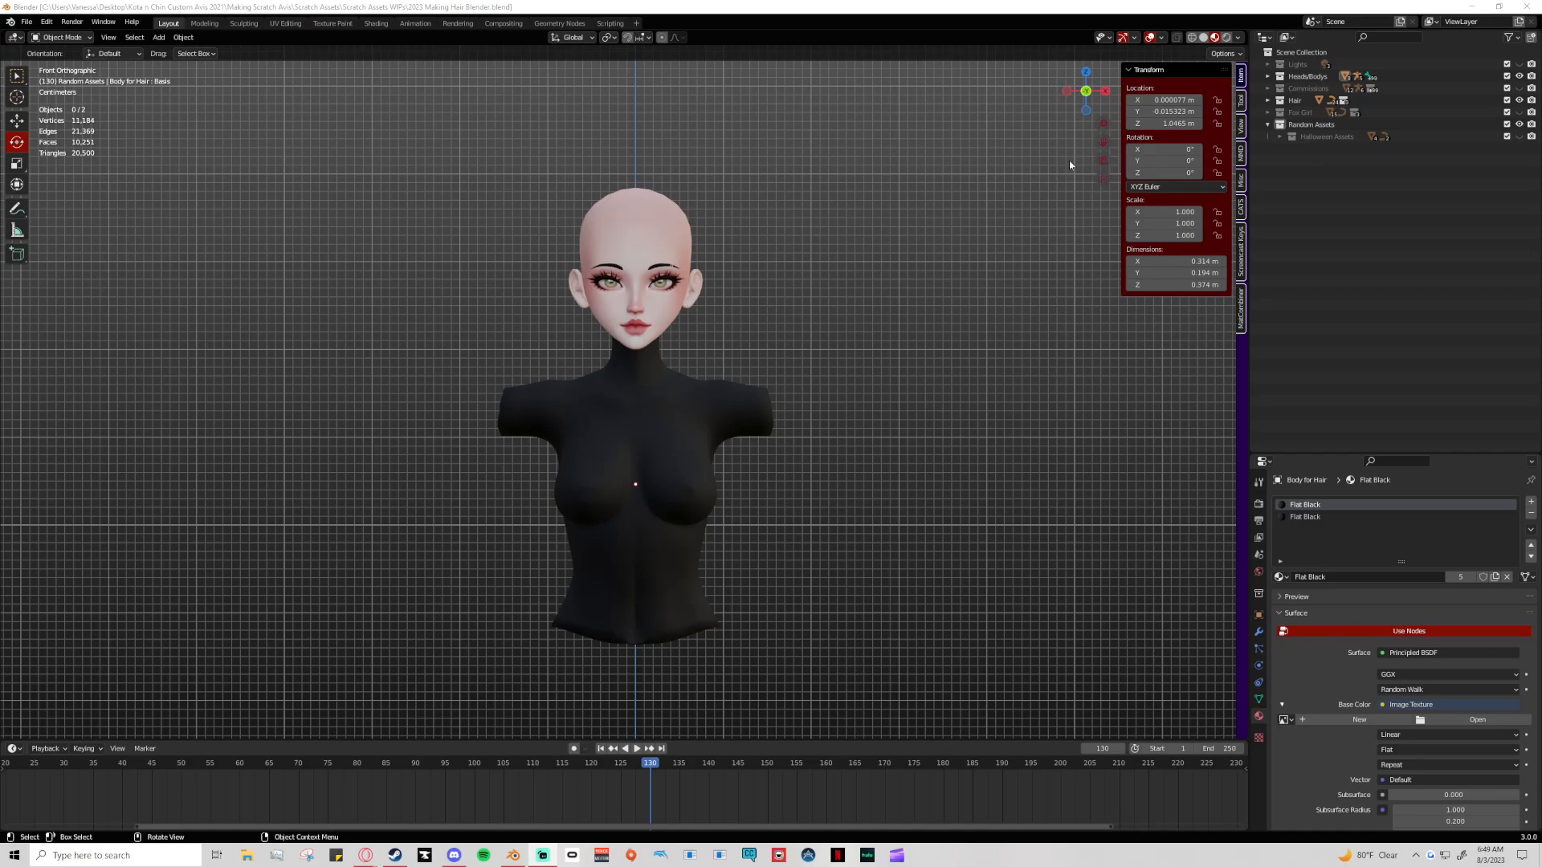
Assign the Flat Black material to the Full Body mesh in the HeadsBodys collection
{"action": "middle_click_drag", "start_coordinate": [889, 235], "coordinate": [894, 221], "text": "shift"}
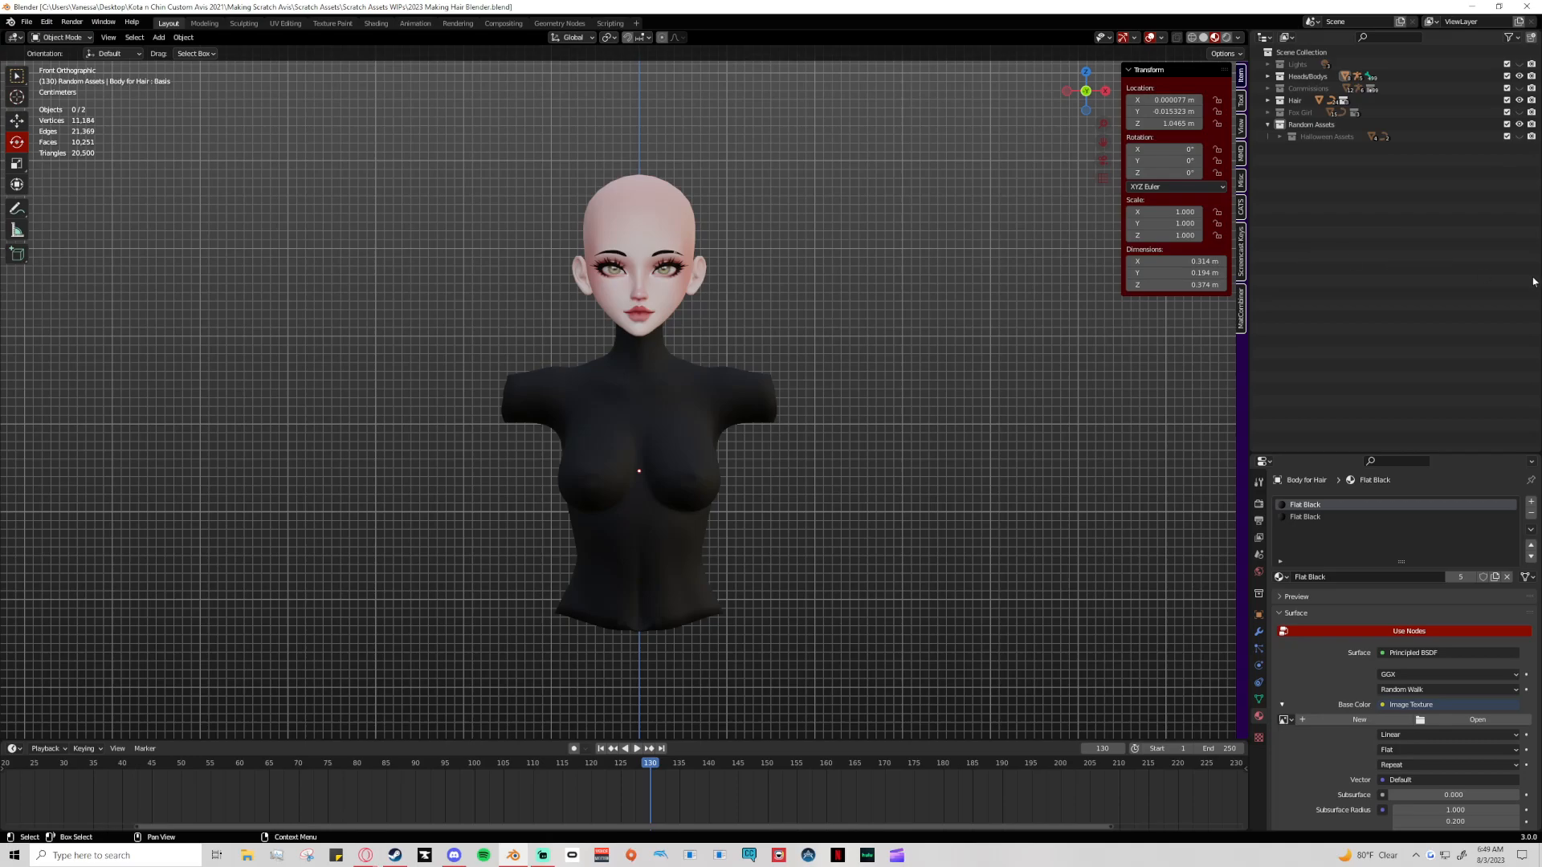
{"action": "left_click", "coordinate": [1268, 76]}
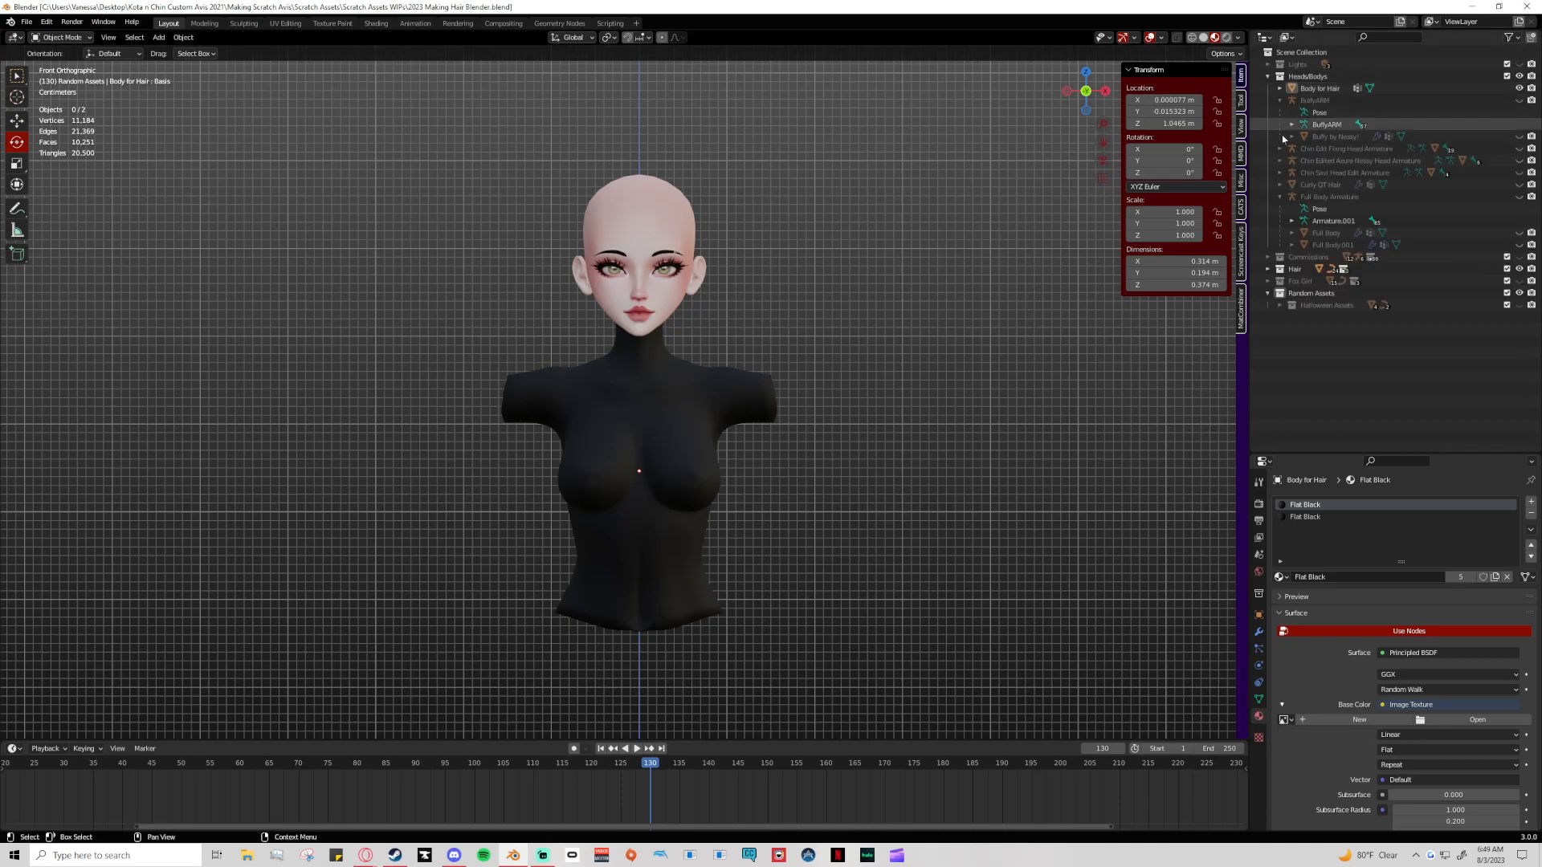
{"action": "left_click", "coordinate": [1321, 233]}
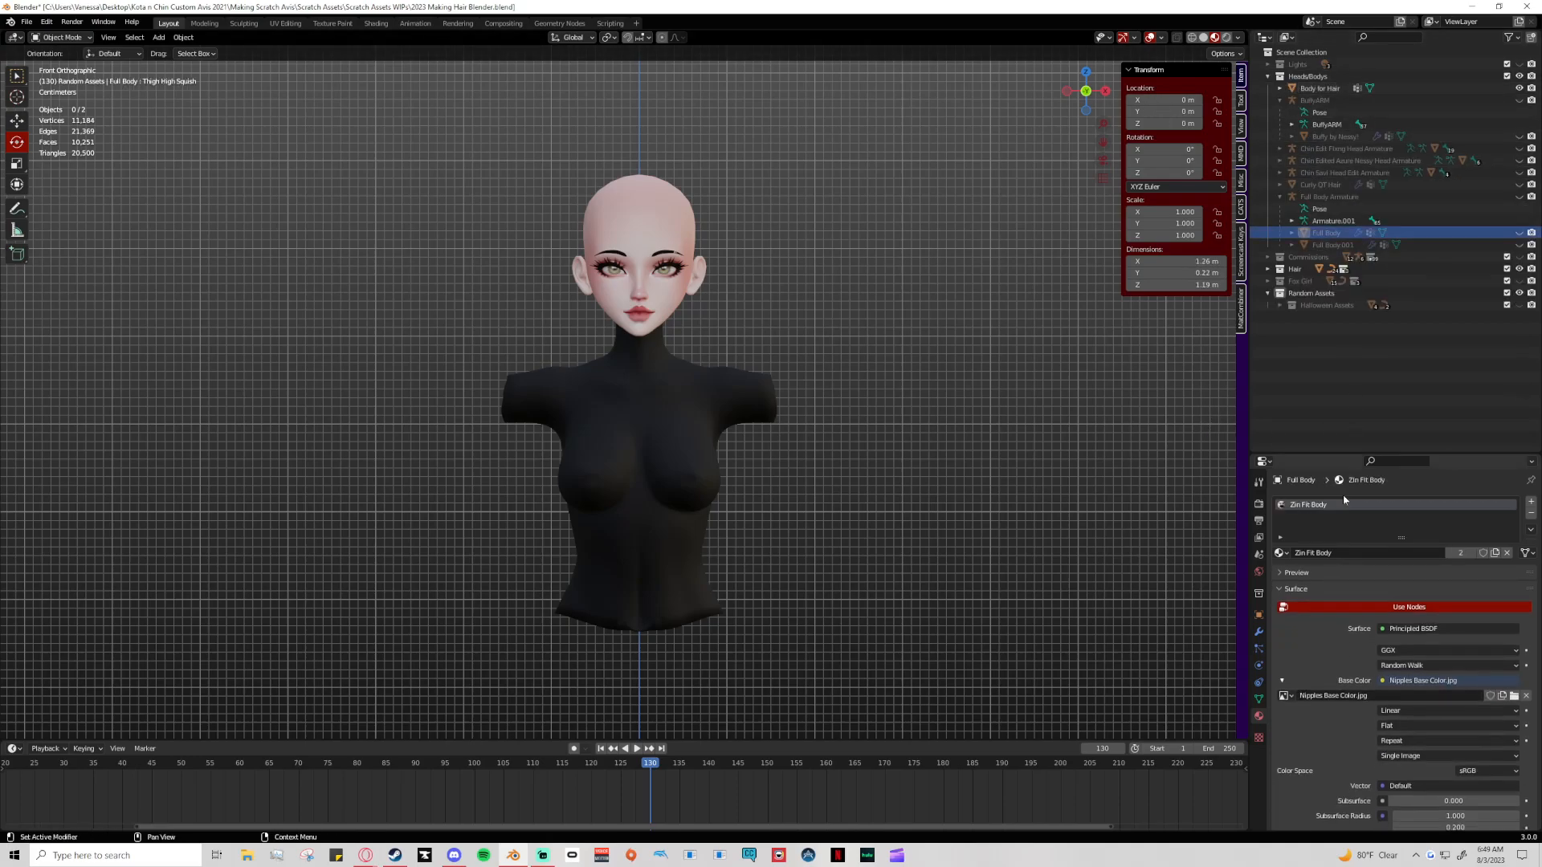
{"action": "left_click", "coordinate": [1279, 552]}
{"action": "type", "text": "flat"}
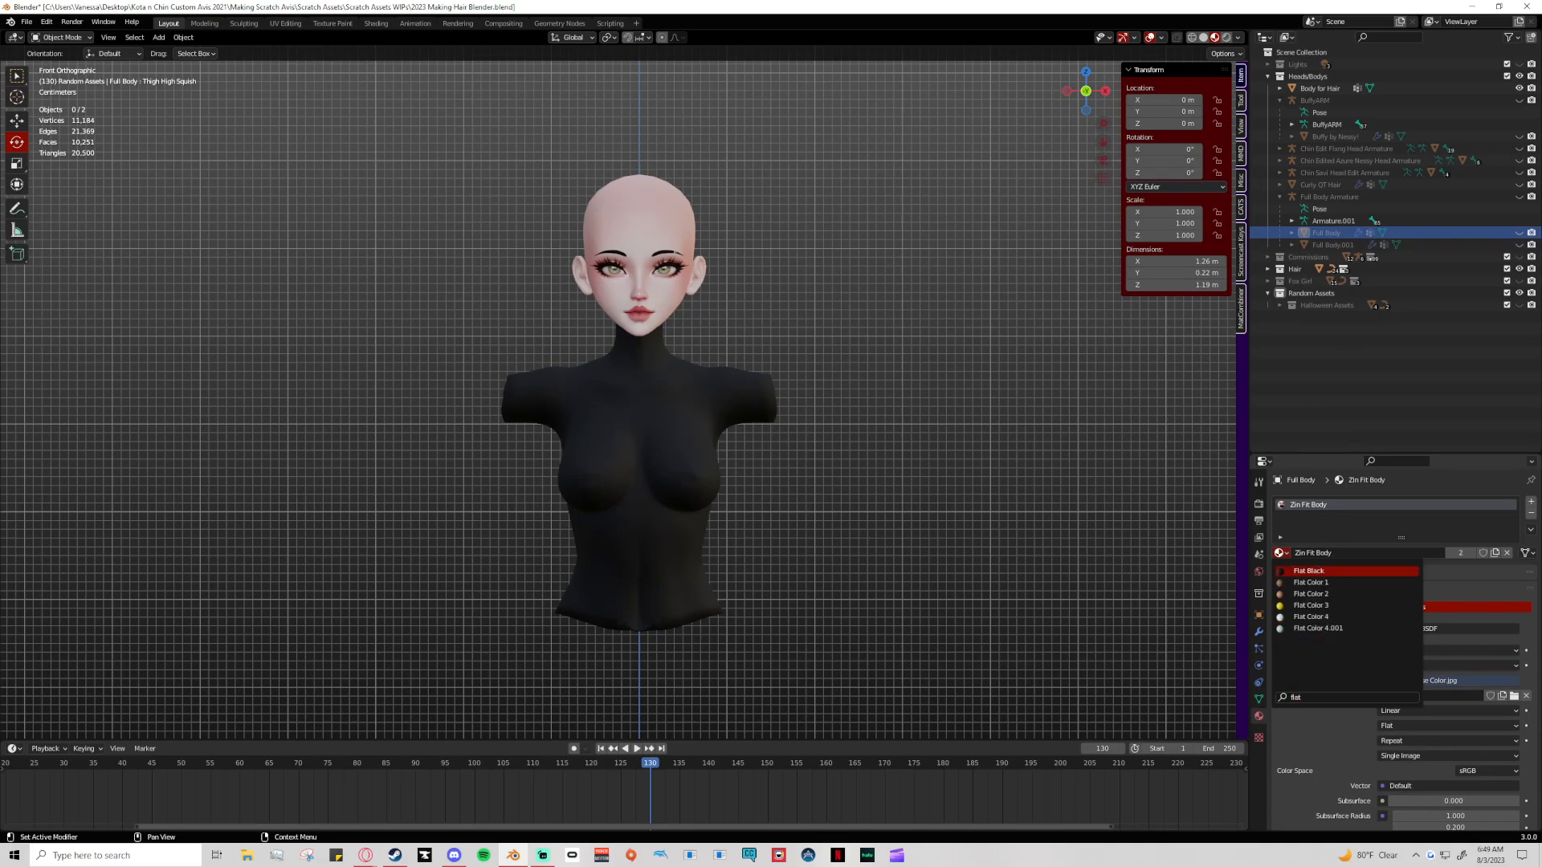
{"action": "key", "text": "Return"}
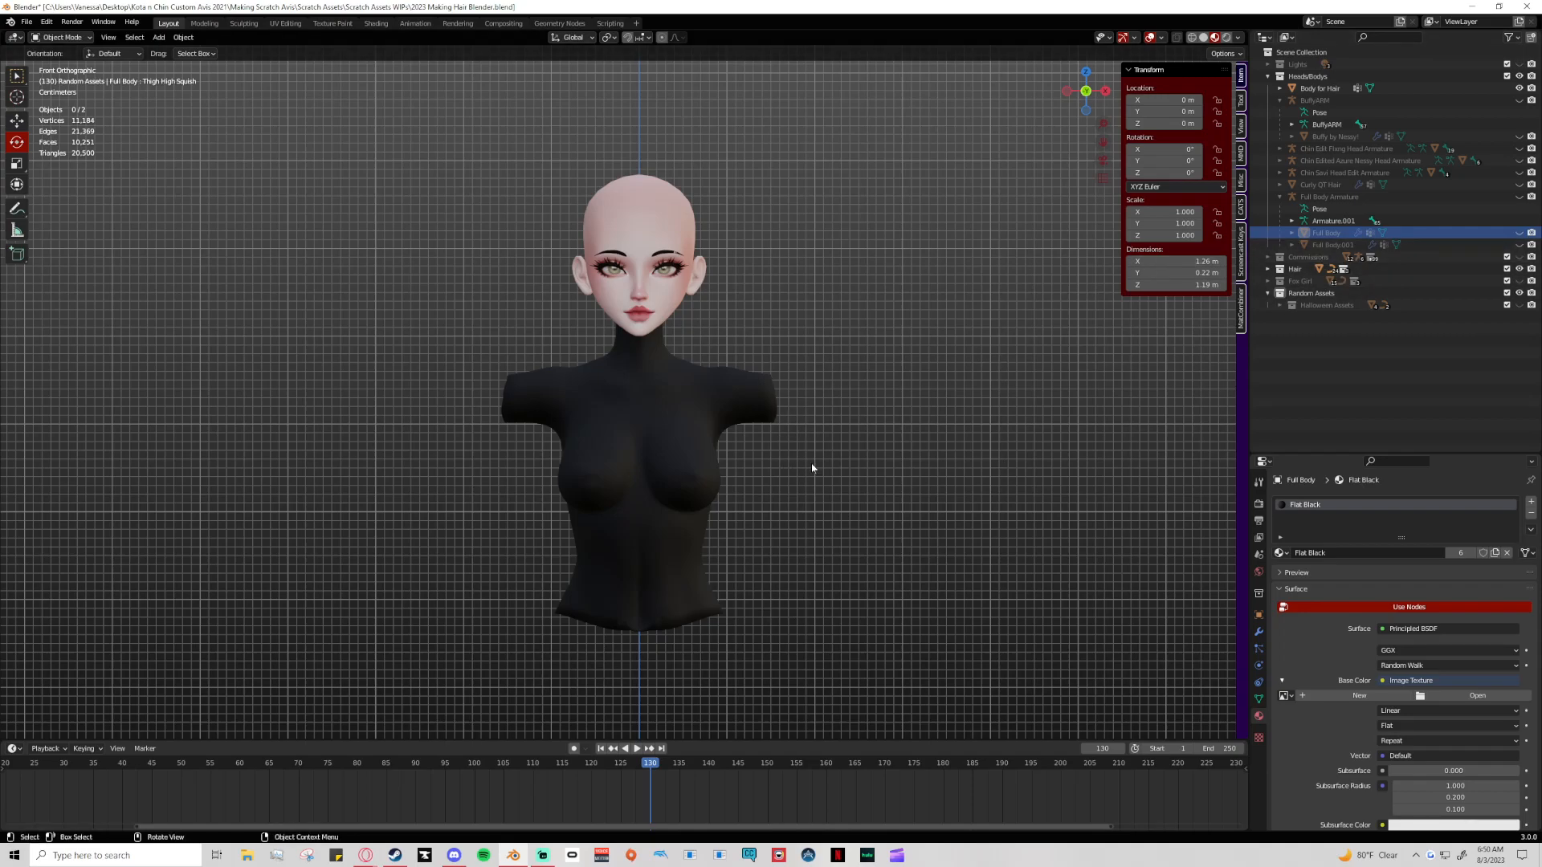
{"action": "middle_click_drag", "start_coordinate": [811, 464], "coordinate": [835, 469], "text": "shift"}
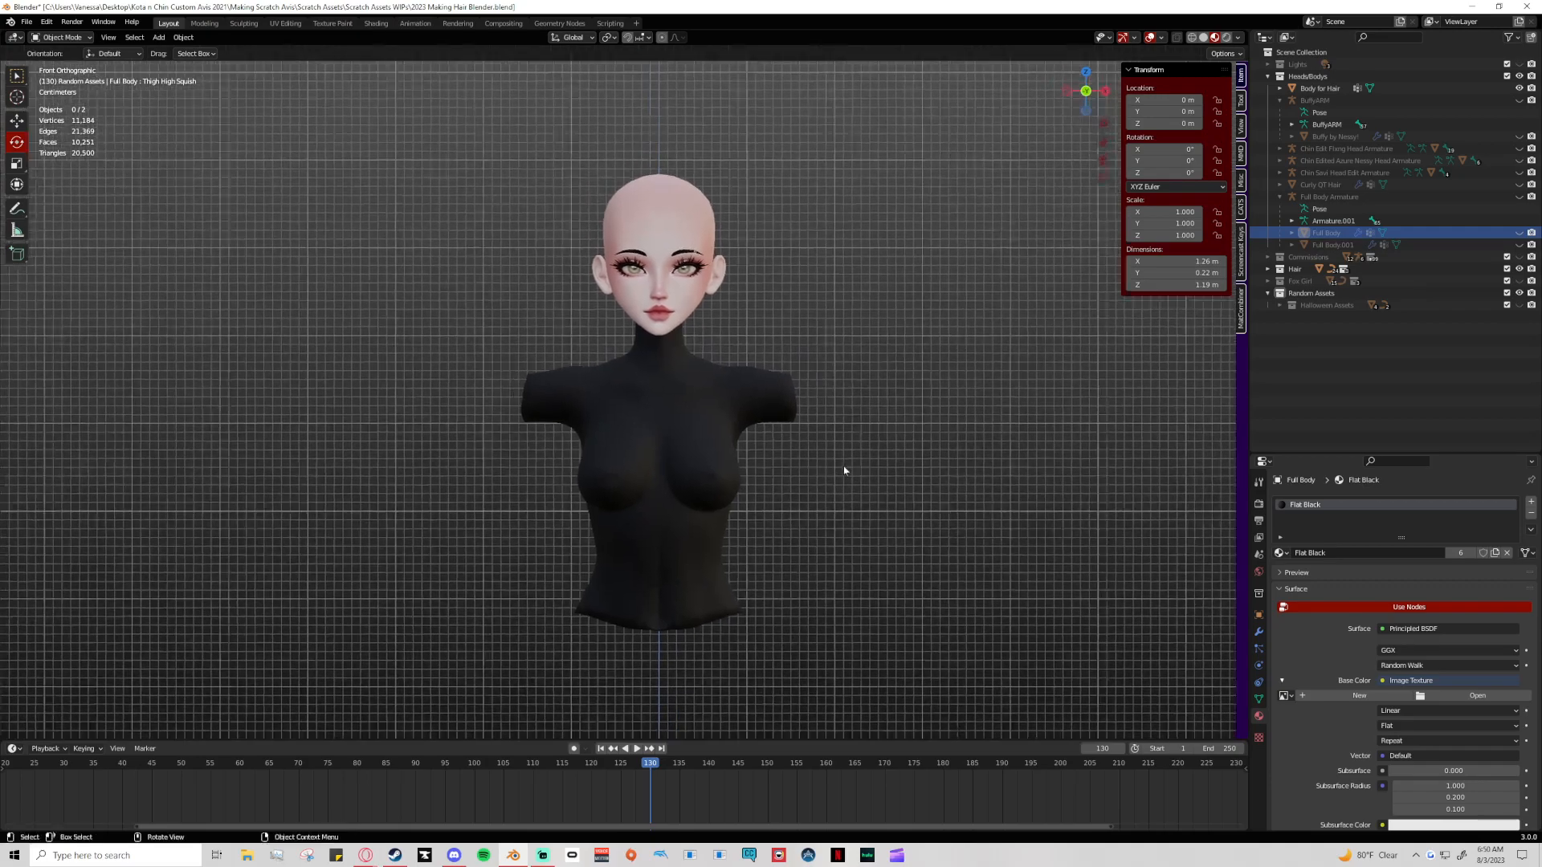
{"action": "left_click", "coordinate": [1269, 77]}
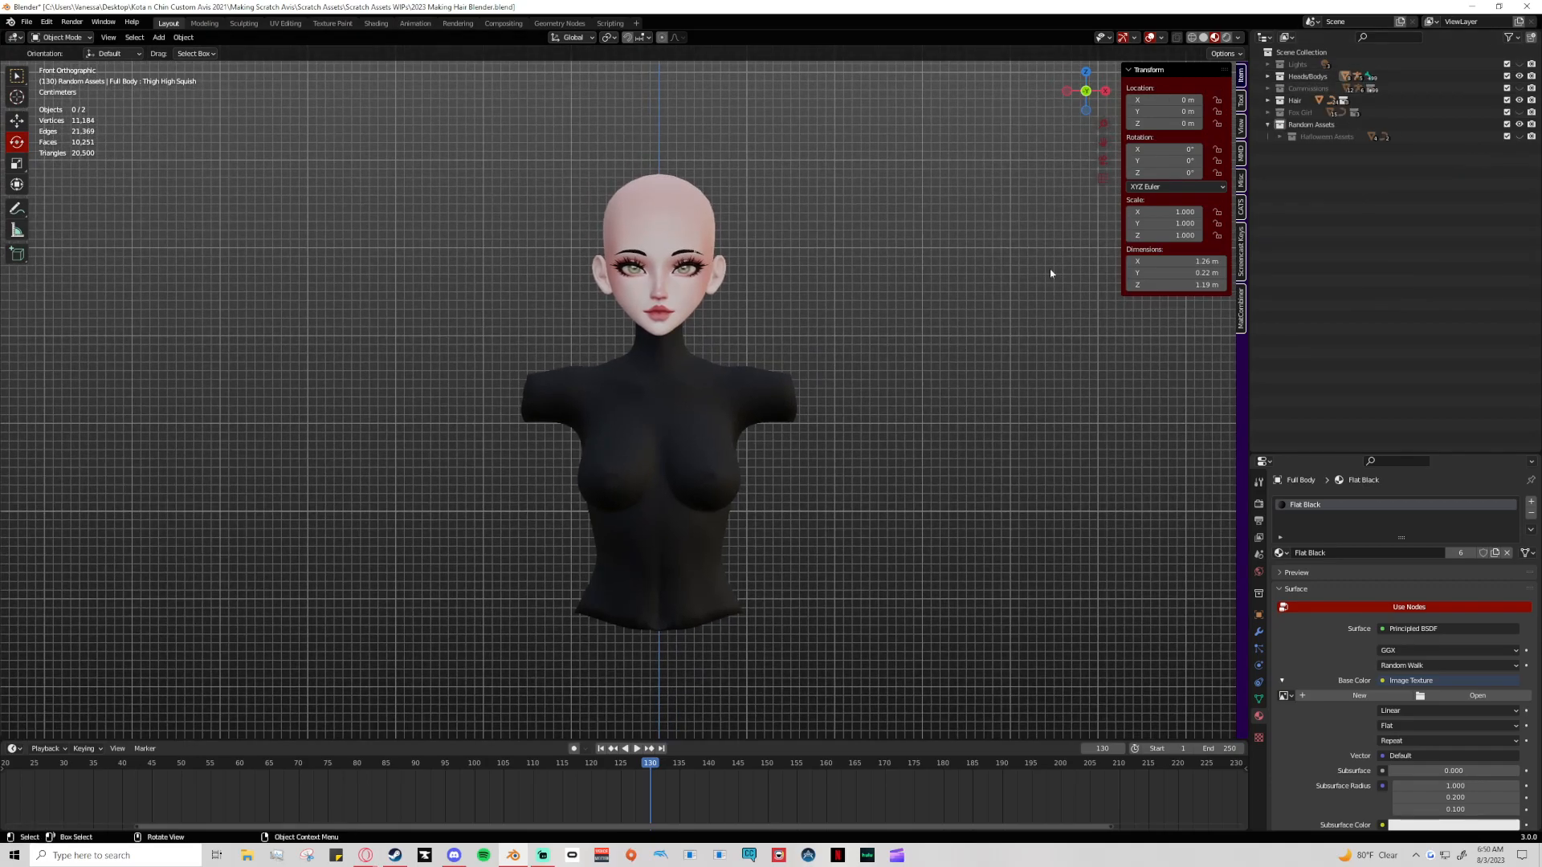
Add a plane mesh to the Random Assets collection
{"action": "left_click", "coordinate": [1285, 124]}
{"action": "scroll", "coordinate": [860, 441], "scroll_direction": "down", "scroll_amount": 4}
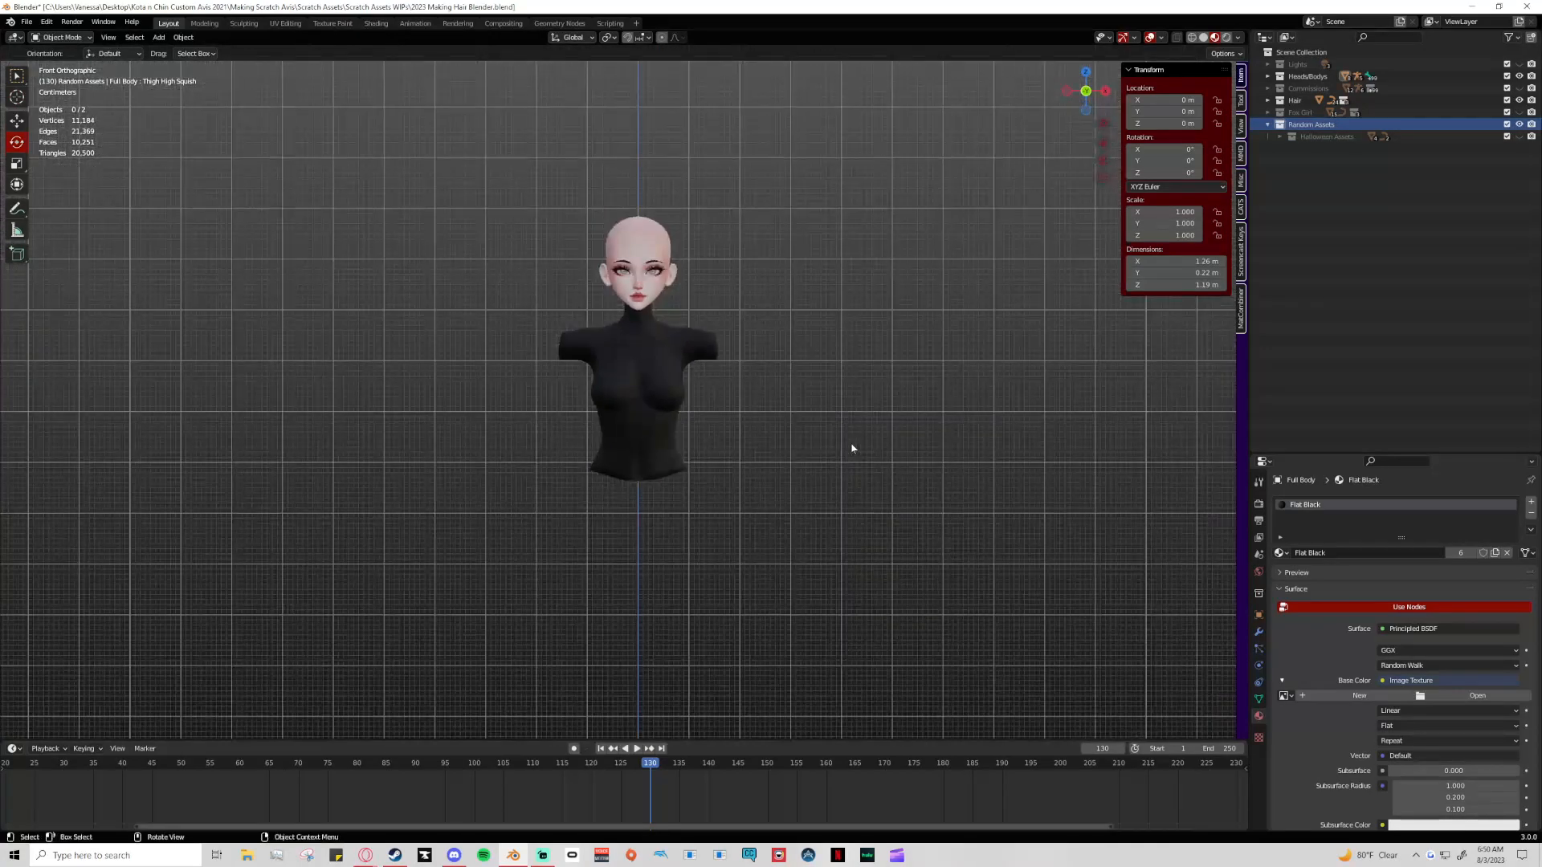
{"action": "key", "text": "shift+a"}
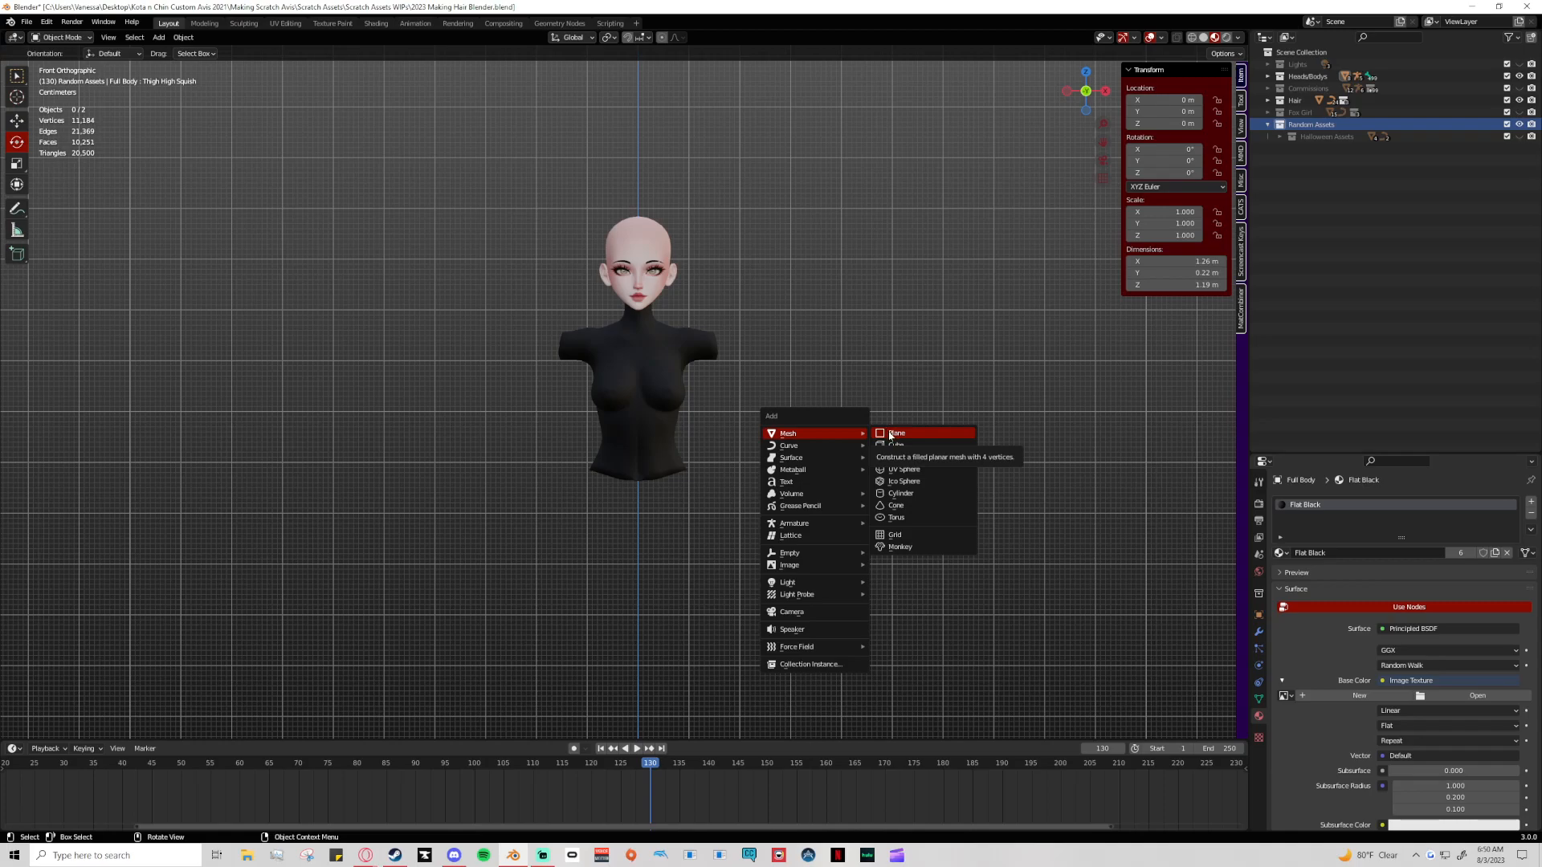
{"action": "left_click", "coordinate": [891, 433]}
{"action": "scroll", "coordinate": [853, 504], "scroll_direction": "down", "scroll_amount": 4}
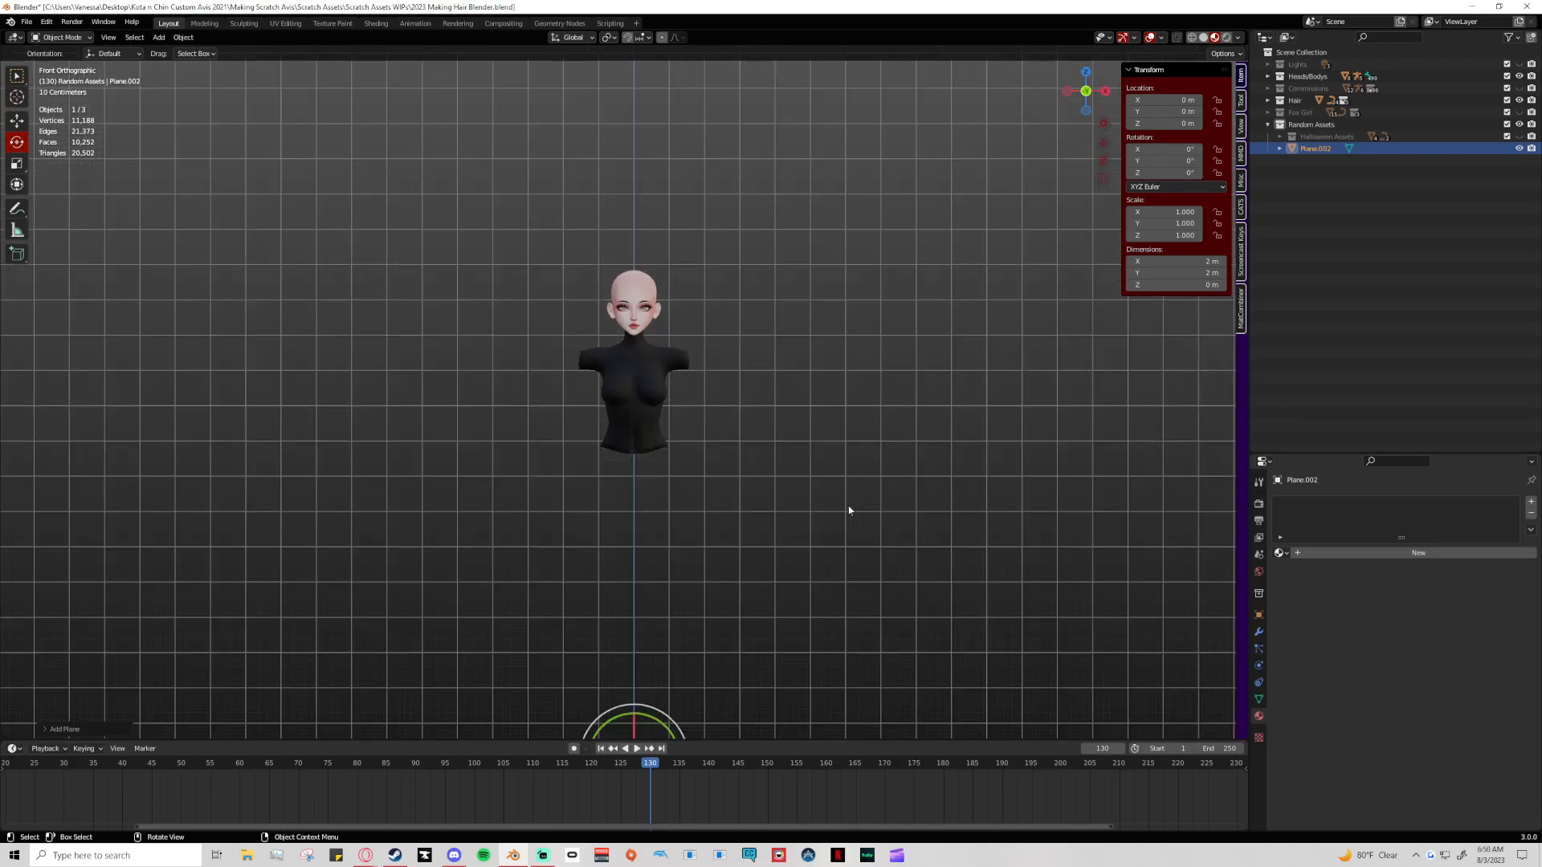
{"action": "middle_click_drag", "start_coordinate": [850, 504], "coordinate": [850, 502], "text": "shift"}
Rotate the new plane 90° about the X axis so it stands upright
{"action": "left_click", "coordinate": [17, 119]}
{"action": "type", "text": "r"}
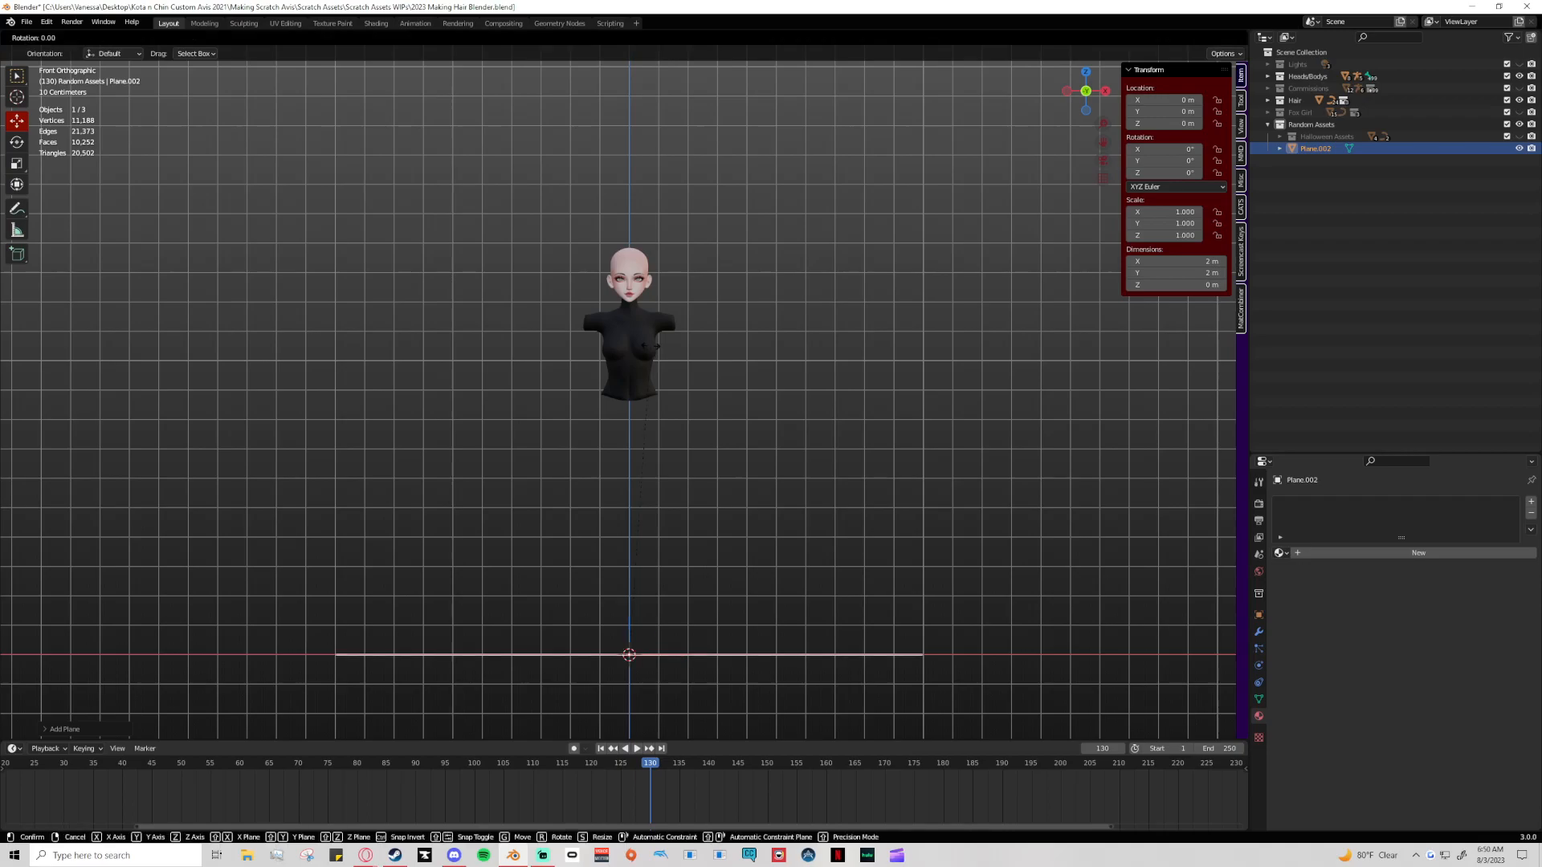
{"action": "type", "text": "x90"}
{"action": "key", "text": "Return"}
Scale the plane down to about 0.44 m wide and raise it along Z to neck height, about 1.2 m
{"action": "key", "text": "s"}
{"action": "left_click", "coordinate": [709, 629]}
{"action": "key", "text": "g"}
{"action": "key", "text": "z"}
{"action": "left_click", "coordinate": [689, 389]}
{"action": "scroll", "coordinate": [689, 389], "scroll_direction": "up", "scroll_amount": 5}
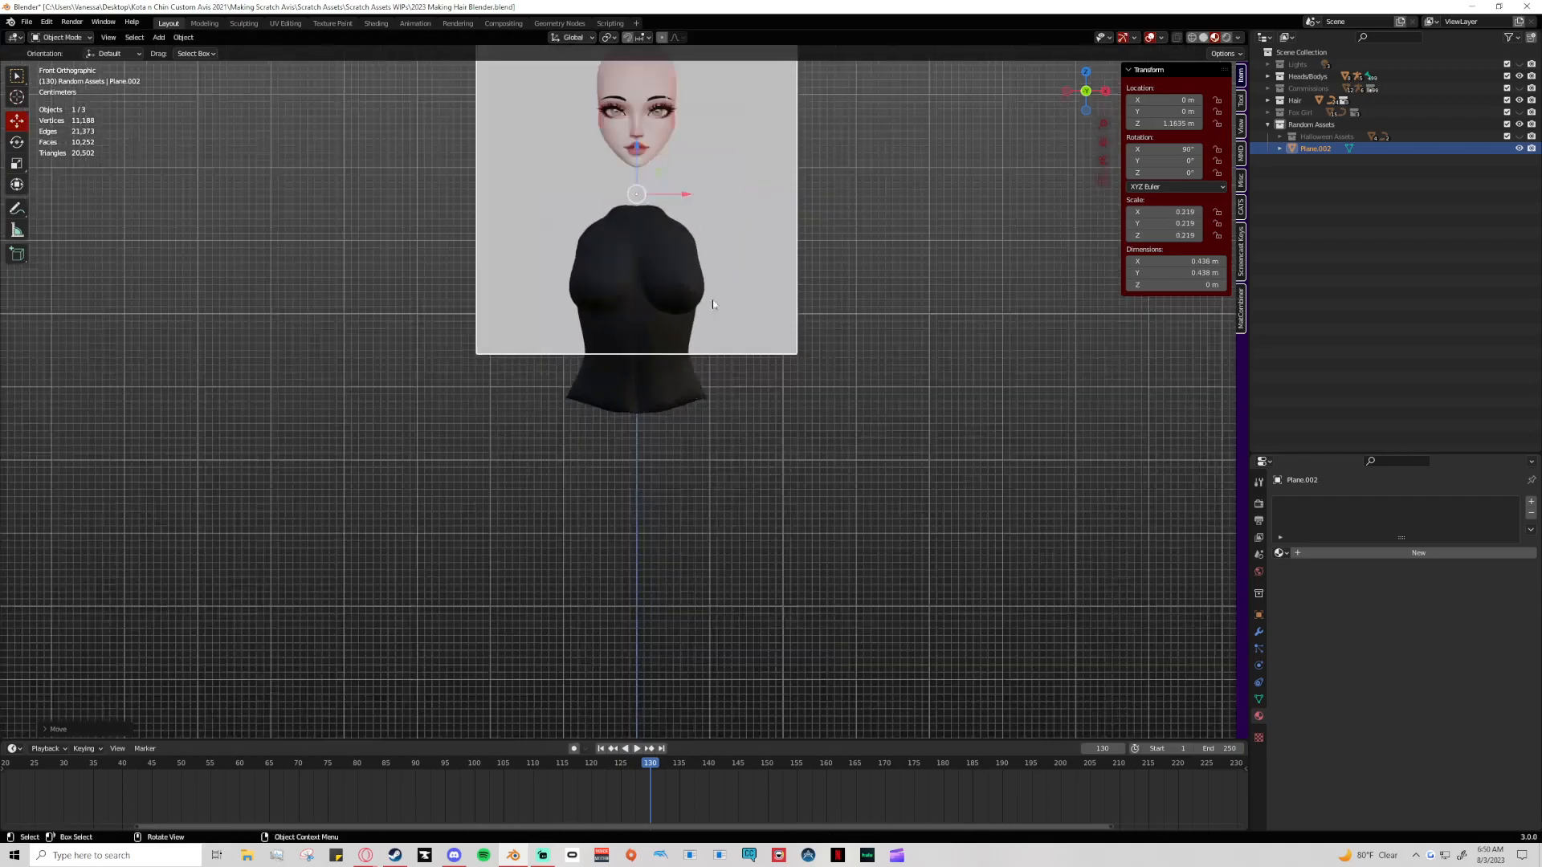
Shrink the plane to about 0.055 m and place it in front of the chest, at about Y -0.1 m and Z 1.04 m
{"action": "key", "text": "s"}
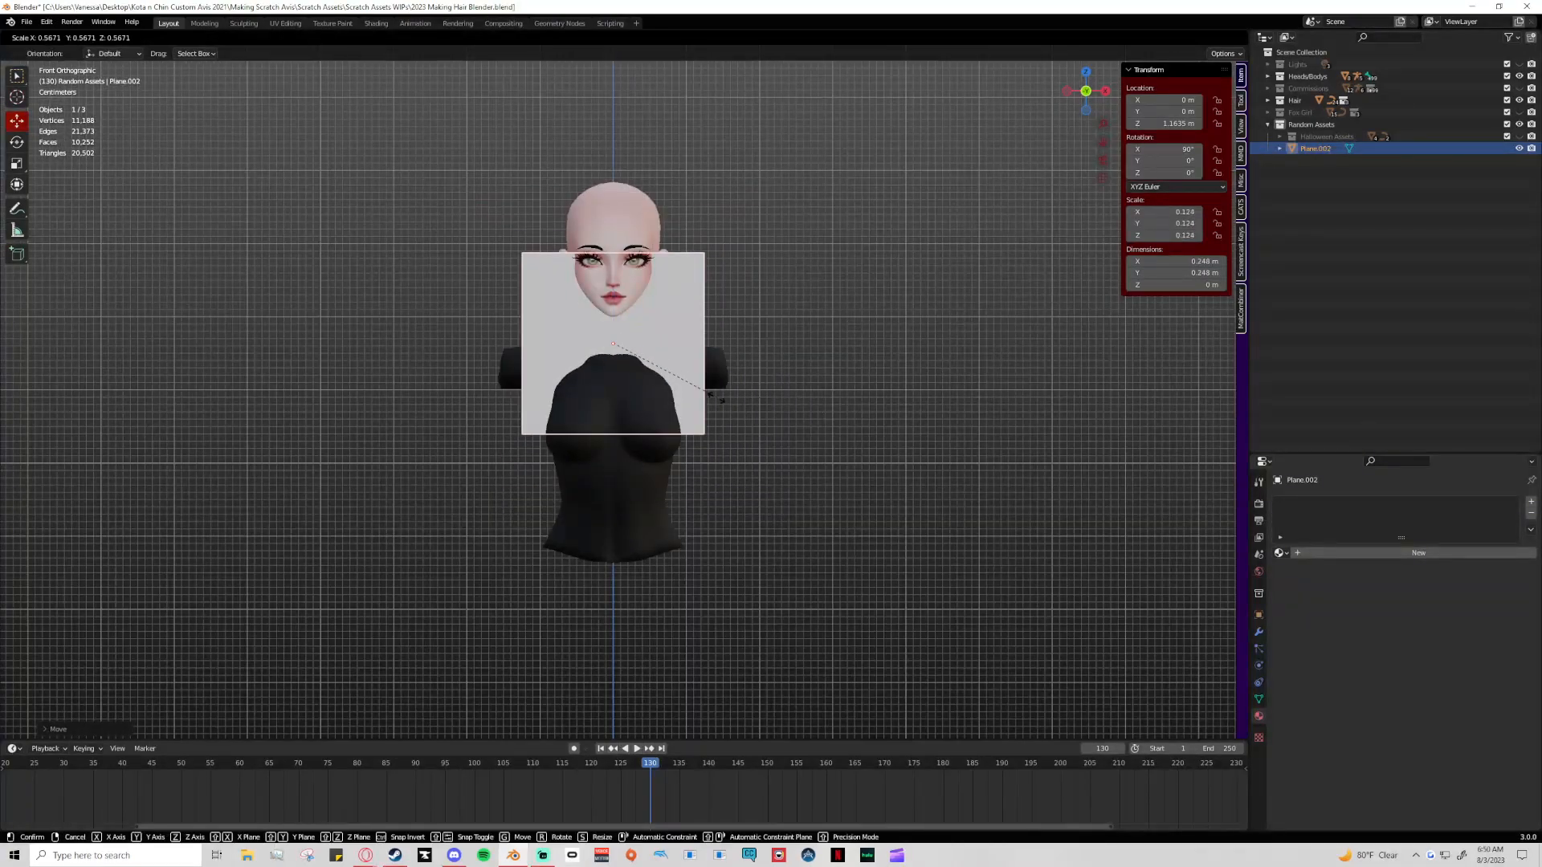
{"action": "left_click", "coordinate": [690, 399]}
{"action": "middle_click_drag", "start_coordinate": [690, 399], "coordinate": [578, 353]}
{"action": "key", "text": "g"}
{"action": "key", "text": "y"}
{"action": "left_click_drag", "start_coordinate": [537, 342], "coordinate": [549, 442]}
{"action": "middle_click_drag", "start_coordinate": [586, 455], "coordinate": [718, 449]}
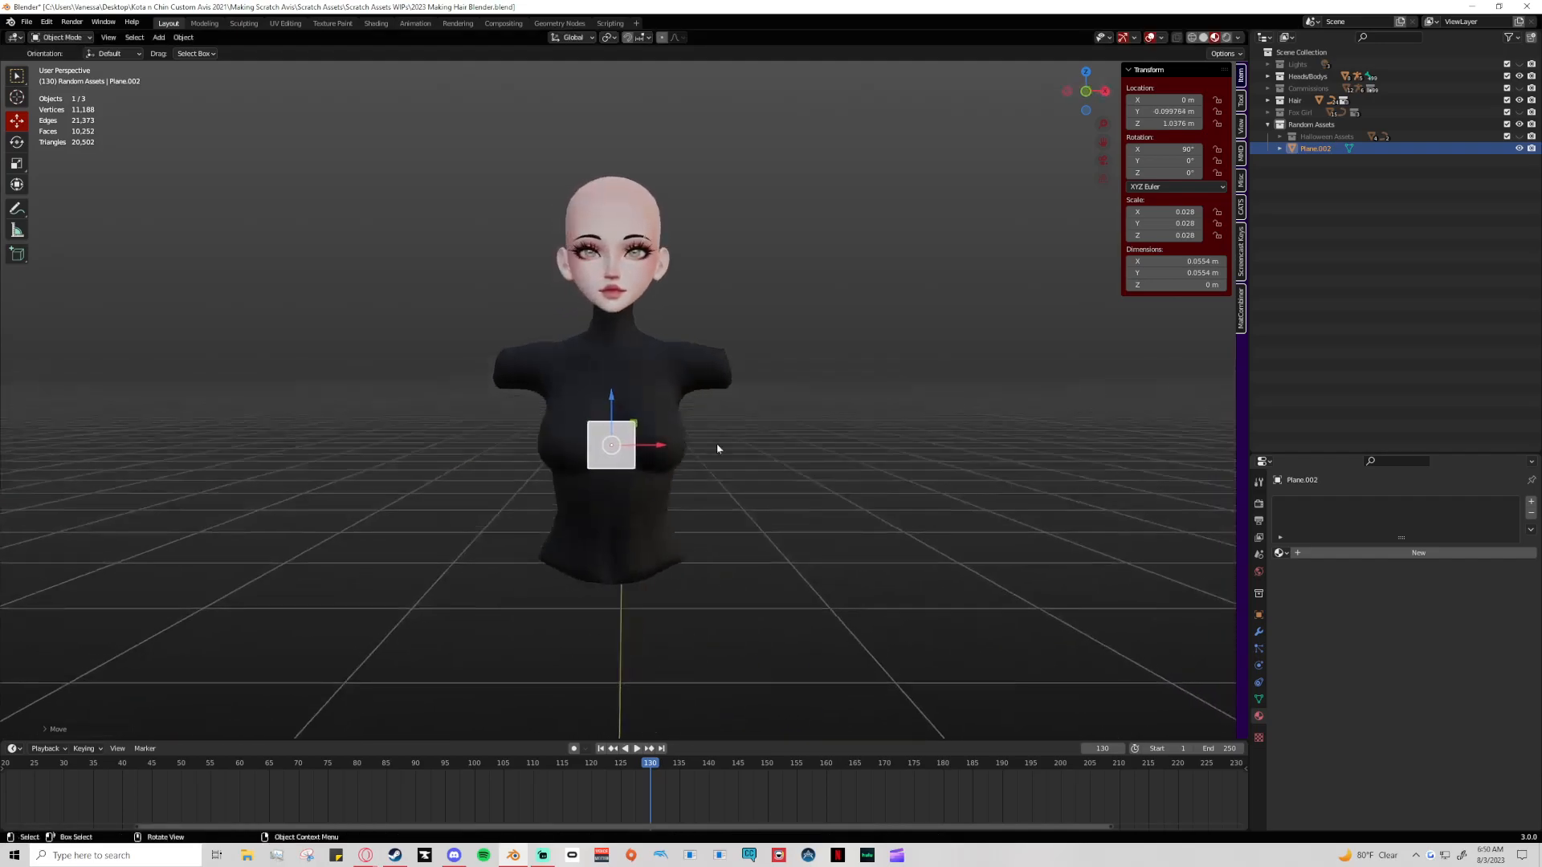
In front view, offset the plane along X to about 0.037 m from the center and scale it to about 0.037 m
{"action": "left_click", "coordinate": [1085, 90]}
{"action": "scroll", "coordinate": [678, 465], "scroll_direction": "up", "scroll_amount": 4}
{"action": "left_click_drag", "start_coordinate": [650, 485], "coordinate": [708, 484]}
{"action": "key", "text": "s"}
{"action": "left_click", "coordinate": [763, 474]}
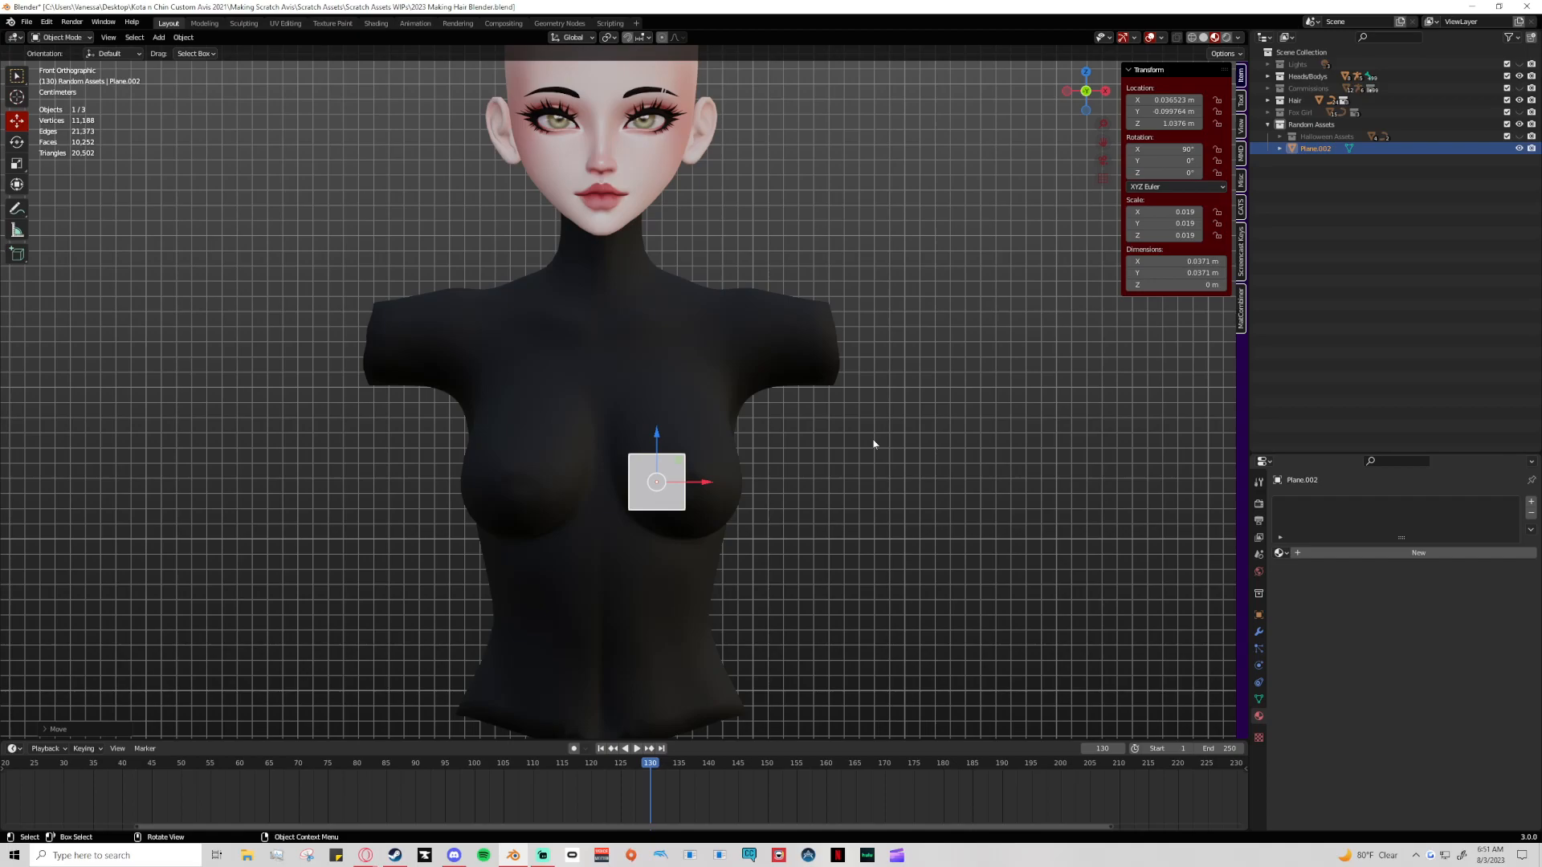
Turn on the Screencast Keys display and deselect the plane
{"action": "key", "text": "Tab"}
{"action": "key", "text": "Tab"}
{"action": "left_click", "coordinate": [1240, 245]}
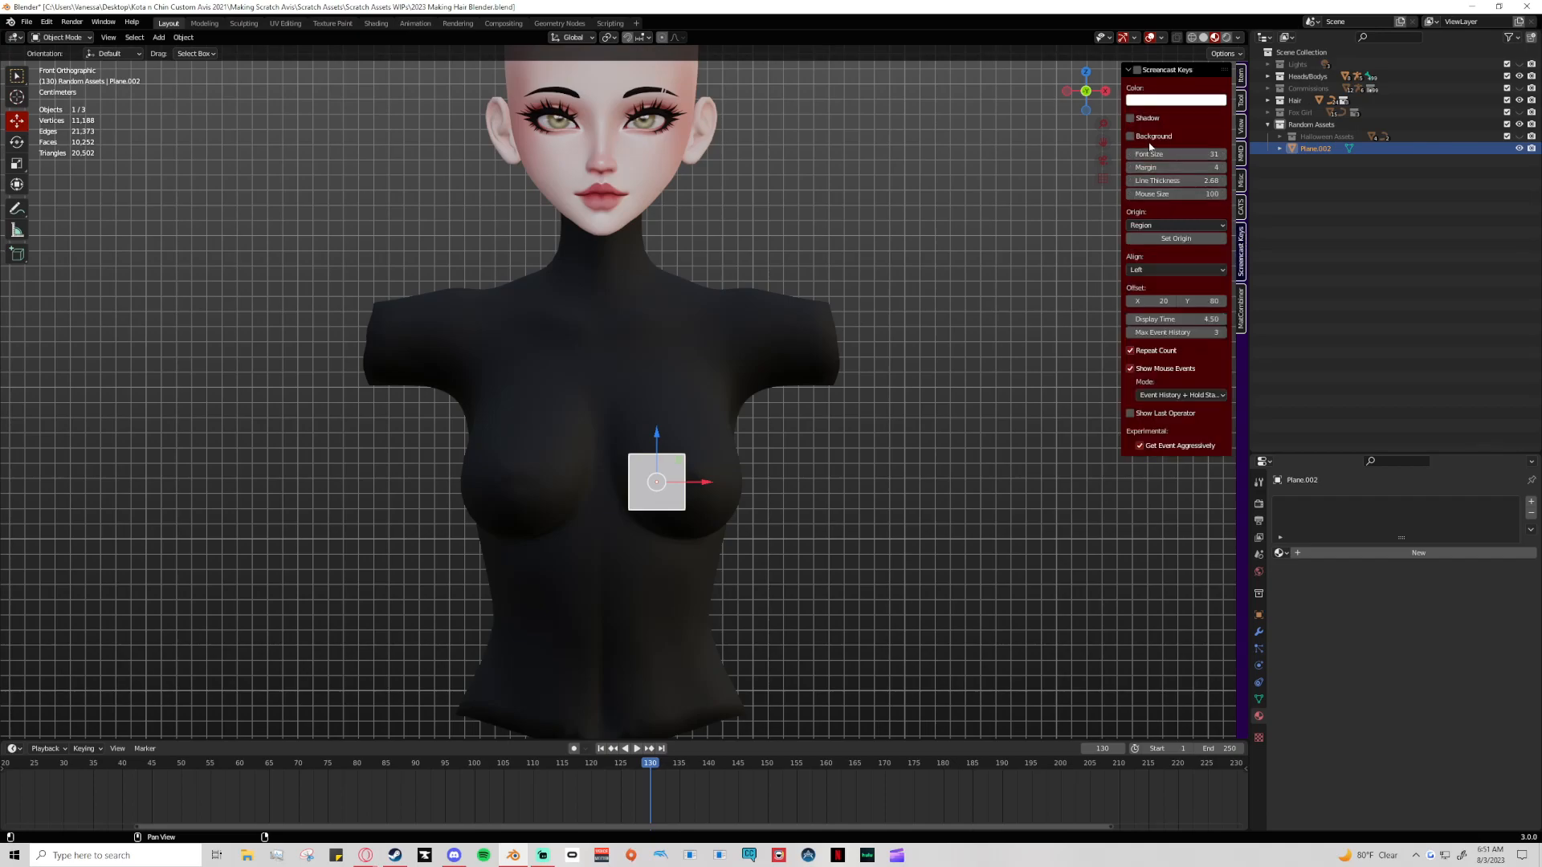
{"action": "left_click", "coordinate": [1136, 70]}
{"action": "left_click", "coordinate": [803, 341]}
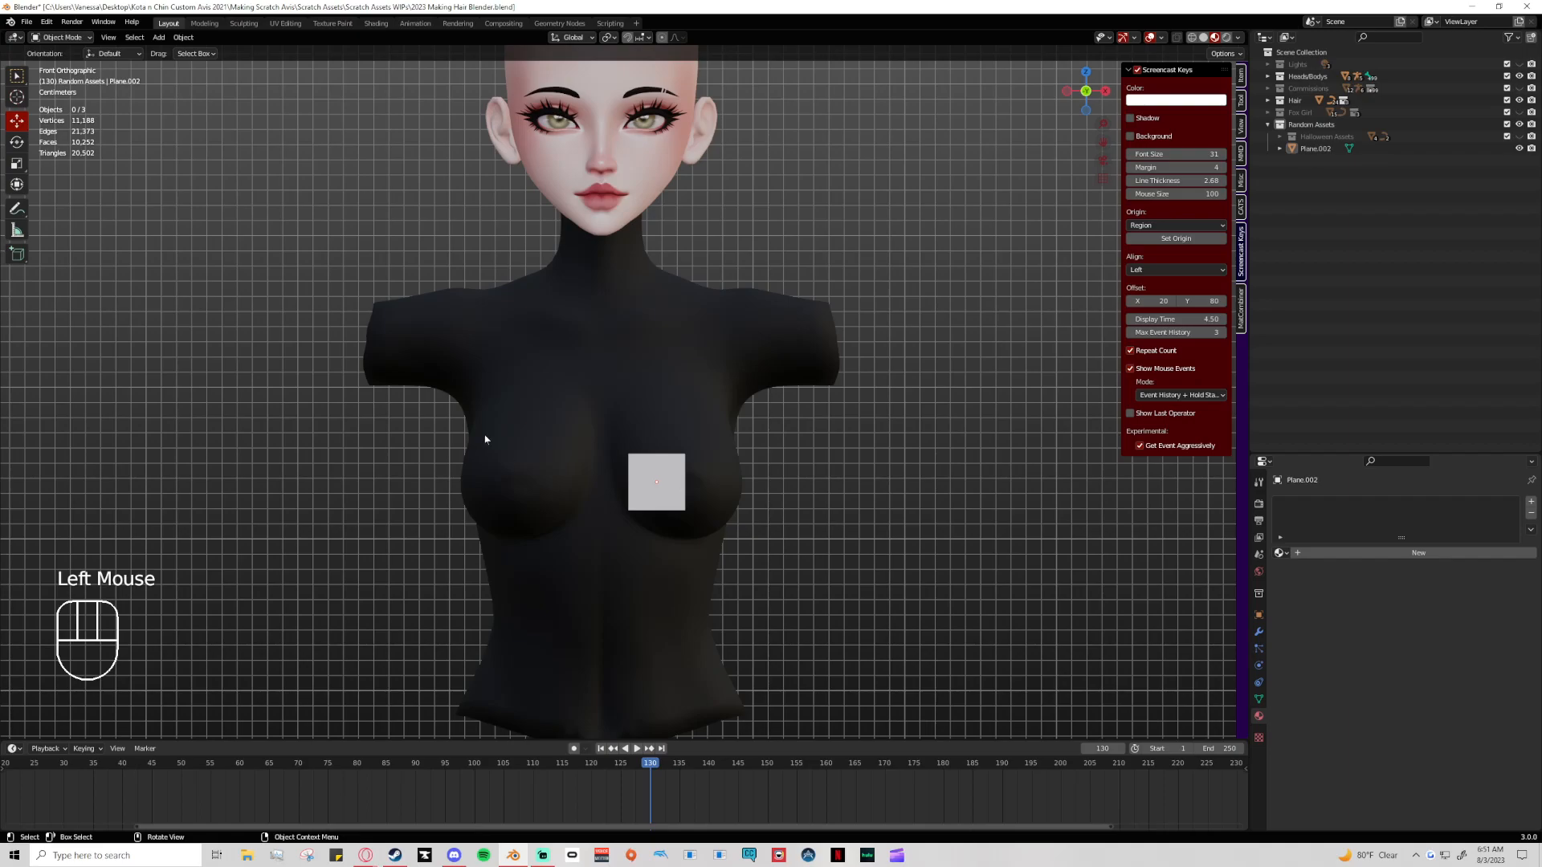
From a side view, lower the plane slightly and adjust its depth along Y so it sits close to the chest
{"action": "middle_click_drag", "start_coordinate": [830, 478], "coordinate": [493, 441]}
{"action": "scroll", "coordinate": [450, 498], "scroll_direction": "up", "scroll_amount": 1, "text": "shift"}
{"action": "left_click", "coordinate": [450, 437]}
{"action": "mouse_move", "coordinate": [473, 439]}
{"action": "left_mouse_down"}
{"action": "mouse_move", "coordinate": [537, 440]}
{"action": "mouse_move", "coordinate": [502, 440]}
{"action": "left_mouse_up"}
{"action": "mouse_move", "coordinate": [501, 440]}
{"action": "middle_mouse_down"}
{"action": "mouse_move", "coordinate": [518, 440]}
{"action": "mouse_move", "coordinate": [500, 435]}
{"action": "middle_mouse_up"}
{"action": "left_click", "coordinate": [500, 435]}
{"action": "left_click_drag", "start_coordinate": [499, 435], "coordinate": [445, 434]}
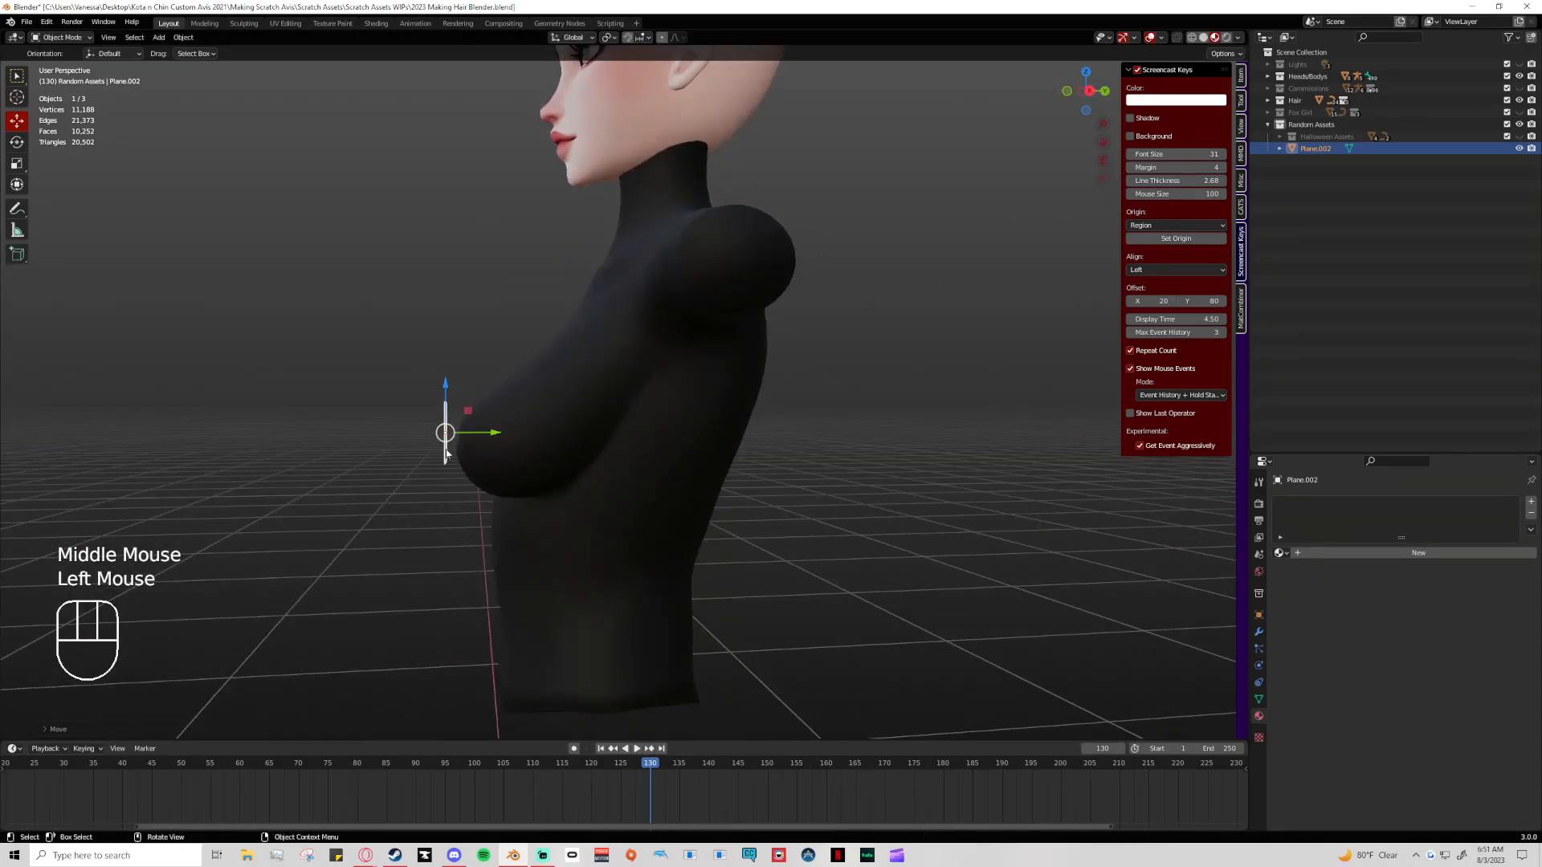
{"action": "left_click_drag", "start_coordinate": [446, 385], "coordinate": [446, 394]}
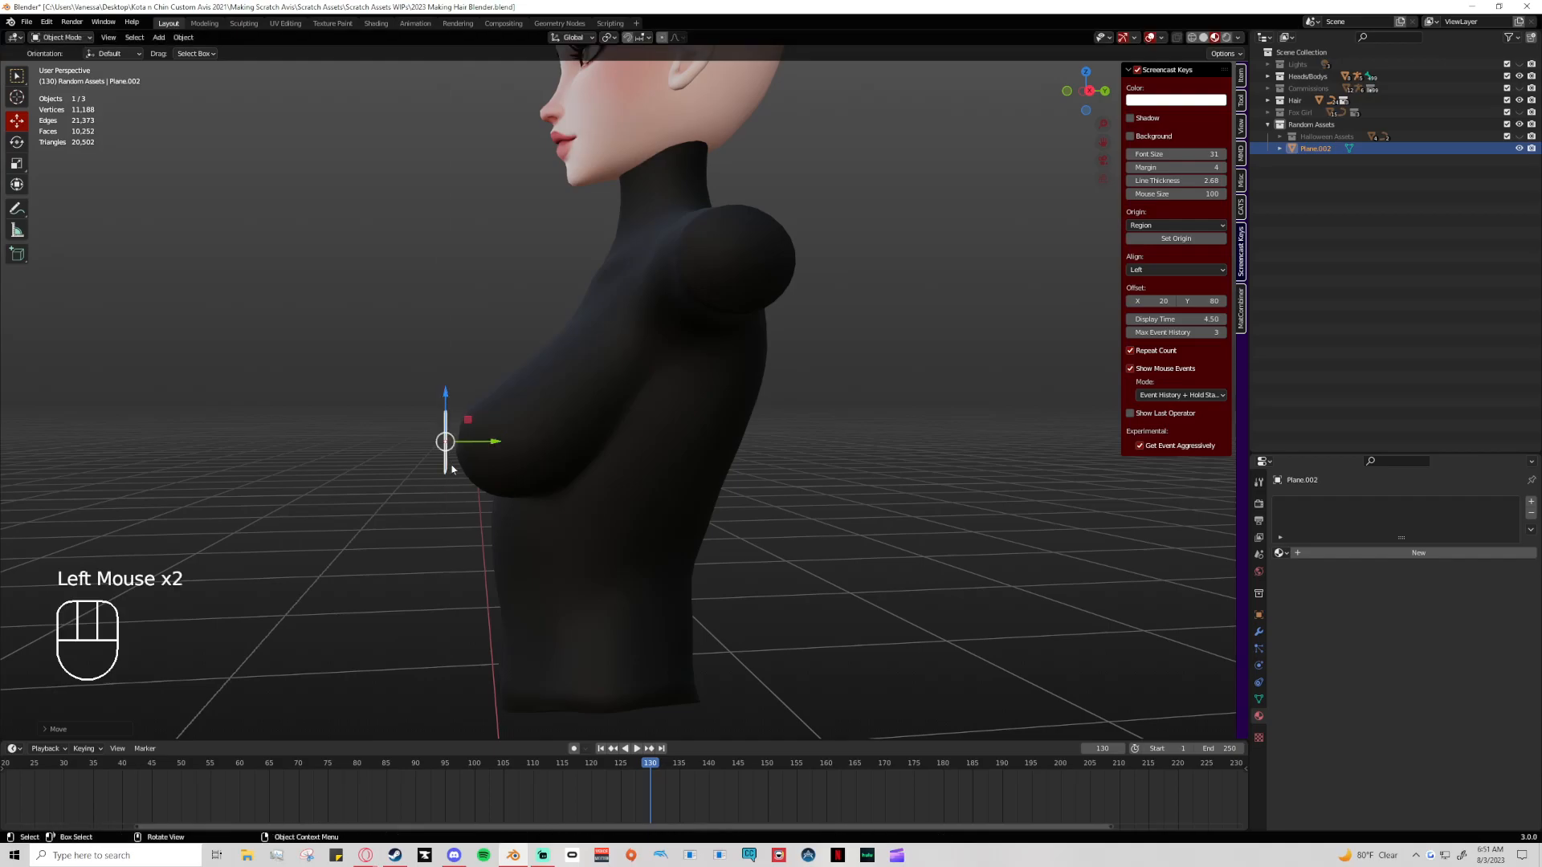
{"action": "left_click", "coordinate": [477, 441]}
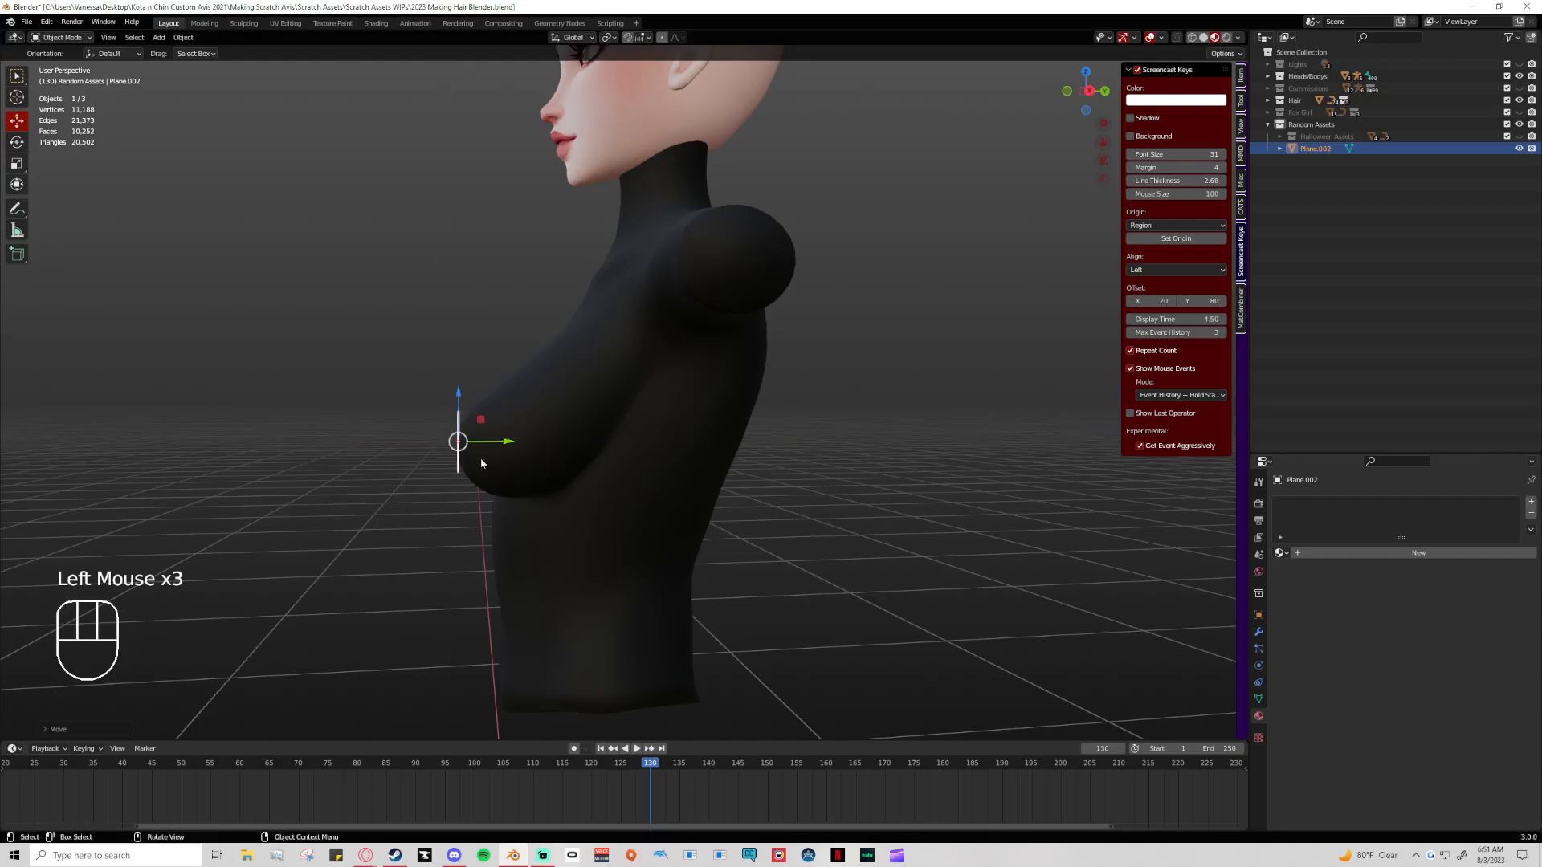
Pull the plane slightly forward along Y so it clears the chest, and return to the front view
{"action": "middle_click_drag", "start_coordinate": [478, 442], "coordinate": [542, 491]}
{"action": "middle_click_drag", "start_coordinate": [526, 418], "coordinate": [461, 469]}
{"action": "left_click", "coordinate": [498, 443]}
{"action": "left_click", "coordinate": [485, 444]}
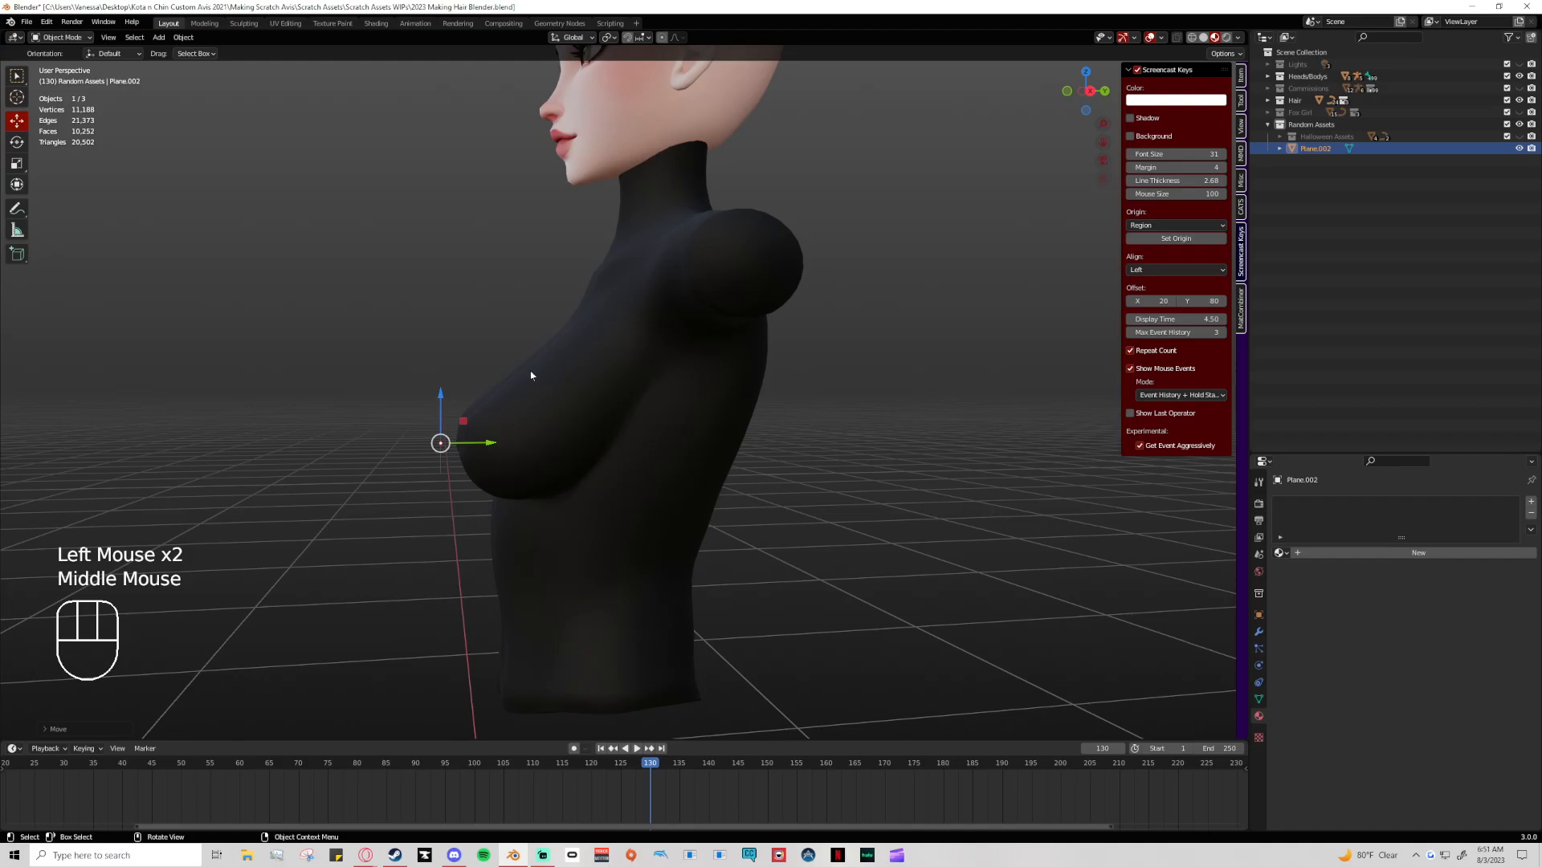
{"action": "mouse_move", "coordinate": [487, 444]}
{"action": "left_mouse_down"}
{"action": "mouse_move", "coordinate": [465, 444]}
{"action": "mouse_move", "coordinate": [487, 445]}
{"action": "left_mouse_up"}
{"action": "middle_click_drag", "start_coordinate": [506, 456], "coordinate": [625, 455]}
{"action": "left_click", "coordinate": [1086, 91]}
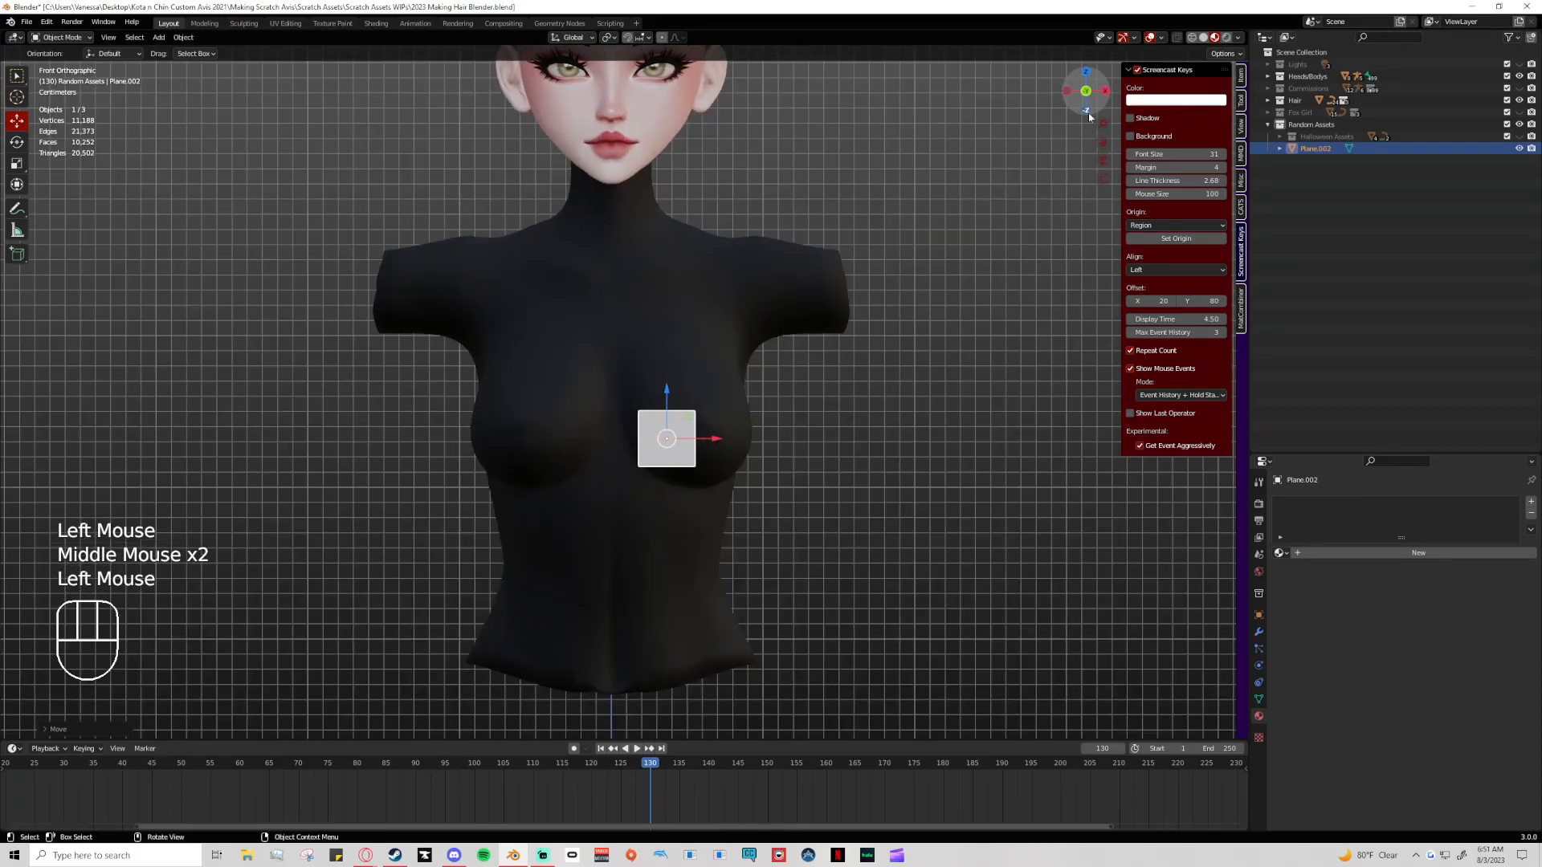
Add a Mirror modifier on the X axis to the plane with Body for Hair as mirror object and Clipping enabled
{"action": "left_click", "coordinate": [1259, 631]}
{"action": "left_click", "coordinate": [1306, 502]}
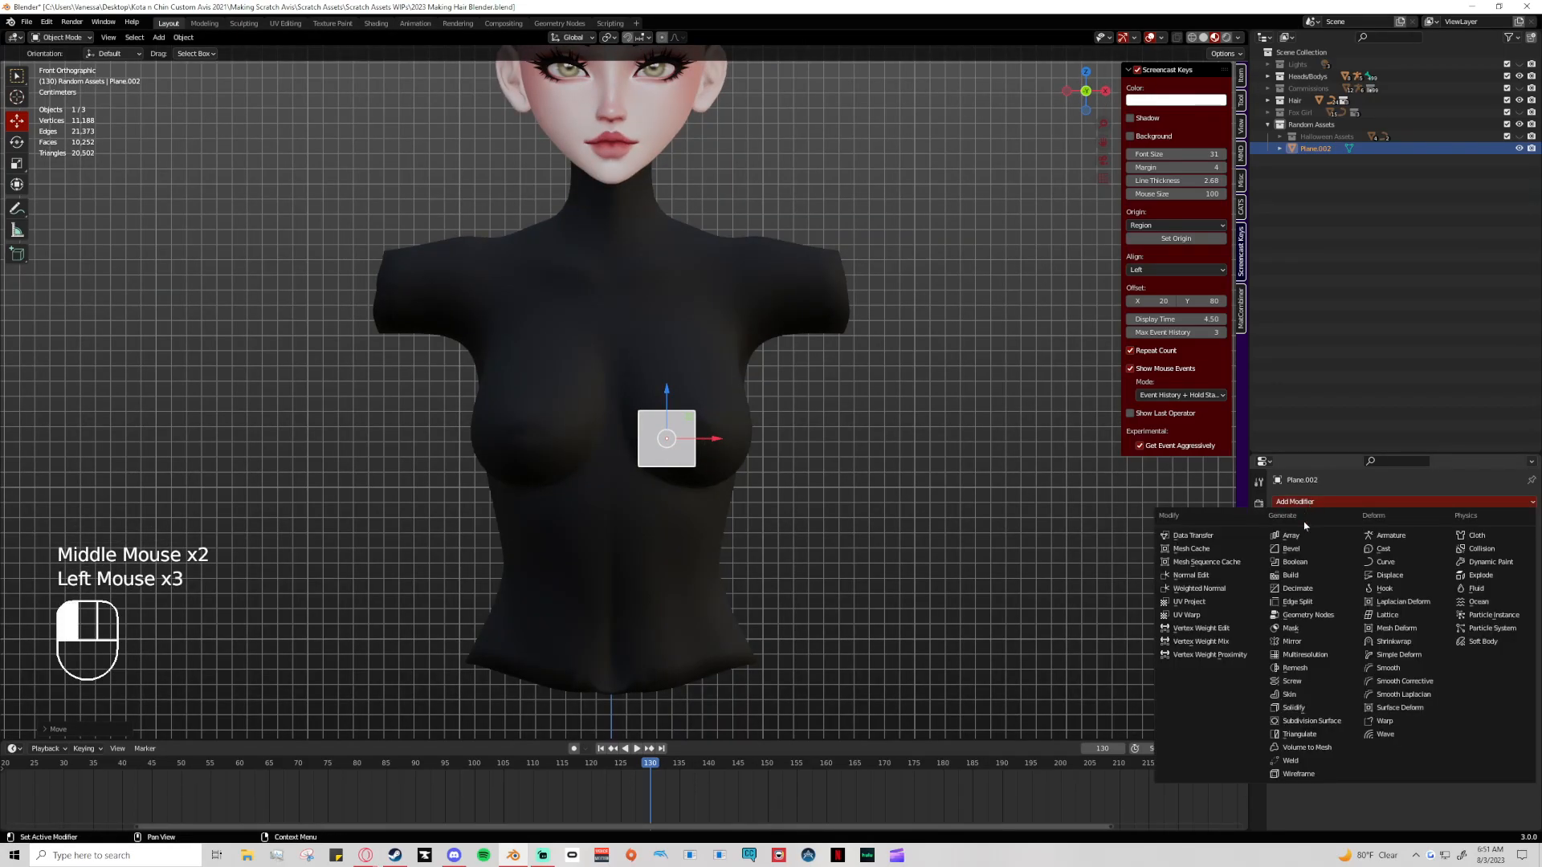
{"action": "left_click", "coordinate": [1291, 641]}
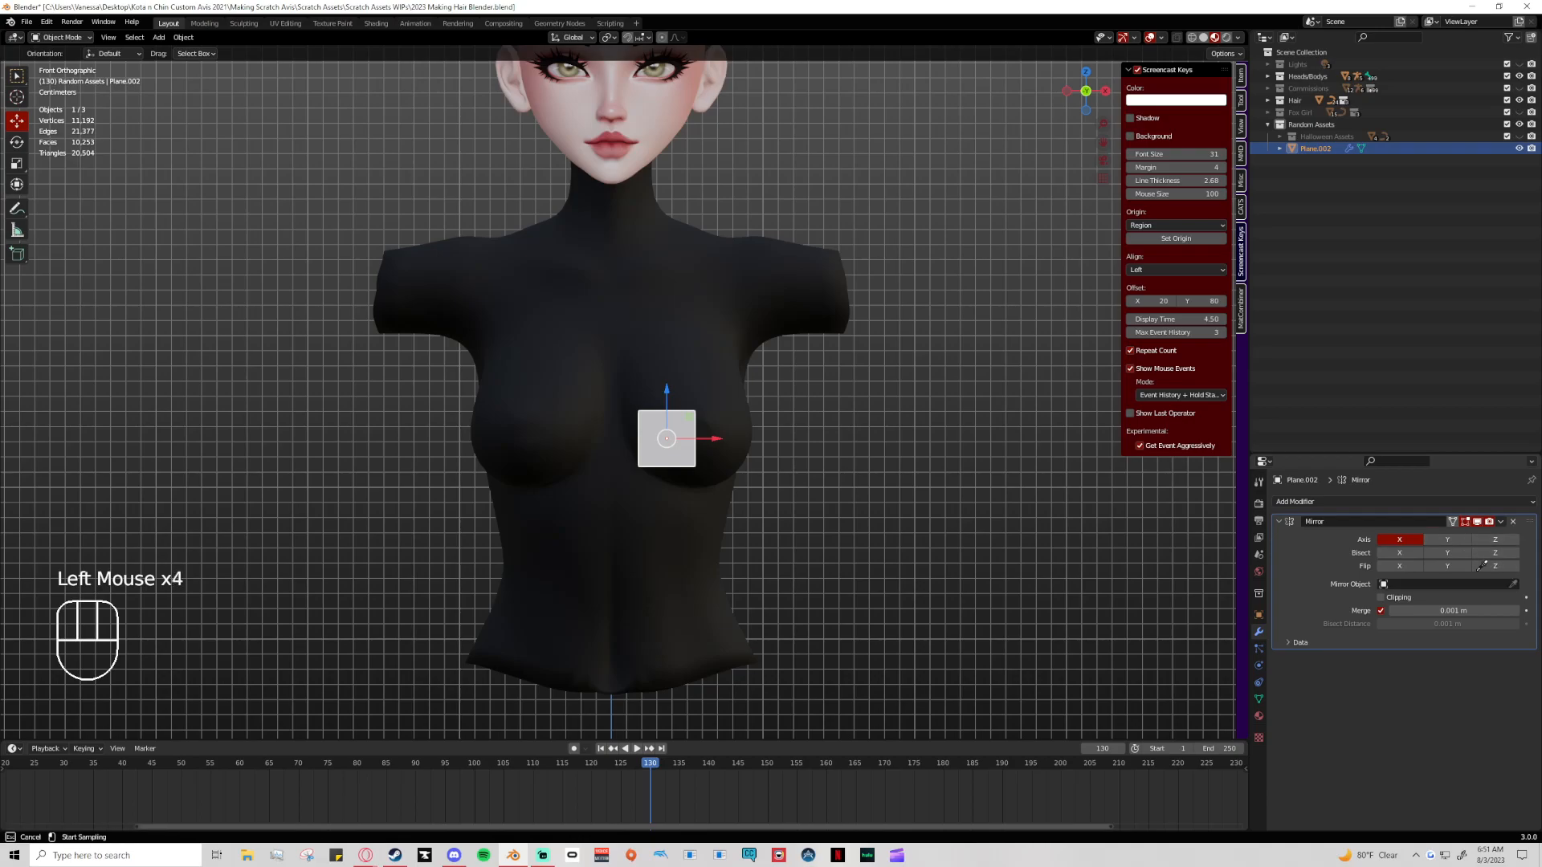
{"action": "left_click", "coordinate": [910, 361]}
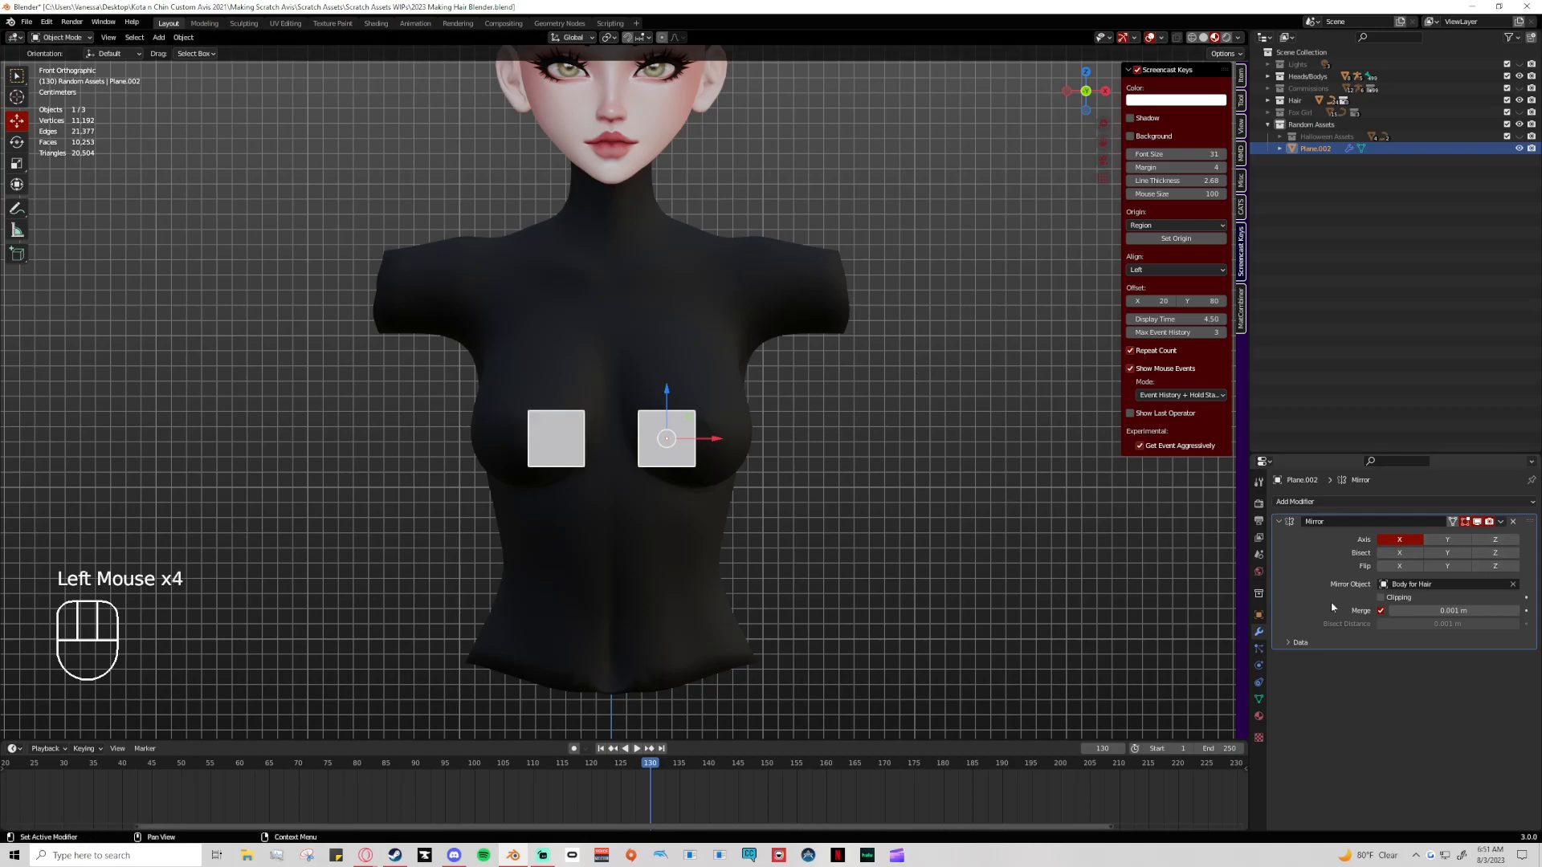
{"action": "left_click", "coordinate": [1381, 598]}
Edit the plane's mesh with X-ray on and select its inner vertical edge
{"action": "key", "text": "Tab"}
{"action": "left_click_drag", "start_coordinate": [590, 353], "coordinate": [647, 470]}
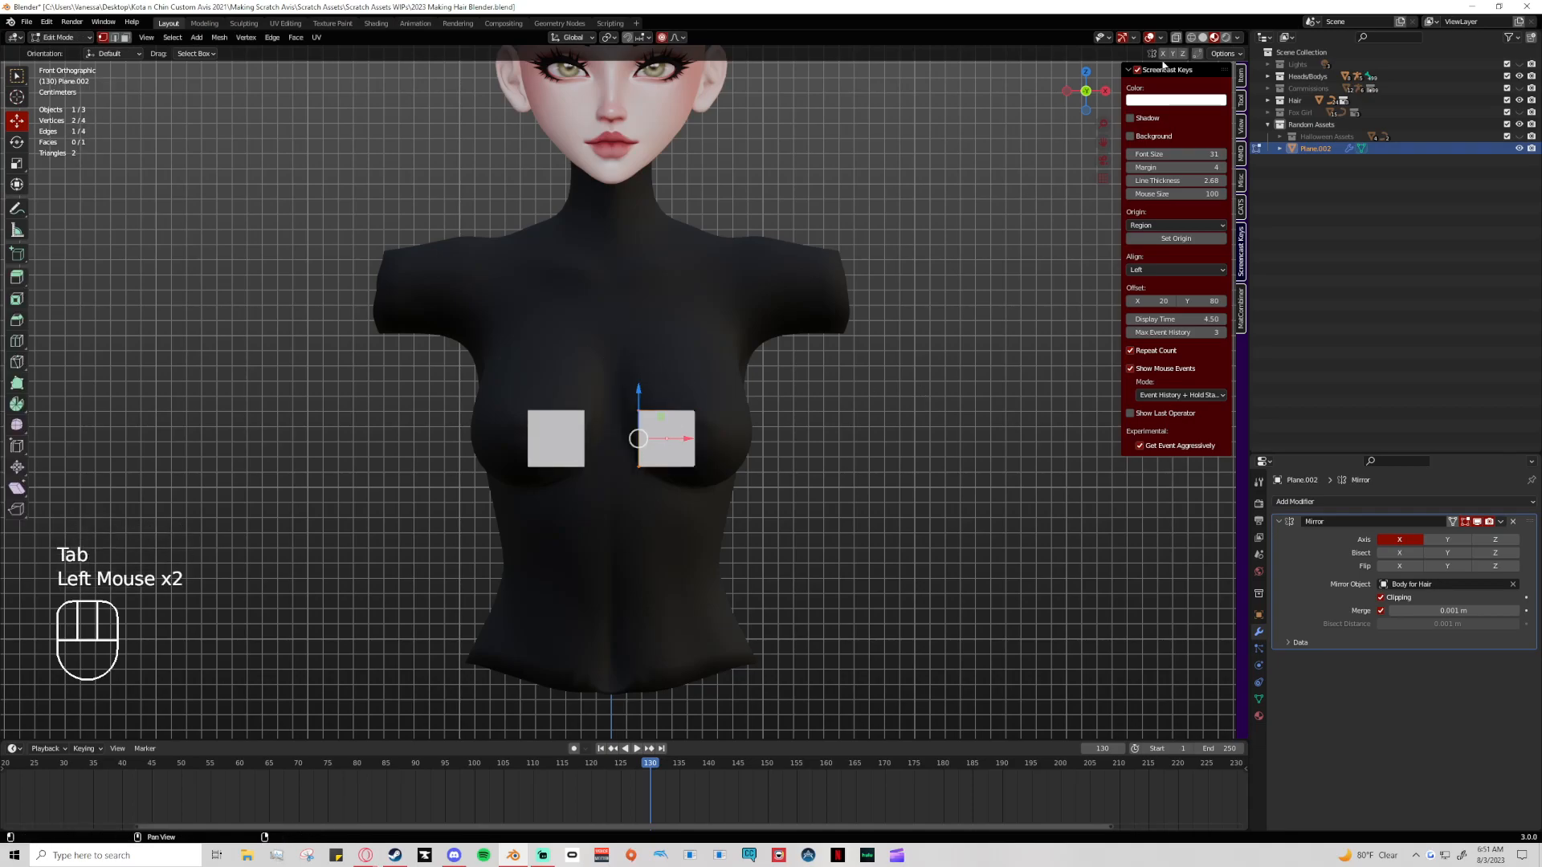
{"action": "left_click", "coordinate": [1177, 39]}
{"action": "left_click", "coordinate": [609, 322]}
{"action": "left_click_drag", "start_coordinate": [610, 329], "coordinate": [673, 521]}
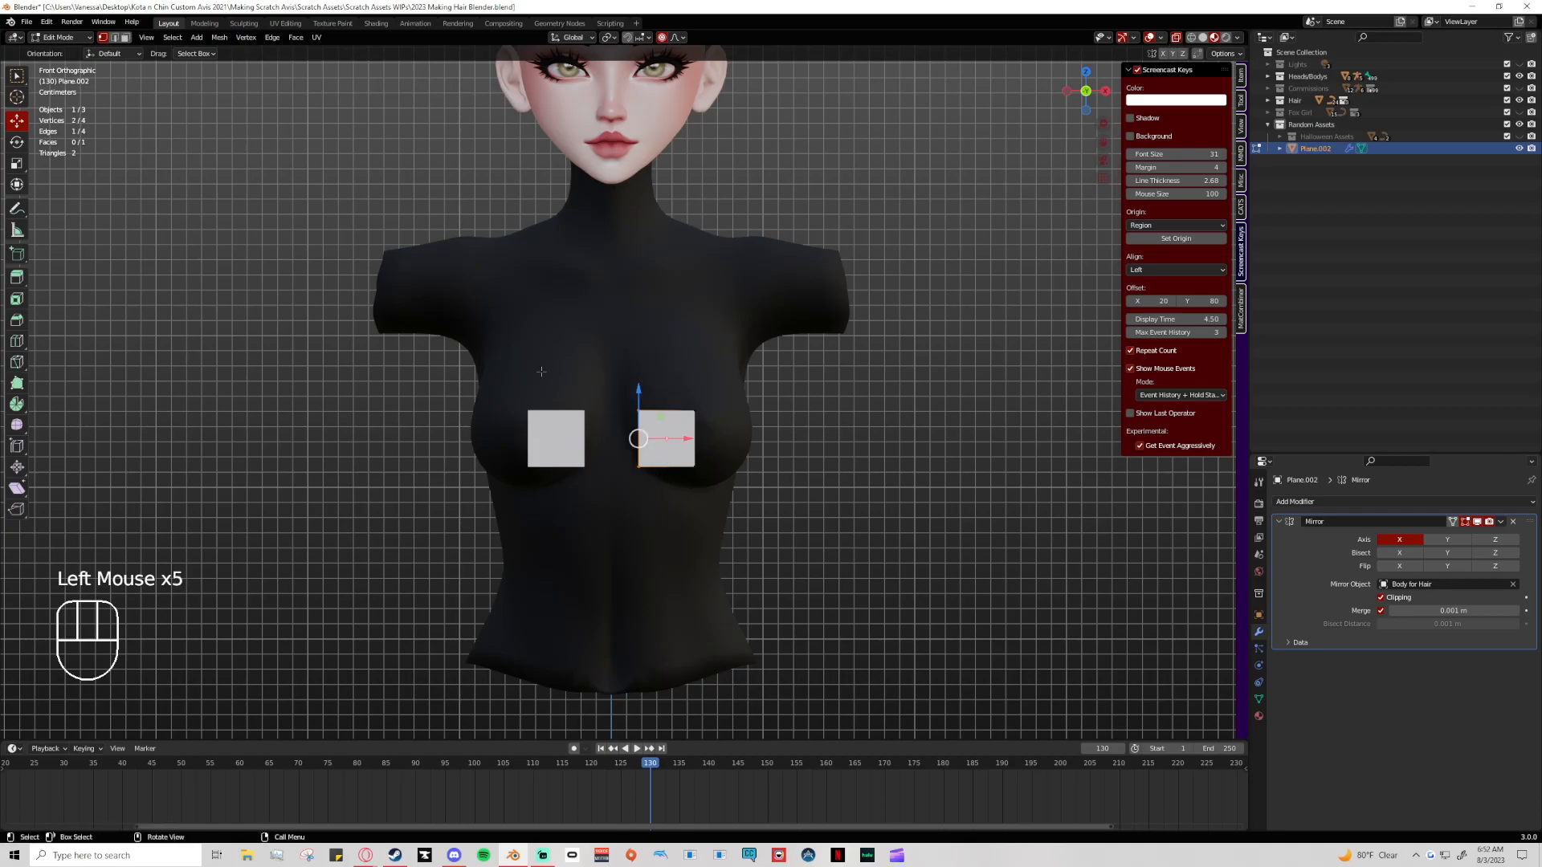
{"action": "scroll", "coordinate": [731, 424], "scroll_direction": "up", "scroll_amount": 2}
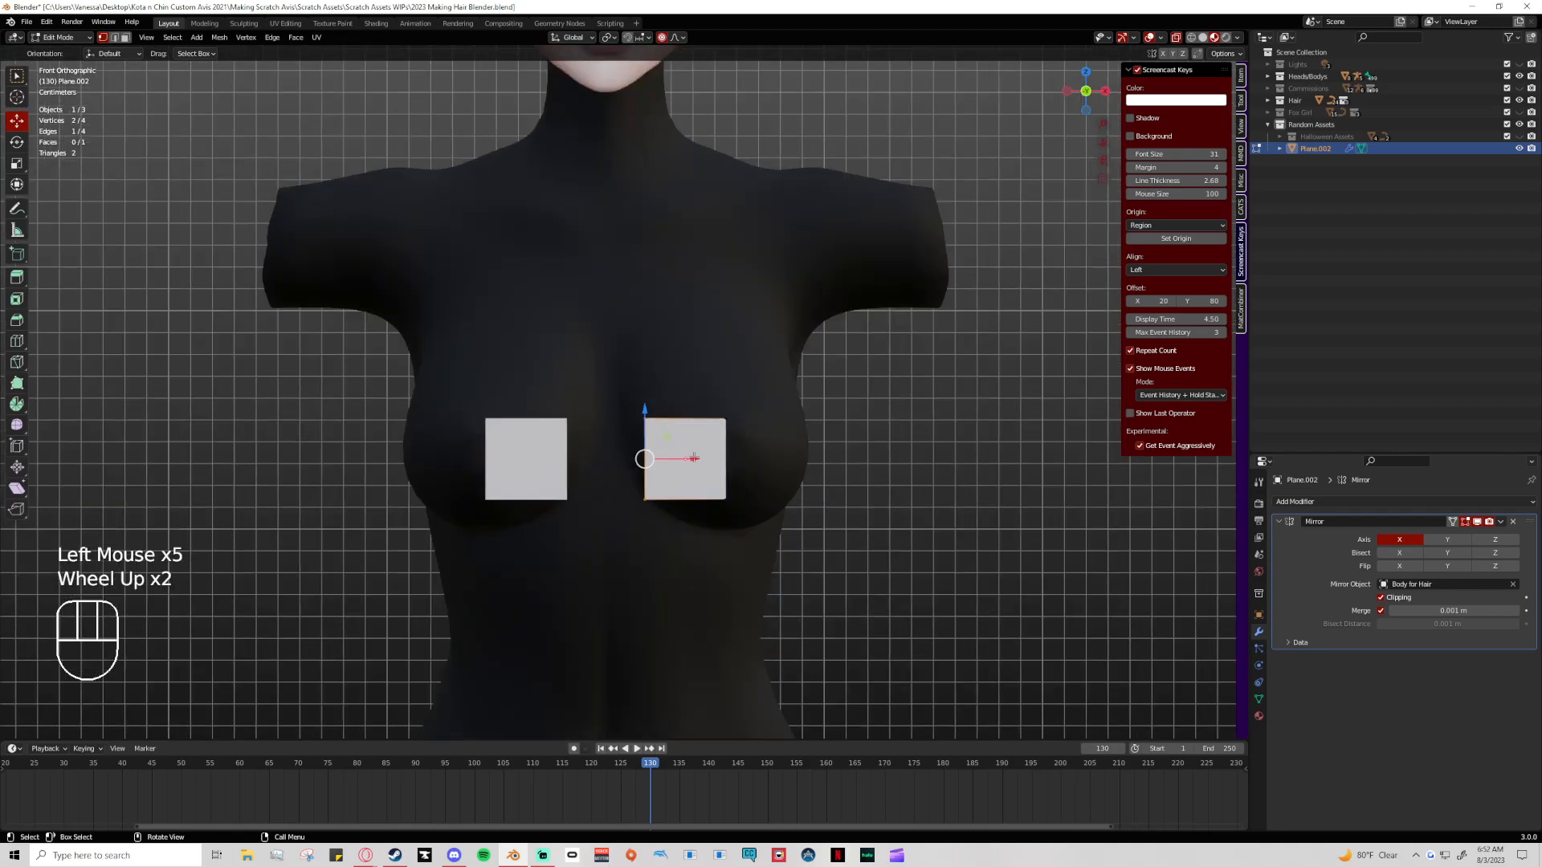
Move the inner edge along X to the body's centerline so the two mirrored halves join
{"action": "left_click_drag", "start_coordinate": [685, 459], "coordinate": [652, 485]}
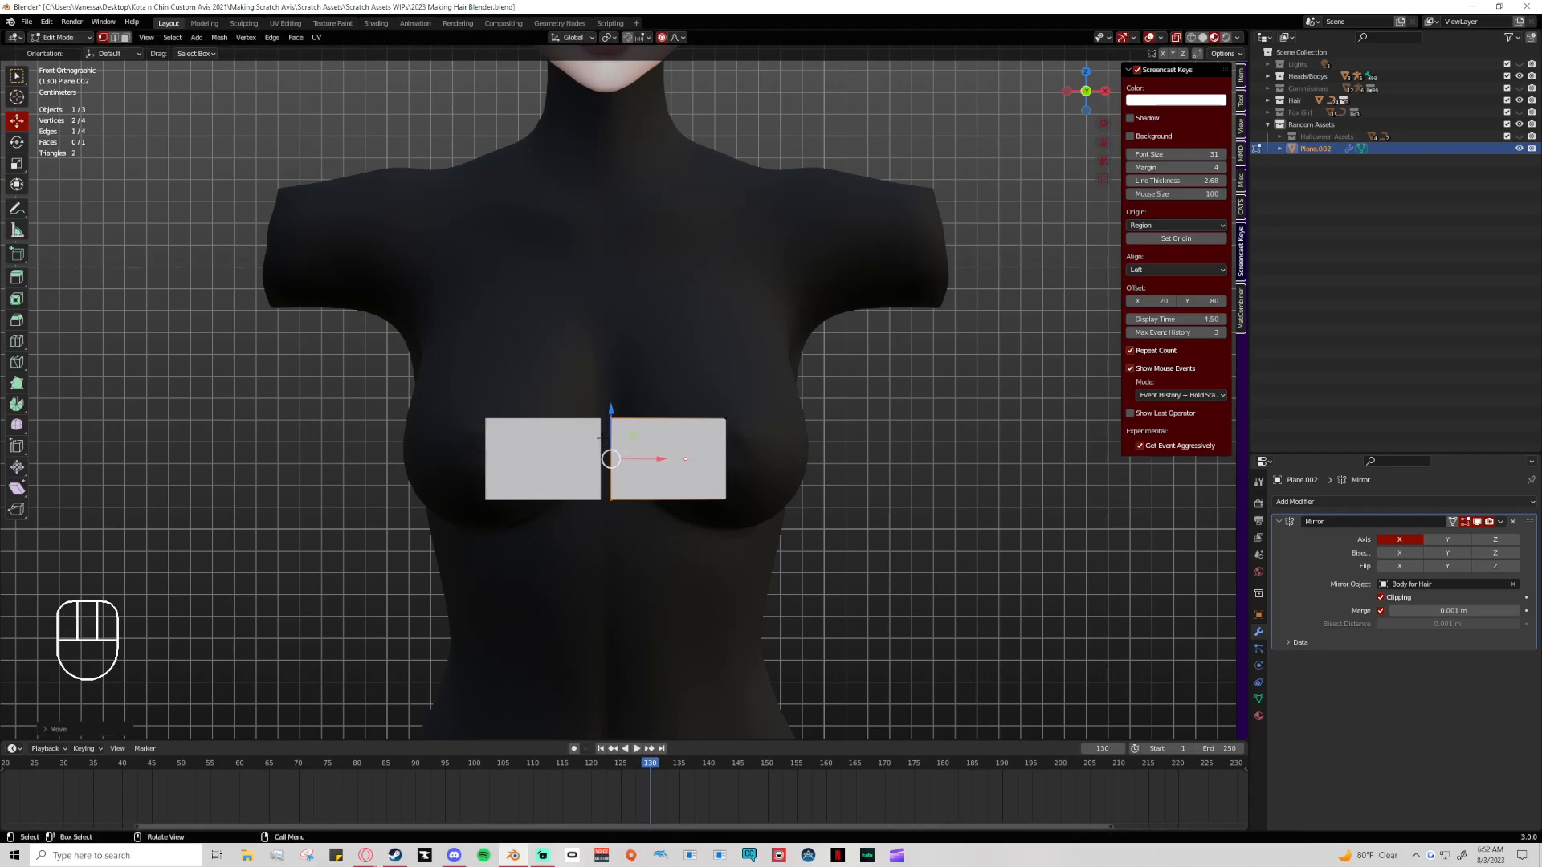
{"action": "left_click_drag", "start_coordinate": [655, 459], "coordinate": [605, 458]}
{"action": "left_click_drag", "start_coordinate": [649, 458], "coordinate": [568, 448]}
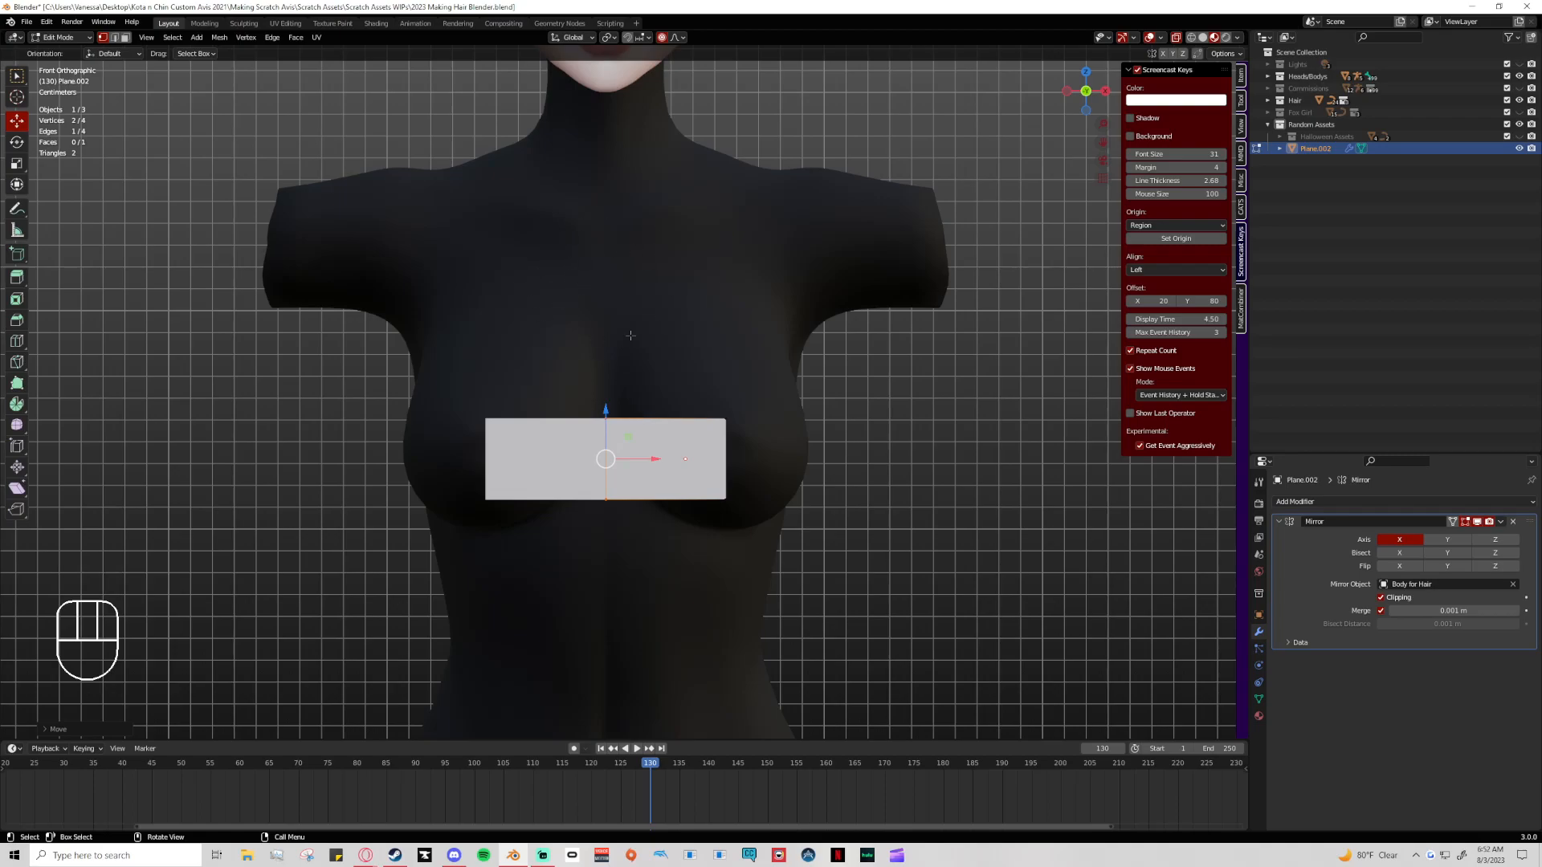
Try moving the inner edge past the centerline with Clipping off, undo it, re-enable Clipping and rejoin the halves
{"action": "left_click", "coordinate": [1380, 598]}
{"action": "left_click_drag", "start_coordinate": [657, 461], "coordinate": [621, 459]}
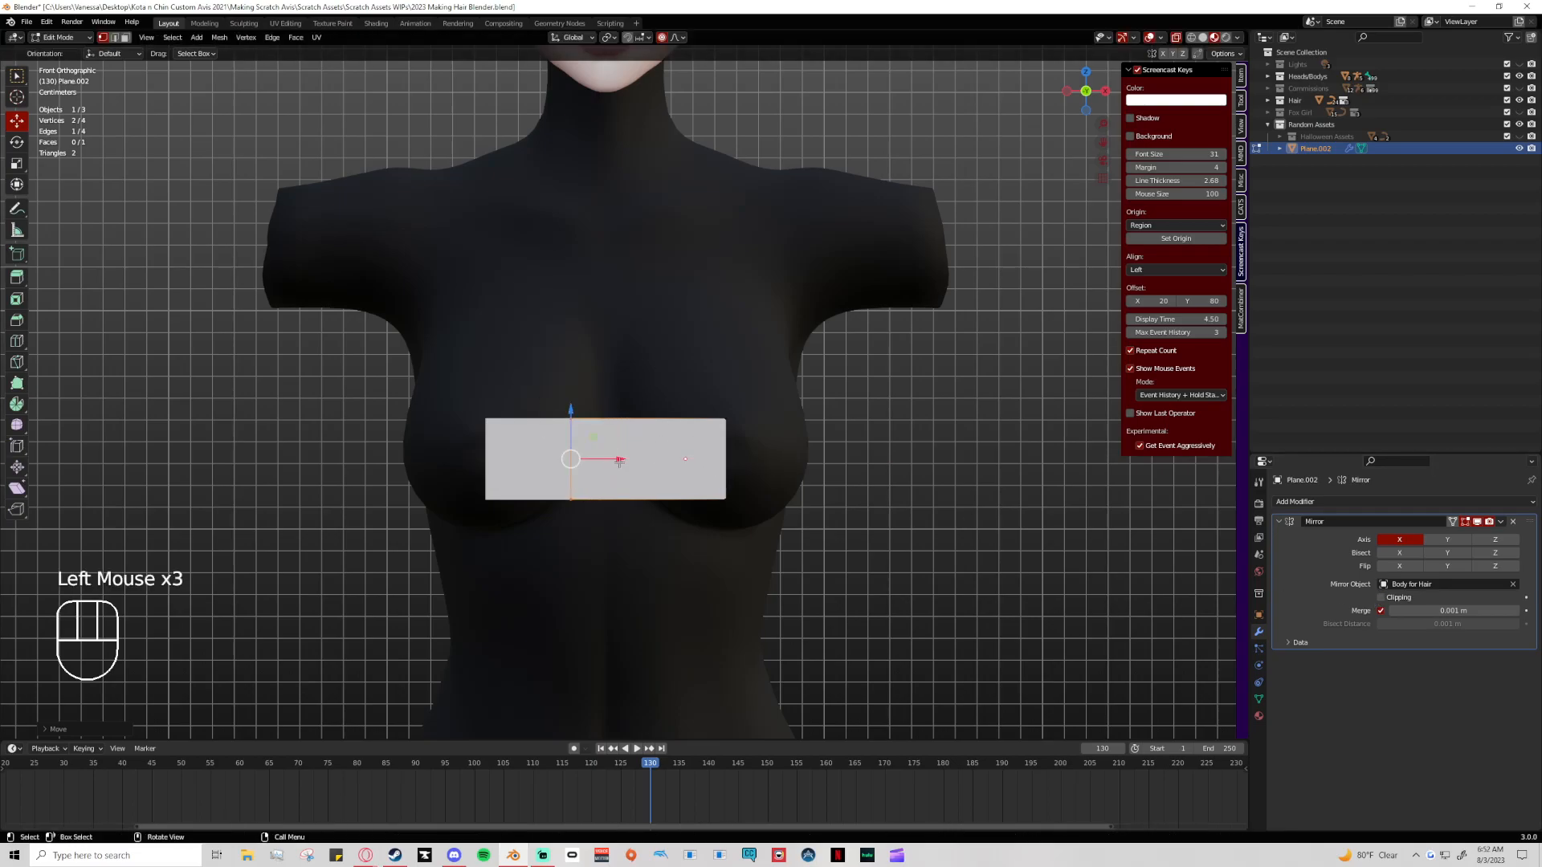
{"action": "key", "text": "ctrl+z"}
{"action": "left_click", "coordinate": [1386, 599]}
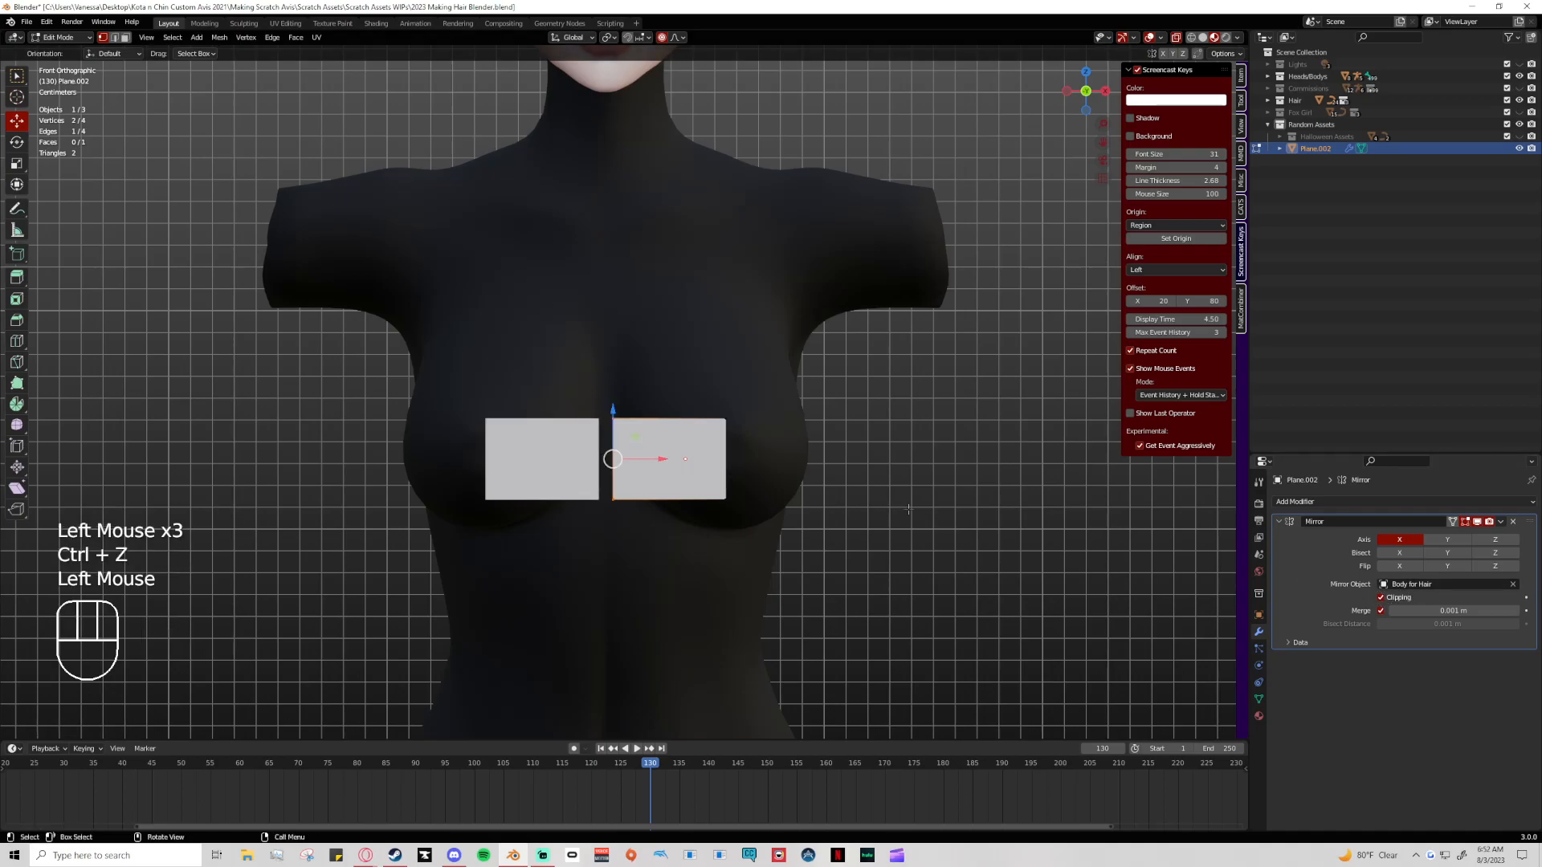
{"action": "left_click_drag", "start_coordinate": [680, 457], "coordinate": [620, 449]}
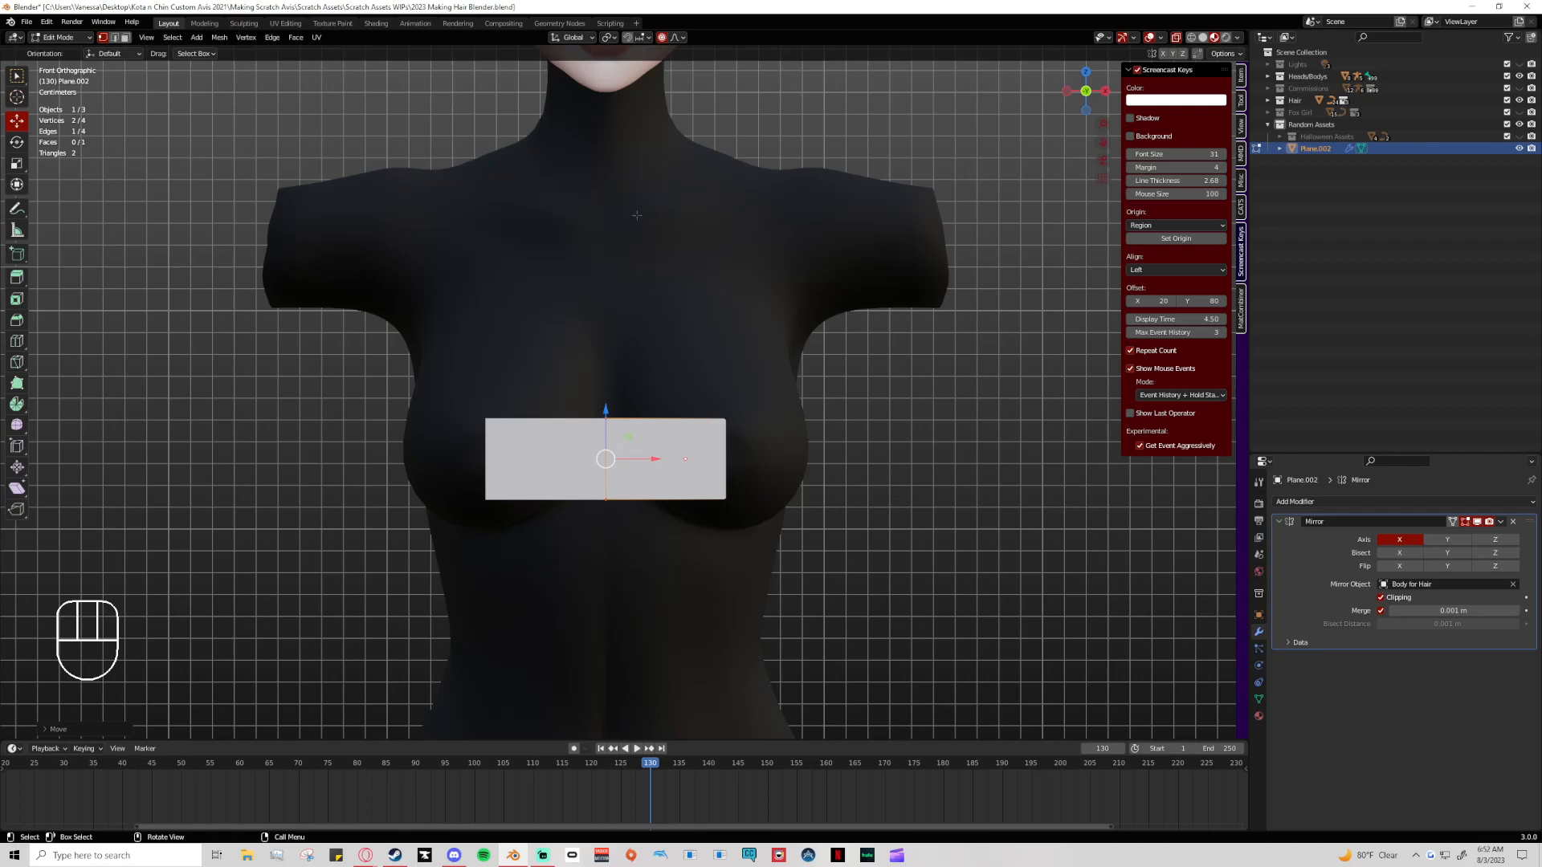
Select the plane's outer vertical edge and move it inward along X to narrow both mirrored halves
{"action": "left_click", "coordinate": [723, 474]}
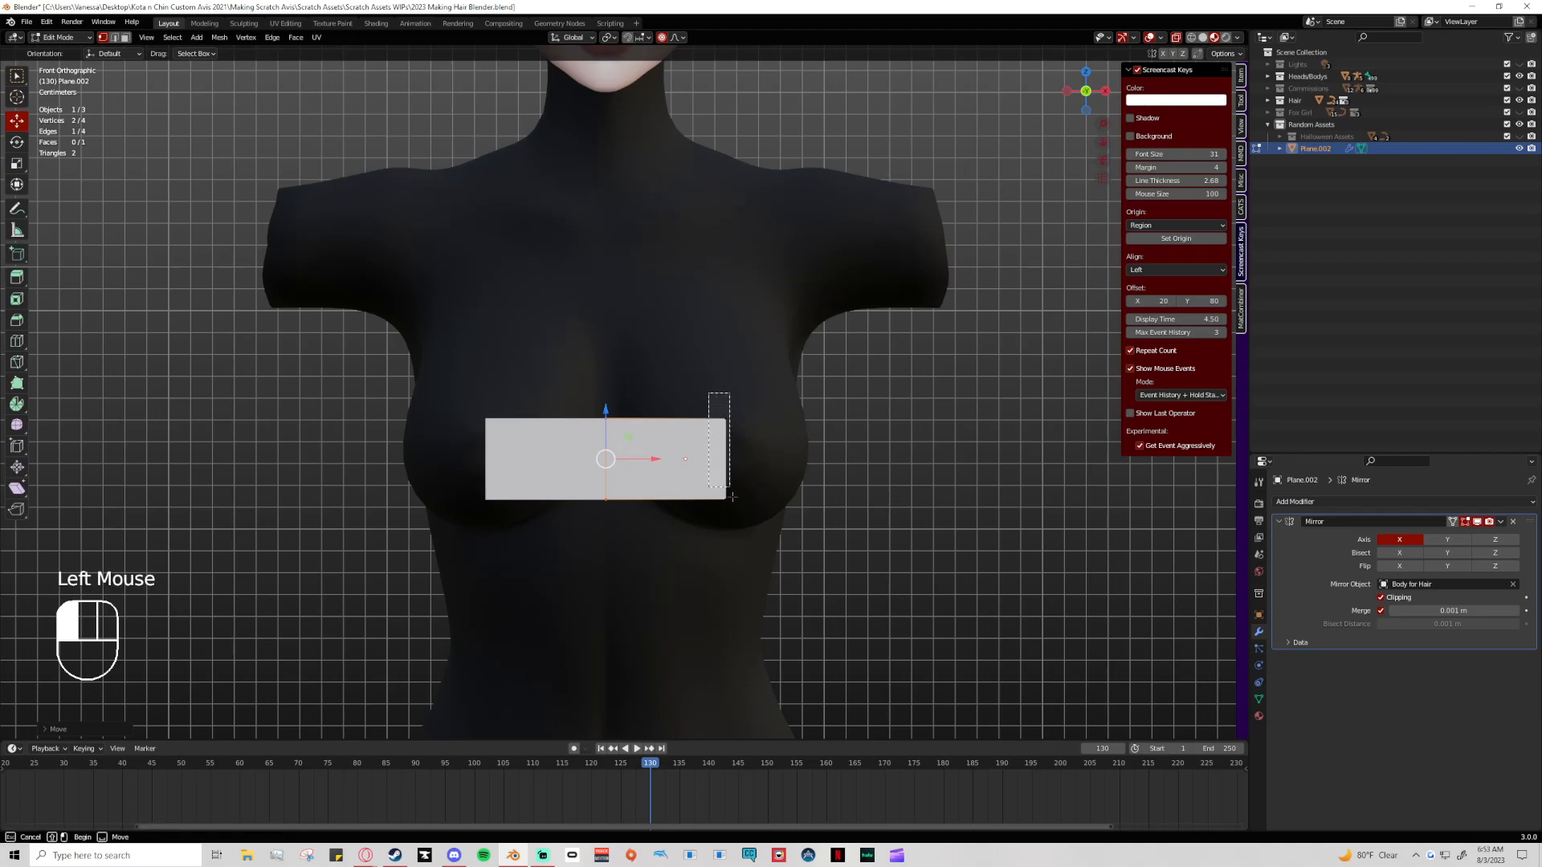
{"action": "left_click_drag", "start_coordinate": [765, 455], "coordinate": [730, 454]}
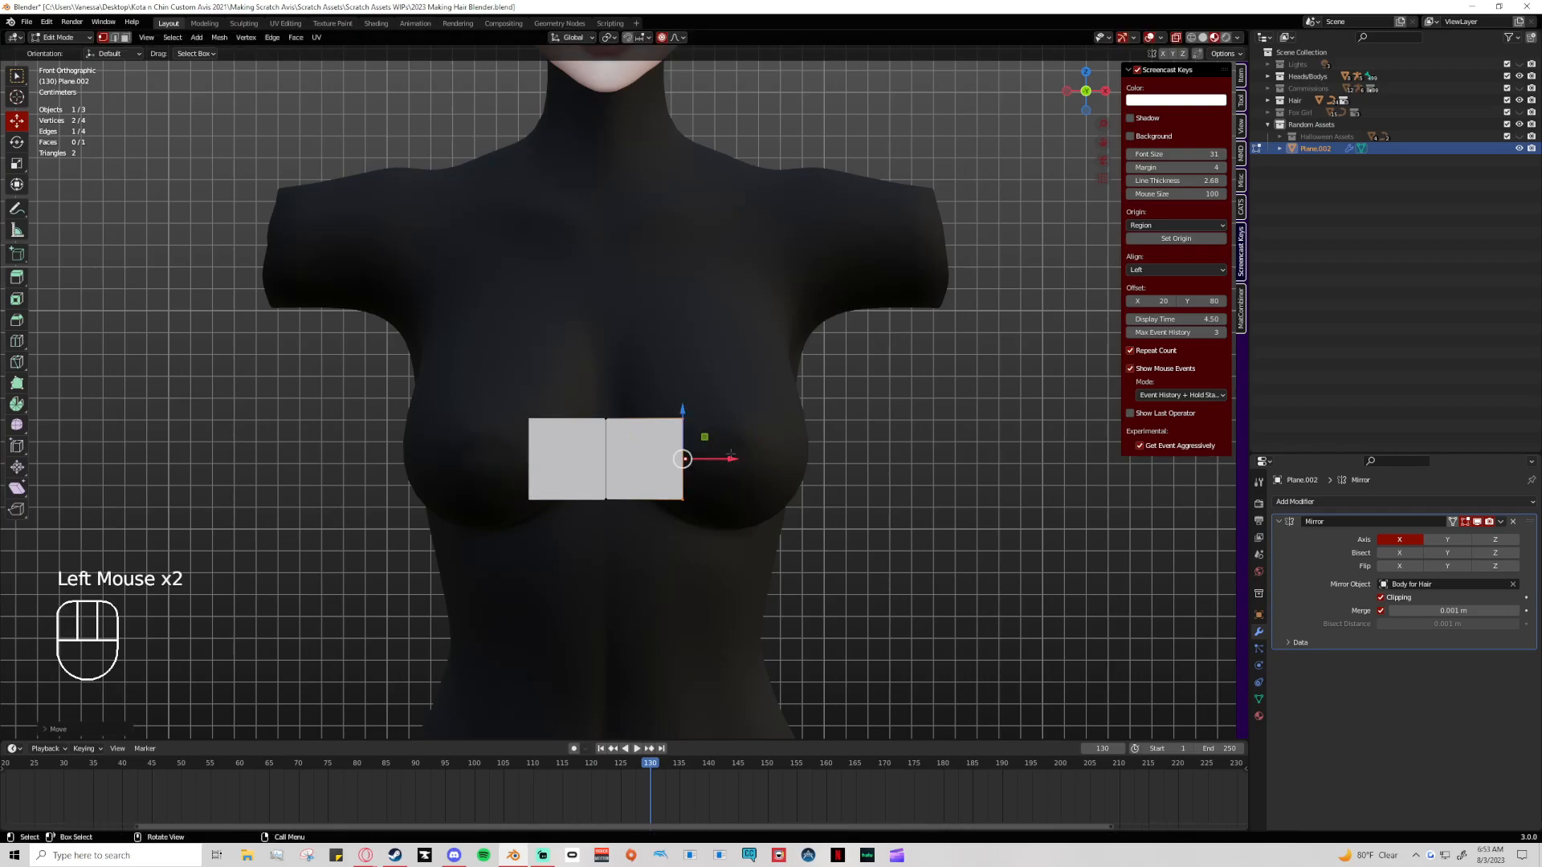
Extrude the plane's outer vertical edge straight outward along X to add a second column, and nudge it slightly wider
{"action": "key", "text": "e"}
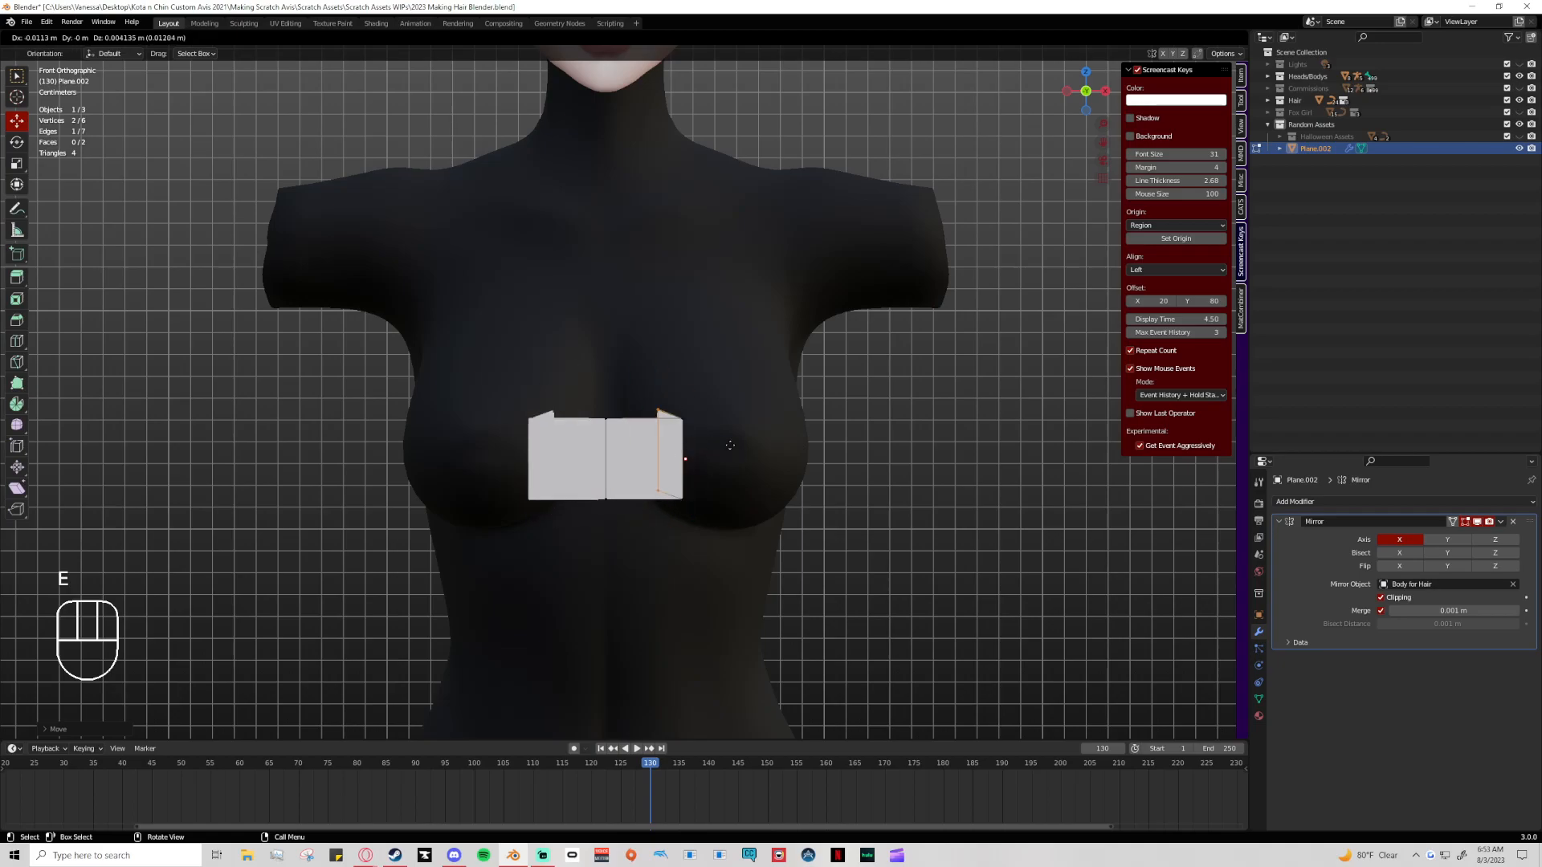
{"action": "key", "text": "ctrl"}
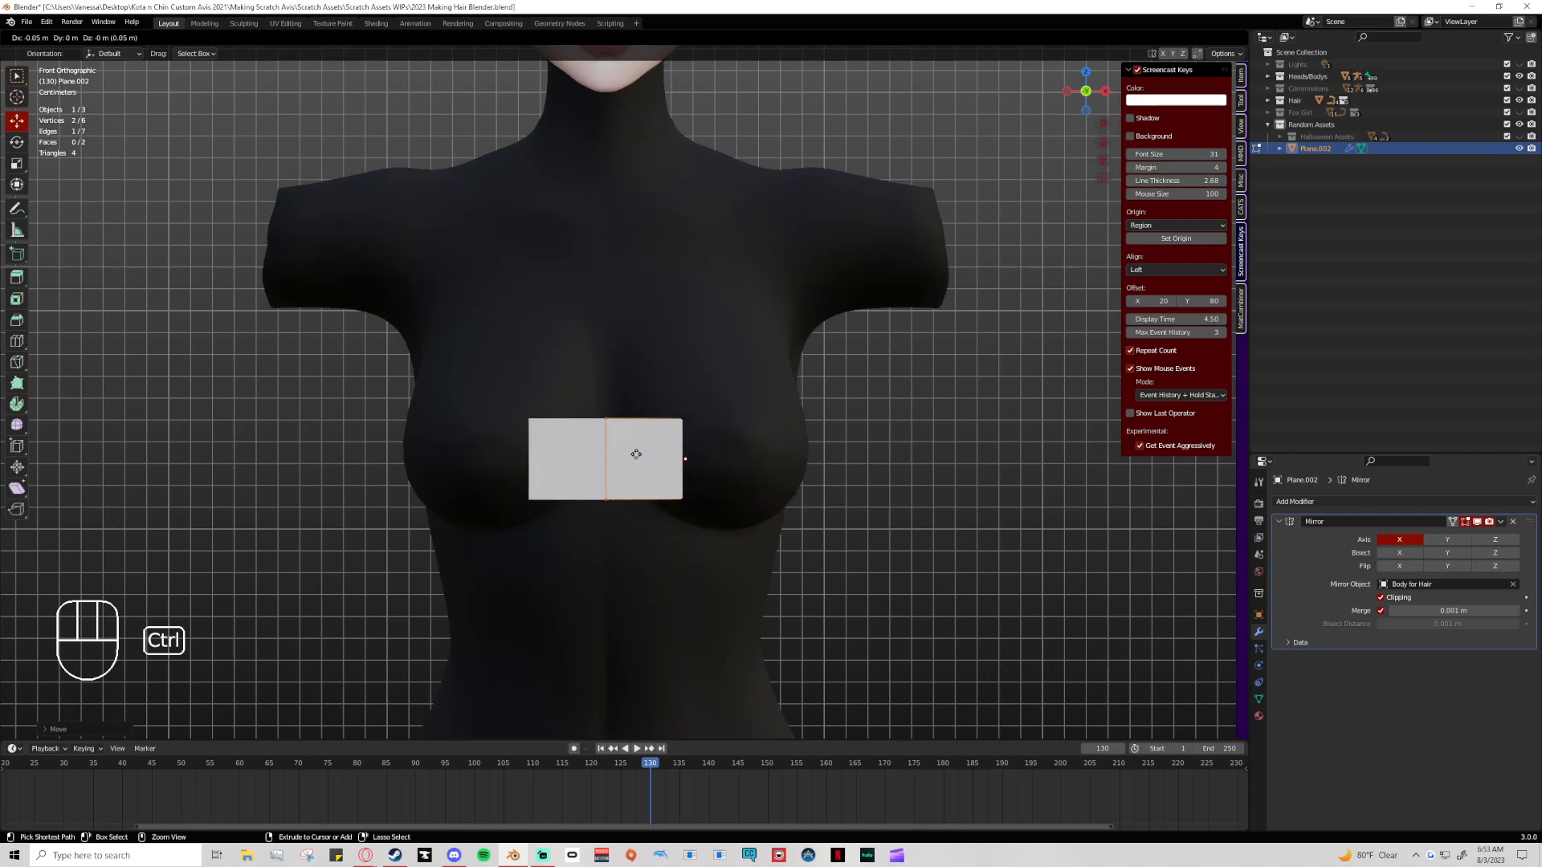
{"action": "left_click", "coordinate": [823, 457], "text": "ctrl"}
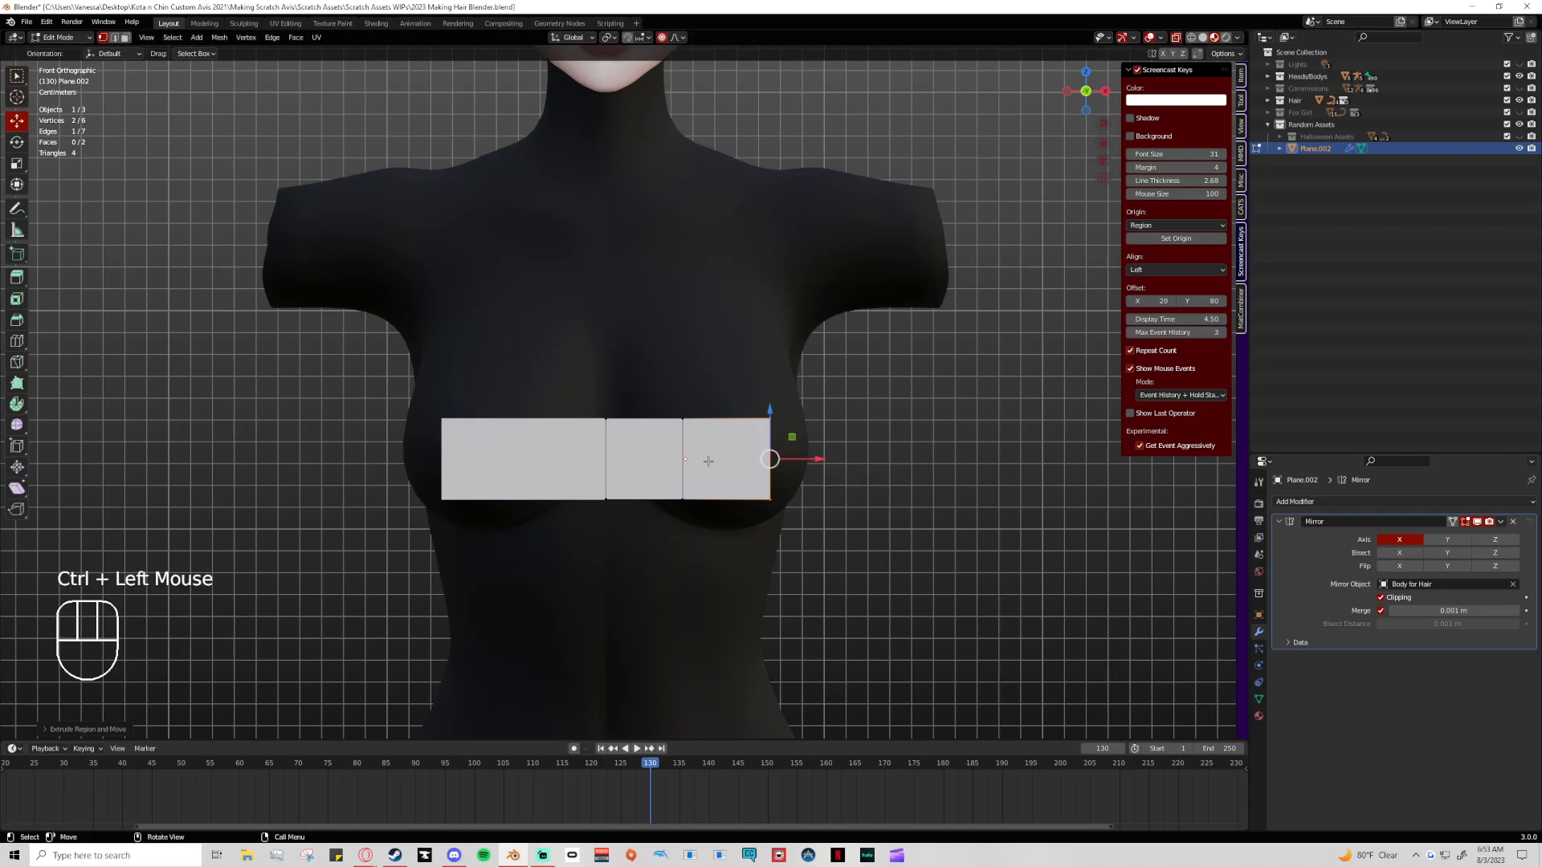
{"action": "left_click_drag", "start_coordinate": [818, 458], "coordinate": [831, 489]}
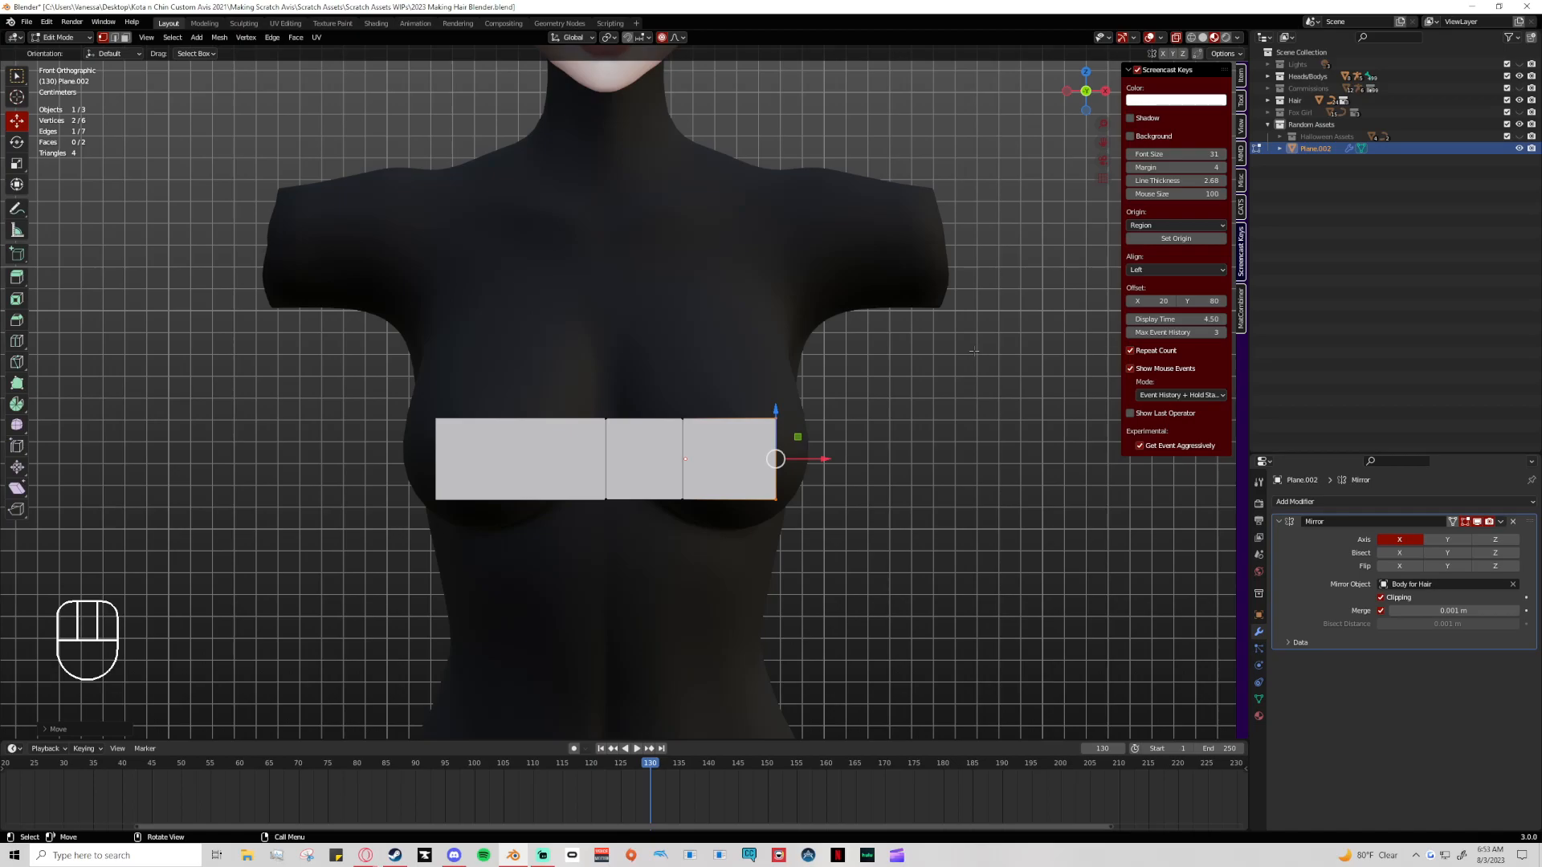
Add a Shrinkwrap modifier to the plane below the Mirror modifier
{"action": "left_click", "coordinate": [1327, 502]}
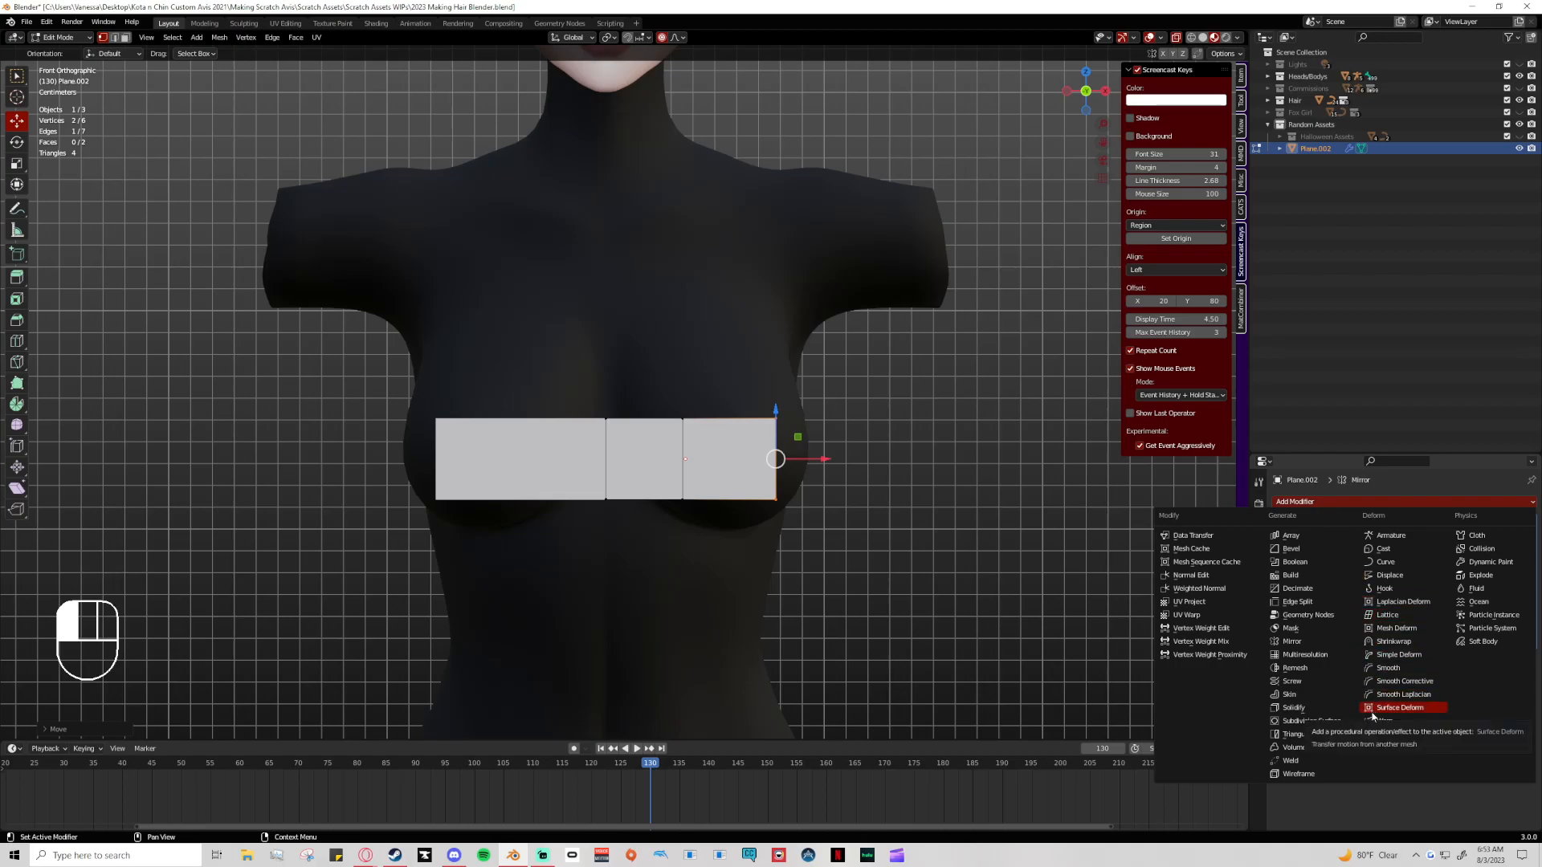
{"action": "left_click", "coordinate": [1314, 503]}
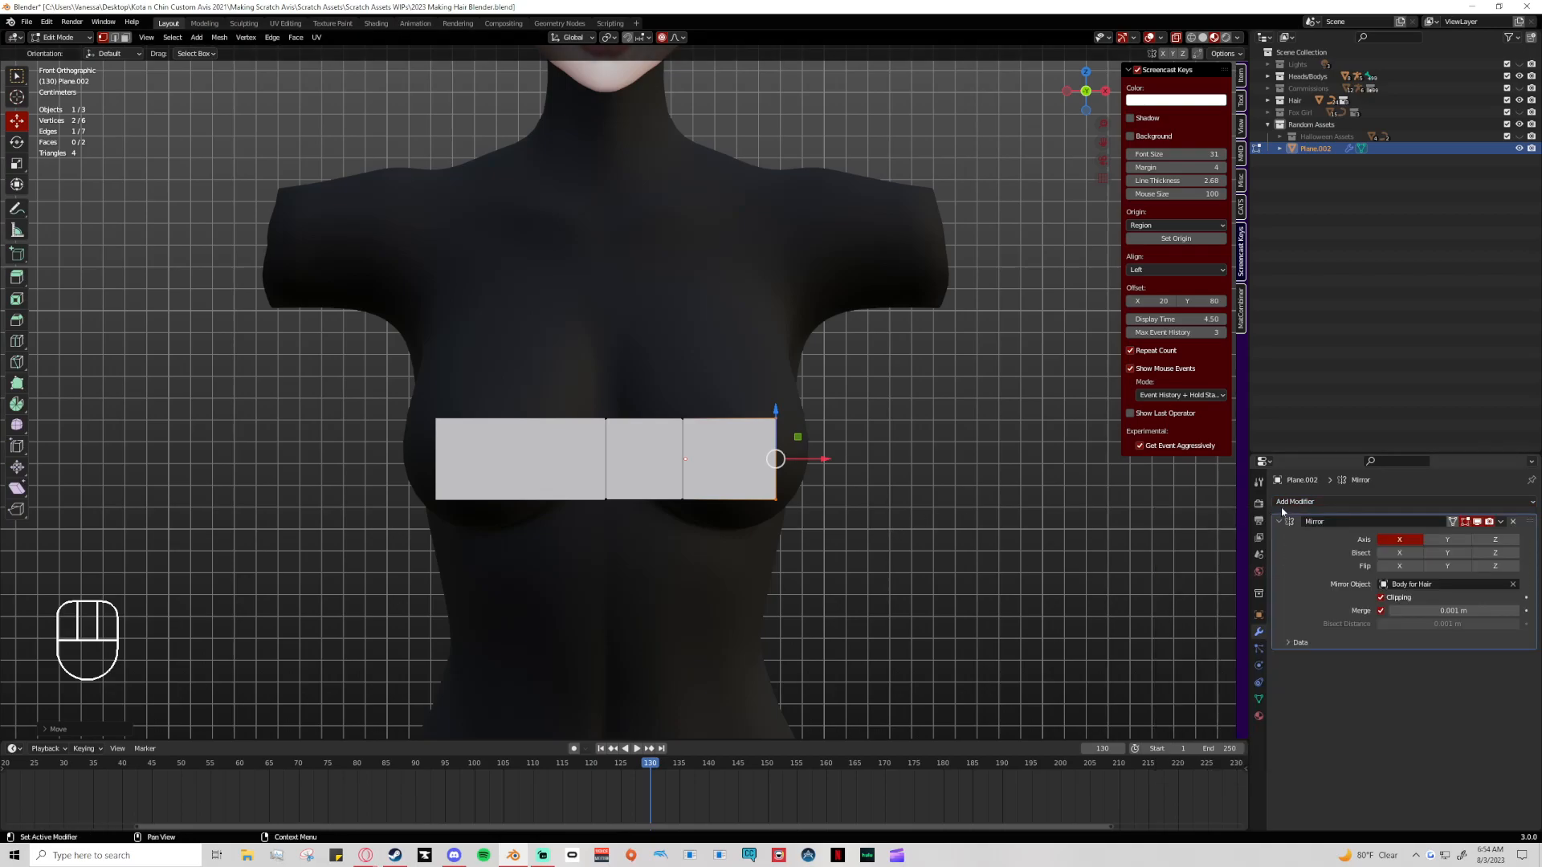
{"action": "left_click", "coordinate": [1314, 502]}
{"action": "left_click", "coordinate": [1393, 642]}
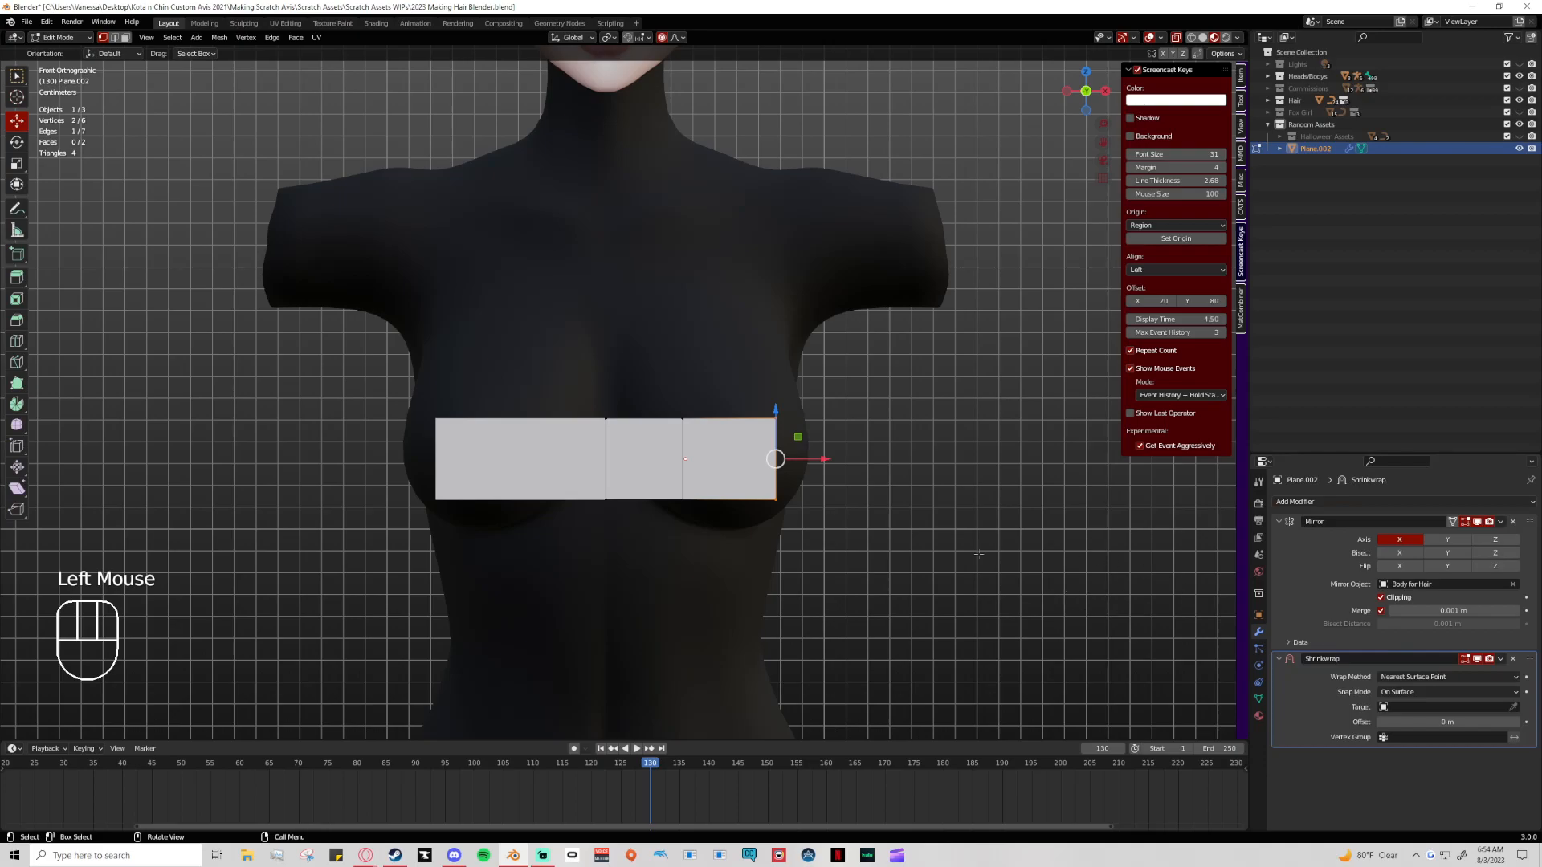
{"action": "key", "text": "Tab"}
{"action": "middle_click_drag", "start_coordinate": [888, 578], "coordinate": [765, 577]}
{"action": "left_click_drag", "start_coordinate": [395, 462], "coordinate": [418, 462]}
{"action": "key", "text": "Tab"}
{"action": "left_click_drag", "start_coordinate": [297, 369], "coordinate": [363, 425]}
{"action": "key", "text": "ctrl+z"}
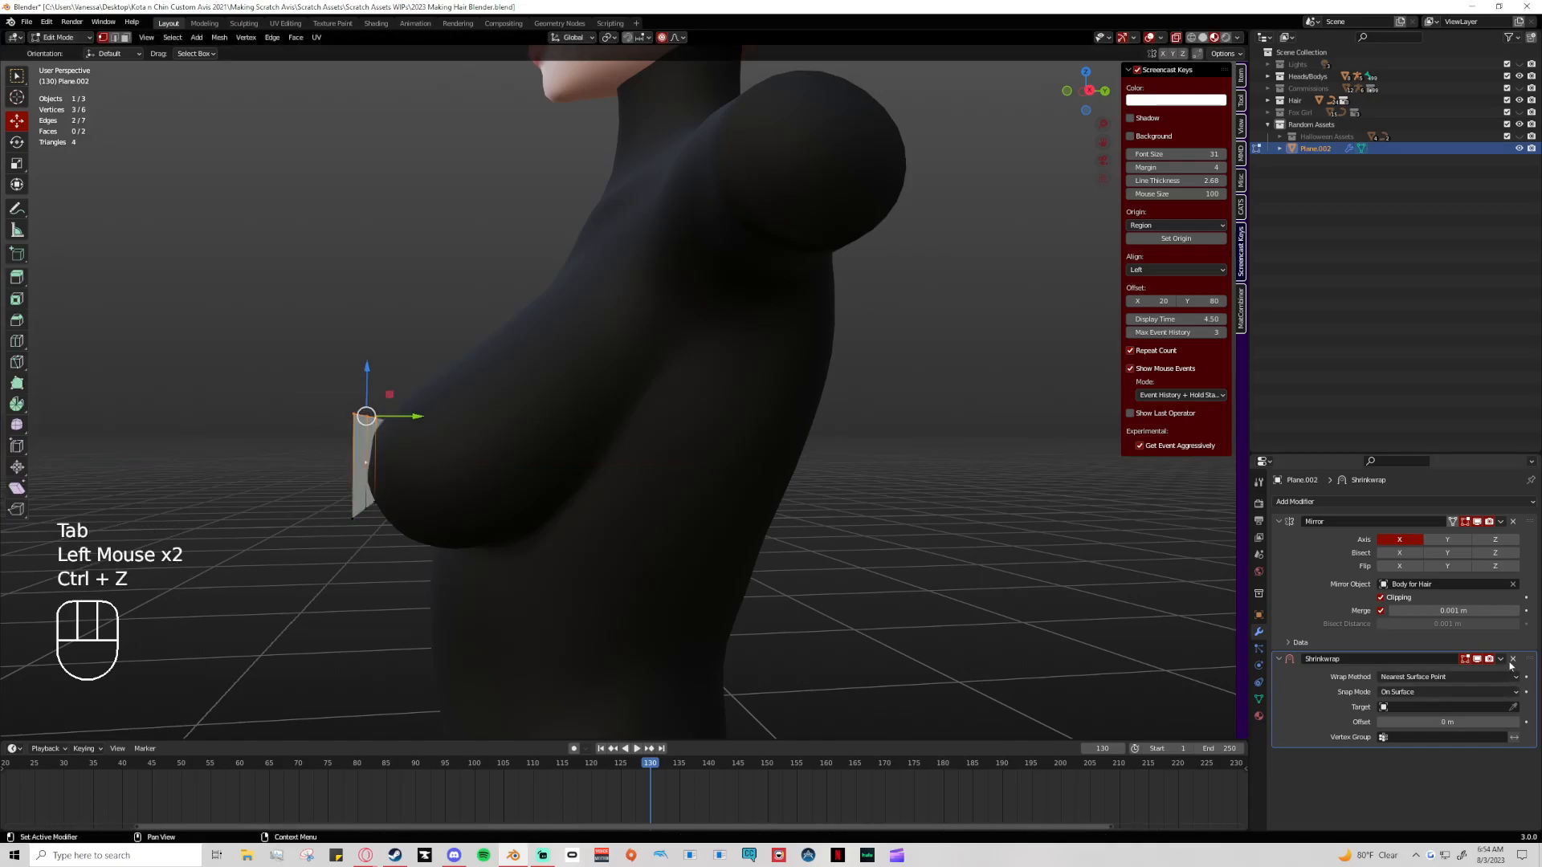
Set the Shrinkwrap target to the mannequin mesh, Body for Hair, and view the wrapped plane from several sides
{"action": "left_click", "coordinate": [1514, 696]}
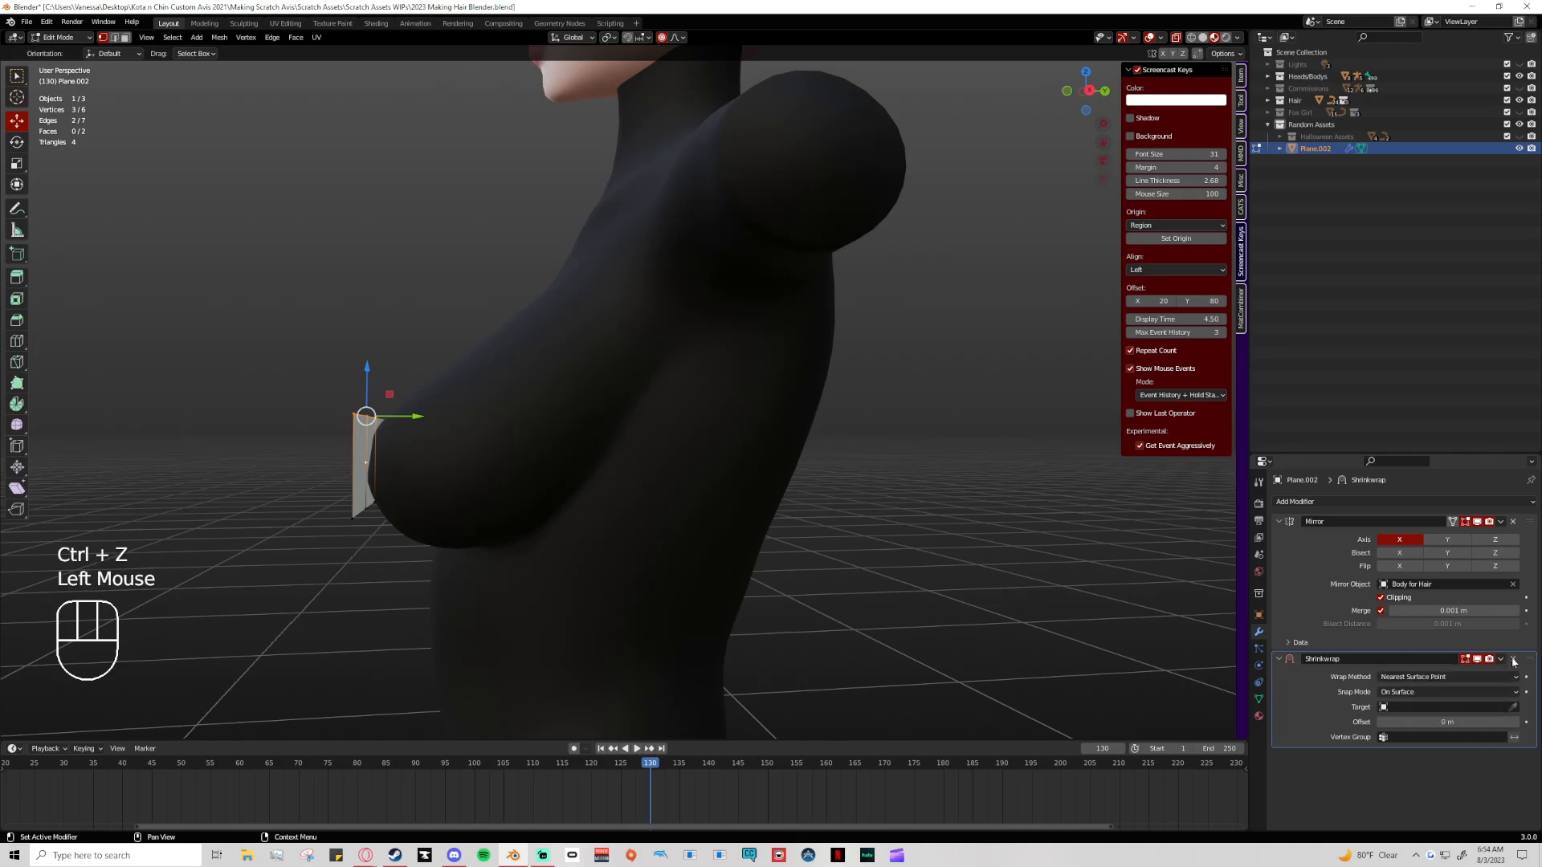
{"action": "left_click", "coordinate": [1513, 707]}
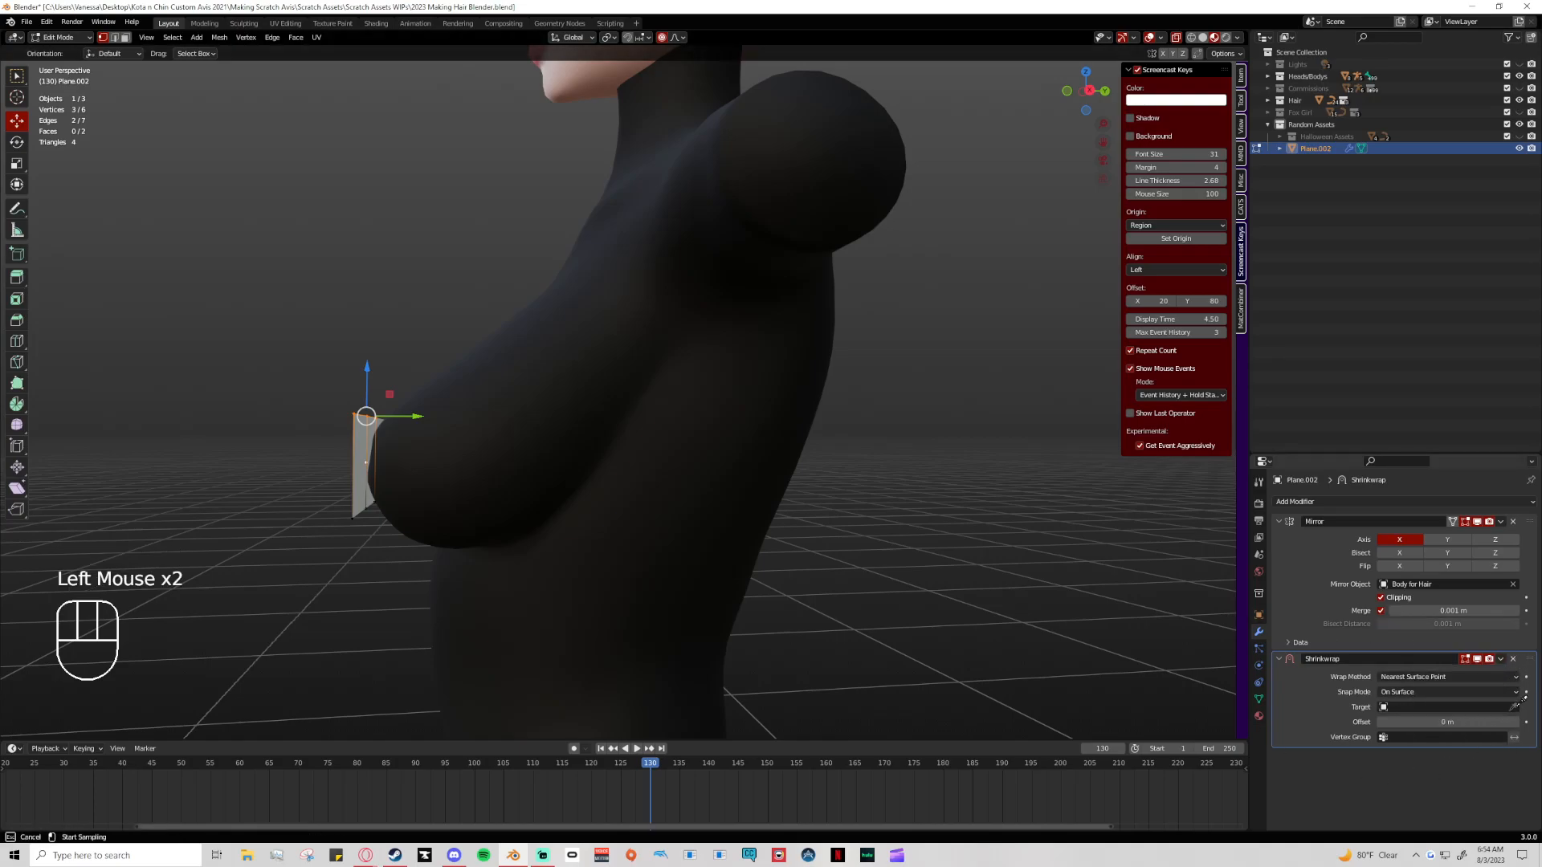
{"action": "left_click", "coordinate": [532, 464]}
{"action": "middle_click_drag", "start_coordinate": [553, 503], "coordinate": [814, 562]}
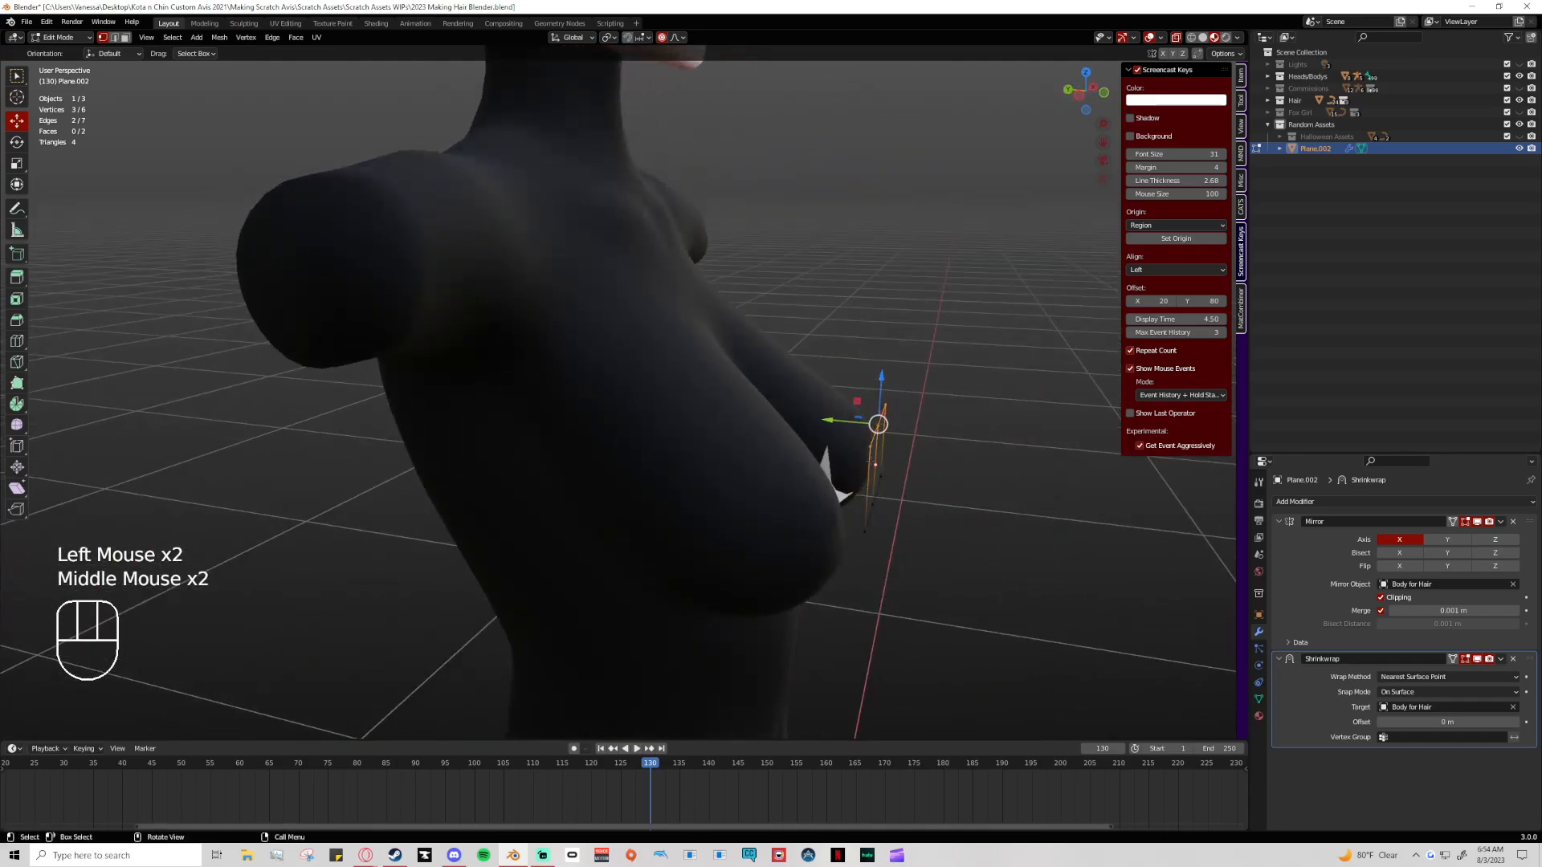
{"action": "middle_click_drag", "start_coordinate": [874, 464], "coordinate": [703, 554]}
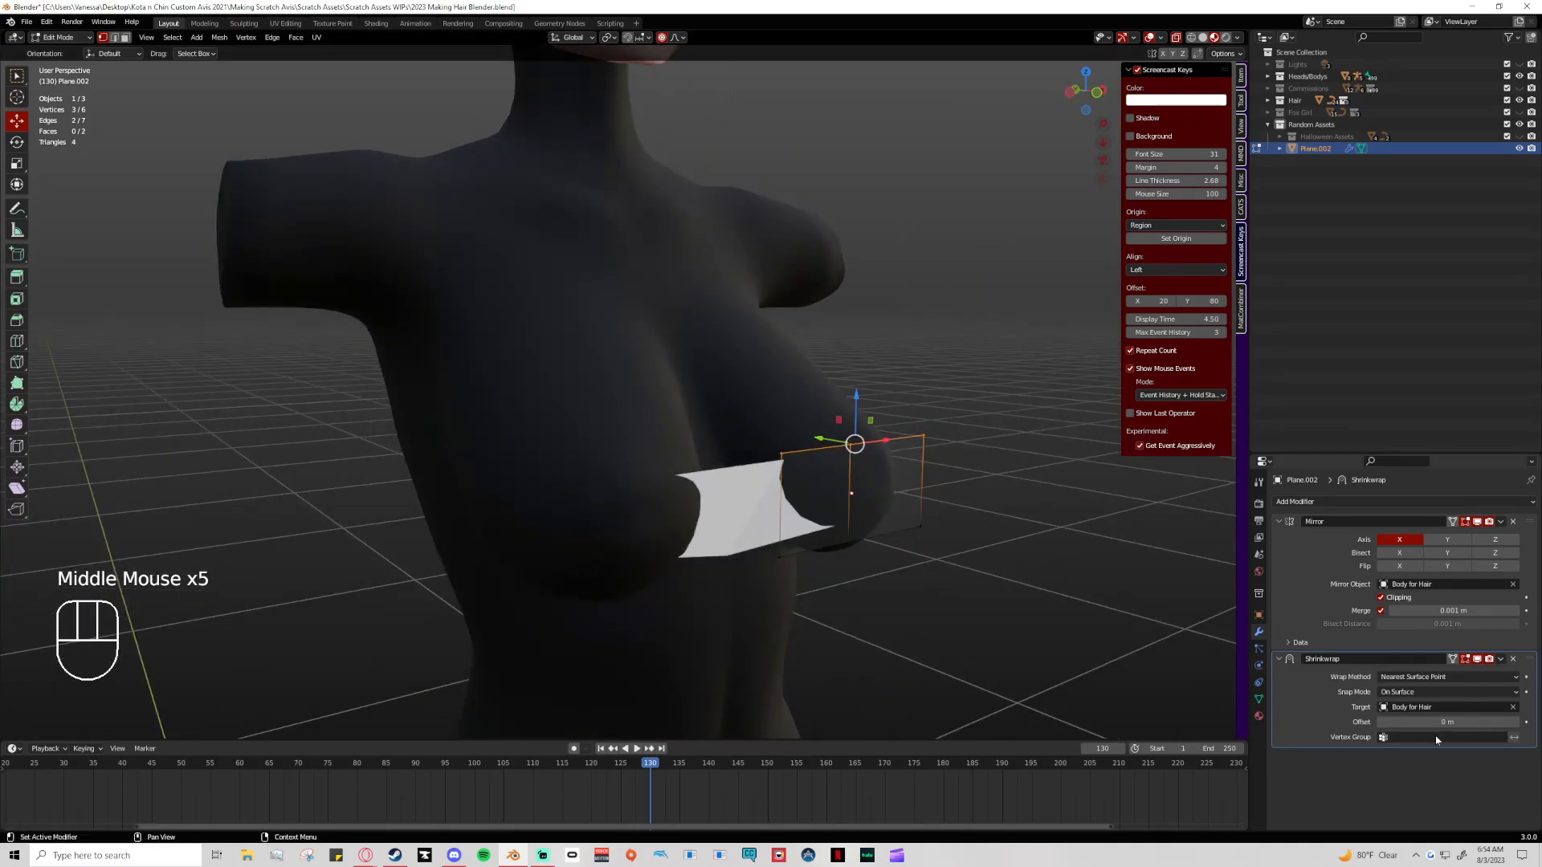
Set the Shrinkwrap offset to 0.01 m and inspect the plane's distance from the chest from the side
{"action": "mouse_move", "coordinate": [1458, 722]}
{"action": "left_mouse_down"}
{"action": "mouse_move", "coordinate": [1485, 723]}
{"action": "mouse_move", "coordinate": [1467, 722]}
{"action": "left_mouse_up"}
{"action": "middle_click_drag", "start_coordinate": [1123, 692], "coordinate": [1176, 719]}
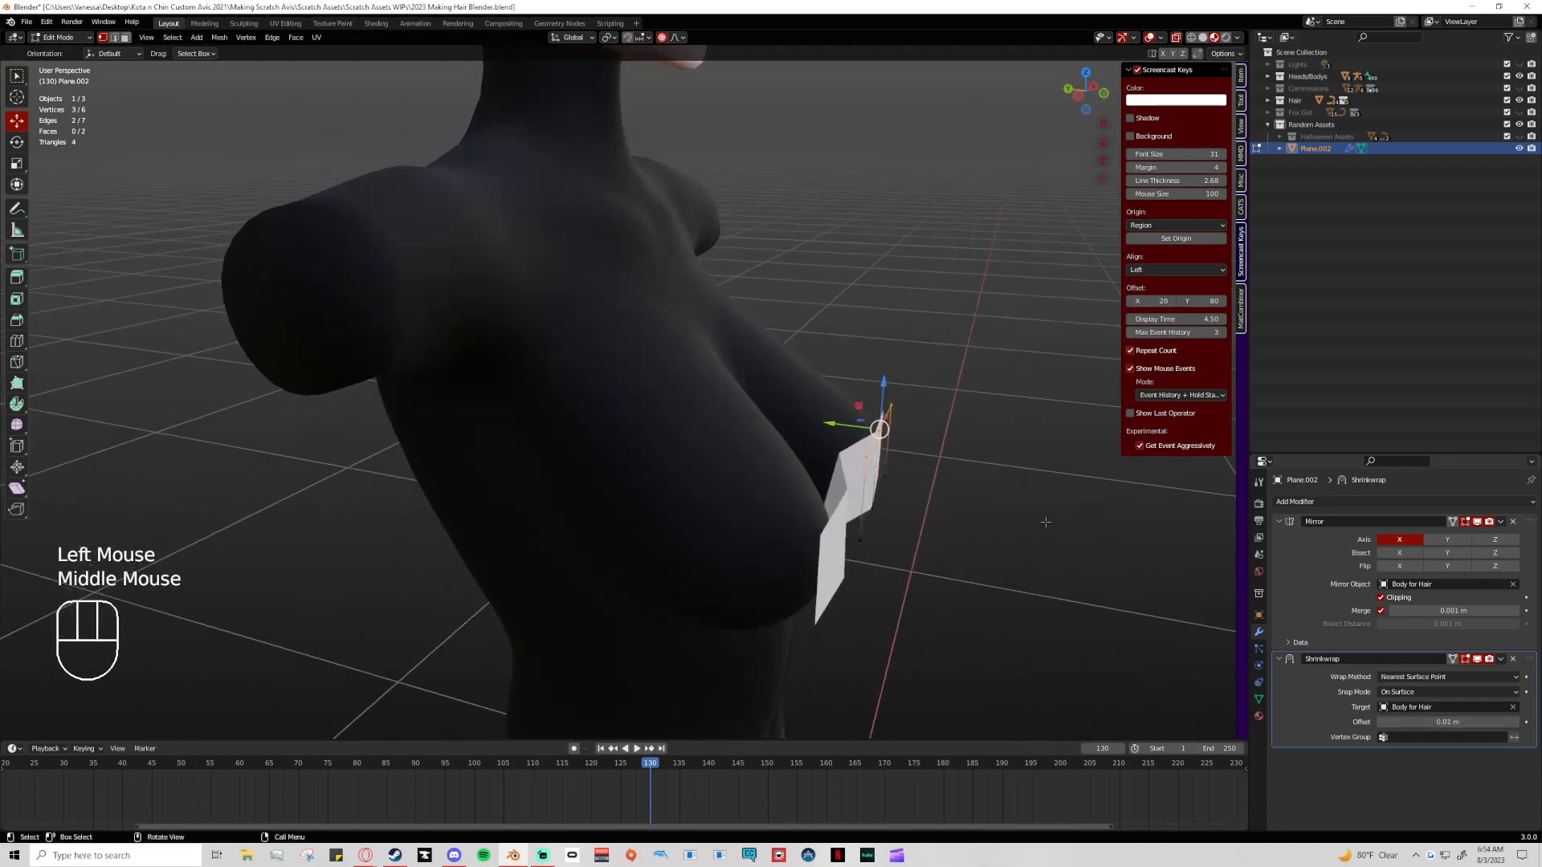
{"action": "middle_click_drag", "start_coordinate": [1073, 547], "coordinate": [592, 586]}
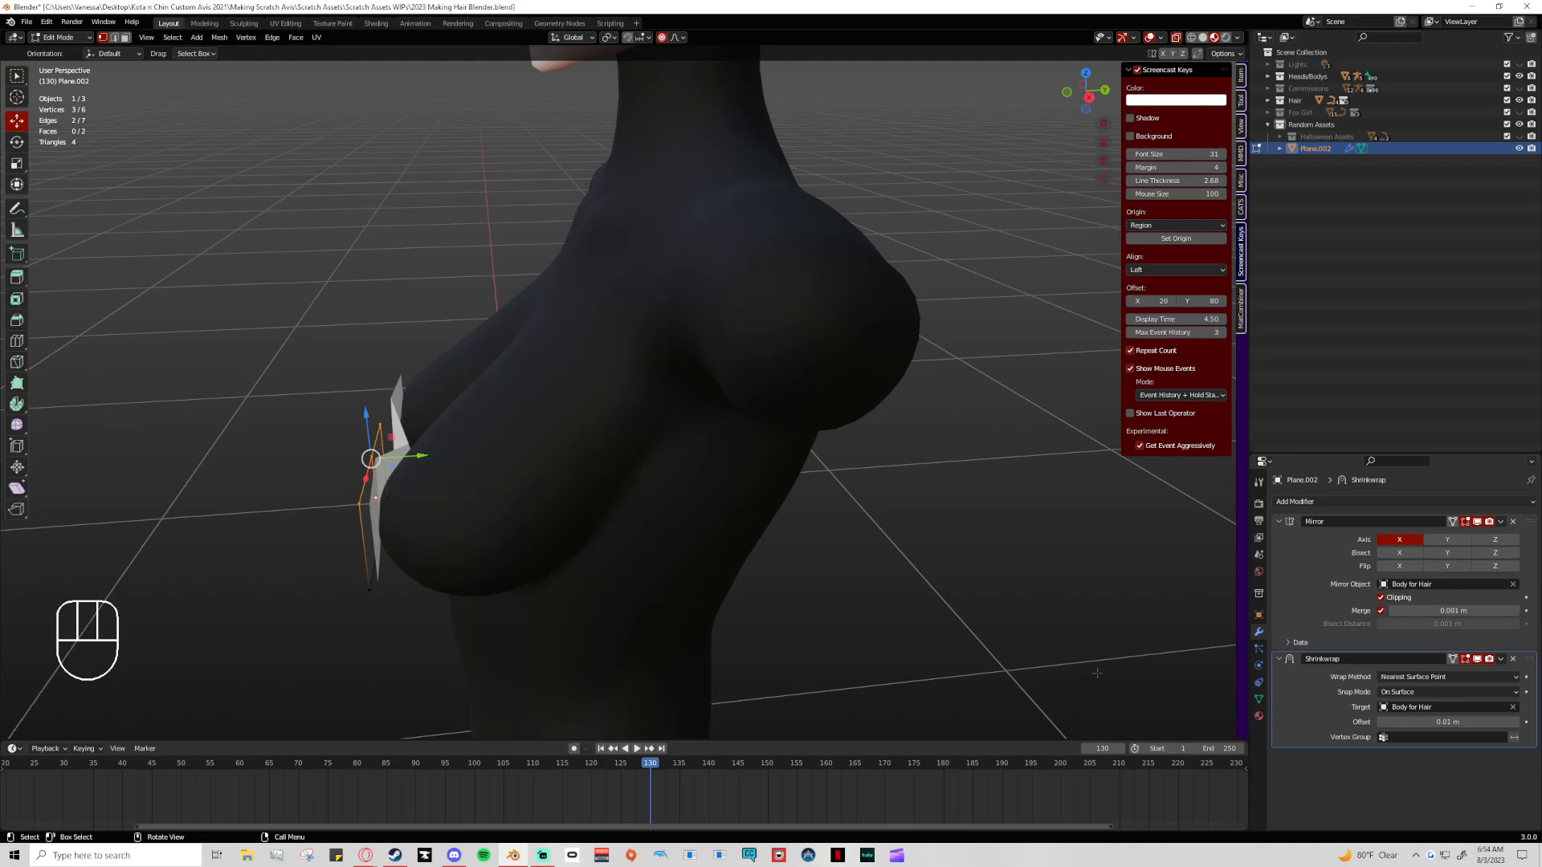
{"action": "left_click", "coordinate": [1396, 692]}
{"action": "left_click", "coordinate": [1409, 679]}
{"action": "left_click", "coordinate": [1401, 676]}
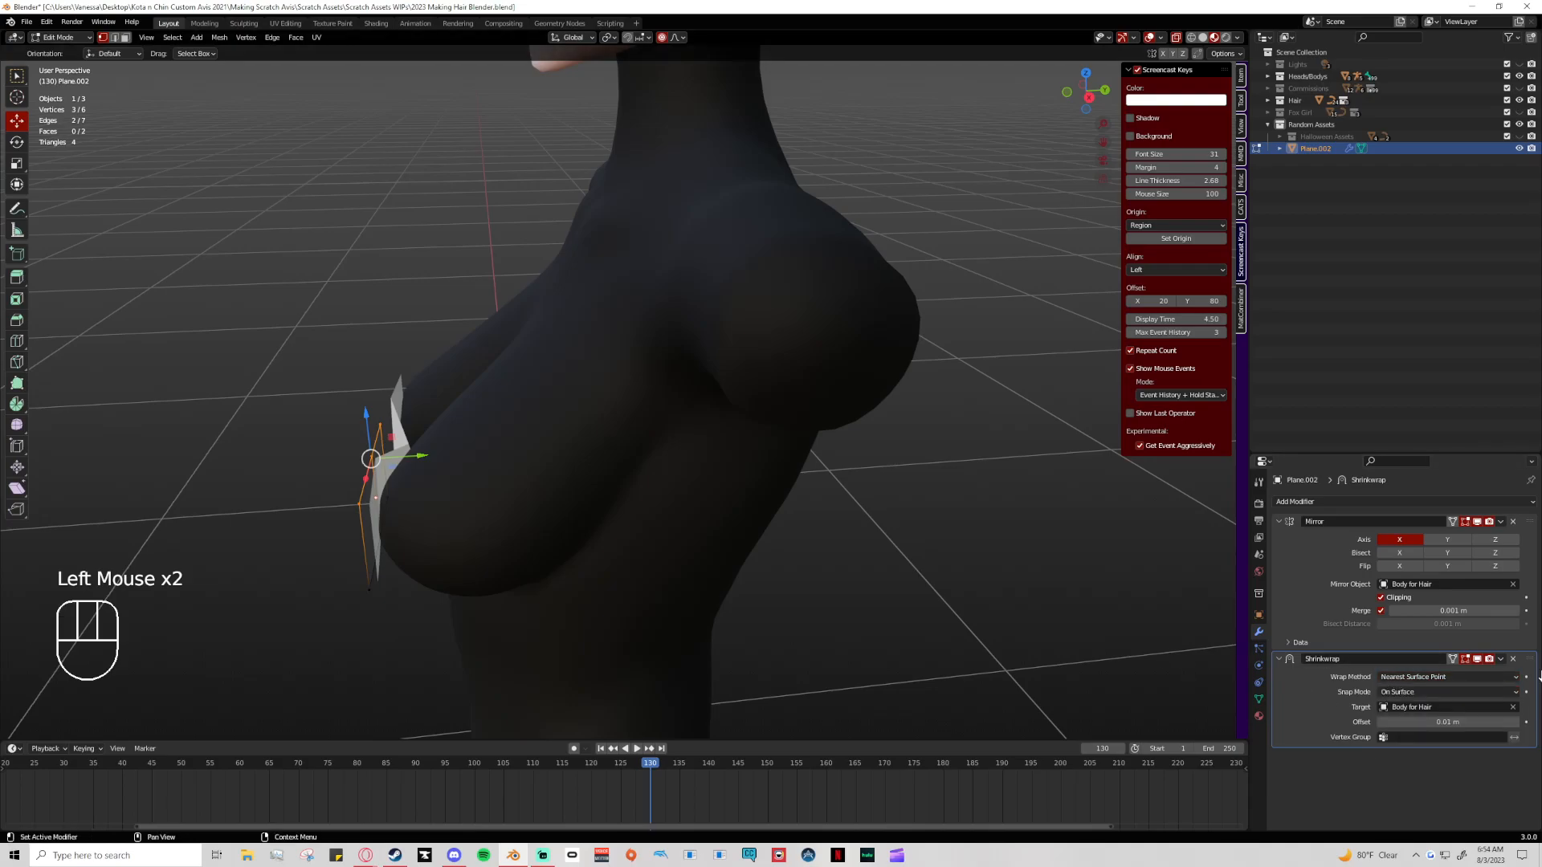
{"action": "middle_click_drag", "start_coordinate": [562, 562], "coordinate": [815, 485]}
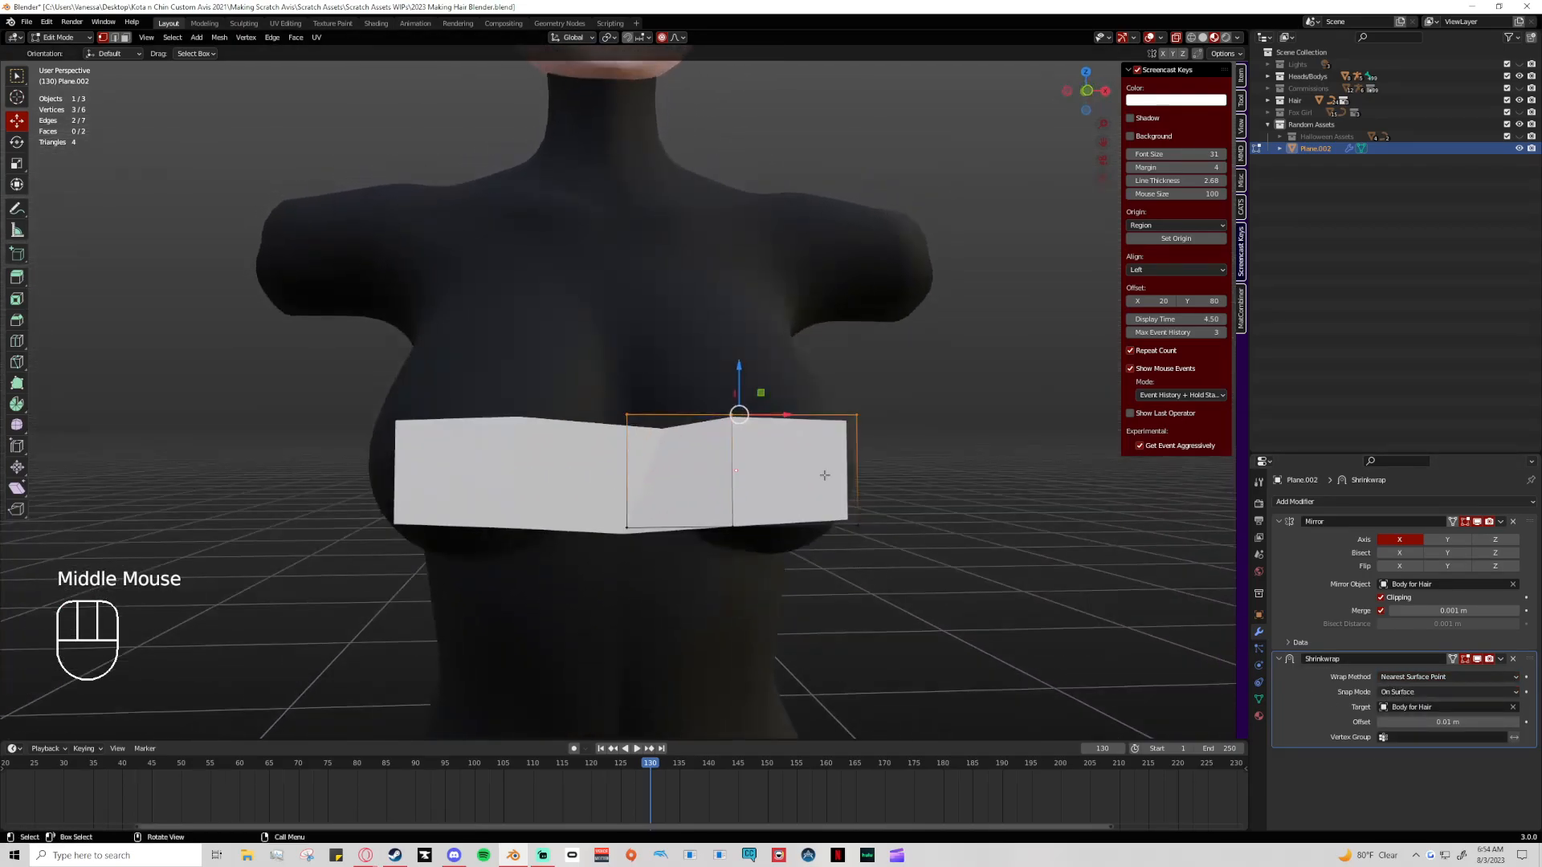
Return to the front view and remove the Shrinkwrap modifier from the plane
{"action": "left_click", "coordinate": [1087, 92]}
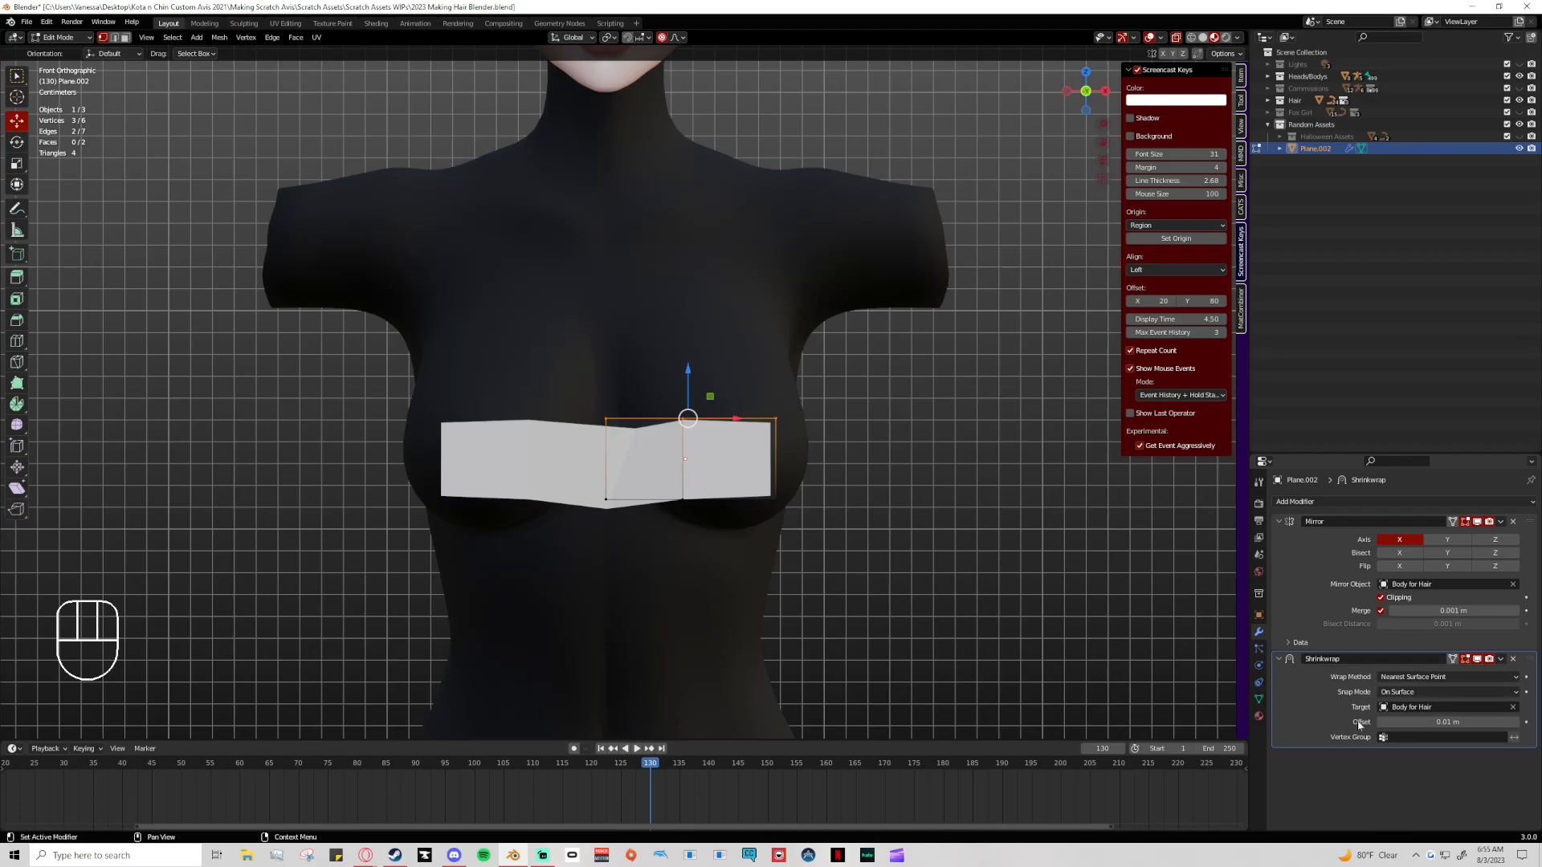
{"action": "left_click", "coordinate": [1513, 658]}
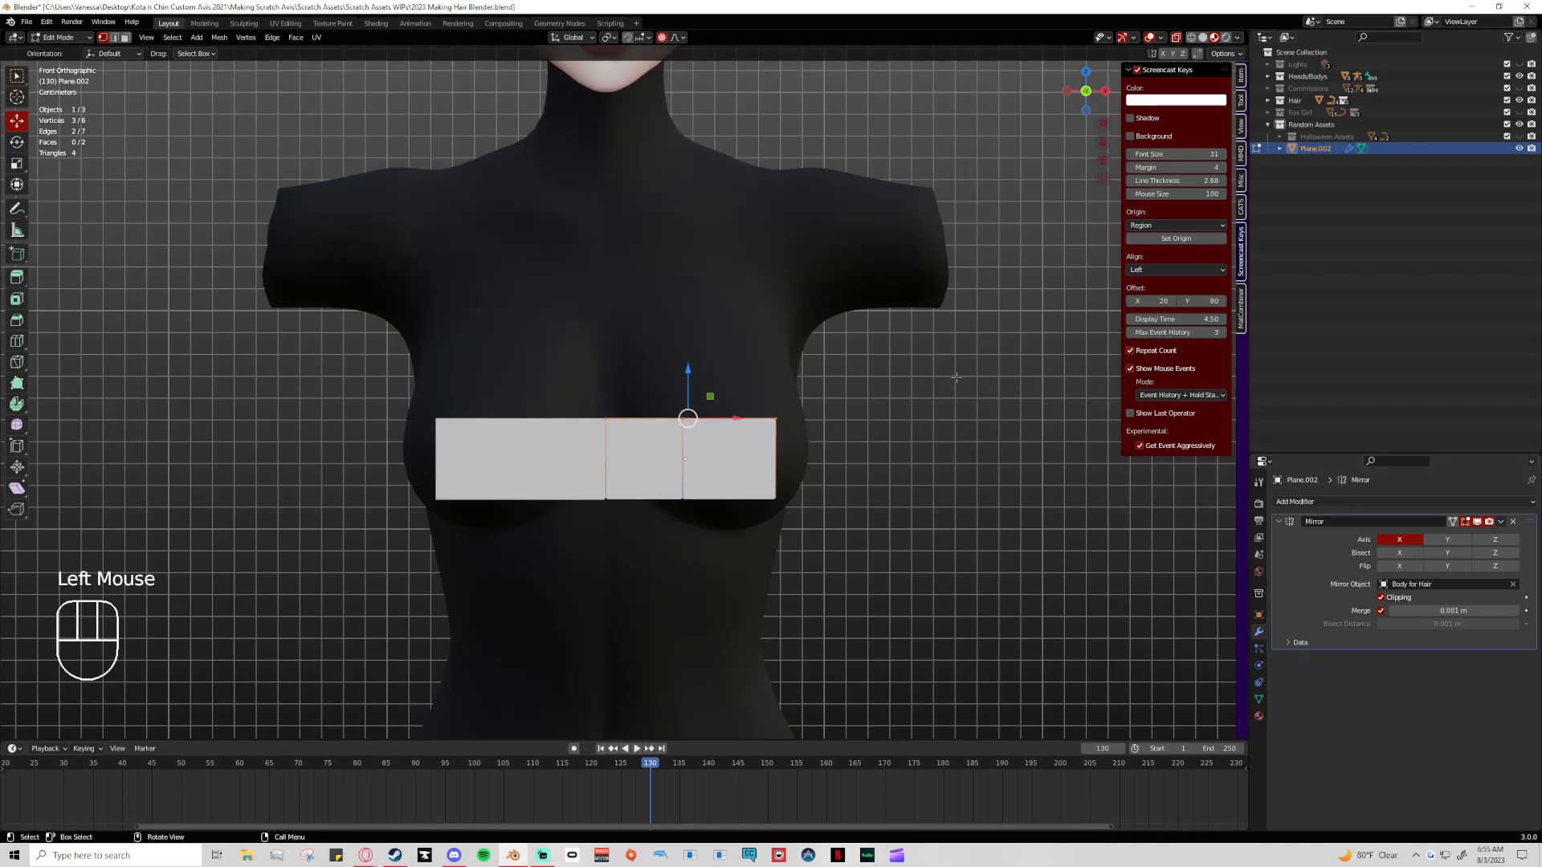
Select the vertical edge between the two columns and move it slightly outward along X to even out their widths
{"action": "left_click", "coordinate": [789, 503]}
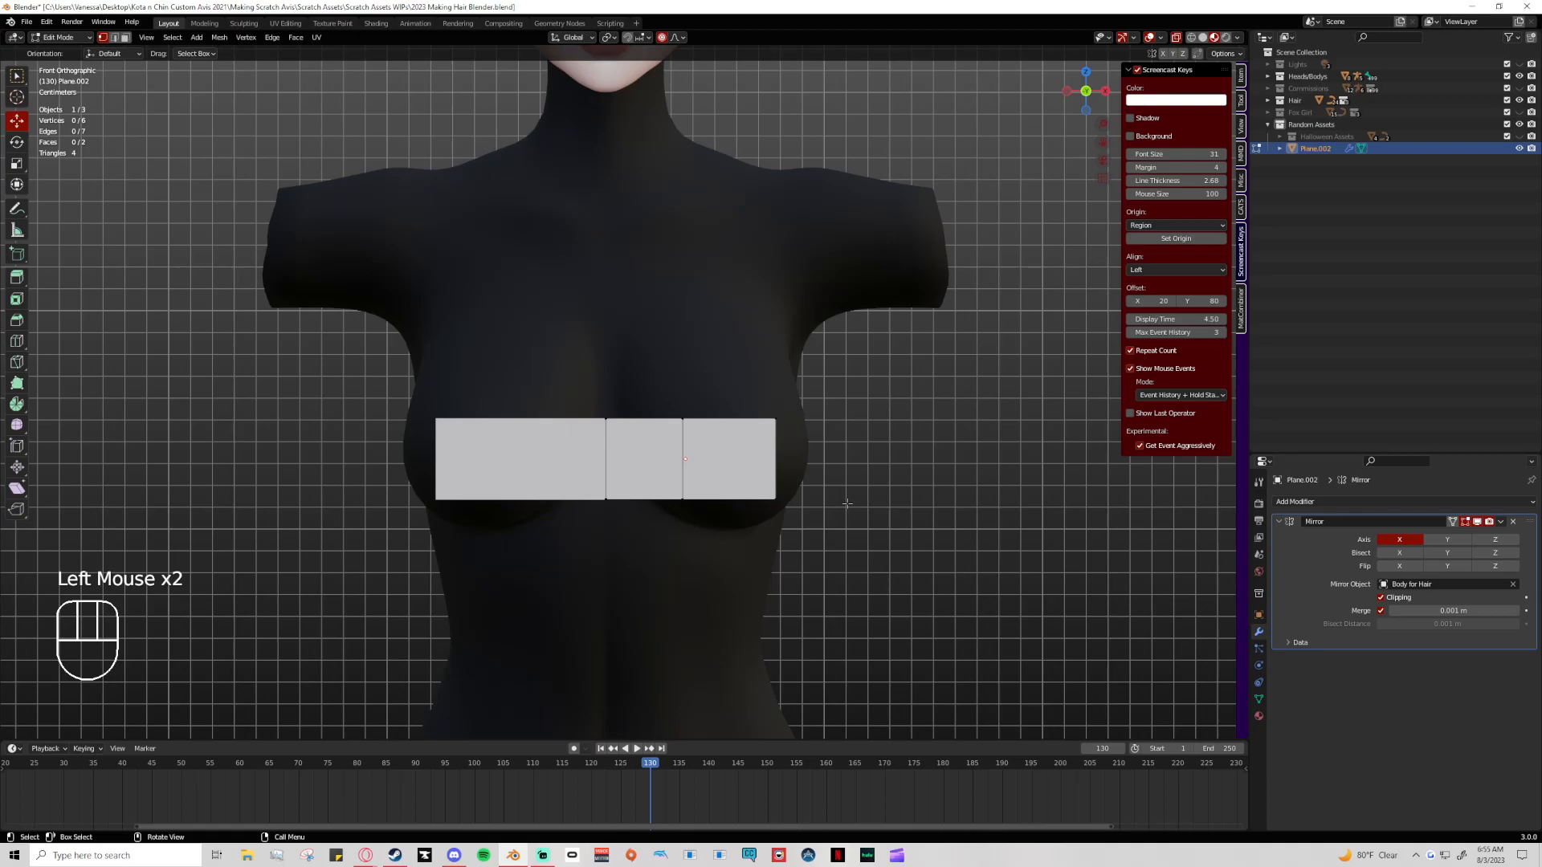
{"action": "left_click_drag", "start_coordinate": [801, 538], "coordinate": [732, 554]}
{"action": "left_click_drag", "start_coordinate": [682, 458], "coordinate": [730, 459]}
{"action": "left_click", "coordinate": [949, 484]}
{"action": "scroll", "coordinate": [949, 485], "scroll_direction": "down", "scroll_amount": 2}
{"action": "scroll", "coordinate": [583, 380], "scroll_direction": "up", "scroll_amount": 2}
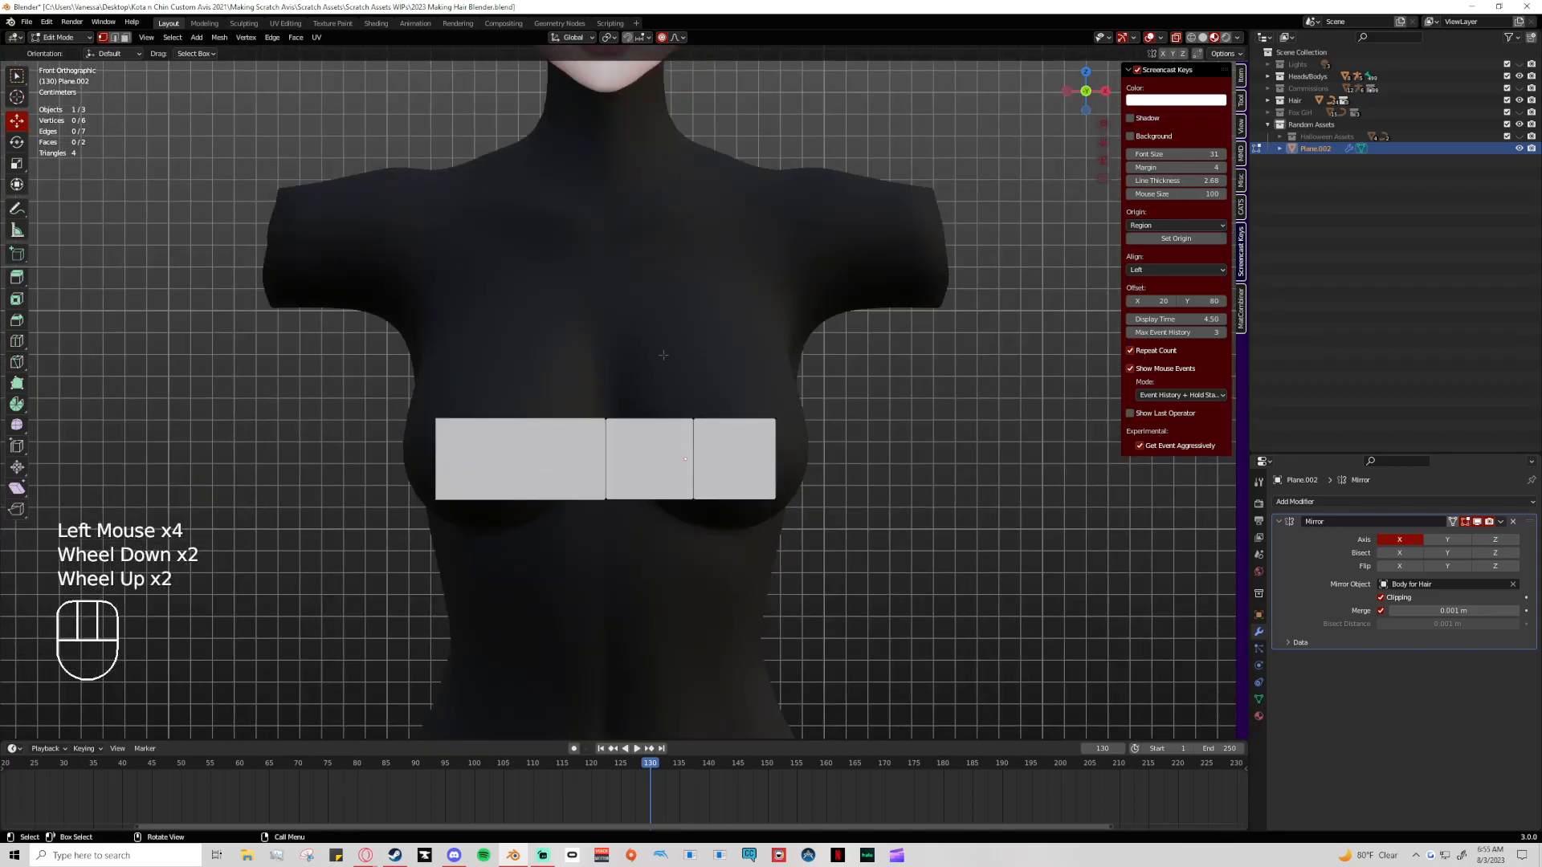
Extrude the plane's bottom edges straight down twice to add two rows, and nudge the lowest edges up along Z
{"action": "left_click_drag", "start_coordinate": [547, 481], "coordinate": [866, 533]}
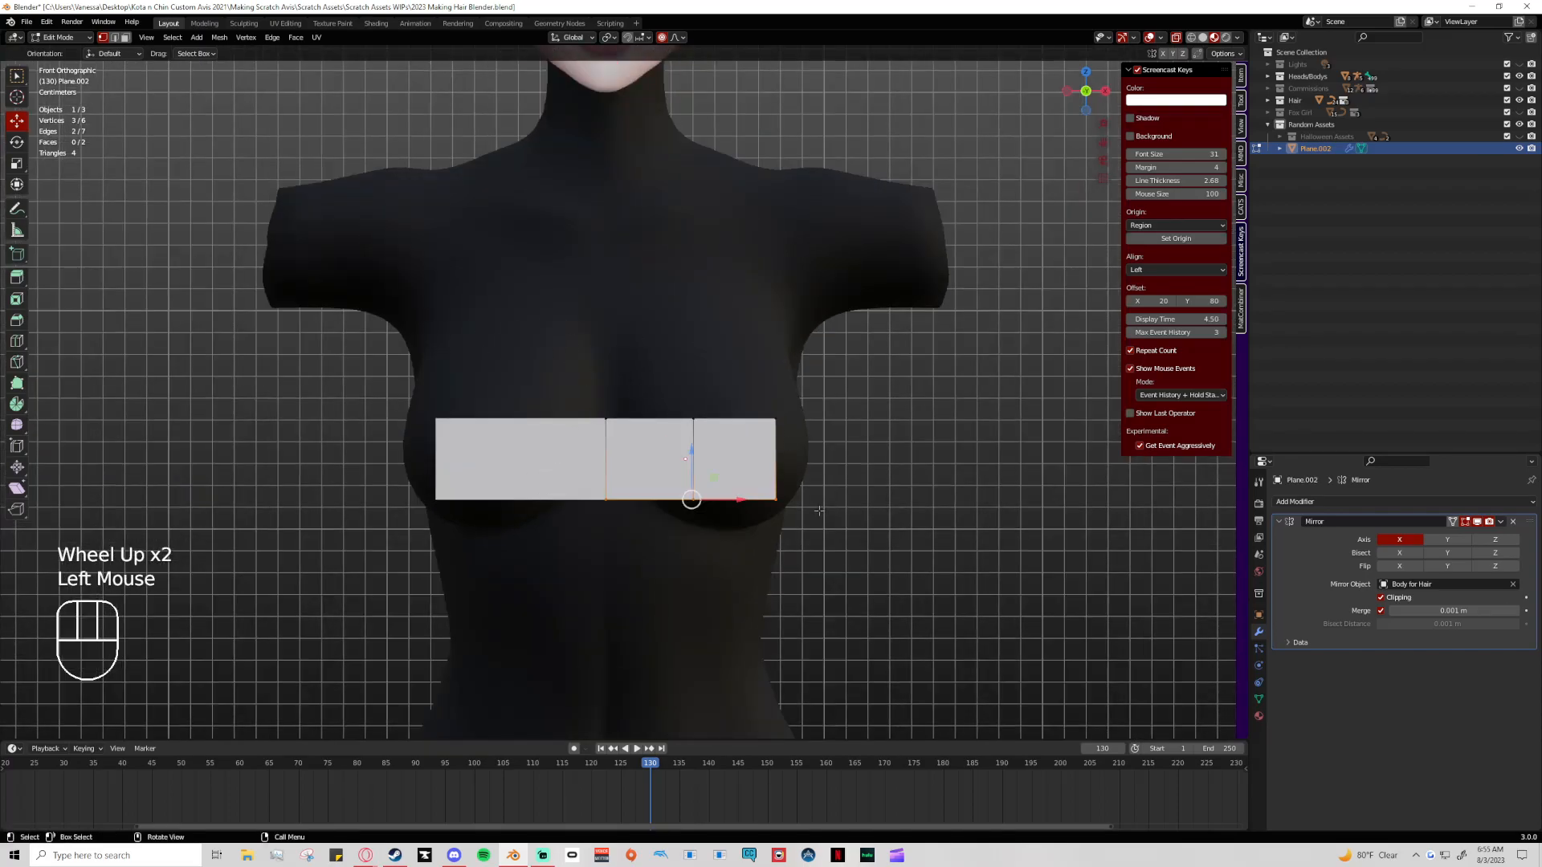
{"action": "key", "text": "e"}
{"action": "left_click", "coordinate": [809, 581], "text": "ctrl"}
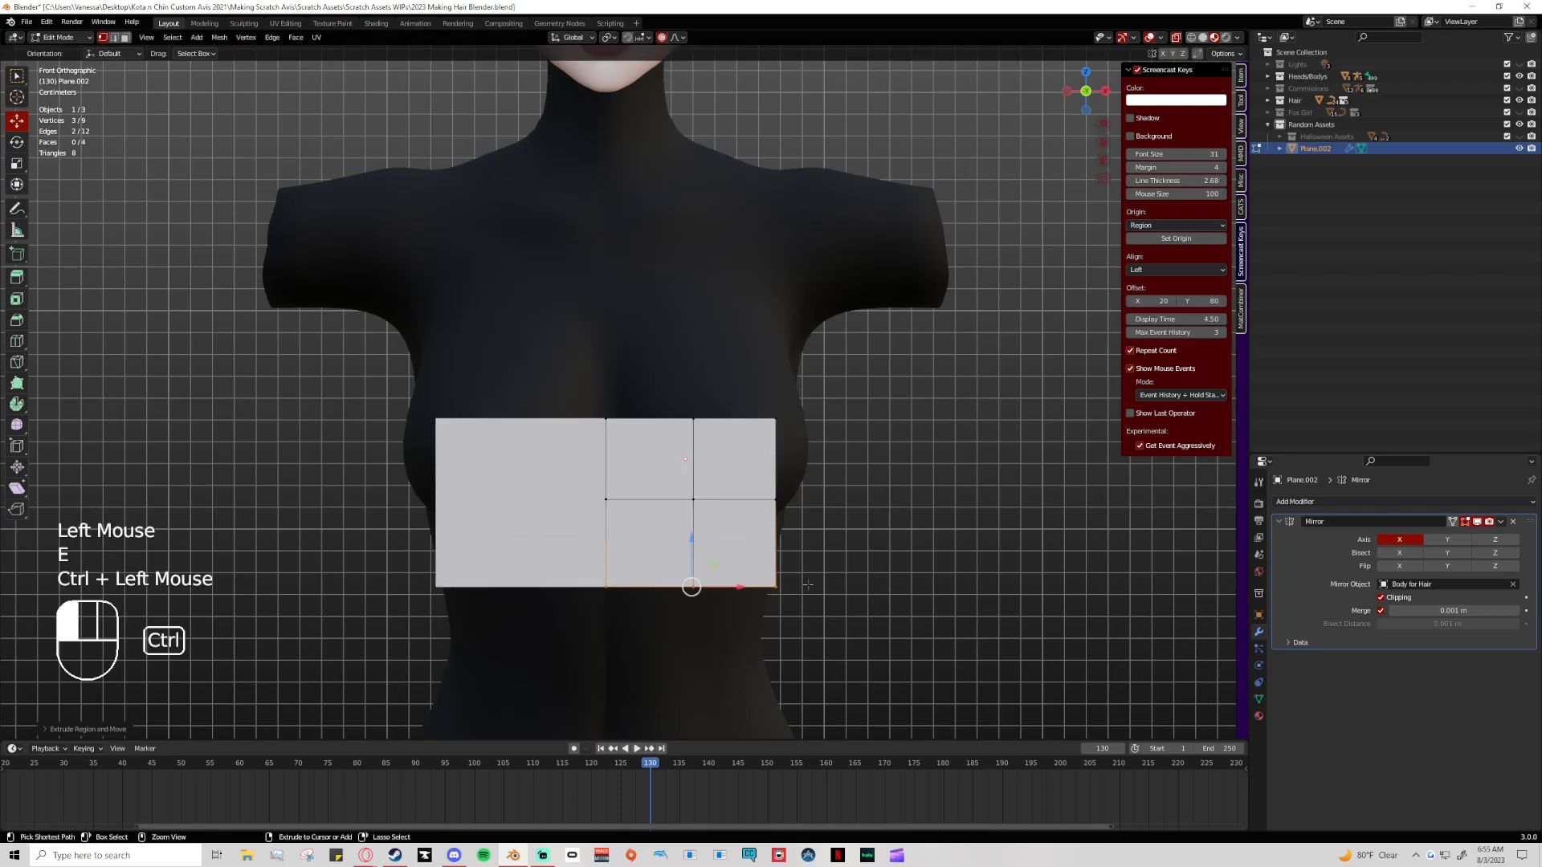
{"action": "middle_click_drag", "start_coordinate": [890, 573], "coordinate": [848, 380], "text": "shift"}
{"action": "key", "text": "e"}
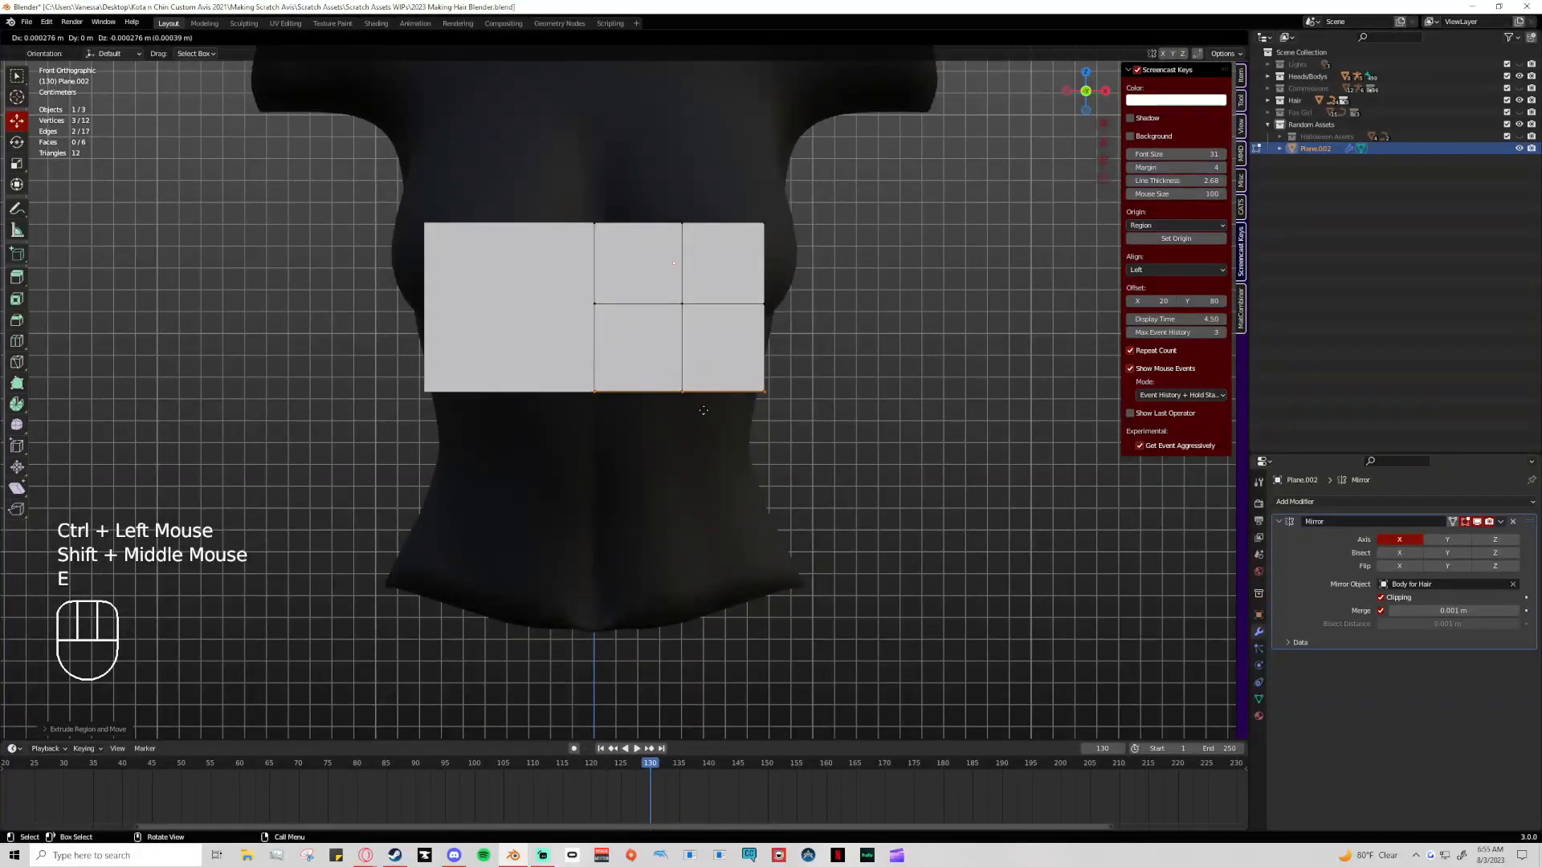
{"action": "left_click", "coordinate": [697, 492], "text": "ctrl"}
{"action": "left_click_drag", "start_coordinate": [680, 457], "coordinate": [681, 421]}
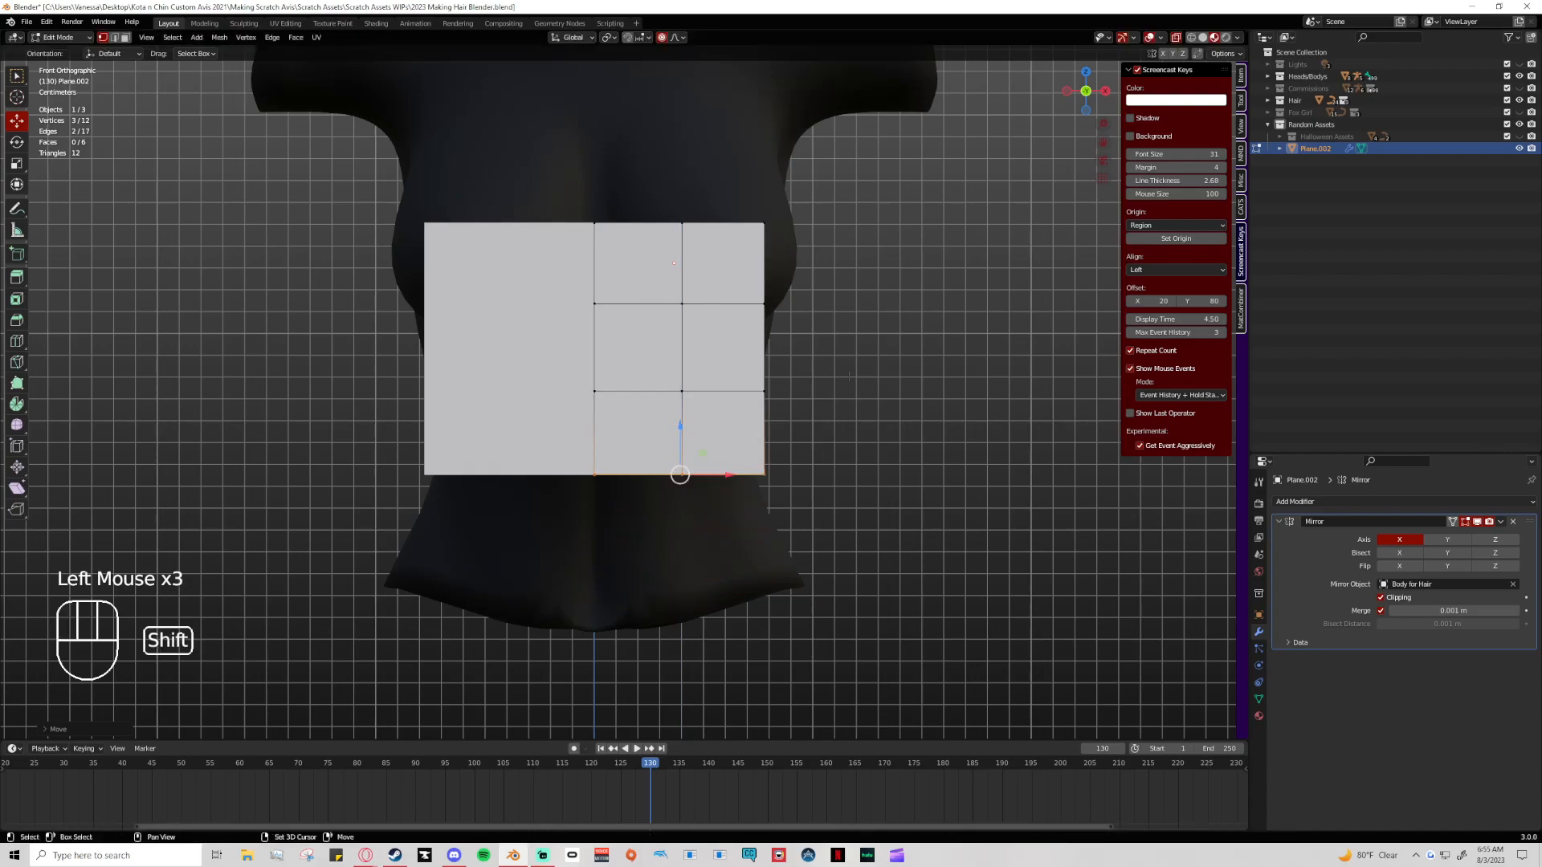
Nudge the plane's top edges along Z, extrude them straight up to add another row, and fine-tune the new row's height
{"action": "middle_click_drag", "start_coordinate": [784, 450], "coordinate": [755, 608], "text": "shift"}
{"action": "left_click", "coordinate": [821, 411]}
{"action": "left_click_drag", "start_coordinate": [652, 338], "coordinate": [678, 354]}
{"action": "left_click", "coordinate": [659, 328]}
{"action": "left_click", "coordinate": [650, 374]}
{"action": "key", "text": "e"}
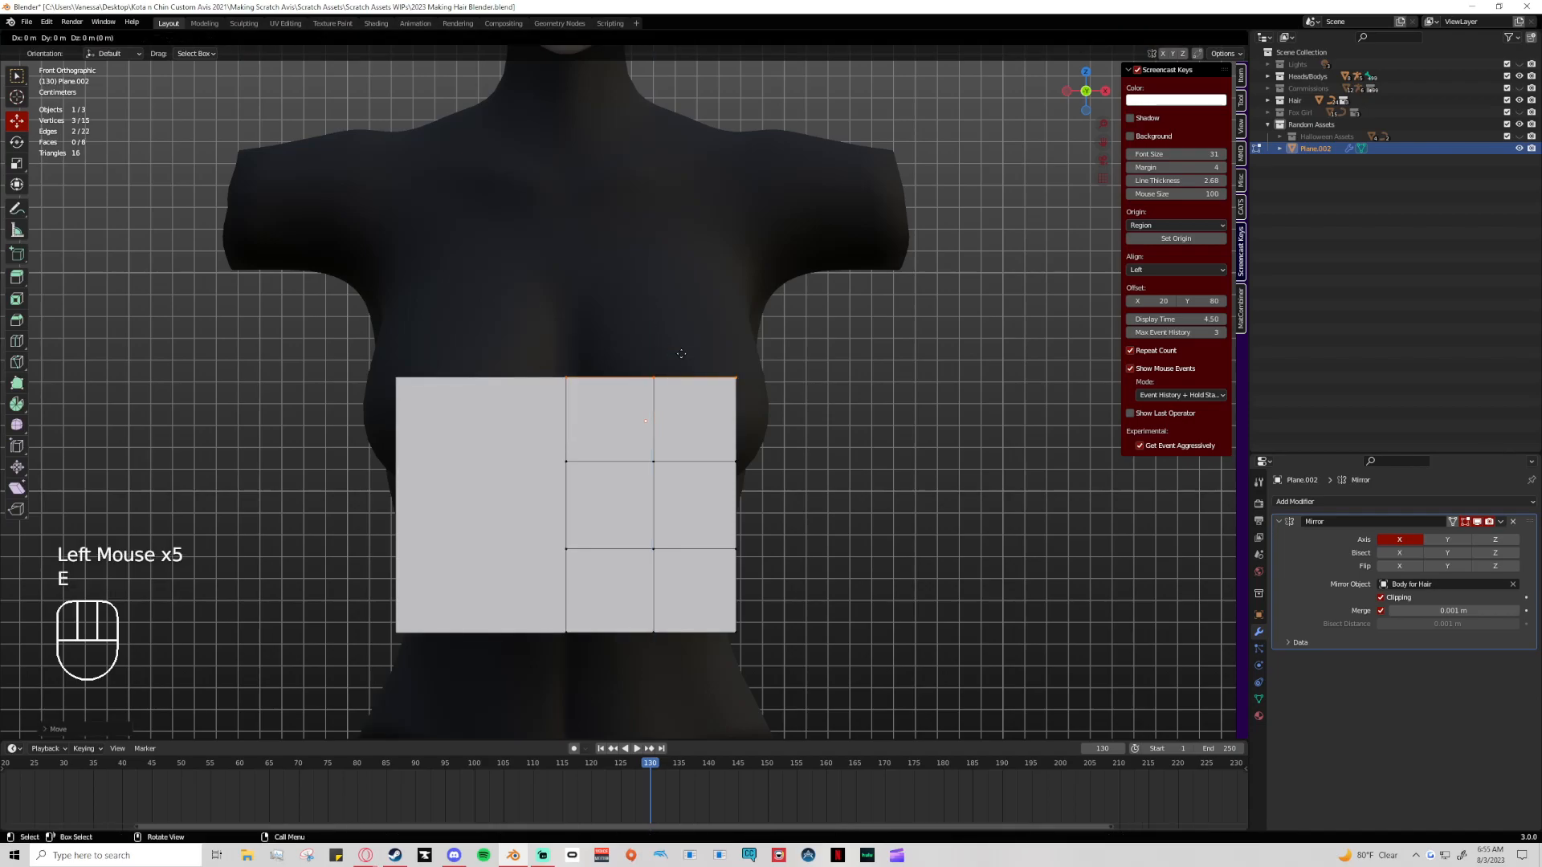
{"action": "left_click", "coordinate": [683, 275], "text": "ctrl"}
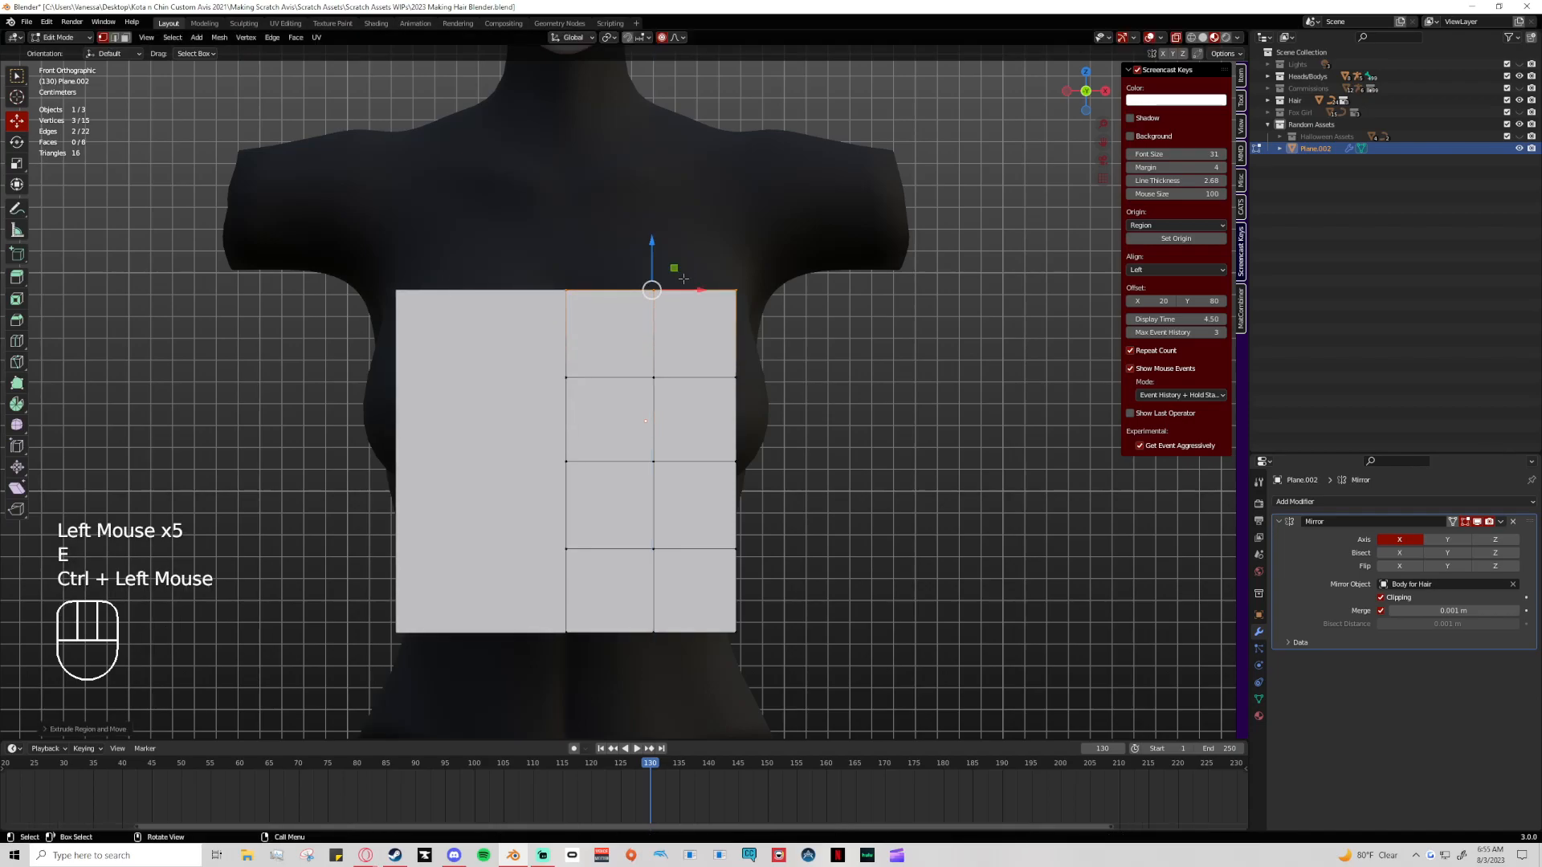
{"action": "left_click_drag", "start_coordinate": [651, 249], "coordinate": [652, 253]}
Select the middle horizontal row of vertices and nudge it down along Z to even the row spacing
{"action": "left_click_drag", "start_coordinate": [552, 441], "coordinate": [758, 484]}
{"action": "left_click_drag", "start_coordinate": [651, 416], "coordinate": [652, 419]}
{"action": "left_click", "coordinate": [874, 404]}
{"action": "middle_click_drag", "start_coordinate": [875, 404], "coordinate": [876, 436], "text": "shift"}
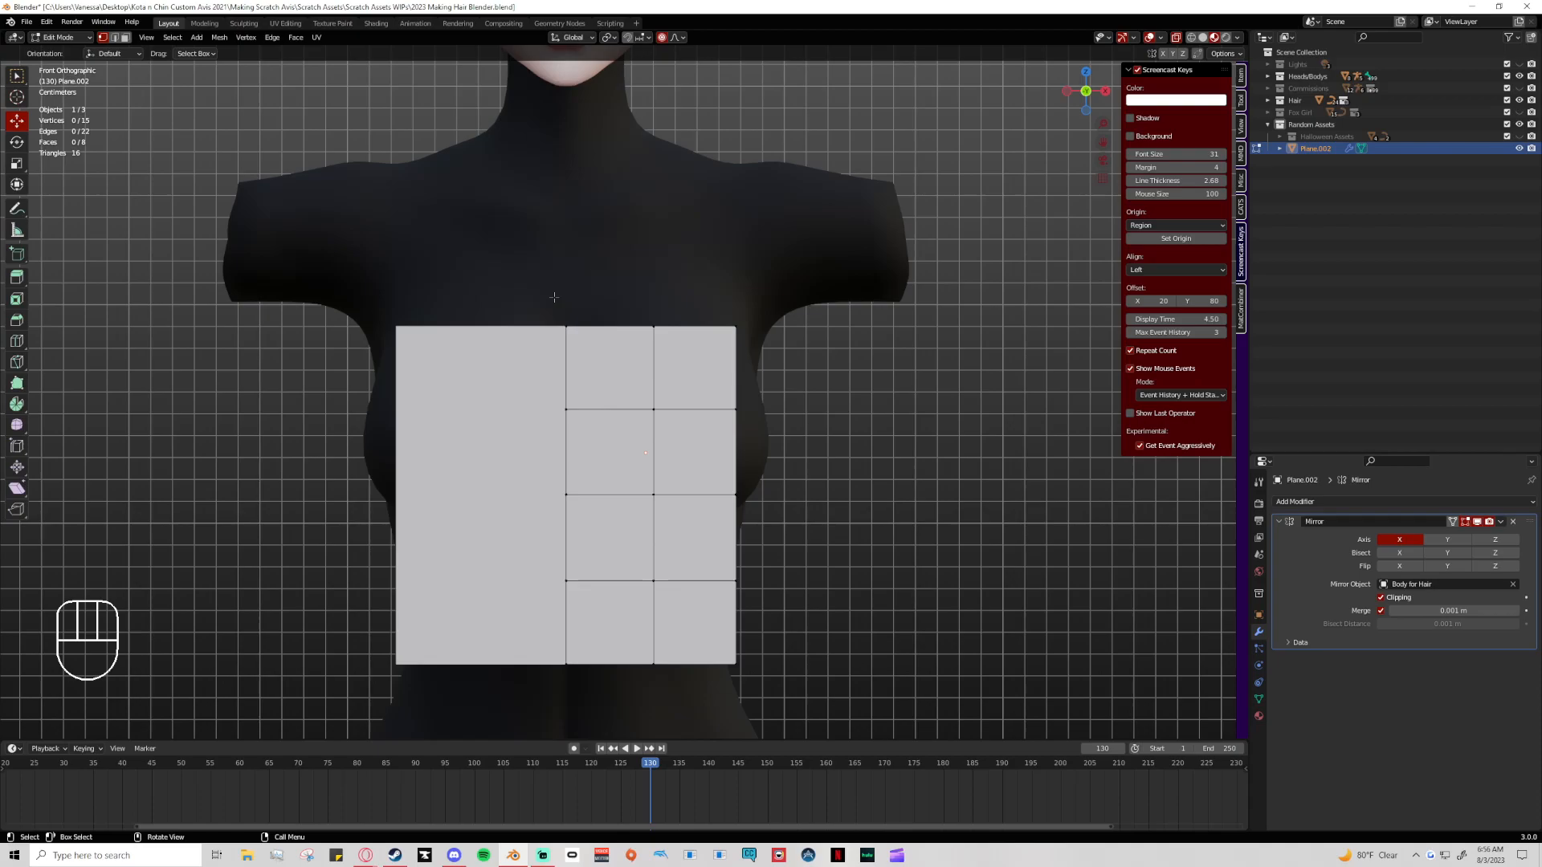
Try extruding the full top edge up toward the neck as a tapered panel, and undo the extrusion
{"action": "left_click_drag", "start_coordinate": [539, 294], "coordinate": [723, 331]}
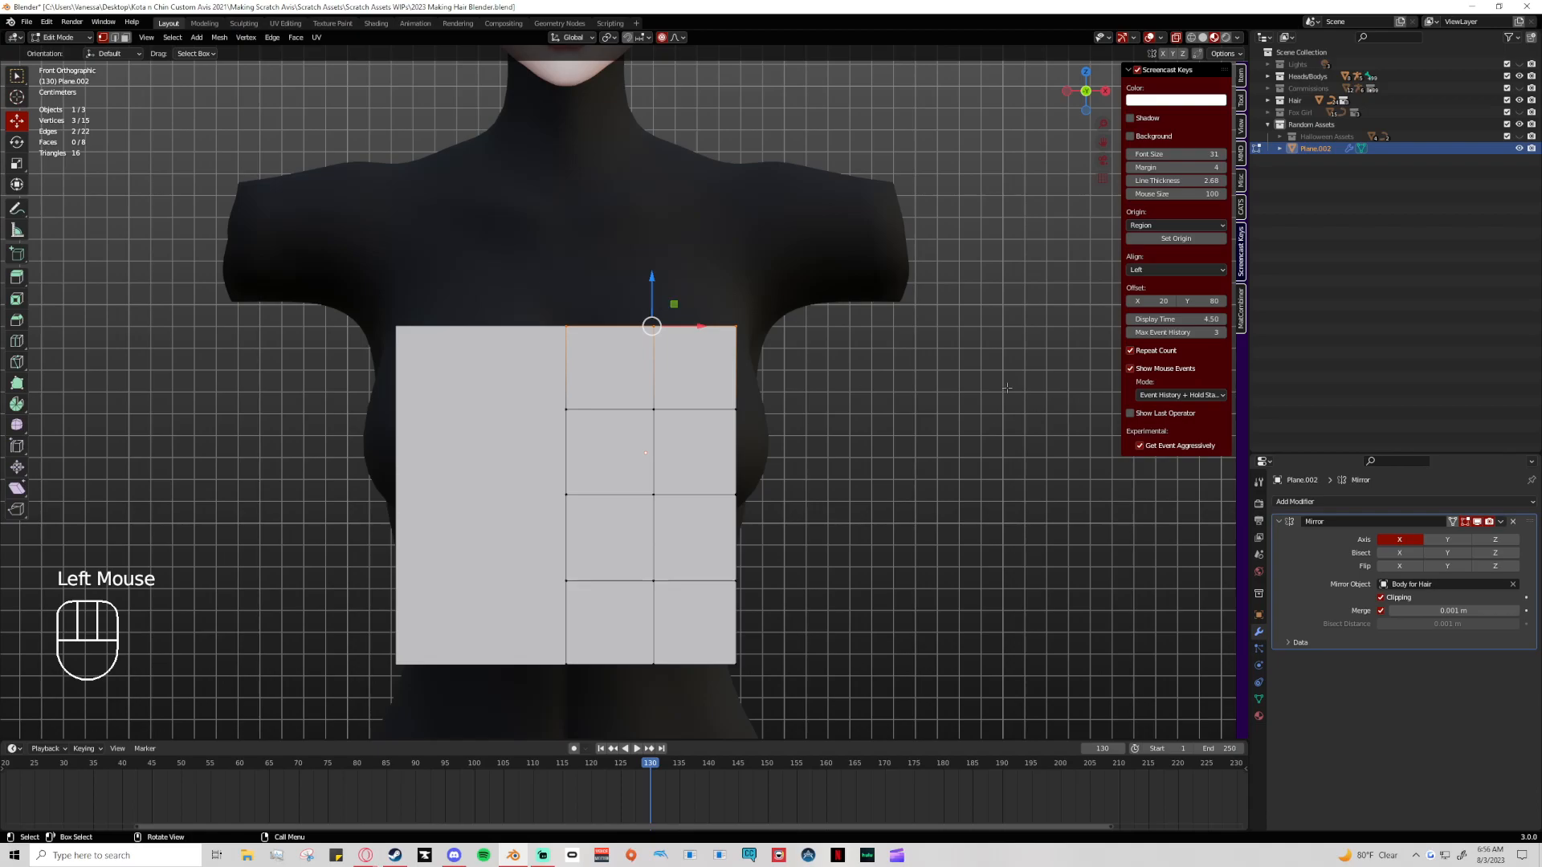
{"action": "key", "text": "e"}
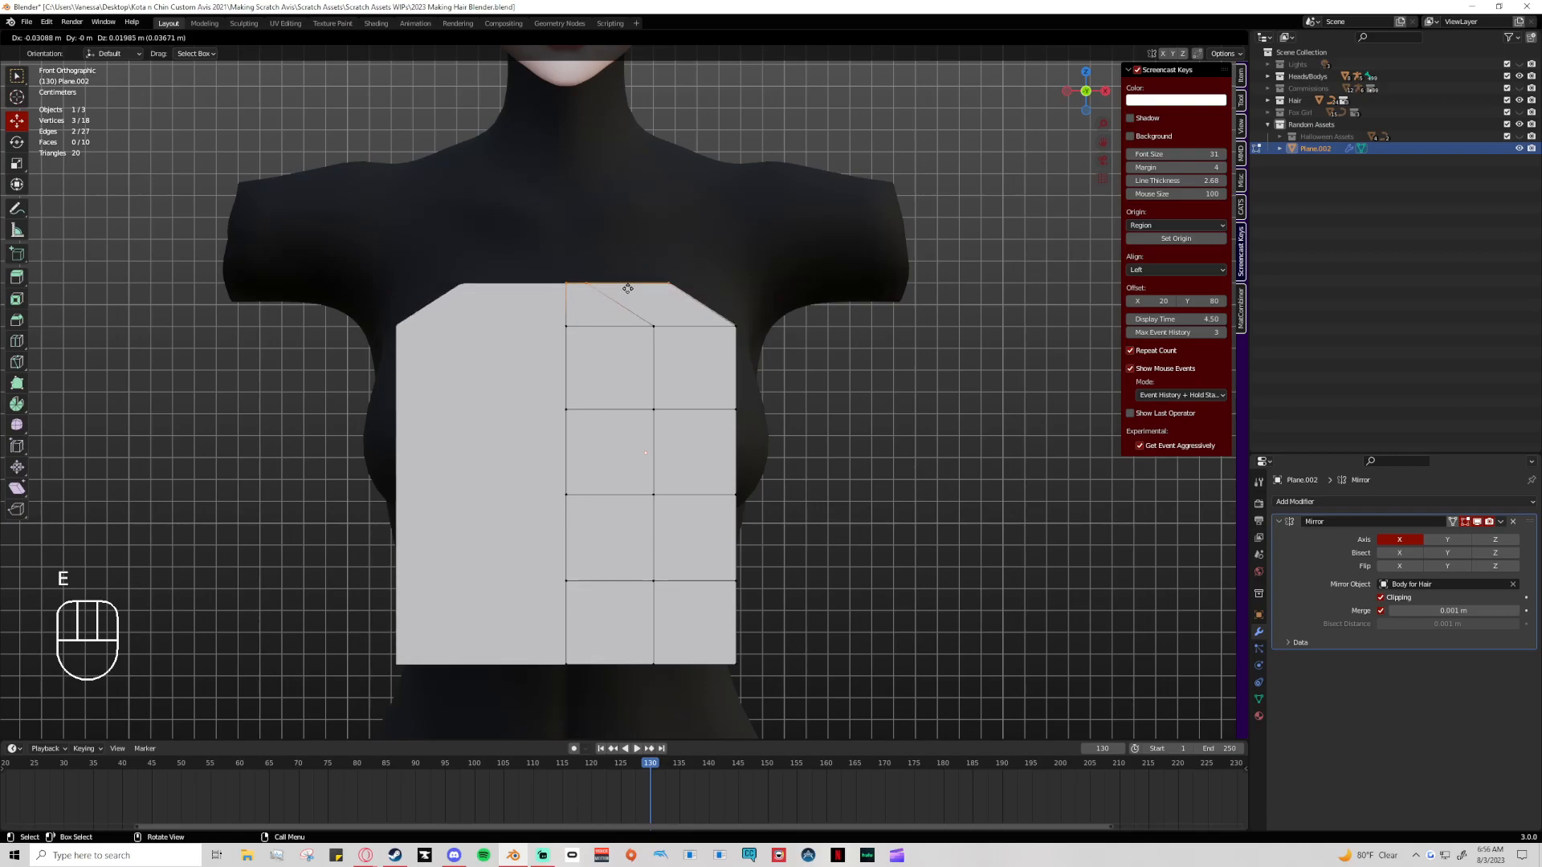
{"action": "key", "text": "ctrl"}
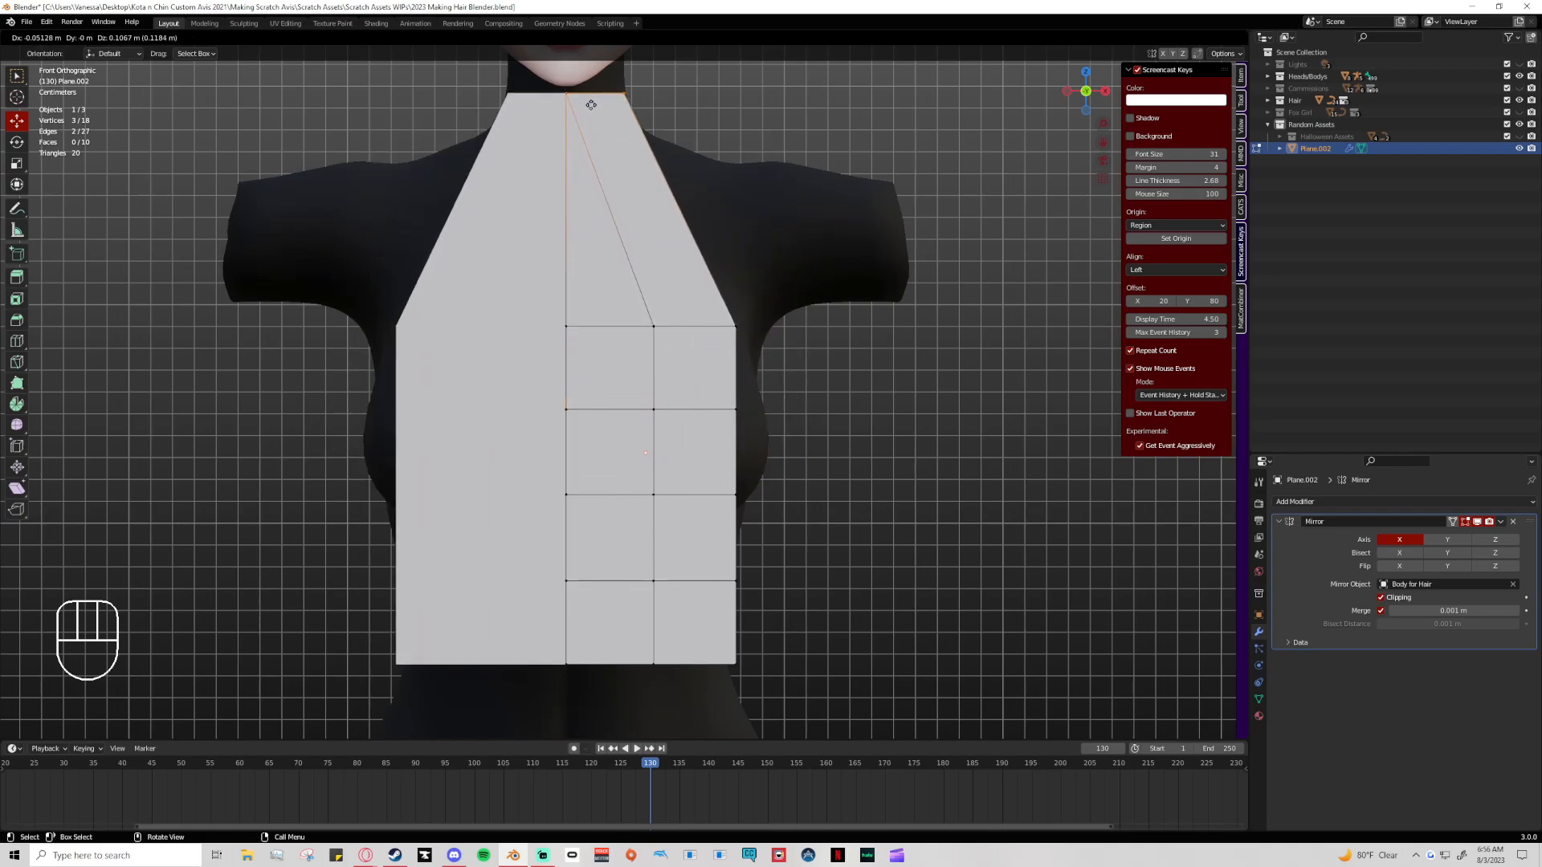
{"action": "left_click", "coordinate": [652, 273]}
{"action": "key", "text": "ctrl+z"}
Try moving the middle vertex of the outer edge outward with Proportional Editing, reducing its influence radius, and undo the move
{"action": "left_click", "coordinate": [680, 474]}
{"action": "mouse_move", "coordinate": [727, 493]}
{"action": "left_mouse_down"}
{"action": "mouse_move", "coordinate": [685, 489]}
{"action": "mouse_move", "coordinate": [828, 505]}
{"action": "mouse_move", "coordinate": [753, 501]}
{"action": "left_mouse_up"}
{"action": "key", "text": "ctrl+z"}
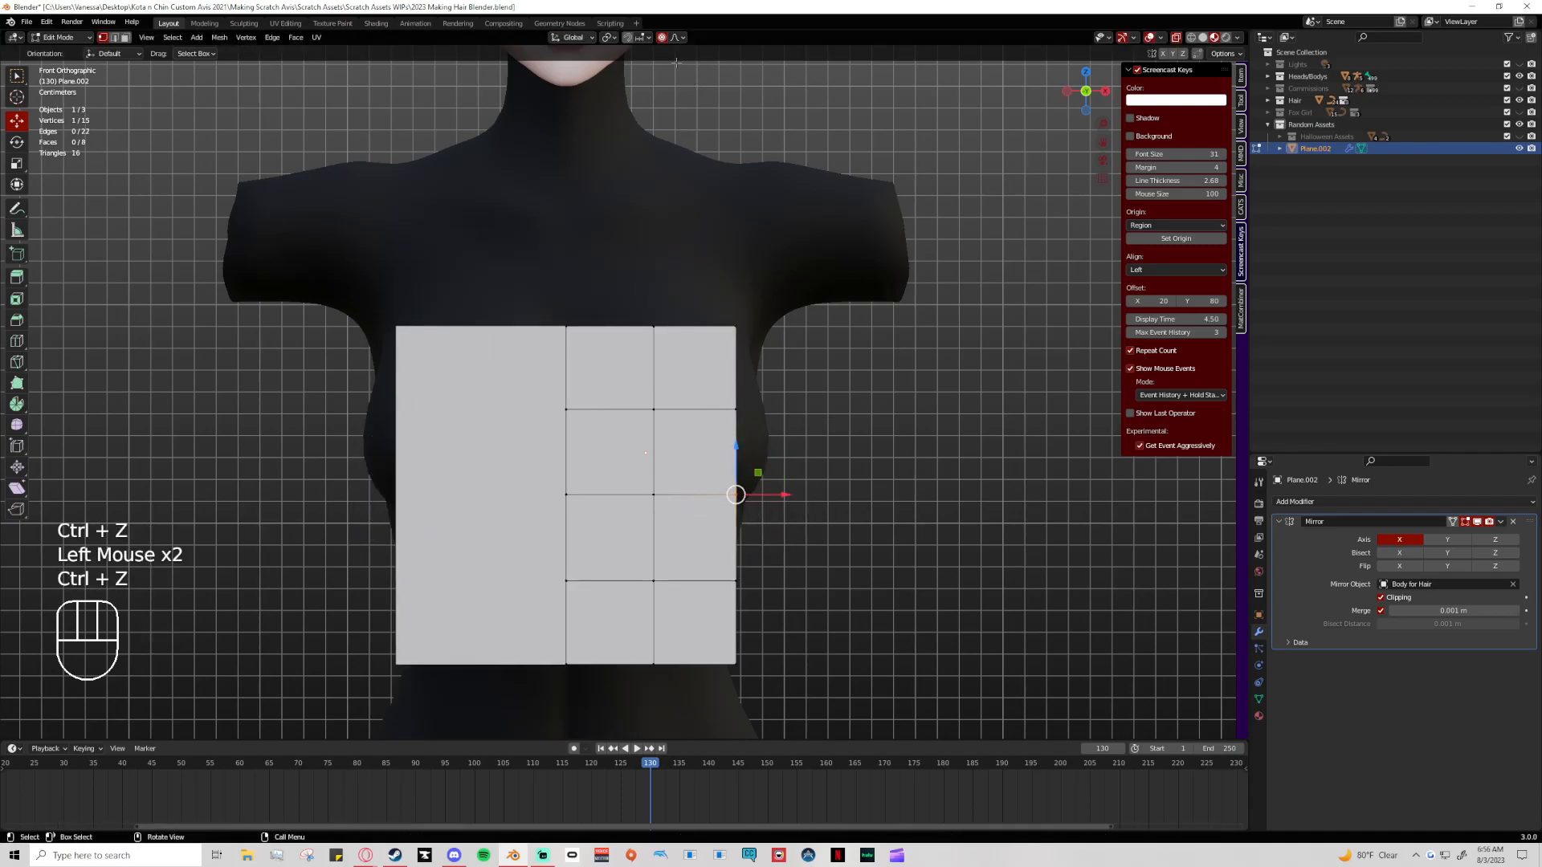
{"action": "mouse_move", "coordinate": [734, 492]}
{"action": "left_mouse_down"}
{"action": "mouse_move", "coordinate": [783, 485]}
{"action": "mouse_move", "coordinate": [711, 475]}
{"action": "mouse_move", "coordinate": [750, 475]}
{"action": "left_mouse_up"}
{"action": "scroll", "coordinate": [740, 486], "scroll_direction": "down", "scroll_amount": 3}
{"action": "scroll", "coordinate": [746, 483], "scroll_direction": "down", "scroll_amount": 9}
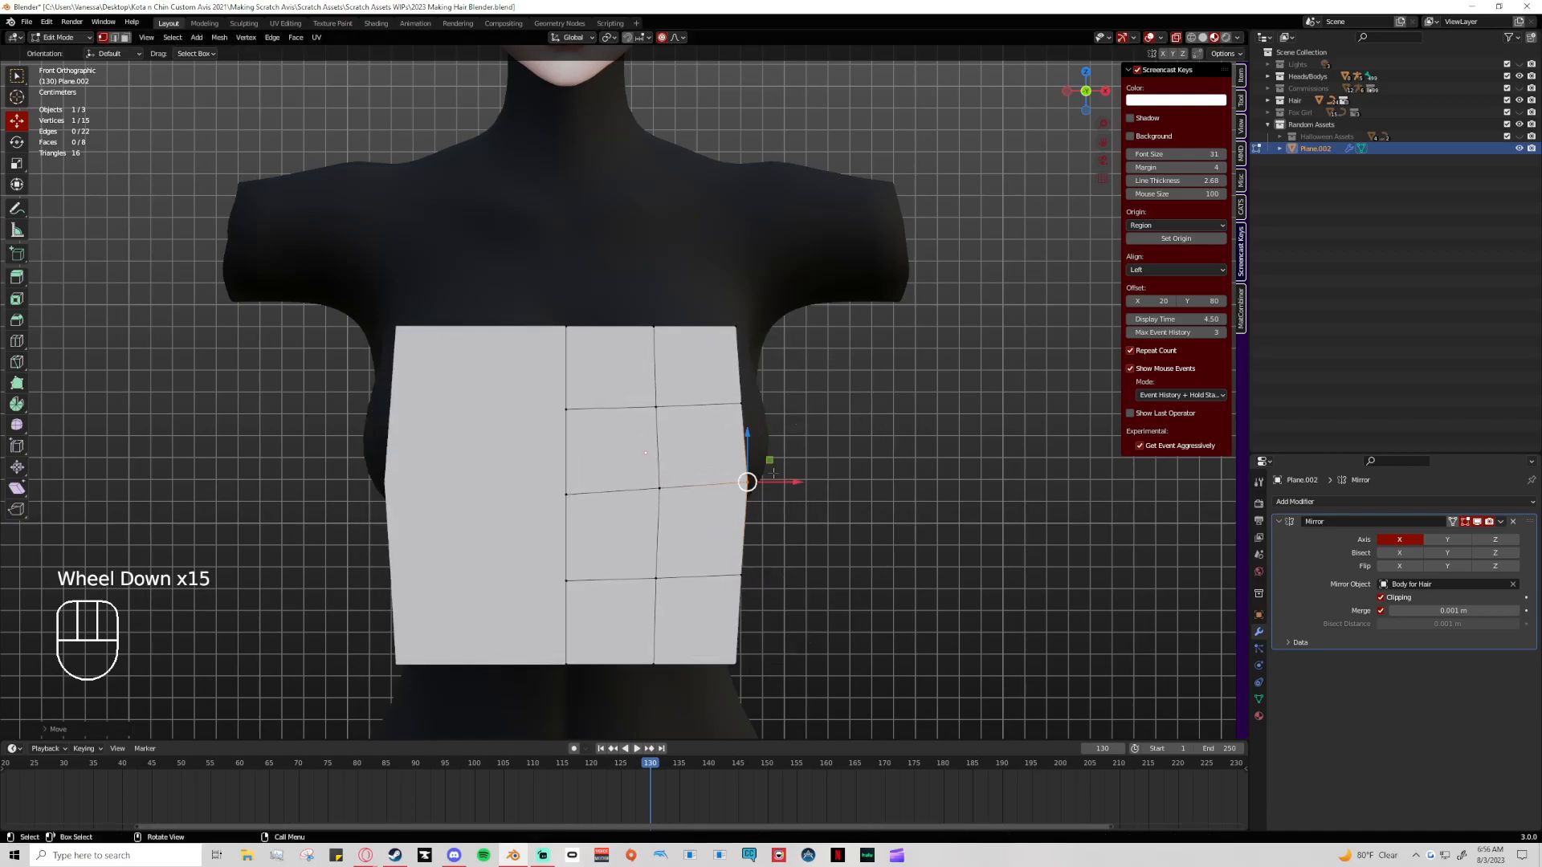
{"action": "key", "text": "ctrl+z"}
Extrude the outer top edge upward and slightly inward as a shoulder strap, and lower the top centre vertex to start a V neckline
{"action": "left_click", "coordinate": [682, 302]}
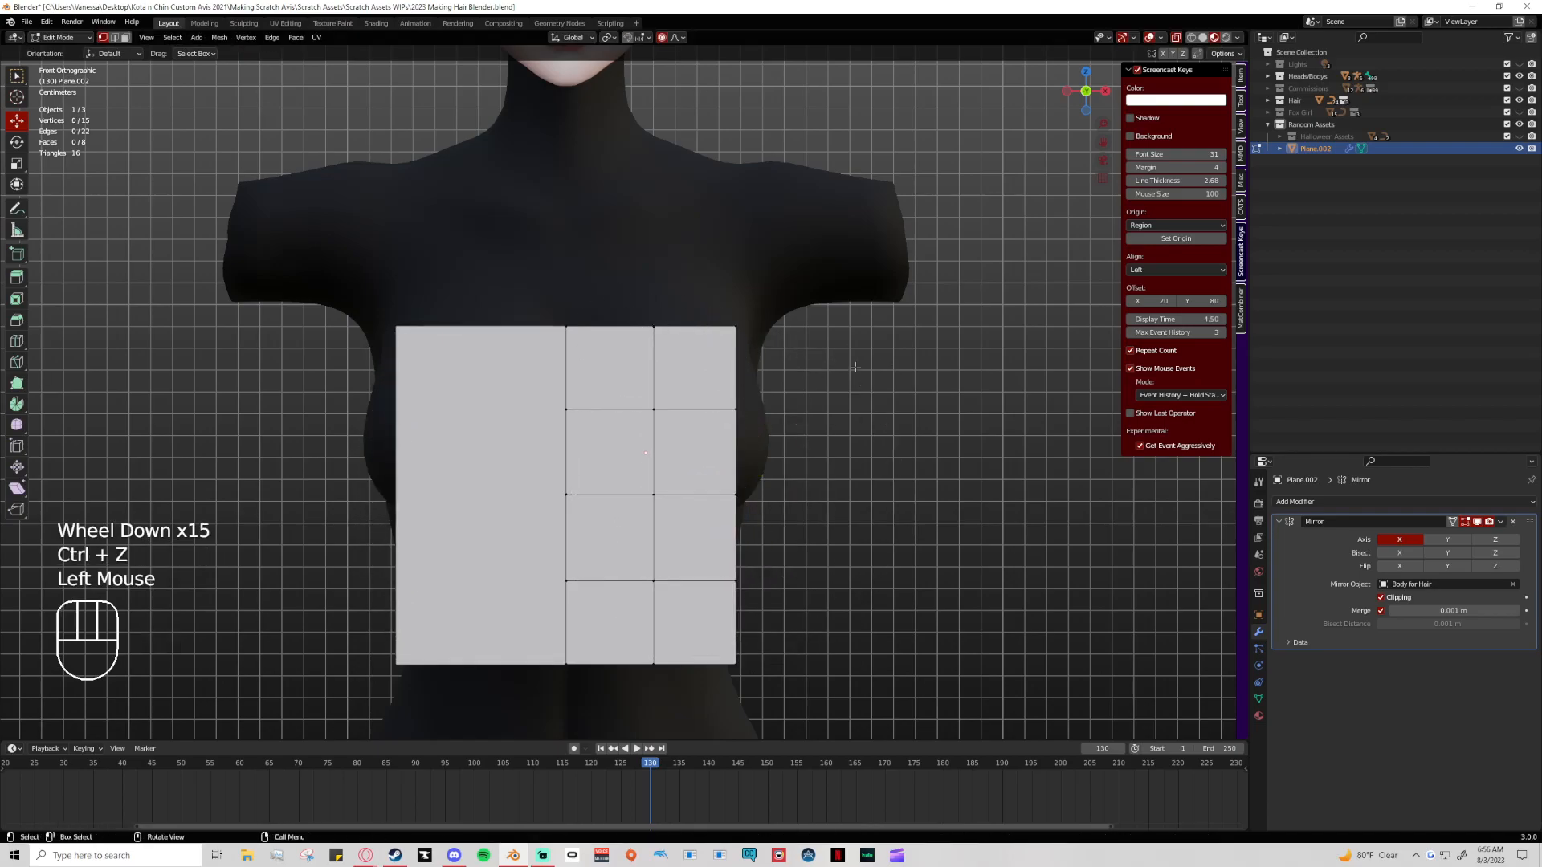
{"action": "left_click", "coordinate": [654, 343]}
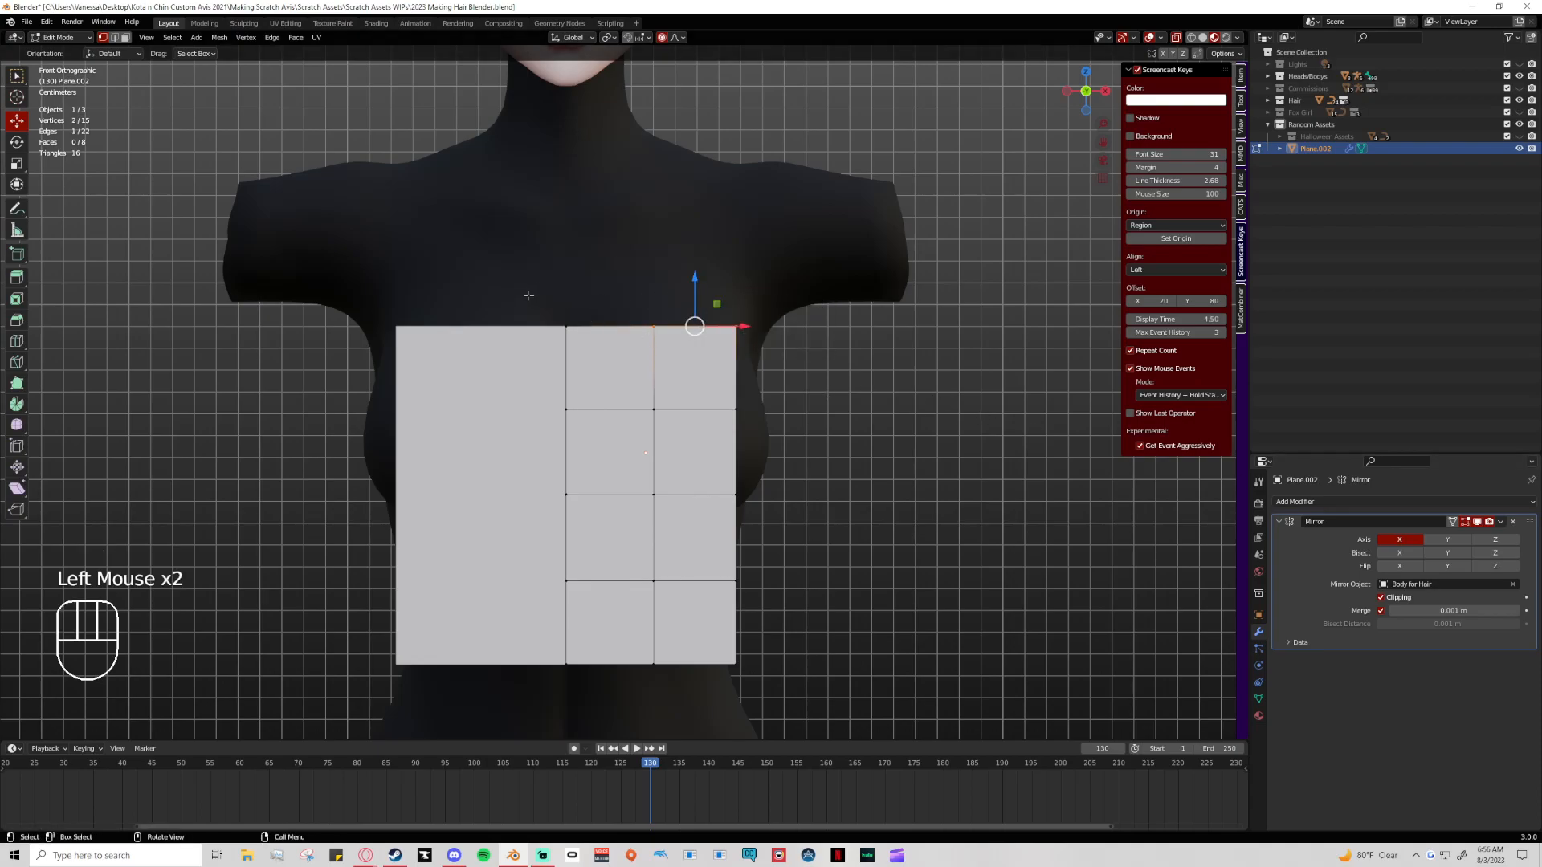
{"action": "key", "text": "e"}
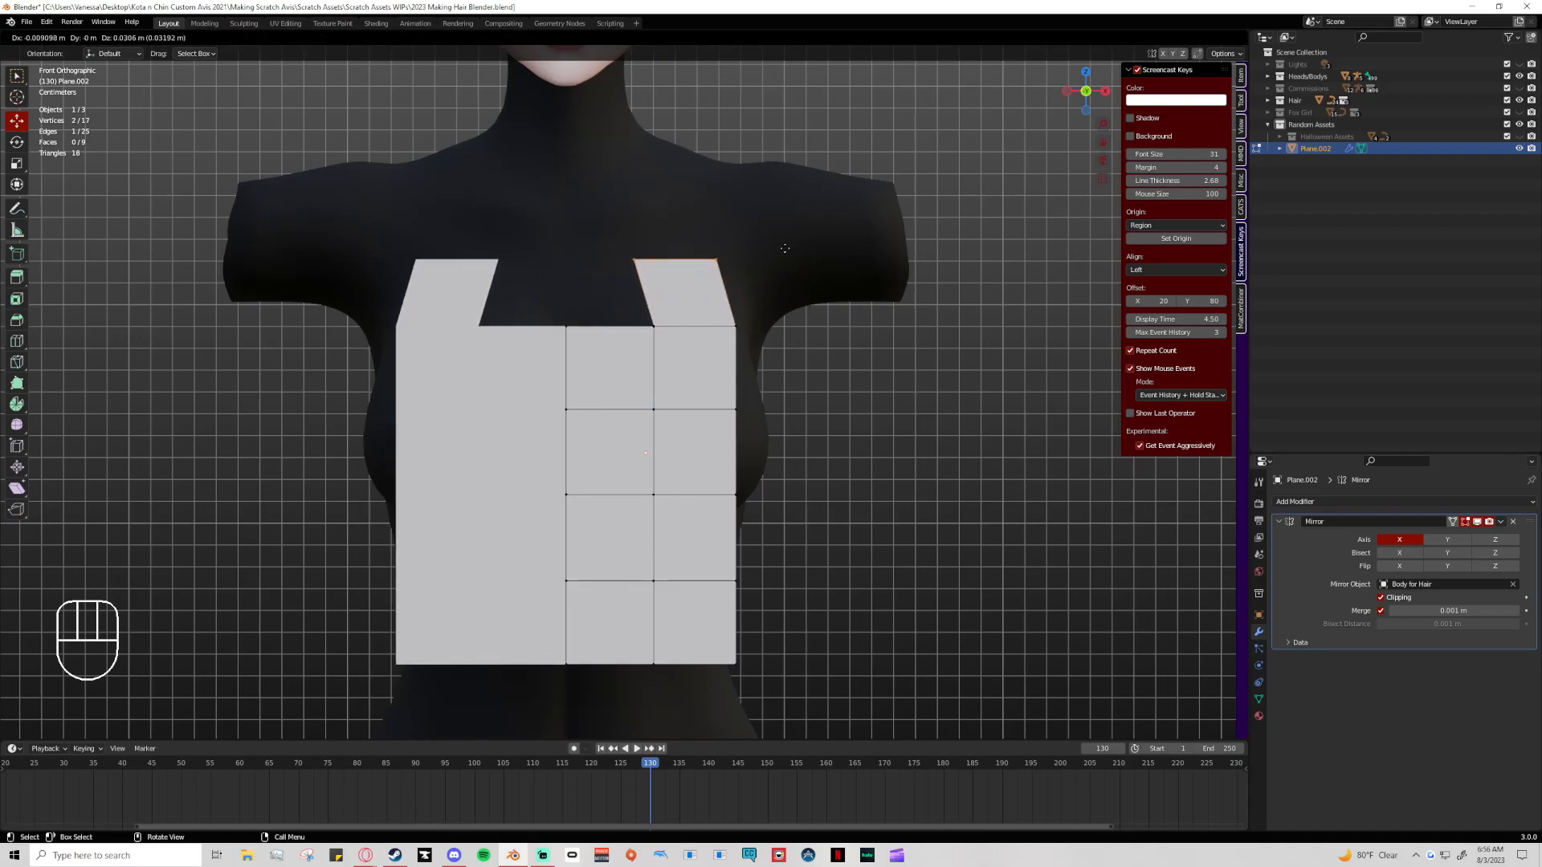
{"action": "left_click", "coordinate": [677, 258]}
{"action": "left_click", "coordinate": [677, 258]}
{"action": "left_click_drag", "start_coordinate": [566, 327], "coordinate": [566, 358]}
{"action": "scroll", "coordinate": [566, 348], "scroll_direction": "up", "scroll_amount": 8}
Pull the strap's inner base vertex toward the centre and extrude the strap's top edge up and inward twice
{"action": "left_click", "coordinate": [655, 327]}
{"action": "left_click_drag", "start_coordinate": [654, 327], "coordinate": [601, 320]}
{"action": "left_click", "coordinate": [633, 259]}
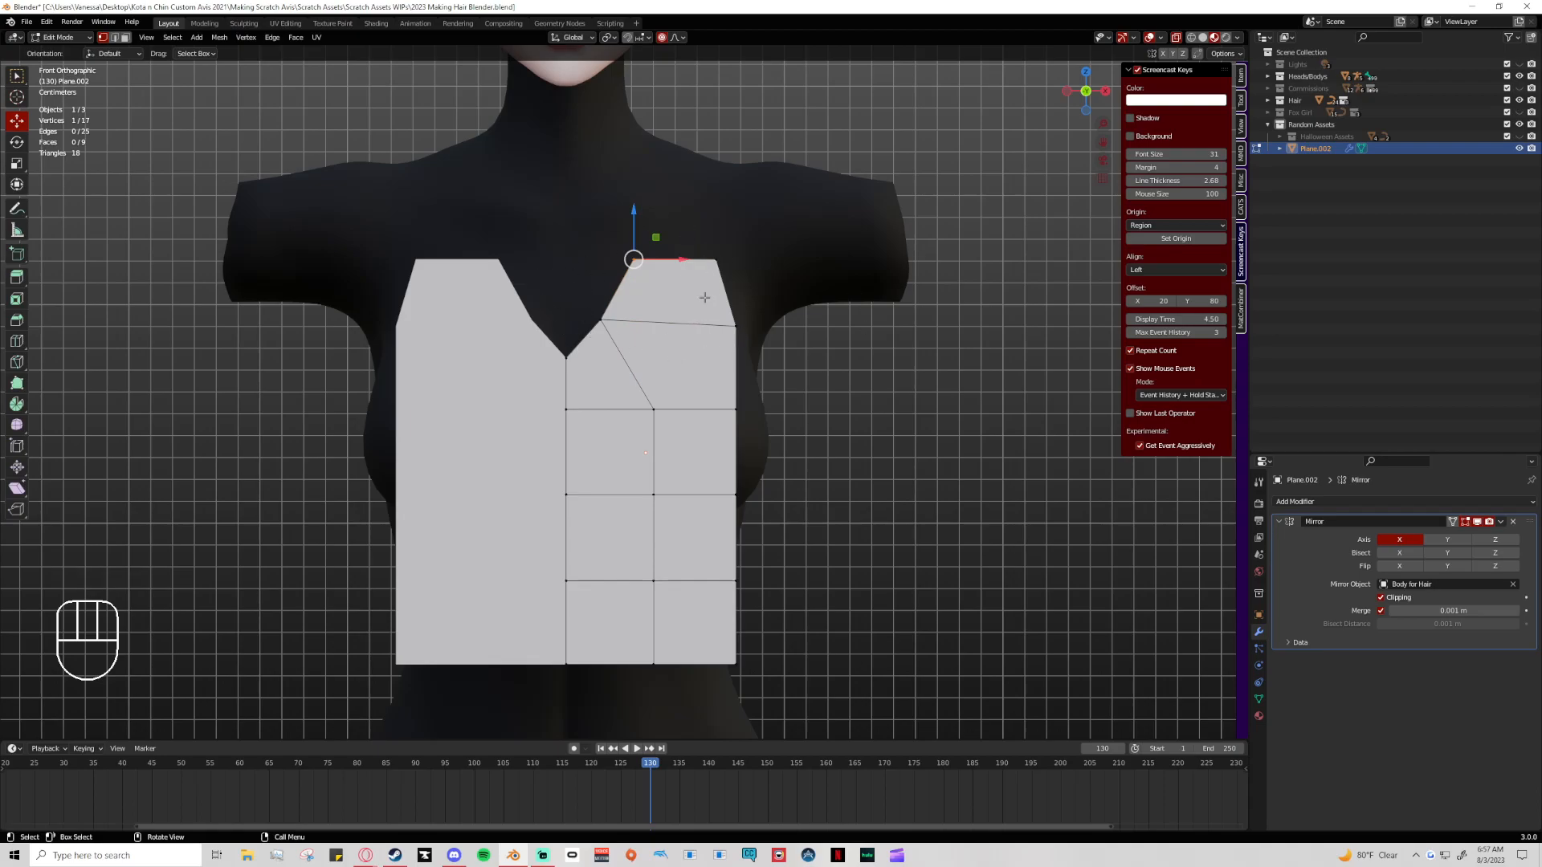
{"action": "left_click", "coordinate": [714, 257]}
{"action": "left_click_drag", "start_coordinate": [723, 230], "coordinate": [604, 275]}
{"action": "key", "text": "e"}
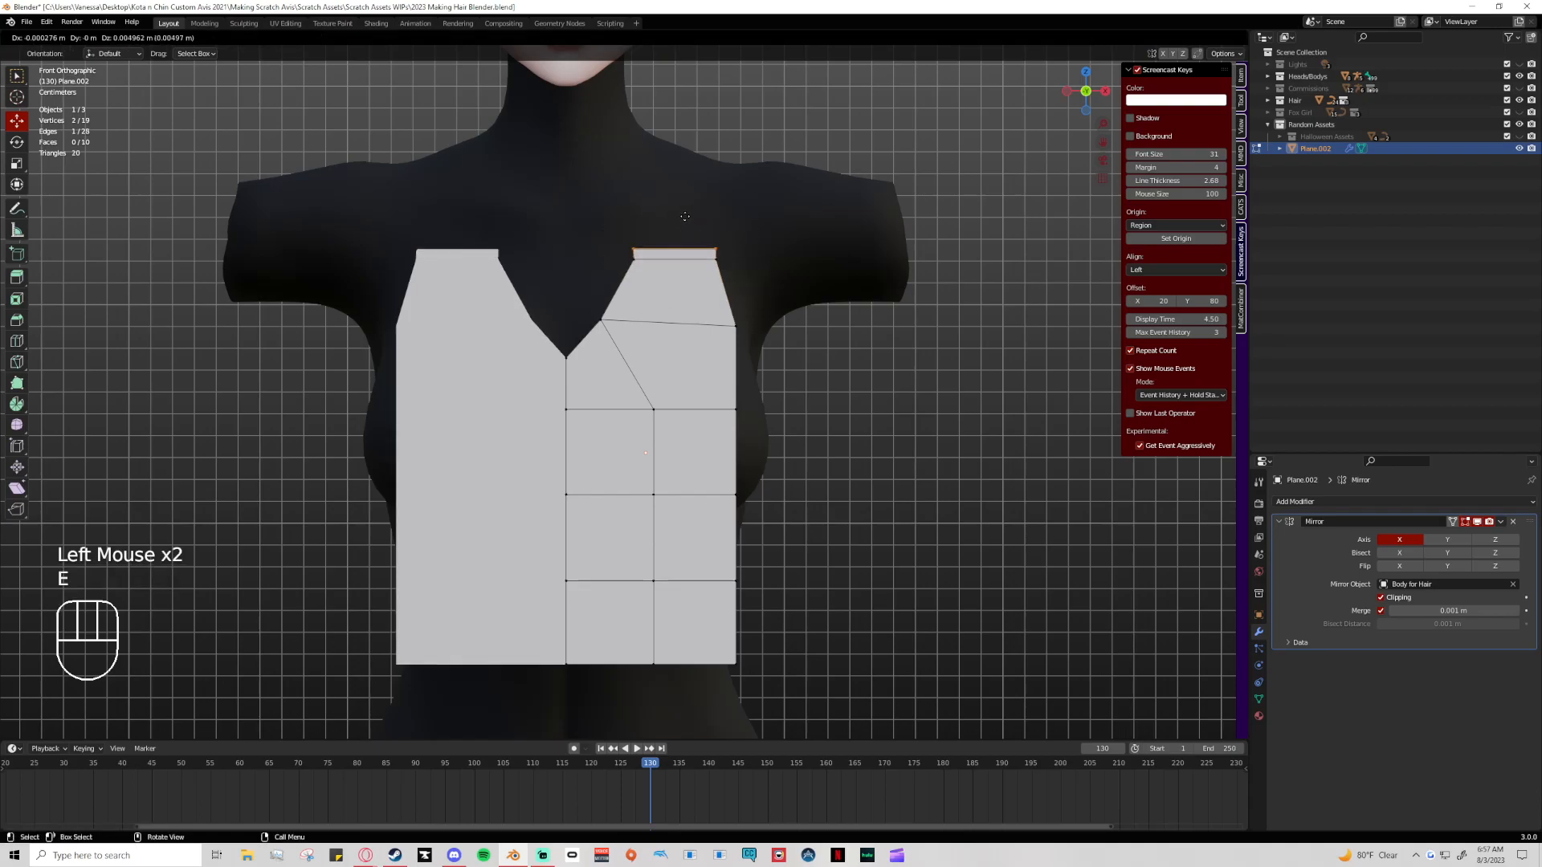
{"action": "left_click", "coordinate": [671, 198]}
{"action": "key", "text": "e"}
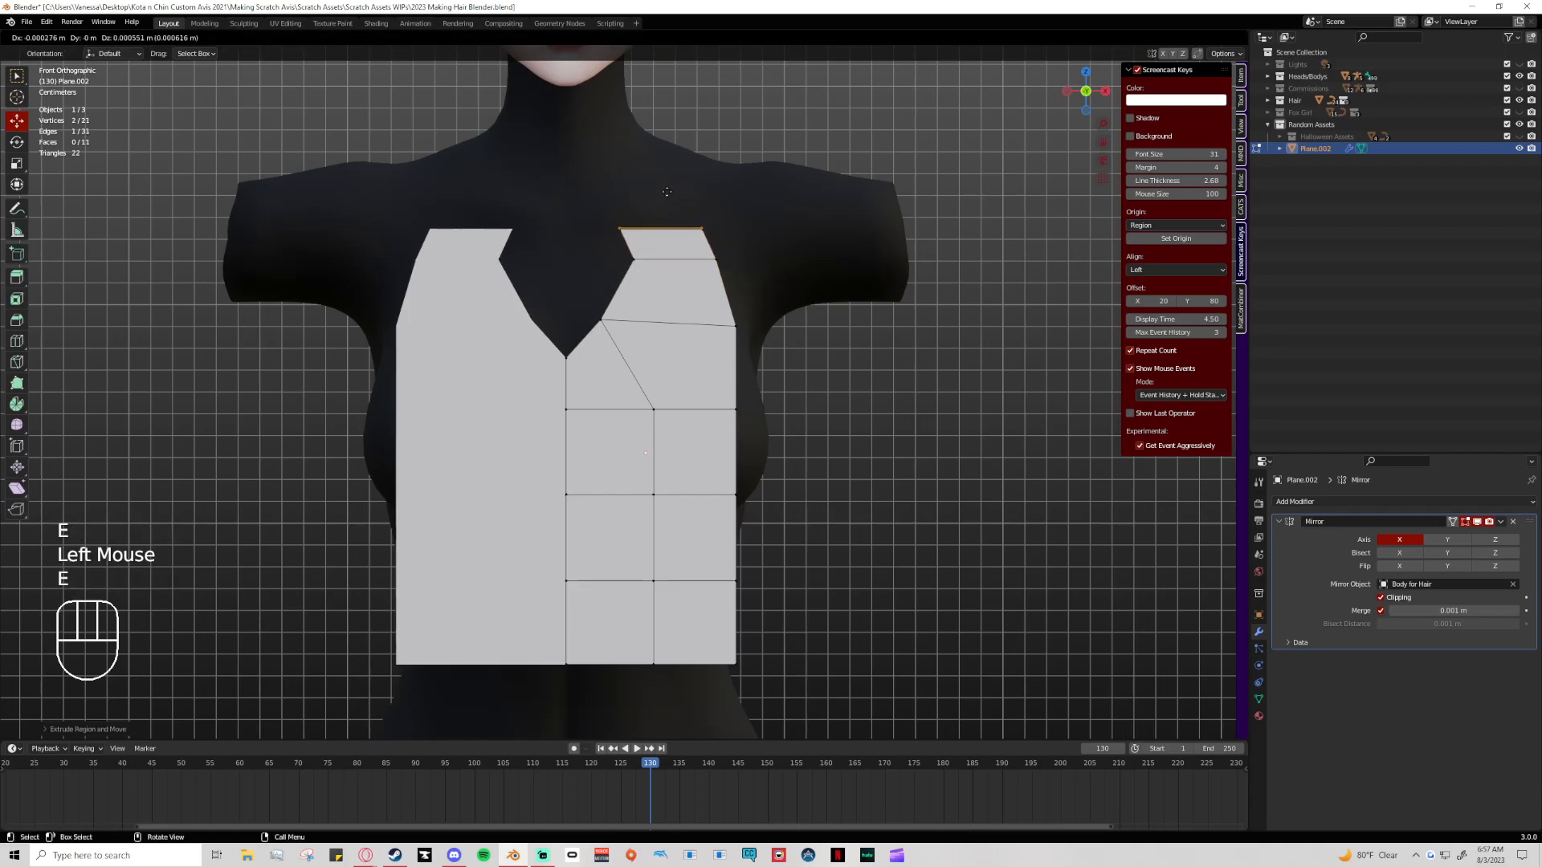
{"action": "left_click", "coordinate": [627, 178]}
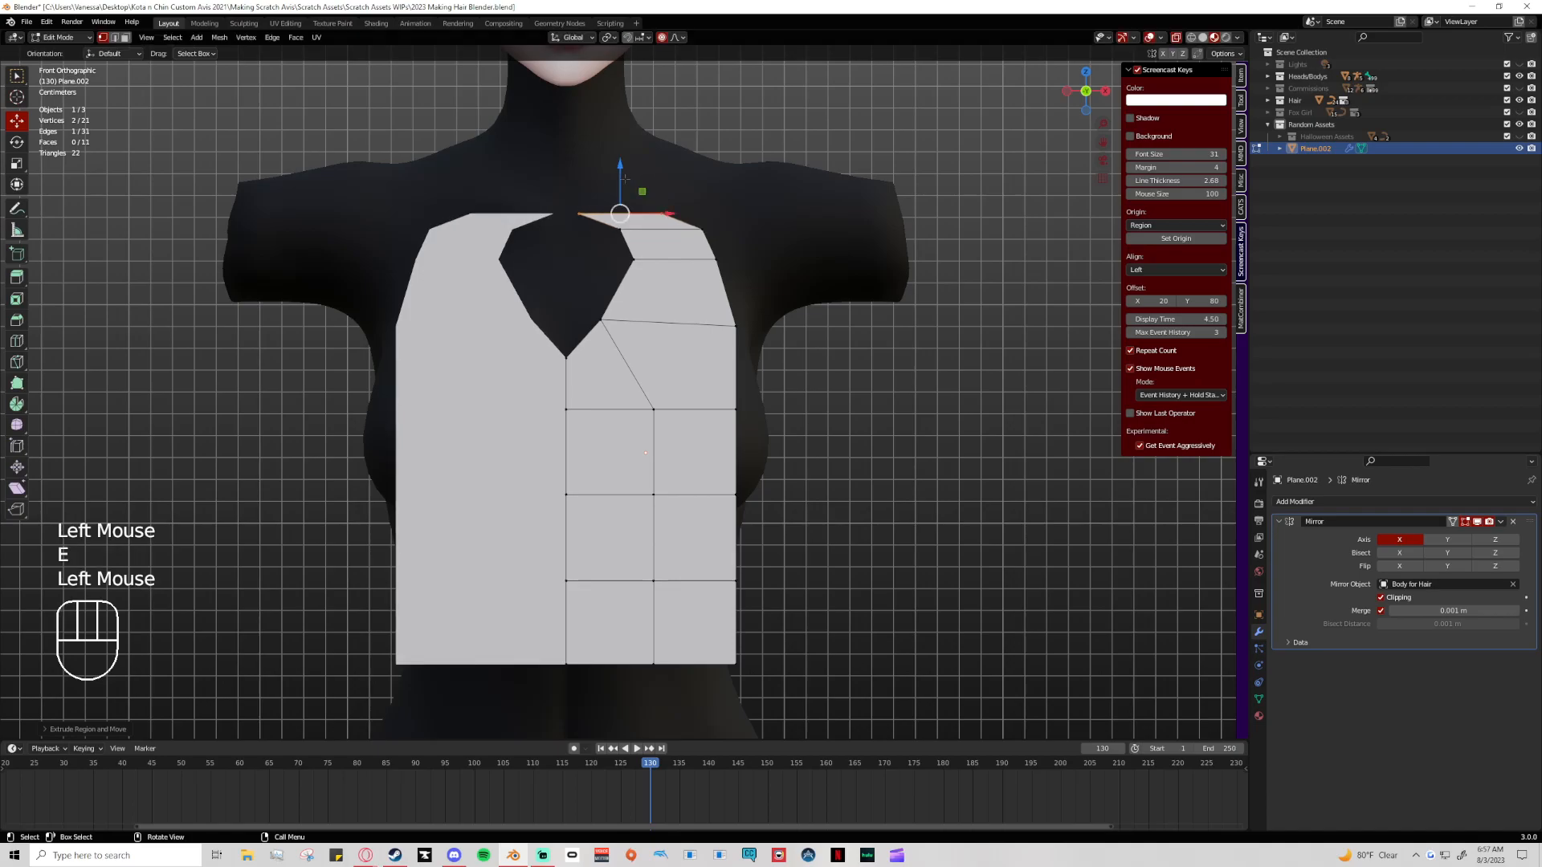
Move the strap's inner vertices onto the centre line and downward to close a small opening below the neck
{"action": "left_click", "coordinate": [580, 214]}
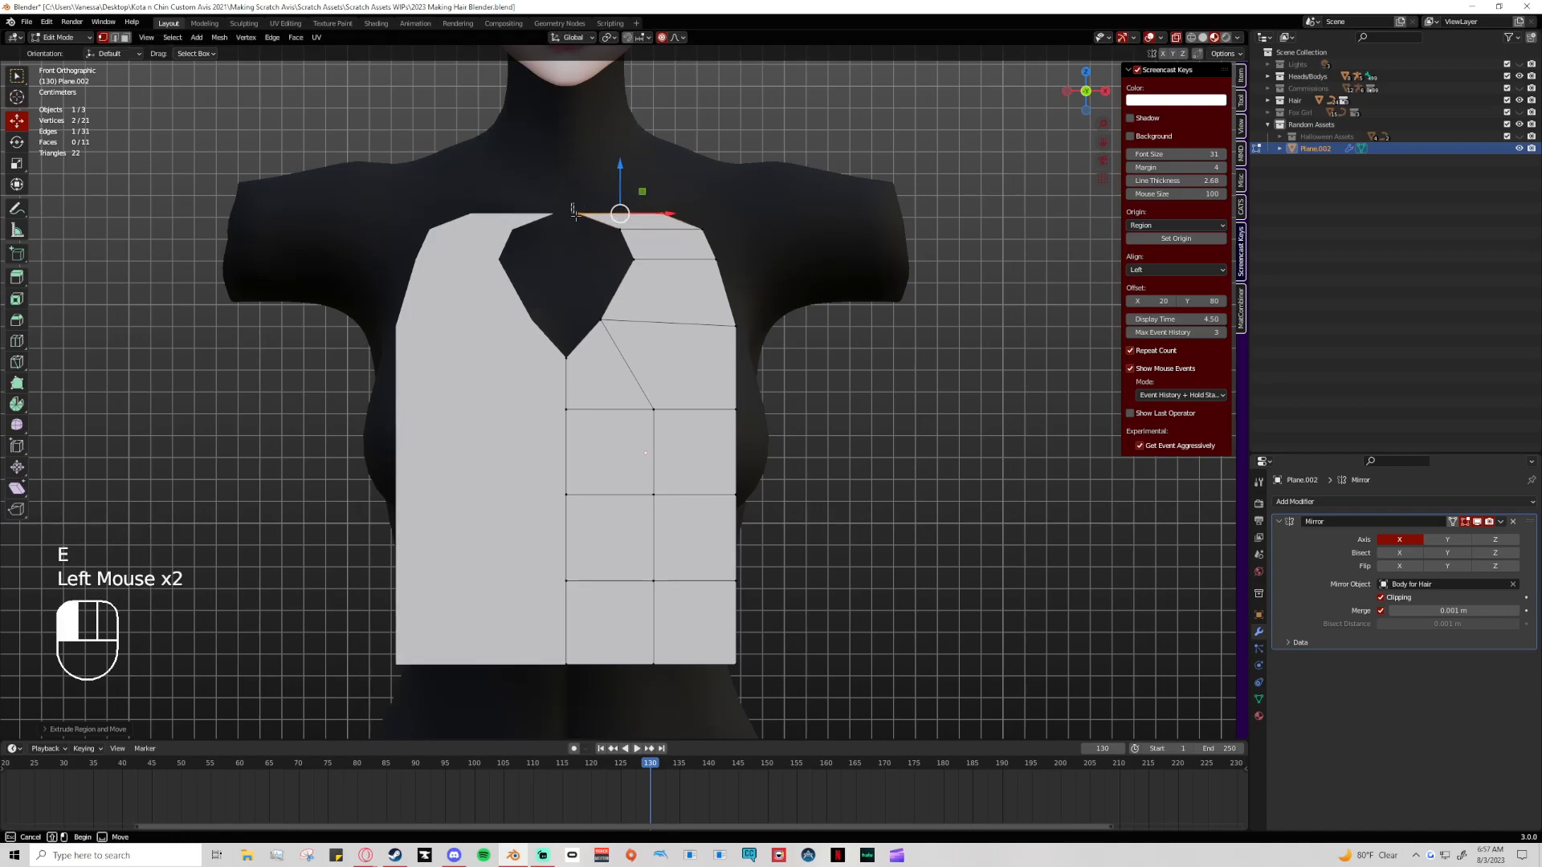
{"action": "left_click_drag", "start_coordinate": [626, 215], "coordinate": [570, 179]}
{"action": "key", "text": "ctrl+z"}
{"action": "key", "text": "ctrl+z"}
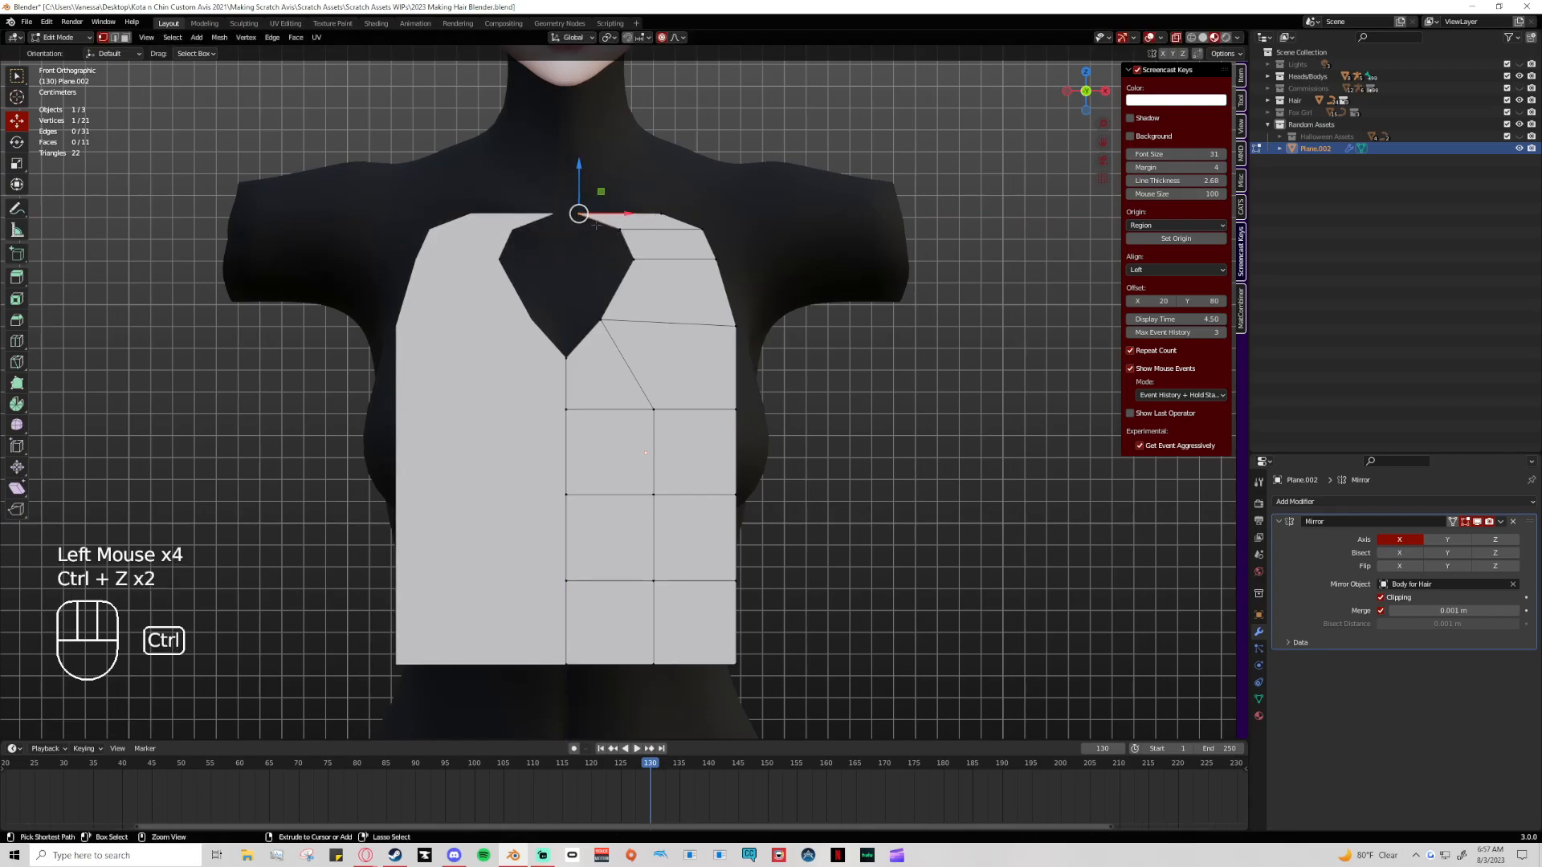
{"action": "left_click", "coordinate": [619, 229]}
{"action": "left_click_drag", "start_coordinate": [618, 228], "coordinate": [620, 271]}
{"action": "left_click", "coordinate": [610, 290]}
{"action": "left_click", "coordinate": [589, 216]}
{"action": "left_click", "coordinate": [636, 267]}
{"action": "left_click", "coordinate": [566, 279]}
{"action": "left_click", "coordinate": [630, 265]}
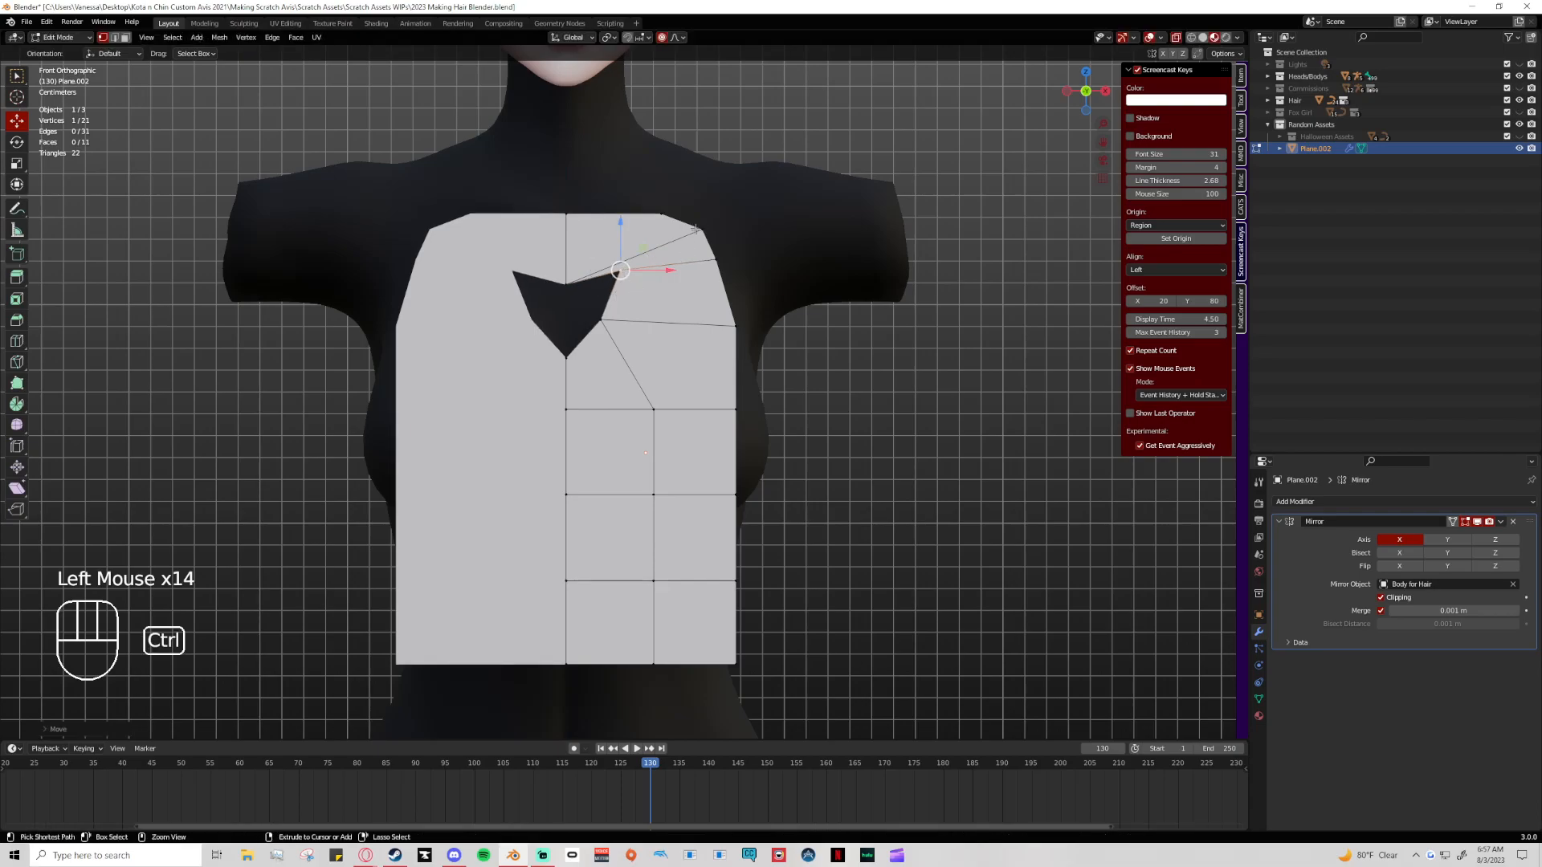
{"action": "key", "text": "ctrl+z"}
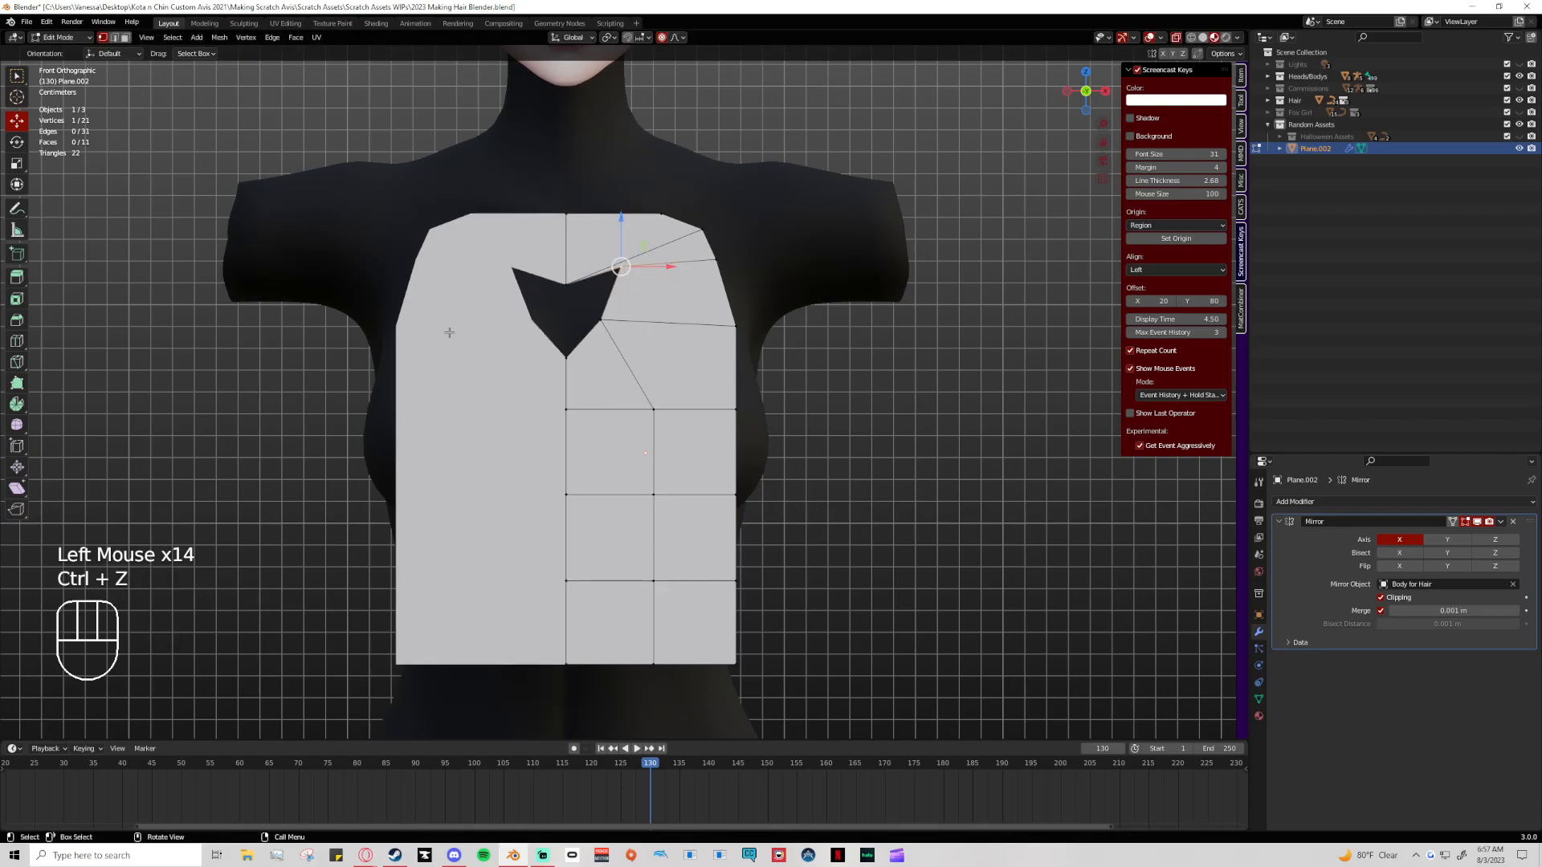
Try adding loop cuts across the upper collar and down the outer column, undo them, and return to the Move tool
{"action": "left_click", "coordinate": [16, 340]}
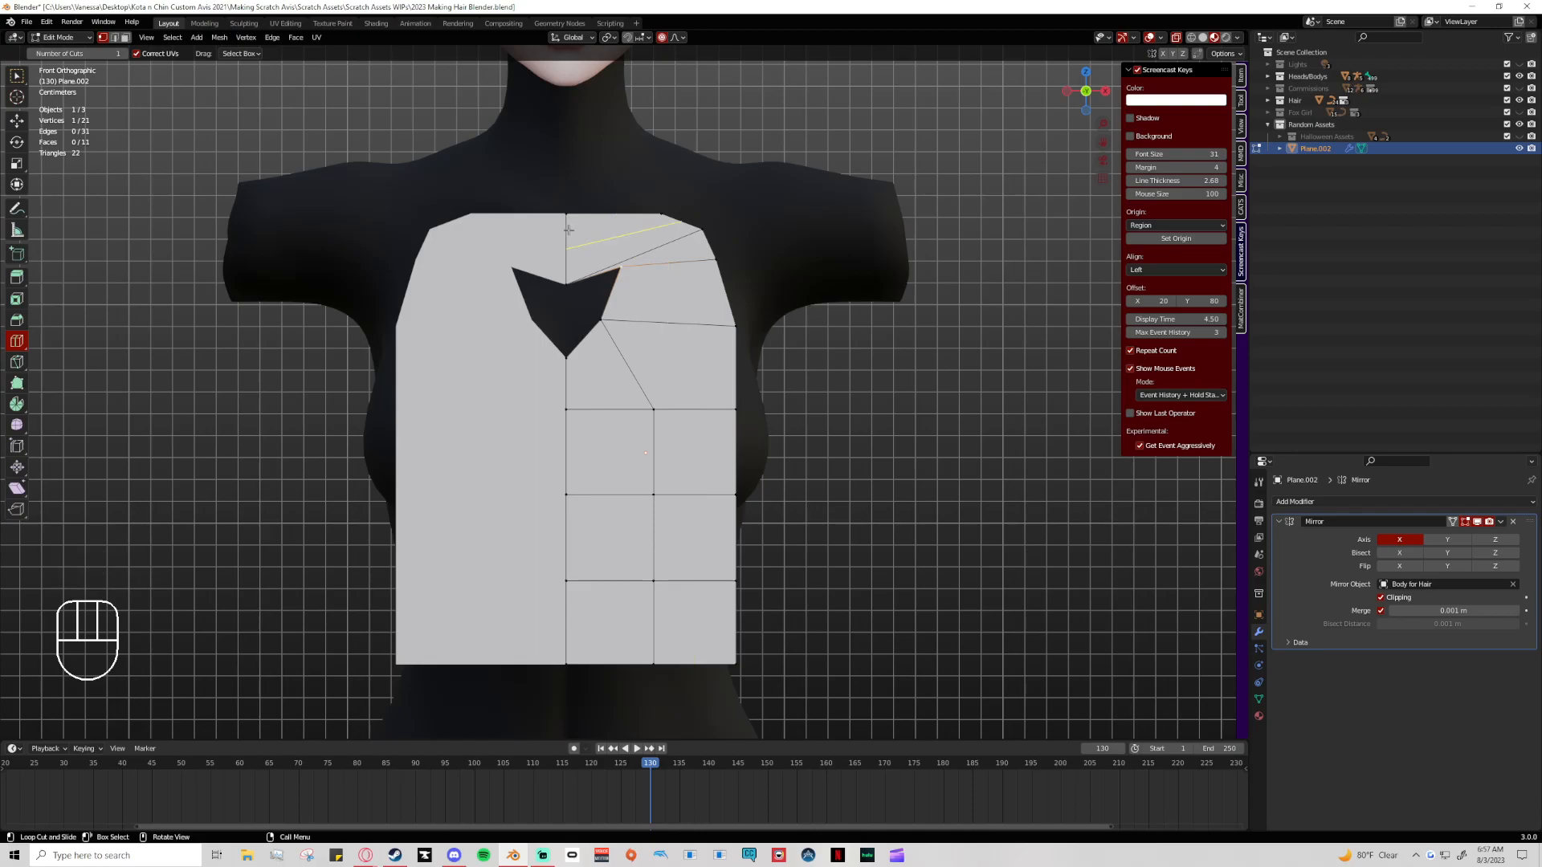
{"action": "left_click", "coordinate": [568, 230]}
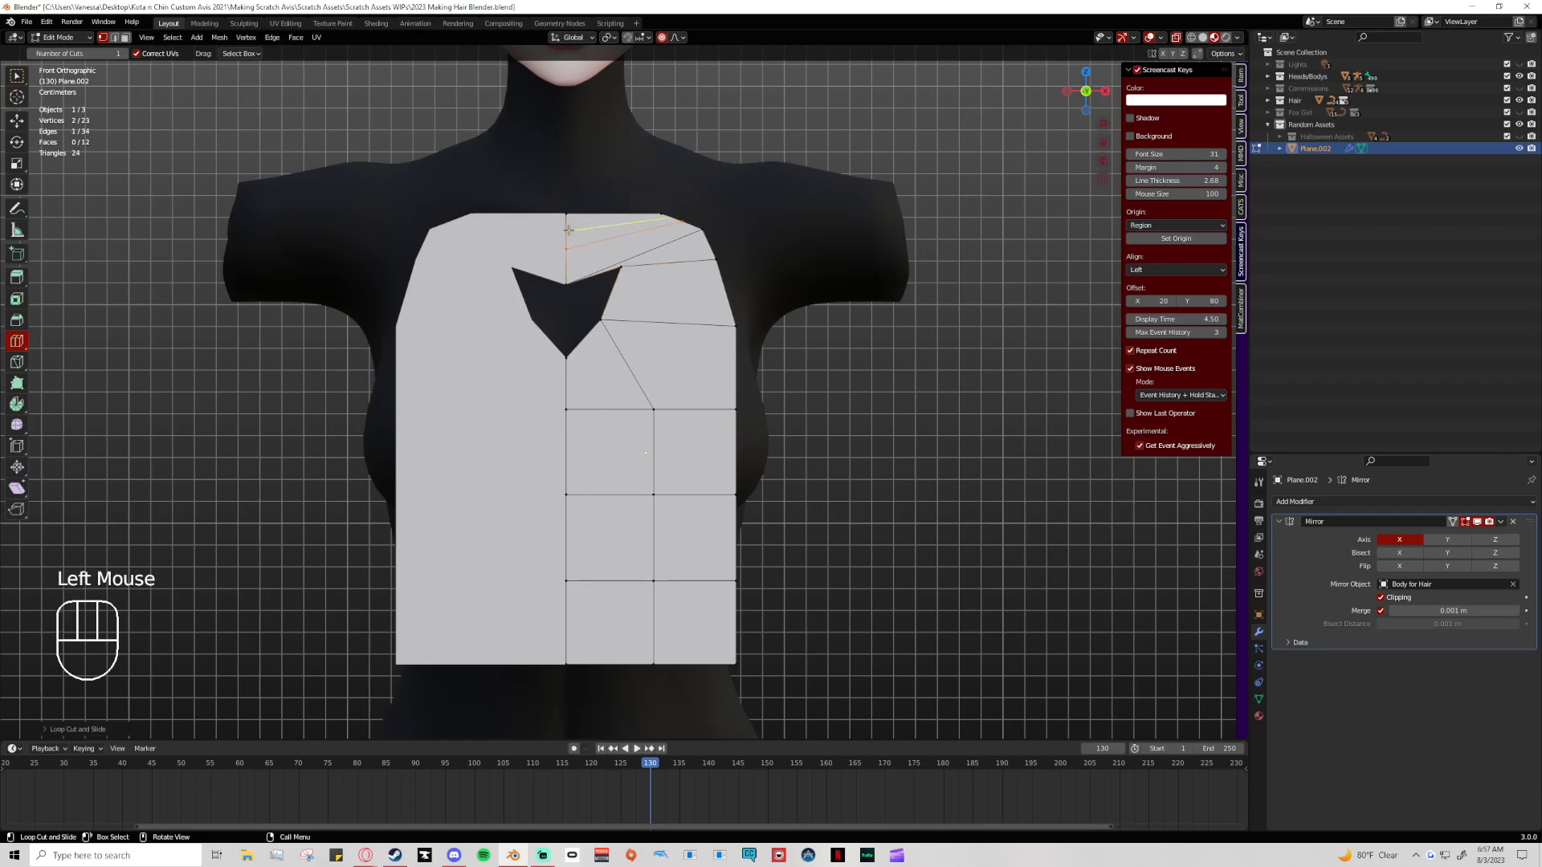
{"action": "left_click", "coordinate": [624, 249]}
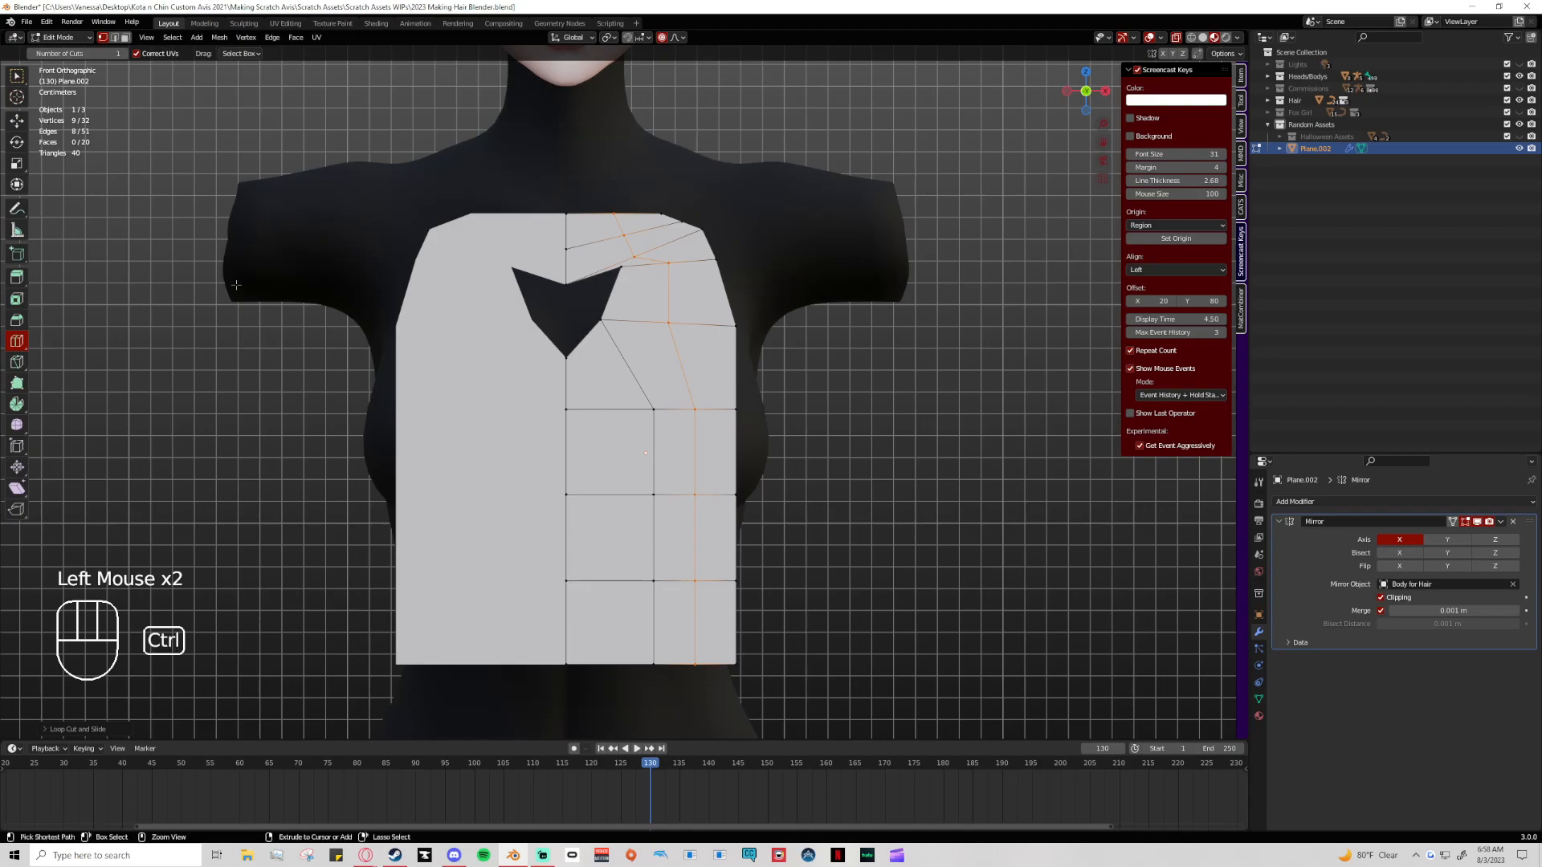
{"action": "key", "text": "ctrl+z"}
{"action": "key", "text": "ctrl+z"}
{"action": "left_click", "coordinate": [16, 120]}
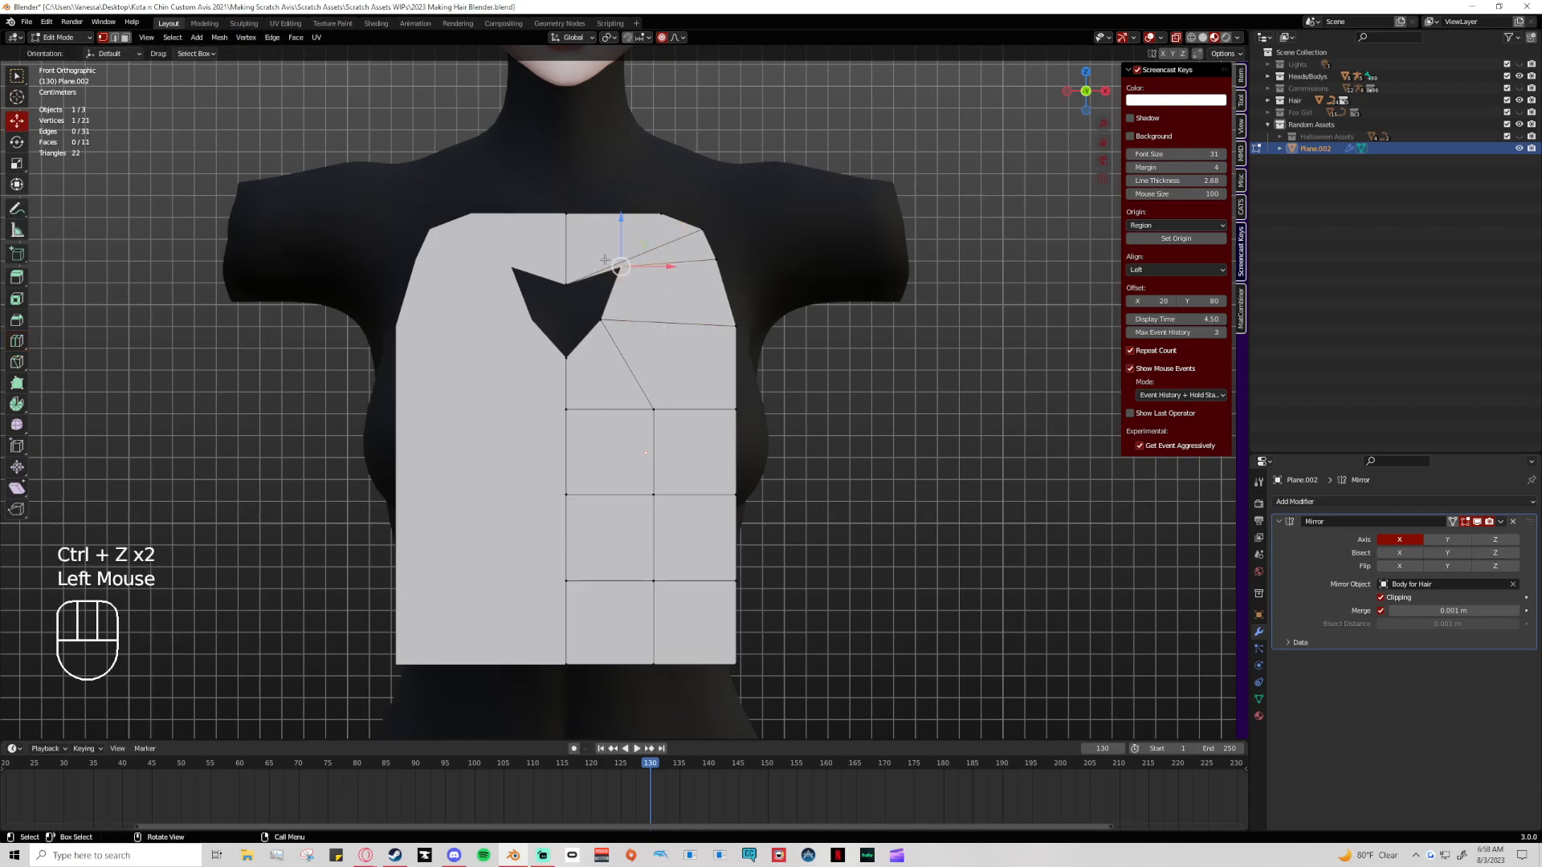
Try moving the collar's outer top vertex up and outward, and undo the moves
{"action": "left_click", "coordinate": [620, 266]}
{"action": "left_click", "coordinate": [566, 216]}
{"action": "left_click", "coordinate": [567, 284]}
{"action": "left_click", "coordinate": [662, 214]}
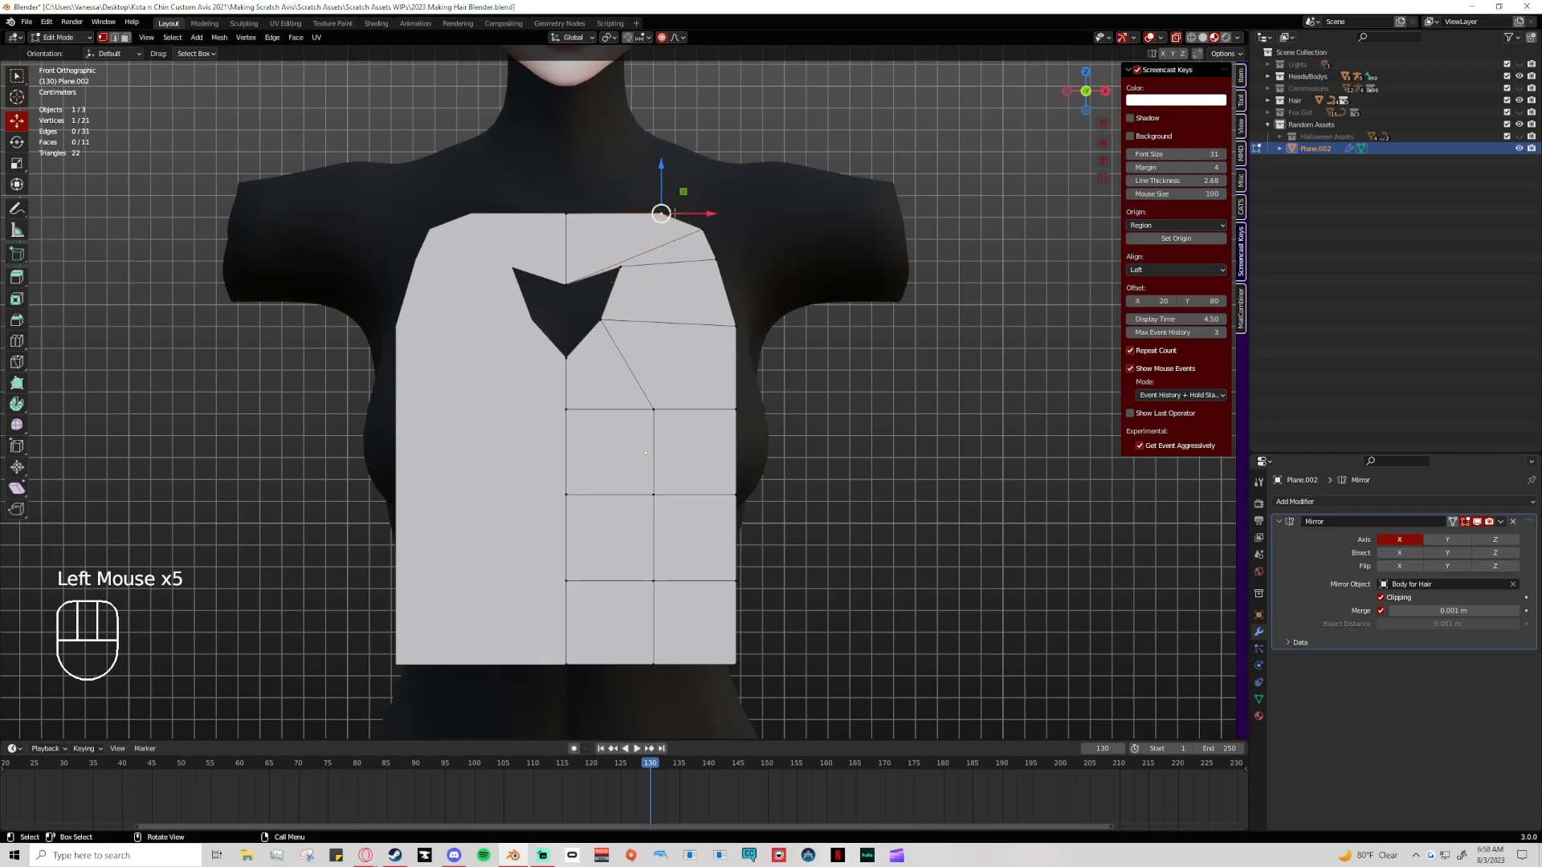
{"action": "key", "text": "Delete"}
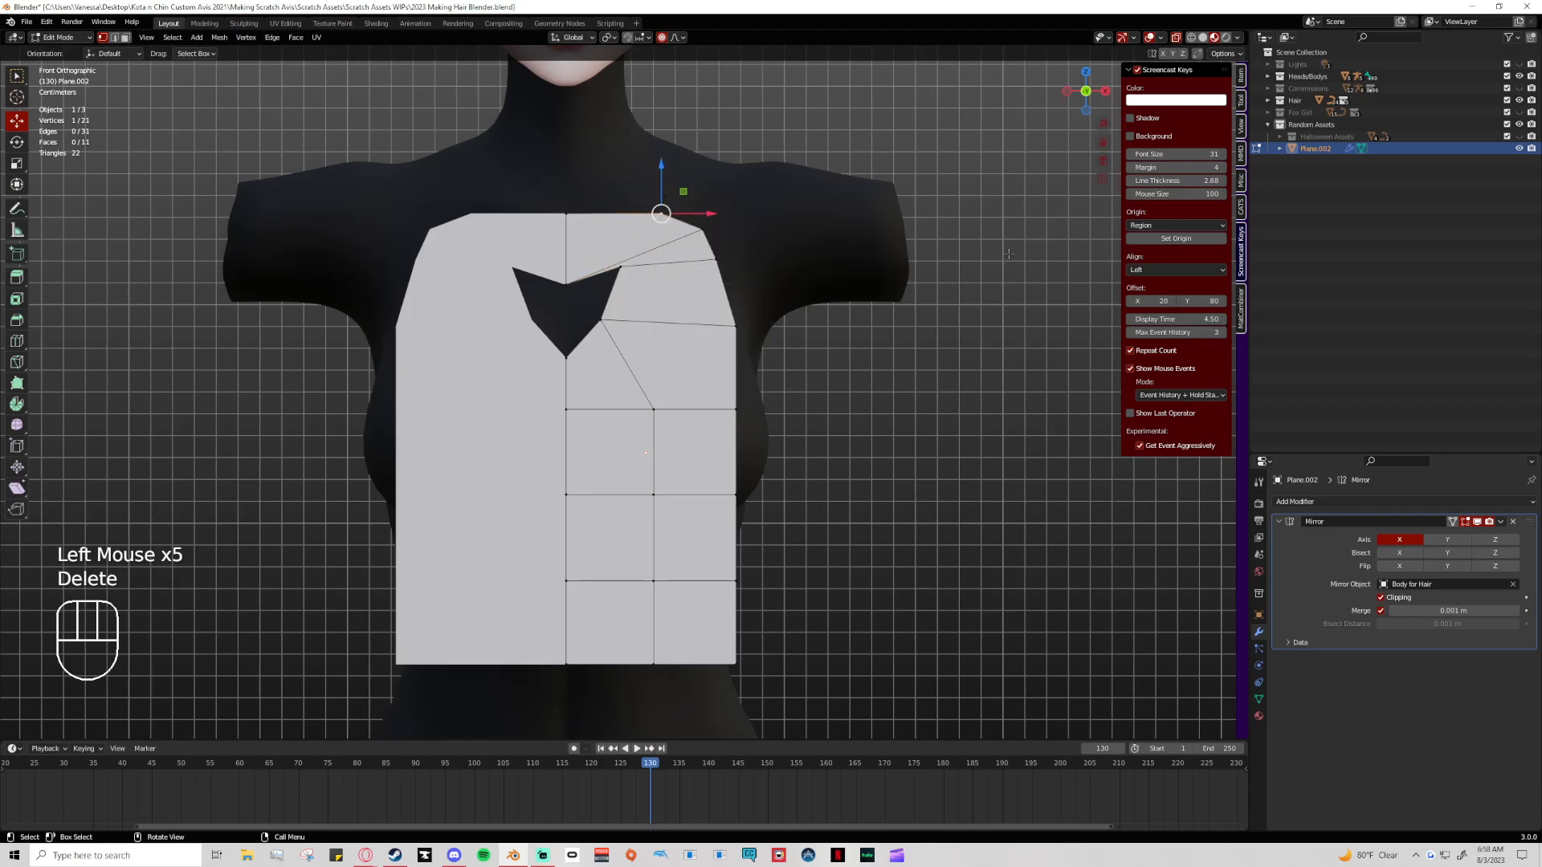
{"action": "left_click_drag", "start_coordinate": [661, 214], "coordinate": [673, 197]}
{"action": "left_click_drag", "start_coordinate": [673, 198], "coordinate": [698, 204]}
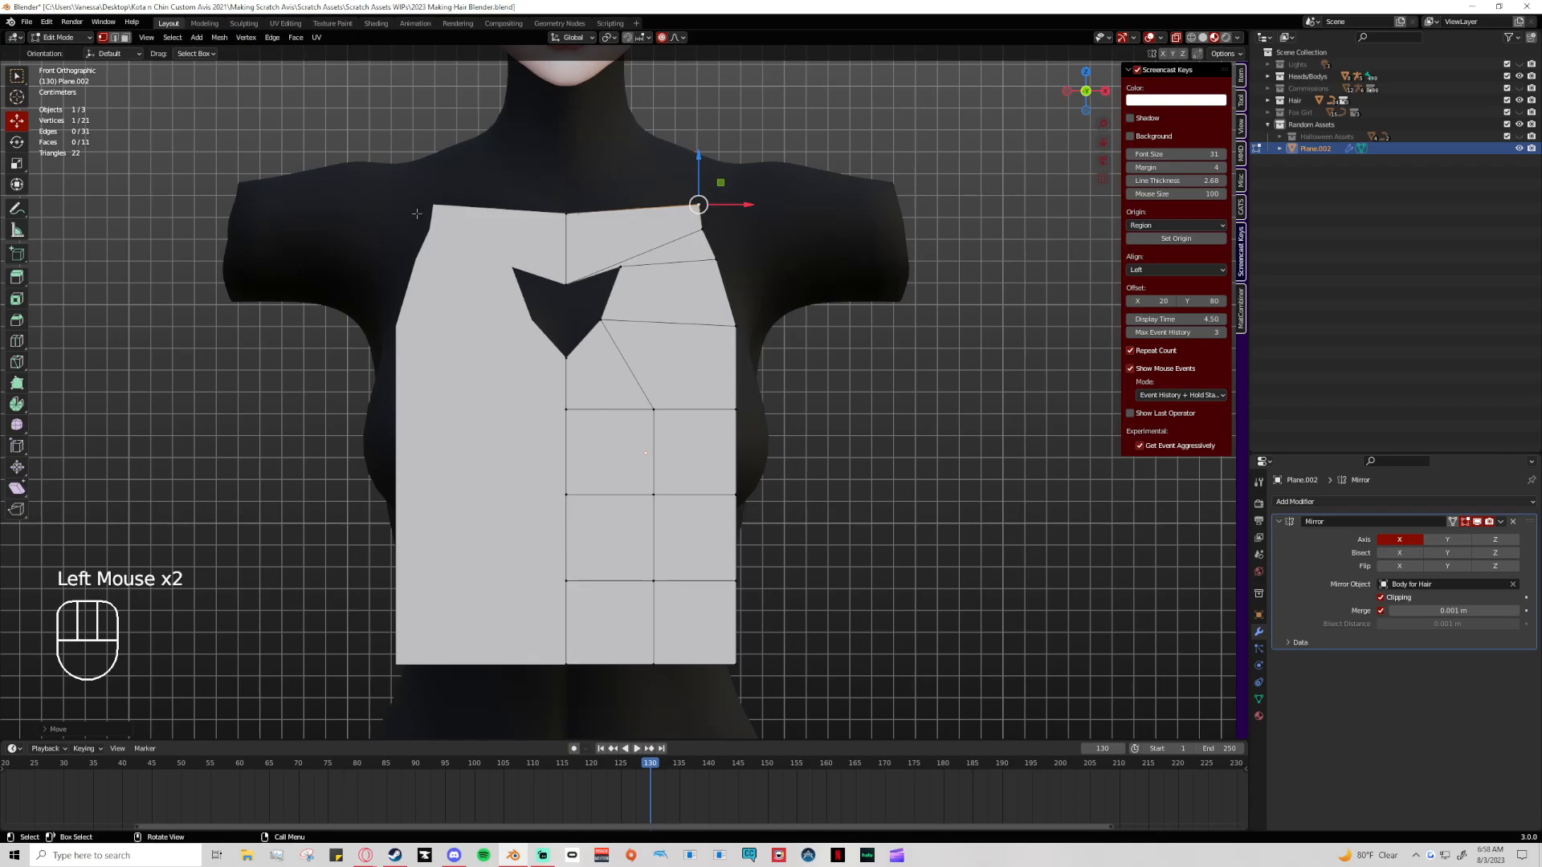
{"action": "key", "text": "ctrl+z"}
{"action": "key", "text": "ctrl+z"}
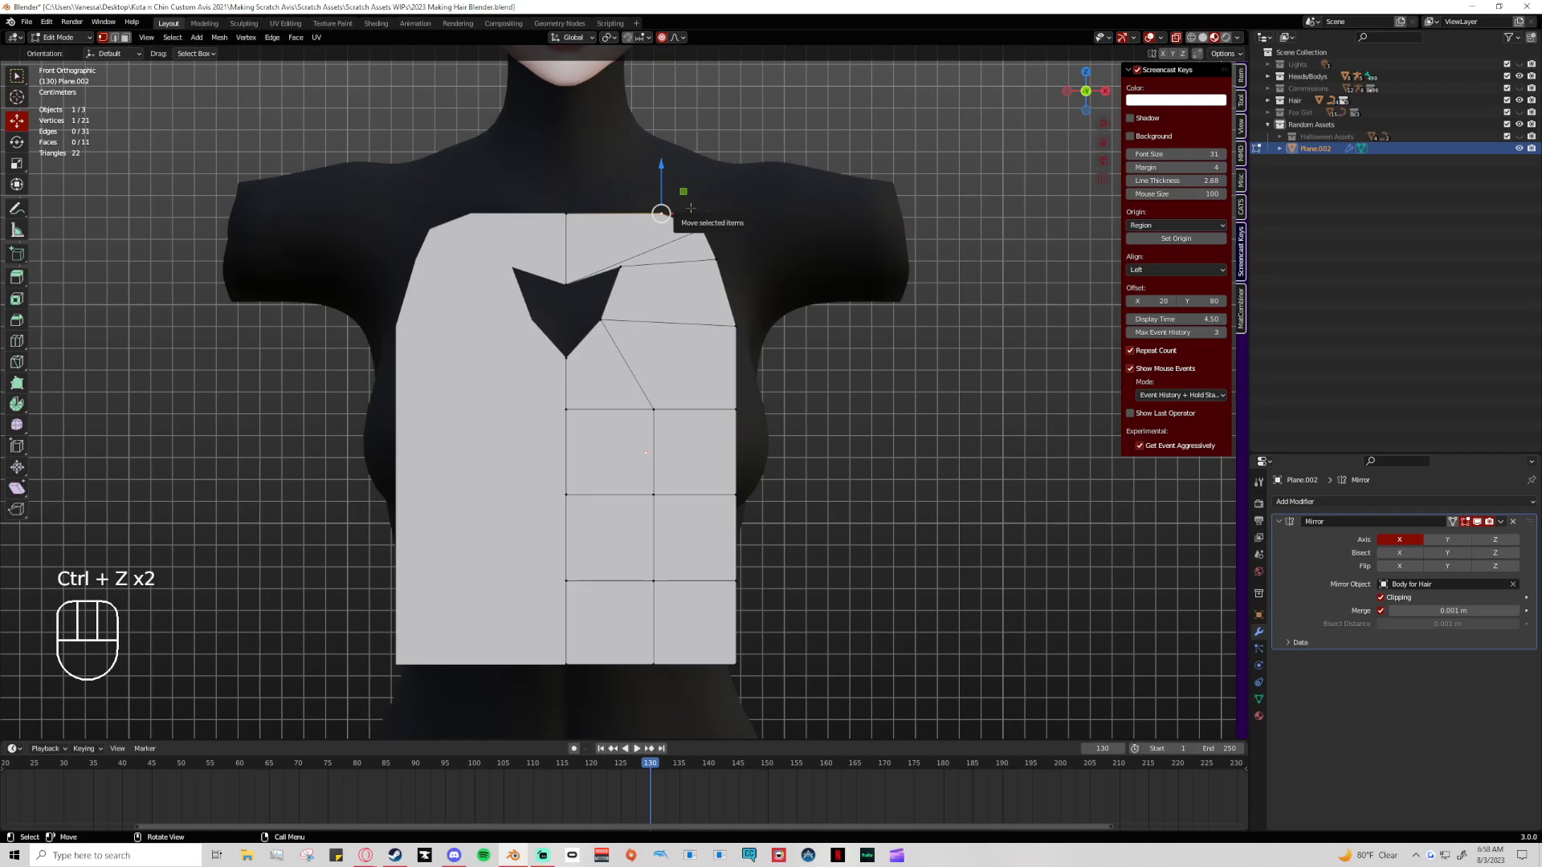
Undo the collar edits back to the single strap segment with the lowered centre vertex
{"action": "key", "text": "ctrl+z"}
{"action": "key", "text": "ctrl+z"}
{"action": "key", "text": "ctrl+z"}
{"action": "key", "text": "ctrl+z"}
{"action": "key", "text": "ctrl+z"}
{"action": "key", "text": "ctrl+z"}
{"action": "key", "text": "ctrl+z"}
{"action": "key", "text": "ctrl+z"}
{"action": "key", "text": "ctrl+z"}
{"action": "key", "text": "ctrl+z"}
{"action": "key", "text": "ctrl+z"}
{"action": "key", "text": "ctrl+z"}
{"action": "key", "text": "ctrl+z"}
{"action": "key", "text": "ctrl+z"}
{"action": "key", "text": "ctrl+z"}
{"action": "key", "text": "ctrl+z"}
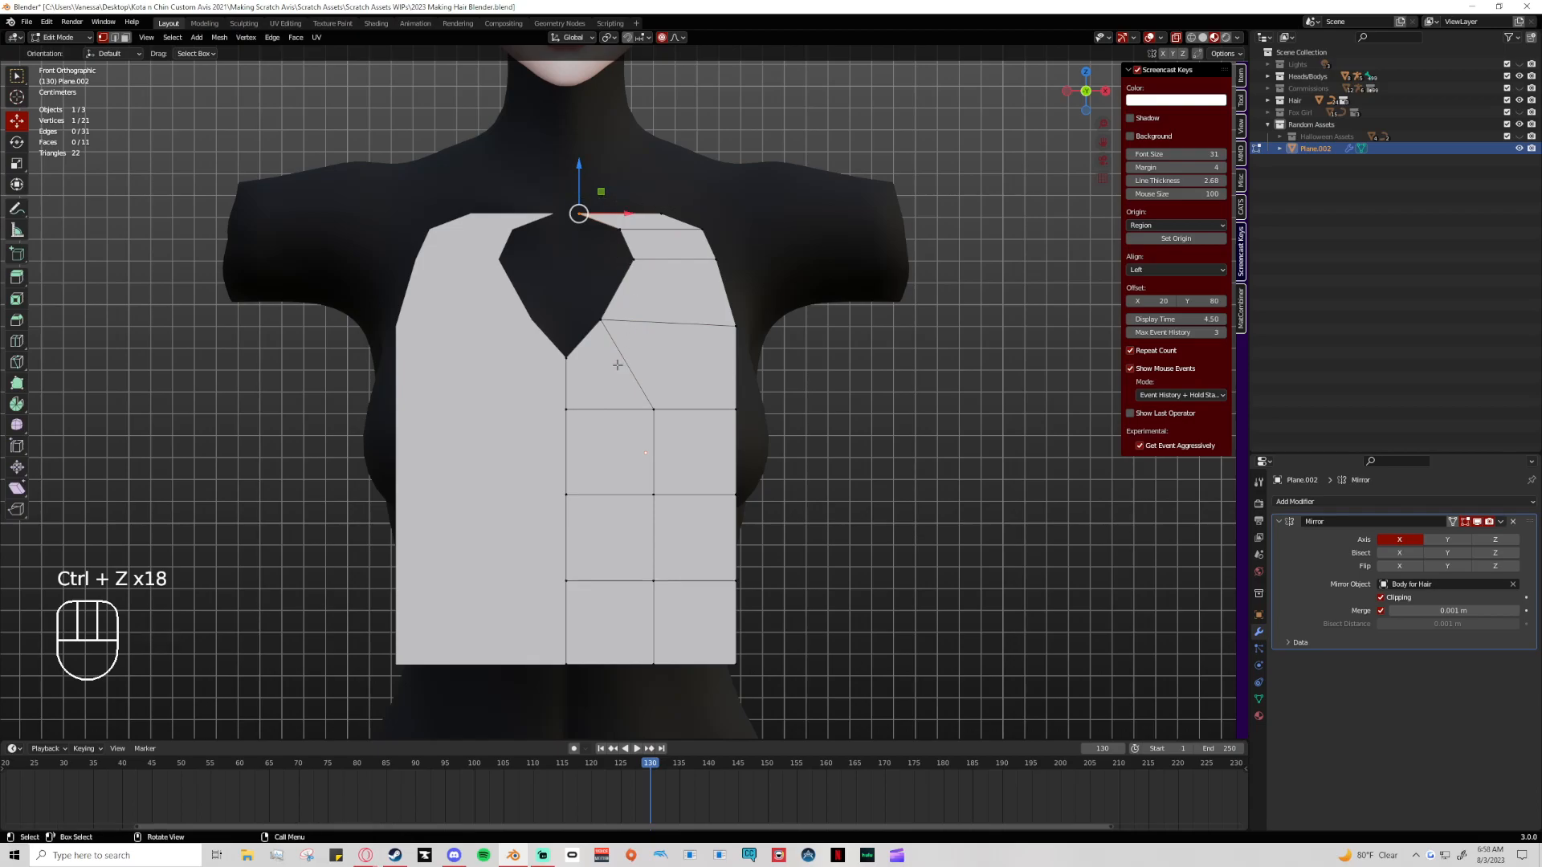
{"action": "key", "text": "ctrl+z"}
{"action": "key", "text": "ctrl+z"}
{"action": "key", "text": "ctrl+z"}
{"action": "key", "text": "ctrl+z"}
{"action": "key", "text": "ctrl+z"}
{"action": "key", "text": "ctrl+z"}
{"action": "key", "text": "ctrl+z"}
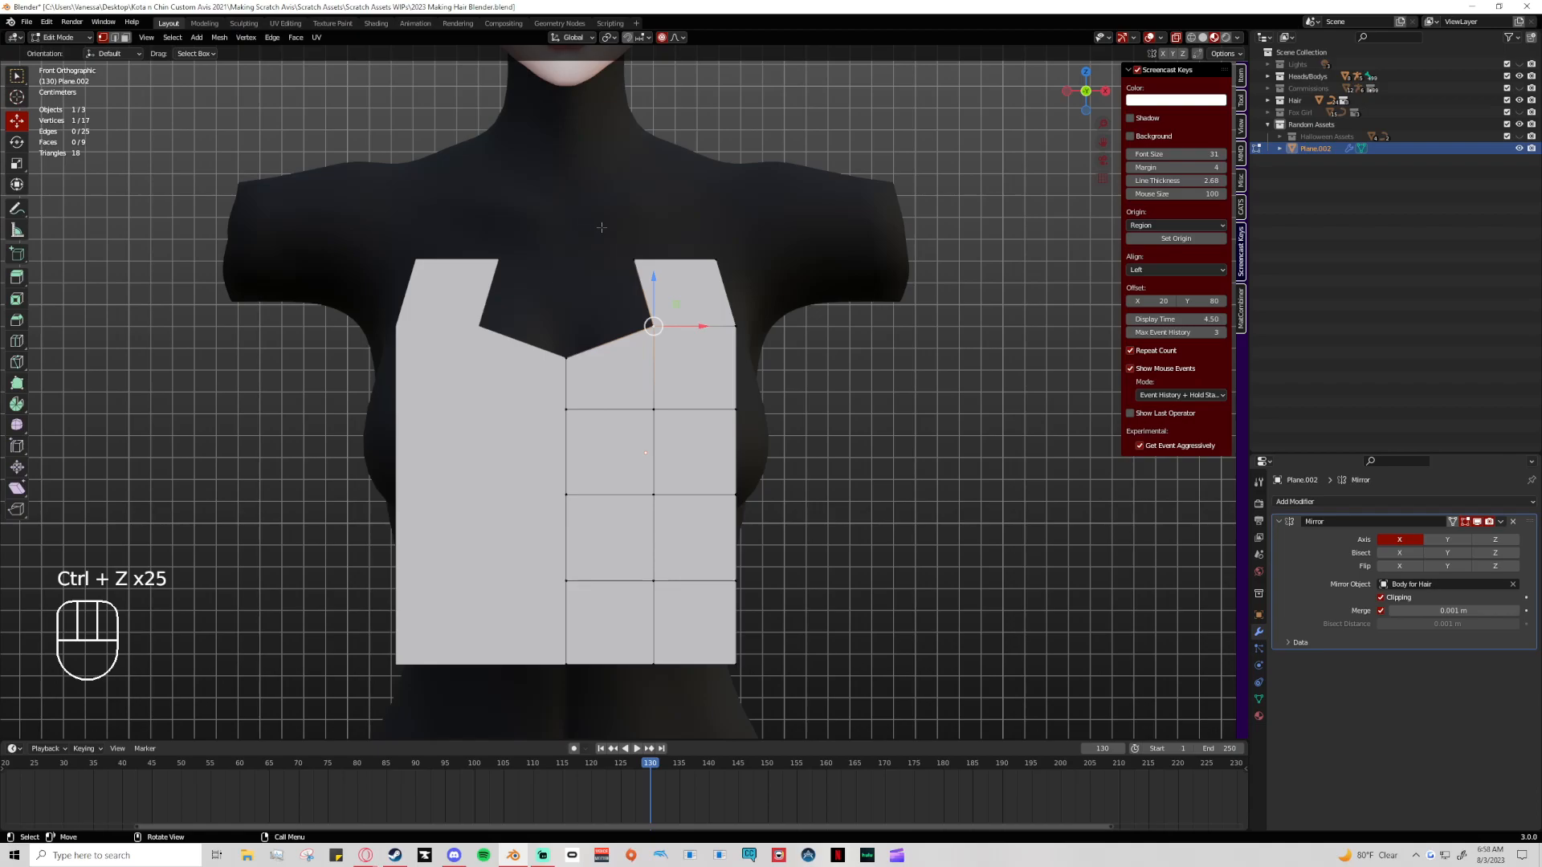
Extrude the strap's top edge up and inward, and pull the strap's inner base vertex toward the centre
{"action": "left_click_drag", "start_coordinate": [612, 230], "coordinate": [774, 281]}
{"action": "key", "text": "e"}
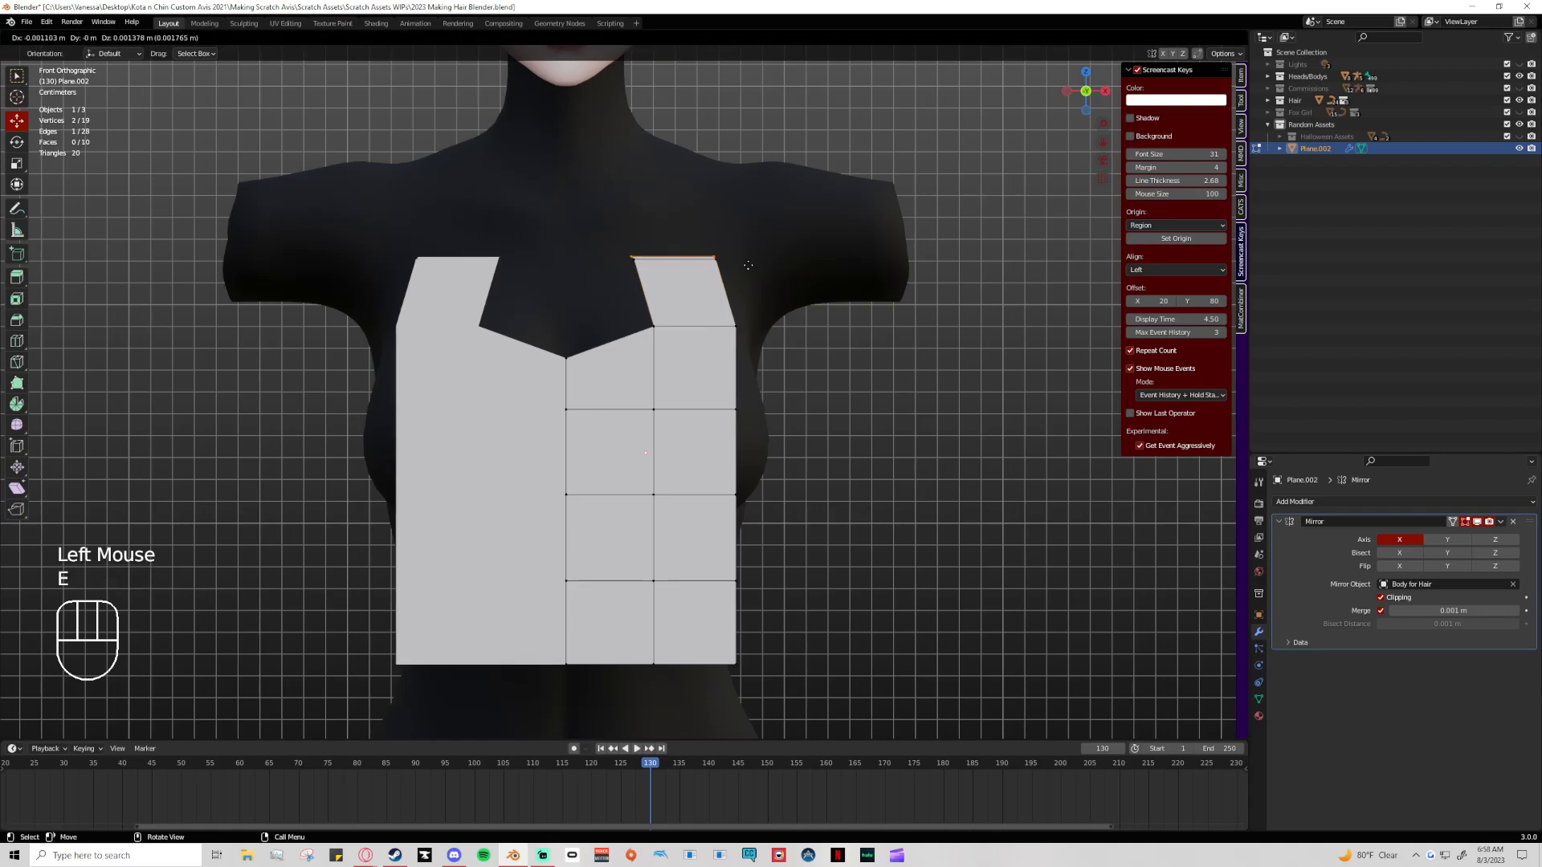
{"action": "left_click", "coordinate": [721, 237]}
{"action": "left_click", "coordinate": [654, 324]}
{"action": "left_click_drag", "start_coordinate": [653, 326], "coordinate": [608, 319]}
Extrude the strap's new top edge up and inward until it meets the centre line
{"action": "left_click_drag", "start_coordinate": [572, 182], "coordinate": [706, 247]}
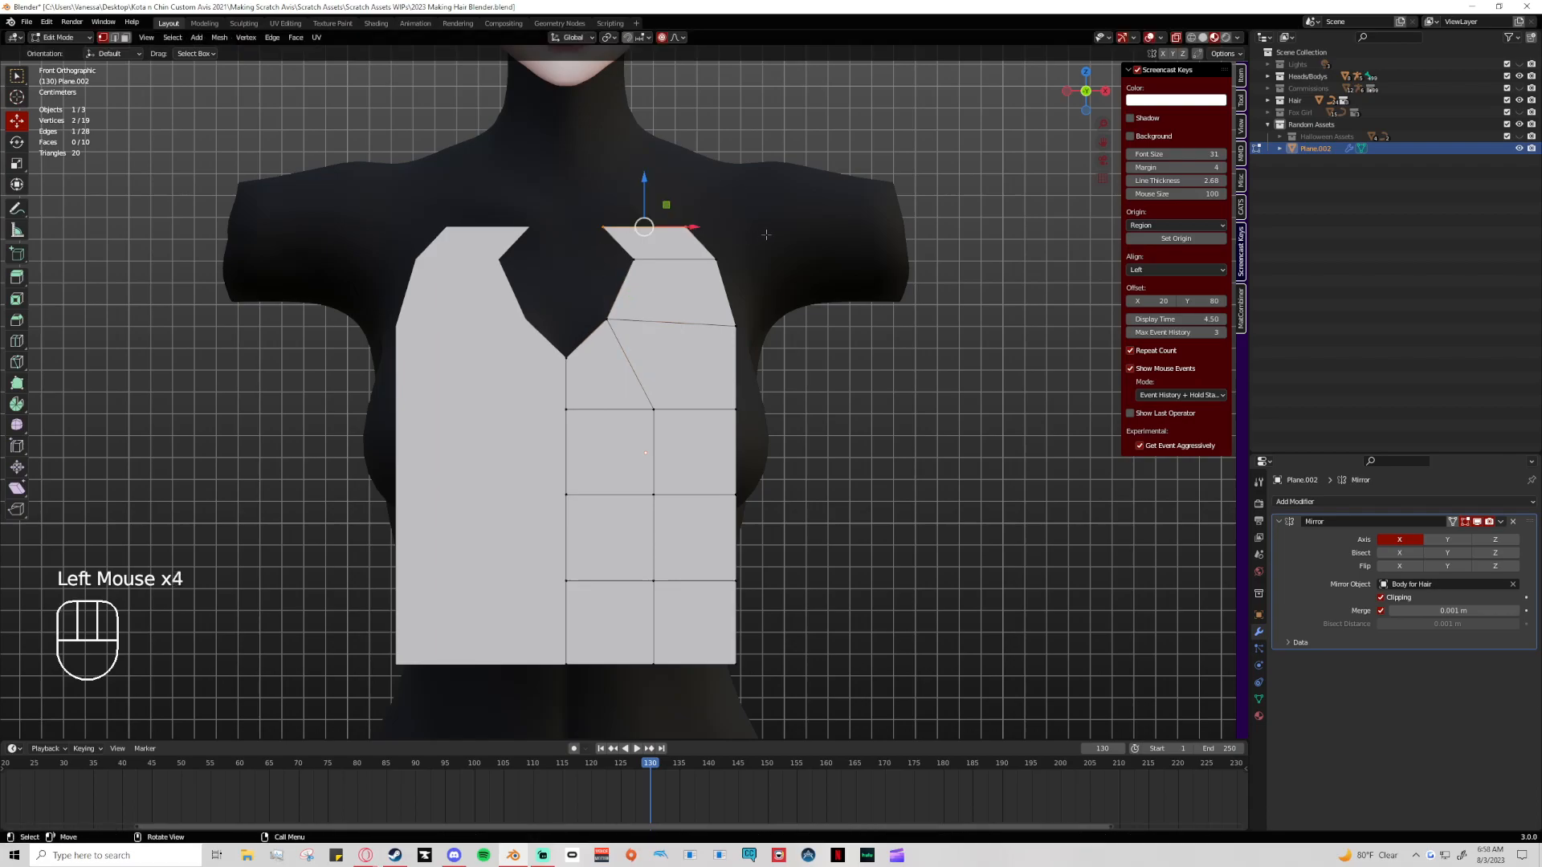
{"action": "key", "text": "e"}
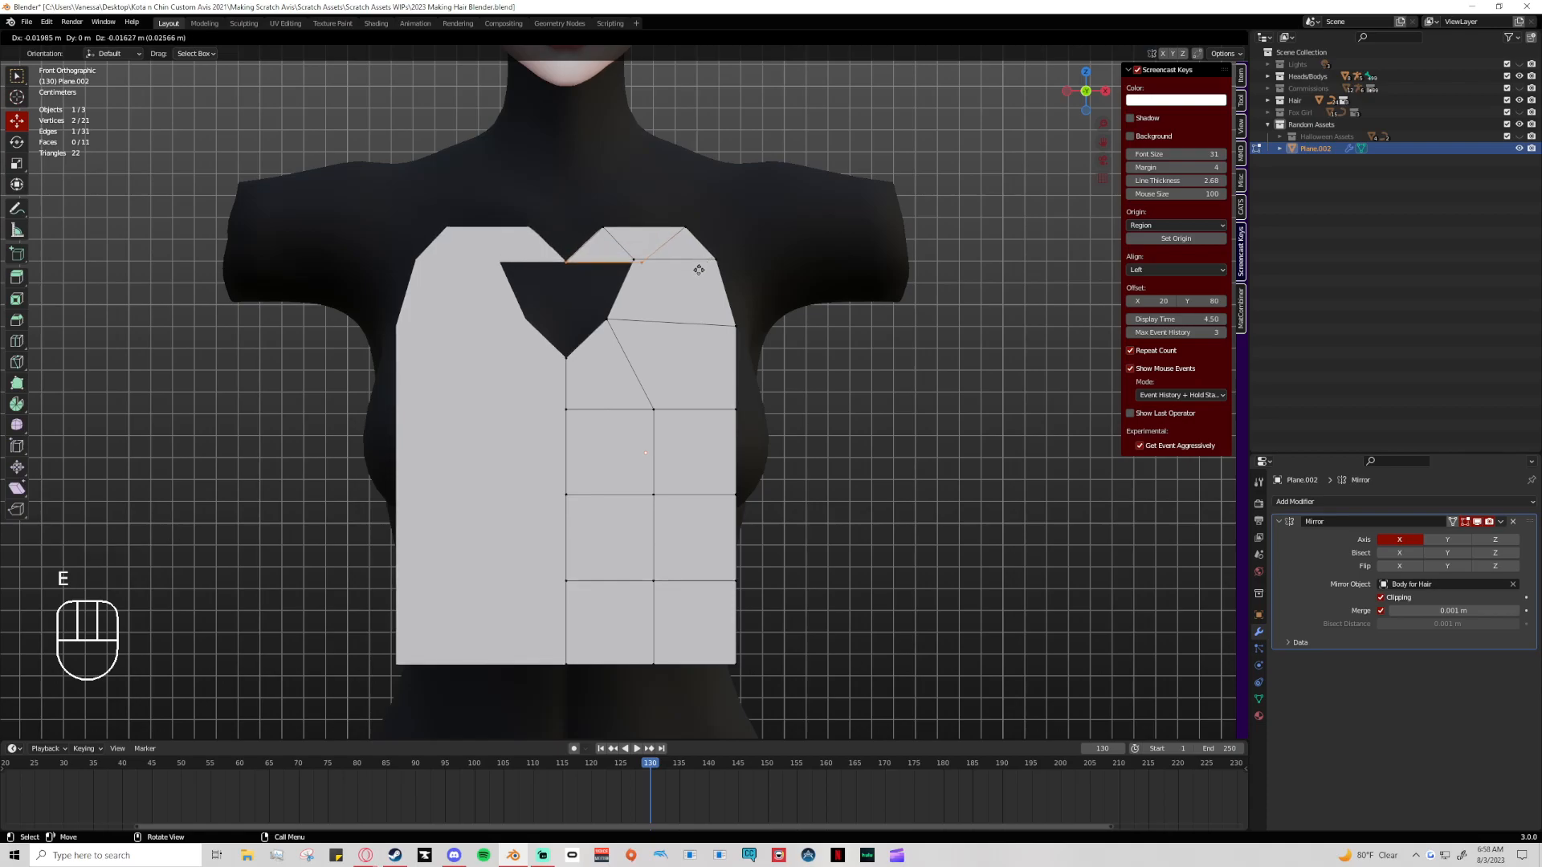
{"action": "left_click", "coordinate": [691, 204]}
Reposition the strap's inner vertices around the chest to shape a small triangular keyhole opening
{"action": "left_click", "coordinate": [610, 235]}
{"action": "left_click_drag", "start_coordinate": [610, 235], "coordinate": [642, 247]}
{"action": "left_click", "coordinate": [635, 263]}
{"action": "left_click", "coordinate": [608, 322]}
{"action": "left_click_drag", "start_coordinate": [606, 320], "coordinate": [595, 316]}
Extrude the slanted outer edge between the collar's top corner and the shoulder outward over the shoulder
{"action": "left_click", "coordinate": [685, 227]}
{"action": "left_click", "coordinate": [630, 196]}
{"action": "left_click", "coordinate": [566, 197], "text": "shift"}
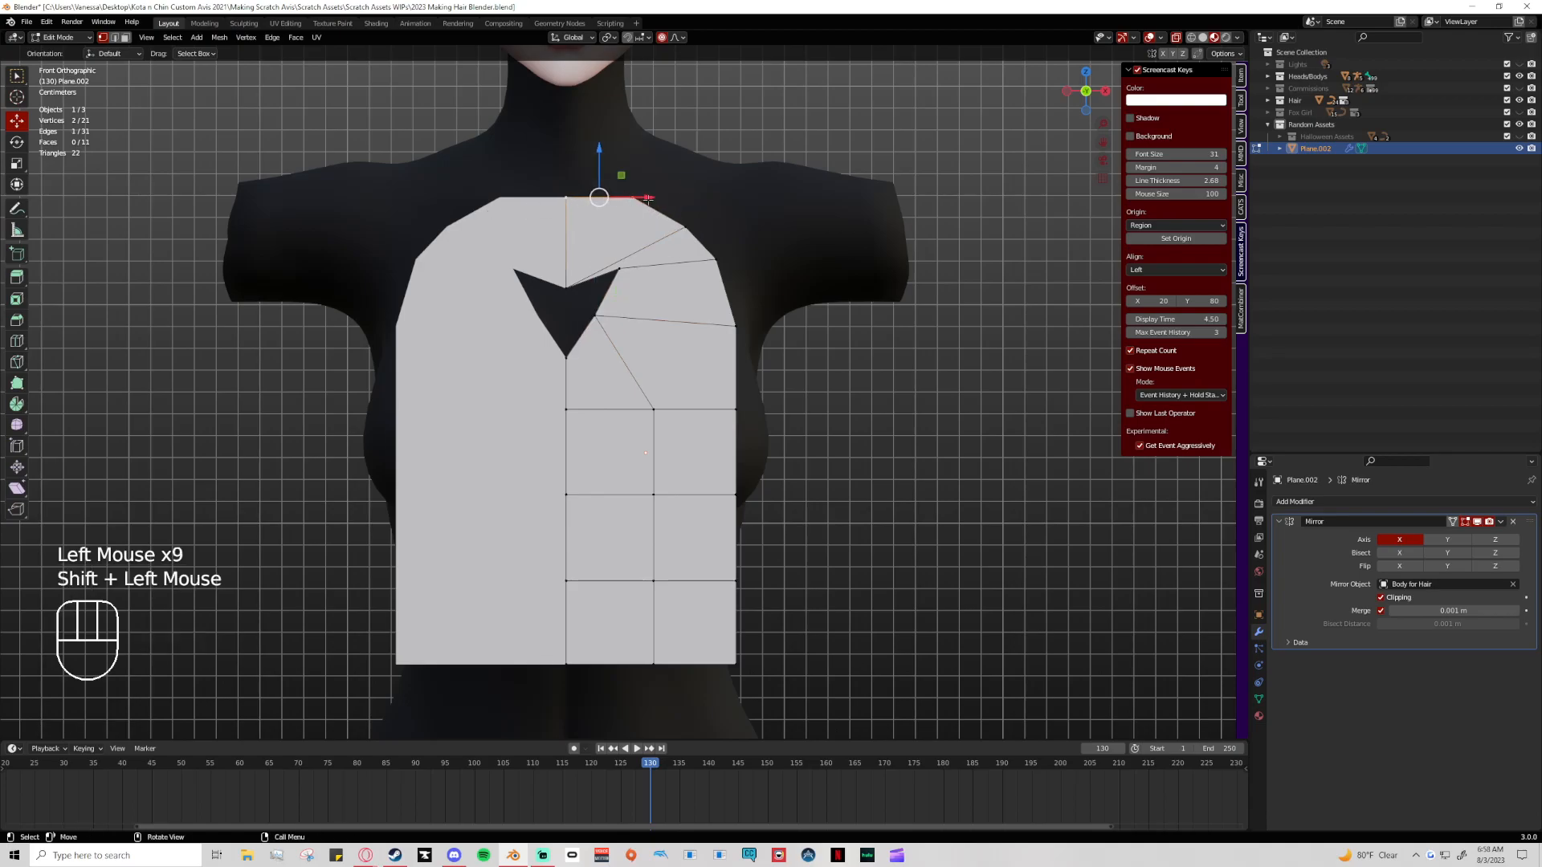
{"action": "left_click", "coordinate": [631, 197]}
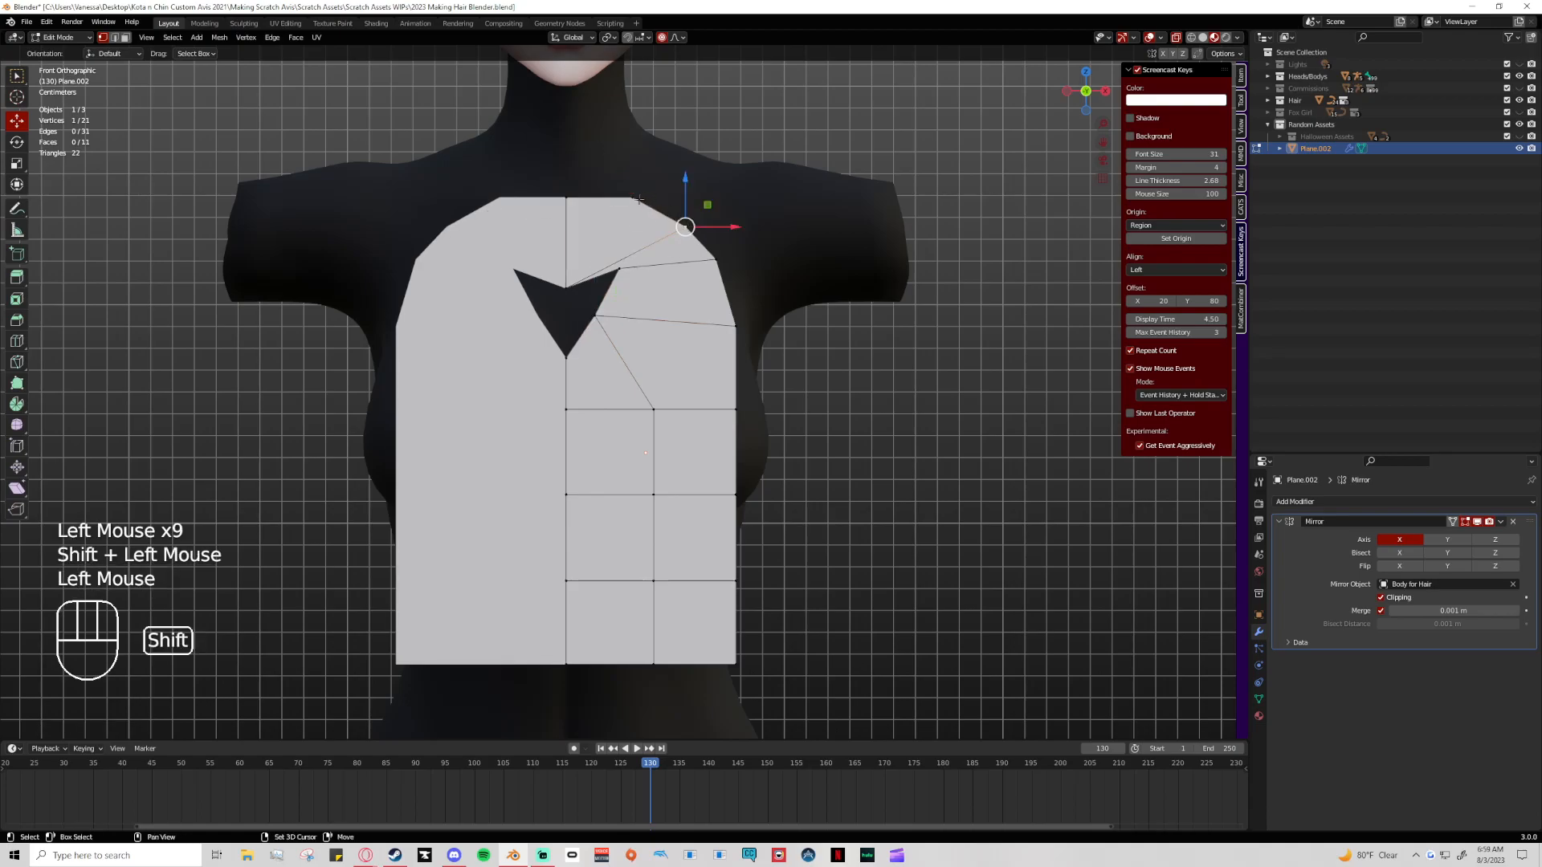
{"action": "left_click", "coordinate": [685, 227], "text": "shift"}
{"action": "key", "text": "e"}
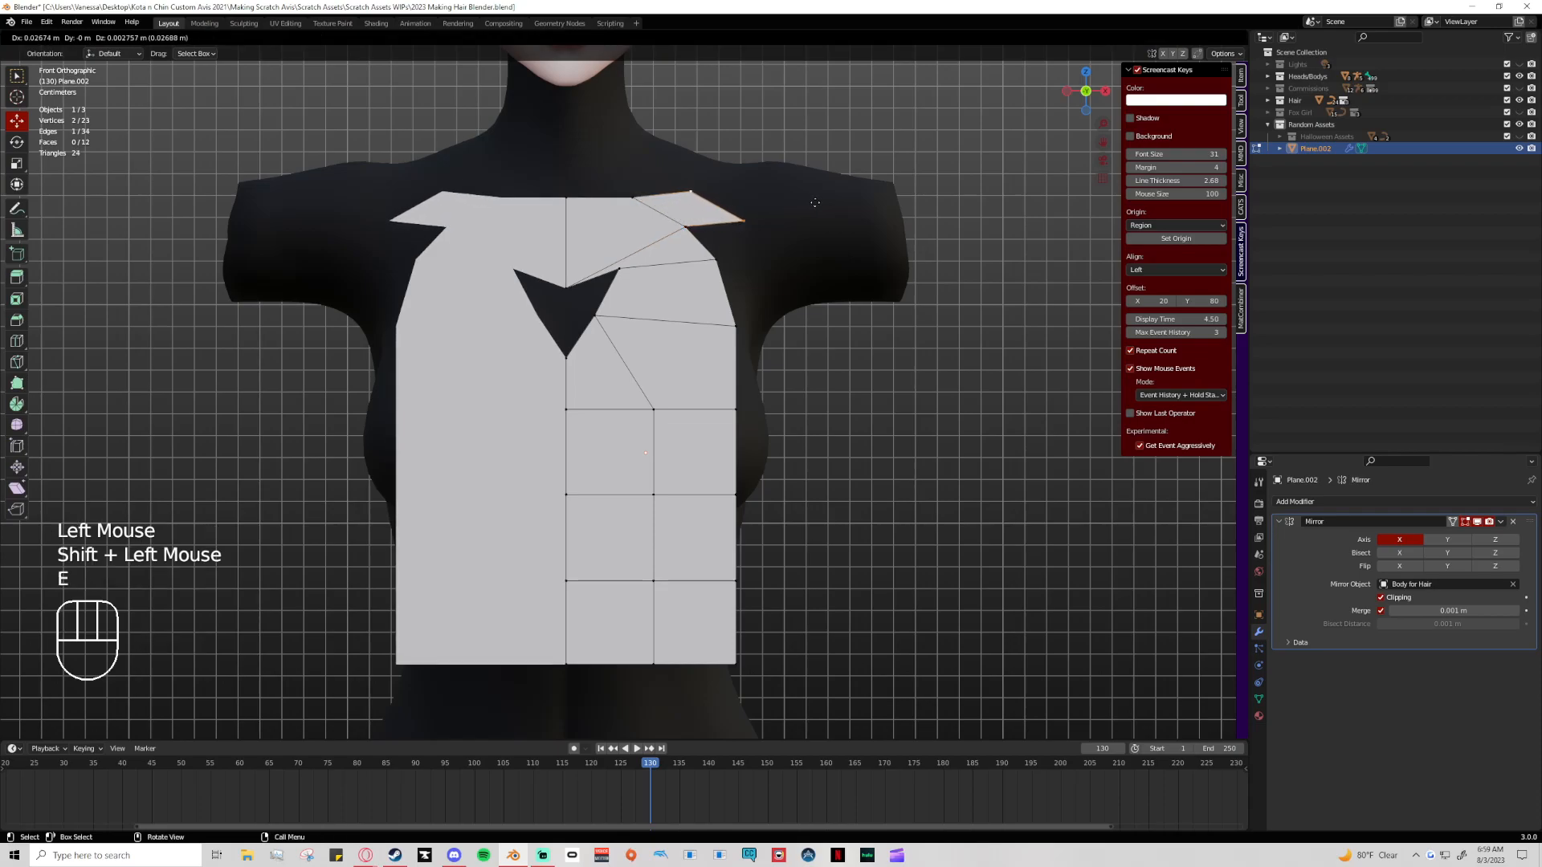
{"action": "left_click", "coordinate": [782, 202]}
Select the three top-edge vertices from the centre line to the shoulder extension
{"action": "left_click", "coordinate": [637, 199]}
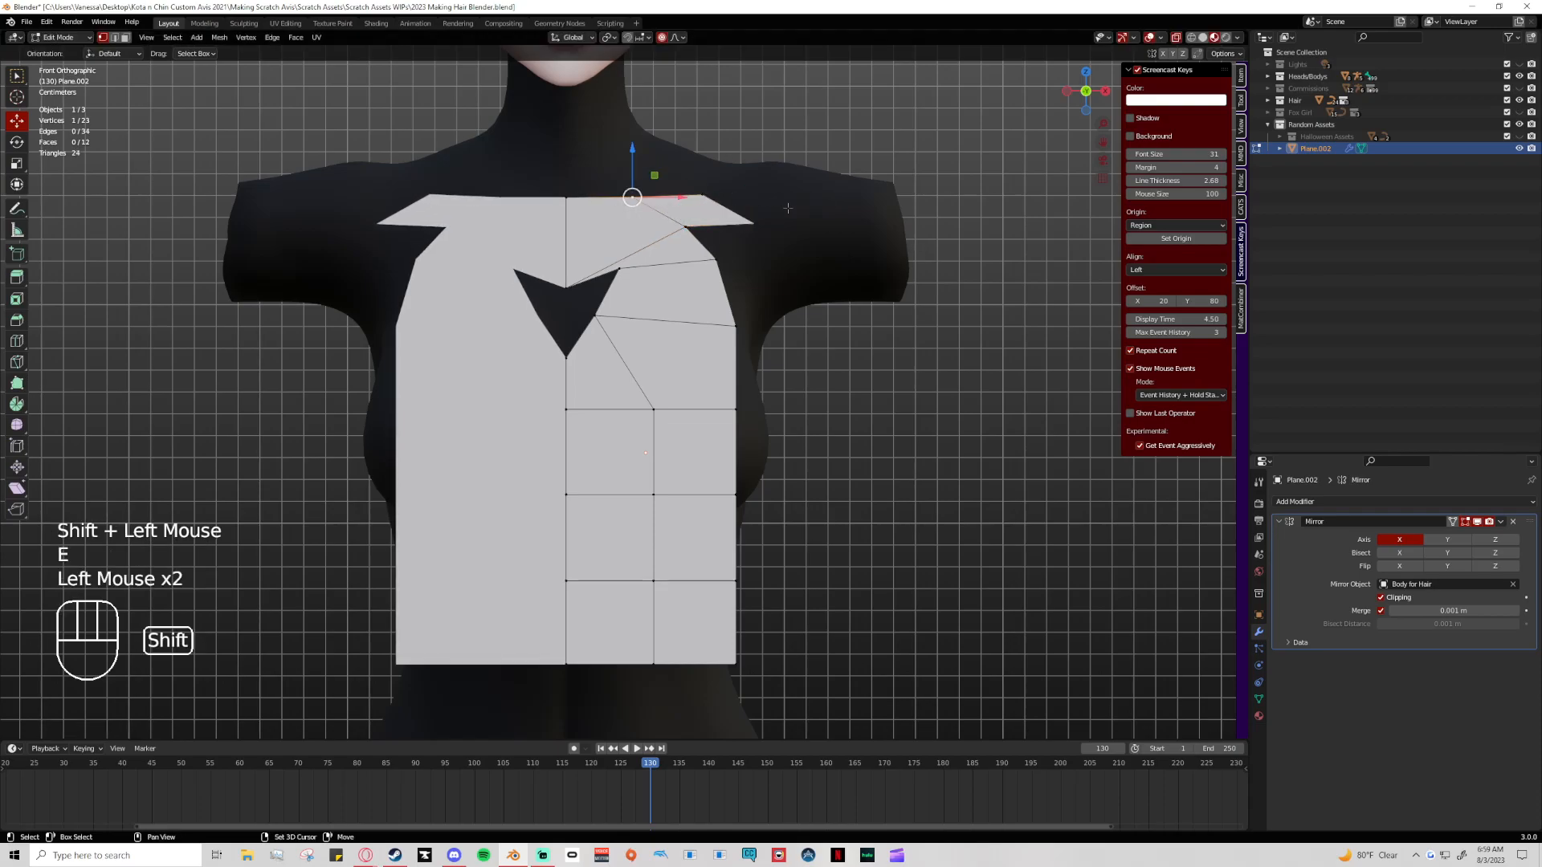
{"action": "left_click", "coordinate": [564, 199], "text": "shift"}
{"action": "left_click", "coordinate": [697, 197], "text": "shift"}
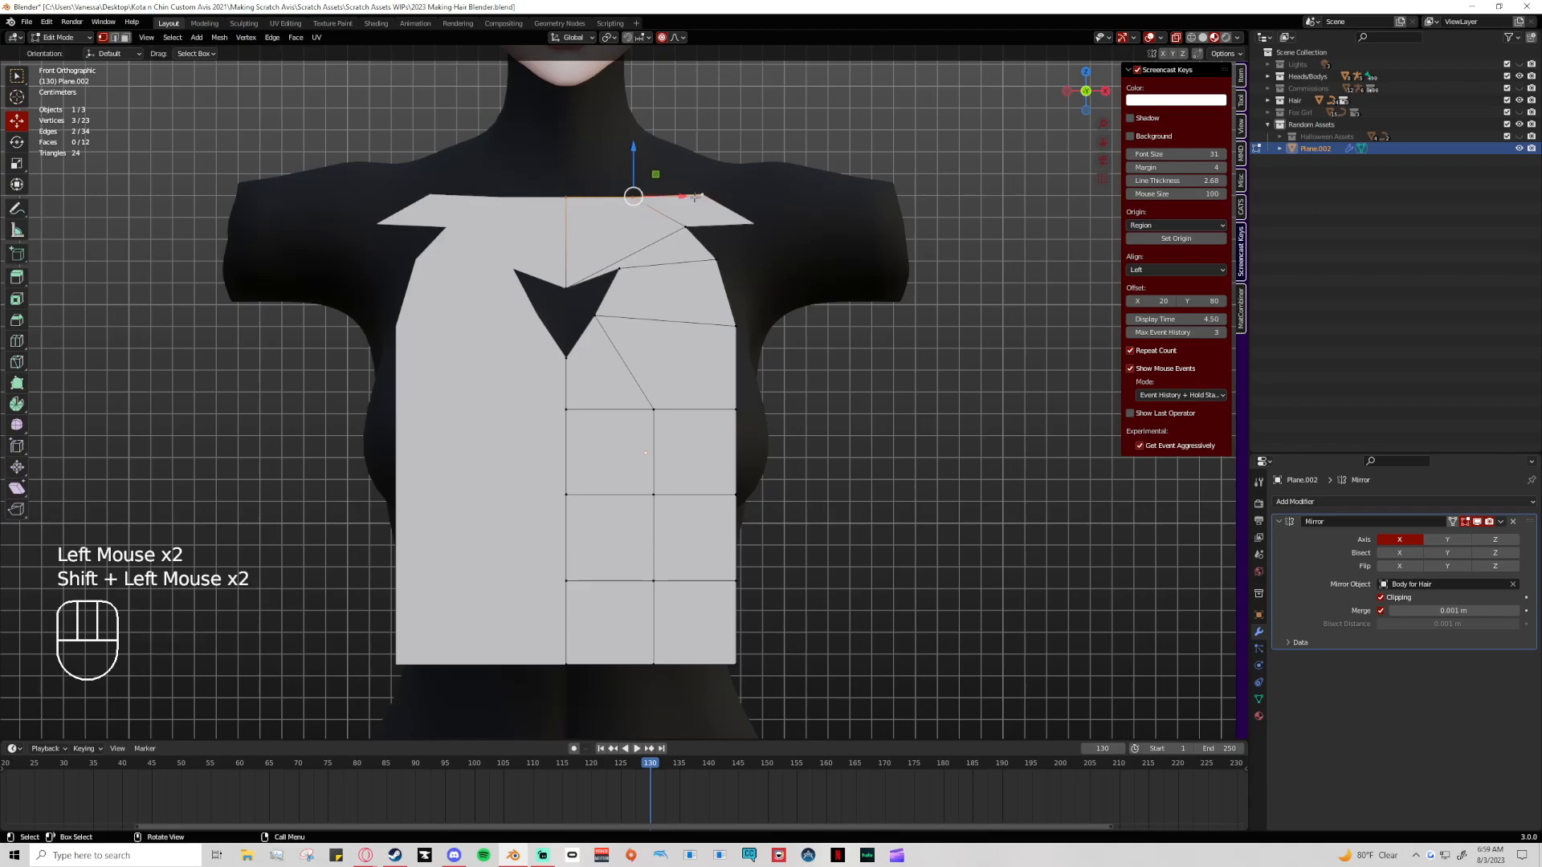
Try extruding the selected top edge up toward the neck in two tapered rows, and undo both extrusions
{"action": "key", "text": "e"}
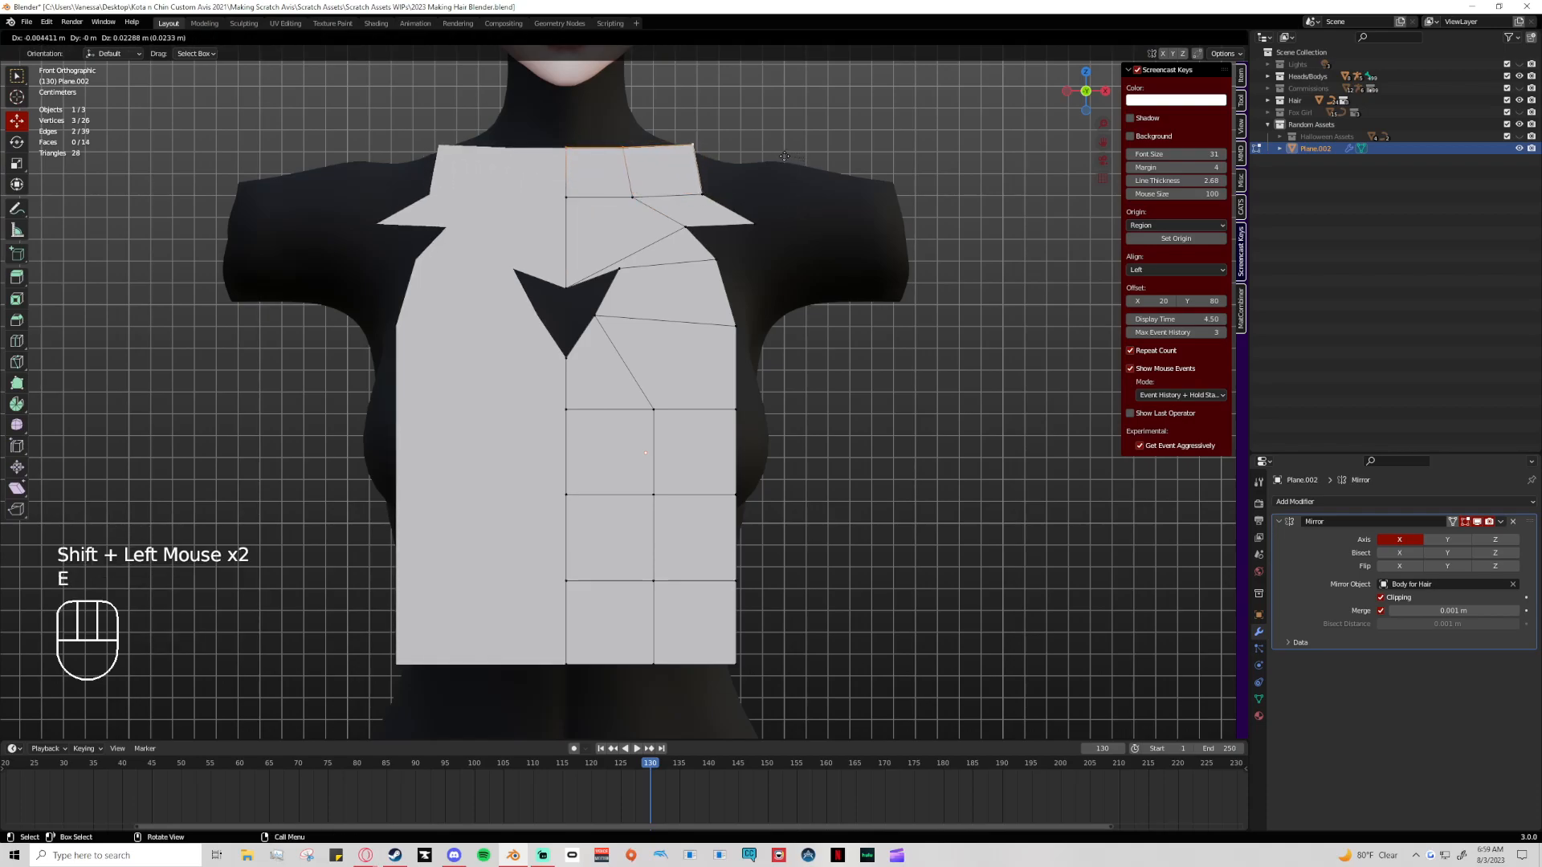
{"action": "left_click", "coordinate": [775, 155]}
{"action": "key", "text": "e"}
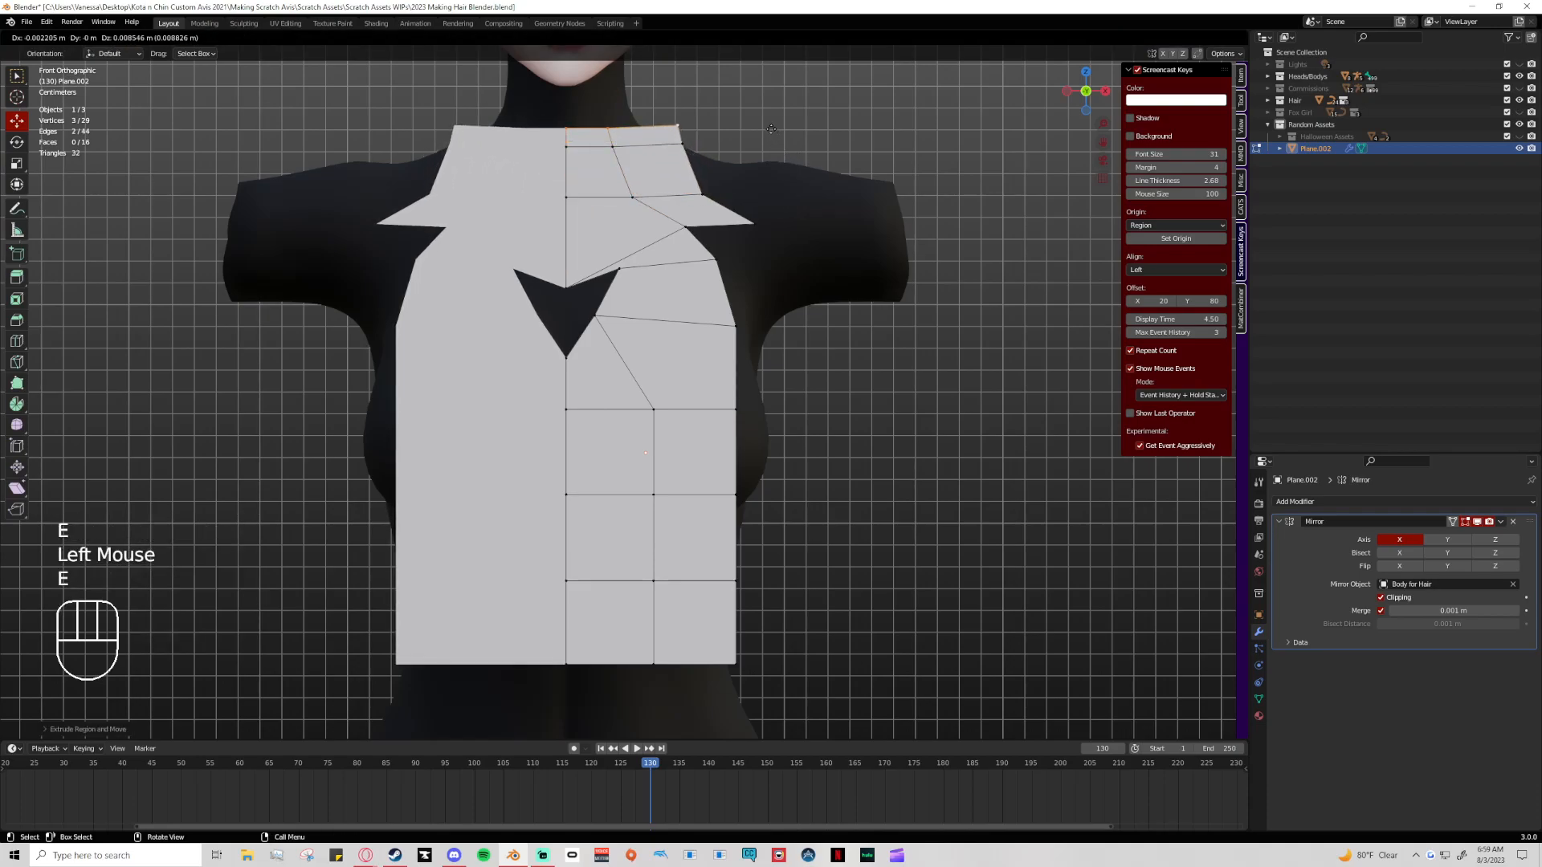
{"action": "left_click", "coordinate": [763, 142]}
{"action": "key", "text": "ctrl+z"}
{"action": "key", "text": "ctrl+z"}
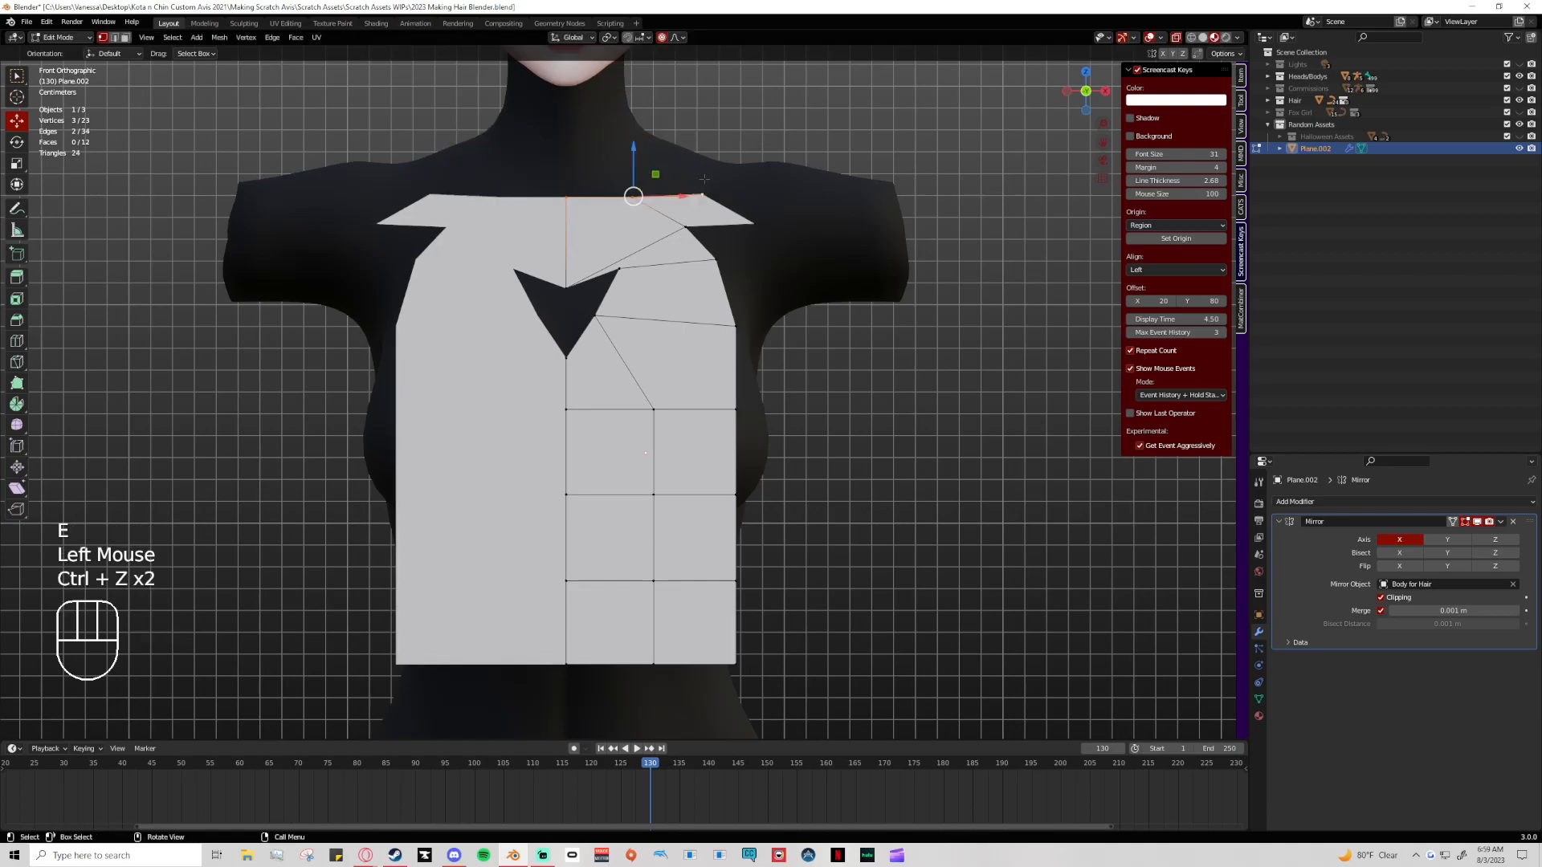
Extrude the selected top edge straight up by one row and lower its centre-line vertices into a V neckline
{"action": "key", "text": "e"}
{"action": "left_click", "coordinate": [614, 162]}
{"action": "left_click", "coordinate": [569, 163]}
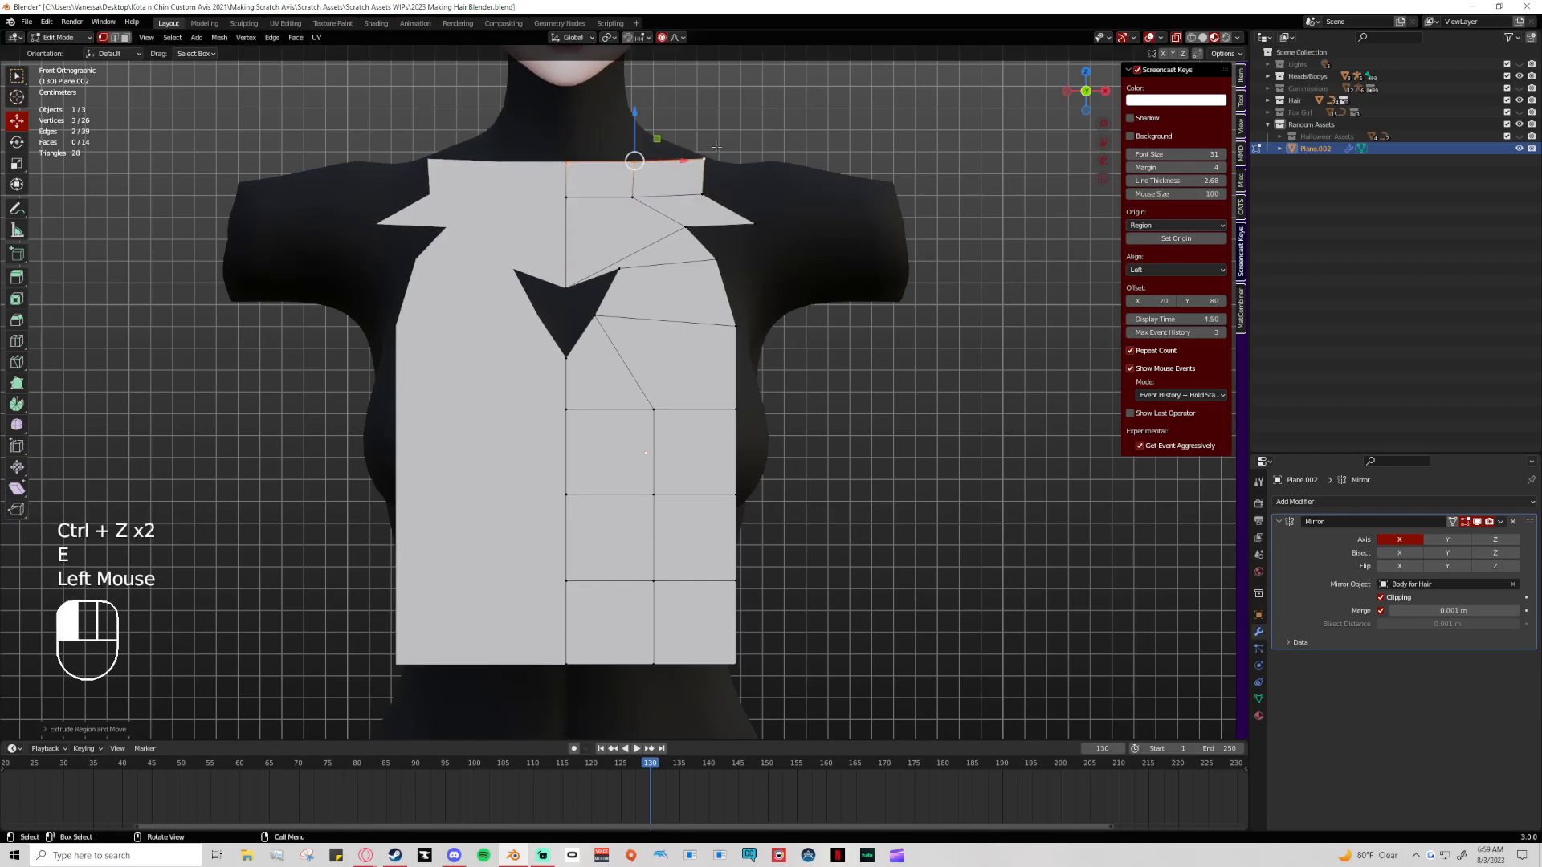
{"action": "left_click_drag", "start_coordinate": [570, 164], "coordinate": [566, 229]}
{"action": "left_click", "coordinate": [567, 199]}
{"action": "scroll", "coordinate": [565, 245], "scroll_direction": "up", "scroll_amount": 7}
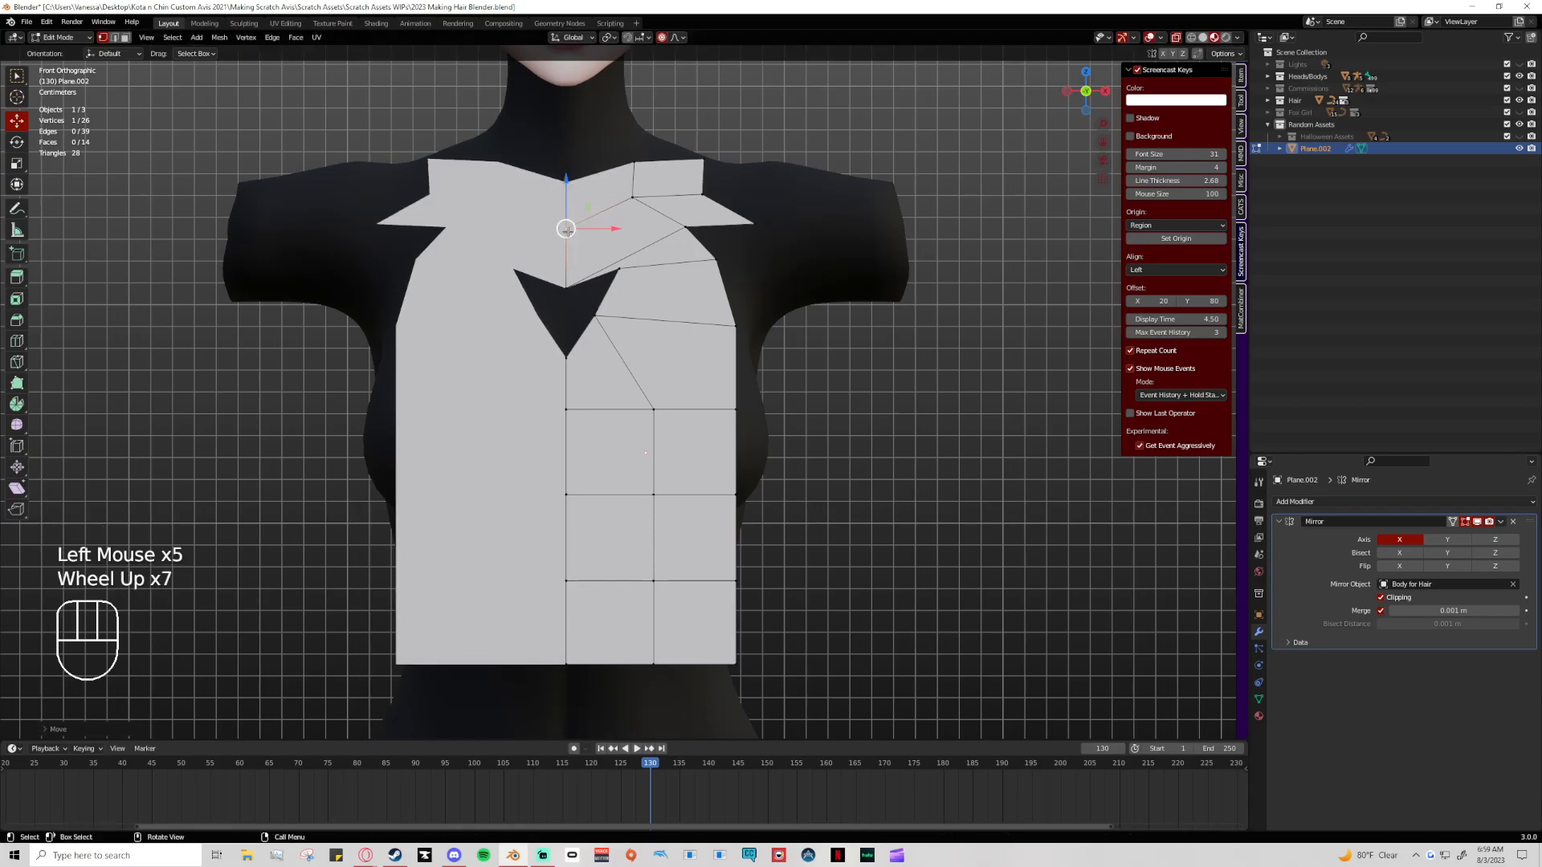
Lower the middle vertex of the neckline and adjust the two centre-line vertices along Z to deepen the V
{"action": "left_click", "coordinate": [702, 162]}
{"action": "left_click", "coordinate": [632, 160]}
{"action": "left_click_drag", "start_coordinate": [633, 161], "coordinate": [565, 202]}
{"action": "left_click", "coordinate": [567, 183]}
{"action": "left_click", "coordinate": [566, 228]}
{"action": "left_click", "coordinate": [566, 229]}
{"action": "left_click", "coordinate": [566, 200]}
{"action": "left_click", "coordinate": [566, 228], "text": "shift"}
{"action": "left_click_drag", "start_coordinate": [566, 213], "coordinate": [566, 227]}
Nudge the inner collar vertex, the shoulder corner and the keyhole's outer corner downward to even out the rows
{"action": "left_click", "coordinate": [631, 193]}
{"action": "left_click", "coordinate": [631, 193], "text": "shift"}
{"action": "left_click_drag", "start_coordinate": [631, 194], "coordinate": [620, 274]}
{"action": "left_click", "coordinate": [685, 228]}
{"action": "left_click", "coordinate": [620, 269]}
{"action": "left_click", "coordinate": [859, 211]}
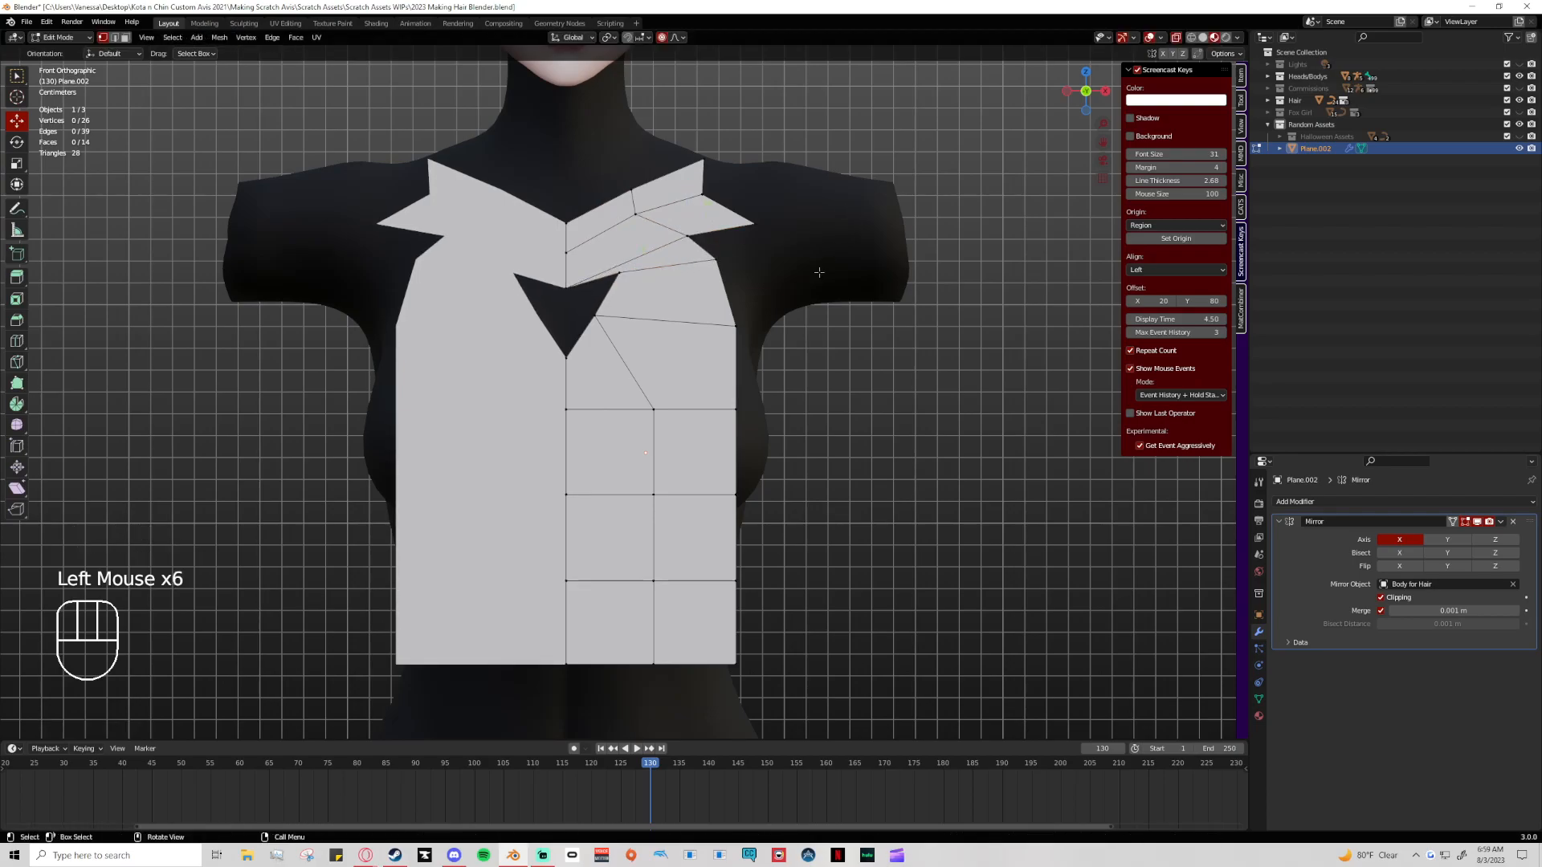
Shift the outer shoulder vertex outward and extrude the top shoulder edge up toward the neck by one row
{"action": "left_click_drag", "start_coordinate": [702, 195], "coordinate": [728, 189]}
{"action": "left_click", "coordinate": [633, 190]}
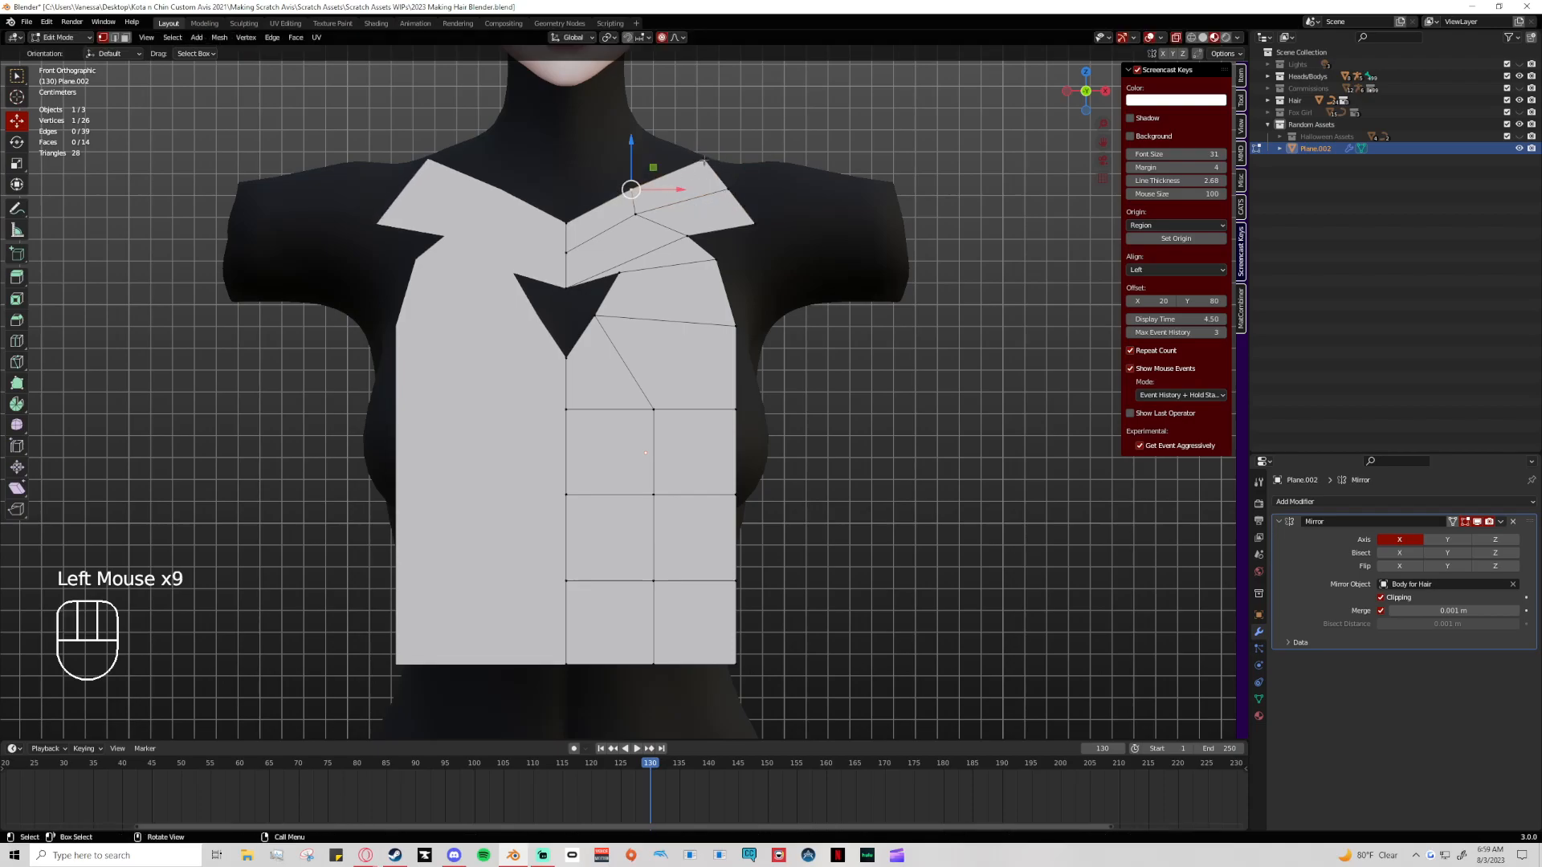
{"action": "key", "text": "Tab"}
{"action": "left_click", "coordinate": [660, 185]}
{"action": "left_click", "coordinate": [660, 186]}
{"action": "key", "text": "Tab"}
{"action": "left_click", "coordinate": [727, 170], "text": "shift"}
{"action": "key", "text": "e"}
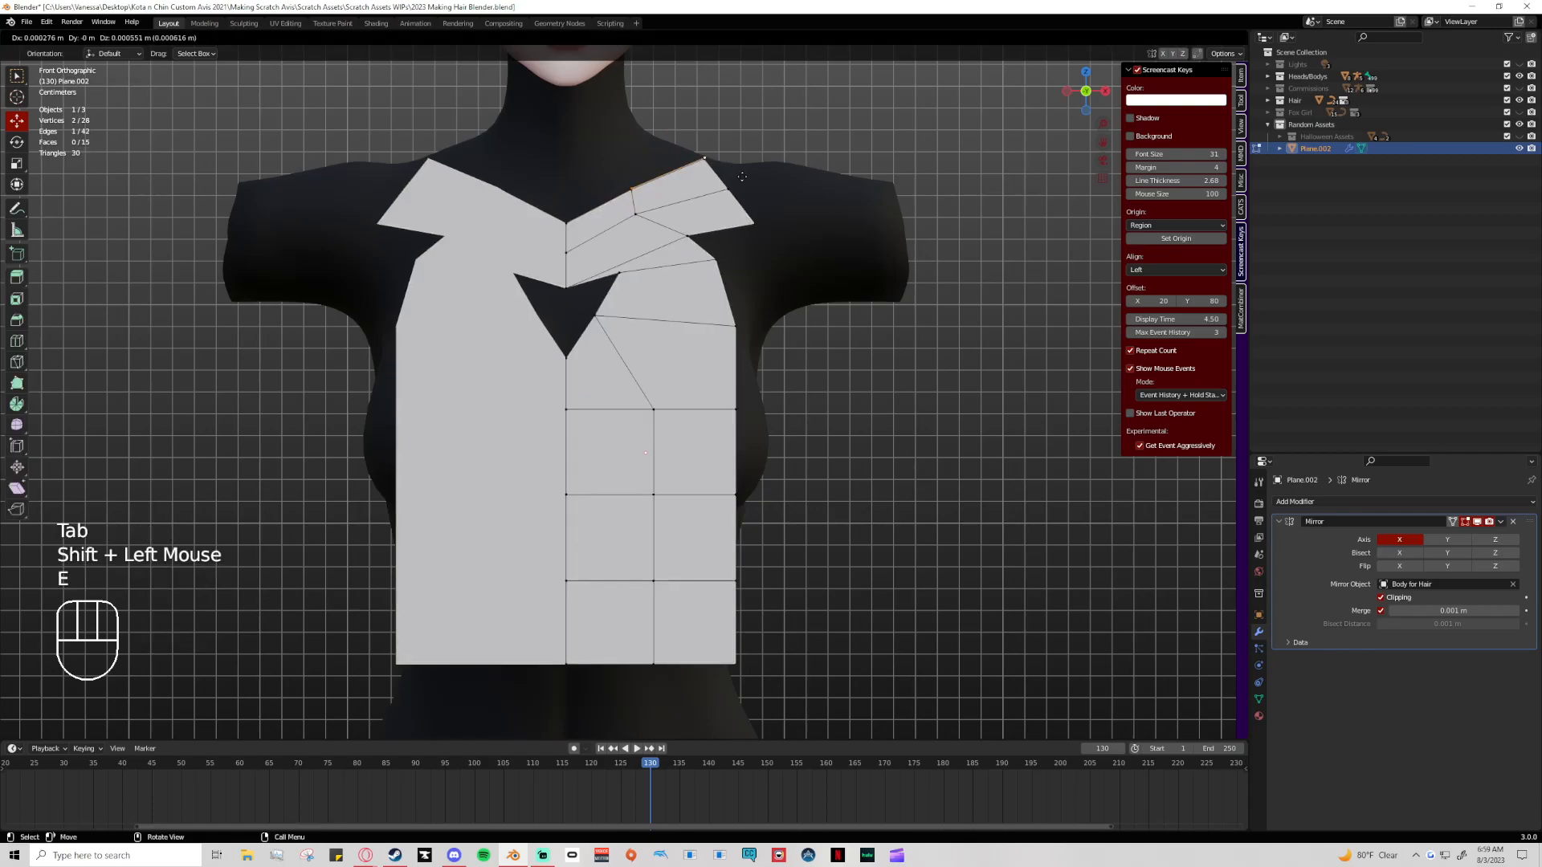
{"action": "left_click", "coordinate": [717, 144]}
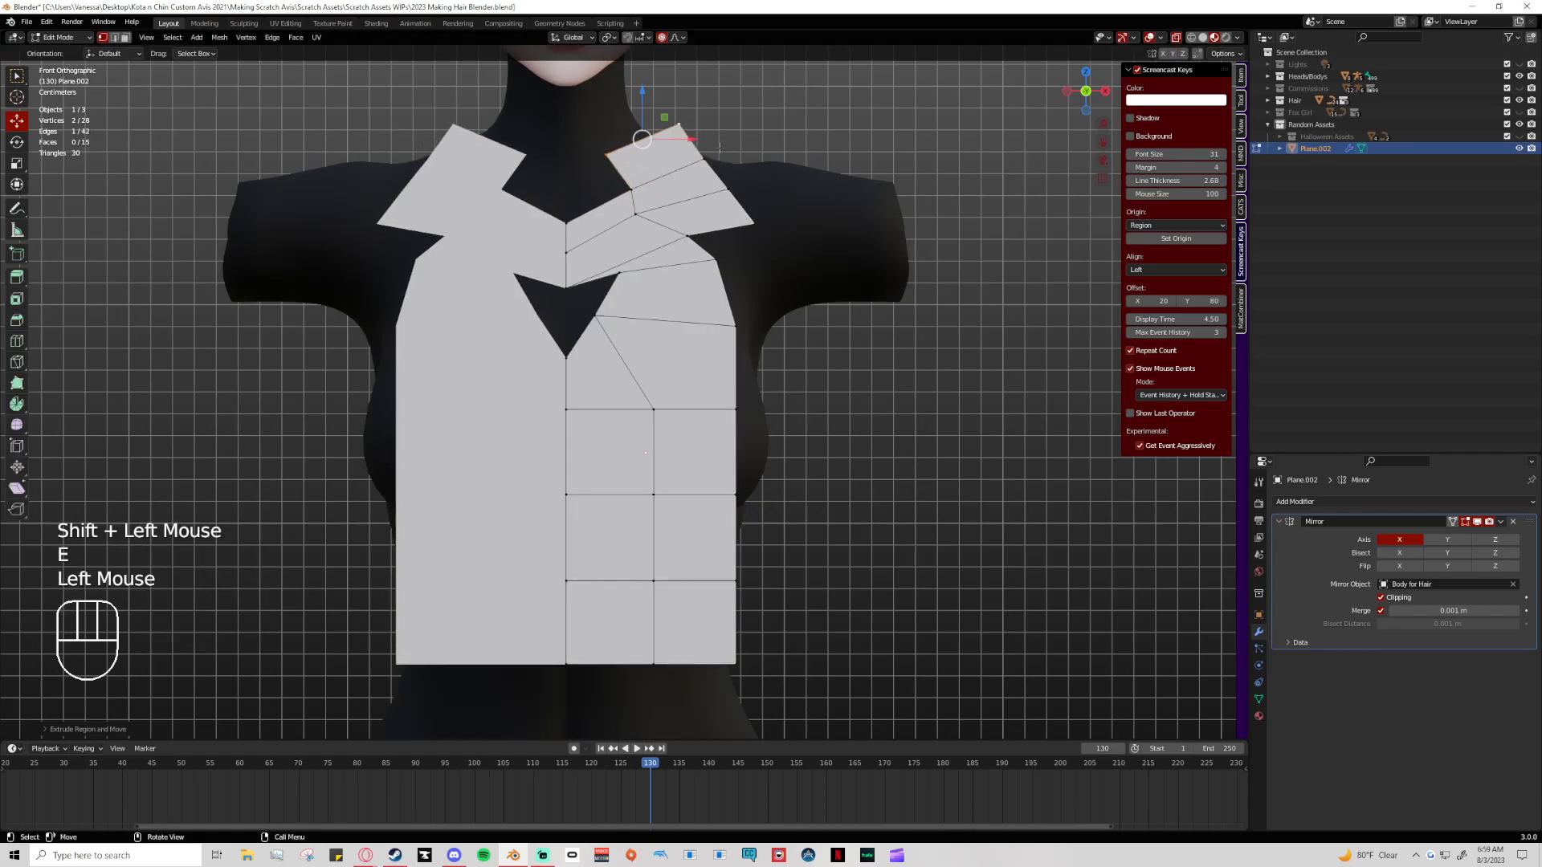
Move the extruded strap edge outward and adjust its inner and outer corner vertices to level the strap end
{"action": "mouse_move", "coordinate": [643, 138]}
{"action": "left_mouse_down"}
{"action": "mouse_move", "coordinate": [690, 134]}
{"action": "mouse_move", "coordinate": [732, 166]}
{"action": "mouse_move", "coordinate": [659, 127]}
{"action": "left_mouse_up"}
{"action": "left_click", "coordinate": [710, 154]}
{"action": "left_click", "coordinate": [659, 146]}
{"action": "left_click", "coordinate": [663, 143]}
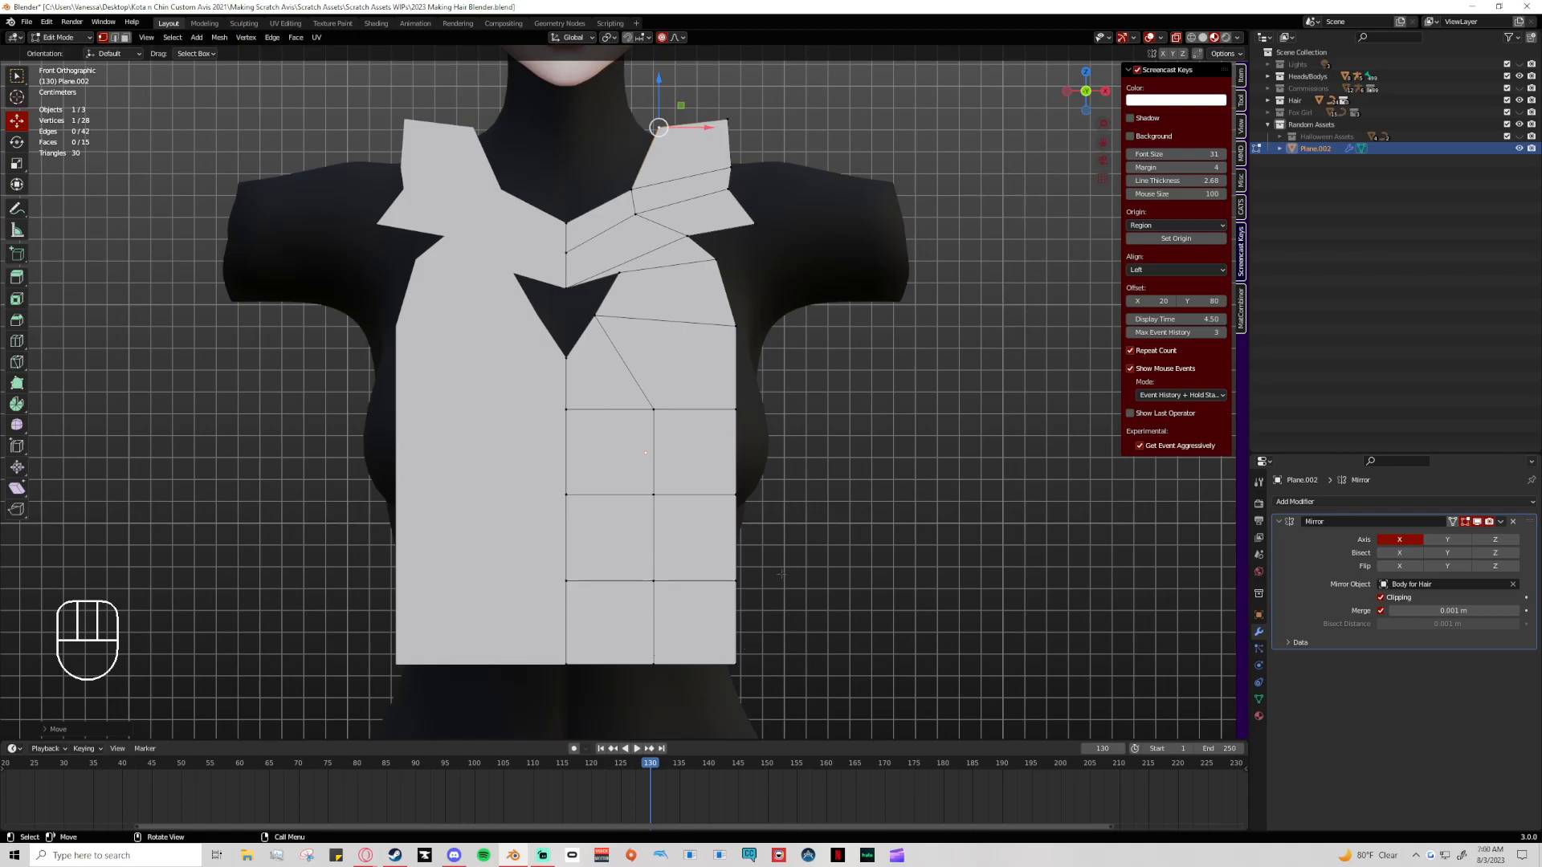
Select the upper strap rows in the side view and rotate them toward the chest with a reduced proportional editing radius
{"action": "scroll", "coordinate": [972, 285], "scroll_direction": "down", "scroll_amount": 3}
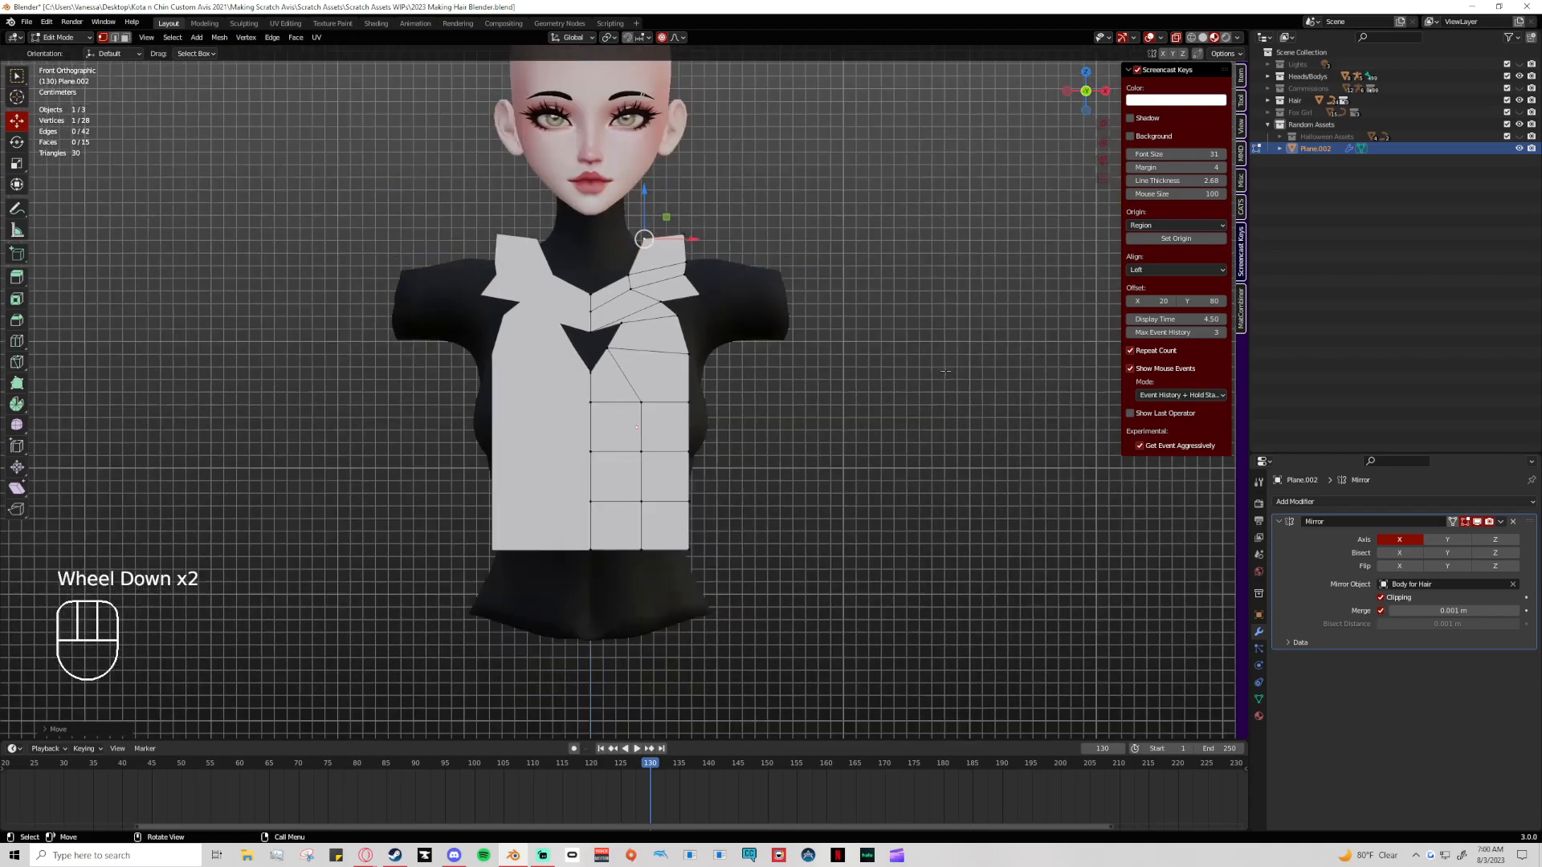
{"action": "middle_click_drag", "start_coordinate": [972, 284], "coordinate": [774, 337]}
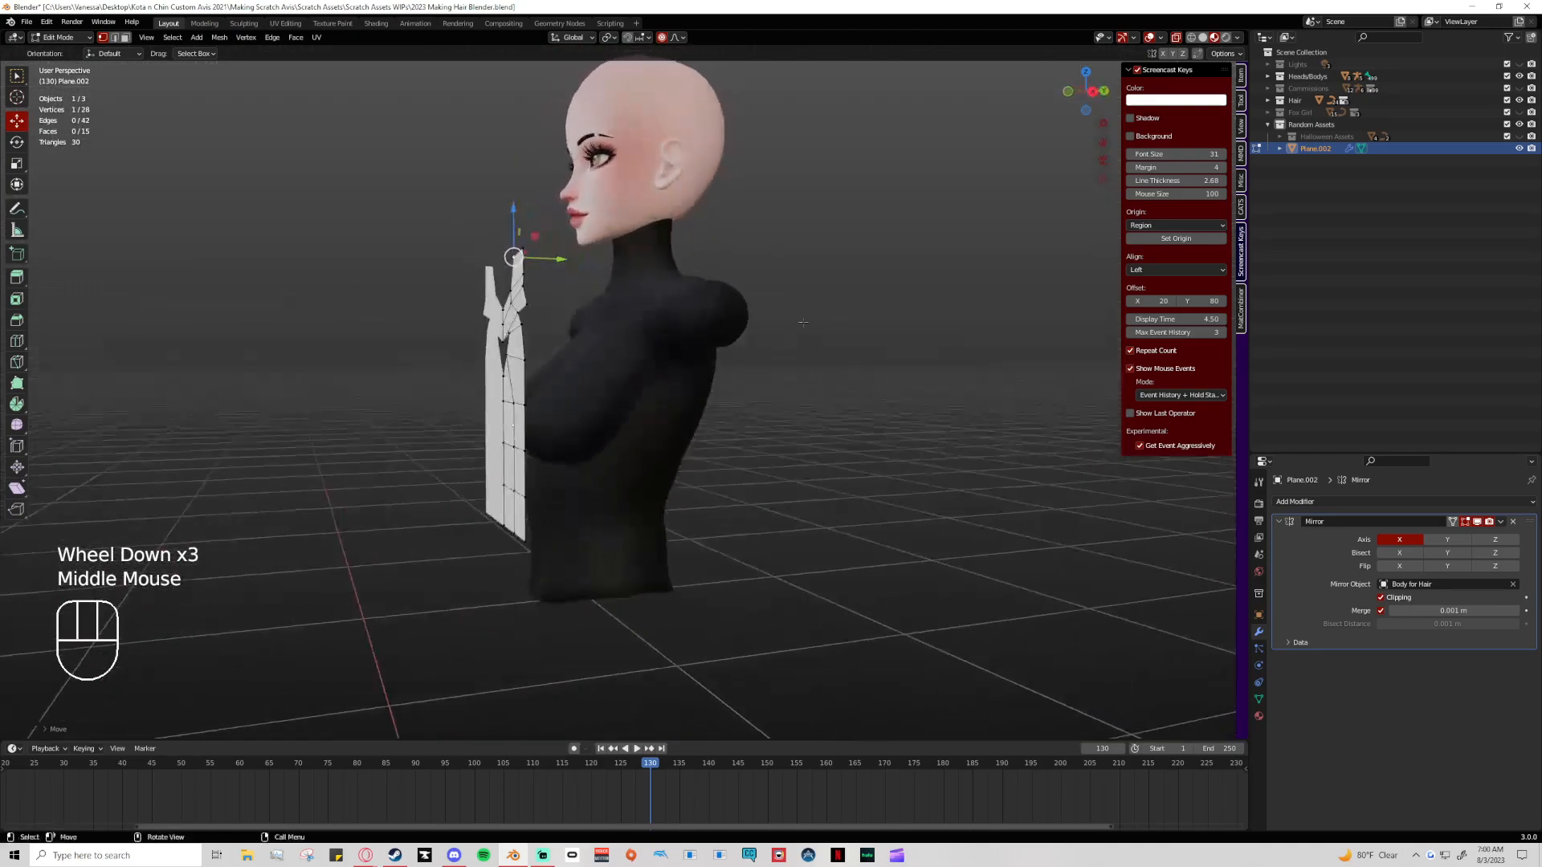
{"action": "left_click", "coordinate": [1068, 92]}
{"action": "middle_click_drag", "start_coordinate": [875, 332], "coordinate": [719, 355]}
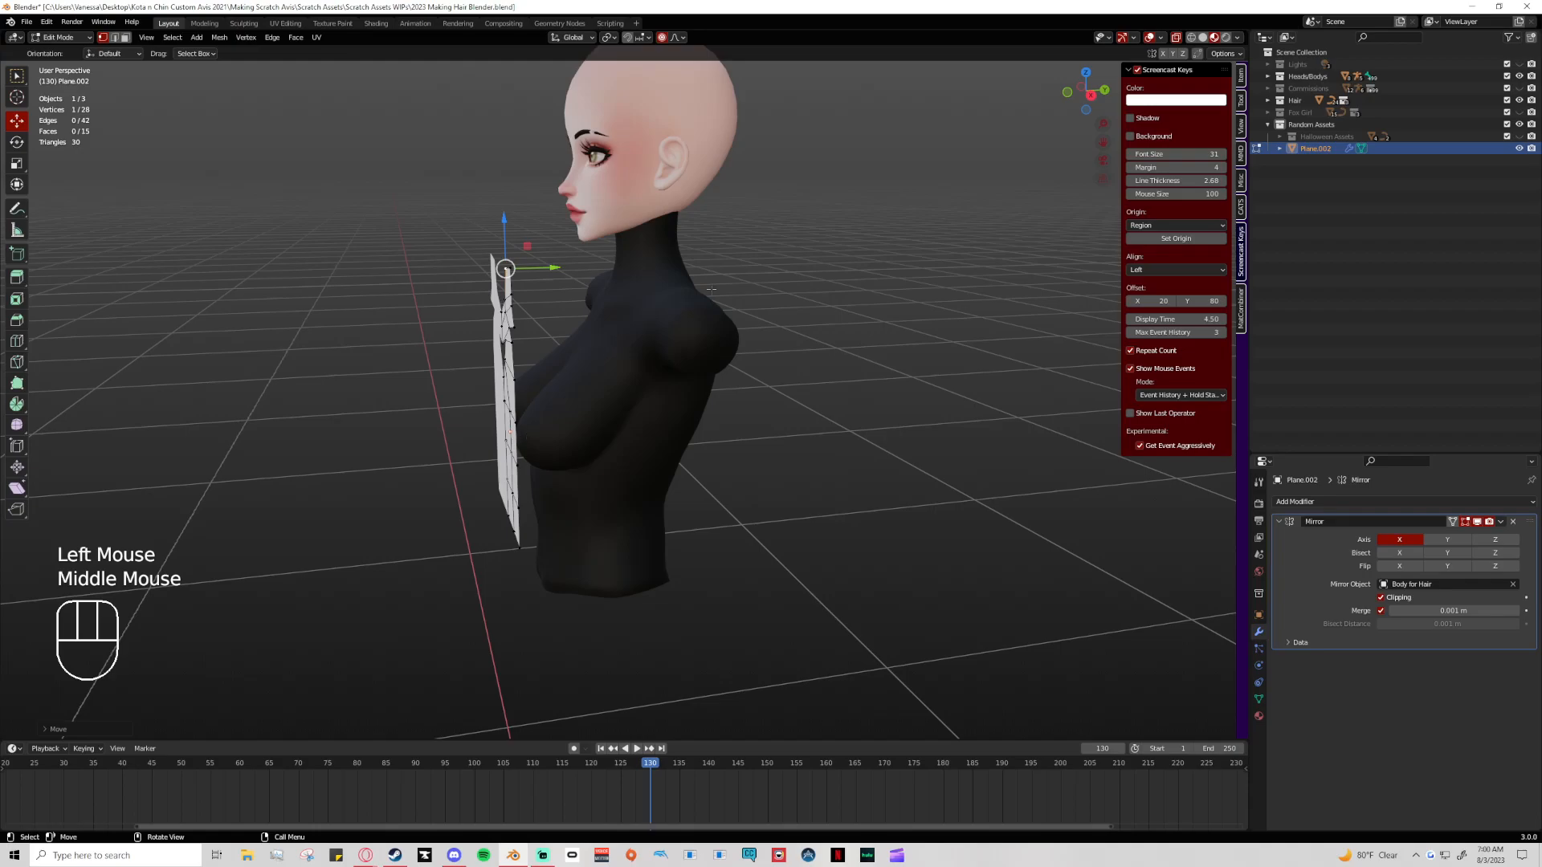
{"action": "left_click", "coordinate": [1107, 92]}
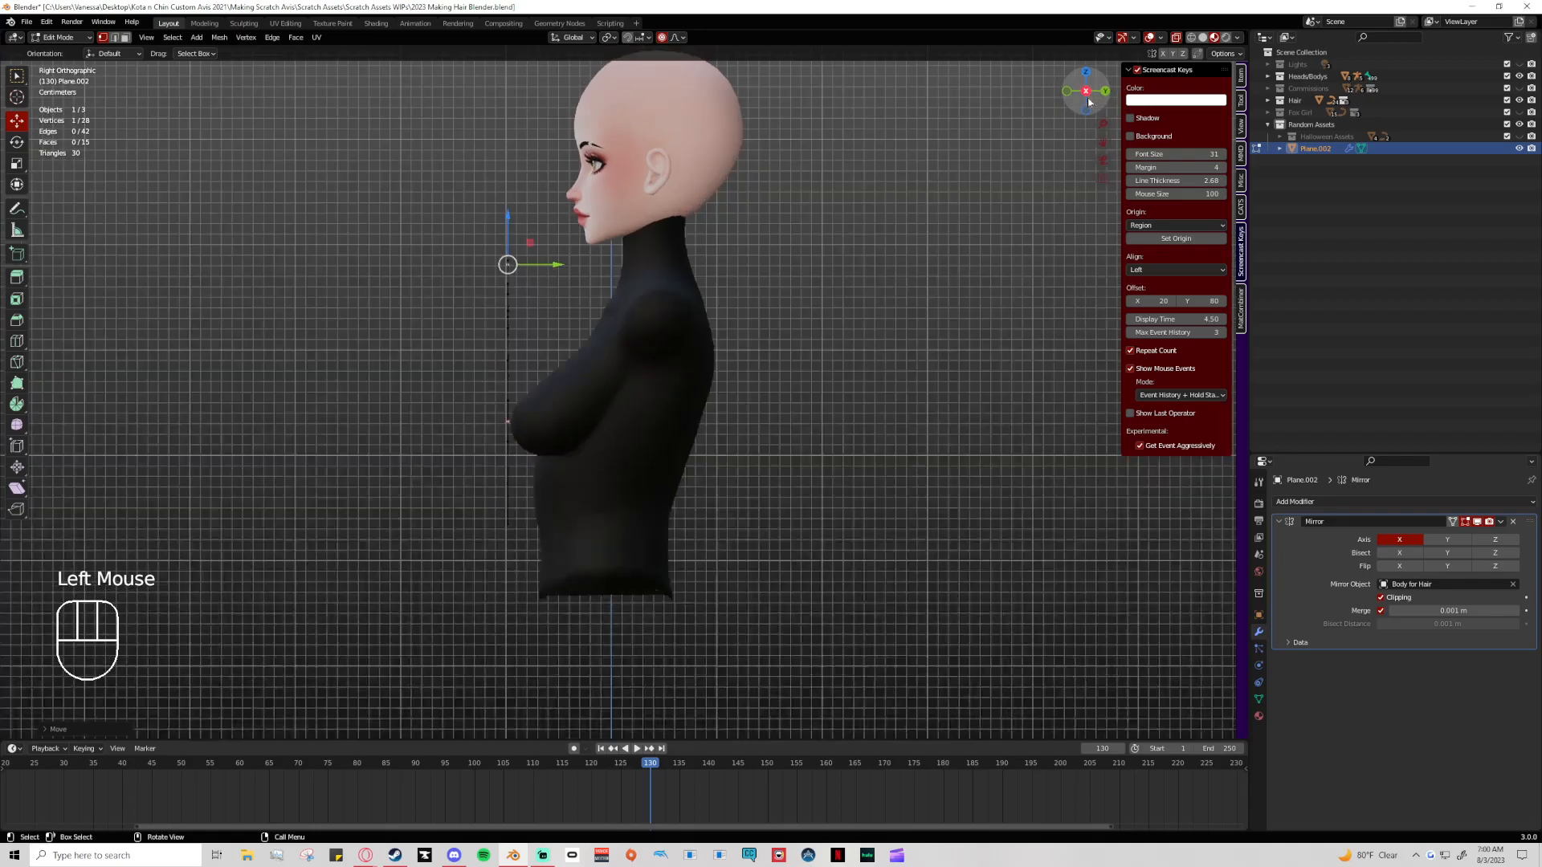
{"action": "middle_click_drag", "start_coordinate": [1108, 97], "coordinate": [1026, 168]}
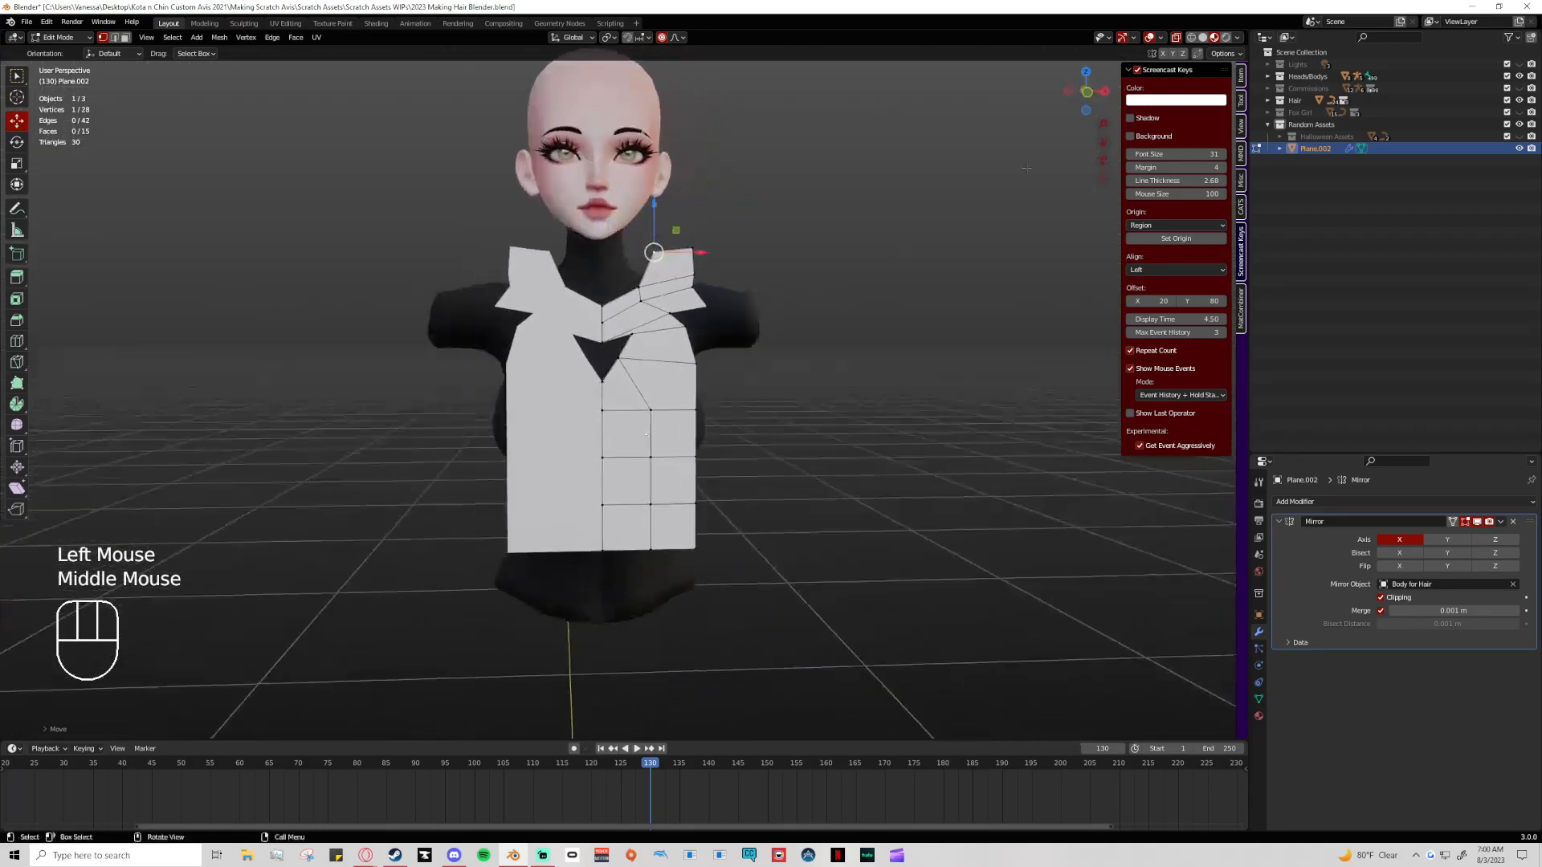
{"action": "left_click", "coordinate": [1104, 91]}
{"action": "left_click_drag", "start_coordinate": [443, 211], "coordinate": [527, 253]}
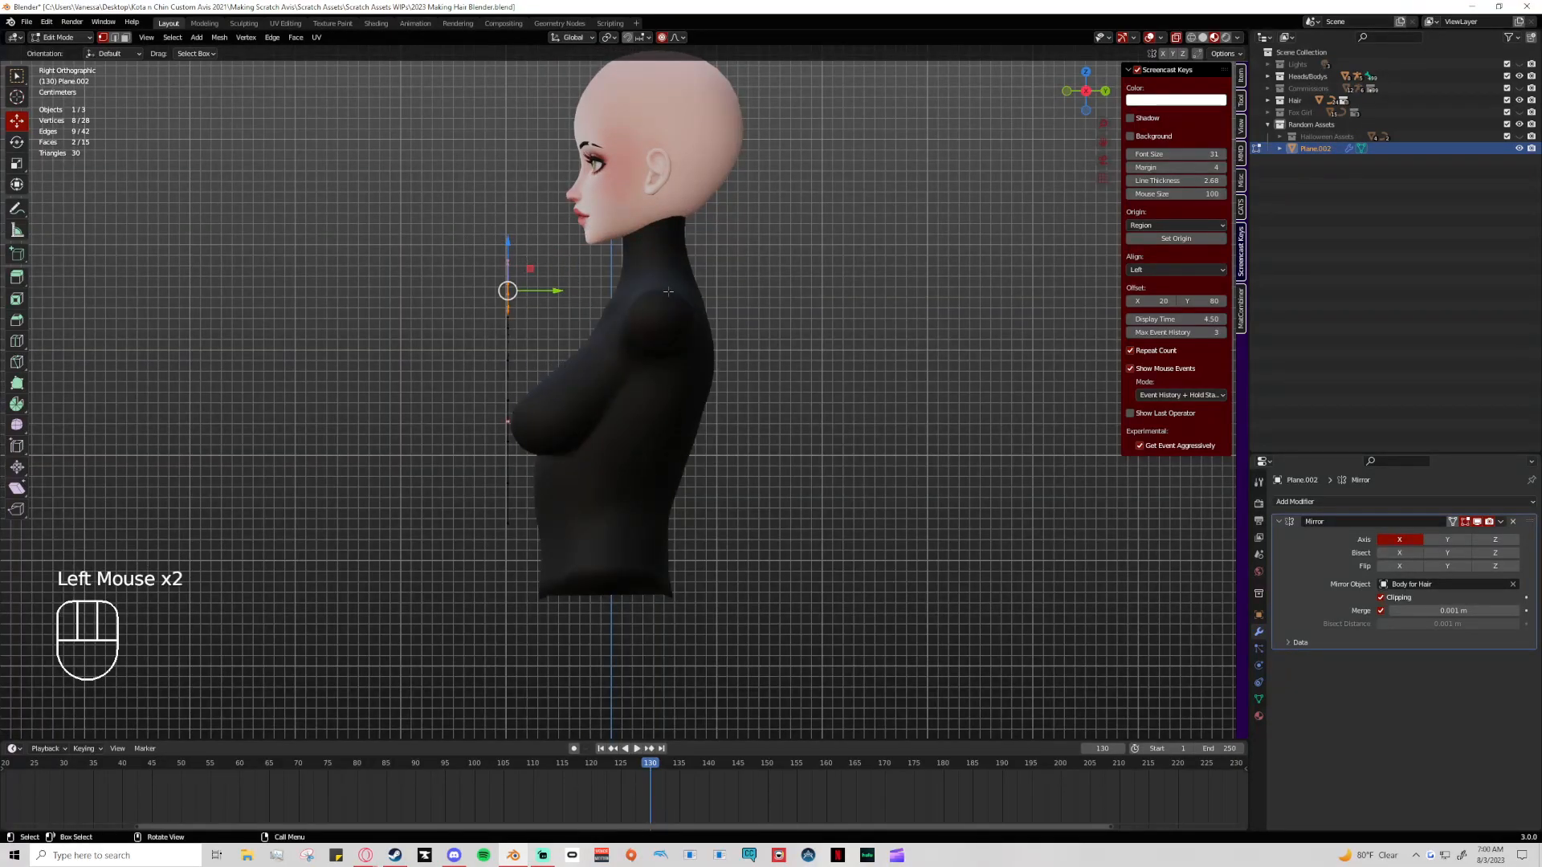
{"action": "key", "text": "r"}
{"action": "scroll", "coordinate": [667, 291], "scroll_direction": "down", "scroll_amount": 12}
{"action": "scroll", "coordinate": [669, 312], "scroll_direction": "down", "scroll_amount": 4}
{"action": "left_click", "coordinate": [668, 318]}
Move the upper rows back to the upper chest and rotate them to follow the body's slope
{"action": "left_click_drag", "start_coordinate": [507, 291], "coordinate": [653, 302]}
{"action": "key", "text": "r"}
{"action": "left_click", "coordinate": [632, 311]}
{"action": "key", "text": "r"}
{"action": "left_click", "coordinate": [774, 281]}
Fine-tune the position of the strap rows so they sit close against the upper chest
{"action": "middle_click_drag", "start_coordinate": [691, 304], "coordinate": [861, 346]}
{"action": "left_click_drag", "start_coordinate": [643, 328], "coordinate": [647, 320]}
{"action": "middle_click_drag", "start_coordinate": [706, 329], "coordinate": [556, 325]}
{"action": "left_click_drag", "start_coordinate": [579, 319], "coordinate": [584, 320]}
{"action": "middle_click_drag", "start_coordinate": [697, 362], "coordinate": [714, 343]}
Select the middle rows above the bust and move them down and slightly forward along the chest
{"action": "left_click_drag", "start_coordinate": [485, 323], "coordinate": [584, 376]}
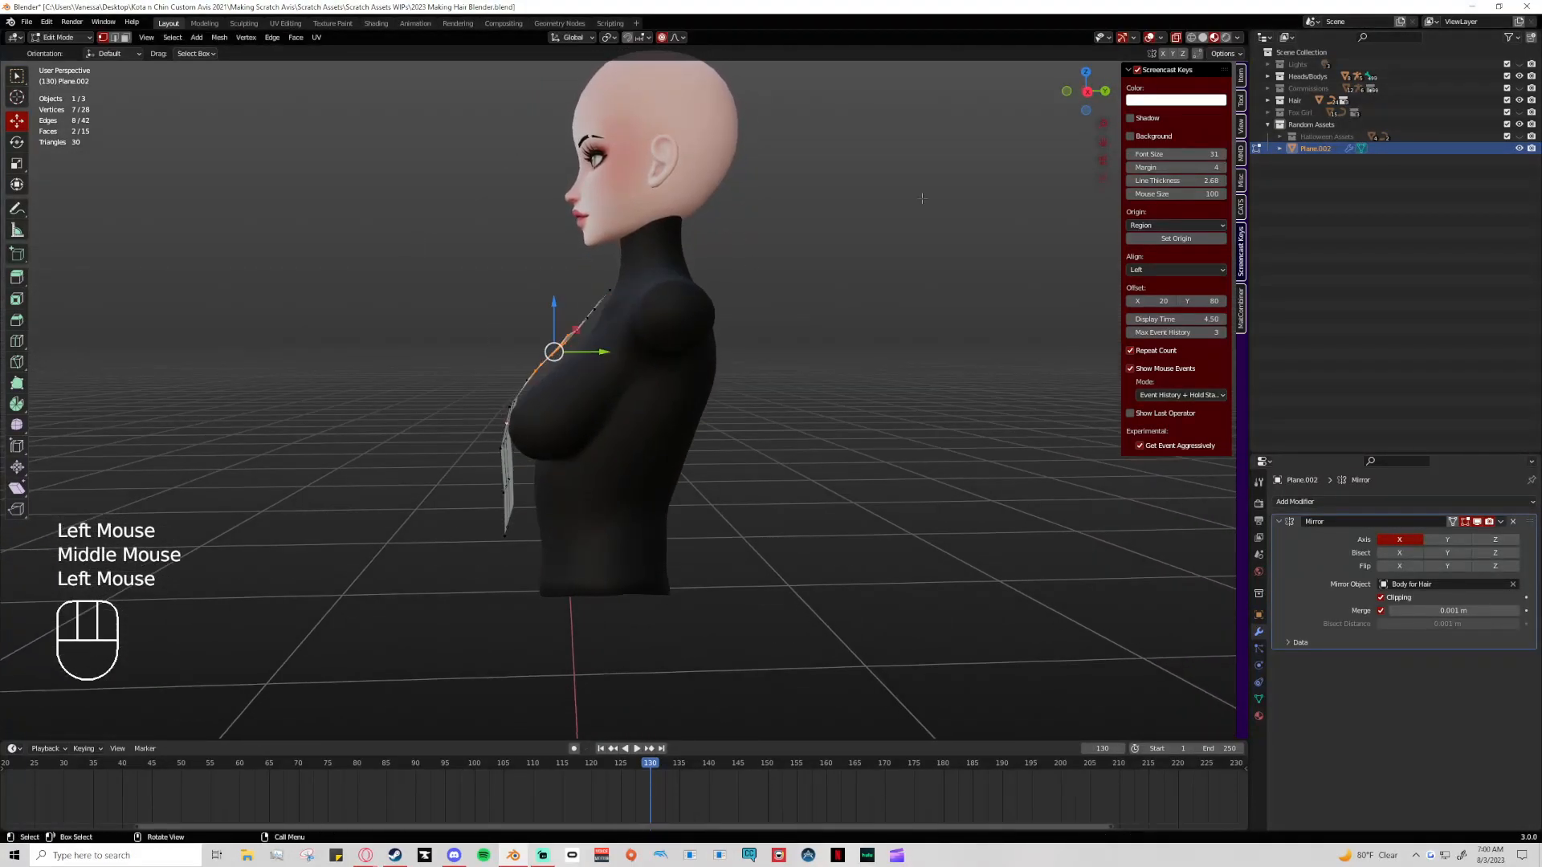
{"action": "left_click", "coordinate": [1087, 91]}
{"action": "scroll", "coordinate": [522, 329], "scroll_direction": "up", "scroll_amount": 2}
{"action": "left_click_drag", "start_coordinate": [508, 321], "coordinate": [501, 340]}
{"action": "scroll", "coordinate": [504, 334], "scroll_direction": "up", "scroll_amount": 6}
{"action": "scroll", "coordinate": [500, 341], "scroll_direction": "down", "scroll_amount": 3}
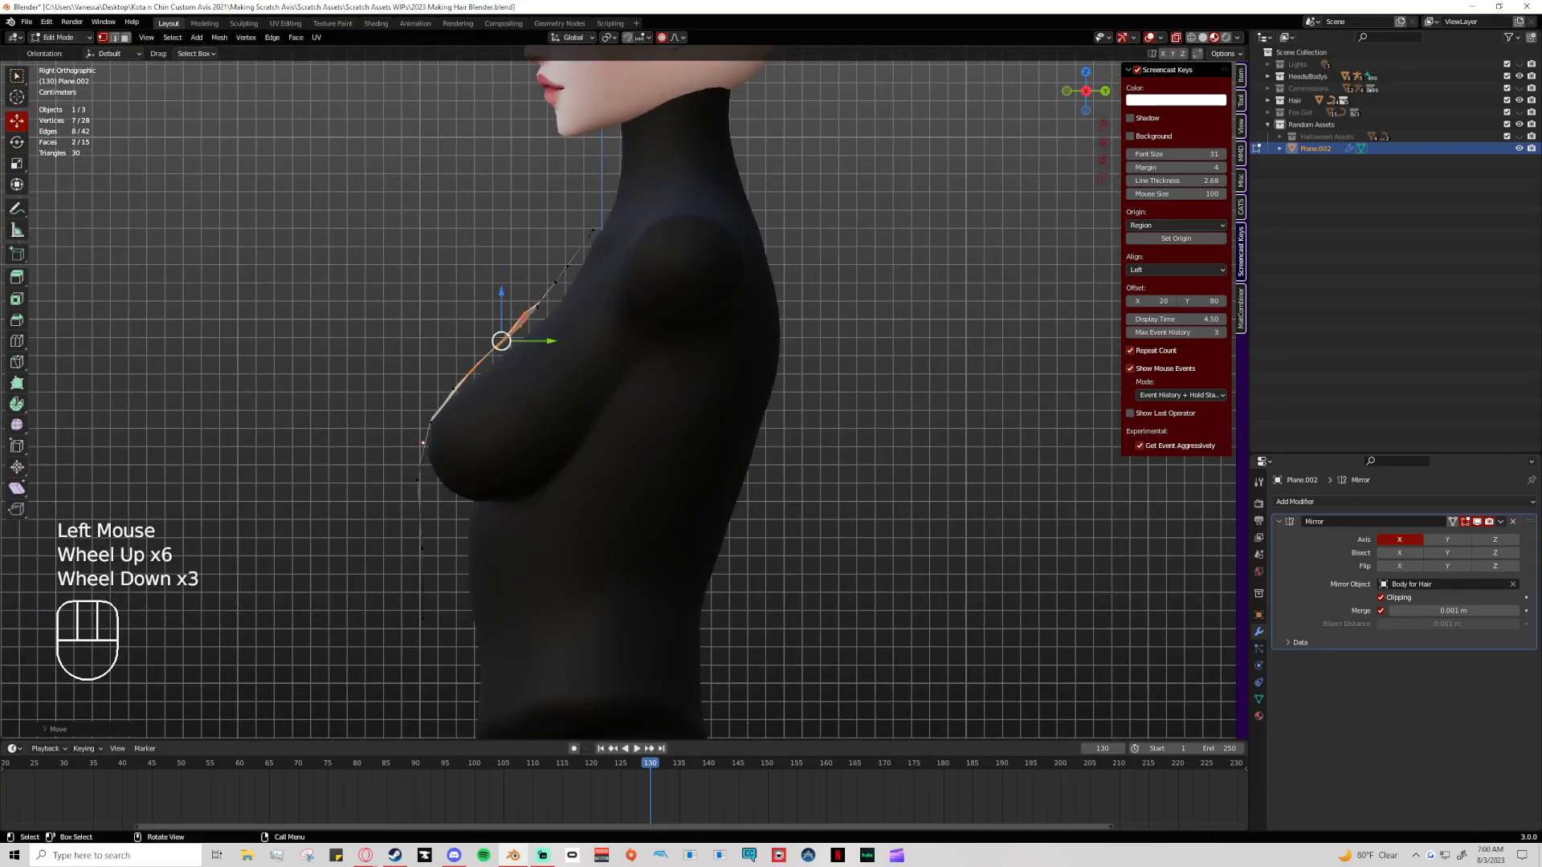
Rotate the strap's top edge in the side view to align it with the slope below the neck
{"action": "left_click", "coordinate": [592, 232]}
{"action": "key", "text": "r"}
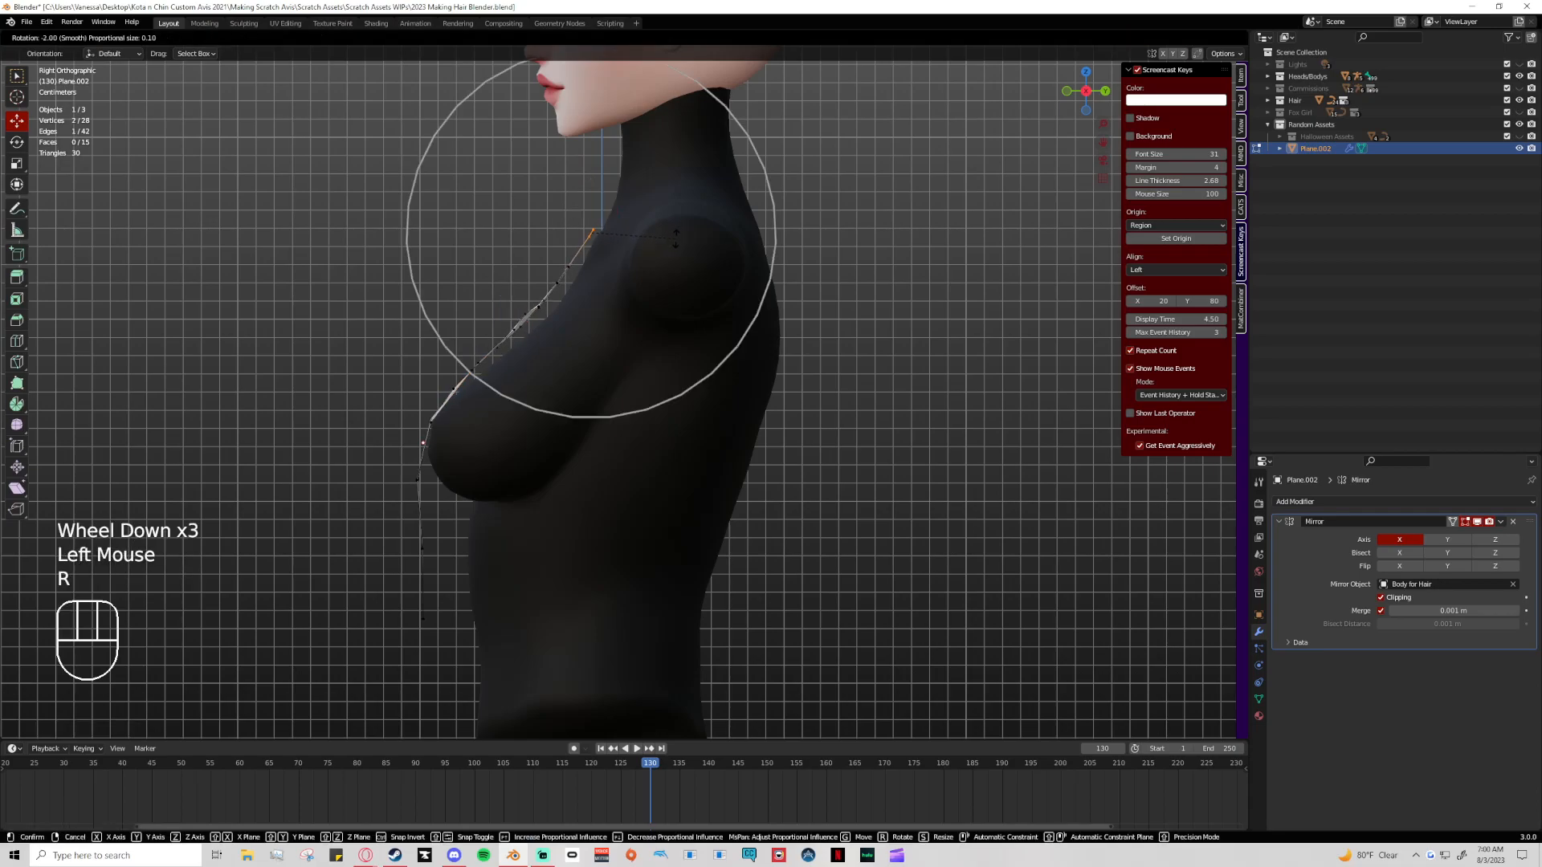
{"action": "left_click", "coordinate": [674, 234]}
{"action": "left_click", "coordinate": [673, 191]}
{"action": "middle_click_drag", "start_coordinate": [658, 194], "coordinate": [724, 203]}
{"action": "left_click_drag", "start_coordinate": [562, 206], "coordinate": [683, 245]}
Move the inner neckline vertex up and toward the centre in the front view to straighten the V neckline
{"action": "middle_click_drag", "start_coordinate": [807, 209], "coordinate": [897, 223]}
{"action": "left_click", "coordinate": [627, 288]}
{"action": "left_click", "coordinate": [1067, 91]}
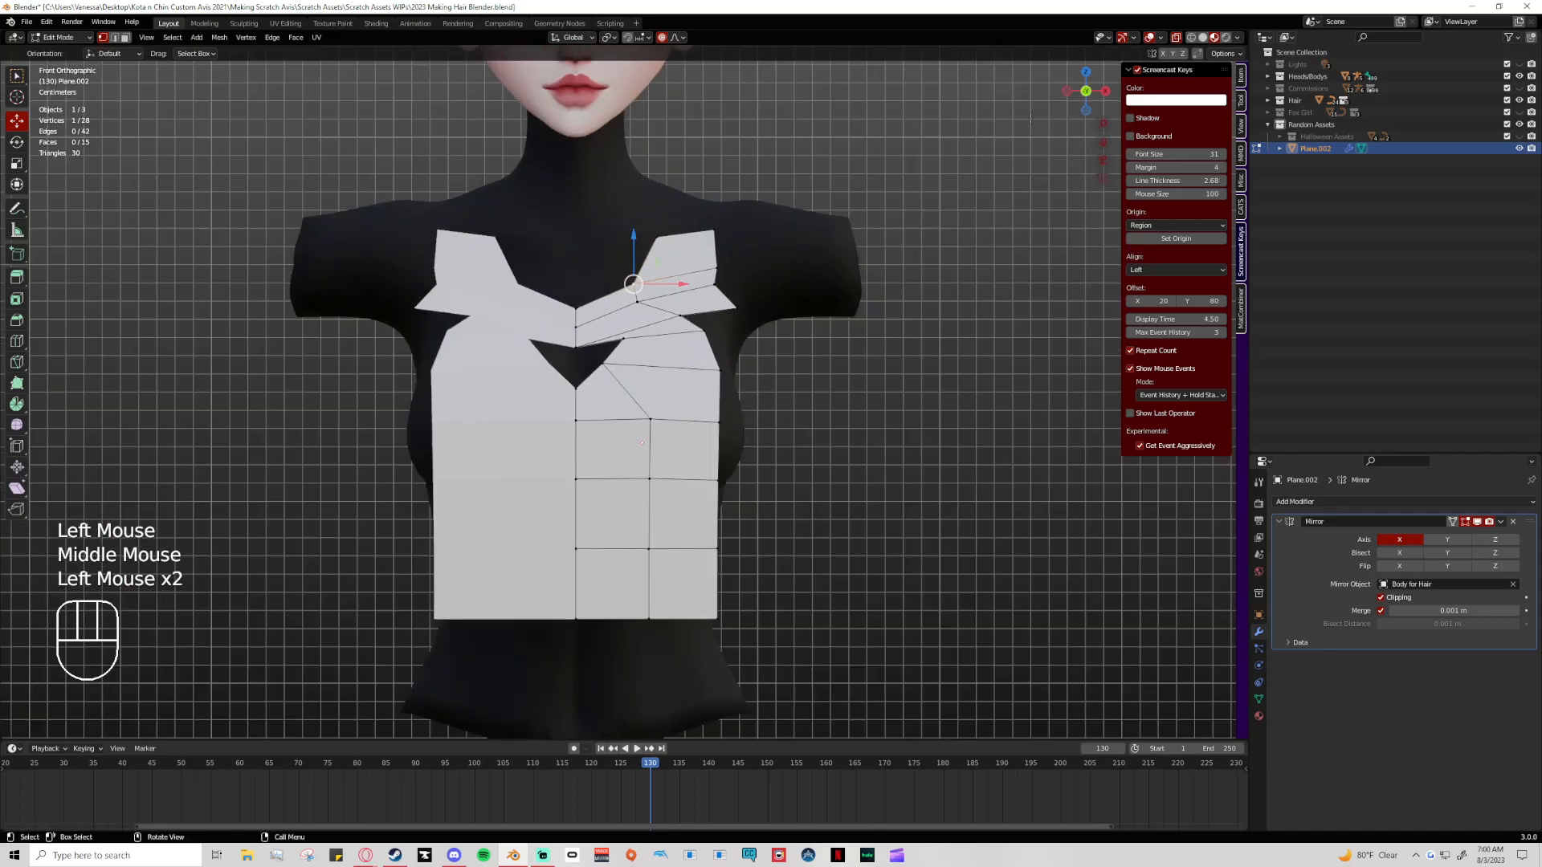
{"action": "left_click_drag", "start_coordinate": [633, 284], "coordinate": [614, 264]}
{"action": "scroll", "coordinate": [626, 276], "scroll_direction": "up", "scroll_amount": 3}
Extrude the strap's top edge over the shoulder and down onto the back in four successive rows
{"action": "left_click_drag", "start_coordinate": [641, 203], "coordinate": [727, 250]}
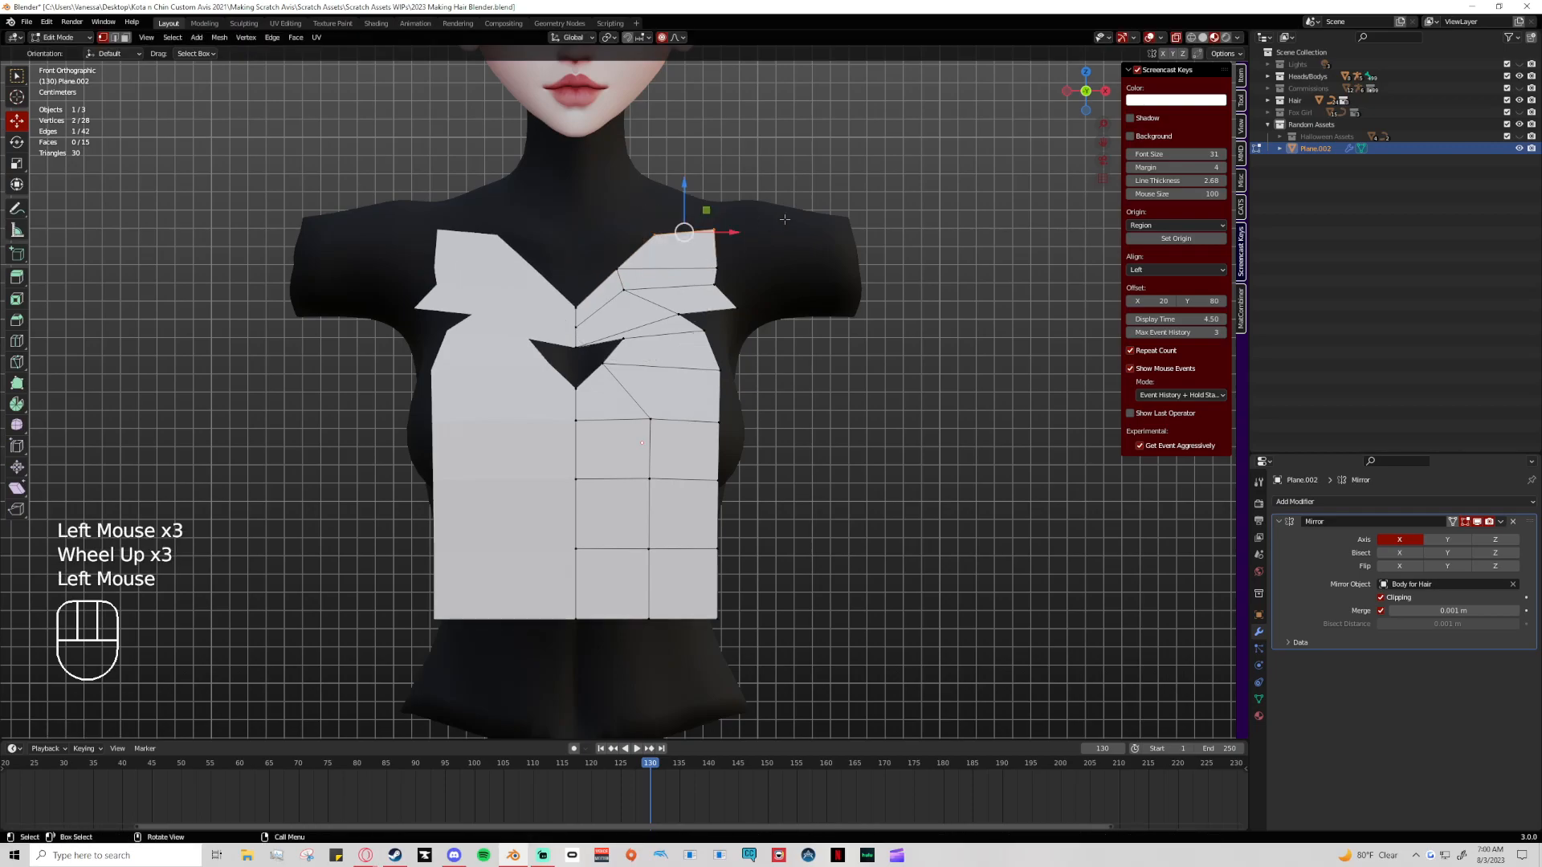
{"action": "left_click", "coordinate": [1105, 91]}
{"action": "key", "text": "e"}
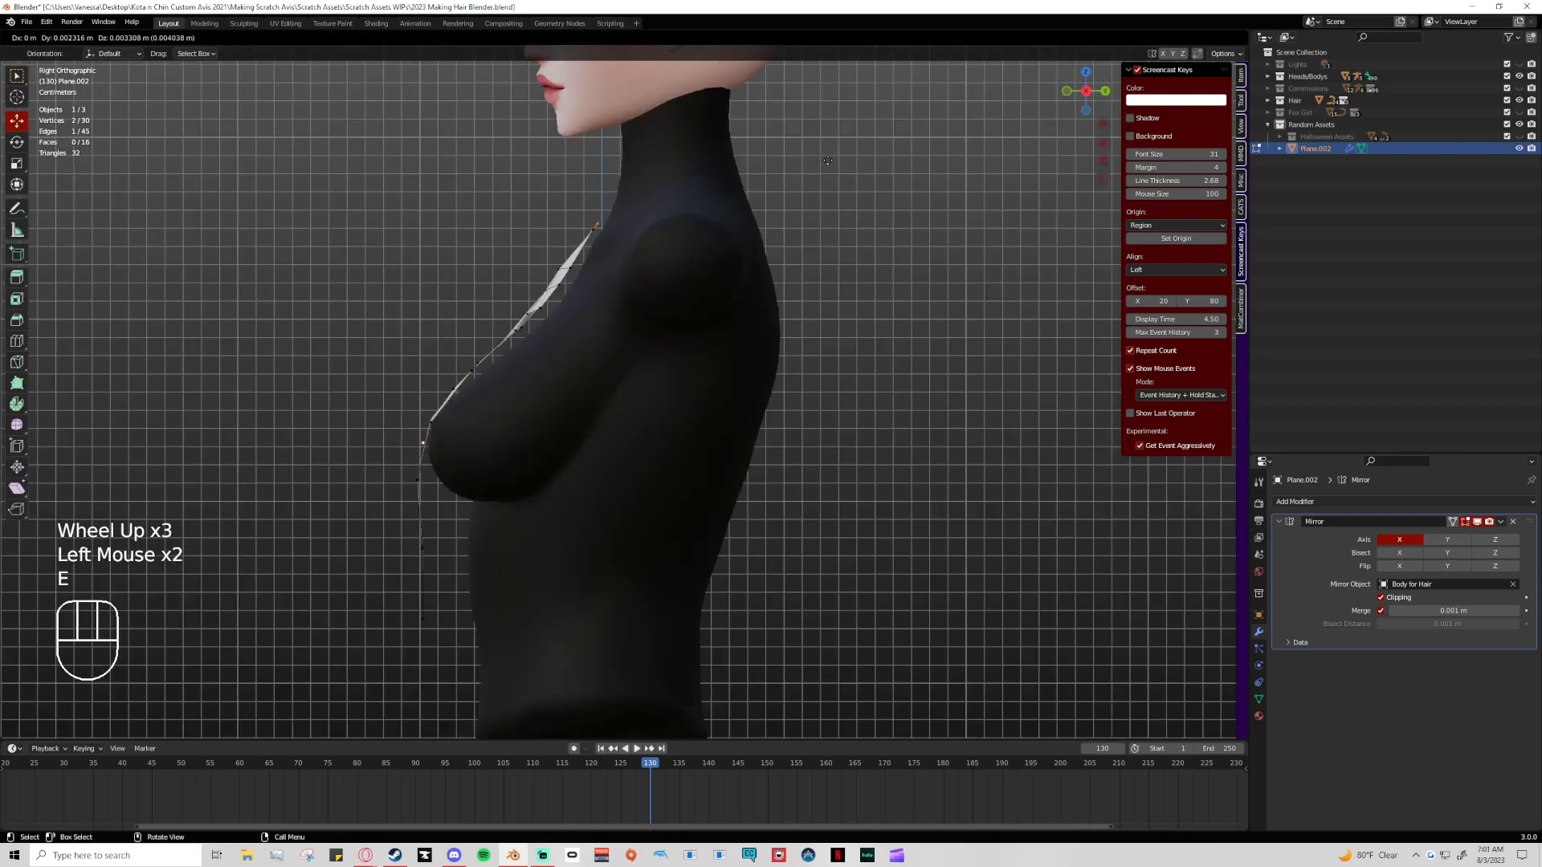
{"action": "left_click", "coordinate": [853, 141]}
{"action": "key", "text": "e"}
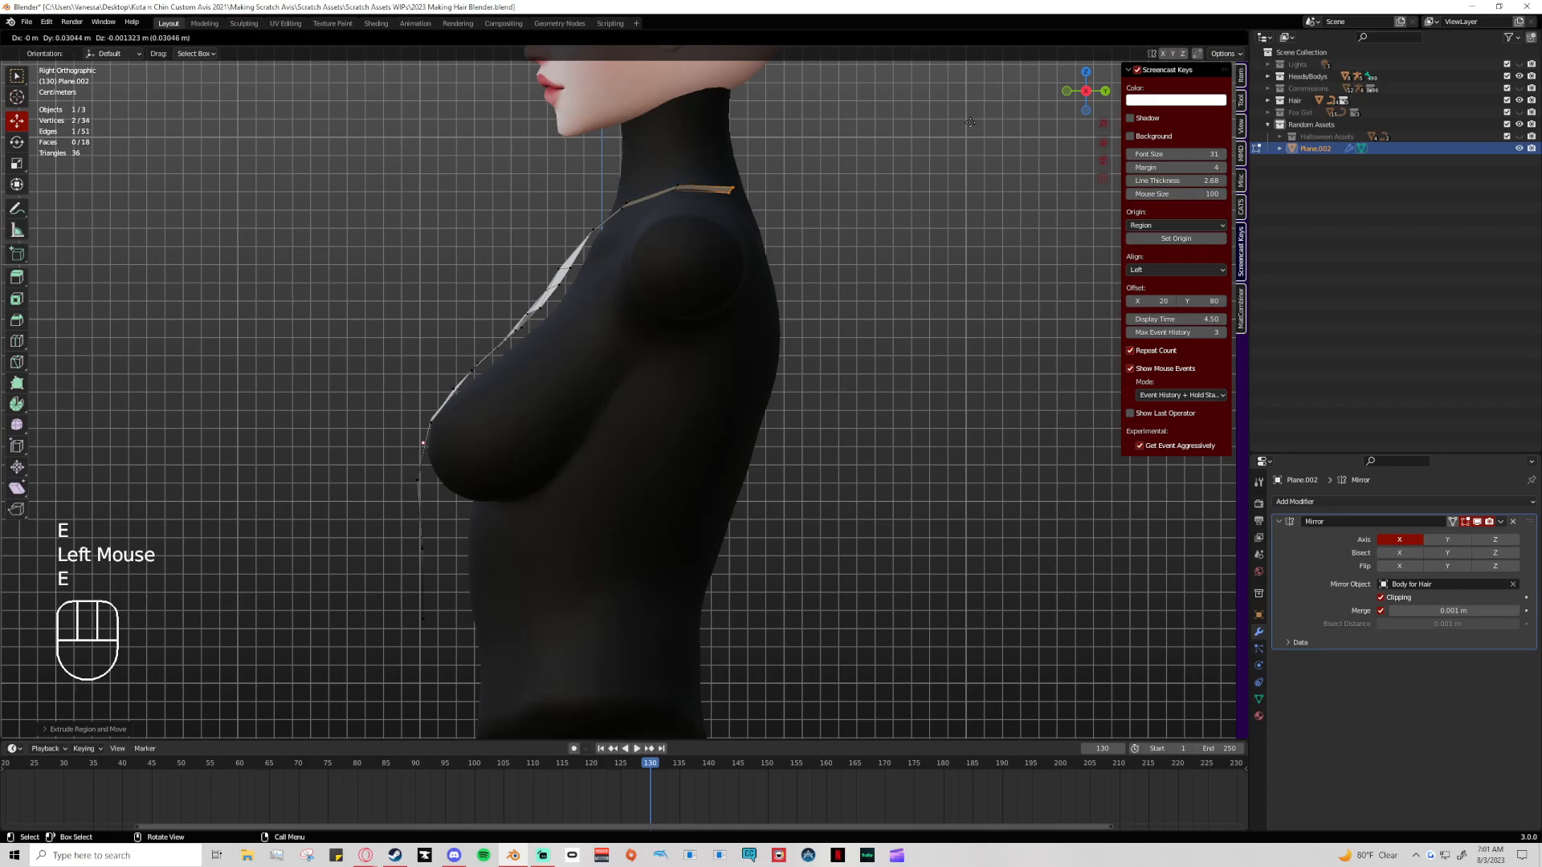
{"action": "left_click", "coordinate": [995, 149]}
{"action": "middle_click_drag", "start_coordinate": [996, 149], "coordinate": [742, 327]}
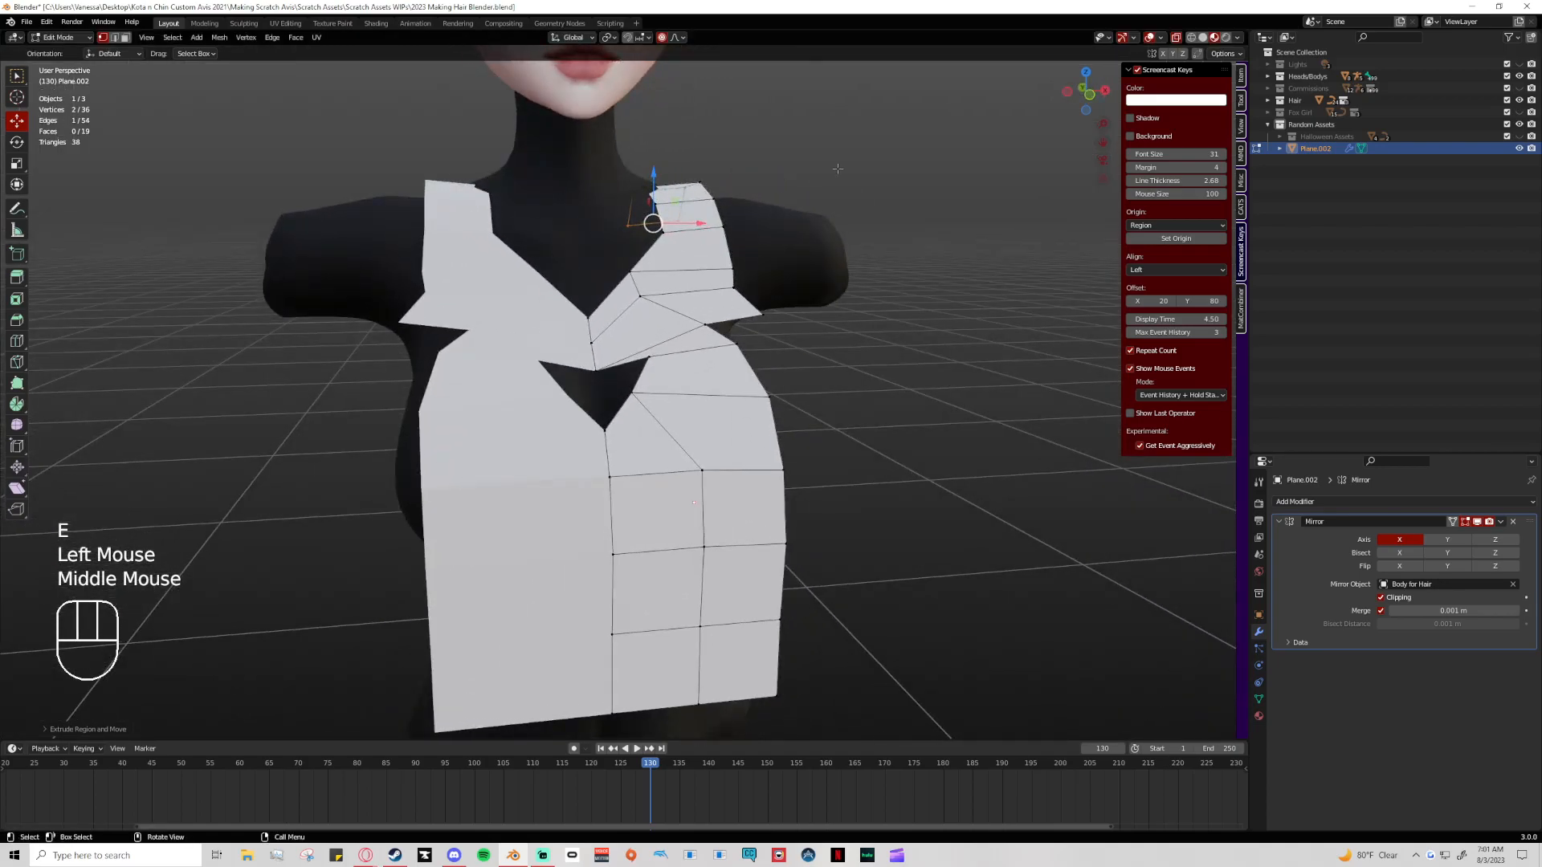
Adjust the inner vertices at the top of the shoulder strap to even its edge, undoing the last unwanted change
{"action": "left_click", "coordinate": [1090, 95]}
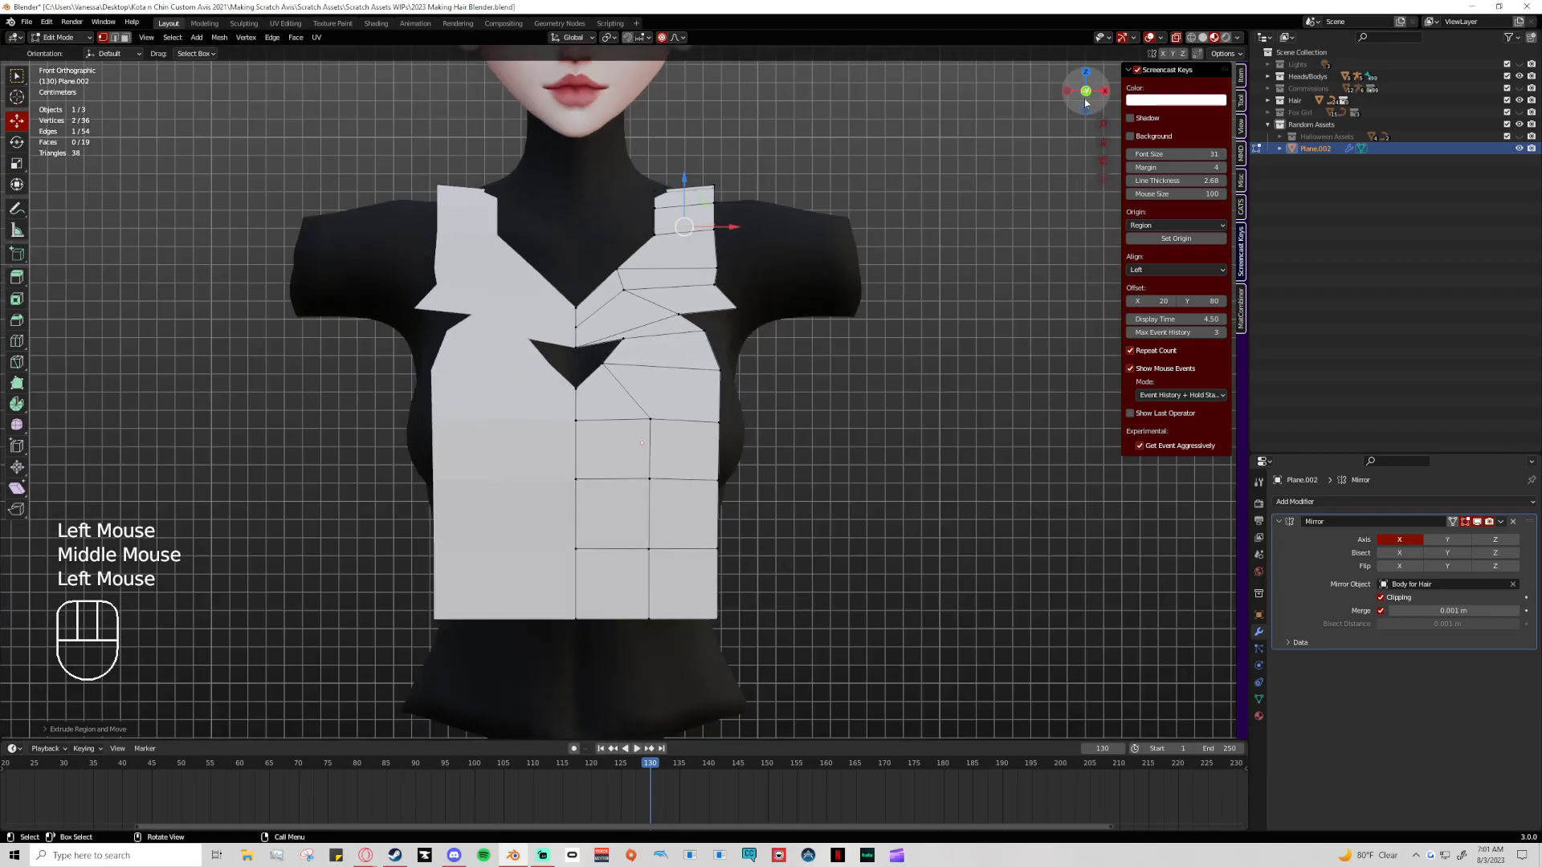
{"action": "left_click", "coordinate": [654, 191]}
{"action": "left_click_drag", "start_coordinate": [654, 191], "coordinate": [695, 159]}
{"action": "left_click", "coordinate": [713, 189]}
{"action": "left_click", "coordinate": [715, 184]}
{"action": "key", "text": "ctrl+z"}
{"action": "left_click", "coordinate": [698, 318]}
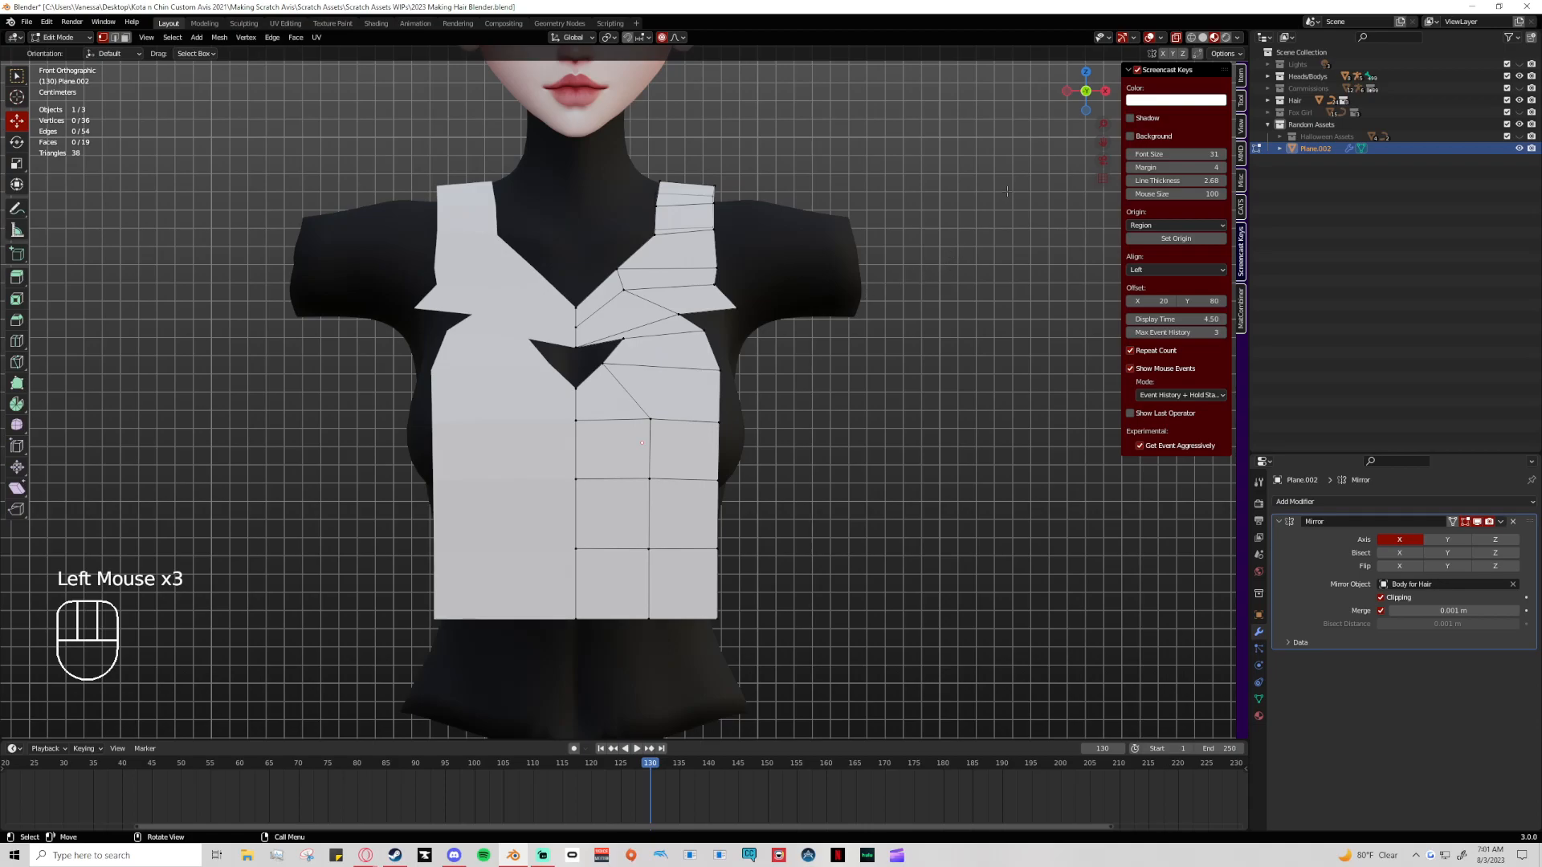
Select the strap vertices above the bust in the side view and nudge them to follow the chest surface
{"action": "middle_click_drag", "start_coordinate": [924, 302], "coordinate": [730, 308]}
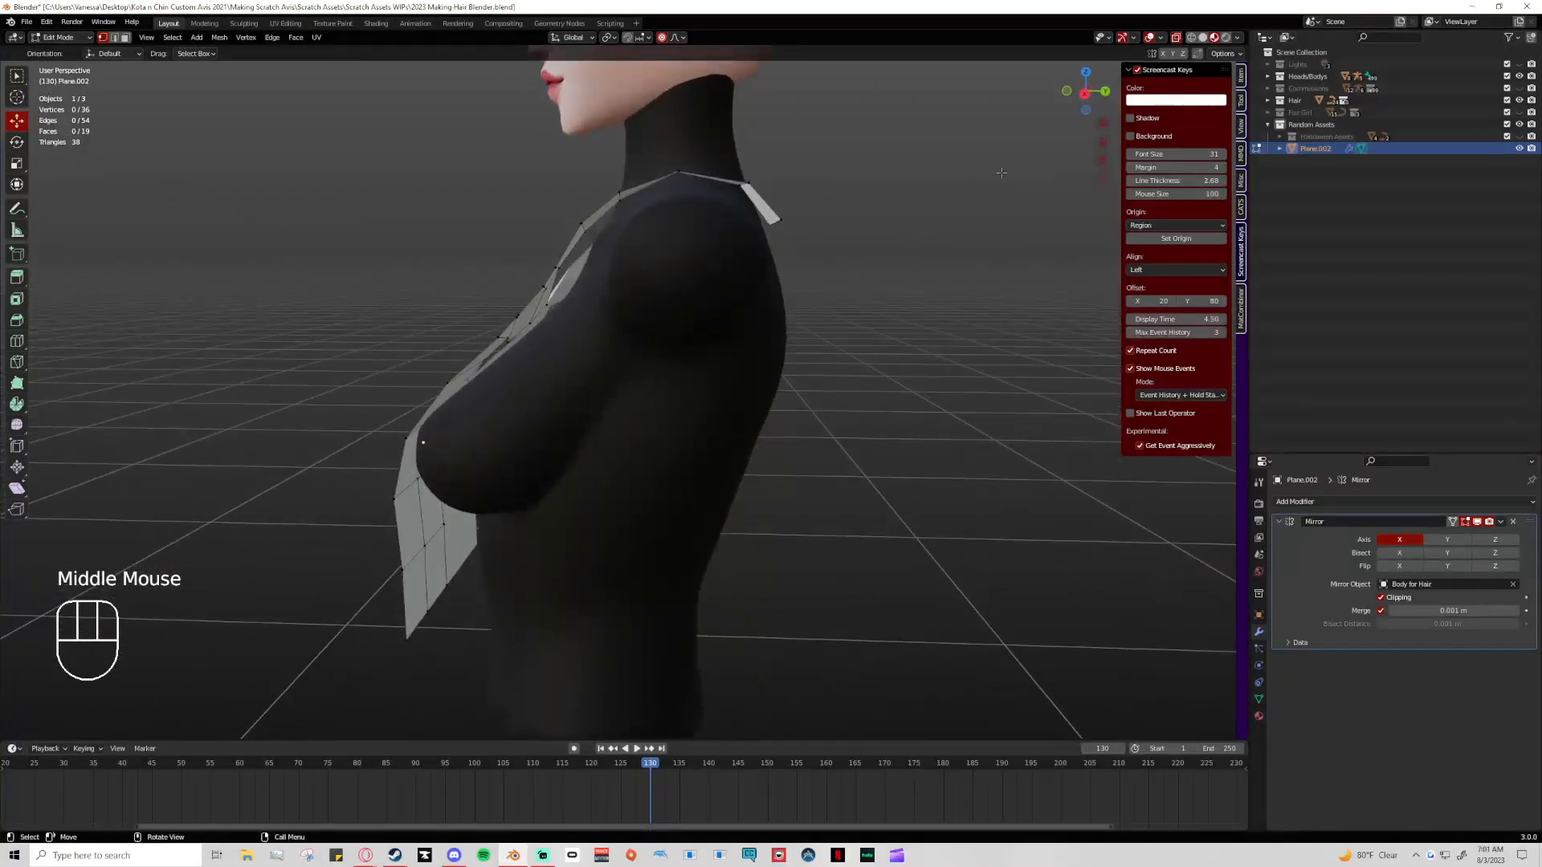
{"action": "left_click", "coordinate": [1084, 96]}
{"action": "left_click_drag", "start_coordinate": [541, 253], "coordinate": [603, 302]}
{"action": "mouse_move", "coordinate": [558, 278]}
{"action": "left_mouse_down"}
{"action": "mouse_move", "coordinate": [535, 258]}
{"action": "mouse_move", "coordinate": [566, 294]}
{"action": "mouse_move", "coordinate": [560, 280]}
{"action": "left_mouse_up"}
{"action": "left_click", "coordinate": [556, 270]}
{"action": "left_click", "coordinate": [561, 279]}
{"action": "middle_click_drag", "start_coordinate": [560, 279], "coordinate": [785, 254]}
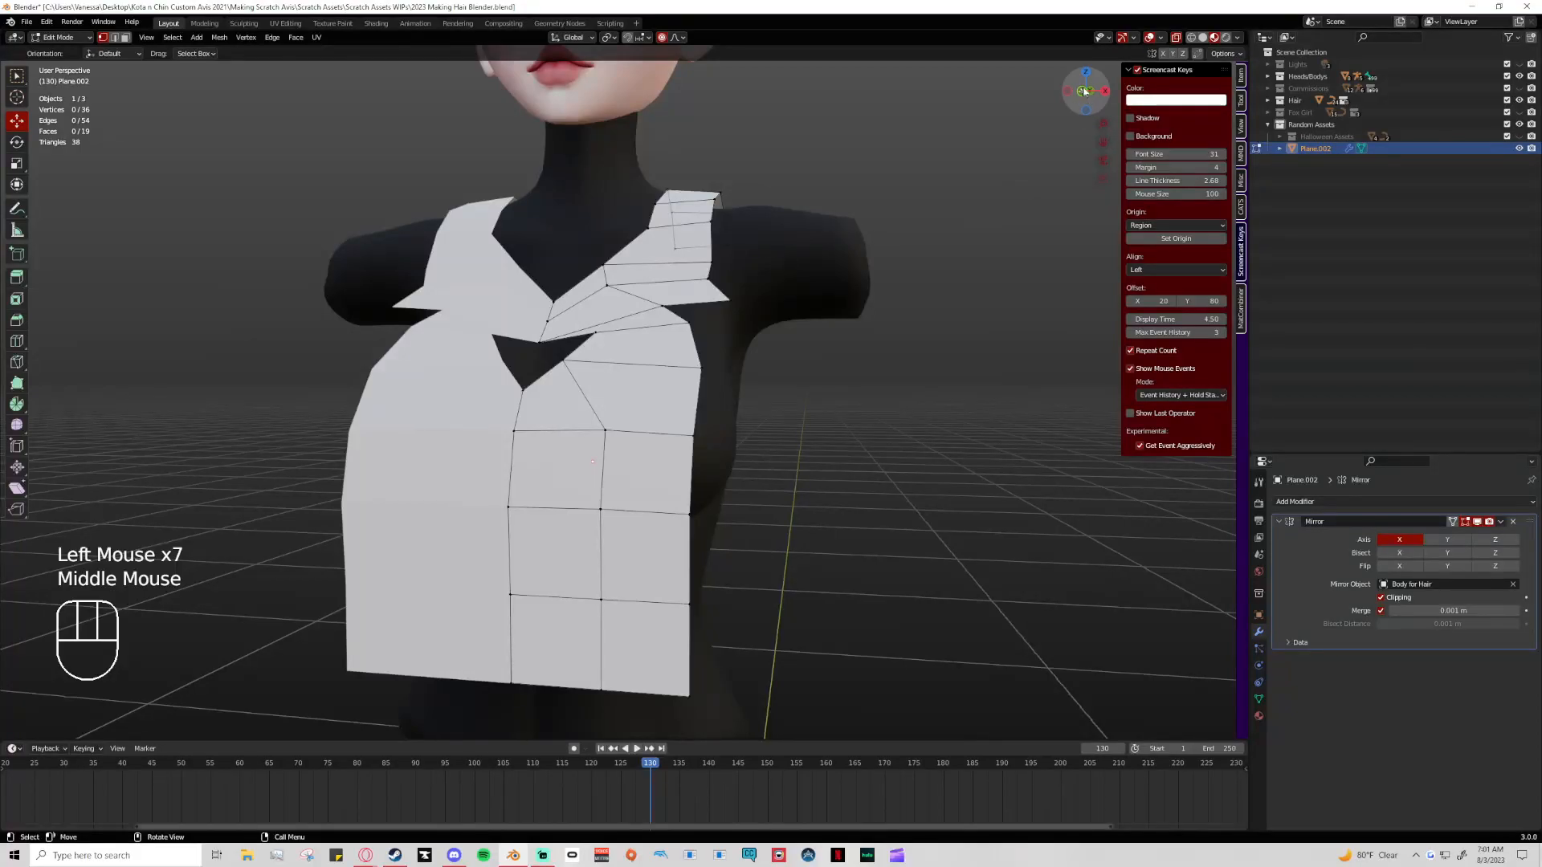
Try to extrude the strap's pointed armhole edge outward toward the arm, and undo the extrusion
{"action": "left_click", "coordinate": [1082, 112]}
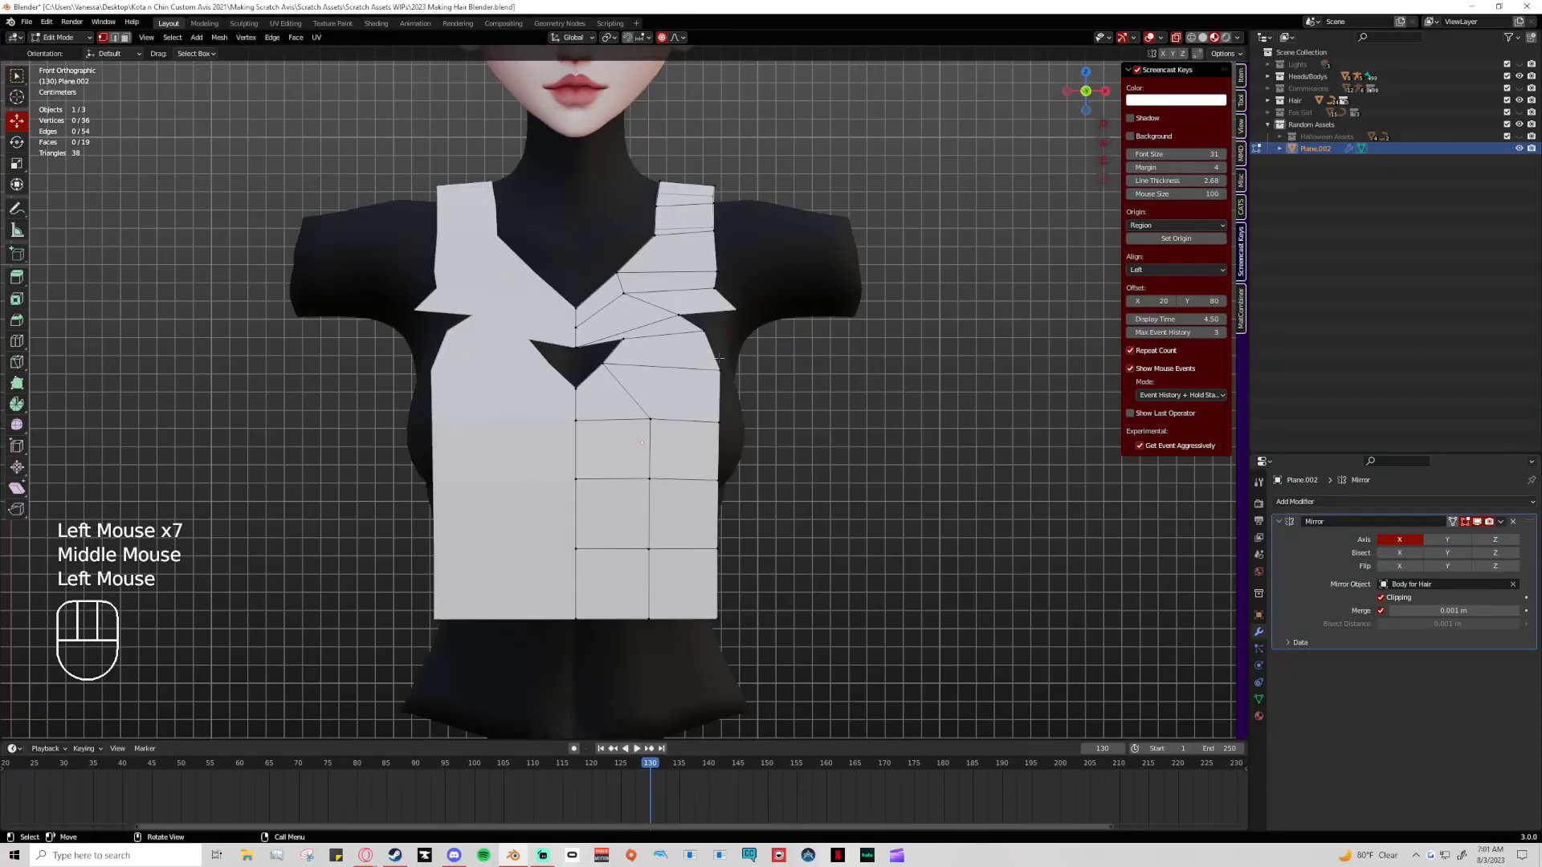
{"action": "left_click", "coordinate": [707, 315]}
{"action": "left_click", "coordinate": [705, 316], "text": "shift"}
{"action": "left_click", "coordinate": [706, 315], "text": "shift"}
{"action": "left_click", "coordinate": [705, 315]}
{"action": "left_click", "coordinate": [704, 315], "text": "shift"}
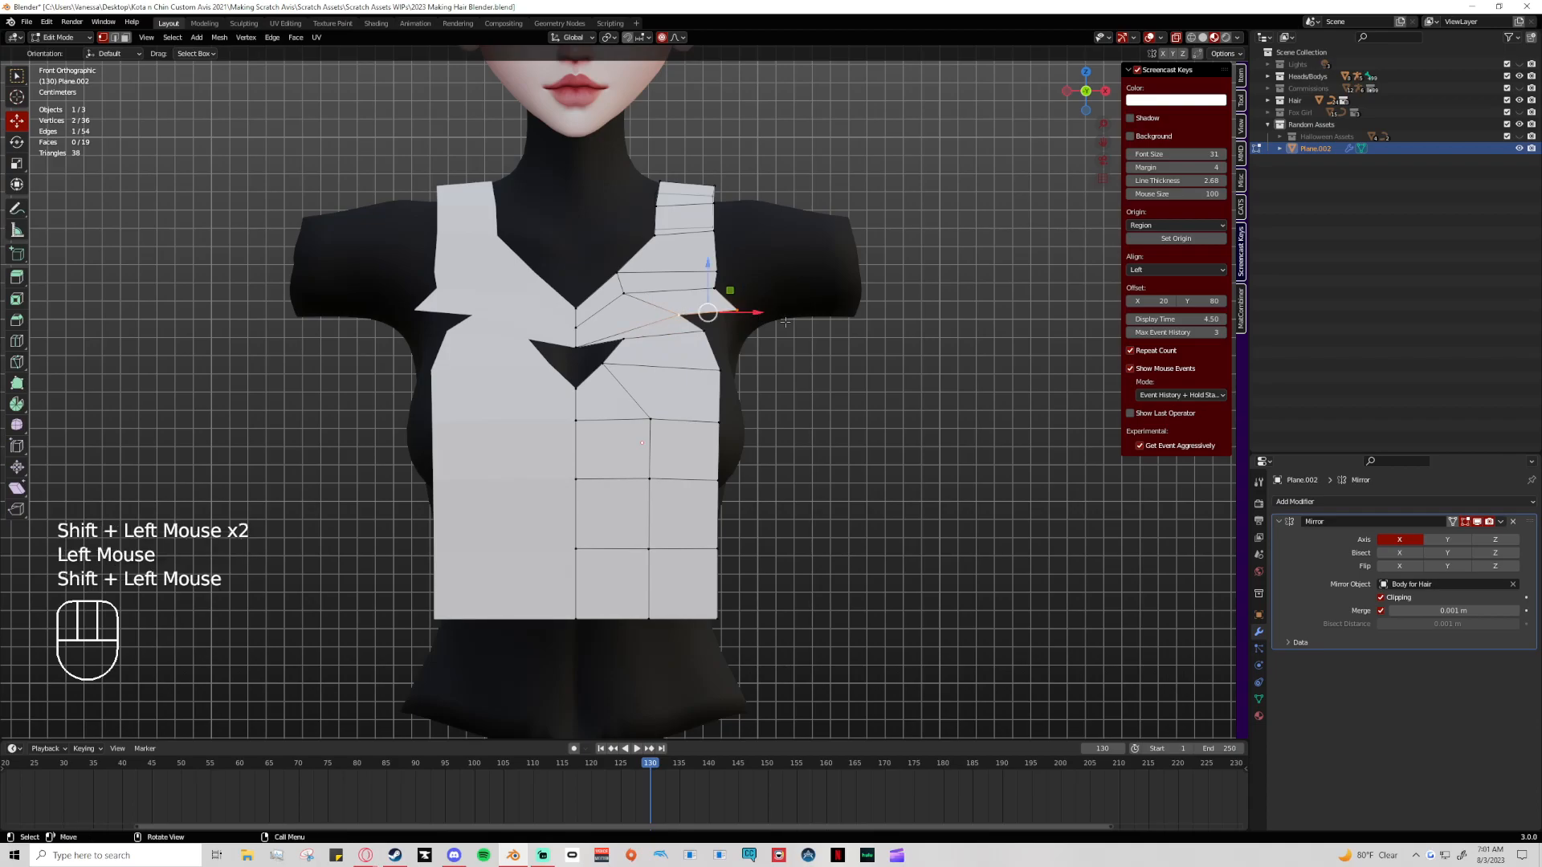
{"action": "key", "text": "e"}
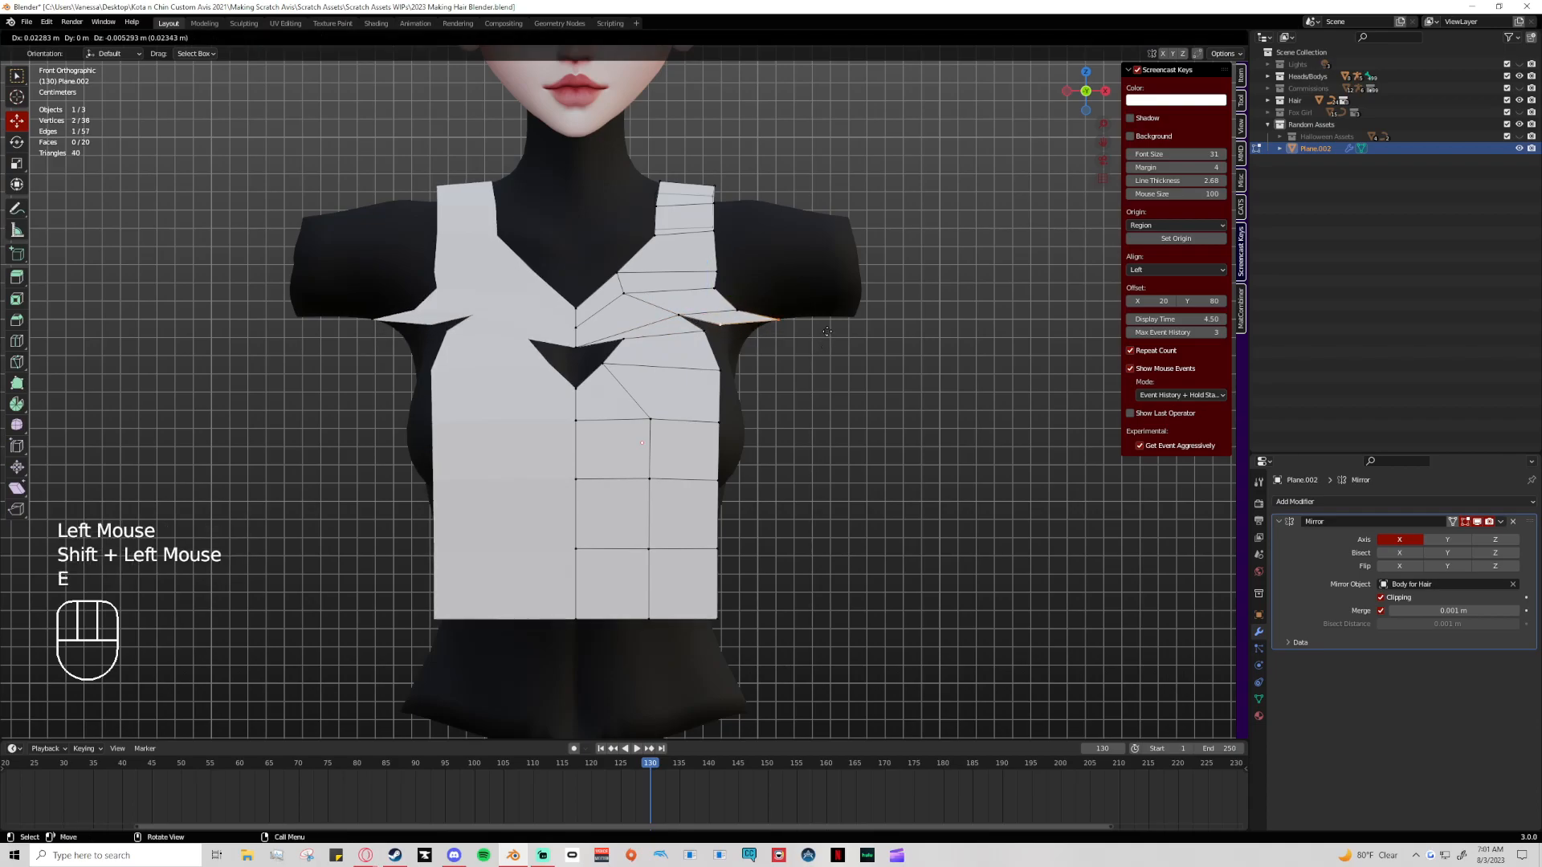
{"action": "left_click", "coordinate": [827, 331]}
{"action": "key", "text": "ctrl+z"}
Hide the Body for Hair object and show the Full Body mesh as the reference mannequin
{"action": "left_click", "coordinate": [704, 331]}
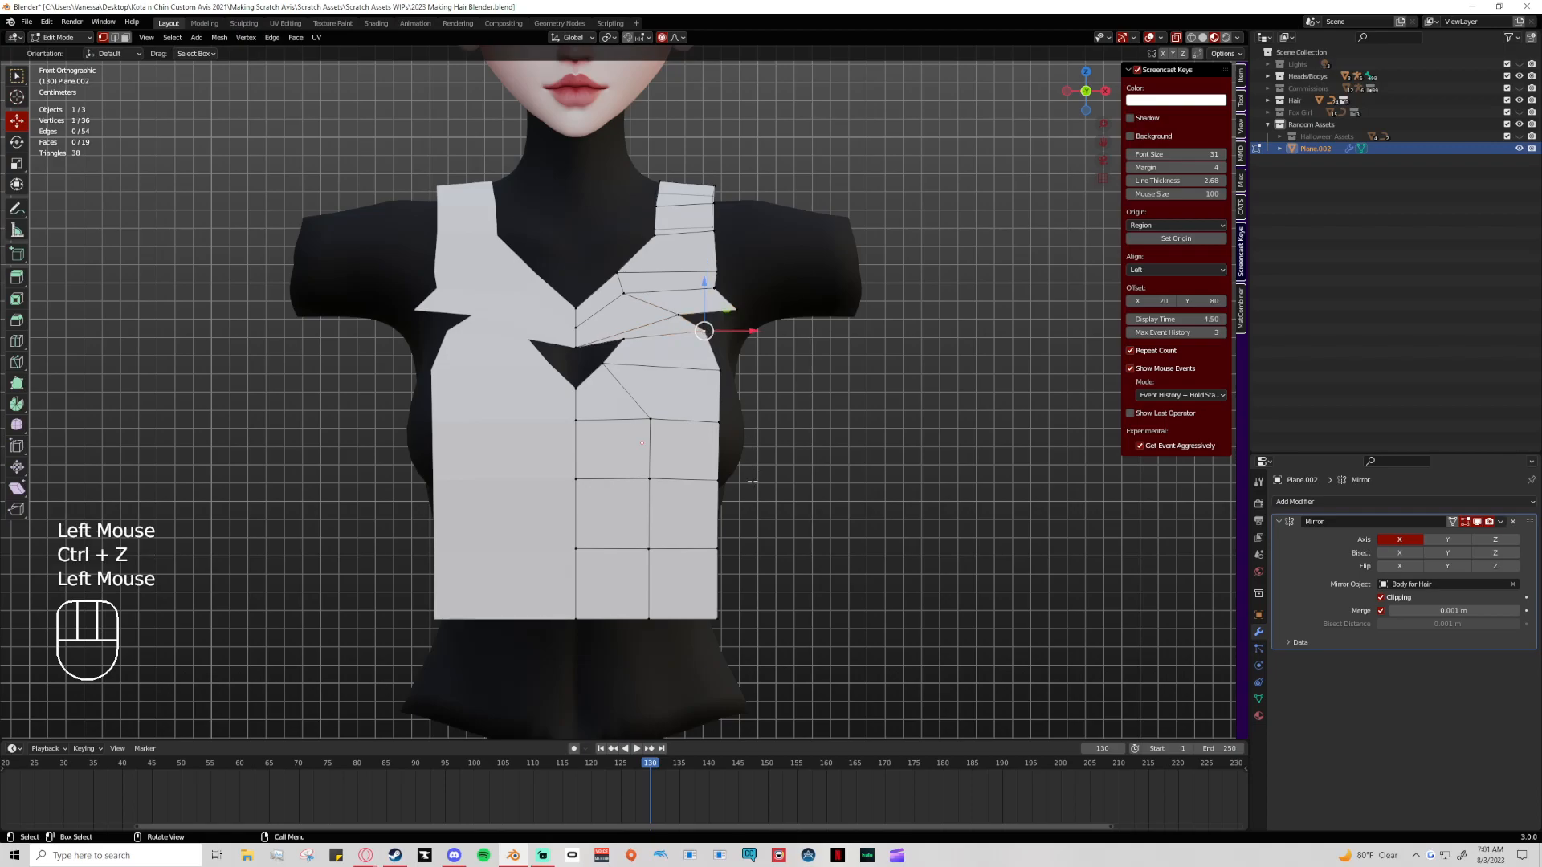
{"action": "left_click", "coordinate": [1269, 77]}
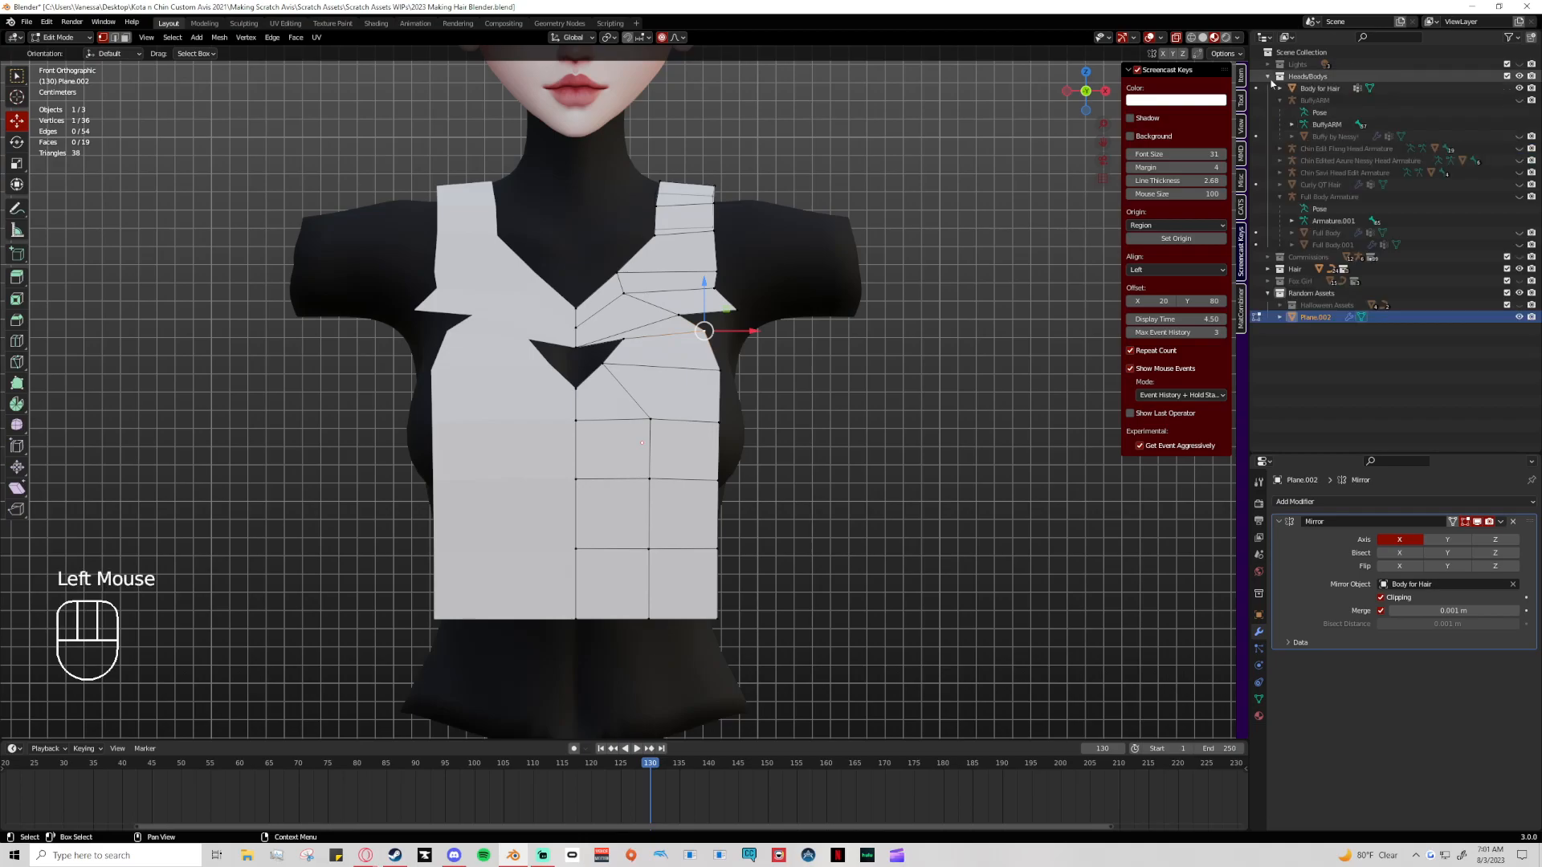
{"action": "left_click", "coordinate": [1519, 89]}
{"action": "left_click", "coordinate": [1518, 233]}
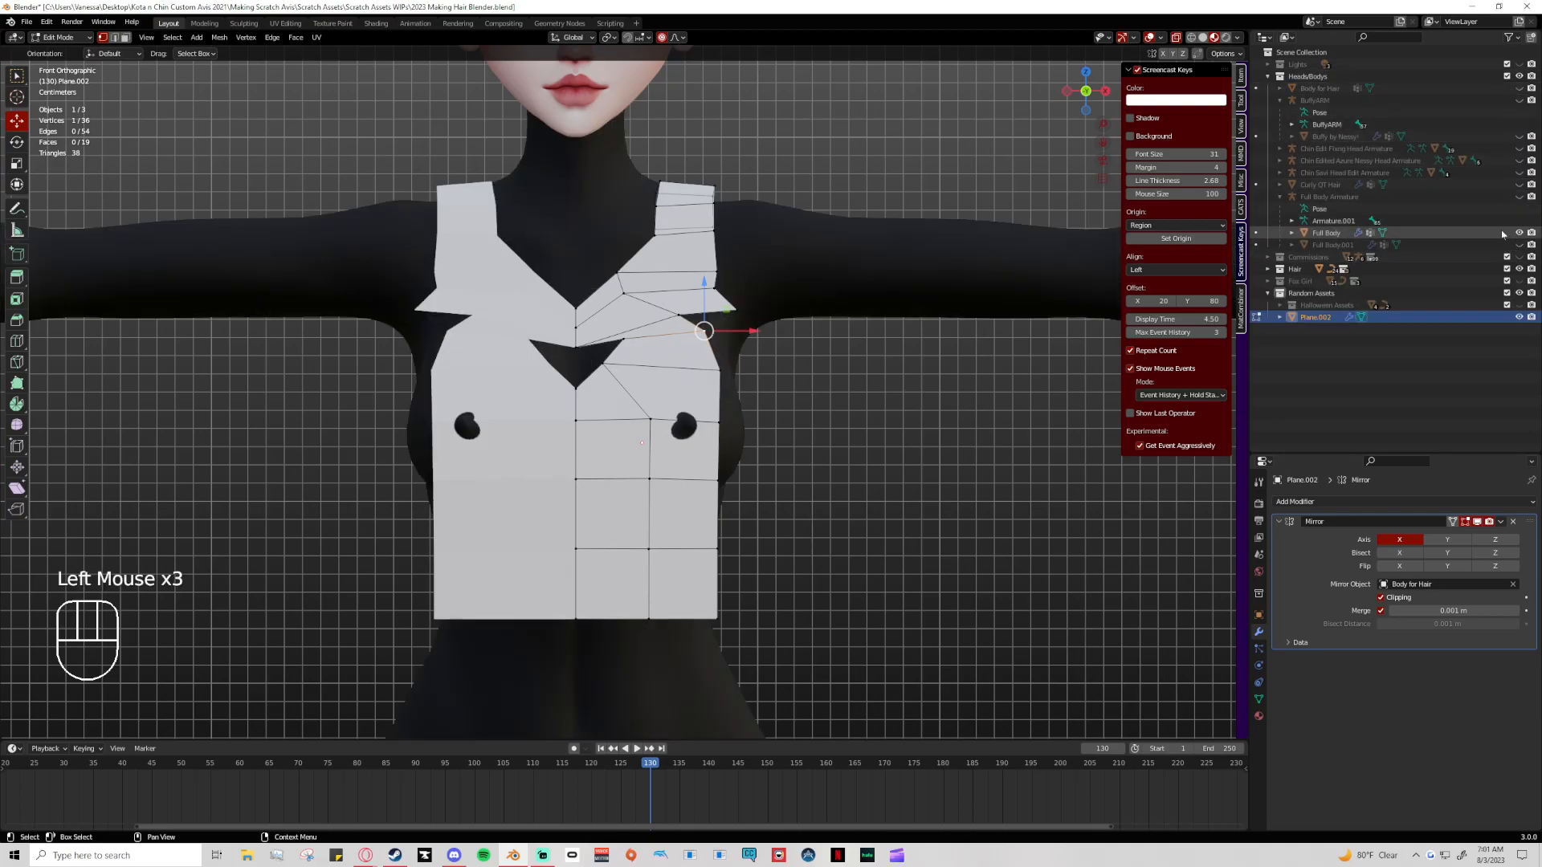
{"action": "left_click", "coordinate": [1269, 76]}
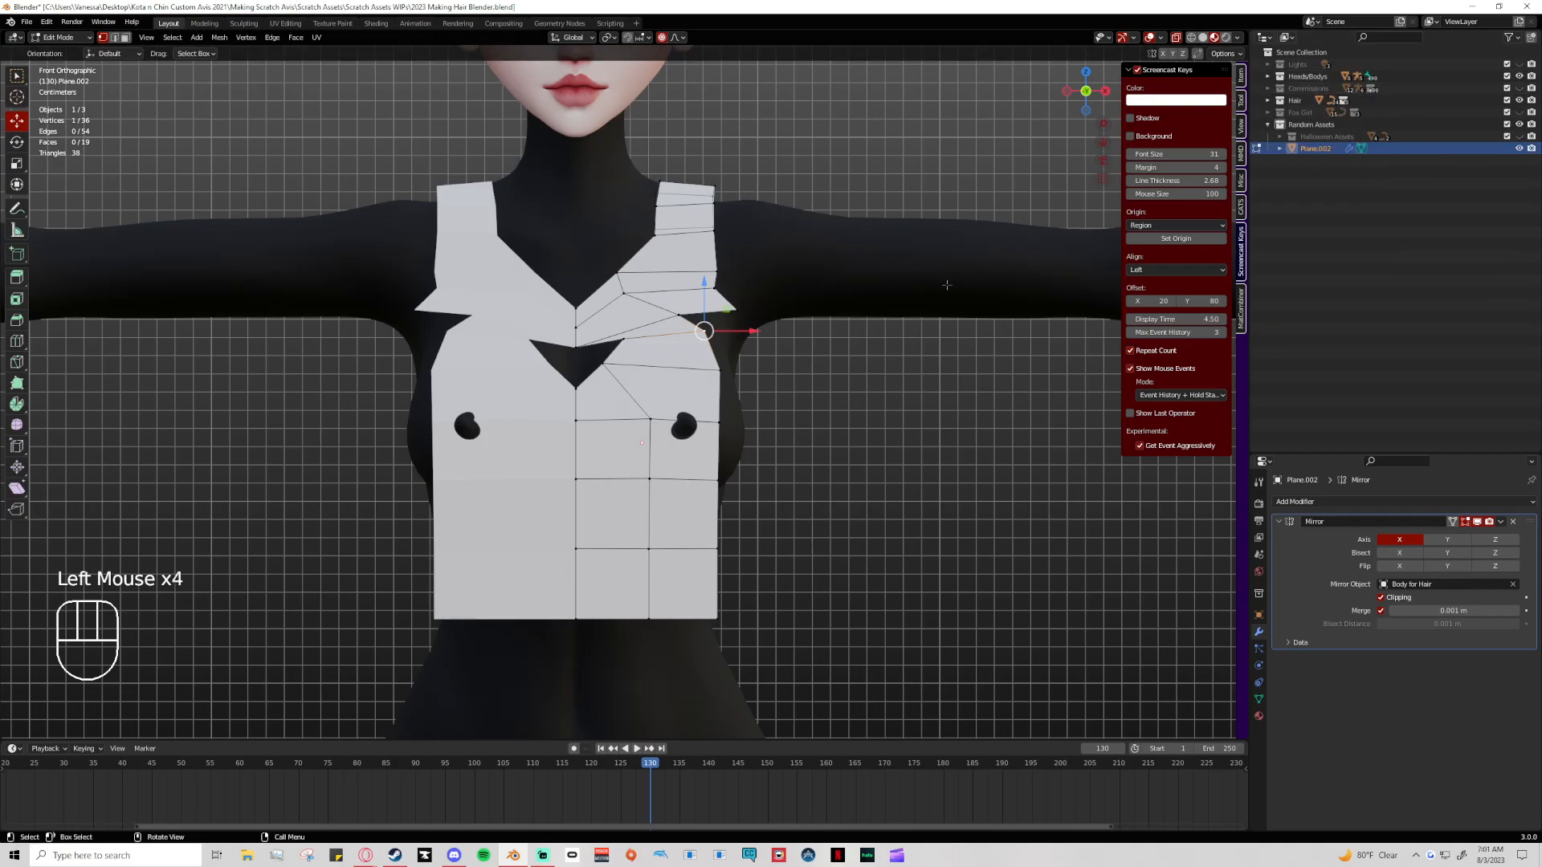
Try to shift the side vertices of the bust-level row with proportional editing, and undo the adjustment
{"action": "left_click", "coordinate": [648, 422]}
{"action": "left_click", "coordinate": [717, 424], "text": "shift"}
{"action": "middle_click_drag", "start_coordinate": [717, 426], "coordinate": [582, 427]}
{"action": "left_click_drag", "start_coordinate": [527, 424], "coordinate": [516, 423]}
{"action": "left_click", "coordinate": [422, 421]}
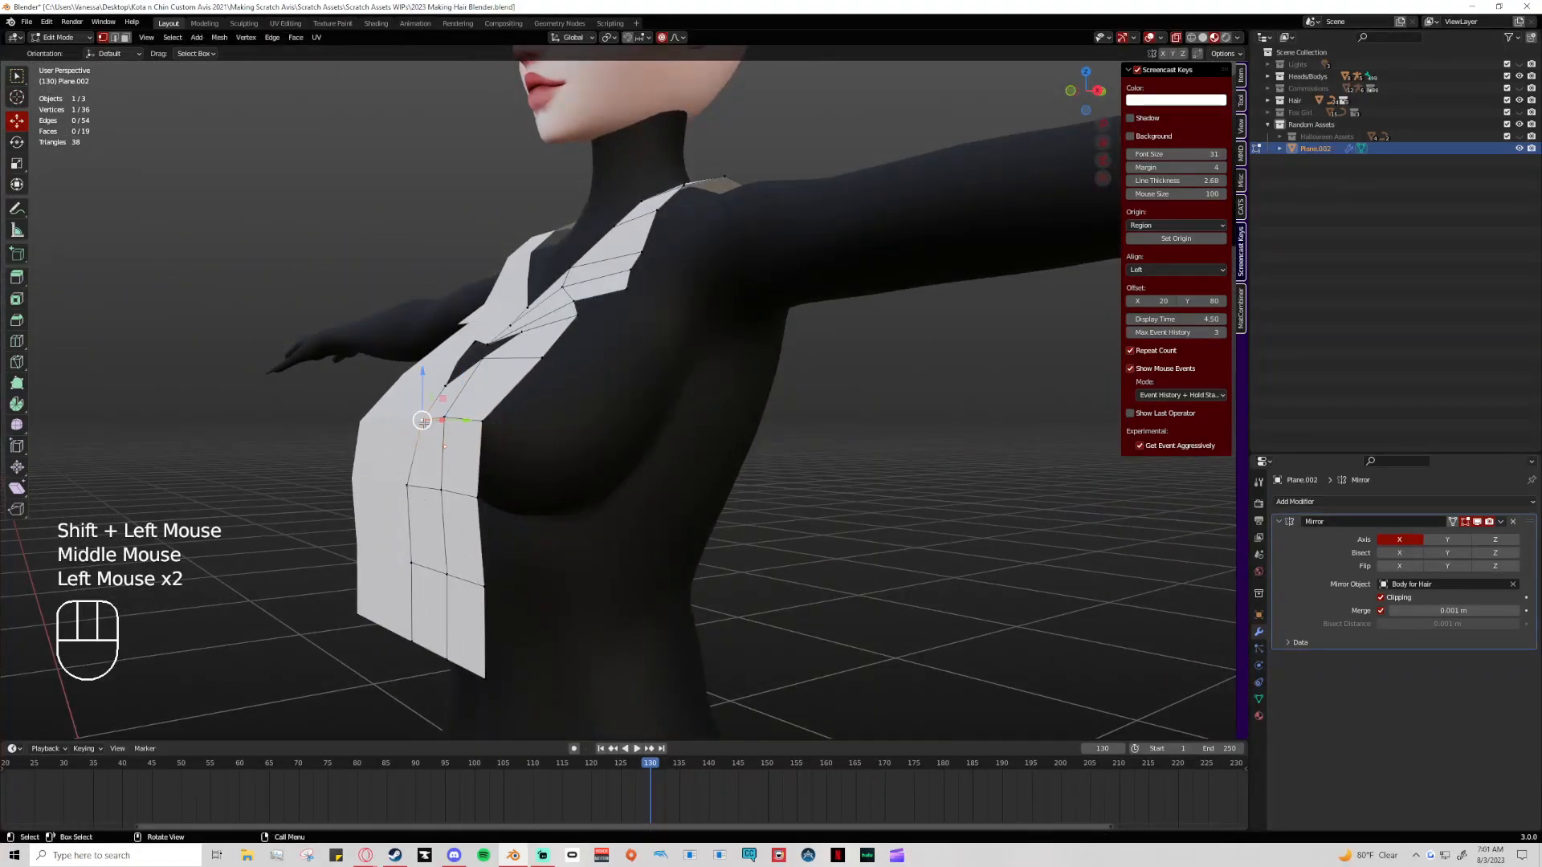
{"action": "middle_click_drag", "start_coordinate": [652, 448], "coordinate": [600, 449]}
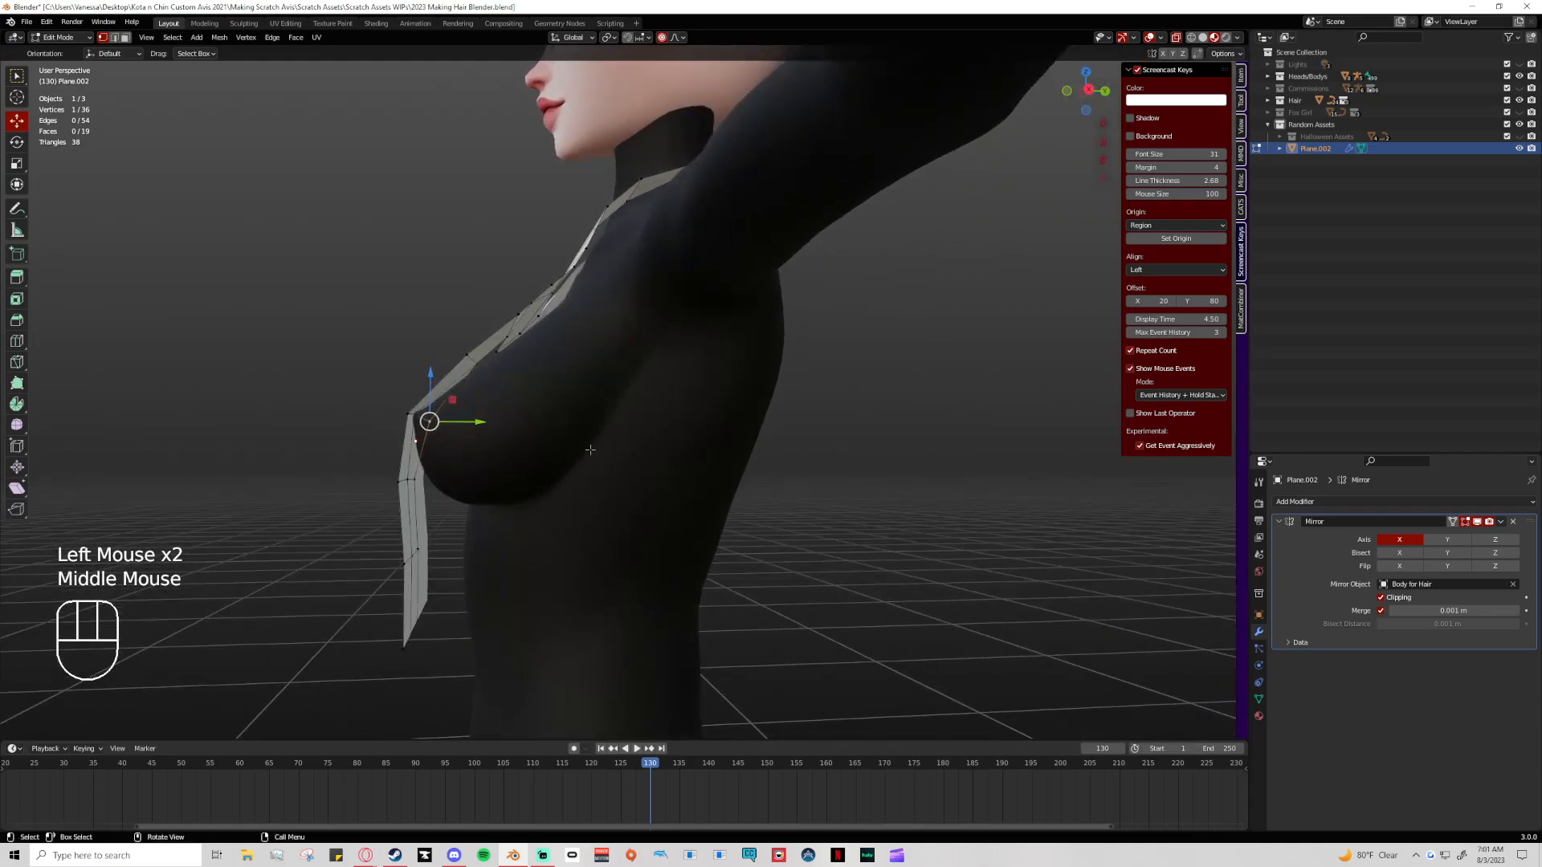
{"action": "left_click", "coordinate": [1088, 90]}
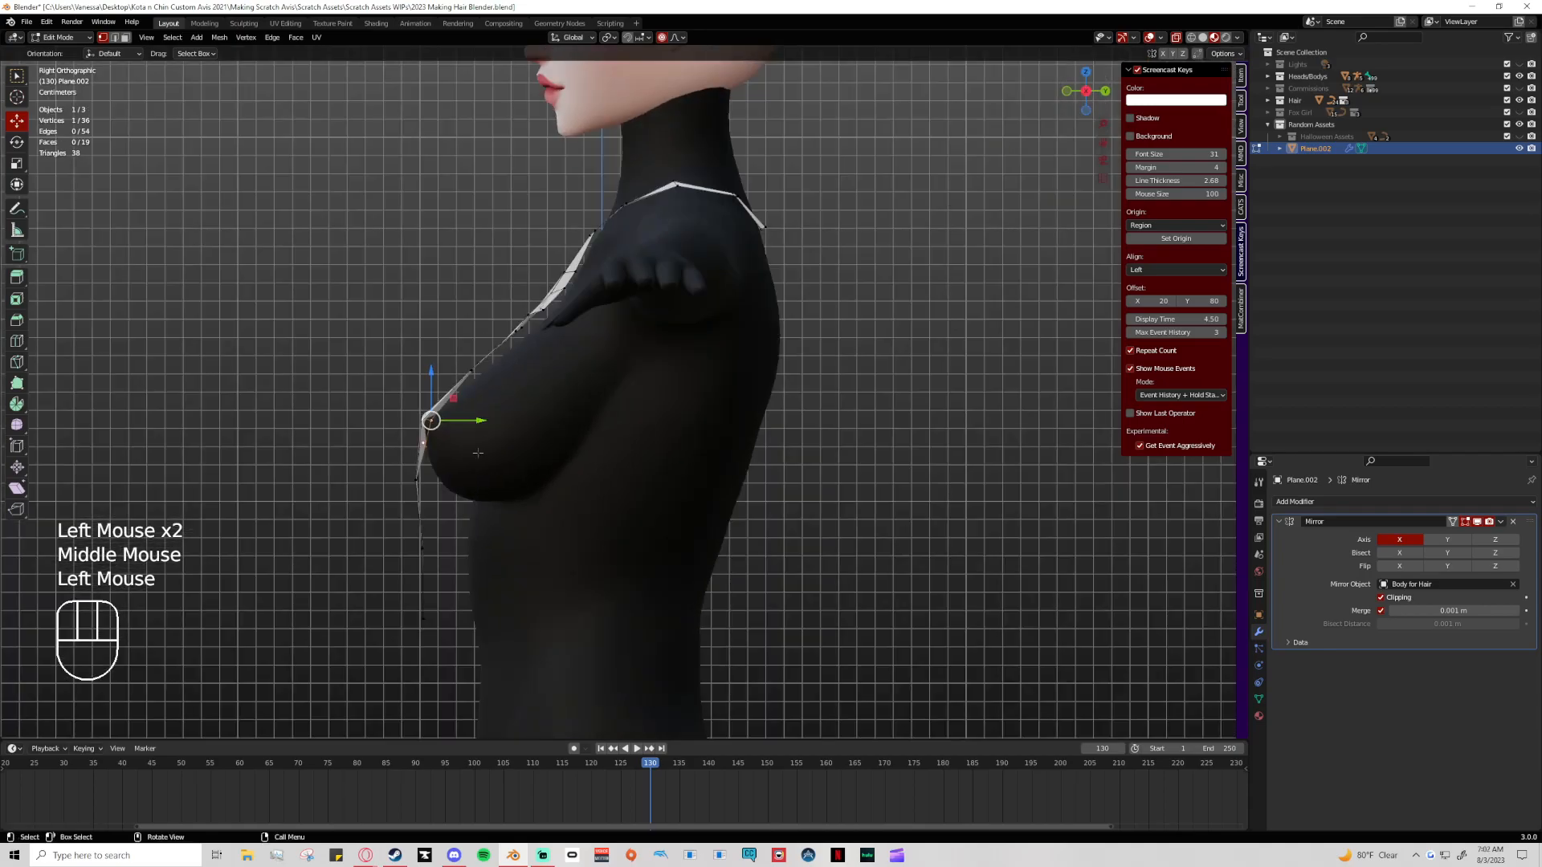
{"action": "key", "text": "ctrl+z"}
{"action": "key", "text": "ctrl+z"}
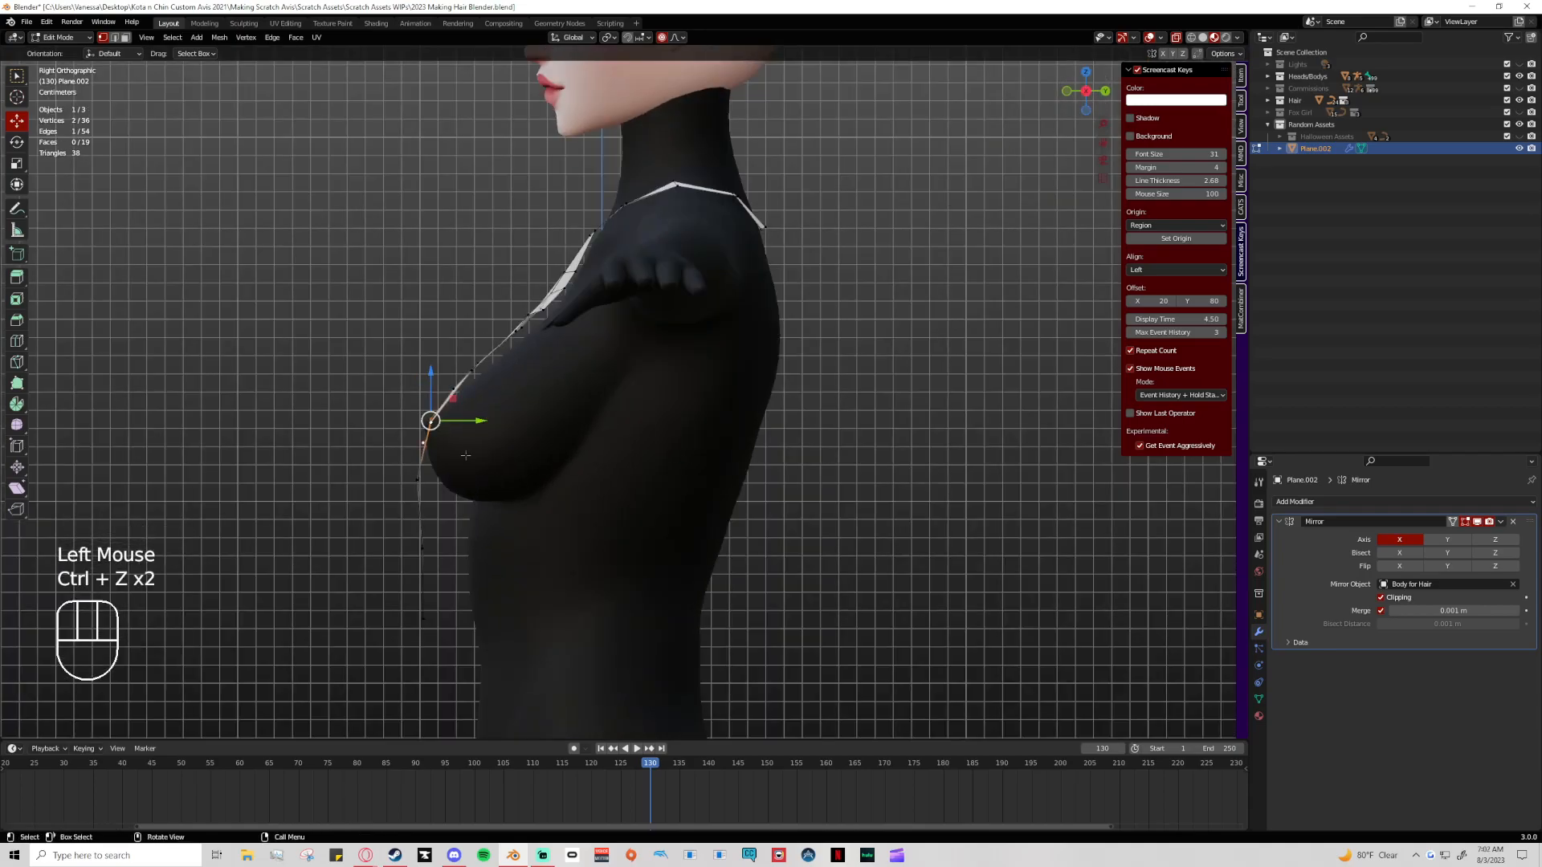
Move the bust-level row forward off the chest with proportional editing and return to Object Mode in the front view
{"action": "left_click", "coordinate": [464, 454]}
{"action": "left_click_drag", "start_coordinate": [459, 446], "coordinate": [427, 408]}
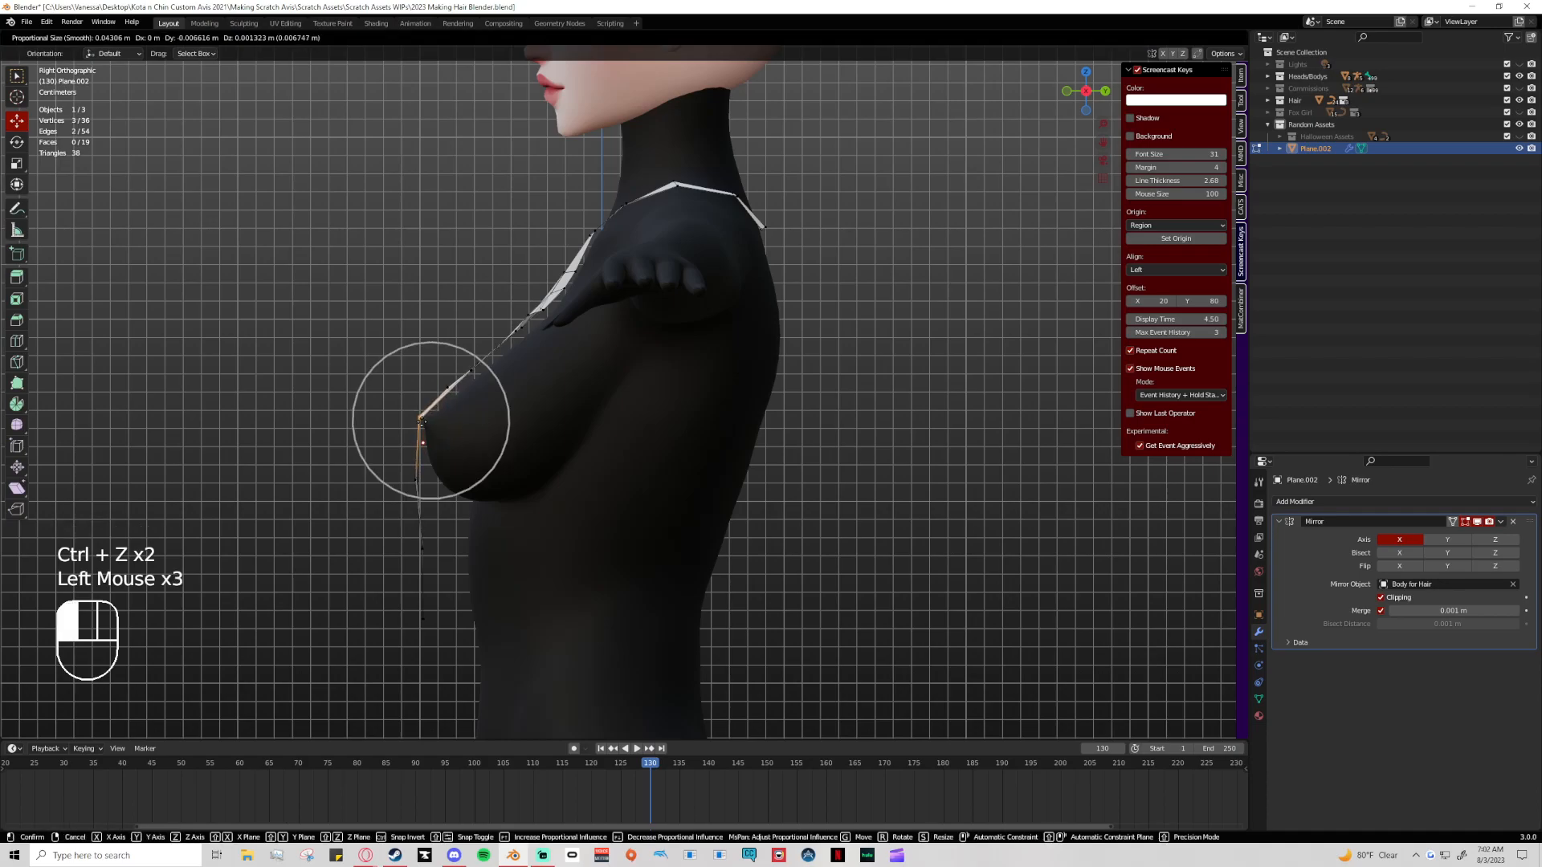
{"action": "key", "text": "Tab"}
{"action": "middle_click_drag", "start_coordinate": [836, 458], "coordinate": [920, 250]}
{"action": "left_click", "coordinate": [1082, 92]}
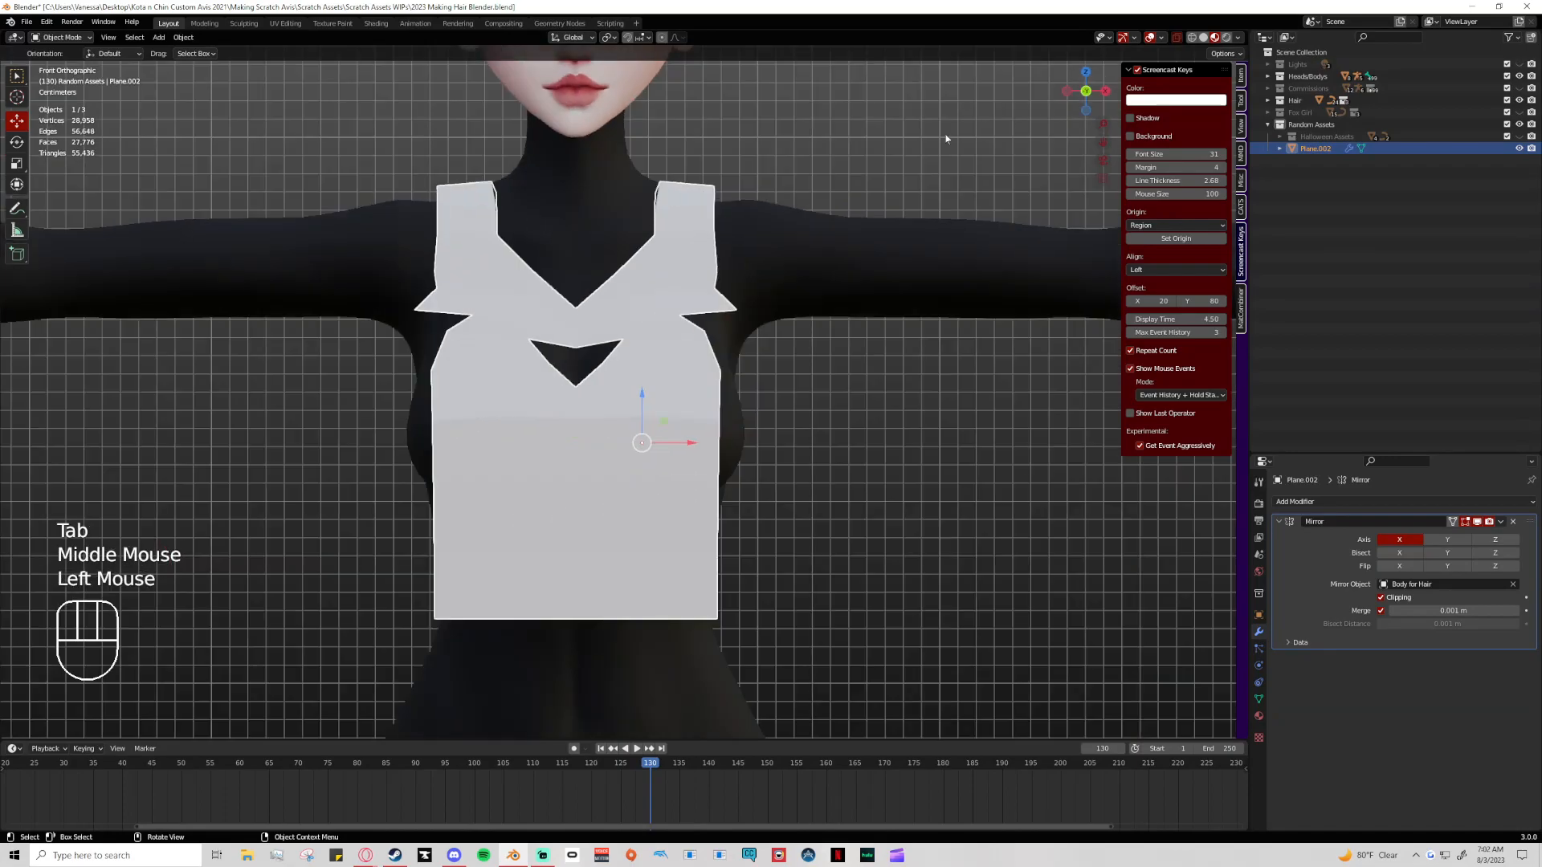
Extrude the shoulder strap's three outer vertices outward along the arm in three segments to start a sleeve
{"action": "key", "text": "Tab"}
{"action": "left_click", "coordinate": [715, 188]}
{"action": "middle_click_drag", "start_coordinate": [715, 188], "coordinate": [996, 162]}
{"action": "left_click", "coordinate": [1086, 77]}
{"action": "middle_click_drag", "start_coordinate": [867, 321], "coordinate": [505, 245], "text": "shift"}
{"action": "left_click", "coordinate": [426, 215]}
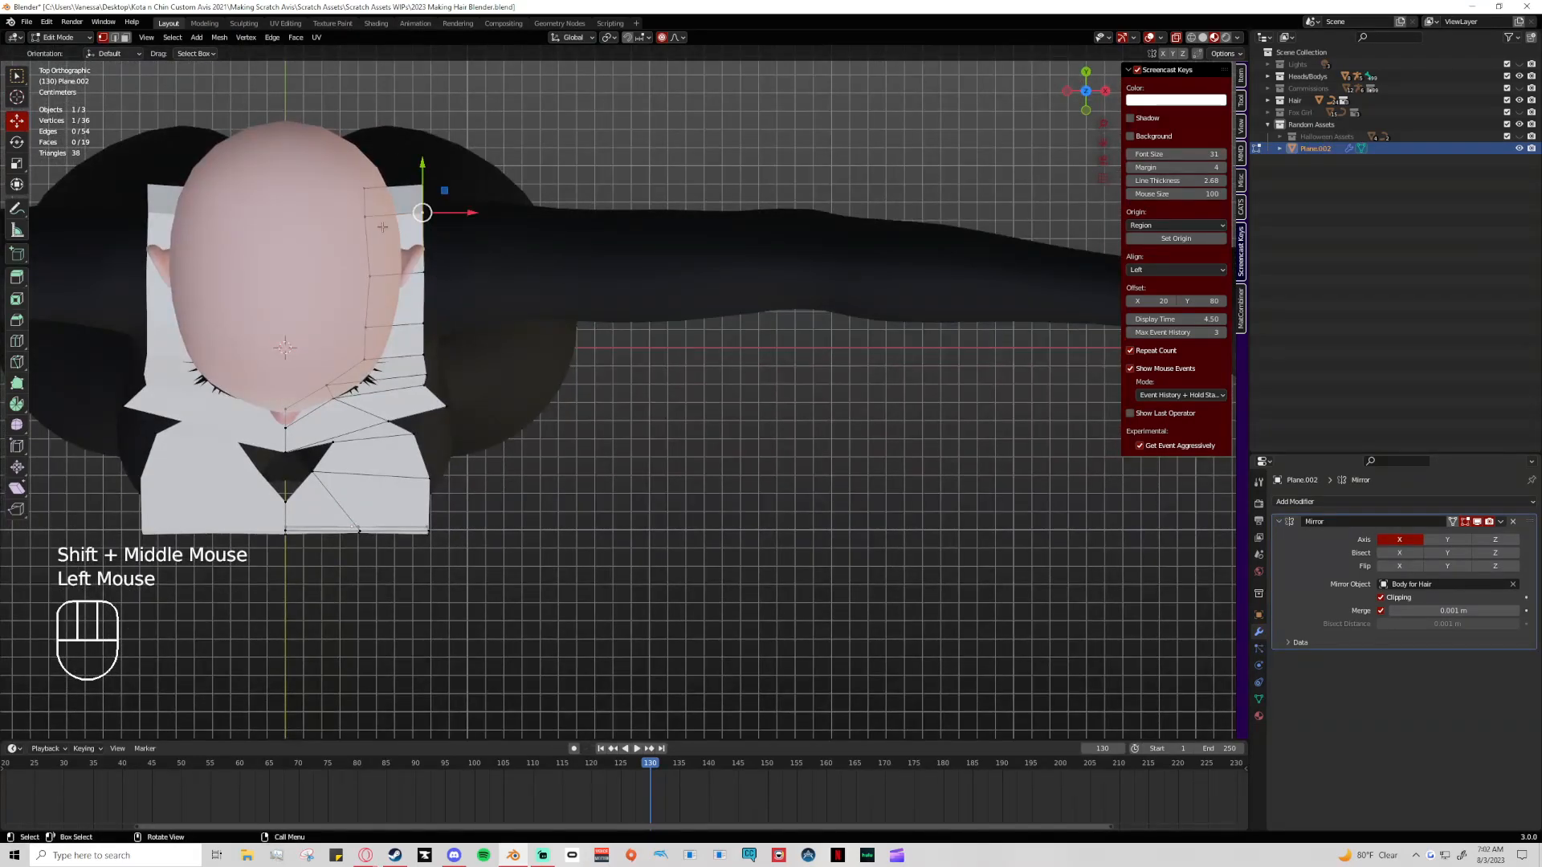
{"action": "left_click", "coordinate": [424, 272], "text": "shift"}
{"action": "left_click", "coordinate": [424, 323], "text": "shift"}
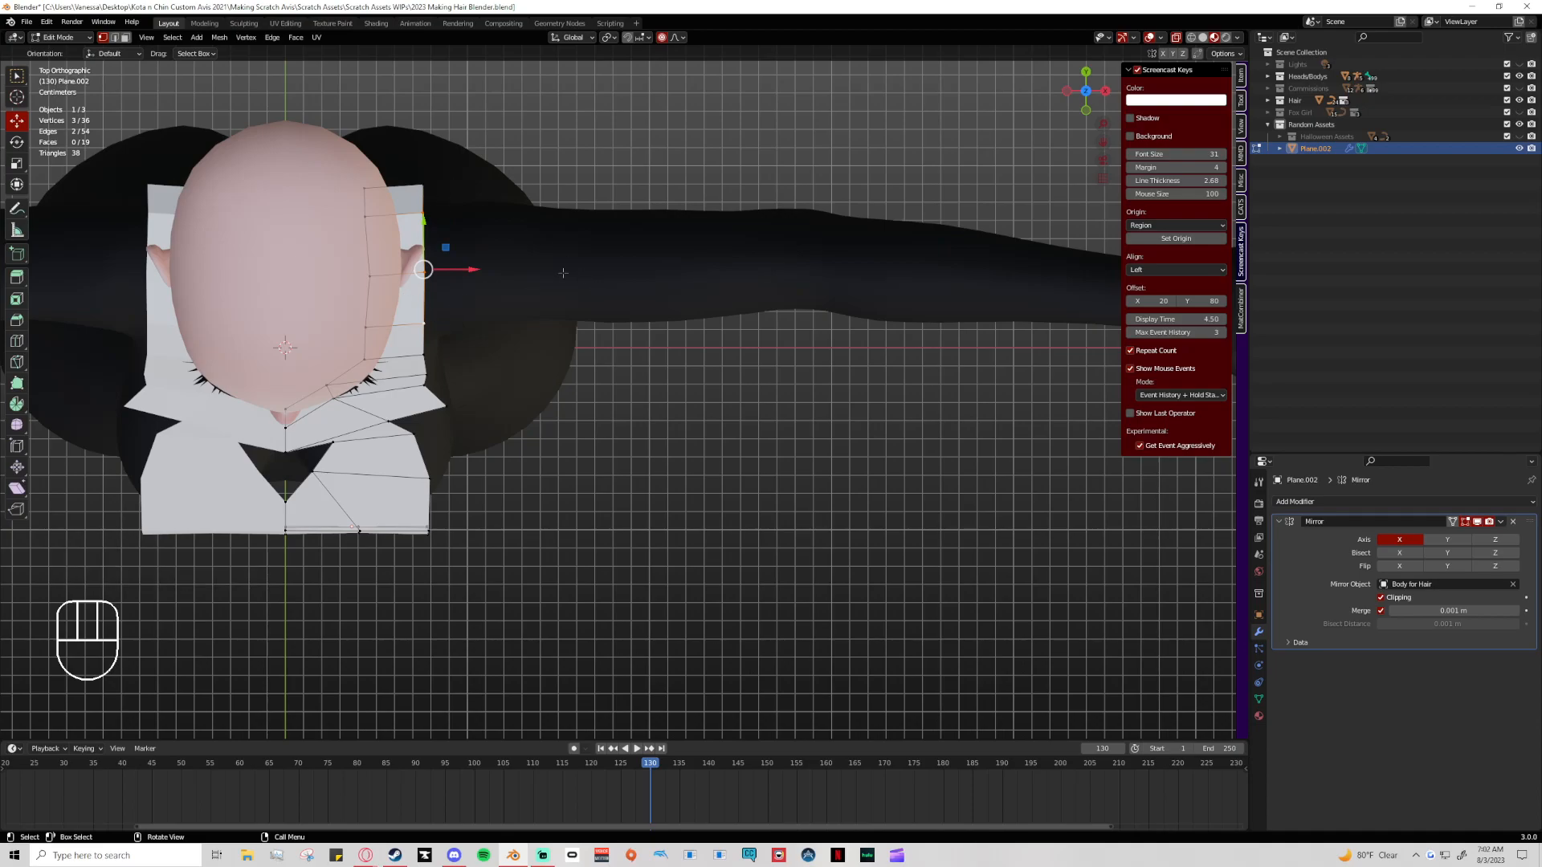
{"action": "key", "text": "e"}
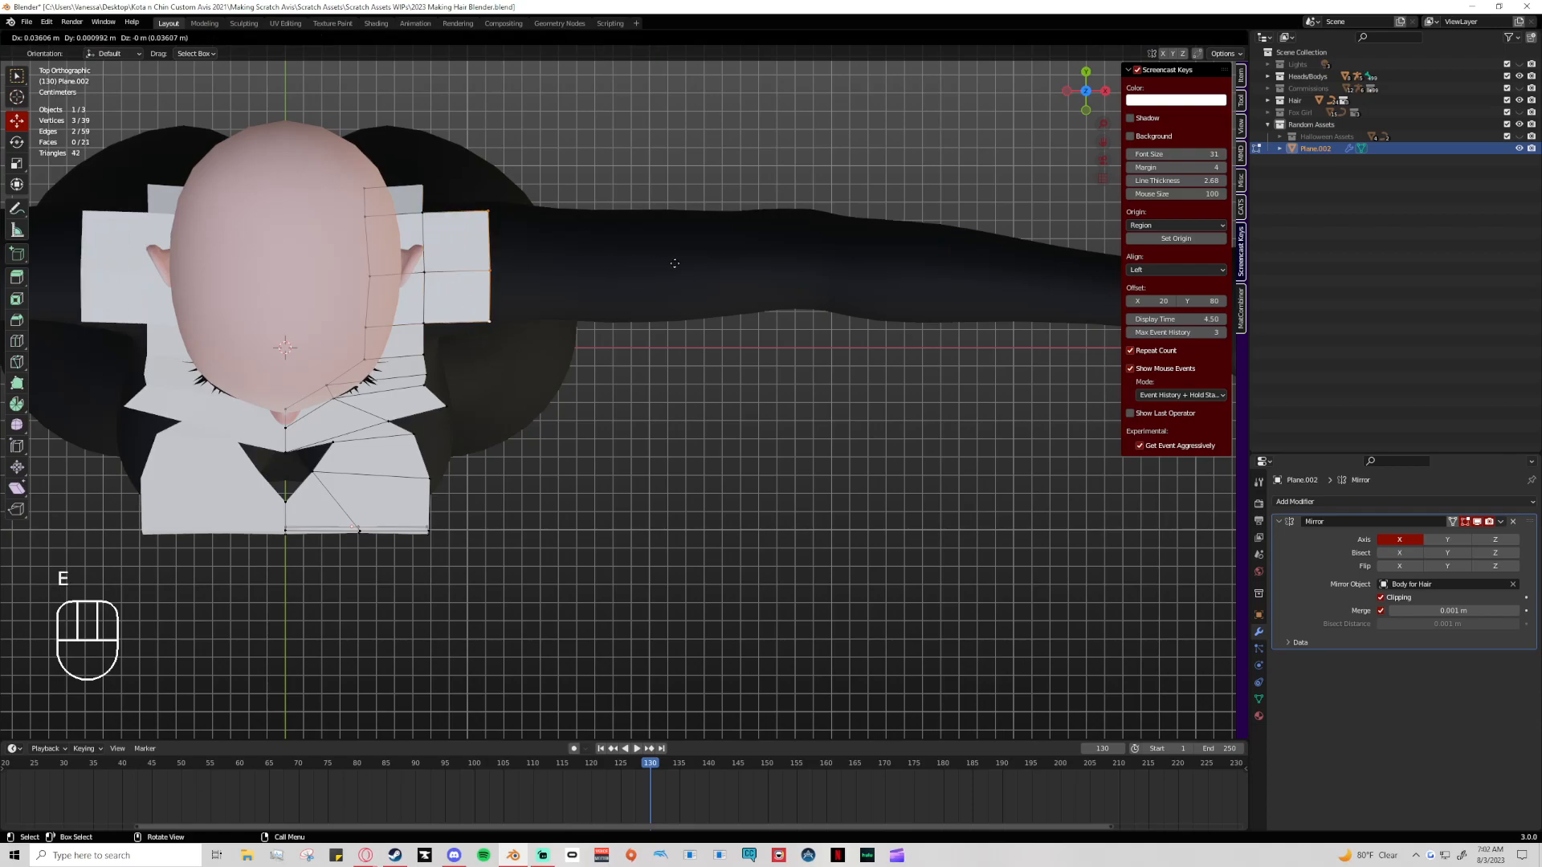
{"action": "left_click", "coordinate": [522, 261]}
{"action": "key", "text": "e"}
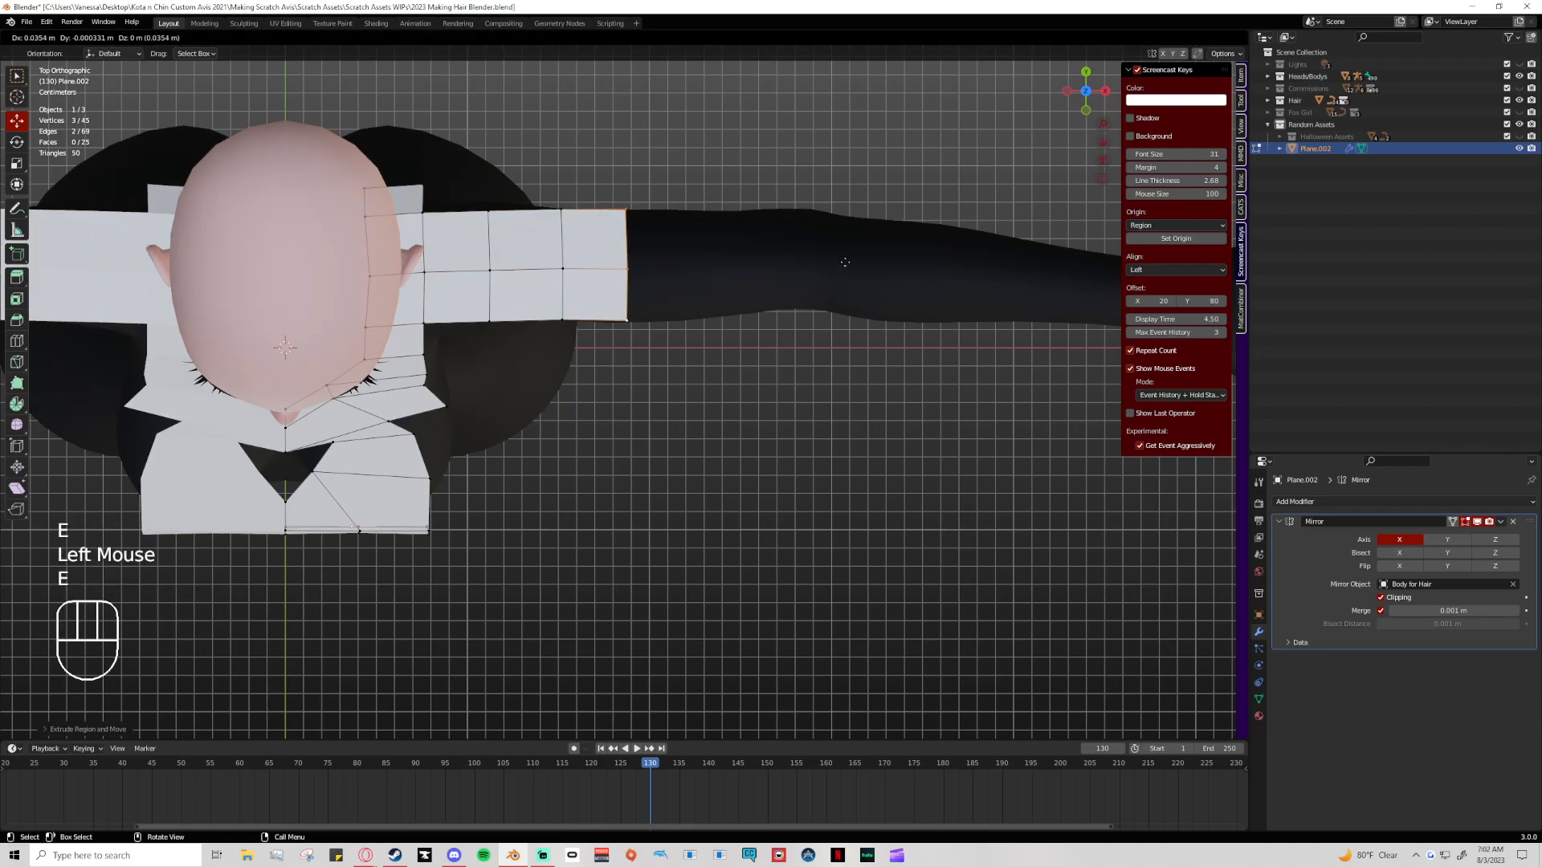
{"action": "left_click", "coordinate": [843, 262]}
Lower the outer vertex columns of the sleeve strip so it follows the slope of the upper arm
{"action": "middle_click_drag", "start_coordinate": [637, 248], "coordinate": [729, 316]}
{"action": "left_click", "coordinate": [1087, 93]}
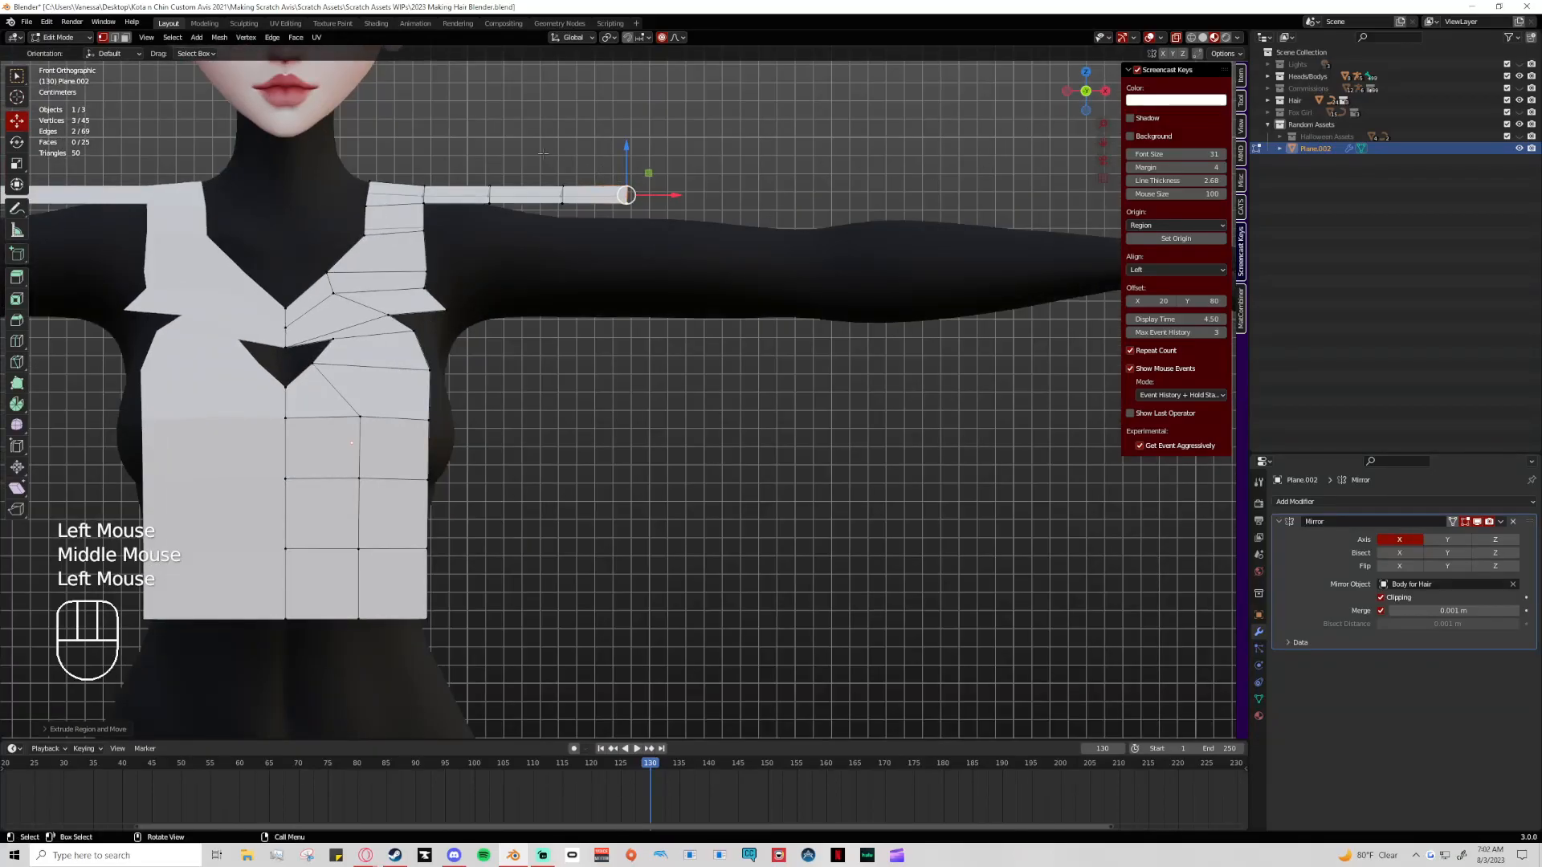
{"action": "scroll", "coordinate": [629, 338], "scroll_direction": "down", "scroll_amount": 1}
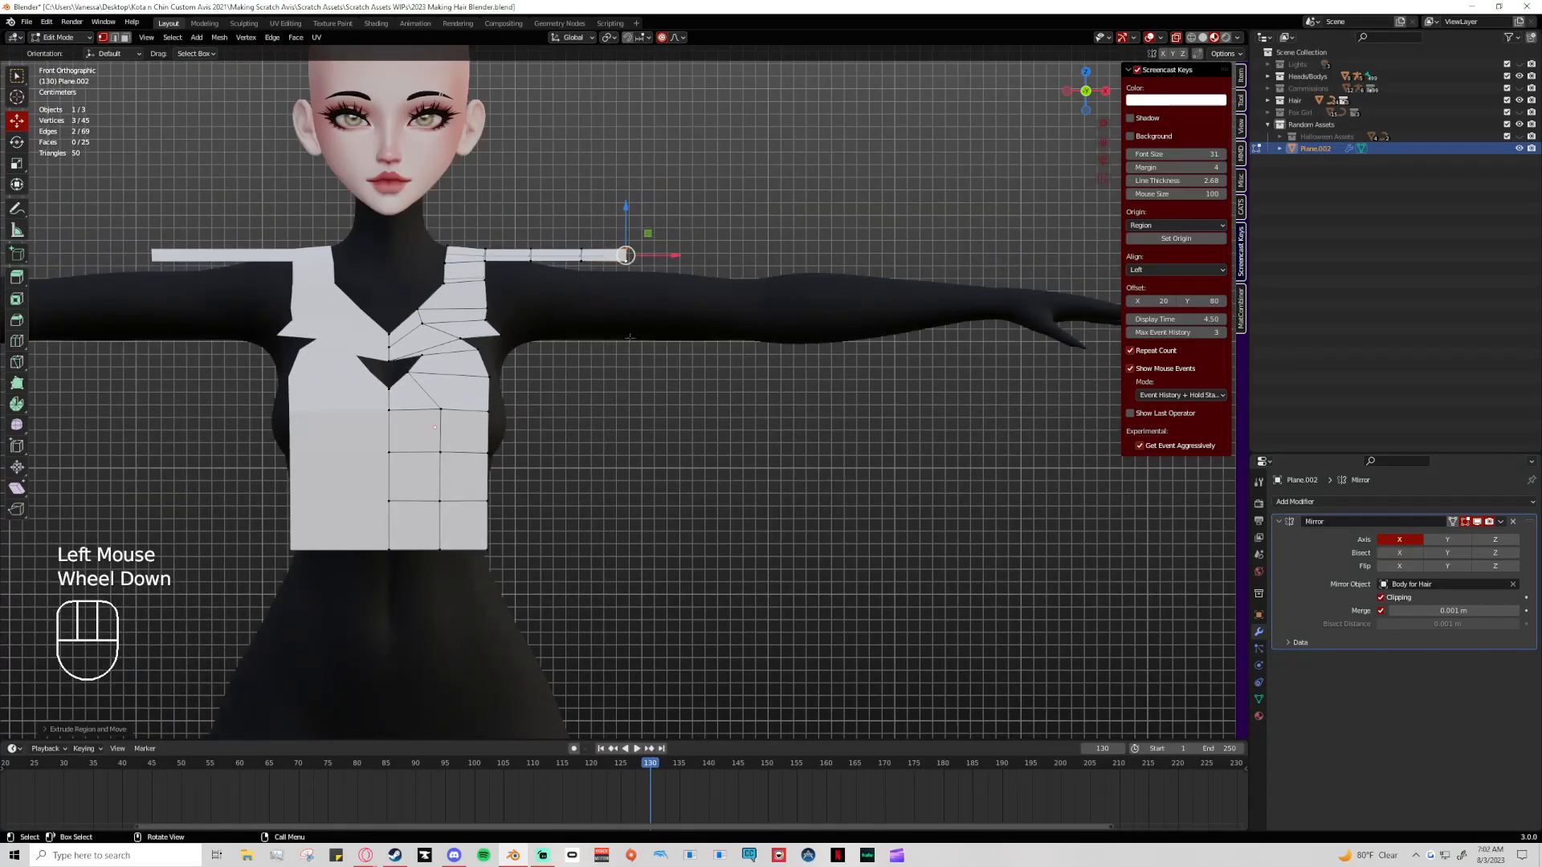
{"action": "left_click_drag", "start_coordinate": [626, 256], "coordinate": [628, 272]}
{"action": "scroll", "coordinate": [627, 265], "scroll_direction": "down", "scroll_amount": 3}
{"action": "left_click_drag", "start_coordinate": [551, 233], "coordinate": [591, 278]}
{"action": "left_click_drag", "start_coordinate": [579, 261], "coordinate": [578, 263]}
{"action": "left_click_drag", "start_coordinate": [606, 237], "coordinate": [627, 267]}
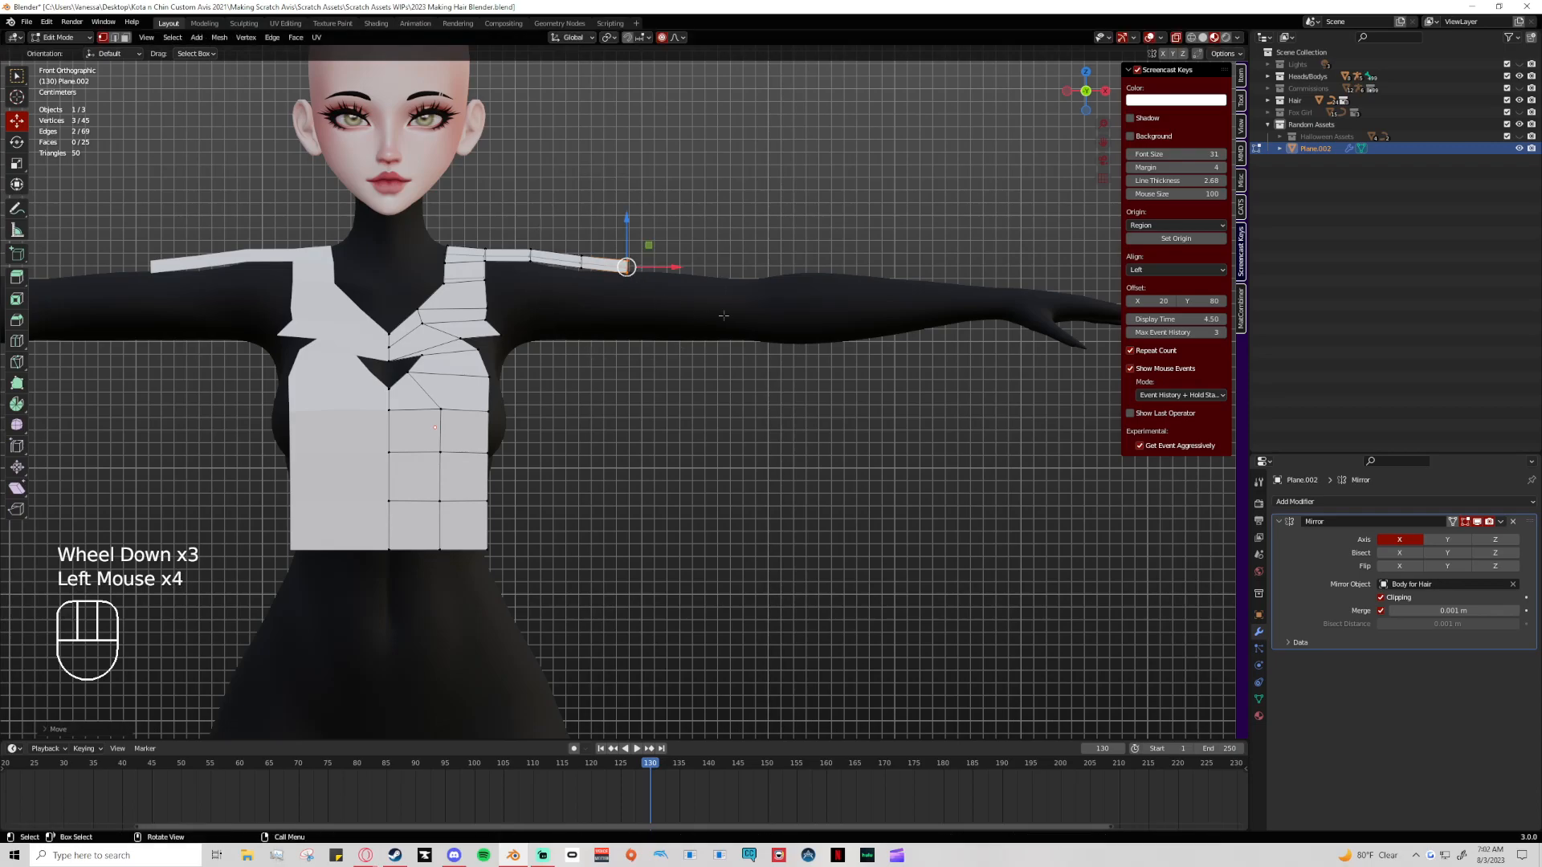
Extrude the sleeve strip's four back-edge vertices four times, down behind the arm and forward underneath it
{"action": "left_click", "coordinate": [1086, 91]}
{"action": "left_click", "coordinate": [1067, 90]}
{"action": "left_click", "coordinate": [851, 269]}
{"action": "middle_click_drag", "start_coordinate": [848, 275], "coordinate": [727, 314]}
{"action": "left_click", "coordinate": [692, 292]}
{"action": "left_click", "coordinate": [737, 282], "text": "shift"}
{"action": "left_click", "coordinate": [783, 273], "text": "shift"}
{"action": "left_click", "coordinate": [827, 263], "text": "shift"}
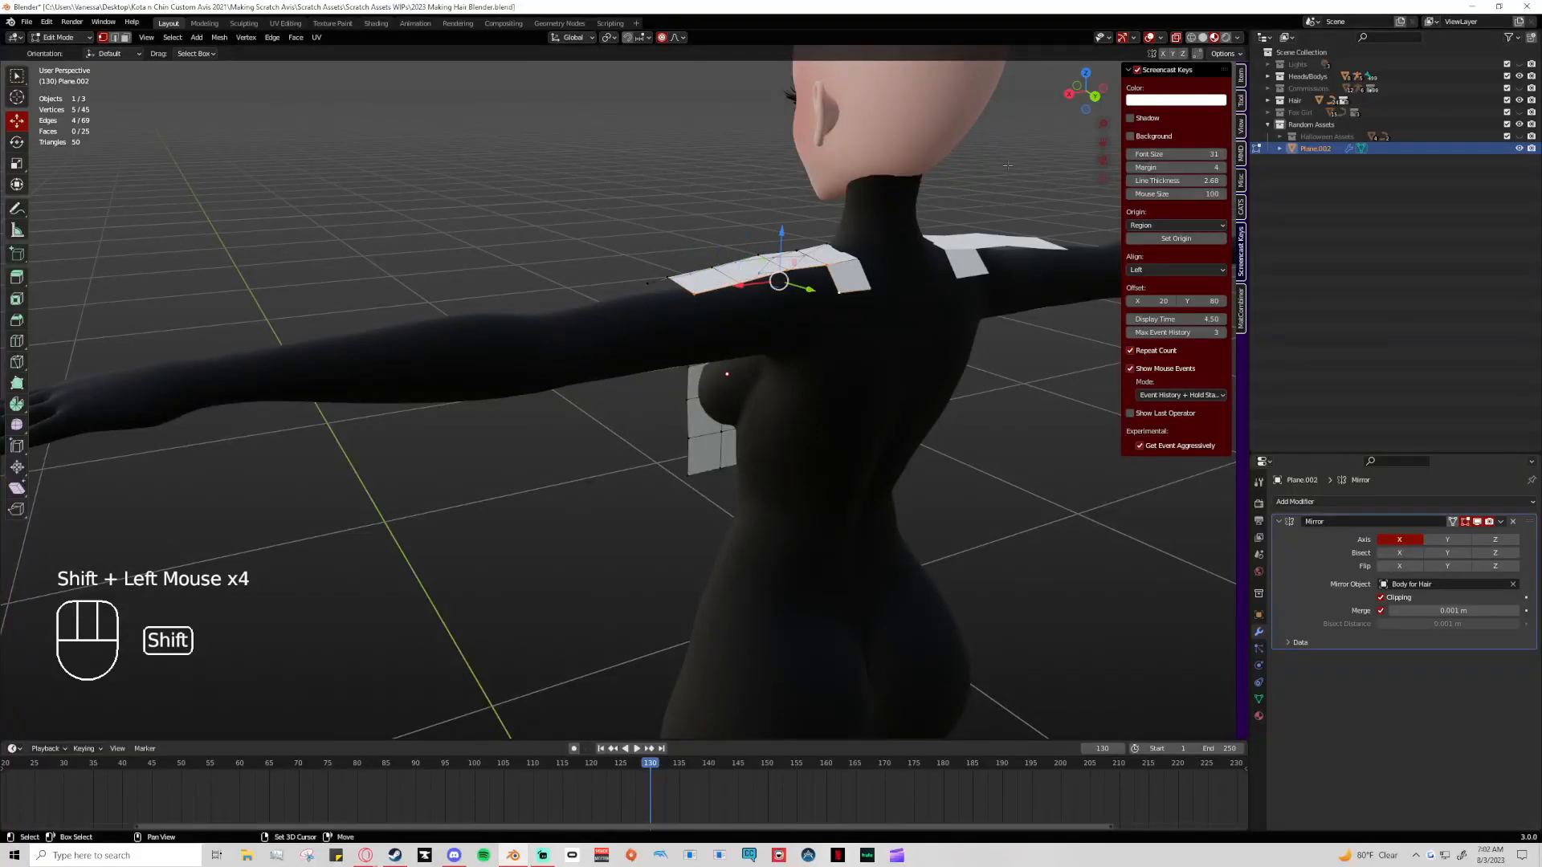
{"action": "left_click", "coordinate": [843, 292], "text": "shift"}
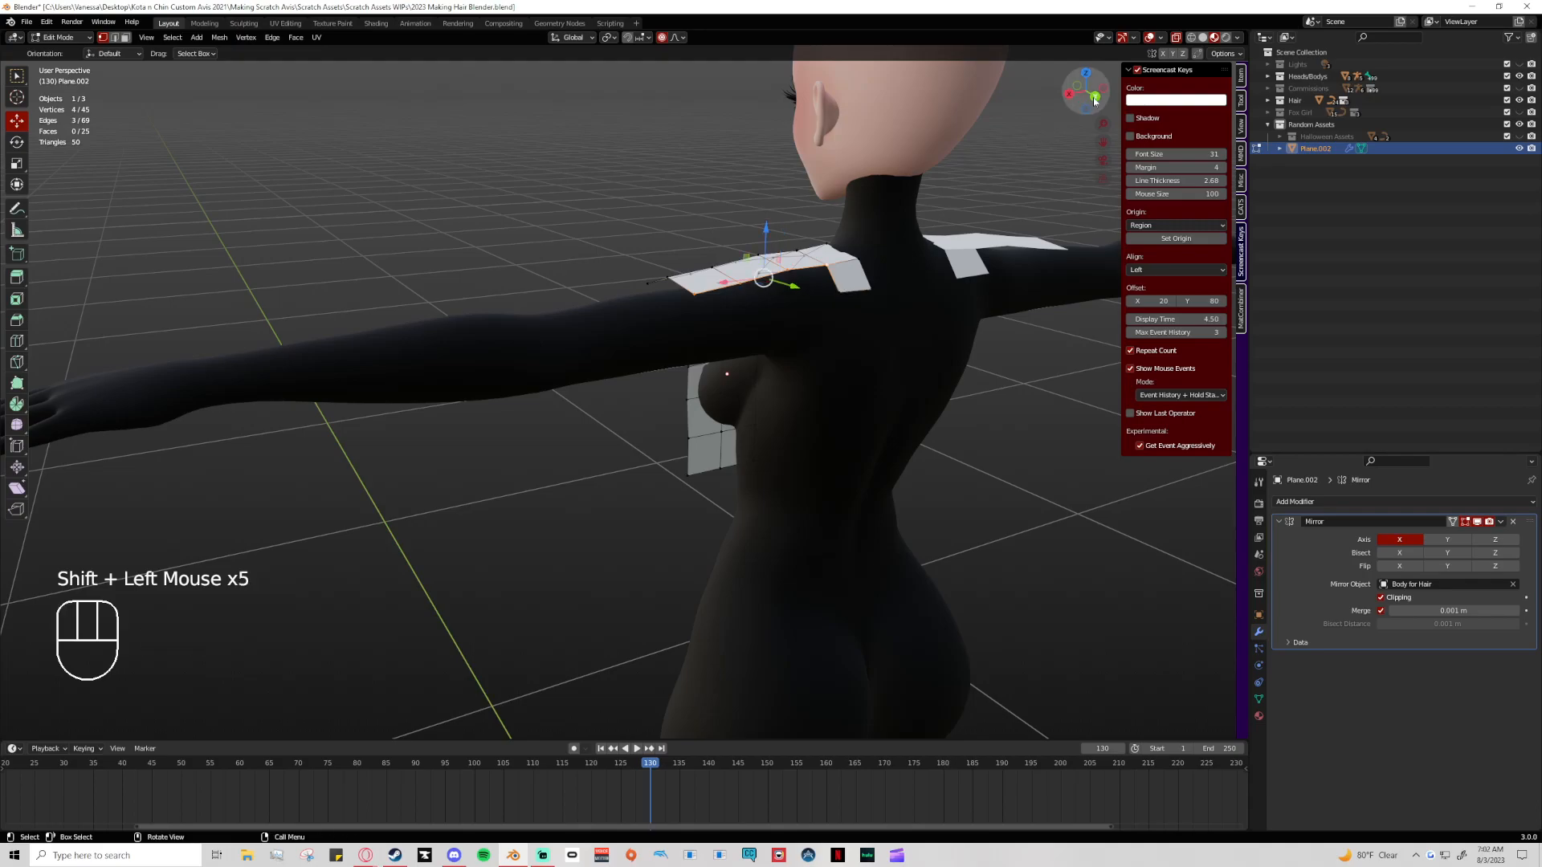
{"action": "left_click", "coordinate": [1095, 97]}
{"action": "middle_click_drag", "start_coordinate": [683, 290], "coordinate": [760, 320]}
{"action": "key", "text": "e"}
{"action": "left_click", "coordinate": [840, 326]}
{"action": "key", "text": "e"}
{"action": "left_click", "coordinate": [848, 354]}
{"action": "key", "text": "e"}
{"action": "left_click", "coordinate": [813, 371]}
{"action": "key", "text": "e"}
{"action": "left_click", "coordinate": [811, 373]}
Adjust the position of the inner underarm edge on the sleeve's back flap
{"action": "middle_click_drag", "start_coordinate": [811, 373], "coordinate": [870, 372]}
{"action": "left_click_drag", "start_coordinate": [842, 377], "coordinate": [839, 386]}
{"action": "scroll", "coordinate": [843, 384], "scroll_direction": "up", "scroll_amount": 2}
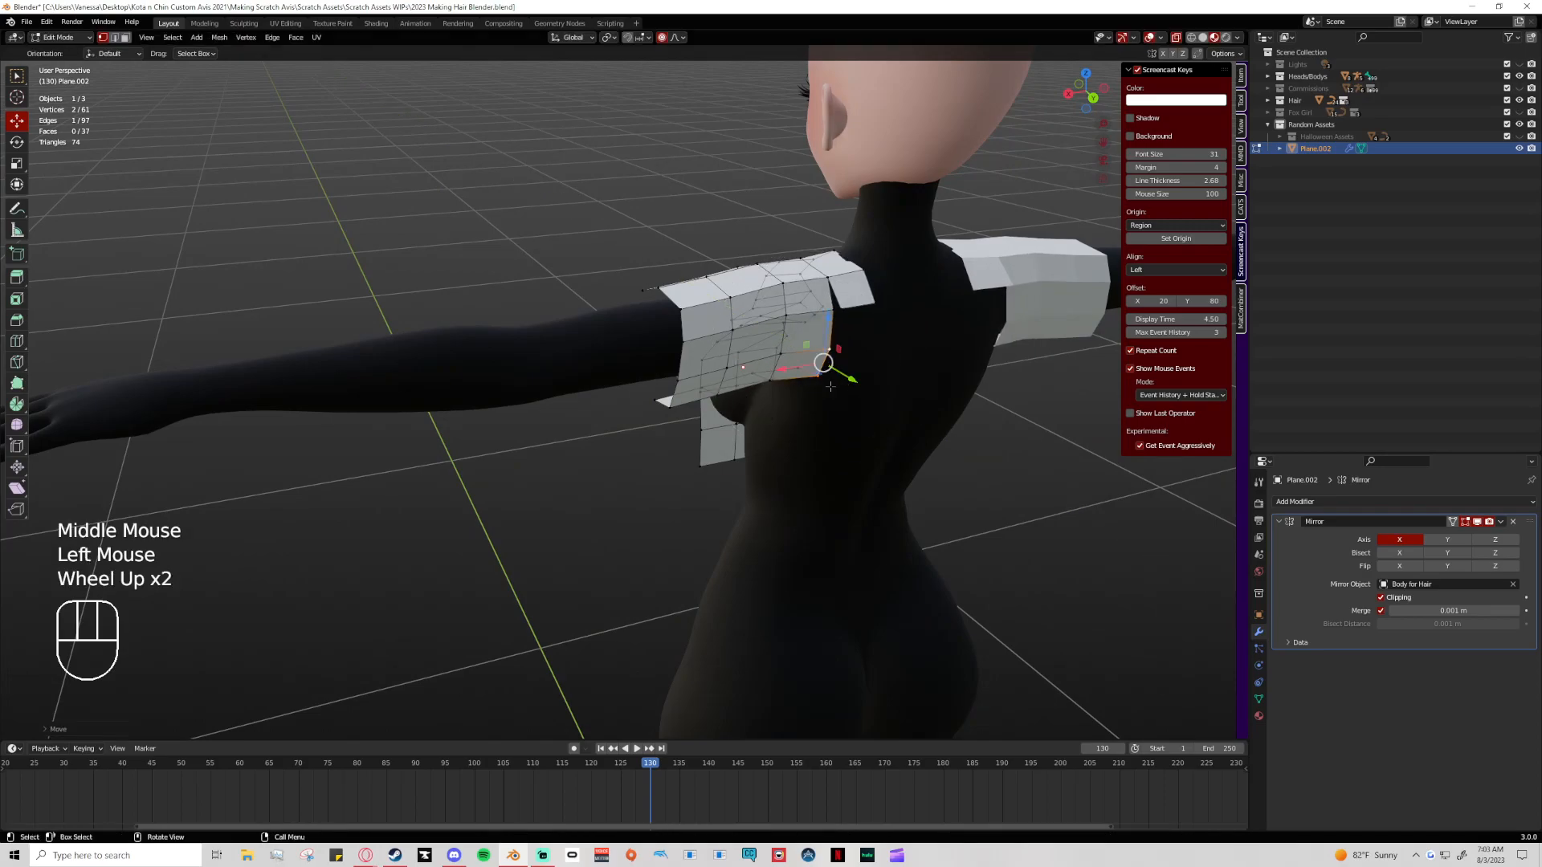
Extrude the sleeve strip's four front-edge vertices four times, down the front of the arm and back underneath it
{"action": "middle_click_drag", "start_coordinate": [745, 295], "coordinate": [794, 358]}
{"action": "scroll", "coordinate": [717, 302], "scroll_direction": "up", "scroll_amount": 1}
{"action": "scroll", "coordinate": [722, 281], "scroll_direction": "up", "scroll_amount": 2}
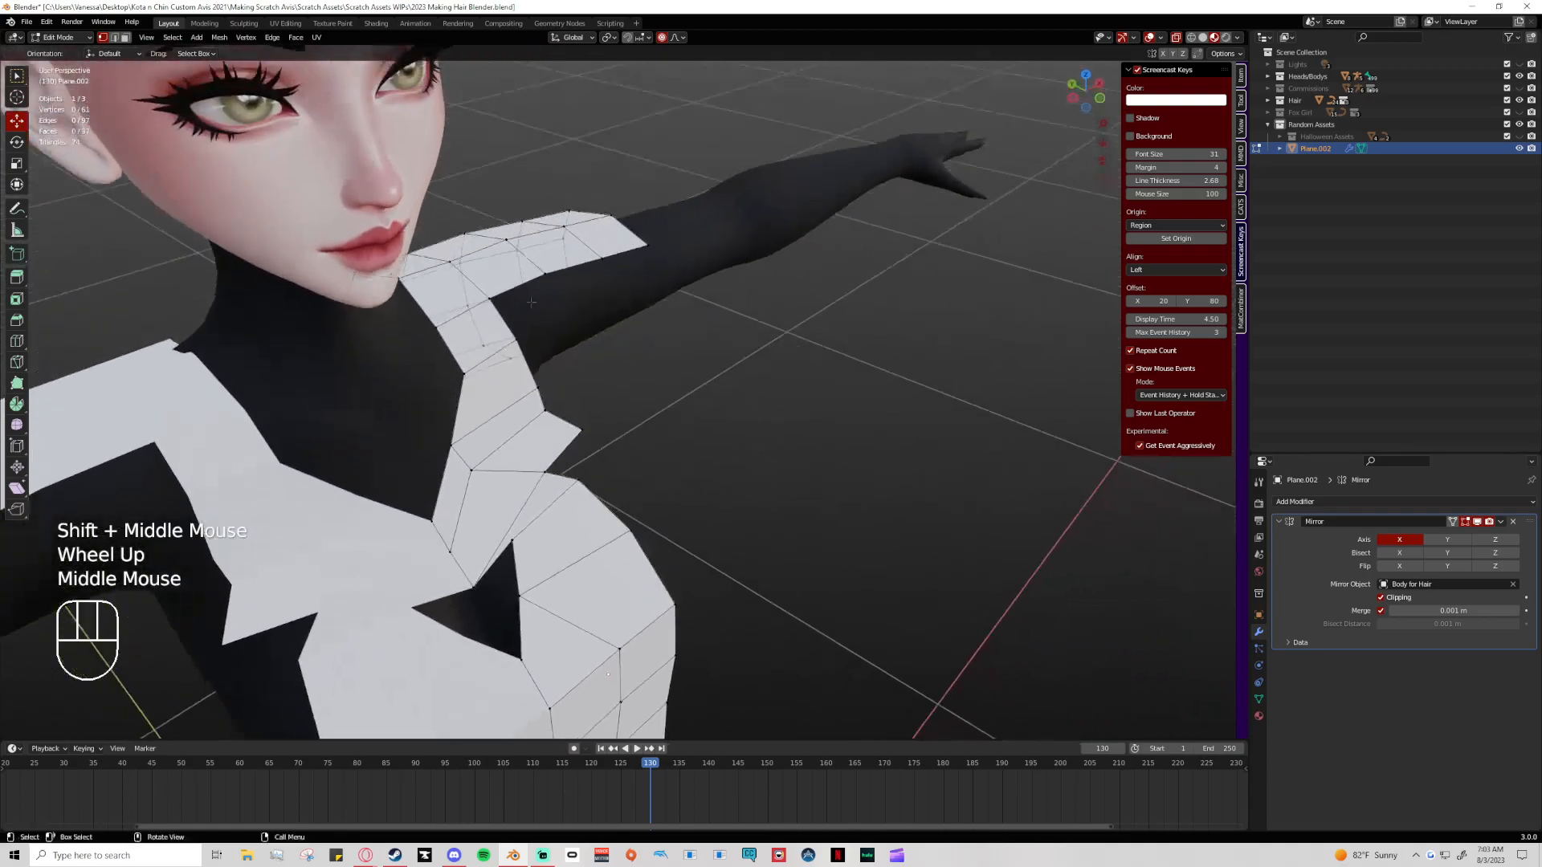
{"action": "left_click", "coordinate": [491, 301]}
{"action": "left_click", "coordinate": [546, 277], "text": "shift"}
{"action": "left_click", "coordinate": [593, 269], "text": "shift"}
{"action": "middle_click_drag", "start_coordinate": [685, 255], "coordinate": [781, 282]}
{"action": "middle_click_drag", "start_coordinate": [707, 416], "coordinate": [701, 388]}
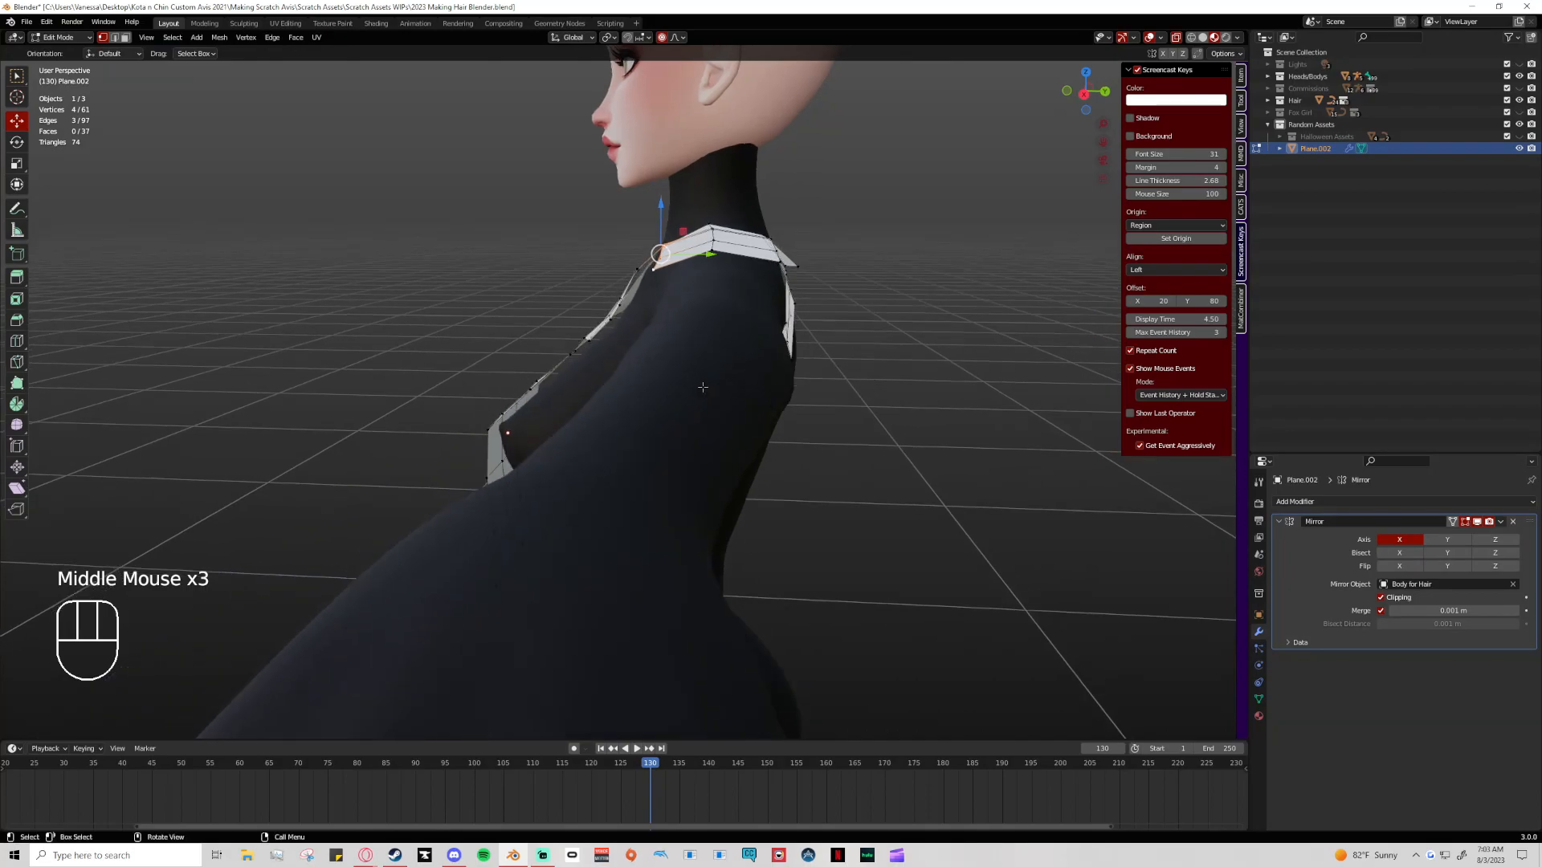
{"action": "left_click", "coordinate": [1085, 95]}
{"action": "key", "text": "e"}
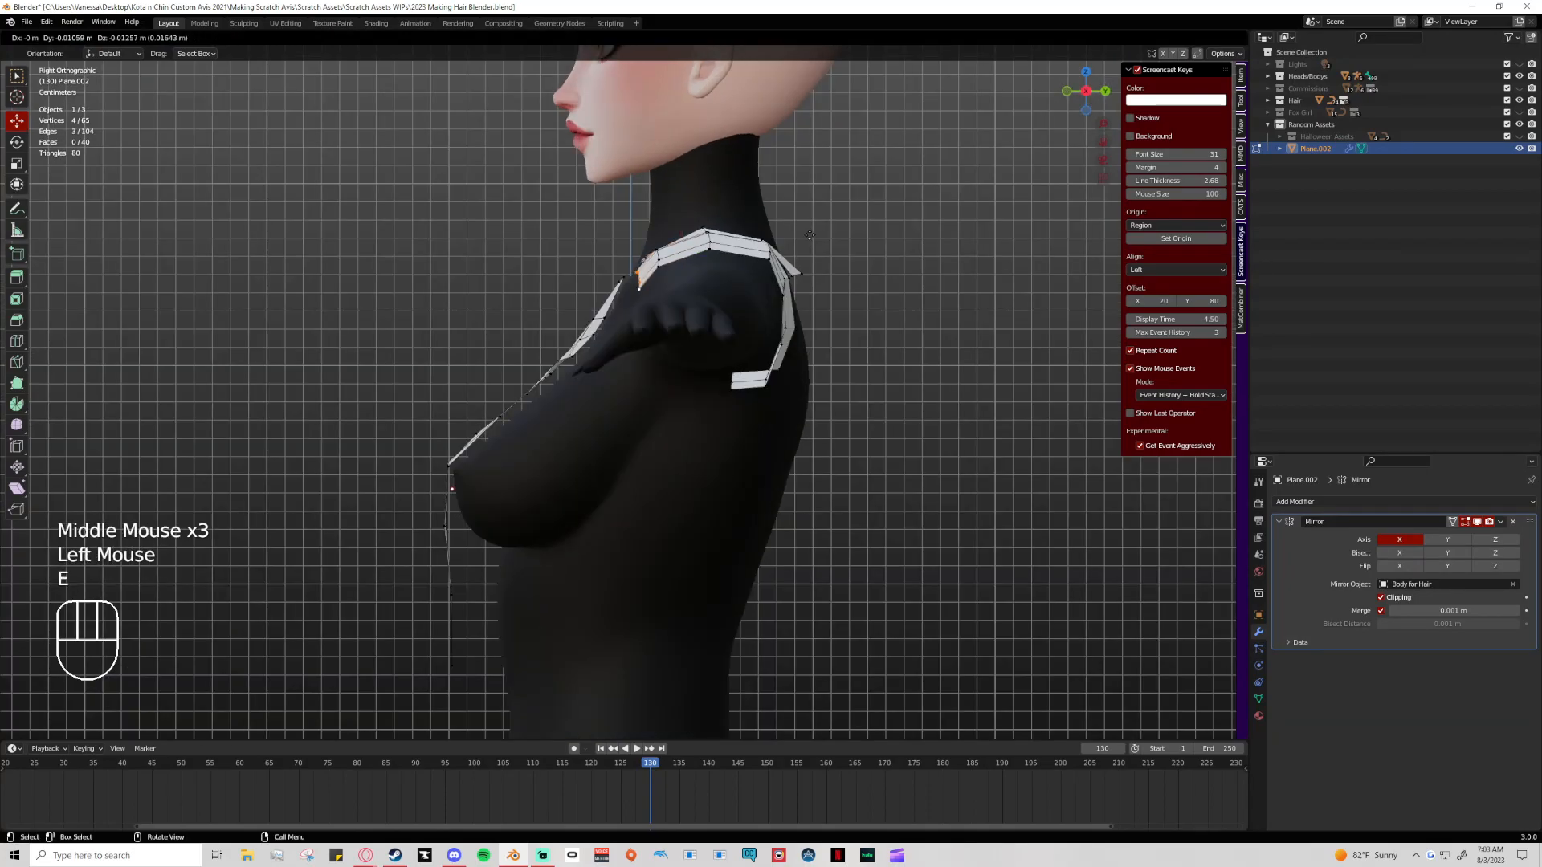
{"action": "key", "text": "e"}
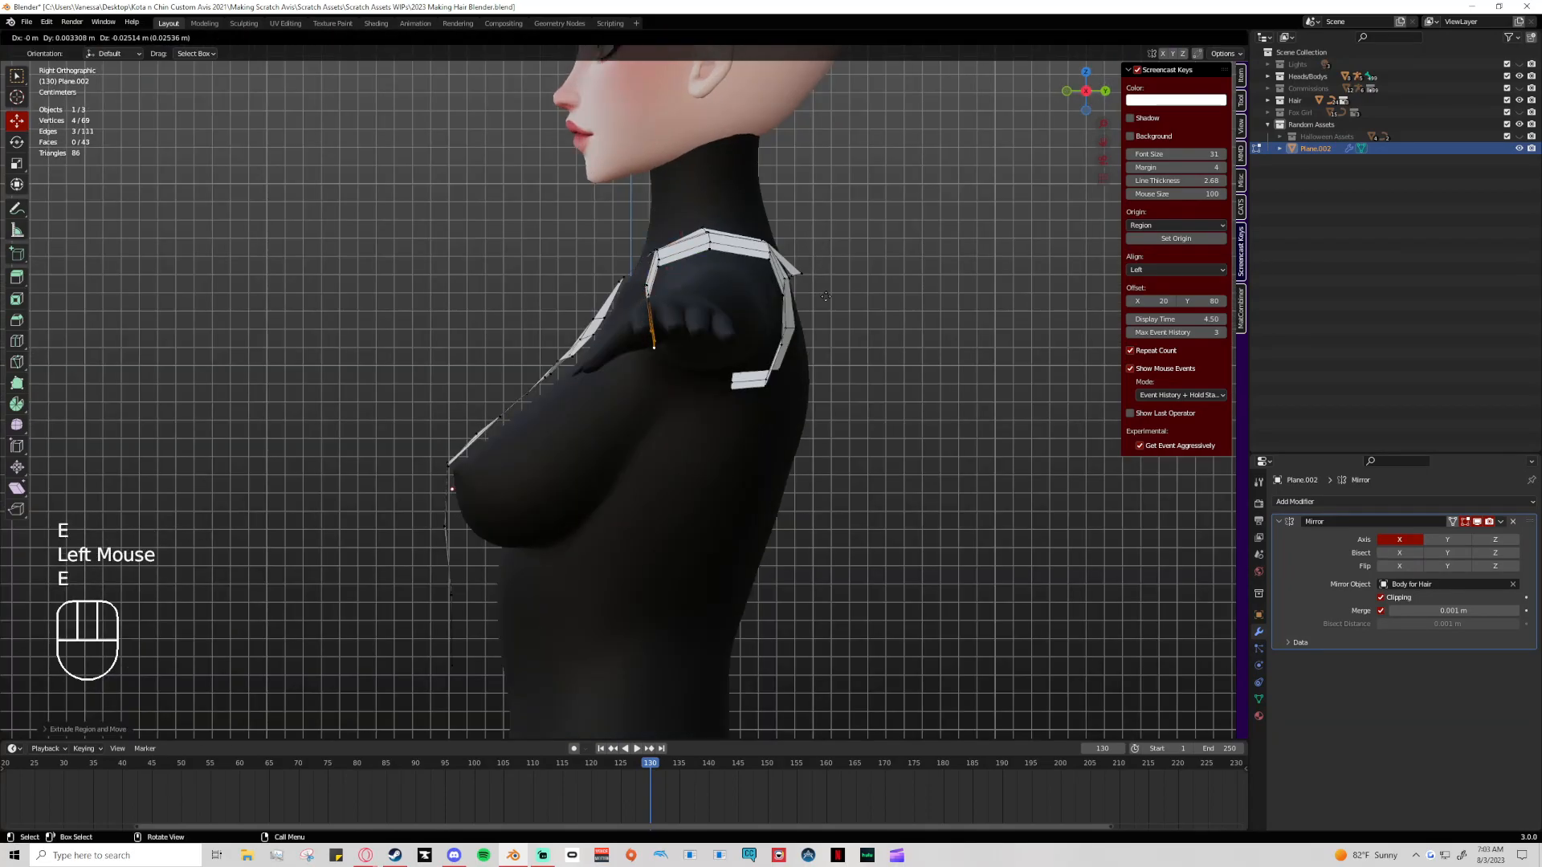
{"action": "left_click", "coordinate": [706, 343]}
{"action": "key", "text": "e"}
{"action": "left_click", "coordinate": [733, 354]}
Try to merge the outermost pair of facing underarm vertices at their center
{"action": "mouse_move", "coordinate": [733, 354]}
{"action": "middle_mouse_down"}
{"action": "mouse_move", "coordinate": [813, 354]}
{"action": "mouse_move", "coordinate": [713, 334]}
{"action": "middle_mouse_up"}
{"action": "scroll", "coordinate": [732, 397], "scroll_direction": "up", "scroll_amount": 1}
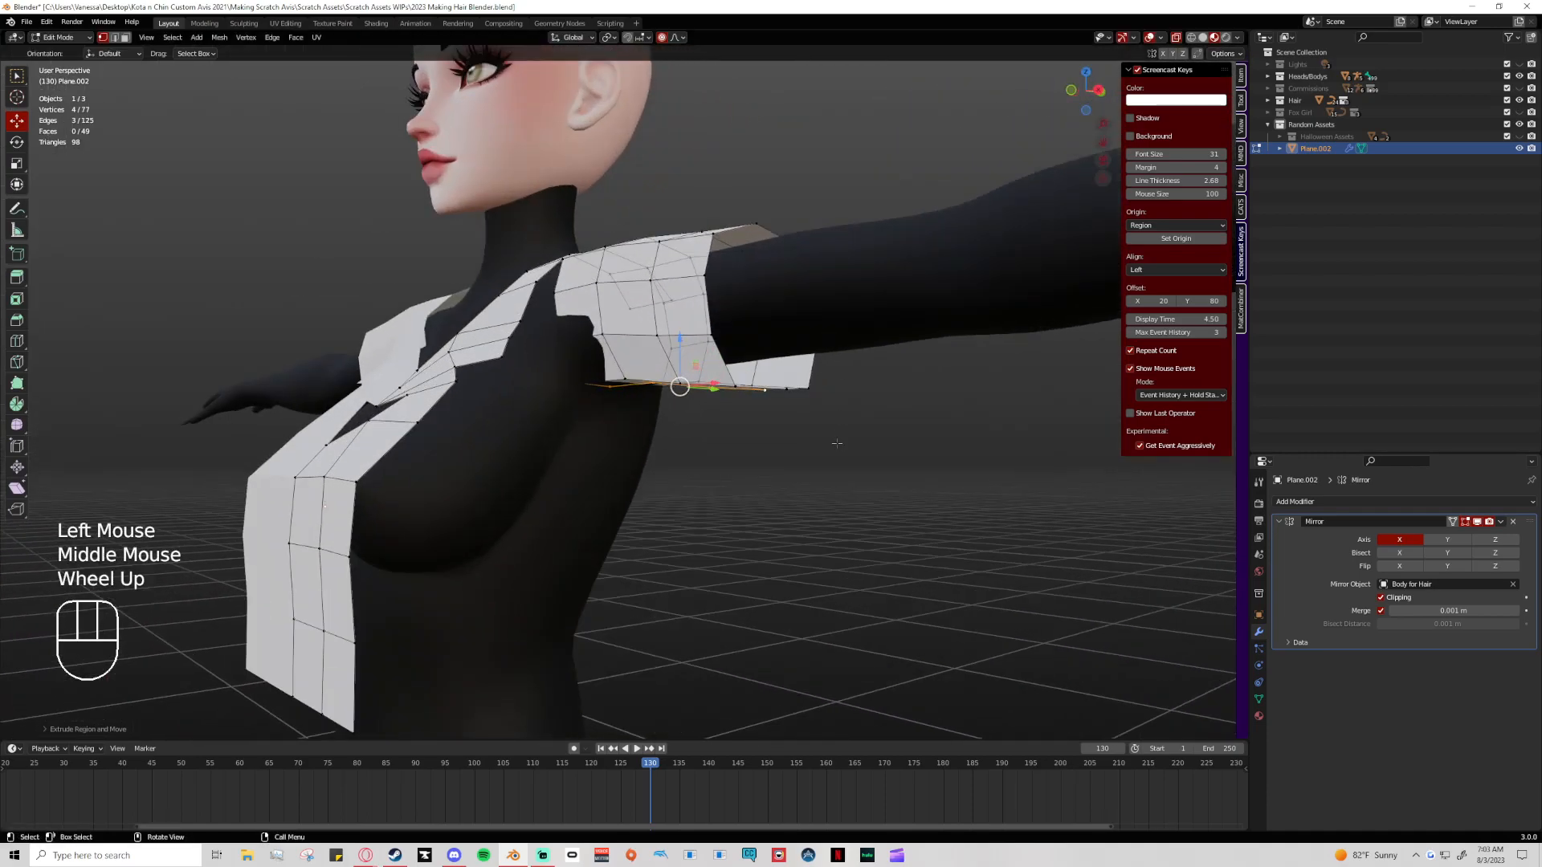
{"action": "middle_click_drag", "start_coordinate": [732, 397], "coordinate": [739, 391]}
{"action": "left_click", "coordinate": [740, 393]}
{"action": "left_click", "coordinate": [727, 394], "text": "shift"}
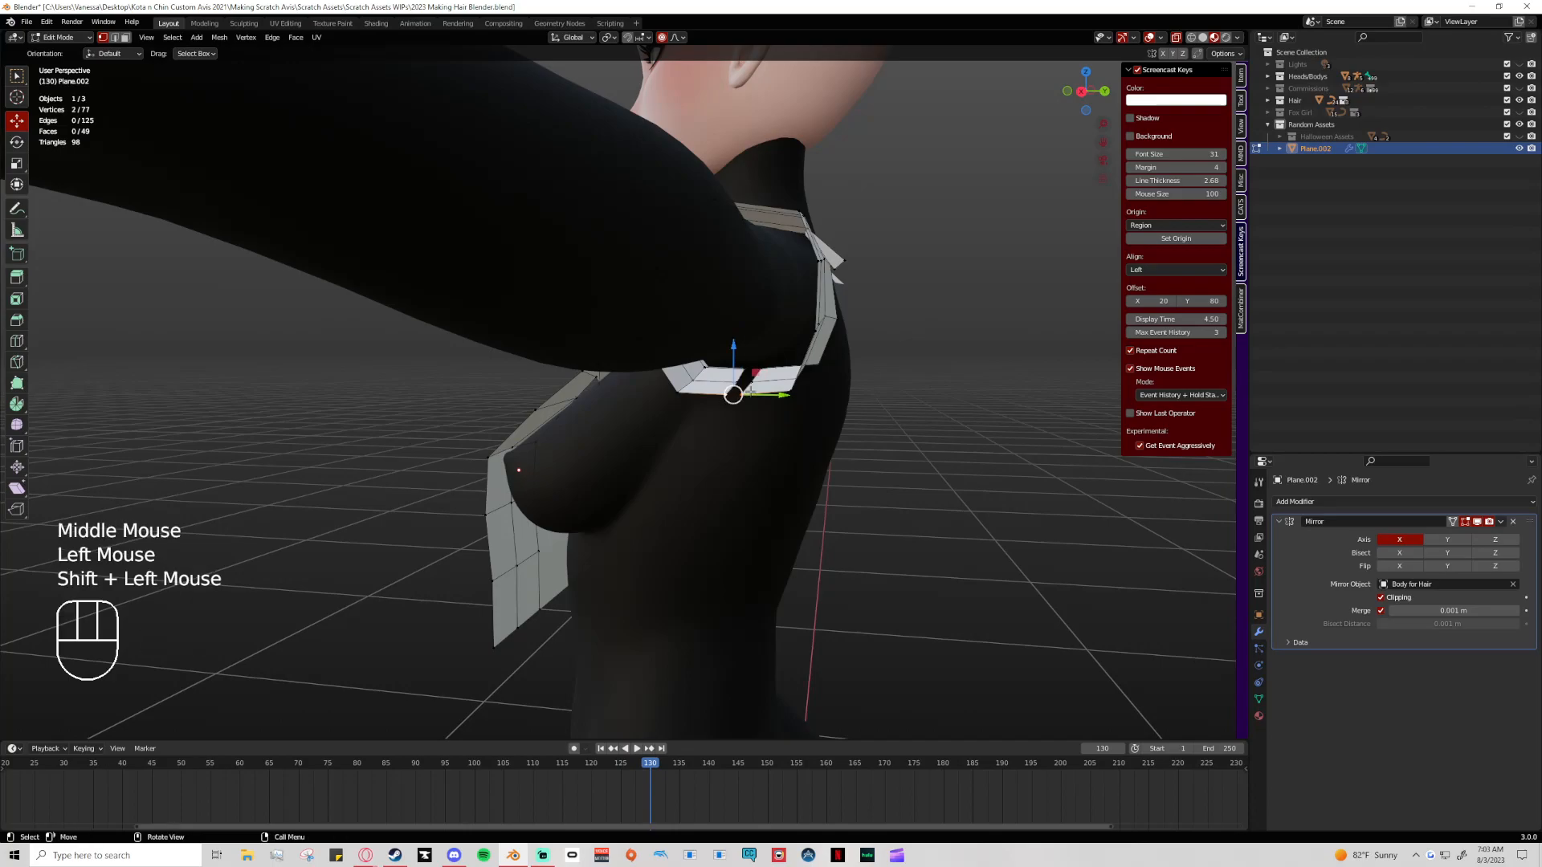
{"action": "left_click", "coordinate": [759, 384], "text": "shift"}
{"action": "scroll", "coordinate": [765, 408], "scroll_direction": "up", "scroll_amount": 2}
{"action": "middle_click_drag", "start_coordinate": [765, 408], "coordinate": [748, 329]}
{"action": "left_click", "coordinate": [726, 227]}
{"action": "left_click", "coordinate": [738, 187], "text": "shift"}
{"action": "left_click", "coordinate": [723, 222]}
{"action": "left_click", "coordinate": [740, 188], "text": "shift"}
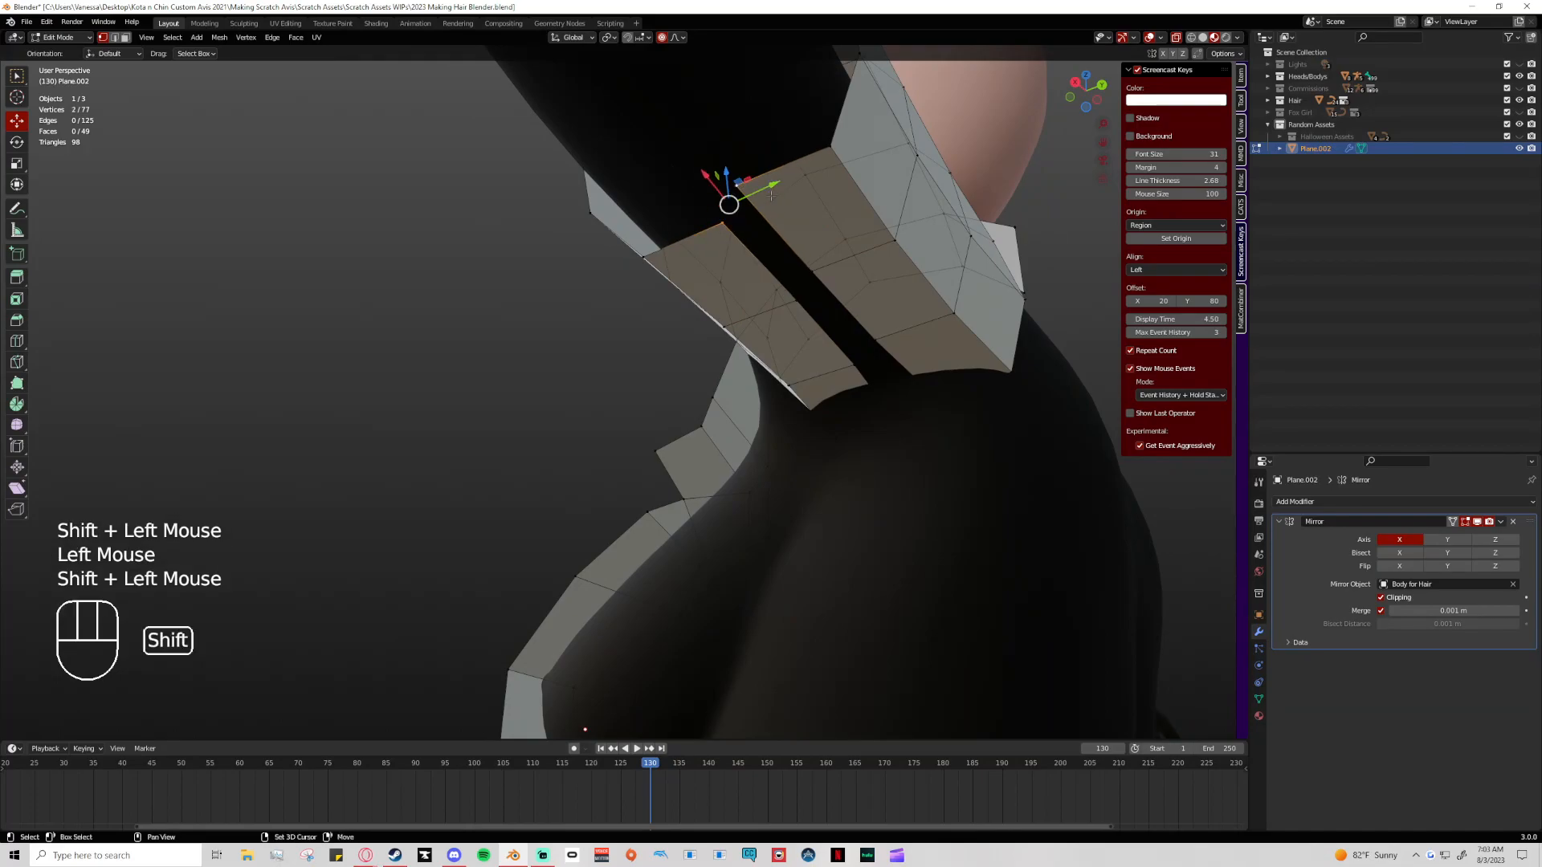
{"action": "key", "text": "m"}
{"action": "left_click", "coordinate": [776, 200]}
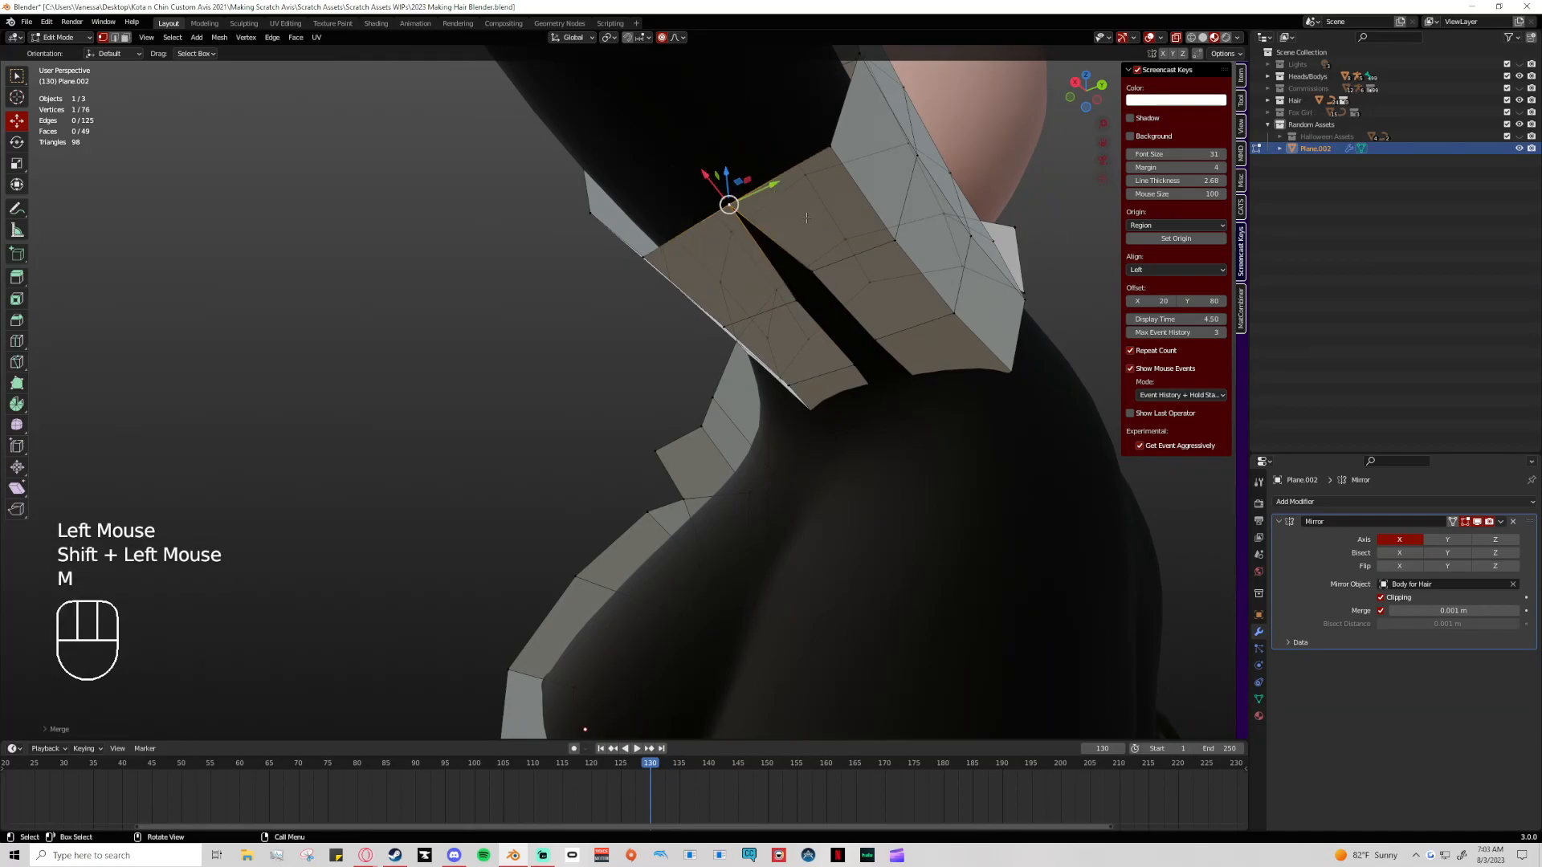
Try to merge the second pair of underarm vertices at their center and select the next pair
{"action": "left_click", "coordinate": [797, 296]}
{"action": "left_click", "coordinate": [806, 283], "text": "shift"}
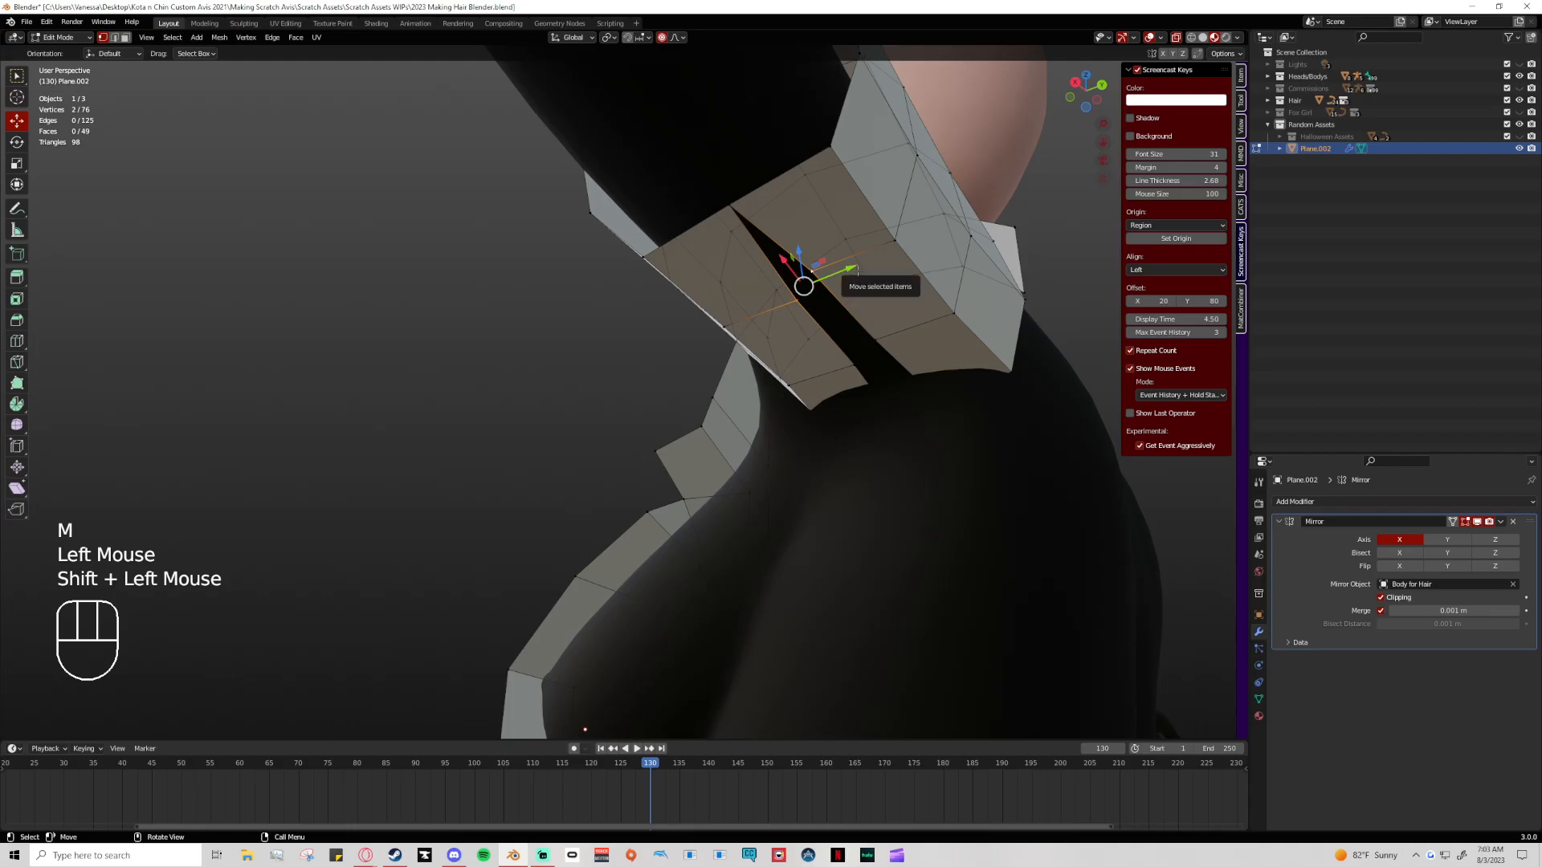
{"action": "key", "text": "m"}
{"action": "left_click", "coordinate": [858, 273]}
{"action": "mouse_move", "coordinate": [857, 275]}
{"action": "middle_mouse_down"}
{"action": "mouse_move", "coordinate": [796, 302]}
{"action": "mouse_move", "coordinate": [811, 330]}
{"action": "mouse_move", "coordinate": [881, 332]}
{"action": "mouse_move", "coordinate": [820, 193]}
{"action": "middle_mouse_up"}
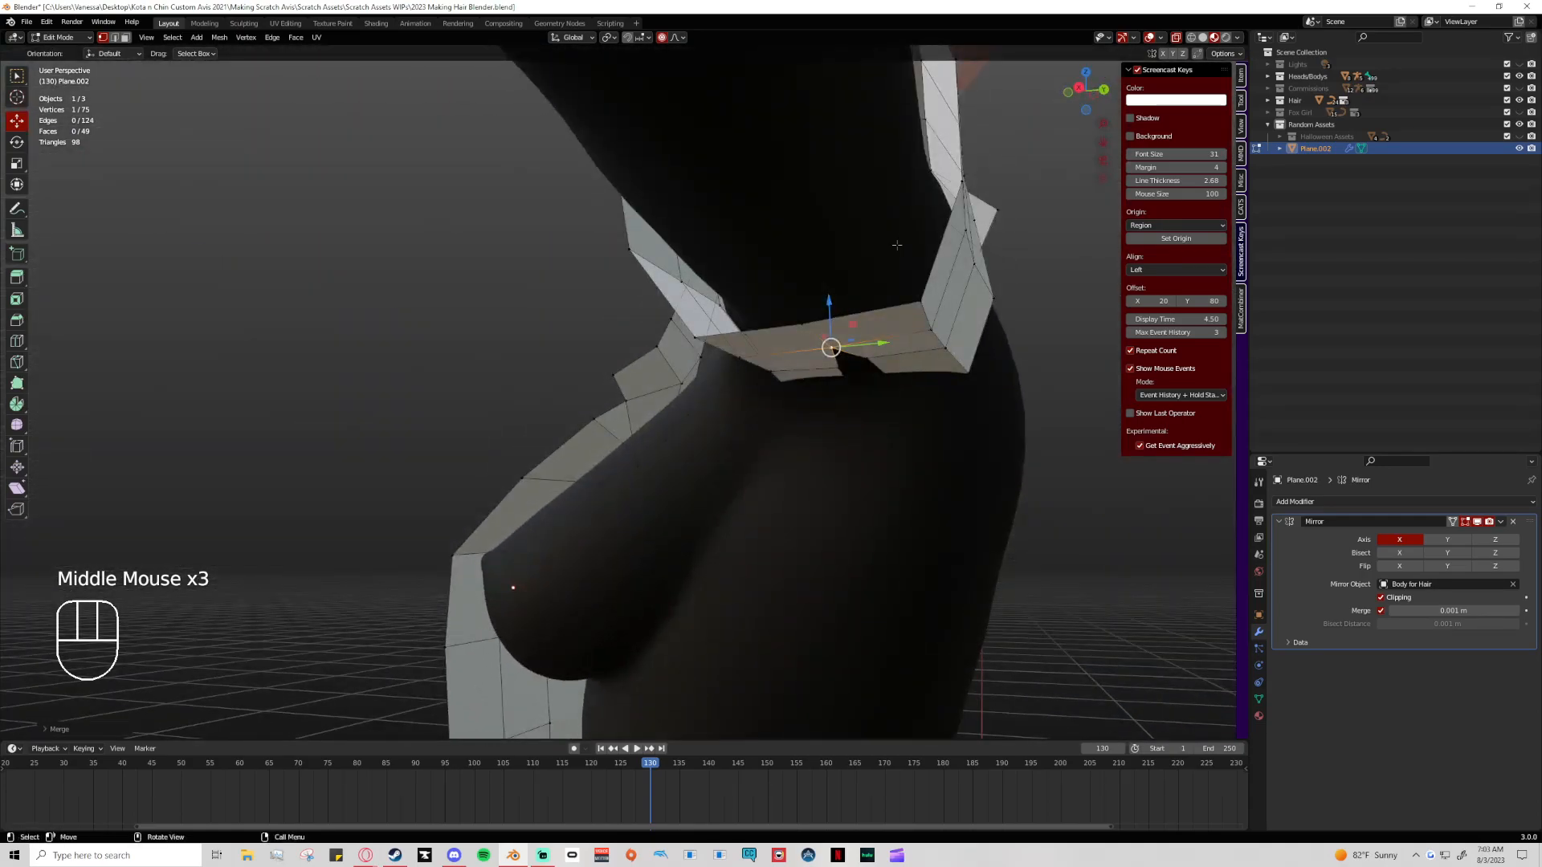
{"action": "middle_click_drag", "start_coordinate": [897, 245], "coordinate": [896, 279]}
{"action": "left_click", "coordinate": [852, 371], "text": "shift"}
{"action": "left_click", "coordinate": [872, 341], "text": "shift"}
{"action": "left_click", "coordinate": [813, 285]}
Undo both underarm vertex merges
{"action": "key", "text": "ctrl+z"}
{"action": "key", "text": "ctrl+z"}
{"action": "key", "text": "ctrl+z"}
{"action": "key", "text": "ctrl+z"}
{"action": "key", "text": "ctrl+z"}
{"action": "key", "text": "ctrl+z"}
{"action": "key", "text": "ctrl+z"}
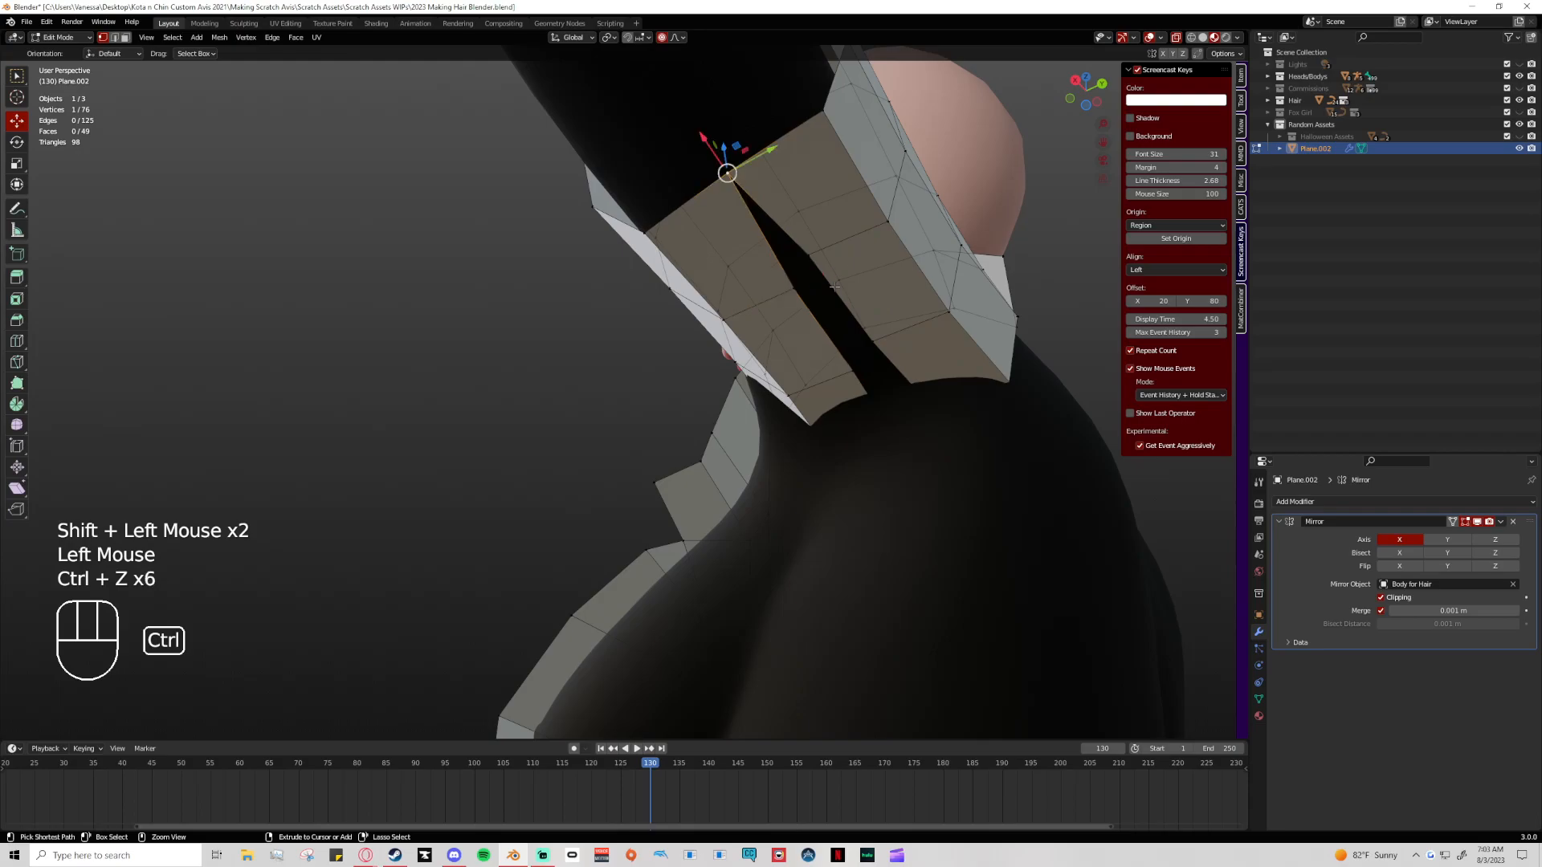
Shift the front flap's outer underarm vertex toward the back flap and try filling a face between the two outer vertex pairs
{"action": "left_click", "coordinate": [721, 194]}
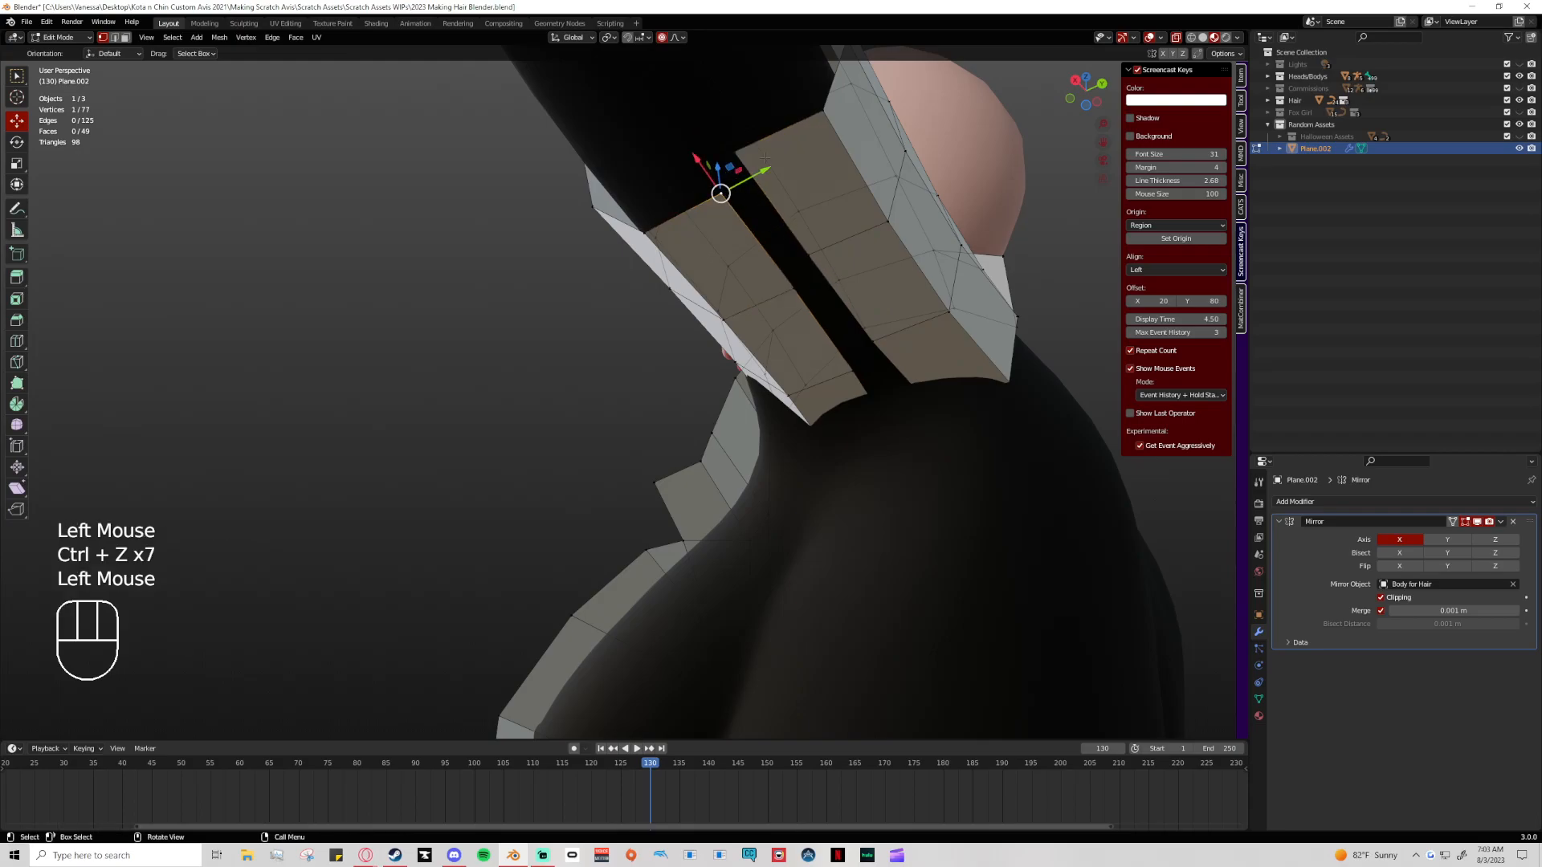
{"action": "left_click_drag", "start_coordinate": [770, 170], "coordinate": [818, 173]}
{"action": "scroll", "coordinate": [772, 170], "scroll_direction": "up", "scroll_amount": 3}
{"action": "scroll", "coordinate": [795, 171], "scroll_direction": "up", "scroll_amount": 1}
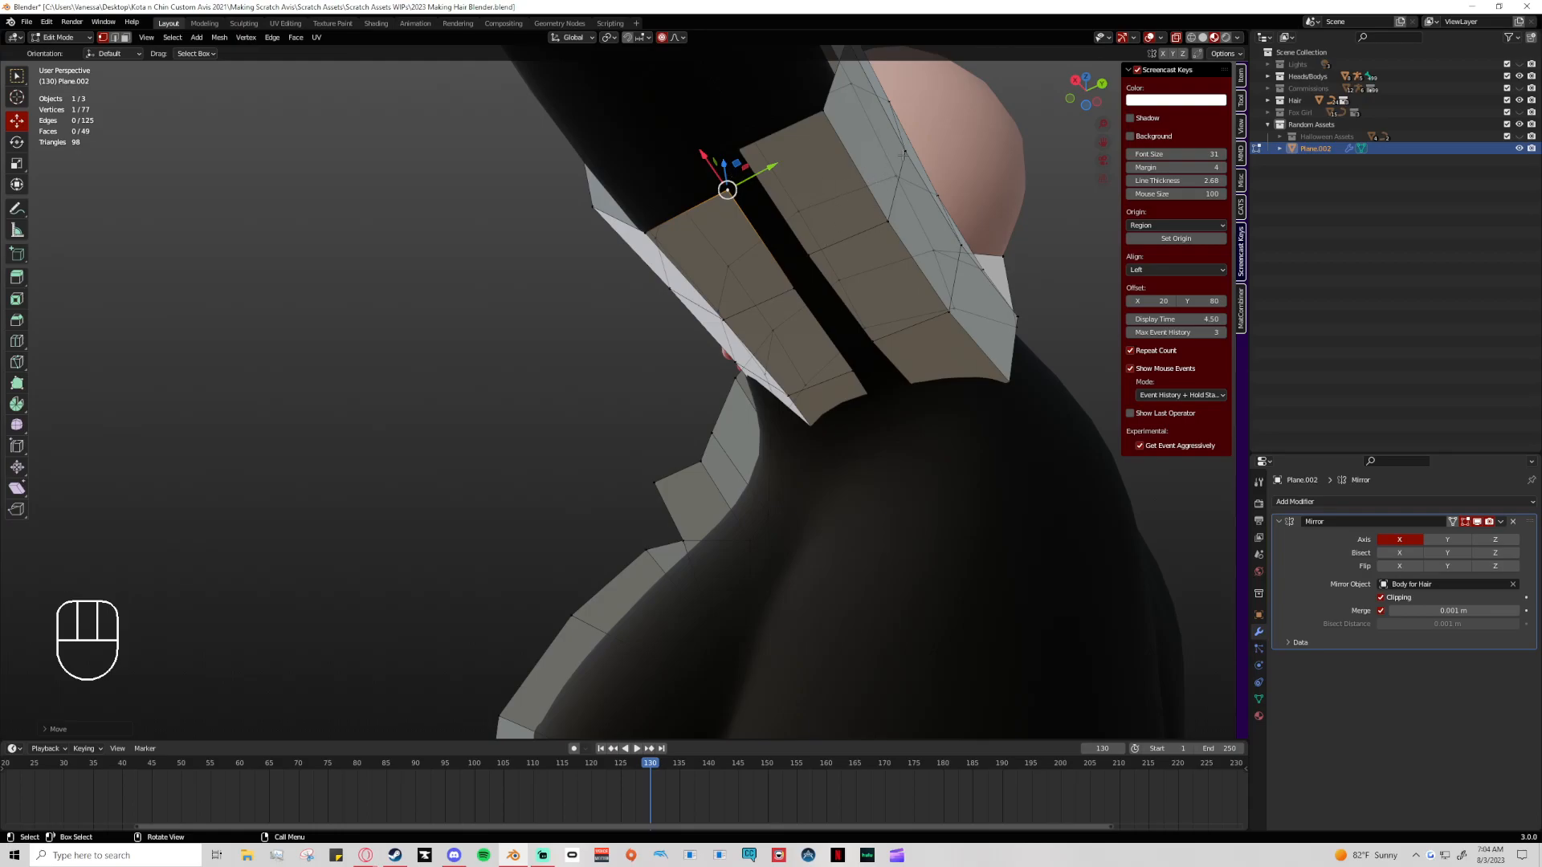
{"action": "left_click", "coordinate": [738, 149], "text": "shift"}
{"action": "left_click", "coordinate": [795, 289], "text": "shift"}
{"action": "left_click", "coordinate": [808, 256], "text": "shift"}
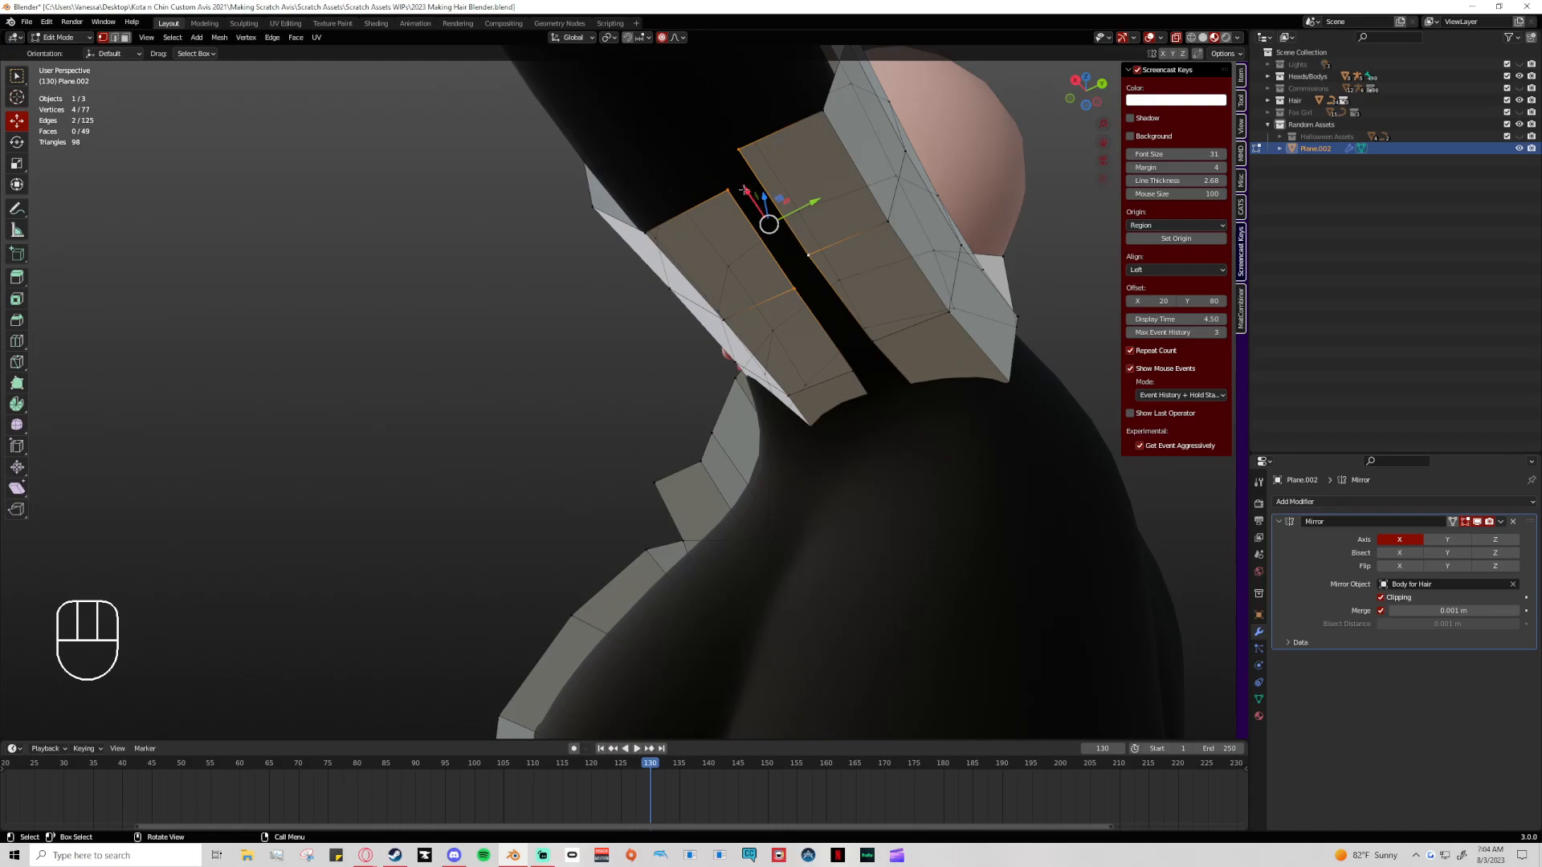
{"action": "key", "text": "f"}
Examine the sleeve's underarm gap and its fit around the arm from several angles, with and without X-ray
{"action": "middle_click_drag", "start_coordinate": [754, 222], "coordinate": [733, 150]}
{"action": "left_click", "coordinate": [868, 400]}
{"action": "middle_click_drag", "start_coordinate": [791, 271], "coordinate": [864, 294]}
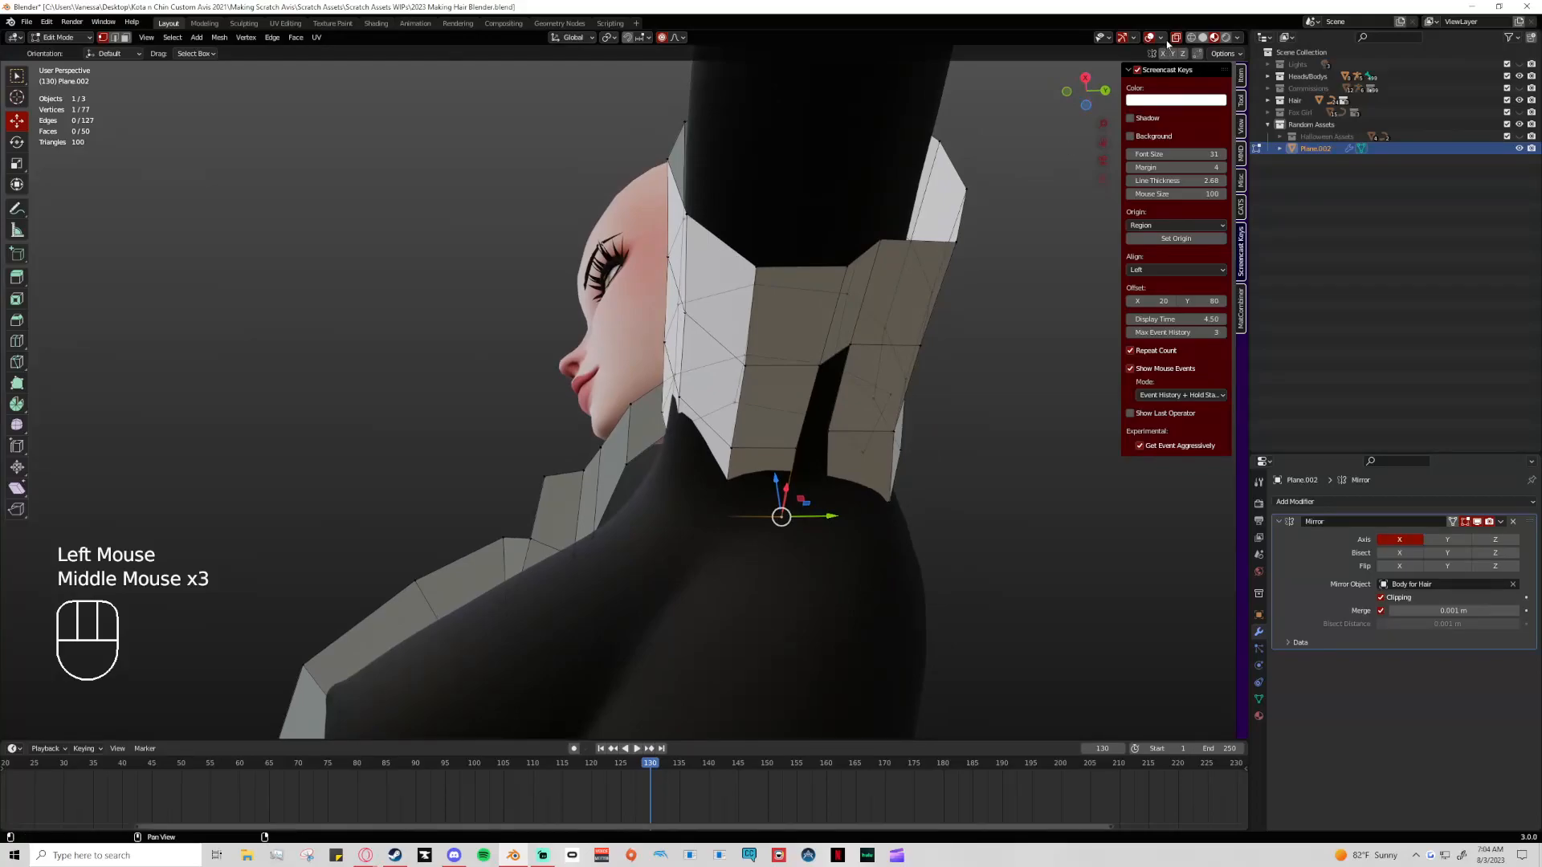
{"action": "left_click", "coordinate": [1177, 37]}
{"action": "middle_click_drag", "start_coordinate": [1034, 247], "coordinate": [902, 282]}
{"action": "left_click", "coordinate": [1175, 39]}
{"action": "middle_click_drag", "start_coordinate": [628, 251], "coordinate": [988, 267]}
{"action": "scroll", "coordinate": [988, 267], "scroll_direction": "down", "scroll_amount": 2}
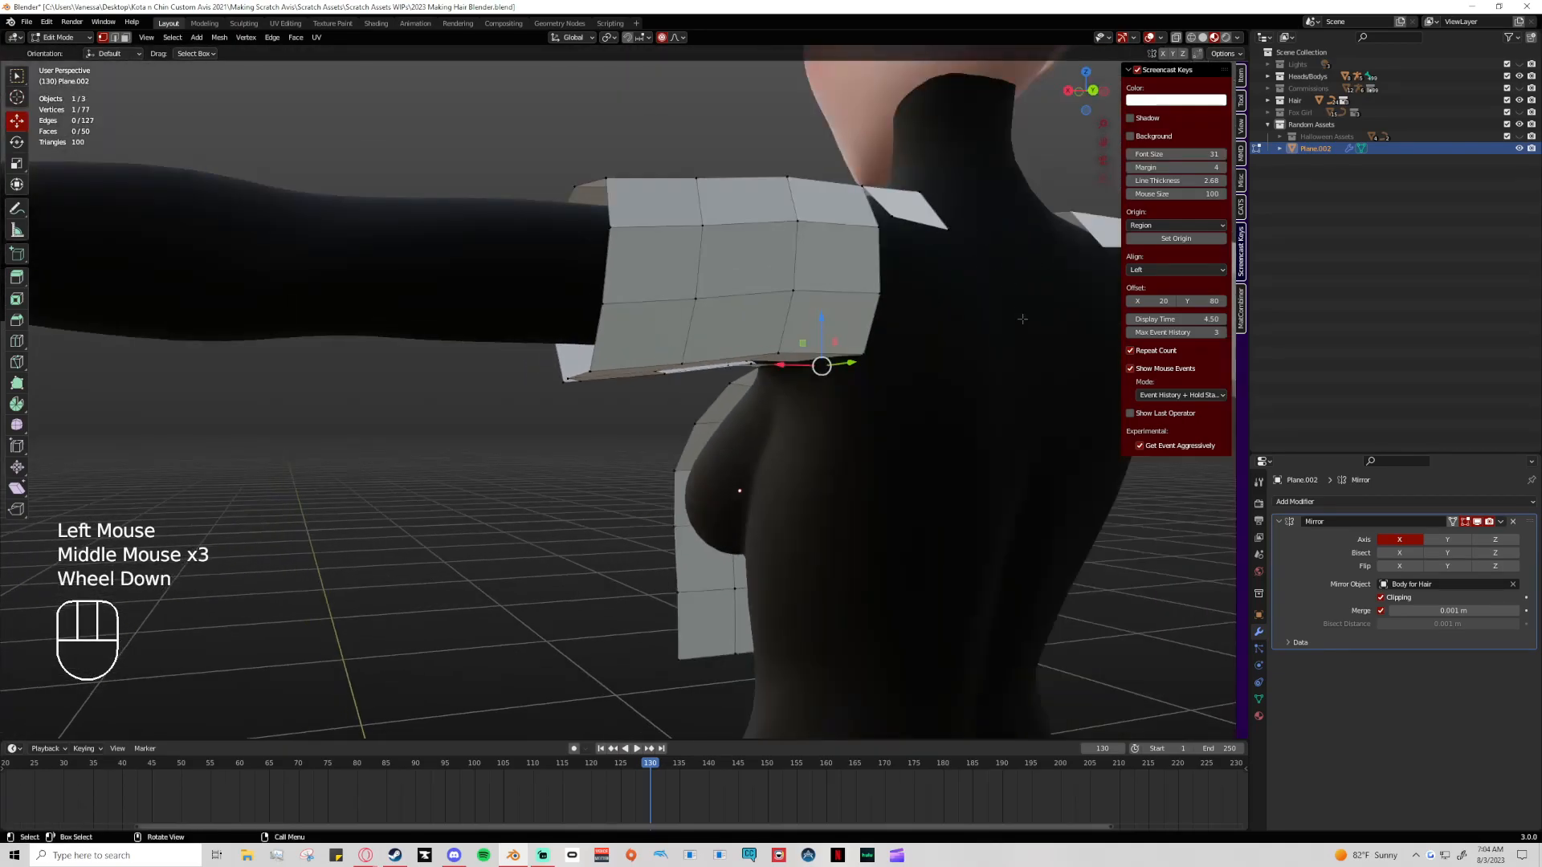
{"action": "scroll", "coordinate": [1015, 313], "scroll_direction": "down", "scroll_amount": 1}
{"action": "middle_click_drag", "start_coordinate": [718, 459], "coordinate": [605, 351]}
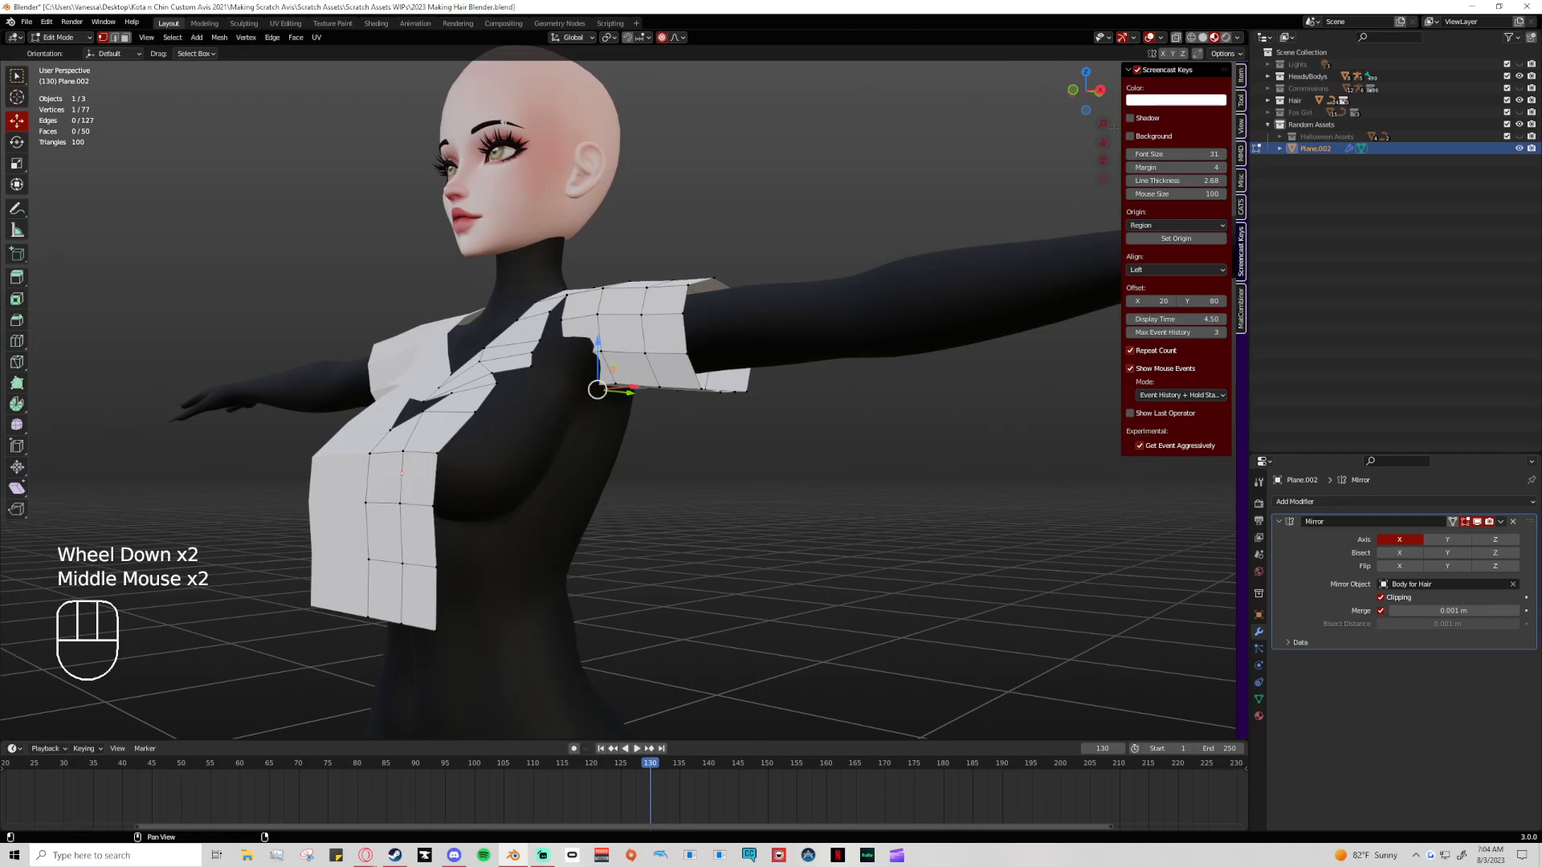
{"action": "left_click", "coordinate": [1097, 90]}
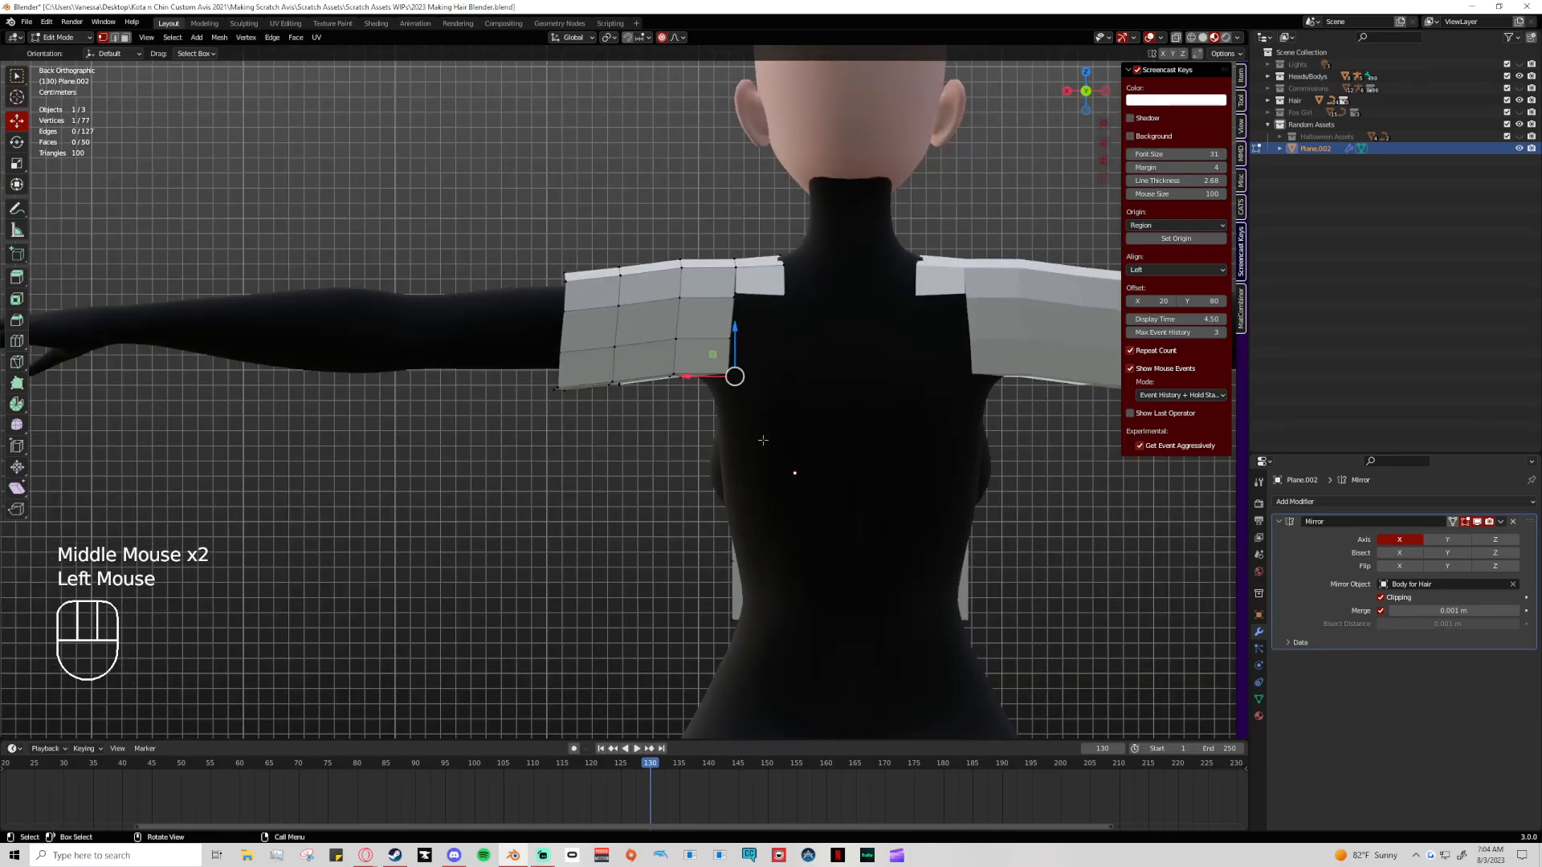
{"action": "middle_click_drag", "start_coordinate": [762, 441], "coordinate": [722, 401]}
Undo the filled underarm face and merge the outermost pair of facing underarm vertices at their center
{"action": "key", "text": "ctrl+z"}
{"action": "key", "text": "ctrl+z"}
{"action": "key", "text": "ctrl+z"}
{"action": "scroll", "coordinate": [683, 225], "scroll_direction": "up", "scroll_amount": 3}
{"action": "left_click", "coordinate": [656, 208]}
{"action": "left_click", "coordinate": [652, 178], "text": "shift"}
{"action": "key", "text": "m"}
{"action": "left_click", "coordinate": [795, 225]}
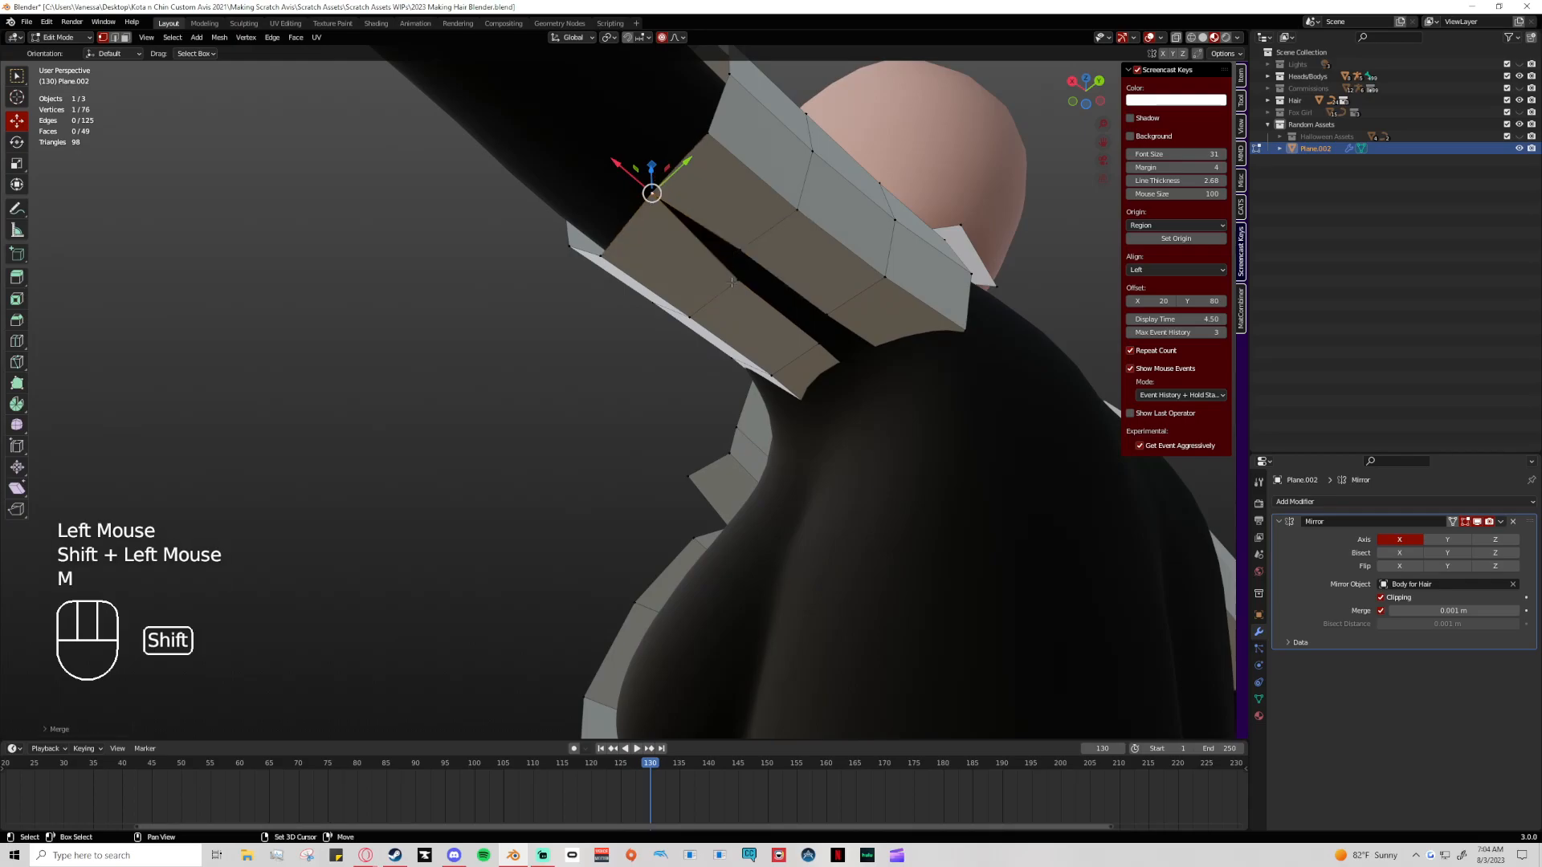
Try to merge the second pair of underarm vertices together with the already merged one, and undo the merge
{"action": "left_click", "coordinate": [737, 279], "text": "shift"}
{"action": "left_click", "coordinate": [740, 250], "text": "shift"}
{"action": "key", "text": "m"}
{"action": "left_click", "coordinate": [726, 265]}
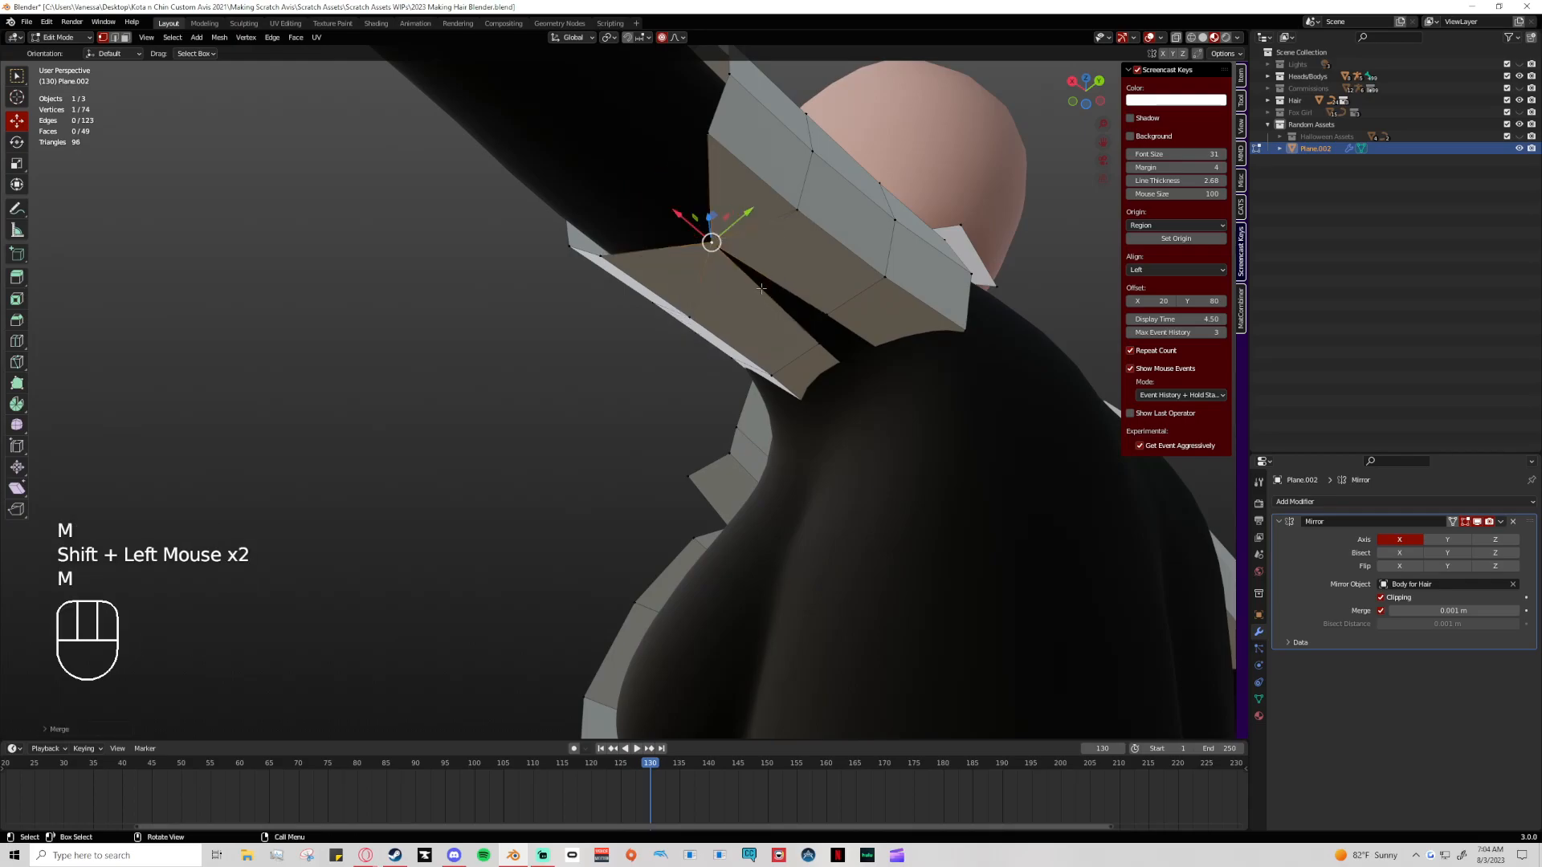
{"action": "key", "text": "ctrl+z"}
Merge the second and third pairs of facing underarm vertices at their centers
{"action": "left_click", "coordinate": [733, 280]}
{"action": "left_click", "coordinate": [739, 252], "text": "shift"}
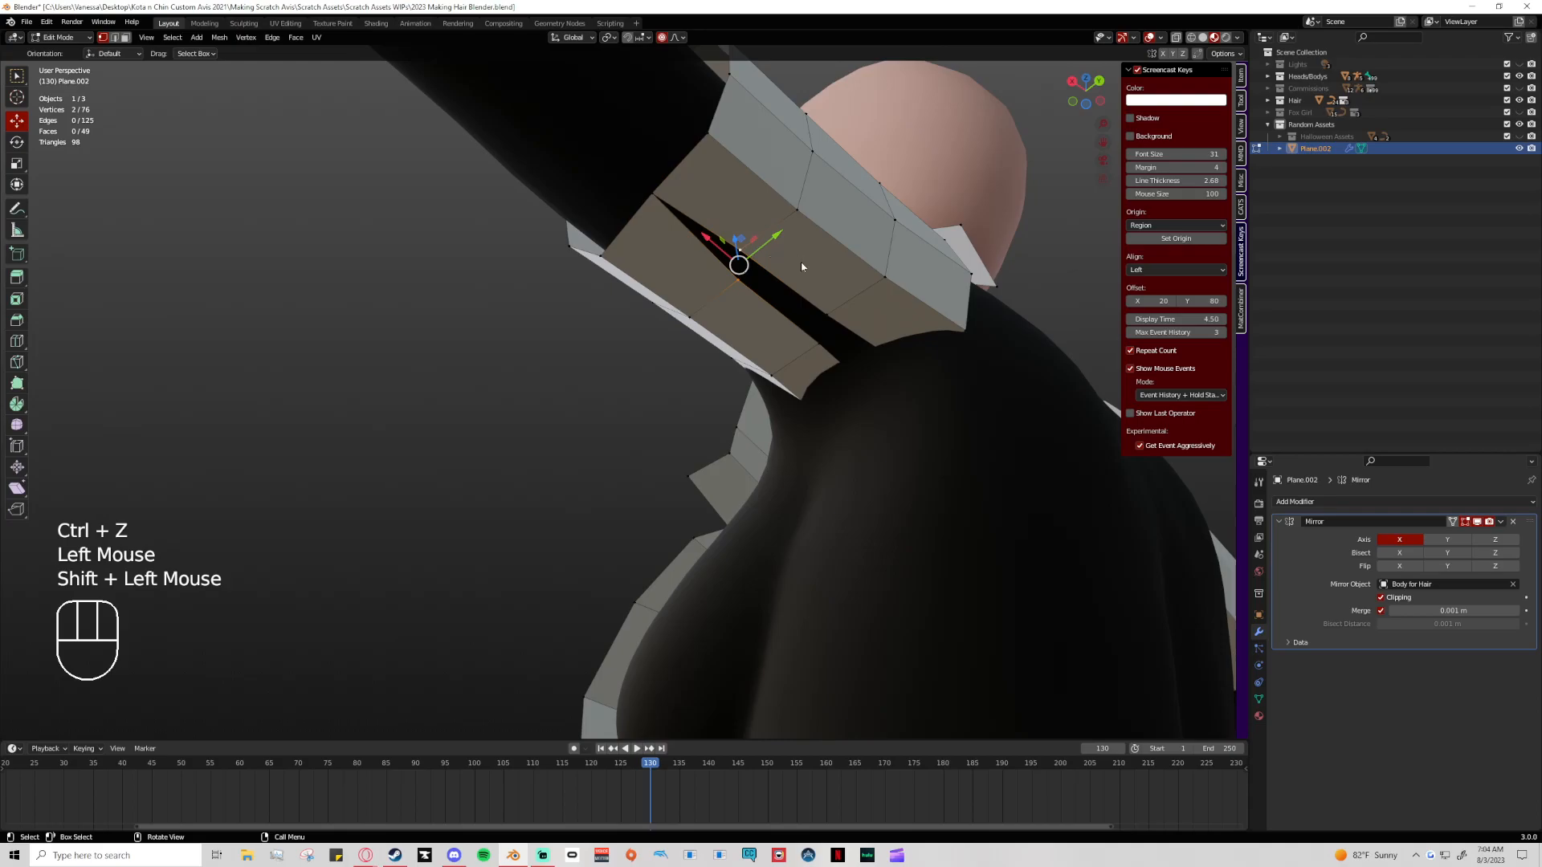
{"action": "key", "text": "m"}
{"action": "left_click", "coordinate": [736, 258]}
{"action": "left_click", "coordinate": [822, 323], "text": "shift"}
{"action": "key", "text": "m"}
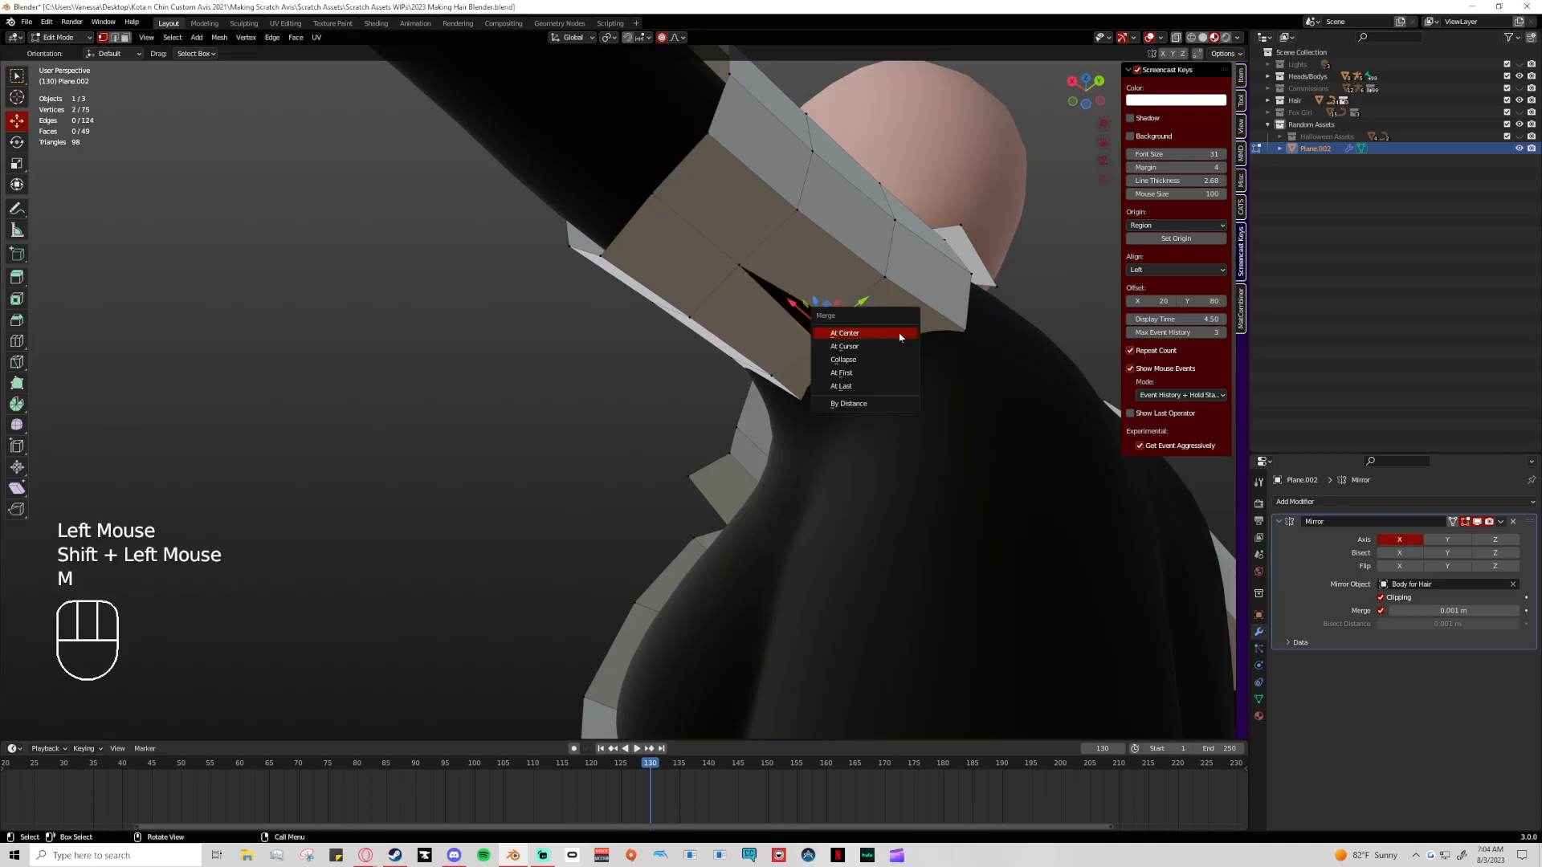
{"action": "left_click", "coordinate": [827, 325]}
Merge the two remaining pairs of facing underarm vertices at their centers, temporarily hiding the body collection to reach the innermost pair
{"action": "left_click", "coordinate": [868, 354]}
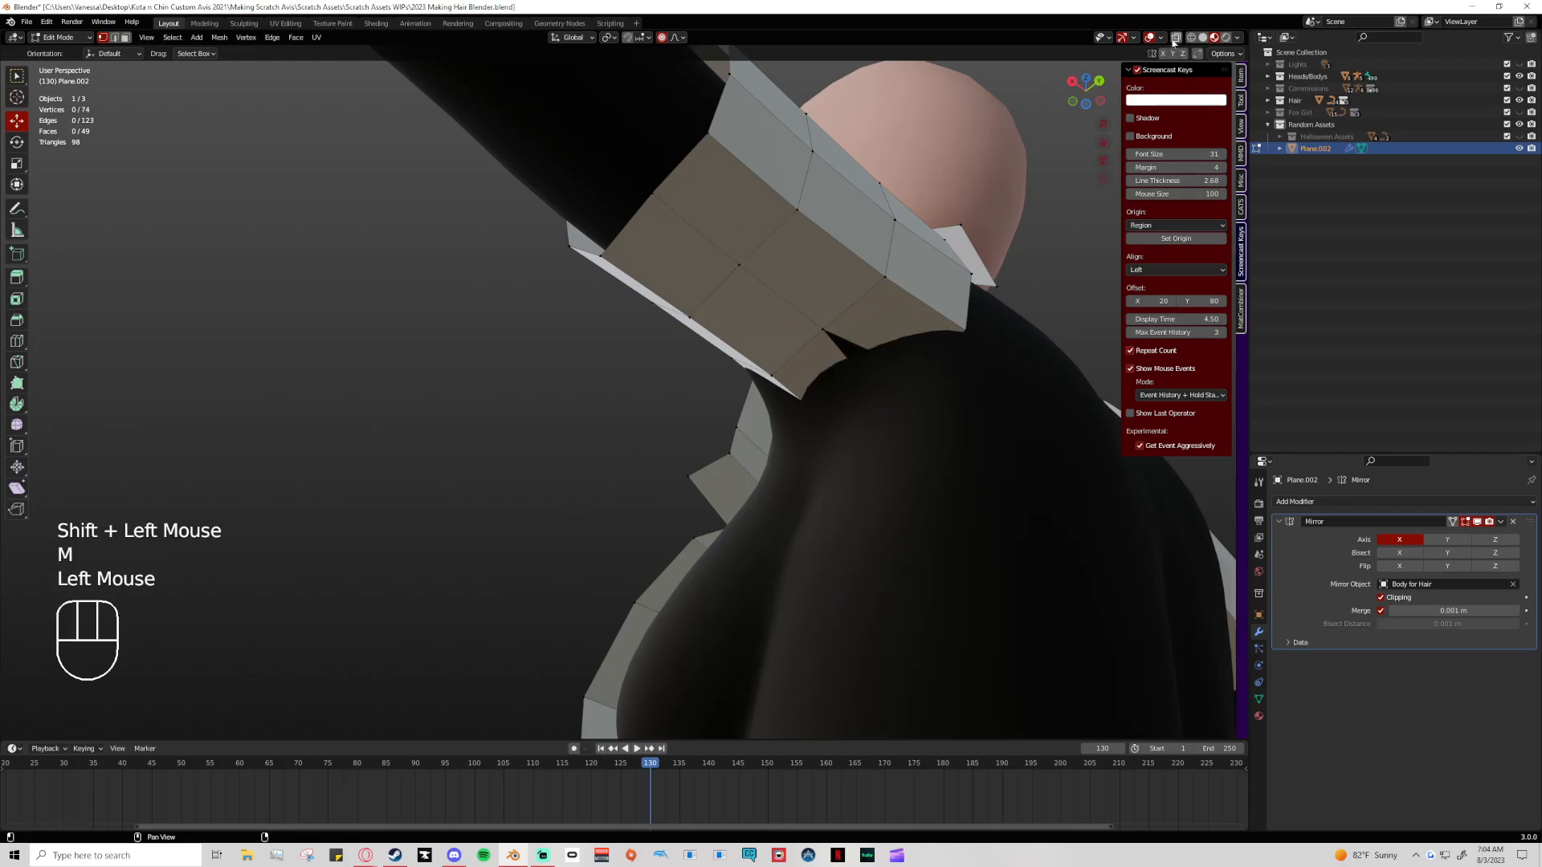
{"action": "scroll", "coordinate": [991, 402], "scroll_direction": "up", "scroll_amount": 2}
{"action": "left_click", "coordinate": [986, 399]}
{"action": "middle_click_drag", "start_coordinate": [991, 406], "coordinate": [1008, 369]}
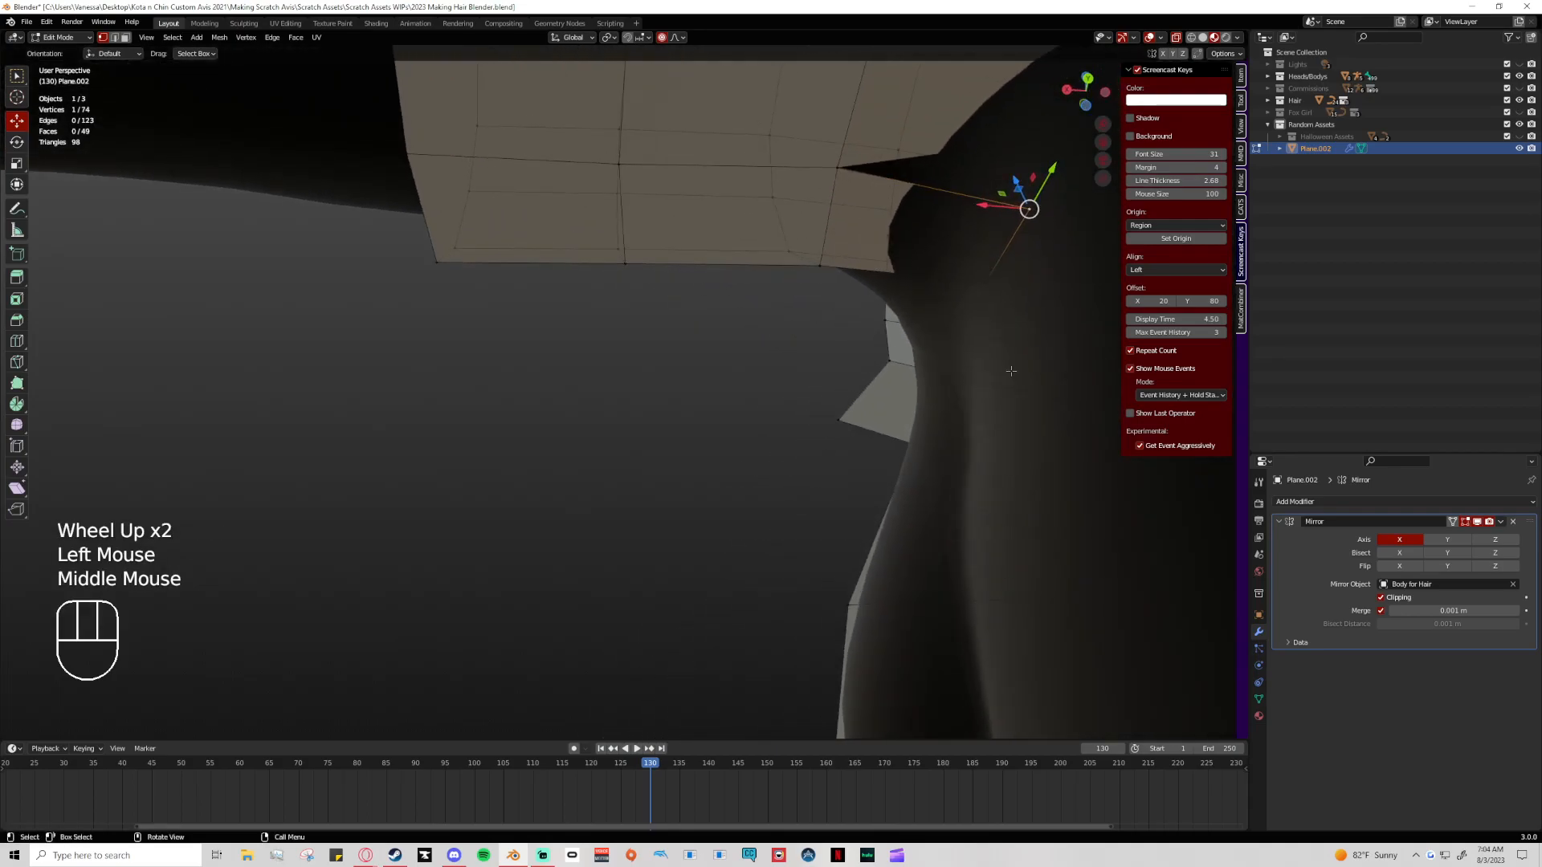
{"action": "left_click", "coordinate": [1519, 77]}
{"action": "left_click", "coordinate": [1026, 143], "text": "shift"}
{"action": "key", "text": "m"}
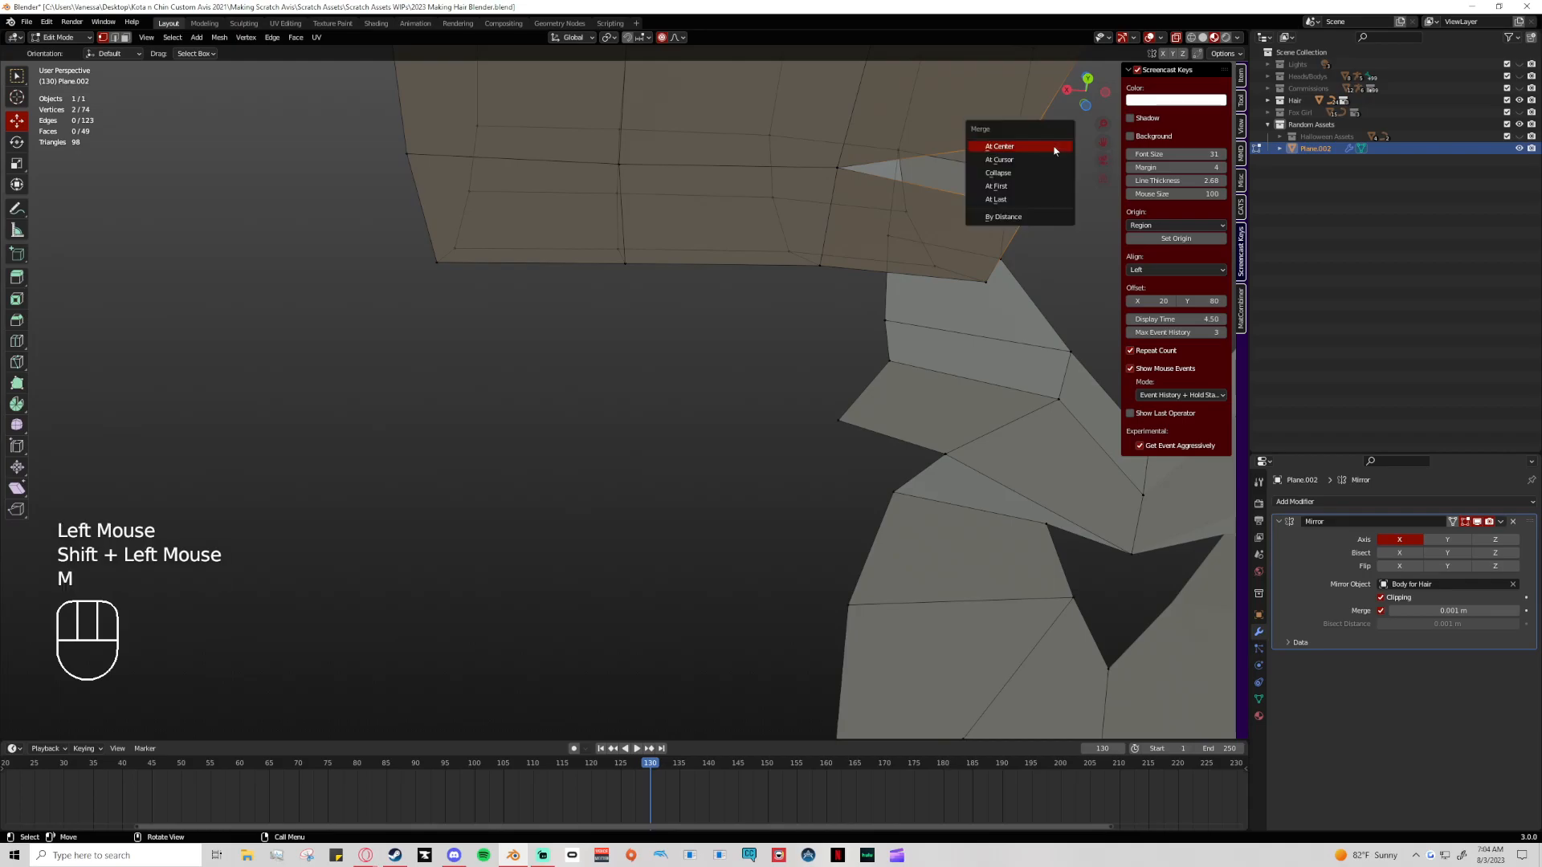
{"action": "left_click", "coordinate": [1044, 148]}
{"action": "left_click", "coordinate": [1518, 76]}
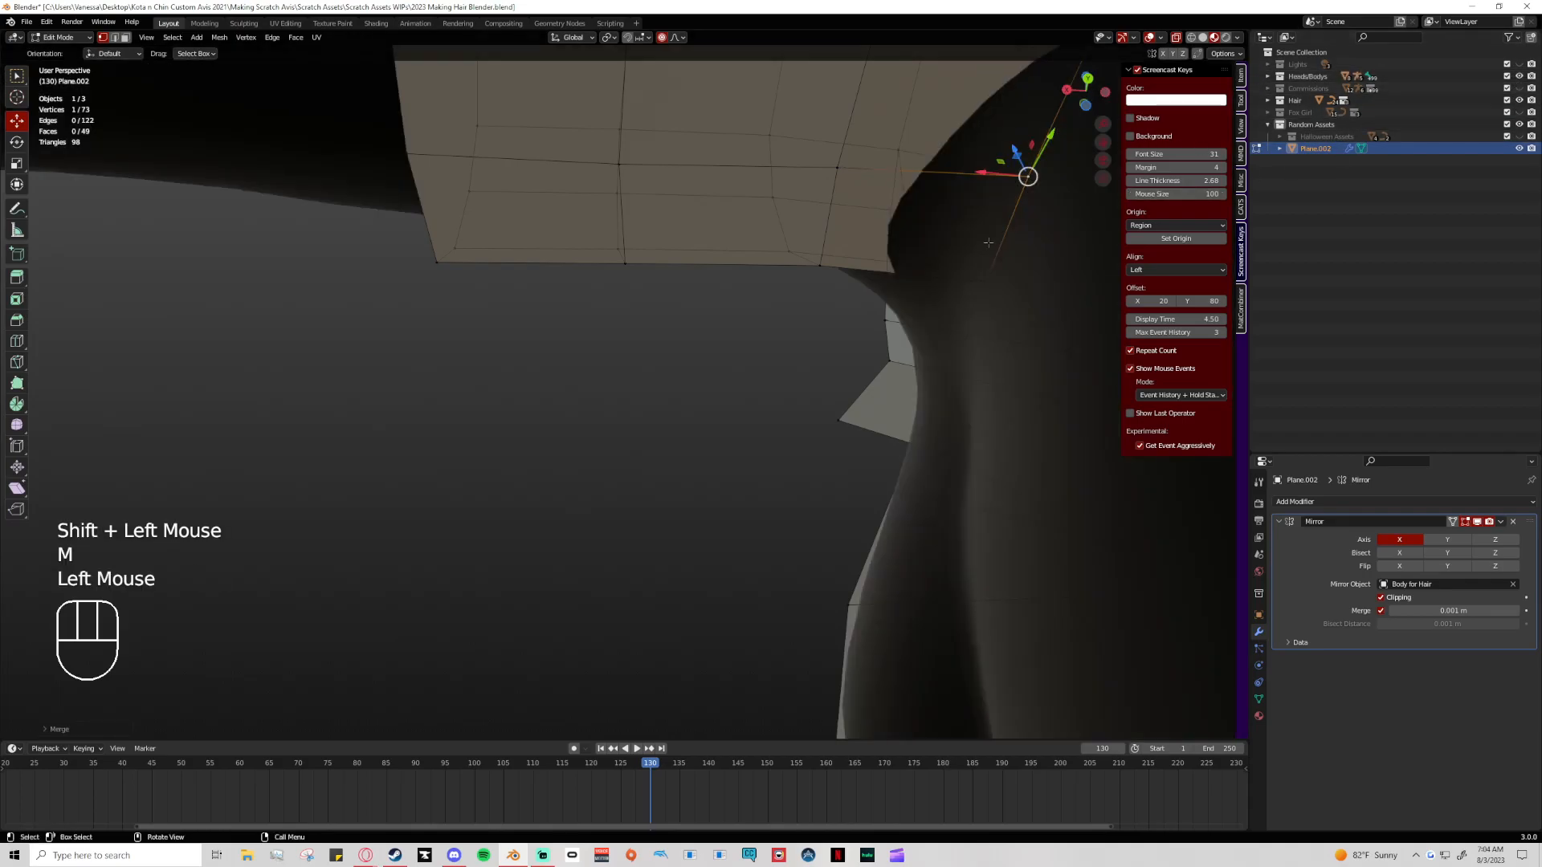
Move the innermost merged underarm vertex slightly outward and down toward the sleeve
{"action": "scroll", "coordinate": [835, 345], "scroll_direction": "down", "scroll_amount": 3}
{"action": "middle_click_drag", "start_coordinate": [851, 353], "coordinate": [837, 345]}
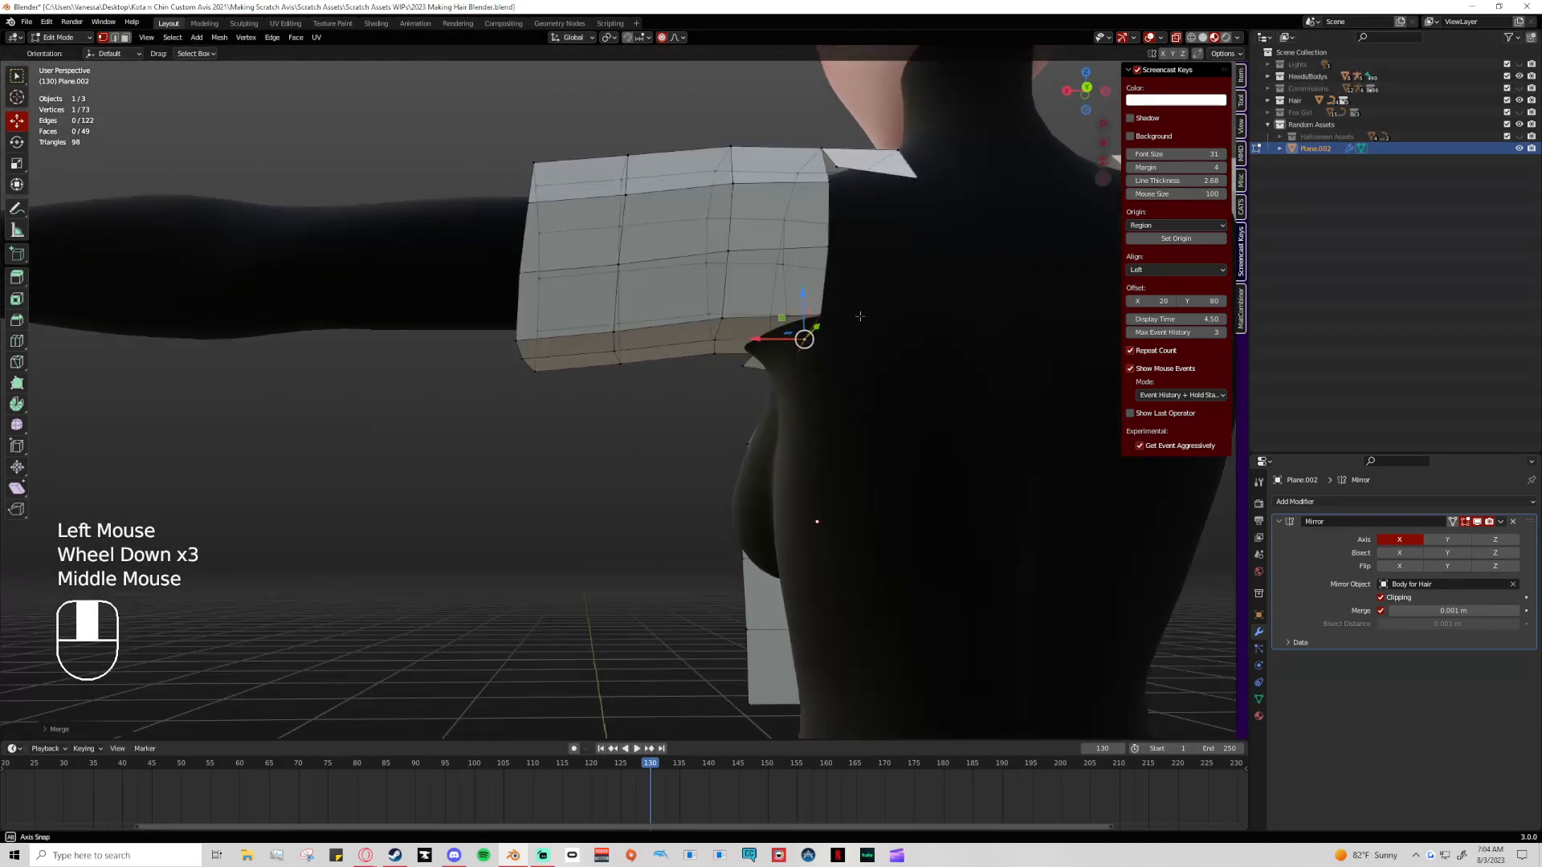
{"action": "left_click", "coordinate": [1086, 88]}
{"action": "left_click_drag", "start_coordinate": [774, 369], "coordinate": [741, 385]}
{"action": "scroll", "coordinate": [756, 398], "scroll_direction": "down", "scroll_amount": 8}
{"action": "middle_click_drag", "start_coordinate": [741, 385], "coordinate": [694, 372]}
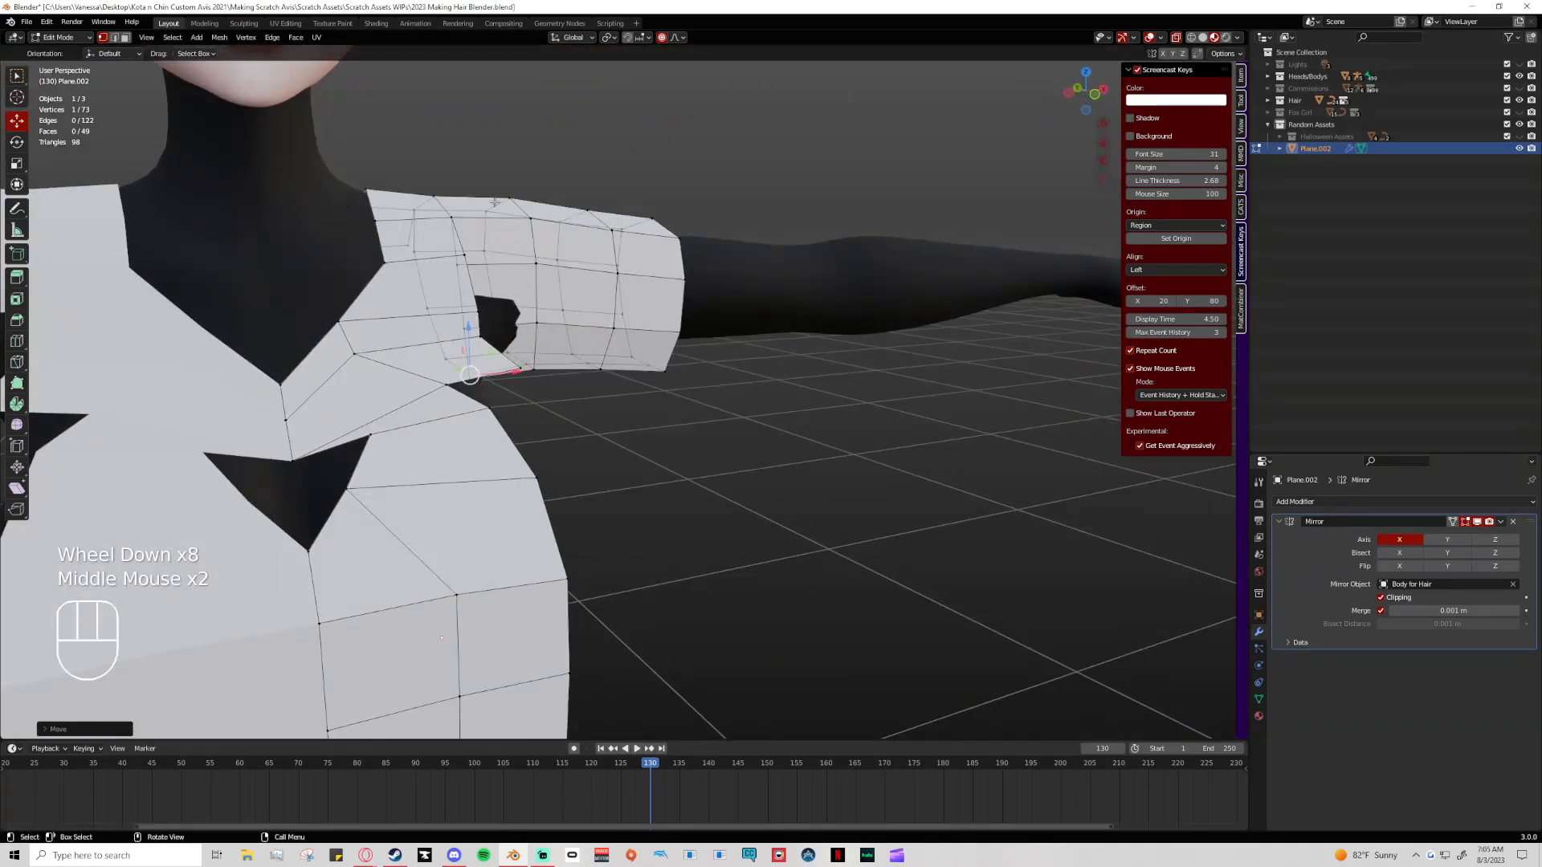
Try to shift the shoulder strap's neck-side vertex and undo the move
{"action": "left_click", "coordinate": [367, 190]}
{"action": "left_click_drag", "start_coordinate": [366, 190], "coordinate": [363, 197]}
{"action": "key", "text": "ctrl+z"}
Move the two vertices of the sleeve's front armpit edge slightly outward and down with a reduced proportional editing radius
{"action": "middle_click_drag", "start_coordinate": [523, 233], "coordinate": [666, 426]}
{"action": "left_click", "coordinate": [536, 354]}
{"action": "left_click", "coordinate": [488, 360], "text": "shift"}
{"action": "middle_click_drag", "start_coordinate": [522, 375], "coordinate": [513, 331]}
{"action": "scroll", "coordinate": [513, 331], "scroll_direction": "down", "scroll_amount": 1}
{"action": "left_click_drag", "start_coordinate": [514, 331], "coordinate": [524, 350]}
{"action": "scroll", "coordinate": [517, 342], "scroll_direction": "up", "scroll_amount": 3}
{"action": "scroll", "coordinate": [524, 350], "scroll_direction": "up", "scroll_amount": 1}
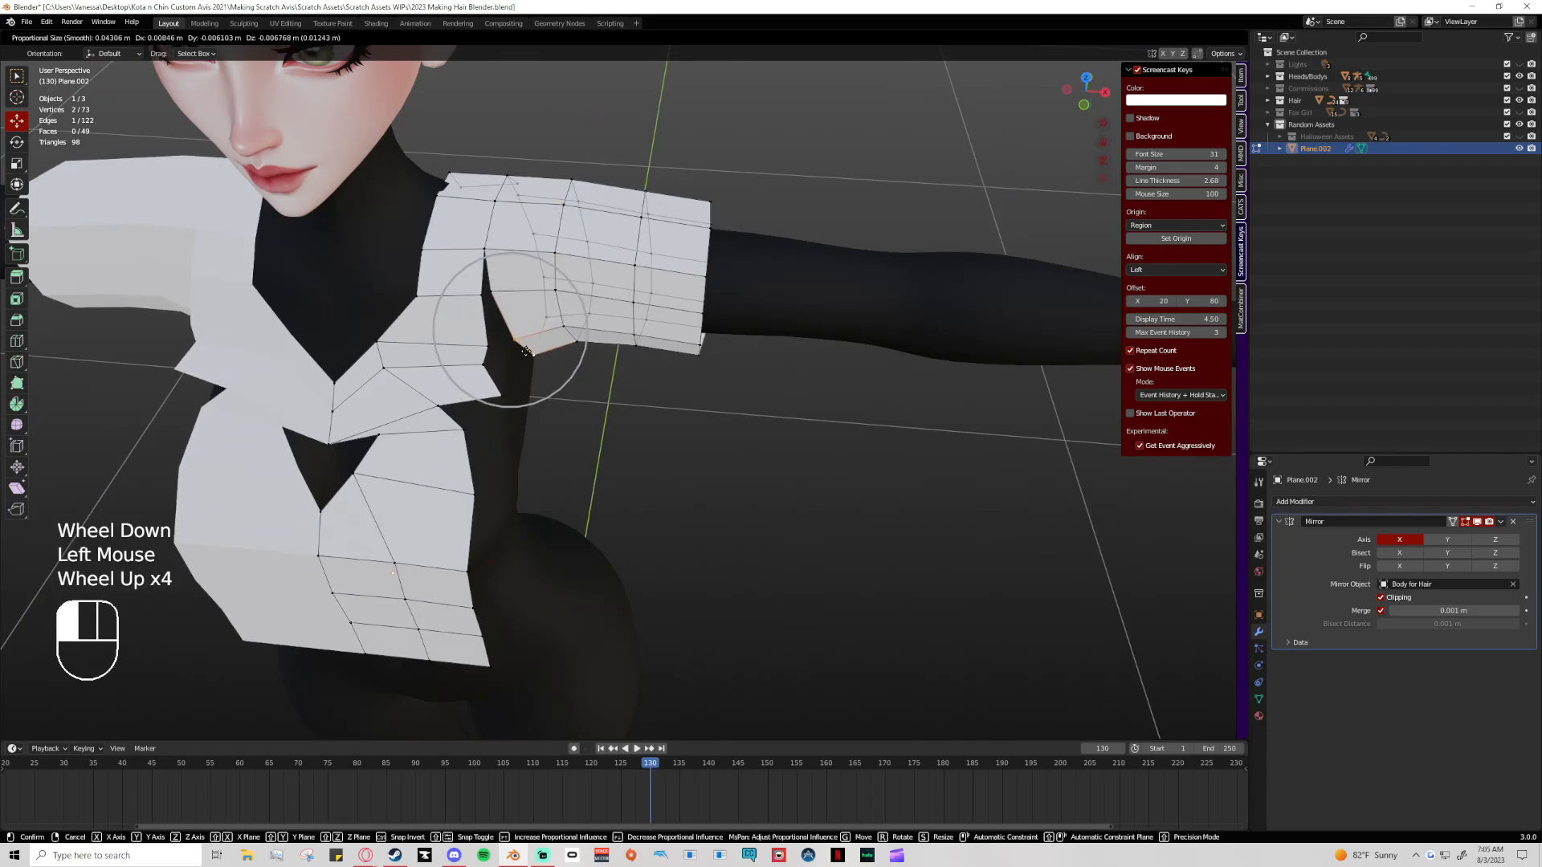
{"action": "left_click", "coordinate": [526, 351]}
Try to scale down the edge loop at the sleeve's open end, undo it and clear the selection
{"action": "middle_click_drag", "start_coordinate": [526, 350], "coordinate": [728, 353]}
{"action": "left_click", "coordinate": [620, 232]}
{"action": "left_click", "coordinate": [787, 261]}
{"action": "left_click", "coordinate": [786, 261], "text": "alt"}
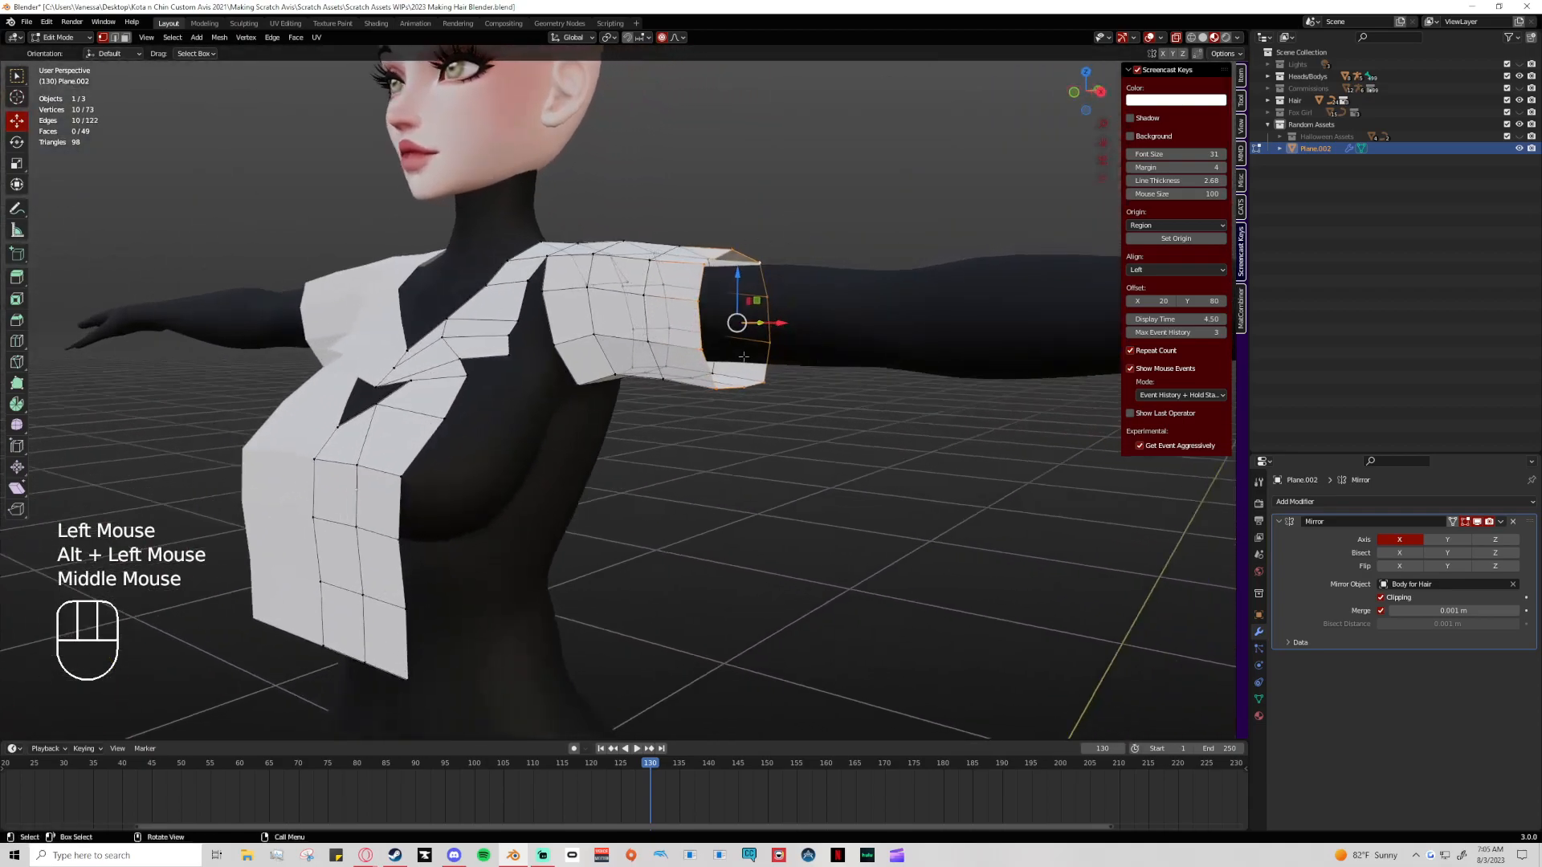
{"action": "key", "text": "s"}
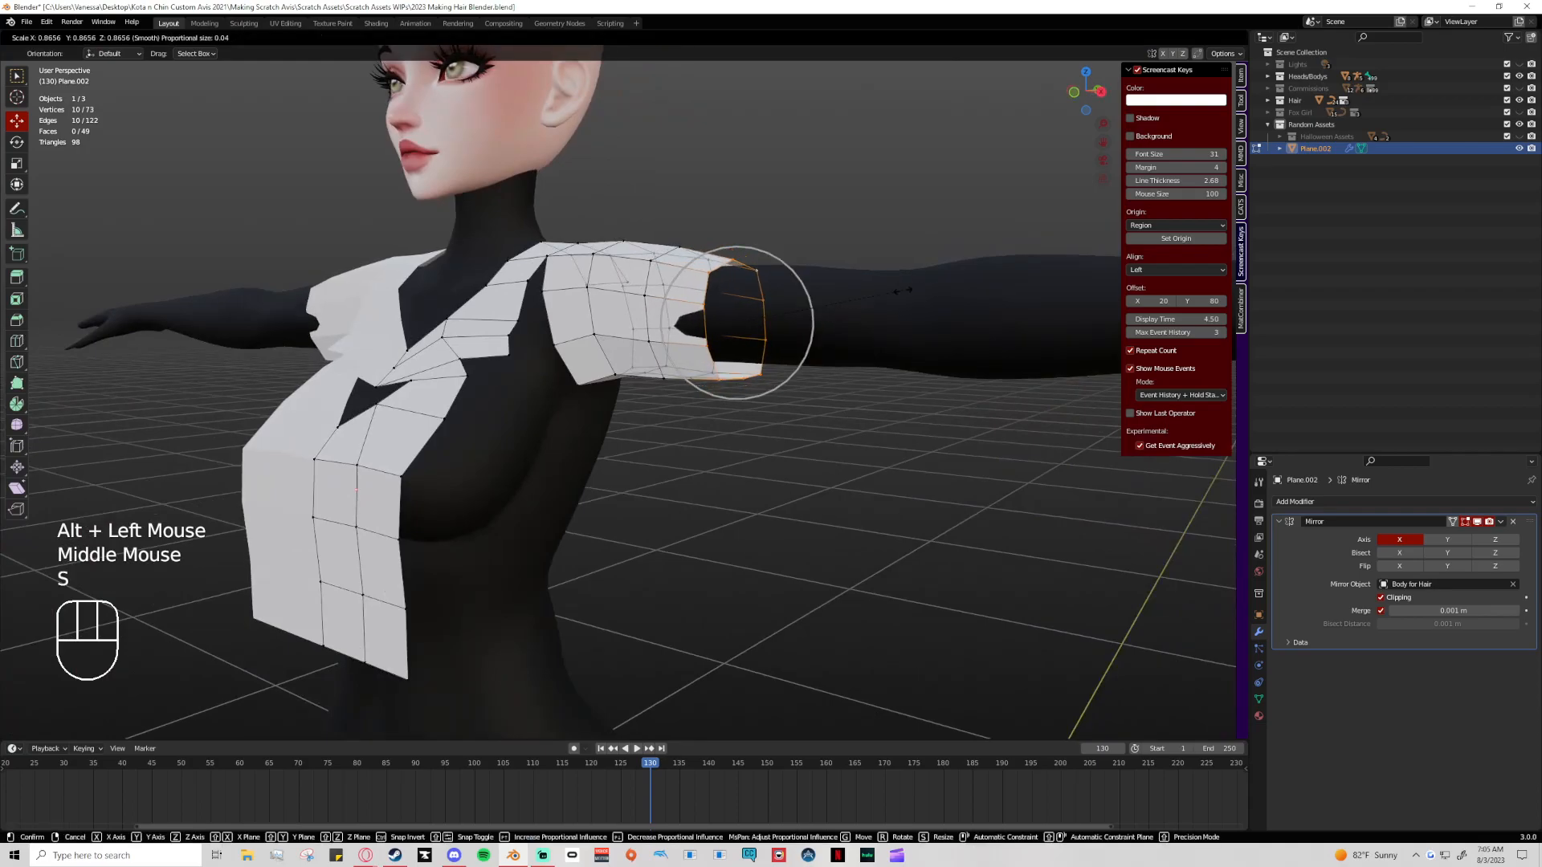
{"action": "left_click", "coordinate": [881, 299]}
{"action": "middle_click_drag", "start_coordinate": [880, 299], "coordinate": [731, 269]}
{"action": "key", "text": "ctrl+z"}
{"action": "left_click", "coordinate": [842, 350]}
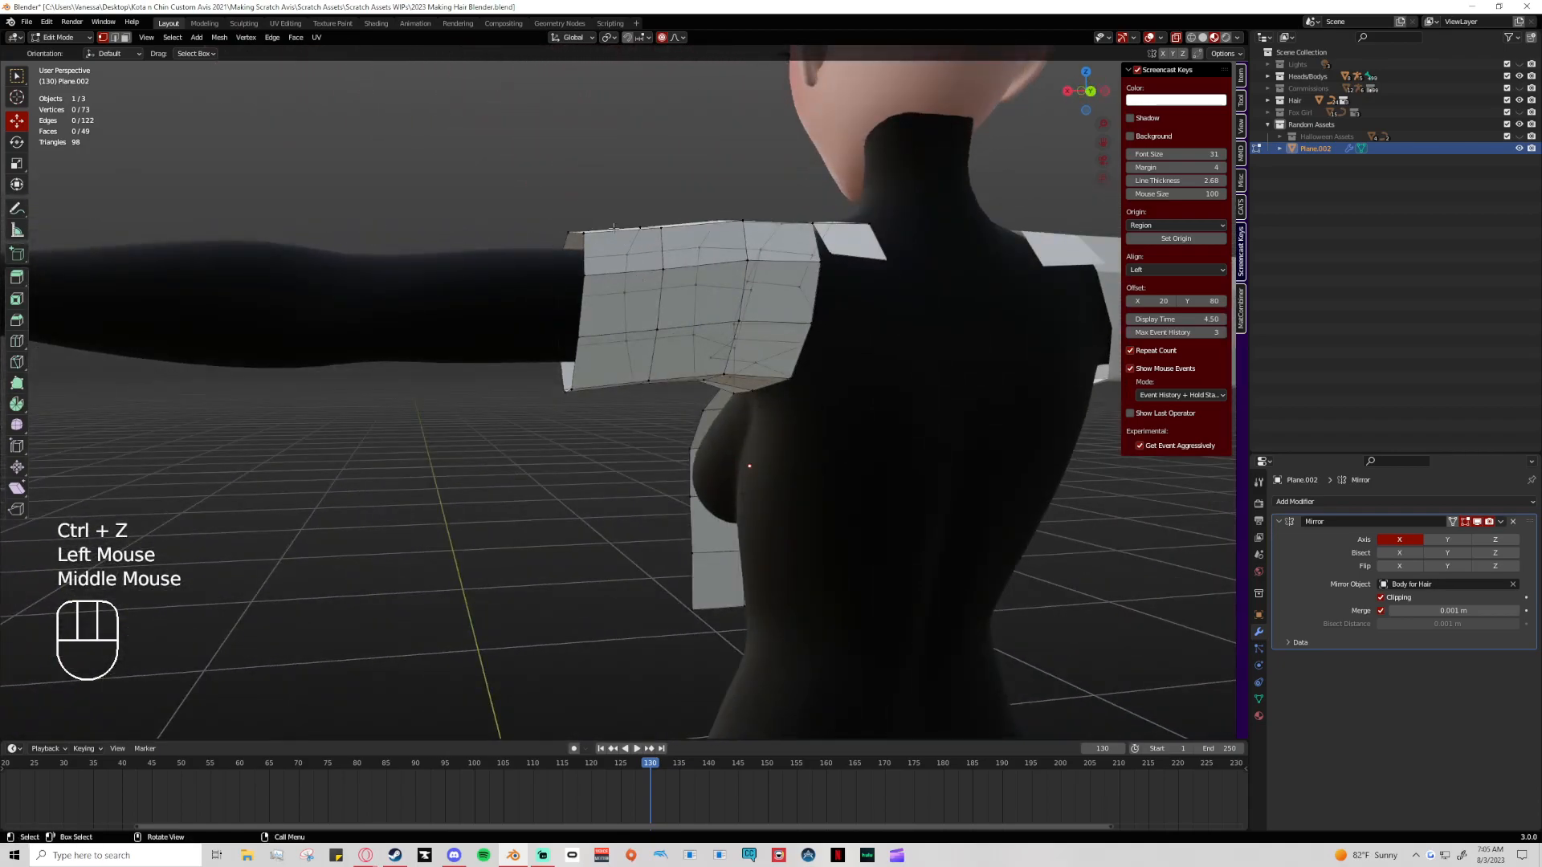
Merge the back strap's lower outer corner with the neighbouring sleeve vertex at their center to close the shoulder gap
{"action": "middle_click_drag", "start_coordinate": [816, 362], "coordinate": [777, 396], "text": "shift"}
{"action": "scroll", "coordinate": [723, 443], "scroll_direction": "up", "scroll_amount": 2}
{"action": "left_click", "coordinate": [730, 351]}
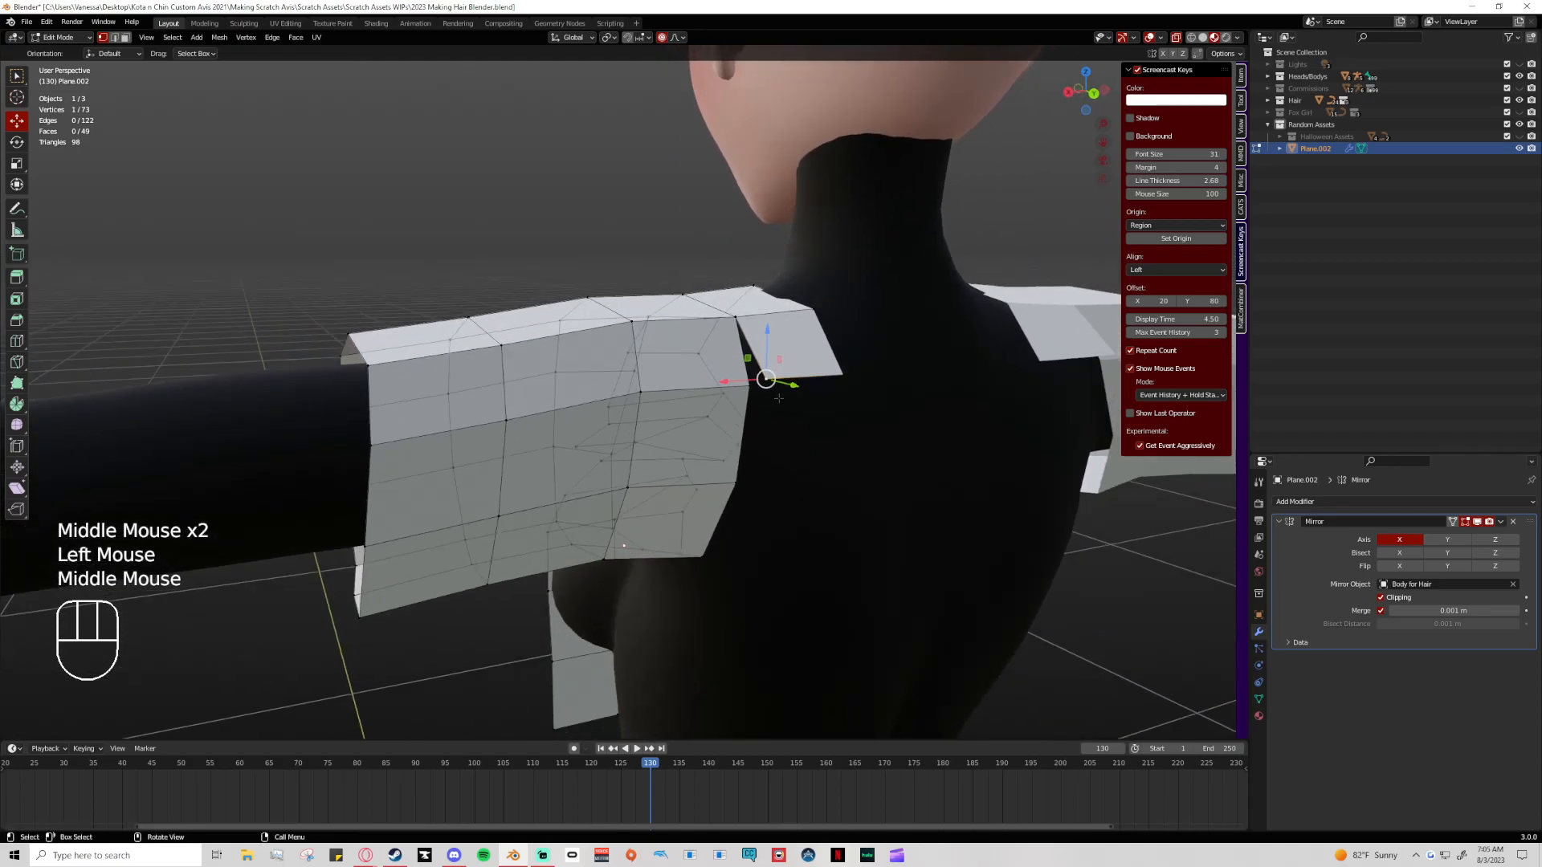
{"action": "left_click", "coordinate": [748, 387], "text": "shift"}
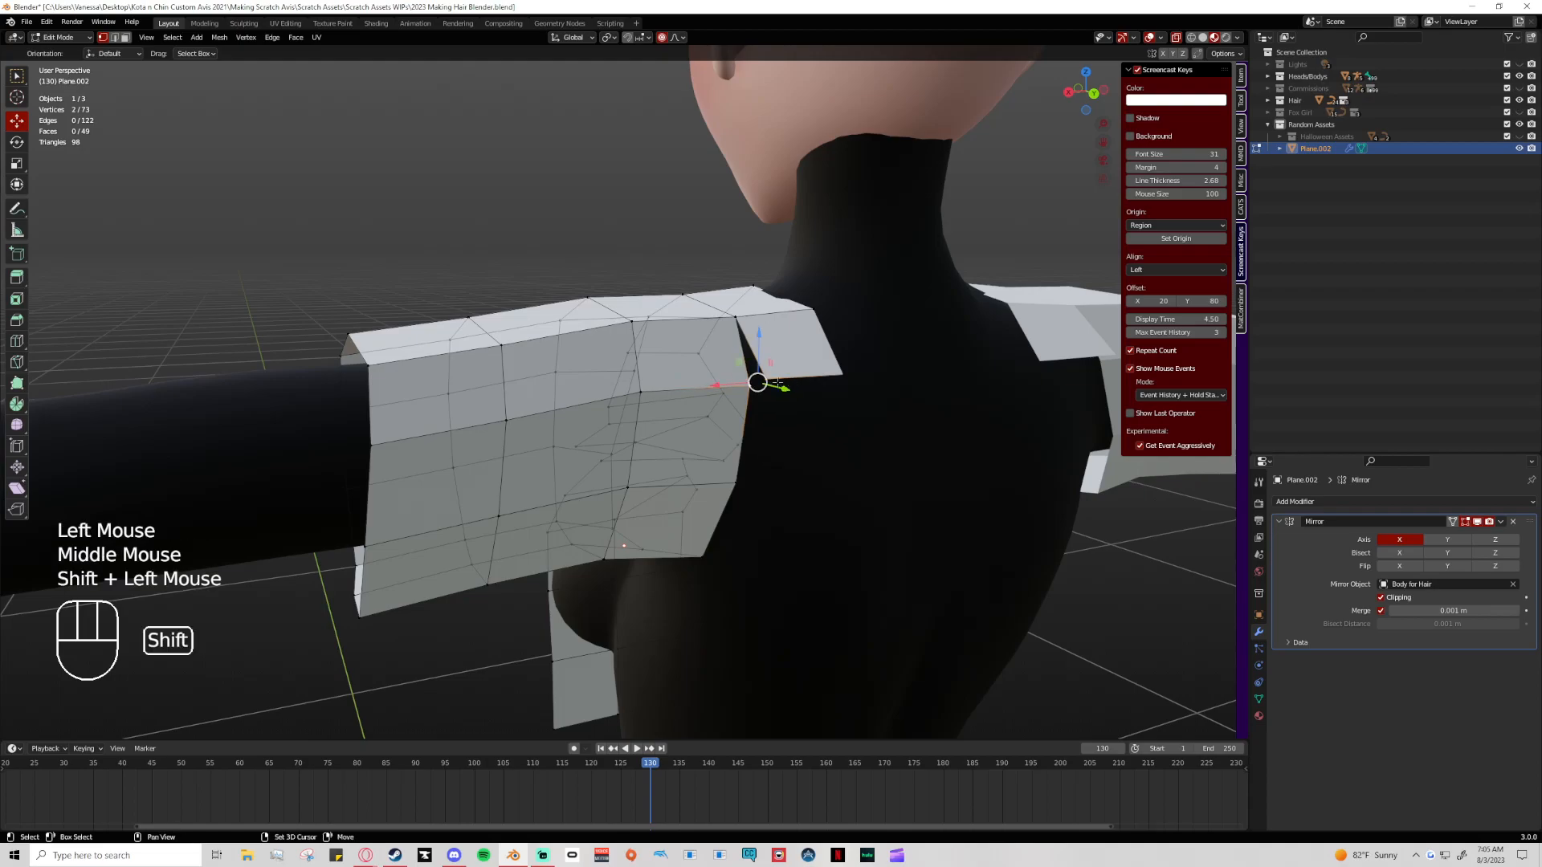
{"action": "key", "text": "m"}
{"action": "left_click", "coordinate": [820, 380]}
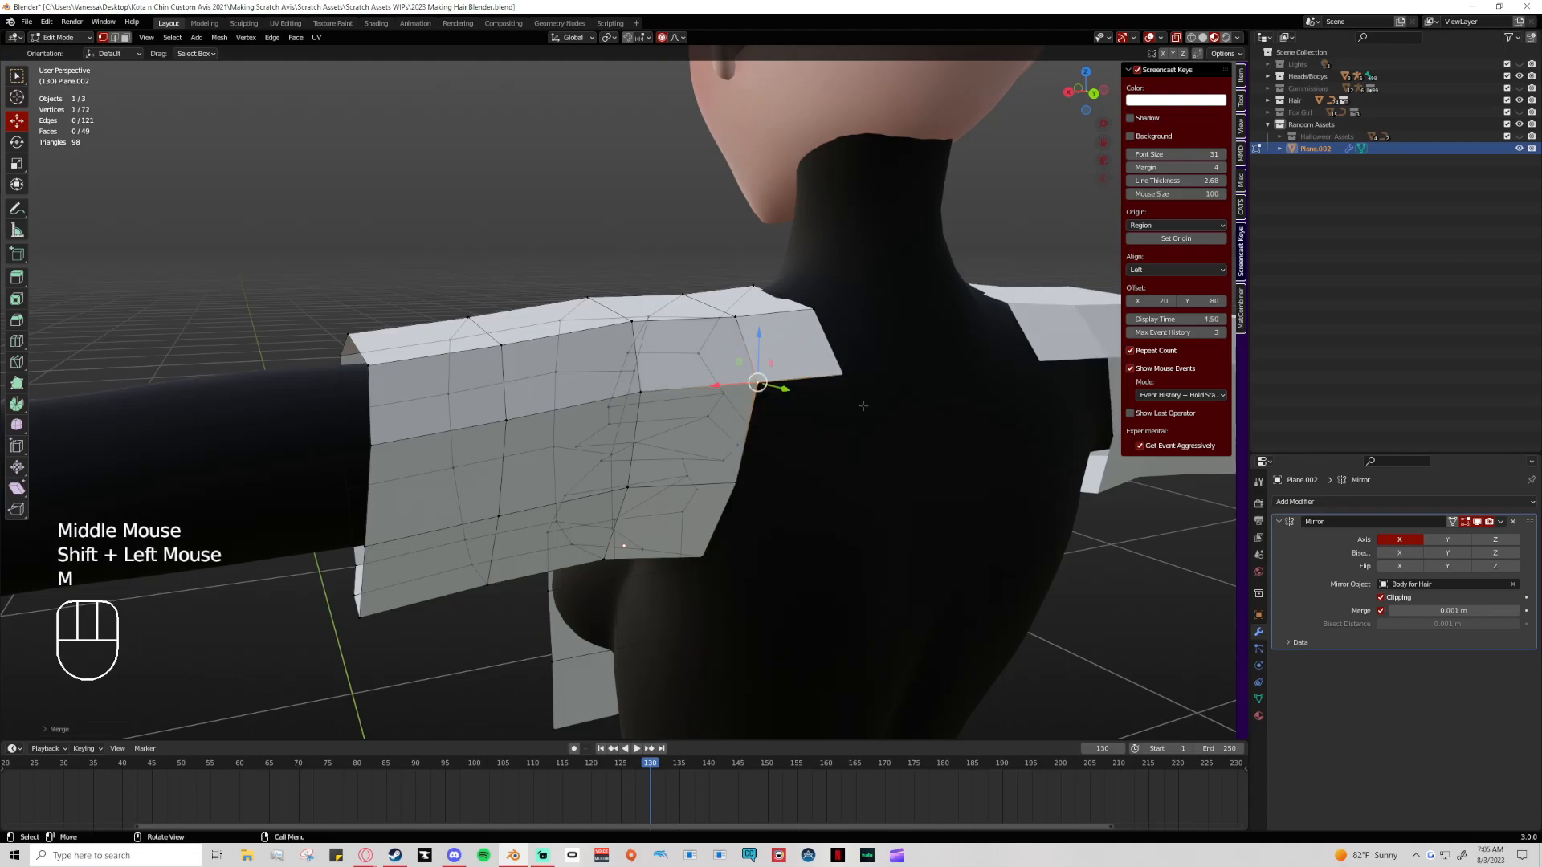
Nudge the strap's neck-side vertex on the back of the shoulder slightly upward
{"action": "scroll", "coordinate": [775, 385], "scroll_direction": "down", "scroll_amount": 2}
{"action": "mouse_move", "coordinate": [774, 385]}
{"action": "middle_mouse_down"}
{"action": "mouse_move", "coordinate": [806, 410]}
{"action": "mouse_move", "coordinate": [752, 398]}
{"action": "middle_mouse_up"}
{"action": "left_click", "coordinate": [667, 353]}
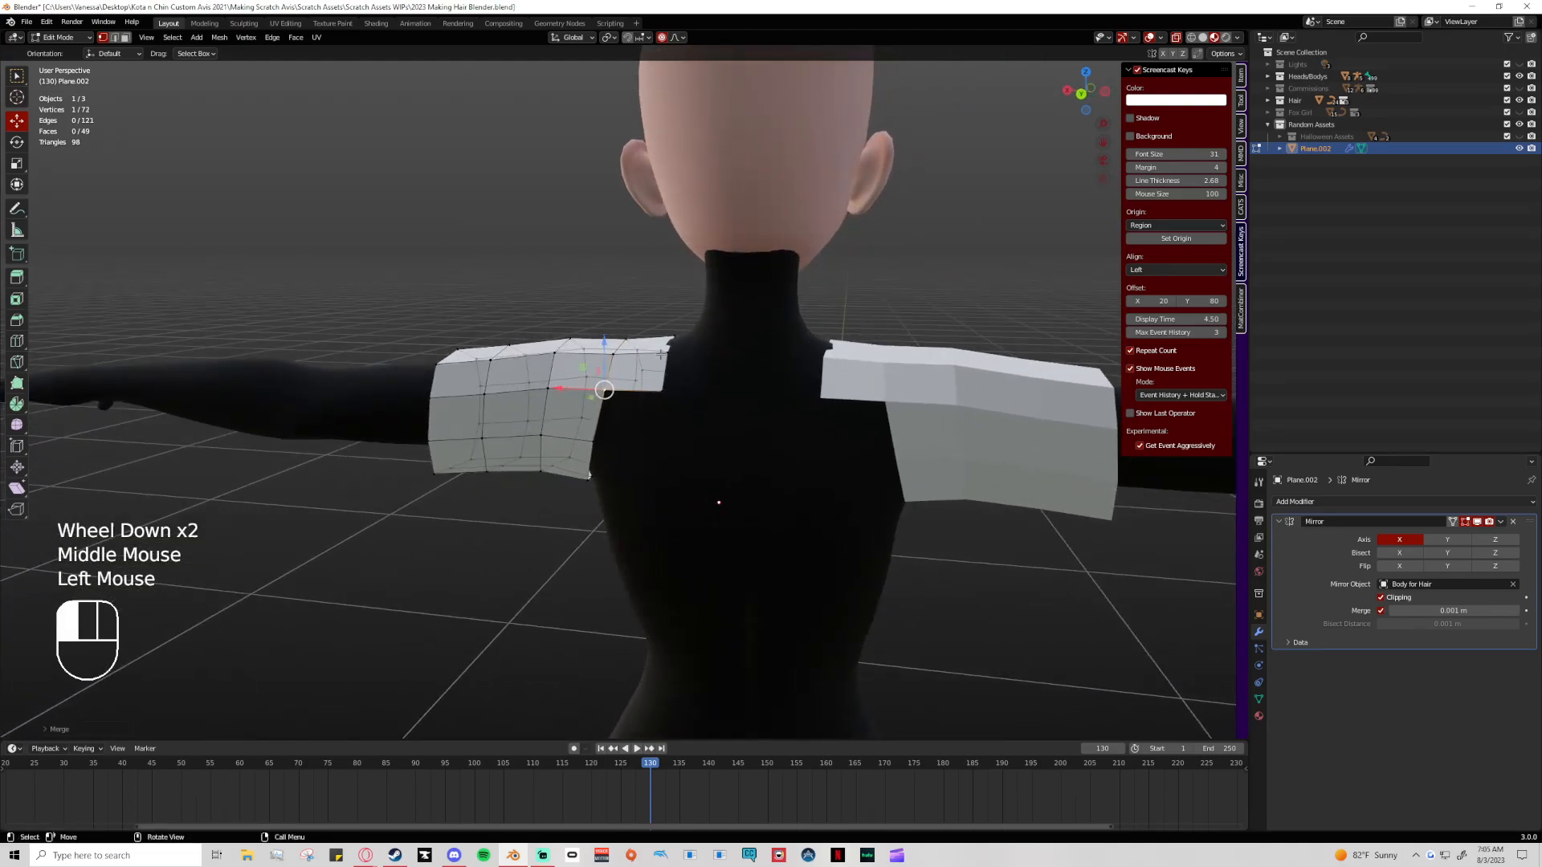
{"action": "left_click_drag", "start_coordinate": [668, 352], "coordinate": [666, 347]}
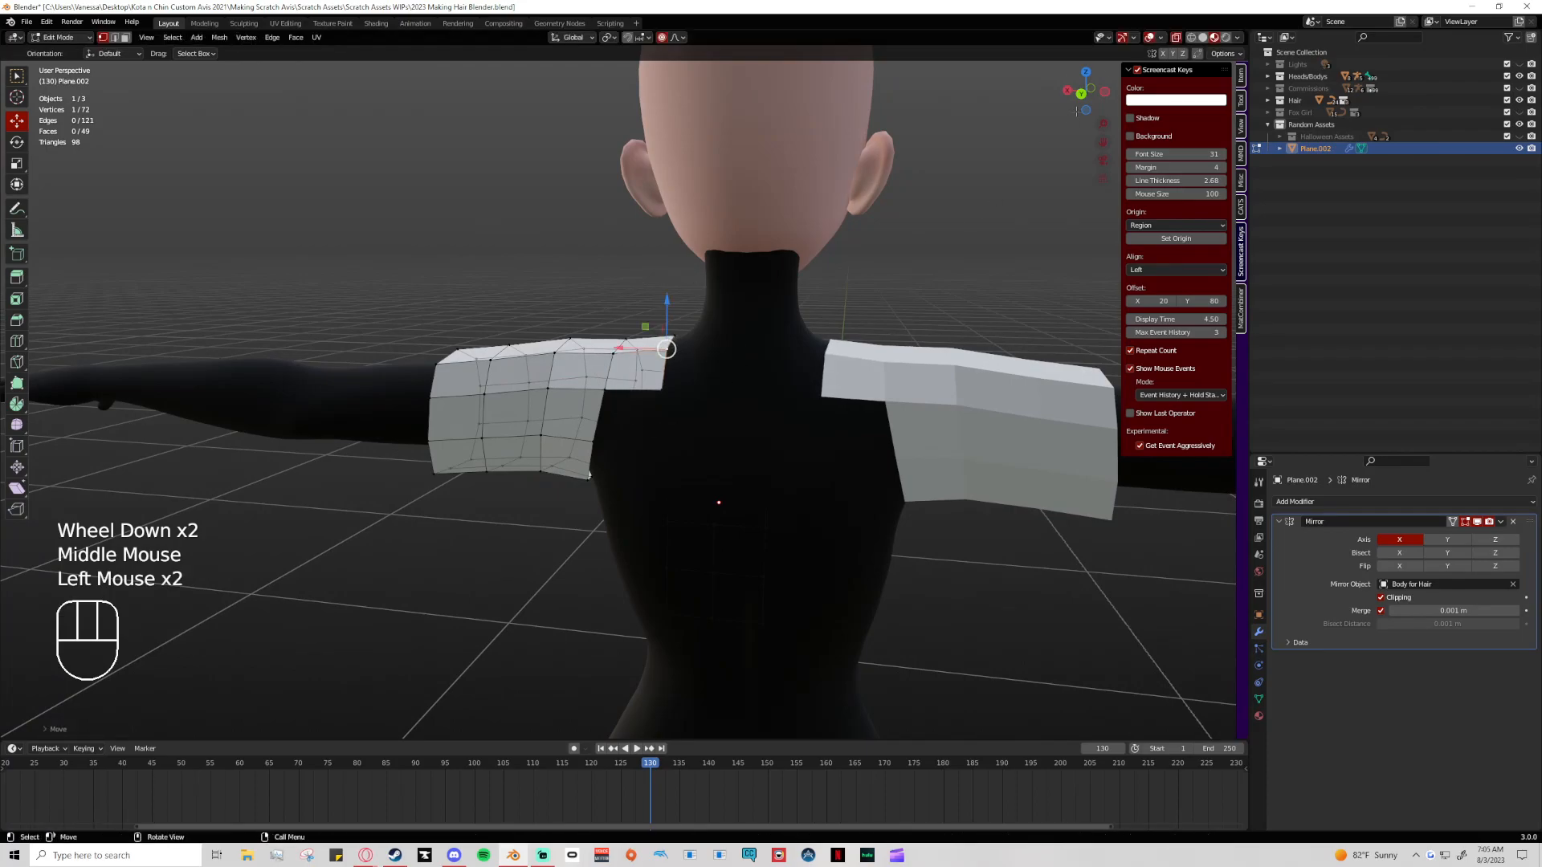
Extrude the lower edge of the back shoulder strap a short way down the back in back view
{"action": "left_click", "coordinate": [1081, 94]}
{"action": "middle_click_drag", "start_coordinate": [664, 351], "coordinate": [664, 283], "text": "shift"}
{"action": "left_click", "coordinate": [664, 282], "text": "shift"}
{"action": "left_click", "coordinate": [691, 283], "text": "shift"}
{"action": "left_click", "coordinate": [707, 309]}
{"action": "left_click", "coordinate": [699, 282]}
{"action": "left_click", "coordinate": [653, 284], "text": "shift"}
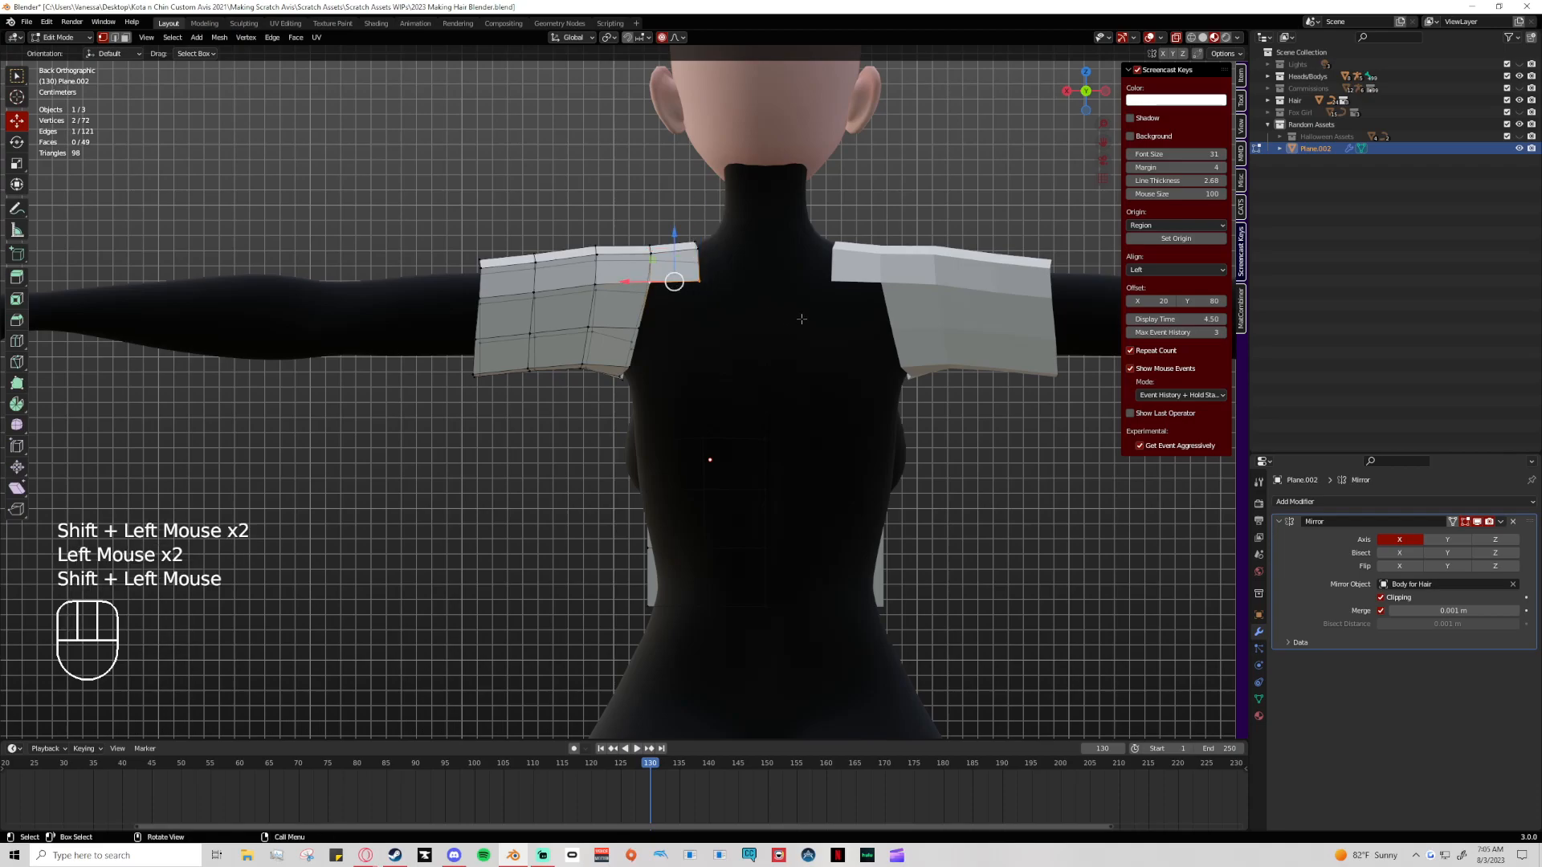
{"action": "key", "text": "e"}
{"action": "left_click", "coordinate": [806, 354]}
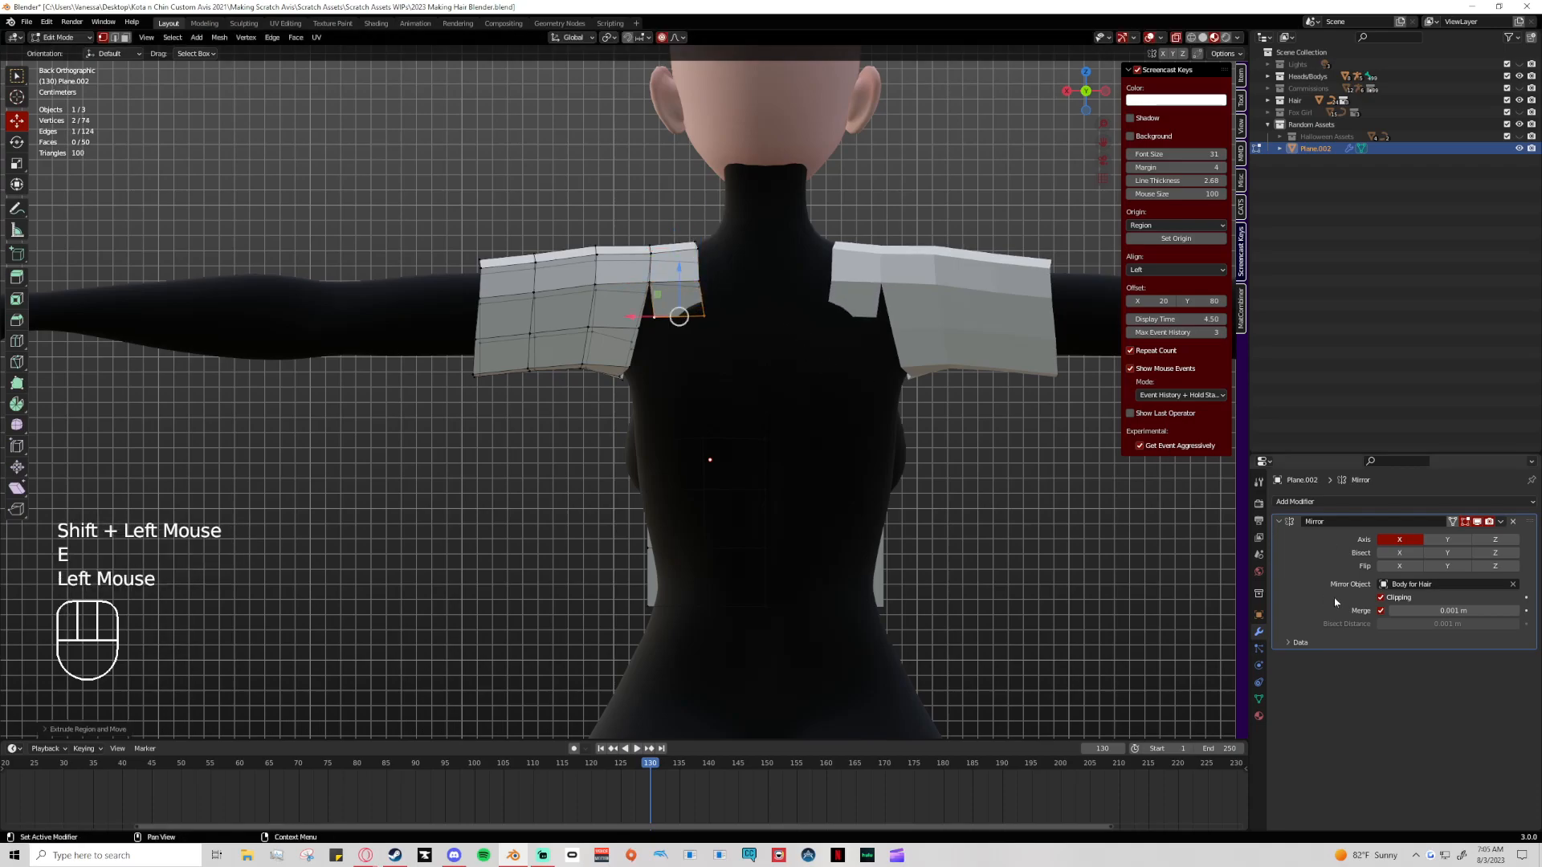
Undo a sideways shift of the extruded back edge and move it slightly backward, away from the body
{"action": "left_click_drag", "start_coordinate": [643, 316], "coordinate": [715, 323]}
{"action": "key", "text": "ctrl+z"}
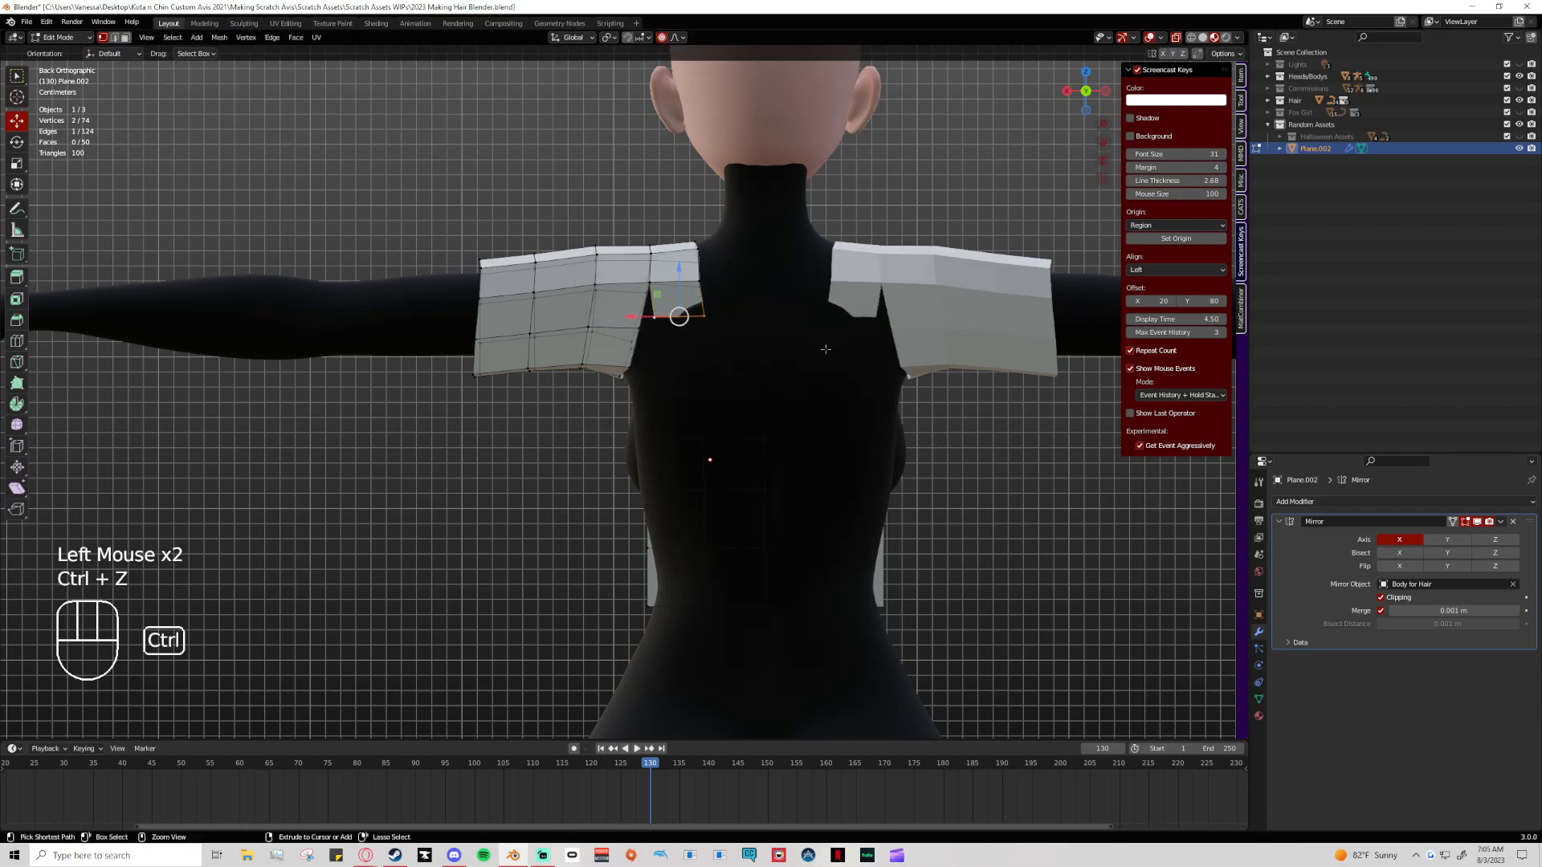
{"action": "middle_click_drag", "start_coordinate": [692, 389], "coordinate": [791, 330]}
{"action": "left_click_drag", "start_coordinate": [791, 330], "coordinate": [806, 332]}
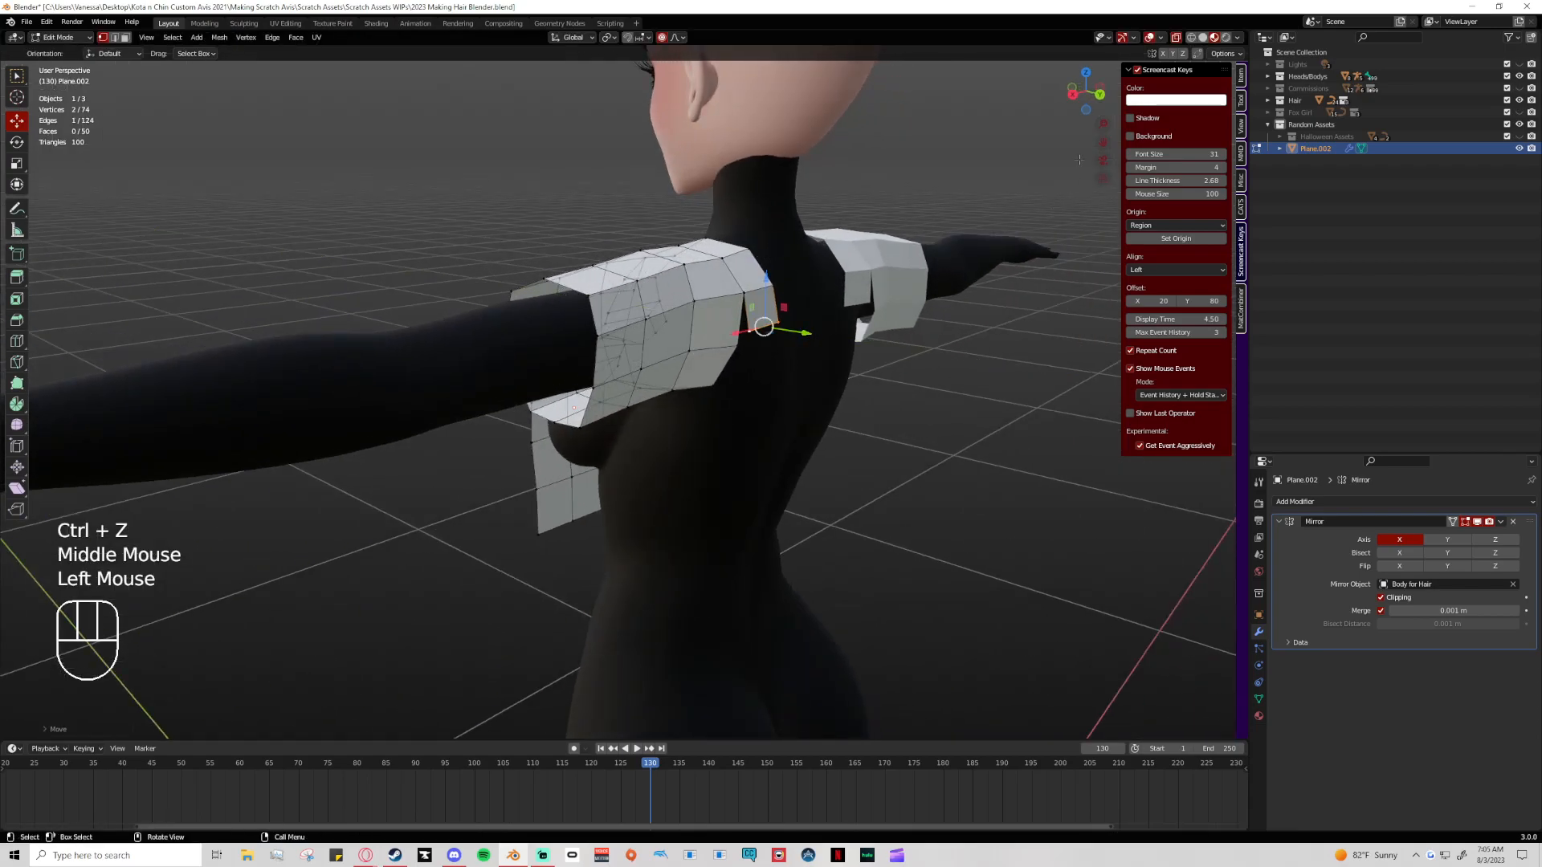
Extrude the back strap's end edge twice more, down and toward the spine, and adjust its depth to follow the back
{"action": "left_click", "coordinate": [1100, 95]}
{"action": "key", "text": "e"}
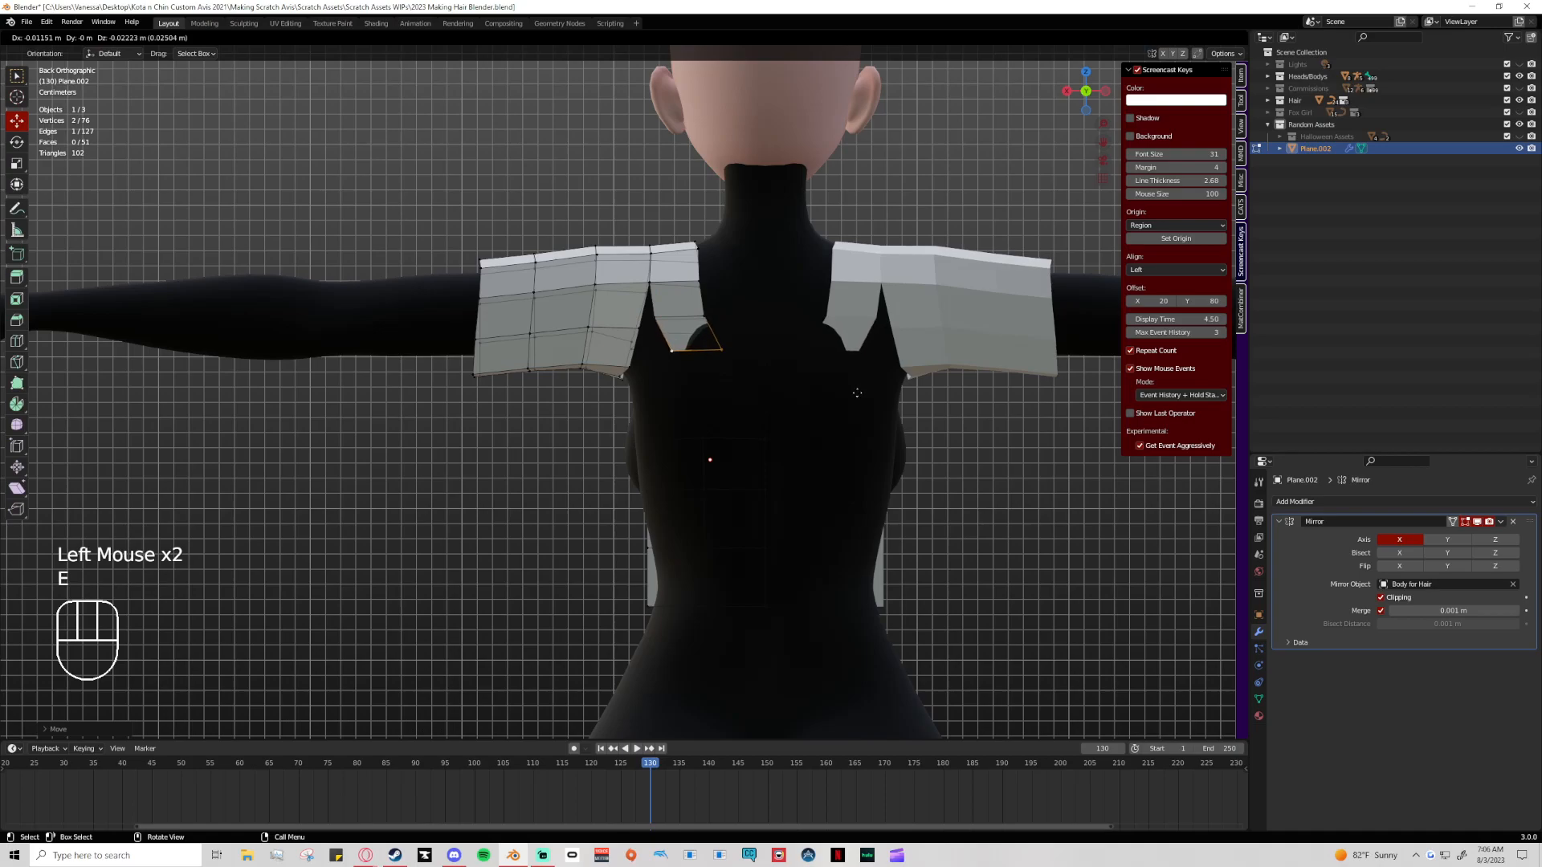
{"action": "left_click", "coordinate": [857, 392]}
{"action": "key", "text": "e"}
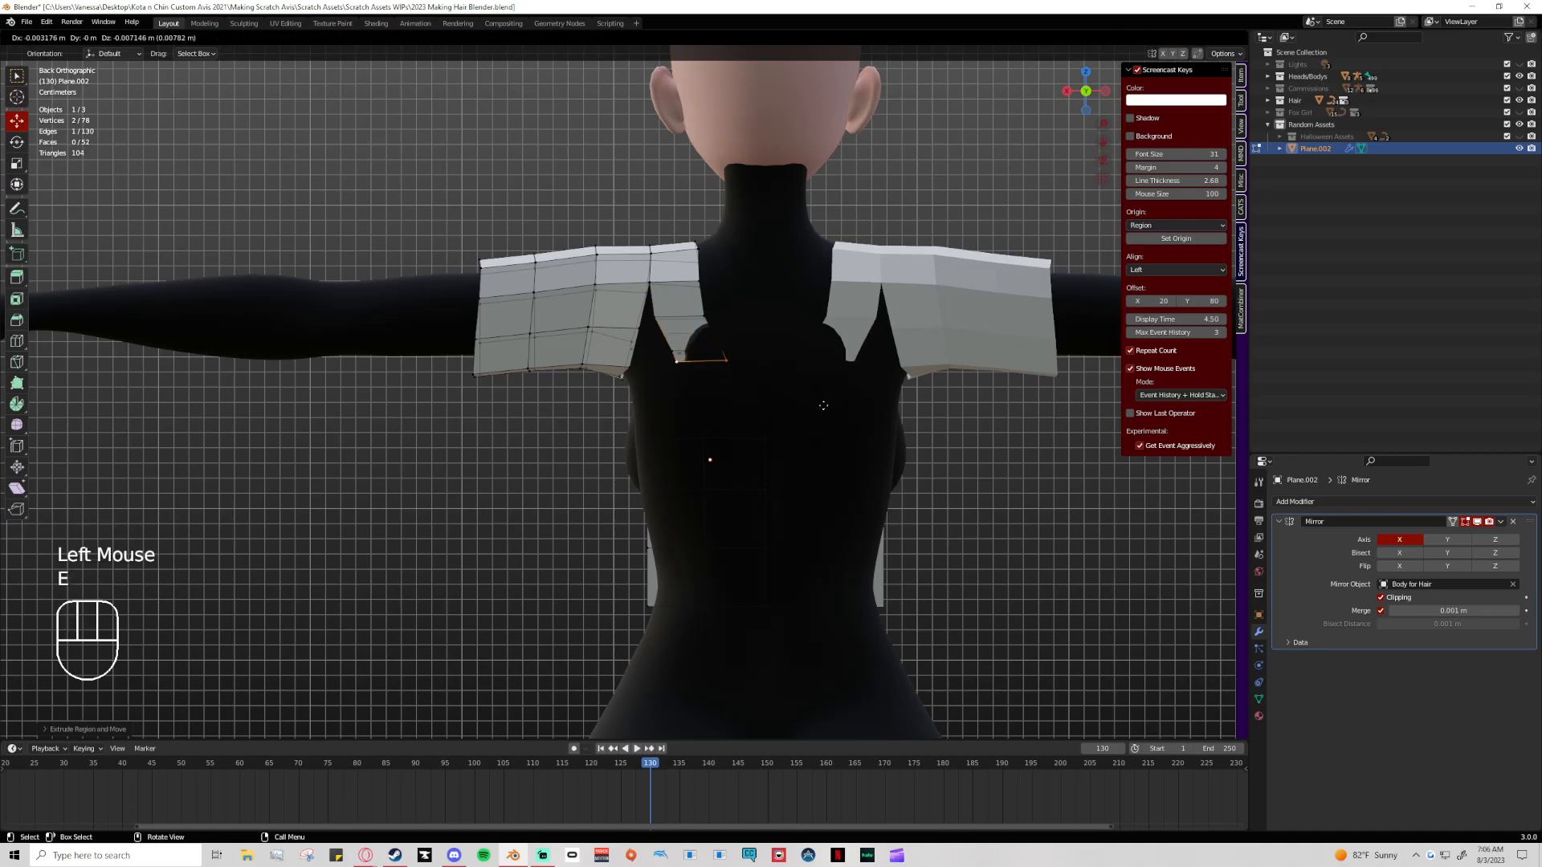
{"action": "left_click", "coordinate": [836, 433]}
{"action": "middle_click_drag", "start_coordinate": [837, 432], "coordinate": [836, 433]}
{"action": "left_click_drag", "start_coordinate": [831, 399], "coordinate": [837, 403]}
{"action": "scroll", "coordinate": [838, 404], "scroll_direction": "down", "scroll_amount": 5}
{"action": "left_click_drag", "start_coordinate": [838, 404], "coordinate": [836, 404]}
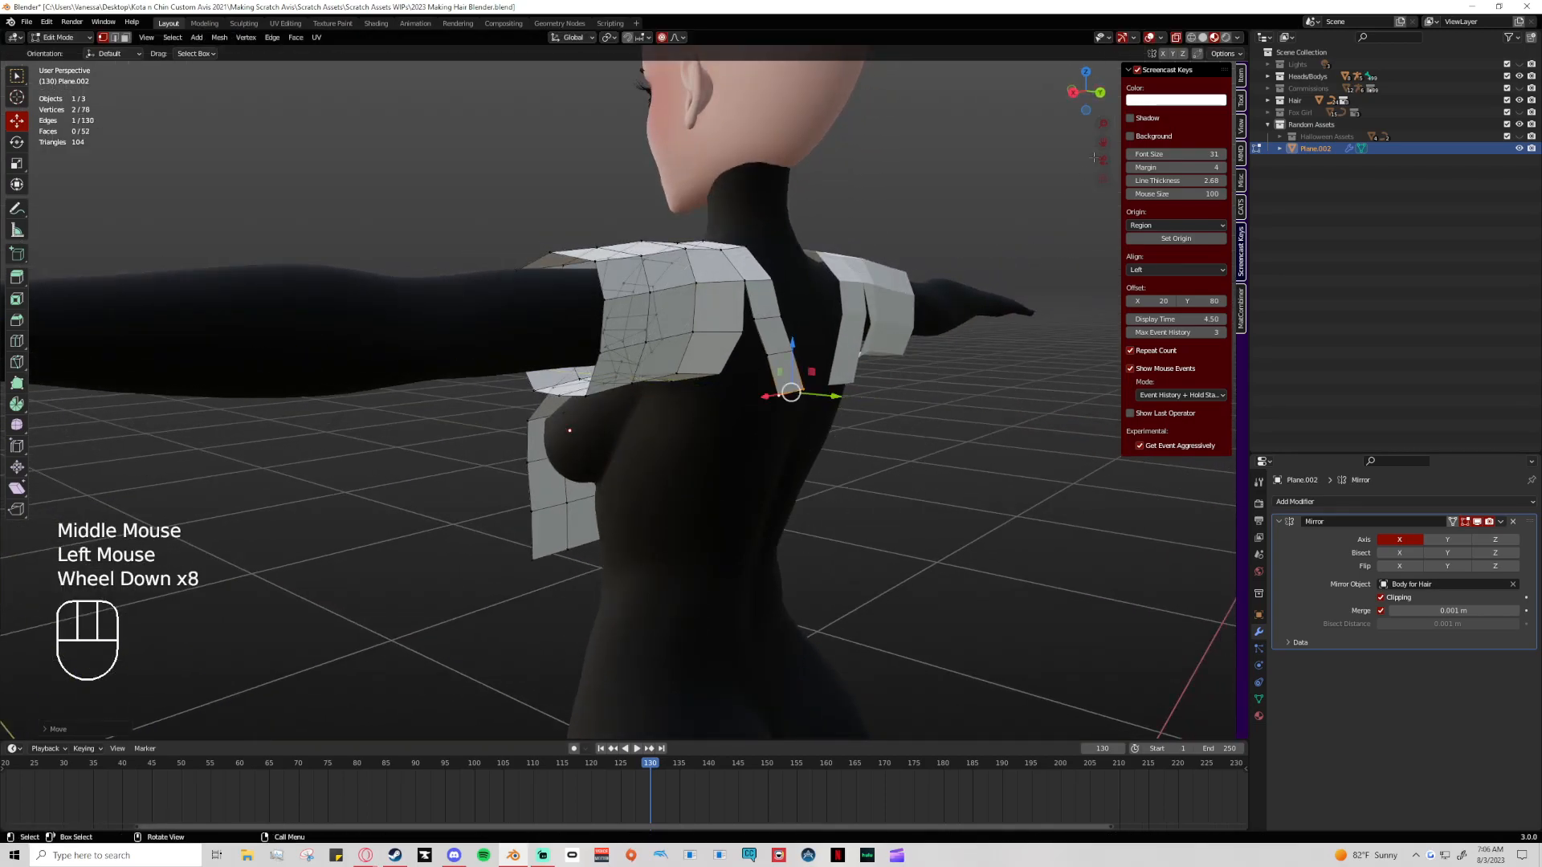
Extrude the back strip's end edge five times down to the waist in side view, following the curve of the back
{"action": "left_click", "coordinate": [1073, 91]}
{"action": "middle_click_drag", "start_coordinate": [891, 373], "coordinate": [856, 309], "text": "shift"}
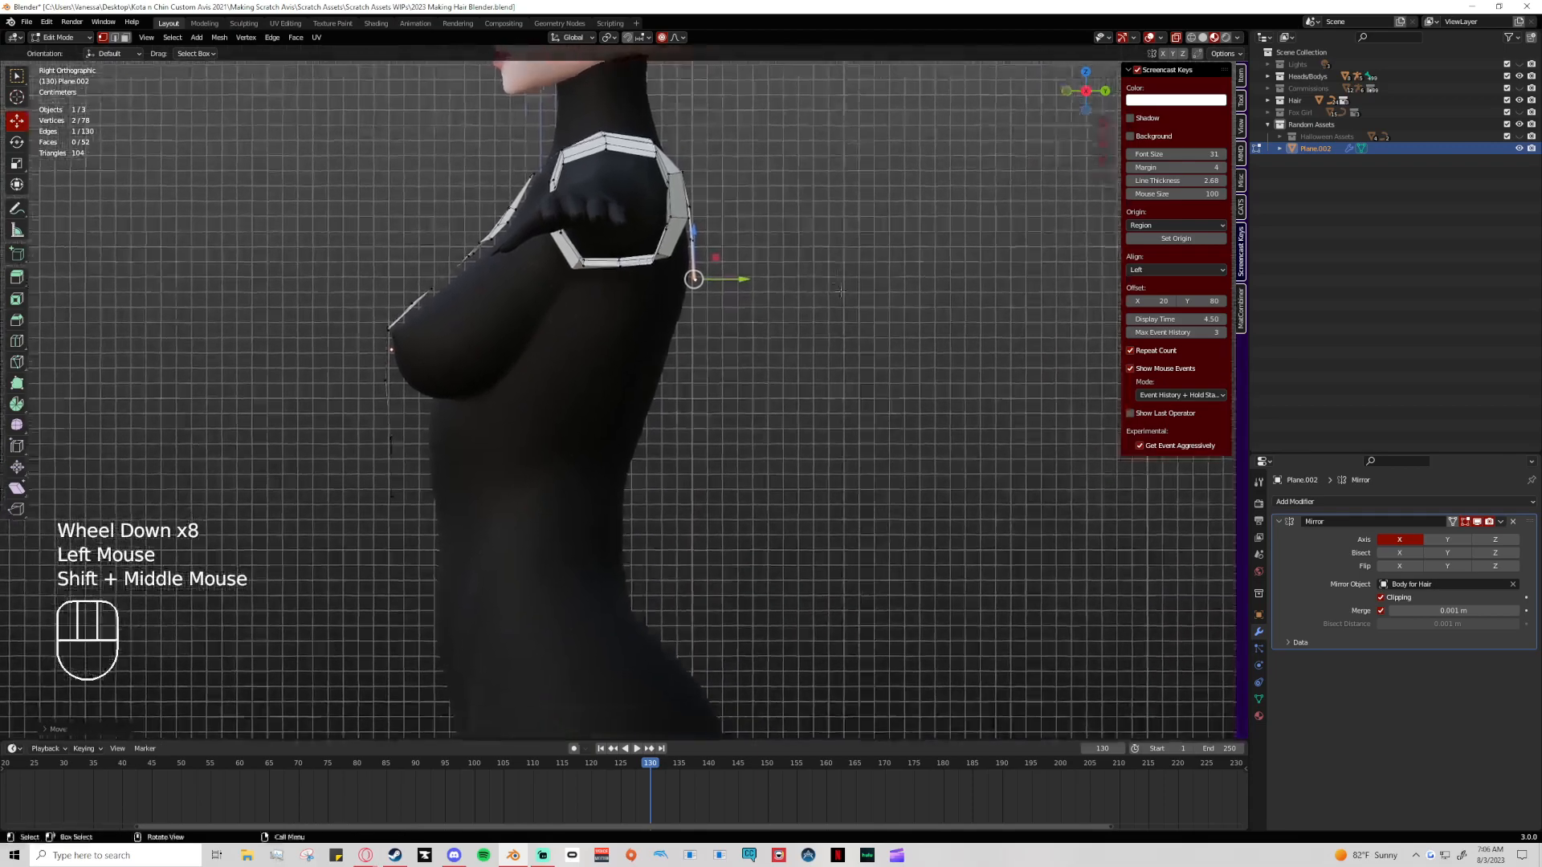
{"action": "key", "text": "e"}
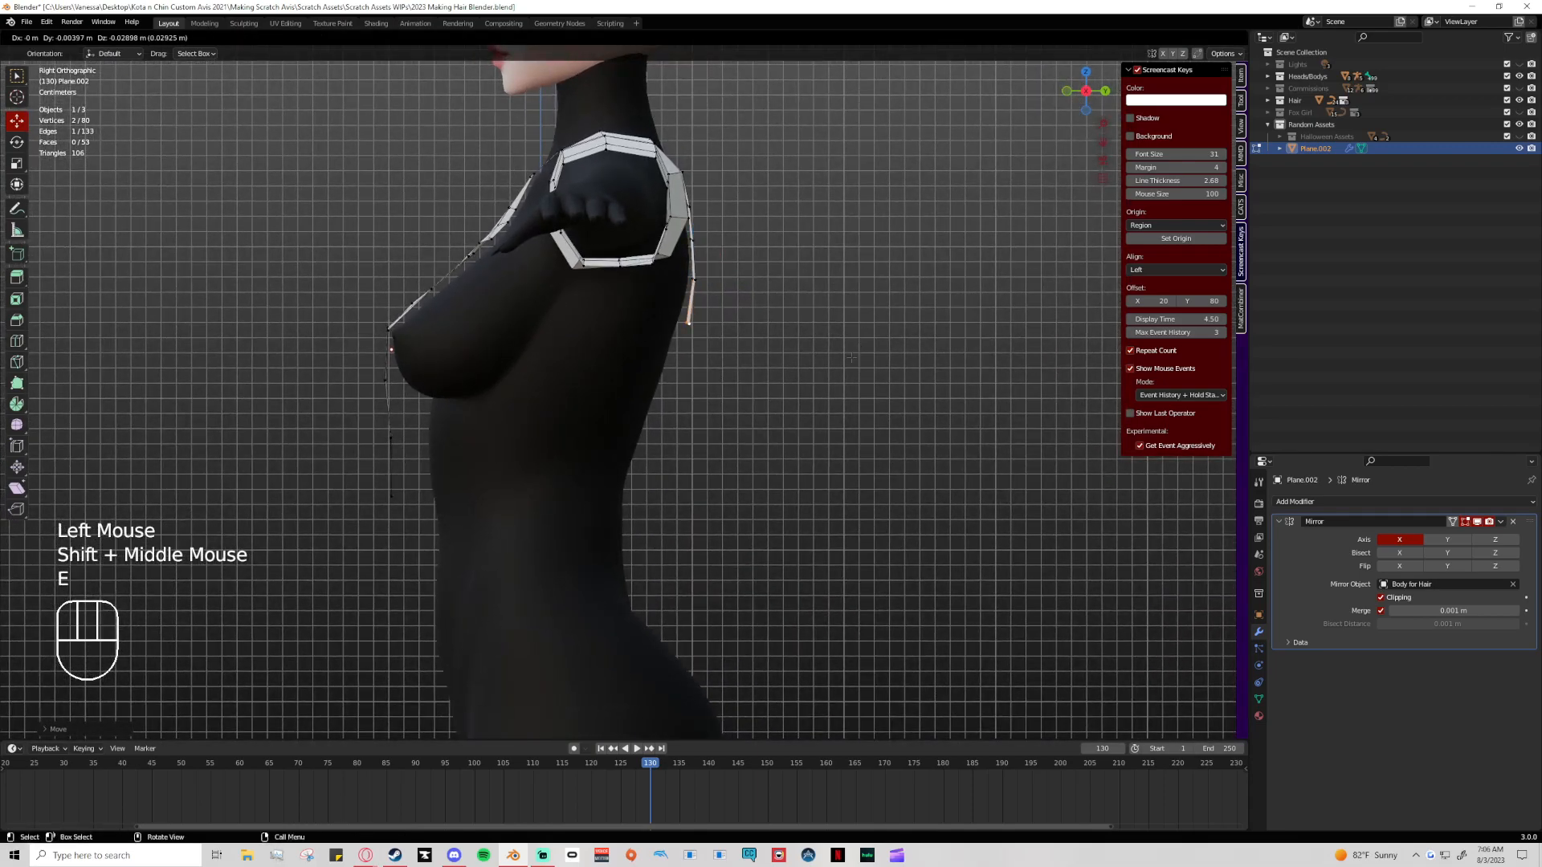
{"action": "left_click", "coordinate": [851, 361]}
{"action": "key", "text": "e"}
{"action": "left_click", "coordinate": [839, 401]}
{"action": "key", "text": "e"}
{"action": "left_click", "coordinate": [825, 448]}
{"action": "key", "text": "e"}
{"action": "left_click", "coordinate": [819, 496]}
{"action": "key", "text": "e"}
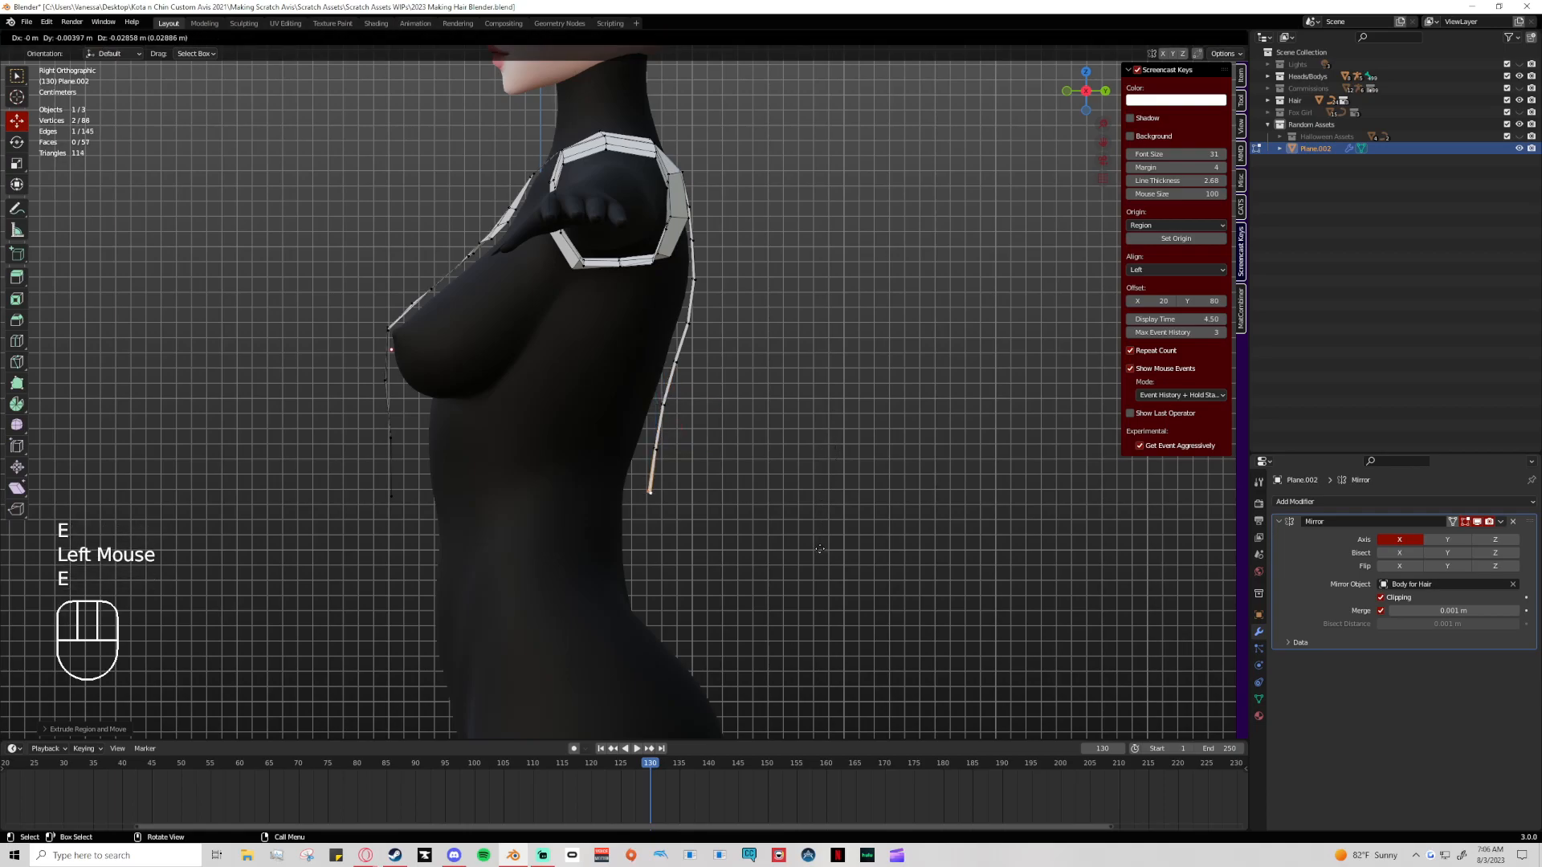
{"action": "left_click", "coordinate": [819, 549]}
Slide the six inner-edge vertices of the lower back strip to the center line so it meets its mirrored half
{"action": "middle_click_drag", "start_coordinate": [925, 514], "coordinate": [792, 530]}
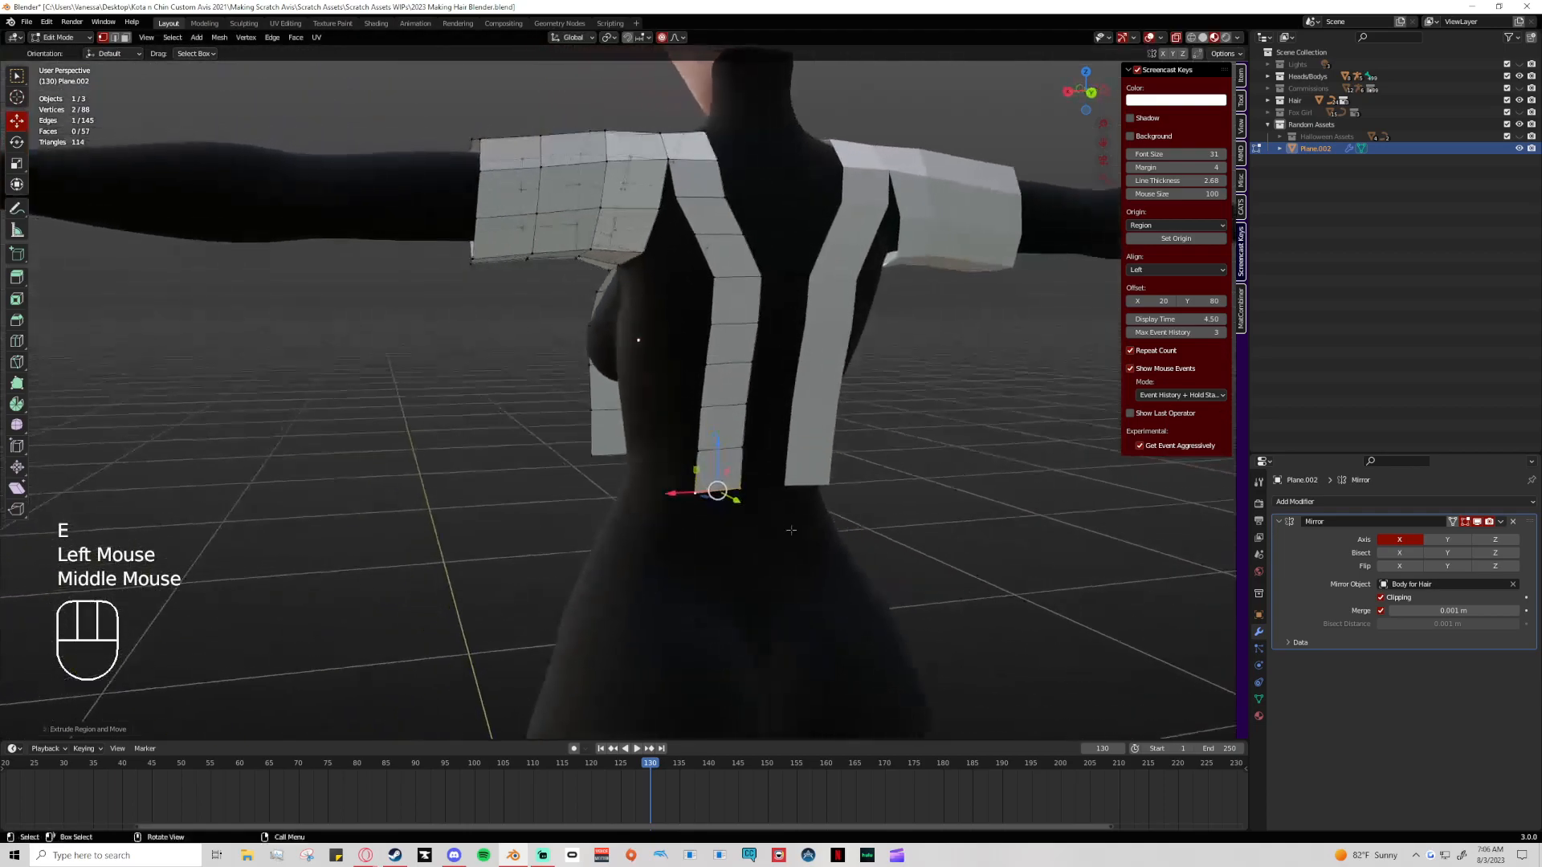
{"action": "left_click", "coordinate": [1088, 108]}
{"action": "left_click", "coordinate": [739, 279]}
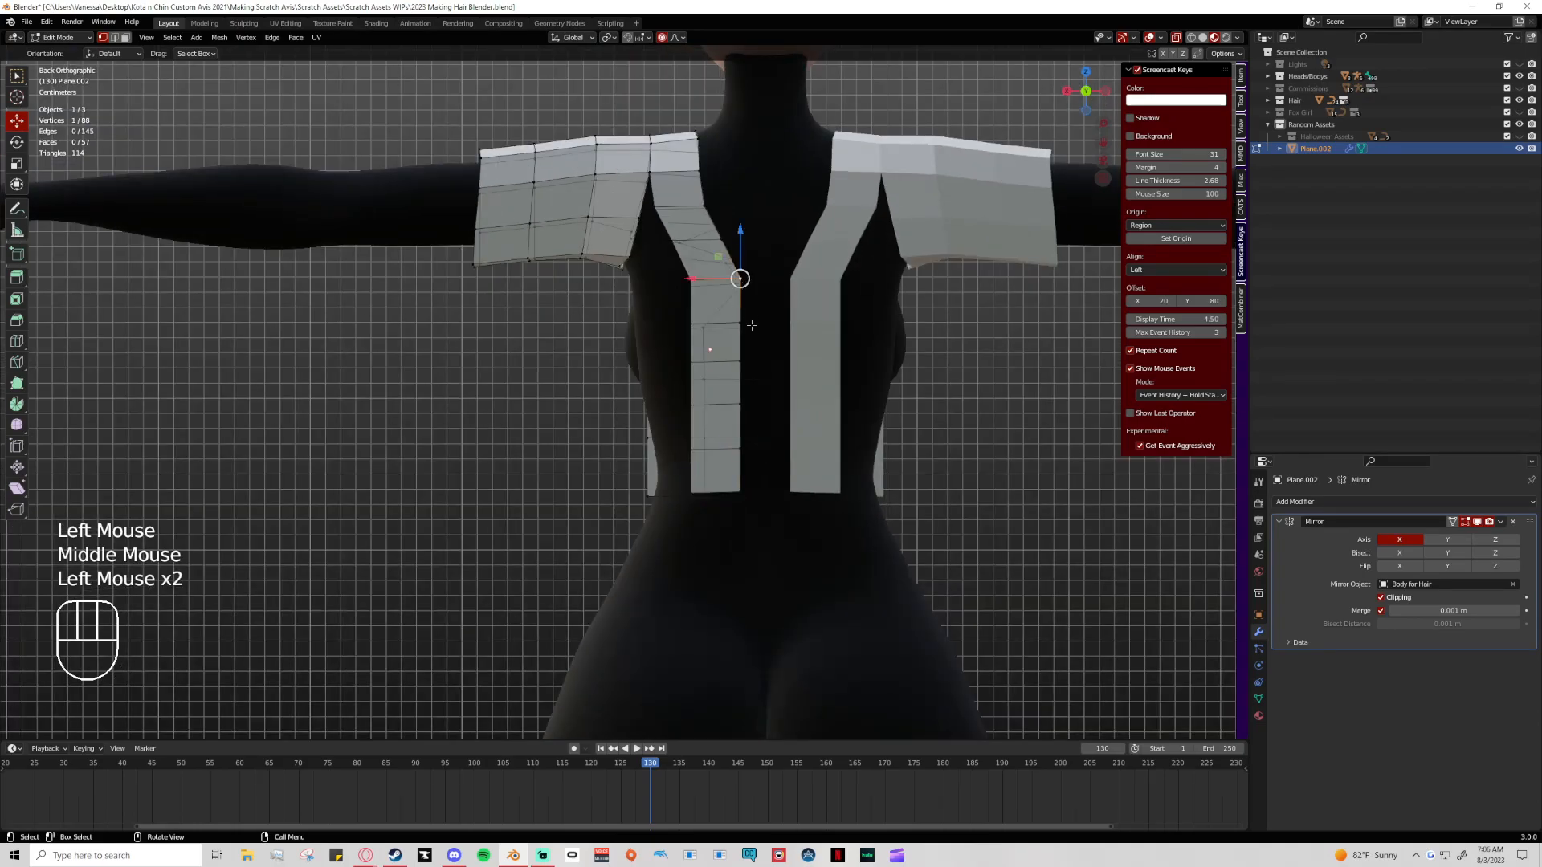
{"action": "left_click", "coordinate": [739, 321], "text": "shift"}
{"action": "left_click", "coordinate": [739, 361], "text": "shift"}
{"action": "left_click", "coordinate": [740, 405], "text": "shift"}
{"action": "left_click", "coordinate": [739, 447], "text": "shift"}
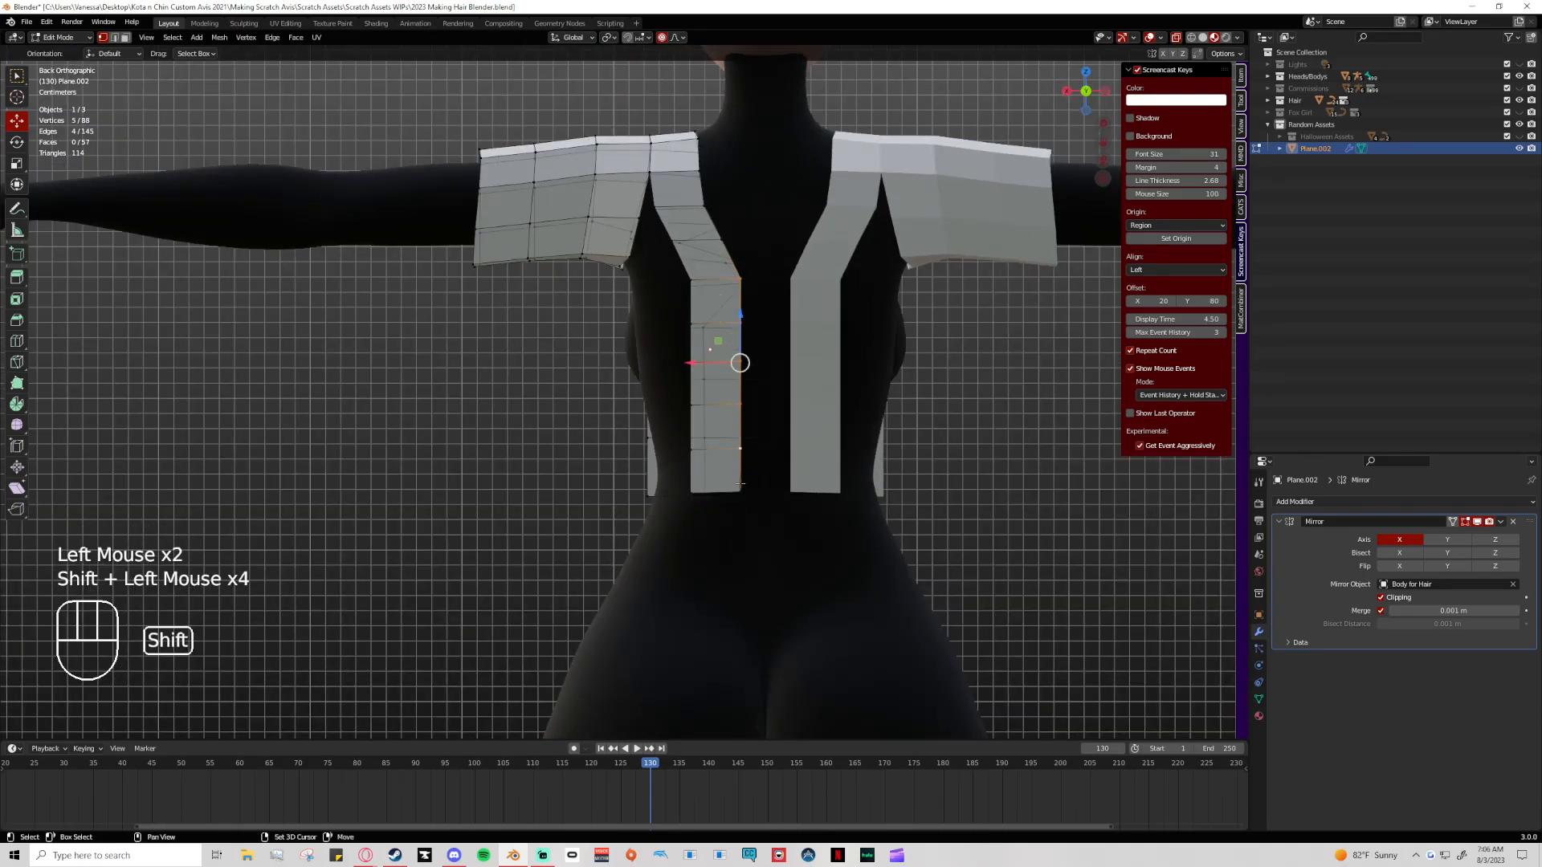
{"action": "left_click", "coordinate": [739, 491], "text": "shift"}
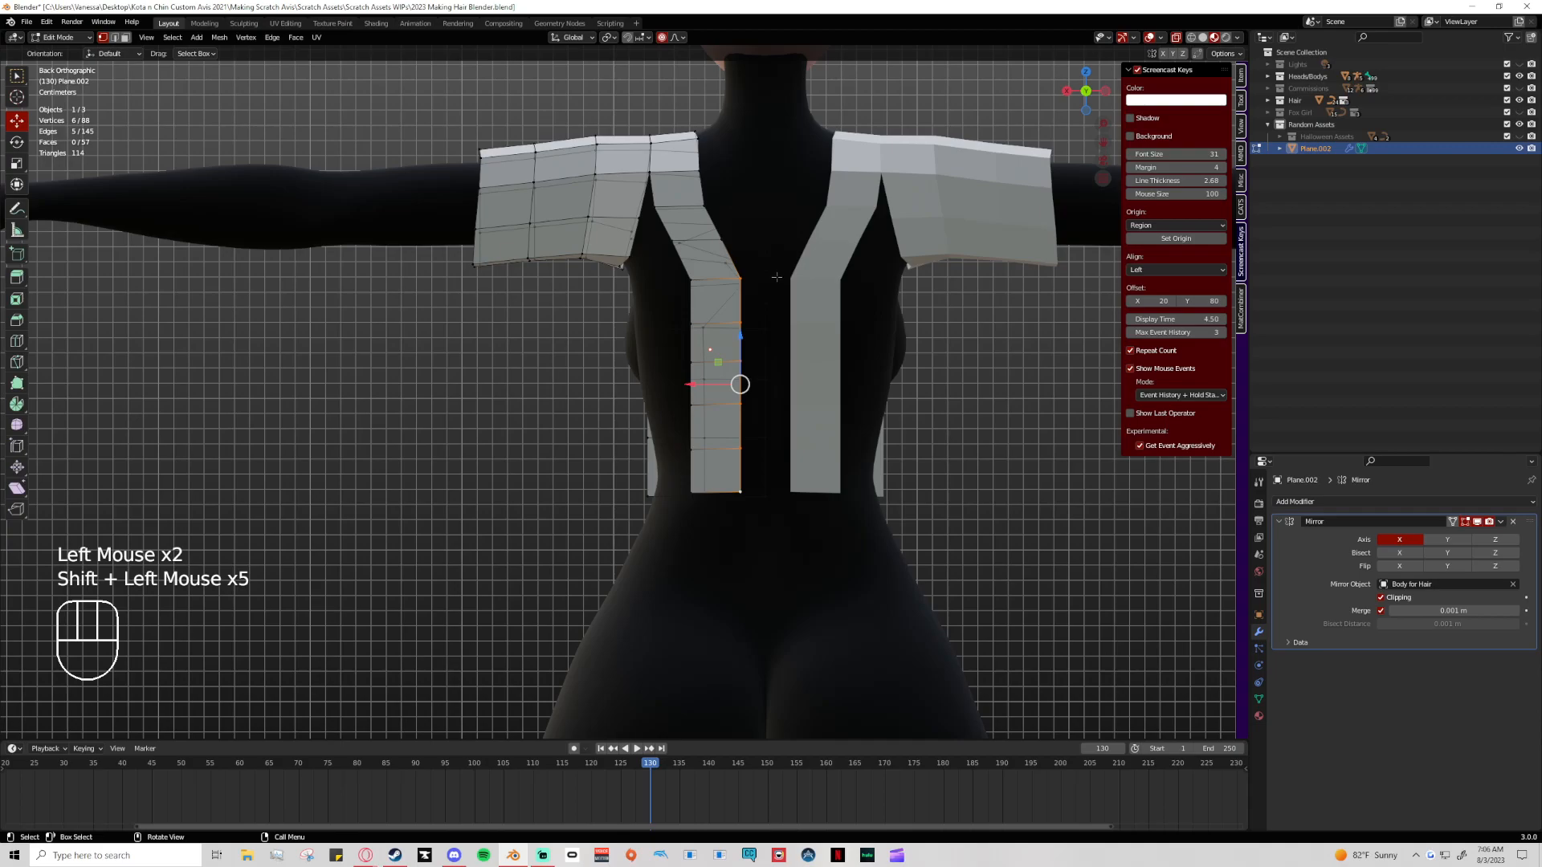
{"action": "key", "text": "e"}
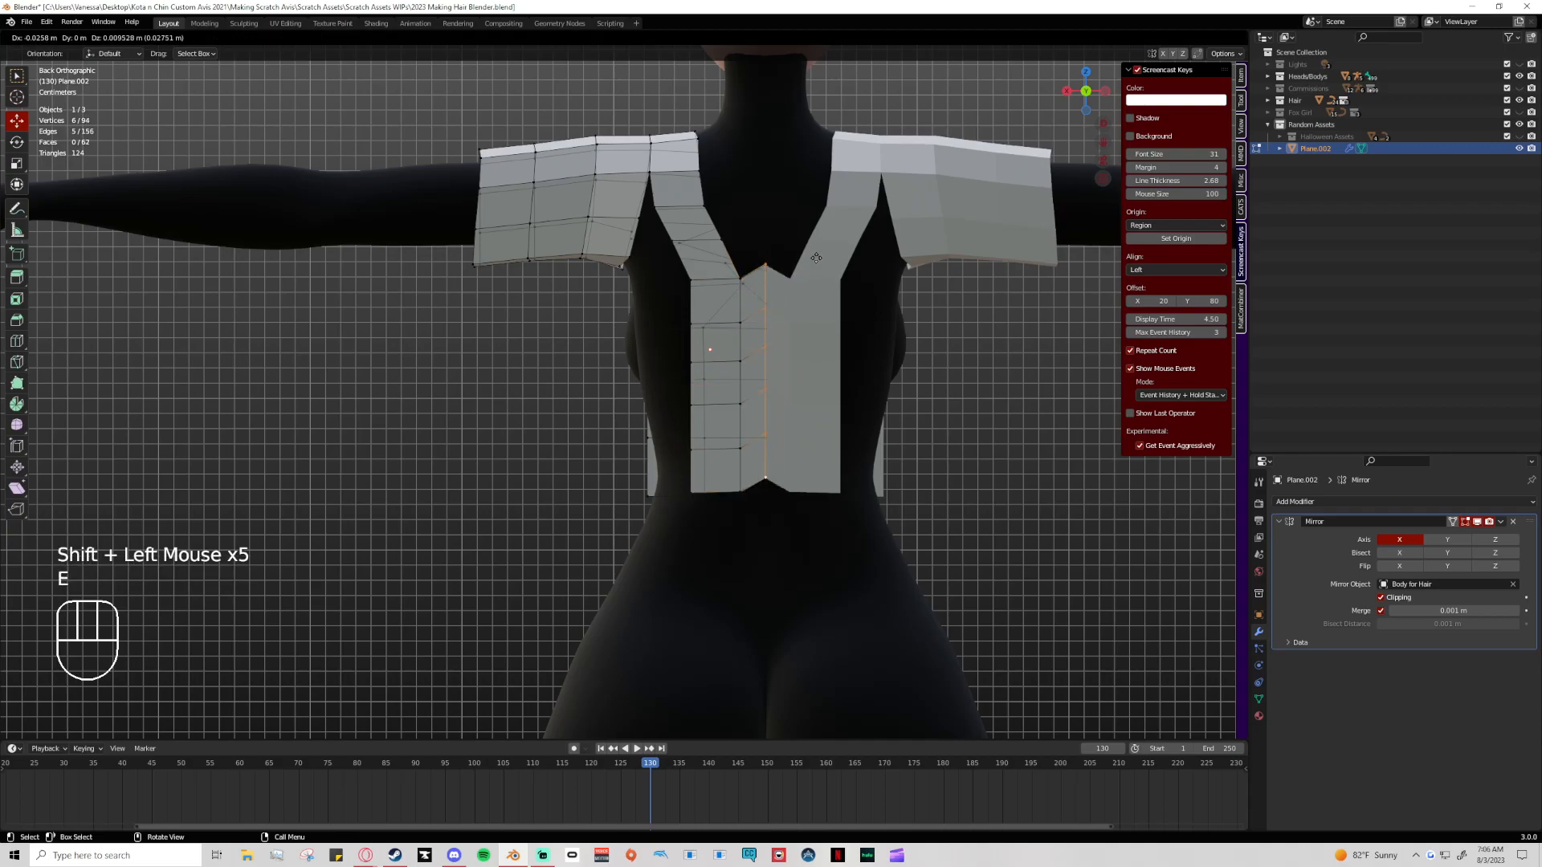
{"action": "left_click", "coordinate": [799, 277]}
{"action": "key", "text": "ctrl+z"}
{"action": "left_click_drag", "start_coordinate": [694, 385], "coordinate": [721, 372]}
{"action": "middle_click_drag", "start_coordinate": [720, 371], "coordinate": [753, 372]}
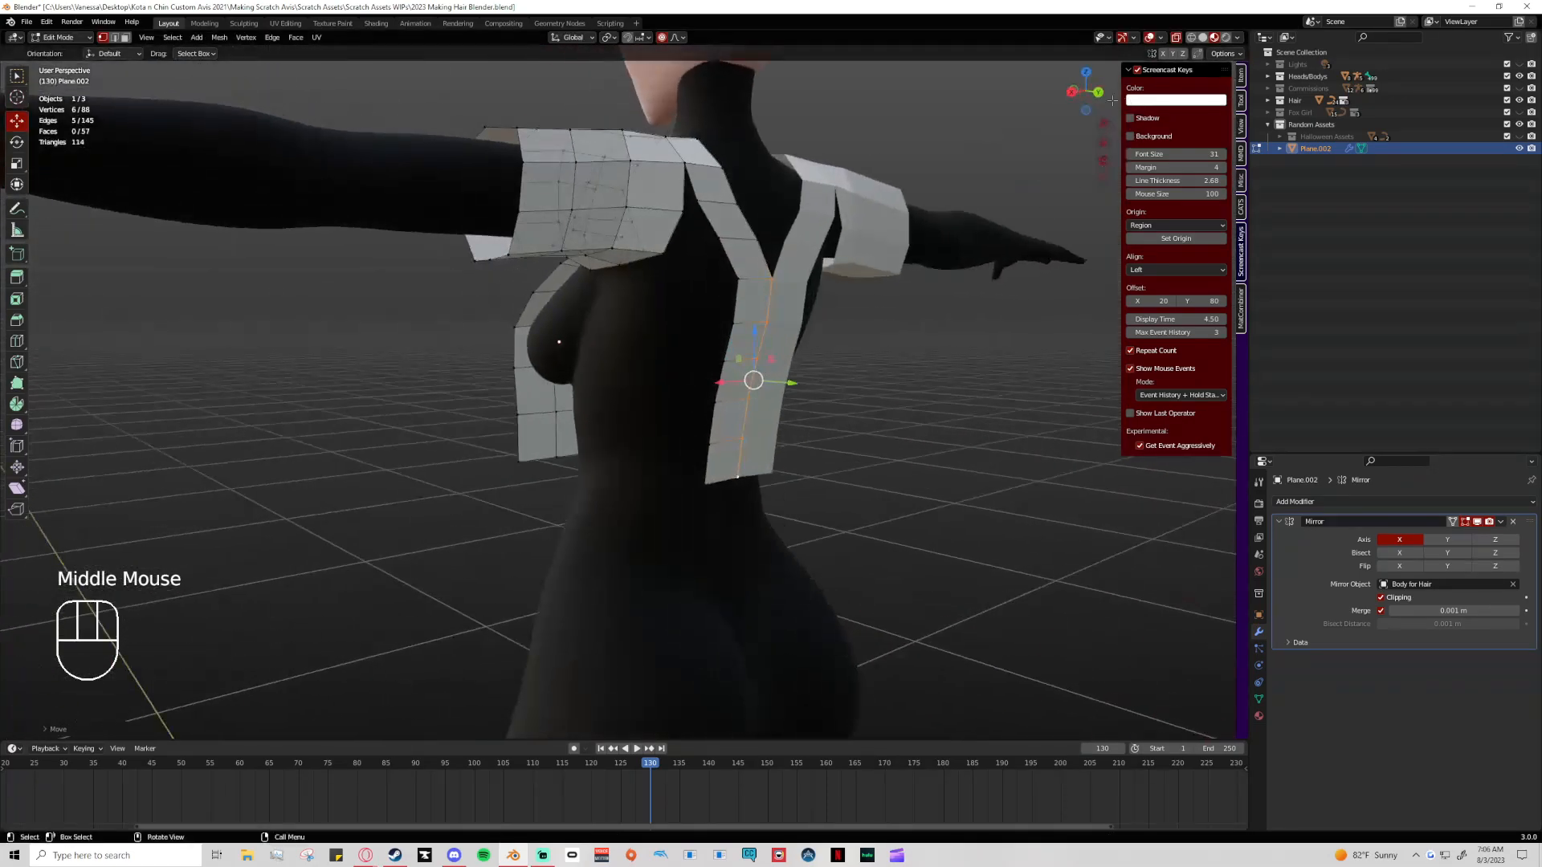
Move the upper back's remaining inner-edge vertices to the center line, joining both halves up to a V at the neckline
{"action": "left_click", "coordinate": [1097, 93]}
{"action": "left_click", "coordinate": [747, 240]}
{"action": "left_click_drag", "start_coordinate": [744, 239], "coordinate": [733, 202]}
{"action": "scroll", "coordinate": [728, 230], "scroll_direction": "up", "scroll_amount": 3}
{"action": "scroll", "coordinate": [729, 231], "scroll_direction": "up", "scroll_amount": 6}
{"action": "left_click", "coordinate": [717, 207]}
{"action": "left_click", "coordinate": [659, 206]}
{"action": "left_click_drag", "start_coordinate": [632, 204], "coordinate": [684, 243]}
{"action": "left_click", "coordinate": [680, 244]}
{"action": "left_click", "coordinate": [684, 241]}
{"action": "left_click", "coordinate": [707, 172]}
{"action": "left_click_drag", "start_coordinate": [660, 172], "coordinate": [724, 173]}
{"action": "left_click", "coordinate": [665, 176]}
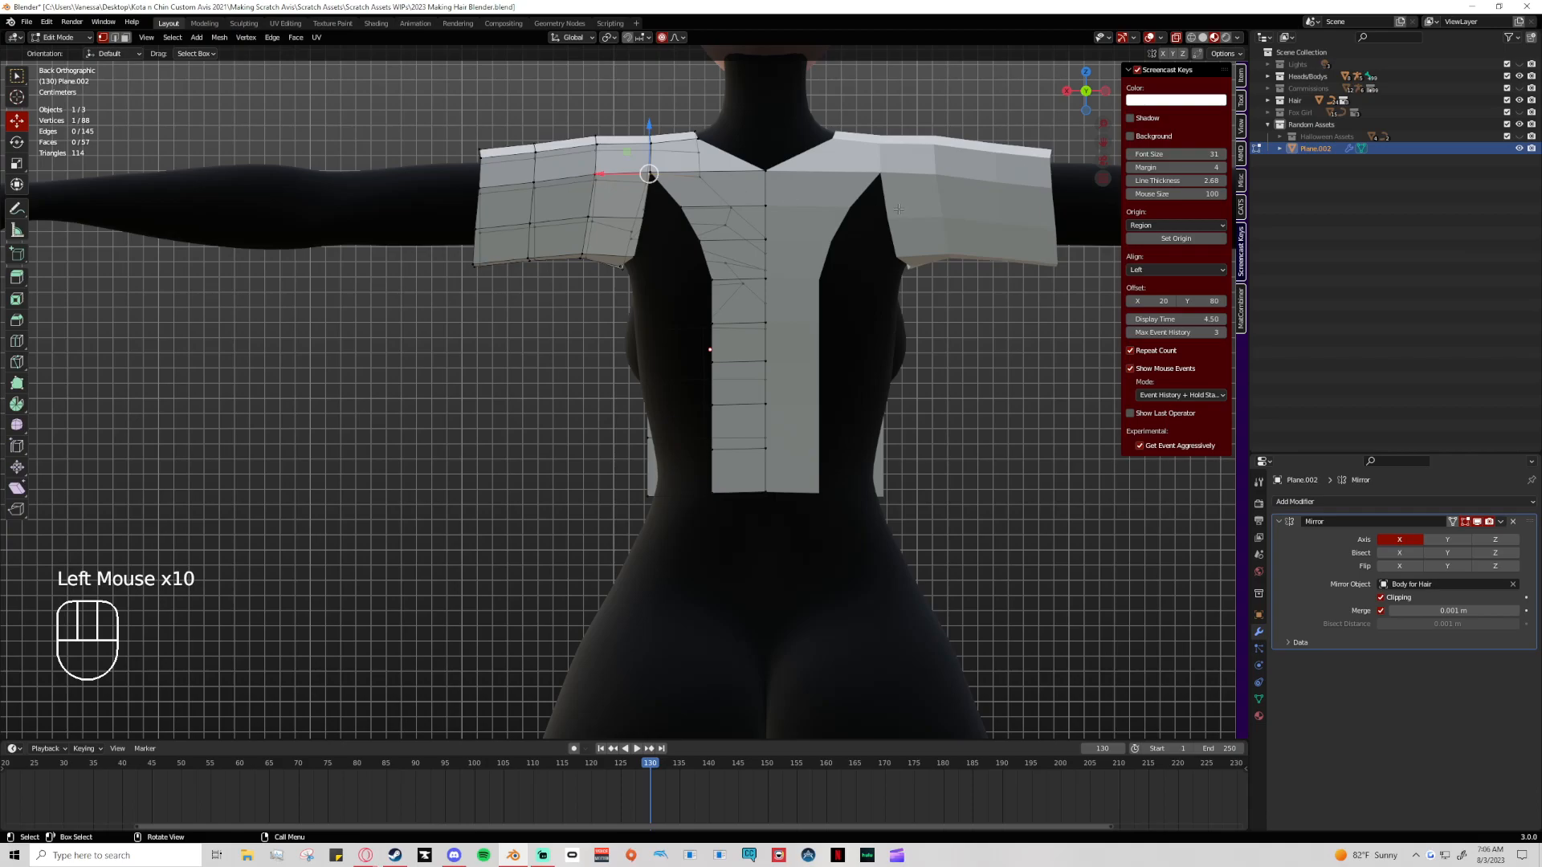
Merge the upper back's outer vertex with the facing sleeve vertex at their center and return to Object Mode
{"action": "left_click", "coordinate": [943, 181]}
{"action": "left_click", "coordinate": [676, 204]}
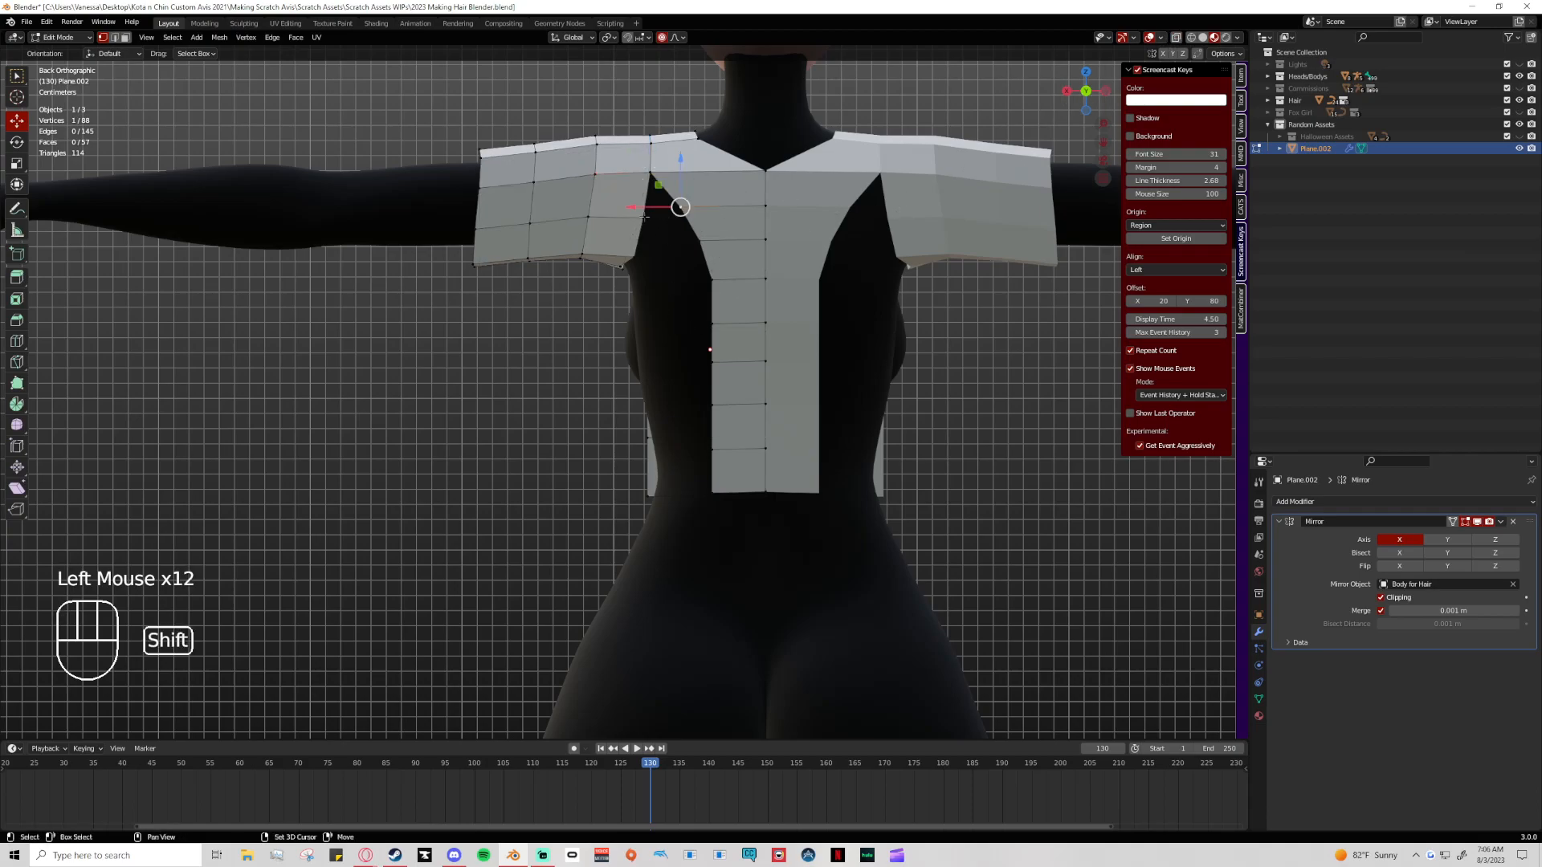
{"action": "left_click", "coordinate": [681, 205], "text": "shift"}
{"action": "left_click", "coordinate": [683, 205]}
{"action": "left_click", "coordinate": [683, 206]}
{"action": "left_click", "coordinate": [642, 217], "text": "shift"}
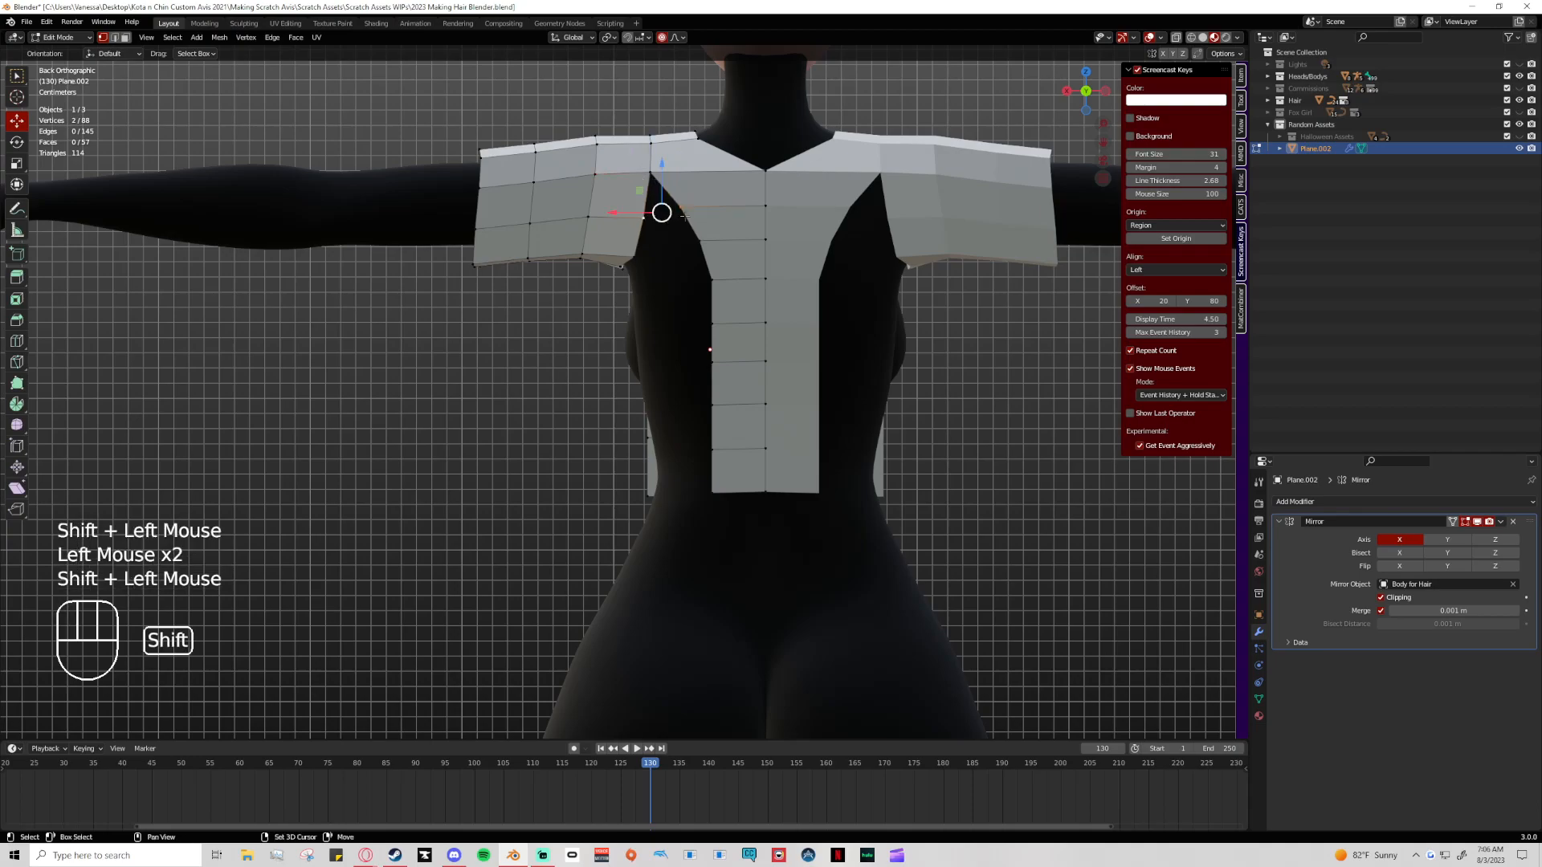
{"action": "key", "text": "m"}
{"action": "left_click", "coordinate": [761, 218]}
{"action": "key", "text": "Tab"}
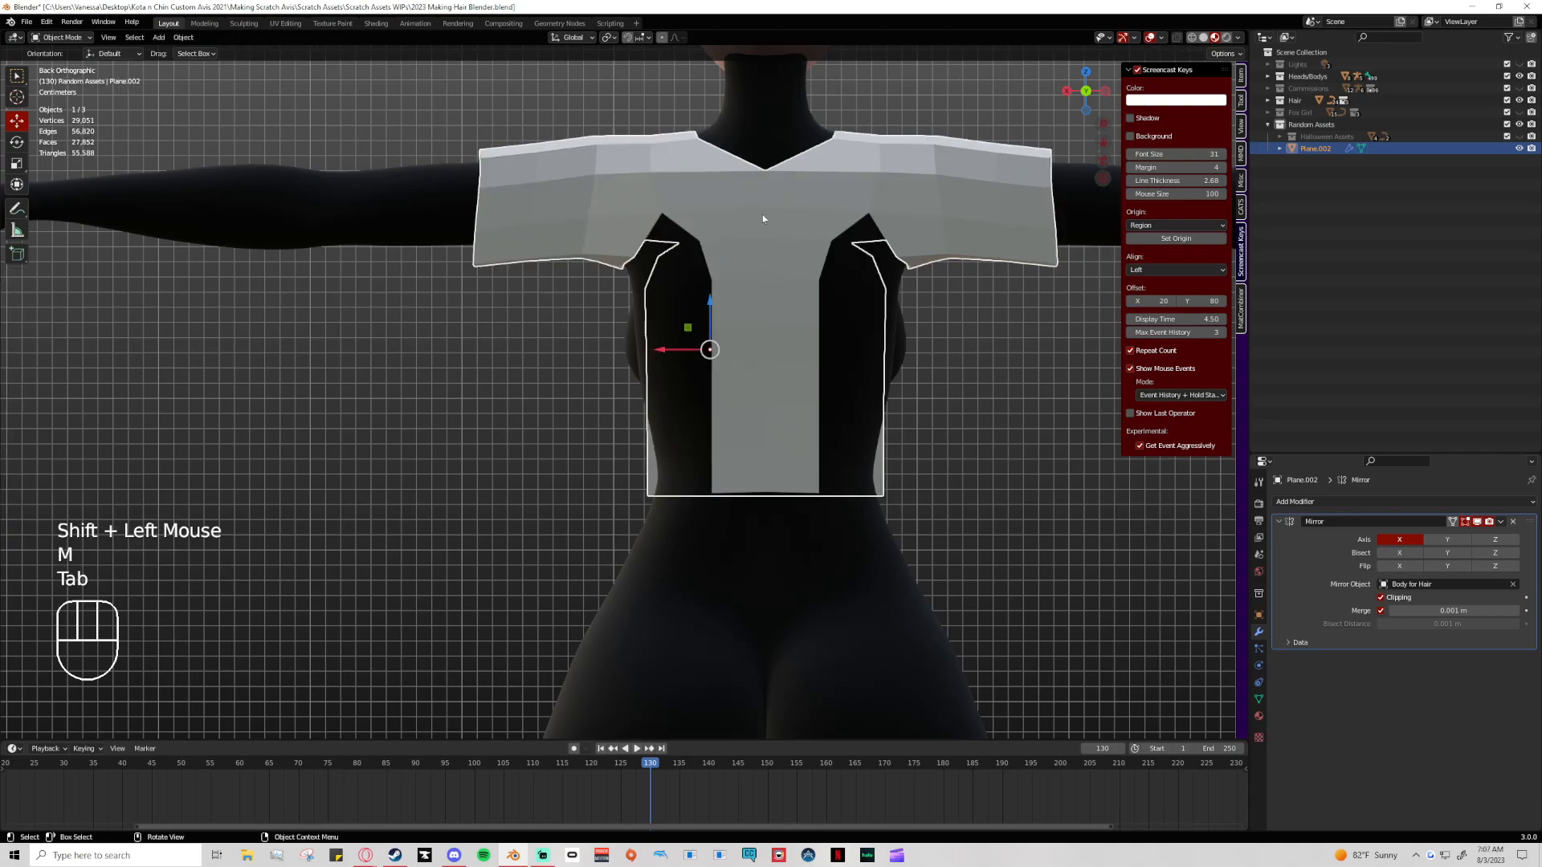
Undo the vertex merge and fill a triangular face between the sleeve's inner edge and the upper back's outer vertex
{"action": "key", "text": "ctrl+z"}
{"action": "key", "text": "ctrl+z"}
{"action": "left_click", "coordinate": [647, 177], "text": "shift"}
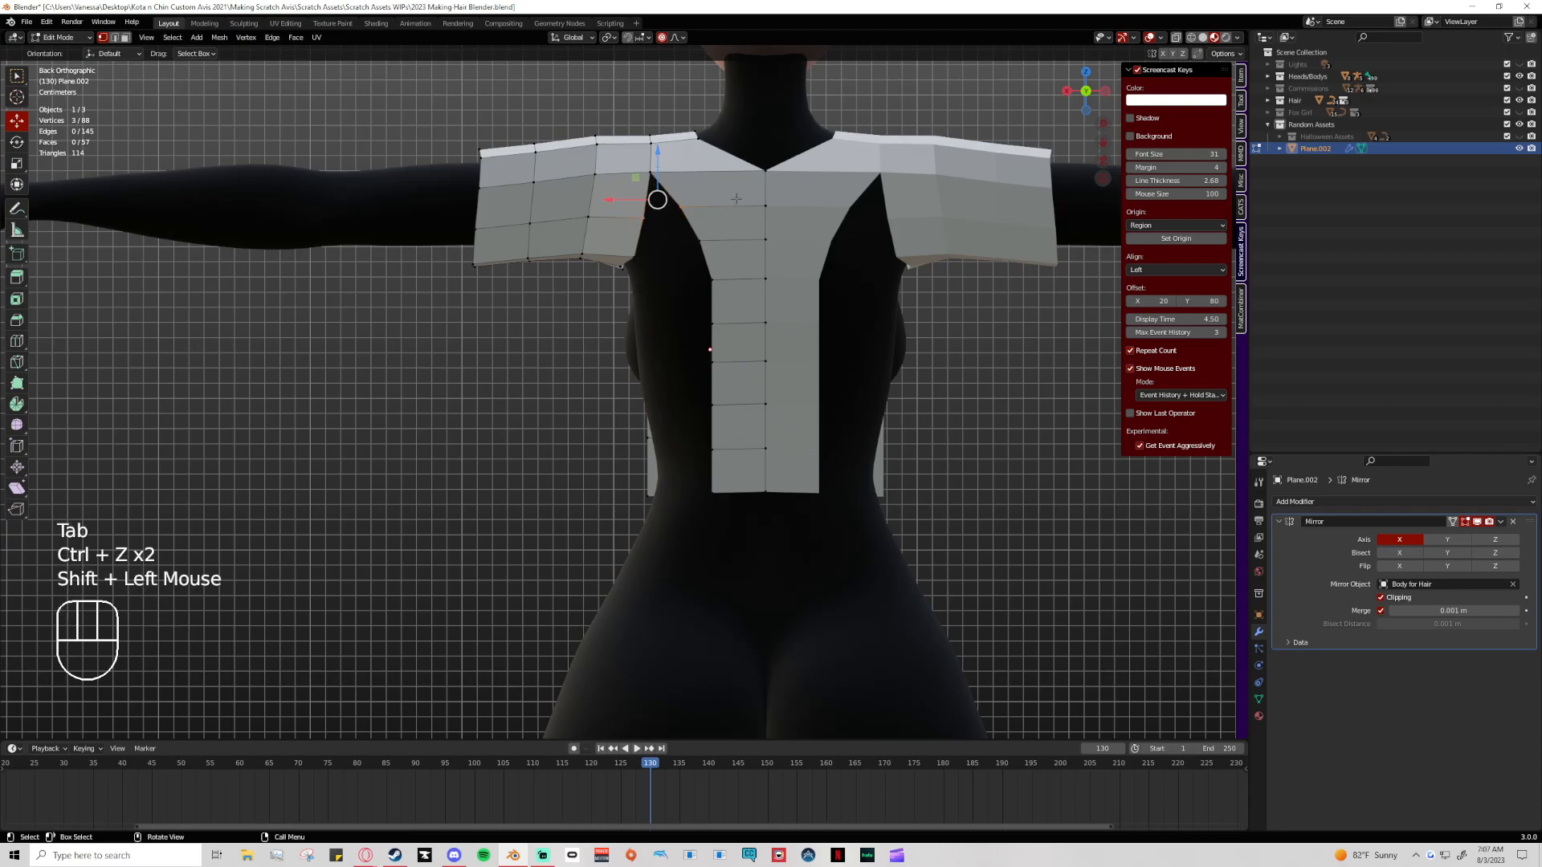
{"action": "left_click", "coordinate": [643, 163]}
{"action": "left_click", "coordinate": [653, 189], "text": "shift"}
{"action": "left_click", "coordinate": [642, 208]}
{"action": "left_click", "coordinate": [656, 209]}
{"action": "left_click", "coordinate": [645, 164]}
{"action": "left_click", "coordinate": [647, 165], "text": "shift"}
{"action": "left_click", "coordinate": [681, 207], "text": "shift"}
{"action": "key", "text": "f"}
{"action": "left_click", "coordinate": [722, 199]}
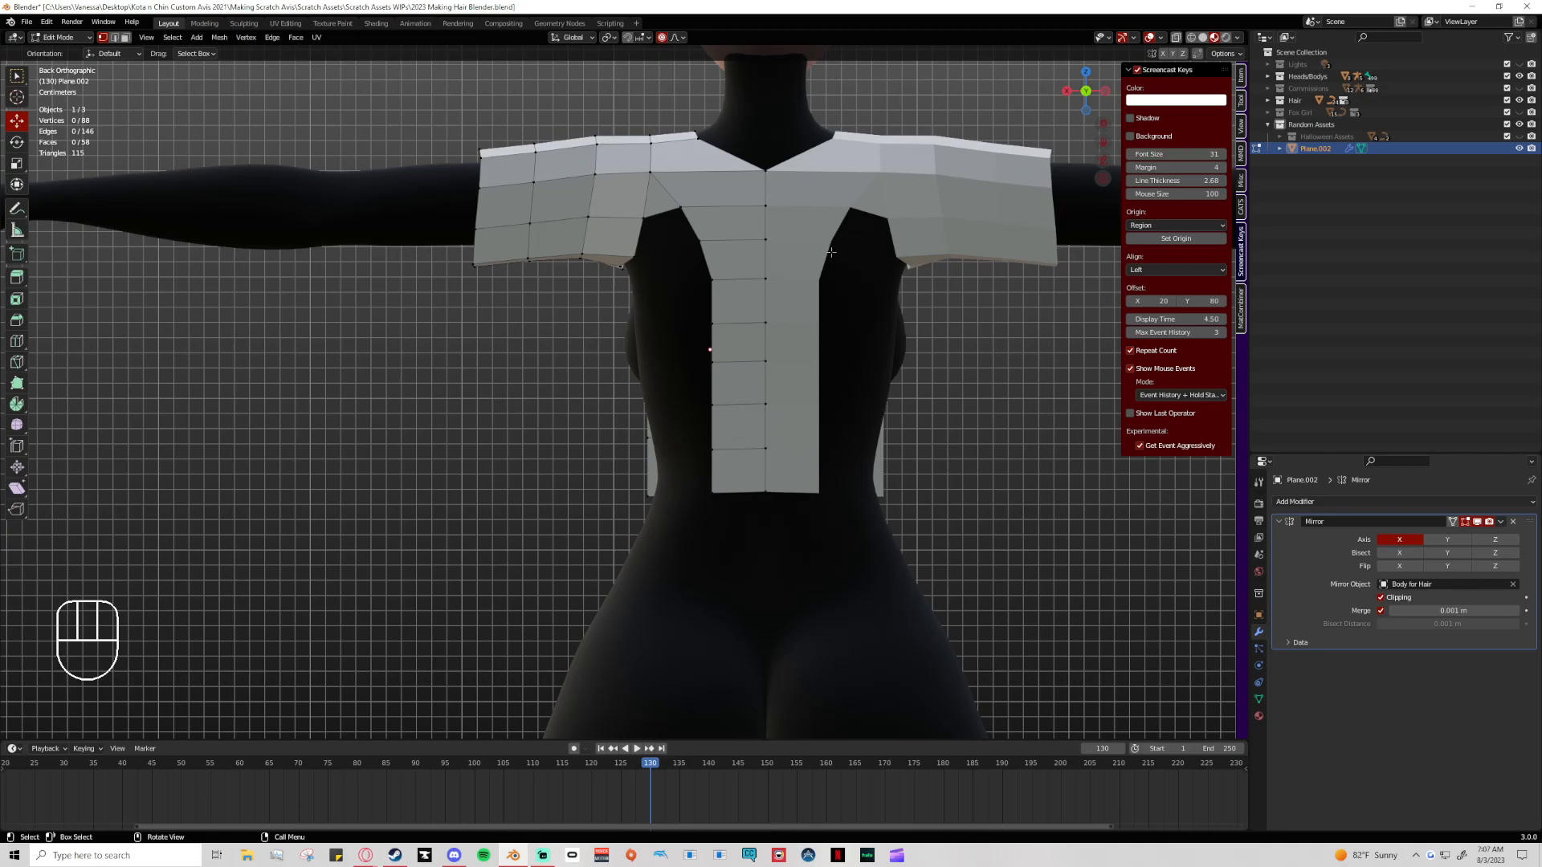
Fill a four-sided face below it, joining the sleeve's lower back edge to the upper back
{"action": "scroll", "coordinate": [832, 251], "scroll_direction": "up", "scroll_amount": 1}
{"action": "left_click", "coordinate": [634, 230]}
{"action": "left_click", "coordinate": [699, 187], "text": "shift"}
{"action": "left_click", "coordinate": [713, 209], "text": "shift"}
{"action": "left_click", "coordinate": [790, 208], "text": "shift"}
{"action": "key", "text": "f"}
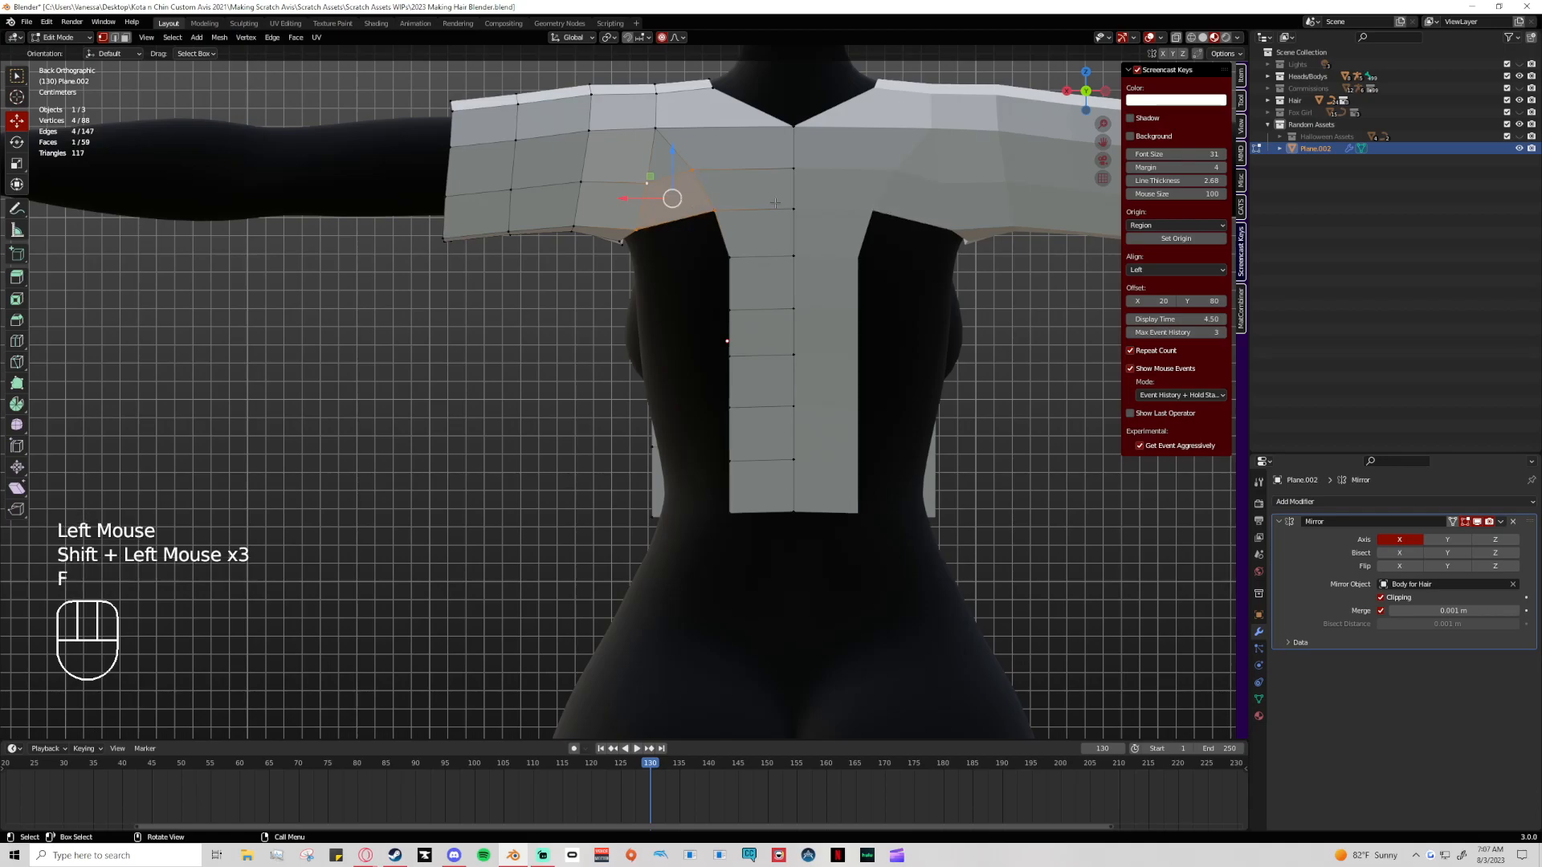
{"action": "left_click", "coordinate": [674, 160]}
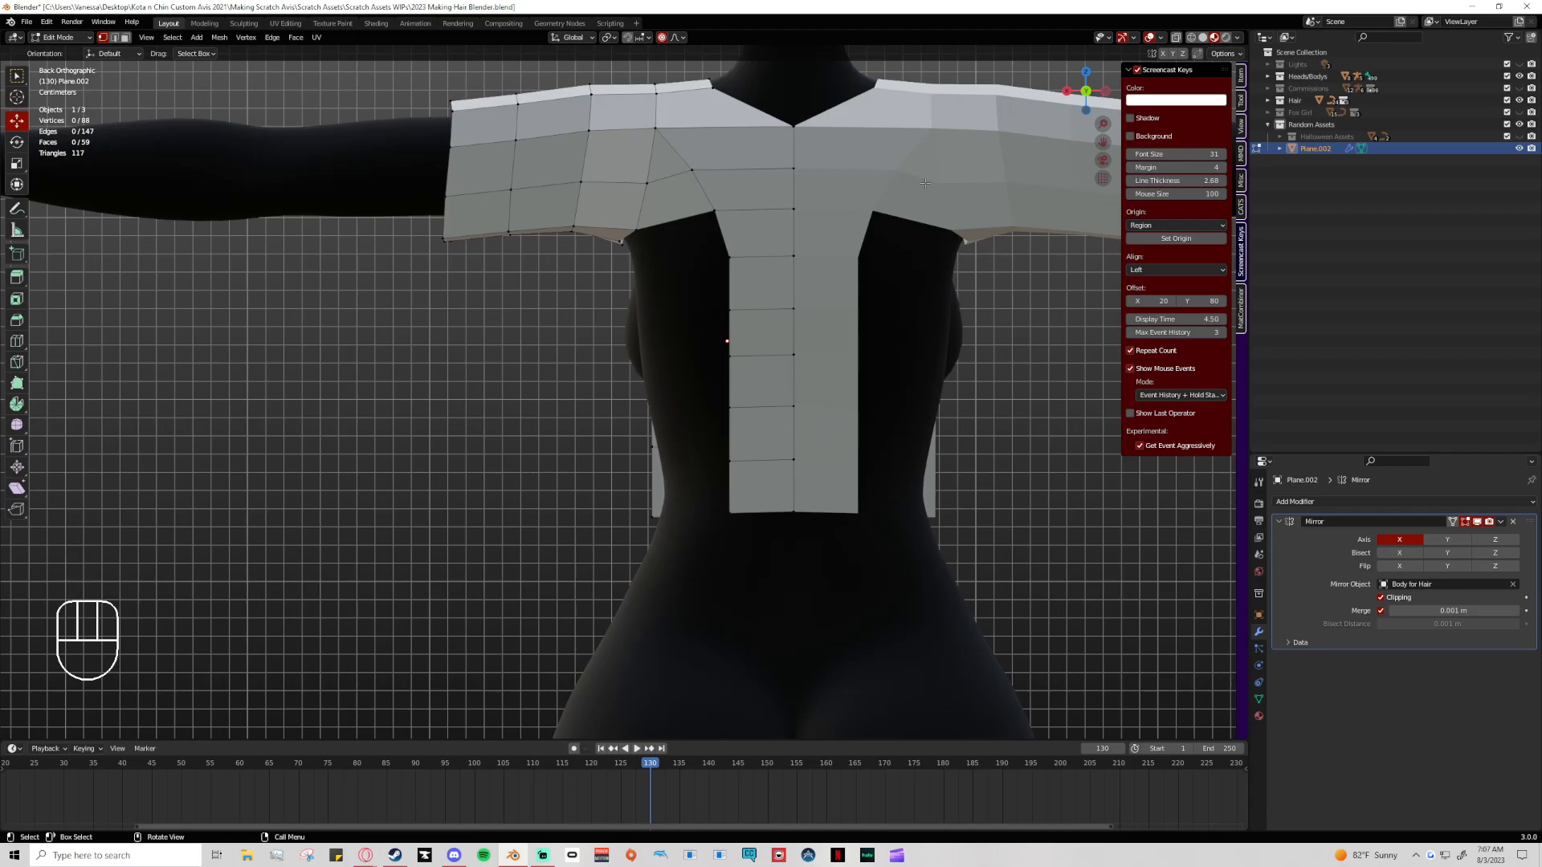
{"action": "scroll", "coordinate": [971, 329], "scroll_direction": "down", "scroll_amount": 1}
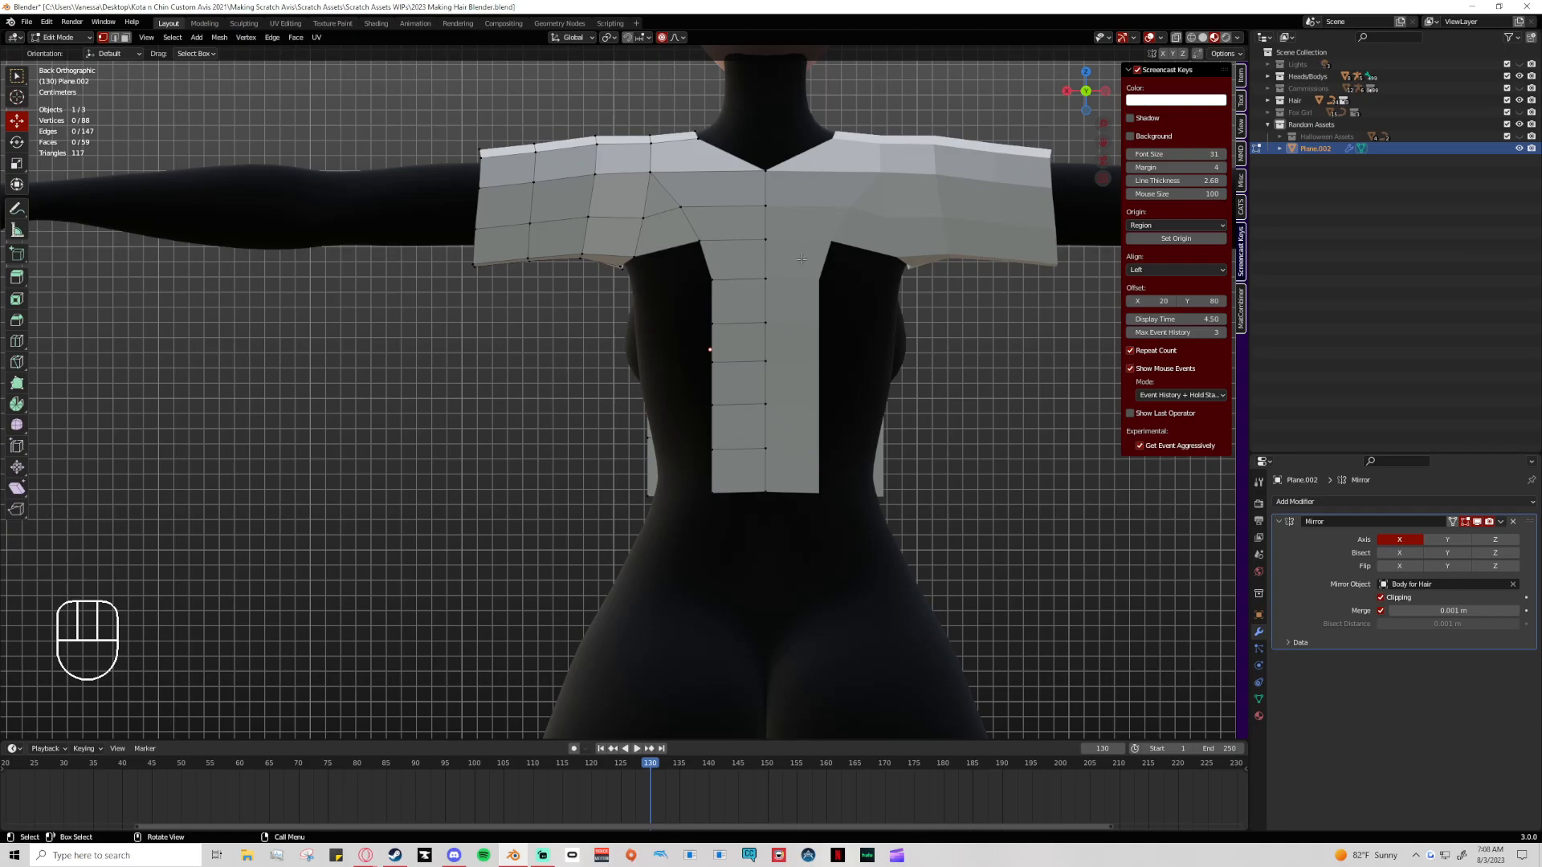
Examine the armpit gap between the sleeve's underside and the back strip from behind and from an angle
{"action": "scroll", "coordinate": [730, 251], "scroll_direction": "up", "scroll_amount": 2}
{"action": "left_click", "coordinate": [640, 198]}
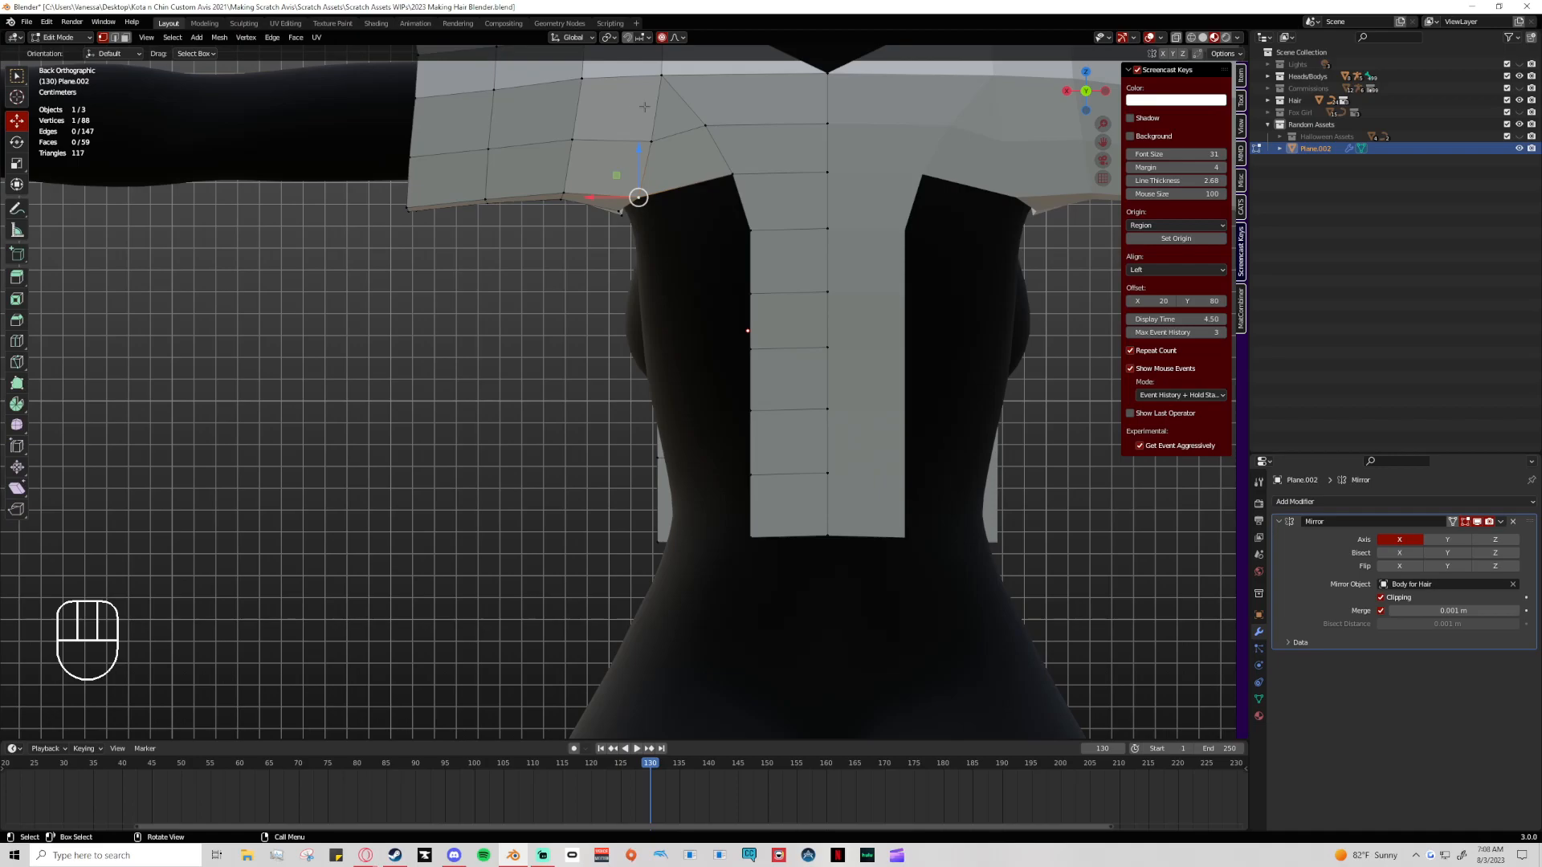
{"action": "left_click", "coordinate": [733, 173]}
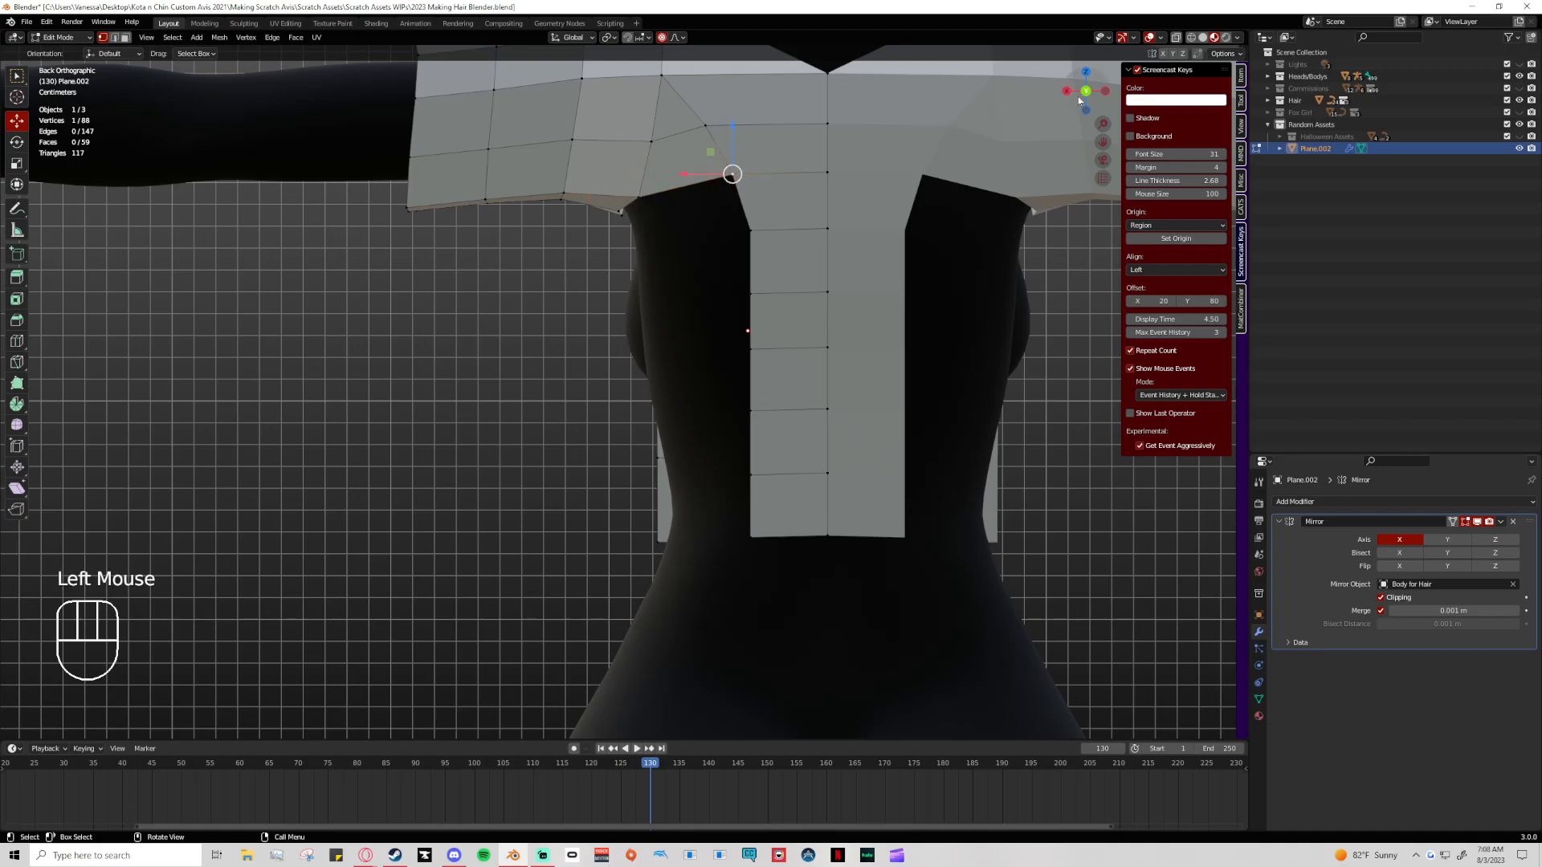
{"action": "scroll", "coordinate": [885, 281], "scroll_direction": "down", "scroll_amount": 2}
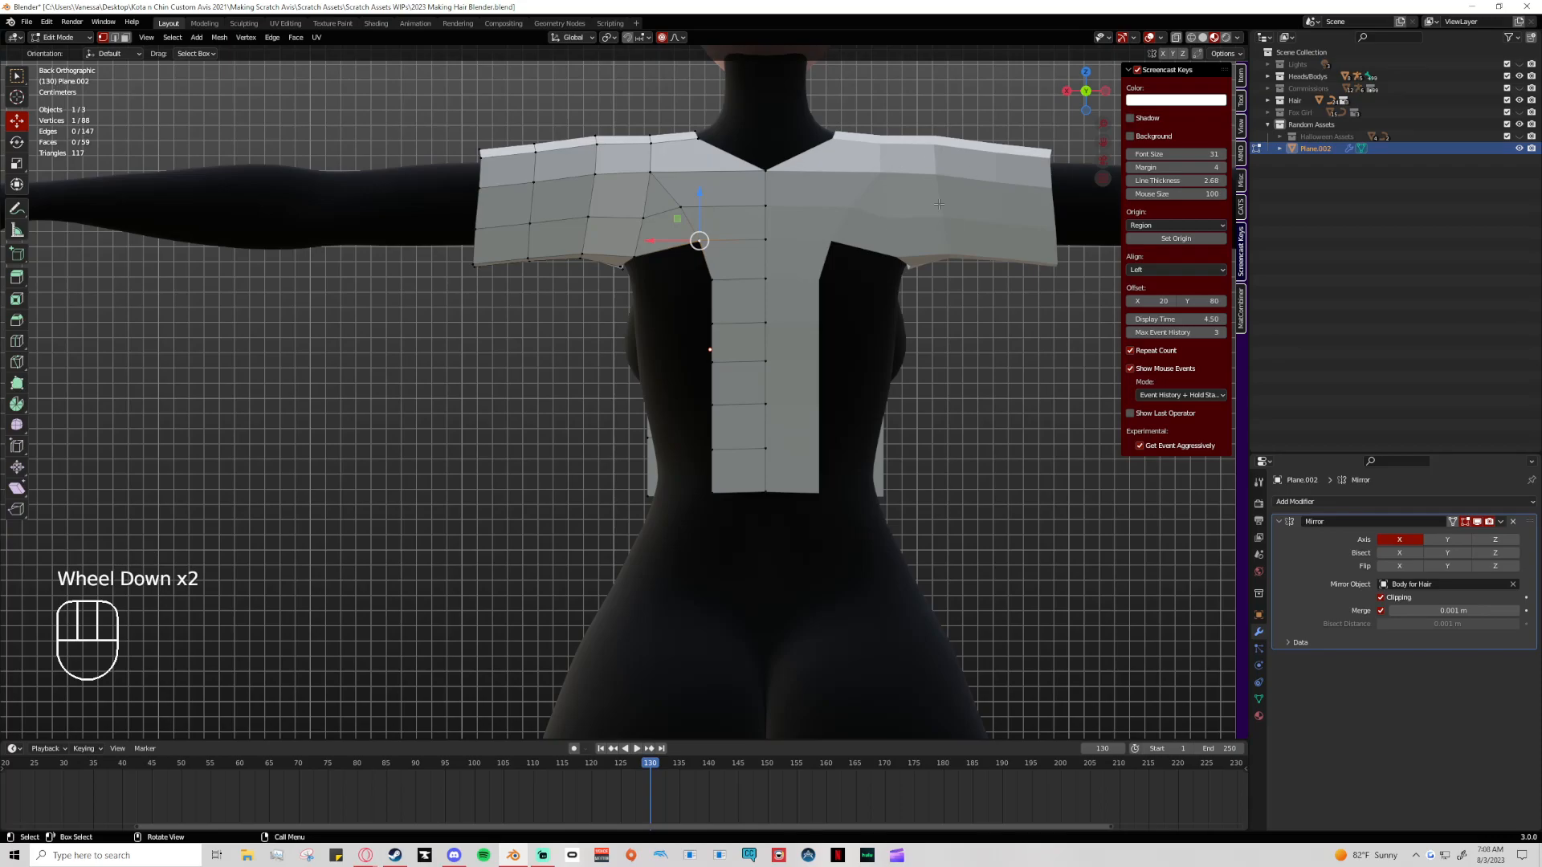
{"action": "scroll", "coordinate": [664, 301], "scroll_direction": "up", "scroll_amount": 2}
{"action": "middle_click_drag", "start_coordinate": [663, 302], "coordinate": [736, 297]}
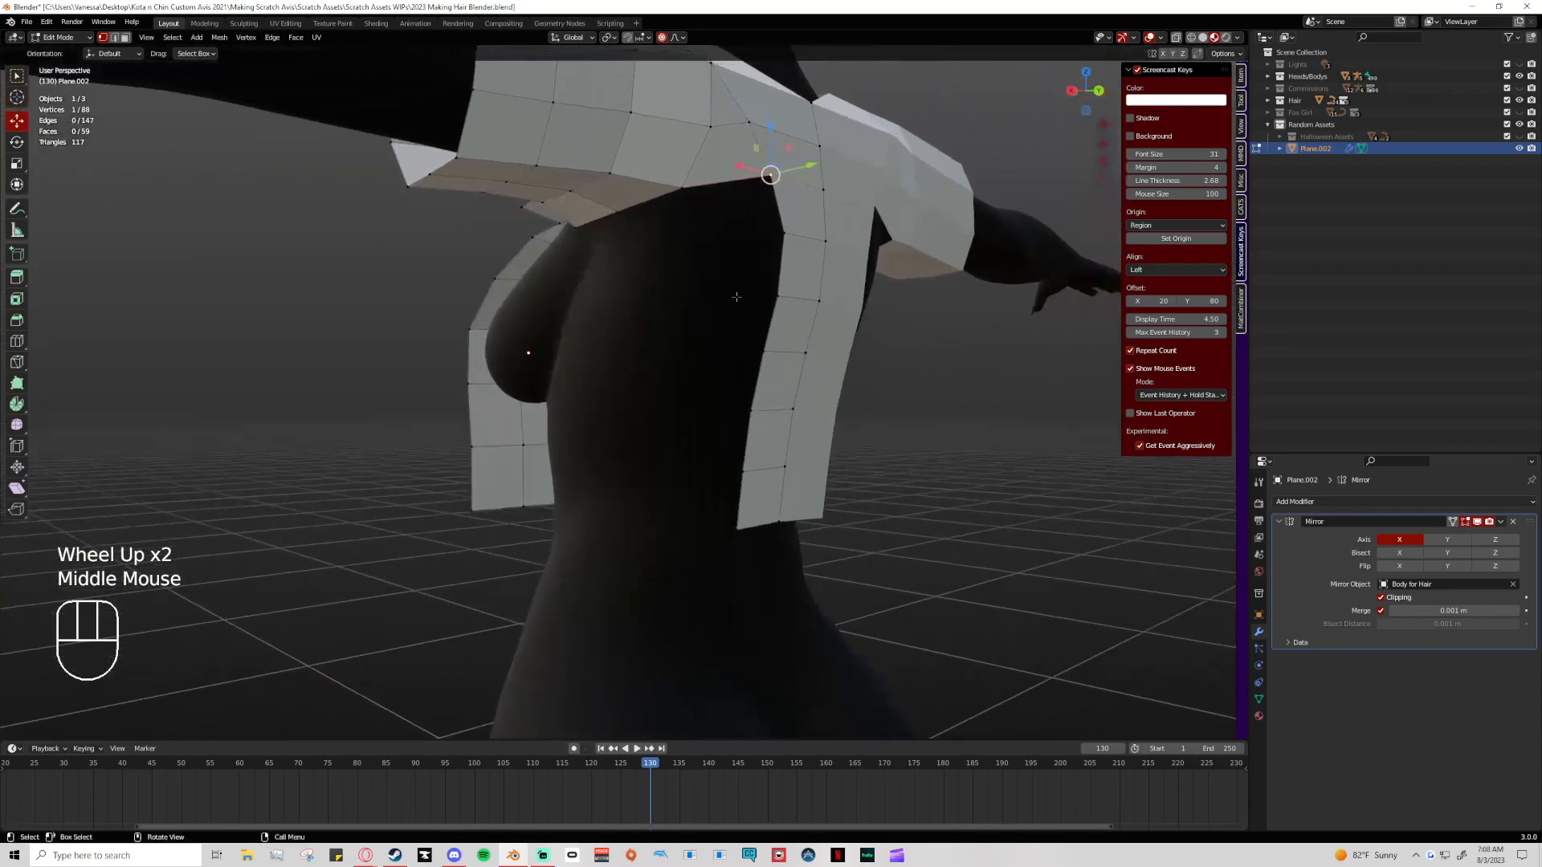
{"action": "left_click", "coordinate": [700, 195]}
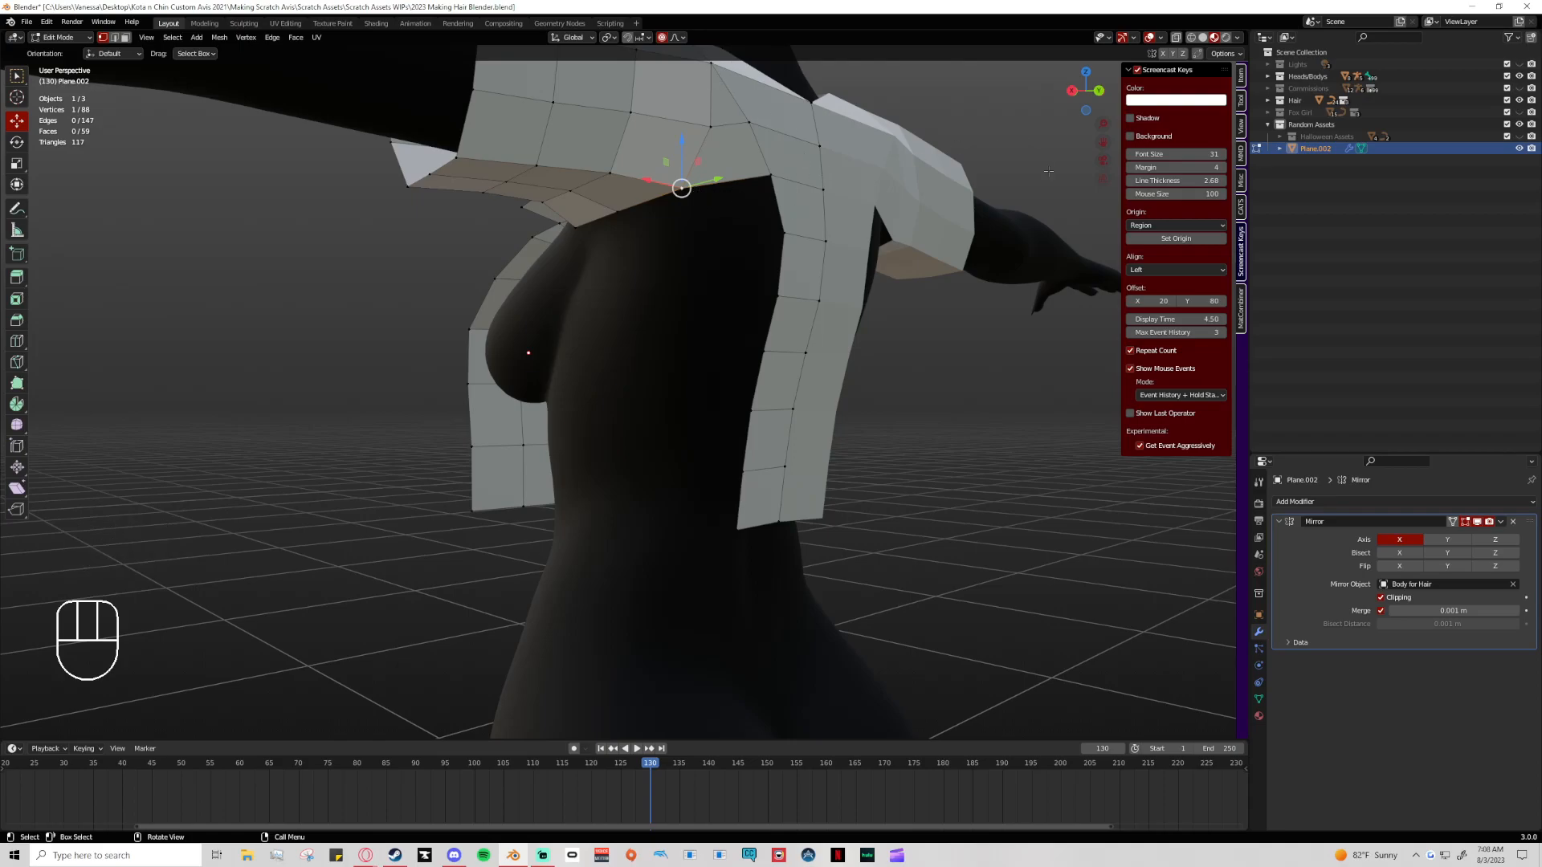
{"action": "left_click", "coordinate": [1098, 93]}
{"action": "left_click", "coordinate": [1067, 95]}
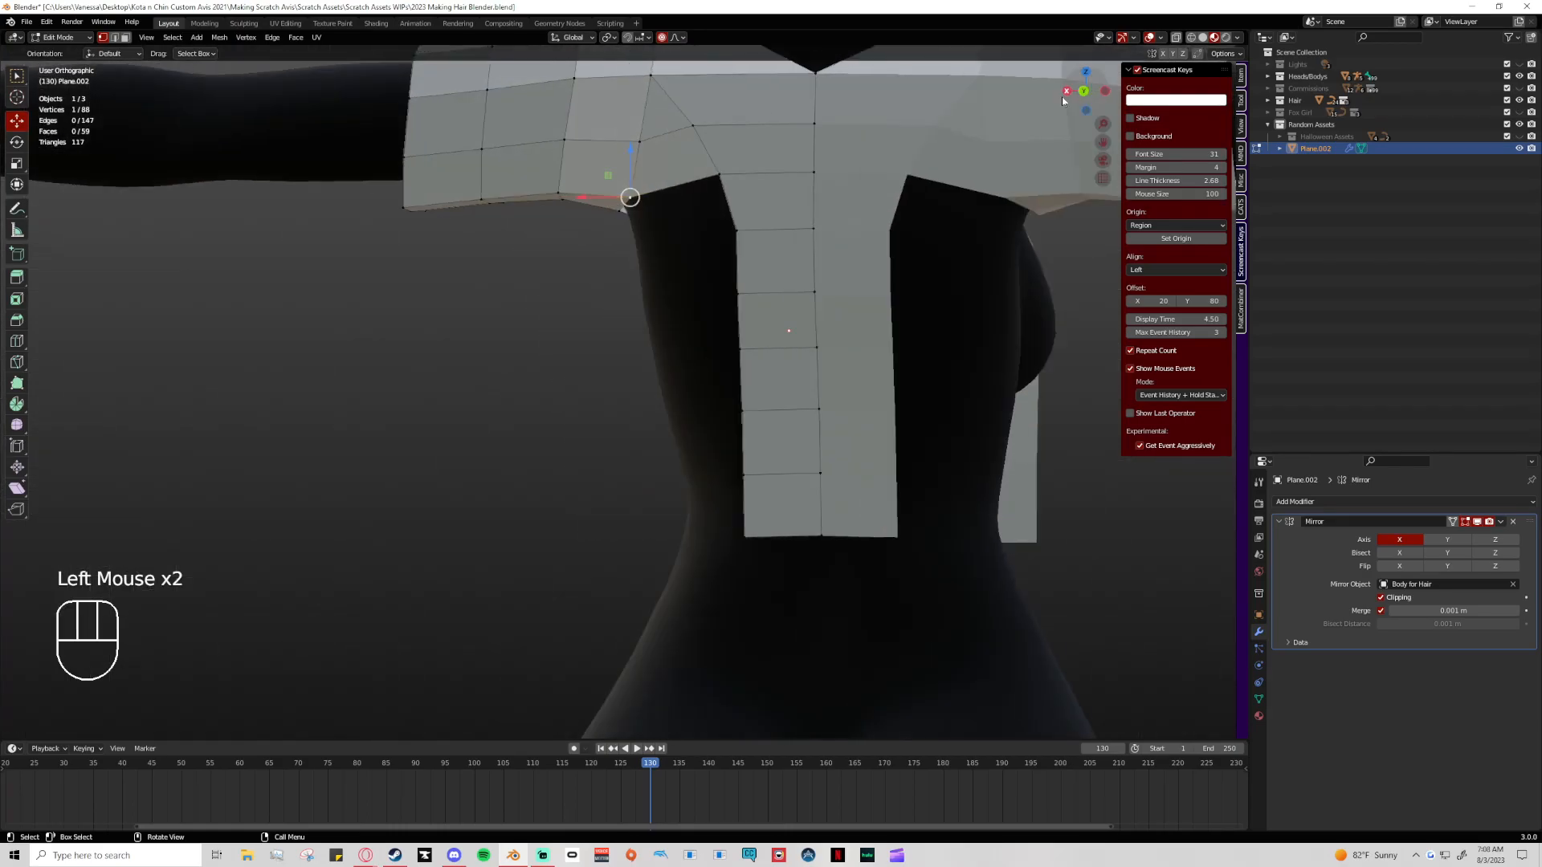
Extrude the back strip's seven outer-edge vertices, from armpit to waist, outward toward the side of the body
{"action": "left_click", "coordinate": [730, 173]}
{"action": "left_click", "coordinate": [750, 536], "text": "ctrl"}
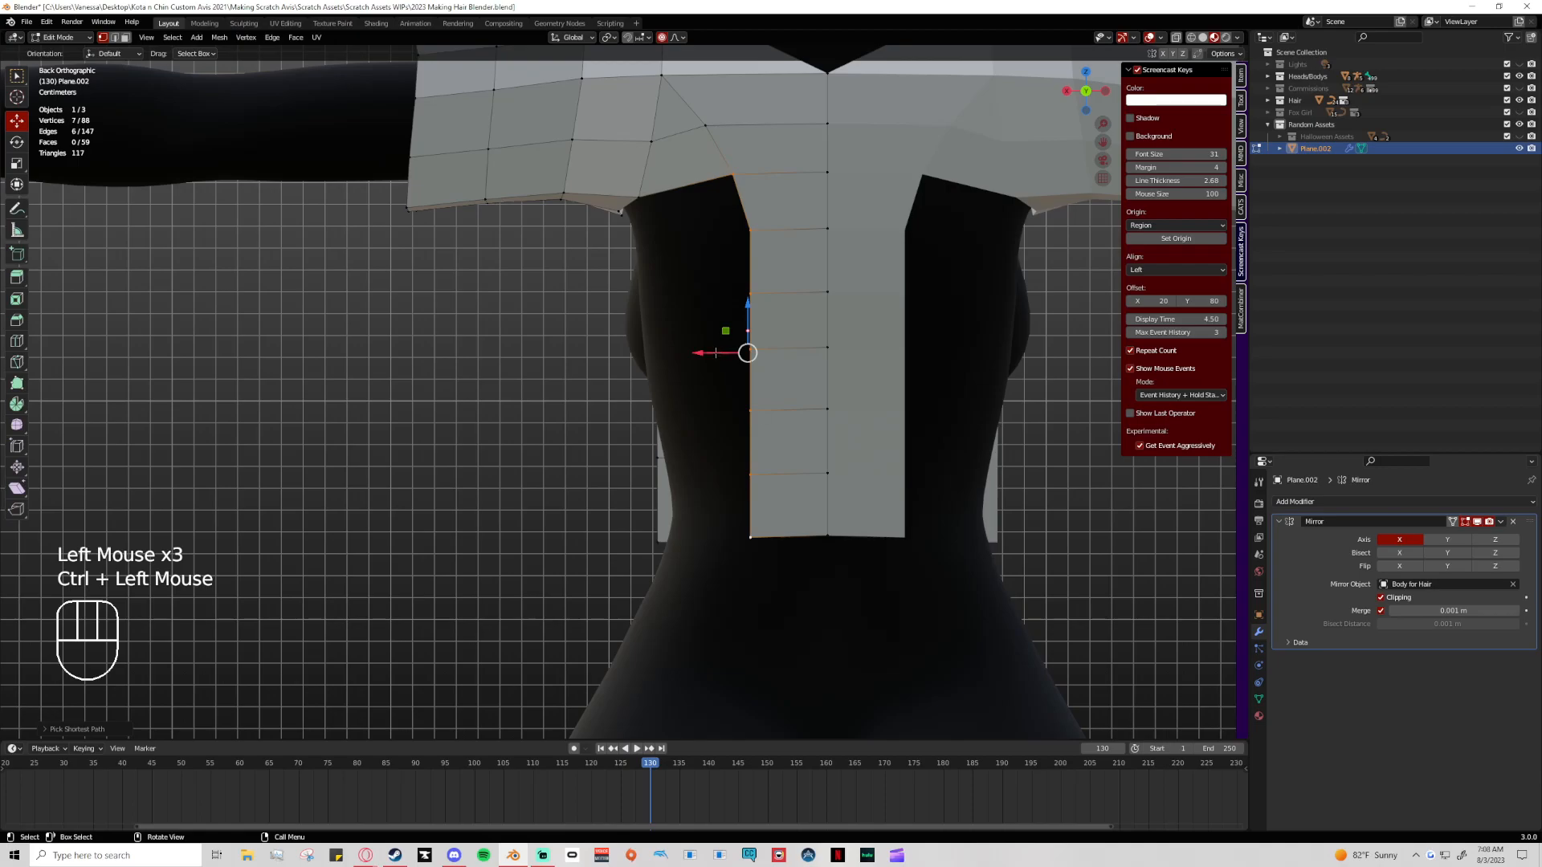
{"action": "key", "text": "e"}
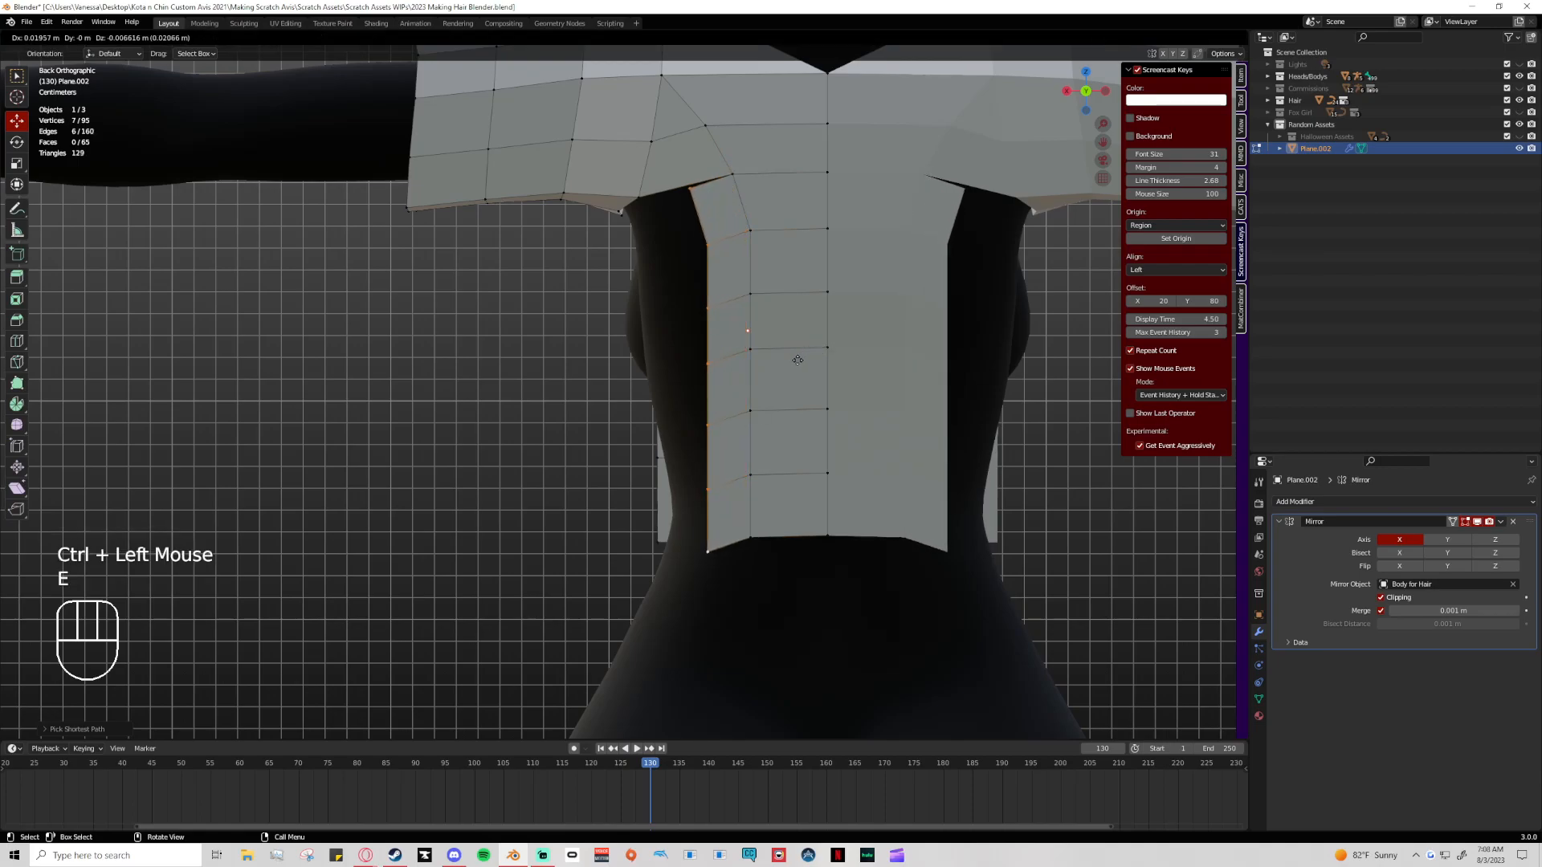
{"action": "left_click", "coordinate": [751, 365]}
Merge the widened back panel's top outer vertex with the neighboring underarm vertex of the sleeve
{"action": "left_click", "coordinate": [655, 373]}
{"action": "left_click", "coordinate": [641, 201], "text": "shift"}
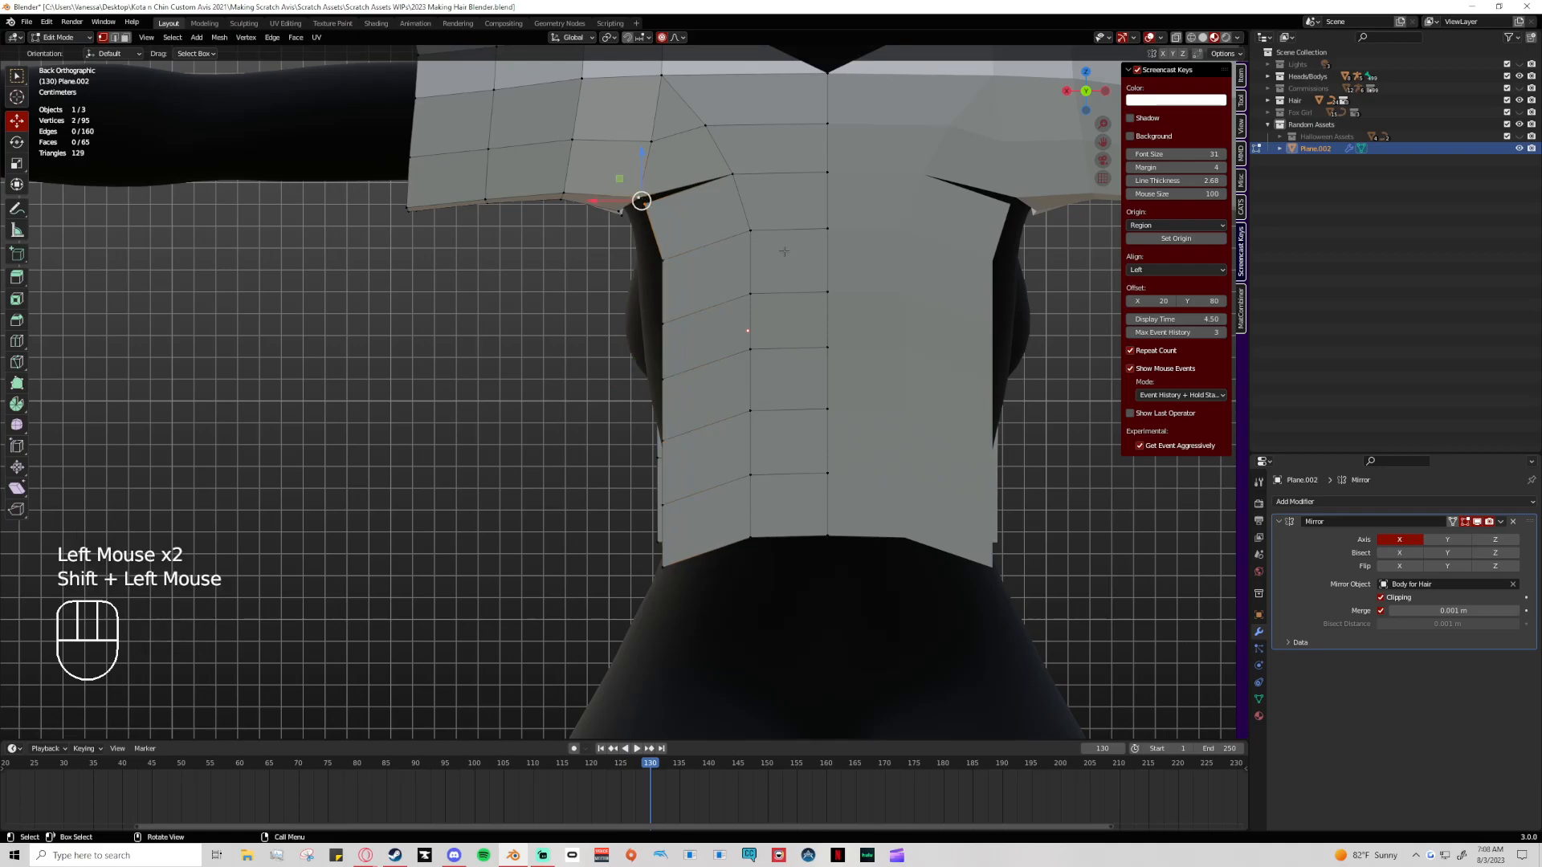
{"action": "key", "text": "m"}
{"action": "left_click", "coordinate": [785, 255]}
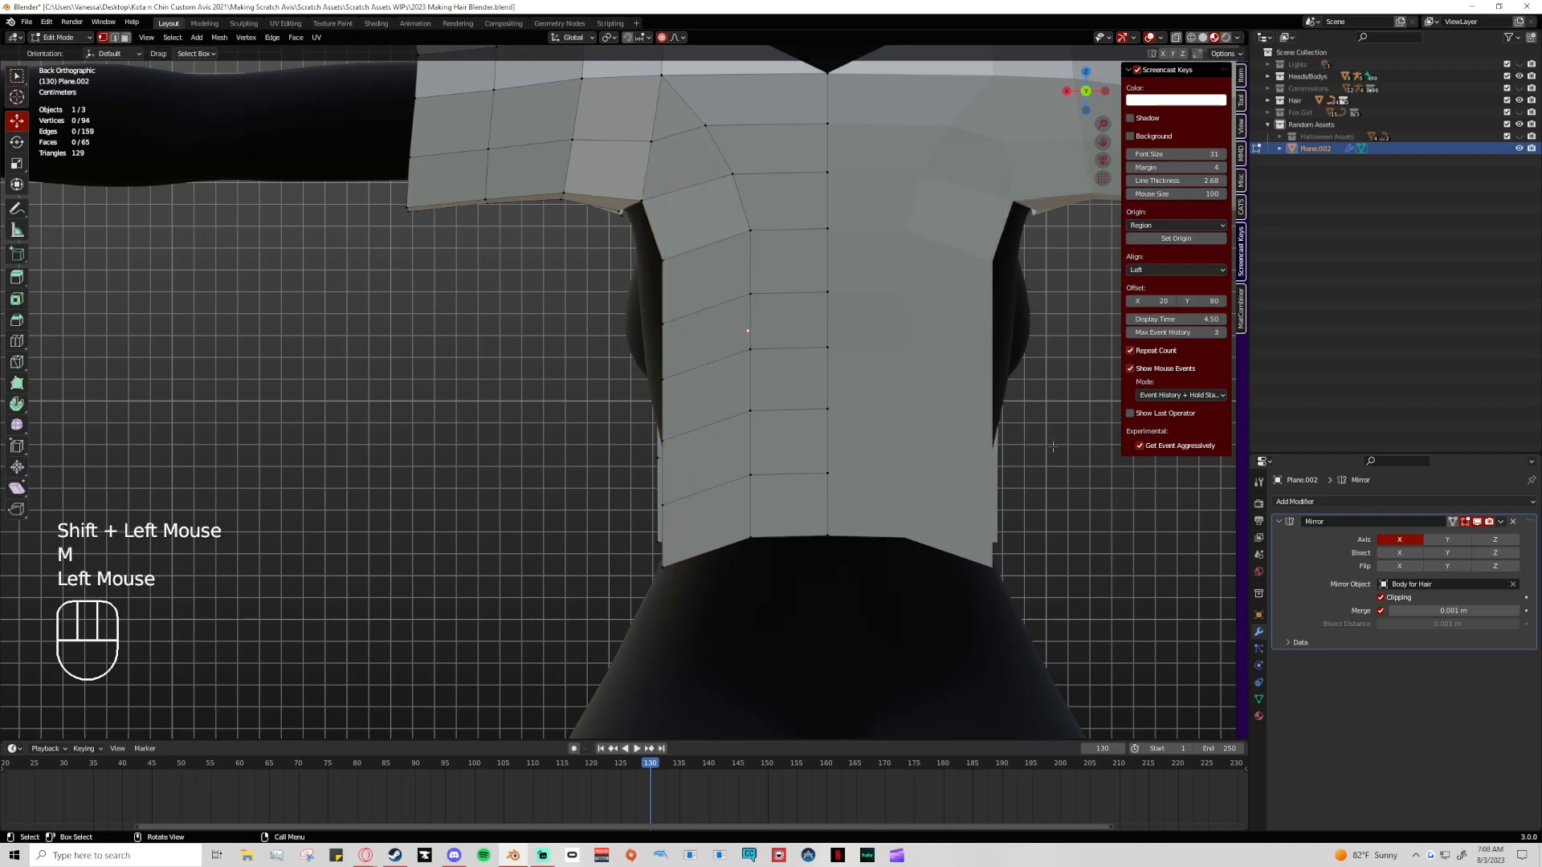
Try to extrude the sleeve's three-vertex underarm edge, starting the side panel from there
{"action": "scroll", "coordinate": [763, 361], "scroll_direction": "down", "scroll_amount": 2}
{"action": "middle_click_drag", "start_coordinate": [739, 449], "coordinate": [706, 479]}
{"action": "left_click", "coordinate": [948, 452]}
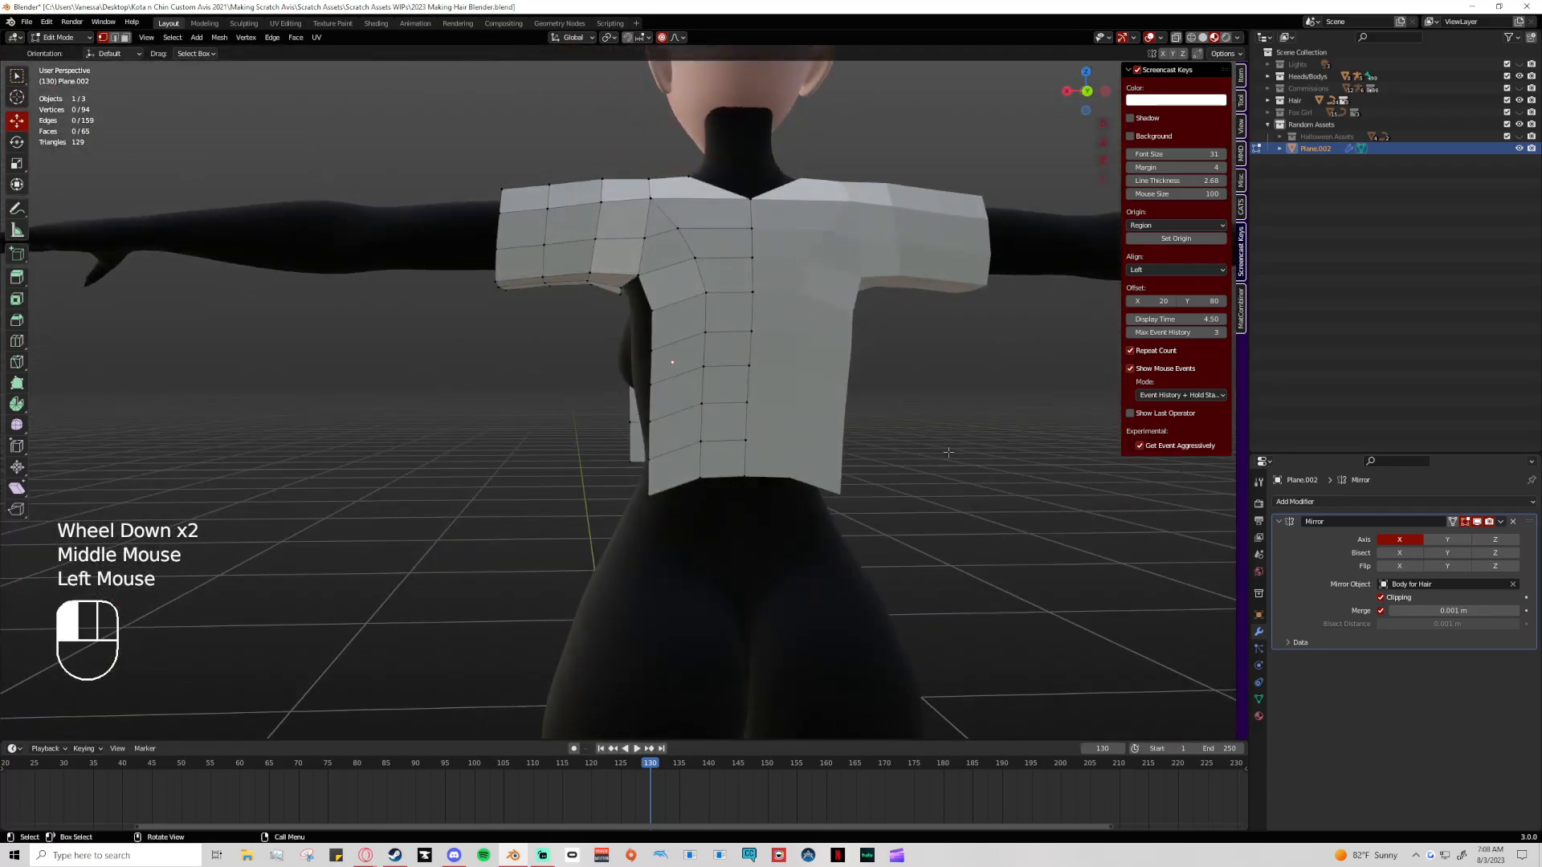
{"action": "left_click", "coordinate": [1066, 91]}
{"action": "scroll", "coordinate": [685, 407], "scroll_direction": "up", "scroll_amount": 1}
{"action": "middle_click_drag", "start_coordinate": [685, 407], "coordinate": [575, 273]}
{"action": "left_click", "coordinate": [575, 268]}
{"action": "left_click", "coordinate": [575, 269], "text": "shift"}
{"action": "left_click", "coordinate": [575, 268]}
{"action": "left_click", "coordinate": [676, 263], "text": "shift"}
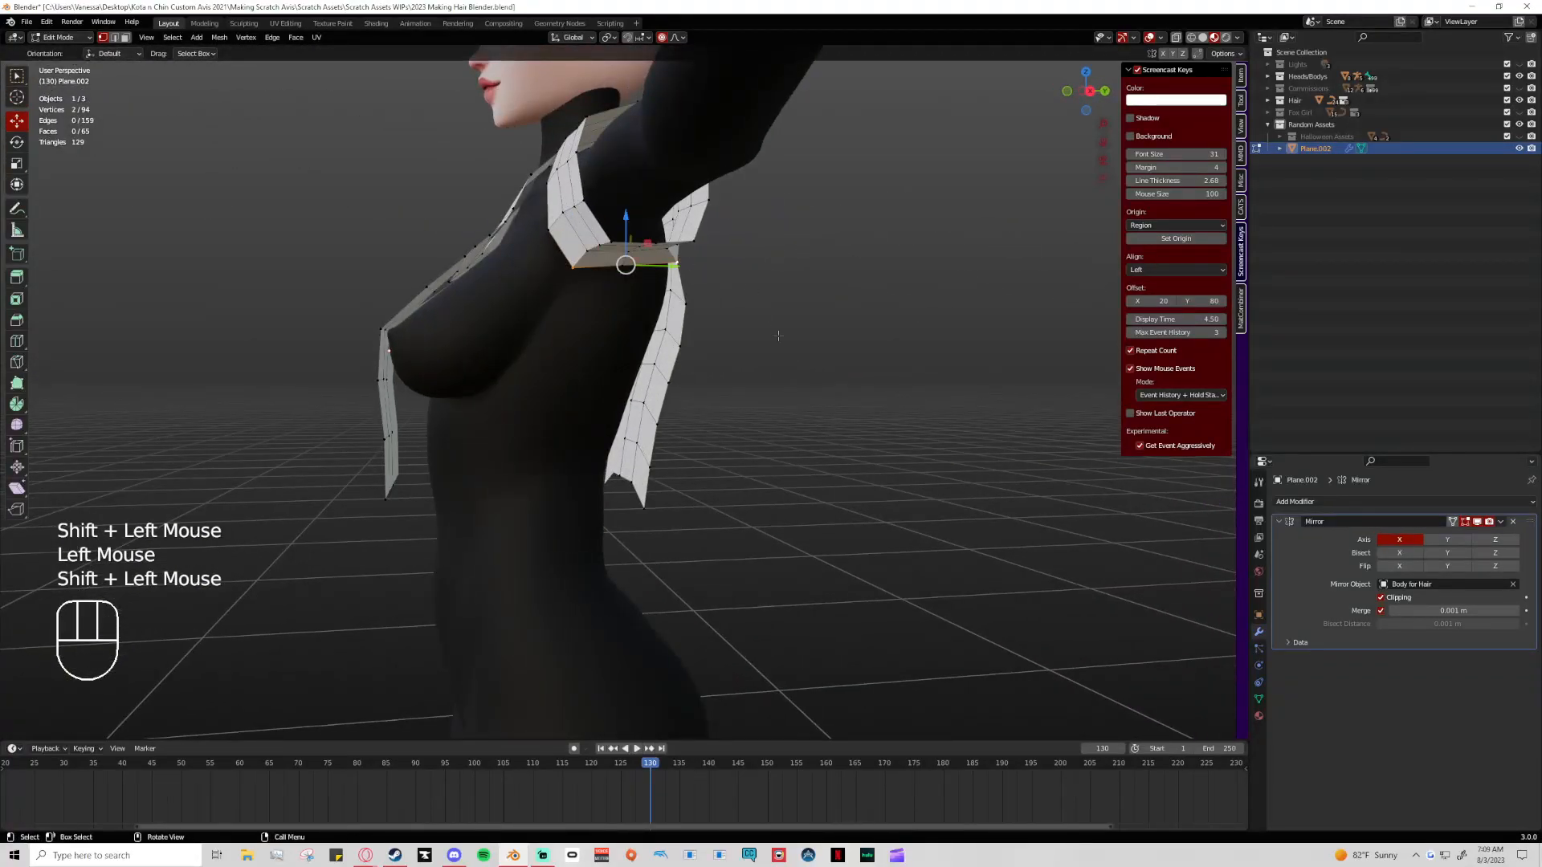
{"action": "middle_click_drag", "start_coordinate": [774, 320], "coordinate": [710, 315]}
{"action": "left_click", "coordinate": [625, 266], "text": "shift"}
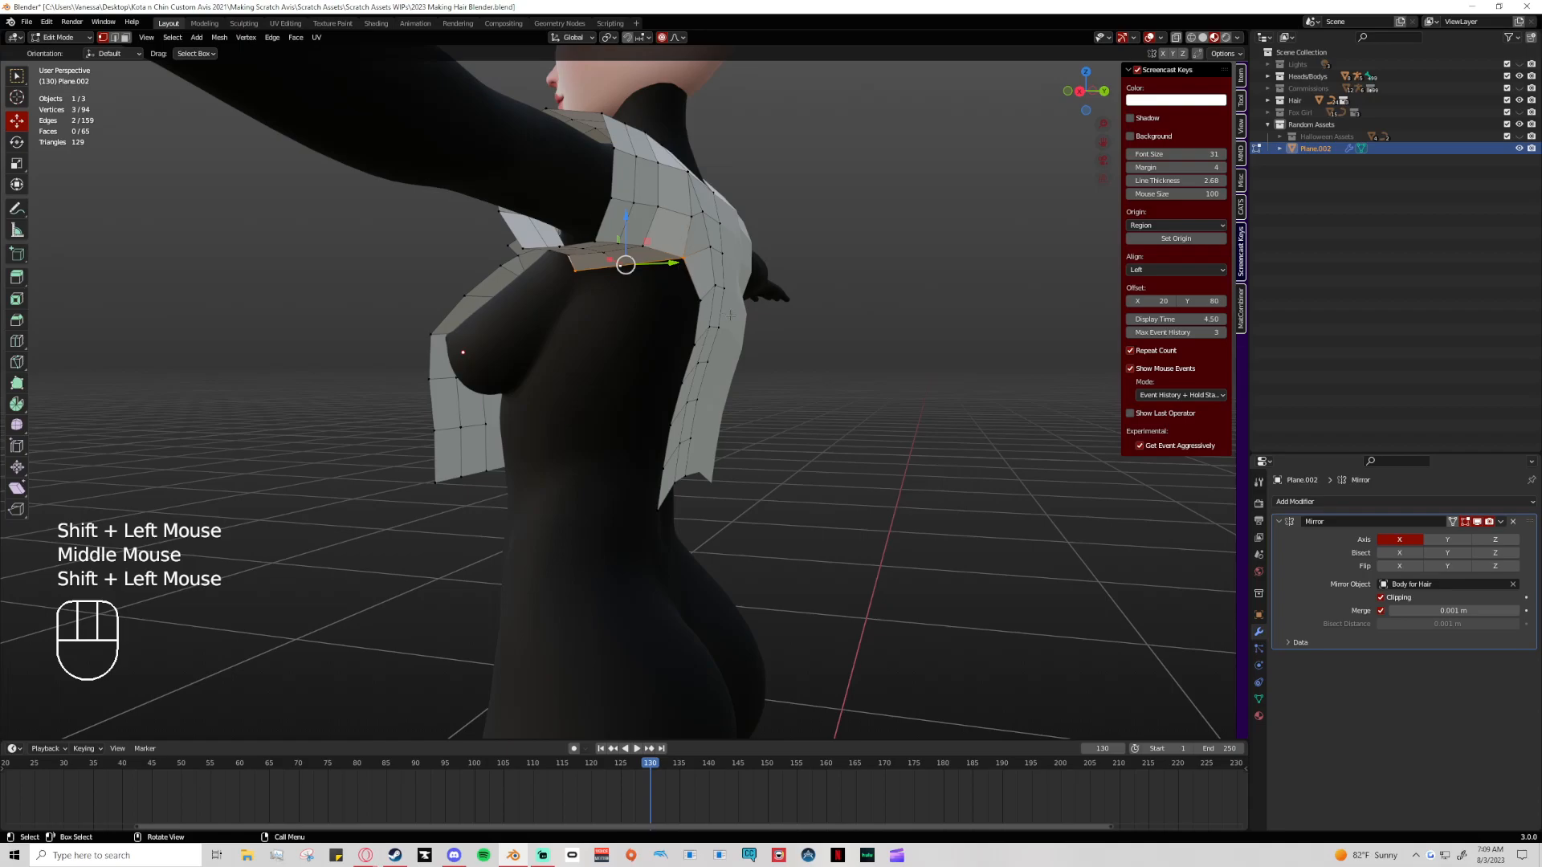
{"action": "key", "text": "e"}
{"action": "left_click", "coordinate": [755, 306]}
{"action": "key", "text": "ctrl+z"}
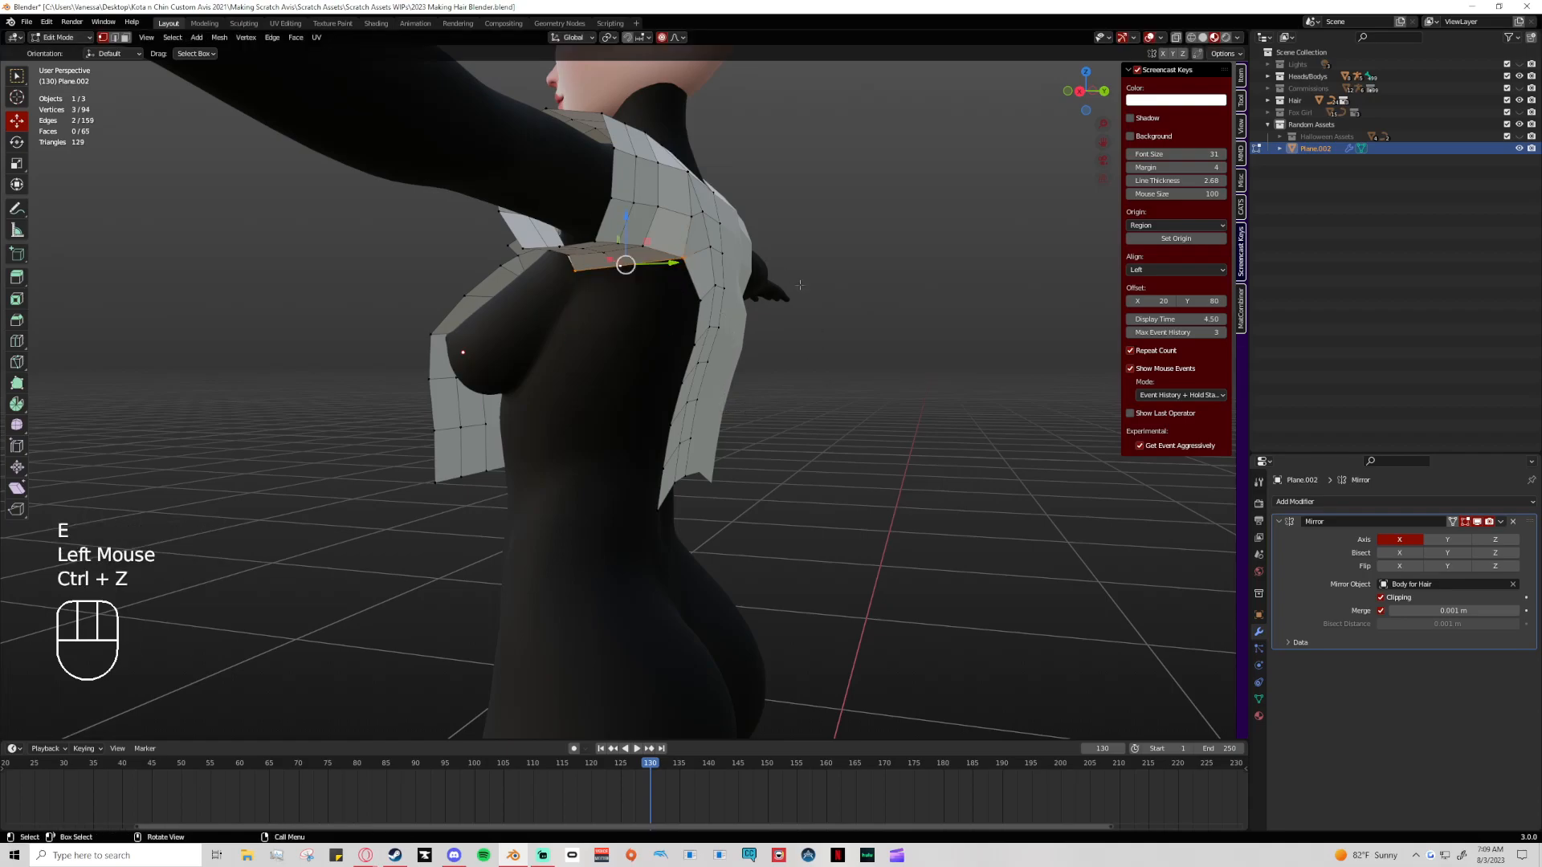
{"action": "left_click", "coordinate": [684, 257]}
{"action": "left_click", "coordinate": [700, 300]}
{"action": "left_click", "coordinate": [694, 344]}
{"action": "left_click", "coordinate": [518, 256]}
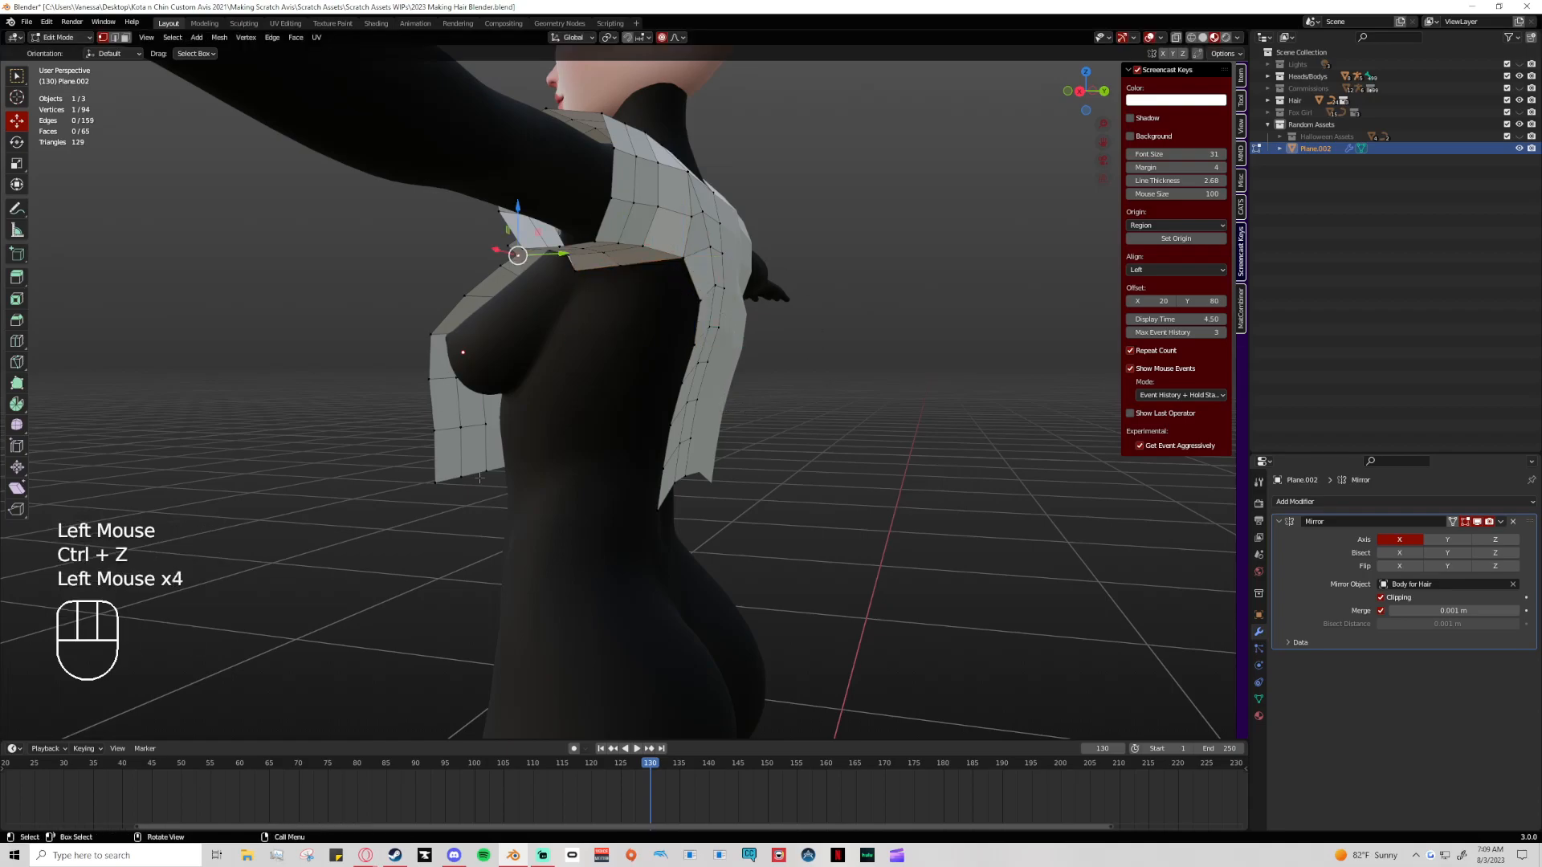
{"action": "left_click", "coordinate": [684, 257]}
{"action": "left_click", "coordinate": [700, 301]}
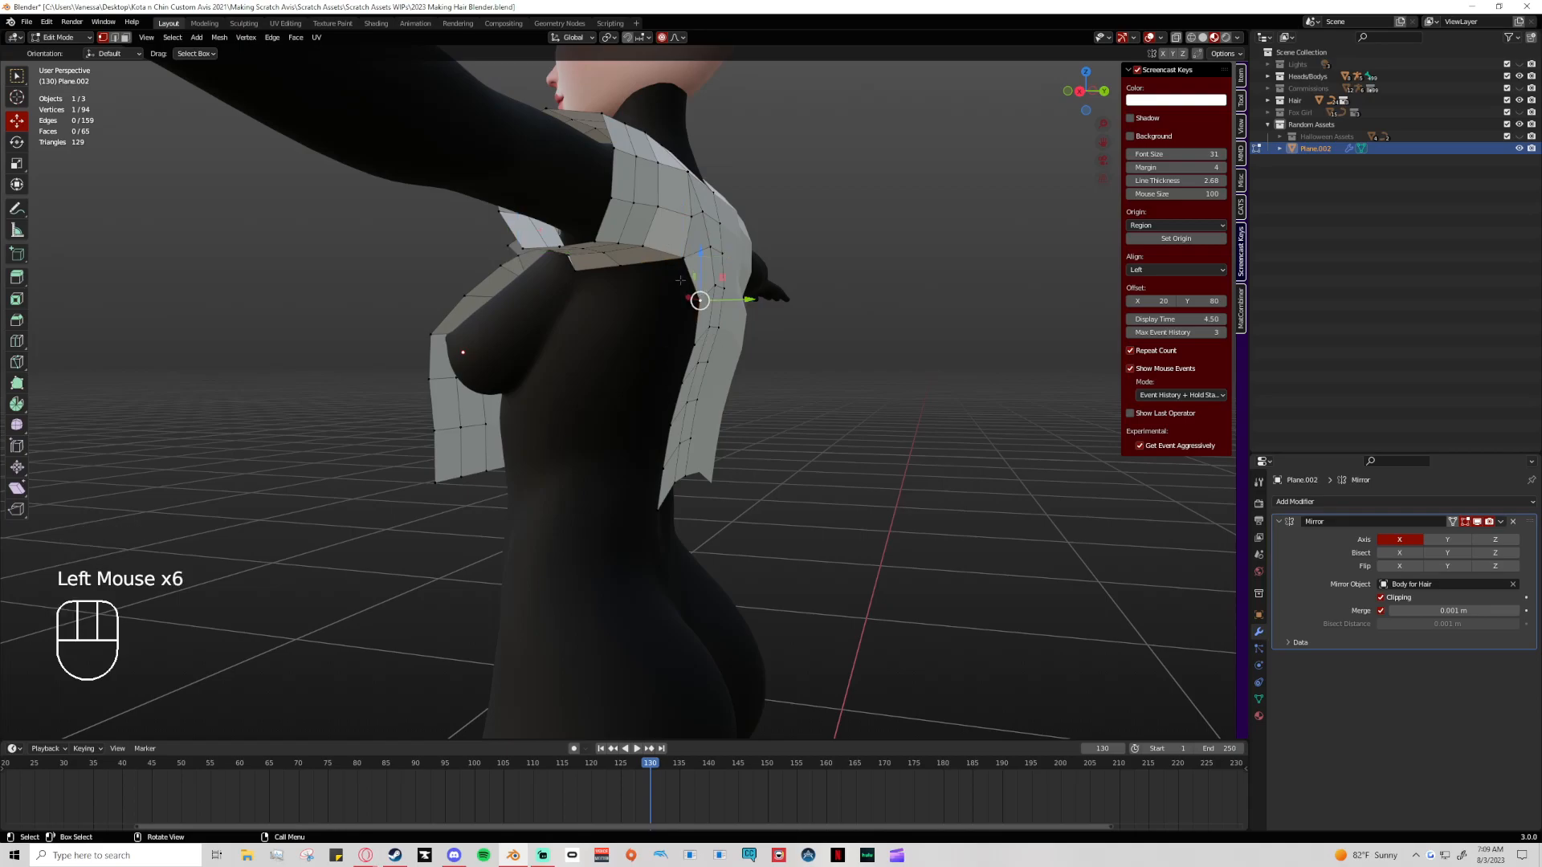
Extrude the back panel's seven outer-edge vertices, from underarm to waist, twice around the side of the body
{"action": "left_click", "coordinate": [683, 257]}
{"action": "left_click", "coordinate": [700, 300], "text": "shift"}
{"action": "left_click", "coordinate": [694, 344], "text": "shift"}
{"action": "left_click", "coordinate": [682, 384], "text": "shift"}
{"action": "left_click", "coordinate": [672, 424], "text": "shift"}
{"action": "left_click", "coordinate": [663, 468], "text": "shift"}
{"action": "left_click", "coordinate": [657, 498], "text": "shift"}
{"action": "mouse_move", "coordinate": [811, 402]}
{"action": "middle_mouse_down"}
{"action": "mouse_move", "coordinate": [868, 400]}
{"action": "mouse_move", "coordinate": [804, 404]}
{"action": "middle_mouse_up"}
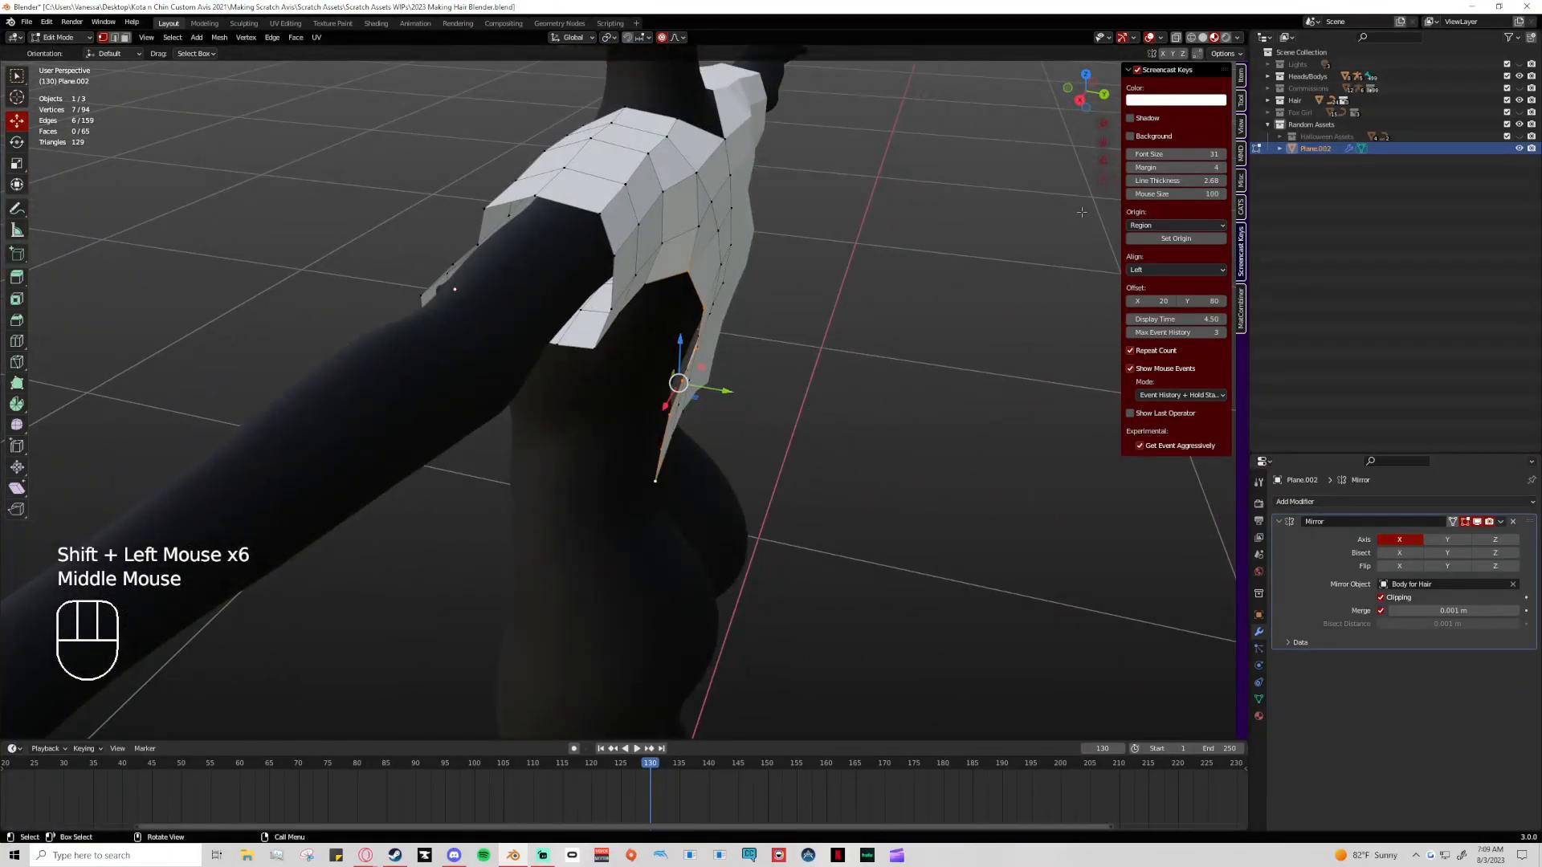
{"action": "left_click", "coordinate": [1080, 101]}
{"action": "left_click", "coordinate": [1104, 91]}
{"action": "middle_click_drag", "start_coordinate": [833, 355], "coordinate": [807, 395]}
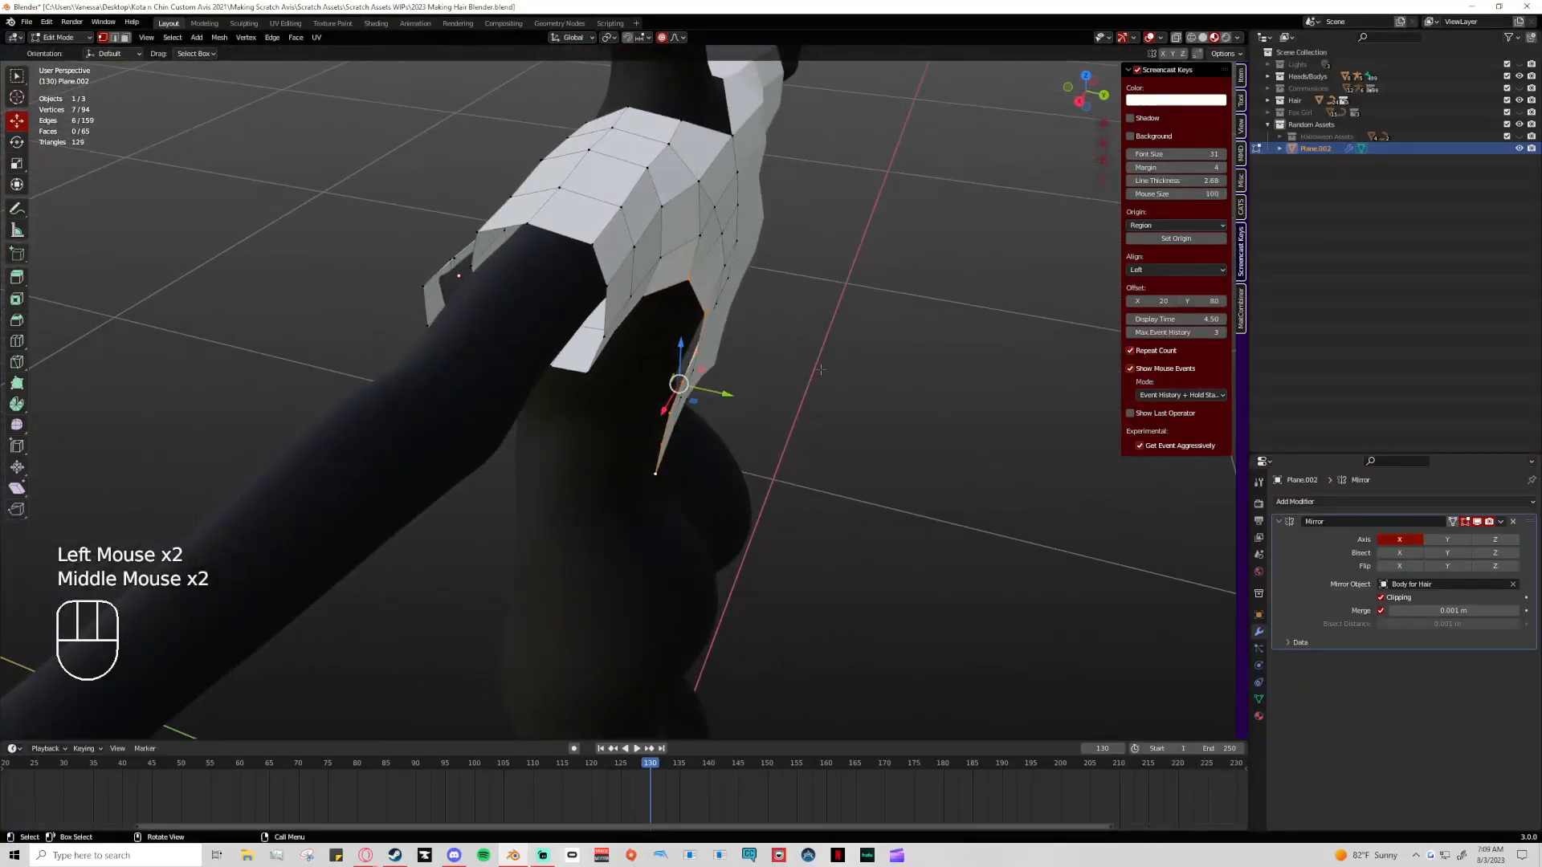
{"action": "key", "text": "e"}
{"action": "left_click", "coordinate": [635, 406]}
{"action": "middle_click_drag", "start_coordinate": [634, 405], "coordinate": [659, 347]}
{"action": "key", "text": "e"}
{"action": "left_click", "coordinate": [871, 413]}
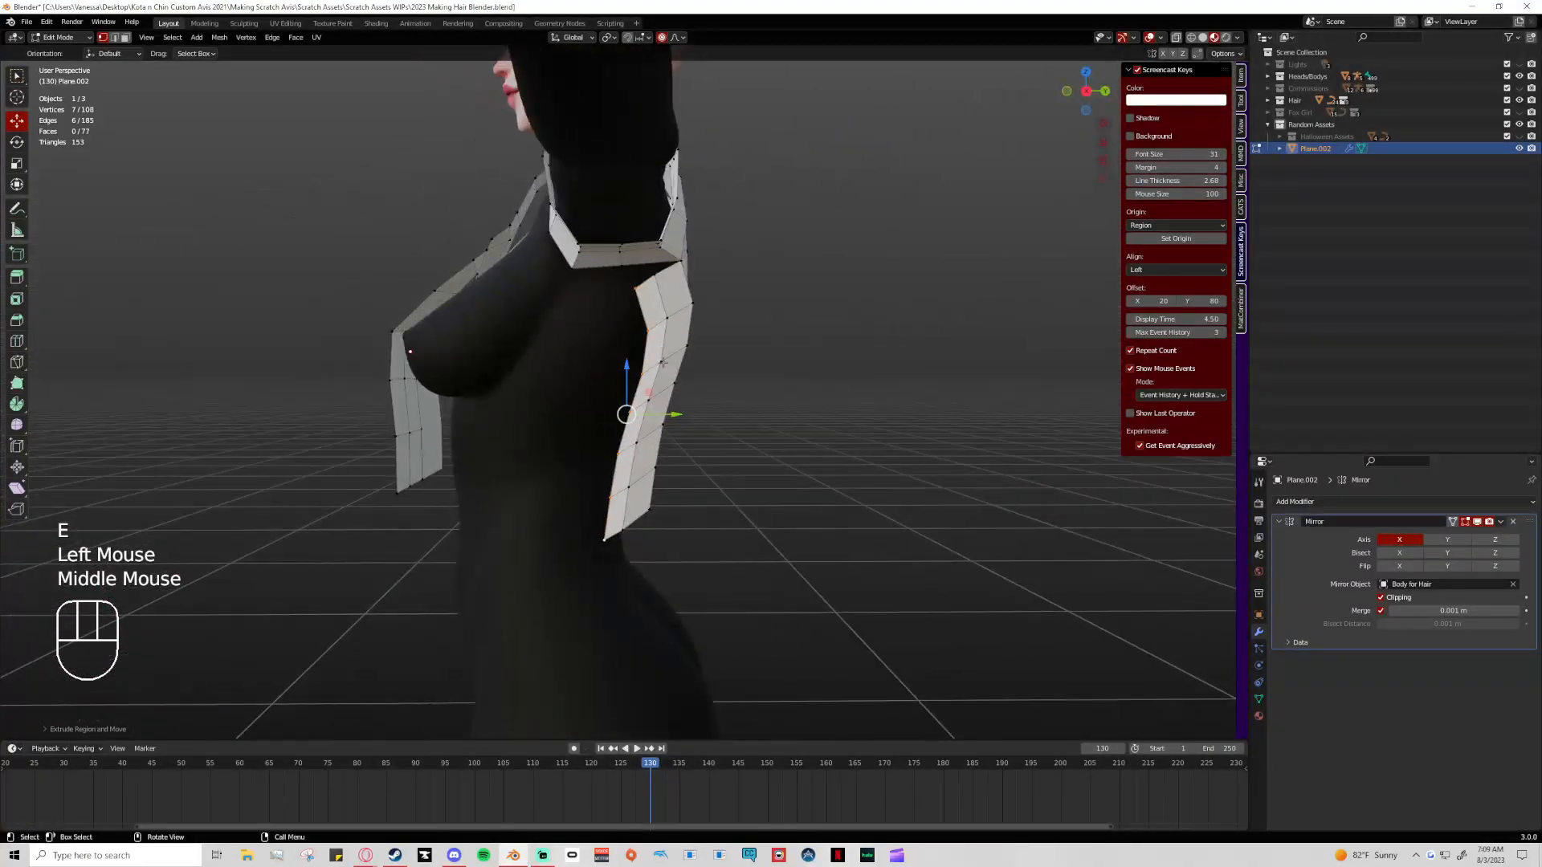
Try to rotate the side panel's new front edge in the right side view
{"action": "left_click", "coordinate": [1085, 91]}
{"action": "key", "text": "r"}
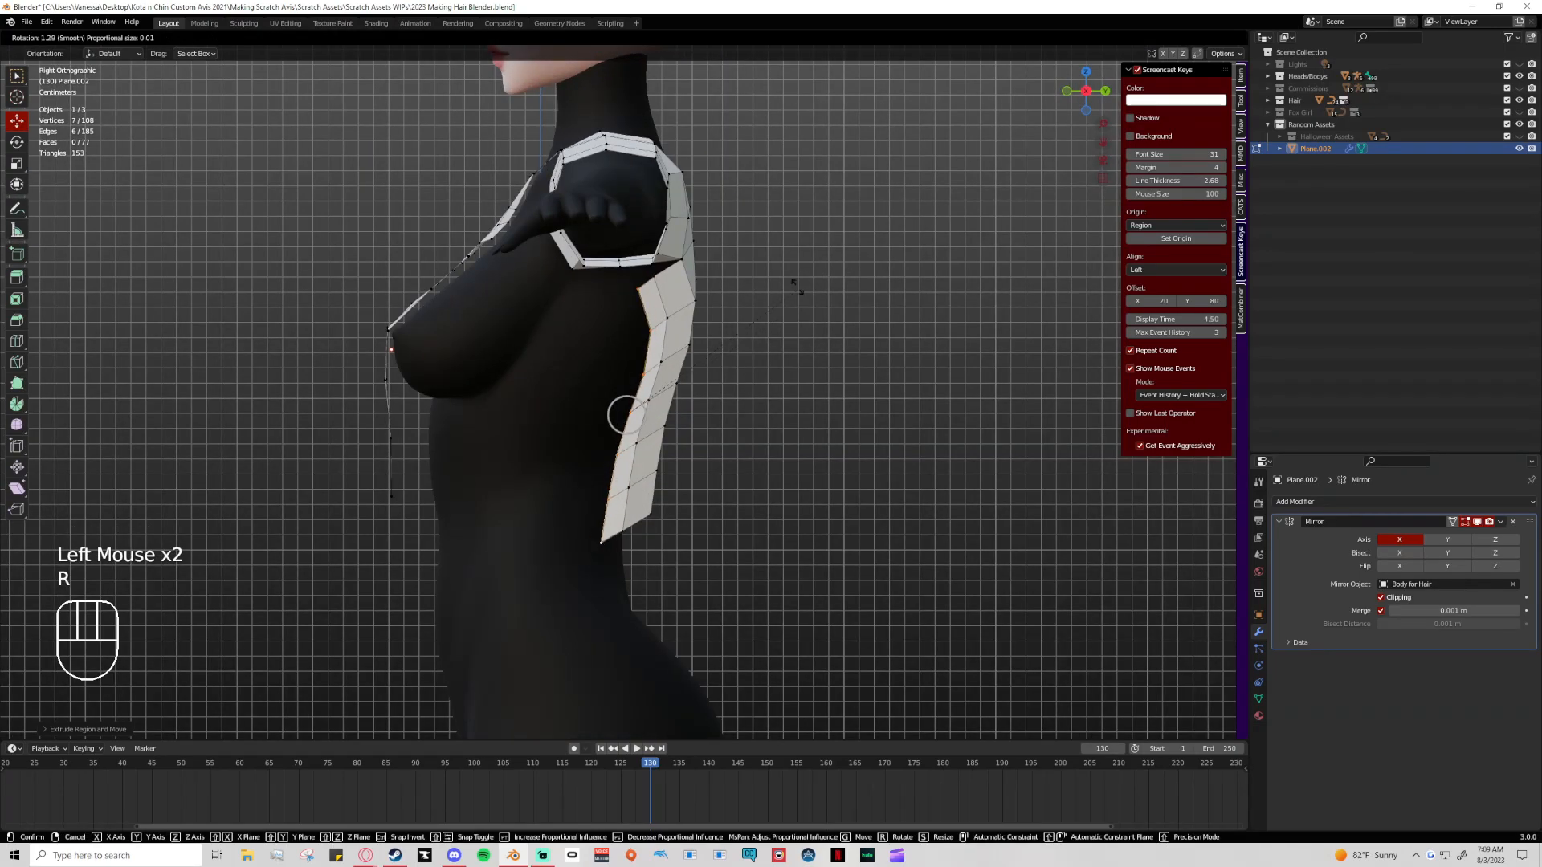
{"action": "left_click", "coordinate": [780, 274]}
{"action": "key", "text": "ctrl+z"}
Move the upper vertices of the side panel's front edge forward in side view to straighten the edge
{"action": "left_click", "coordinate": [639, 373]}
{"action": "left_click", "coordinate": [640, 373]}
{"action": "left_click_drag", "start_coordinate": [642, 374], "coordinate": [634, 285]}
{"action": "left_click", "coordinate": [648, 330]}
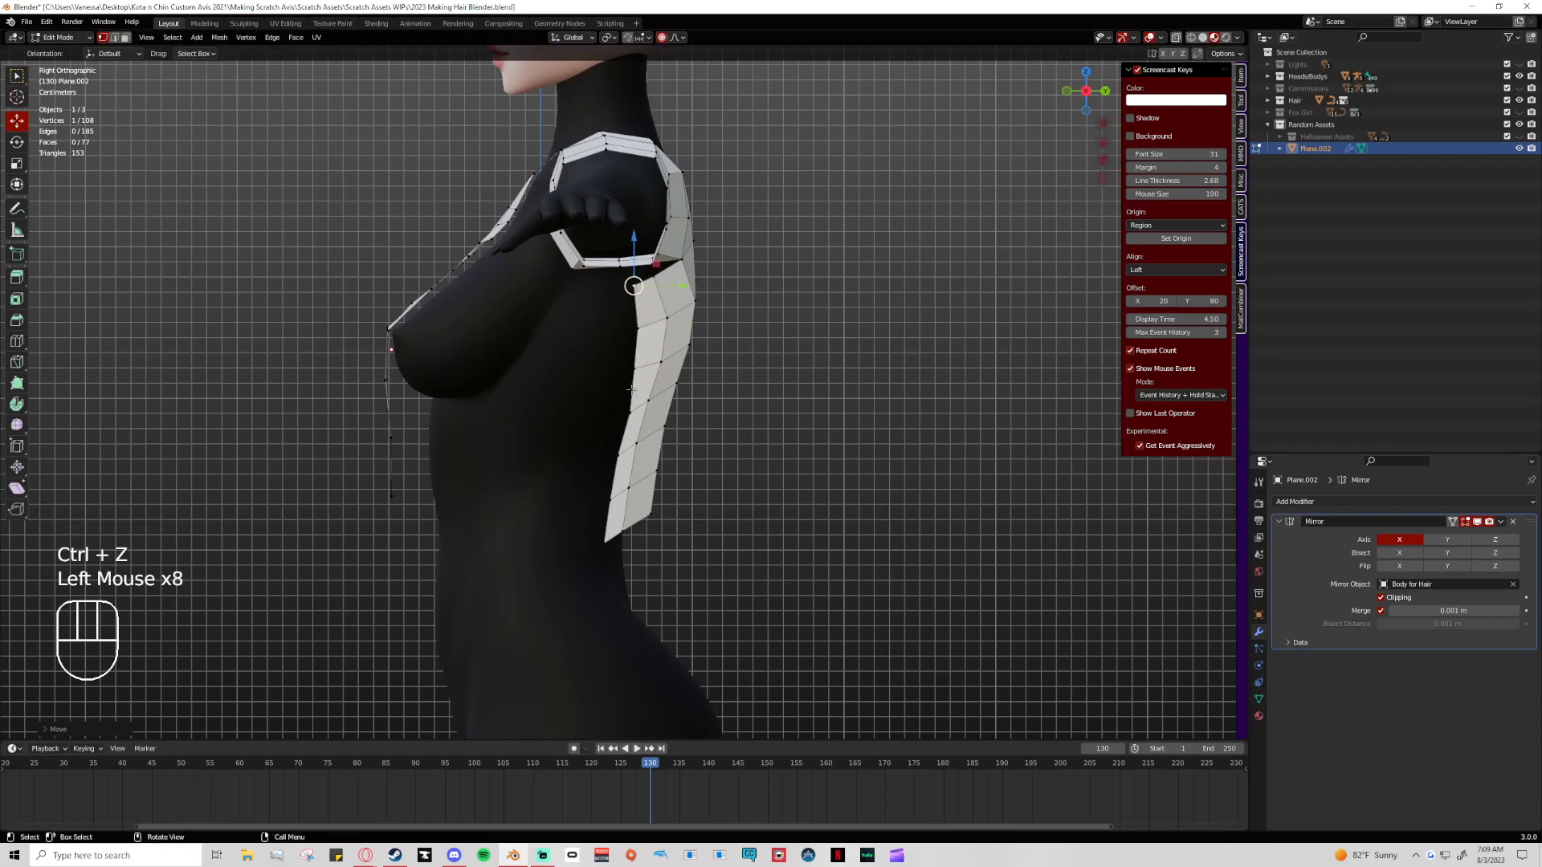
{"action": "left_click", "coordinate": [635, 416]}
{"action": "left_click_drag", "start_coordinate": [631, 414], "coordinate": [628, 325]}
{"action": "left_click", "coordinate": [635, 370]}
{"action": "left_click", "coordinate": [640, 328]}
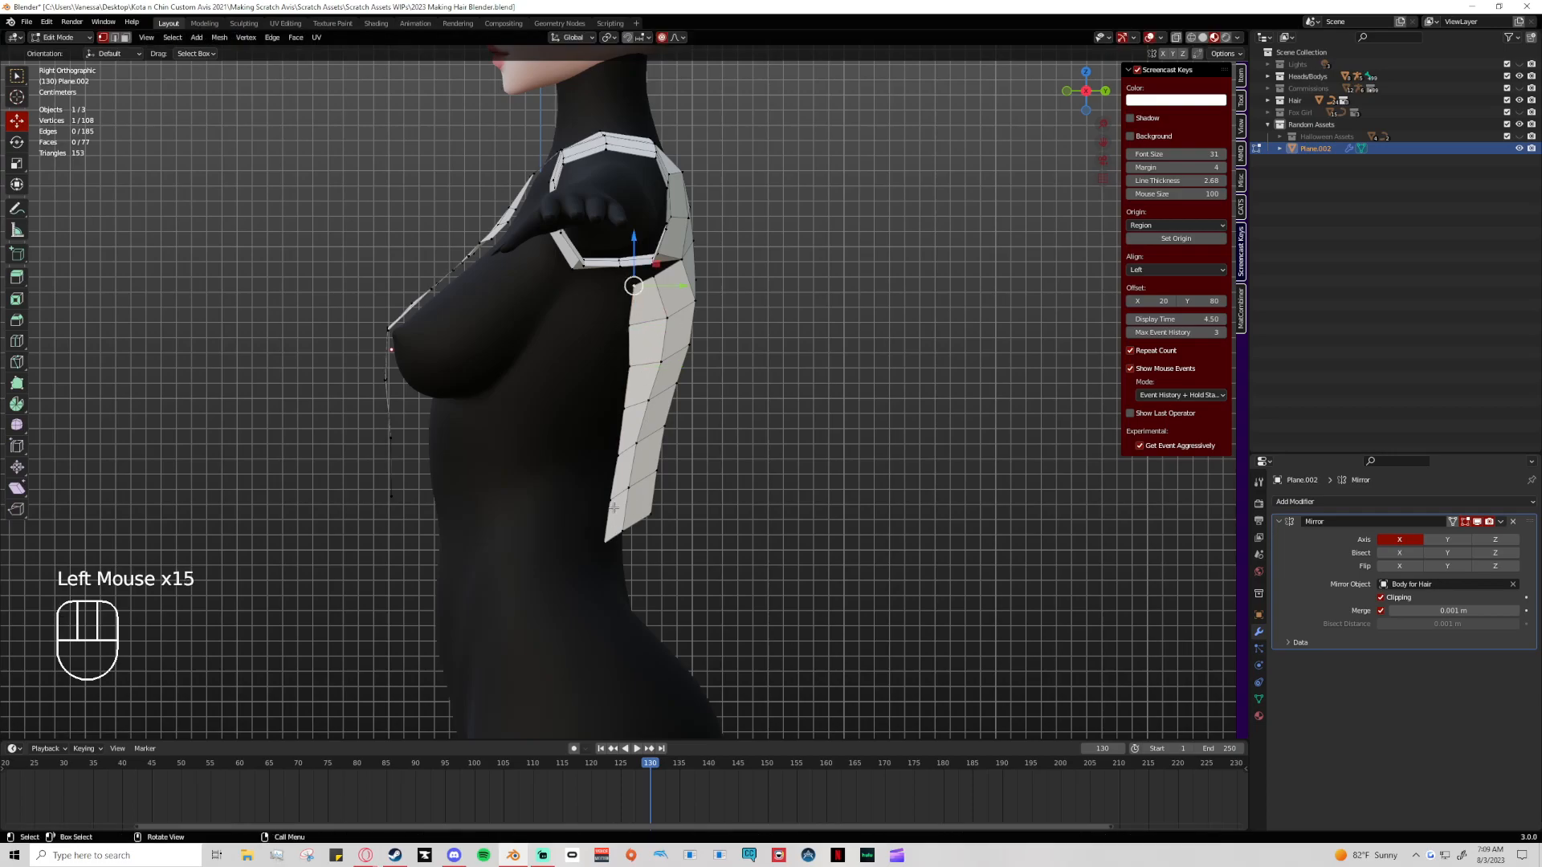
Extrude the side panel's straightened edge forward and shift the new and previous vertex rows outward, clear of the body
{"action": "left_click", "coordinate": [635, 287], "text": "ctrl"}
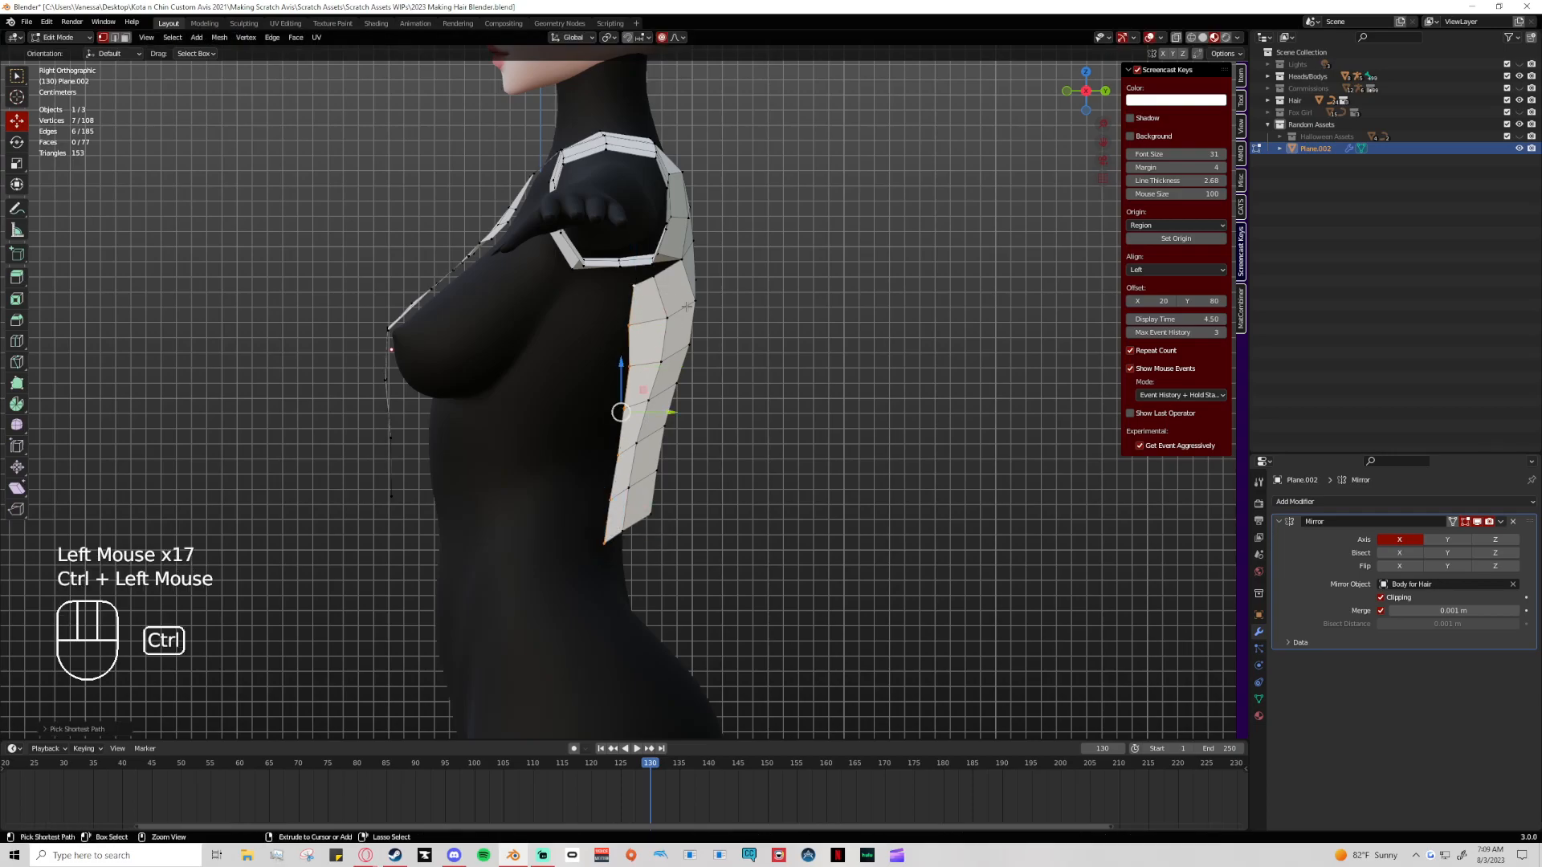
{"action": "key", "text": "e"}
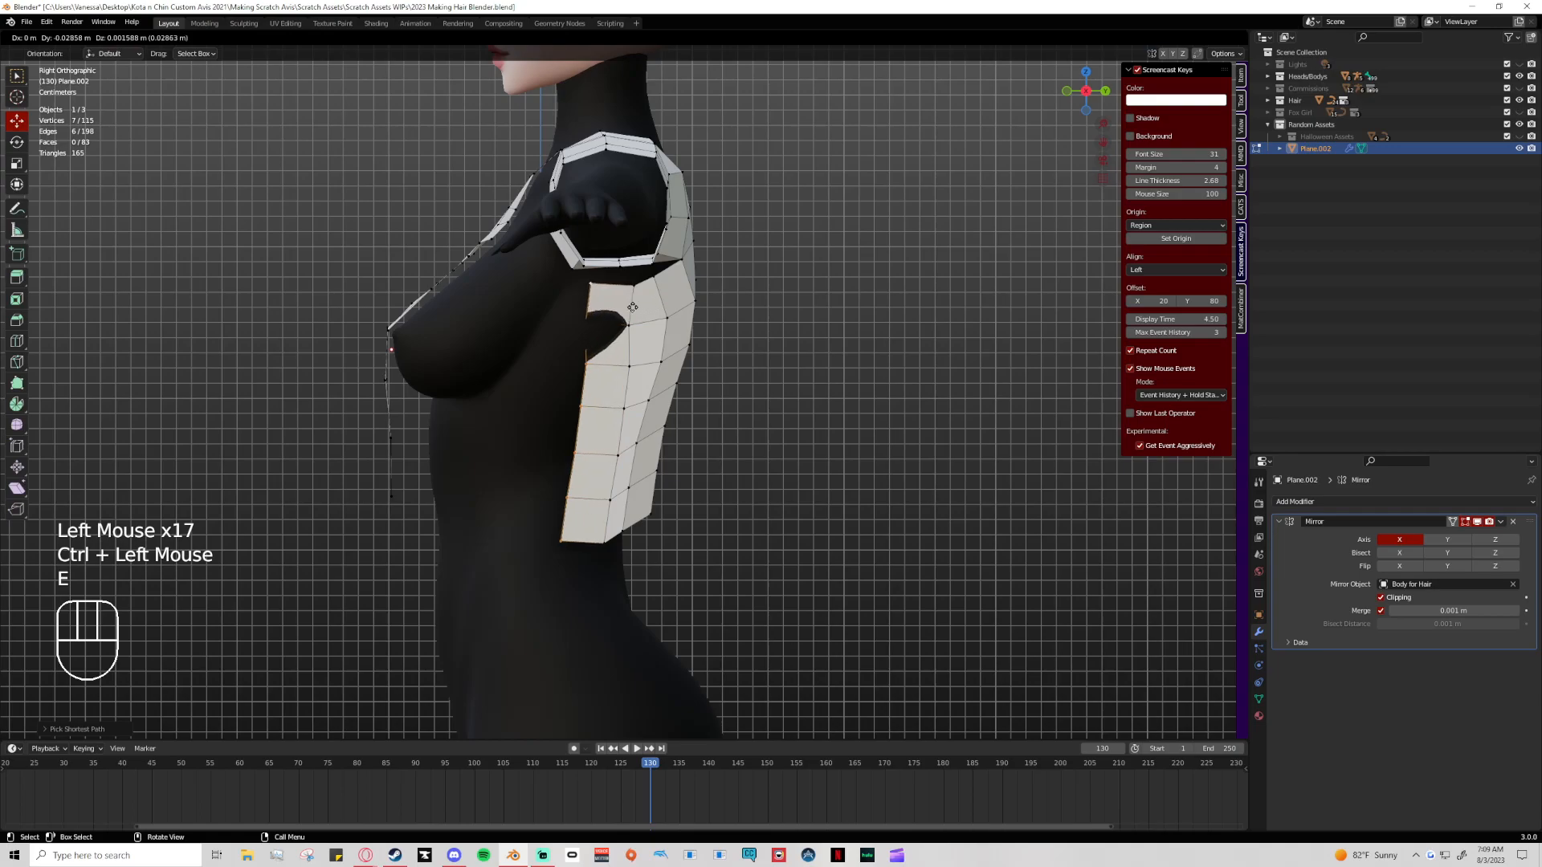
{"action": "left_click", "coordinate": [618, 312]}
{"action": "middle_click_drag", "start_coordinate": [618, 311], "coordinate": [633, 399]}
{"action": "left_click_drag", "start_coordinate": [626, 413], "coordinate": [640, 419]}
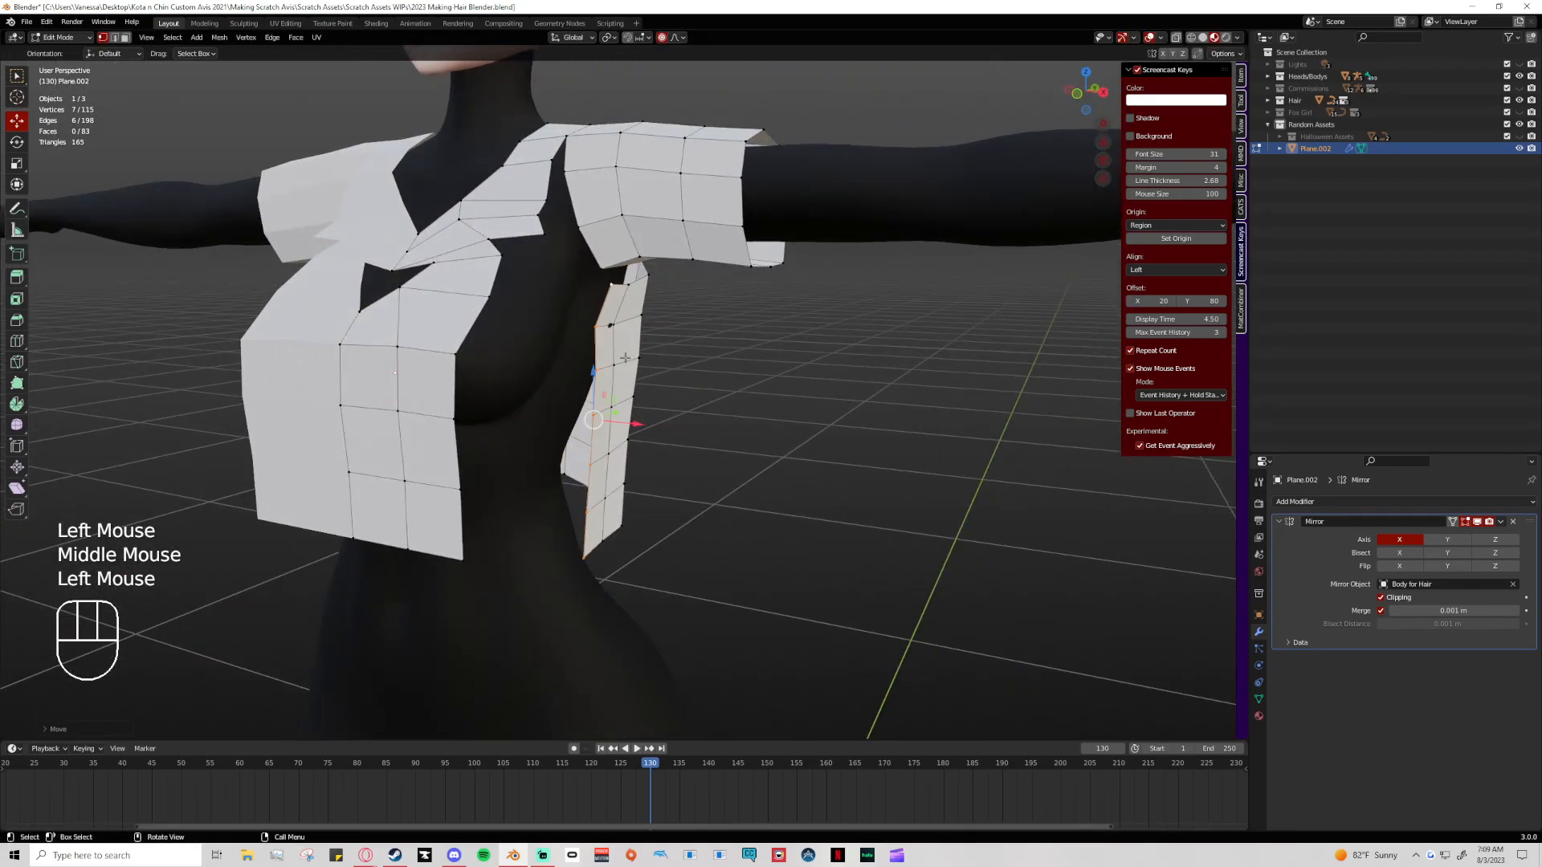
{"action": "left_click", "coordinate": [612, 328]}
{"action": "left_click", "coordinate": [634, 441], "text": "ctrl"}
{"action": "left_click_drag", "start_coordinate": [654, 415], "coordinate": [664, 416]}
Extrude the side panel's front edge forward three more times in side view, extending it past the bust toward the front panel
{"action": "middle_click_drag", "start_coordinate": [719, 462], "coordinate": [598, 450]}
{"action": "middle_click_drag", "start_coordinate": [777, 324], "coordinate": [729, 321]}
{"action": "left_click", "coordinate": [578, 285]}
{"action": "left_click", "coordinate": [564, 534], "text": "ctrl"}
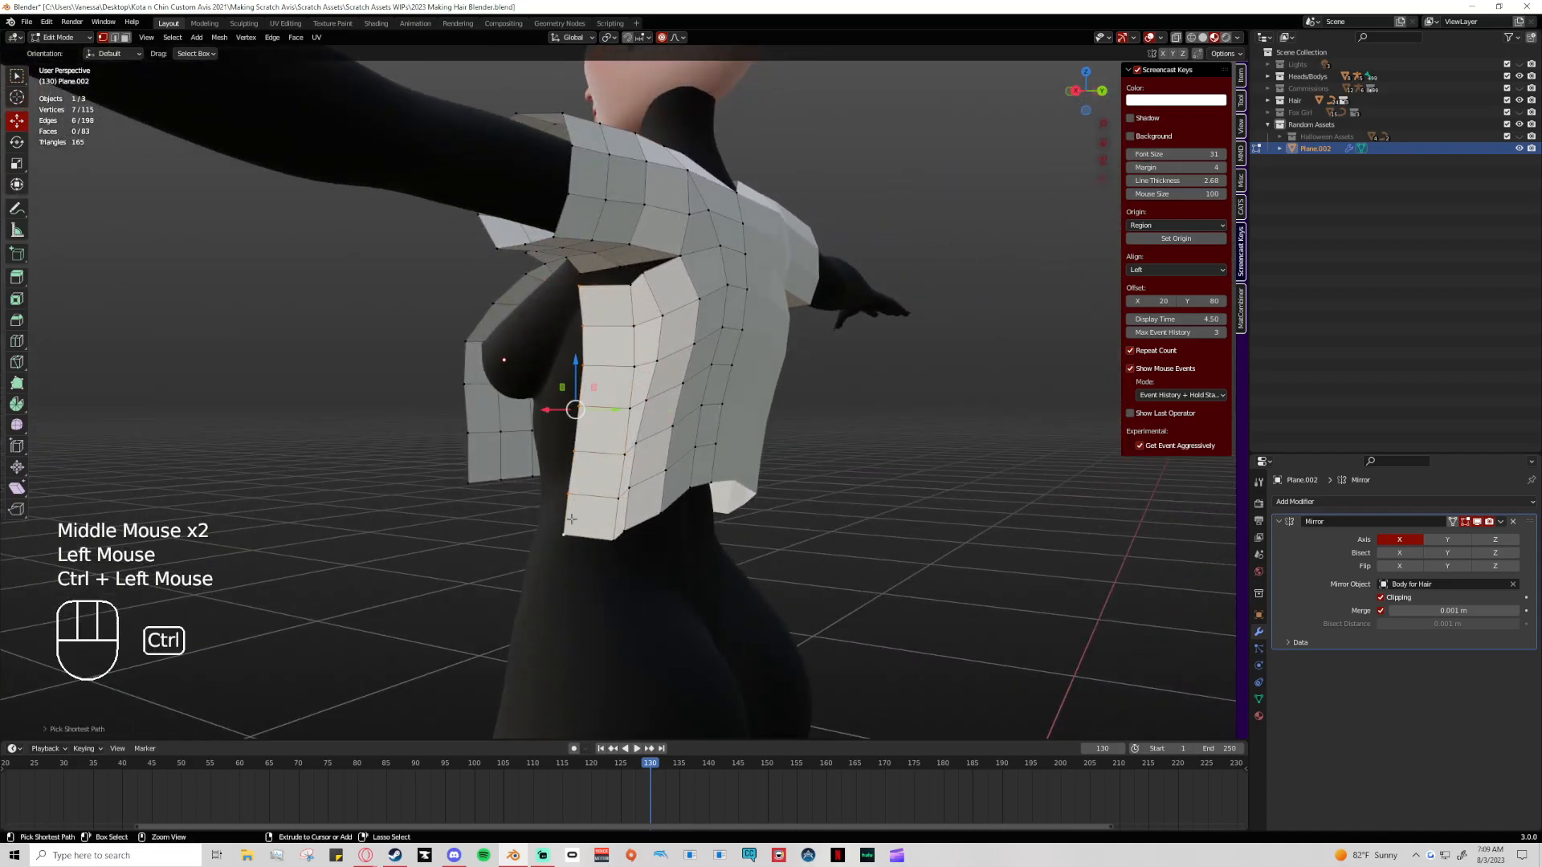
{"action": "left_click", "coordinate": [1072, 92]}
{"action": "left_click_drag", "start_coordinate": [599, 416], "coordinate": [642, 408]}
{"action": "key", "text": "e"}
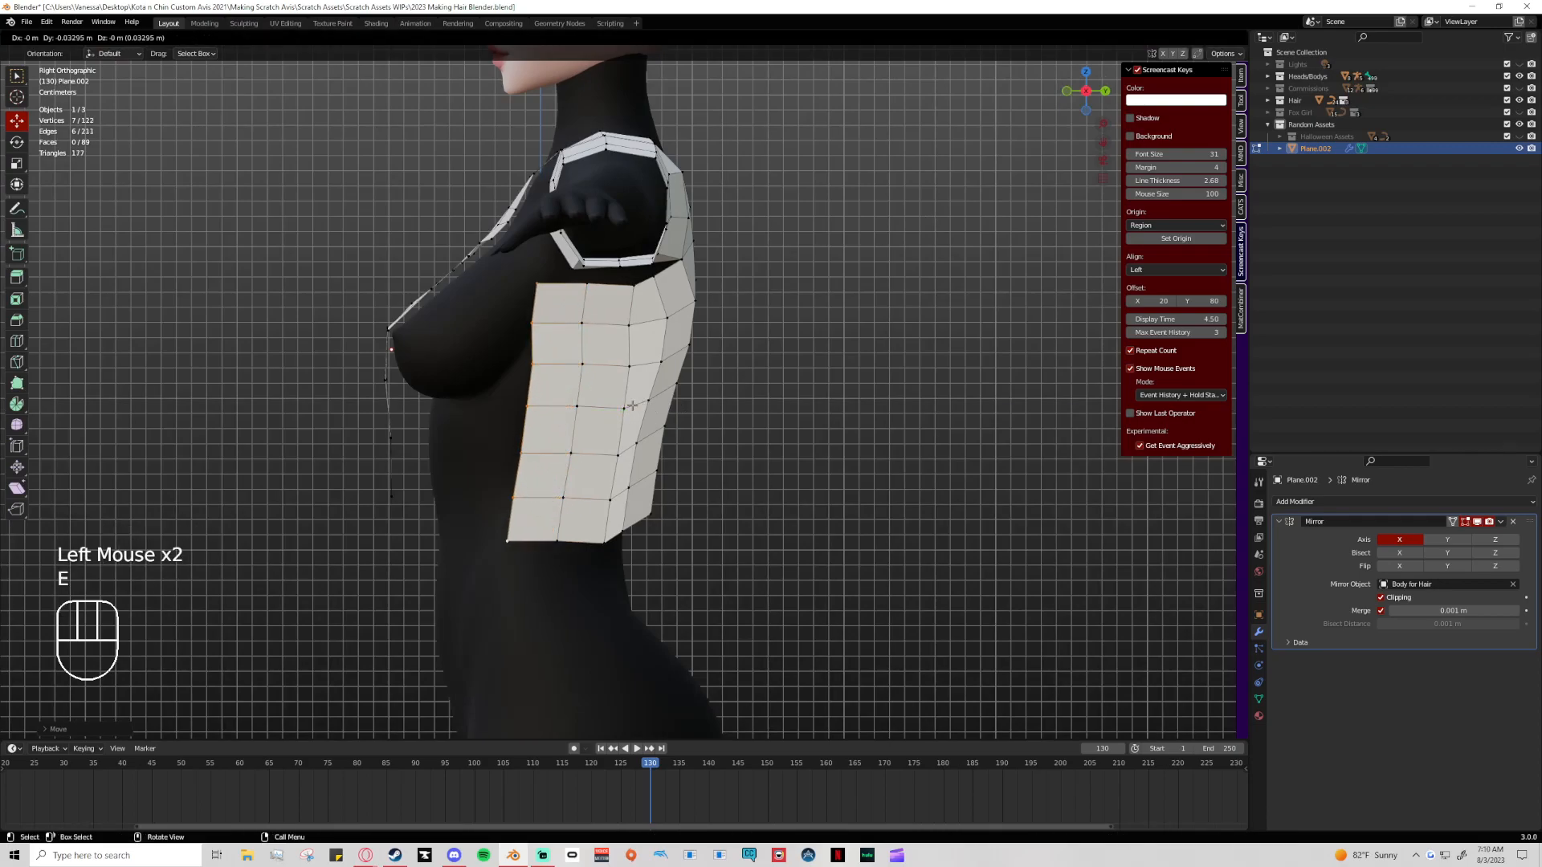
{"action": "left_click", "coordinate": [630, 406]}
{"action": "key", "text": "e"}
{"action": "left_click", "coordinate": [506, 408]}
{"action": "middle_click_drag", "start_coordinate": [506, 408], "coordinate": [623, 490]}
Raise the rear and middle vertices of the side panel's bottom edge in right side view using small-radius proportional editing
{"action": "scroll", "coordinate": [524, 520], "scroll_direction": "down", "scroll_amount": 2}
{"action": "left_click", "coordinate": [623, 488]}
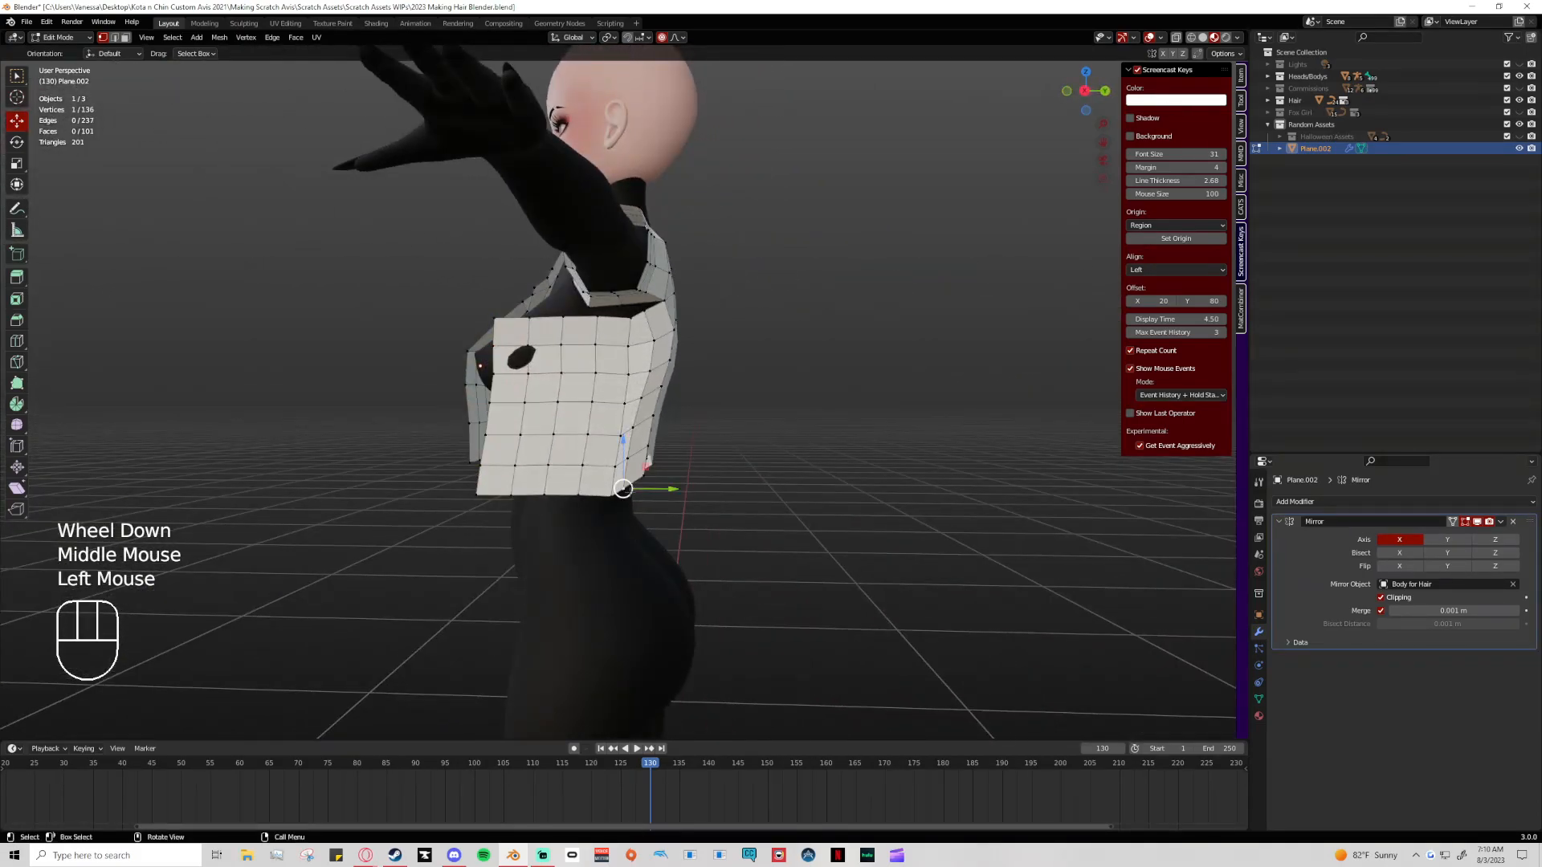
{"action": "left_click", "coordinate": [1085, 91]}
{"action": "left_click", "coordinate": [1085, 92]}
{"action": "left_click", "coordinate": [1085, 91]}
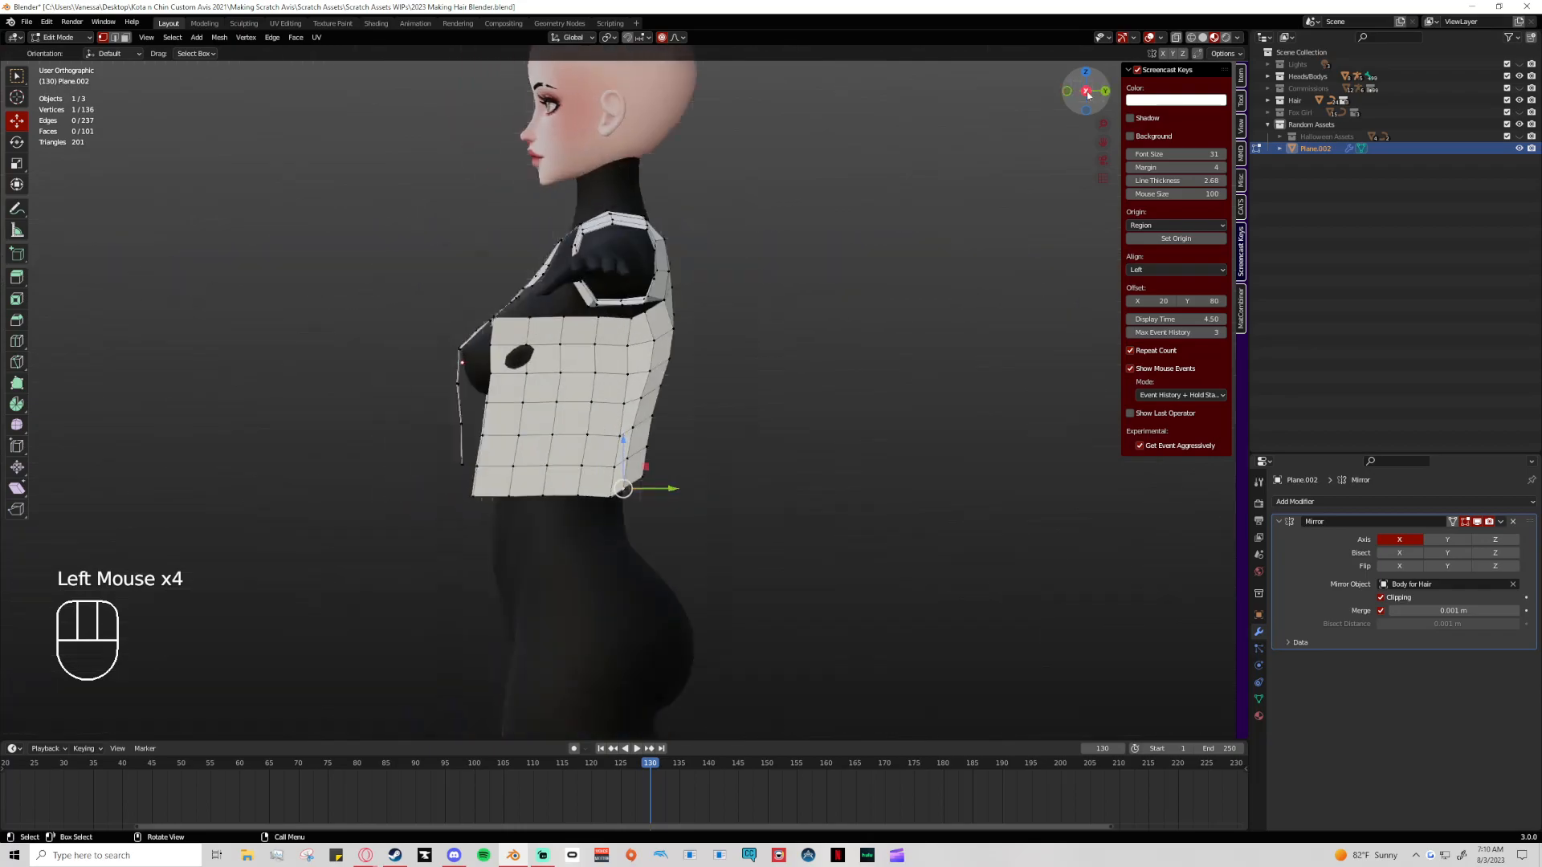
{"action": "scroll", "coordinate": [603, 560], "scroll_direction": "up", "scroll_amount": 2}
{"action": "left_click", "coordinate": [599, 567]}
{"action": "left_click_drag", "start_coordinate": [596, 570], "coordinate": [594, 563]}
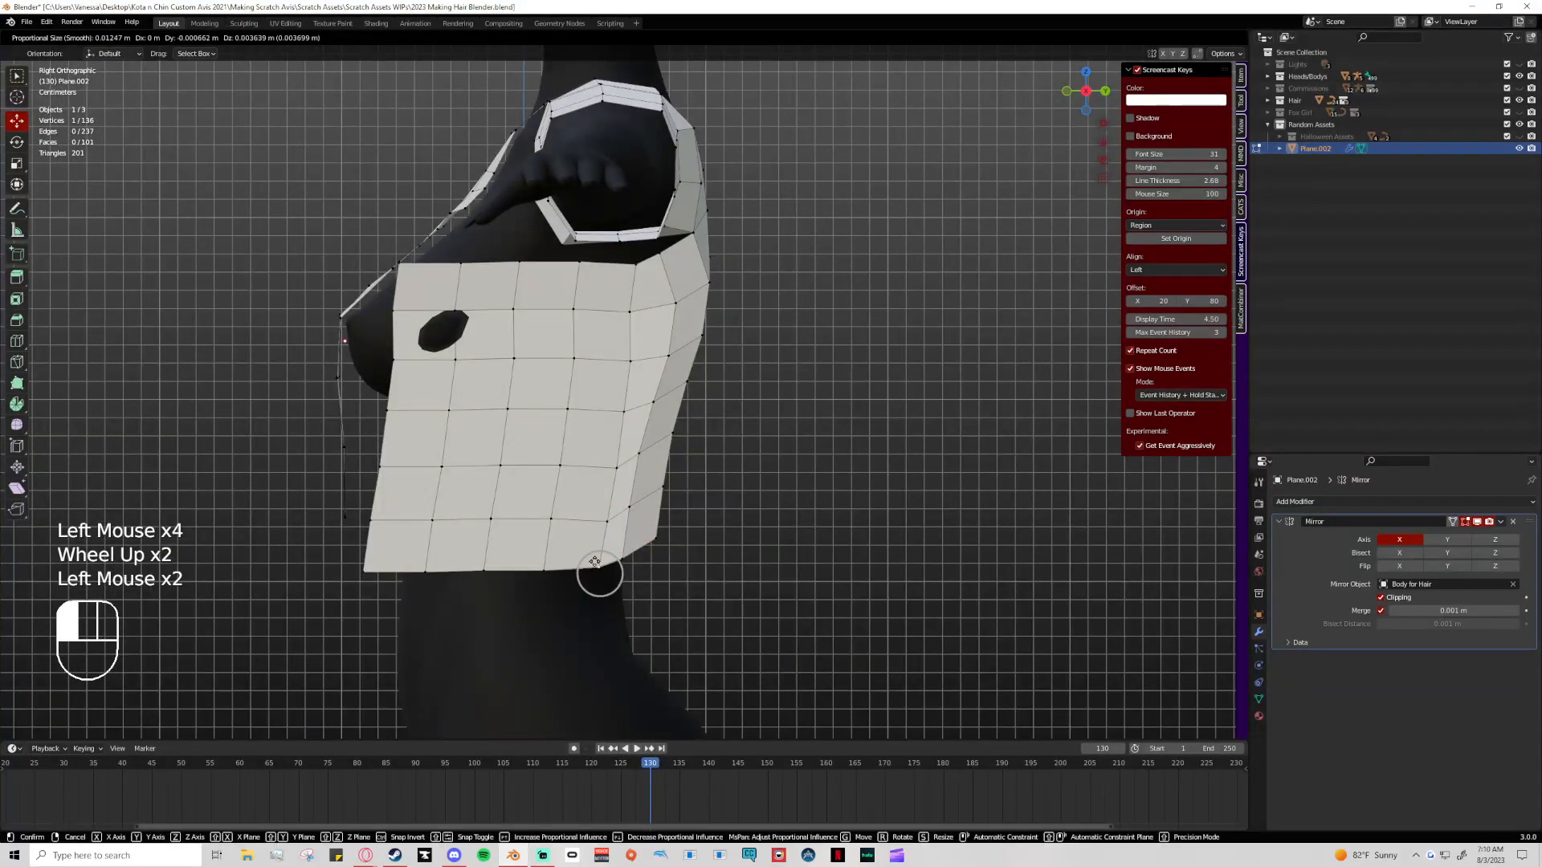
{"action": "scroll", "coordinate": [594, 556], "scroll_direction": "down", "scroll_amount": 6}
{"action": "left_click", "coordinate": [594, 554]}
{"action": "left_click", "coordinate": [473, 570], "text": "shift"}
{"action": "left_click_drag", "start_coordinate": [514, 561], "coordinate": [601, 465]}
{"action": "left_click", "coordinate": [595, 546]}
Move the vertices of the side panel's rear column upward in side view to even out the horizontal rows
{"action": "scroll", "coordinate": [603, 513], "scroll_direction": "up", "scroll_amount": 3}
{"action": "left_click", "coordinate": [616, 469]}
{"action": "left_click", "coordinate": [623, 412]}
{"action": "left_click", "coordinate": [623, 411]}
{"action": "left_click_drag", "start_coordinate": [620, 411], "coordinate": [620, 357]}
{"action": "left_click", "coordinate": [629, 360]}
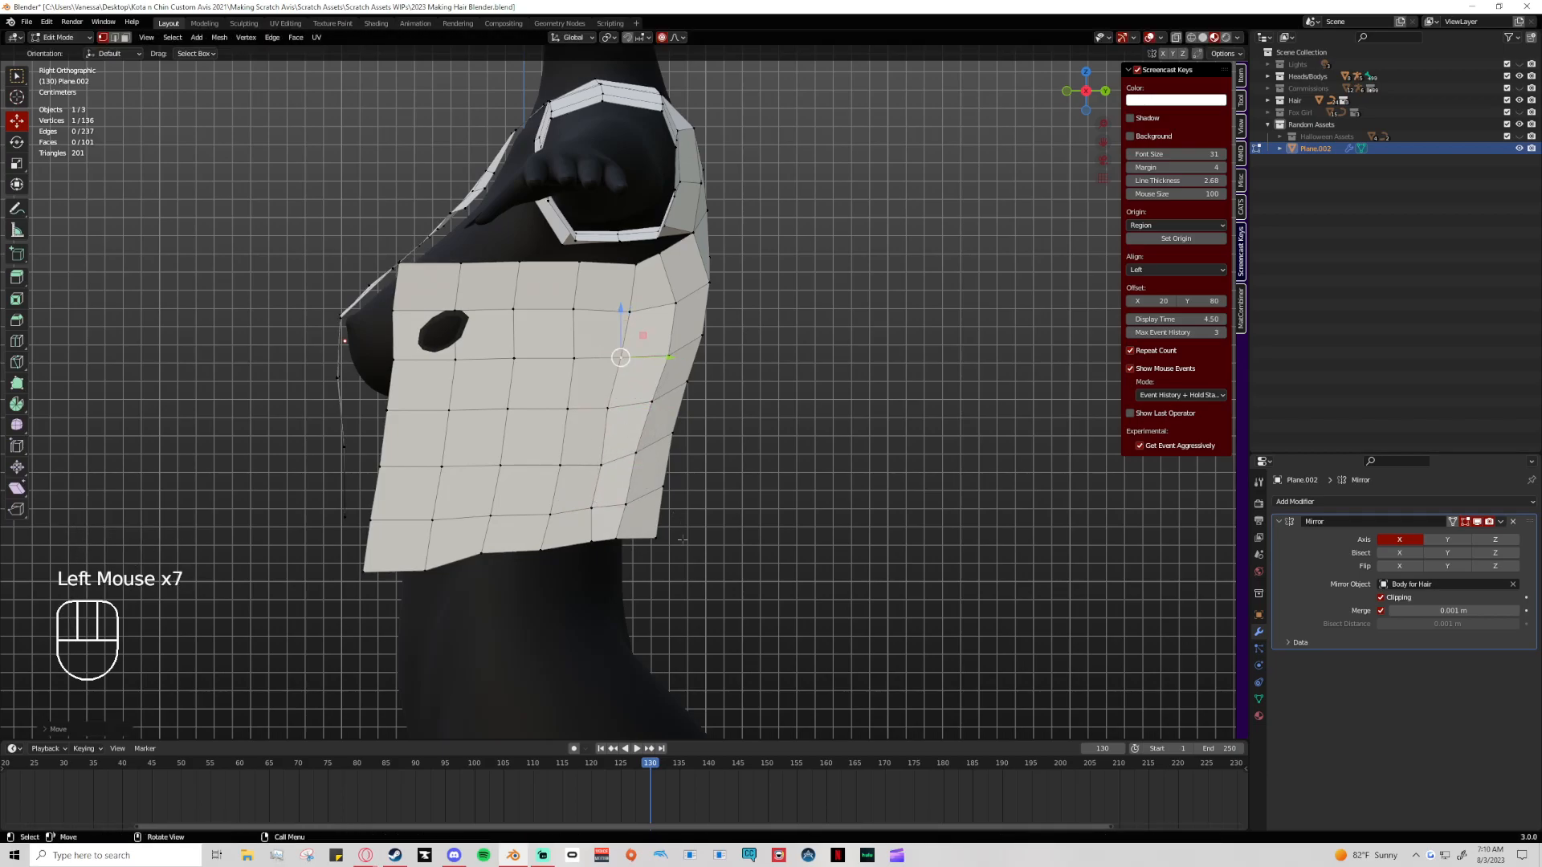
Adjust the rest of the side panel's hem and raise its two front bottom vertices so the edge slopes smoothly
{"action": "left_click_drag", "start_coordinate": [617, 539], "coordinate": [585, 547]}
{"action": "left_click", "coordinate": [592, 543]}
{"action": "left_click", "coordinate": [426, 573]}
{"action": "left_click_drag", "start_coordinate": [426, 572], "coordinate": [421, 561]}
{"action": "left_click", "coordinate": [363, 573]}
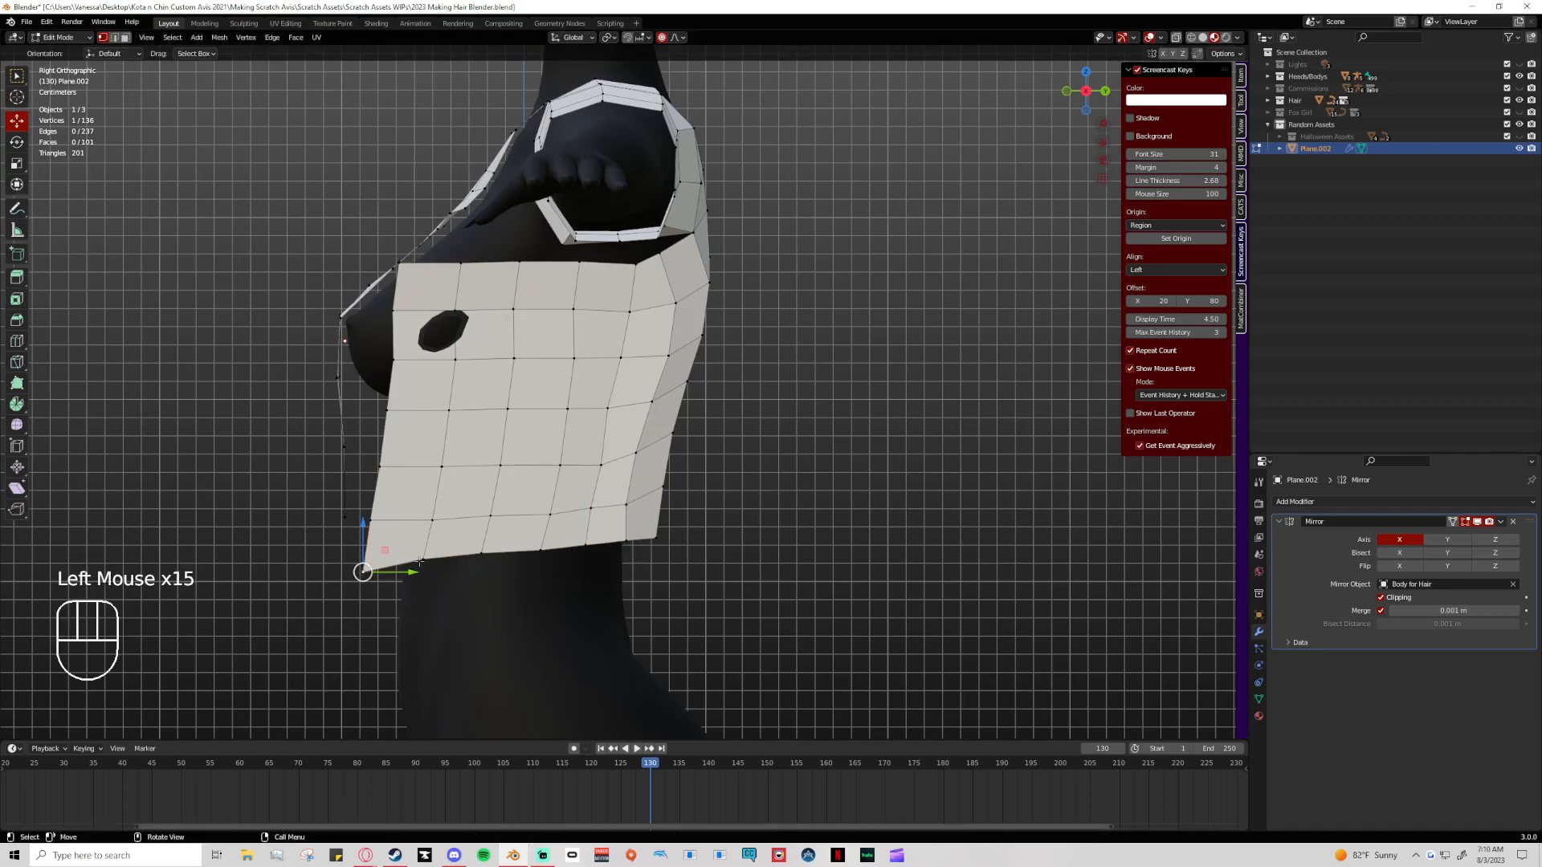
{"action": "left_click", "coordinate": [345, 514]}
{"action": "left_click", "coordinate": [364, 571]}
{"action": "left_click_drag", "start_coordinate": [364, 571], "coordinate": [367, 563]}
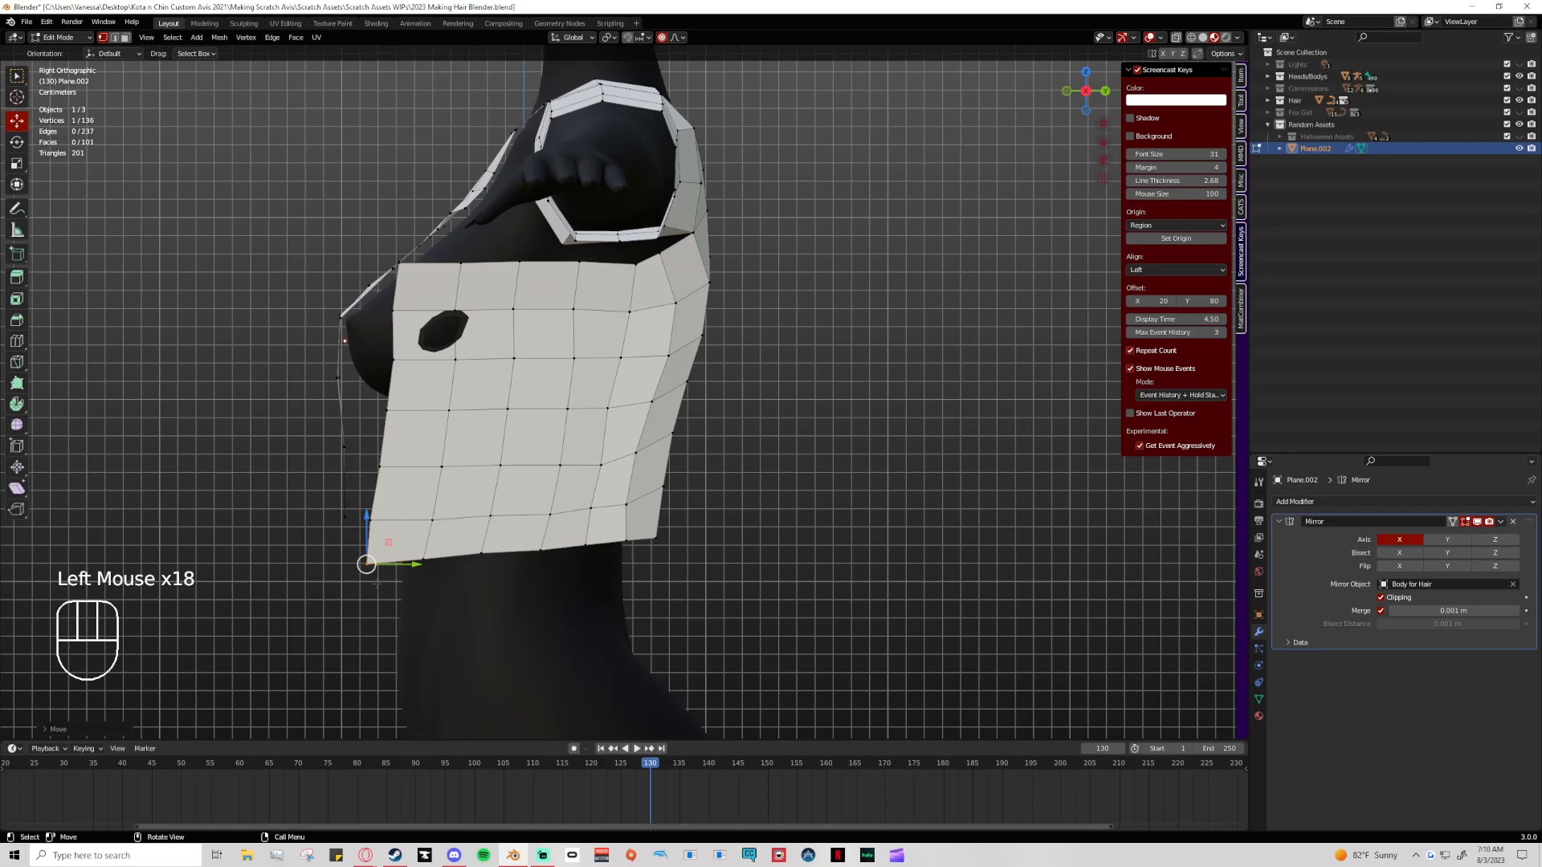
Lower the two bottom vertices near the centre of the back panel to level the back hem
{"action": "middle_click_drag", "start_coordinate": [657, 578], "coordinate": [514, 571]}
{"action": "left_click", "coordinate": [554, 552]}
{"action": "left_click", "coordinate": [792, 513]}
{"action": "left_click", "coordinate": [734, 513], "text": "shift"}
{"action": "left_click_drag", "start_coordinate": [762, 470], "coordinate": [761, 503]}
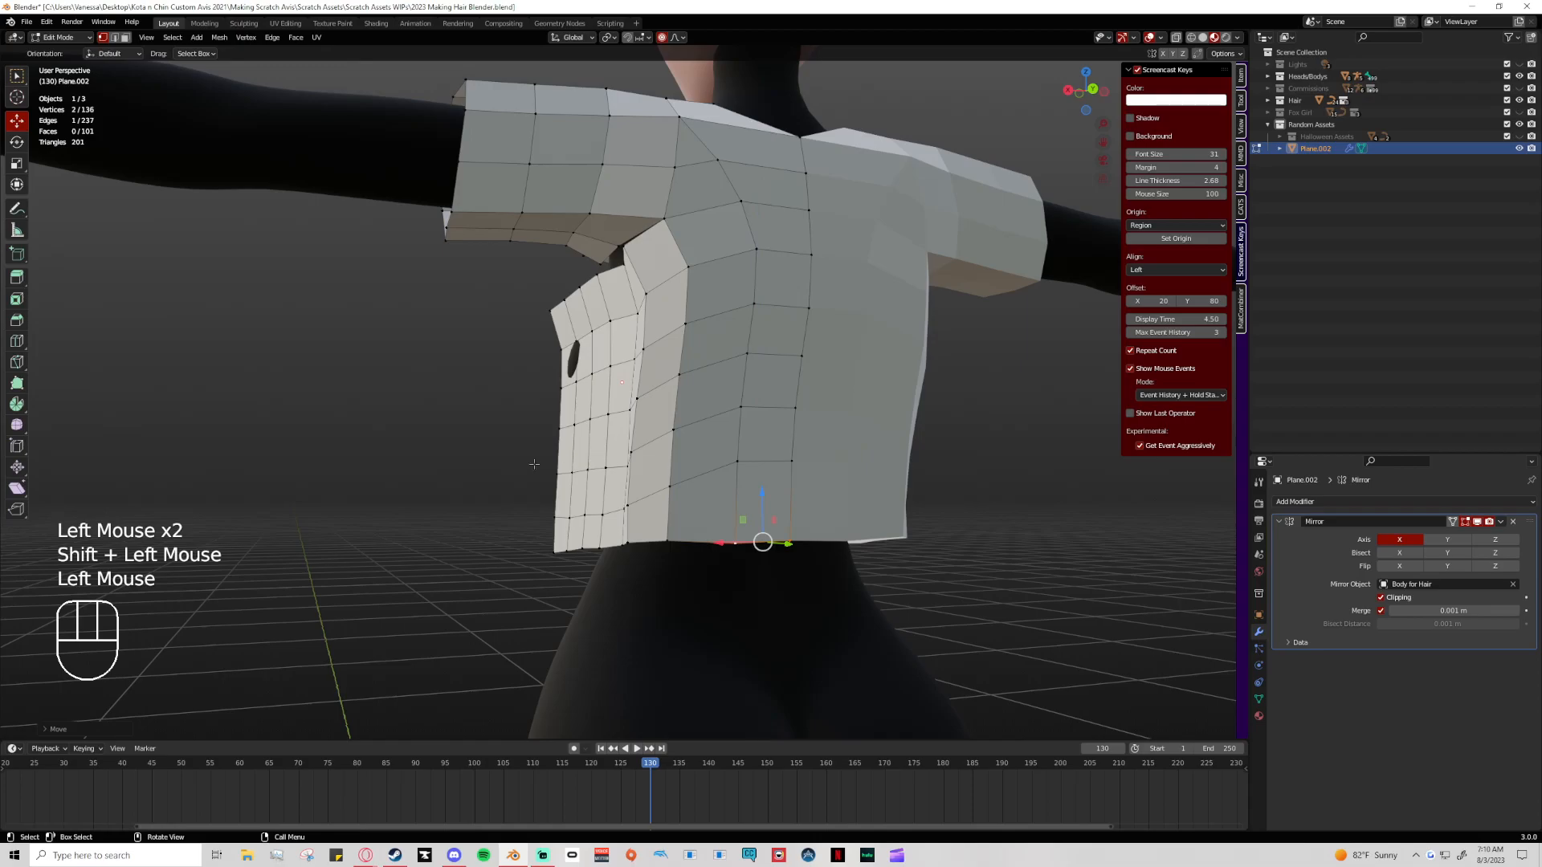
Enable X-ray and select the front panel's three bottom-edge vertices in the right side view
{"action": "left_click", "coordinate": [1067, 90]}
{"action": "middle_click_drag", "start_coordinate": [453, 504], "coordinate": [641, 490], "text": "shift"}
{"action": "left_click", "coordinate": [538, 517]}
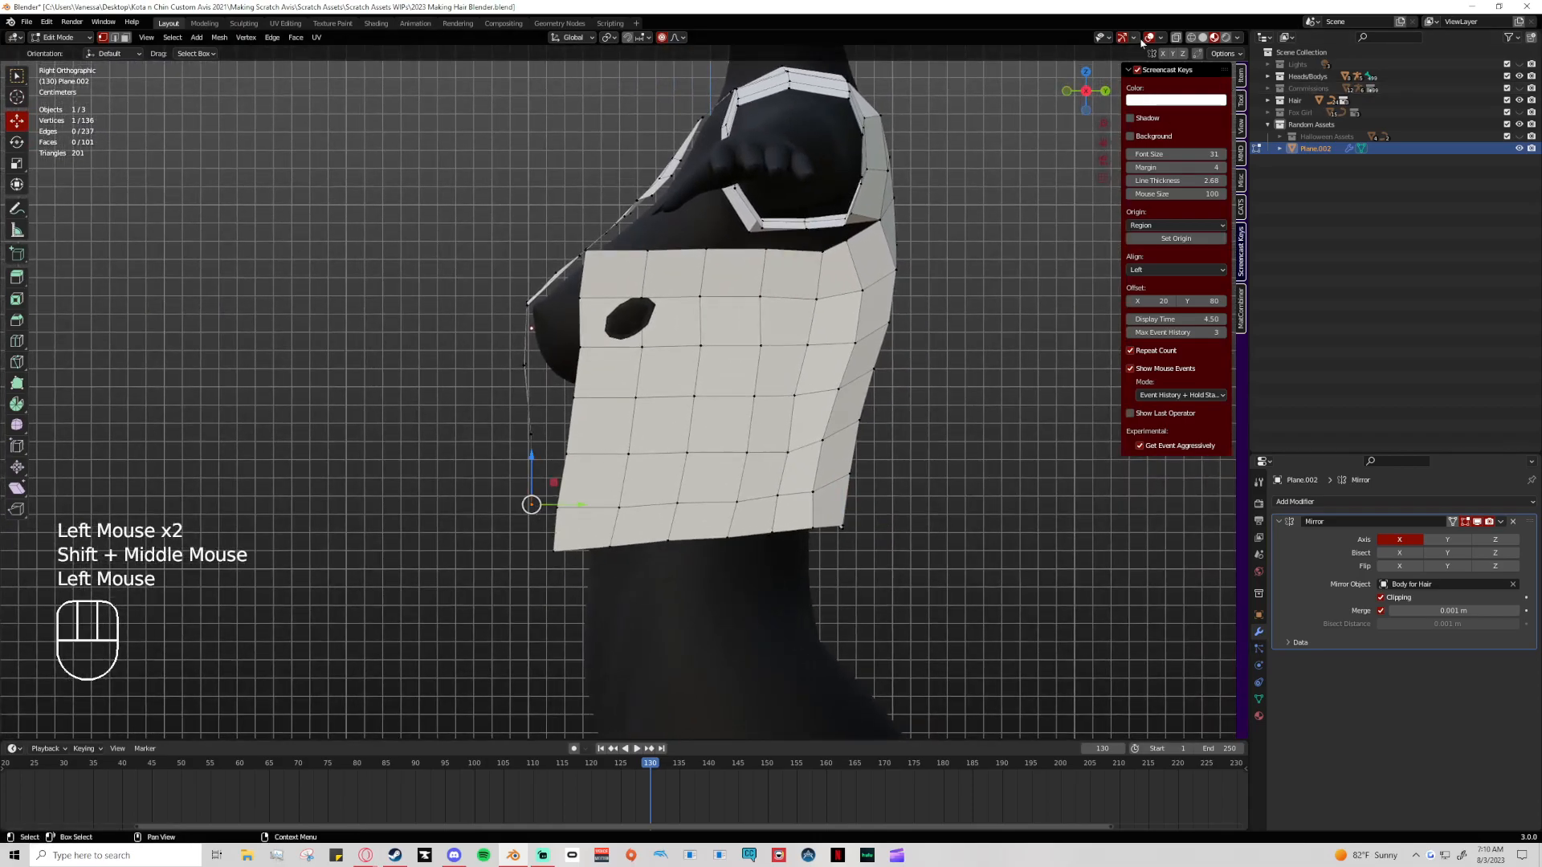
{"action": "left_click", "coordinate": [1179, 37]}
{"action": "left_click_drag", "start_coordinate": [468, 502], "coordinate": [552, 521]}
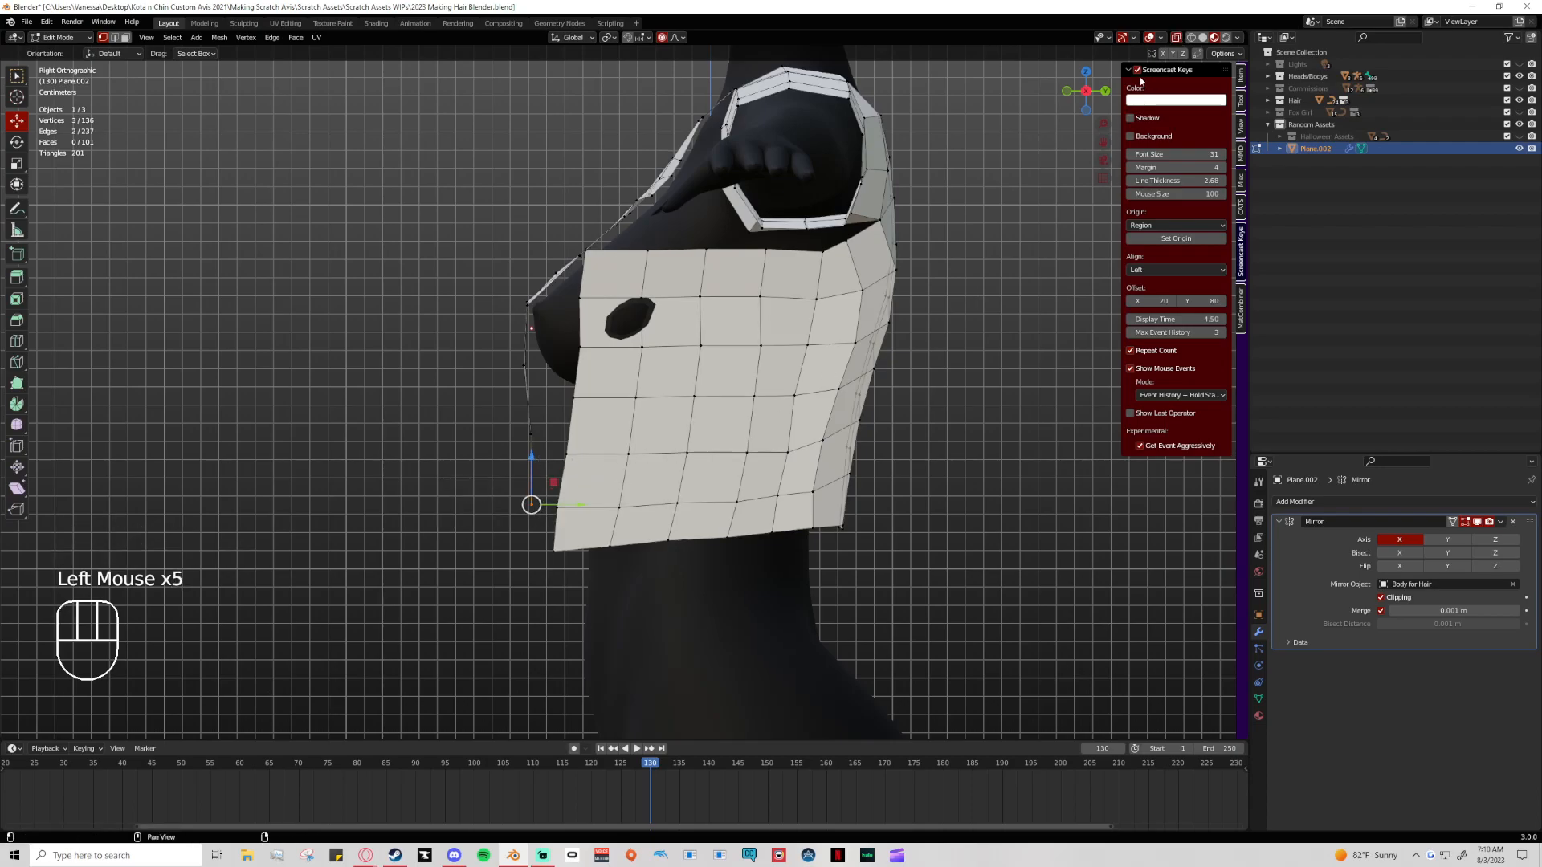
{"action": "left_click", "coordinate": [517, 567]}
{"action": "left_click_drag", "start_coordinate": [516, 568], "coordinate": [546, 485]}
{"action": "middle_click_drag", "start_coordinate": [442, 537], "coordinate": [581, 540]}
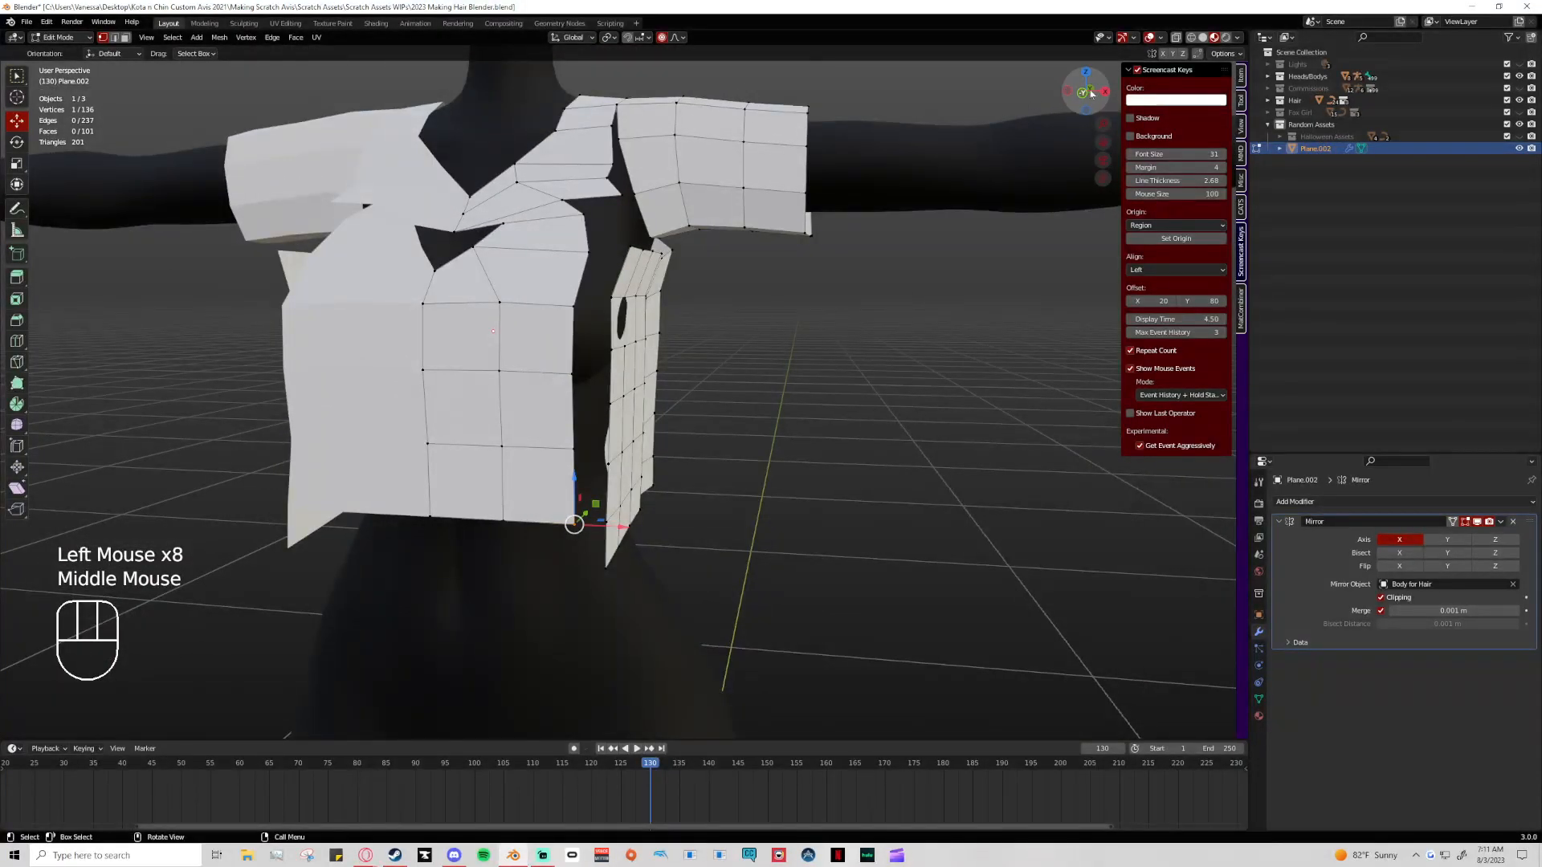
{"action": "left_click", "coordinate": [1105, 91]}
{"action": "left_click", "coordinate": [1176, 37]}
{"action": "left_click", "coordinate": [450, 486]}
{"action": "left_click_drag", "start_coordinate": [450, 486], "coordinate": [543, 526]}
{"action": "middle_click_drag", "start_coordinate": [428, 534], "coordinate": [600, 538]}
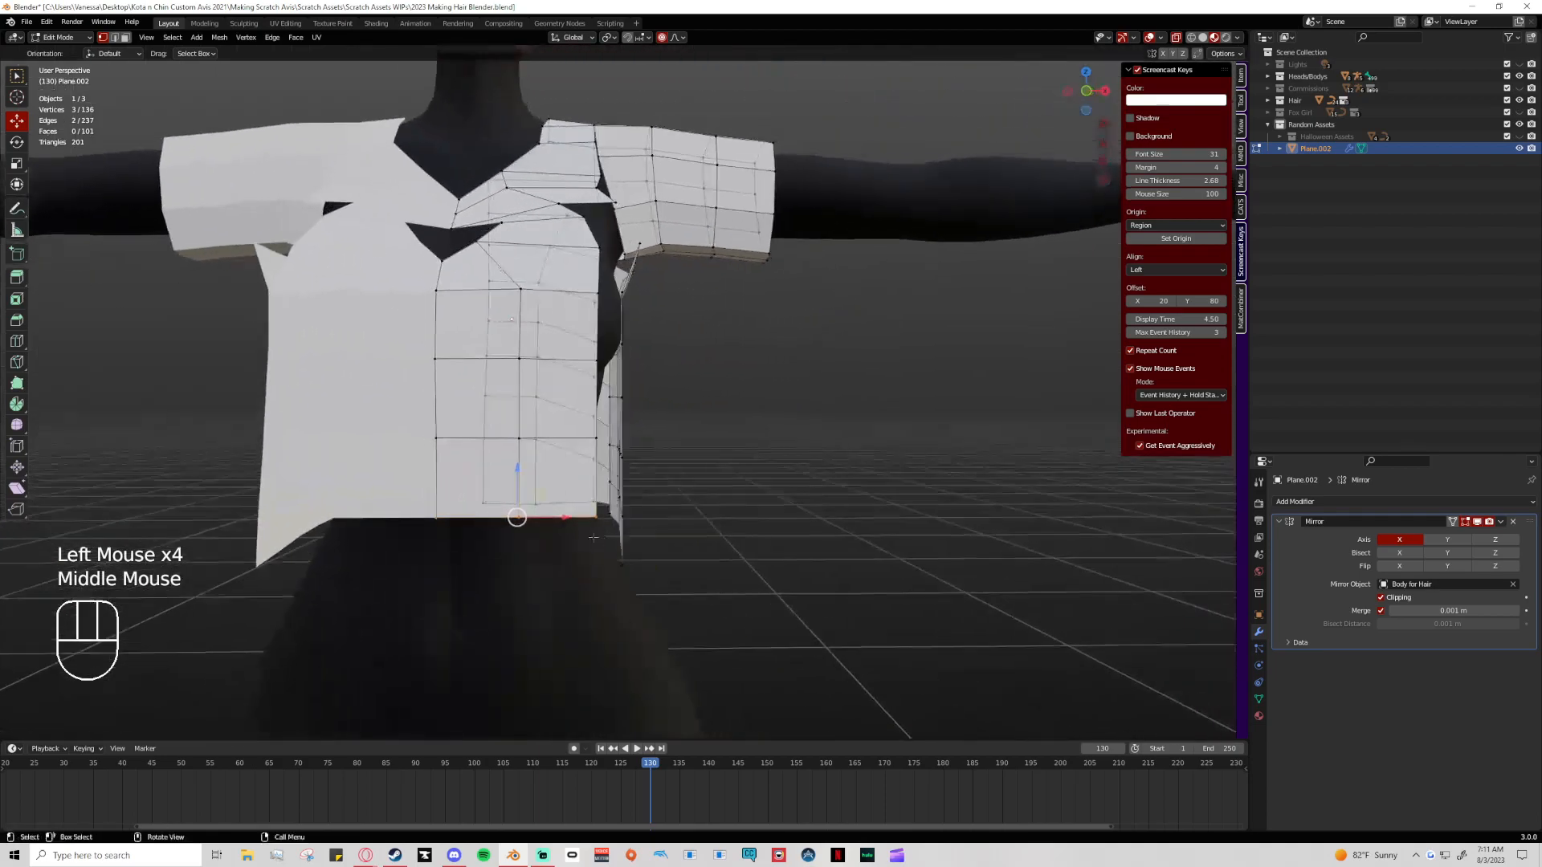
{"action": "left_click", "coordinate": [1104, 93]}
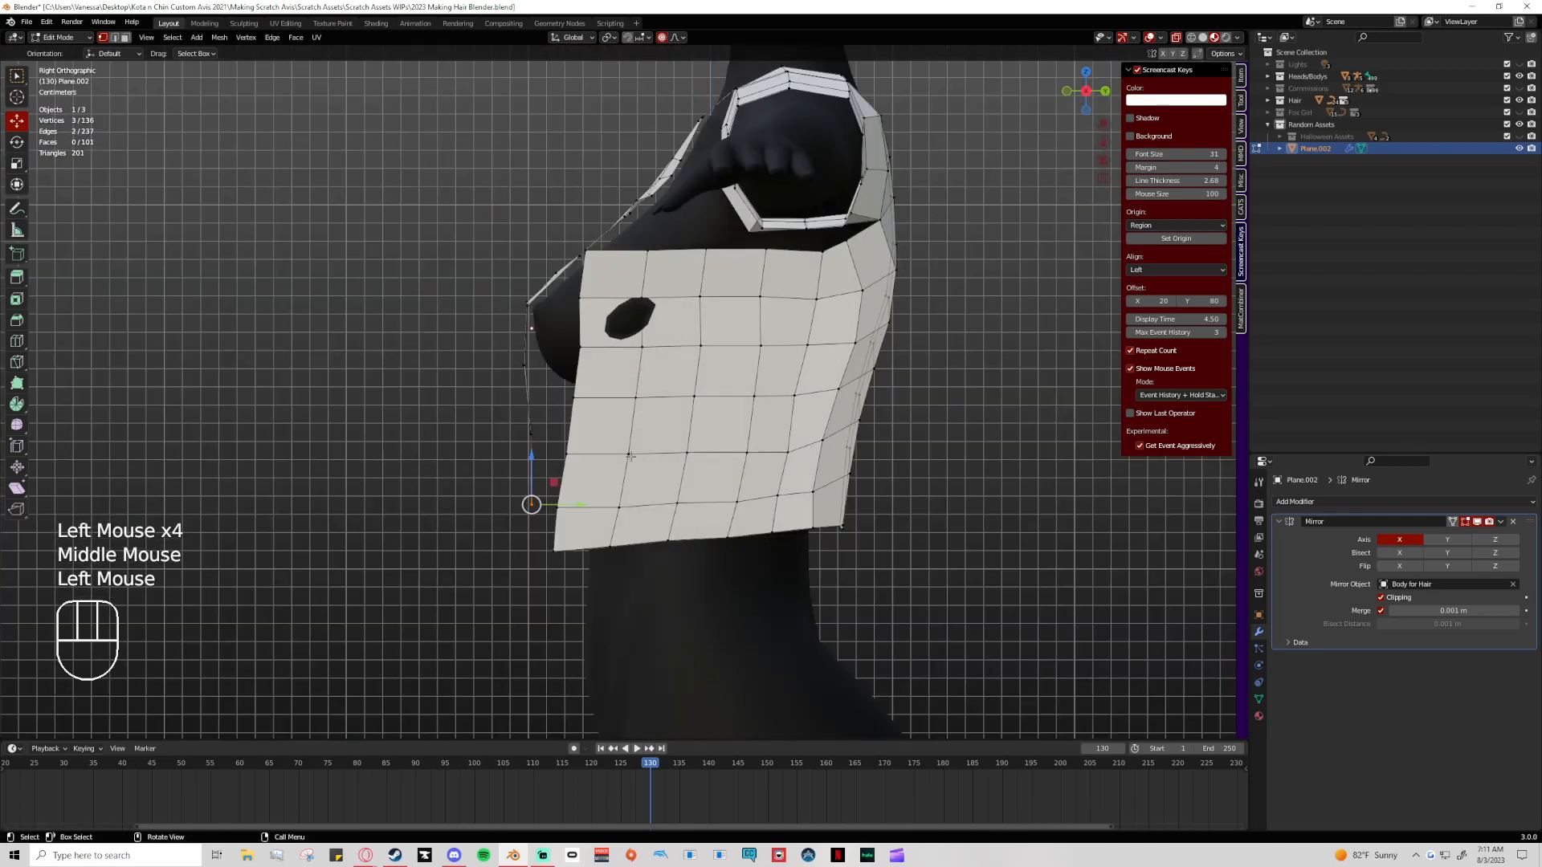
Try to rotate the front panel's bottom edge in side view
{"action": "key", "text": "r"}
{"action": "left_click", "coordinate": [594, 505]}
{"action": "key", "text": "ctrl+z"}
Extrude the front panel's bottom edge downward to the level of the side panel's hem
{"action": "key", "text": "e"}
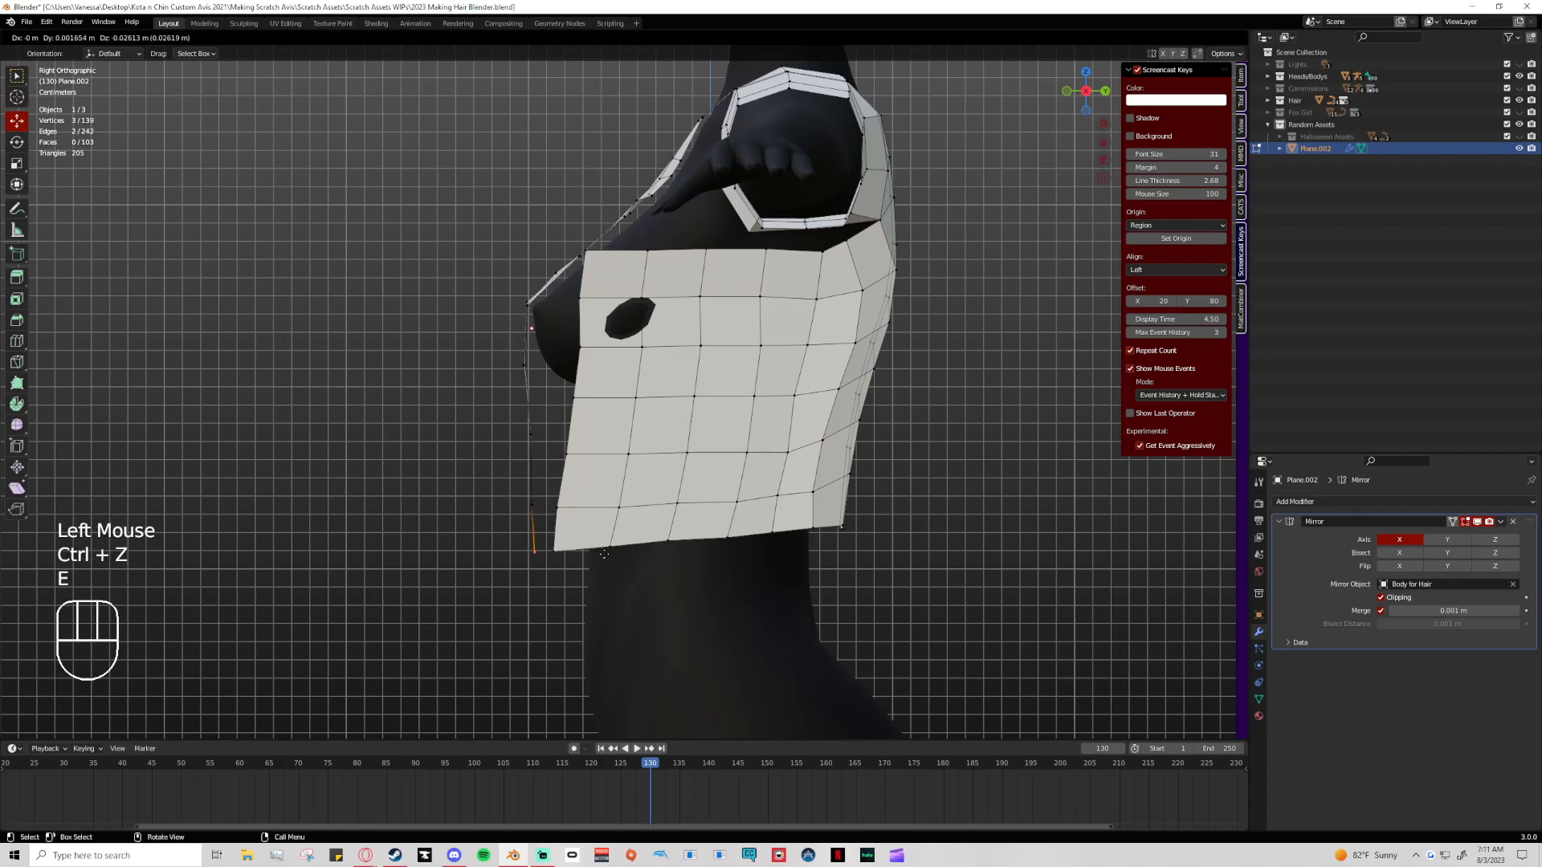
{"action": "left_click", "coordinate": [603, 554]}
{"action": "mouse_move", "coordinate": [603, 554]}
{"action": "middle_mouse_down"}
{"action": "mouse_move", "coordinate": [571, 548]}
{"action": "mouse_move", "coordinate": [598, 545]}
{"action": "middle_mouse_up"}
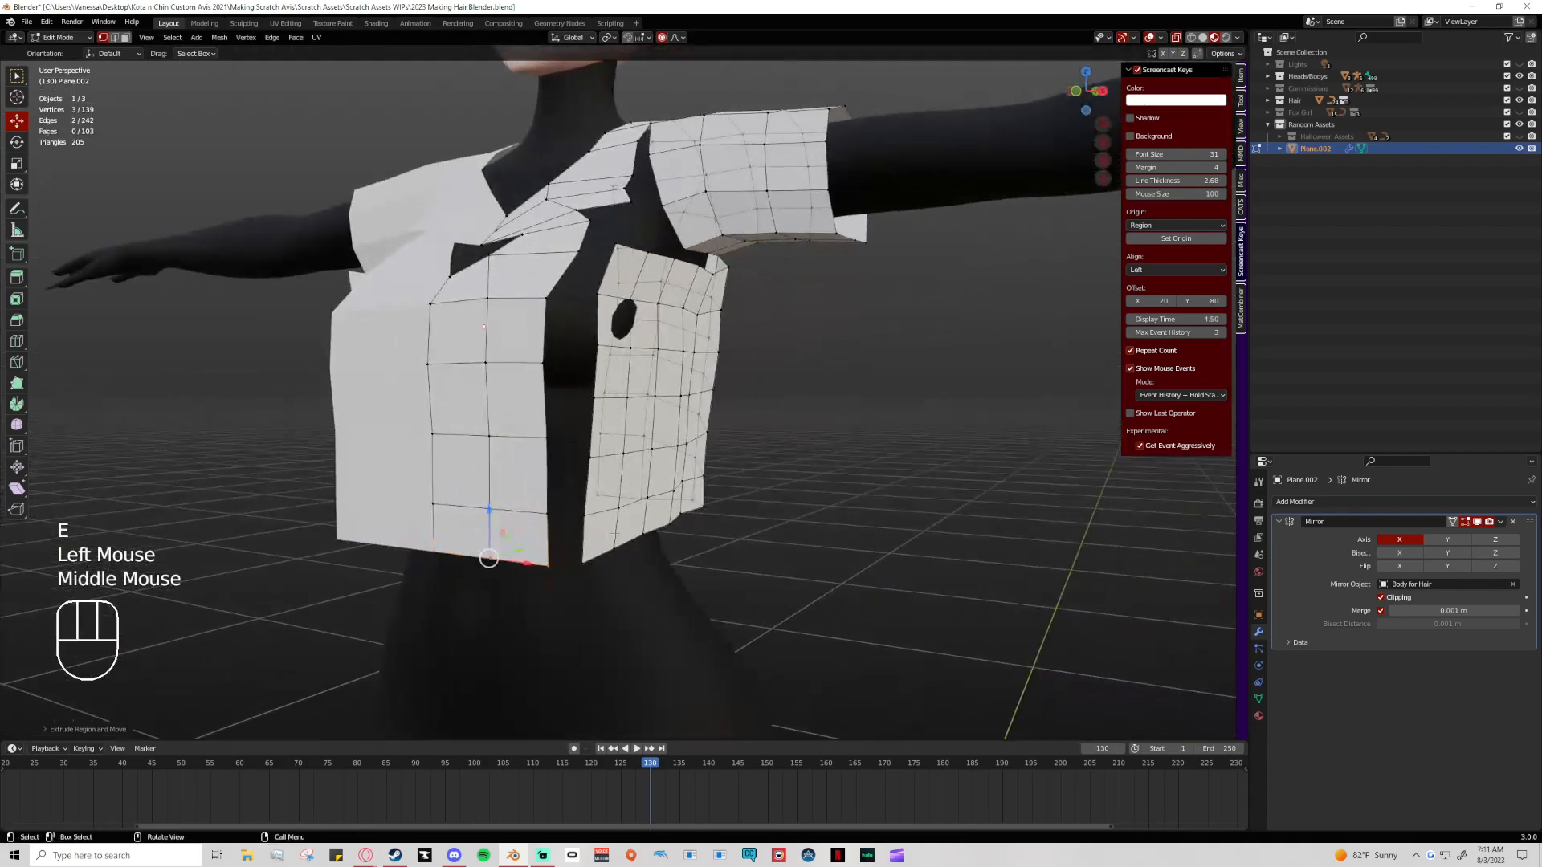
Try to fill a face between the lowest vertices of the front panel and the side panel
{"action": "left_click", "coordinate": [549, 563]}
{"action": "left_click", "coordinate": [583, 561], "text": "shift"}
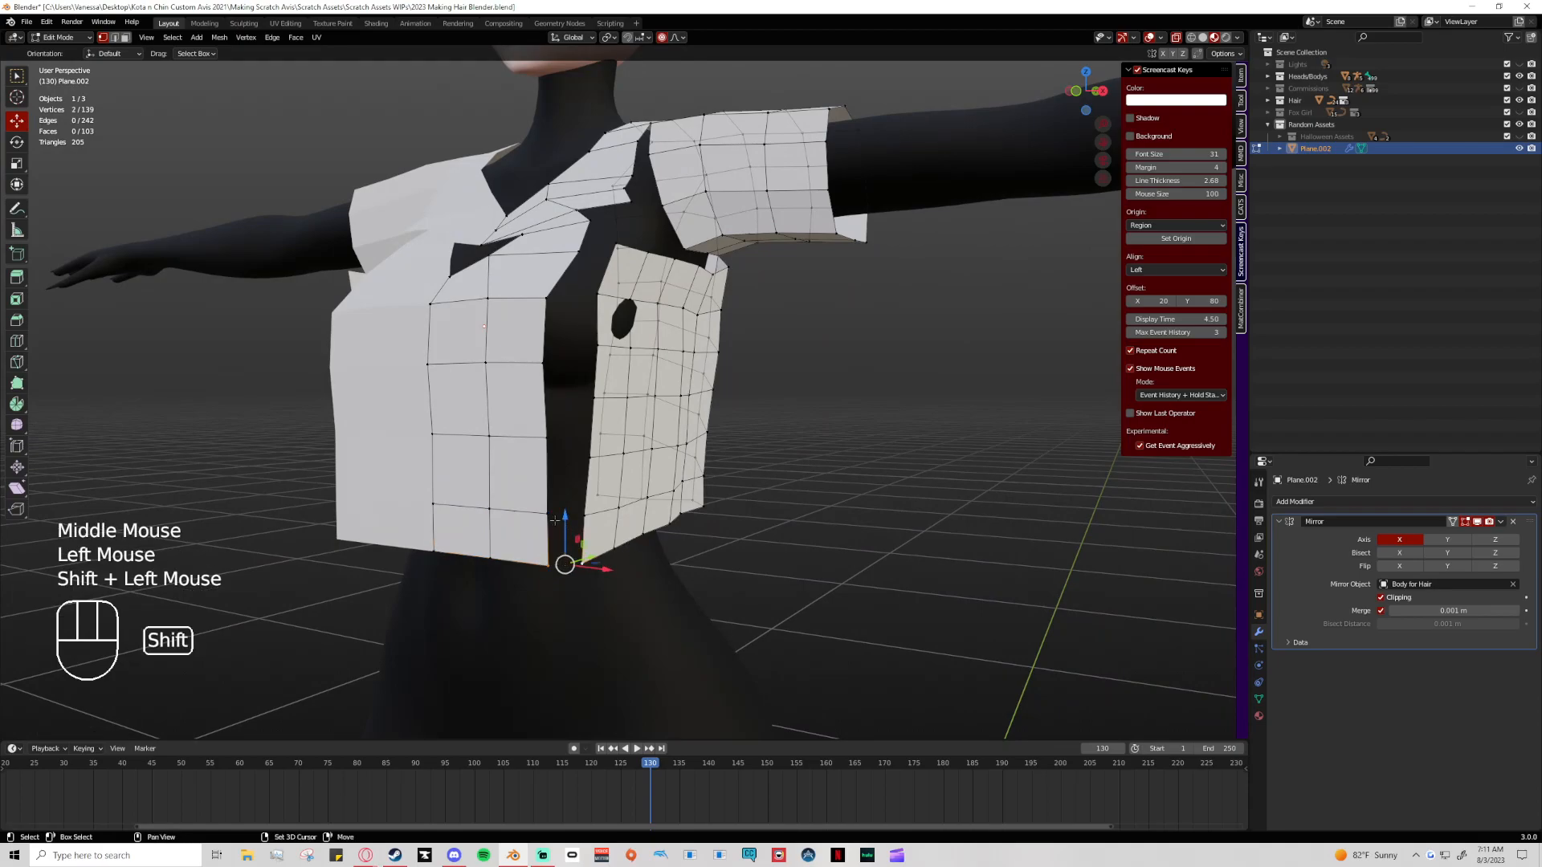
{"action": "left_click", "coordinate": [585, 517]}
{"action": "left_click", "coordinate": [549, 514]}
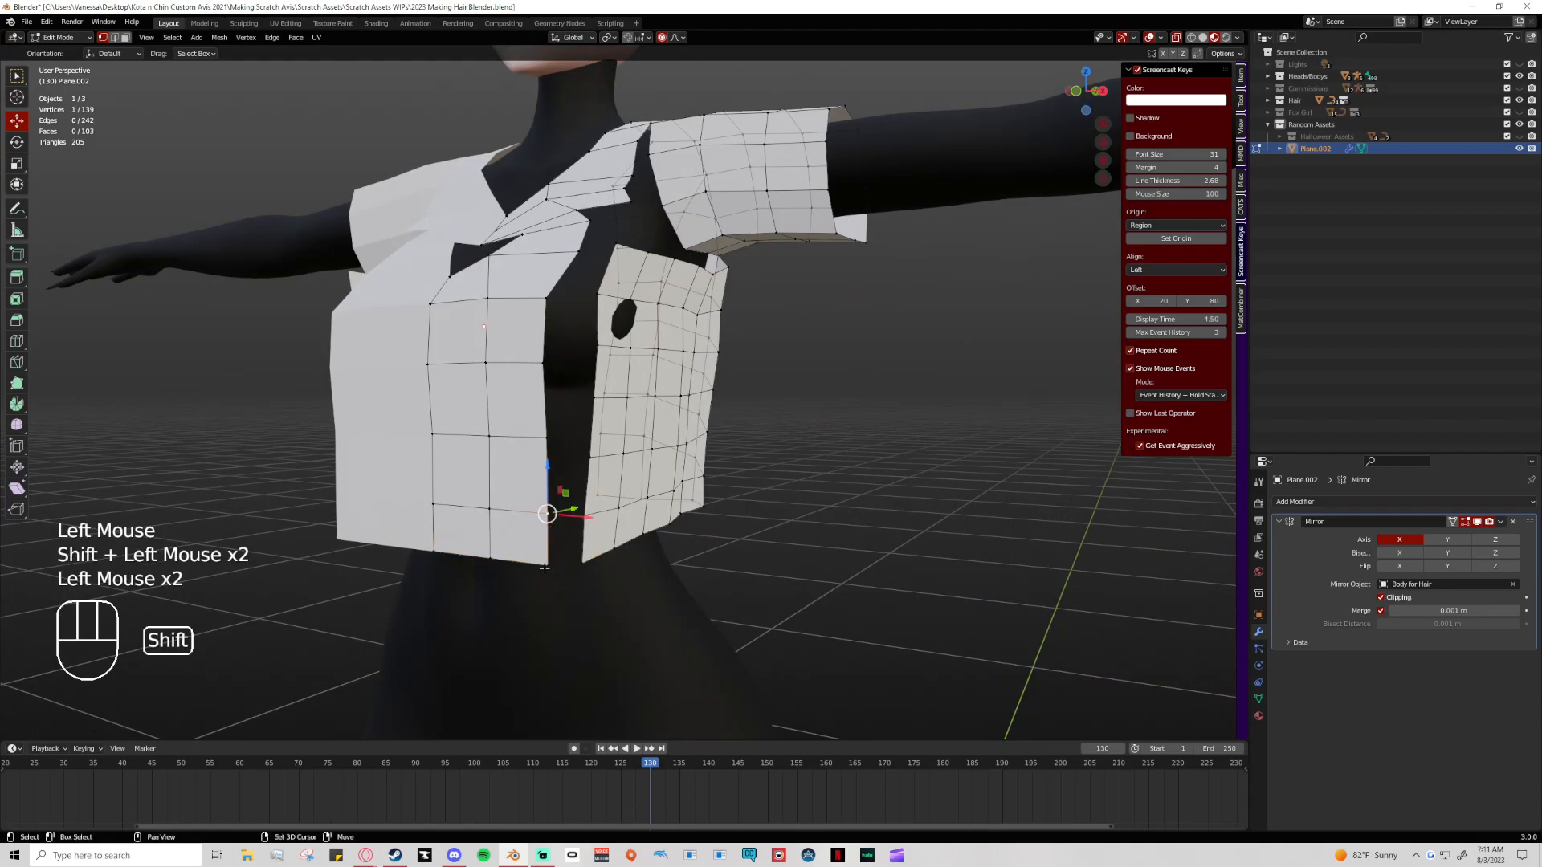
{"action": "left_click", "coordinate": [549, 565], "text": "shift"}
{"action": "left_click", "coordinate": [584, 562], "text": "shift"}
{"action": "key", "text": "f"}
{"action": "left_click", "coordinate": [755, 523]}
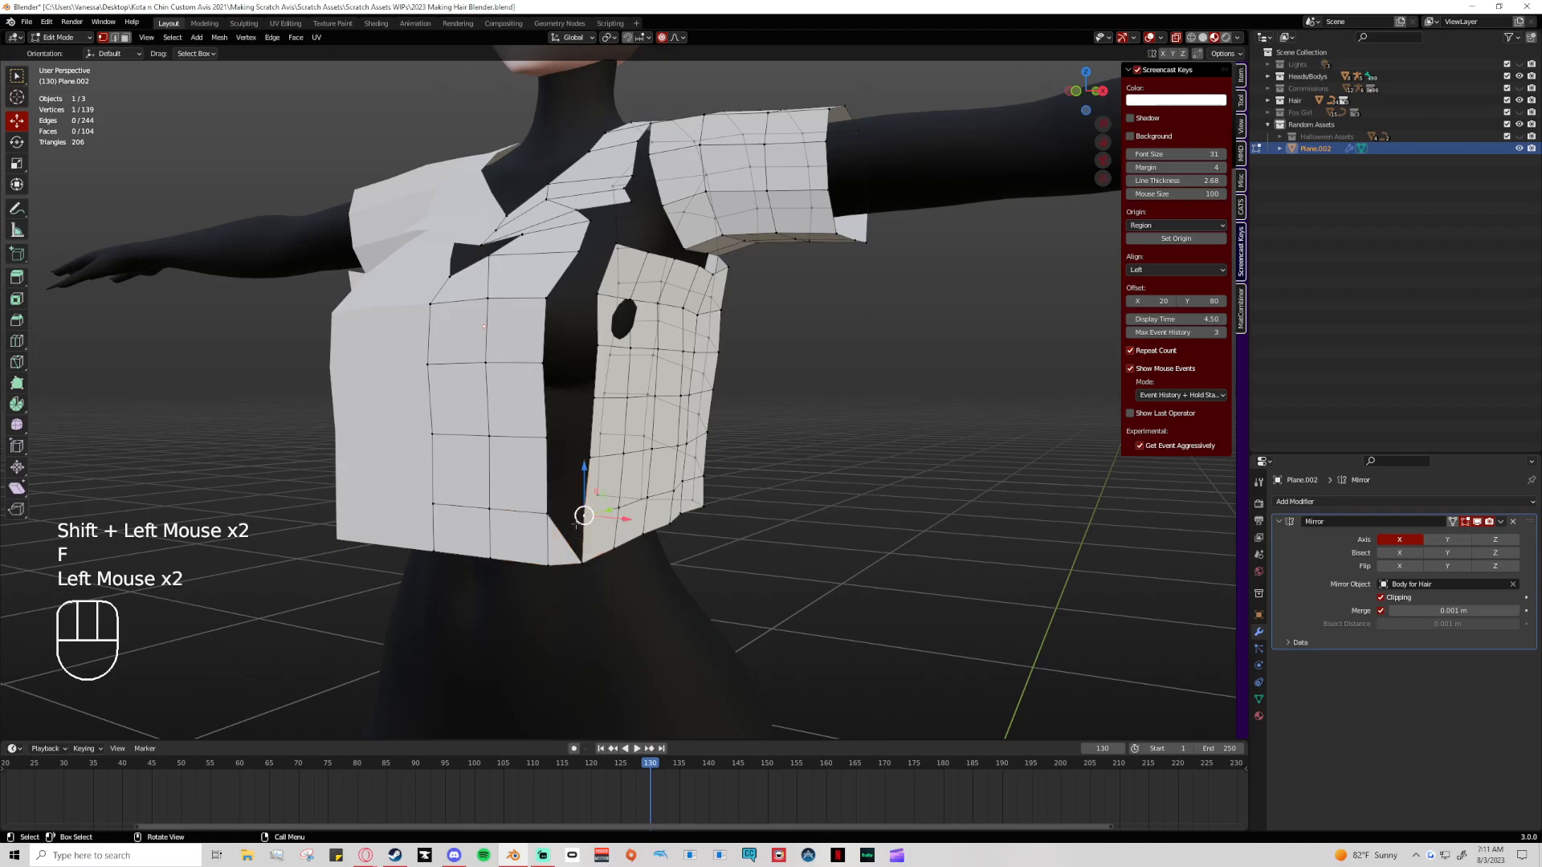
{"action": "key", "text": "ctrl+z"}
{"action": "left_click", "coordinate": [586, 520], "text": "shift"}
{"action": "key", "text": "ctrl+z"}
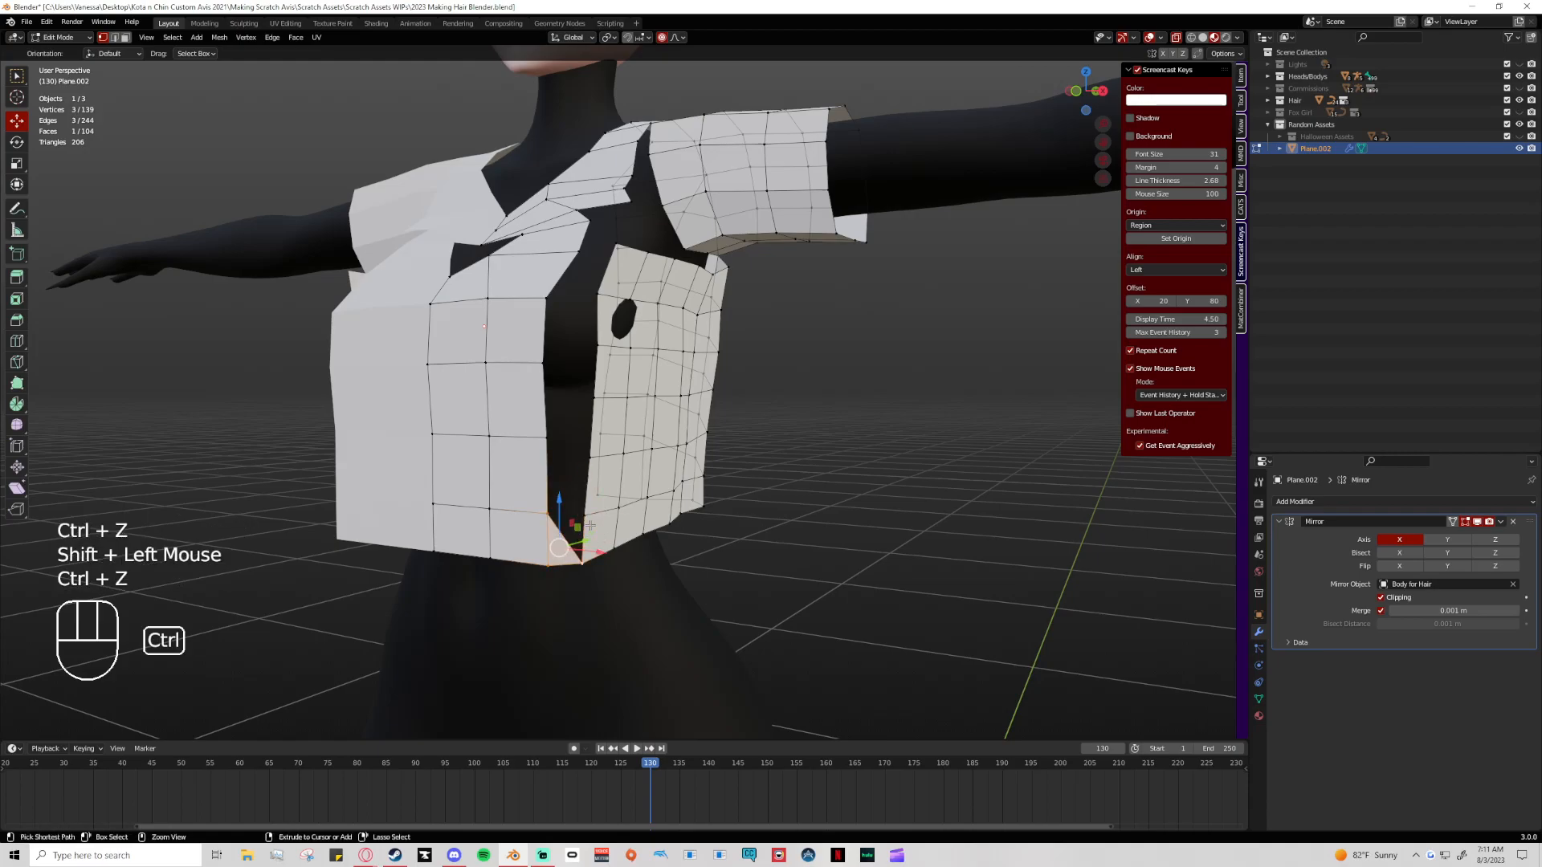
{"action": "left_click", "coordinate": [587, 520], "text": "shift"}
{"action": "key", "text": "f"}
{"action": "left_click", "coordinate": [627, 554]}
{"action": "middle_click_drag", "start_coordinate": [626, 554], "coordinate": [681, 542]}
{"action": "key", "text": "ctrl+z"}
{"action": "key", "text": "ctrl+z"}
Try merging the two lowest pairs of facing vertices between the front and side panels, hiding the sidebar as well
{"action": "left_click", "coordinate": [581, 563]}
{"action": "left_click", "coordinate": [545, 564], "text": "shift"}
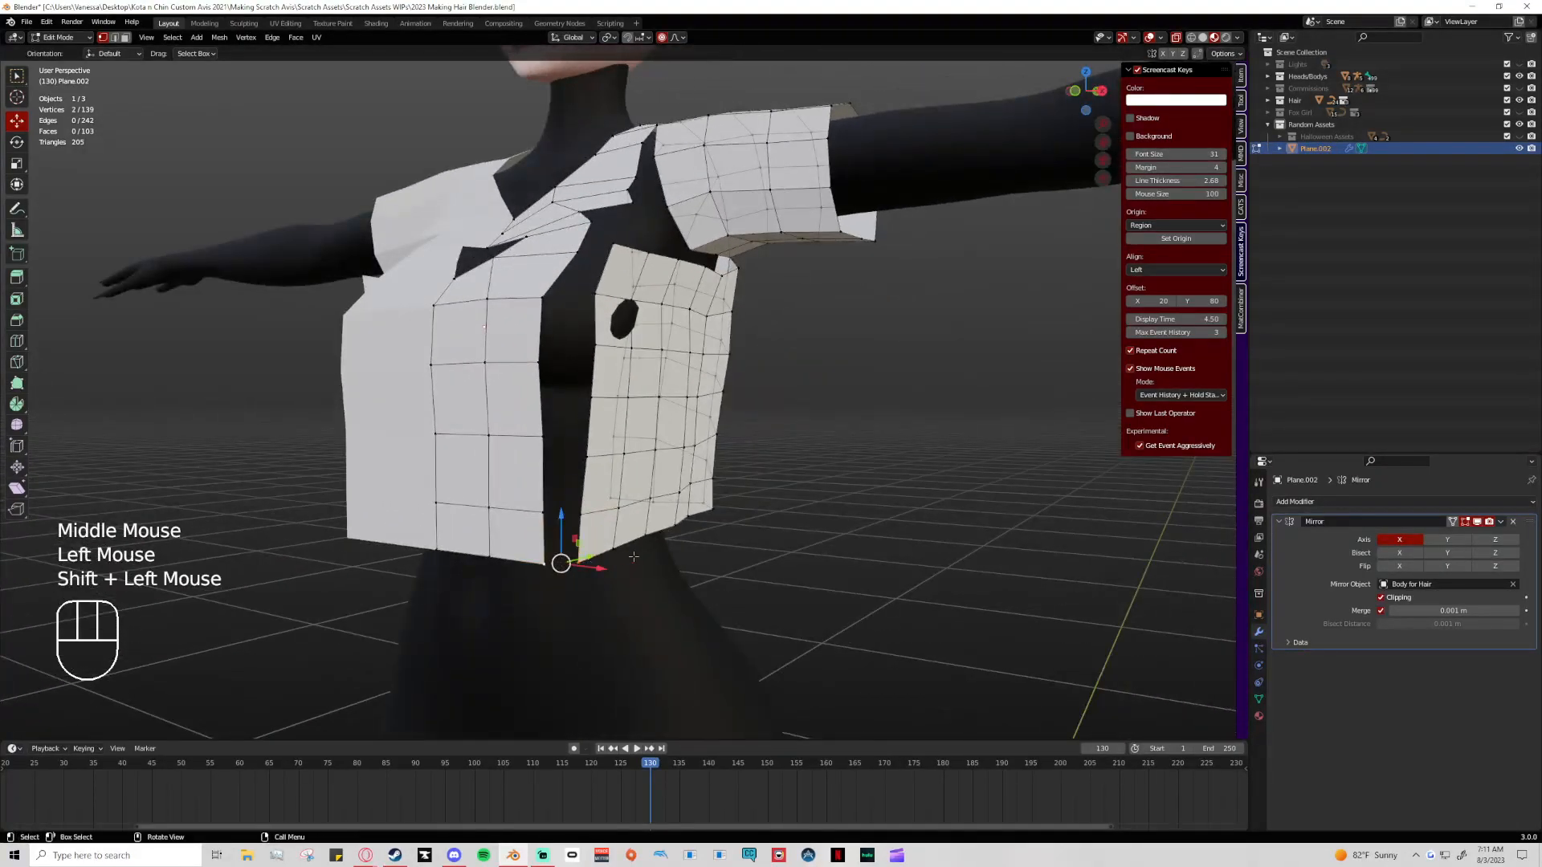
{"action": "key", "text": "m"}
{"action": "left_click", "coordinate": [642, 546]}
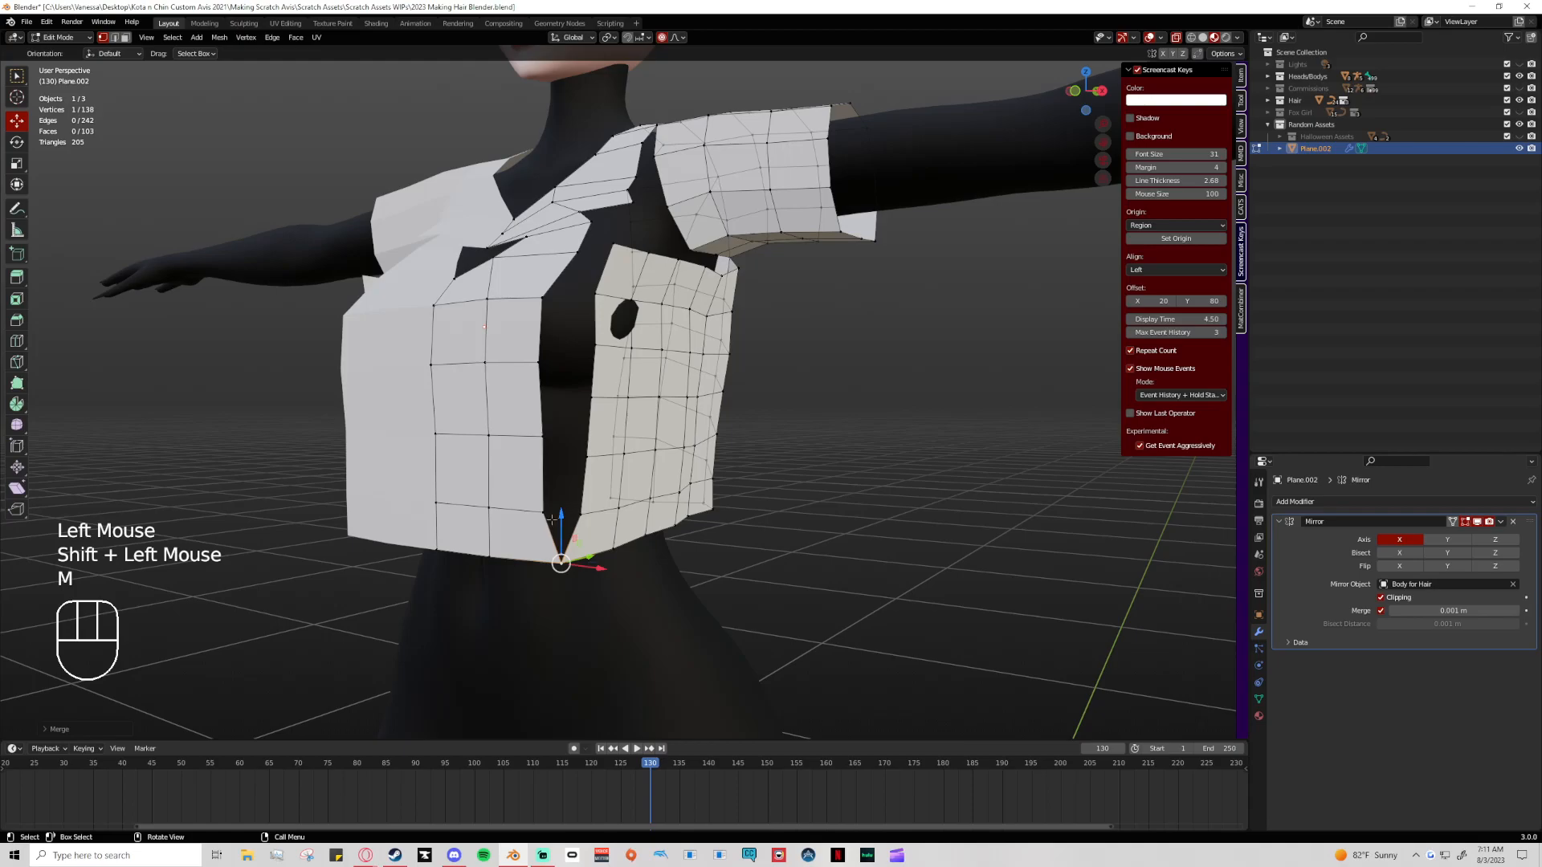
{"action": "left_click", "coordinate": [551, 521]}
{"action": "left_click", "coordinate": [598, 516], "text": "shift"}
{"action": "key", "text": "n"}
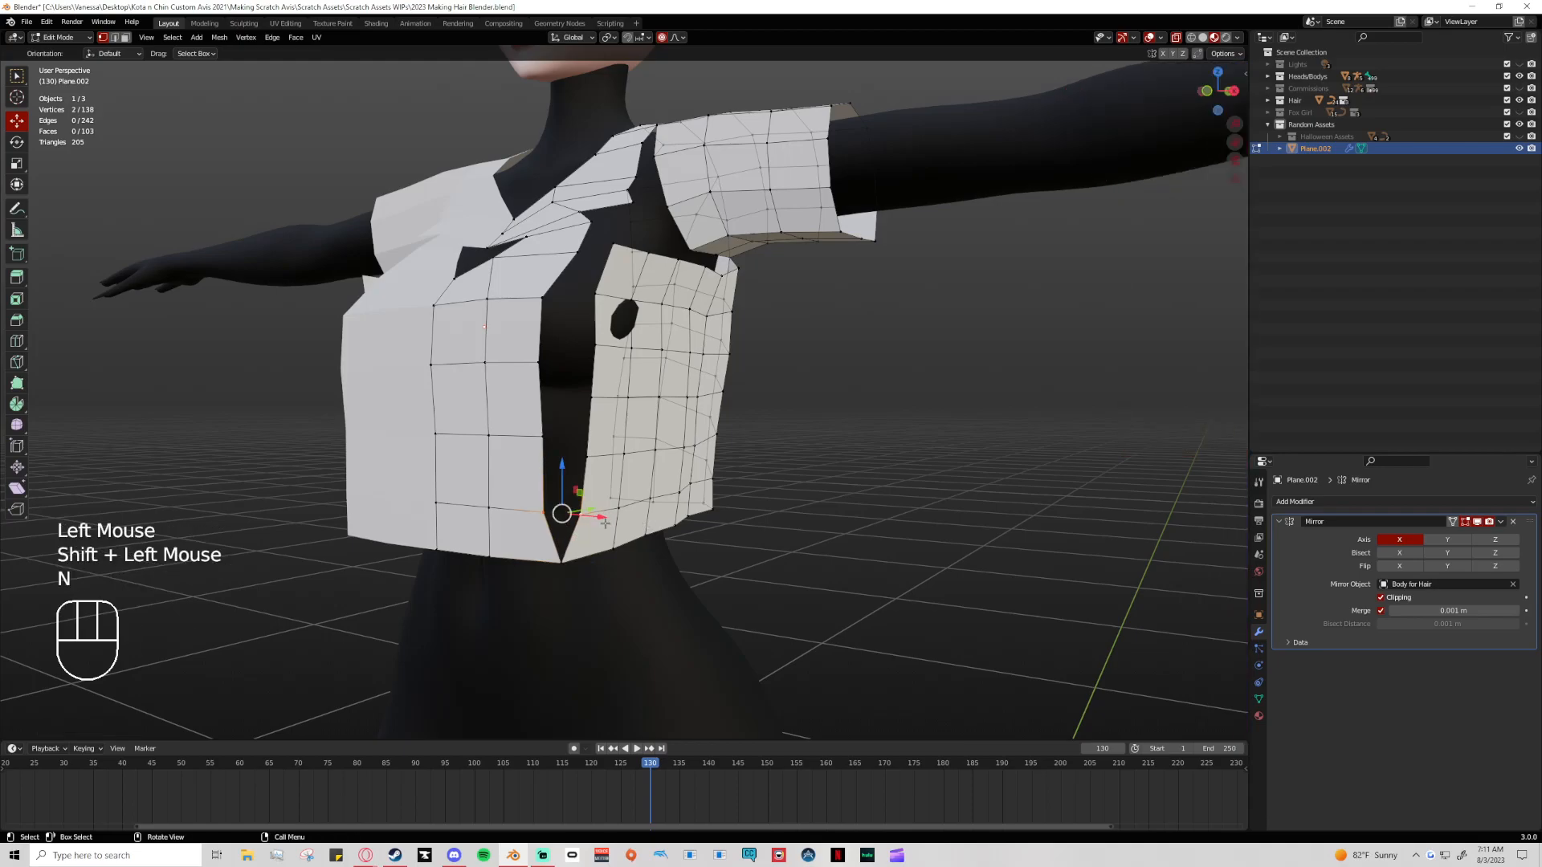
{"action": "key", "text": "m"}
{"action": "left_click", "coordinate": [603, 523]}
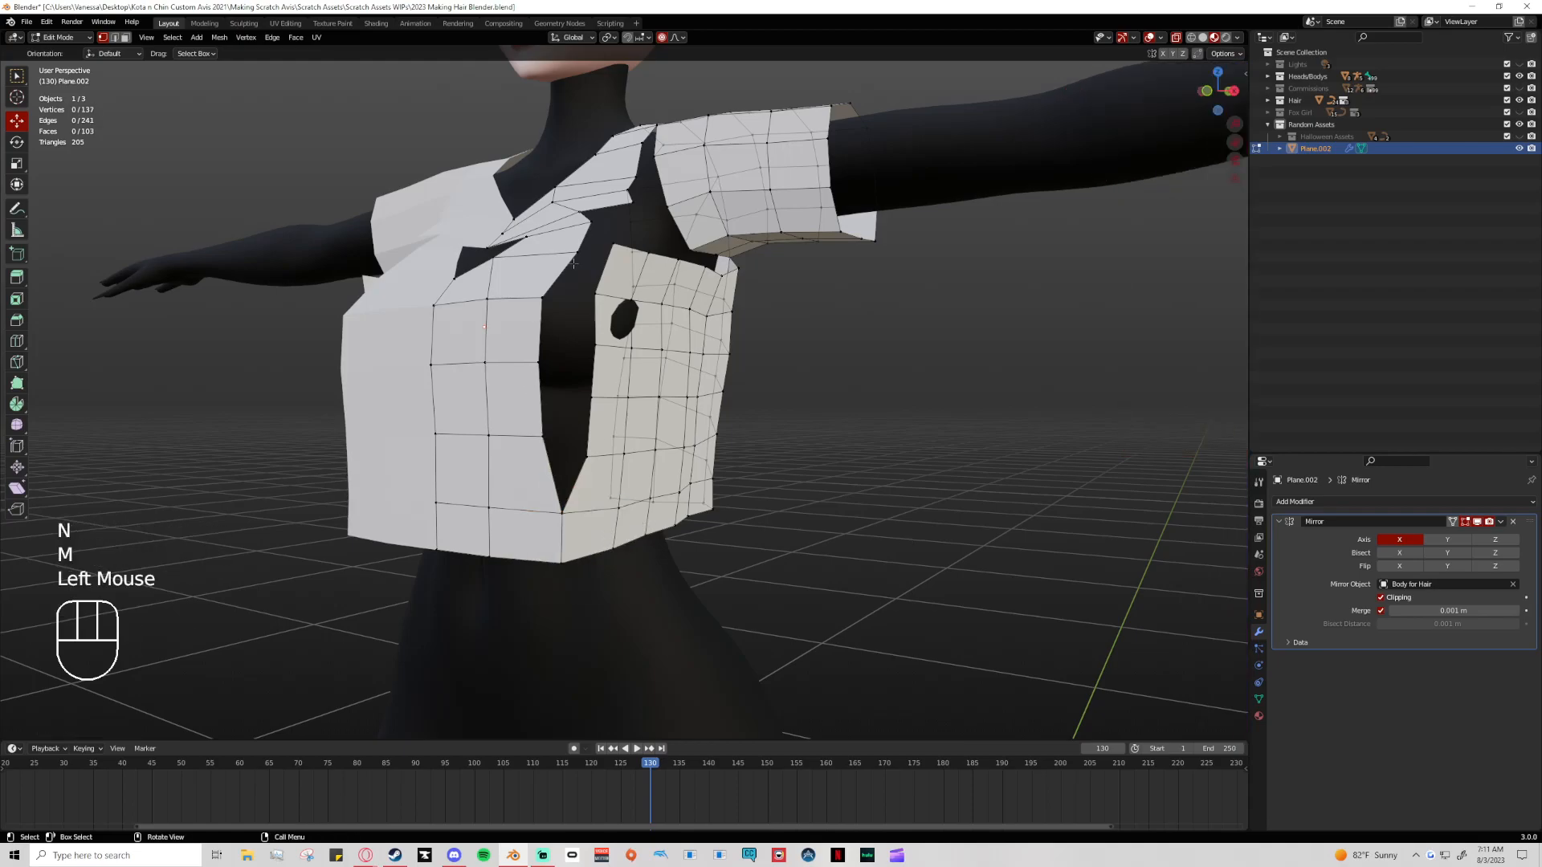
{"action": "middle_click_drag", "start_coordinate": [766, 534], "coordinate": [575, 489]}
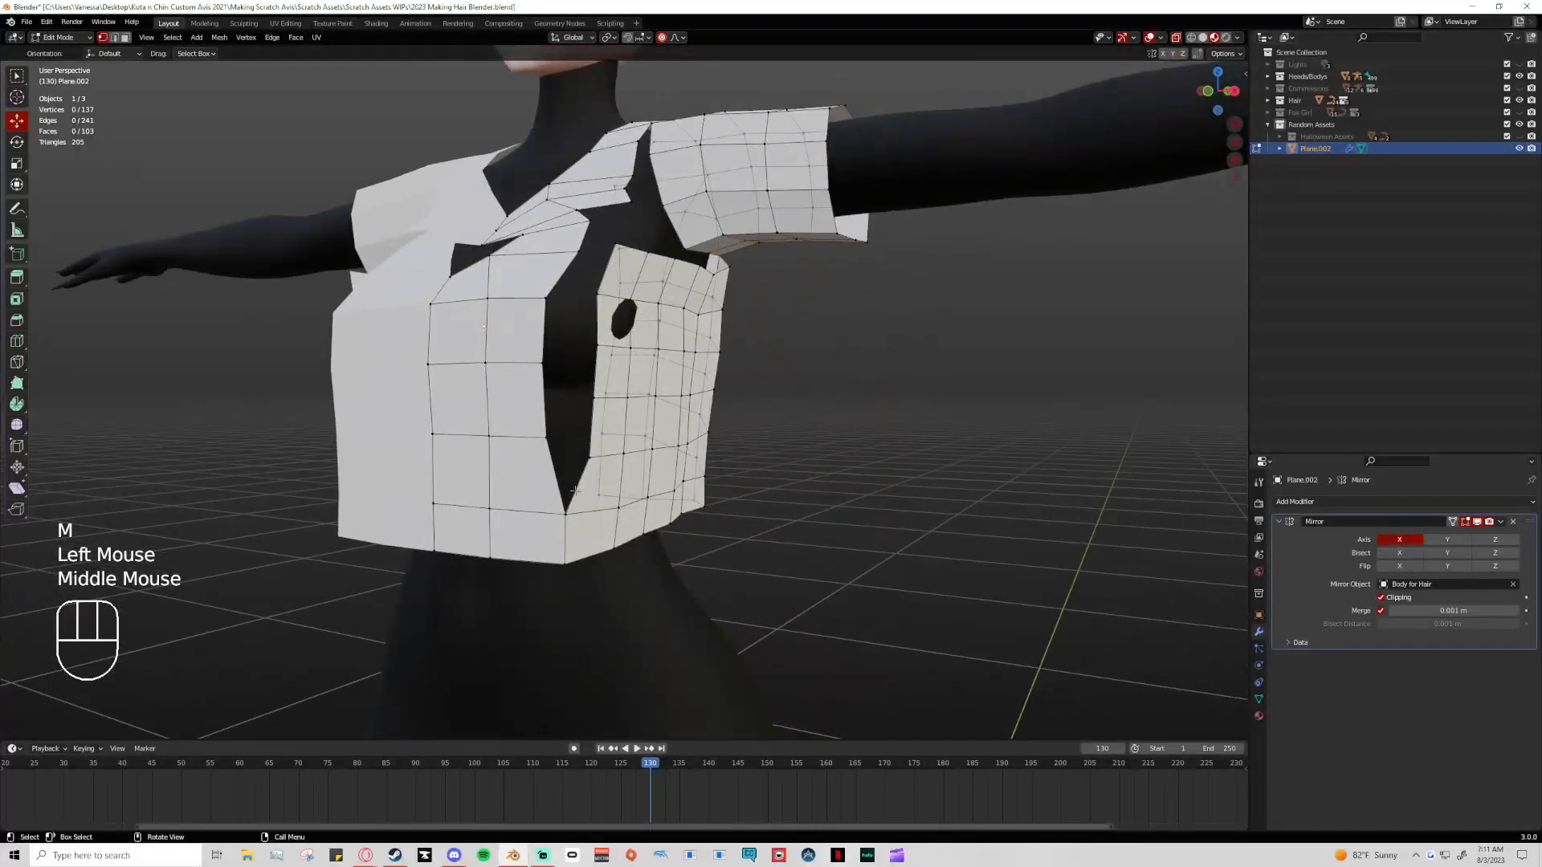
Undo both vertex merges between the front and side panels
{"action": "key", "text": "ctrl+z"}
{"action": "key", "text": "ctrl+z"}
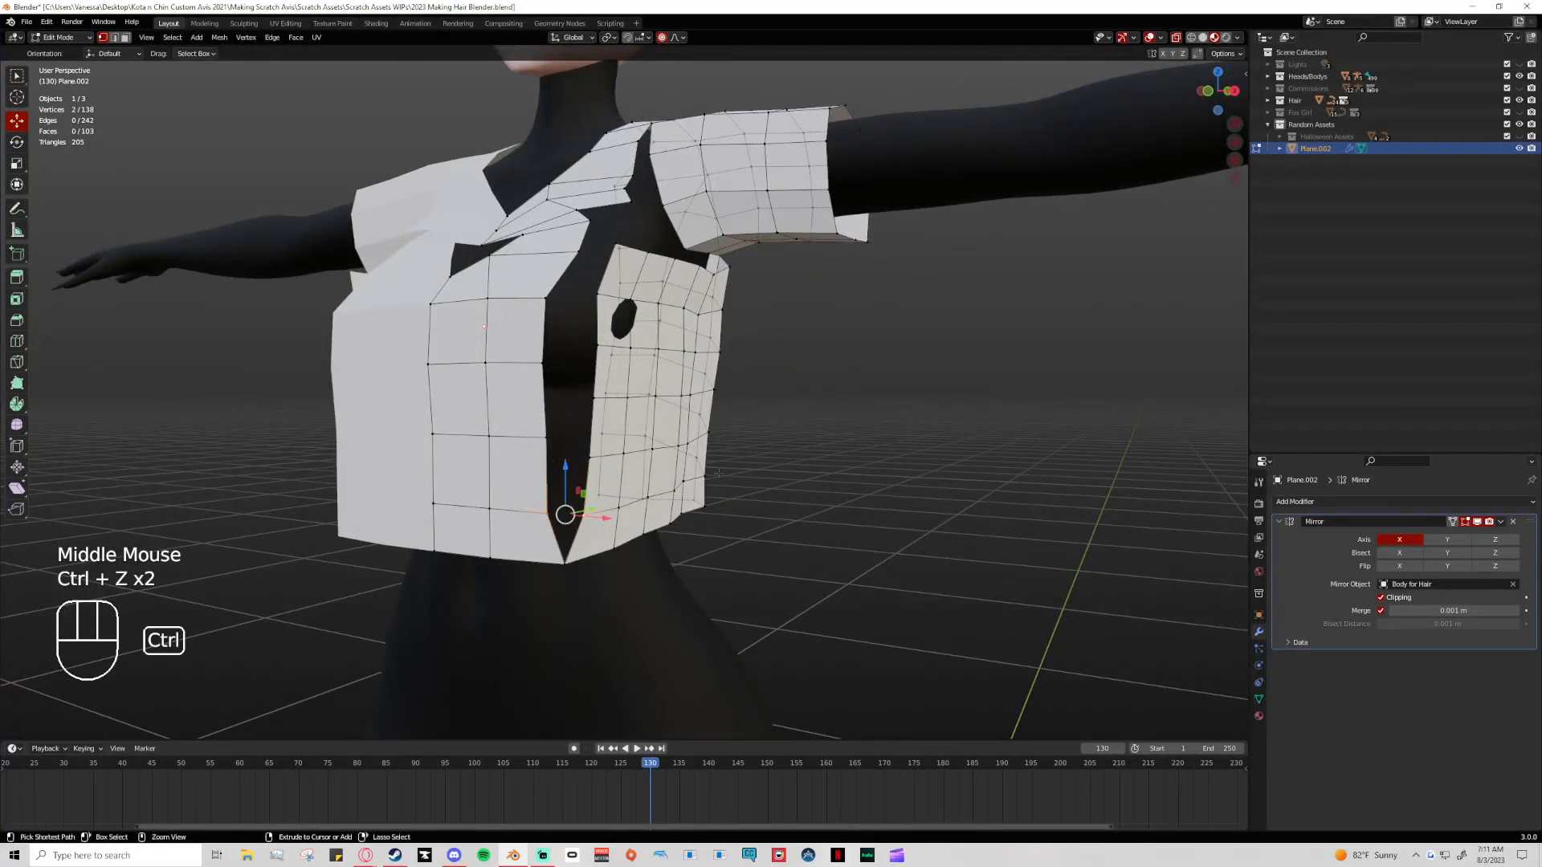
{"action": "key", "text": "ctrl+z"}
{"action": "key", "text": "ctrl+z"}
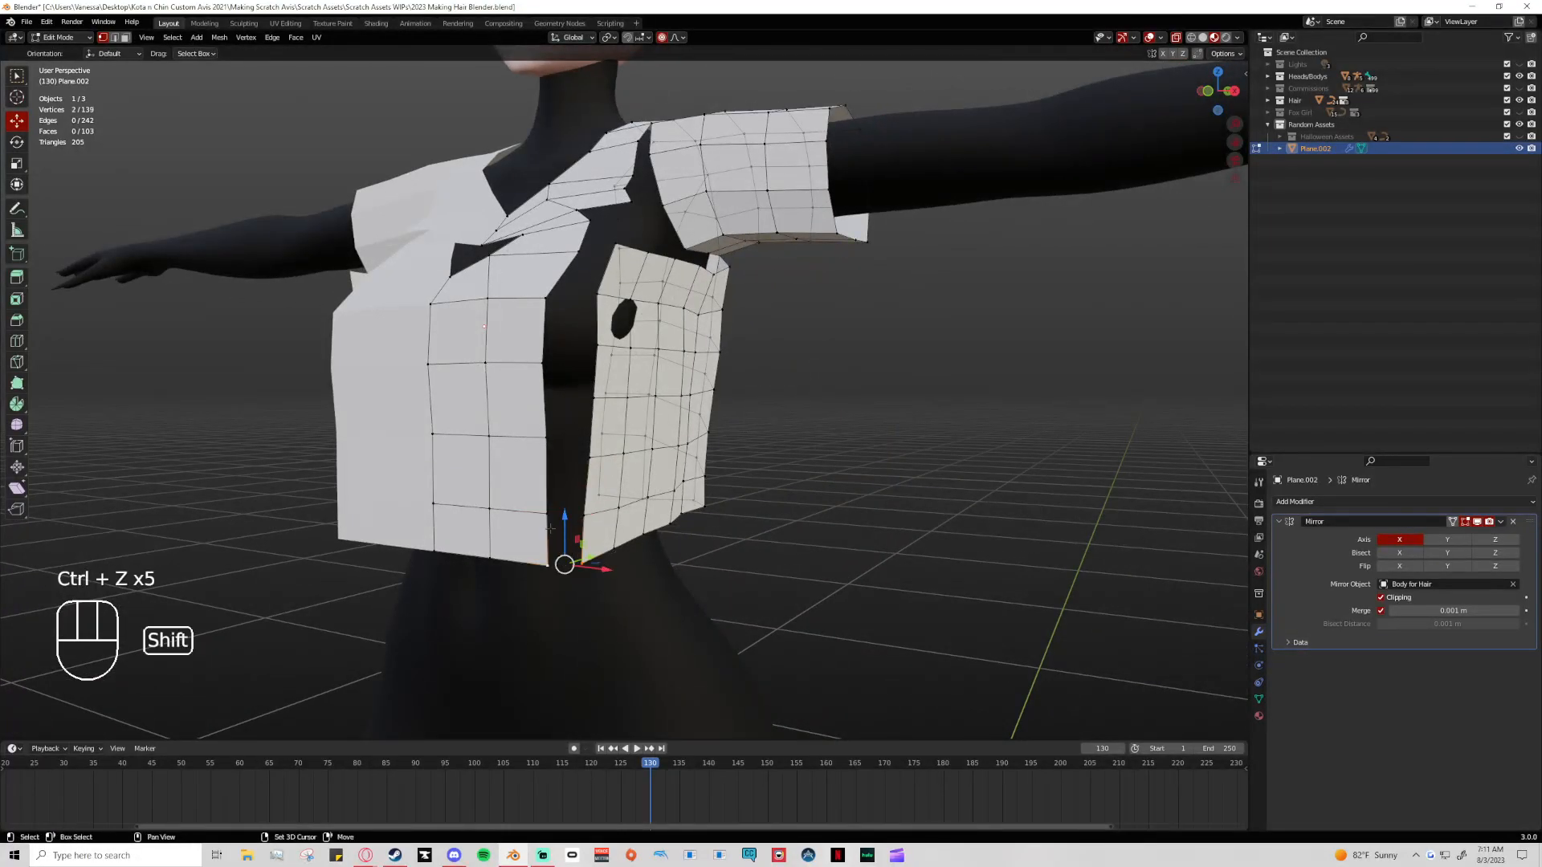
Fill the two lowest quad faces in the gap between the front panel and the side panel
{"action": "left_click", "coordinate": [576, 521], "text": "shift"}
{"action": "left_click", "coordinate": [578, 520], "text": "shift"}
{"action": "key", "text": "ctrl+z"}
{"action": "left_click", "coordinate": [620, 520], "text": "shift"}
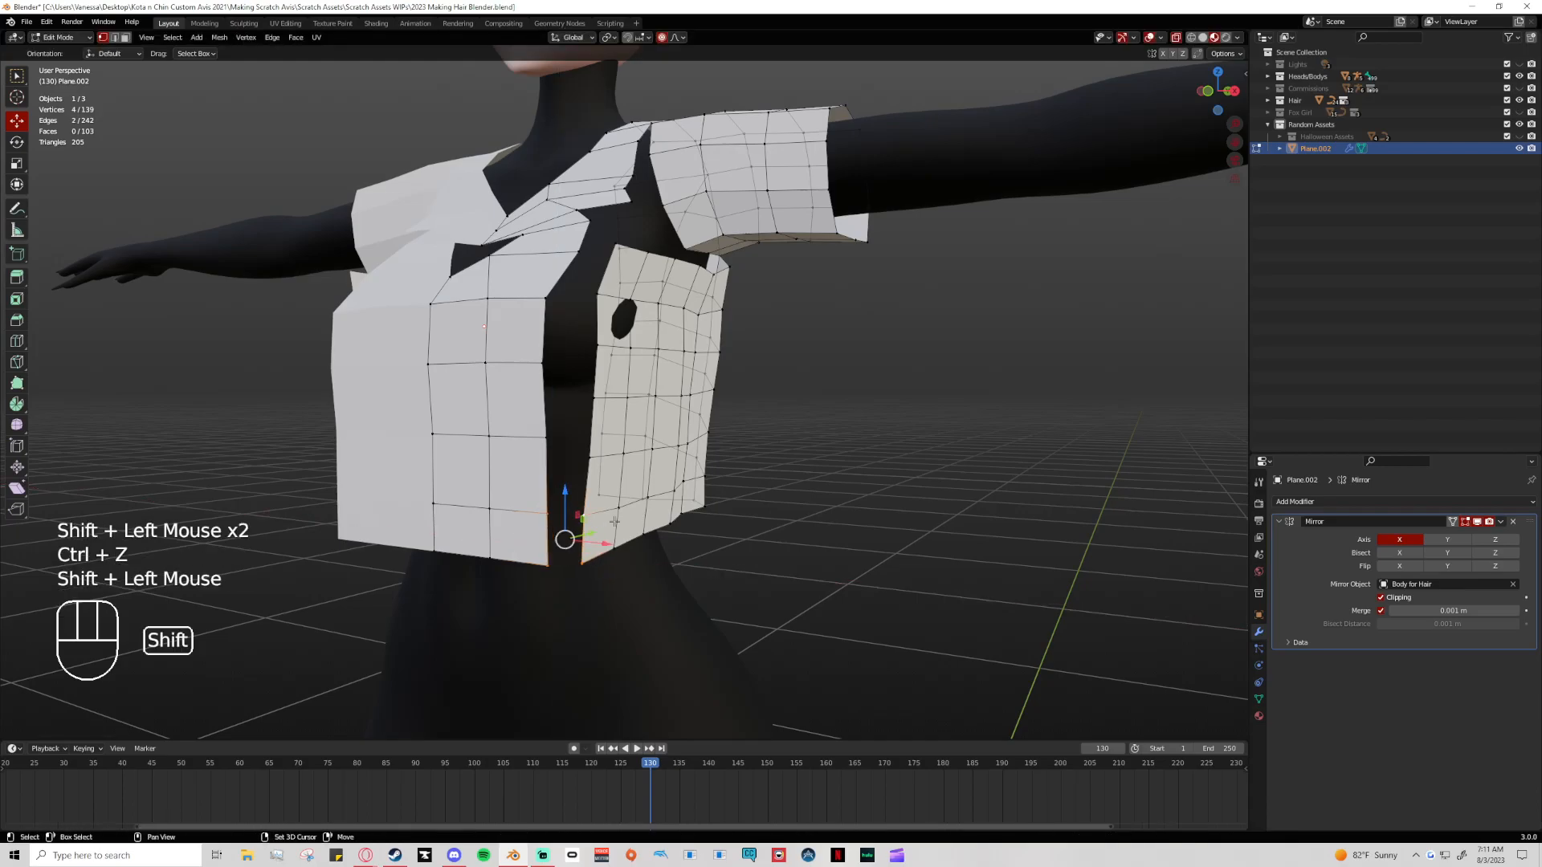
{"action": "key", "text": "f"}
{"action": "left_click", "coordinate": [586, 514]}
{"action": "left_click", "coordinate": [548, 514], "text": "shift"}
{"action": "left_click", "coordinate": [546, 438], "text": "shift"}
{"action": "left_click", "coordinate": [591, 458], "text": "shift"}
{"action": "key", "text": "f"}
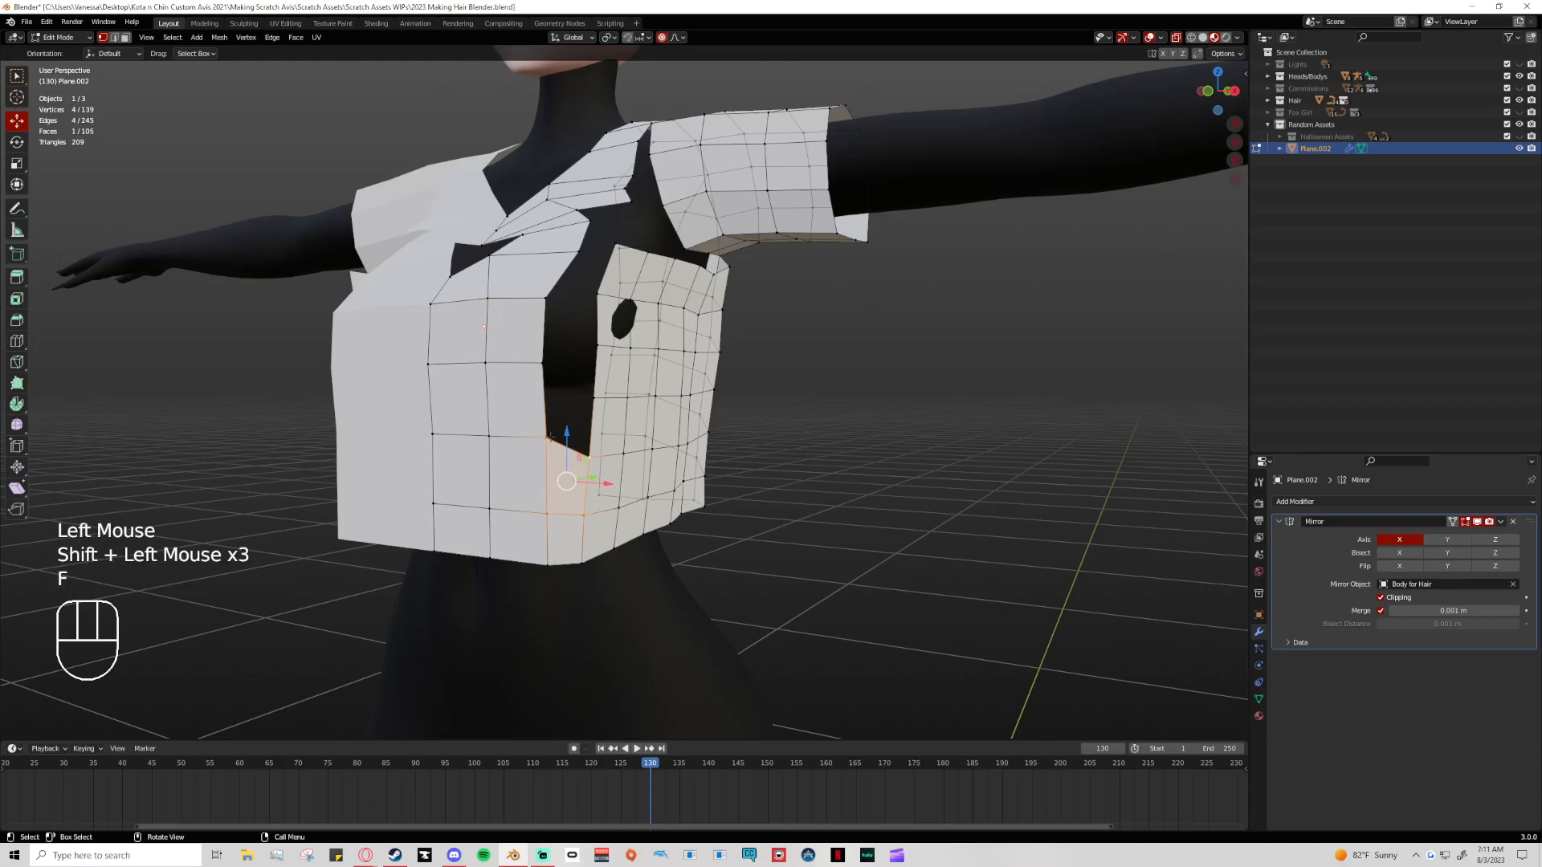
Raise the side panel's front vertices to line up with the front panel's row, and fill the next face above
{"action": "left_click", "coordinate": [589, 459]}
{"action": "mouse_move", "coordinate": [590, 430]}
{"action": "left_mouse_down"}
{"action": "mouse_move", "coordinate": [610, 411]}
{"action": "mouse_move", "coordinate": [597, 402]}
{"action": "left_mouse_up"}
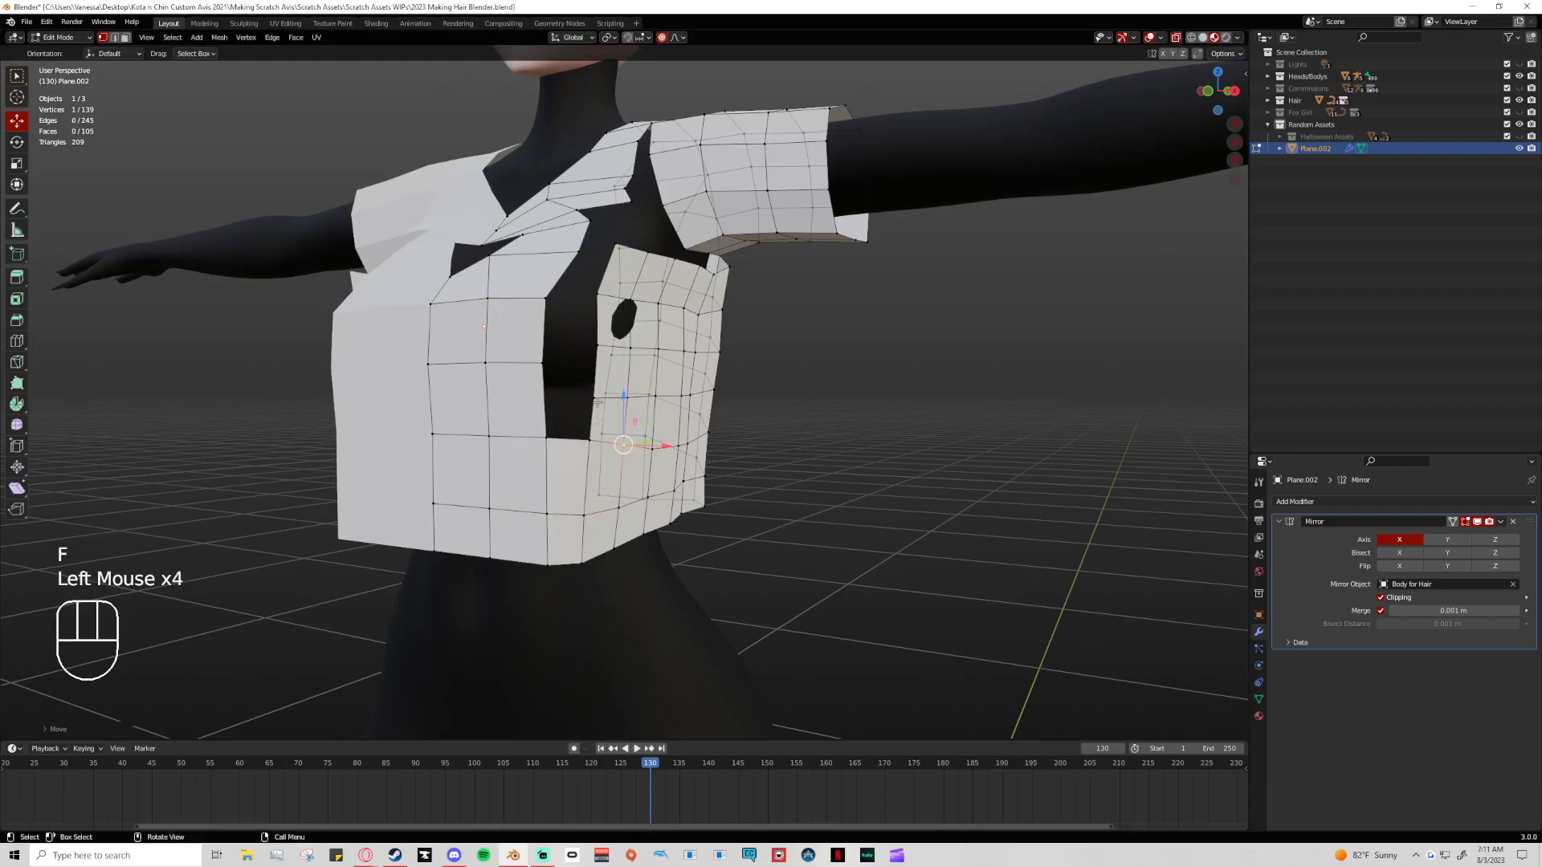
{"action": "left_click", "coordinate": [546, 362]}
{"action": "left_click", "coordinate": [546, 438], "text": "shift"}
{"action": "left_click", "coordinate": [590, 439], "text": "shift"}
{"action": "left_click", "coordinate": [609, 397], "text": "shift"}
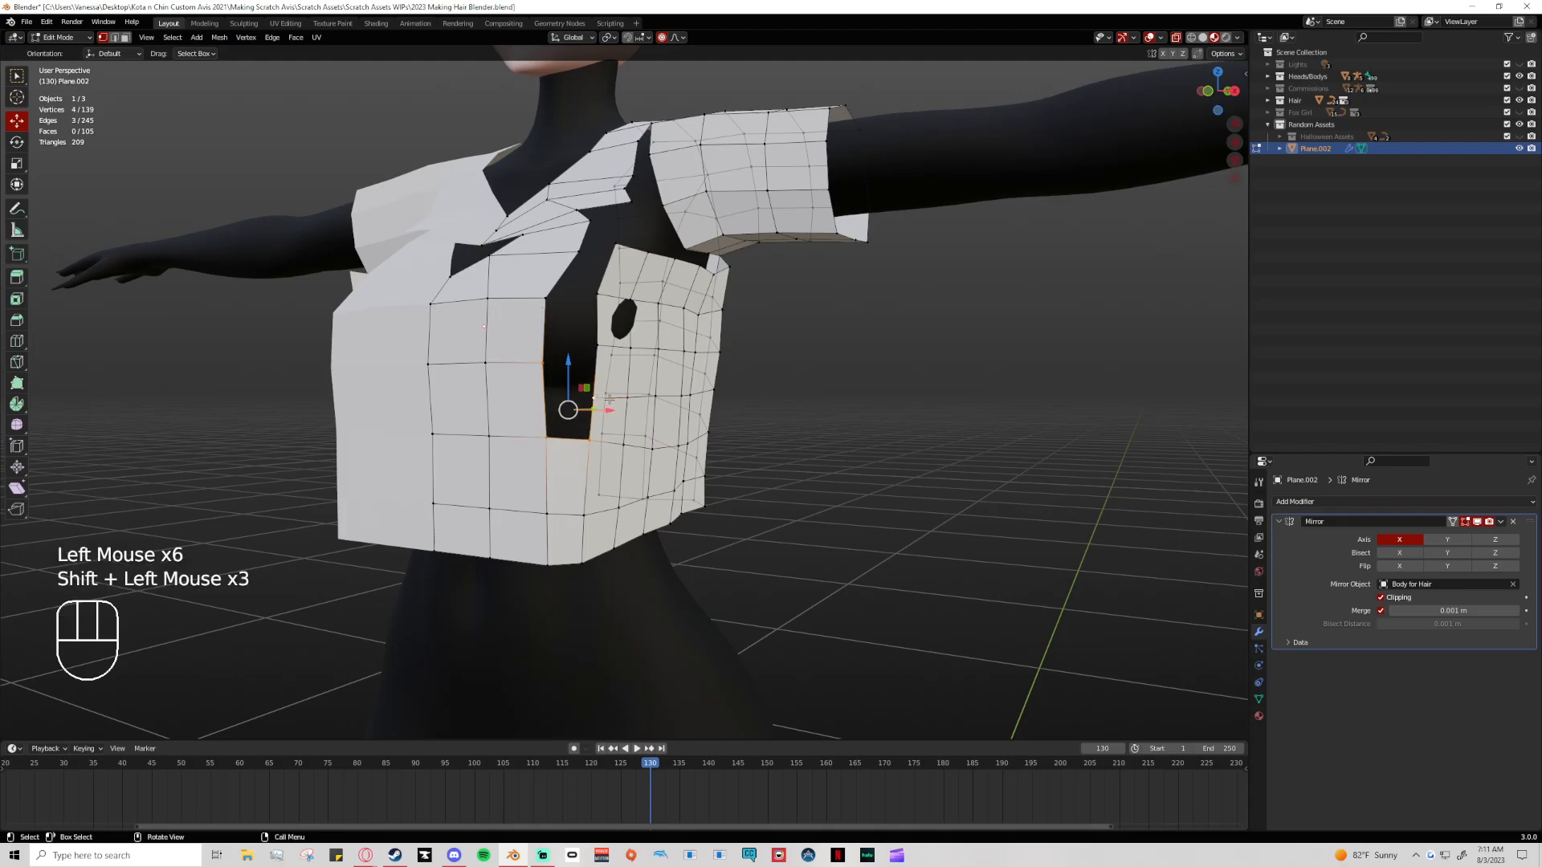
{"action": "key", "text": "f"}
Fill two more quad faces up the gap between the front and side panels, reaching the bust
{"action": "left_click", "coordinate": [594, 396]}
{"action": "left_click", "coordinate": [546, 363], "text": "shift"}
{"action": "left_click", "coordinate": [546, 299], "text": "shift"}
{"action": "left_click", "coordinate": [596, 344], "text": "shift"}
{"action": "key", "text": "f"}
{"action": "left_click", "coordinate": [597, 345]}
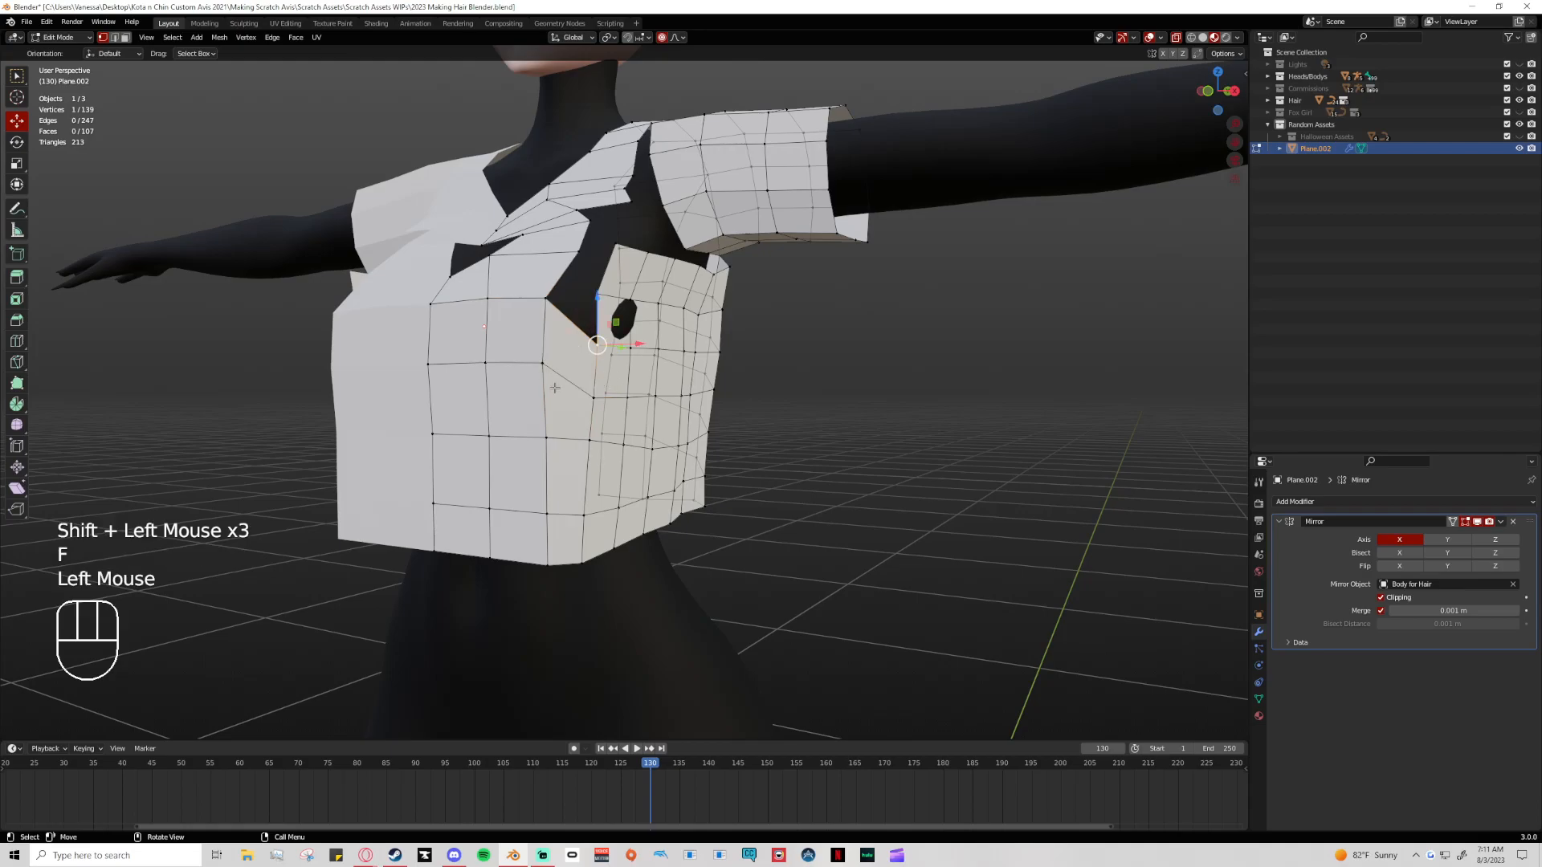
{"action": "left_click", "coordinate": [578, 253]}
{"action": "left_click", "coordinate": [596, 294], "text": "shift"}
{"action": "left_click", "coordinate": [597, 343], "text": "shift"}
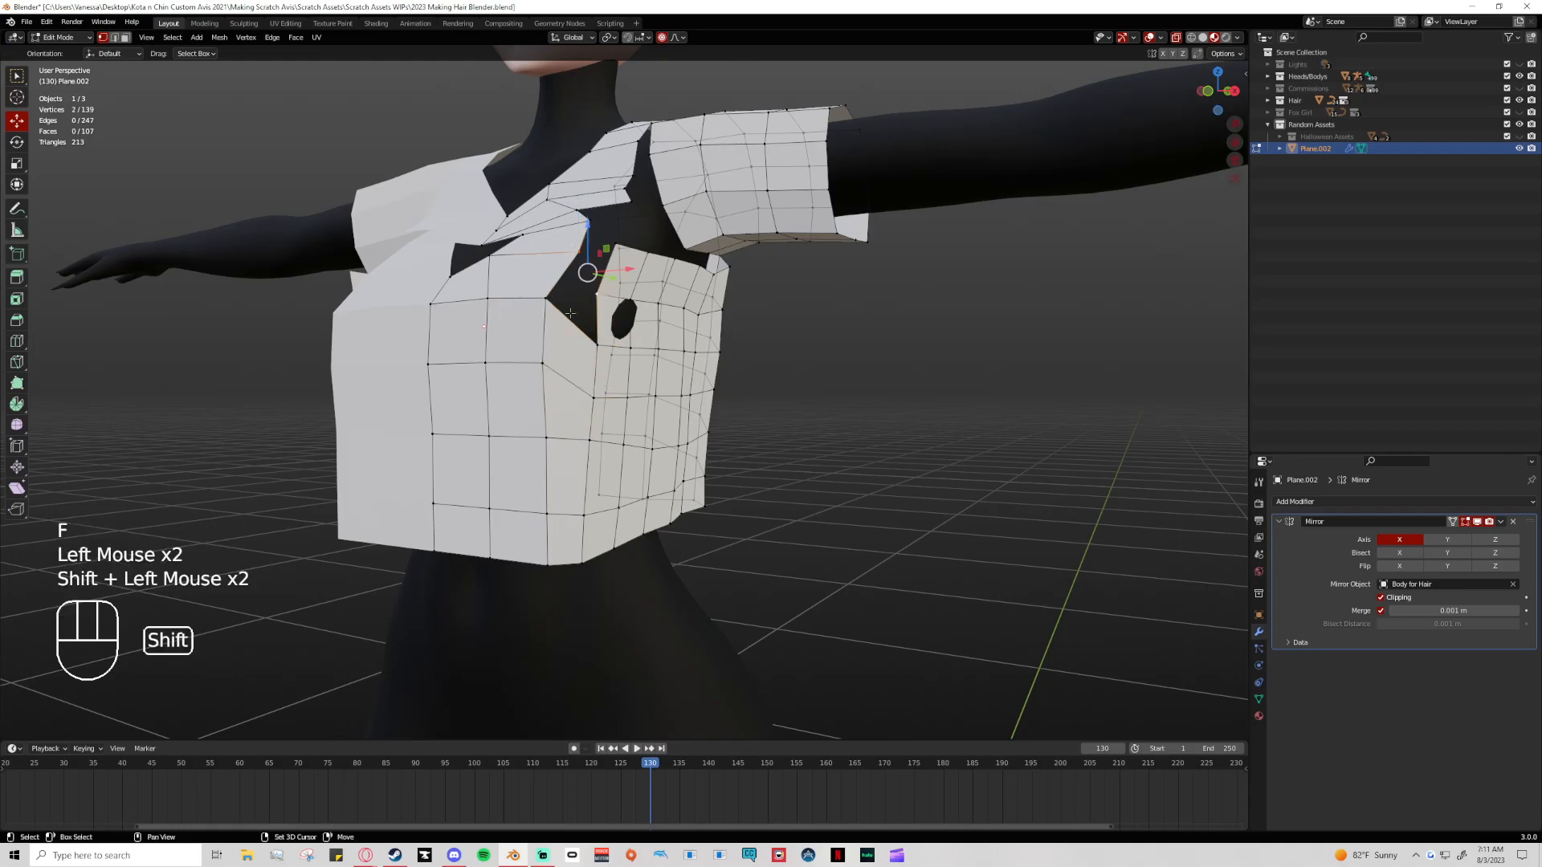
{"action": "left_click", "coordinate": [548, 299], "text": "shift"}
{"action": "key", "text": "f"}
Move the side panel vertex beside the bust outward so the mesh covers the body poking through
{"action": "middle_click_drag", "start_coordinate": [564, 311], "coordinate": [627, 382], "text": "shift"}
{"action": "scroll", "coordinate": [533, 388], "scroll_direction": "up", "scroll_amount": 1}
{"action": "left_click", "coordinate": [625, 426]}
{"action": "left_click", "coordinate": [635, 380]}
{"action": "key", "text": "g"}
{"action": "scroll", "coordinate": [636, 381], "scroll_direction": "down", "scroll_amount": 2}
{"action": "scroll", "coordinate": [649, 382], "scroll_direction": "down", "scroll_amount": 5}
{"action": "left_click_drag", "start_coordinate": [636, 381], "coordinate": [656, 383]}
Fill the notch between the front panel's armhole edge and the side panel's top front corner with a face
{"action": "mouse_move", "coordinate": [658, 434]}
{"action": "middle_mouse_down"}
{"action": "mouse_move", "coordinate": [589, 450]}
{"action": "mouse_move", "coordinate": [636, 441]}
{"action": "middle_mouse_up"}
{"action": "left_click", "coordinate": [552, 333]}
{"action": "left_click", "coordinate": [549, 287], "text": "shift"}
{"action": "left_click", "coordinate": [532, 338], "text": "shift"}
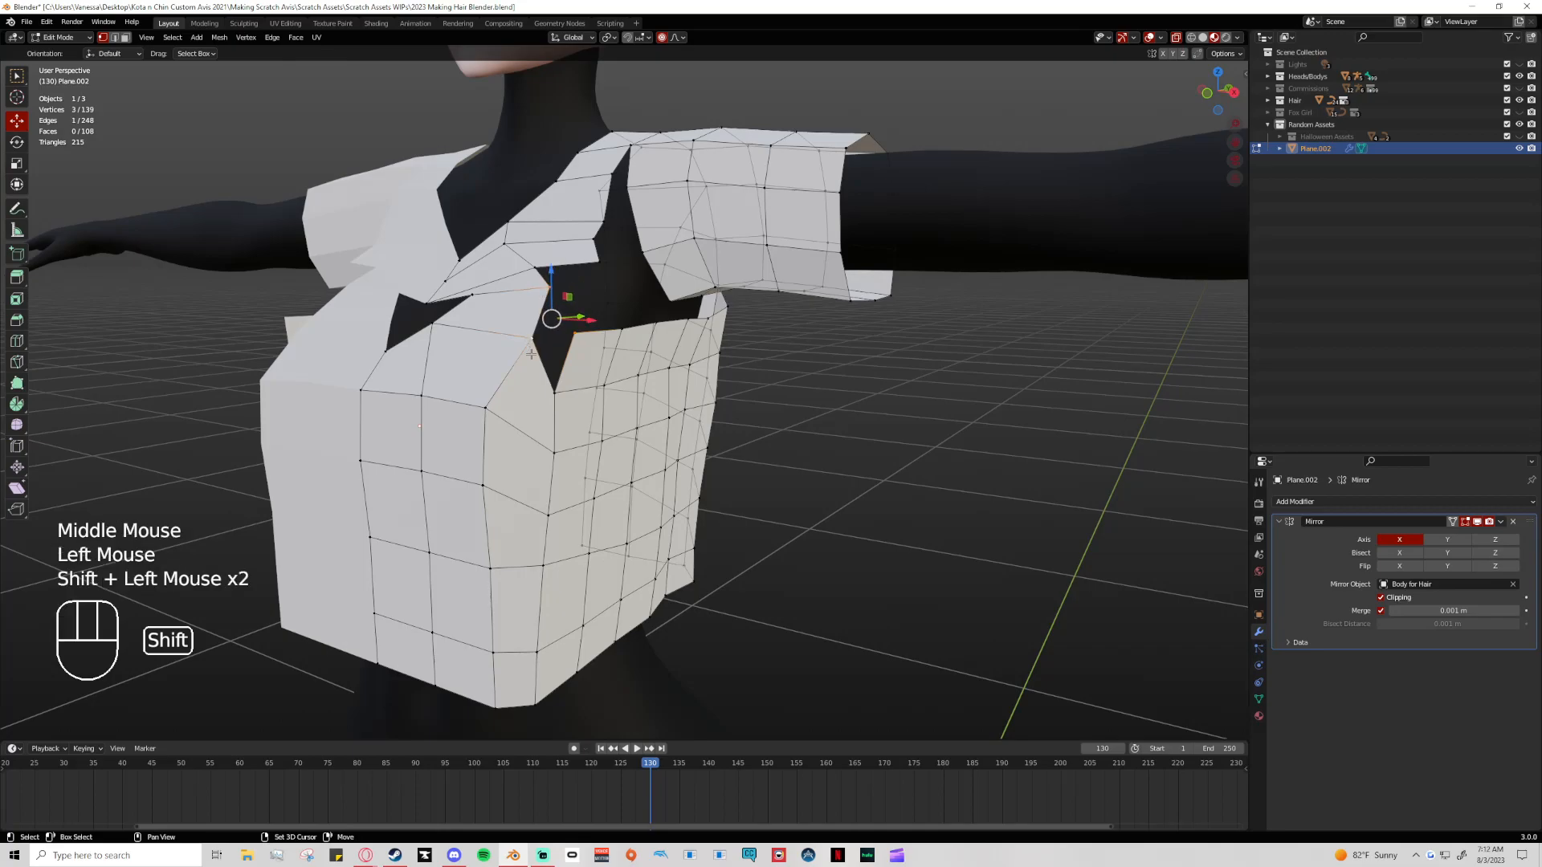
{"action": "left_click", "coordinate": [554, 393], "text": "shift"}
{"action": "key", "text": "f"}
Move the side panel's top-edge vertices below the armhole inward, closer to the body
{"action": "middle_click_drag", "start_coordinate": [687, 412], "coordinate": [664, 349]}
{"action": "left_click", "coordinate": [664, 349]}
{"action": "left_click_drag", "start_coordinate": [638, 341], "coordinate": [593, 337]}
{"action": "scroll", "coordinate": [607, 339], "scroll_direction": "up", "scroll_amount": 6}
{"action": "scroll", "coordinate": [594, 338], "scroll_direction": "down", "scroll_amount": 1}
{"action": "middle_click_drag", "start_coordinate": [593, 339], "coordinate": [525, 438]}
{"action": "left_click", "coordinate": [620, 368]}
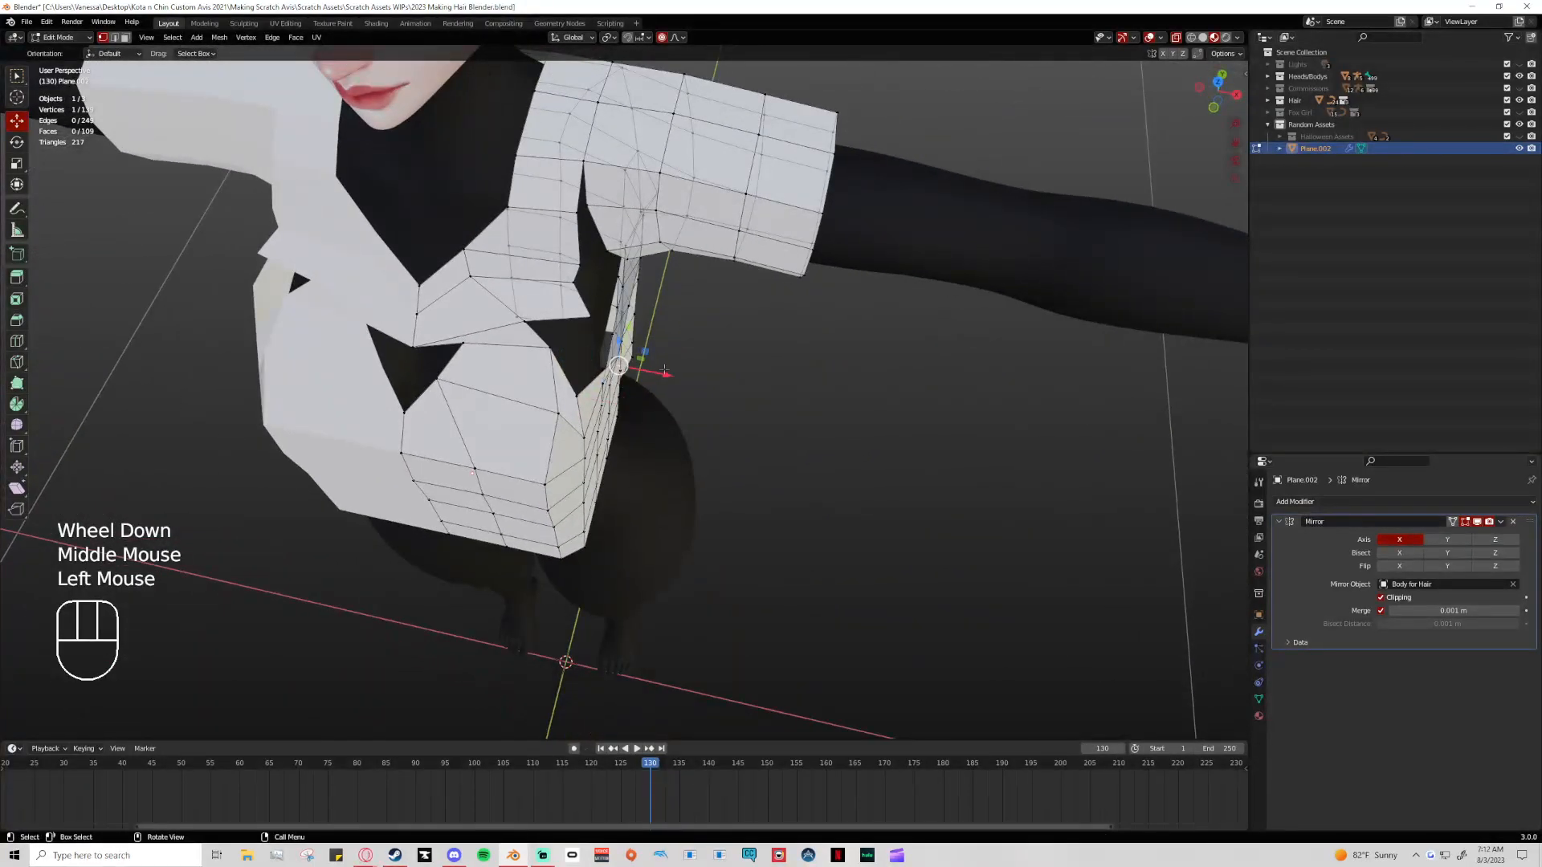
{"action": "left_click_drag", "start_coordinate": [668, 364], "coordinate": [655, 362]}
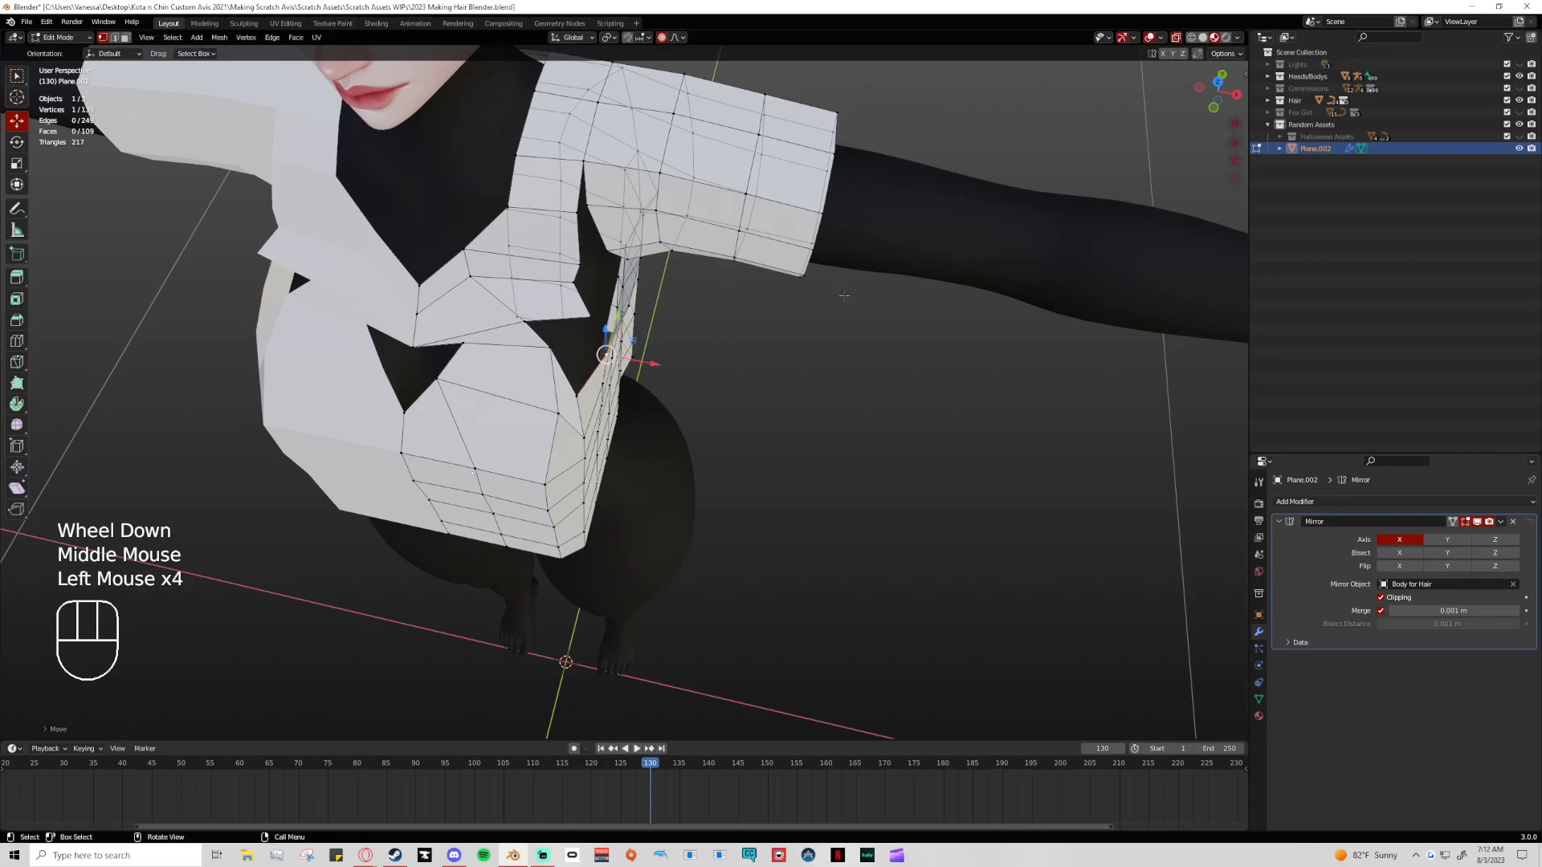
Turn off X-ray and reposition the side panel vertices around its upper front corner to even out the surface
{"action": "left_click", "coordinate": [1177, 39]}
{"action": "middle_click_drag", "start_coordinate": [795, 437], "coordinate": [580, 330]}
{"action": "left_click", "coordinate": [569, 334]}
{"action": "left_click_drag", "start_coordinate": [583, 326], "coordinate": [602, 387]}
{"action": "scroll", "coordinate": [602, 339], "scroll_direction": "up", "scroll_amount": 4}
{"action": "left_click", "coordinate": [569, 371]}
{"action": "middle_click_drag", "start_coordinate": [604, 388], "coordinate": [591, 406]}
{"action": "left_click", "coordinate": [590, 408]}
{"action": "left_click", "coordinate": [640, 421]}
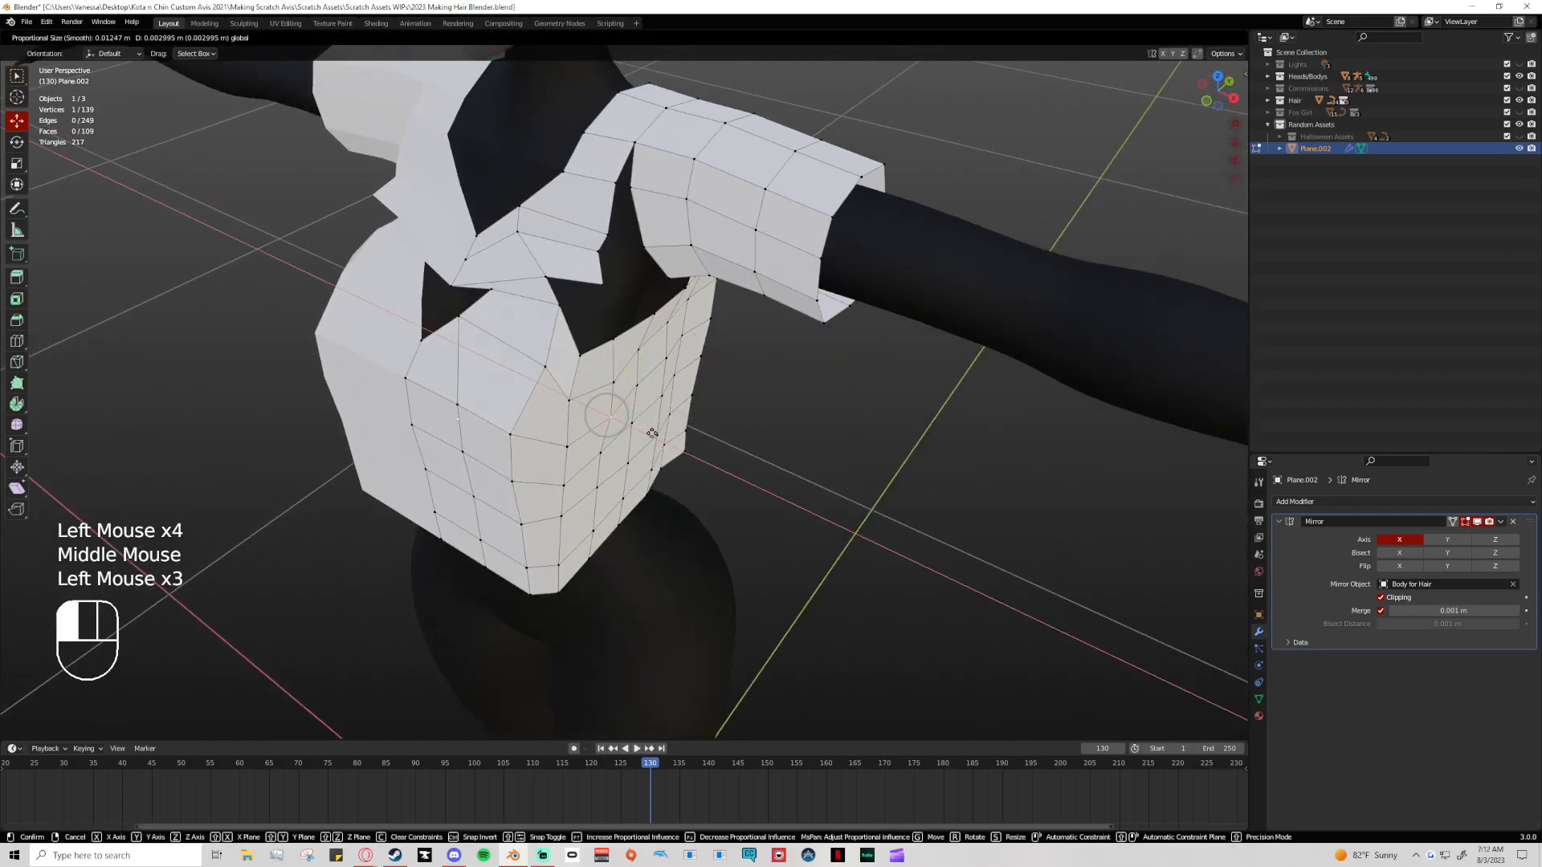
Nudge the vertices on the seam between the front and side panels inward at bust level
{"action": "middle_click_drag", "start_coordinate": [641, 429], "coordinate": [582, 391]}
{"action": "left_click", "coordinate": [582, 391]}
{"action": "left_click_drag", "start_coordinate": [582, 391], "coordinate": [566, 401]}
{"action": "left_click", "coordinate": [582, 463]}
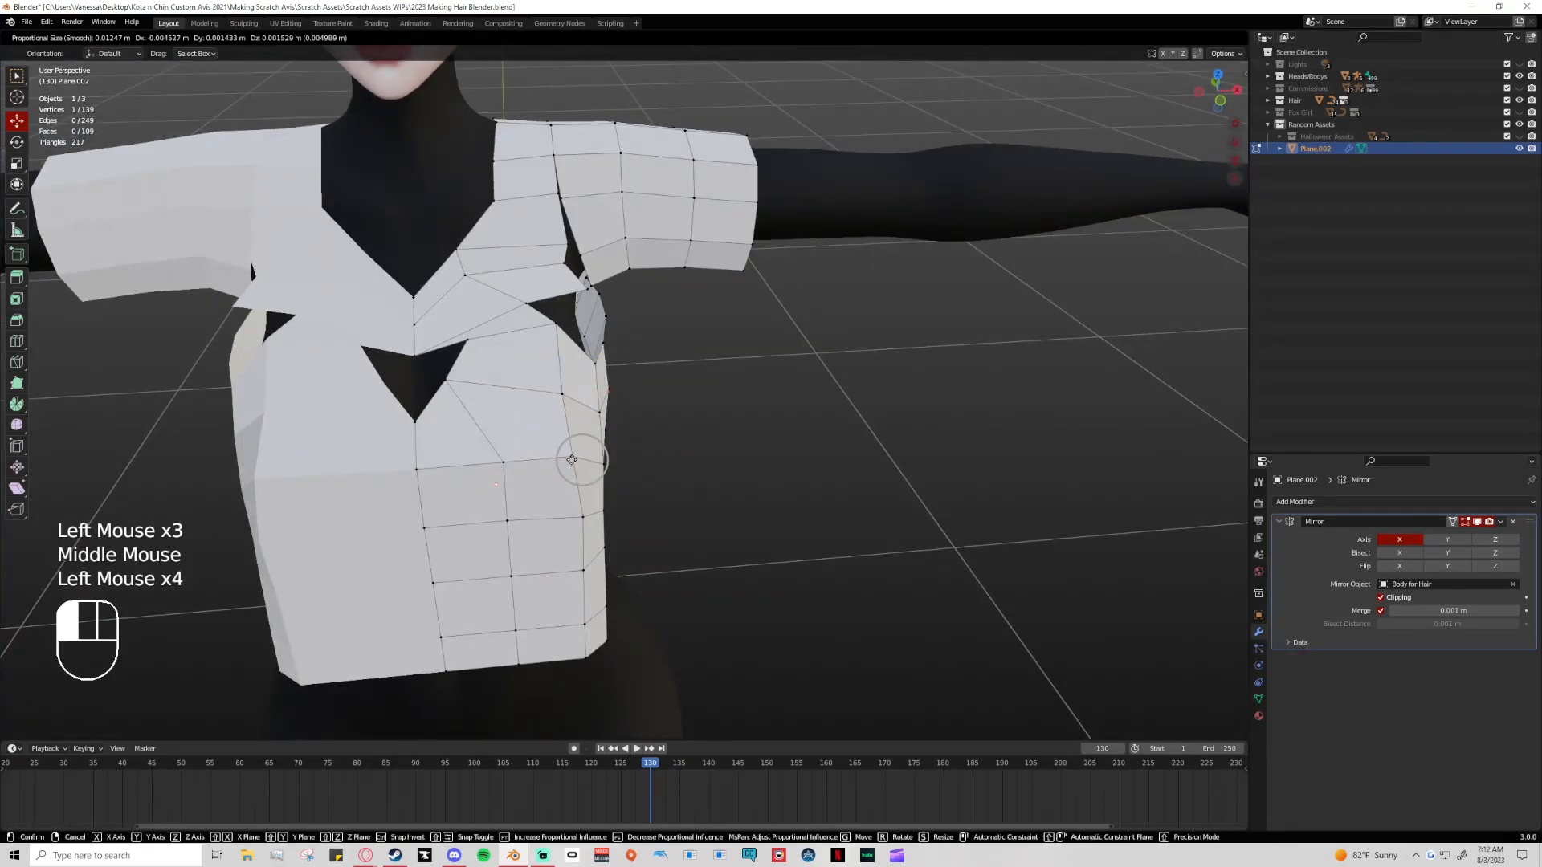
From the side, shift the bust vertex and the front seam vertices down to the hem slightly backward to straighten the profile
{"action": "middle_click_drag", "start_coordinate": [580, 458], "coordinate": [514, 459]}
{"action": "left_click", "coordinate": [514, 459]}
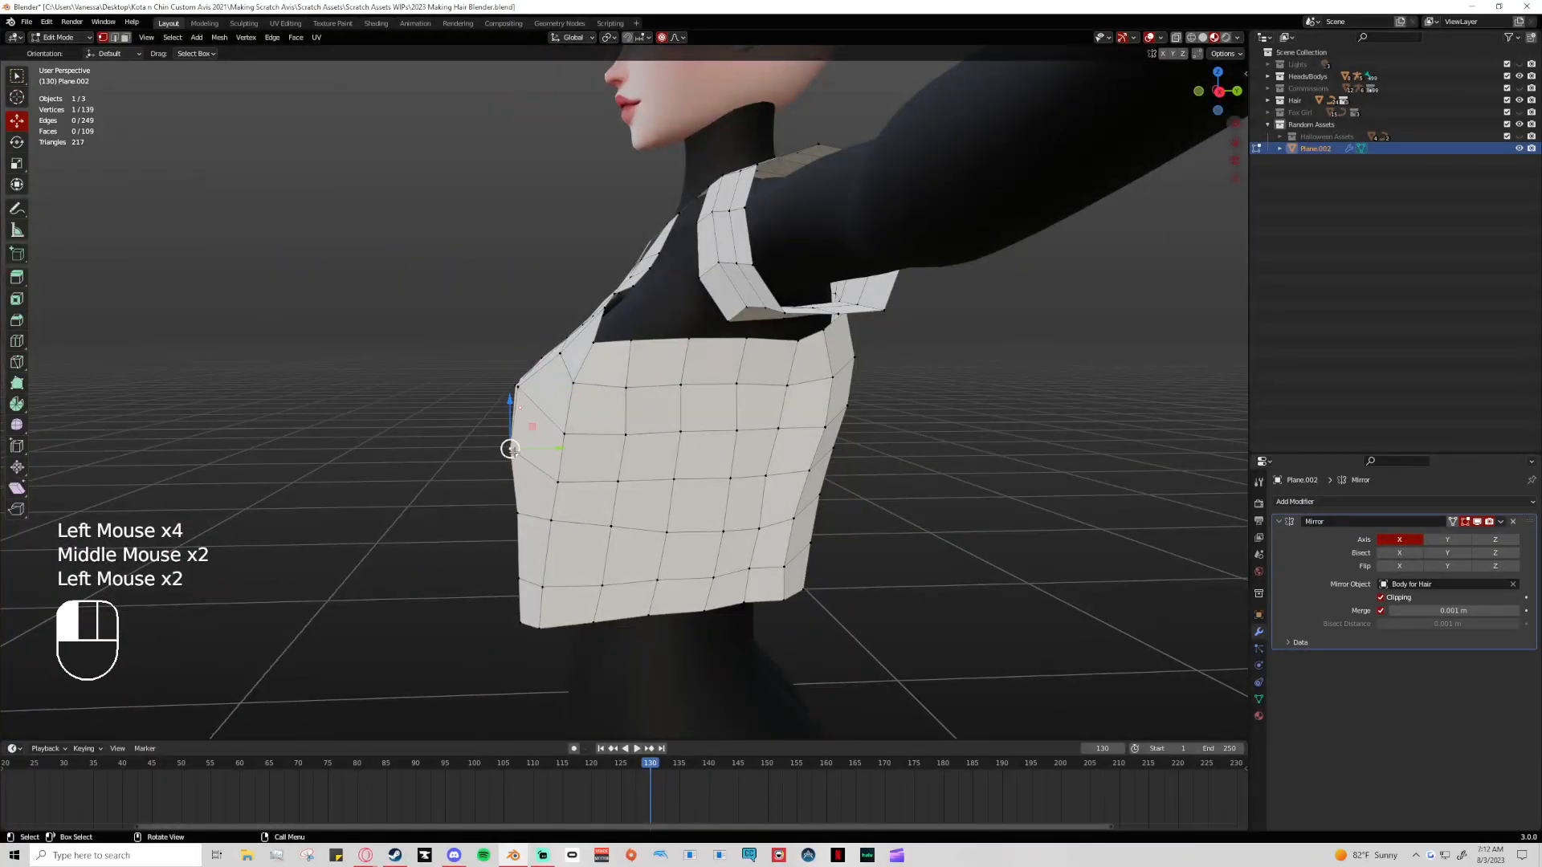
{"action": "left_click_drag", "start_coordinate": [530, 463], "coordinate": [537, 462]}
{"action": "left_click_drag", "start_coordinate": [557, 527], "coordinate": [566, 524]}
{"action": "left_click", "coordinate": [546, 593]}
{"action": "left_click_drag", "start_coordinate": [551, 597], "coordinate": [554, 627]}
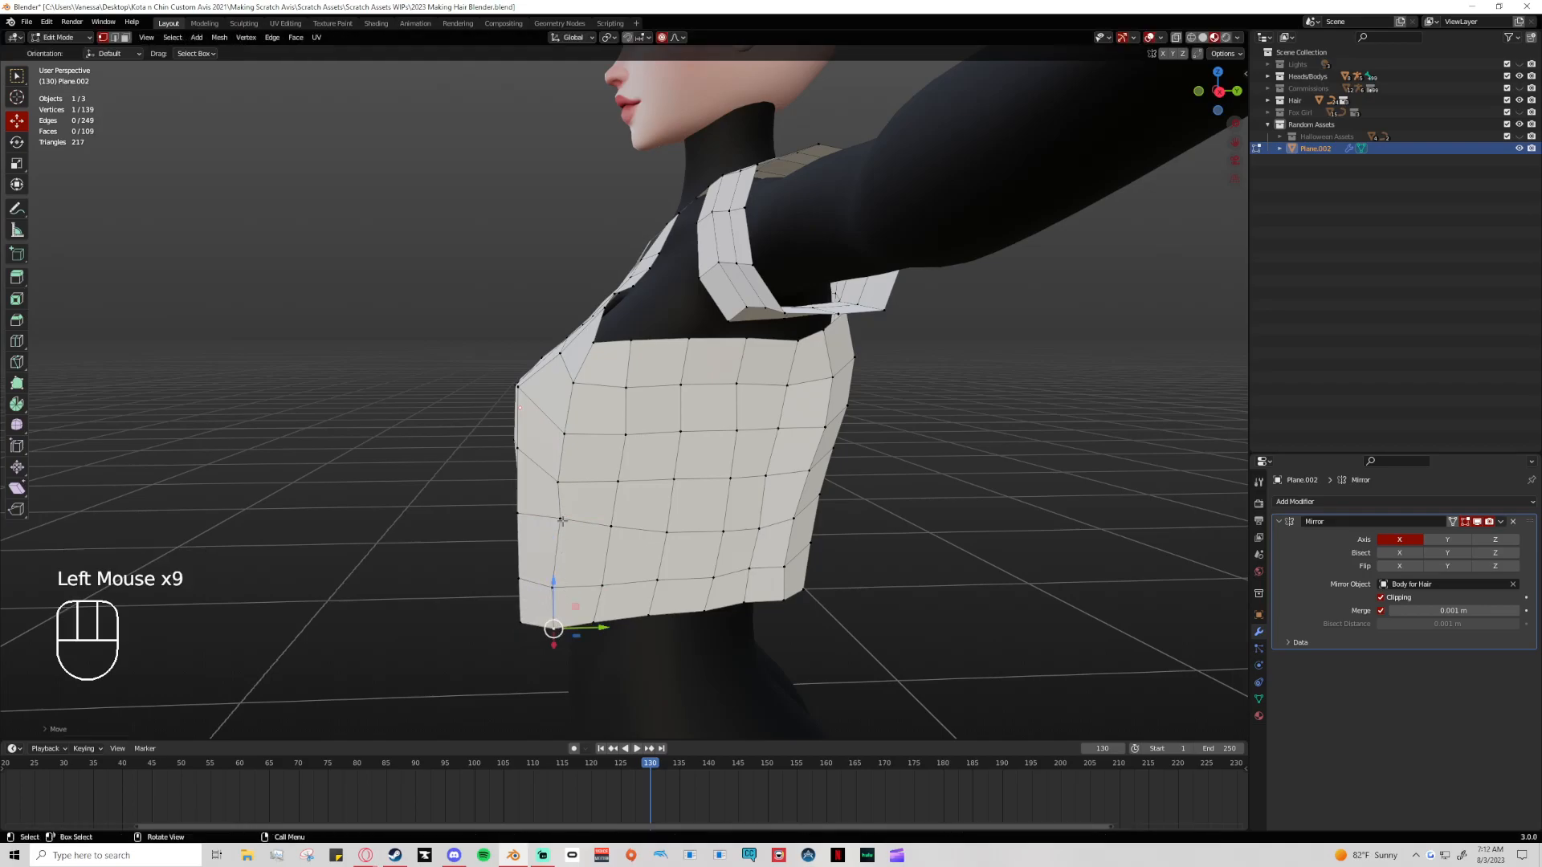
{"action": "left_click_drag", "start_coordinate": [558, 482], "coordinate": [563, 472]}
Fill a quad between the front panel's lower armhole edge and the side panel's top front edge
{"action": "middle_click_drag", "start_coordinate": [564, 554], "coordinate": [698, 569]}
{"action": "middle_click_drag", "start_coordinate": [662, 352], "coordinate": [620, 474], "text": "shift"}
{"action": "scroll", "coordinate": [620, 474], "scroll_direction": "up", "scroll_amount": 4}
{"action": "left_click", "coordinate": [570, 442]}
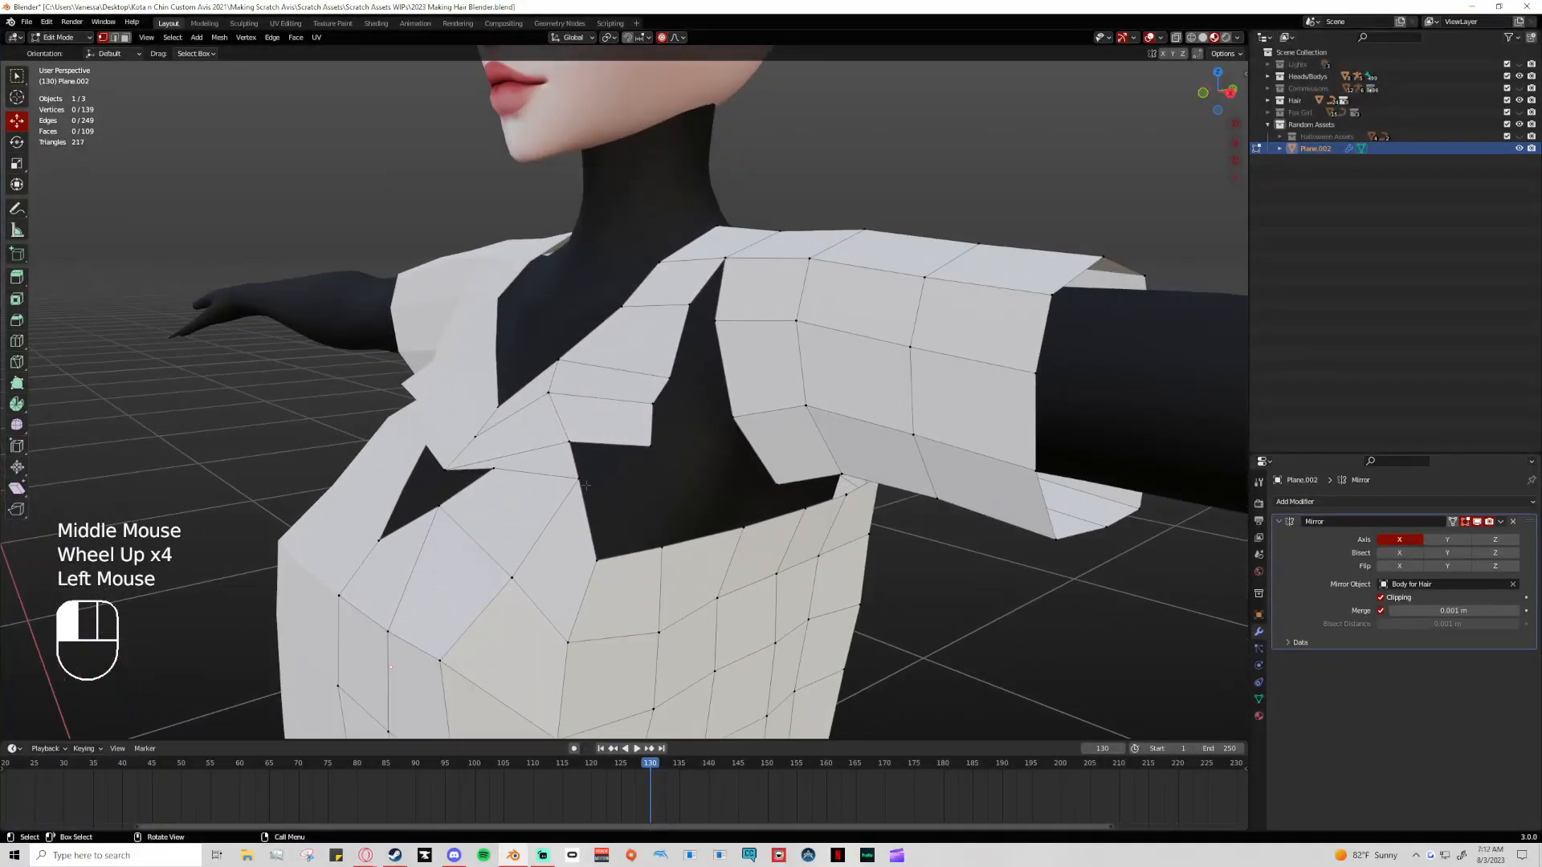
{"action": "left_click", "coordinate": [650, 443]}
{"action": "left_click", "coordinate": [658, 551], "text": "shift"}
{"action": "left_click", "coordinate": [597, 560], "text": "shift"}
{"action": "left_click", "coordinate": [570, 442], "text": "shift"}
{"action": "key", "text": "f"}
{"action": "left_click", "coordinate": [660, 458]}
{"action": "left_click_drag", "start_coordinate": [579, 479], "coordinate": [585, 487]}
{"action": "key", "text": "Delete"}
{"action": "left_click", "coordinate": [680, 486]}
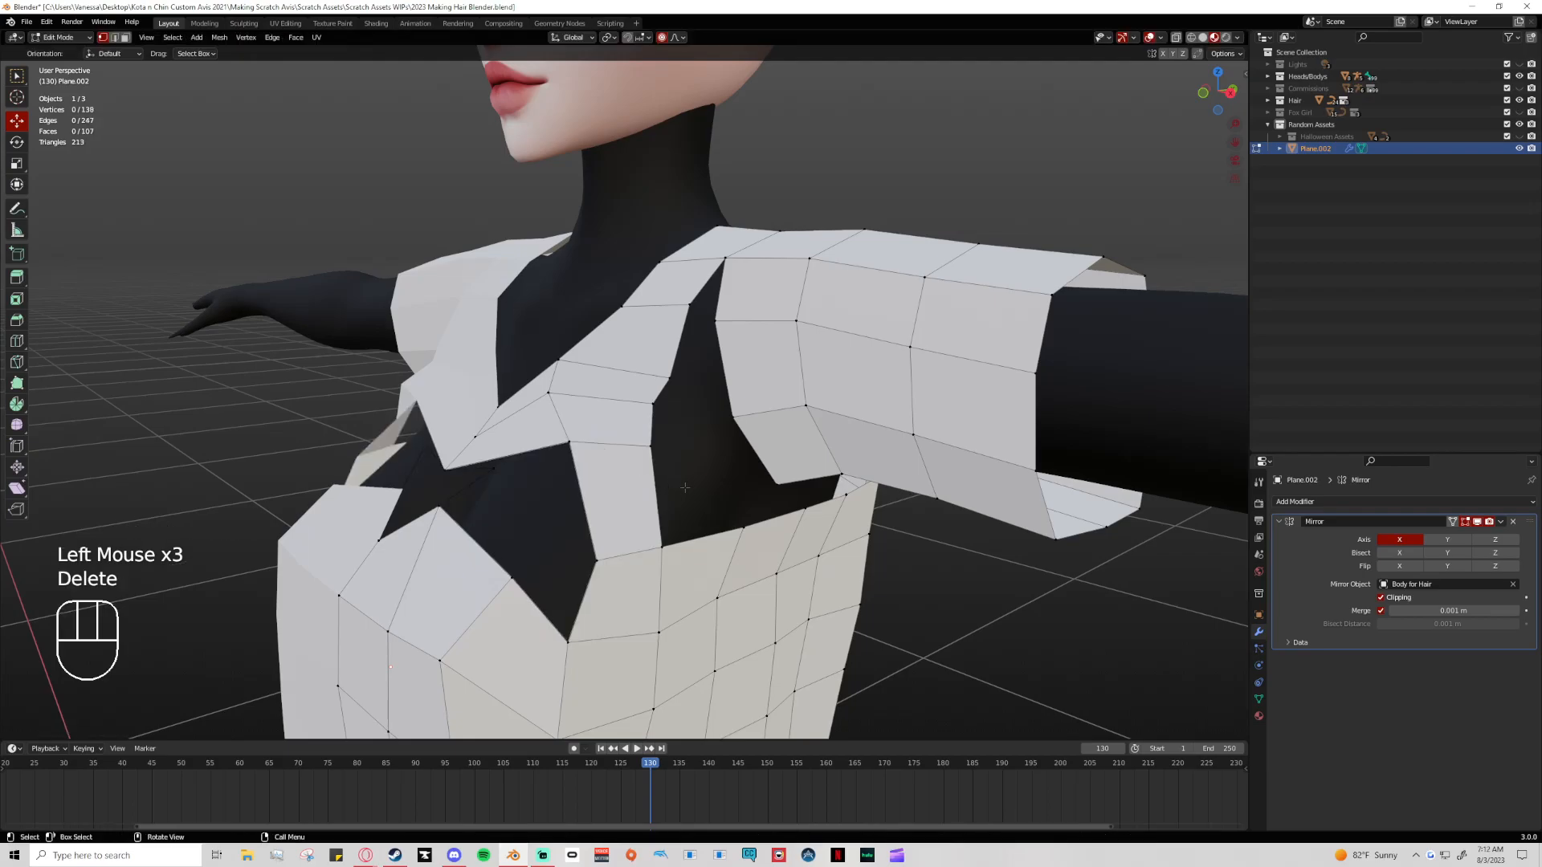
{"action": "key", "text": "ctrl+z"}
Add a loop cut across the new armhole quad and merge its inner vertex with the adjacent front panel vertex, closing the sliver
{"action": "middle_click_drag", "start_coordinate": [606, 489], "coordinate": [668, 503]}
{"action": "left_click_drag", "start_coordinate": [629, 497], "coordinate": [689, 507]}
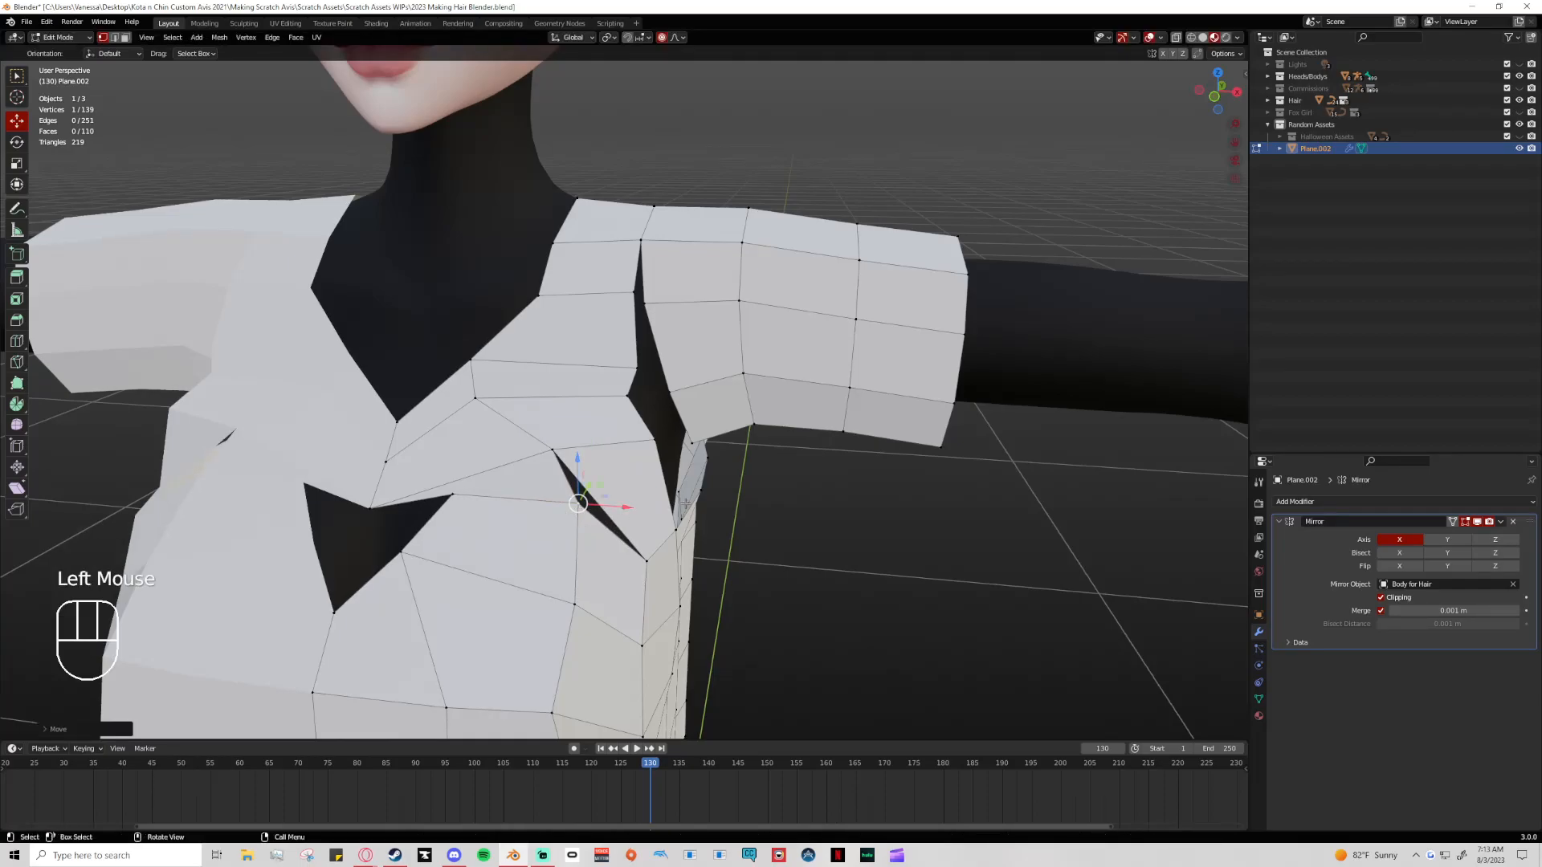
{"action": "left_click", "coordinate": [19, 341]}
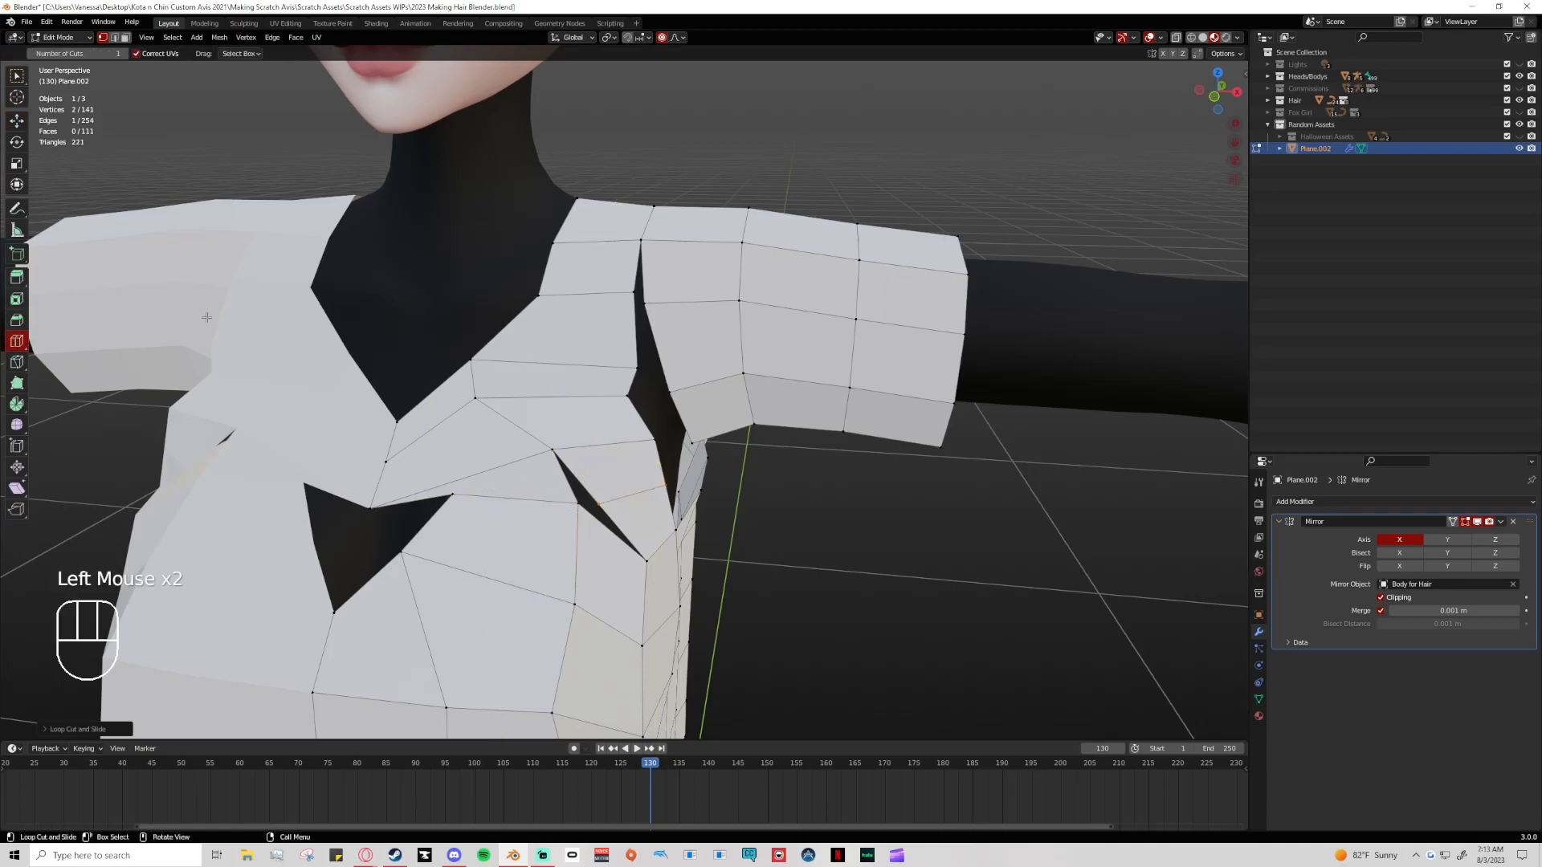
{"action": "left_click", "coordinate": [17, 120]}
{"action": "left_click", "coordinate": [602, 508]}
{"action": "left_click", "coordinate": [671, 483], "text": "shift"}
{"action": "key", "text": "m"}
{"action": "left_click", "coordinate": [658, 476]}
{"action": "left_click", "coordinate": [588, 503]}
{"action": "key", "text": "ctrl+z"}
Fill a triangle at the top of the gap between the shoulder and the sleeve's front edge
{"action": "middle_click_drag", "start_coordinate": [767, 551], "coordinate": [489, 466]}
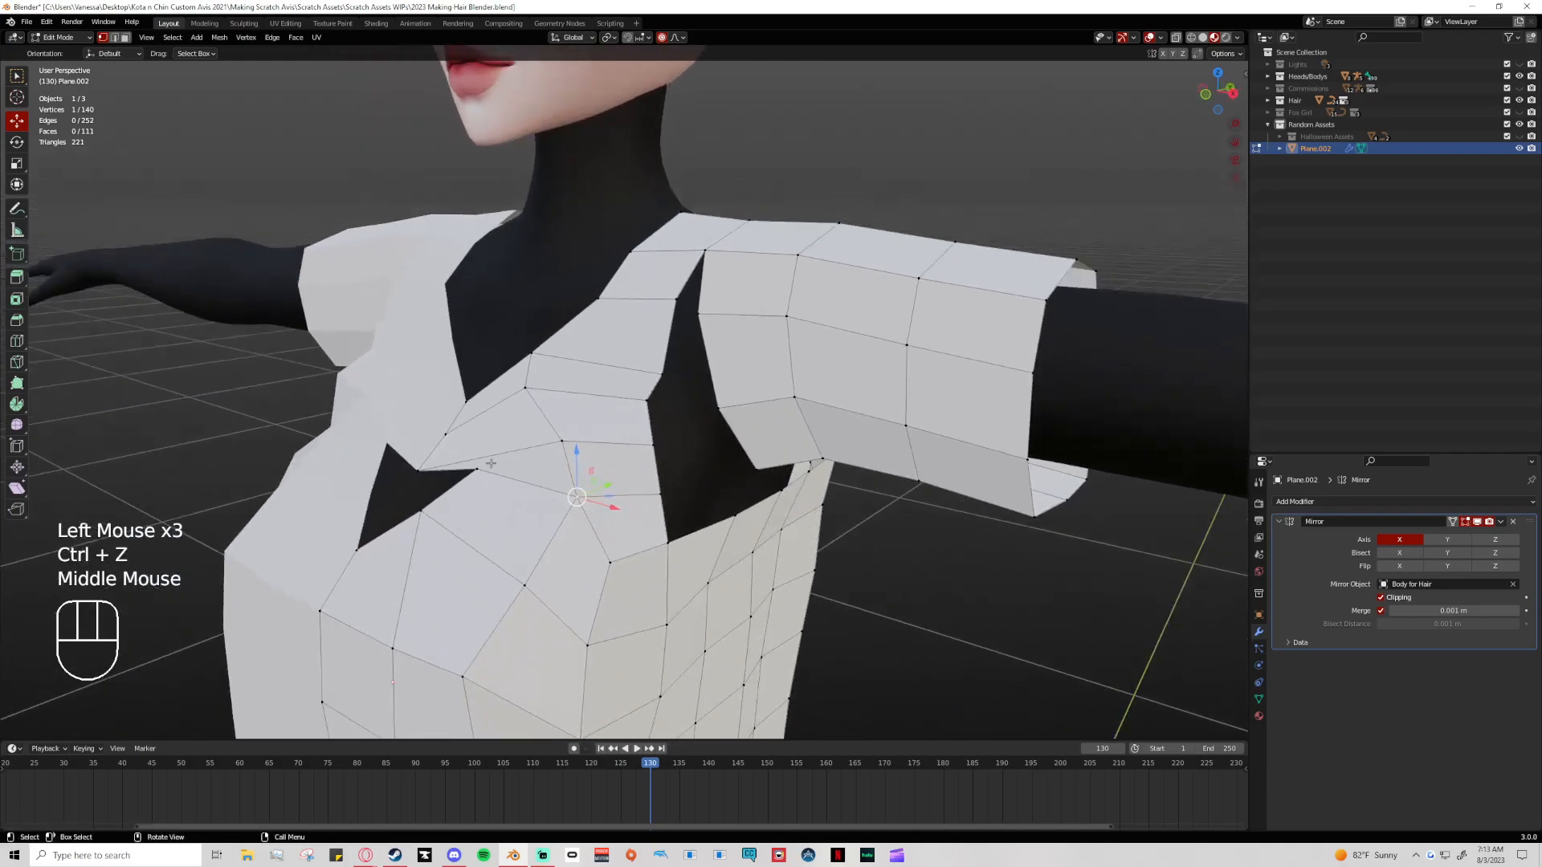
{"action": "left_click", "coordinate": [894, 567]}
{"action": "middle_click_drag", "start_coordinate": [895, 567], "coordinate": [771, 490]}
{"action": "left_click", "coordinate": [708, 441]}
{"action": "middle_click_drag", "start_coordinate": [709, 441], "coordinate": [799, 514]}
{"action": "left_click", "coordinate": [666, 329]}
{"action": "left_click", "coordinate": [651, 312], "text": "shift"}
{"action": "left_click", "coordinate": [663, 273], "text": "shift"}
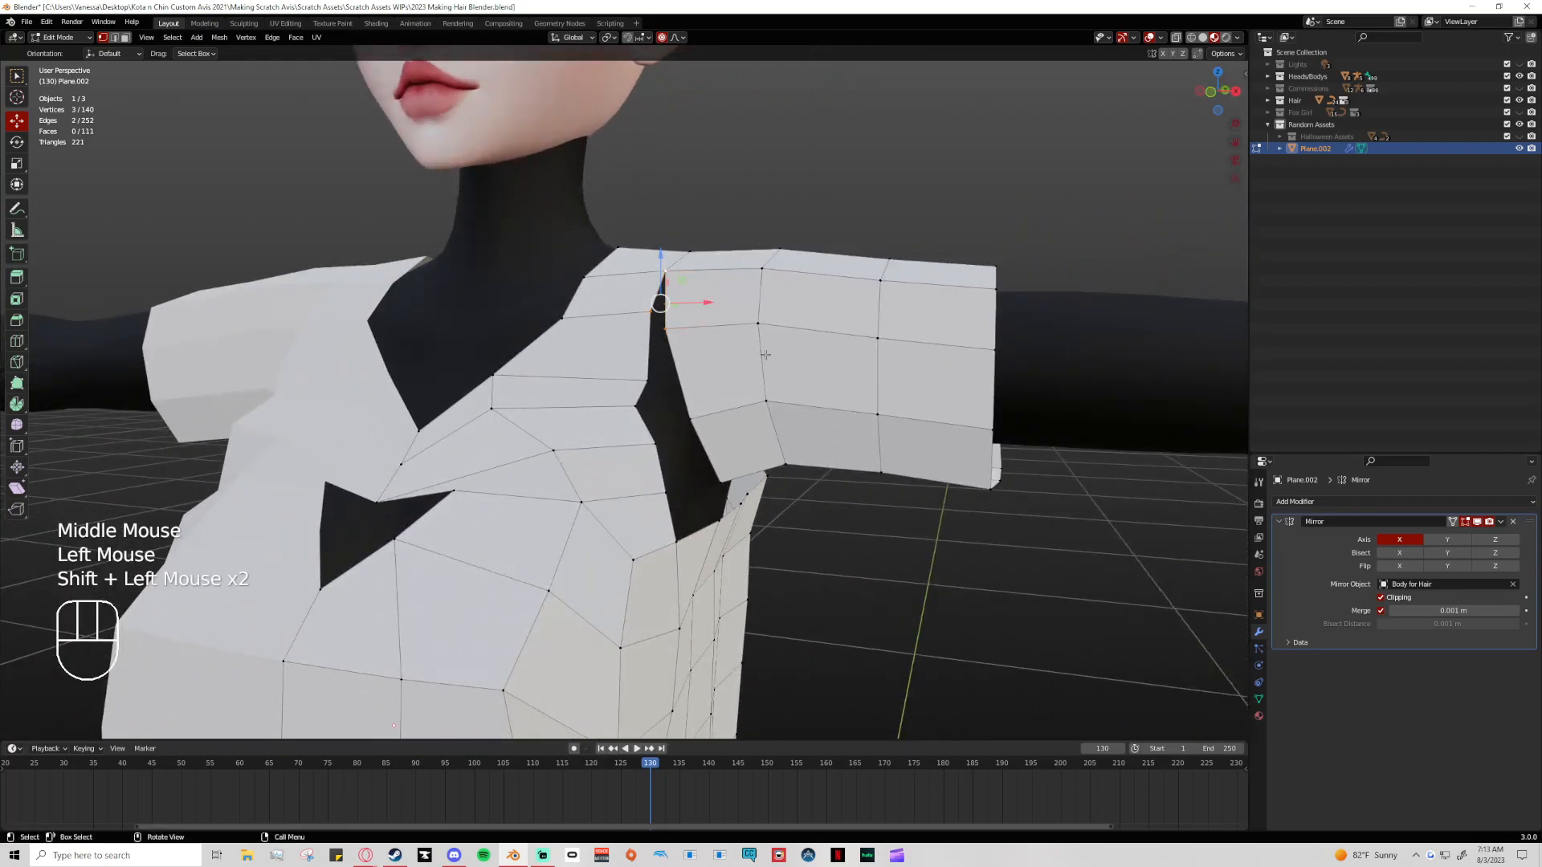
{"action": "key", "text": "f"}
Fill two more faces down the gap between the front panel's armhole edge and the sleeve's front edge
{"action": "left_click", "coordinate": [666, 329]}
{"action": "left_click", "coordinate": [651, 312], "text": "shift"}
{"action": "left_click", "coordinate": [647, 380], "text": "shift"}
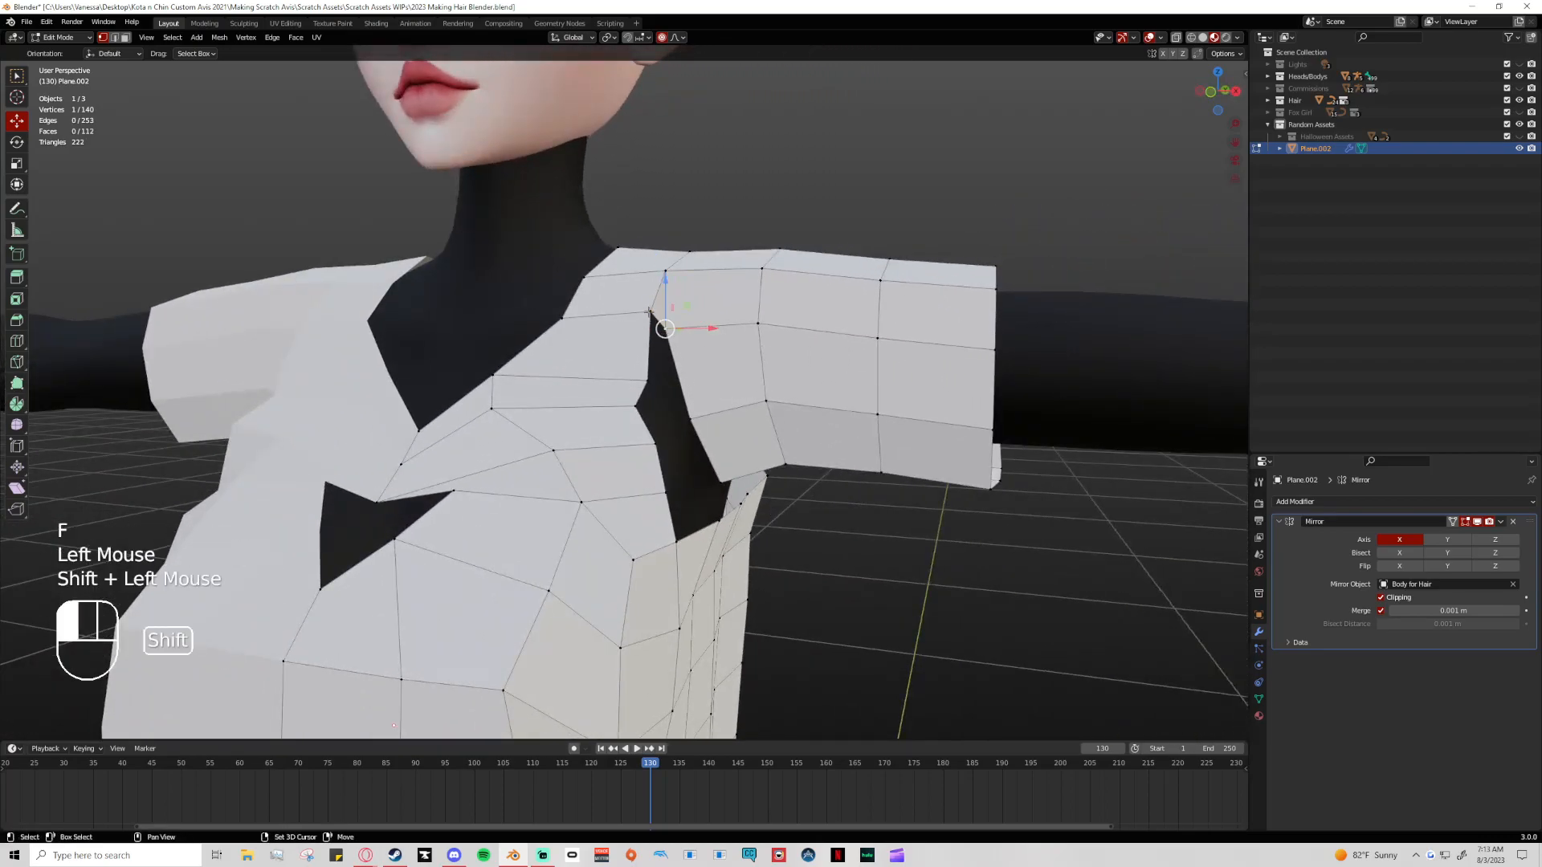
{"action": "left_click", "coordinate": [647, 380], "text": "shift"}
{"action": "key", "text": "f"}
{"action": "left_click", "coordinate": [649, 410]}
{"action": "left_click", "coordinate": [636, 406], "text": "shift"}
{"action": "left_click", "coordinate": [688, 419], "text": "shift"}
{"action": "left_click", "coordinate": [656, 444], "text": "shift"}
{"action": "key", "text": "f"}
Move the upper chest vertices beside the new armhole faces to smooth the bulge in the profile
{"action": "middle_click_drag", "start_coordinate": [746, 468], "coordinate": [618, 474]}
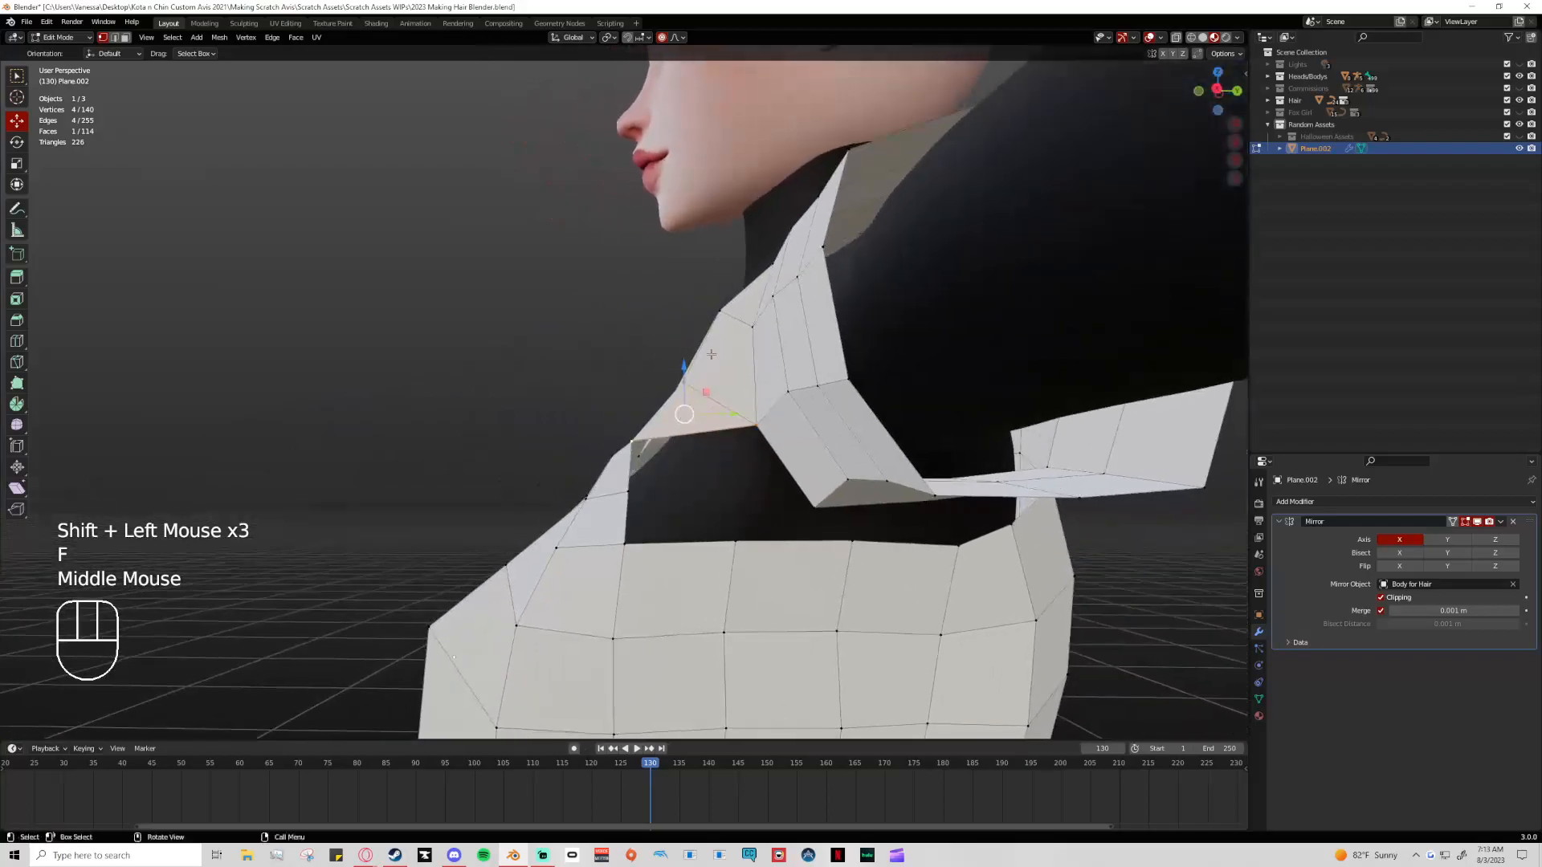
{"action": "left_click", "coordinate": [721, 312]}
{"action": "left_click_drag", "start_coordinate": [720, 311], "coordinate": [728, 330]}
{"action": "left_click", "coordinate": [729, 330]}
{"action": "left_click", "coordinate": [706, 334]}
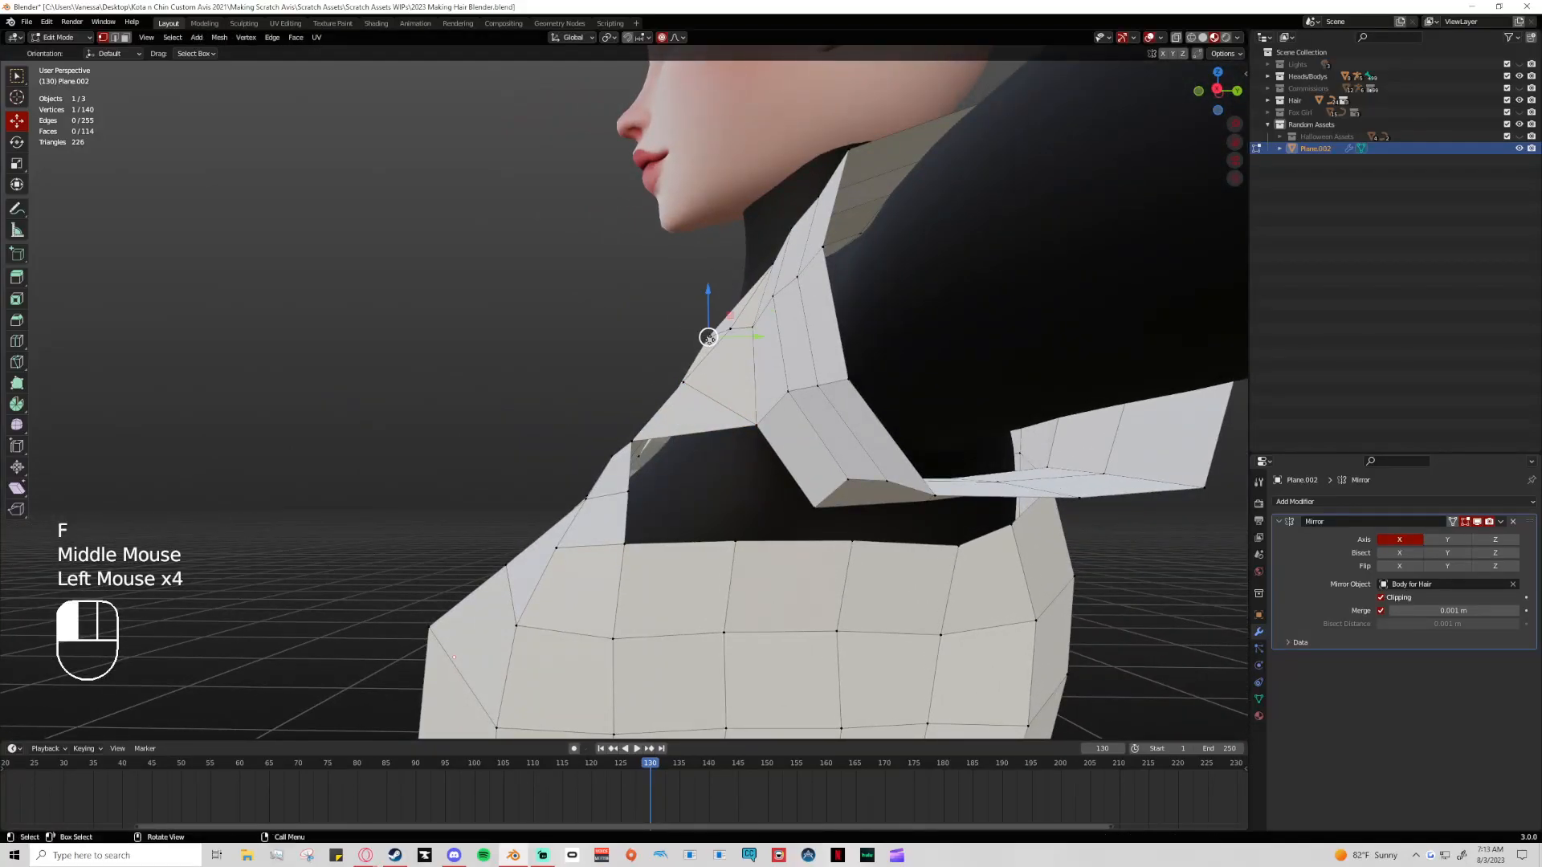
{"action": "middle_click_drag", "start_coordinate": [713, 334], "coordinate": [867, 450]}
{"action": "left_click", "coordinate": [685, 319]}
{"action": "left_click_drag", "start_coordinate": [607, 307], "coordinate": [633, 314]}
{"action": "middle_click_drag", "start_coordinate": [634, 314], "coordinate": [523, 266]}
Reposition the vertices between the chest and the sleeve seam from several angles so the surface flows evenly
{"action": "left_click", "coordinate": [701, 415]}
{"action": "middle_click_drag", "start_coordinate": [703, 415], "coordinate": [803, 463]}
{"action": "left_click_drag", "start_coordinate": [637, 399], "coordinate": [672, 396]}
{"action": "middle_click_drag", "start_coordinate": [671, 396], "coordinate": [622, 459]}
{"action": "left_click_drag", "start_coordinate": [746, 416], "coordinate": [689, 386]}
{"action": "left_click", "coordinate": [683, 380]}
{"action": "left_click", "coordinate": [725, 324]}
{"action": "left_click_drag", "start_coordinate": [723, 325], "coordinate": [726, 328]}
{"action": "left_click", "coordinate": [626, 436]}
{"action": "left_click_drag", "start_coordinate": [626, 436], "coordinate": [649, 452]}
{"action": "middle_click_drag", "start_coordinate": [658, 457], "coordinate": [713, 478]}
{"action": "left_click", "coordinate": [606, 455]}
{"action": "left_click_drag", "start_coordinate": [606, 456], "coordinate": [617, 465]}
{"action": "middle_click_drag", "start_coordinate": [799, 487], "coordinate": [900, 495]}
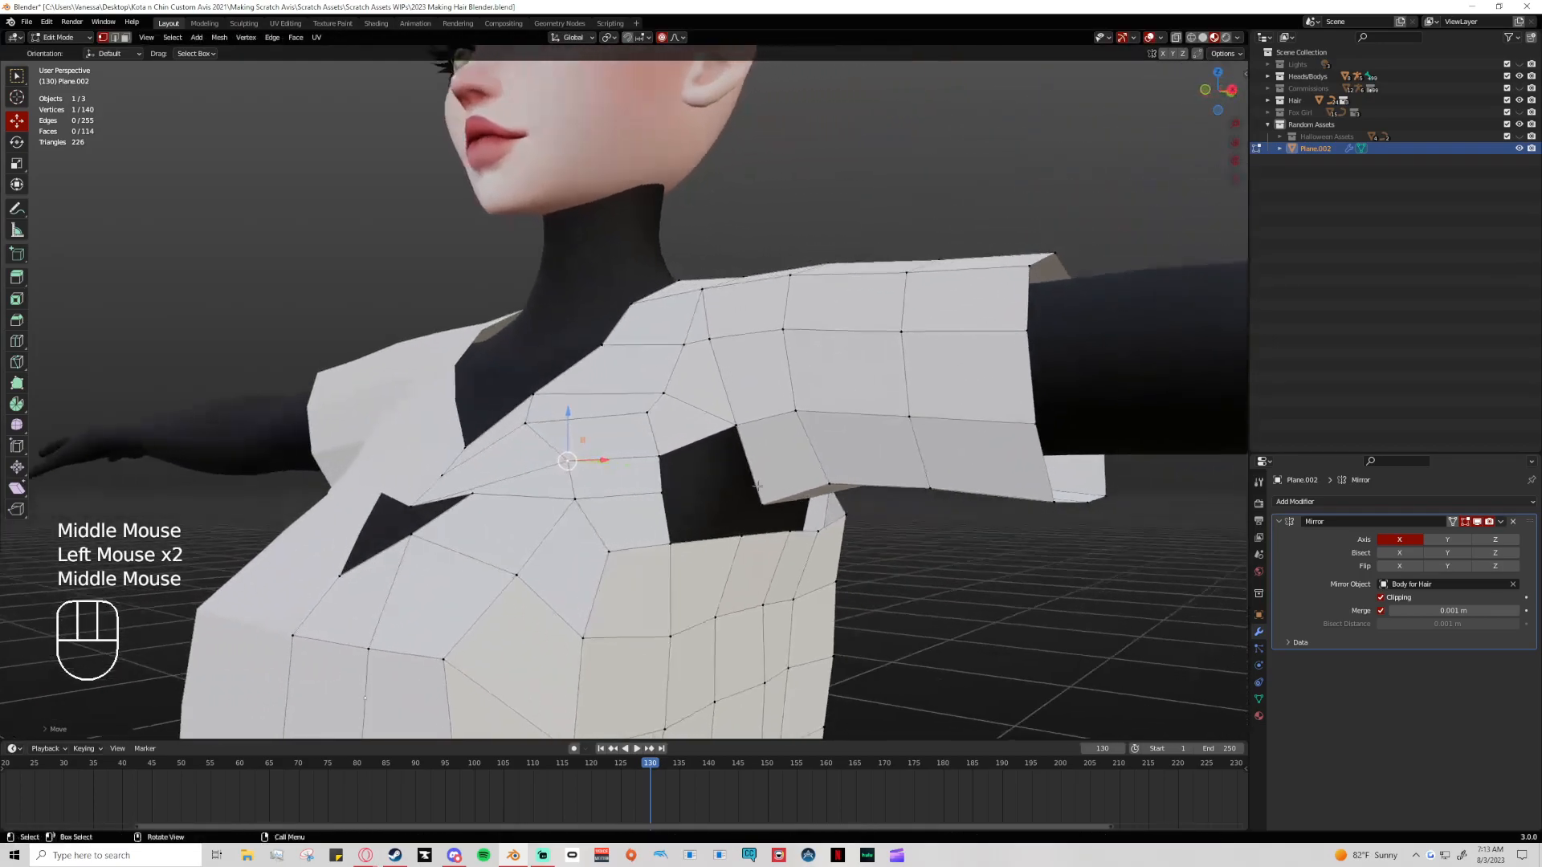
Fill a quad between the front panel's armhole edge and the sleeve's lower front edge
{"action": "left_click", "coordinate": [762, 503]}
{"action": "left_click", "coordinate": [660, 456]}
{"action": "left_click", "coordinate": [736, 426]}
{"action": "left_click", "coordinate": [664, 492], "text": "shift"}
{"action": "left_click", "coordinate": [762, 503], "text": "shift"}
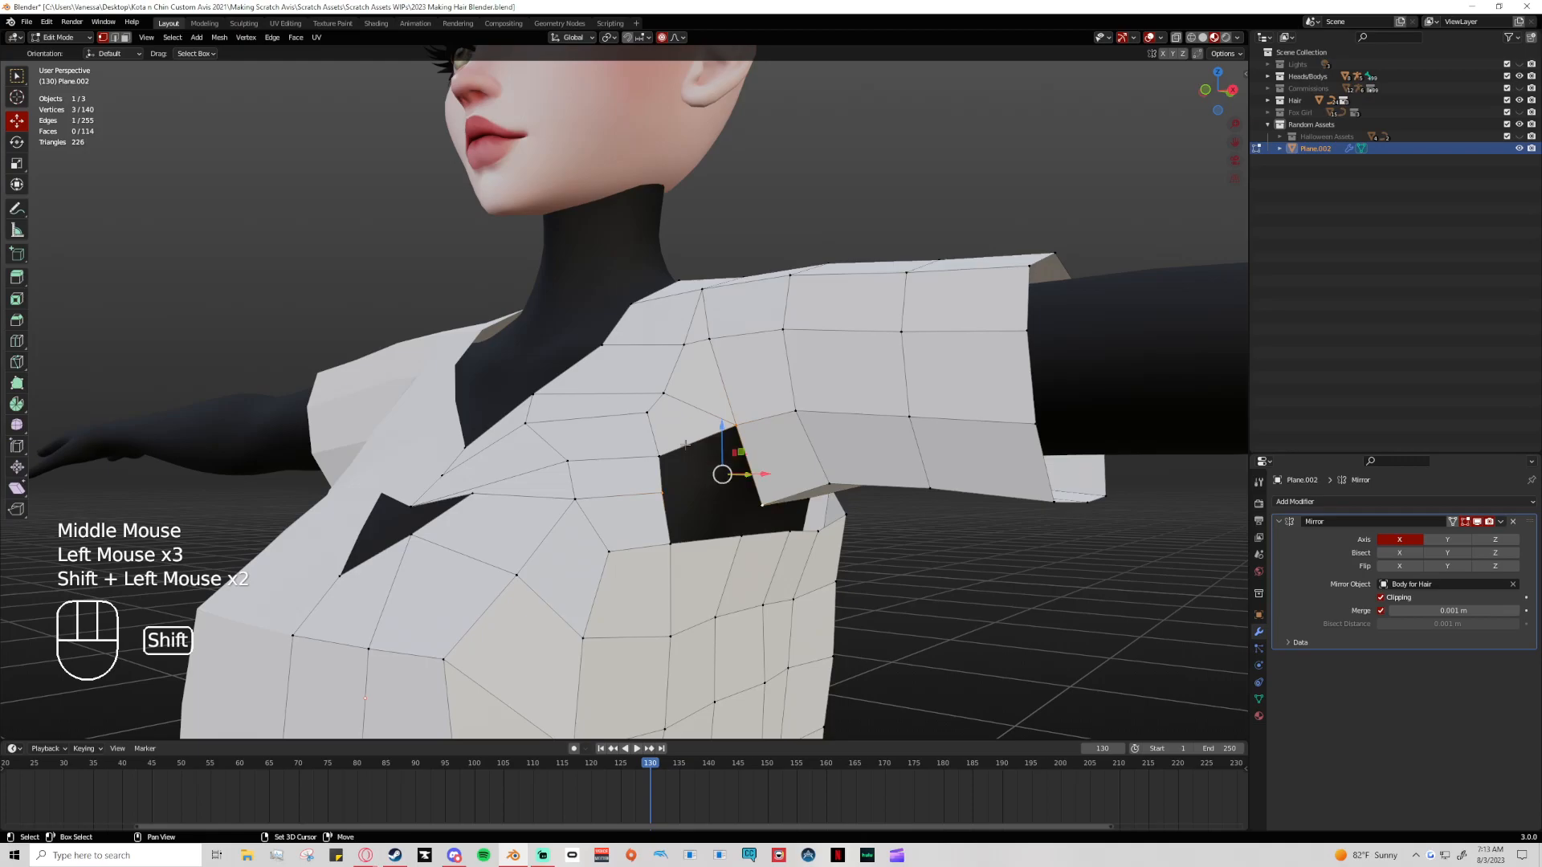
{"action": "left_click", "coordinate": [661, 457], "text": "shift"}
{"action": "key", "text": "f"}
Add a single loop cut through the face joining the front panel to the sleeve underside
{"action": "left_click", "coordinate": [762, 503]}
{"action": "middle_click_drag", "start_coordinate": [826, 505], "coordinate": [618, 462], "text": "shift"}
{"action": "left_click", "coordinate": [678, 484]}
{"action": "middle_click_drag", "start_coordinate": [723, 509], "coordinate": [700, 514]}
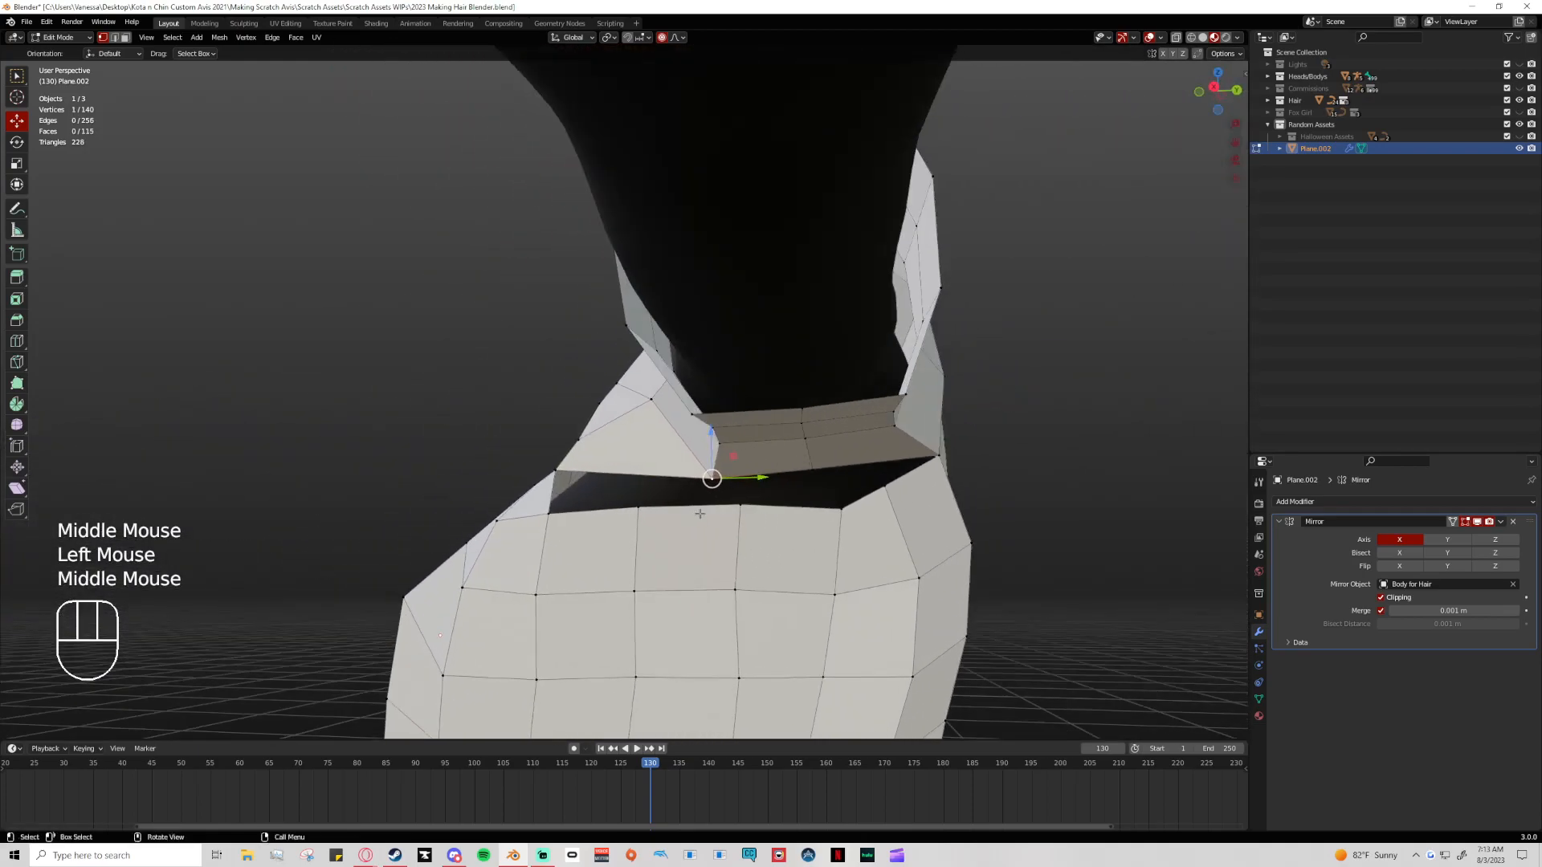
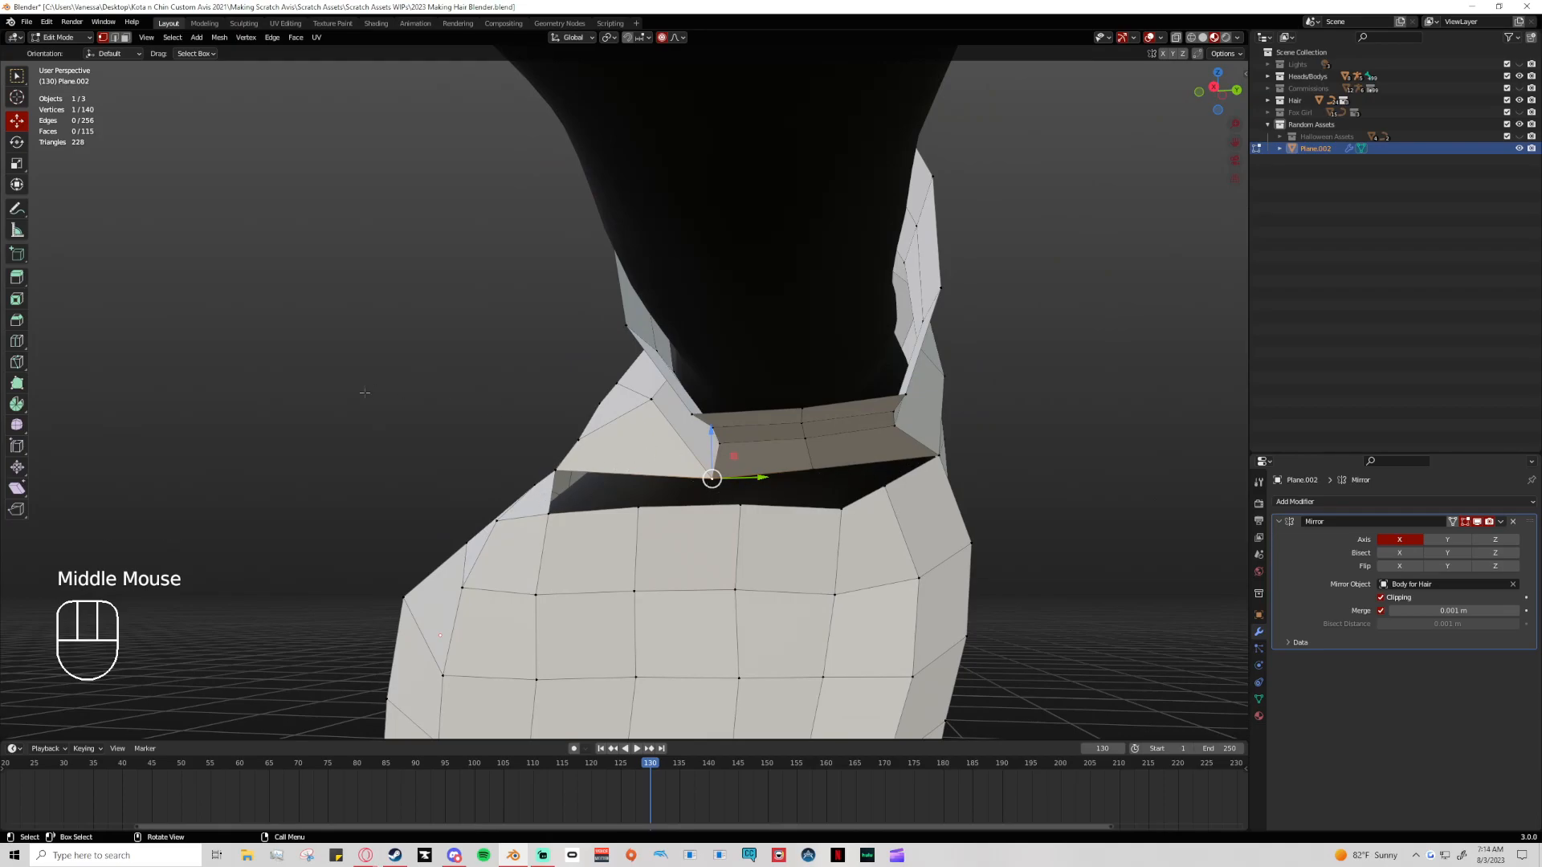
{"action": "left_click", "coordinate": [17, 342]}
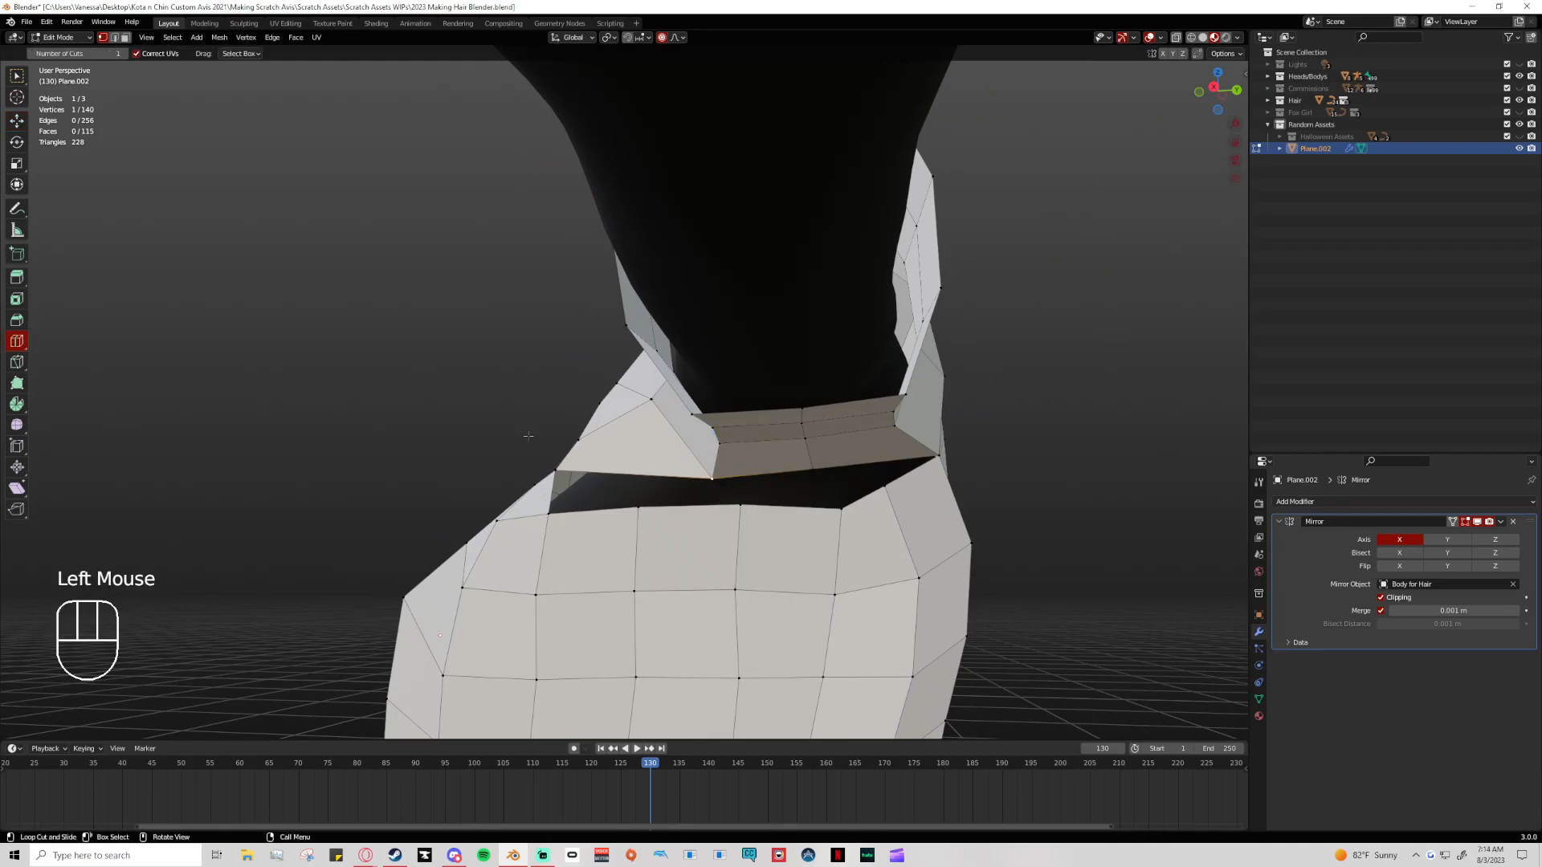
{"action": "left_click", "coordinate": [621, 442]}
{"action": "middle_click_drag", "start_coordinate": [289, 407], "coordinate": [330, 386]}
{"action": "middle_click_drag", "start_coordinate": [626, 447], "coordinate": [512, 438]}
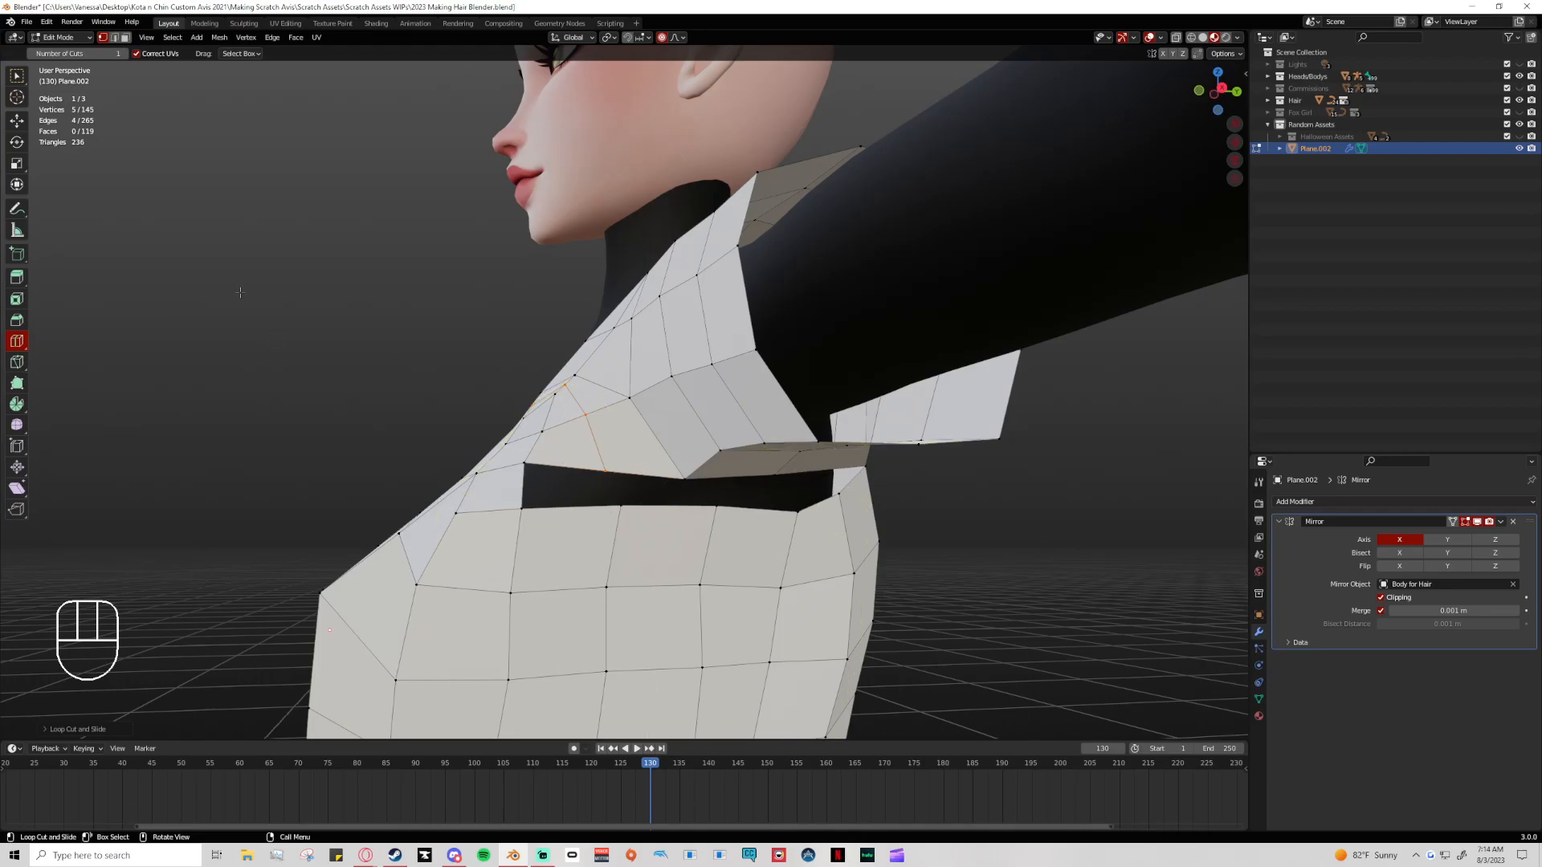
{"action": "middle_click_drag", "start_coordinate": [338, 331], "coordinate": [225, 266], "text": "shift"}
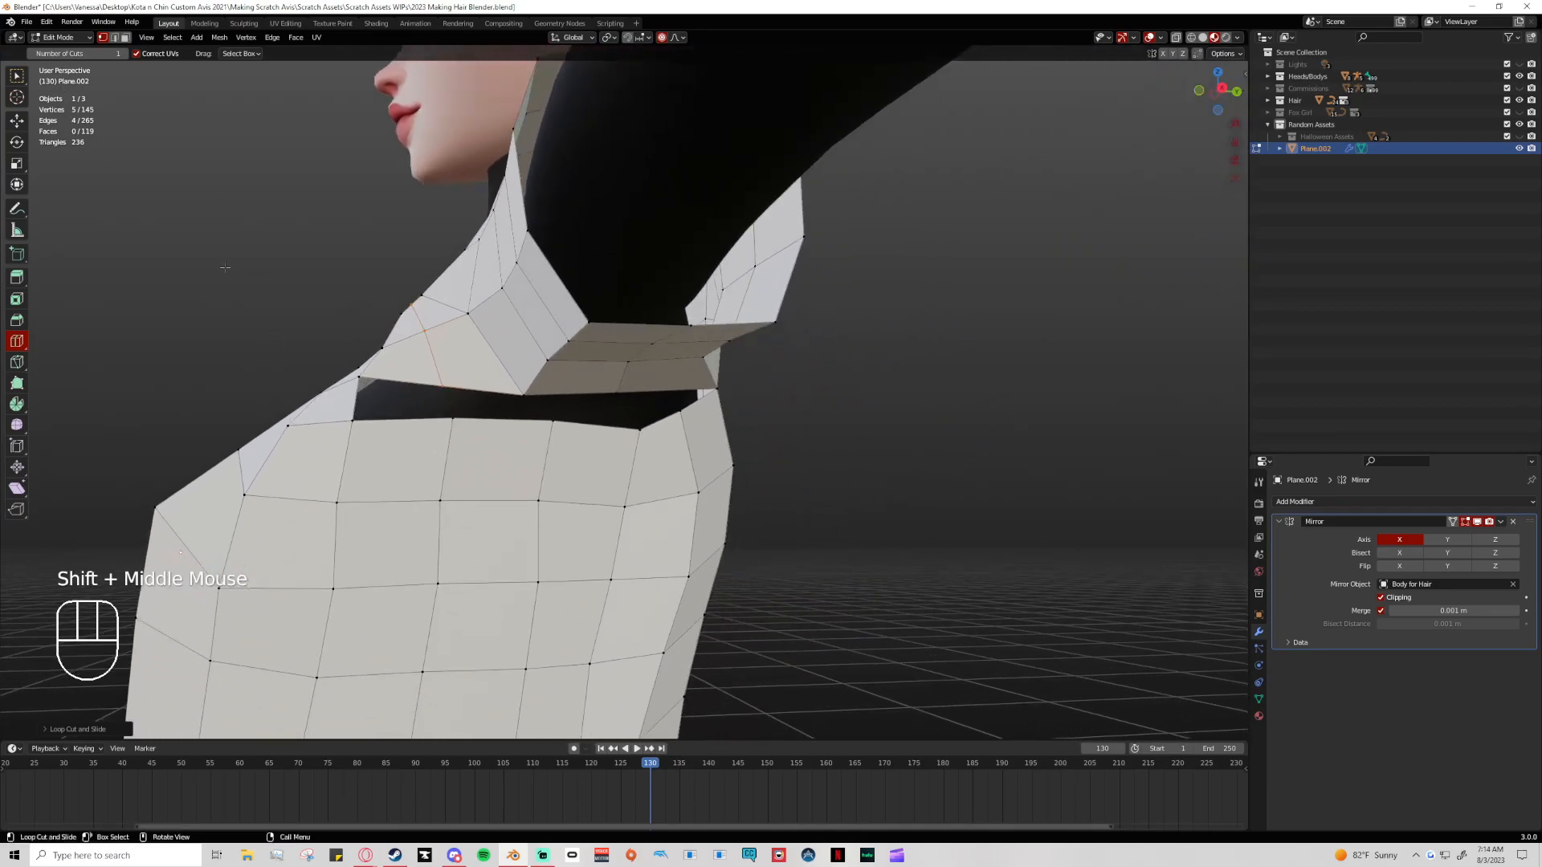
Fill two quads along the front half of the underarm gap, joining the side panel's top edge to the armhole
{"action": "left_click", "coordinate": [18, 120]}
{"action": "left_click", "coordinate": [440, 378]}
{"action": "left_click", "coordinate": [374, 376], "text": "shift"}
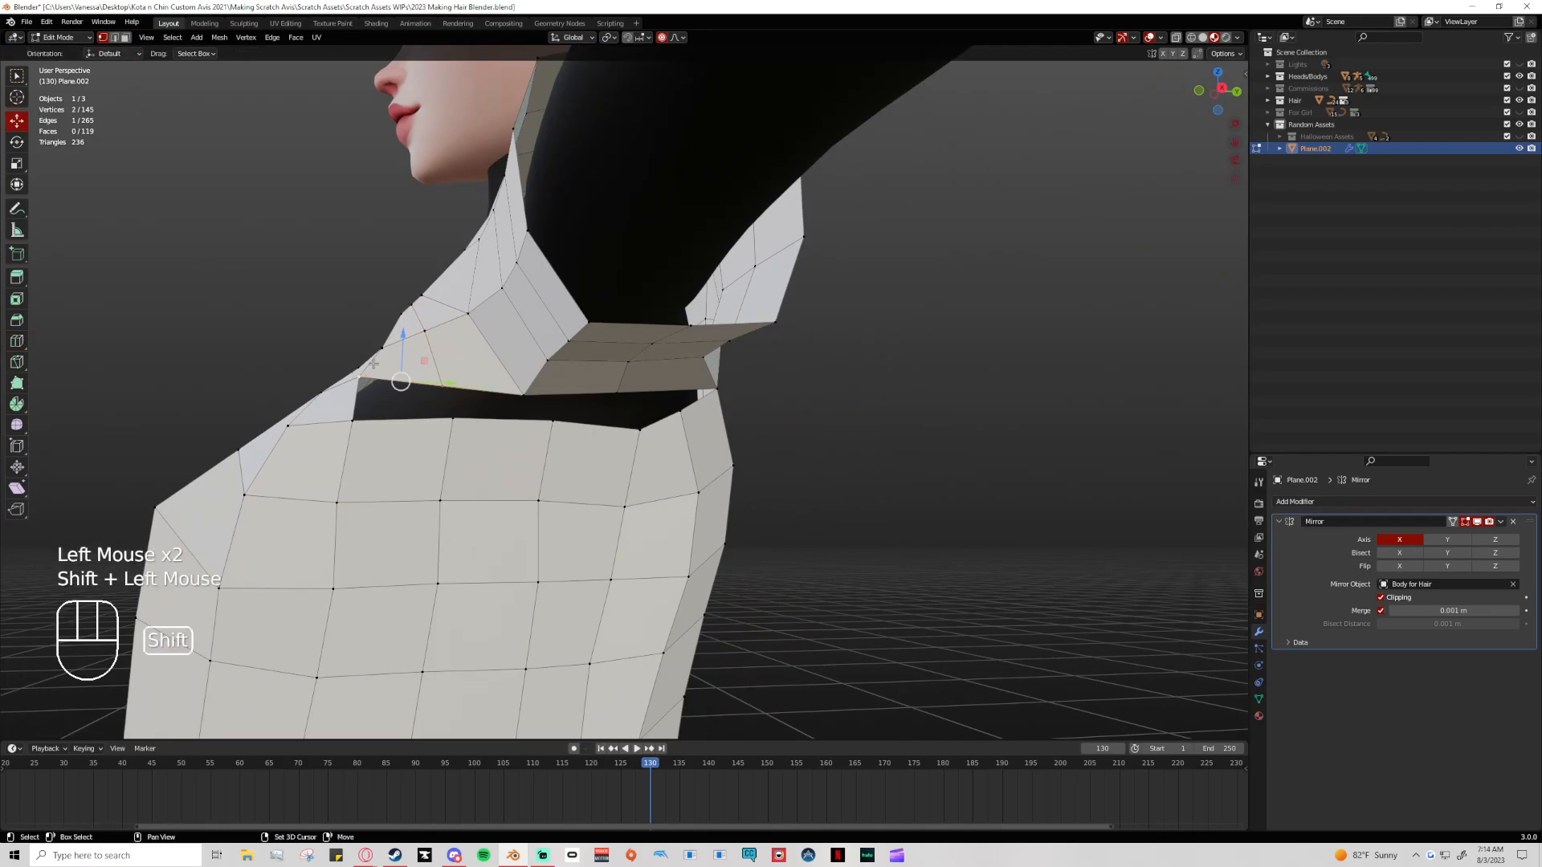
{"action": "left_click", "coordinate": [452, 418], "text": "shift"}
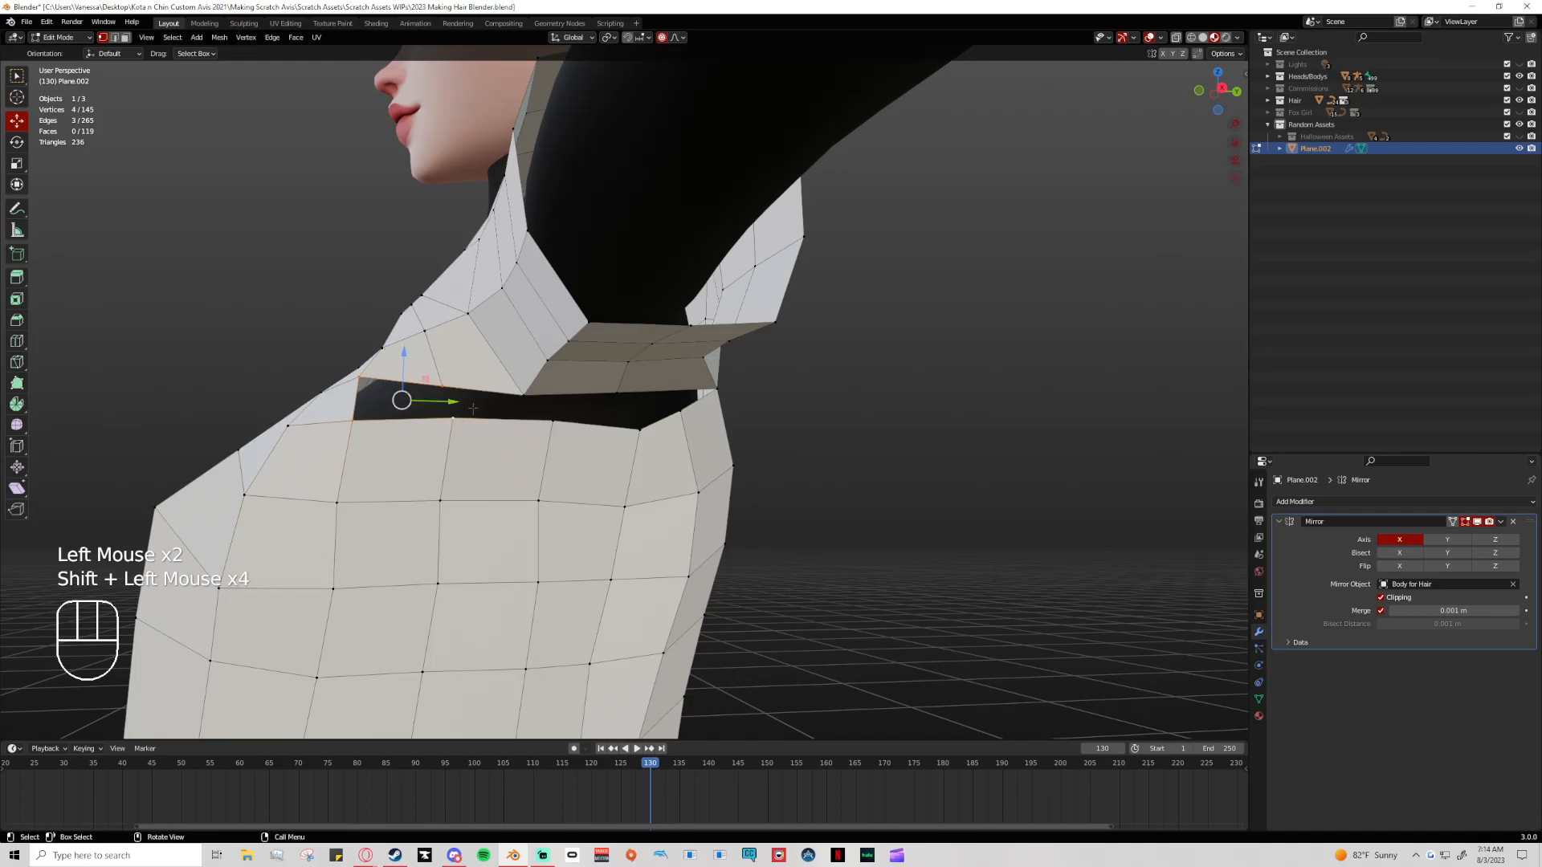
{"action": "key", "text": "f"}
{"action": "left_click", "coordinate": [446, 382]}
{"action": "left_click", "coordinate": [442, 386]}
{"action": "left_click", "coordinate": [522, 393], "text": "shift"}
{"action": "left_click", "coordinate": [552, 420], "text": "shift"}
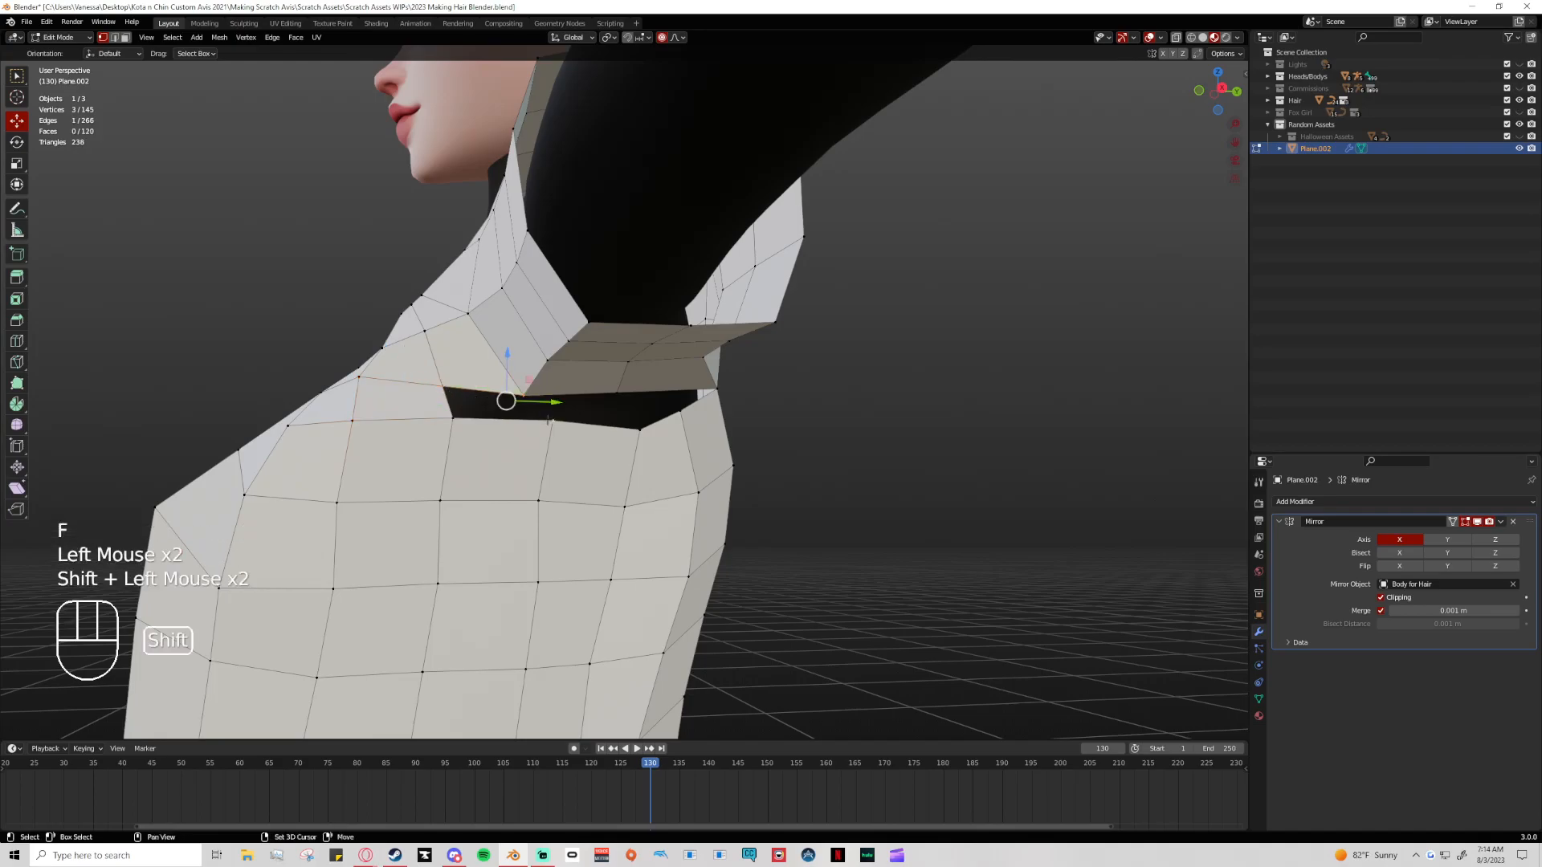
{"action": "left_click", "coordinate": [453, 418], "text": "shift"}
{"action": "key", "text": "f"}
Fill the remaining two faces at the back of the underarm gap between the sleeve underside and the side panel
{"action": "mouse_move", "coordinate": [566, 421]}
{"action": "middle_mouse_down", "text": "shift"}
{"action": "mouse_move", "coordinate": [541, 415]}
{"action": "mouse_move", "coordinate": [567, 439]}
{"action": "middle_mouse_up", "text": "shift"}
{"action": "middle_click_drag", "start_coordinate": [566, 440], "coordinate": [508, 422]}
{"action": "left_click", "coordinate": [527, 425]}
{"action": "left_click", "coordinate": [543, 440], "text": "shift"}
{"action": "left_click", "coordinate": [604, 415], "text": "shift"}
{"action": "left_click", "coordinate": [604, 415], "text": "shift"}
{"action": "key", "text": "f"}
{"action": "left_click", "coordinate": [608, 410]}
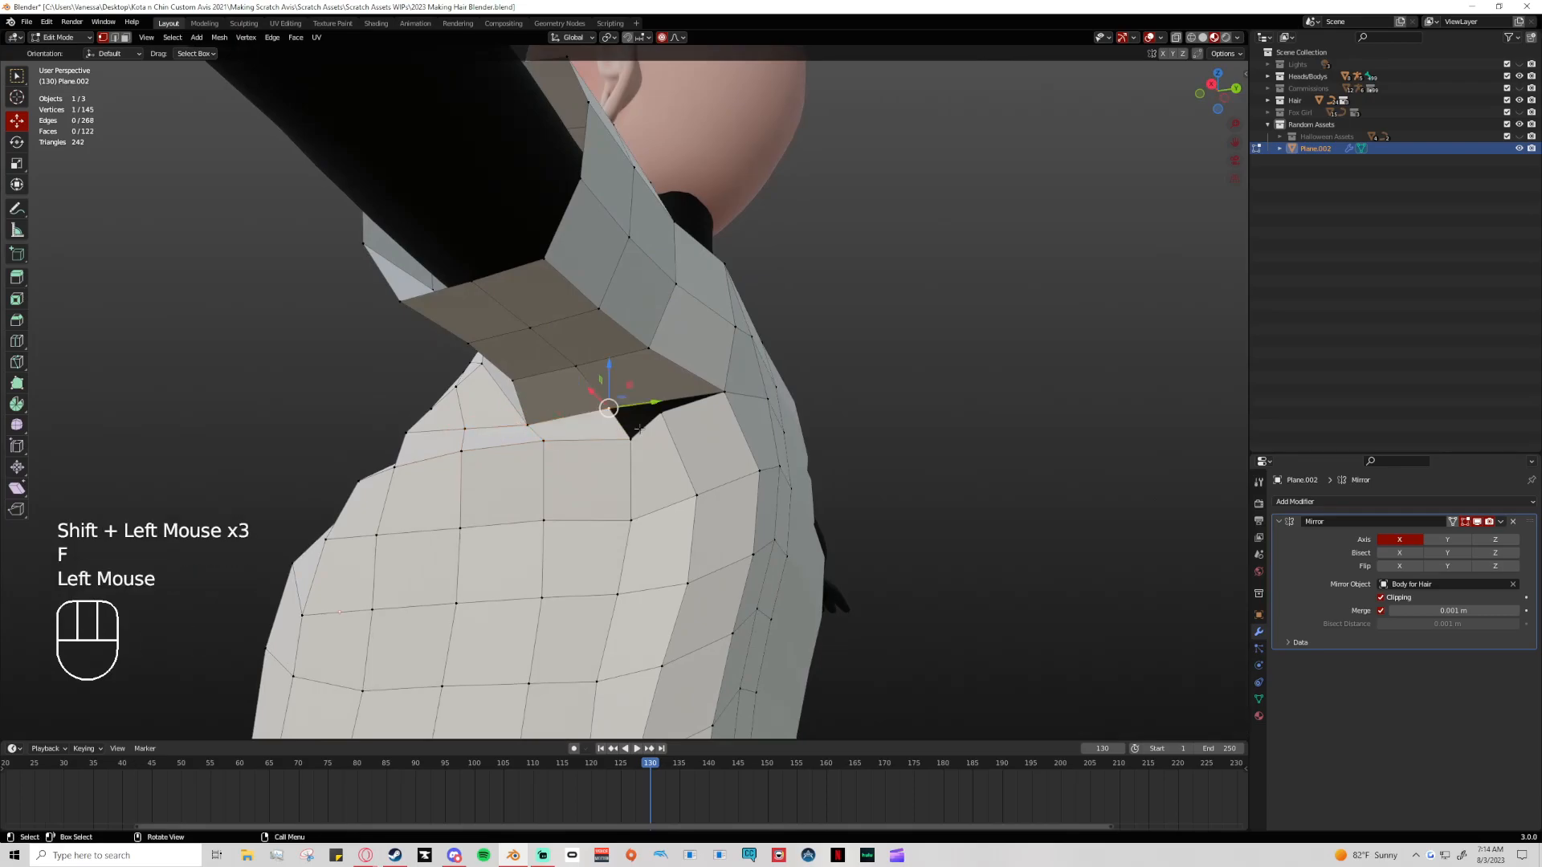
{"action": "left_click_drag", "start_coordinate": [660, 413], "coordinate": [679, 421]}
{"action": "middle_click_drag", "start_coordinate": [679, 422], "coordinate": [717, 434]}
{"action": "left_click", "coordinate": [626, 447], "text": "shift"}
{"action": "left_click", "coordinate": [602, 417], "text": "shift"}
{"action": "left_click", "coordinate": [718, 404], "text": "shift"}
{"action": "key", "text": "f"}
Move the vertex at the back of the armhole to smooth the join between the sleeve and back panel
{"action": "left_click", "coordinate": [827, 408]}
{"action": "middle_click_drag", "start_coordinate": [827, 409], "coordinate": [686, 461]}
{"action": "left_click", "coordinate": [713, 406]}
{"action": "left_click_drag", "start_coordinate": [713, 406], "coordinate": [733, 417]}
{"action": "left_click", "coordinate": [700, 412]}
Reposition the vertices at the underarm seam and on the side panel directly below it
{"action": "middle_click_drag", "start_coordinate": [699, 414], "coordinate": [843, 426]}
{"action": "middle_click_drag", "start_coordinate": [666, 434], "coordinate": [803, 444]}
{"action": "left_click", "coordinate": [515, 427]}
{"action": "left_click_drag", "start_coordinate": [514, 428], "coordinate": [502, 425]}
{"action": "left_click", "coordinate": [506, 493]}
{"action": "left_click_drag", "start_coordinate": [503, 492], "coordinate": [511, 576]}
{"action": "left_click", "coordinate": [484, 520]}
{"action": "left_click", "coordinate": [498, 572]}
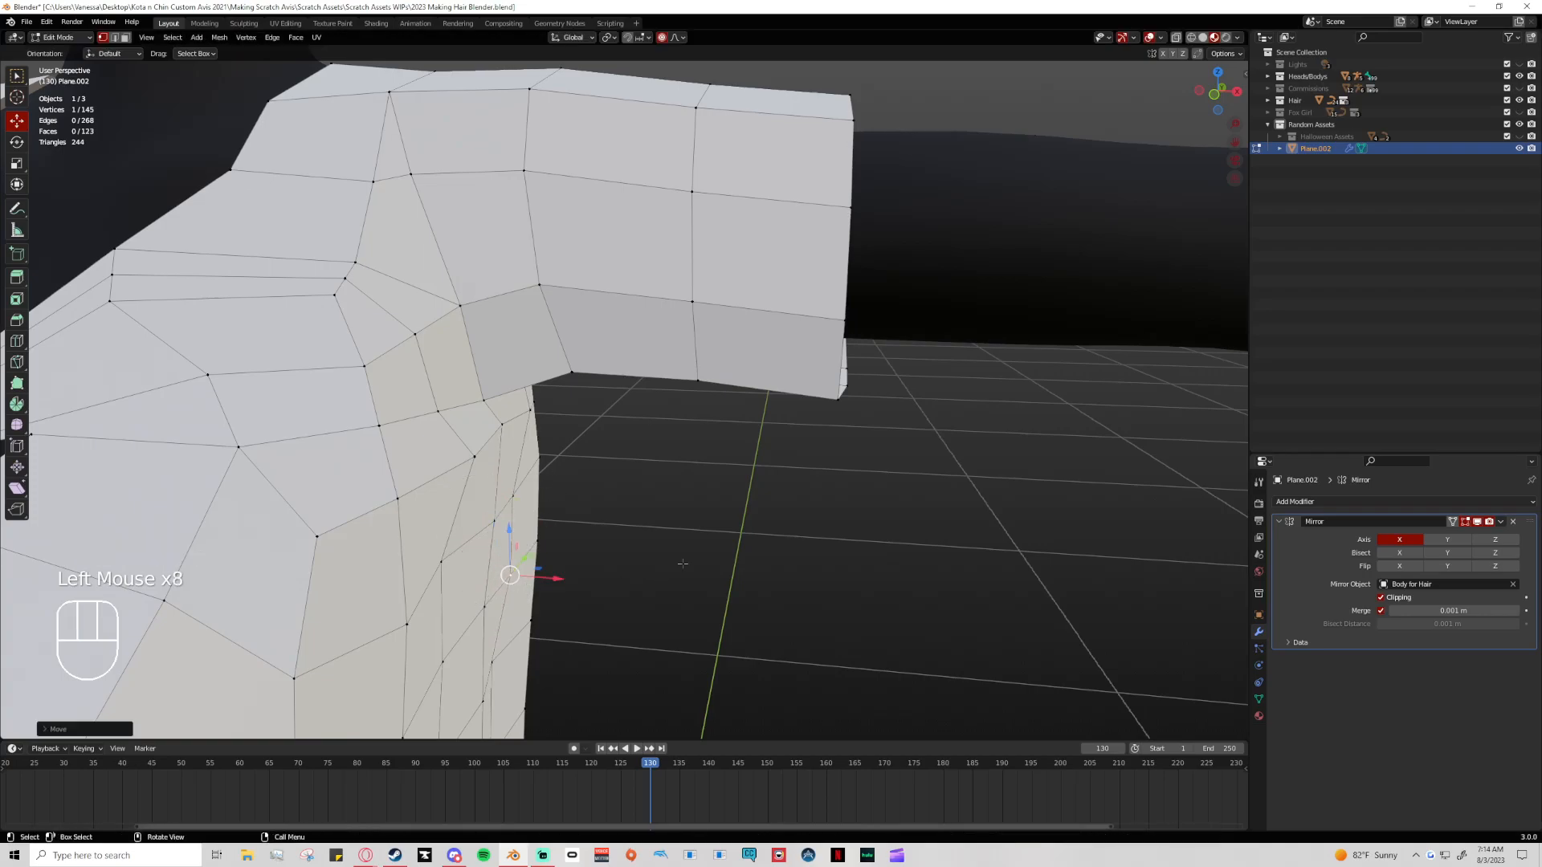
Pull the side panel vertices inward down the torso to even out the side silhouette
{"action": "left_click", "coordinate": [471, 460]}
{"action": "middle_click_drag", "start_coordinate": [474, 460], "coordinate": [507, 473]}
{"action": "left_click_drag", "start_coordinate": [552, 498], "coordinate": [532, 499]}
{"action": "left_click", "coordinate": [529, 574]}
{"action": "left_click_drag", "start_coordinate": [530, 569], "coordinate": [512, 565]}
{"action": "left_click", "coordinate": [542, 692]}
{"action": "left_click_drag", "start_coordinate": [541, 694], "coordinate": [526, 692]}
Adjust the side panel vertex below the armhole to refine the garment's outline from the front
{"action": "scroll", "coordinate": [561, 613], "scroll_direction": "down", "scroll_amount": 3}
{"action": "middle_click_drag", "start_coordinate": [598, 654], "coordinate": [660, 640]}
{"action": "left_click", "coordinate": [528, 421]}
{"action": "left_click", "coordinate": [573, 525]}
{"action": "left_click_drag", "start_coordinate": [574, 525], "coordinate": [578, 550]}
{"action": "left_click", "coordinate": [572, 547]}
Leave Edit Mode and examine the whole garment on the mannequin from the front and side
{"action": "mouse_move", "coordinate": [598, 580]}
{"action": "middle_mouse_down"}
{"action": "mouse_move", "coordinate": [456, 638]}
{"action": "mouse_move", "coordinate": [554, 602]}
{"action": "mouse_move", "coordinate": [592, 568]}
{"action": "middle_mouse_up"}
{"action": "scroll", "coordinate": [592, 567], "scroll_direction": "down", "scroll_amount": 1}
{"action": "key", "text": "Tab"}
{"action": "scroll", "coordinate": [733, 564], "scroll_direction": "down", "scroll_amount": 1}
{"action": "middle_click_drag", "start_coordinate": [734, 564], "coordinate": [794, 555]}
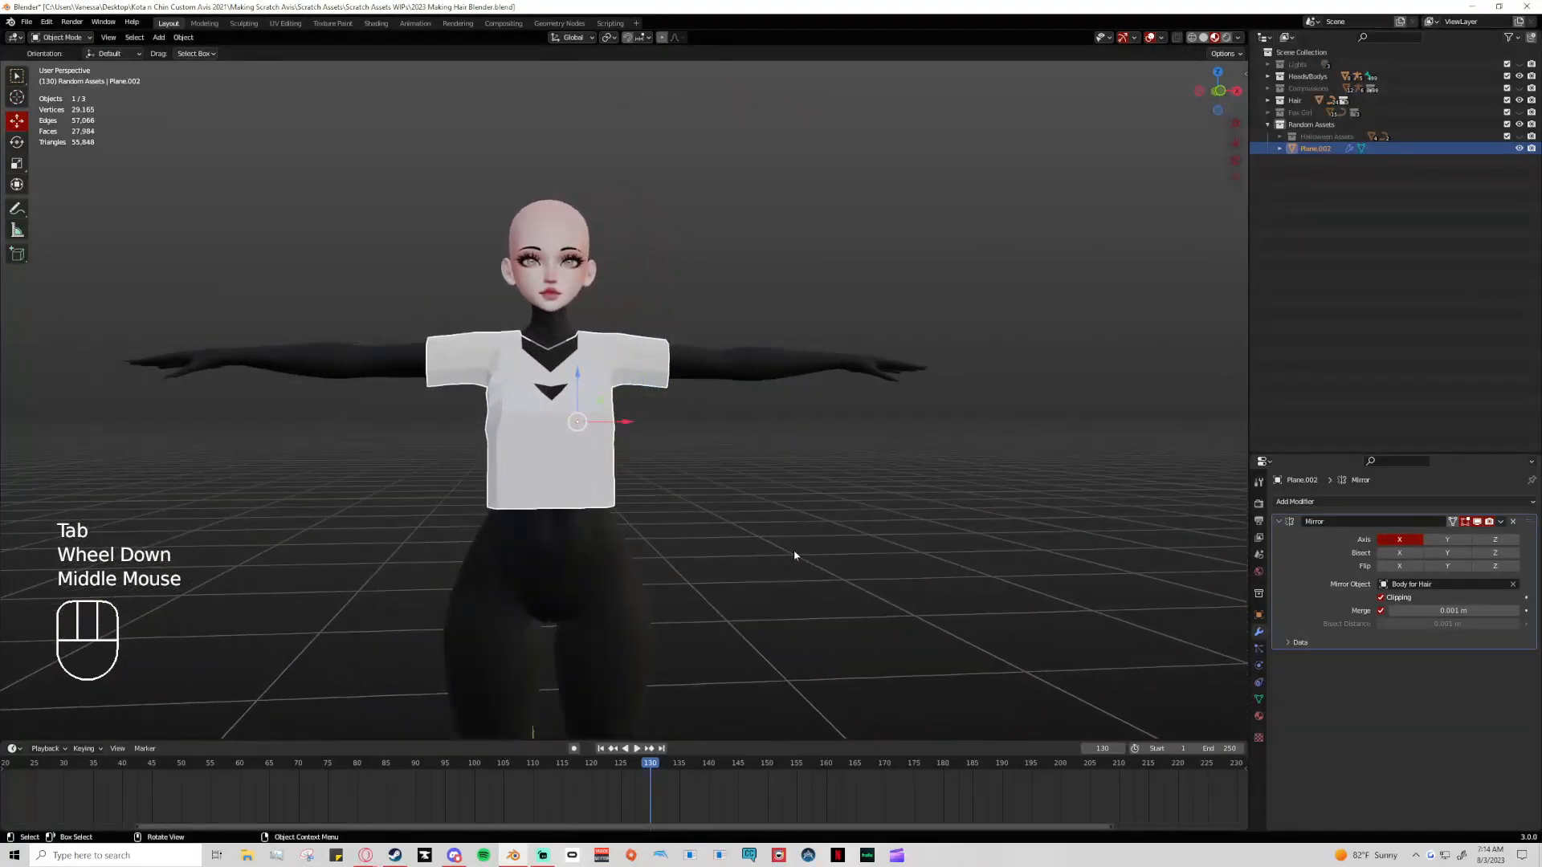
{"action": "scroll", "coordinate": [671, 582], "scroll_direction": "up", "scroll_amount": 2}
{"action": "middle_click_drag", "start_coordinate": [671, 581], "coordinate": [485, 578]}
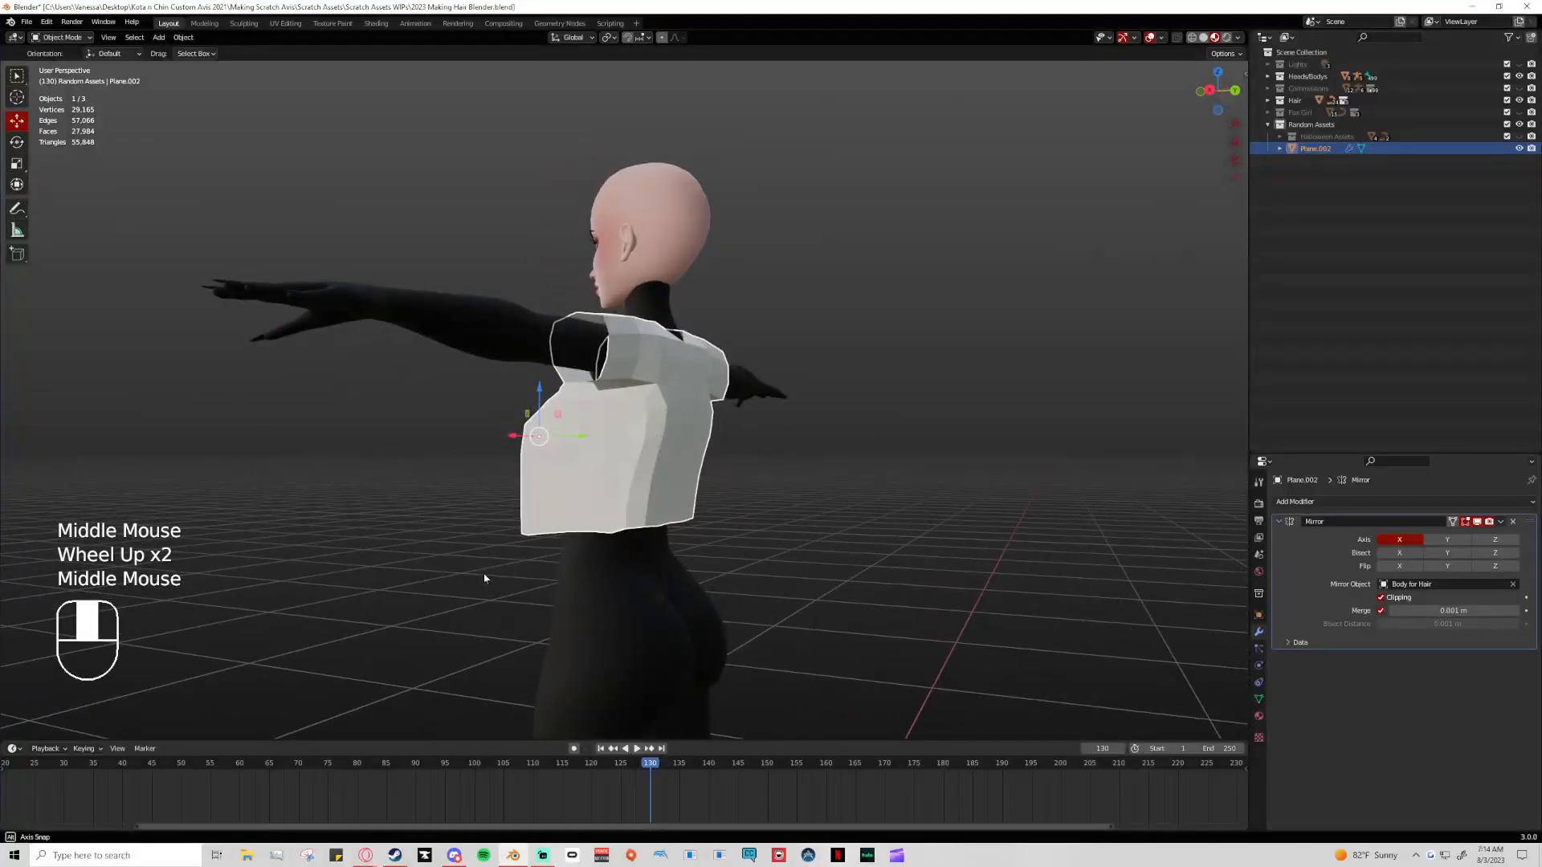
Try to reshape the side panel below the armhole by moving its vertex with smooth proportional editing, and undo the move
{"action": "scroll", "coordinate": [602, 584], "scroll_direction": "up", "scroll_amount": 1}
{"action": "middle_click_drag", "start_coordinate": [603, 584], "coordinate": [709, 567]}
{"action": "key", "text": "Tab"}
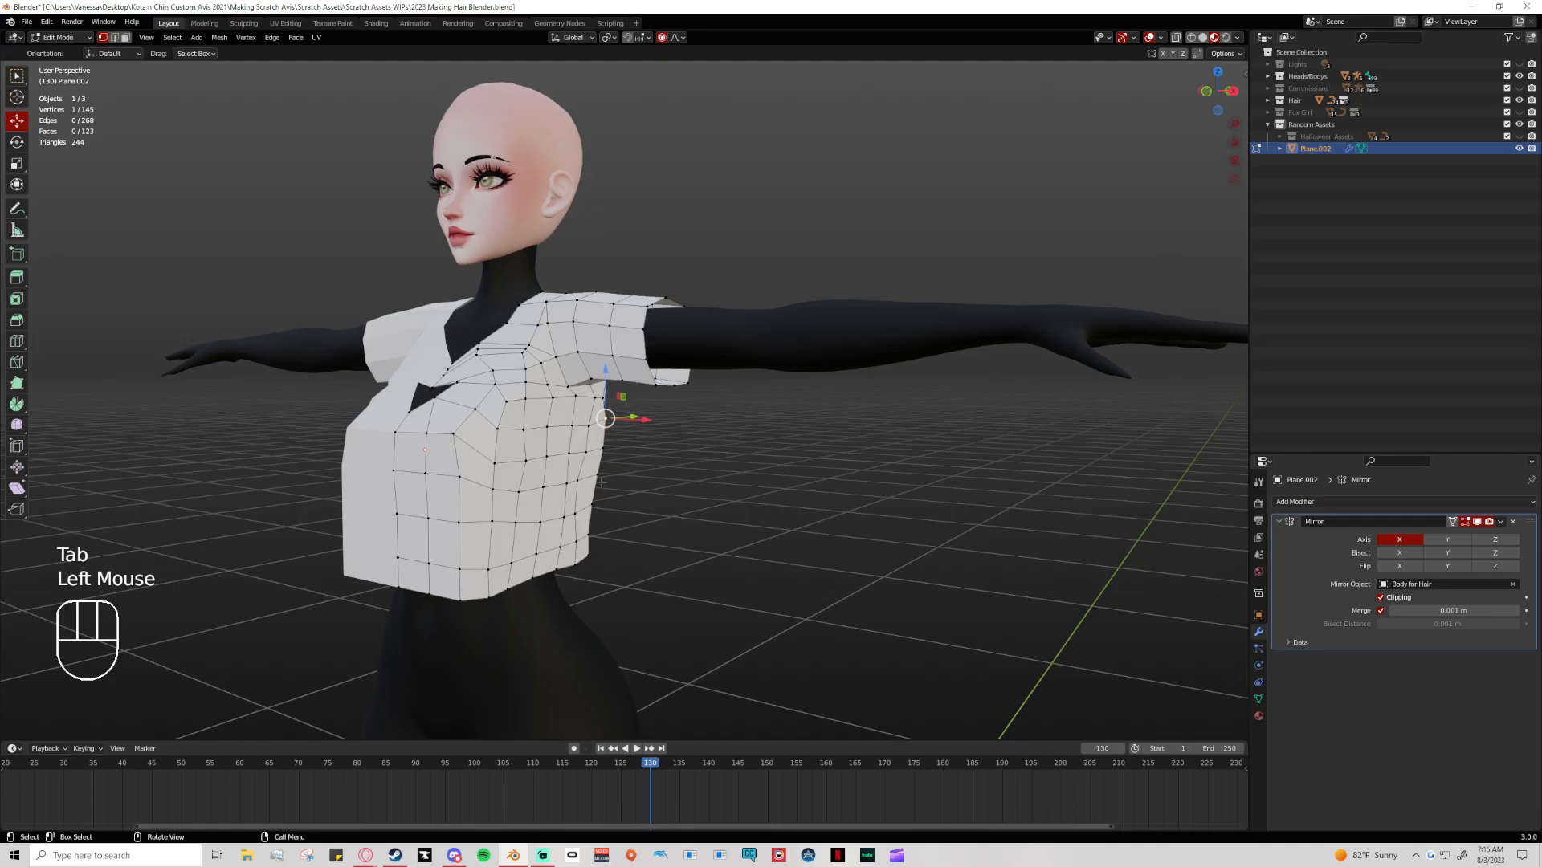
{"action": "key", "text": "g"}
{"action": "scroll", "coordinate": [594, 475], "scroll_direction": "down", "scroll_amount": 8}
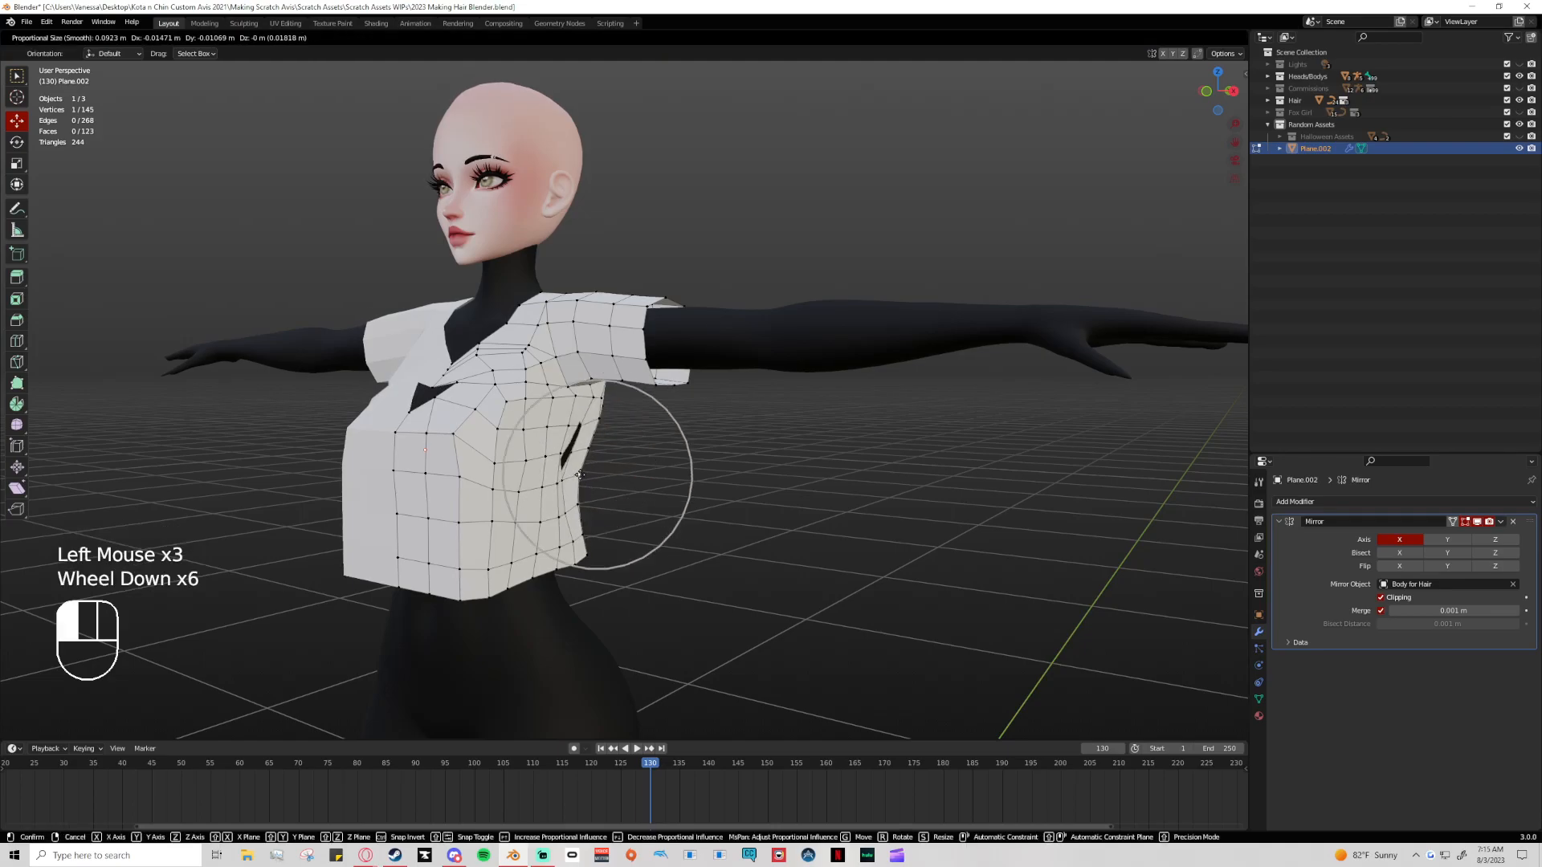
{"action": "left_click_drag", "start_coordinate": [584, 477], "coordinate": [595, 497]}
{"action": "key", "text": "ctrl+z"}
{"action": "key", "text": "ctrl+z"}
{"action": "key", "text": "ctrl+z"}
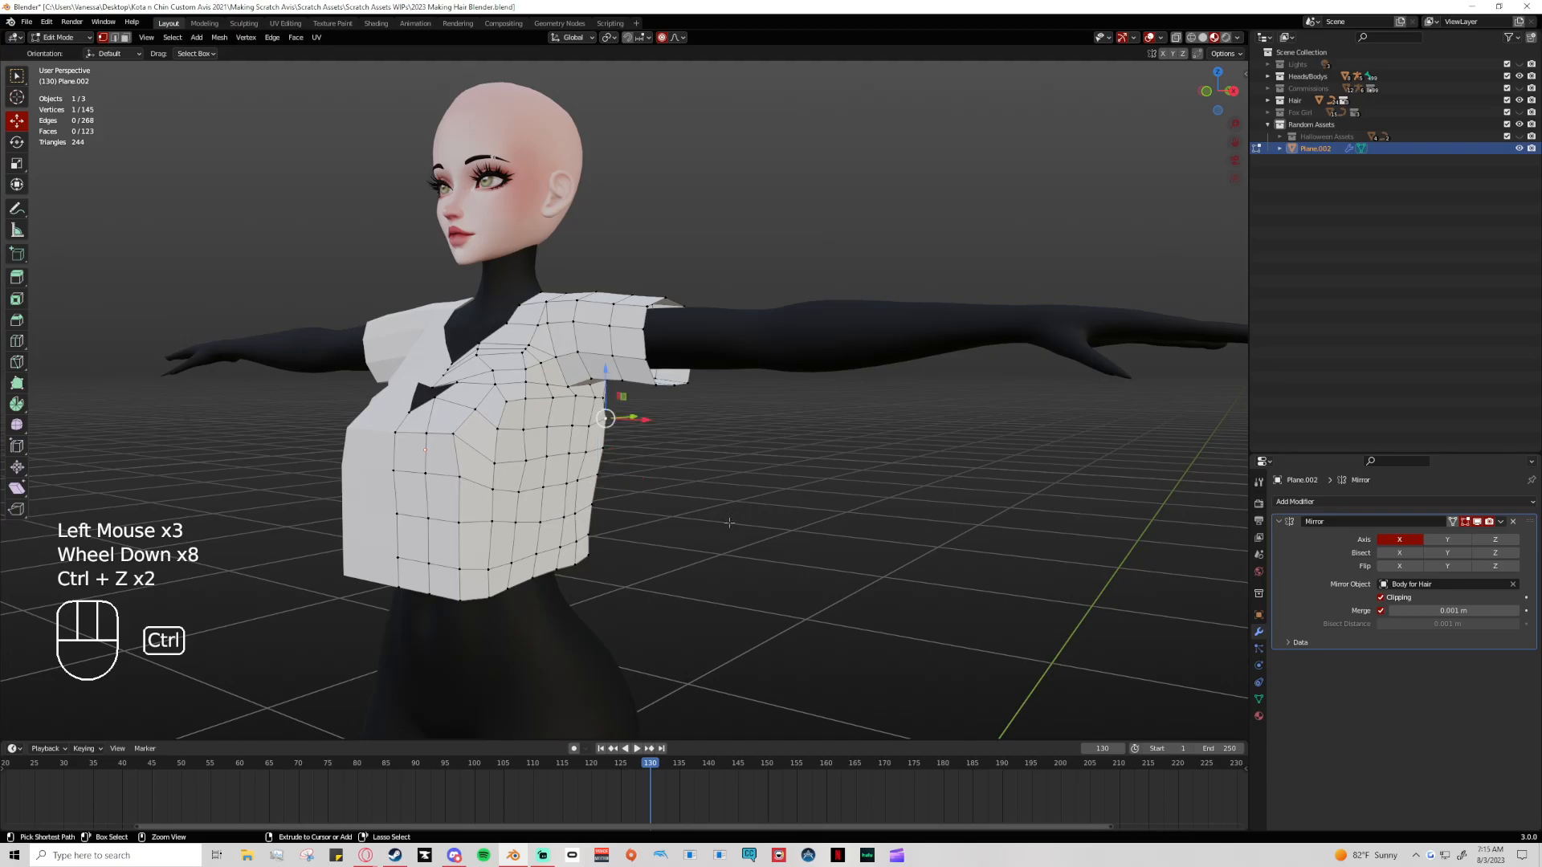
Leave Edit Mode and add a Subdivision Surface modifier to the garment after its Mirror modifier
{"action": "left_click", "coordinate": [720, 525]}
{"action": "key", "text": "Tab"}
{"action": "scroll", "coordinate": [719, 530], "scroll_direction": "down", "scroll_amount": 2}
{"action": "left_click", "coordinate": [668, 520]}
{"action": "middle_click_drag", "start_coordinate": [668, 520], "coordinate": [1104, 525]}
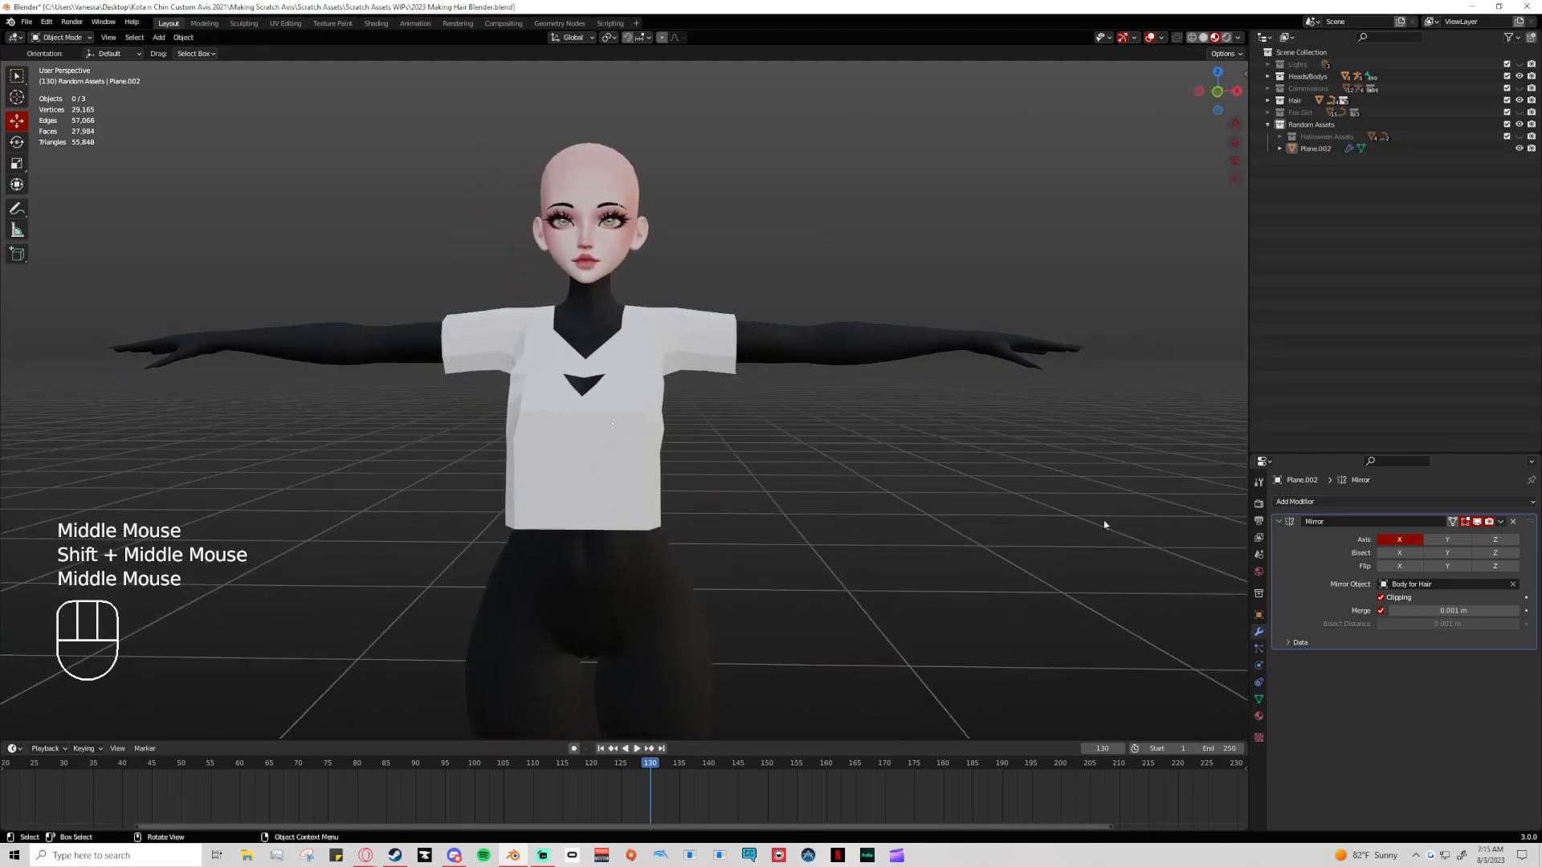
{"action": "left_click", "coordinate": [1317, 501]}
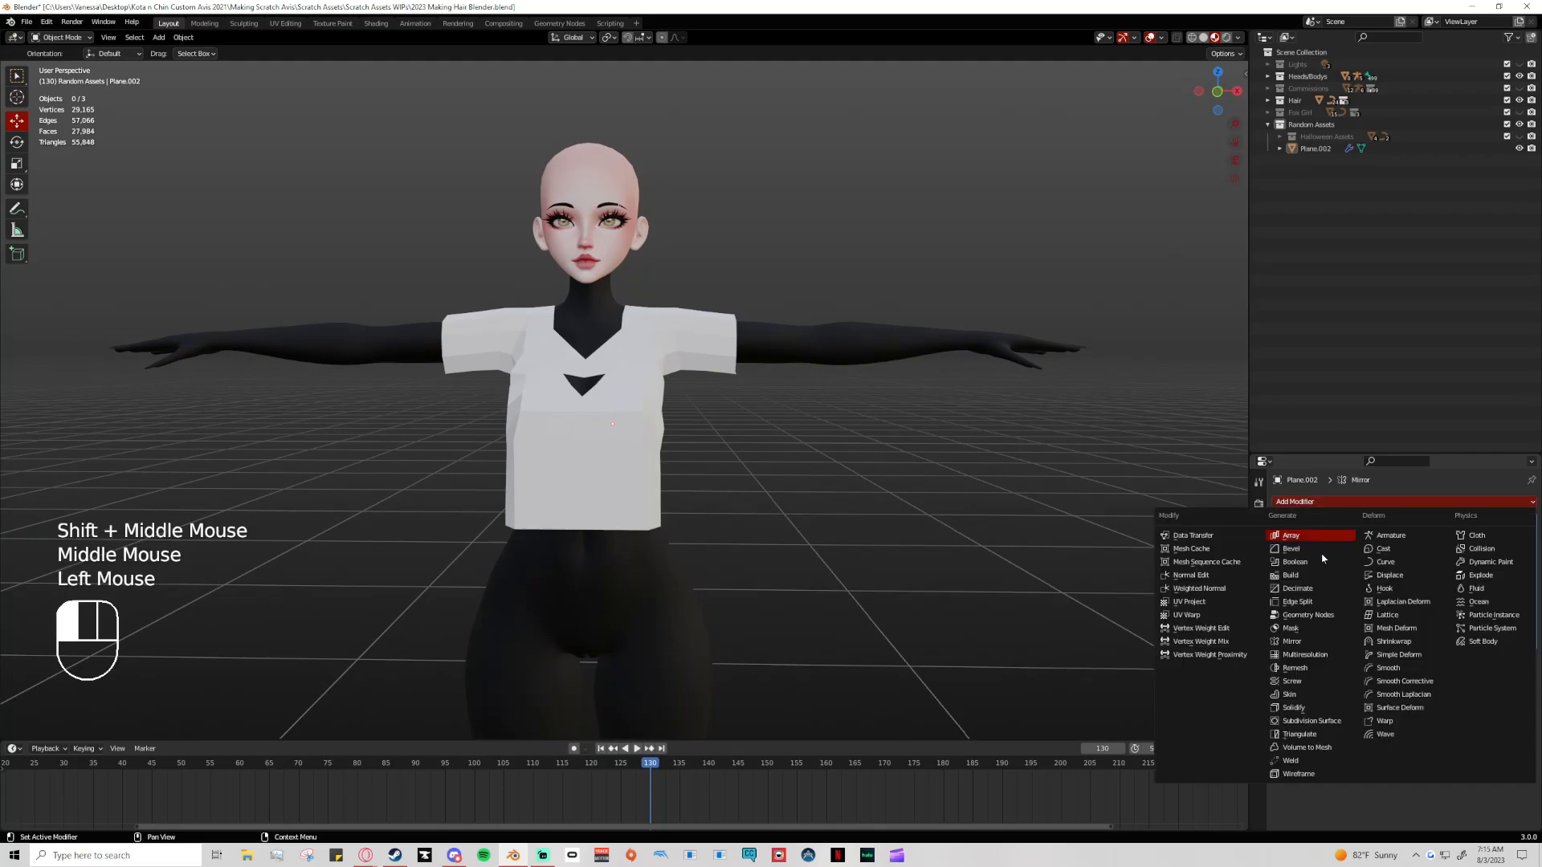
{"action": "left_click", "coordinate": [1290, 721]}
{"action": "scroll", "coordinate": [806, 582], "scroll_direction": "up", "scroll_amount": 2}
{"action": "middle_click_drag", "start_coordinate": [806, 583], "coordinate": [996, 594]}
{"action": "scroll", "coordinate": [1009, 595], "scroll_direction": "down", "scroll_amount": 1}
{"action": "middle_click_drag", "start_coordinate": [823, 436], "coordinate": [698, 541]}
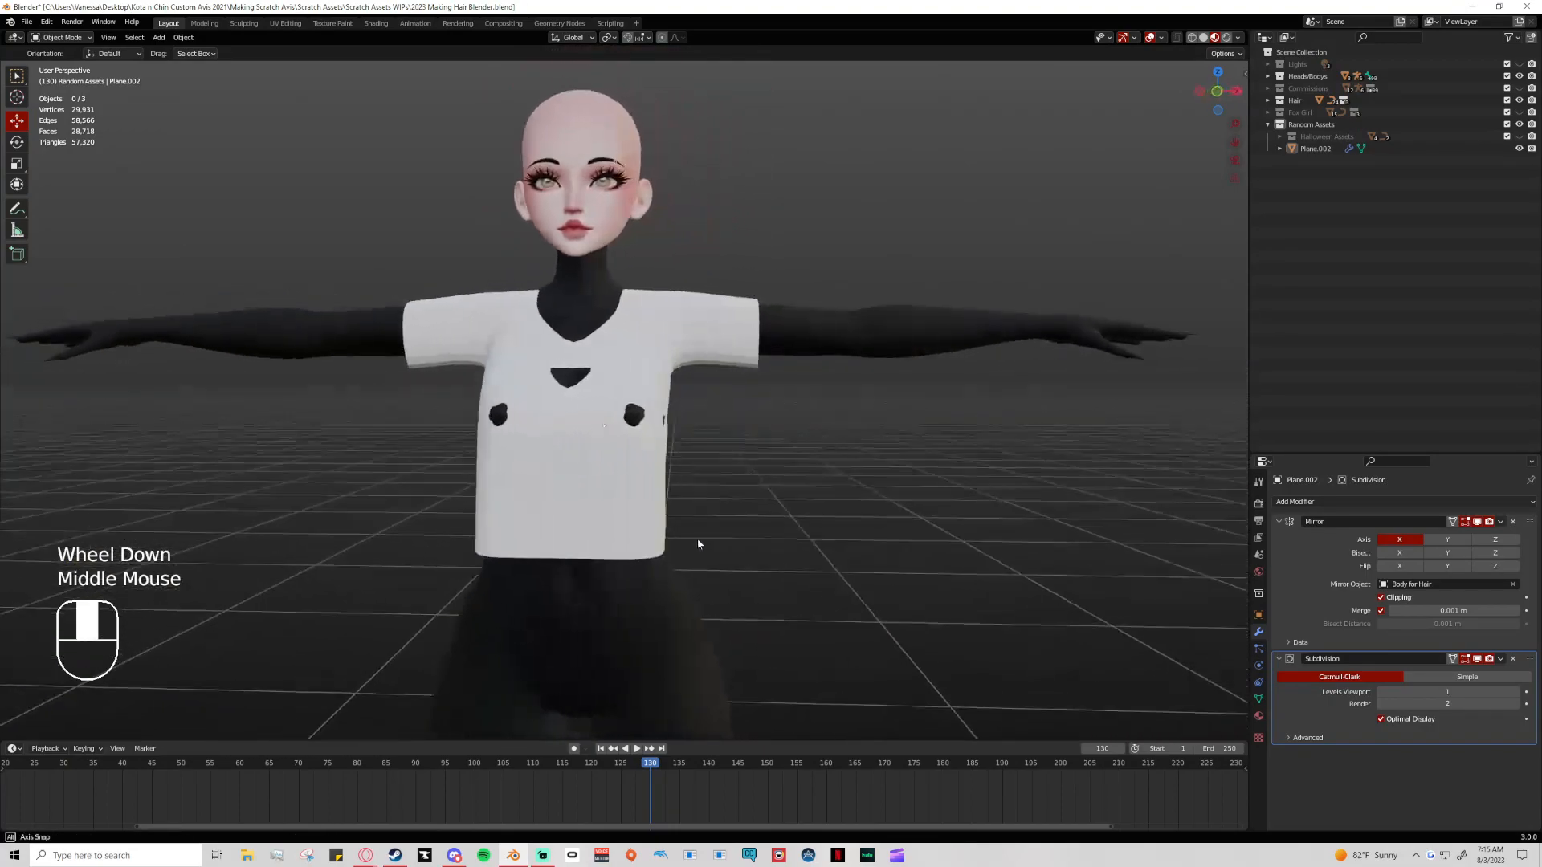
Examine the subdivided garment on the mannequin from the front in both wireframe and material preview shading
{"action": "right_click", "coordinate": [697, 334]}
{"action": "left_click", "coordinate": [728, 334]}
{"action": "left_click", "coordinate": [724, 335]}
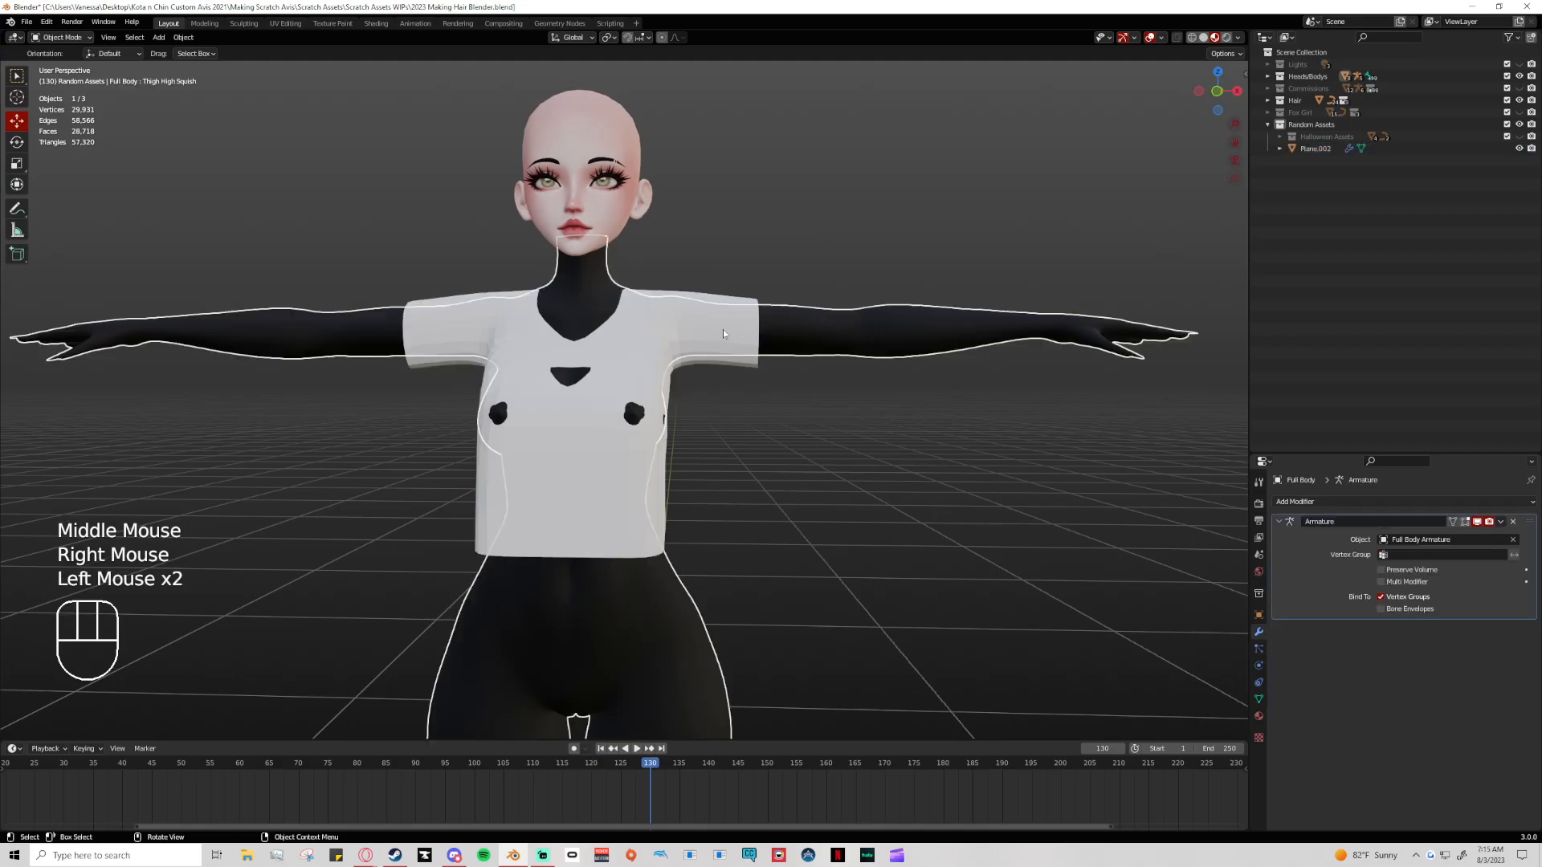
{"action": "left_click", "coordinate": [722, 329]}
{"action": "left_click", "coordinate": [721, 325]}
{"action": "left_click", "coordinate": [714, 298]}
{"action": "right_click", "coordinate": [714, 299]}
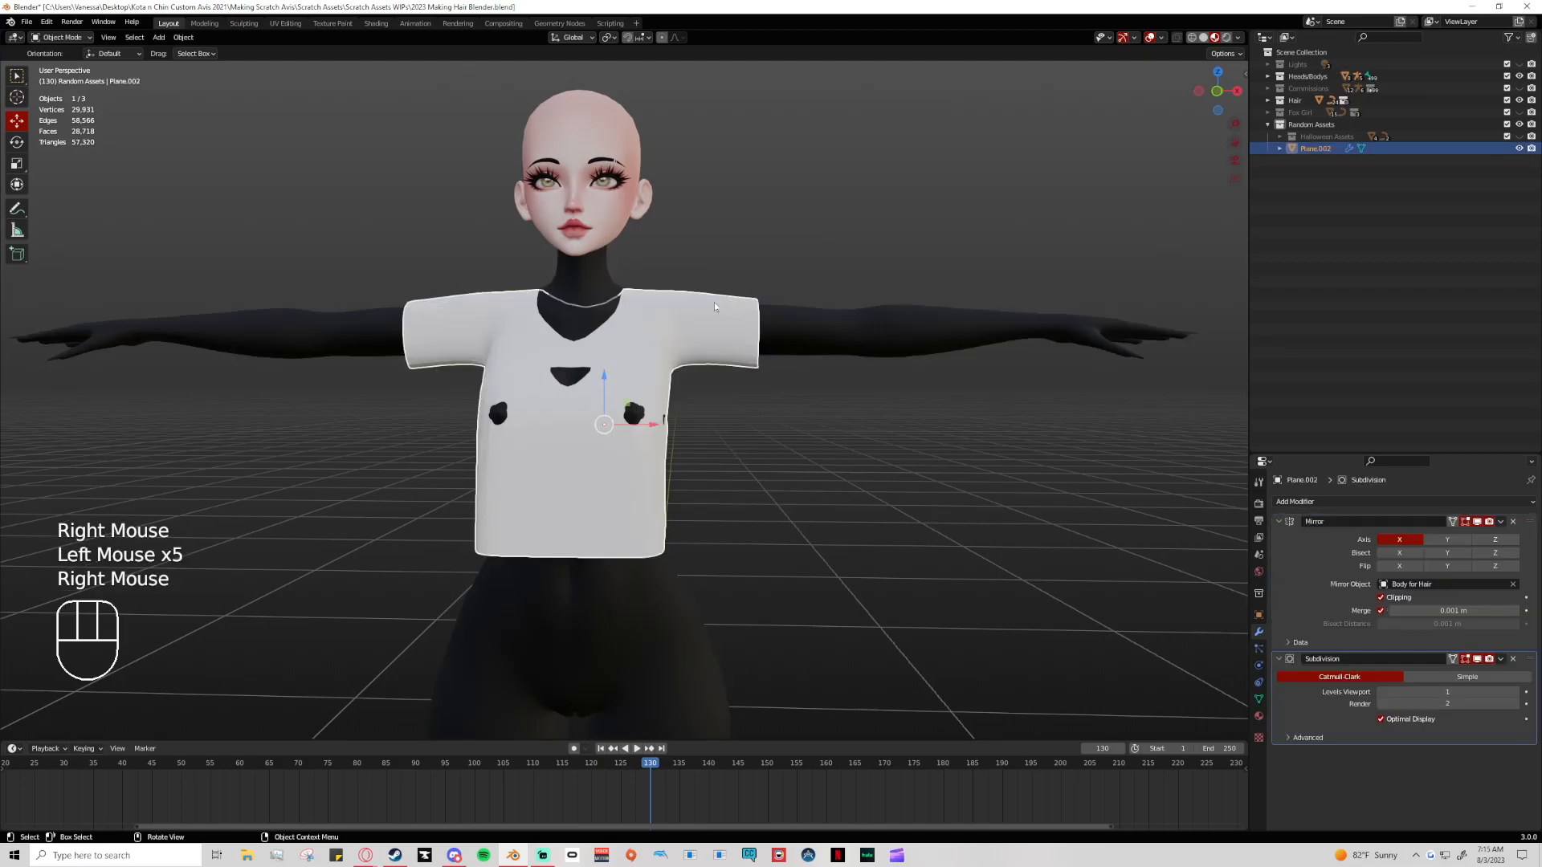
{"action": "left_click", "coordinate": [786, 498]}
{"action": "middle_click_drag", "start_coordinate": [788, 499], "coordinate": [820, 485]}
{"action": "left_click", "coordinate": [1192, 38]}
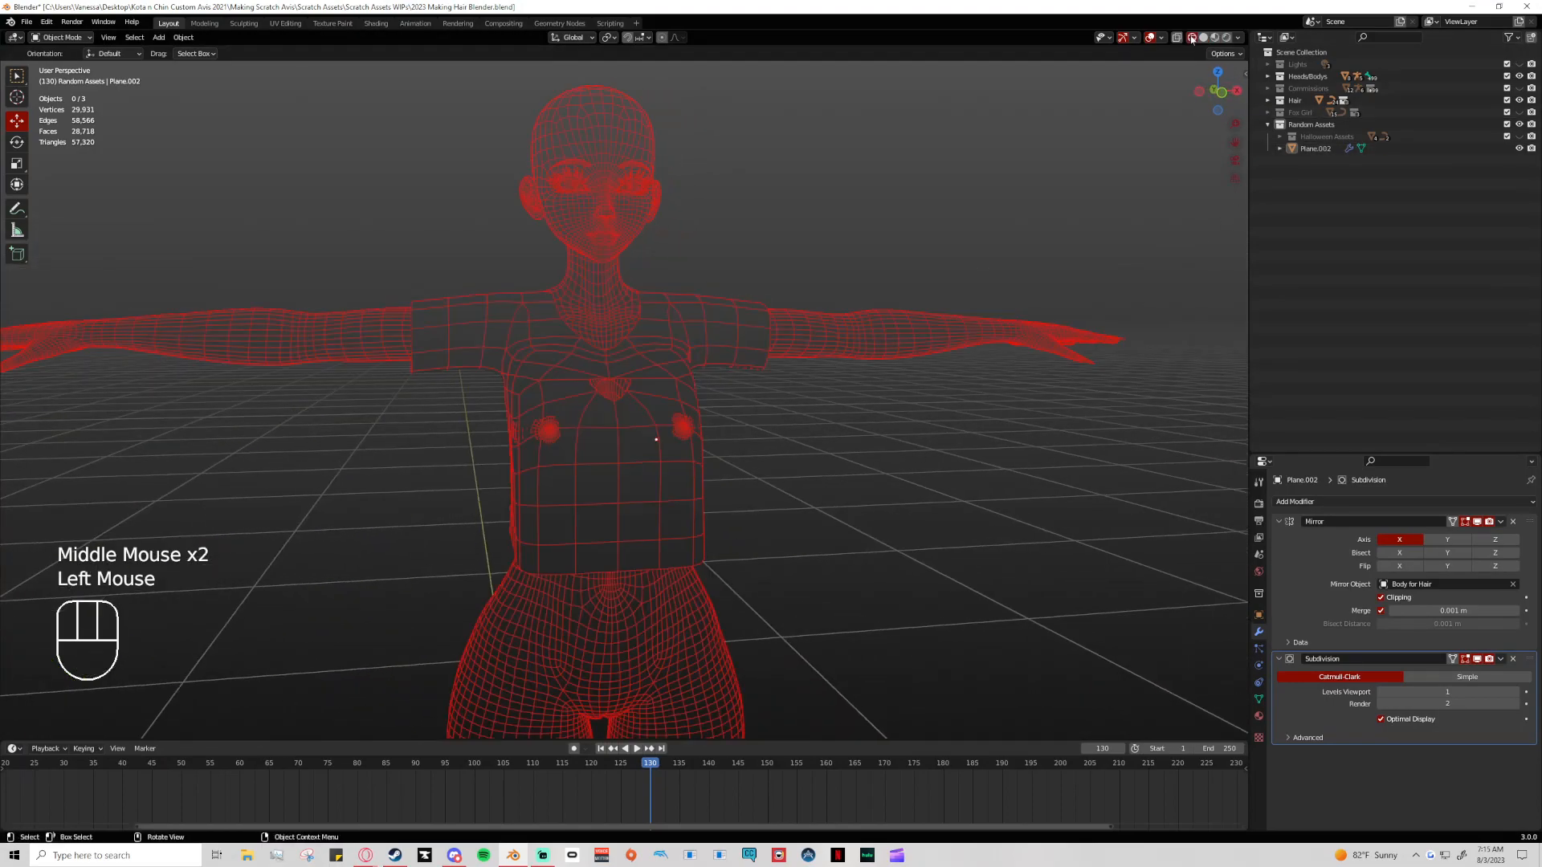
{"action": "left_click", "coordinate": [1214, 38]}
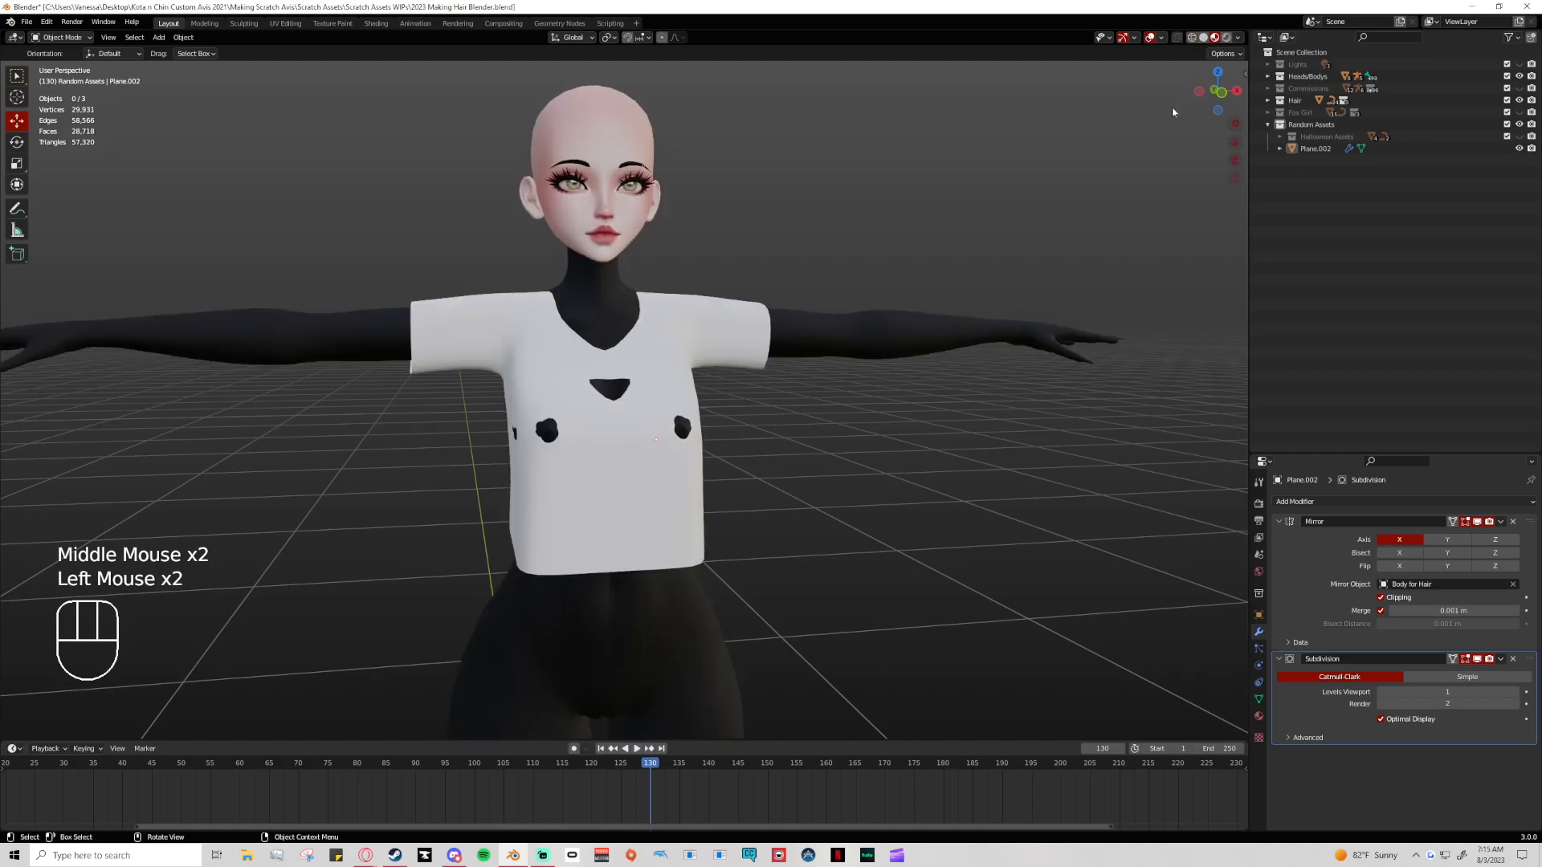
{"action": "scroll", "coordinate": [587, 437], "scroll_direction": "up", "scroll_amount": 1}
{"action": "middle_click_drag", "start_coordinate": [736, 498], "coordinate": [647, 494]}
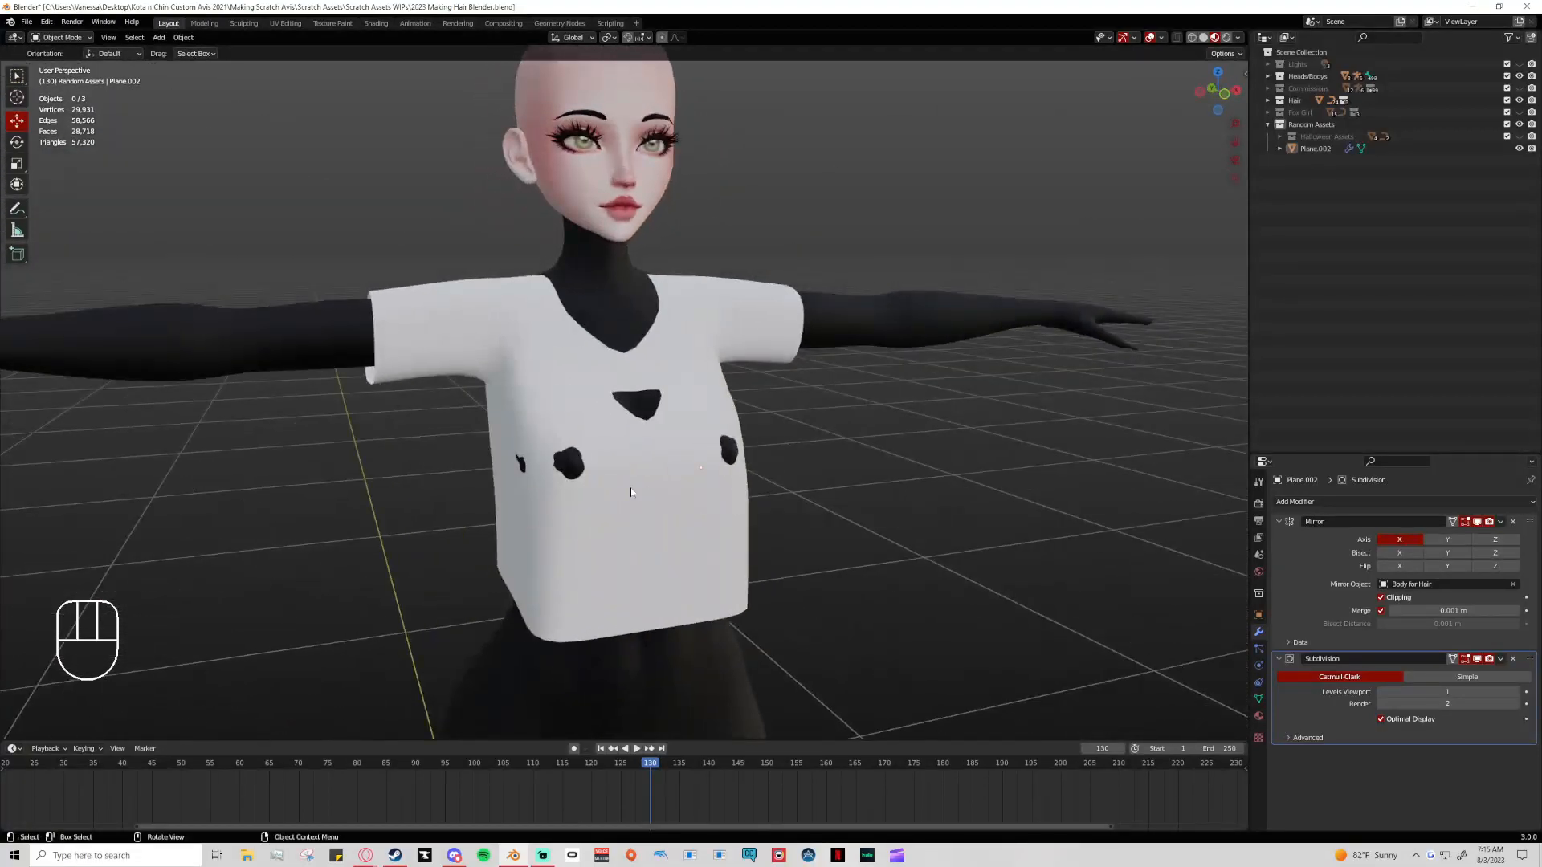
Try placing the garment's Subdivision modifier before the Mirror modifier, and return it to its place after Mirror
{"action": "left_click", "coordinate": [777, 509]}
{"action": "left_click_drag", "start_coordinate": [1531, 664], "coordinate": [1508, 508]}
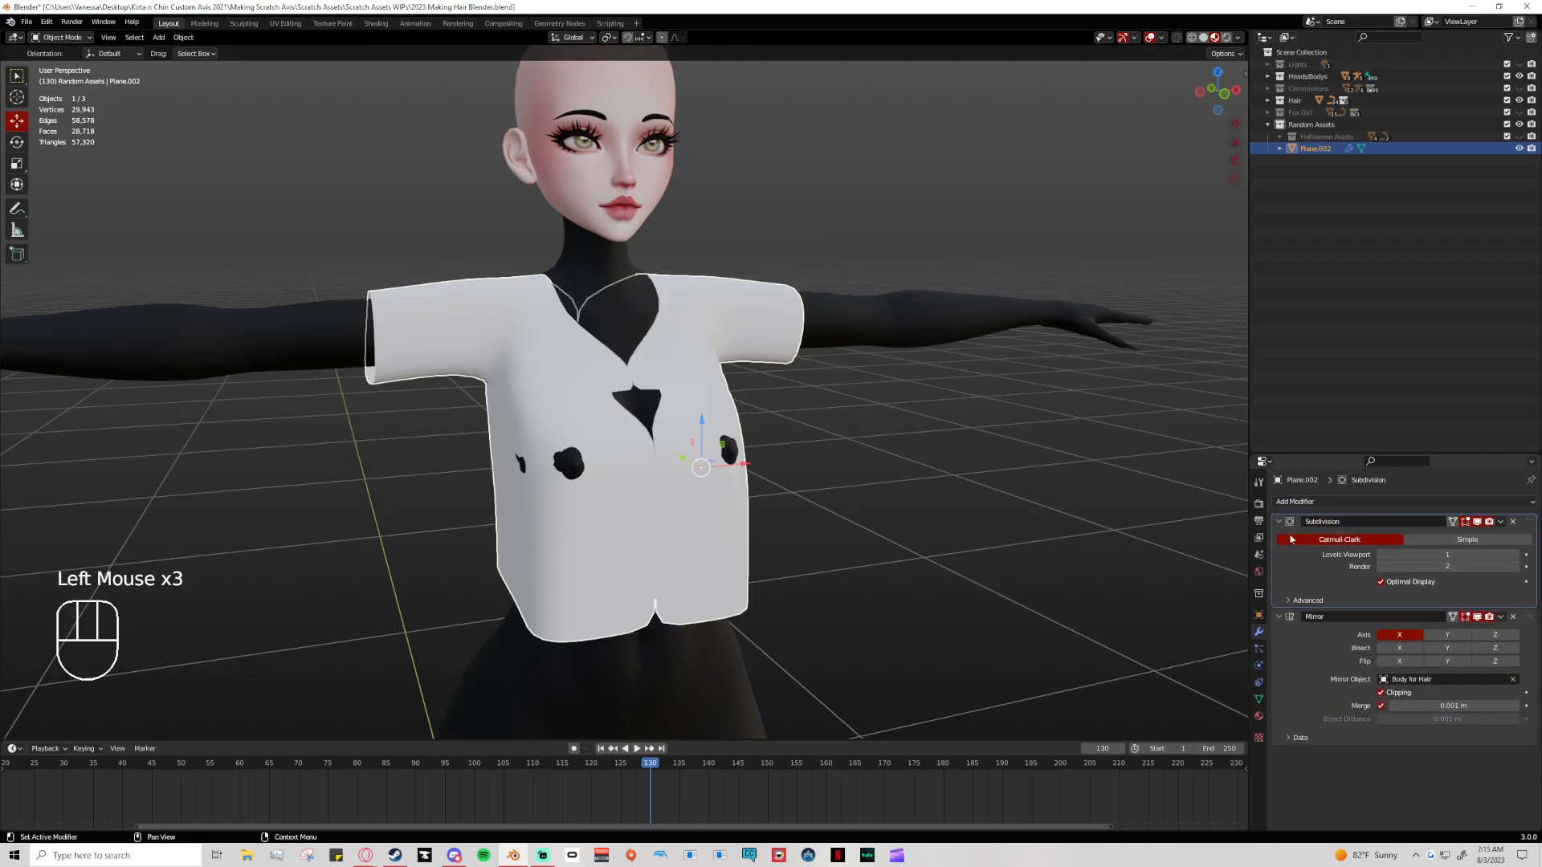
{"action": "middle_click_drag", "start_coordinate": [911, 523], "coordinate": [968, 513]}
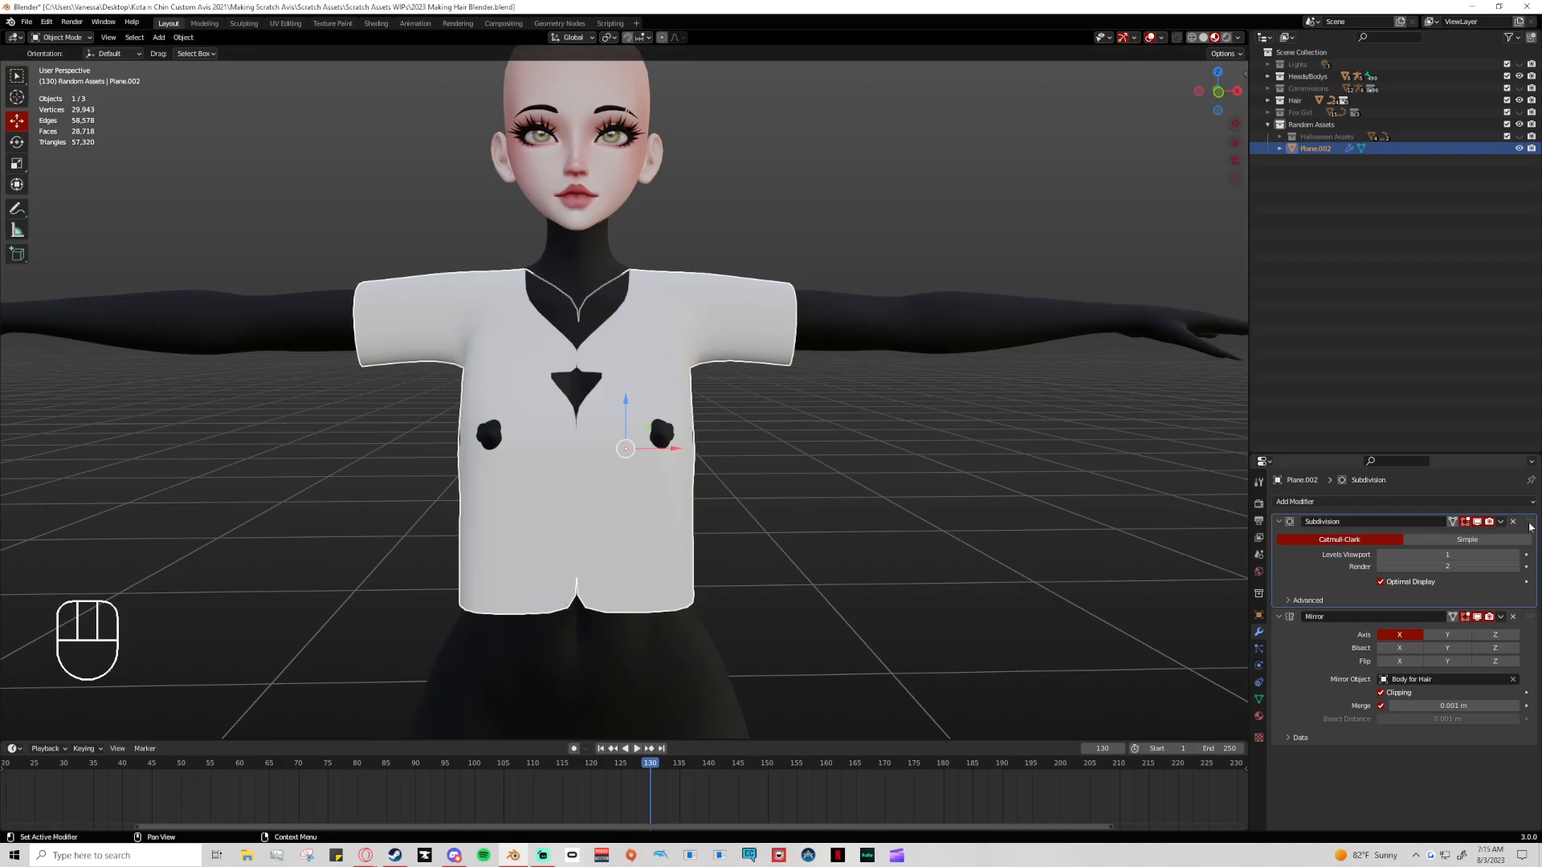
{"action": "left_click_drag", "start_coordinate": [1530, 527], "coordinate": [1530, 655]}
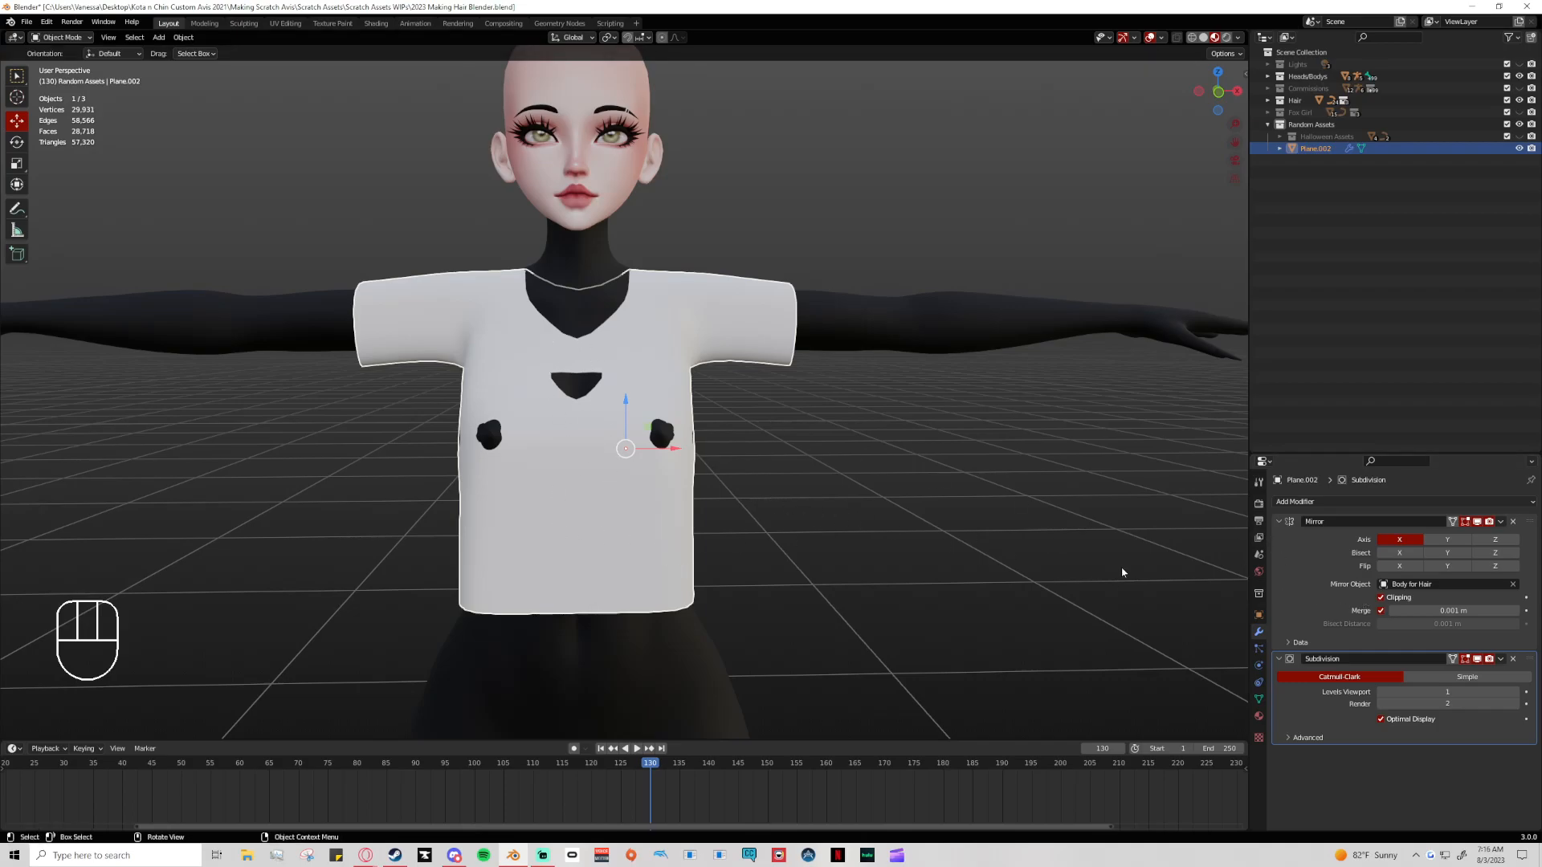
Apply the garment's Subdivision modifier while keeping the Mirror modifier, and display the scene in wireframe
{"action": "left_click", "coordinate": [1500, 659]}
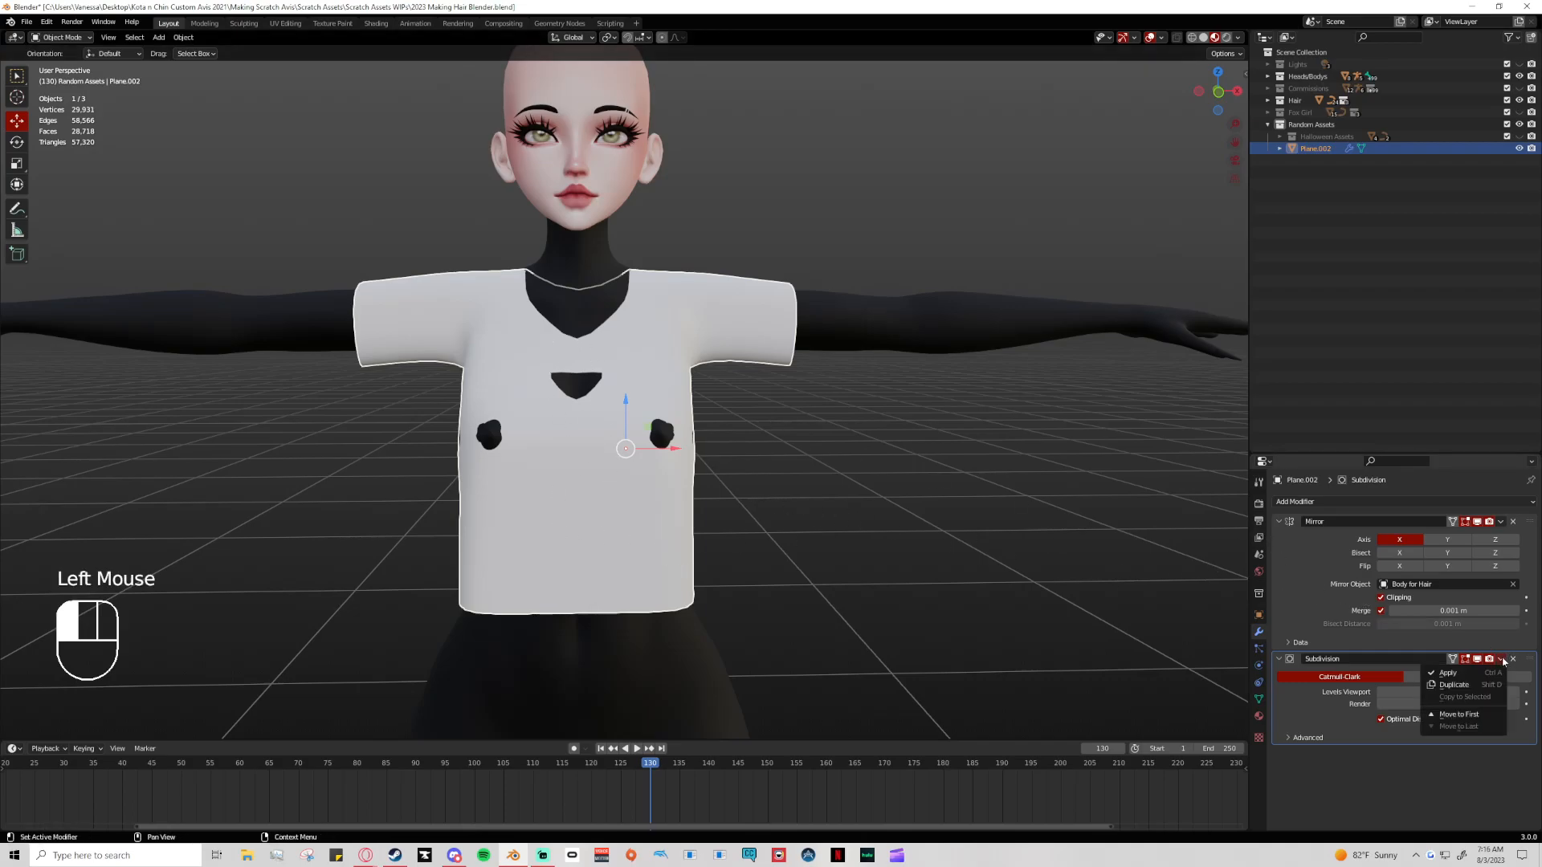
{"action": "left_click", "coordinate": [1446, 673]}
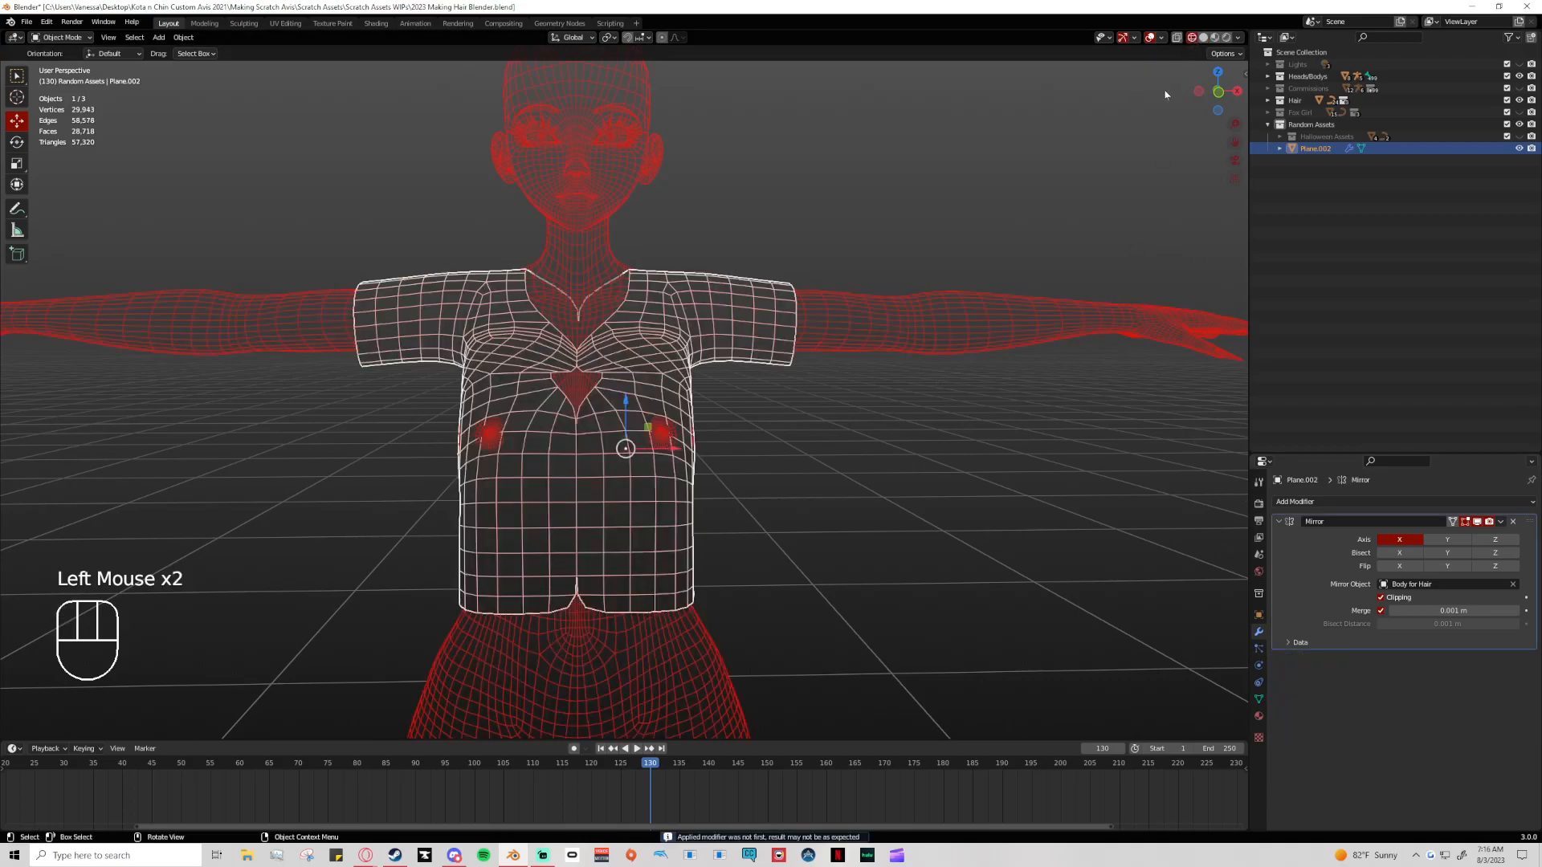
Examine the garment's subdivided topology in wireframe from the front, side and back, including the centre seam
{"action": "middle_click_drag", "start_coordinate": [408, 334], "coordinate": [577, 390]}
{"action": "middle_click_drag", "start_coordinate": [762, 406], "coordinate": [510, 493]}
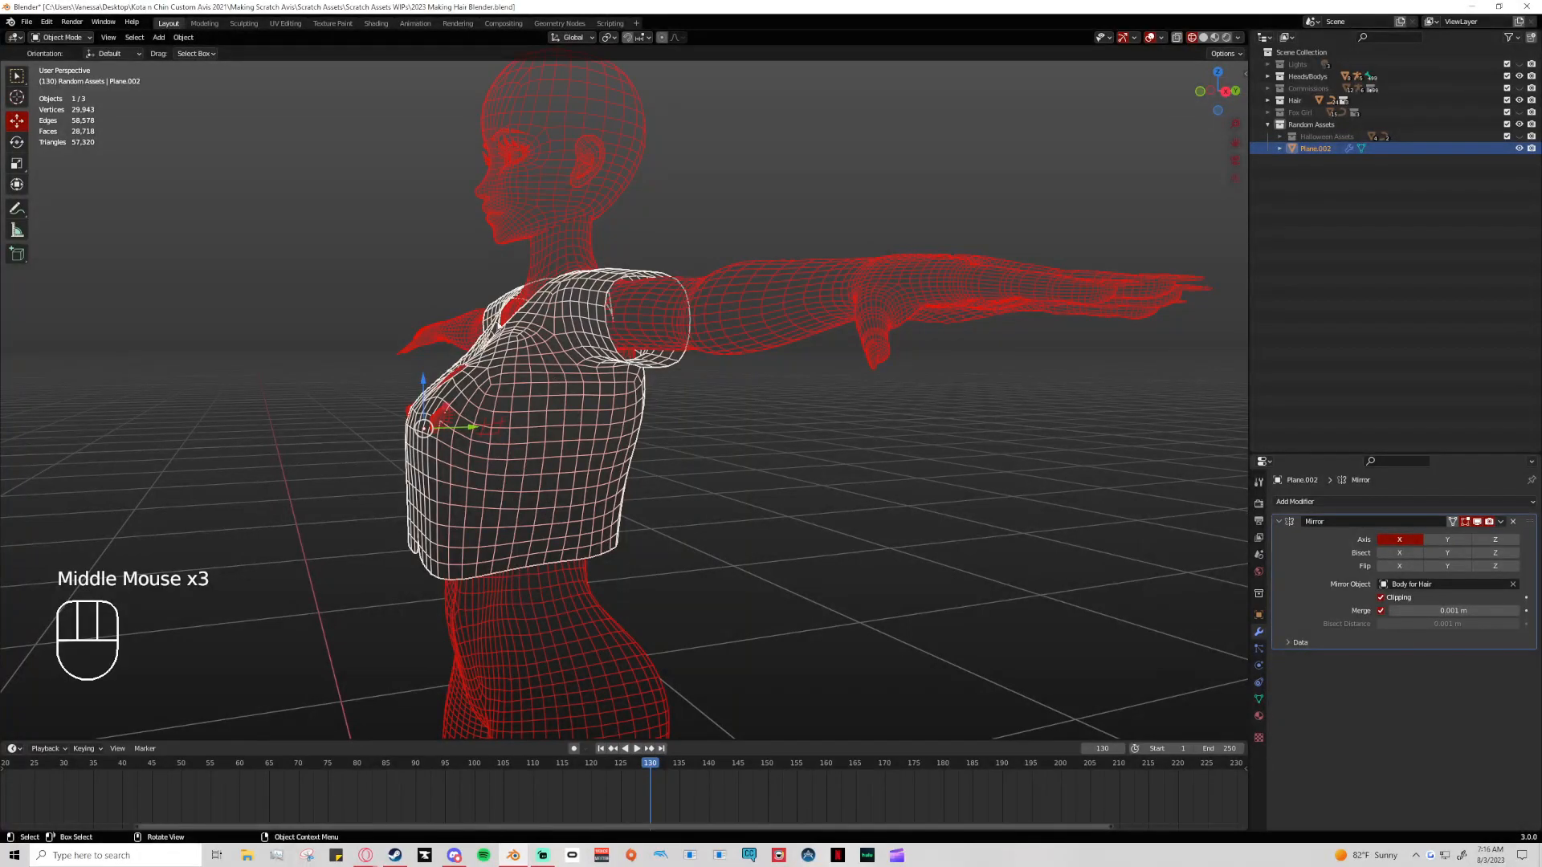
{"action": "scroll", "coordinate": [497, 393], "scroll_direction": "up", "scroll_amount": 3}
{"action": "middle_click_drag", "start_coordinate": [402, 393], "coordinate": [496, 390]}
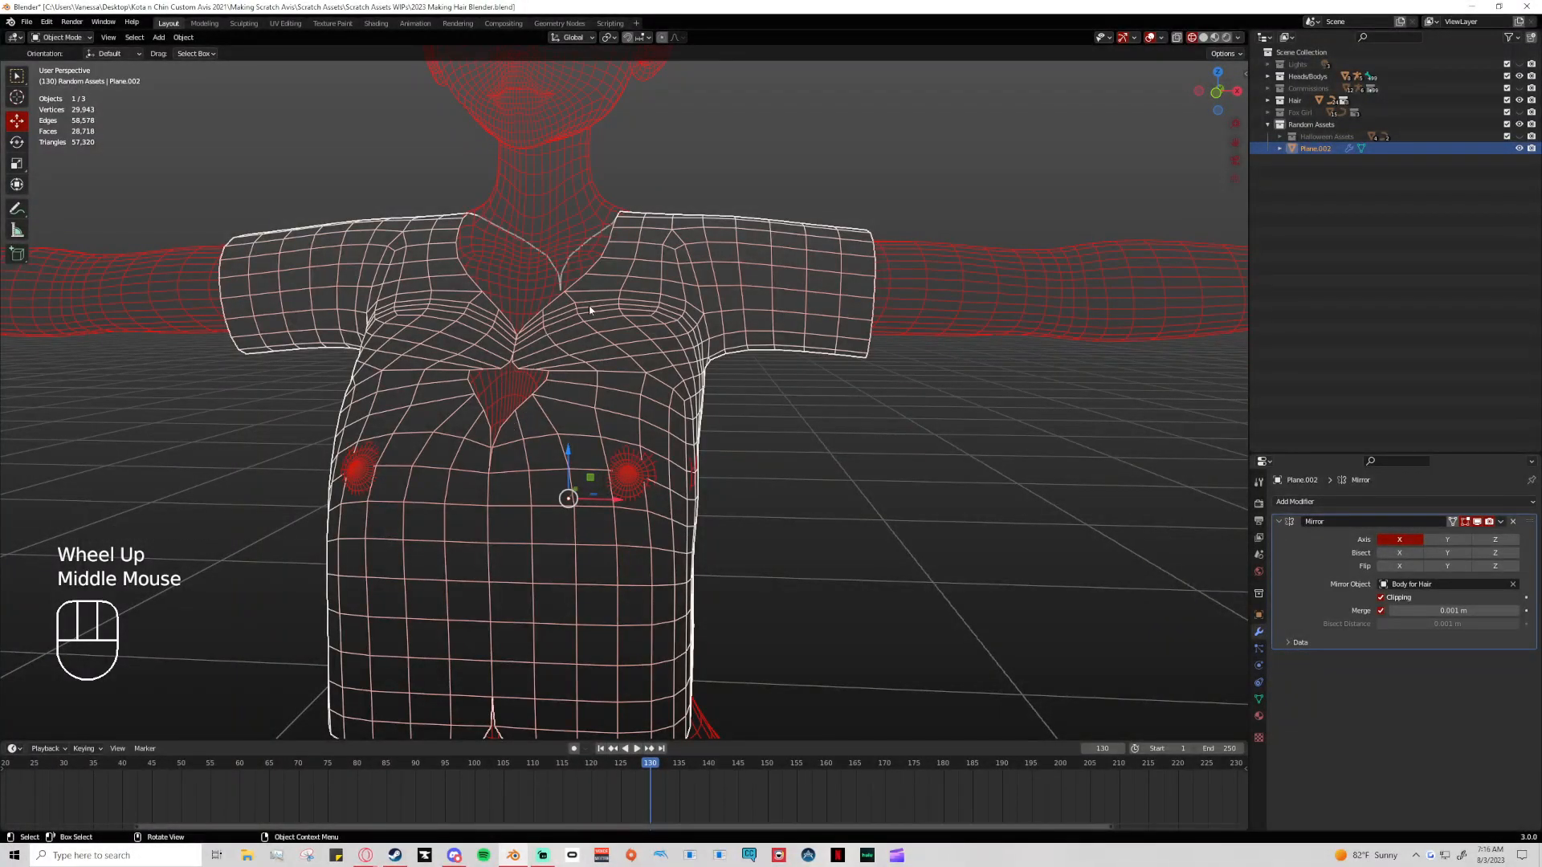
{"action": "mouse_move", "coordinate": [554, 323]}
{"action": "middle_mouse_down"}
{"action": "mouse_move", "coordinate": [514, 317]}
{"action": "mouse_move", "coordinate": [556, 303]}
{"action": "middle_mouse_up"}
{"action": "middle_click_drag", "start_coordinate": [576, 591], "coordinate": [423, 554]}
{"action": "middle_click_drag", "start_coordinate": [571, 554], "coordinate": [642, 414]}
{"action": "middle_click_drag", "start_coordinate": [785, 372], "coordinate": [593, 357]}
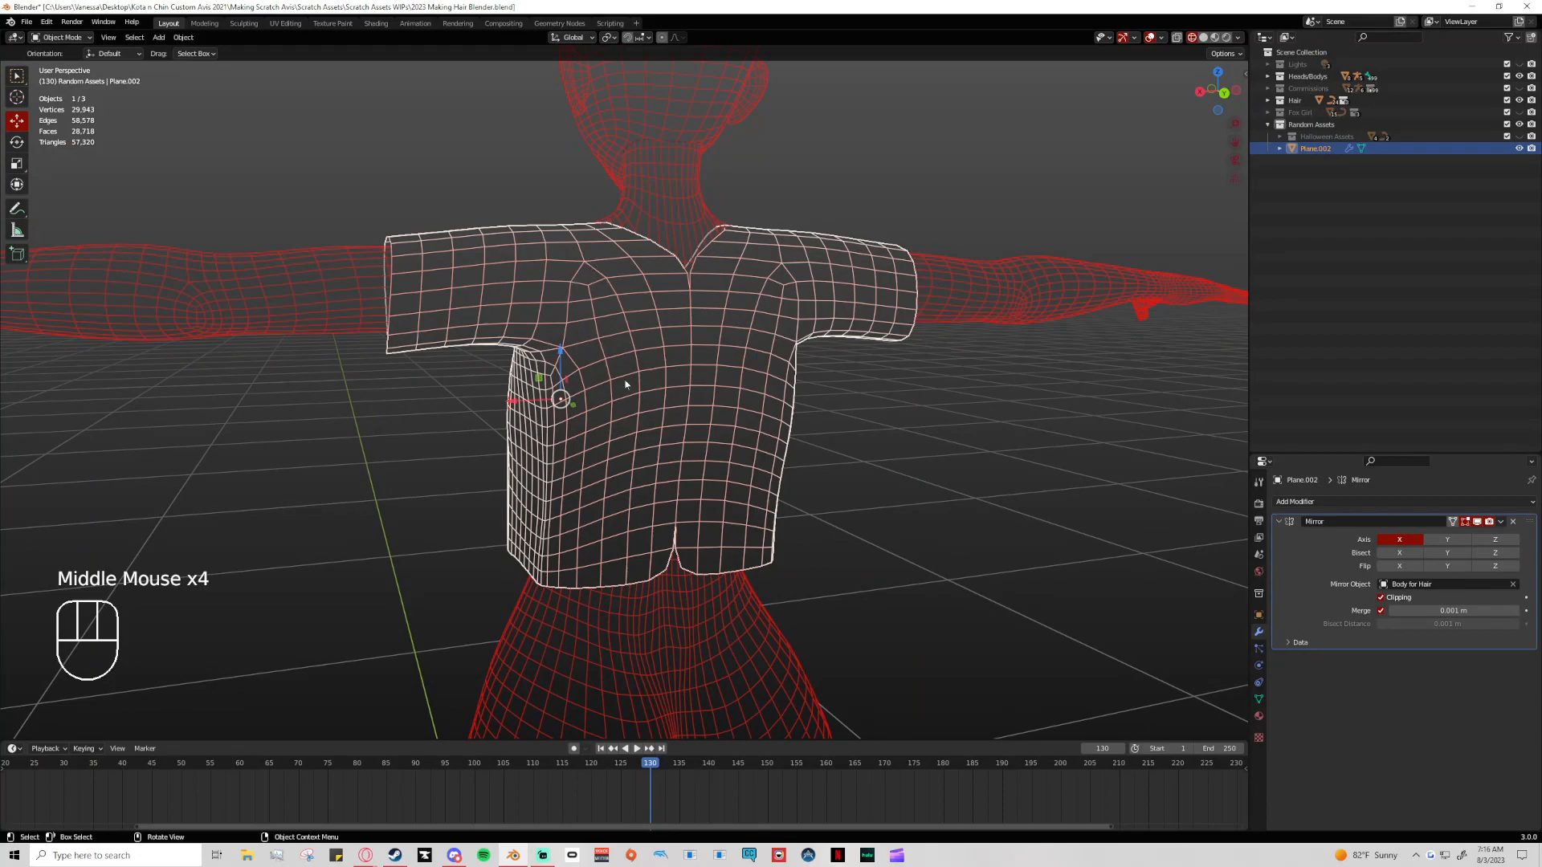
{"action": "key", "text": "Tab"}
{"action": "key", "text": "Tab"}
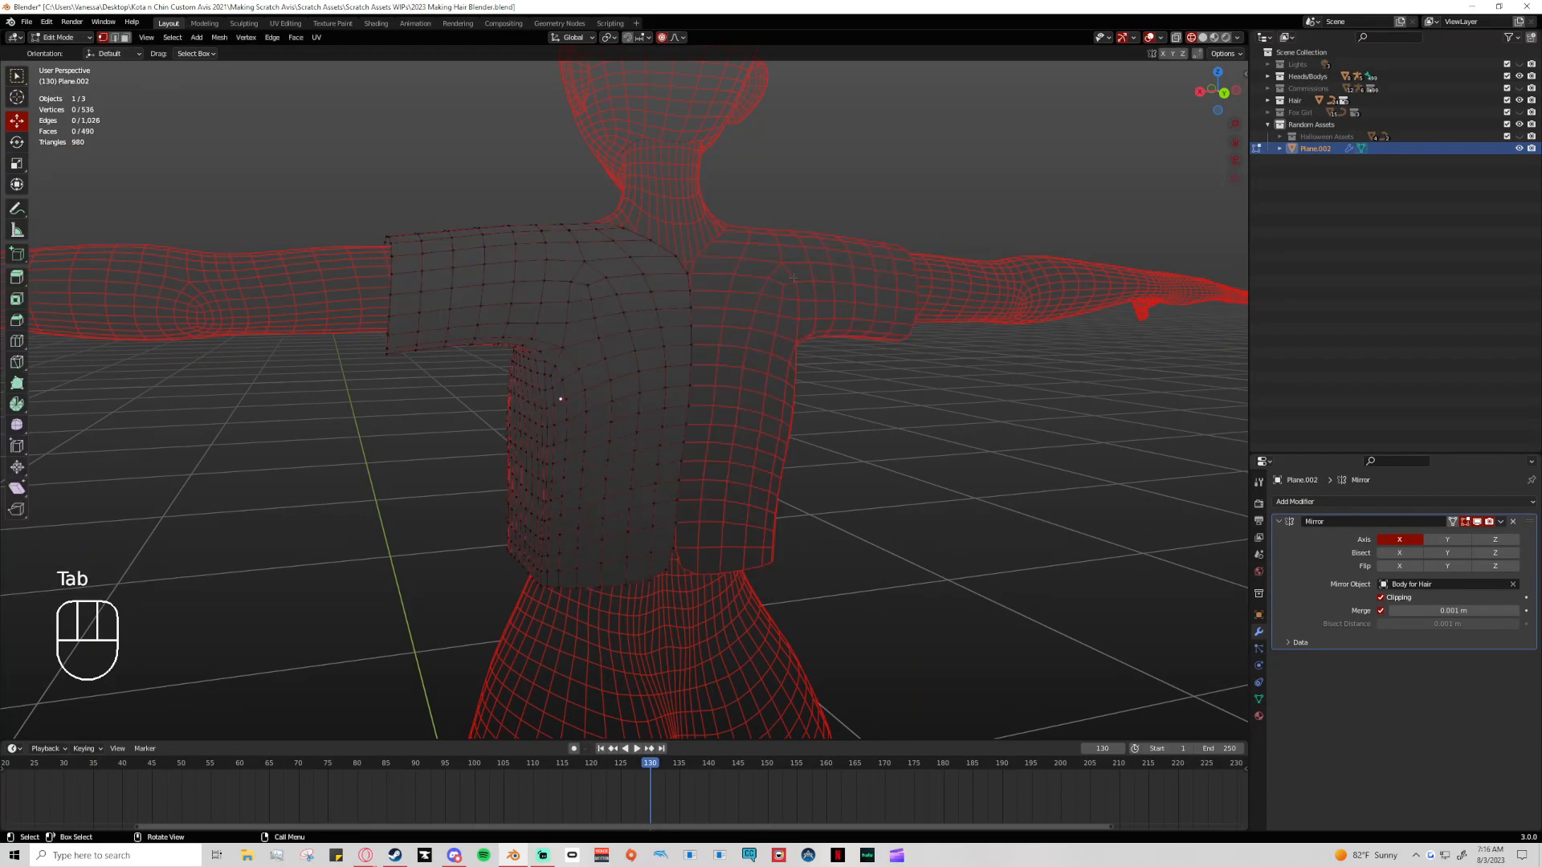
Restore material preview shading and, in Edit Mode, move the back neckline vertex at the centre seam toward the mirror axis
{"action": "left_click", "coordinate": [1214, 38]}
{"action": "key", "text": "Tab"}
{"action": "scroll", "coordinate": [715, 241], "scroll_direction": "up", "scroll_amount": 2}
{"action": "middle_click_drag", "start_coordinate": [715, 241], "coordinate": [719, 213]}
{"action": "left_click", "coordinate": [719, 214]}
{"action": "left_click", "coordinate": [718, 218], "text": "shift"}
{"action": "left_click_drag", "start_coordinate": [665, 206], "coordinate": [687, 203]}
Try to close the notch in the back hem by moving the hem vertex beside the centre seam, and undo the move
{"action": "left_click", "coordinate": [709, 633]}
{"action": "left_click_drag", "start_coordinate": [698, 637], "coordinate": [667, 641]}
{"action": "left_click", "coordinate": [689, 643]}
{"action": "scroll", "coordinate": [663, 649], "scroll_direction": "up", "scroll_amount": 8}
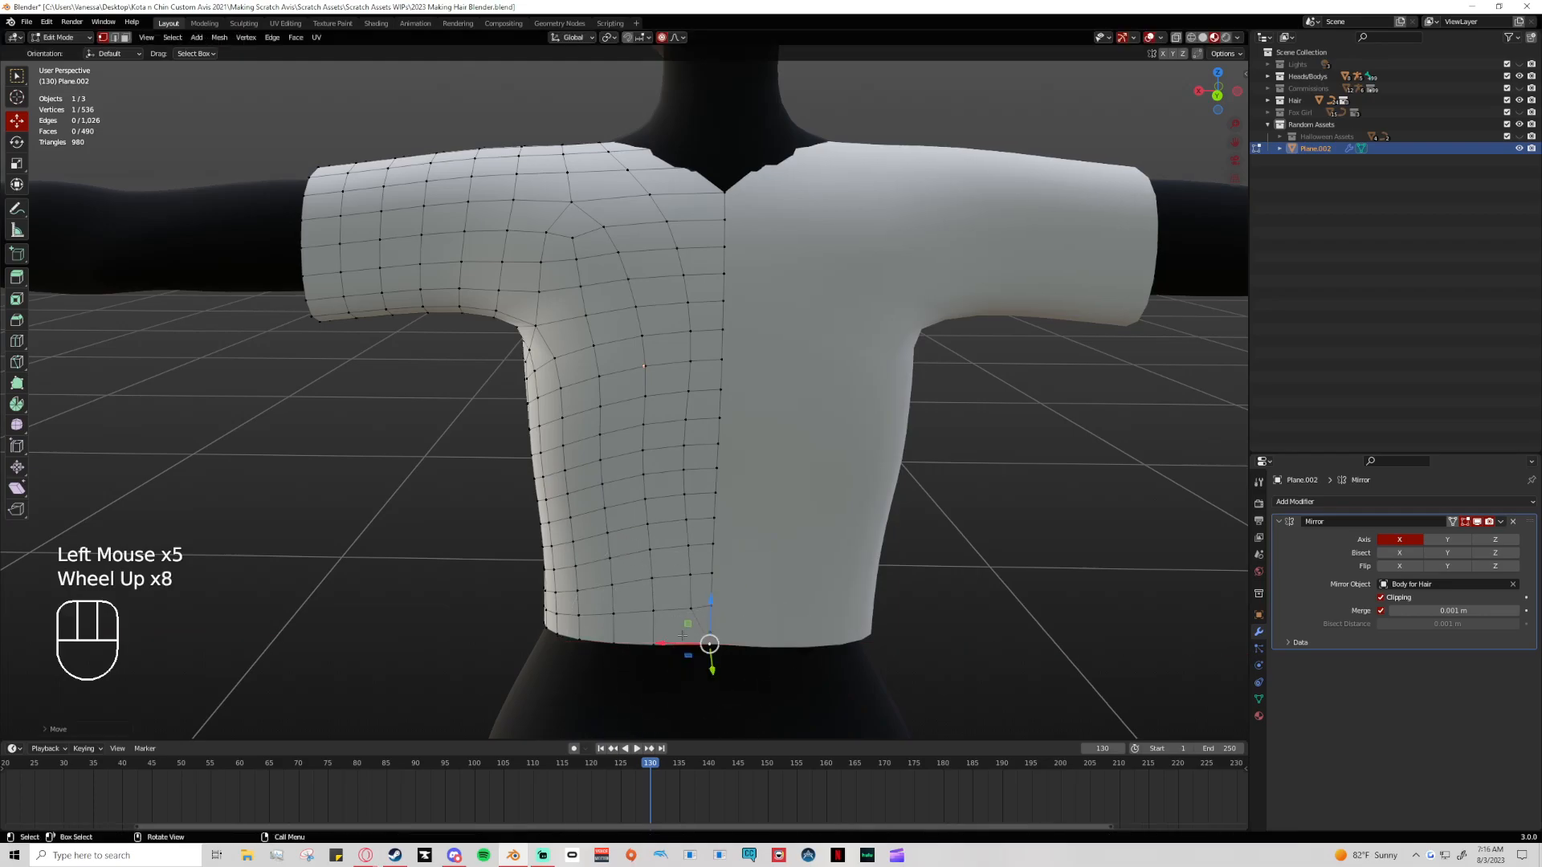
{"action": "middle_click_drag", "start_coordinate": [833, 649], "coordinate": [833, 438], "text": "shift"}
{"action": "key", "text": "ctrl+z"}
Select the vertex at the notch in the back hem's centre seam
{"action": "scroll", "coordinate": [833, 438], "scroll_direction": "up", "scroll_amount": 1, "text": "ctrl"}
{"action": "left_click", "coordinate": [705, 422]}
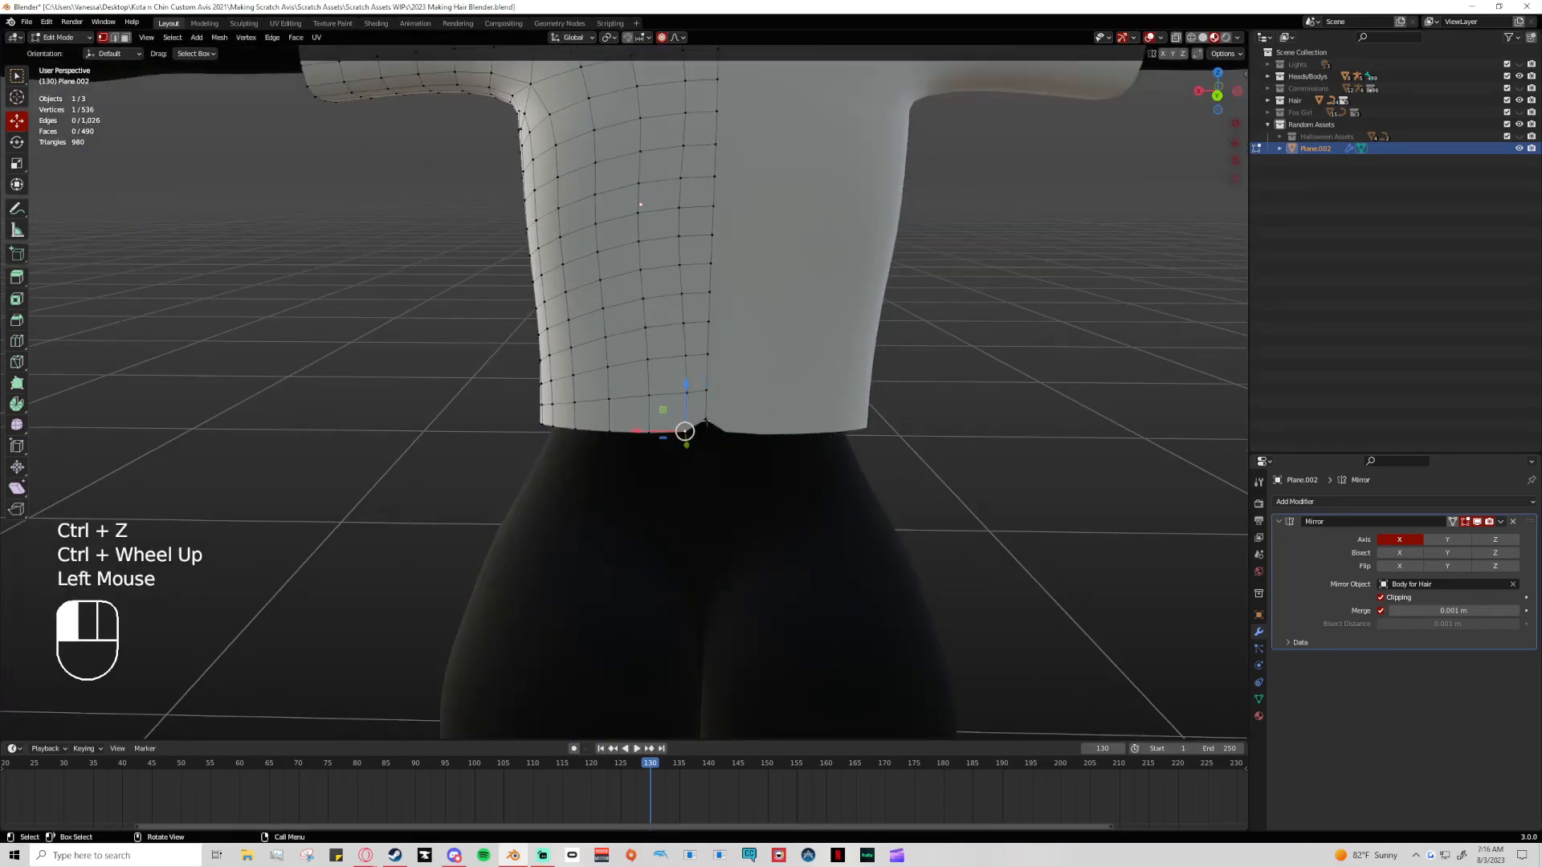
Lower the centre vertex of the shirt's back hem to flatten the notch there
{"action": "left_click_drag", "start_coordinate": [705, 373], "coordinate": [707, 386]}
{"action": "left_click", "coordinate": [777, 451]}
{"action": "scroll", "coordinate": [706, 468], "scroll_direction": "down", "scroll_amount": 1}
{"action": "middle_click_drag", "start_coordinate": [706, 468], "coordinate": [800, 471]}
Turn on X-ray and nudge the centre vertices of the back neckline slightly upward
{"action": "middle_click_drag", "start_coordinate": [689, 313], "coordinate": [673, 160], "text": "shift"}
{"action": "scroll", "coordinate": [724, 490], "scroll_direction": "up", "scroll_amount": 1}
{"action": "left_click", "coordinate": [677, 233]}
{"action": "left_click", "coordinate": [673, 161]}
{"action": "left_click", "coordinate": [1175, 37]}
{"action": "middle_click_drag", "start_coordinate": [670, 241], "coordinate": [673, 312], "text": "shift"}
{"action": "left_click", "coordinate": [673, 310], "text": "shift"}
{"action": "left_click_drag", "start_coordinate": [672, 308], "coordinate": [672, 304]}
Reposition the neckline vertices running from the back towards the shoulder so the collar edge follows the neck
{"action": "middle_click_drag", "start_coordinate": [671, 304], "coordinate": [385, 273]}
{"action": "left_click", "coordinate": [591, 288]}
{"action": "left_click_drag", "start_coordinate": [603, 260], "coordinate": [596, 286]}
{"action": "left_click", "coordinate": [601, 286]}
{"action": "middle_click_drag", "start_coordinate": [631, 311], "coordinate": [771, 313]}
{"action": "left_click", "coordinate": [550, 245]}
{"action": "left_click_drag", "start_coordinate": [549, 245], "coordinate": [544, 241]}
{"action": "middle_click_drag", "start_coordinate": [543, 241], "coordinate": [692, 249]}
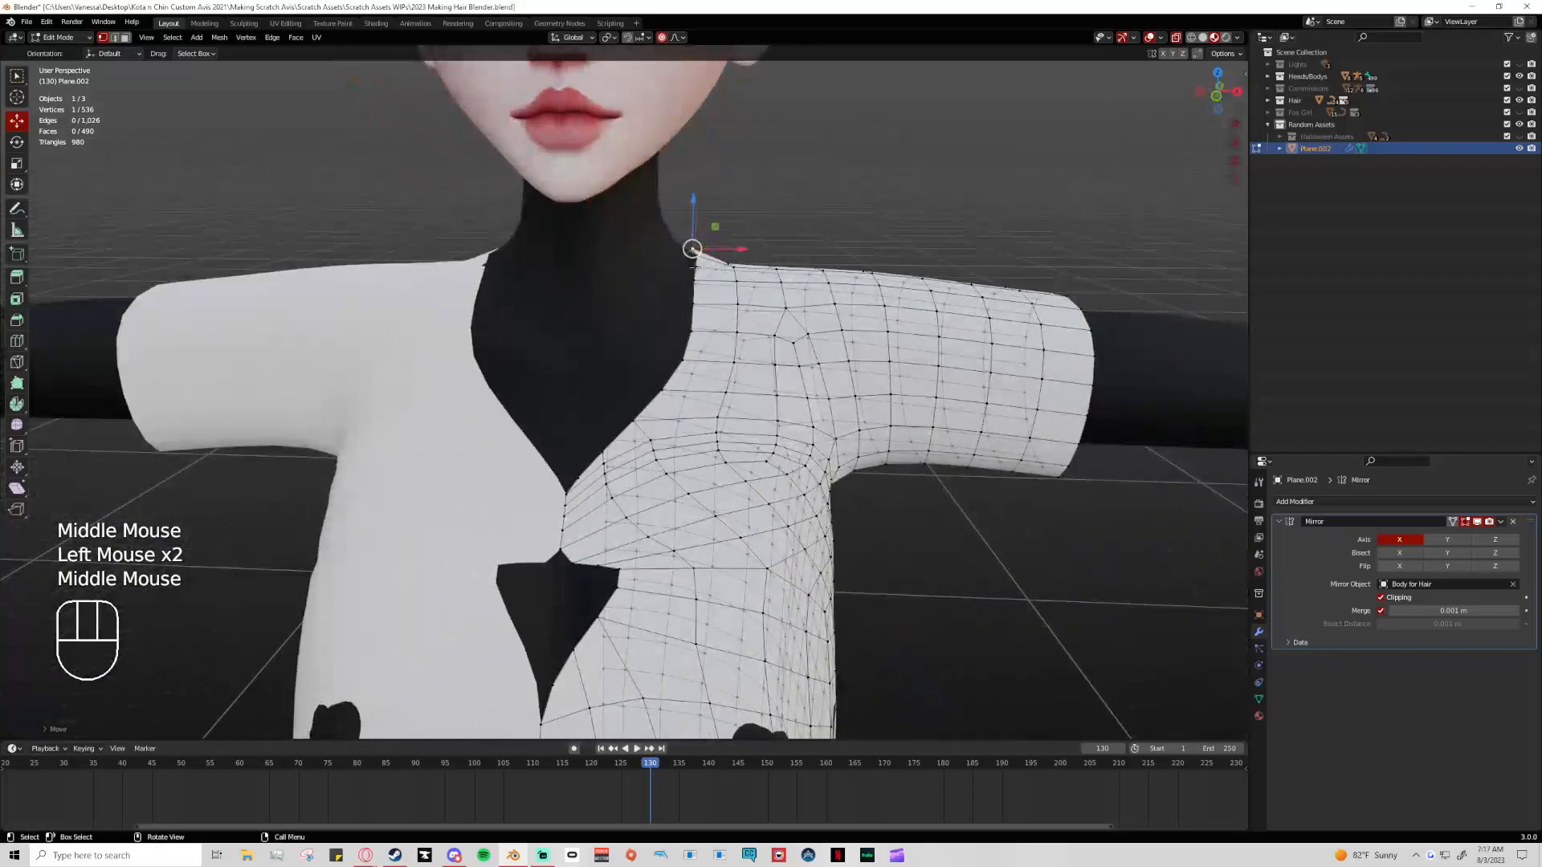
Smooth the front neckline by adjusting the corner vertex at the shoulder and the edge vertices below it
{"action": "left_click", "coordinate": [692, 249]}
{"action": "left_click", "coordinate": [695, 250]}
{"action": "left_click_drag", "start_coordinate": [697, 250], "coordinate": [697, 332]}
{"action": "left_click", "coordinate": [700, 256]}
{"action": "left_click", "coordinate": [700, 256]}
{"action": "left_click", "coordinate": [700, 256]}
{"action": "left_click", "coordinate": [700, 255]}
{"action": "left_click", "coordinate": [694, 304]}
{"action": "left_click", "coordinate": [694, 333]}
{"action": "left_click", "coordinate": [700, 255]}
{"action": "left_click", "coordinate": [692, 249]}
{"action": "left_click", "coordinate": [835, 196]}
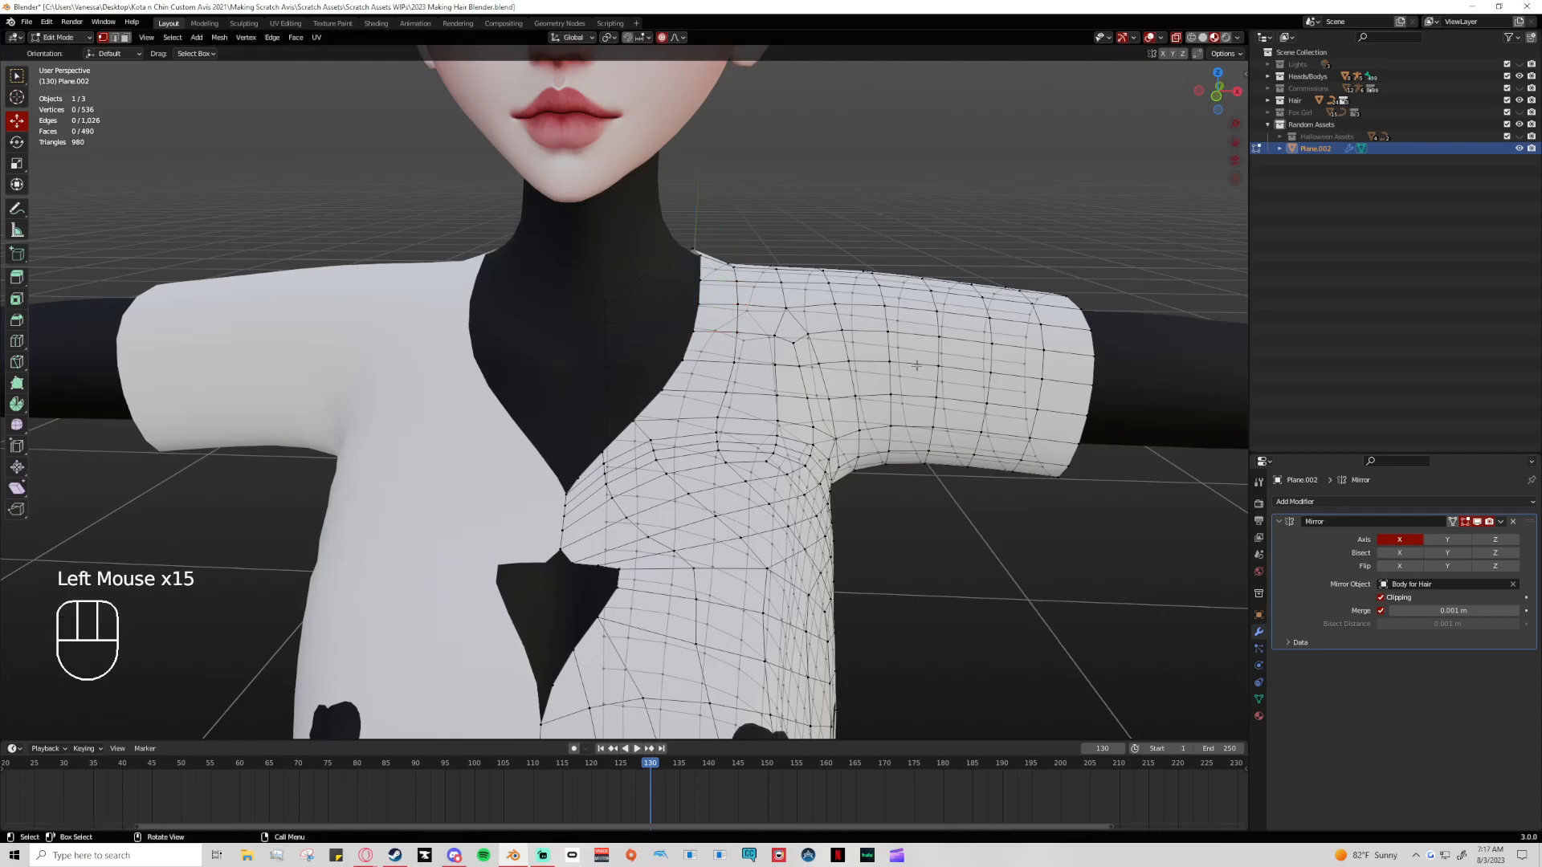
Reposition the chest vertices with proportional editing so the shirt covers the body poking through it
{"action": "scroll", "coordinate": [903, 352], "scroll_direction": "down", "scroll_amount": 2}
{"action": "key", "text": "Tab"}
{"action": "middle_click_drag", "start_coordinate": [836, 540], "coordinate": [808, 428]}
{"action": "scroll", "coordinate": [914, 527], "scroll_direction": "up", "scroll_amount": 1}
{"action": "key", "text": "Tab"}
{"action": "left_click", "coordinate": [883, 482]}
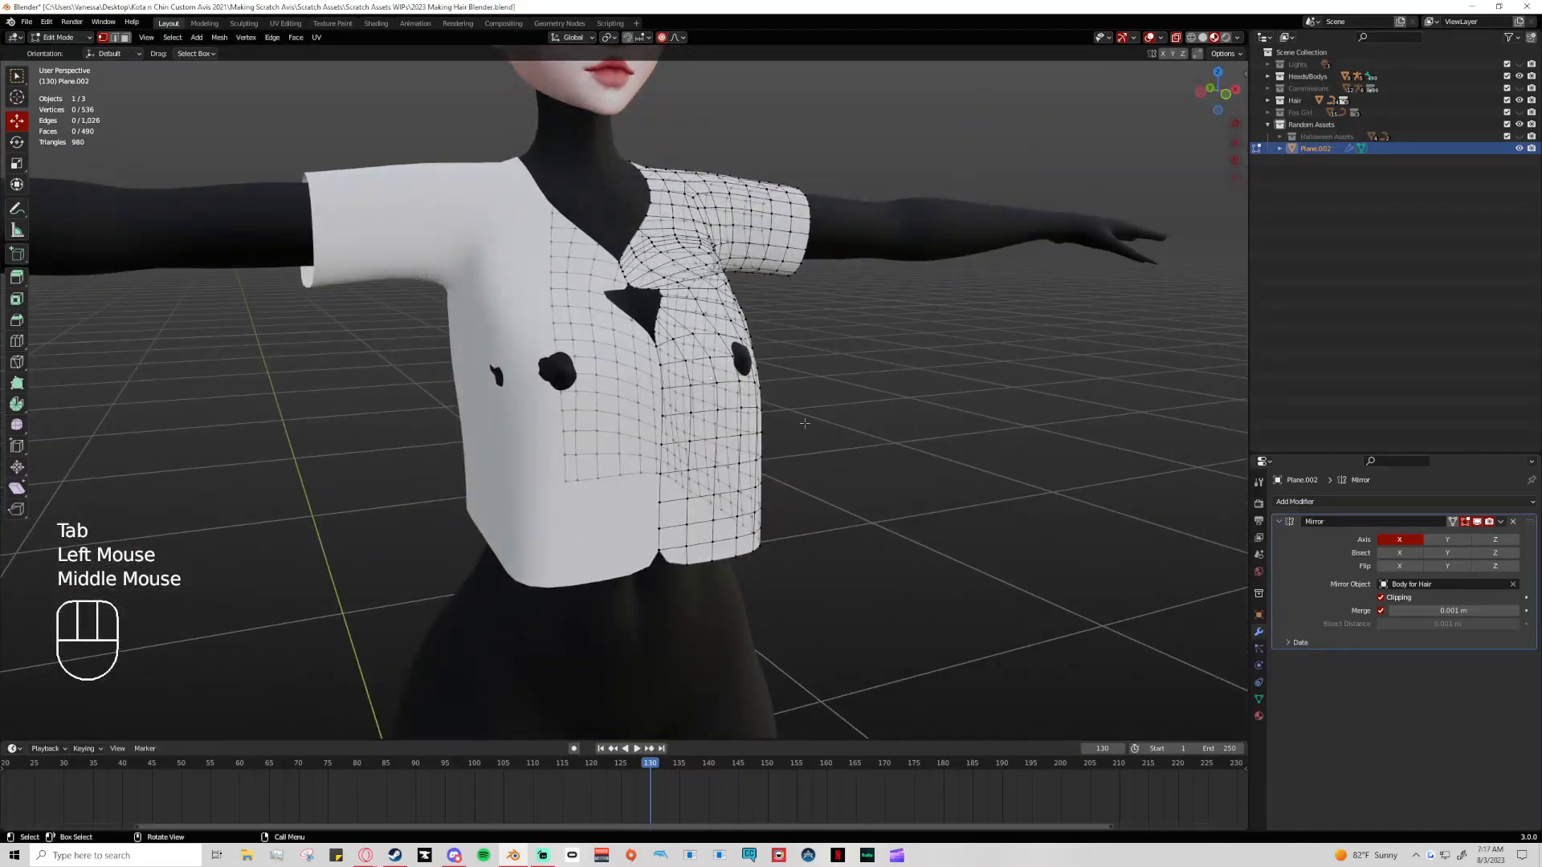
{"action": "left_click", "coordinate": [761, 354]}
{"action": "middle_click_drag", "start_coordinate": [761, 354], "coordinate": [658, 353]}
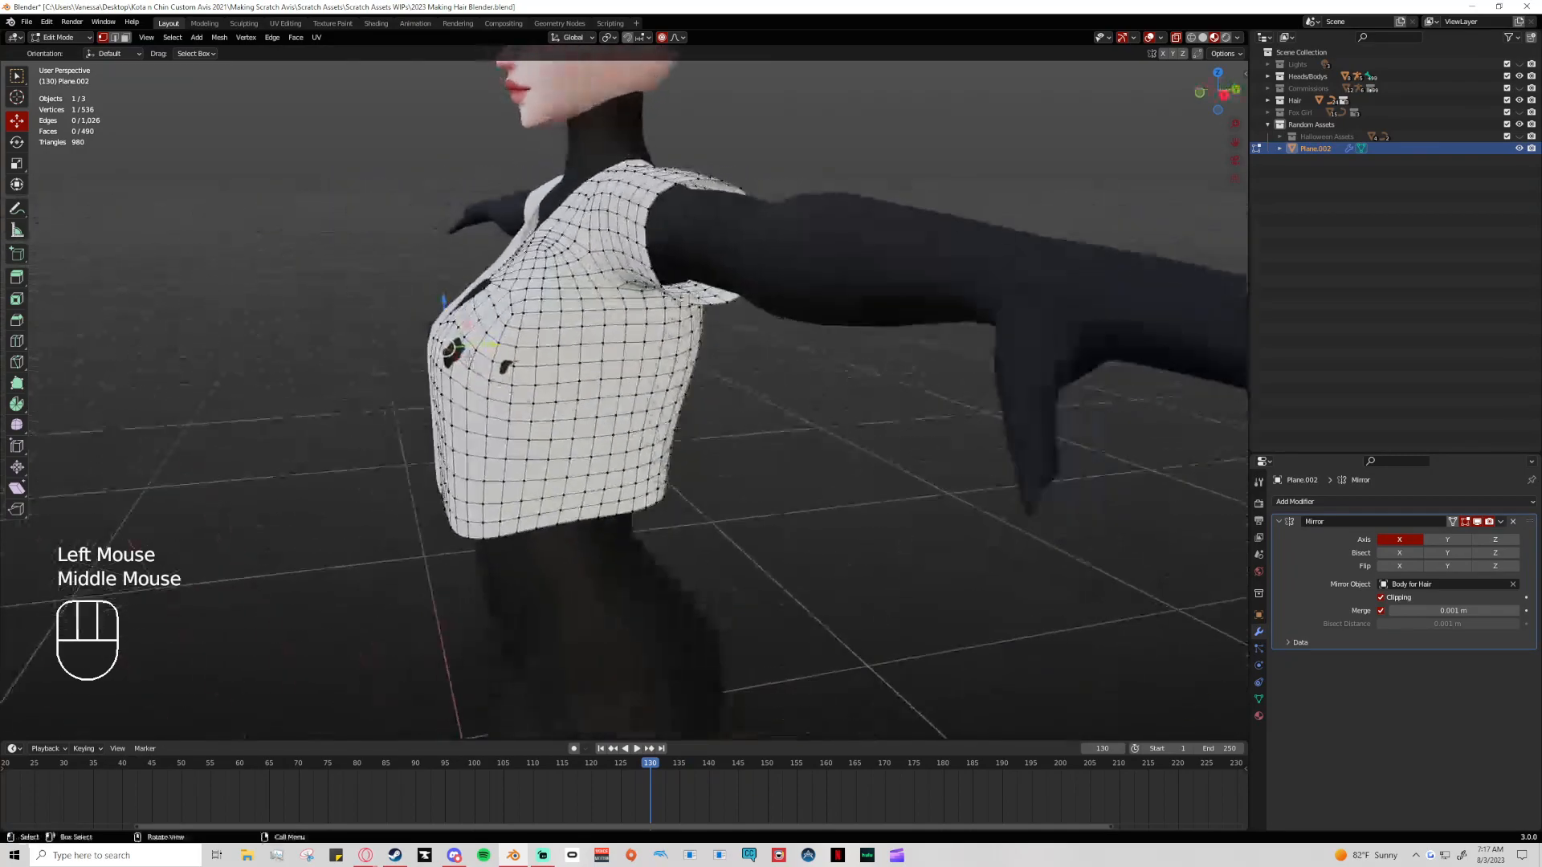
{"action": "left_click", "coordinate": [449, 350], "text": "shift"}
{"action": "left_click_drag", "start_coordinate": [482, 350], "coordinate": [489, 350]}
{"action": "scroll", "coordinate": [486, 350], "scroll_direction": "down", "scroll_amount": 7}
{"action": "scroll", "coordinate": [488, 351], "scroll_direction": "down", "scroll_amount": 3}
Straighten the front hem by moving its centre vertices to remove the notch, working in the front view
{"action": "middle_click_drag", "start_coordinate": [488, 350], "coordinate": [785, 331]}
{"action": "key", "text": "Tab"}
{"action": "middle_click_drag", "start_coordinate": [837, 417], "coordinate": [771, 416]}
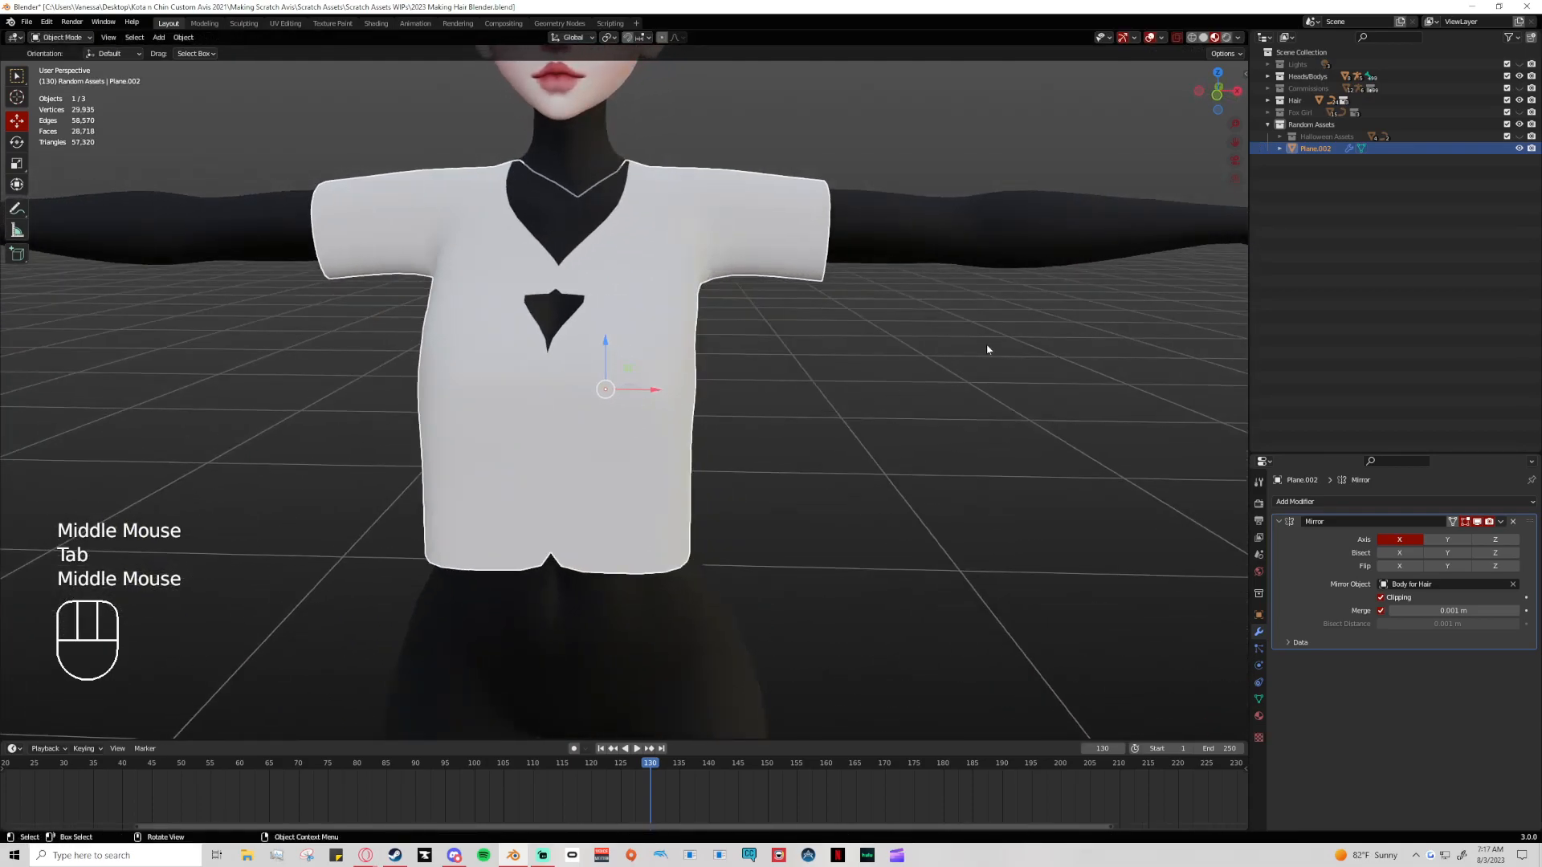
{"action": "left_click", "coordinate": [1200, 104]}
{"action": "scroll", "coordinate": [753, 334], "scroll_direction": "up", "scroll_amount": 3}
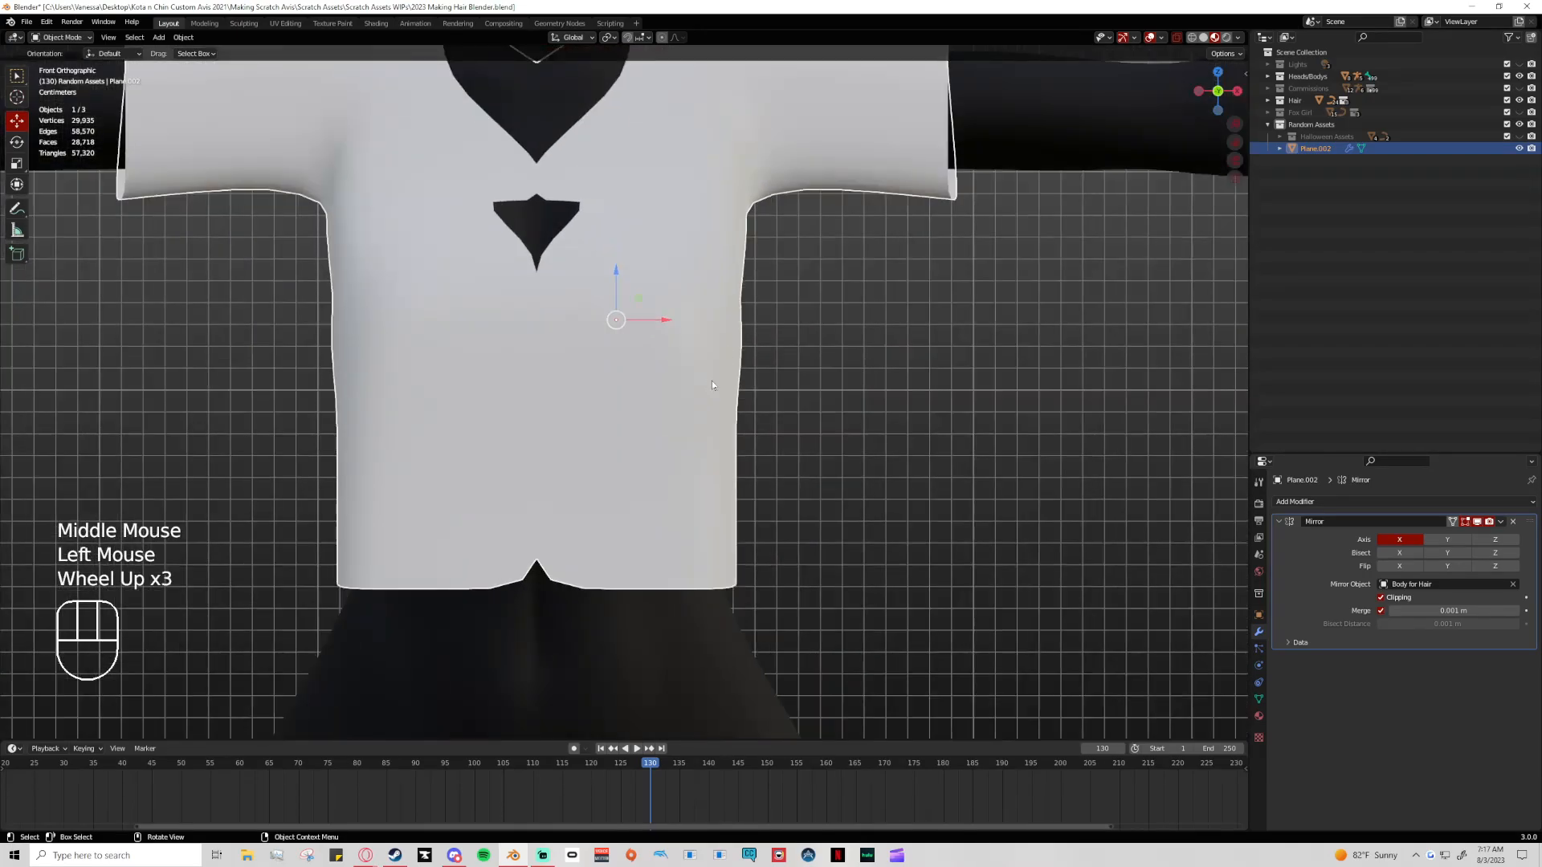
{"action": "key", "text": "Tab"}
{"action": "left_click", "coordinate": [553, 578]}
{"action": "left_click_drag", "start_coordinate": [554, 579], "coordinate": [533, 545]}
{"action": "scroll", "coordinate": [578, 576], "scroll_direction": "up", "scroll_amount": 7}
{"action": "left_click", "coordinate": [533, 545]}
{"action": "middle_click_drag", "start_coordinate": [776, 317], "coordinate": [824, 486], "text": "shift"}
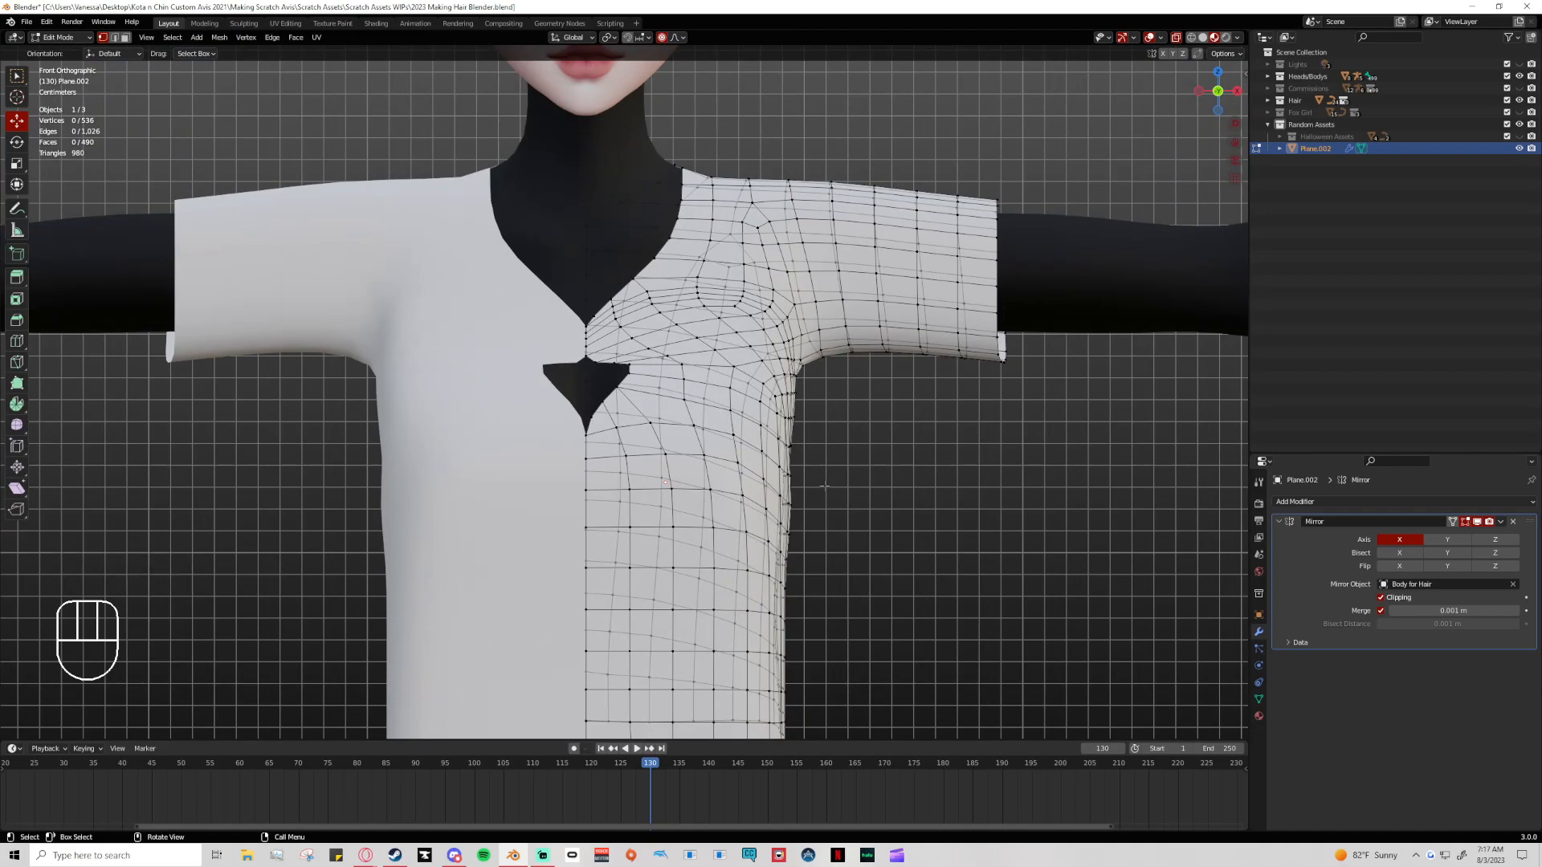
{"action": "scroll", "coordinate": [724, 410], "scroll_direction": "up", "scroll_amount": 1}
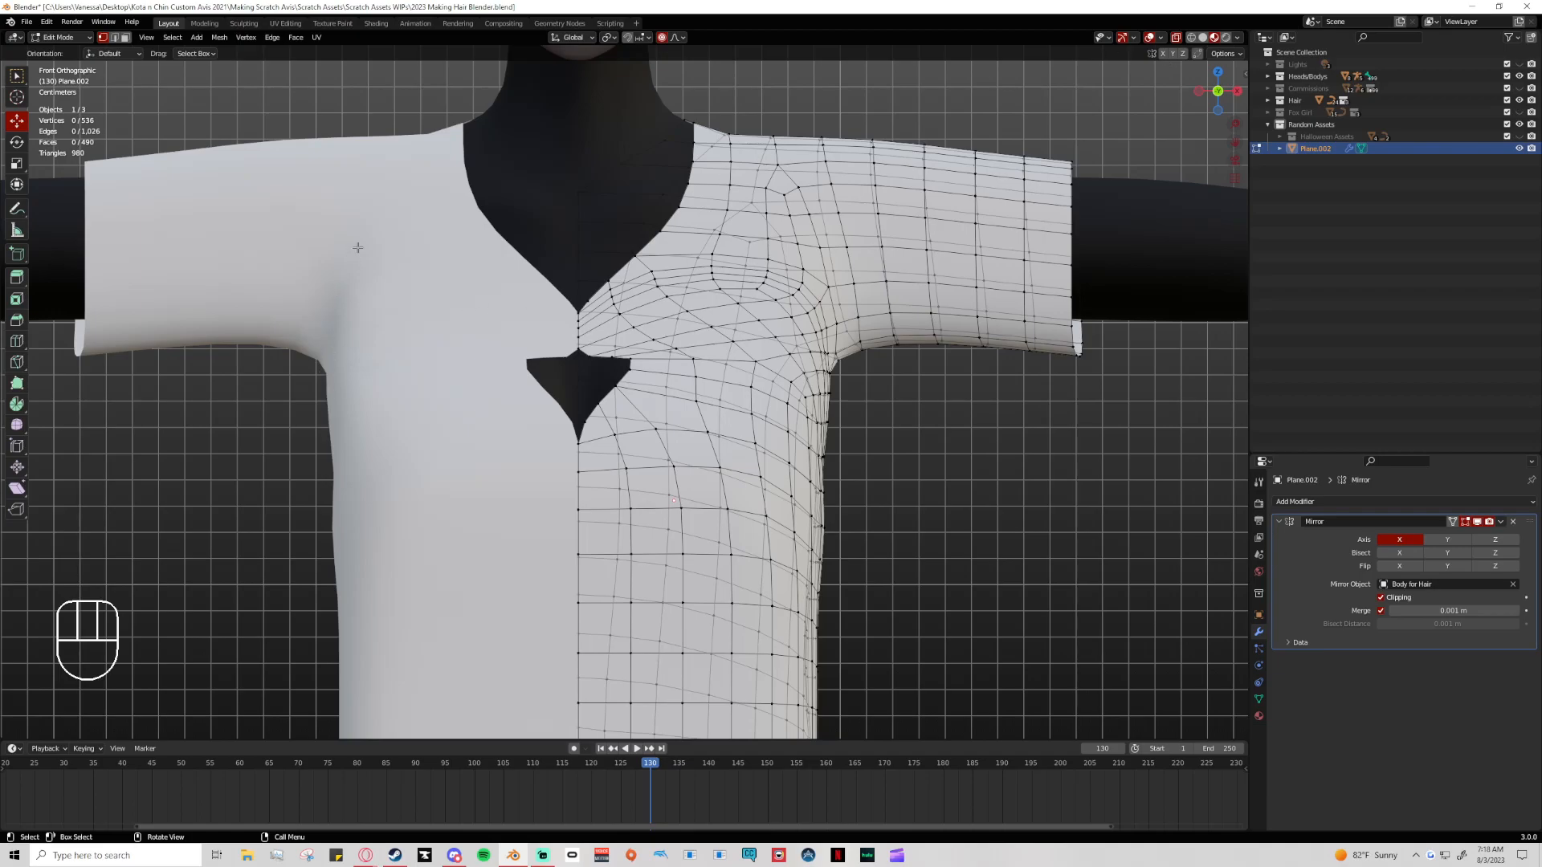
{"action": "middle_click_drag", "start_coordinate": [282, 421], "coordinate": [335, 434]}
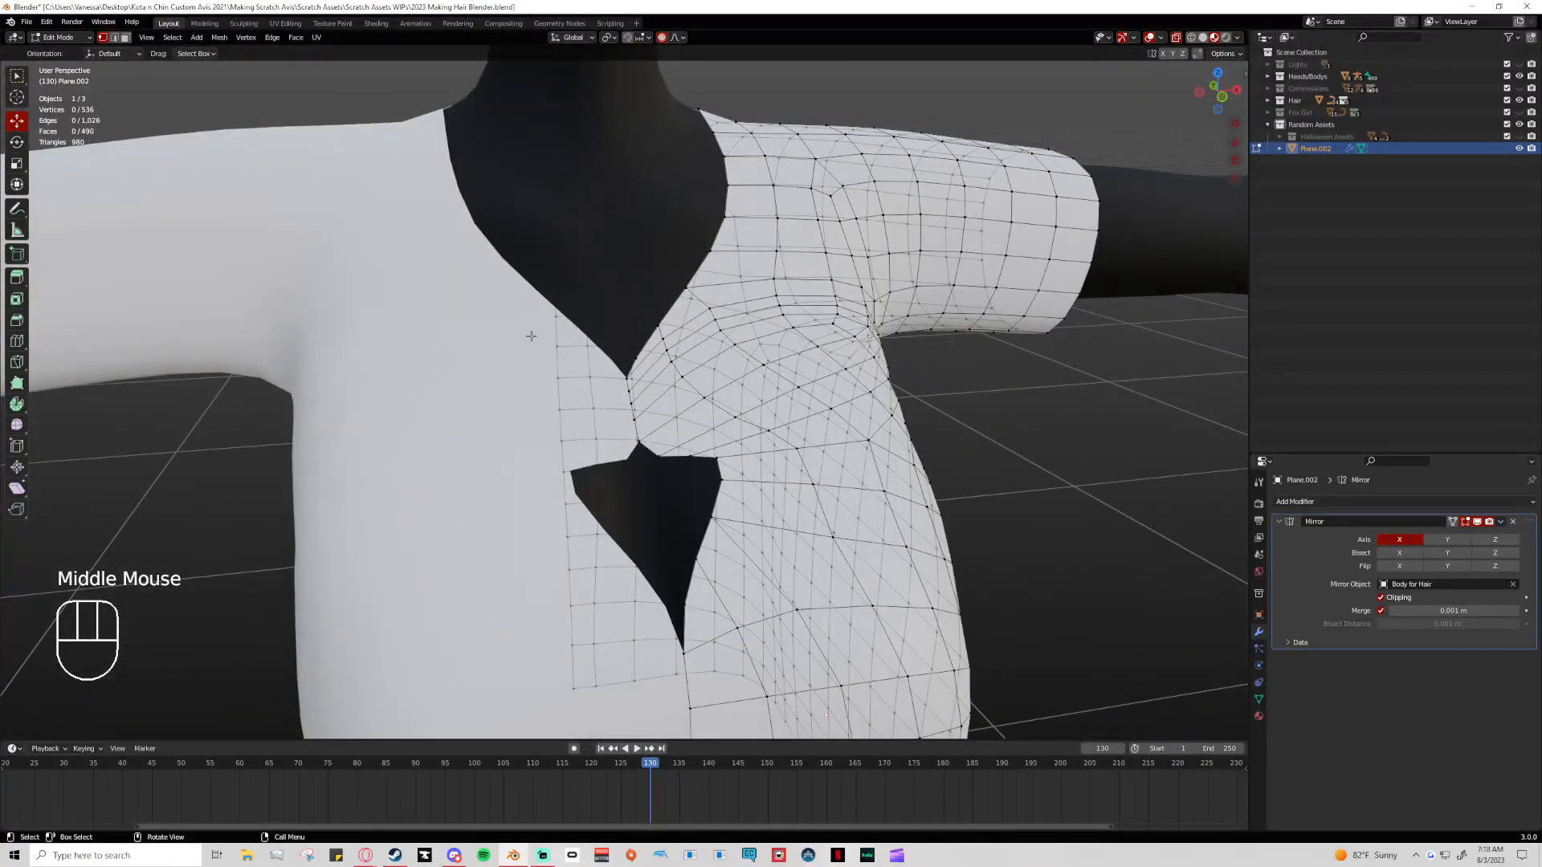
{"action": "left_click", "coordinate": [1220, 103]}
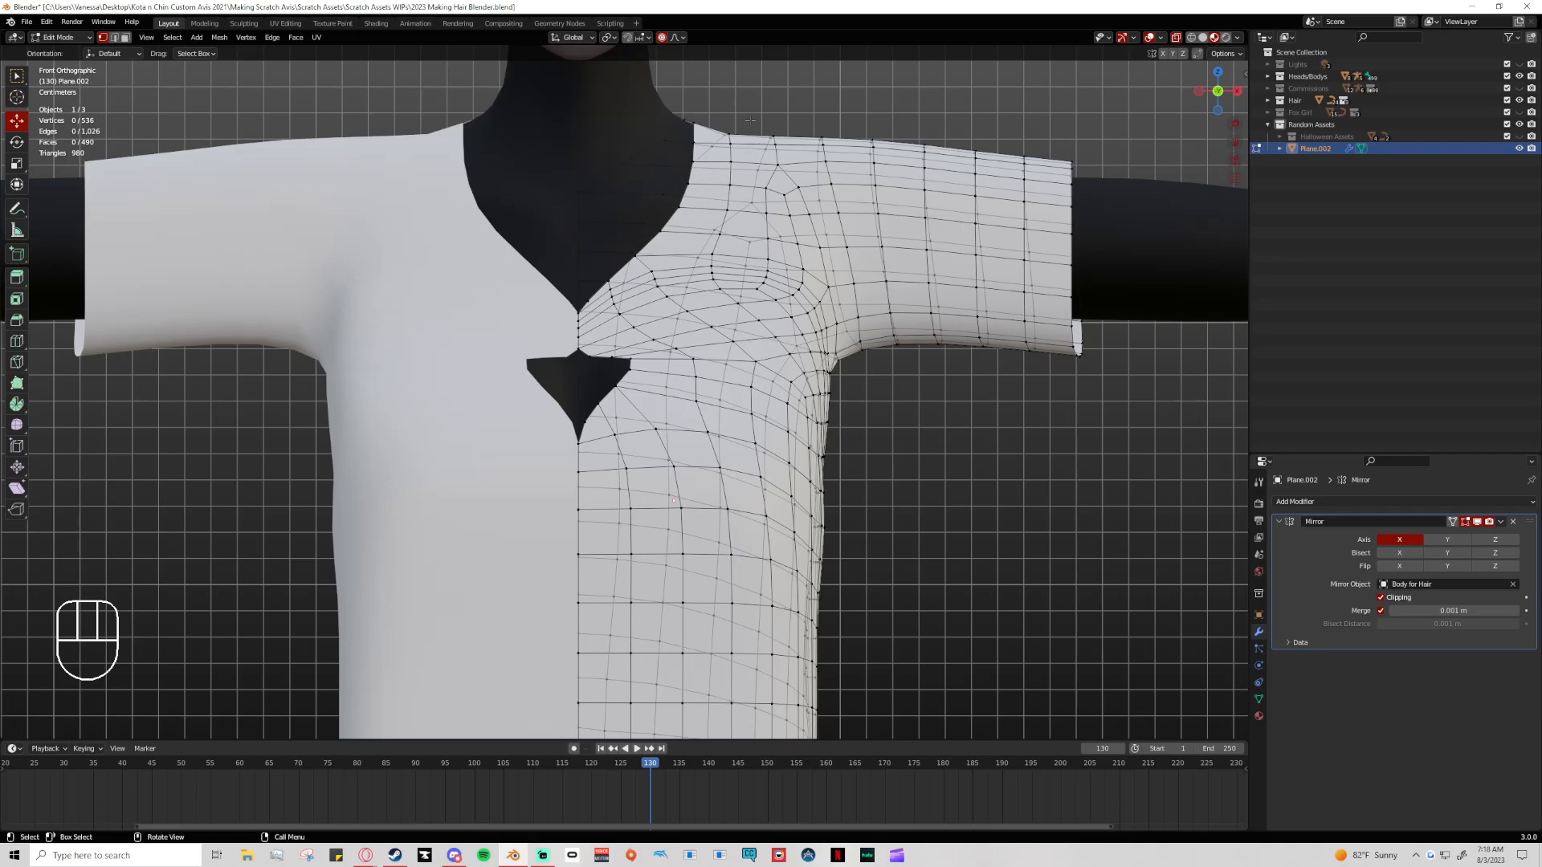
Start shaping the chest cutout as a heart by lowering its top centre vertex and repositioning the neighbouring top-edge vertices
{"action": "scroll", "coordinate": [1141, 141], "scroll_direction": "down", "scroll_amount": 2}
{"action": "middle_click_drag", "start_coordinate": [1141, 141], "coordinate": [813, 290], "text": "shift"}
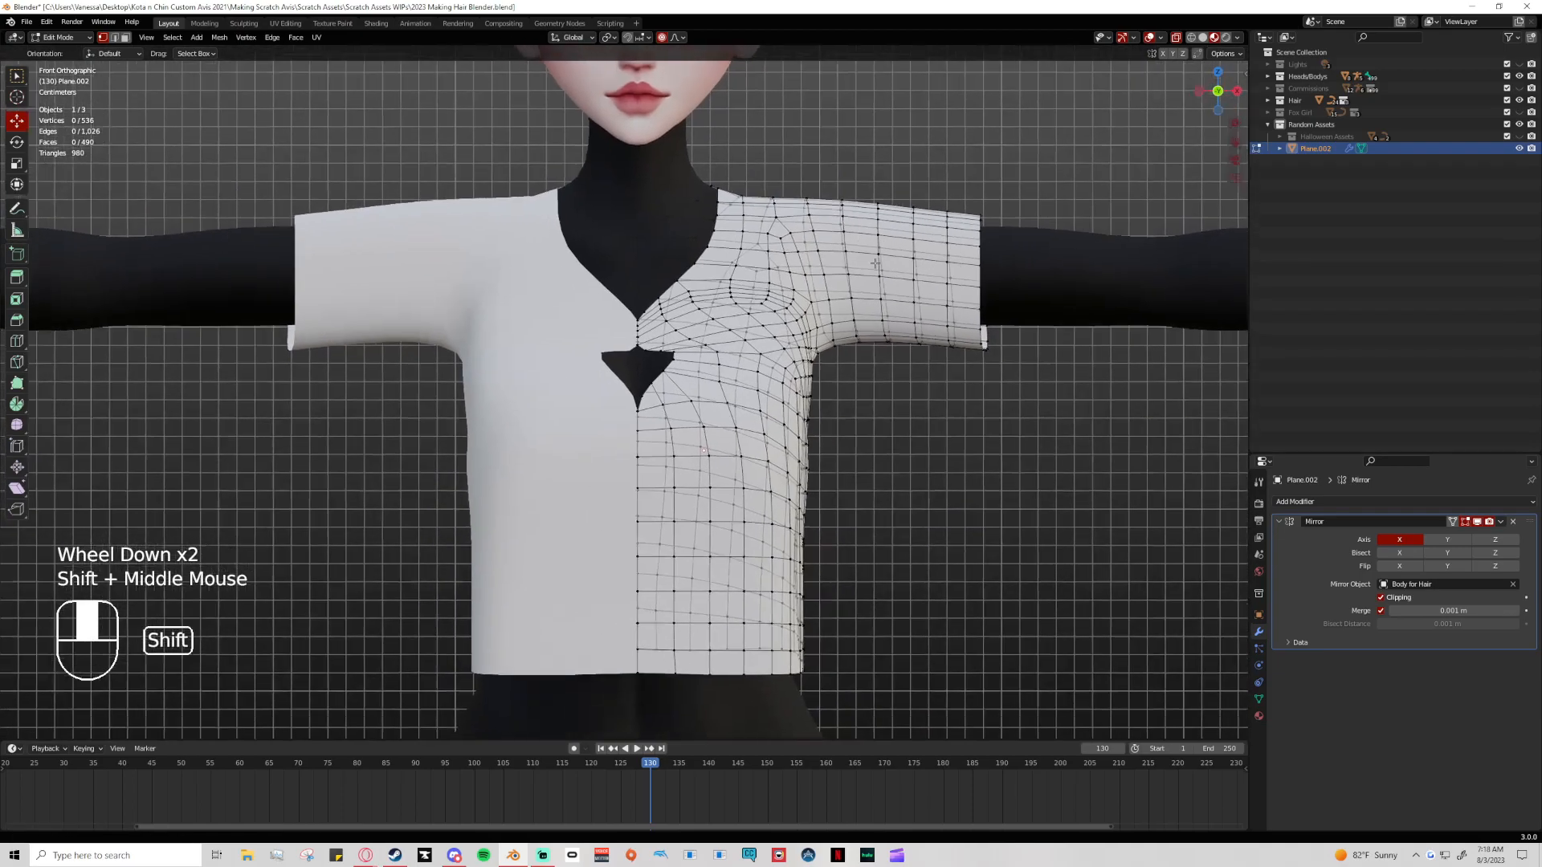
{"action": "scroll", "coordinate": [813, 289], "scroll_direction": "up", "scroll_amount": 2}
{"action": "scroll", "coordinate": [813, 289], "scroll_direction": "up", "scroll_amount": 1}
{"action": "left_click", "coordinate": [795, 285]}
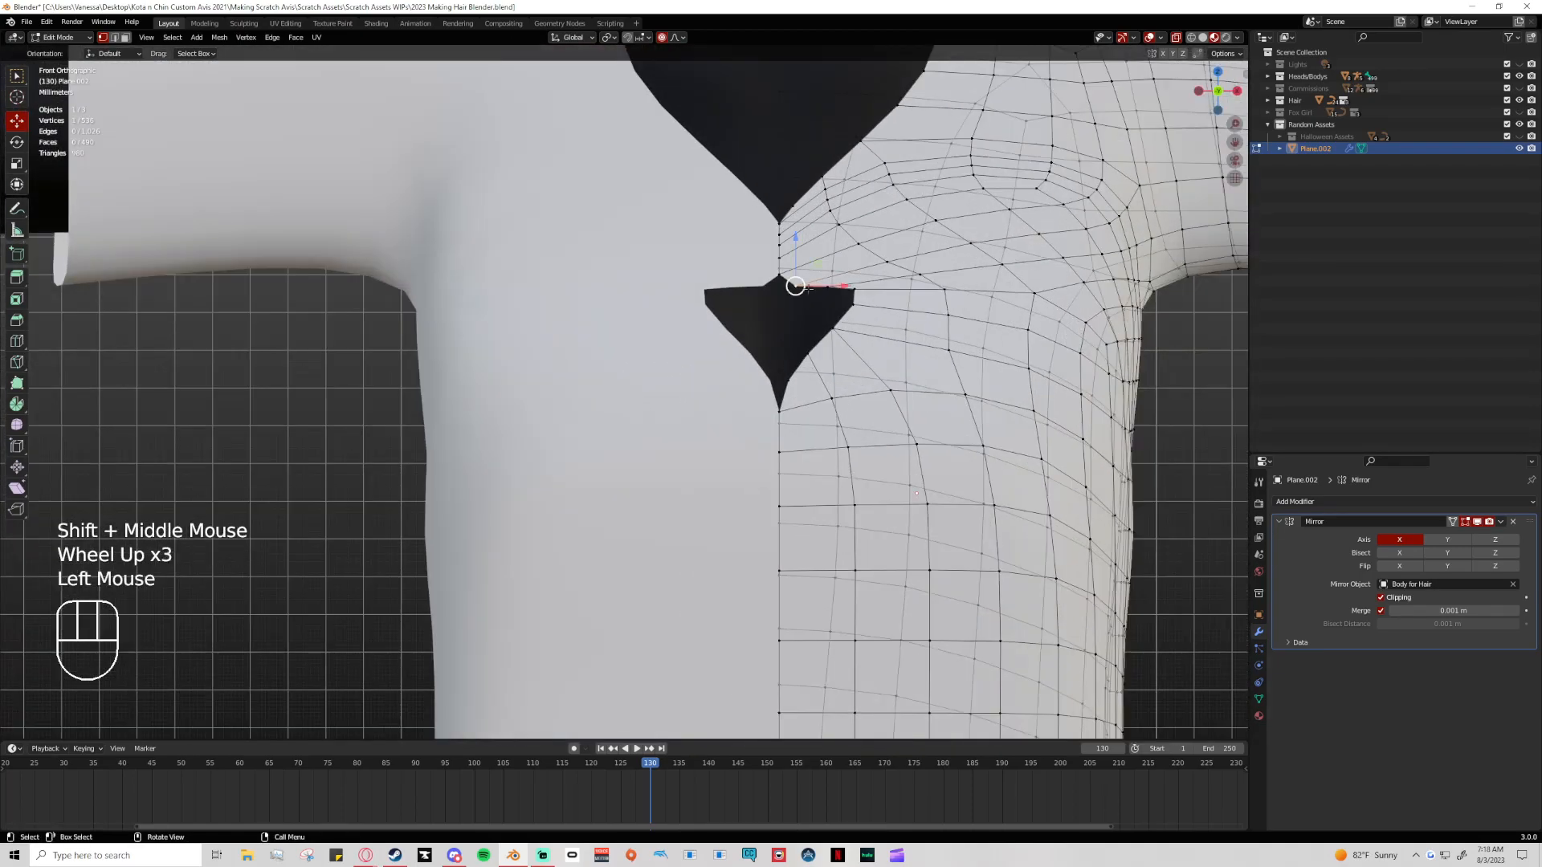
{"action": "left_click_drag", "start_coordinate": [843, 287], "coordinate": [781, 307]}
{"action": "left_click", "coordinate": [866, 293]}
{"action": "left_click", "coordinate": [782, 288]}
{"action": "left_click", "coordinate": [776, 303]}
{"action": "scroll", "coordinate": [803, 322], "scroll_direction": "up", "scroll_amount": 3}
{"action": "middle_click_drag", "start_coordinate": [903, 364], "coordinate": [807, 400], "text": "shift"}
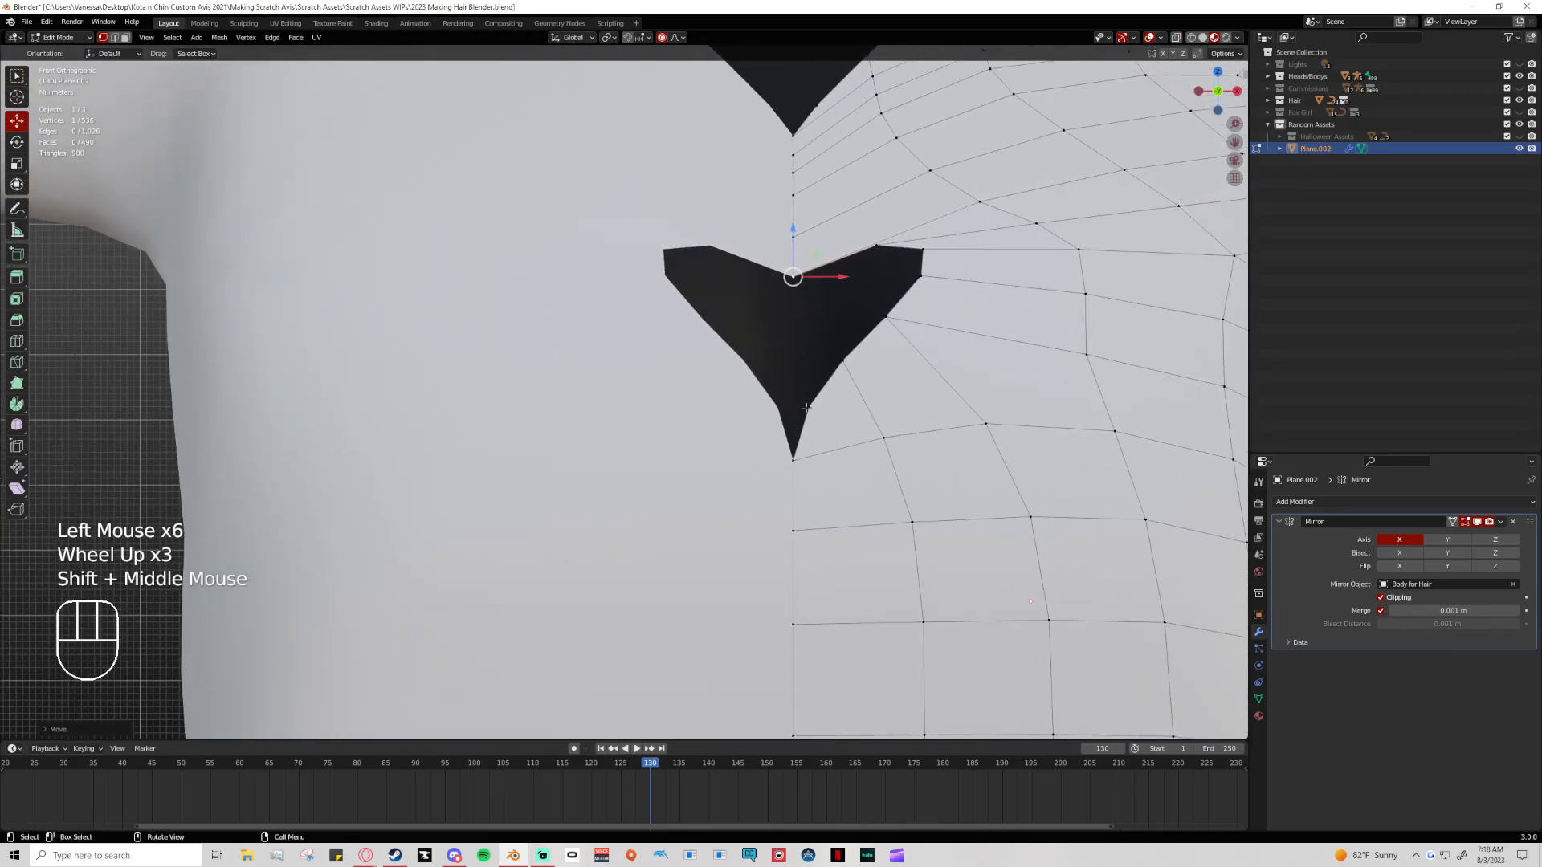
Move the vertices along the cutout's lower side edge outward to form the heart's slanted side
{"action": "left_click", "coordinate": [810, 409]}
{"action": "left_click_drag", "start_coordinate": [856, 407], "coordinate": [903, 319]}
{"action": "left_click", "coordinate": [849, 363]}
{"action": "left_click", "coordinate": [887, 318]}
{"action": "left_click", "coordinate": [827, 411]}
{"action": "left_click_drag", "start_coordinate": [827, 410], "coordinate": [837, 410]}
Lower the heart's centre dip and move the upper lobe vertices up and outward
{"action": "left_click", "coordinate": [796, 275]}
{"action": "left_click_drag", "start_coordinate": [795, 276], "coordinate": [796, 289]}
{"action": "left_click", "coordinate": [874, 244]}
{"action": "left_click_drag", "start_coordinate": [875, 244], "coordinate": [930, 219]}
{"action": "left_click", "coordinate": [922, 256]}
Pull the heart's outer and upper lobe vertices into a narrower, more even outline in the front view
{"action": "middle_click_drag", "start_coordinate": [929, 215], "coordinate": [735, 383]}
{"action": "scroll", "coordinate": [936, 368], "scroll_direction": "down", "scroll_amount": 3}
{"action": "left_click", "coordinate": [1227, 93]}
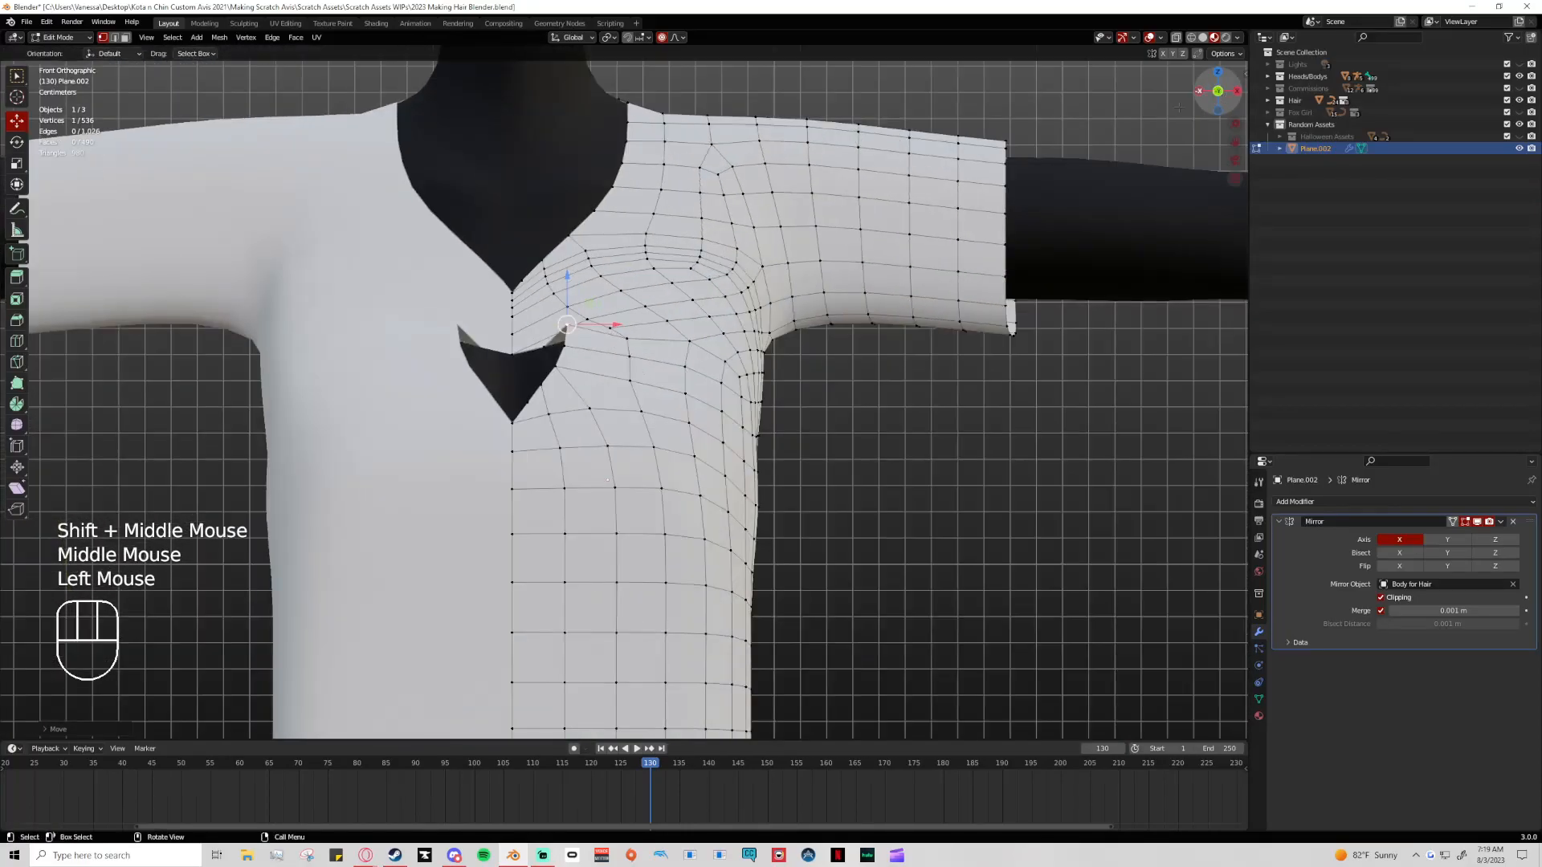
{"action": "scroll", "coordinate": [555, 378], "scroll_direction": "up", "scroll_amount": 1}
{"action": "middle_click_drag", "start_coordinate": [556, 378], "coordinate": [771, 379], "text": "shift"}
{"action": "scroll", "coordinate": [799, 379], "scroll_direction": "up", "scroll_amount": 3}
{"action": "left_click_drag", "start_coordinate": [868, 273], "coordinate": [851, 333]}
{"action": "left_click", "coordinate": [865, 315]}
{"action": "left_click", "coordinate": [846, 350]}
{"action": "left_click", "coordinate": [837, 321]}
{"action": "left_click", "coordinate": [819, 318]}
{"action": "left_click", "coordinate": [754, 331]}
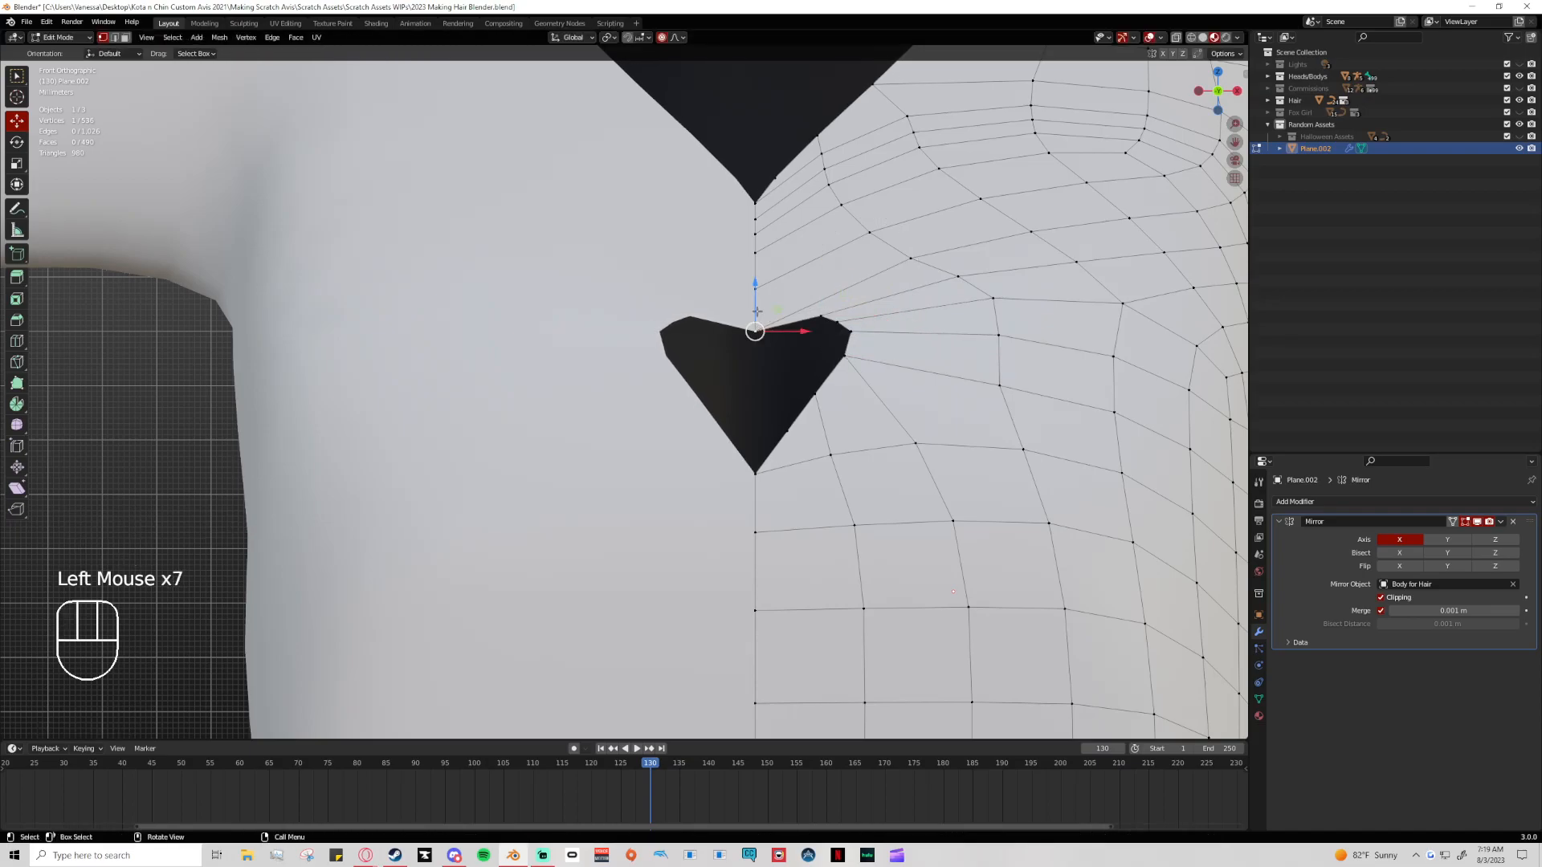
Round off the heart's upper lobe by nudging its top and outer corner vertices
{"action": "left_click", "coordinate": [823, 317]}
{"action": "mouse_move", "coordinate": [821, 318]}
{"action": "left_mouse_down"}
{"action": "mouse_move", "coordinate": [798, 320]}
{"action": "mouse_move", "coordinate": [830, 317]}
{"action": "mouse_move", "coordinate": [839, 358]}
{"action": "mouse_move", "coordinate": [801, 316]}
{"action": "mouse_move", "coordinate": [833, 312]}
{"action": "left_mouse_up"}
{"action": "left_click", "coordinate": [825, 323]}
{"action": "left_click", "coordinate": [854, 330]}
{"action": "left_click", "coordinate": [844, 355]}
{"action": "left_click", "coordinate": [802, 315]}
{"action": "left_click", "coordinate": [832, 318]}
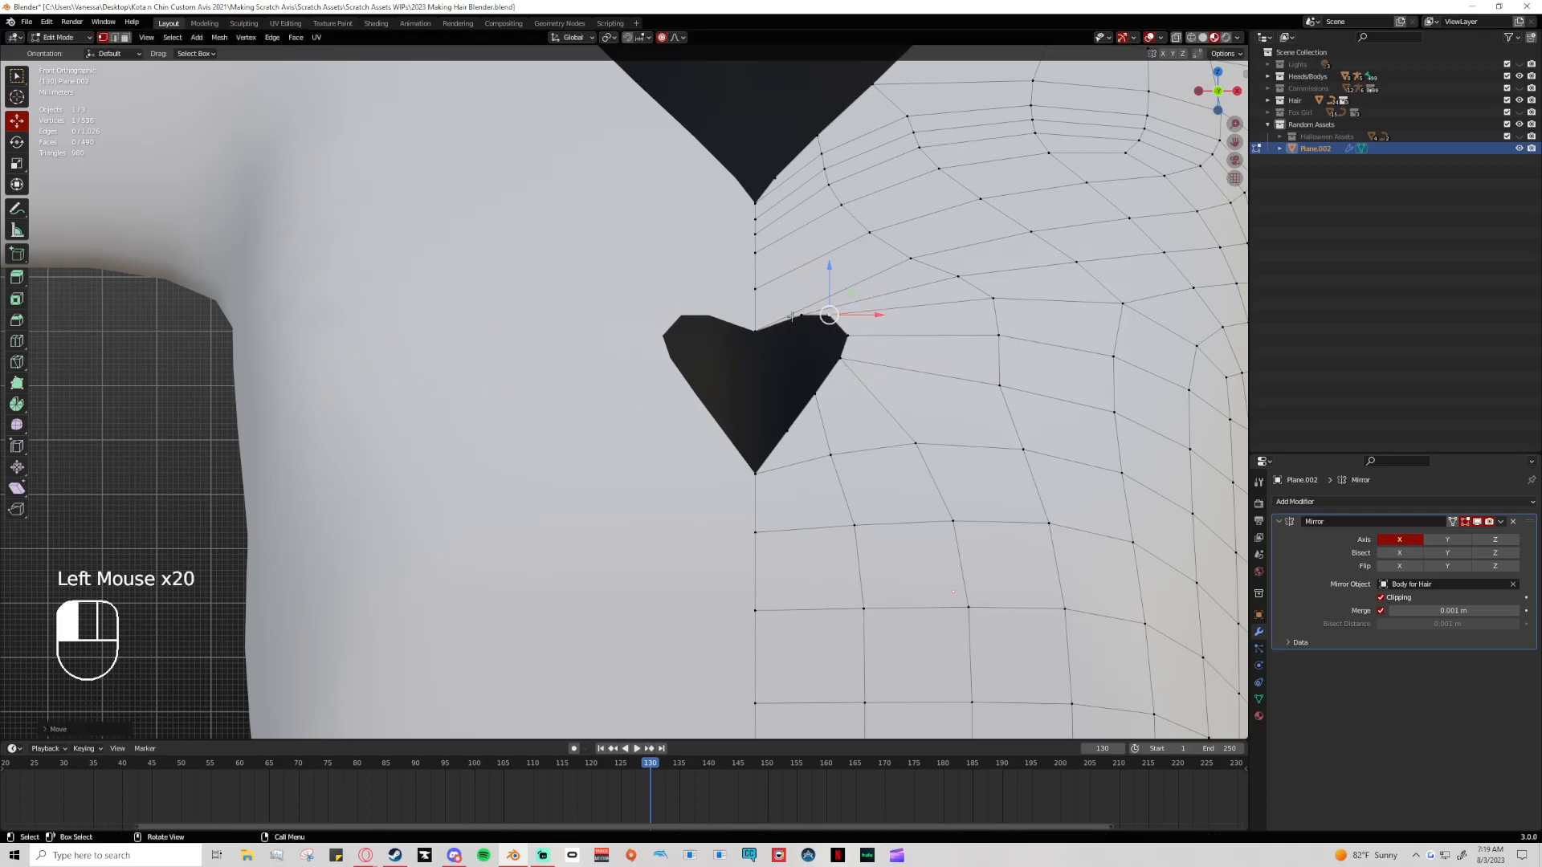
Refine the vertices around the lobe and side edge of the heart, and undo the last move
{"action": "left_click_drag", "start_coordinate": [796, 316], "coordinate": [783, 431]}
{"action": "left_click", "coordinate": [827, 315]}
{"action": "left_click", "coordinate": [853, 334]}
{"action": "left_click", "coordinate": [840, 359]}
{"action": "left_click", "coordinate": [819, 393]}
{"action": "left_click", "coordinate": [787, 431]}
{"action": "key", "text": "ctrl+z"}
Deepen the heart's dip by moving its top centre vertex down
{"action": "left_click", "coordinate": [772, 327]}
{"action": "left_click_drag", "start_coordinate": [772, 327], "coordinate": [768, 320]}
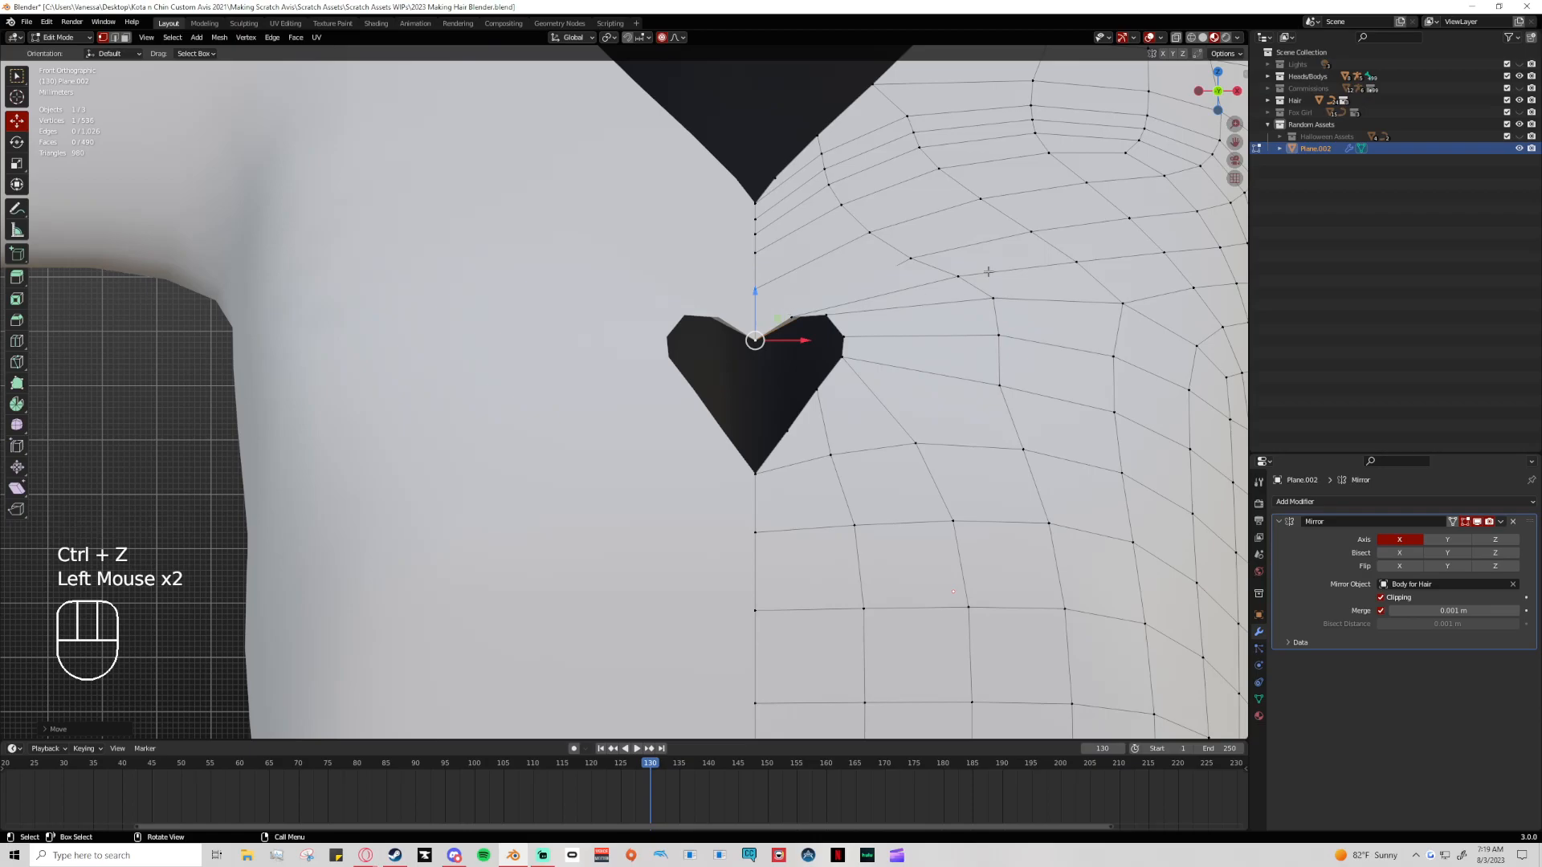
{"action": "left_click", "coordinate": [1198, 91]}
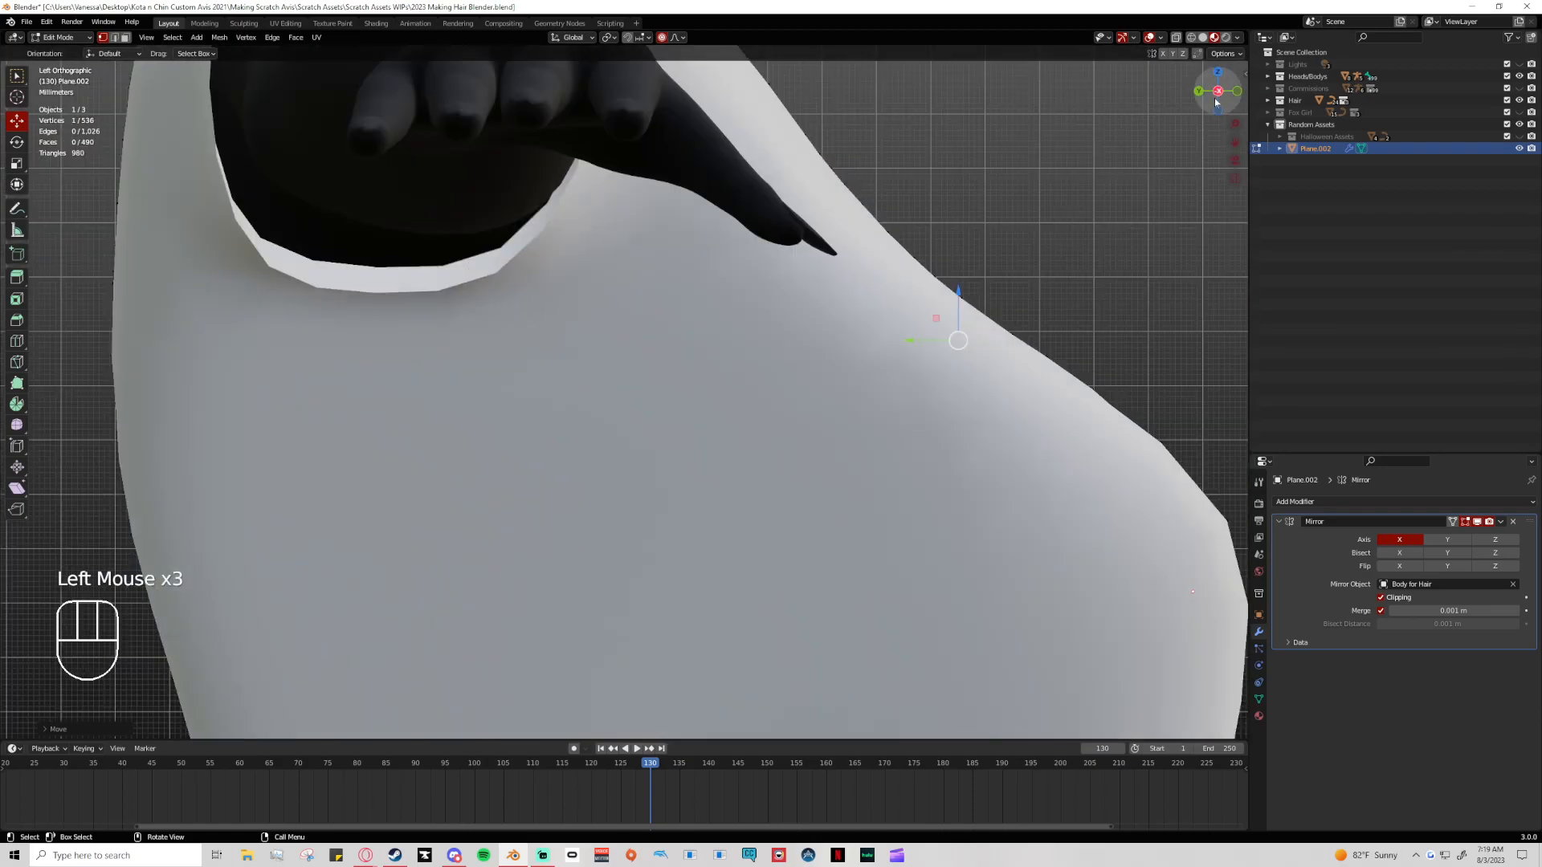
{"action": "left_click", "coordinate": [1237, 92]}
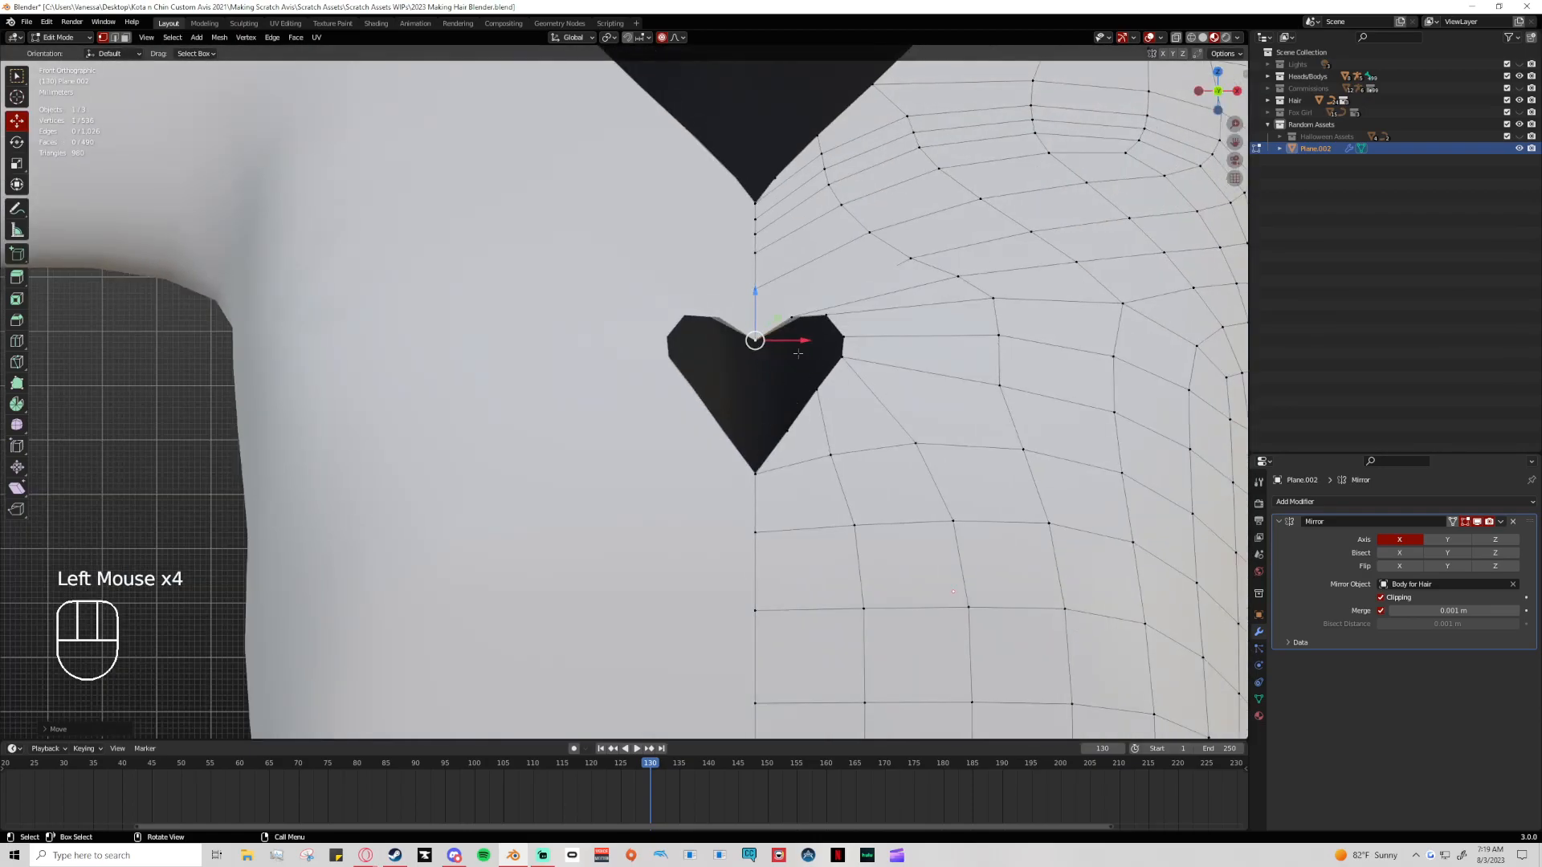
{"action": "left_click_drag", "start_coordinate": [755, 340], "coordinate": [754, 345]}
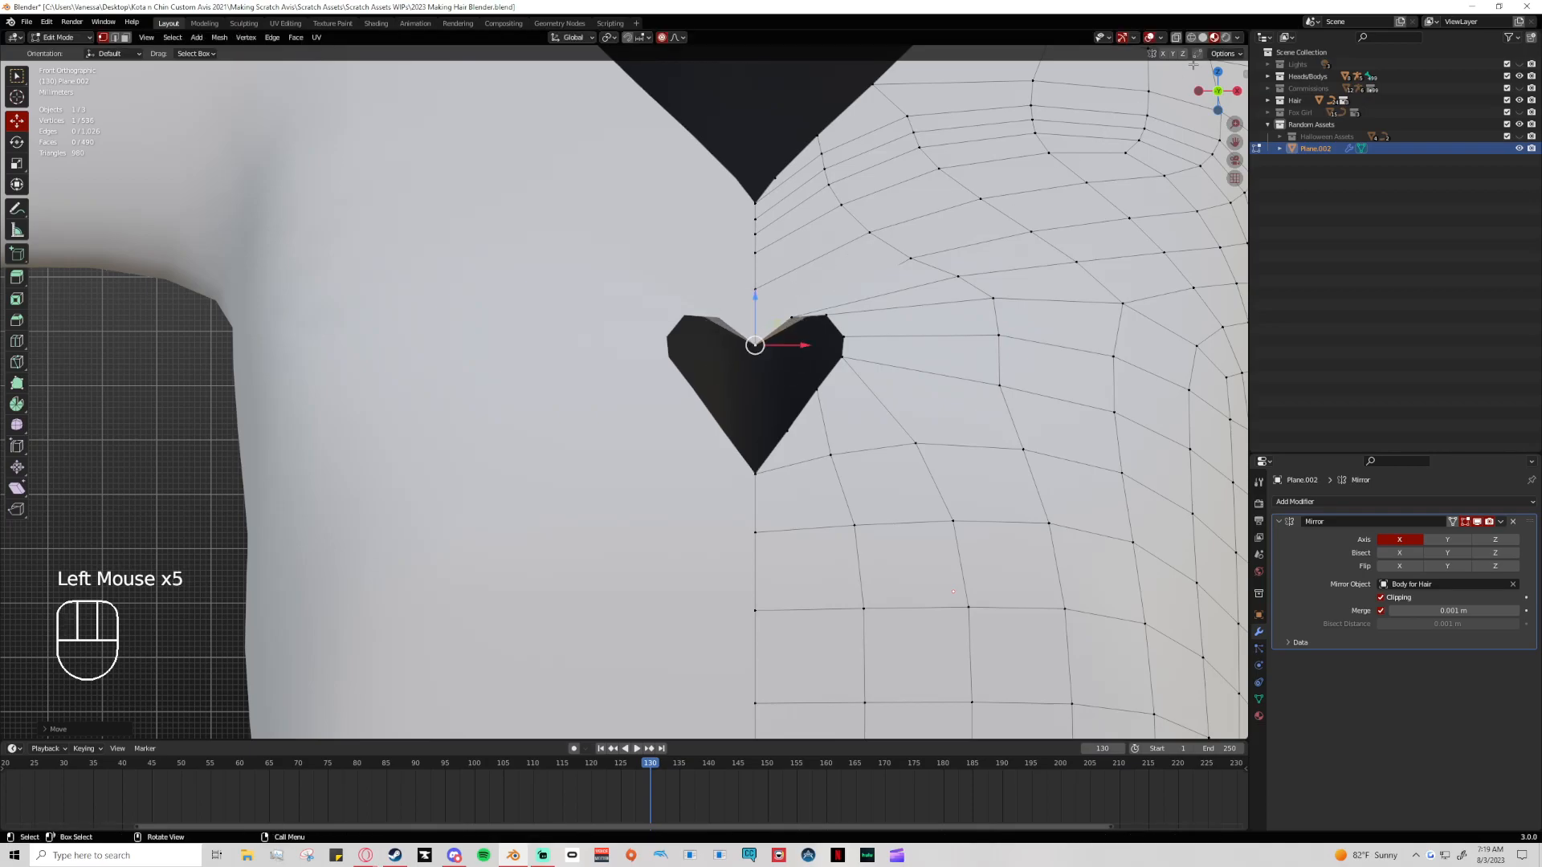
Adjust the depth of the heart's upper edge vertices in the side view so they follow the chest surface
{"action": "left_click", "coordinate": [1198, 90]}
{"action": "middle_click_drag", "start_coordinate": [956, 327], "coordinate": [872, 286], "text": "shift"}
{"action": "left_click", "coordinate": [863, 323]}
{"action": "left_click", "coordinate": [891, 320], "text": "shift"}
{"action": "left_click_drag", "start_coordinate": [865, 311], "coordinate": [858, 330]}
Adjust two vertices on the heart's side edge along the Z axis to smooth its profile on the chest
{"action": "middle_click_drag", "start_coordinate": [858, 329], "coordinate": [922, 350]}
{"action": "left_click", "coordinate": [943, 363]}
{"action": "left_click", "coordinate": [945, 366]}
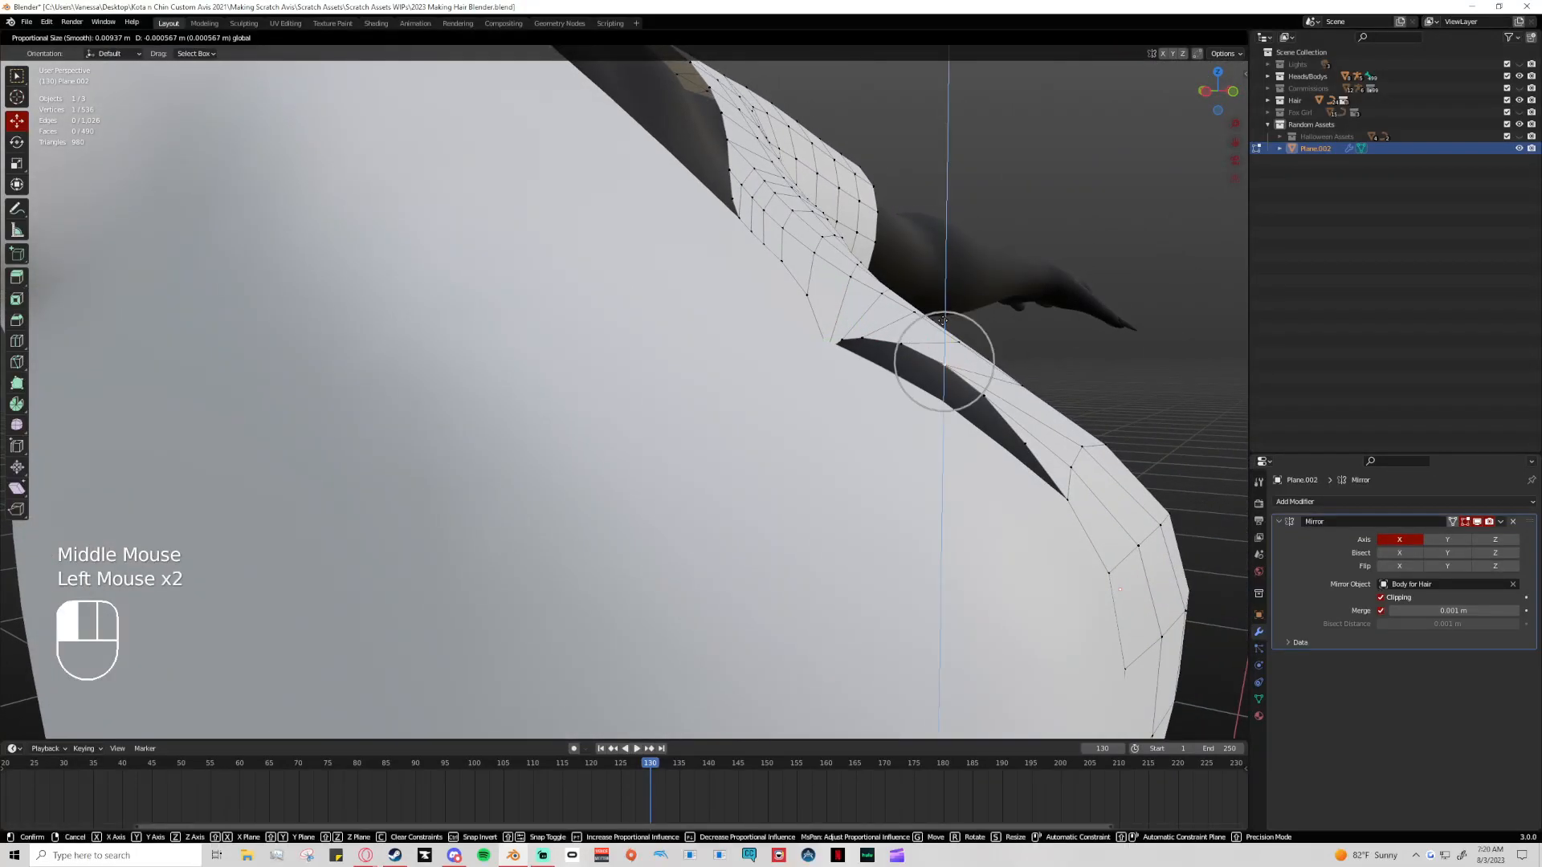
{"action": "left_click", "coordinate": [986, 400]}
{"action": "left_click", "coordinate": [984, 402]}
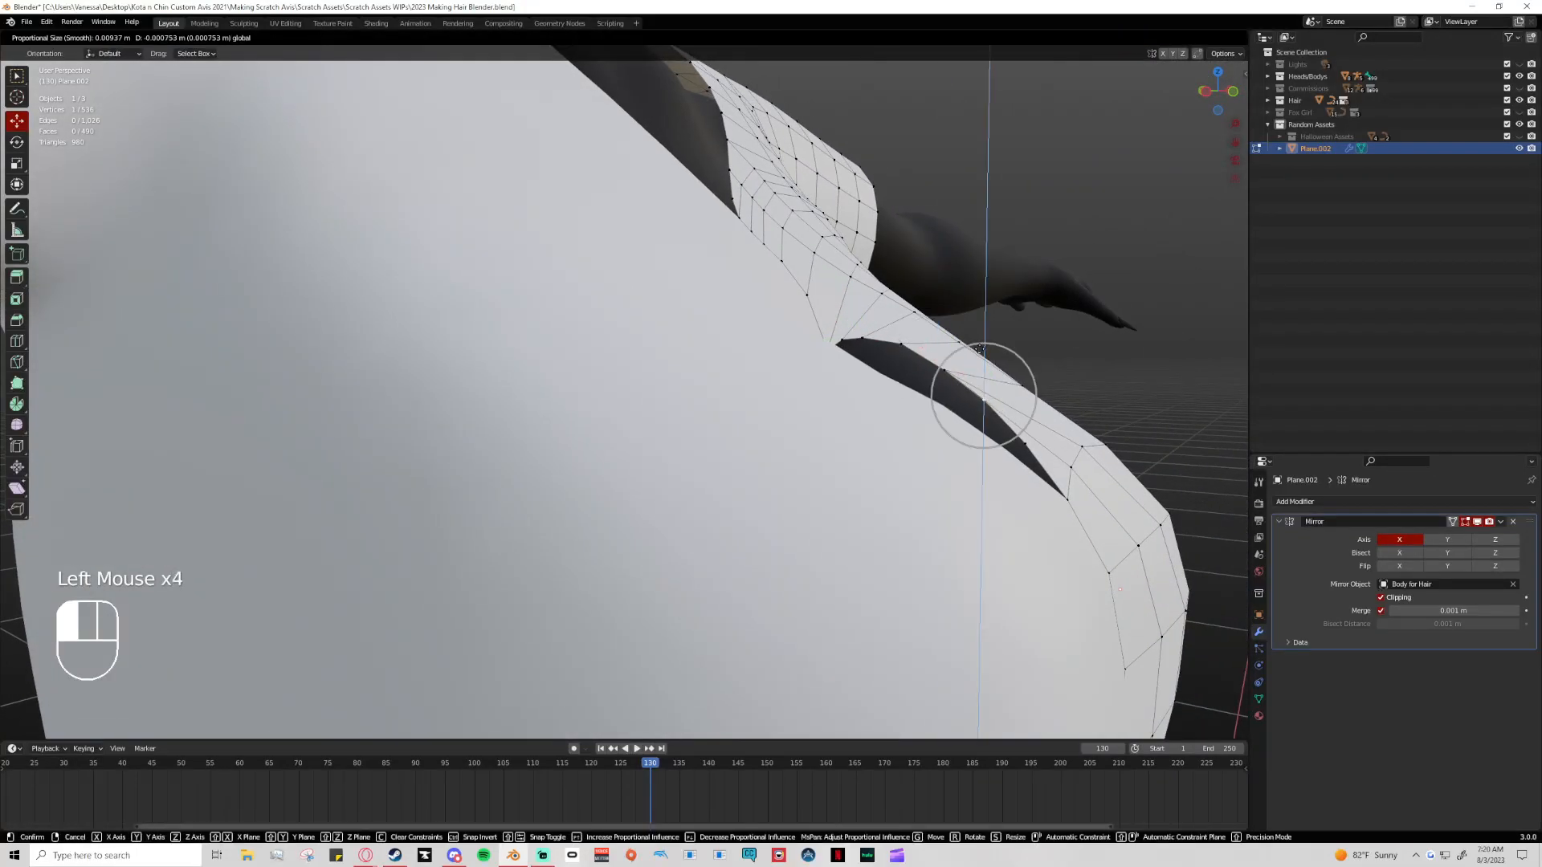
Examine the heart cutout's shape from the front in Object Mode, and return to Edit Mode
{"action": "middle_click_drag", "start_coordinate": [1028, 443], "coordinate": [879, 431]}
{"action": "scroll", "coordinate": [932, 422], "scroll_direction": "down", "scroll_amount": 4}
{"action": "key", "text": "Tab"}
{"action": "scroll", "coordinate": [924, 430], "scroll_direction": "up", "scroll_amount": 3}
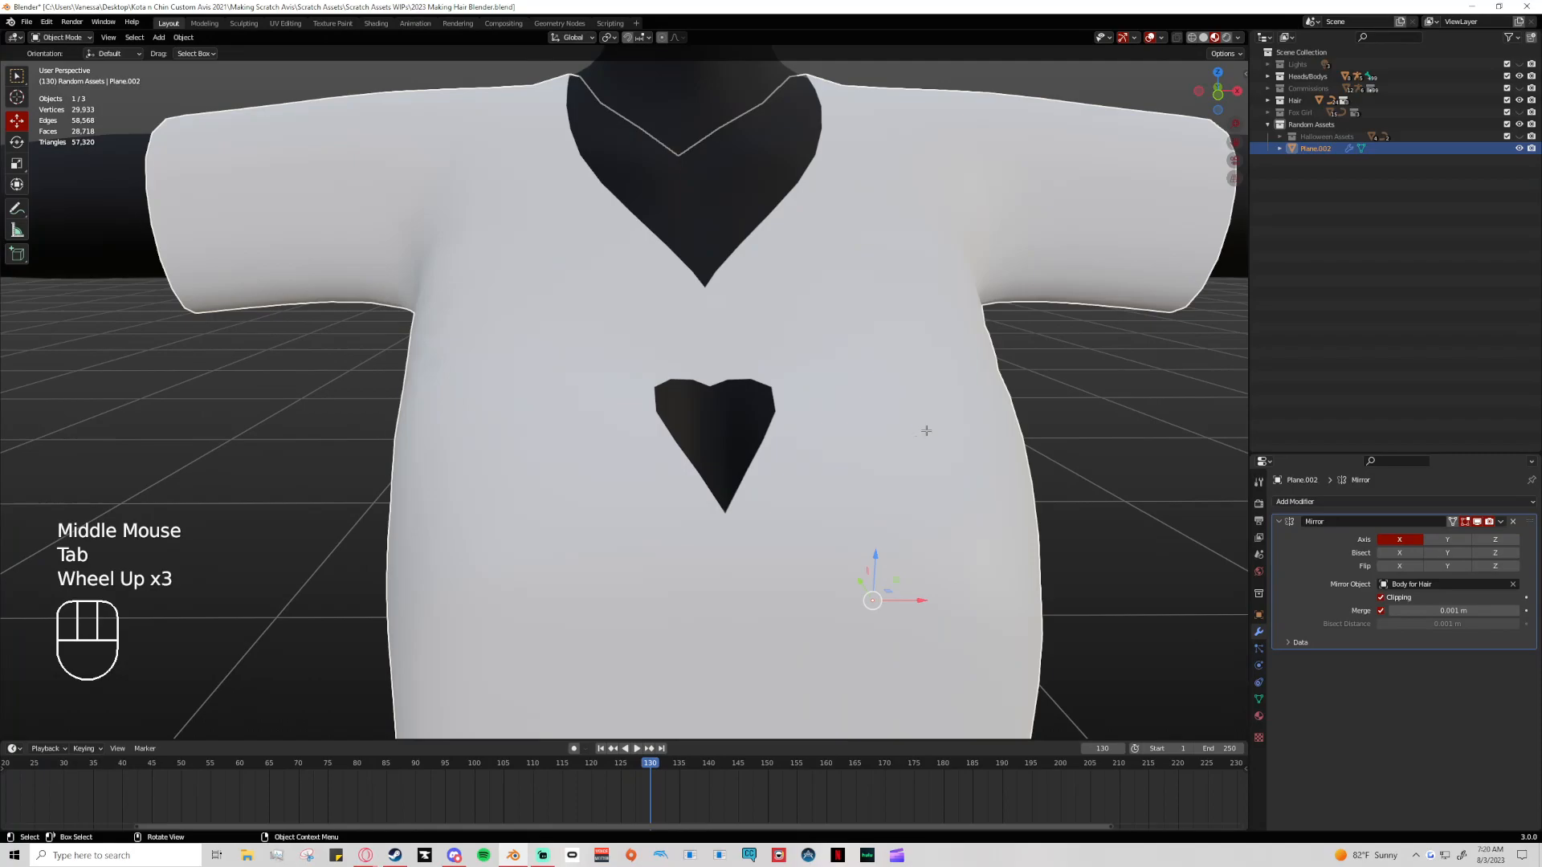
{"action": "key", "text": "Tab"}
{"action": "key", "text": "Tab"}
{"action": "key", "text": "Tab"}
{"action": "scroll", "coordinate": [847, 409], "scroll_direction": "down", "scroll_amount": 1}
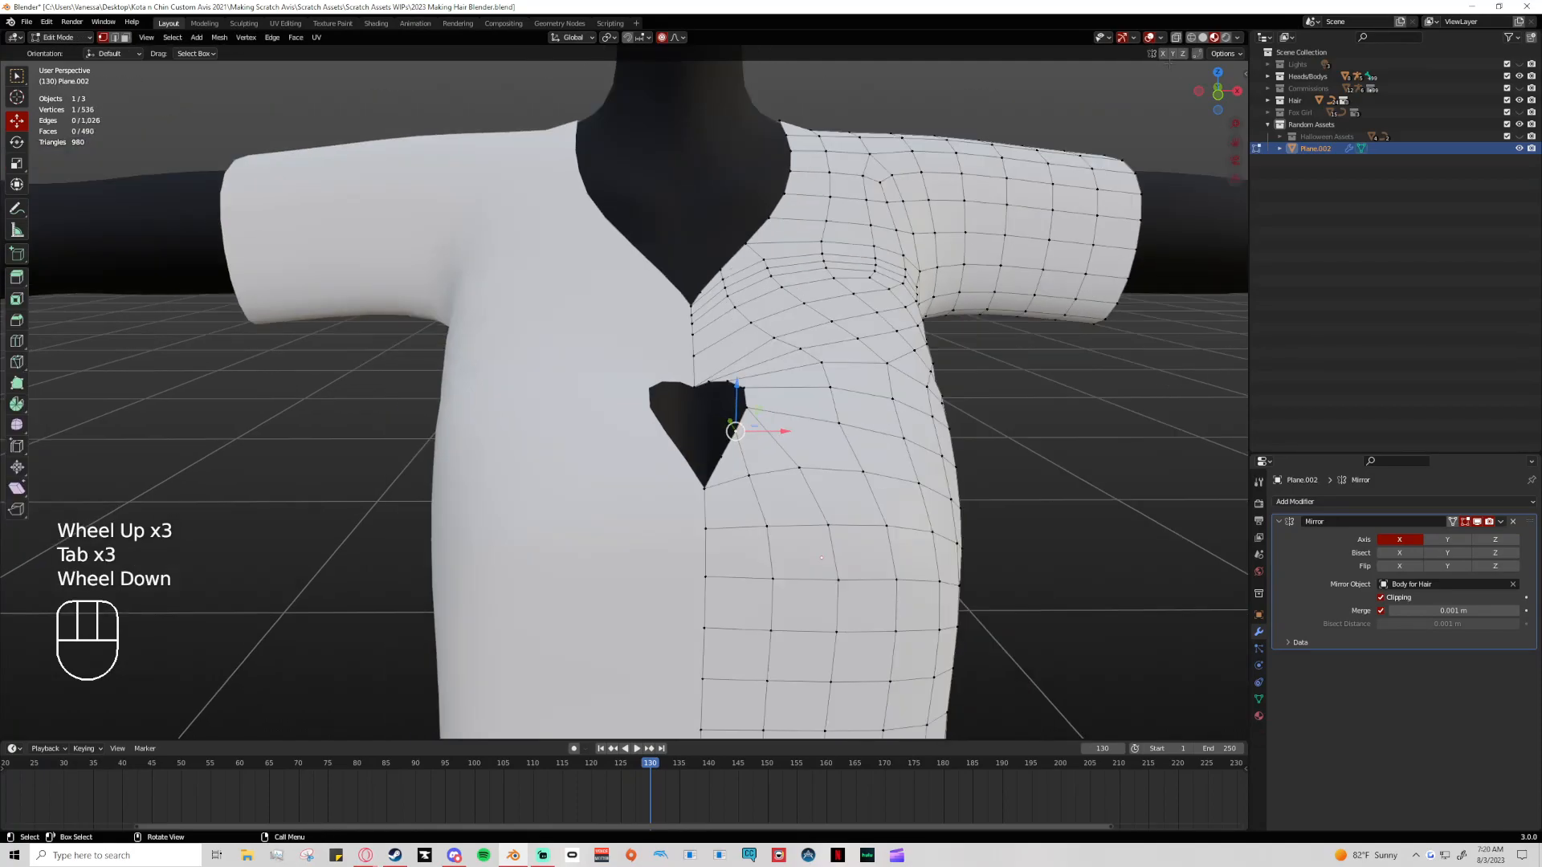
Select the vertices around the heart cutout's edge and move them outward and up to enlarge the opening
{"action": "left_click", "coordinate": [1217, 95]}
{"action": "scroll", "coordinate": [725, 373], "scroll_direction": "up", "scroll_amount": 1}
{"action": "left_click", "coordinate": [721, 367]}
{"action": "left_click", "coordinate": [734, 356], "text": "shift"}
{"action": "left_click", "coordinate": [734, 356], "text": "shift"}
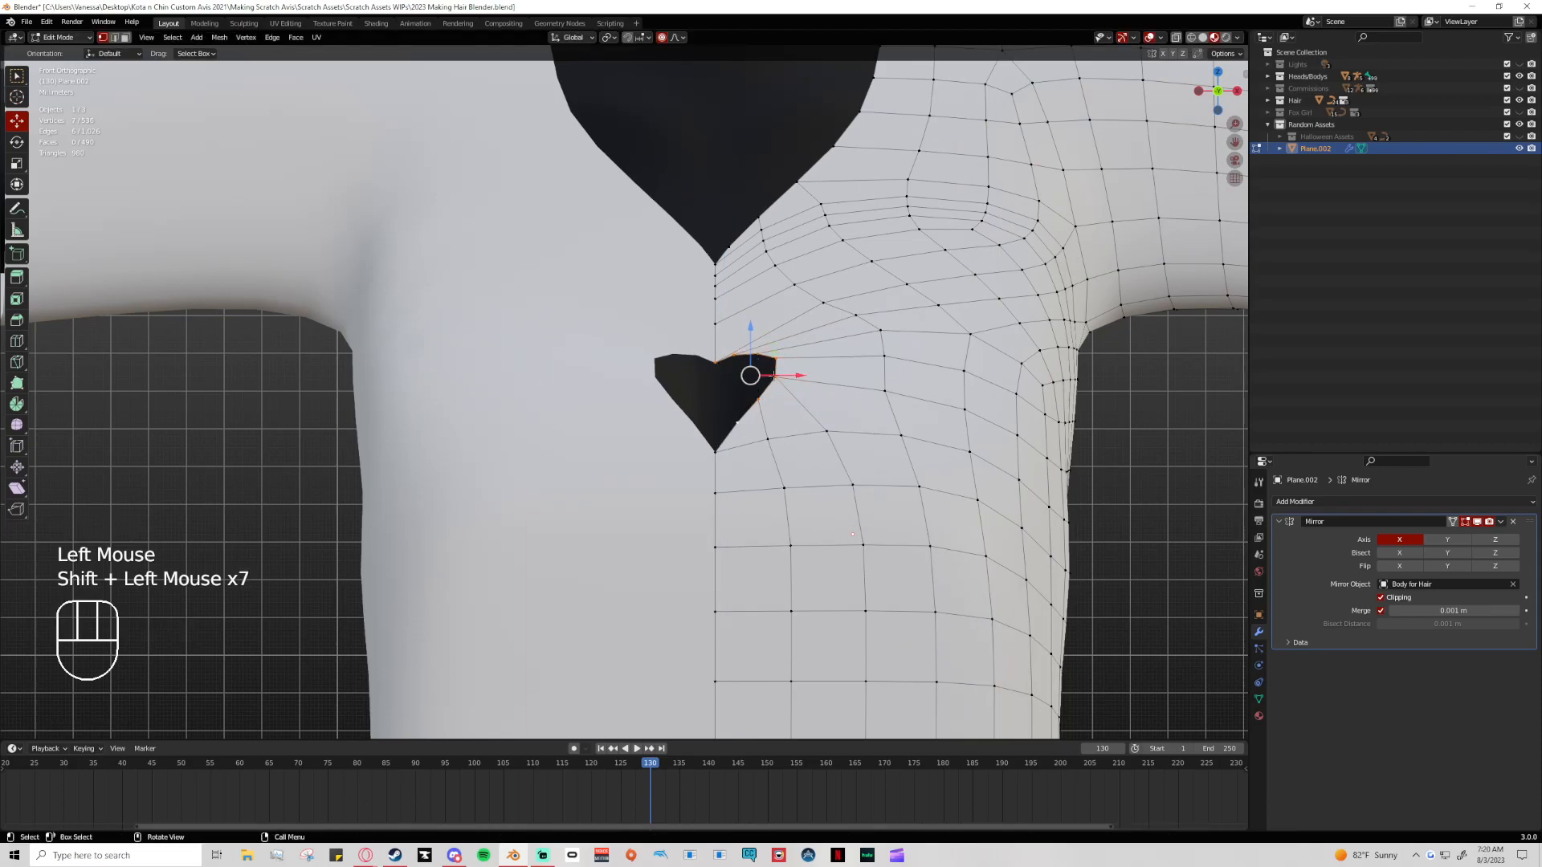
{"action": "left_click_drag", "start_coordinate": [756, 377], "coordinate": [802, 354]}
{"action": "scroll", "coordinate": [771, 375], "scroll_direction": "down", "scroll_amount": 12}
{"action": "scroll", "coordinate": [782, 370], "scroll_direction": "up", "scroll_amount": 4}
Lower the heart's bottom tip and reposition the vertices along its slanted side edge
{"action": "left_click", "coordinate": [714, 444]}
{"action": "left_click_drag", "start_coordinate": [717, 448], "coordinate": [717, 474]}
{"action": "left_click", "coordinate": [788, 403]}
{"action": "left_click_drag", "start_coordinate": [788, 401], "coordinate": [778, 419]}
{"action": "left_click", "coordinate": [799, 389]}
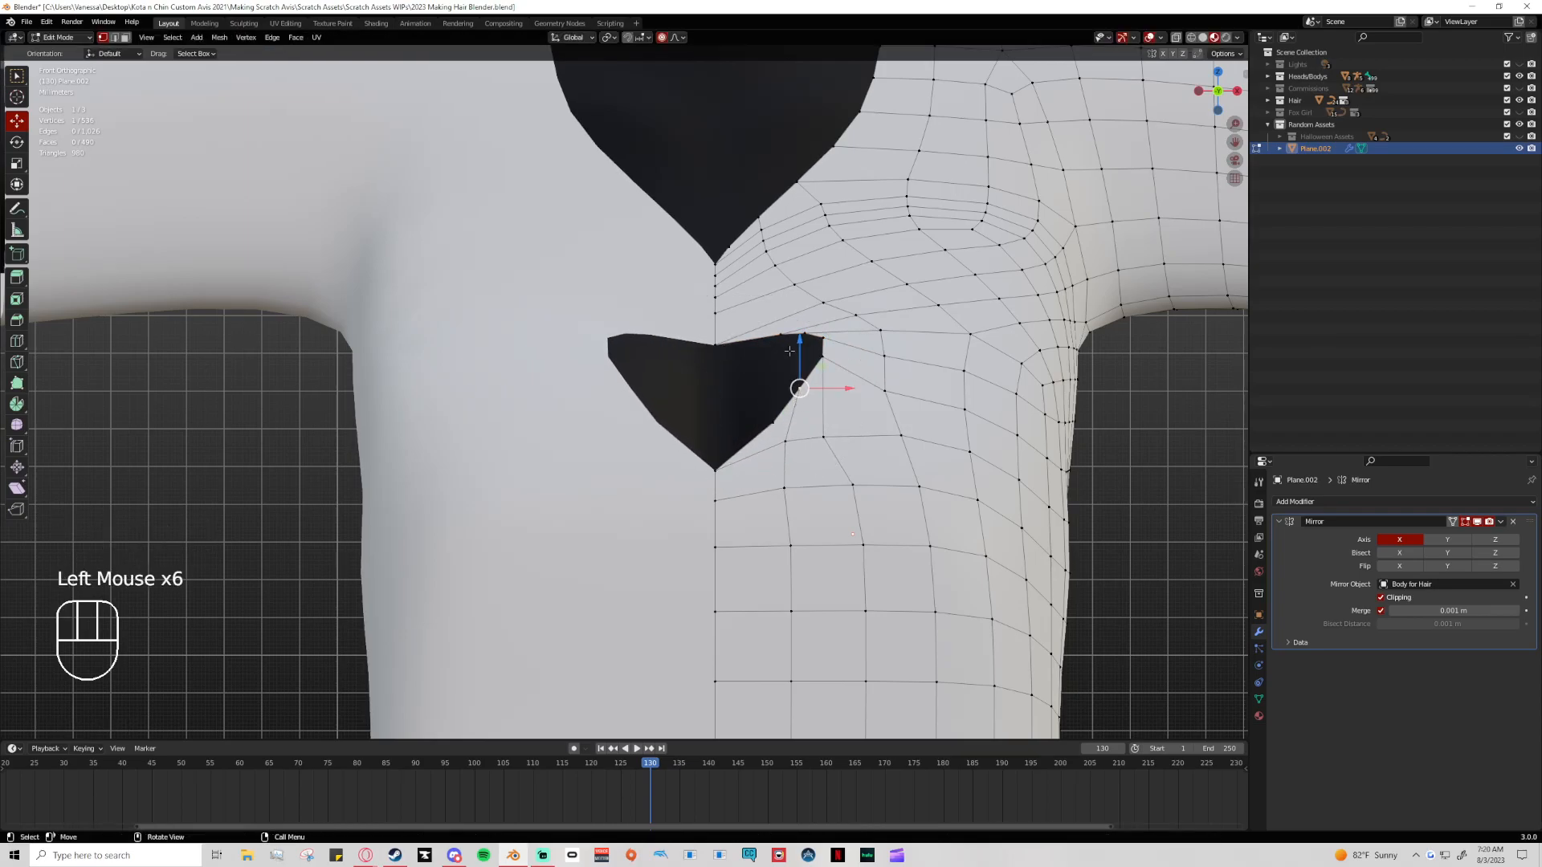
Lower the top centre vertex of the enlarged heart to deepen its dip
{"action": "left_click", "coordinate": [716, 341]}
{"action": "left_click_drag", "start_coordinate": [716, 342], "coordinate": [716, 348]}
{"action": "left_click", "coordinate": [783, 333]}
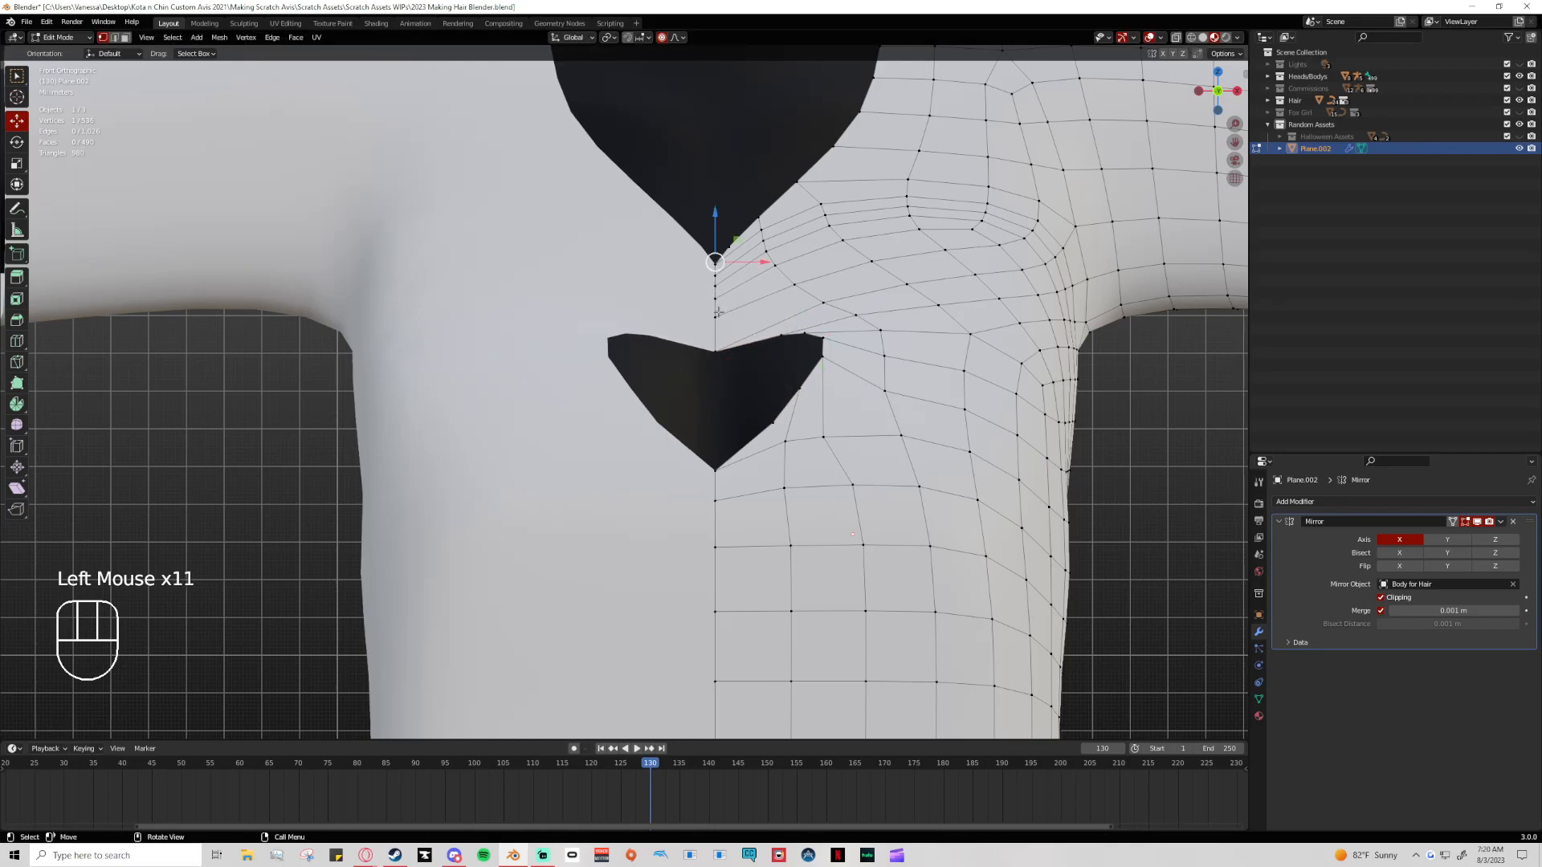
Select the centre-seam vertices from the neckline point down to the heart's dip and move them up
{"action": "left_click", "coordinate": [715, 285], "text": "shift"}
{"action": "left_click", "coordinate": [713, 313], "text": "shift"}
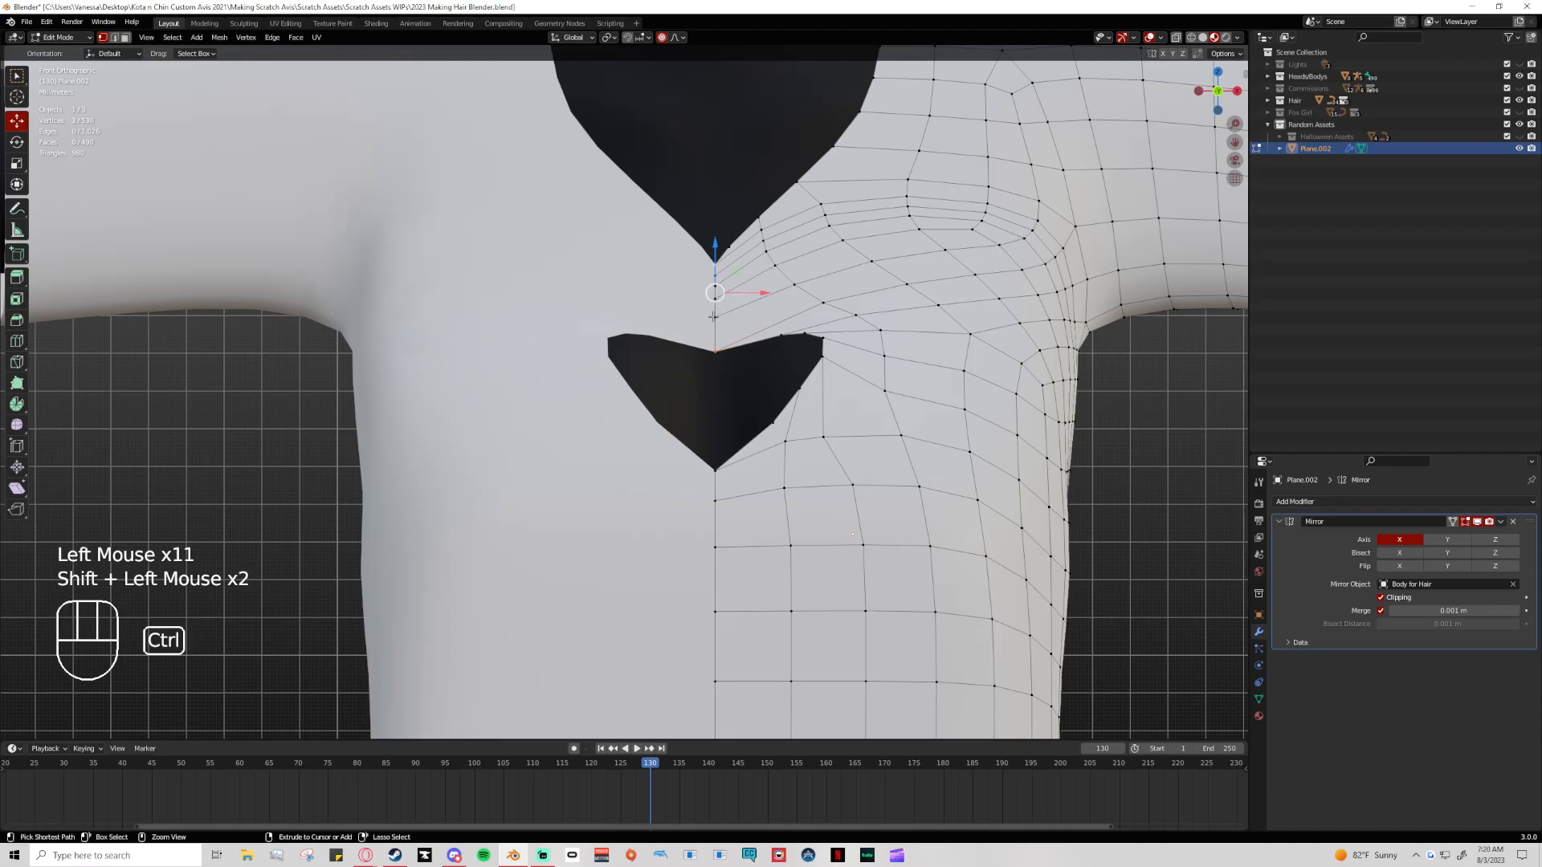
{"action": "left_click", "coordinate": [728, 289], "text": "ctrl"}
{"action": "left_click", "coordinate": [722, 316]}
{"action": "left_click", "coordinate": [715, 262], "text": "ctrl"}
{"action": "left_click", "coordinate": [714, 262]}
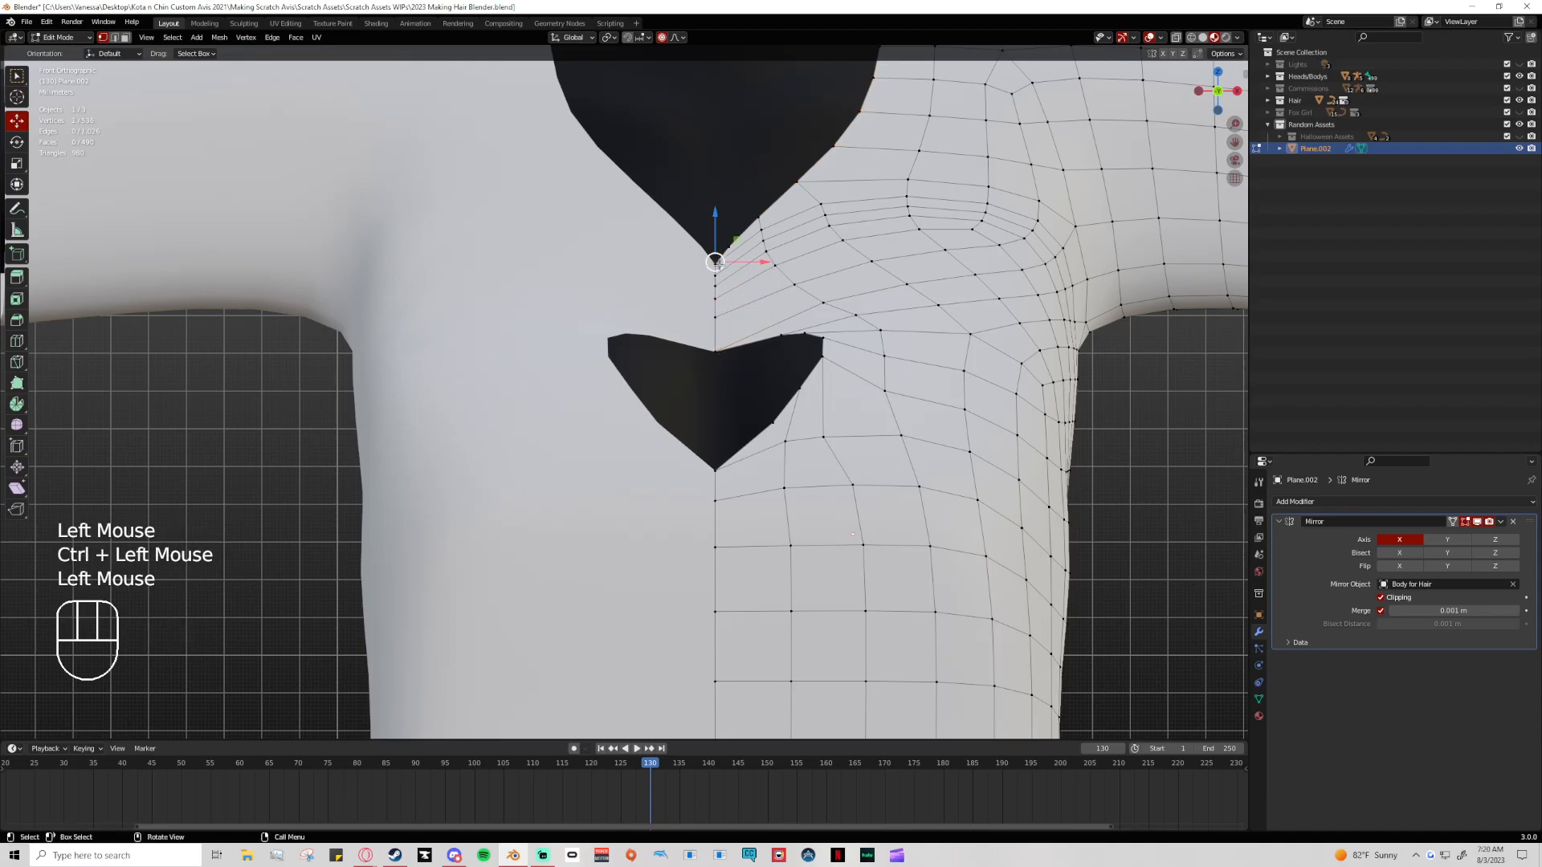
{"action": "left_click", "coordinate": [716, 346], "text": "ctrl"}
{"action": "left_click_drag", "start_coordinate": [716, 293], "coordinate": [714, 258]}
{"action": "scroll", "coordinate": [714, 269], "scroll_direction": "down", "scroll_amount": 5}
Raise and round the enlarged heart's upper lobe, and straighten the vertices along its slanted side edge
{"action": "left_click", "coordinate": [719, 318]}
{"action": "left_click_drag", "start_coordinate": [717, 317], "coordinate": [780, 309]}
{"action": "scroll", "coordinate": [713, 277], "scroll_direction": "up", "scroll_amount": 4}
{"action": "scroll", "coordinate": [714, 291], "scroll_direction": "up", "scroll_amount": 1}
{"action": "left_click", "coordinate": [778, 310]}
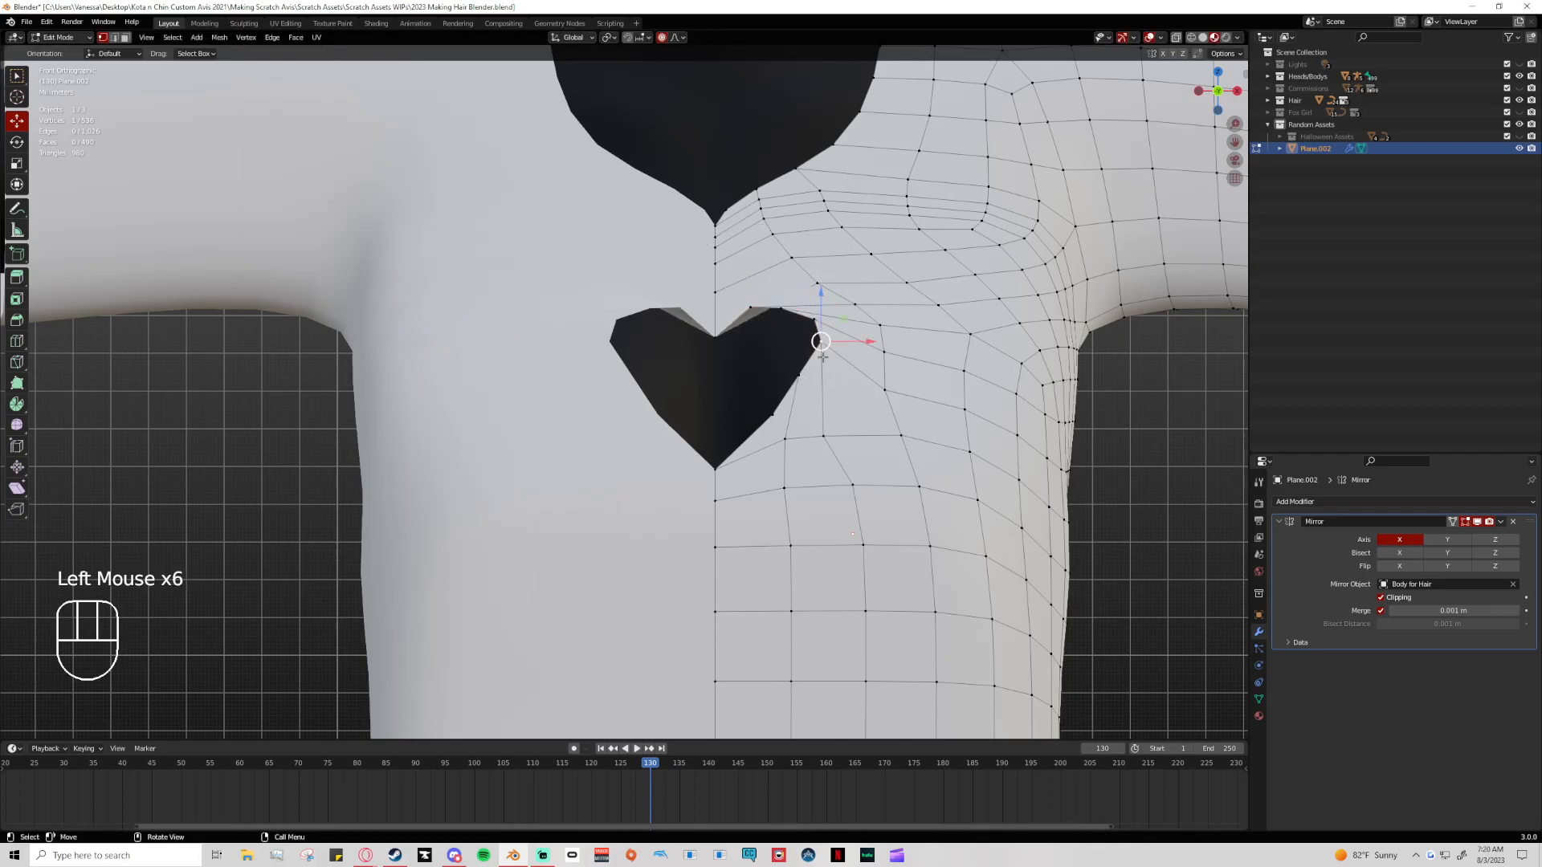
{"action": "left_click_drag", "start_coordinate": [770, 414], "coordinate": [768, 411]}
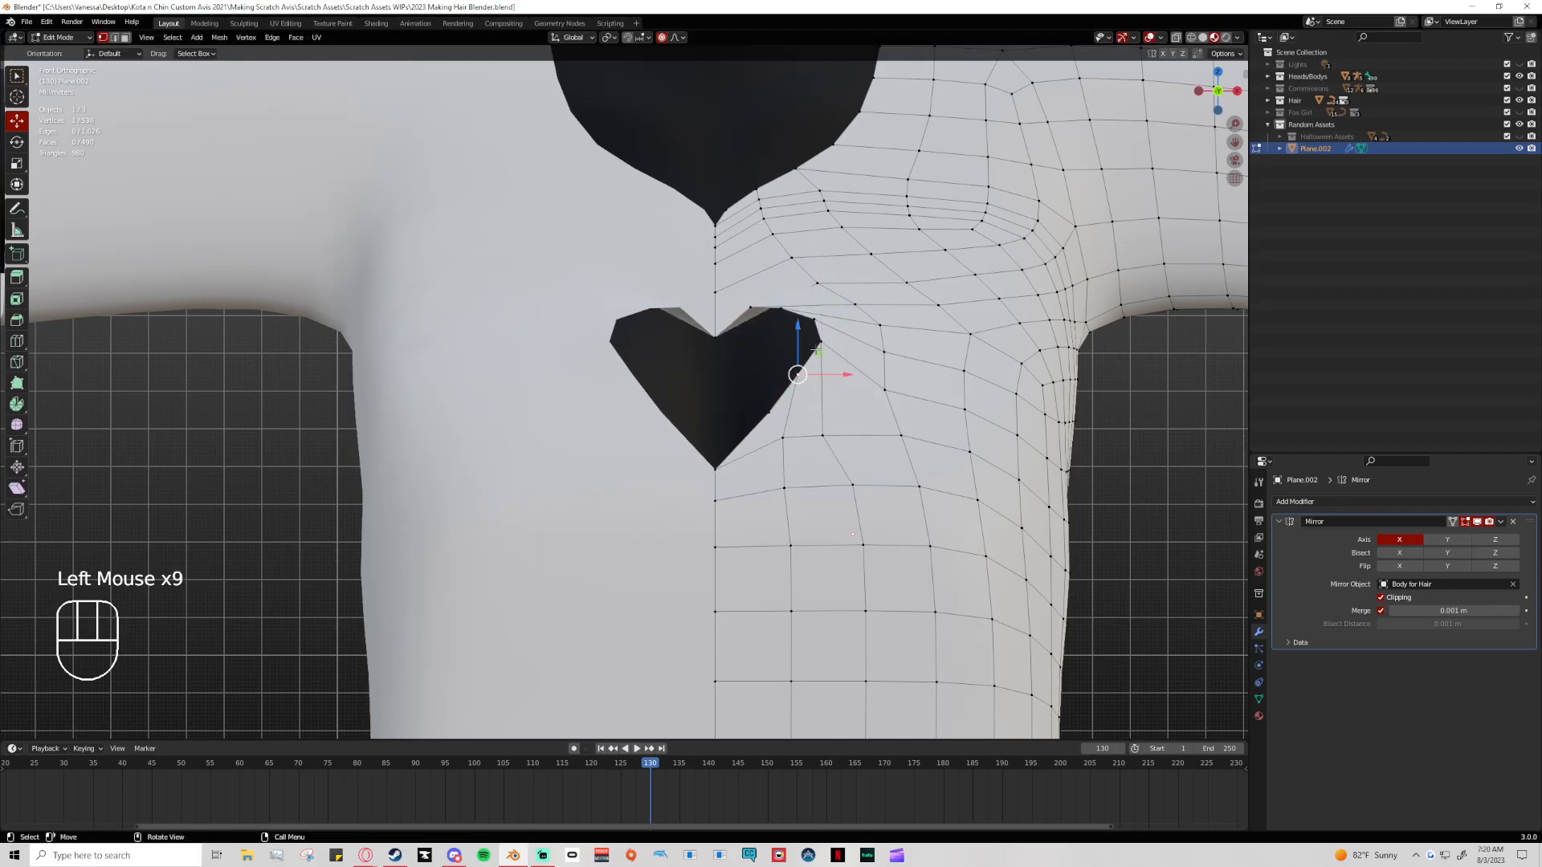
Raise the top vertex of the heart's upper lobe, and undo the trial moves that follow
{"action": "left_click_drag", "start_coordinate": [781, 308], "coordinate": [789, 302]}
{"action": "scroll", "coordinate": [789, 306], "scroll_direction": "up", "scroll_amount": 3}
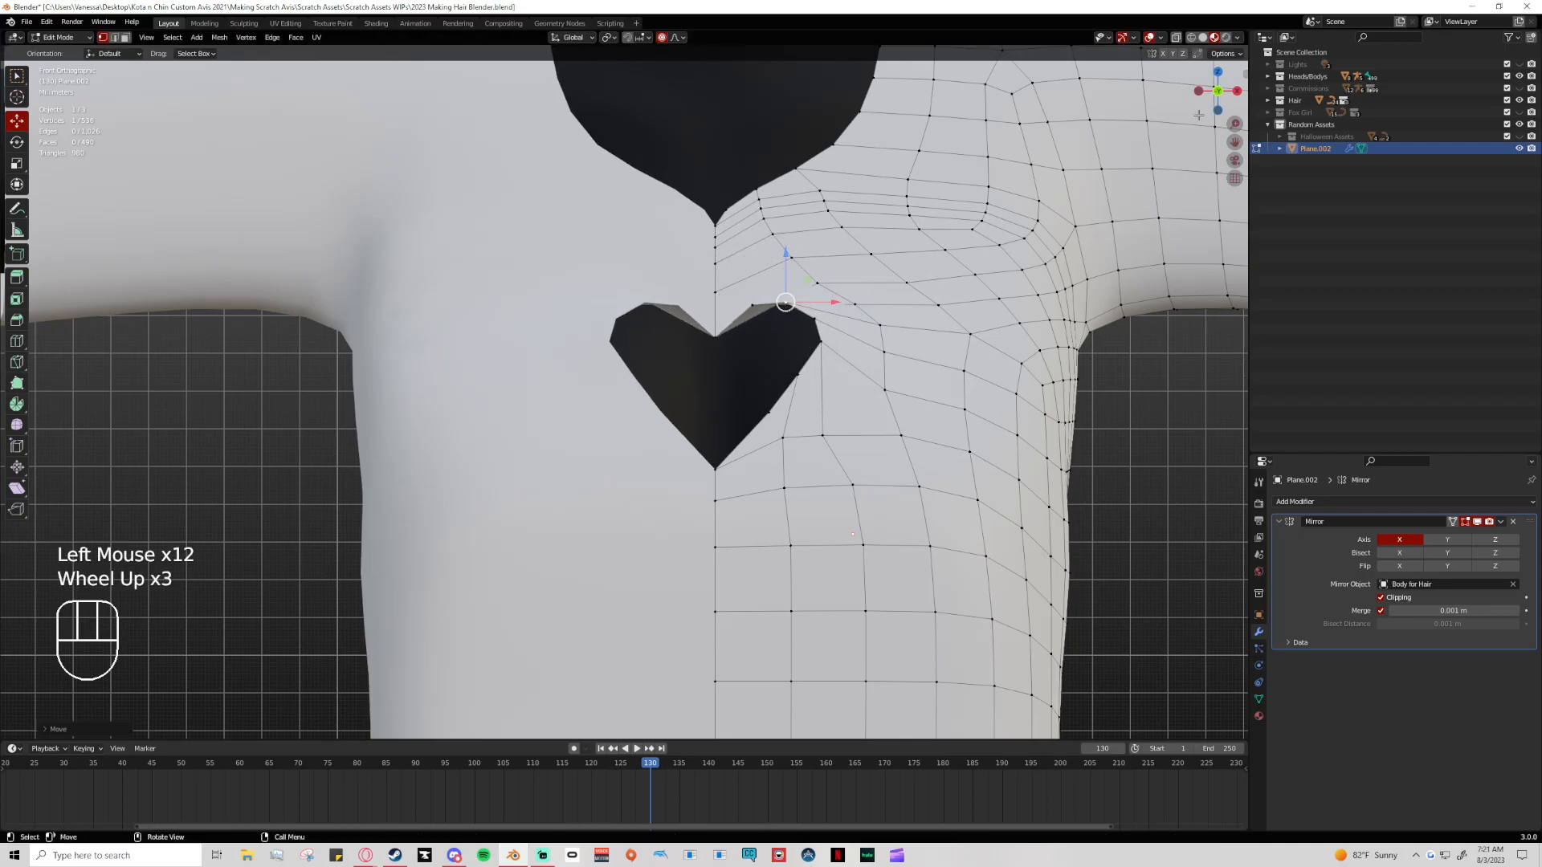
{"action": "middle_click_drag", "start_coordinate": [759, 334], "coordinate": [859, 341]}
{"action": "left_click", "coordinate": [791, 304]}
{"action": "left_click_drag", "start_coordinate": [791, 304], "coordinate": [813, 310]}
{"action": "left_click", "coordinate": [813, 299]}
{"action": "key", "text": "ctrl+z"}
{"action": "key", "text": "ctrl+z"}
{"action": "left_click", "coordinate": [817, 301]}
{"action": "key", "text": "ctrl+z"}
Move the vertex on the heart's outer side edge back in depth toward the body
{"action": "left_click_drag", "start_coordinate": [817, 300], "coordinate": [880, 383]}
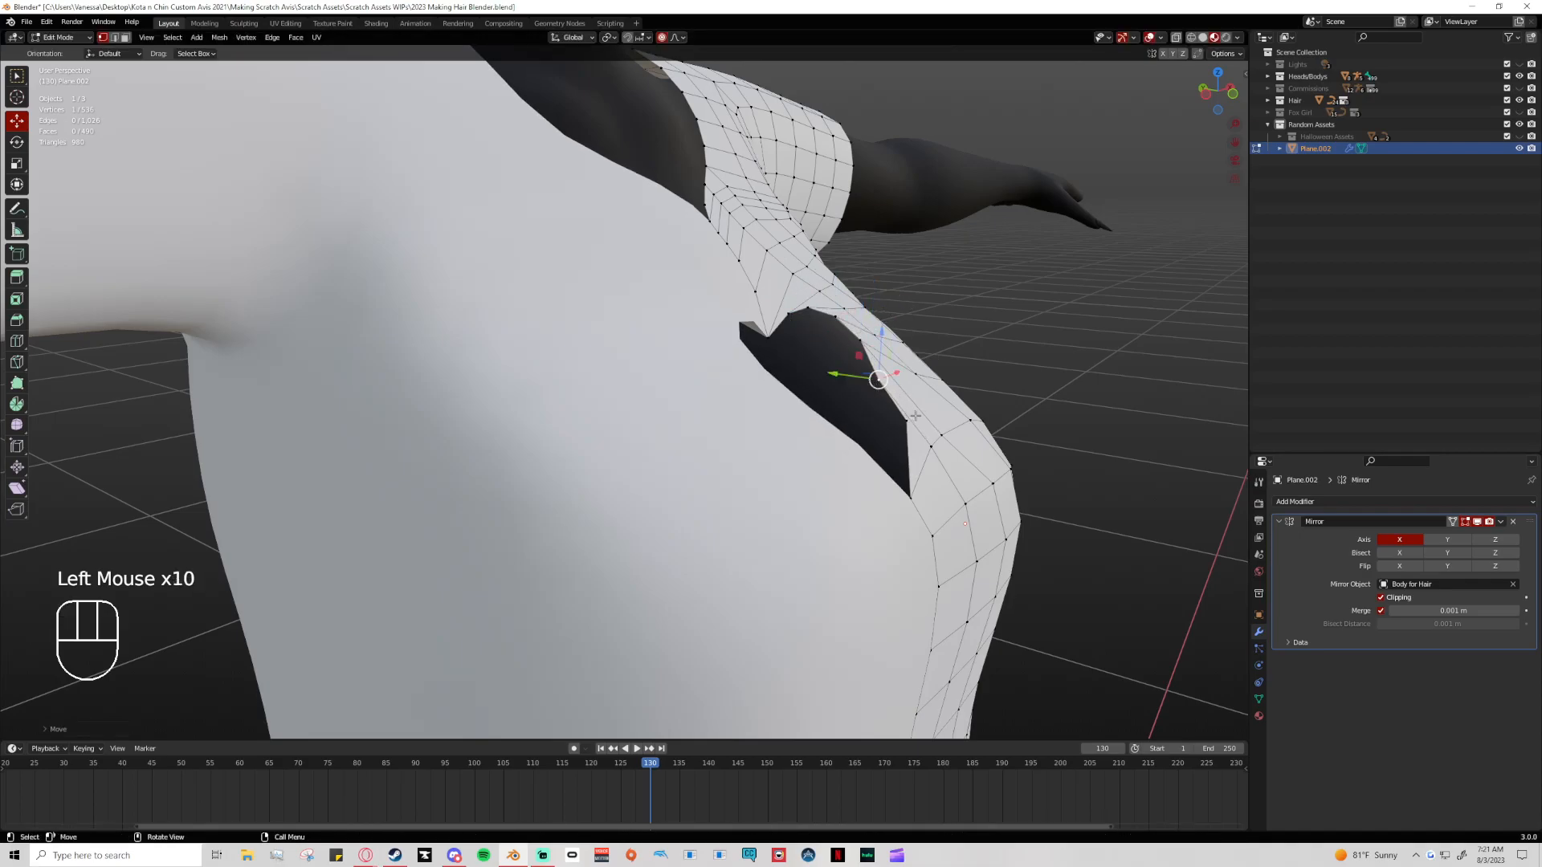
{"action": "middle_click_drag", "start_coordinate": [913, 415], "coordinate": [936, 411]}
{"action": "left_click", "coordinate": [894, 411]}
{"action": "left_click_drag", "start_coordinate": [891, 408], "coordinate": [877, 409]}
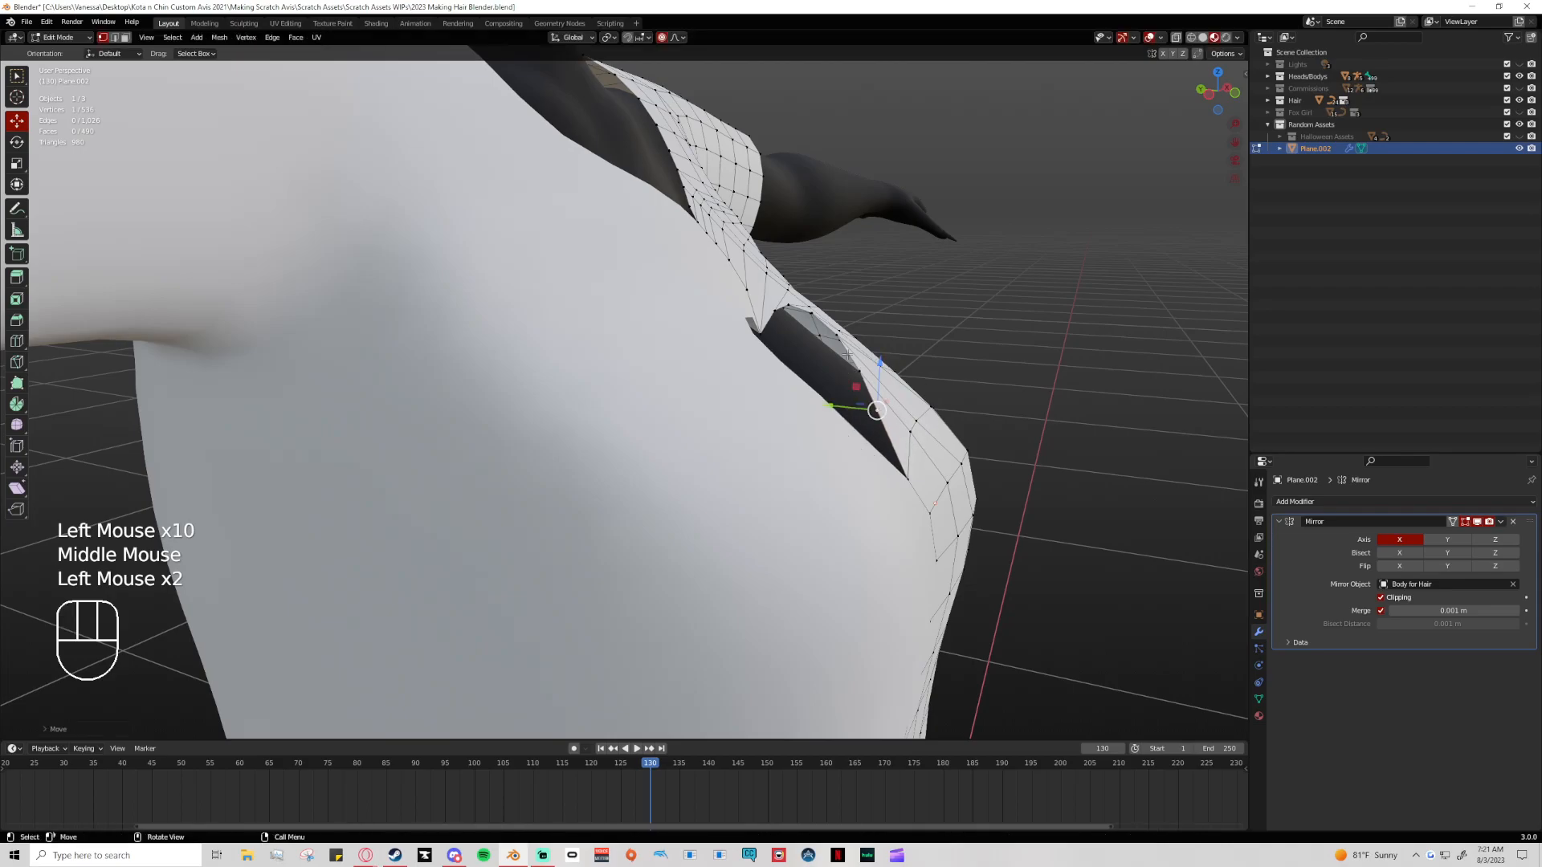
Select the vertices on the heart's upper lobe and move them back and down toward the body
{"action": "left_click", "coordinate": [815, 316], "text": "shift"}
{"action": "middle_click_drag", "start_coordinate": [818, 318], "coordinate": [794, 334]}
{"action": "left_click", "coordinate": [832, 312]}
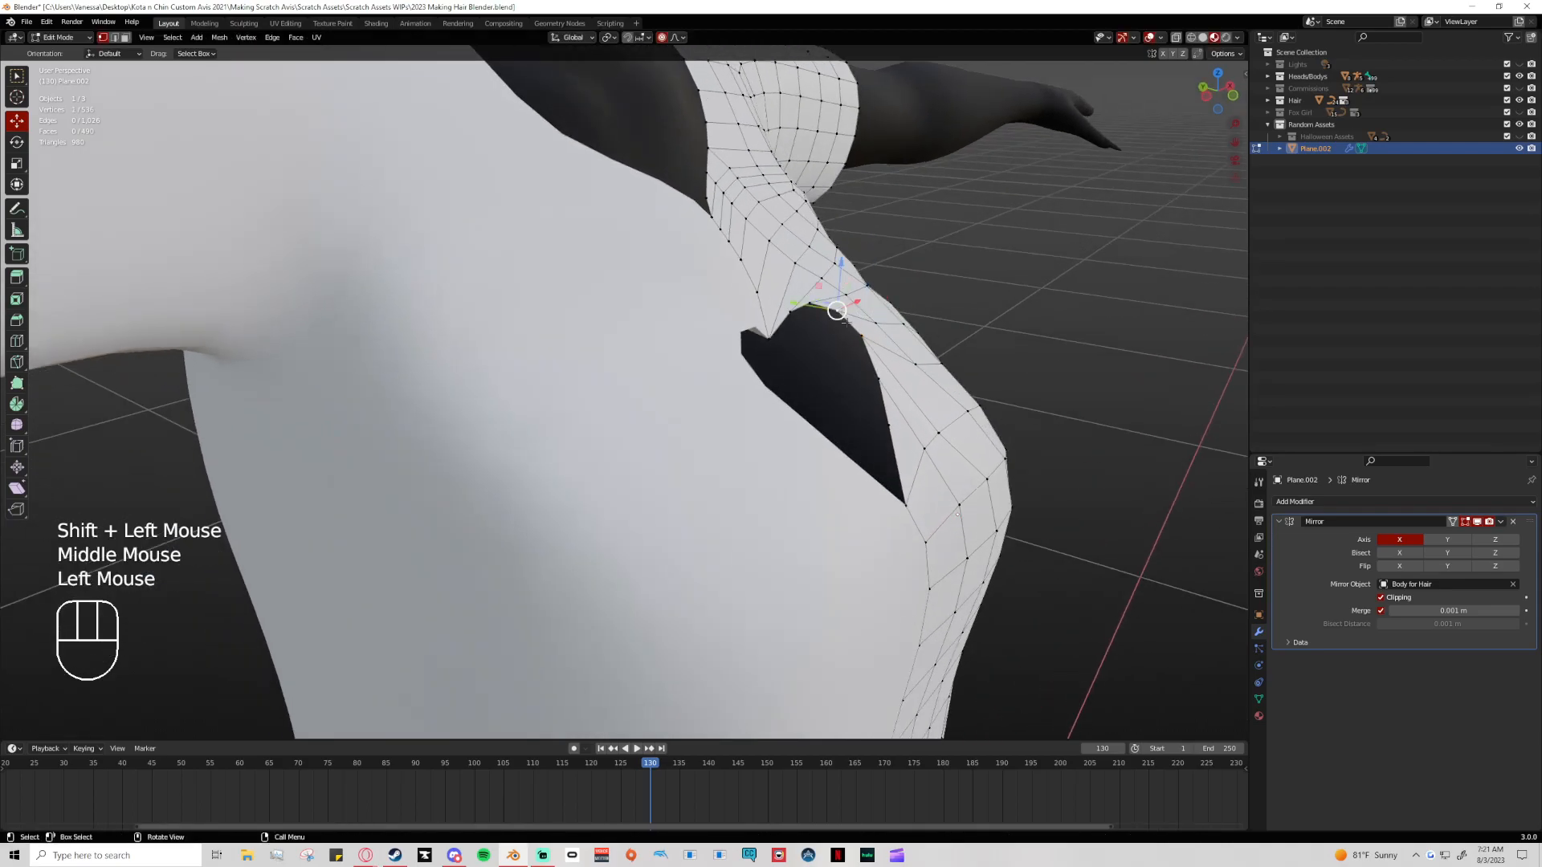
{"action": "left_click", "coordinate": [858, 336], "text": "shift"}
{"action": "left_click", "coordinate": [857, 336]}
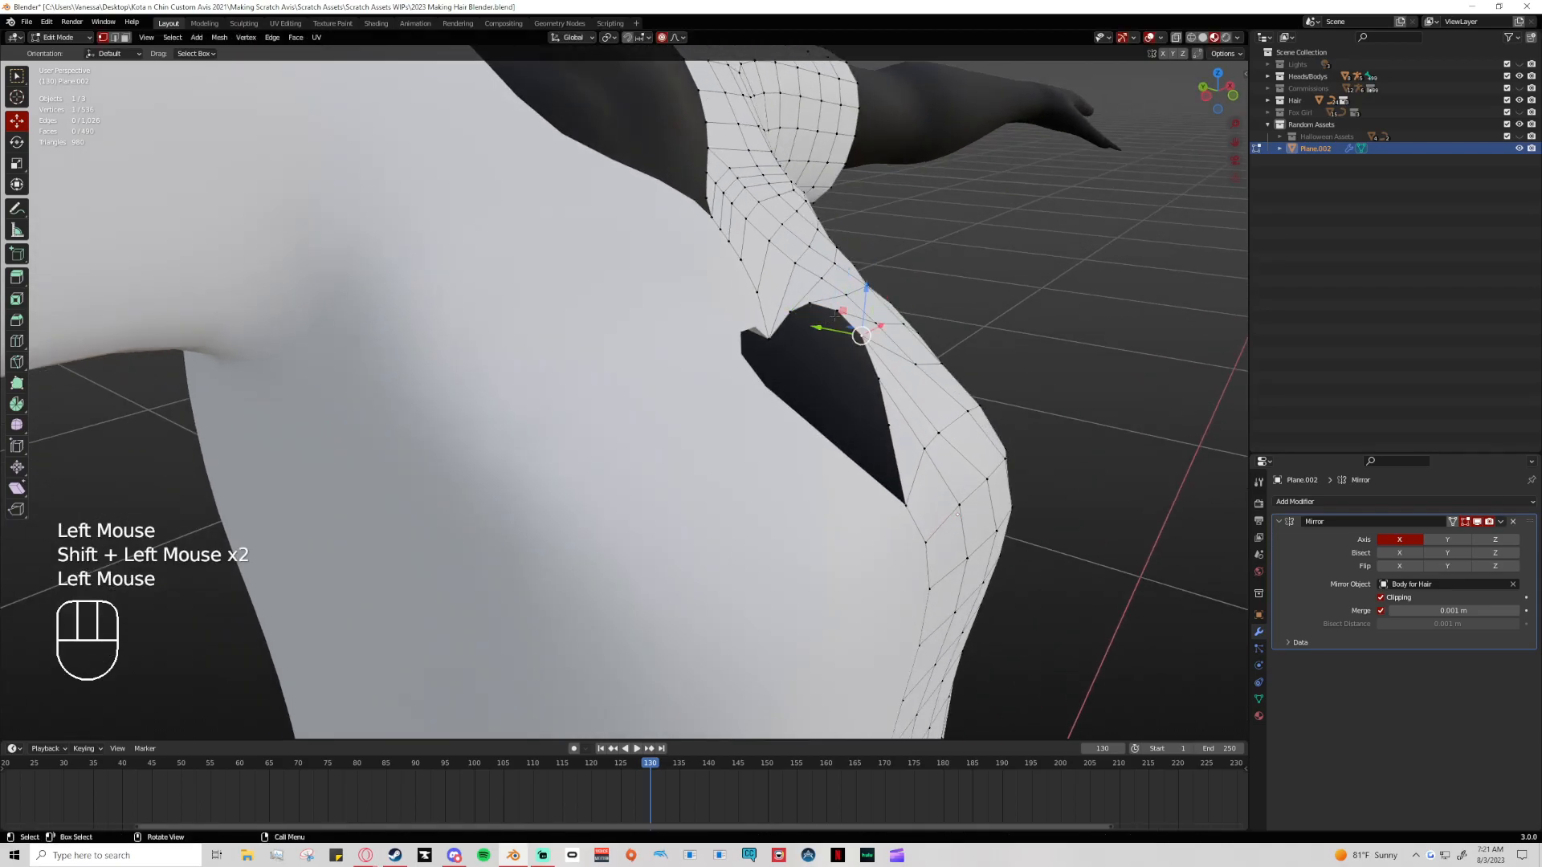
{"action": "left_click", "coordinate": [807, 307], "text": "shift"}
{"action": "left_click", "coordinate": [807, 307], "text": "shift"}
{"action": "middle_click_drag", "start_coordinate": [807, 308], "coordinate": [801, 320]}
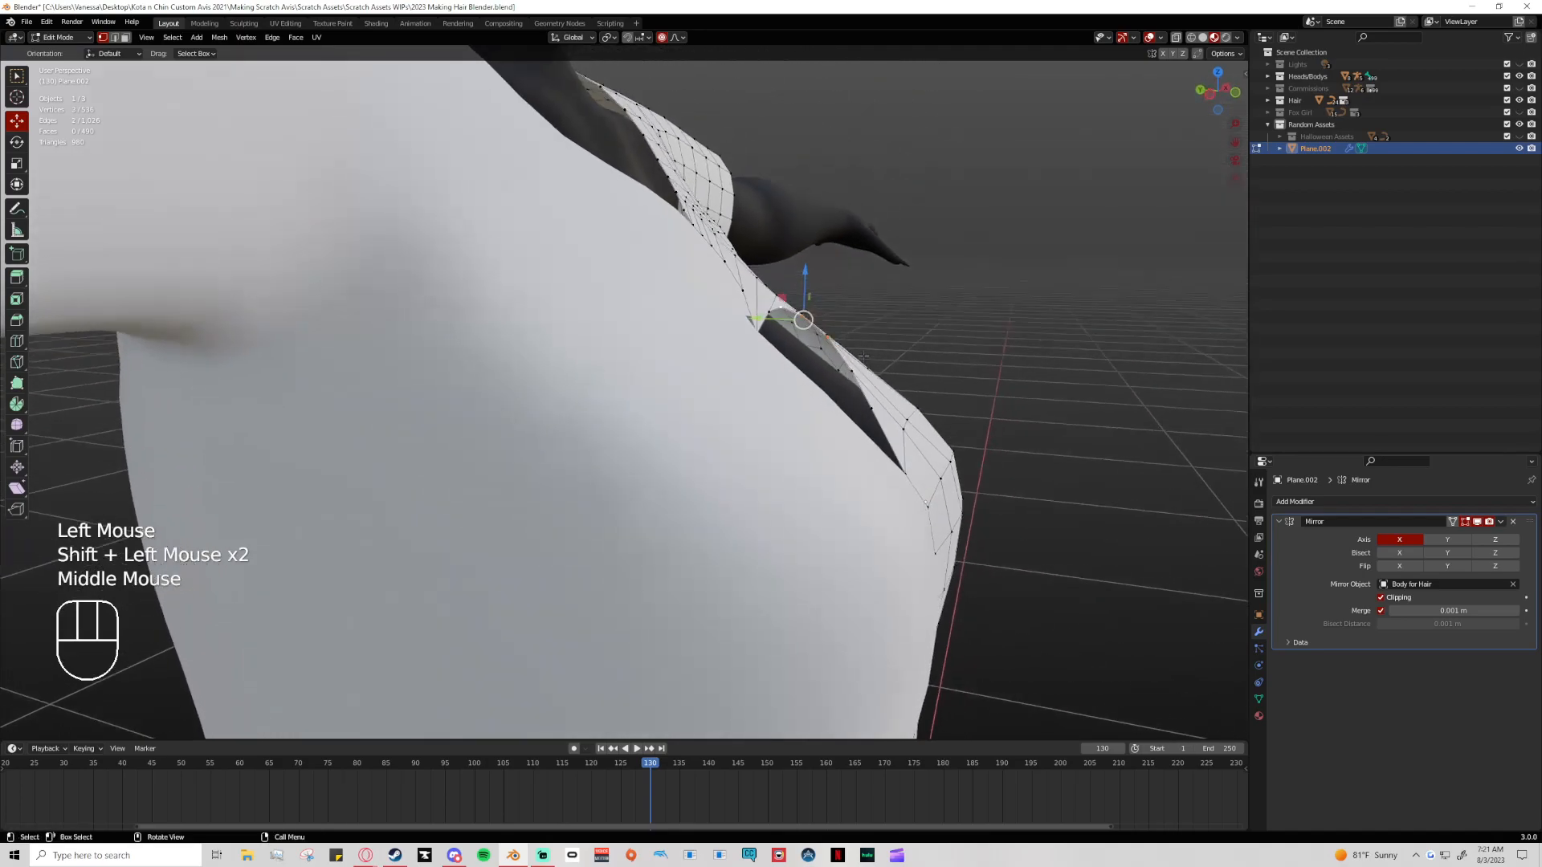
{"action": "left_click_drag", "start_coordinate": [801, 320], "coordinate": [779, 345]}
Shift the vertex on the heart's lower slanted side back and slightly down to follow the chest
{"action": "scroll", "coordinate": [792, 331], "scroll_direction": "down", "scroll_amount": 5}
{"action": "left_click", "coordinate": [854, 430]}
{"action": "left_click", "coordinate": [866, 418]}
{"action": "mouse_move", "coordinate": [866, 418]}
{"action": "left_mouse_down"}
{"action": "mouse_move", "coordinate": [836, 434]}
{"action": "mouse_move", "coordinate": [850, 431]}
{"action": "left_mouse_up"}
{"action": "middle_click_drag", "start_coordinate": [851, 431], "coordinate": [926, 429]}
Select the centre-seam vertices between the neckline point and the heart's dip and move them back toward the body
{"action": "left_click", "coordinate": [727, 304]}
{"action": "left_click", "coordinate": [697, 248], "text": "shift"}
{"action": "middle_click_drag", "start_coordinate": [780, 314], "coordinate": [726, 314]}
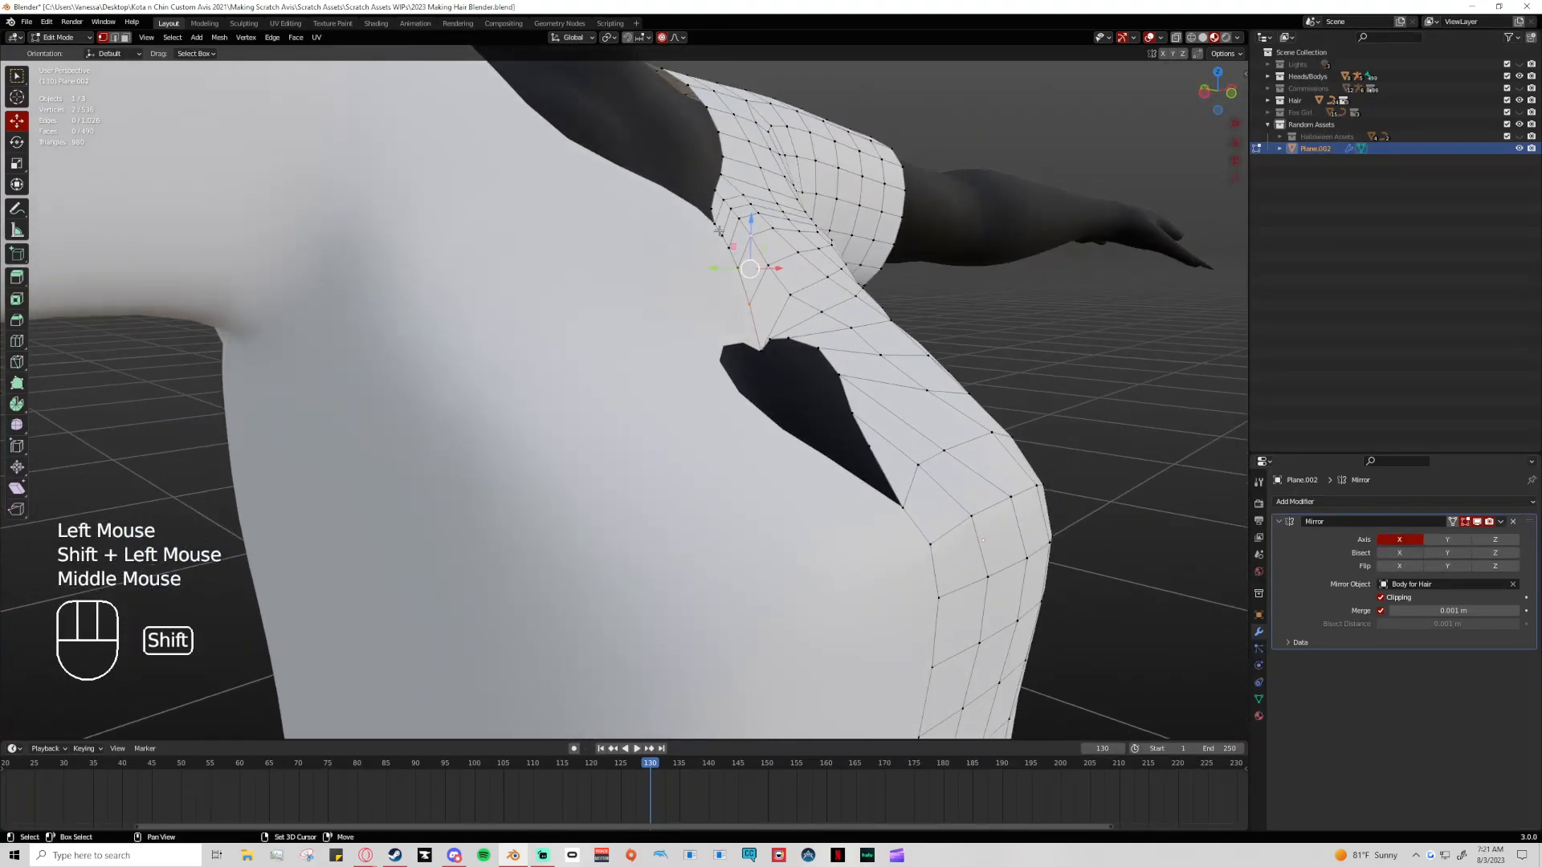
{"action": "left_click", "coordinate": [749, 237], "text": "shift"}
{"action": "left_click", "coordinate": [717, 228], "text": "shift"}
{"action": "left_click", "coordinate": [740, 272]}
{"action": "left_click", "coordinate": [715, 224]}
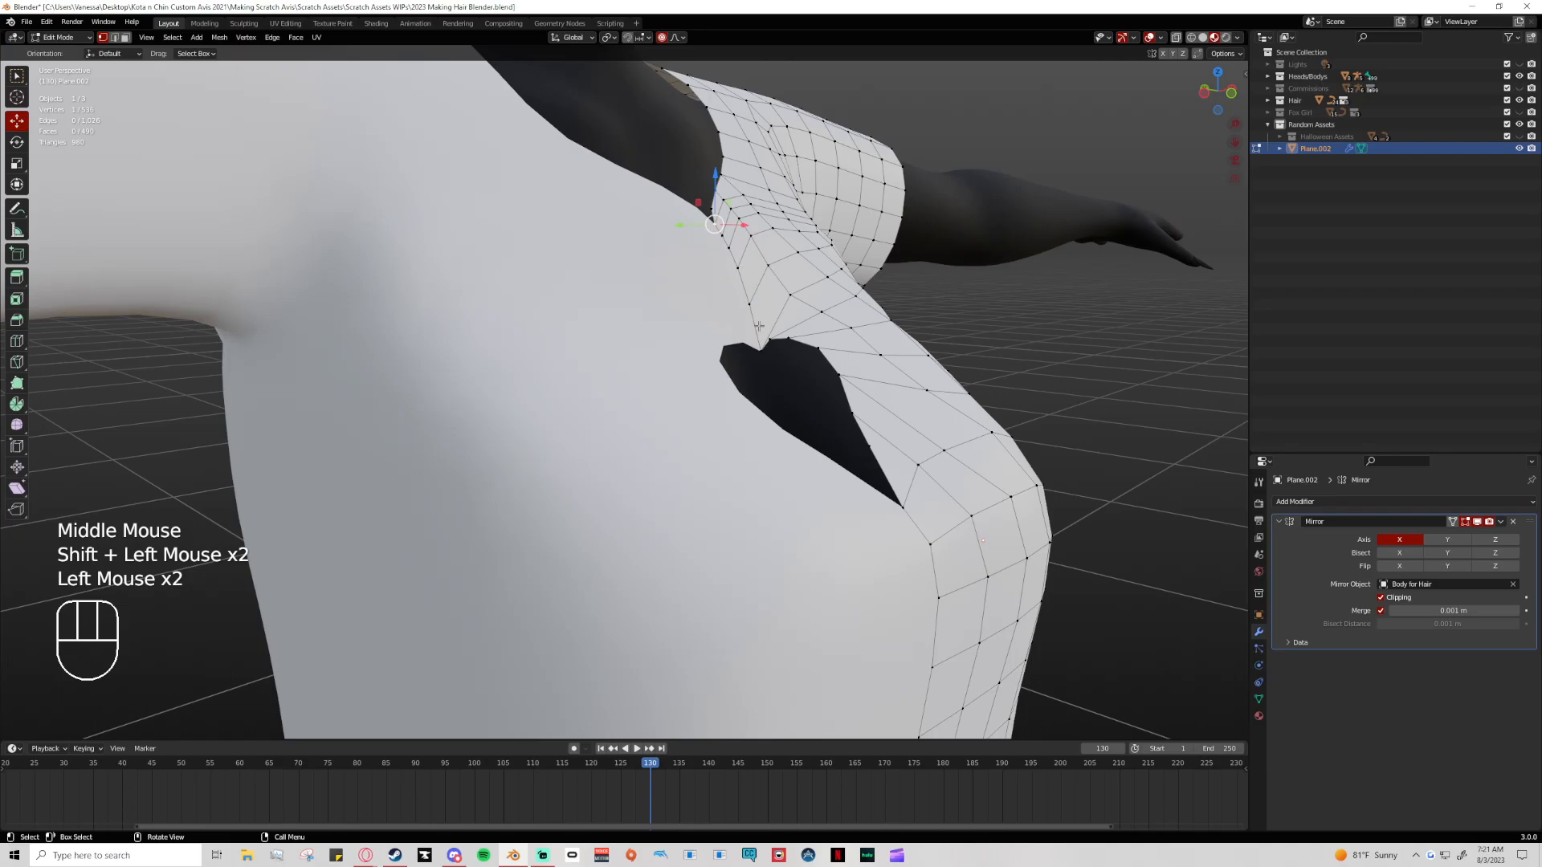
{"action": "left_click", "coordinate": [759, 348], "text": "ctrl"}
{"action": "left_click", "coordinate": [746, 273]}
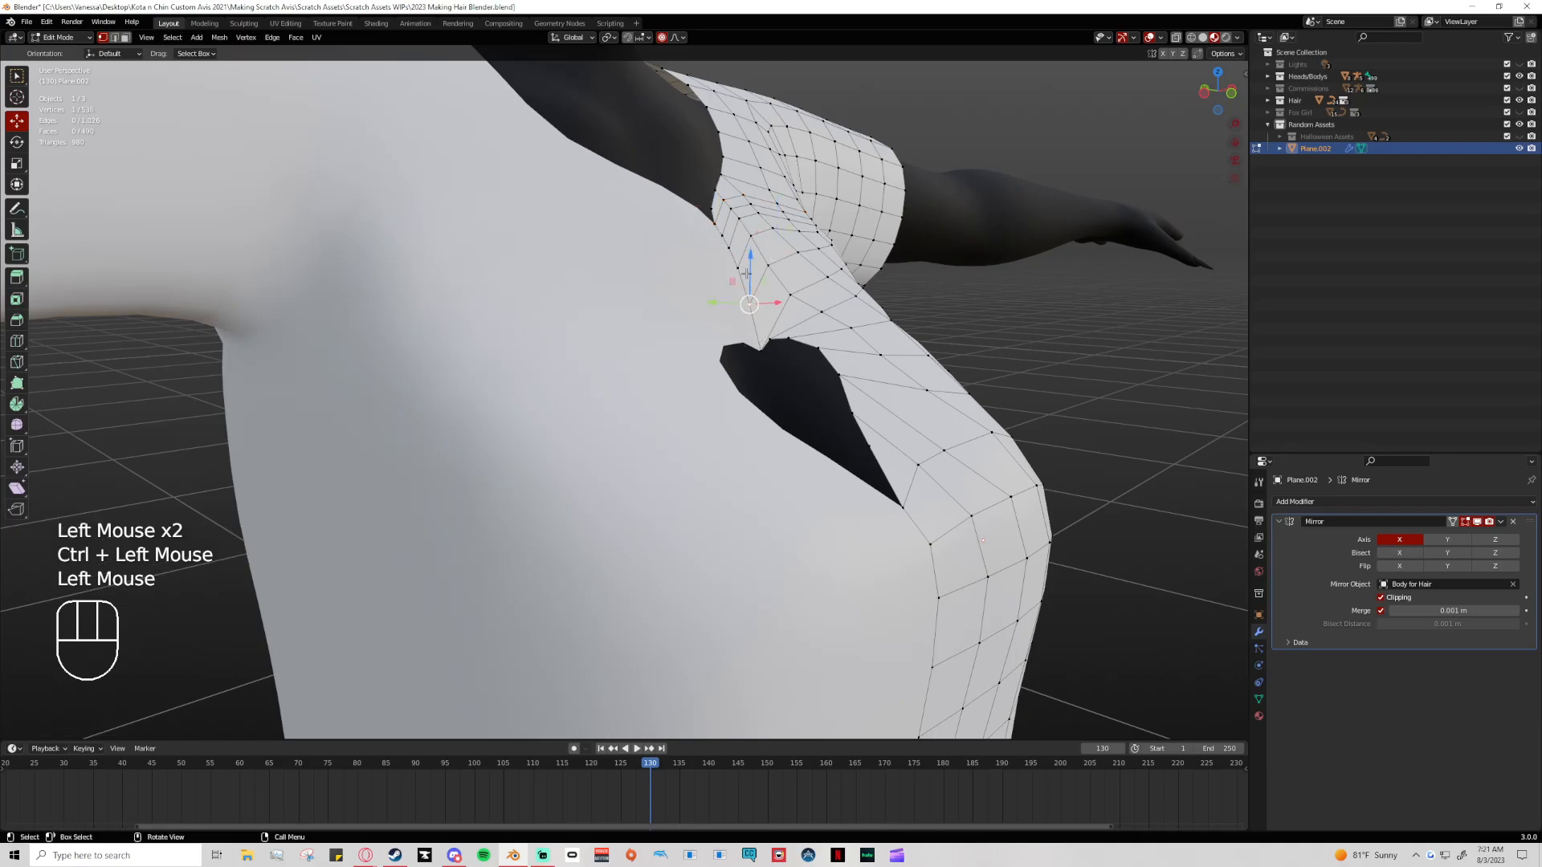
{"action": "left_click", "coordinate": [717, 223], "text": "ctrl"}
{"action": "middle_click_drag", "start_coordinate": [717, 223], "coordinate": [842, 303]}
{"action": "left_click_drag", "start_coordinate": [698, 250], "coordinate": [666, 257]}
{"action": "scroll", "coordinate": [687, 251], "scroll_direction": "up", "scroll_amount": 4}
{"action": "scroll", "coordinate": [667, 258], "scroll_direction": "down", "scroll_amount": 6}
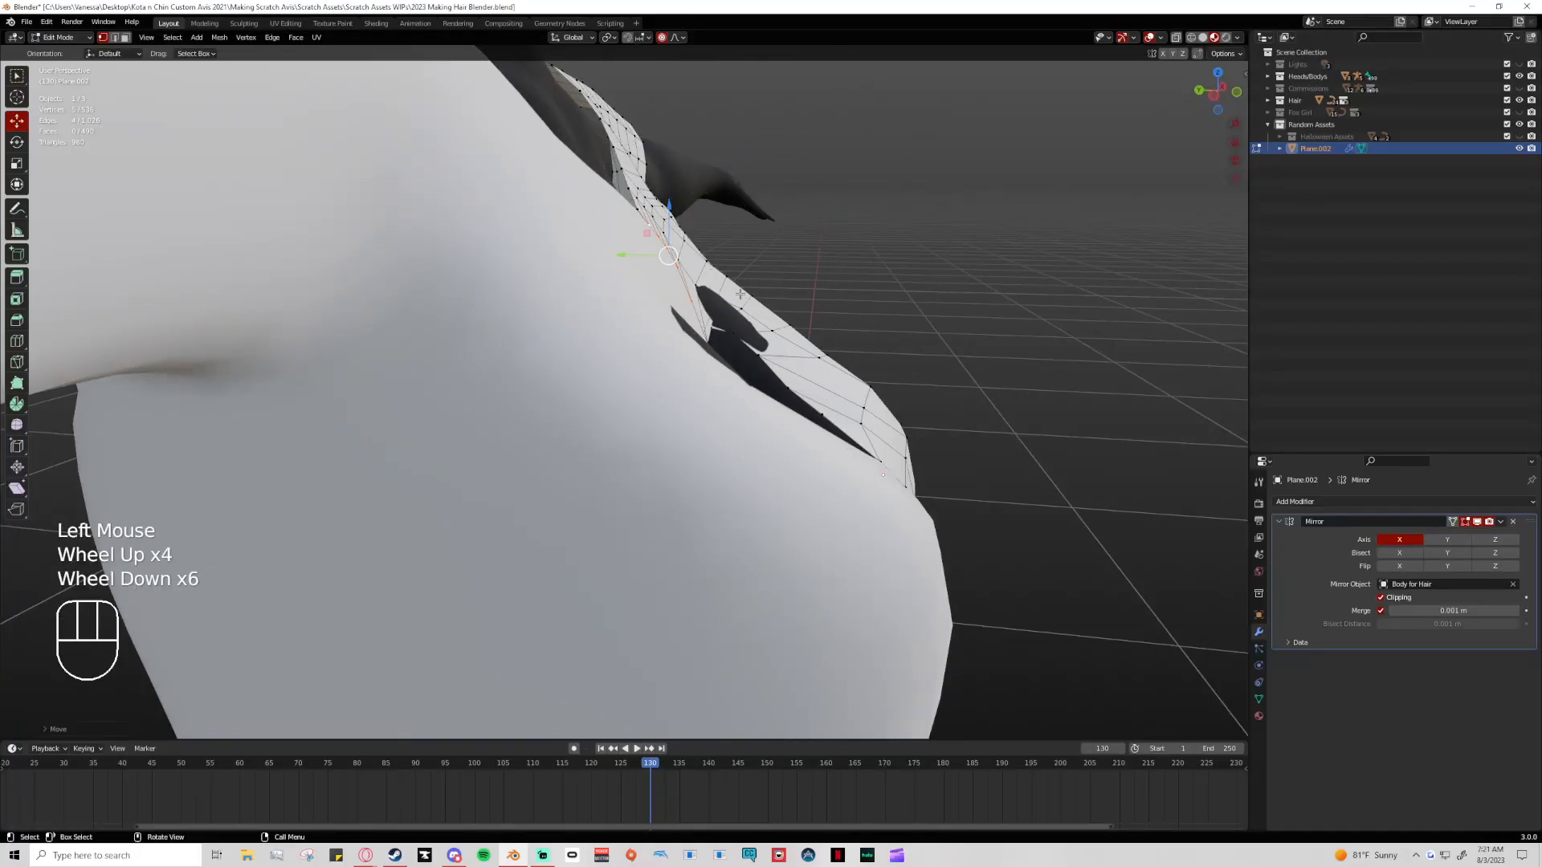
Adjust the vertex beside the heart's dip and lower the centre dip vertex in the front view
{"action": "left_click", "coordinate": [733, 332]}
{"action": "left_click_drag", "start_coordinate": [733, 332], "coordinate": [734, 331]}
{"action": "middle_click_drag", "start_coordinate": [735, 331], "coordinate": [912, 346]}
{"action": "left_click", "coordinate": [1220, 94]}
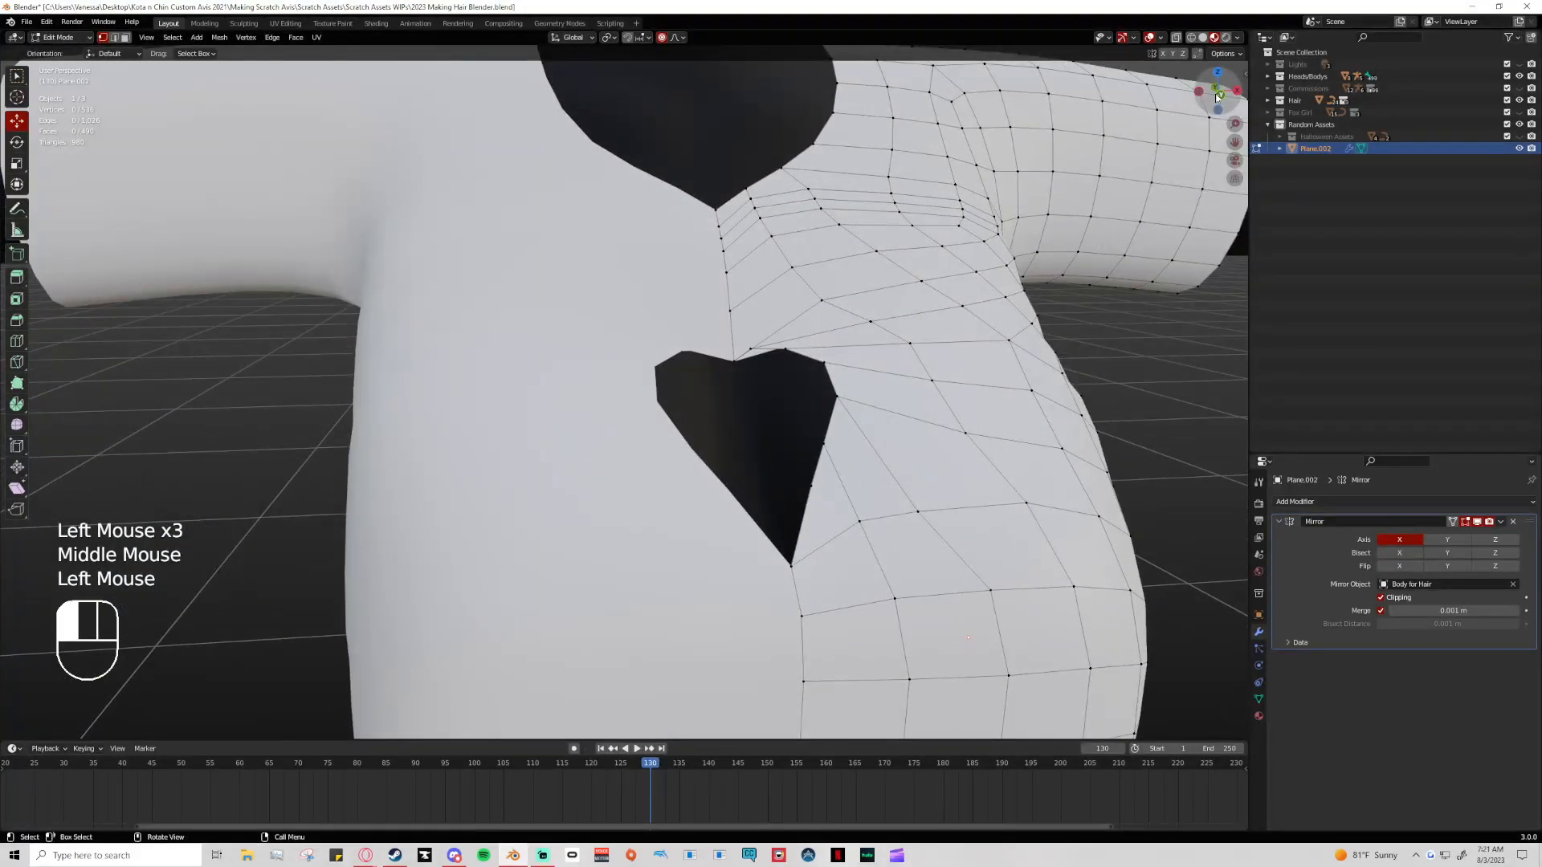
{"action": "scroll", "coordinate": [771, 336], "scroll_direction": "up", "scroll_amount": 2}
{"action": "left_click", "coordinate": [754, 331]}
{"action": "left_click_drag", "start_coordinate": [755, 331], "coordinate": [756, 344]}
{"action": "scroll", "coordinate": [752, 342], "scroll_direction": "up", "scroll_amount": 6}
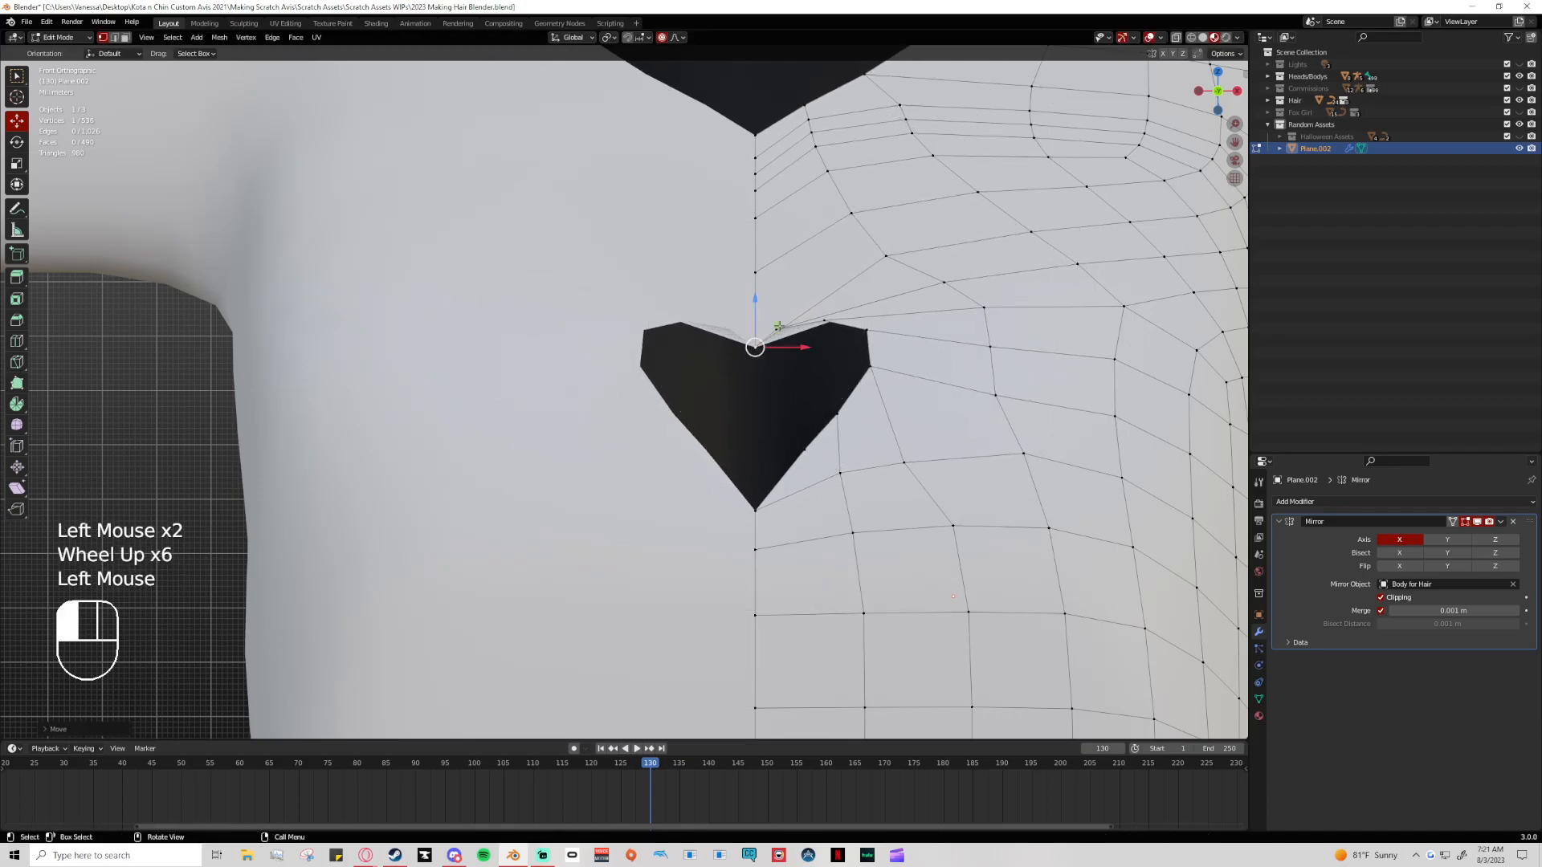
Move the vertex between the heart's dip and lobe top up and outward to round the lobe
{"action": "middle_click_drag", "start_coordinate": [757, 345], "coordinate": [866, 354]}
{"action": "left_click_drag", "start_coordinate": [762, 326], "coordinate": [827, 291]}
{"action": "scroll", "coordinate": [783, 313], "scroll_direction": "up", "scroll_amount": 4}
{"action": "scroll", "coordinate": [828, 320], "scroll_direction": "up", "scroll_amount": 1}
{"action": "scroll", "coordinate": [829, 296], "scroll_direction": "up", "scroll_amount": 1}
{"action": "middle_click_drag", "start_coordinate": [832, 321], "coordinate": [903, 353]}
{"action": "left_click_drag", "start_coordinate": [796, 300], "coordinate": [830, 321]}
{"action": "left_click", "coordinate": [820, 325]}
{"action": "middle_click_drag", "start_coordinate": [863, 343], "coordinate": [735, 375]}
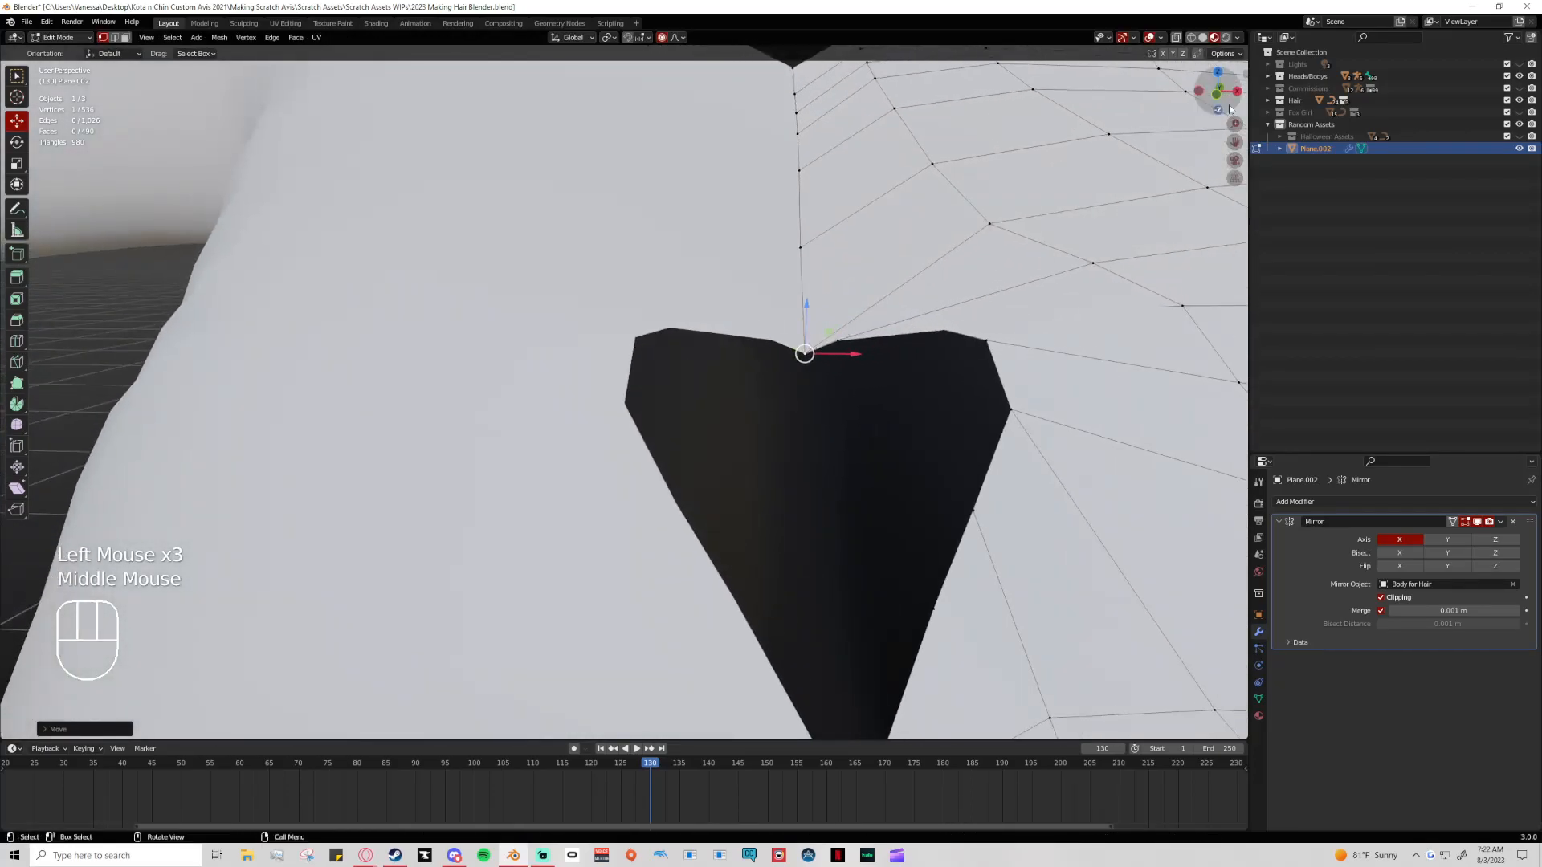
{"action": "left_click", "coordinate": [1218, 96]}
{"action": "left_click_drag", "start_coordinate": [807, 321], "coordinate": [841, 297]}
{"action": "left_click", "coordinate": [864, 306]}
{"action": "left_click", "coordinate": [818, 303]}
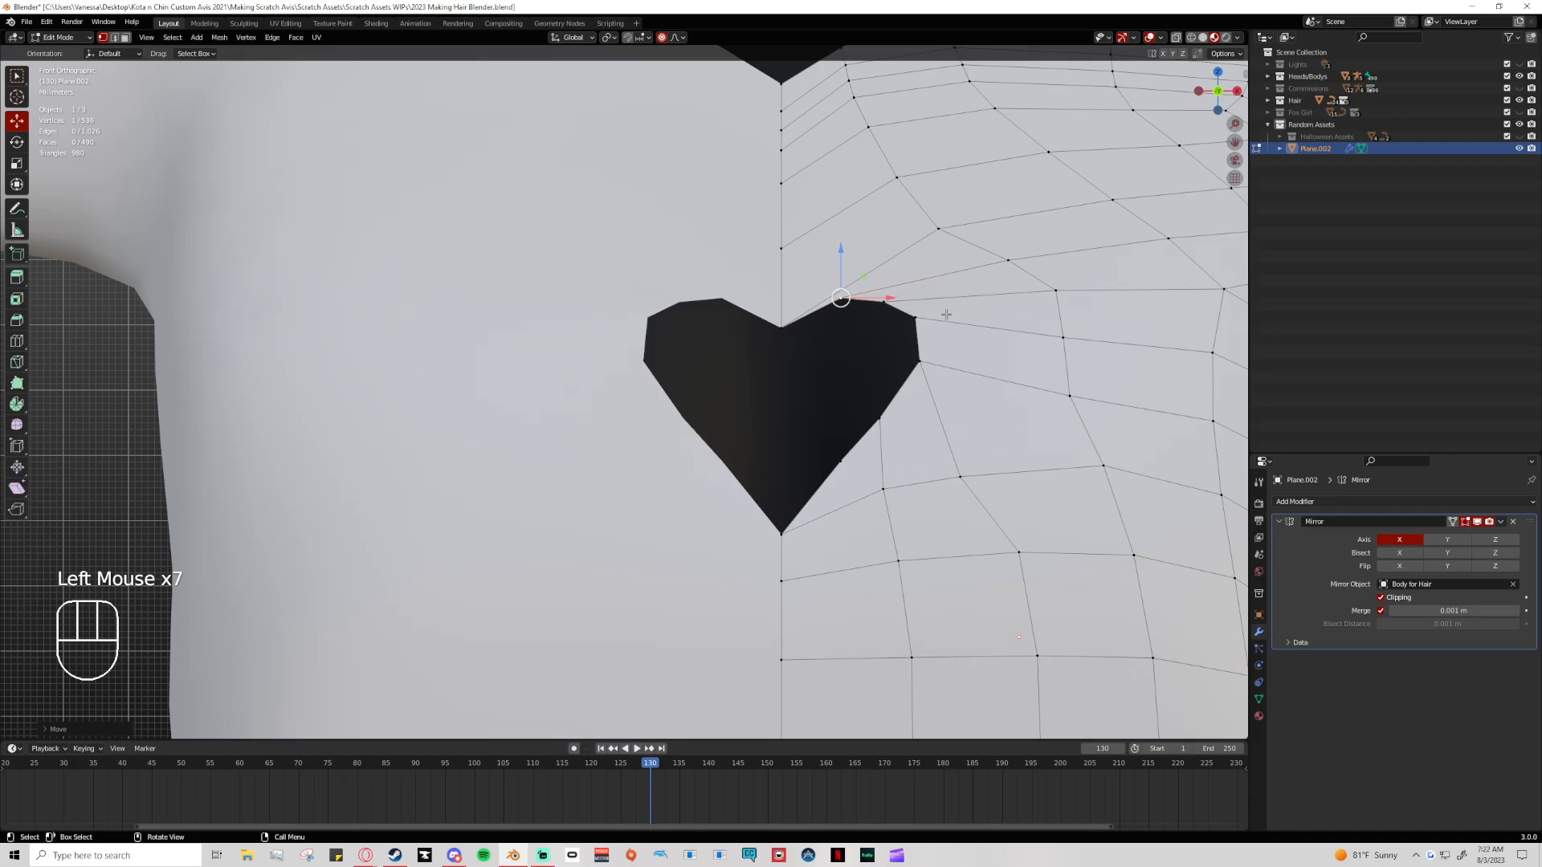
Fine-tune the depth of the lobe's inner vertex so it sits back toward the chest surface
{"action": "scroll", "coordinate": [946, 314], "scroll_direction": "down", "scroll_amount": 2}
{"action": "left_click", "coordinate": [699, 364]}
{"action": "left_click_drag", "start_coordinate": [699, 318], "coordinate": [700, 321]}
{"action": "middle_click_drag", "start_coordinate": [885, 399], "coordinate": [956, 422]}
{"action": "left_click", "coordinate": [750, 341]}
{"action": "middle_click_drag", "start_coordinate": [750, 340], "coordinate": [682, 378]}
{"action": "left_click_drag", "start_coordinate": [683, 377], "coordinate": [679, 383]}
{"action": "middle_click_drag", "start_coordinate": [679, 384], "coordinate": [923, 389]}
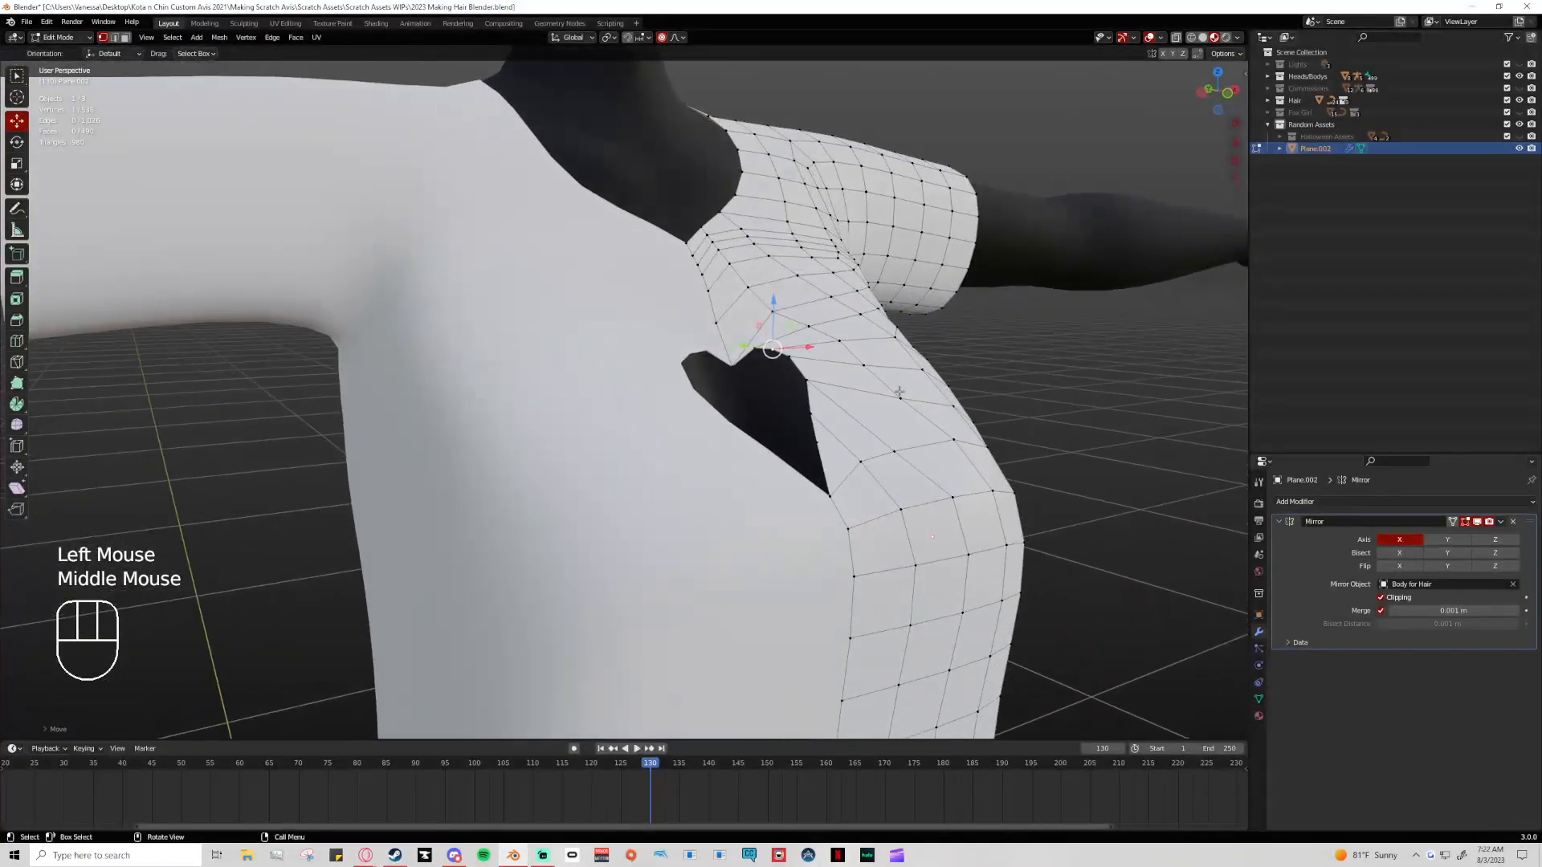
Leave Edit Mode and examine the whole shirt and its heart cutout from the front
{"action": "key", "text": "Tab"}
{"action": "scroll", "coordinate": [1063, 398], "scroll_direction": "down", "scroll_amount": 2}
{"action": "left_click", "coordinate": [1063, 398]}
{"action": "middle_click_drag", "start_coordinate": [1009, 424], "coordinate": [923, 378]}
{"action": "scroll", "coordinate": [953, 431], "scroll_direction": "down", "scroll_amount": 4}
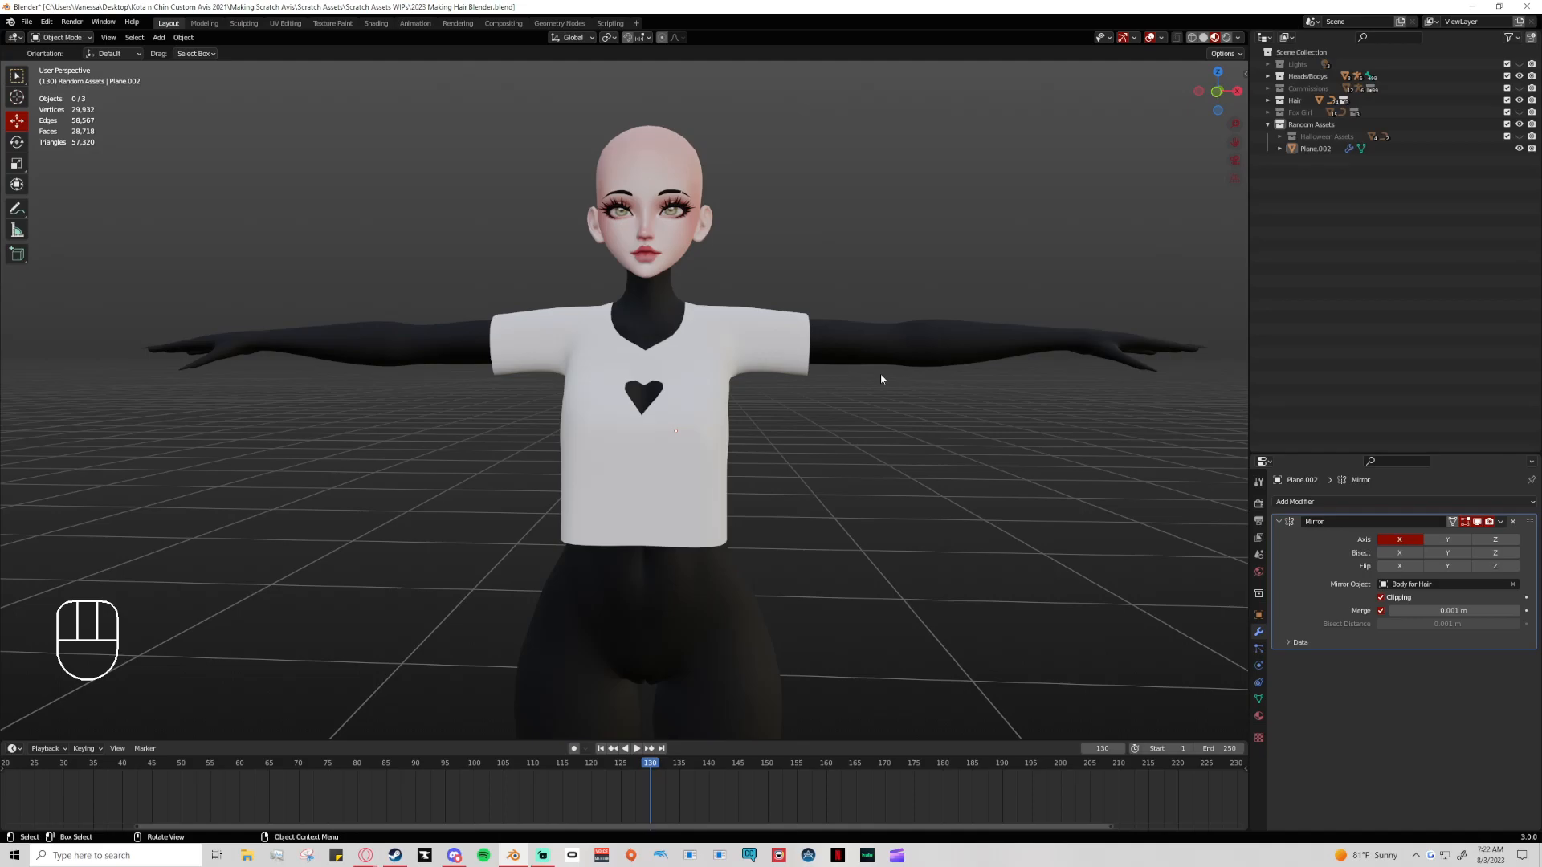
{"action": "left_click", "coordinate": [1215, 93]}
{"action": "scroll", "coordinate": [722, 402], "scroll_direction": "up", "scroll_amount": 2}
{"action": "left_click", "coordinate": [718, 409]}
Reposition the vertices along the neckline edge from the V point up to the shoulder to straighten the V shape
{"action": "key", "text": "Tab"}
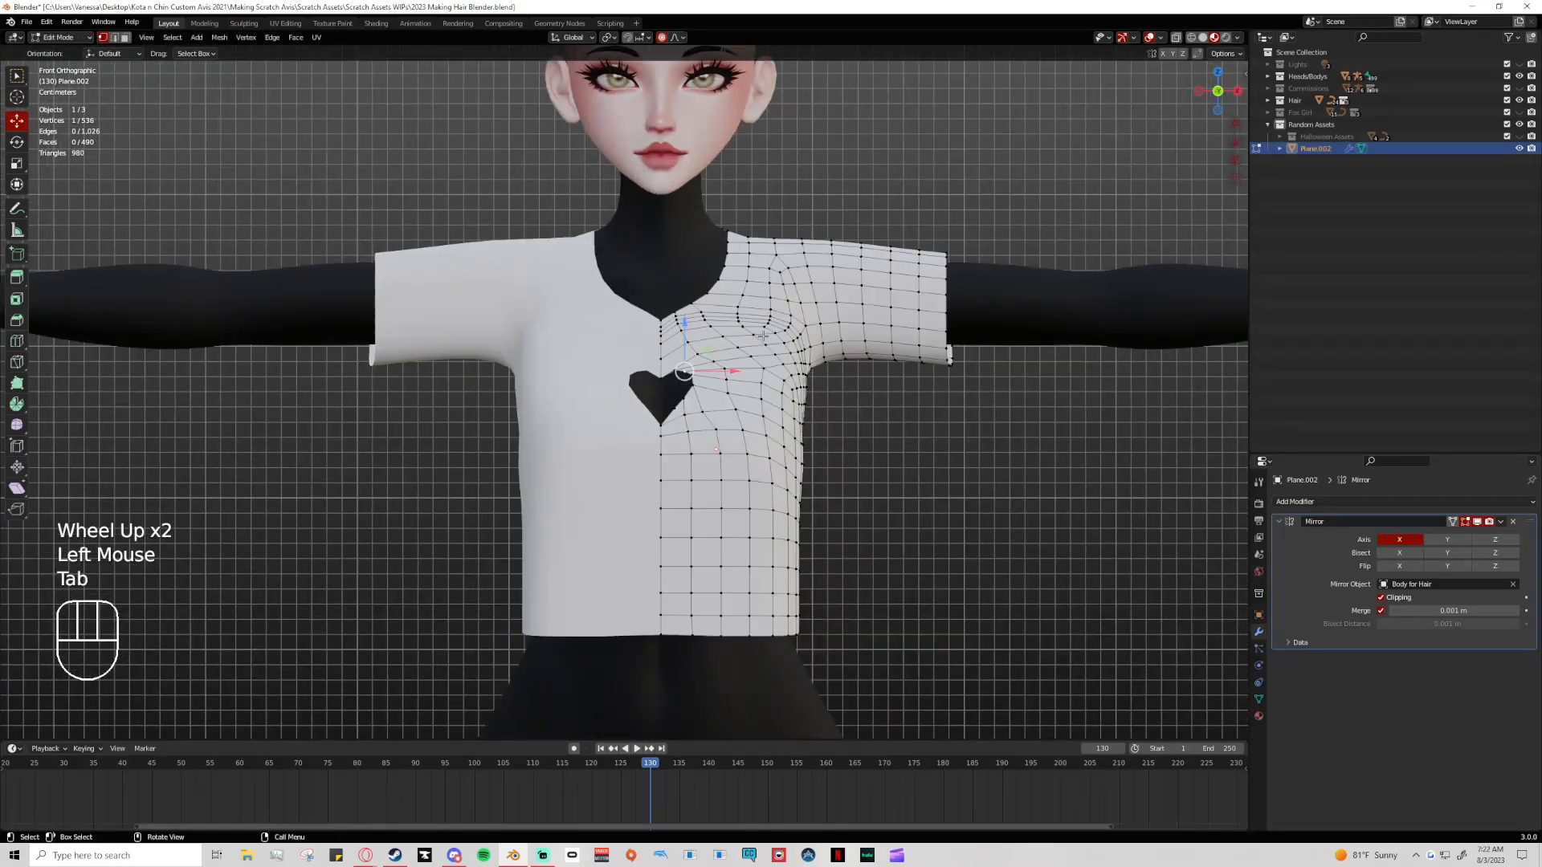
{"action": "left_click", "coordinate": [698, 300]}
{"action": "mouse_move", "coordinate": [706, 293]}
{"action": "left_mouse_down"}
{"action": "mouse_move", "coordinate": [689, 300]}
{"action": "mouse_move", "coordinate": [720, 262]}
{"action": "mouse_move", "coordinate": [700, 289]}
{"action": "left_mouse_up"}
{"action": "left_click", "coordinate": [692, 304]}
{"action": "left_click", "coordinate": [722, 282]}
{"action": "left_click", "coordinate": [725, 266]}
{"action": "left_click", "coordinate": [703, 293]}
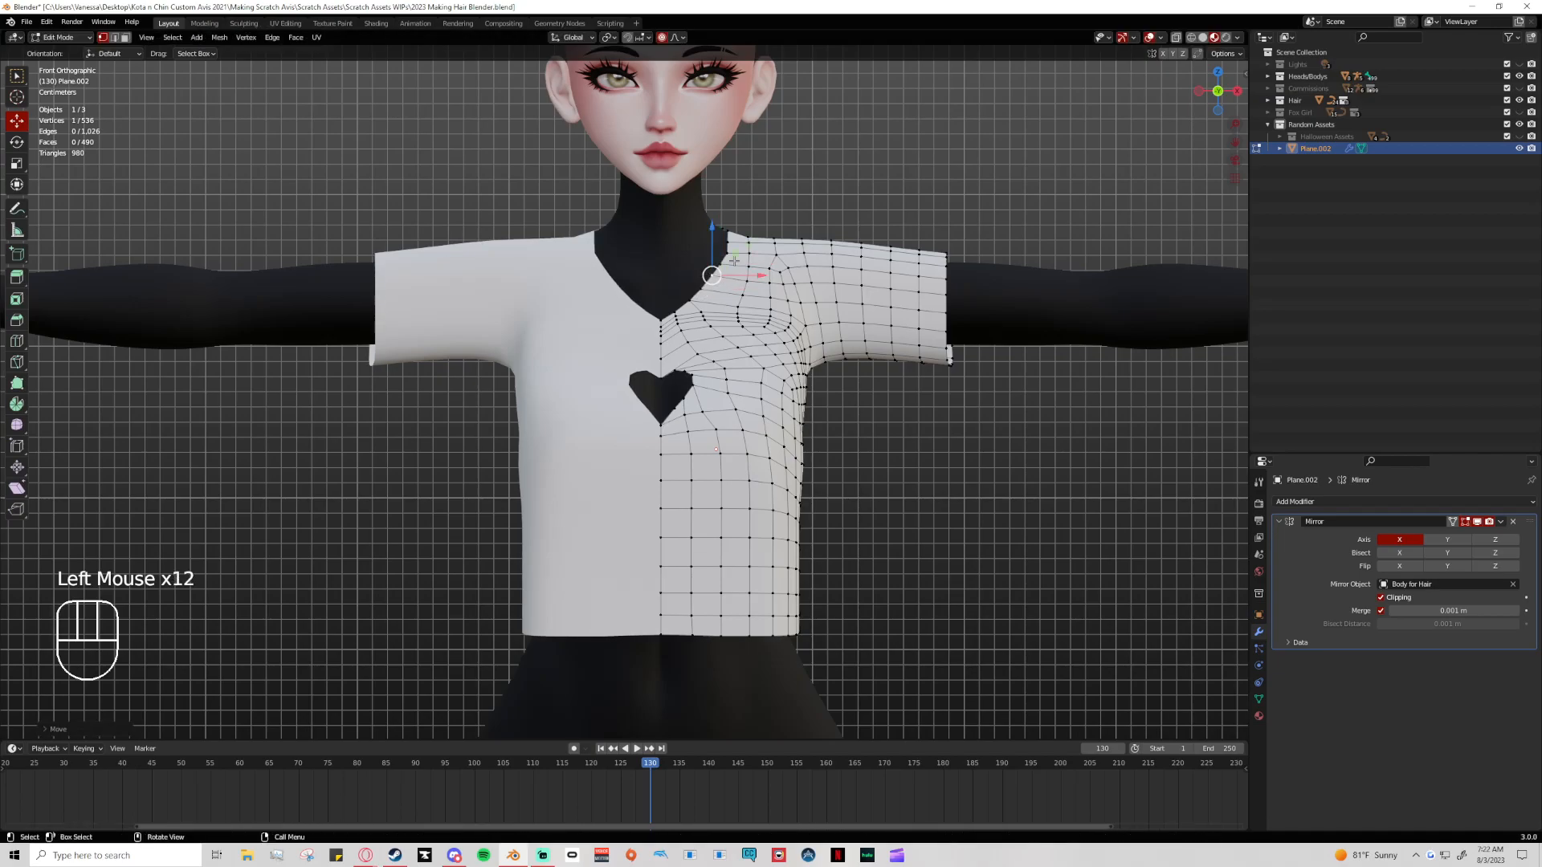
{"action": "left_click", "coordinate": [724, 256]}
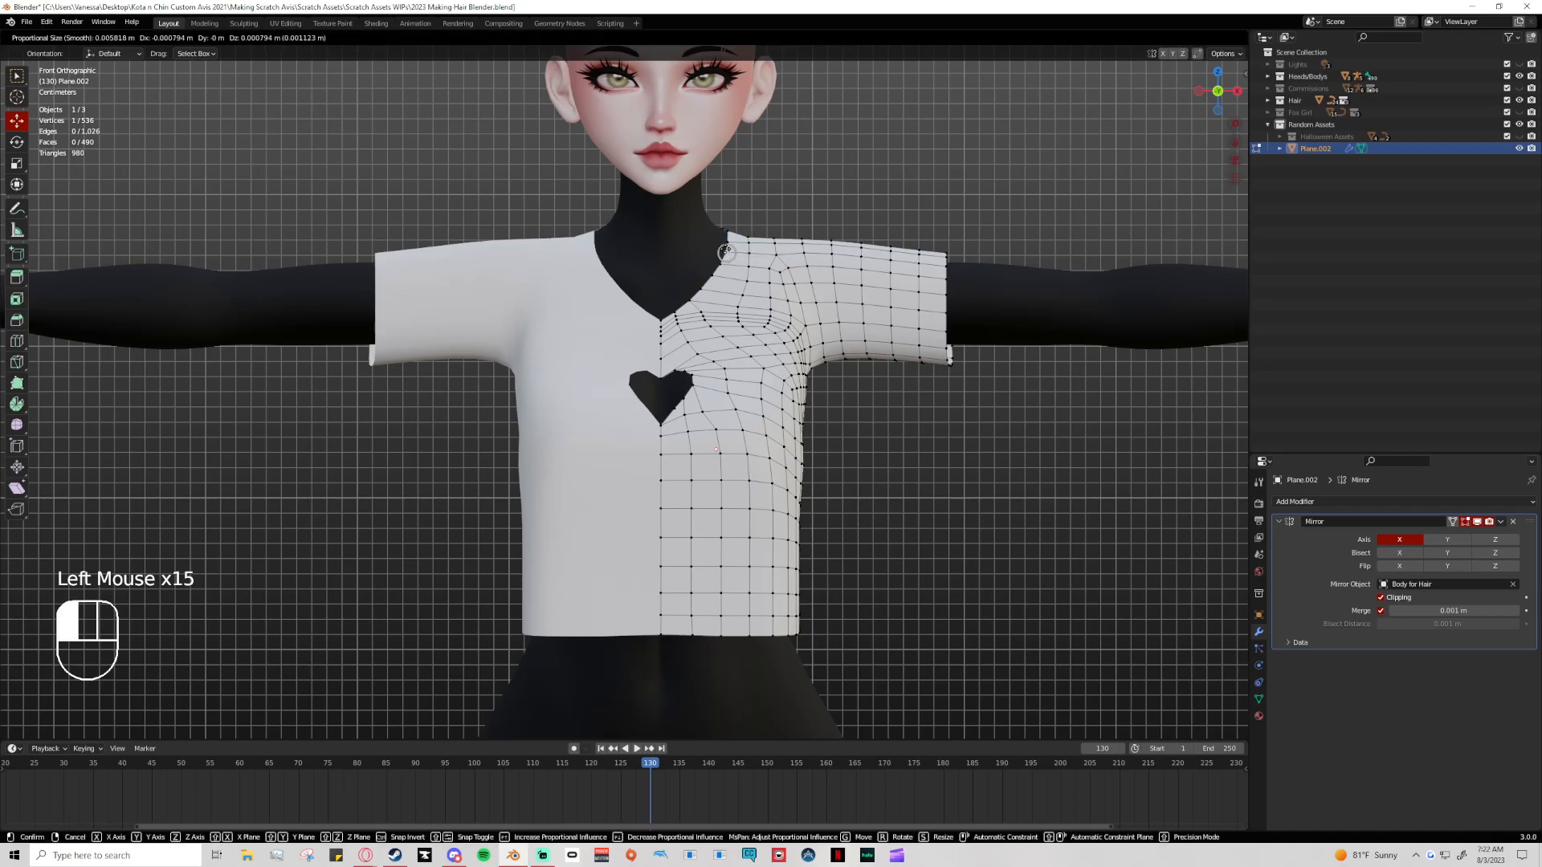
{"action": "left_click", "coordinate": [998, 462]}
Try to pull the shirt's lower front and hem vertices back toward the body from the side view
{"action": "key", "text": "Tab"}
{"action": "scroll", "coordinate": [988, 449], "scroll_direction": "down", "scroll_amount": 2}
{"action": "scroll", "coordinate": [883, 441], "scroll_direction": "up", "scroll_amount": 1}
{"action": "middle_click_drag", "start_coordinate": [792, 441], "coordinate": [560, 540]}
{"action": "left_click", "coordinate": [522, 503]}
{"action": "key", "text": "Tab"}
{"action": "left_click", "coordinate": [506, 514]}
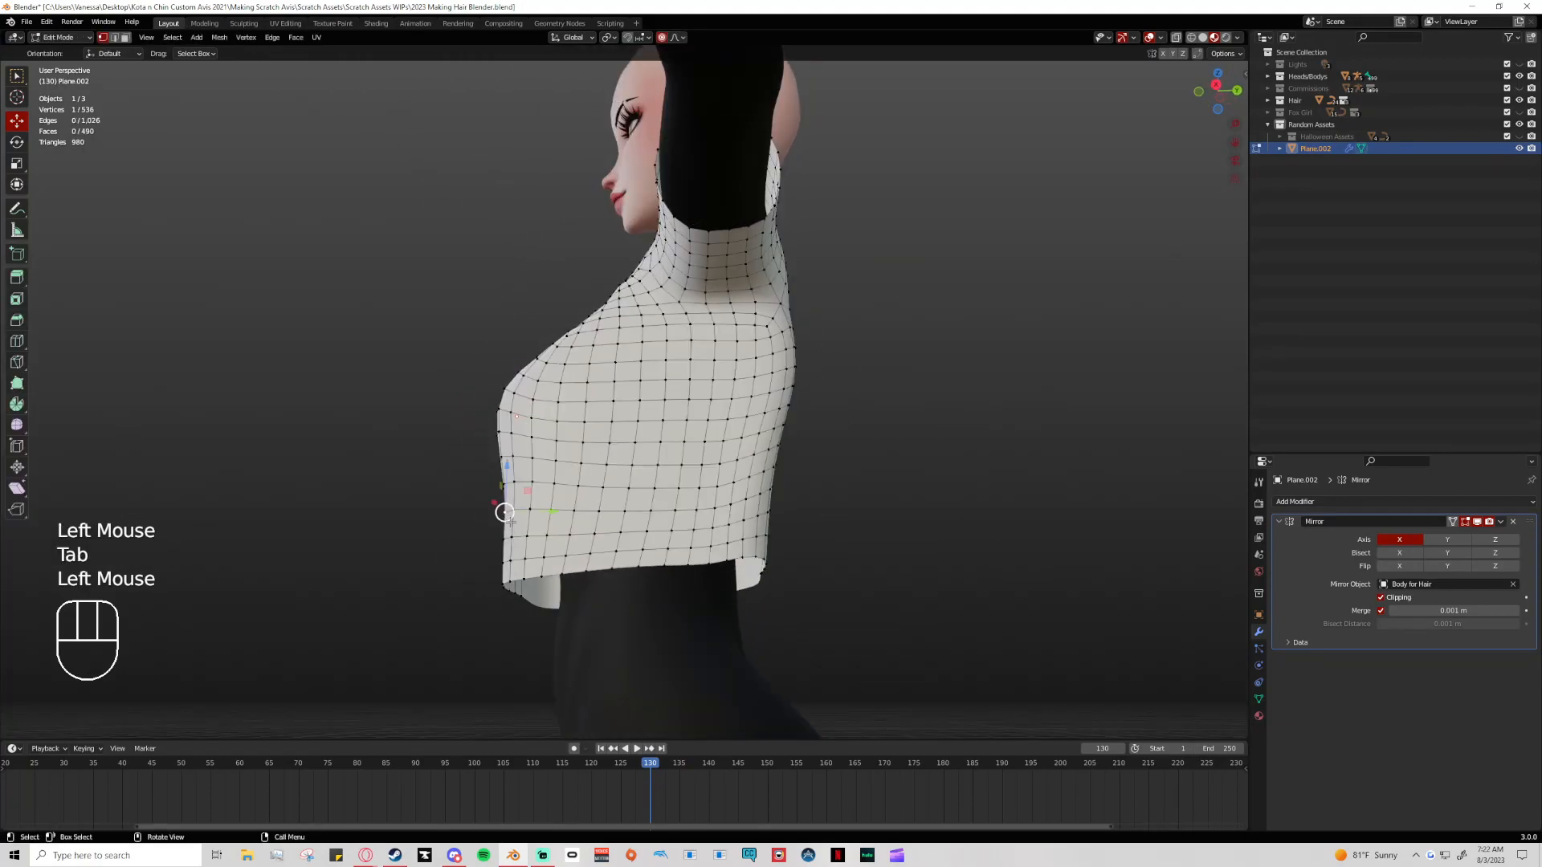
{"action": "left_click_drag", "start_coordinate": [504, 512], "coordinate": [533, 514]}
{"action": "scroll", "coordinate": [504, 511], "scroll_direction": "down", "scroll_amount": 9}
{"action": "left_click", "coordinate": [516, 585]}
{"action": "left_click", "coordinate": [512, 585]}
{"action": "left_click_drag", "start_coordinate": [511, 586], "coordinate": [522, 587]}
{"action": "middle_click_drag", "start_coordinate": [522, 587], "coordinate": [774, 595]}
{"action": "left_click", "coordinate": [724, 595]}
{"action": "left_click_drag", "start_coordinate": [722, 595], "coordinate": [701, 595]}
Undo the moves made to the shirt's lower front and hem
{"action": "key", "text": "ctrl+z"}
{"action": "middle_click_drag", "start_coordinate": [859, 590], "coordinate": [903, 568]}
{"action": "key", "text": "ctrl+z"}
{"action": "key", "text": "ctrl+z"}
{"action": "key", "text": "ctrl+z"}
{"action": "key", "text": "ctrl+z"}
{"action": "key", "text": "ctrl+z"}
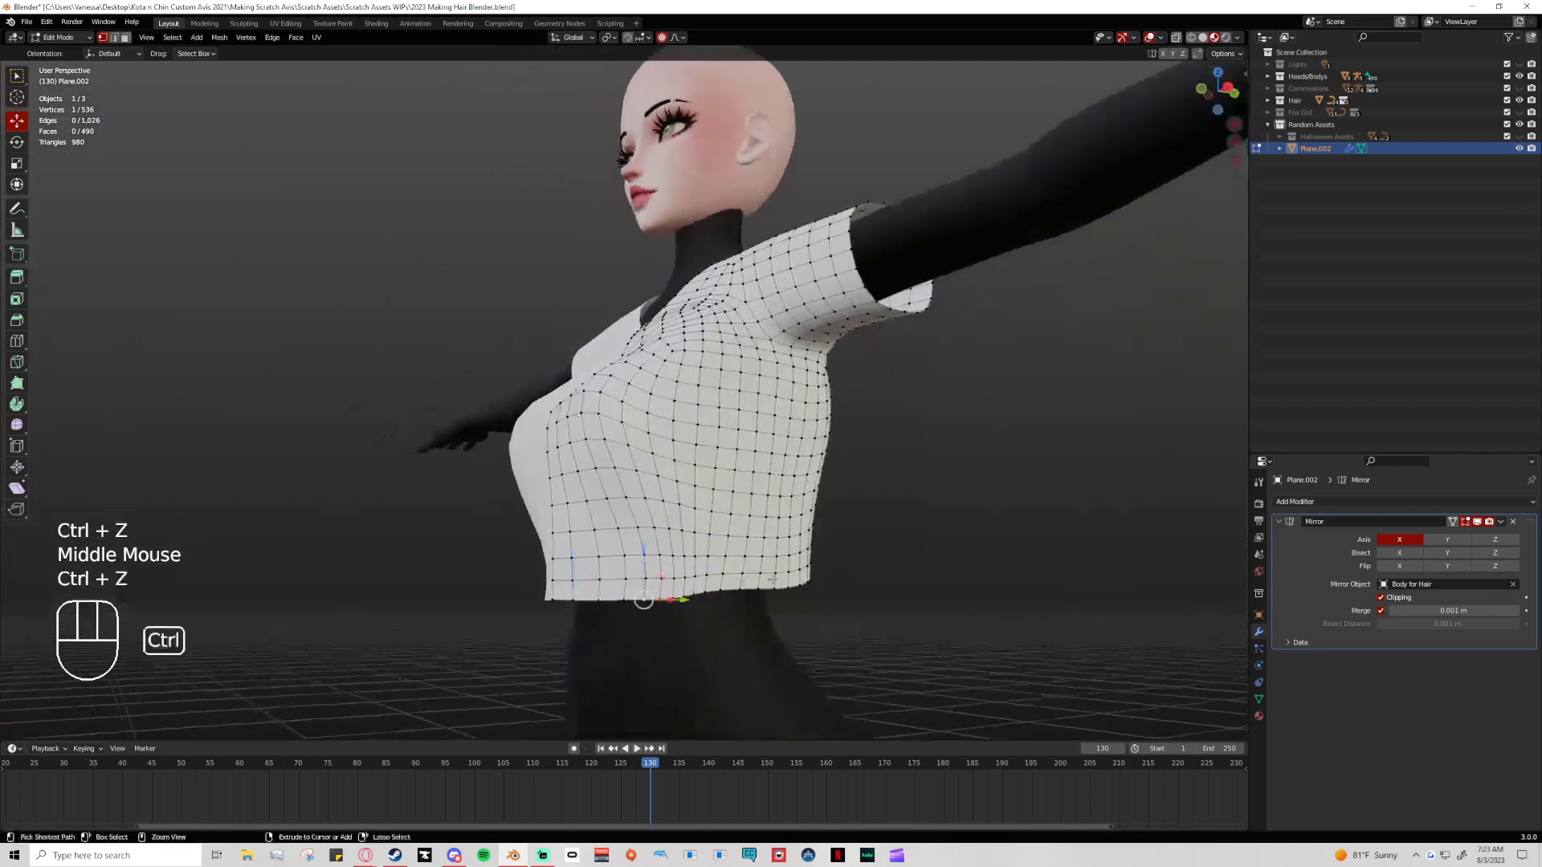
Add a Subdivision modifier to the shirt in Object Mode and apply it
{"action": "left_click", "coordinate": [830, 562]}
{"action": "key", "text": "Tab"}
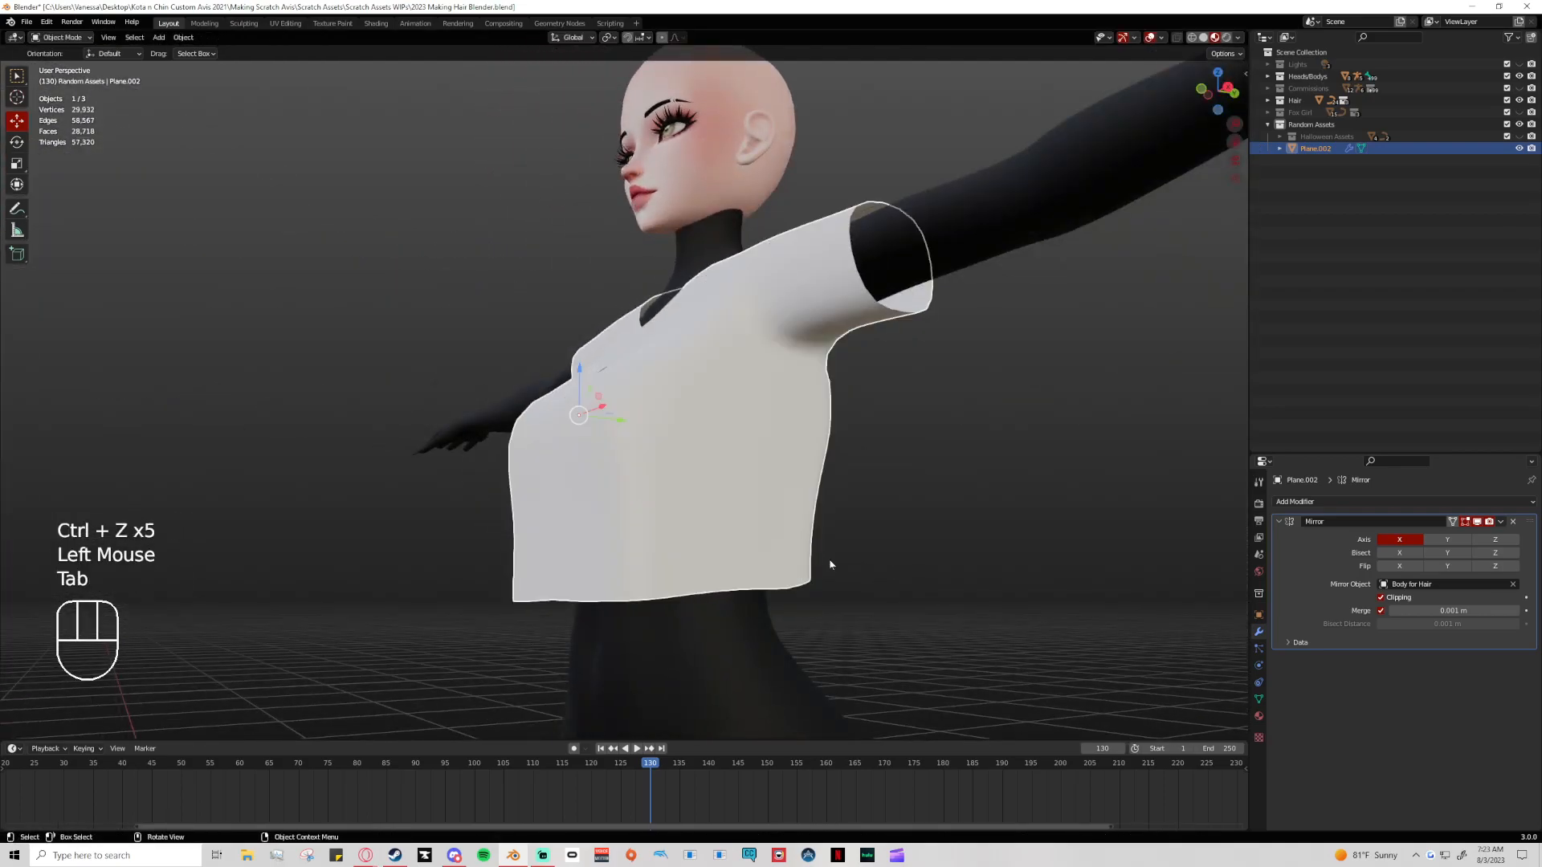
{"action": "scroll", "coordinate": [835, 554], "scroll_direction": "down", "scroll_amount": 2}
{"action": "middle_click_drag", "start_coordinate": [835, 554], "coordinate": [843, 545]}
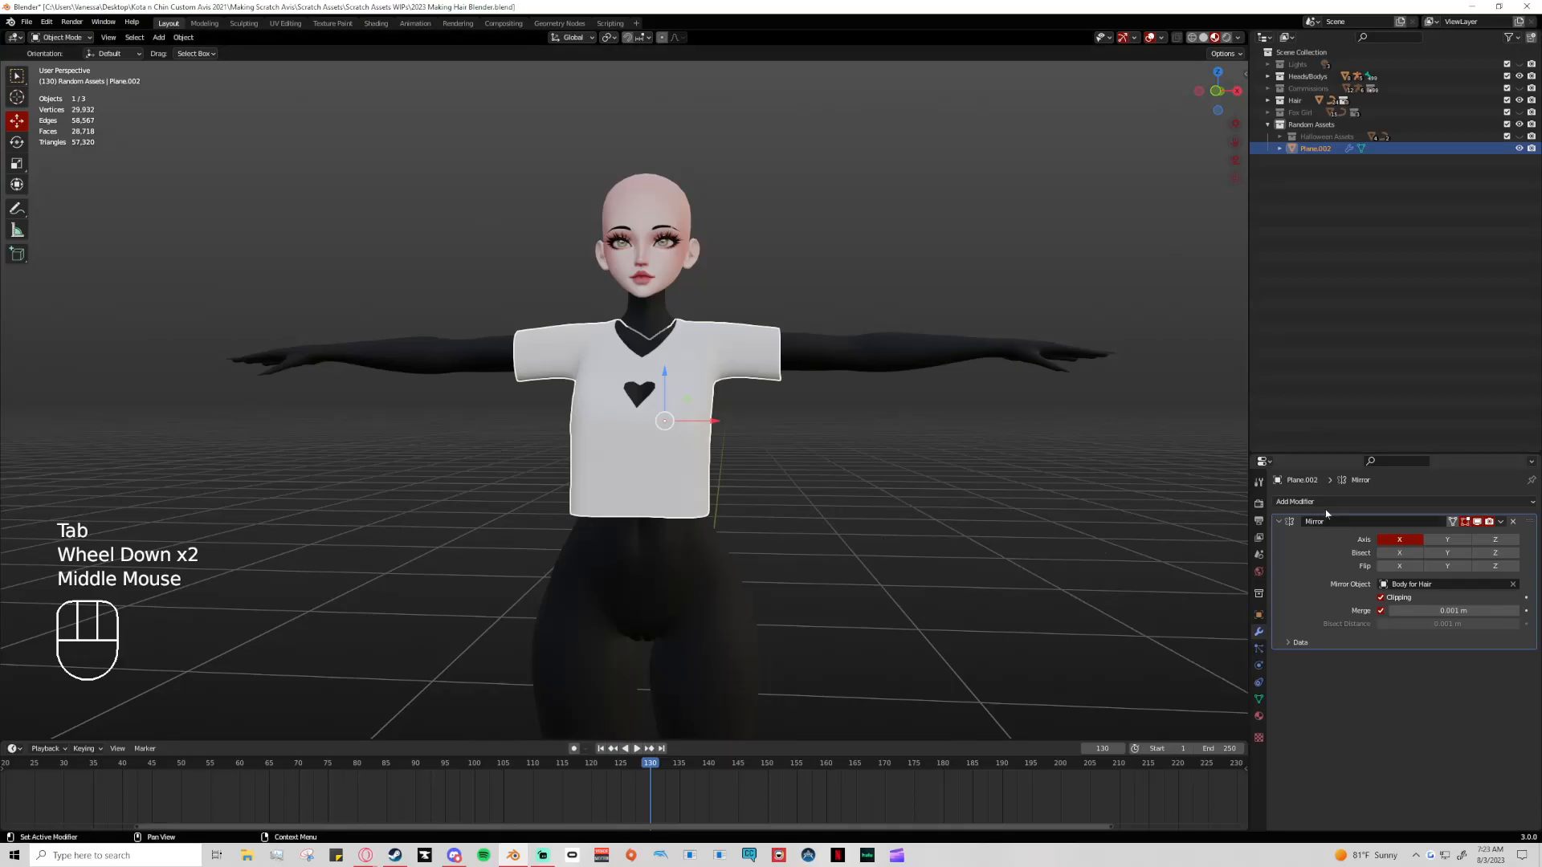
{"action": "scroll", "coordinate": [786, 434], "scroll_direction": "up", "scroll_amount": 1}
{"action": "left_click", "coordinate": [1217, 91]}
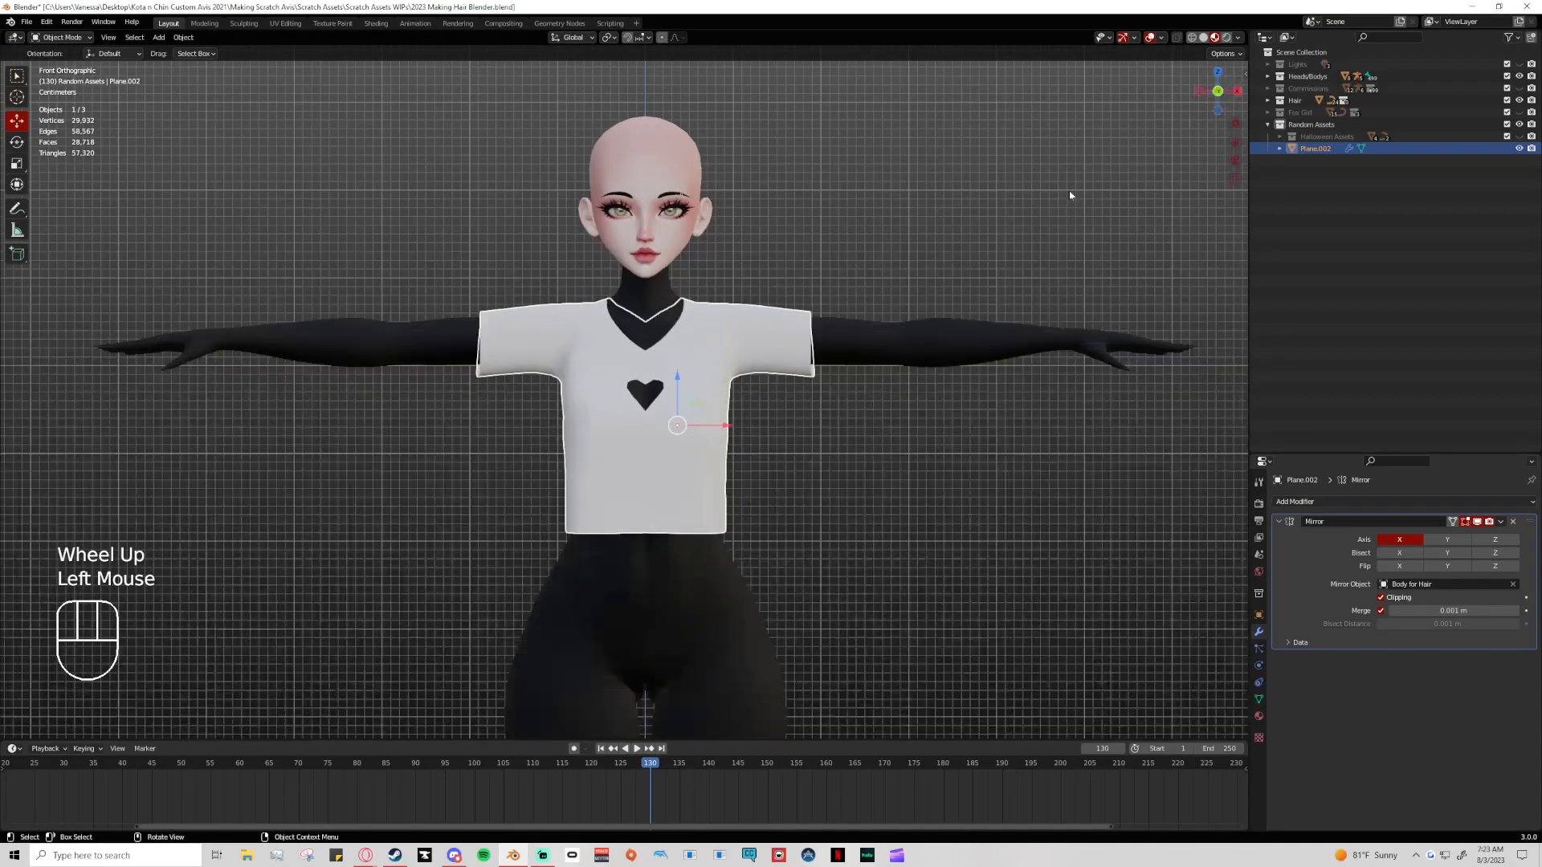
{"action": "middle_click_drag", "start_coordinate": [878, 440], "coordinate": [994, 460], "text": "shift"}
{"action": "scroll", "coordinate": [904, 407], "scroll_direction": "up", "scroll_amount": 1}
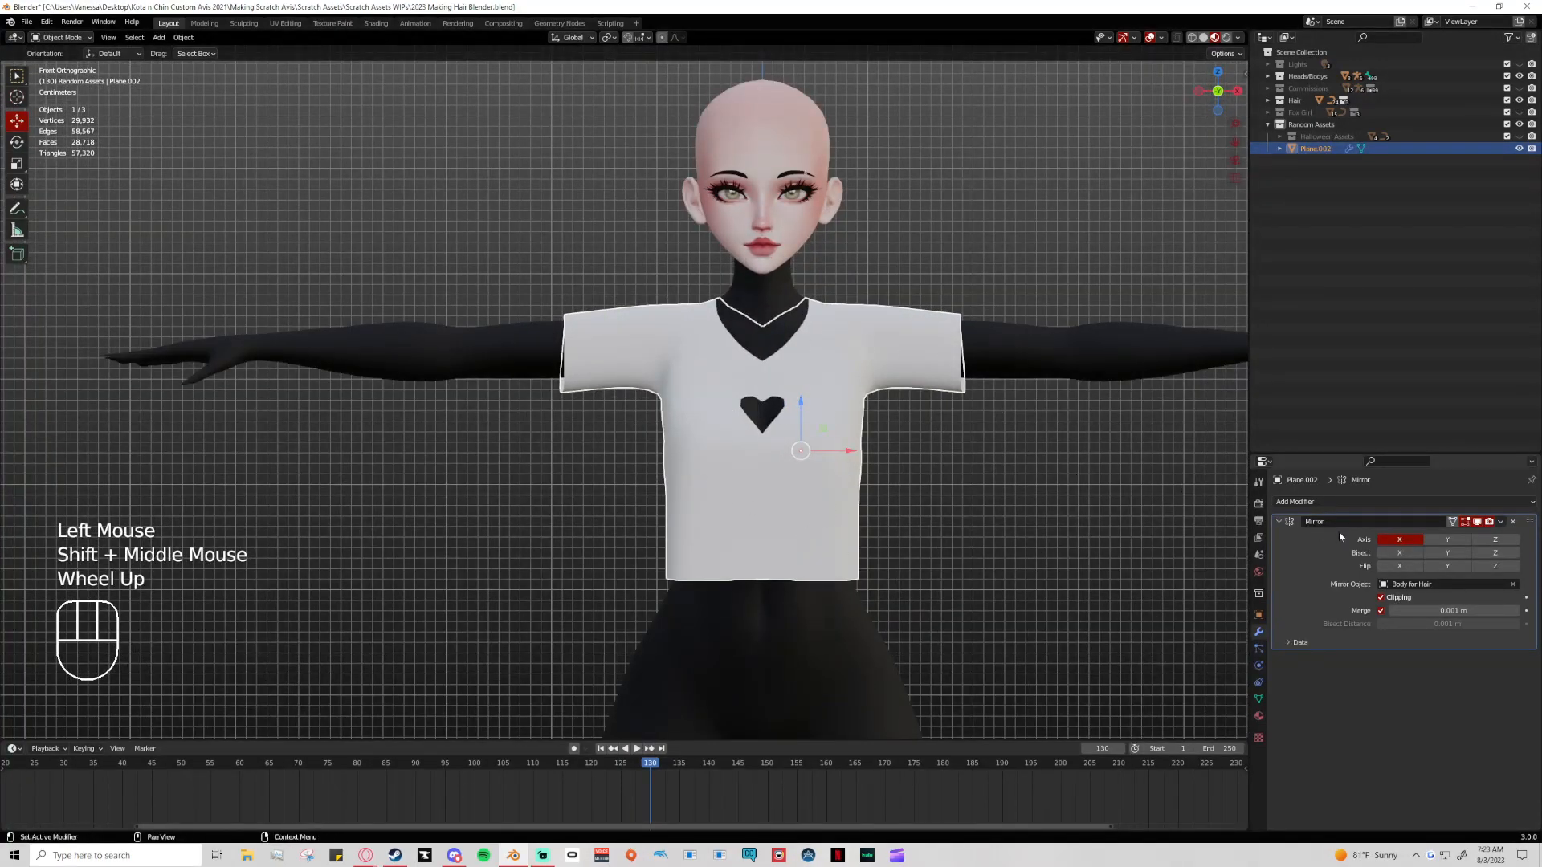
{"action": "left_click", "coordinate": [1333, 501]}
{"action": "left_click", "coordinate": [1310, 729]}
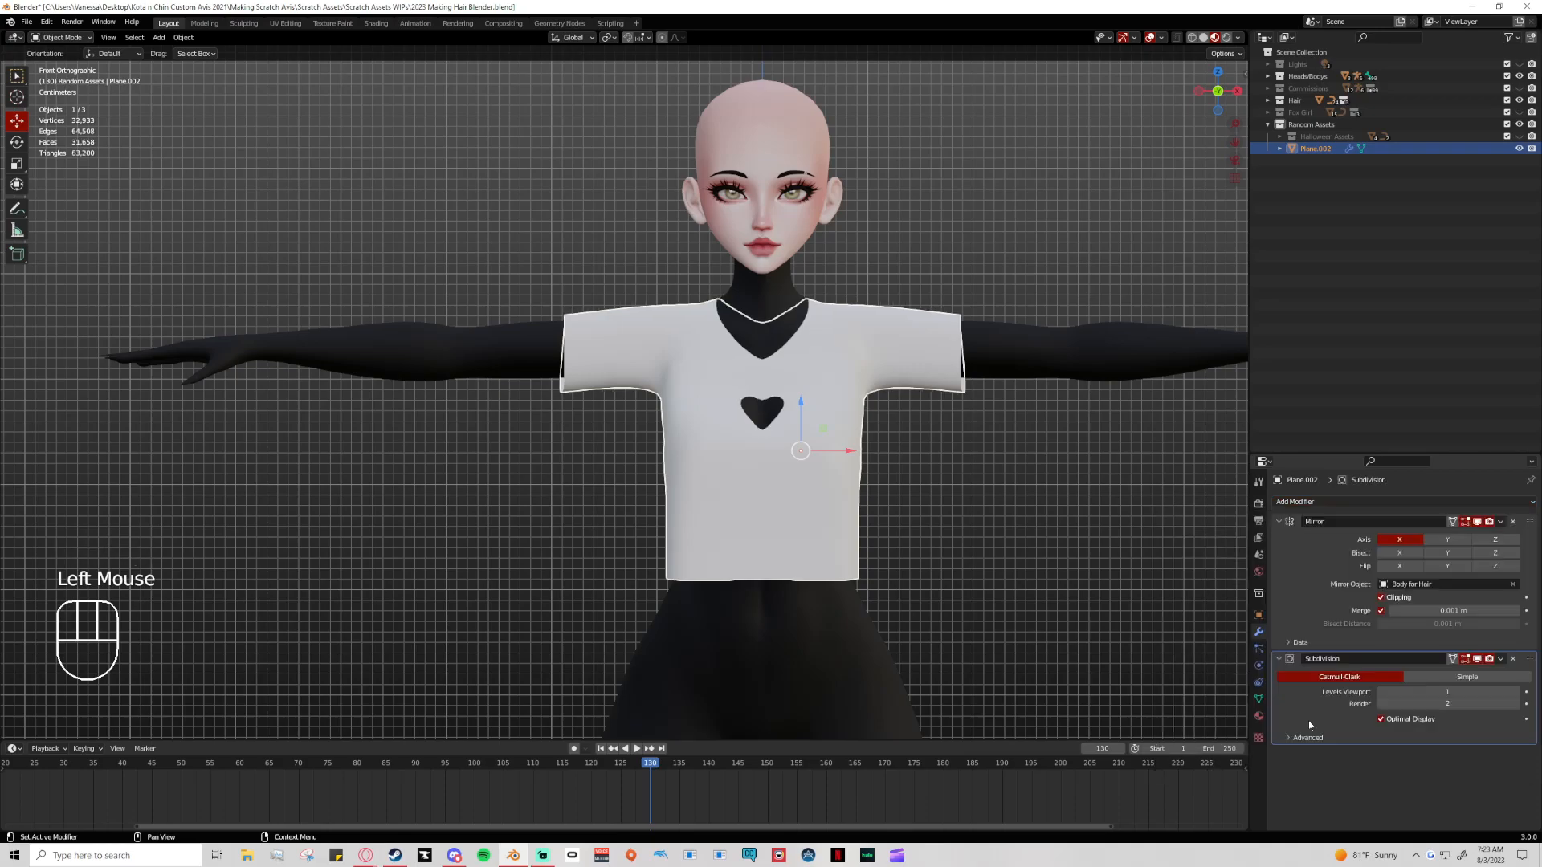
{"action": "left_click", "coordinate": [1501, 658]}
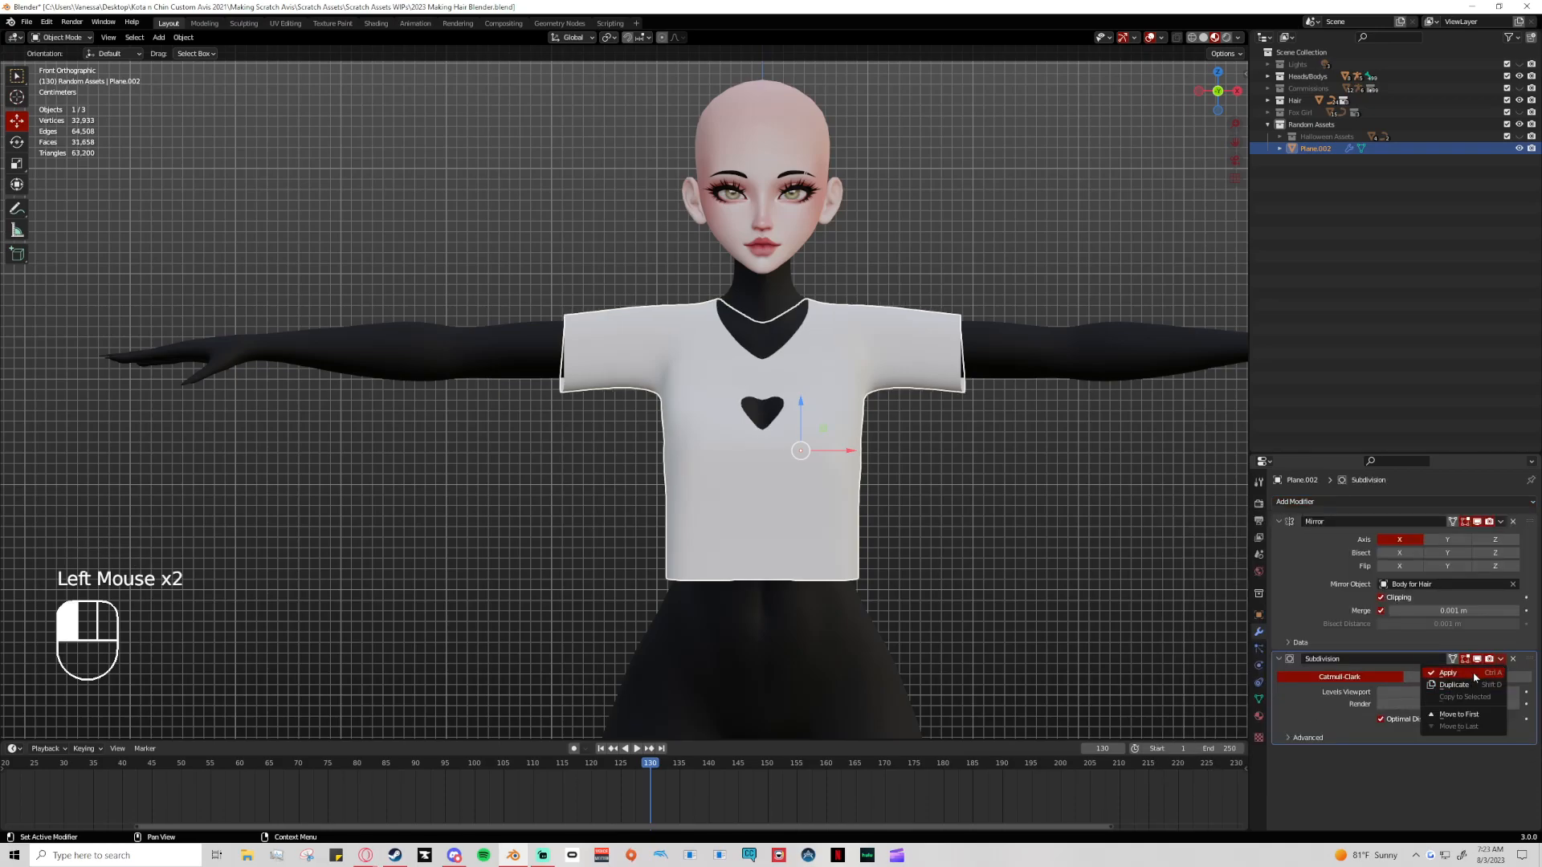
{"action": "left_click", "coordinate": [1475, 679]}
Examine the subdivided shirt's topology in wireframe display, then restore the material preview shading
{"action": "left_click", "coordinate": [1192, 37]}
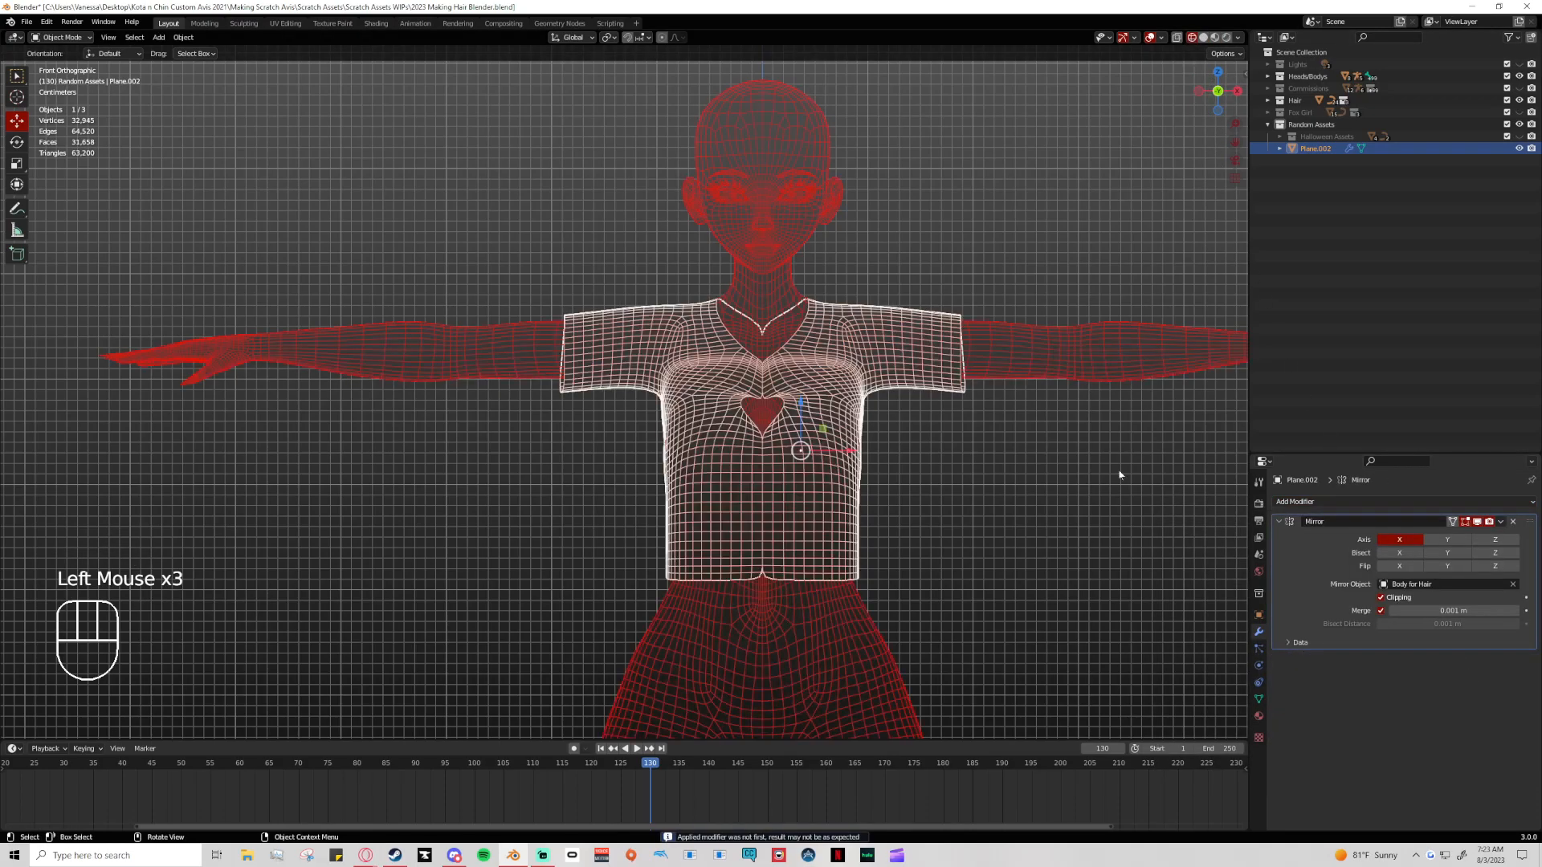
{"action": "scroll", "coordinate": [936, 502], "scroll_direction": "up", "scroll_amount": 2}
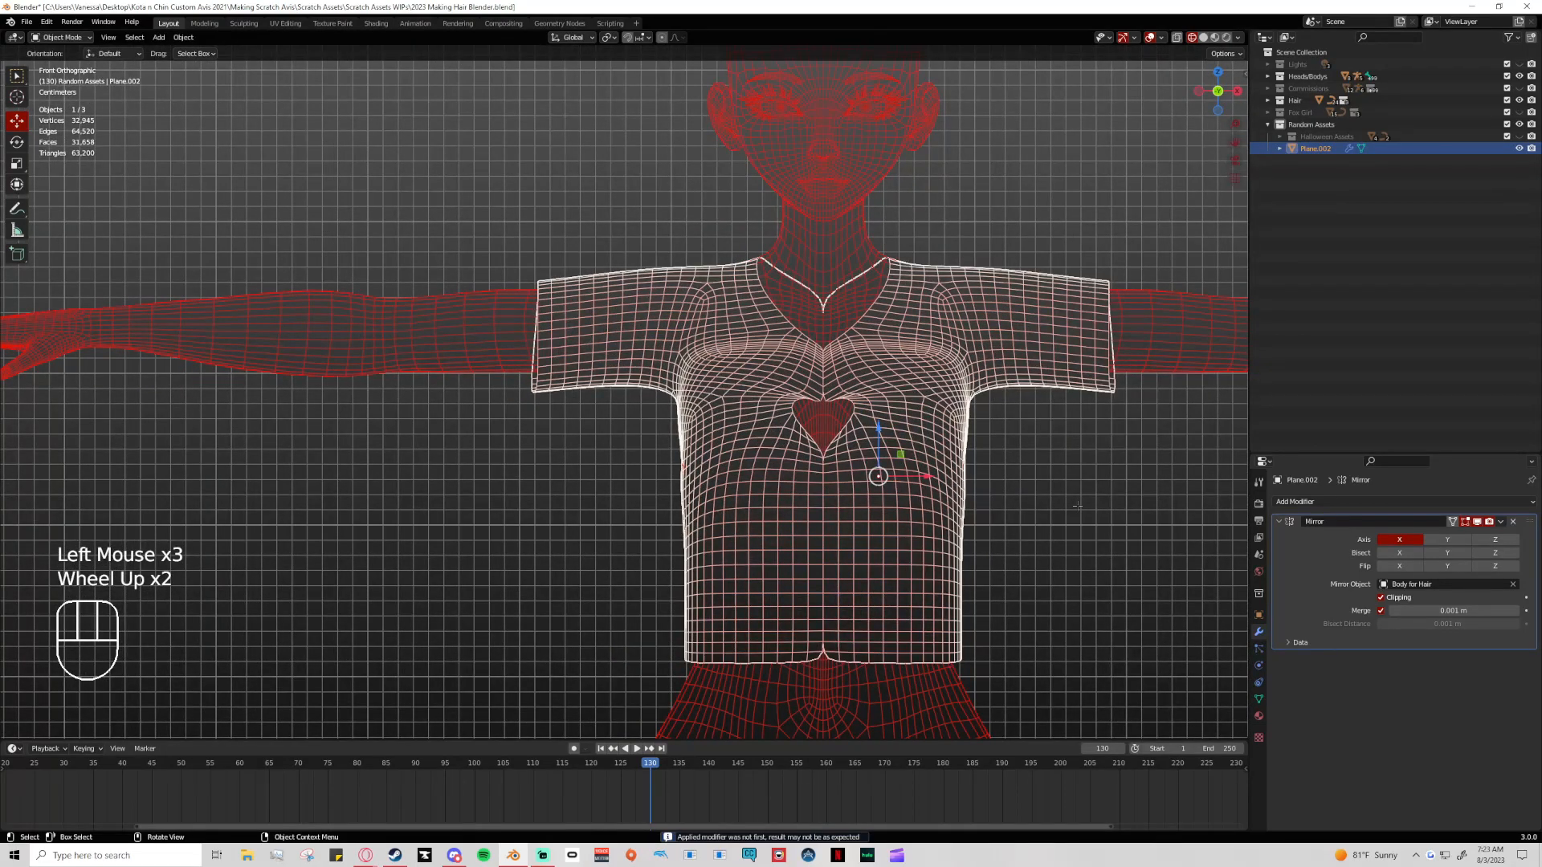
{"action": "key", "text": "Tab"}
{"action": "scroll", "coordinate": [1003, 513], "scroll_direction": "down", "scroll_amount": 2}
{"action": "key", "text": "Tab"}
{"action": "left_click", "coordinate": [1388, 320]}
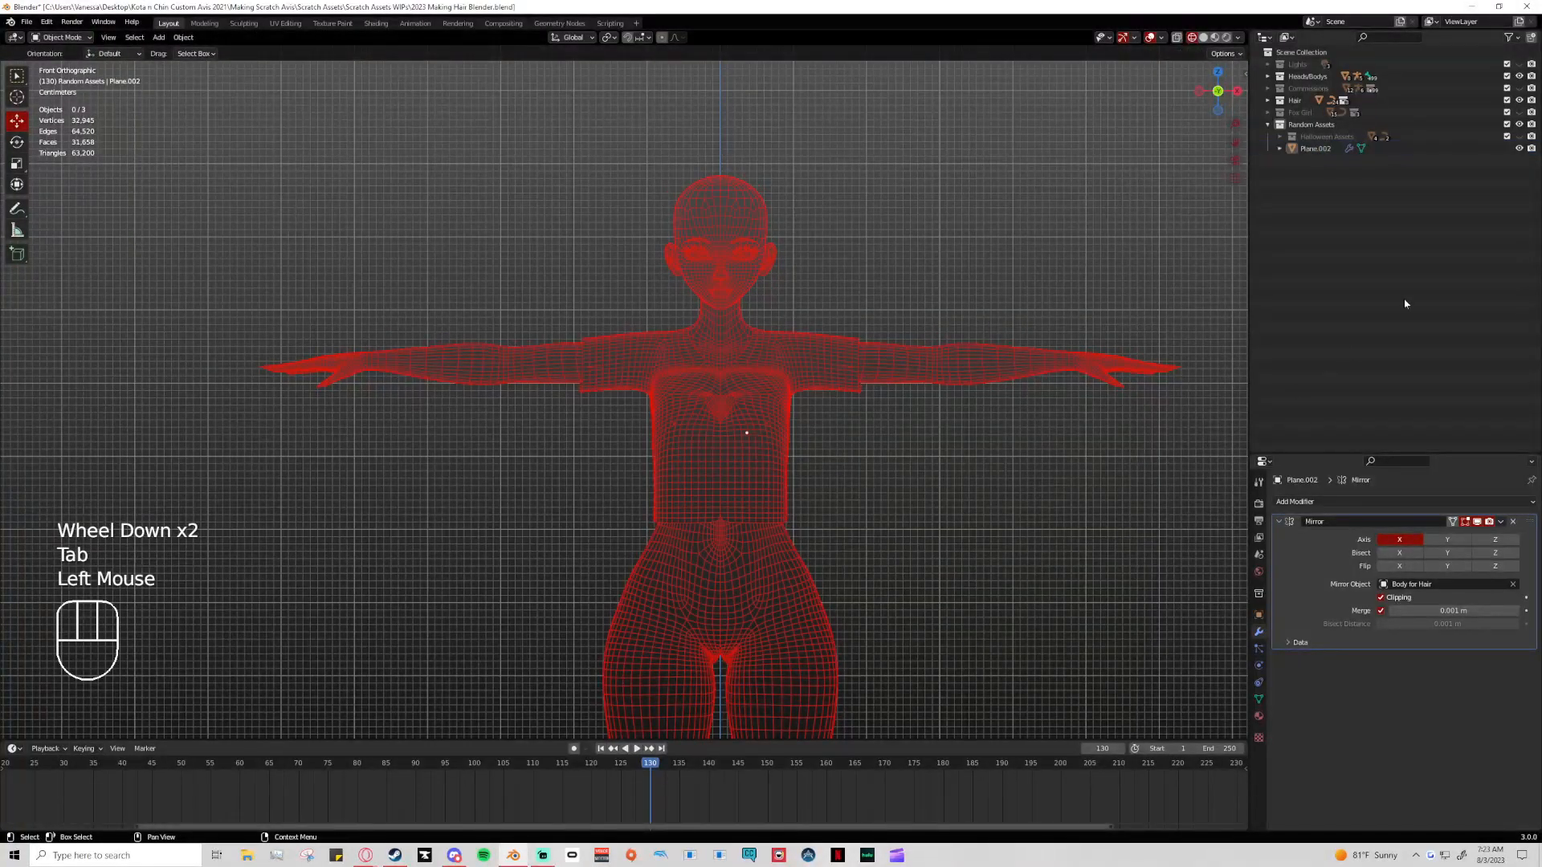
{"action": "left_click", "coordinate": [1214, 37]}
{"action": "scroll", "coordinate": [946, 551], "scroll_direction": "up", "scroll_amount": 1}
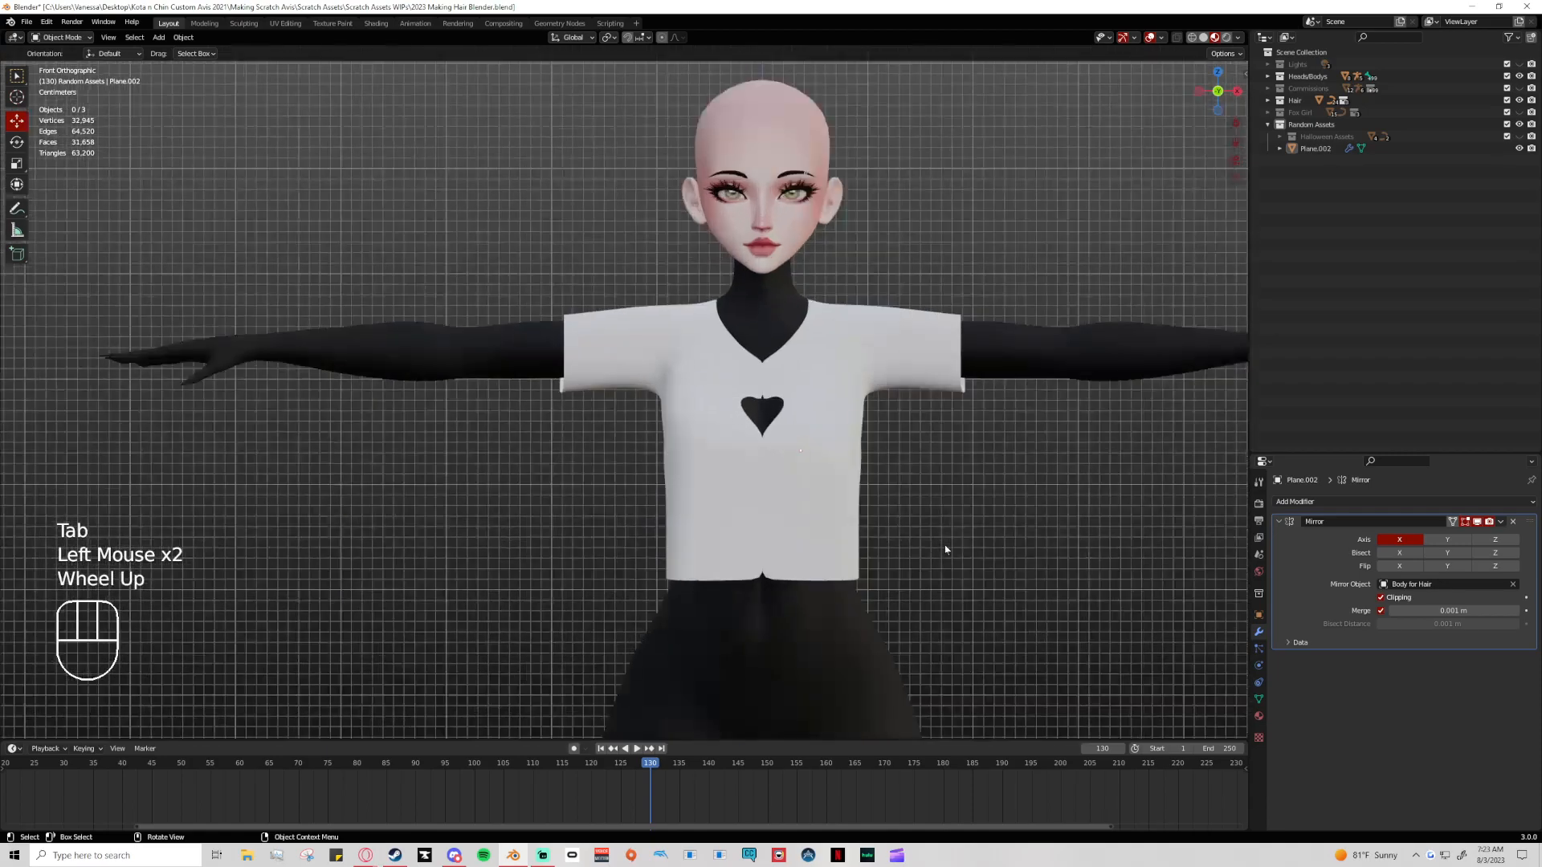
Select the shirt and examine its subdivided mesh along the centre seam in Edit Mode
{"action": "scroll", "coordinate": [946, 550], "scroll_direction": "up", "scroll_amount": 1}
{"action": "left_click", "coordinate": [952, 405]}
{"action": "left_click", "coordinate": [968, 373]}
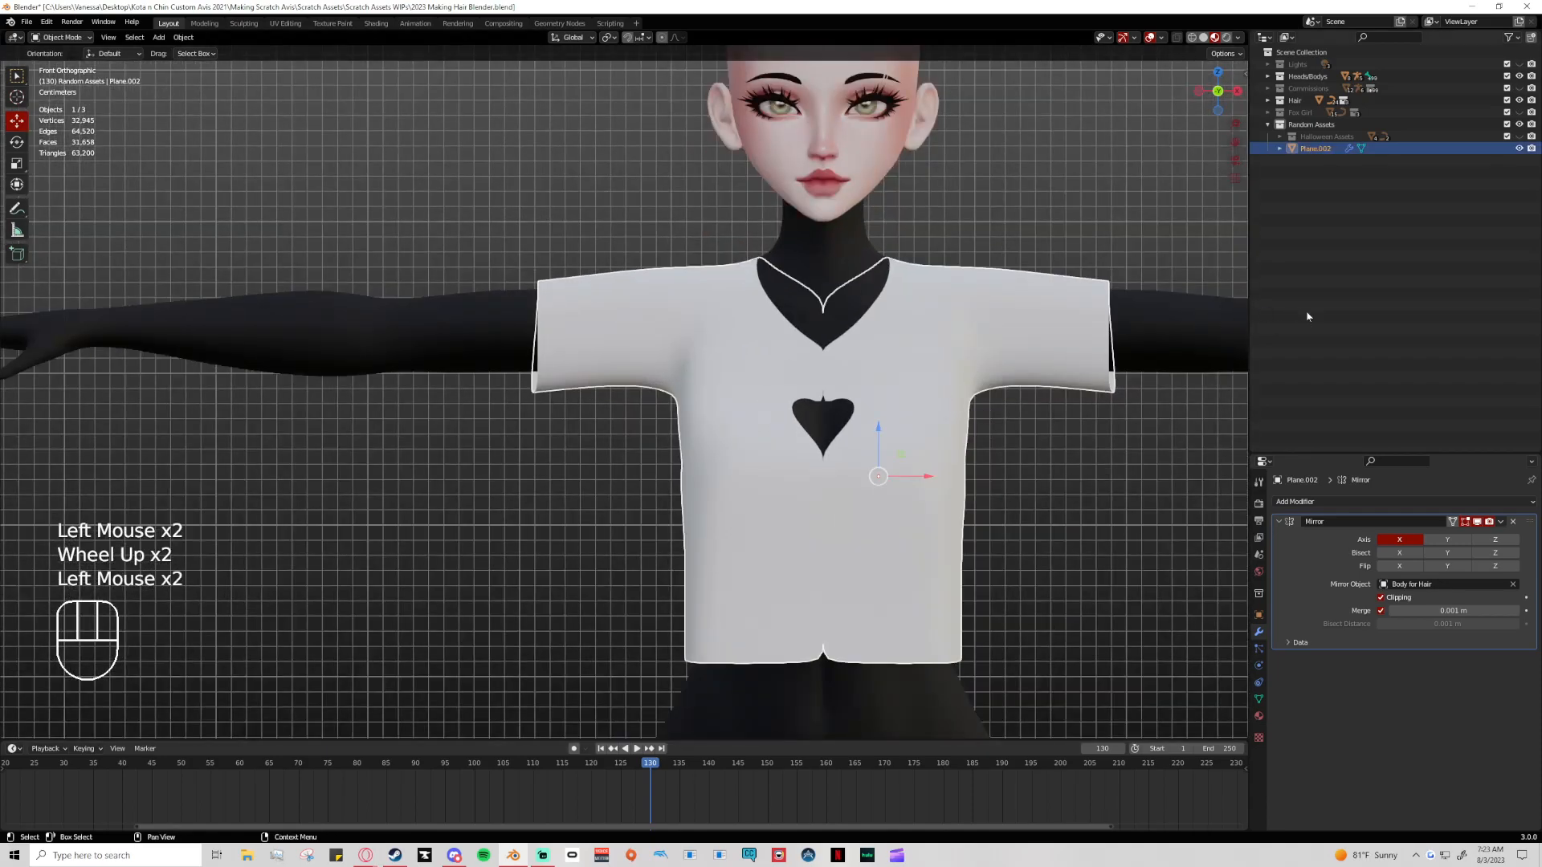
{"action": "key", "text": "Tab"}
{"action": "key", "text": "Tab"}
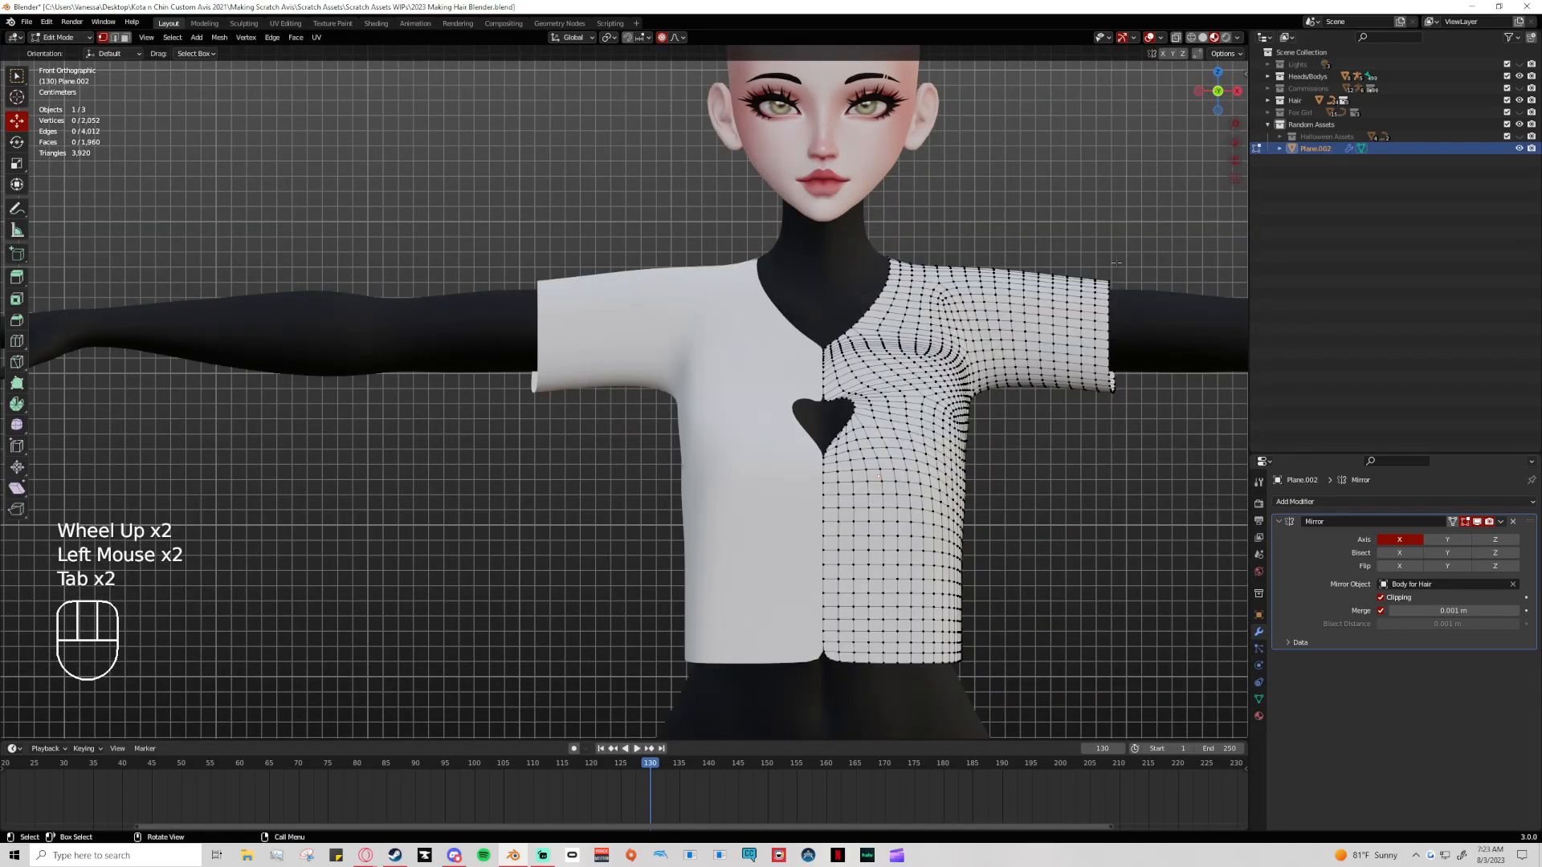
{"action": "left_click", "coordinate": [545, 211]}
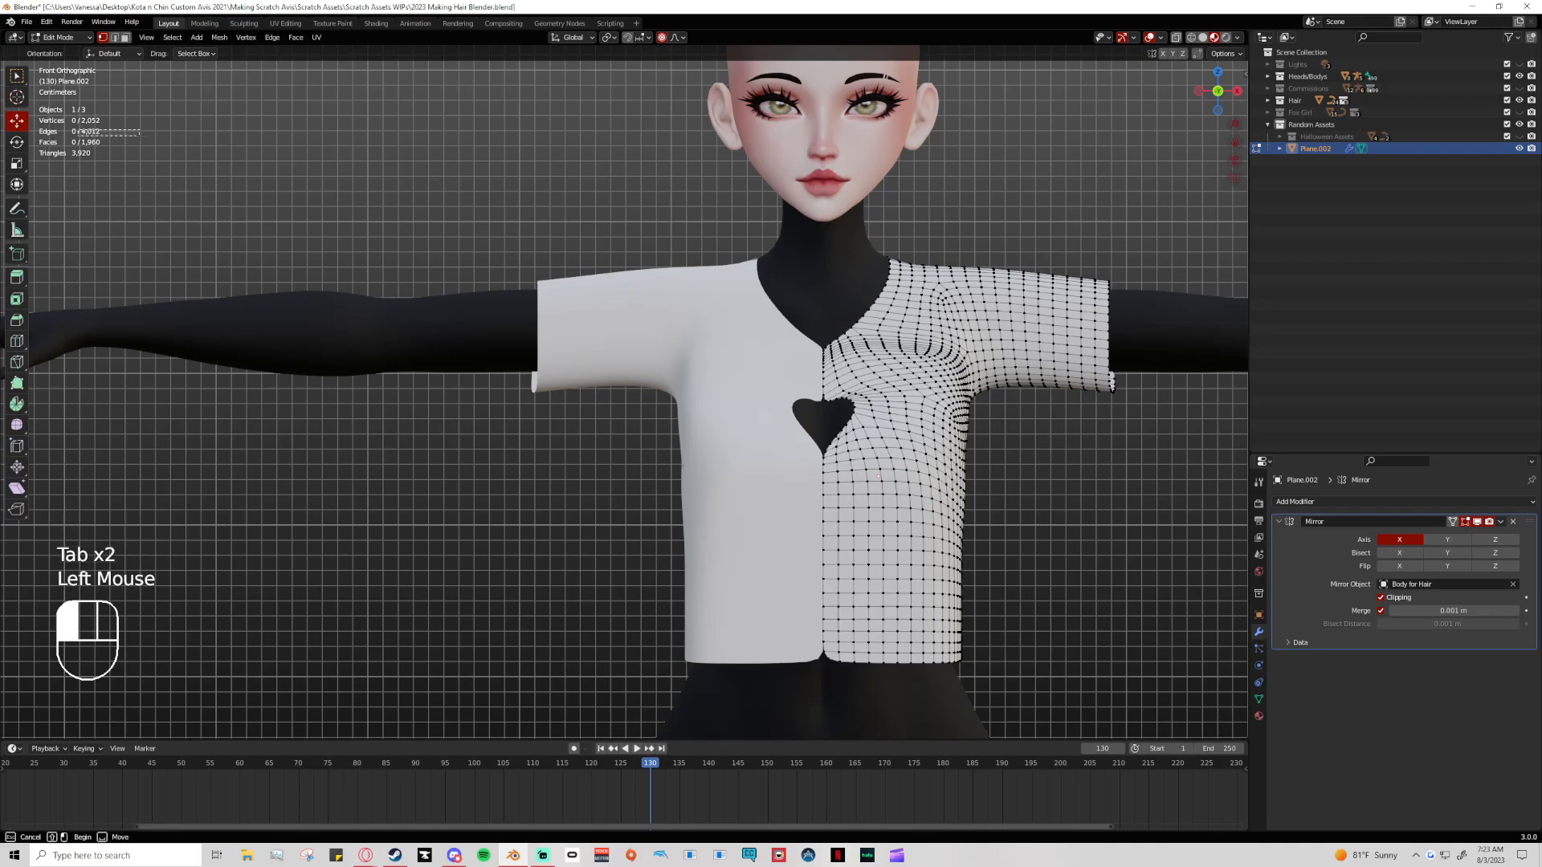
{"action": "key", "text": "Tab"}
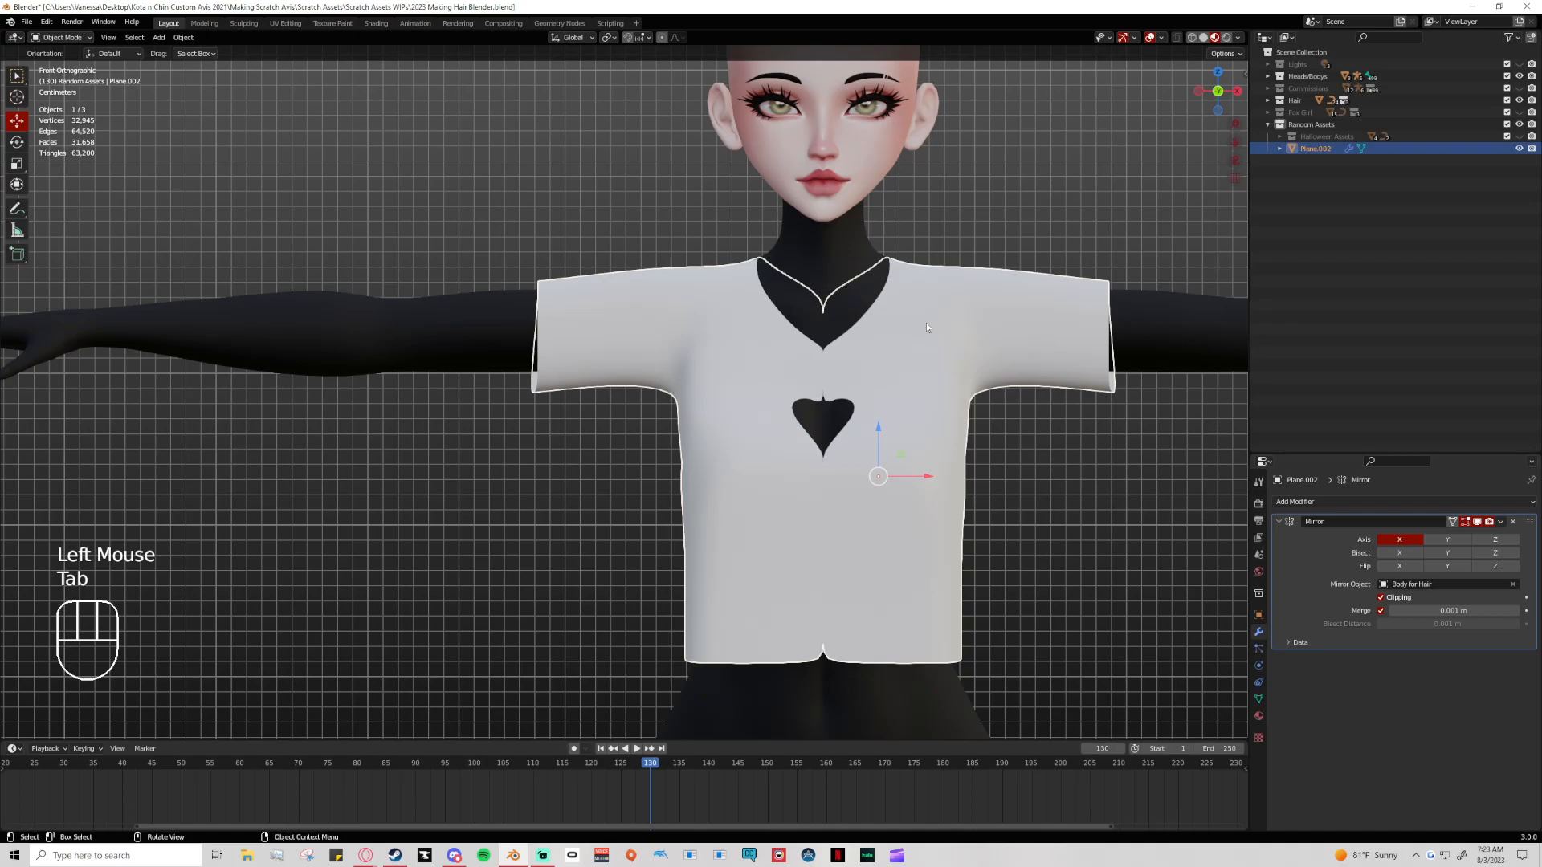
Move the vertex at the heart cutout's top centre onto the seam in Edit Mode, using a smaller proportional editing radius
{"action": "key", "text": "Tab"}
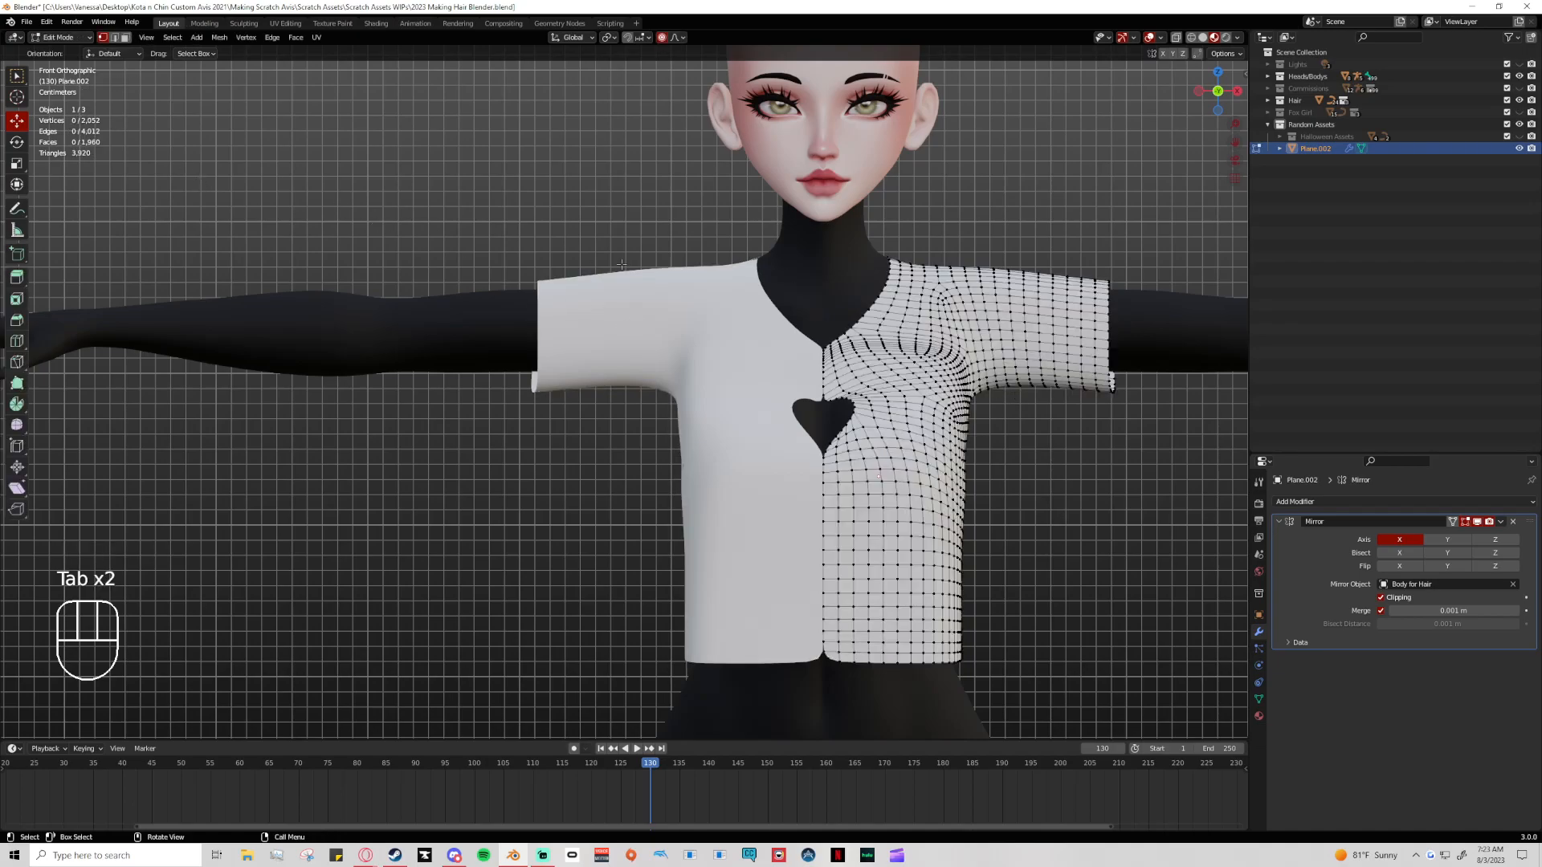
{"action": "key", "text": "Tab"}
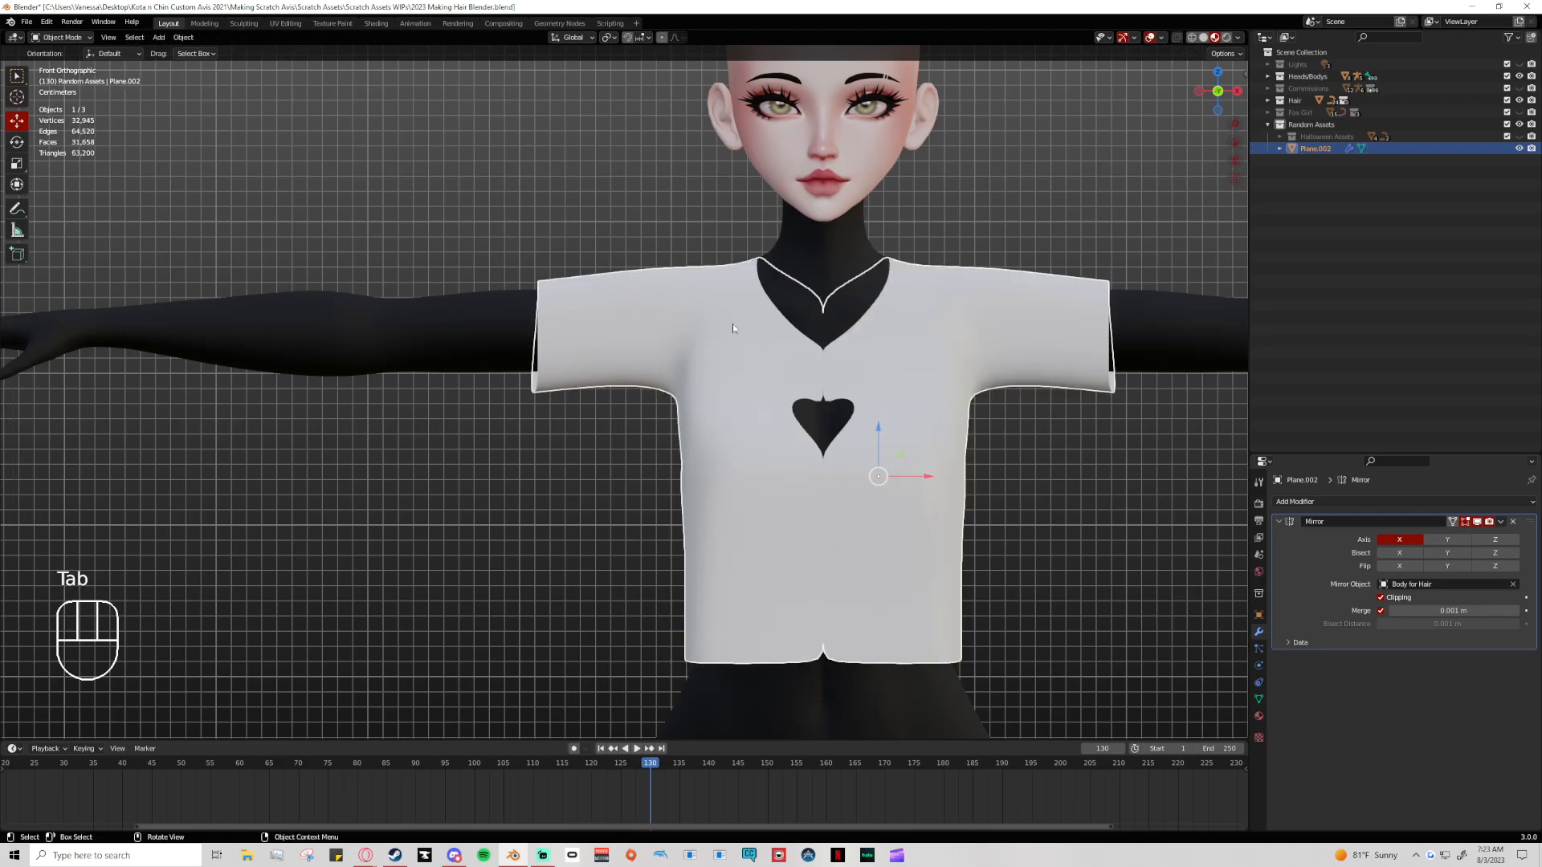
{"action": "middle_click_drag", "start_coordinate": [973, 487], "coordinate": [966, 485], "text": "shift"}
{"action": "key", "text": "Tab"}
{"action": "scroll", "coordinate": [958, 479], "scroll_direction": "up", "scroll_amount": 3}
{"action": "scroll", "coordinate": [958, 479], "scroll_direction": "up", "scroll_amount": 2}
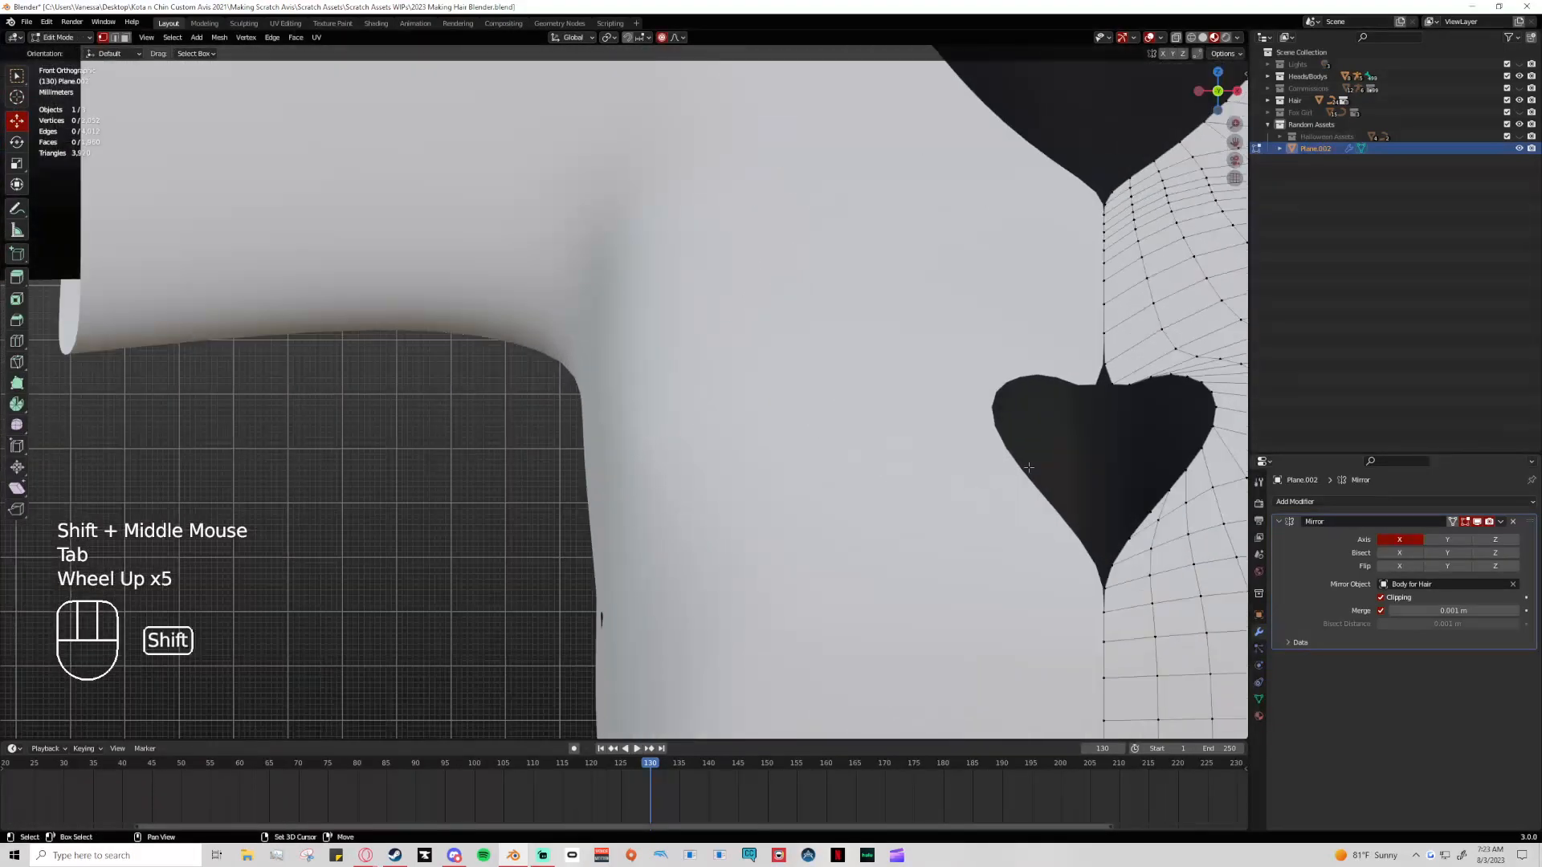
{"action": "middle_click_drag", "start_coordinate": [1108, 419], "coordinate": [827, 363], "text": "shift"}
{"action": "left_click", "coordinate": [827, 363]}
{"action": "key", "text": "g"}
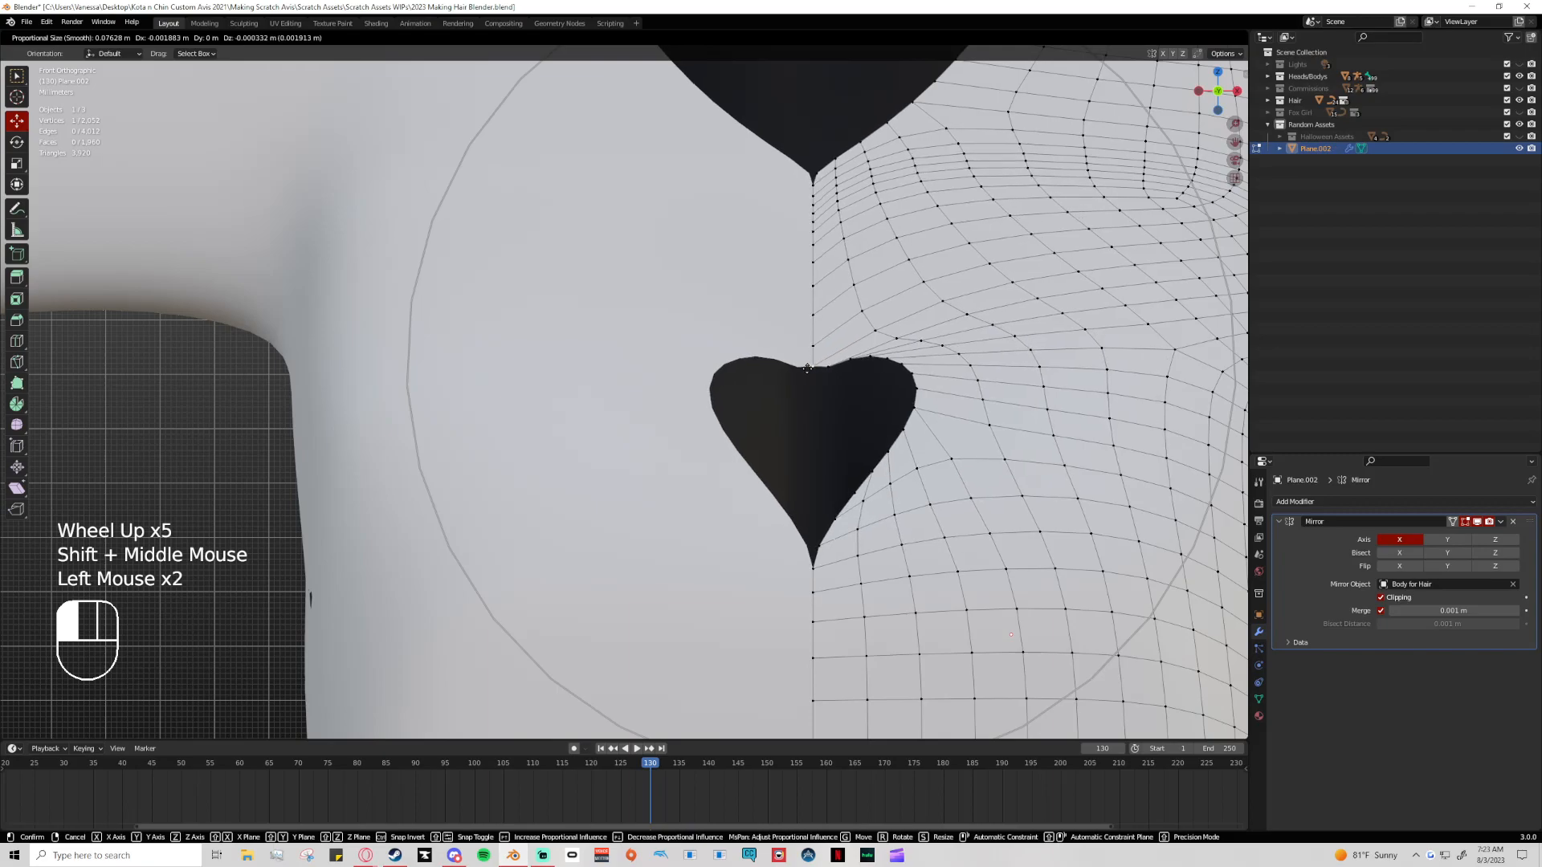
{"action": "scroll", "coordinate": [802, 365], "scroll_direction": "up", "scroll_amount": 6}
{"action": "scroll", "coordinate": [801, 367], "scroll_direction": "up", "scroll_amount": 9}
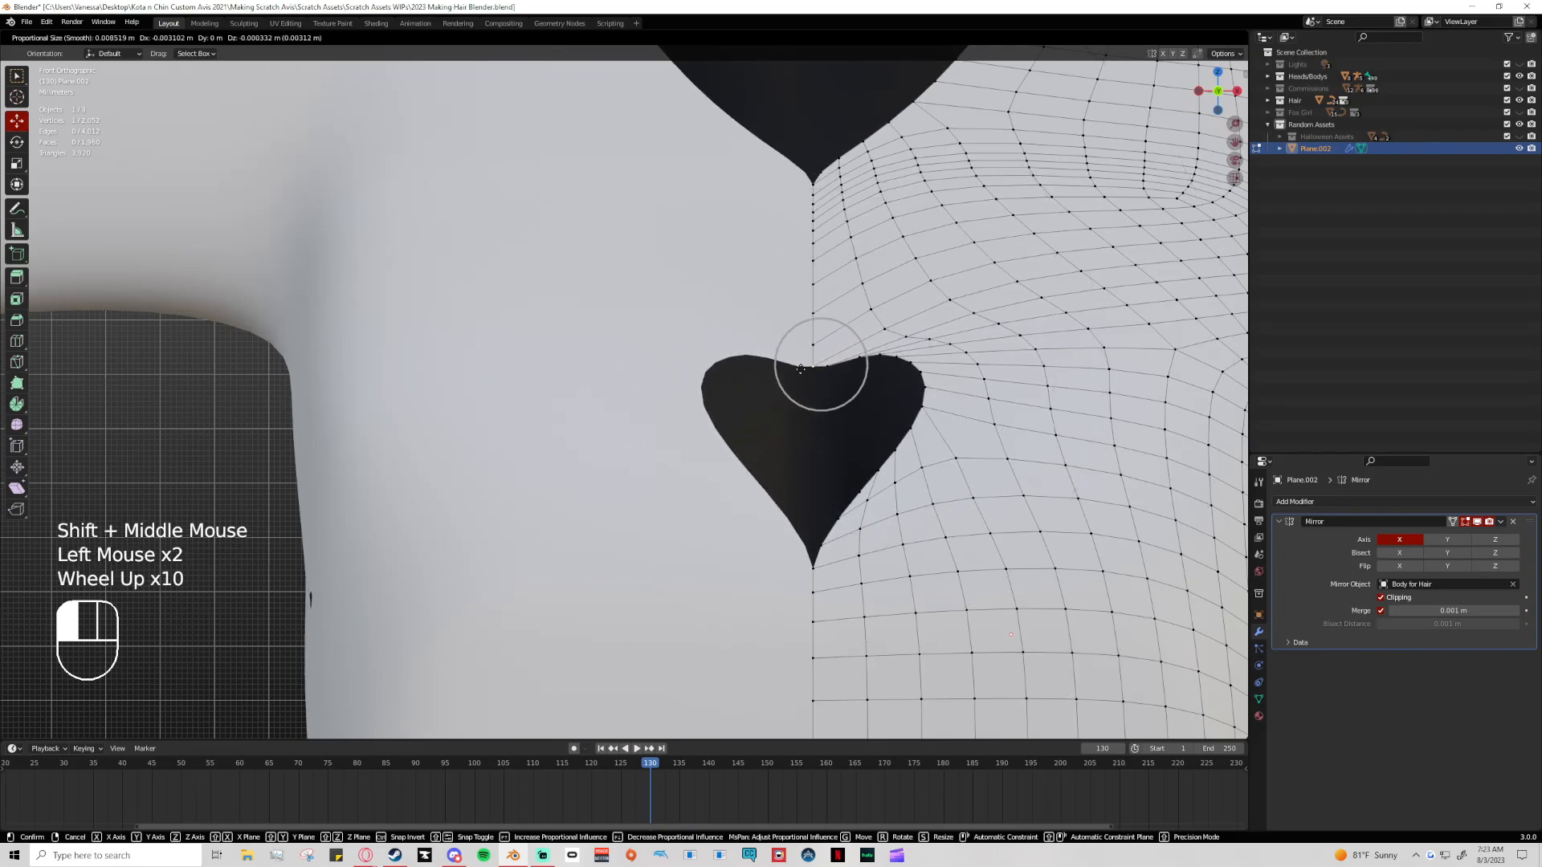
Deepen the dip at the heart cutout's top centre and reshape the adjoining edge vertices into a rounded lobe
{"action": "left_click_drag", "start_coordinate": [798, 383], "coordinate": [882, 356]}
{"action": "left_click", "coordinate": [839, 366]}
{"action": "left_click", "coordinate": [861, 358]}
{"action": "left_click", "coordinate": [880, 355]}
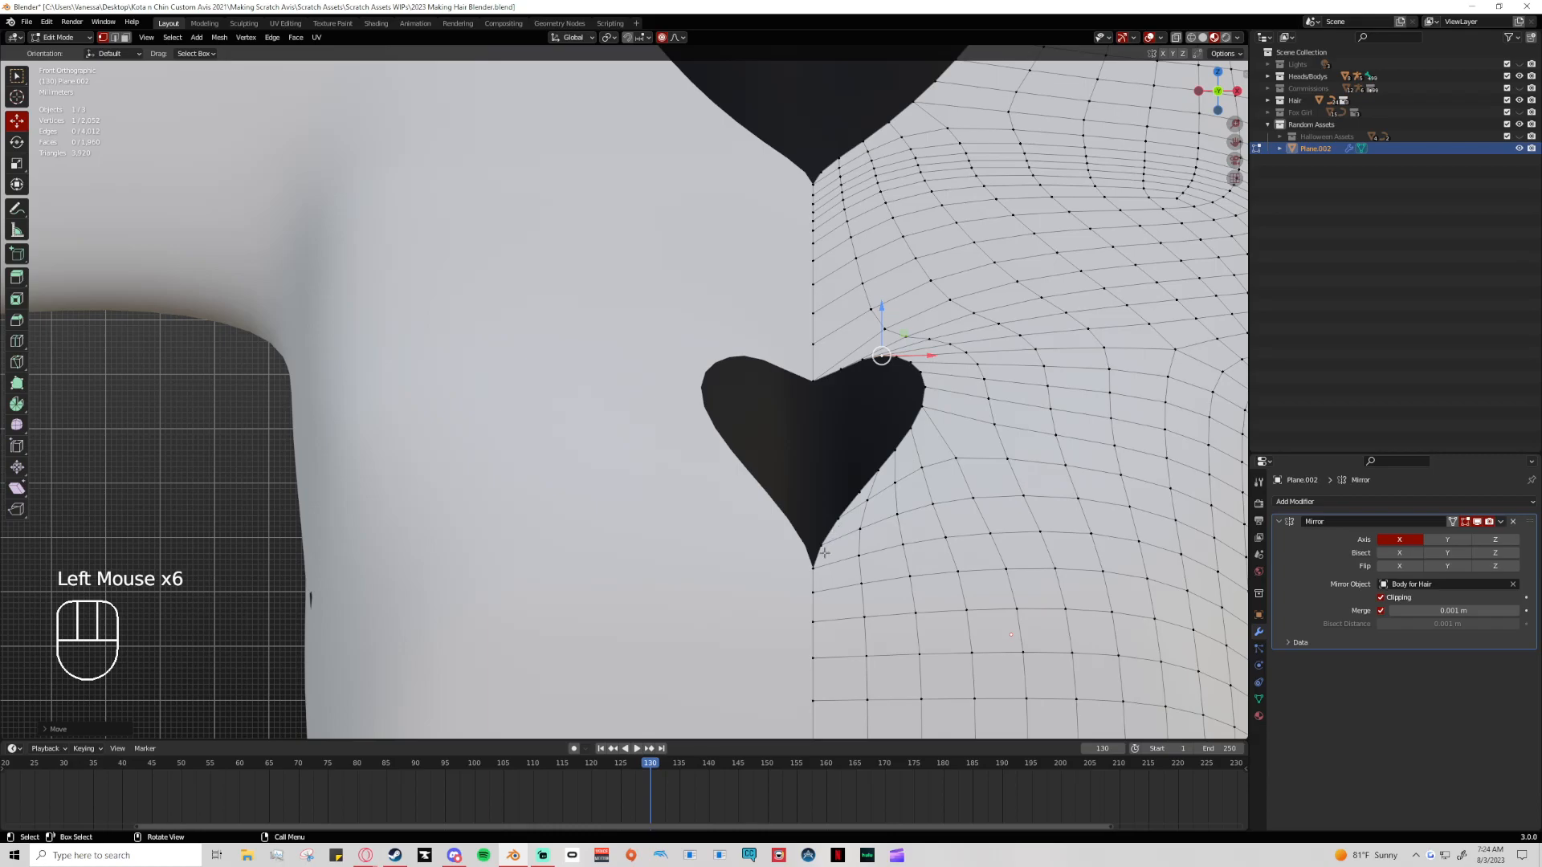
{"action": "left_click", "coordinate": [812, 383]}
{"action": "left_click_drag", "start_coordinate": [813, 382], "coordinate": [898, 361]}
{"action": "left_click", "coordinate": [842, 368]}
{"action": "left_click", "coordinate": [883, 354]}
{"action": "left_click", "coordinate": [900, 354]}
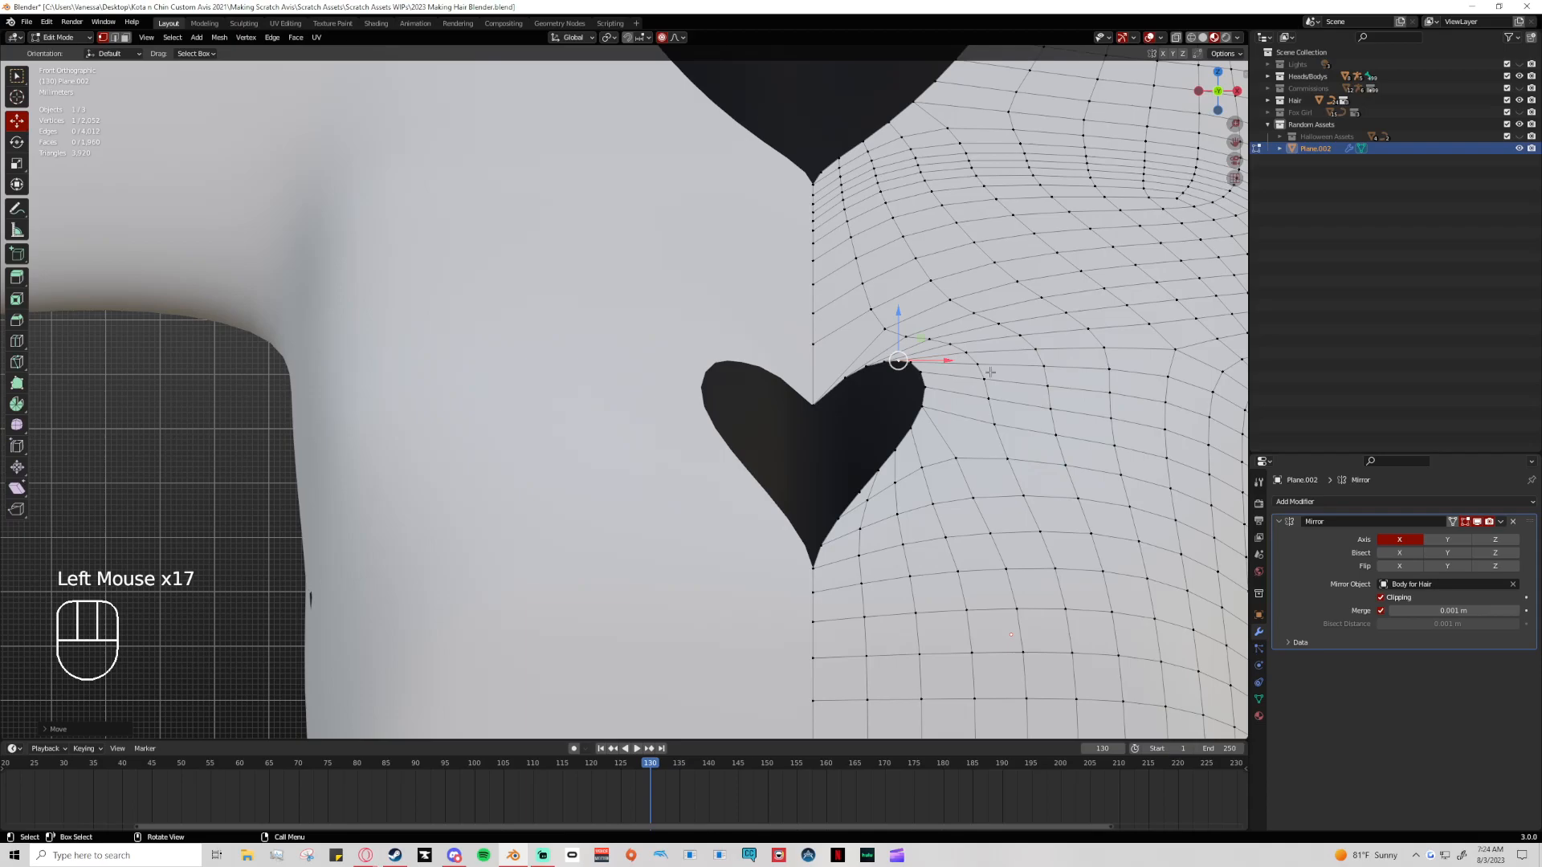
Adjust the depth of the heart cutout's top centre vertex from an angled view and check the shape in Object Mode
{"action": "scroll", "coordinate": [843, 487], "scroll_direction": "down", "scroll_amount": 2}
{"action": "middle_click_drag", "start_coordinate": [844, 487], "coordinate": [887, 511]}
{"action": "left_click", "coordinate": [749, 400]}
{"action": "left_click", "coordinate": [747, 398]}
{"action": "middle_click_drag", "start_coordinate": [753, 407], "coordinate": [722, 398]}
{"action": "left_click_drag", "start_coordinate": [722, 398], "coordinate": [712, 381]}
{"action": "middle_click_drag", "start_coordinate": [712, 380], "coordinate": [818, 414]}
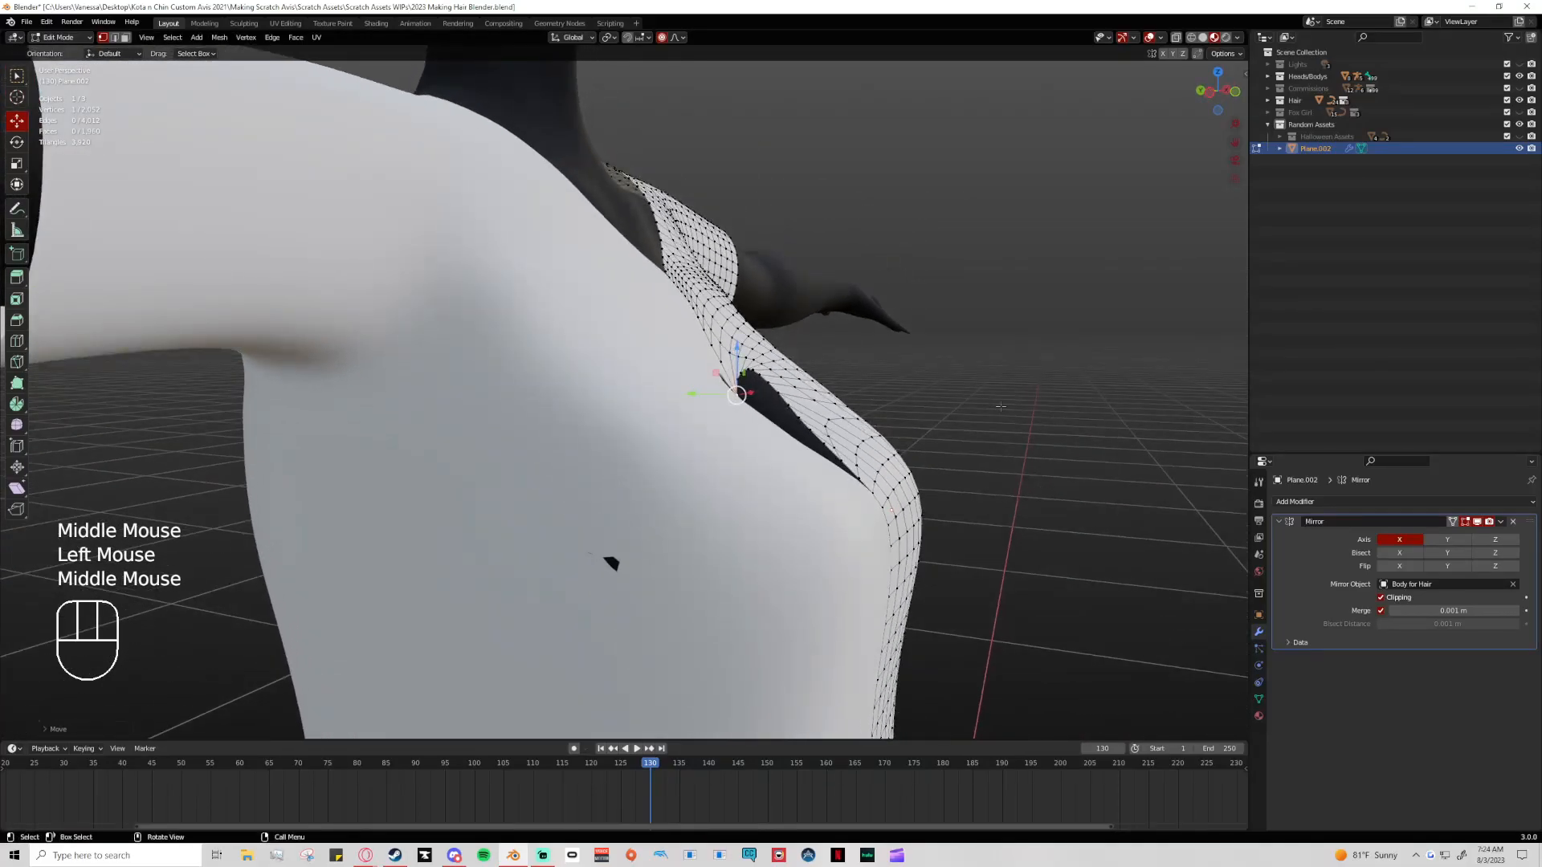
{"action": "key", "text": "Tab"}
{"action": "left_click", "coordinate": [1032, 487]}
{"action": "middle_click_drag", "start_coordinate": [1032, 487], "coordinate": [978, 493]}
{"action": "scroll", "coordinate": [966, 516], "scroll_direction": "down", "scroll_amount": 4}
{"action": "scroll", "coordinate": [965, 515], "scroll_direction": "up", "scroll_amount": 1}
{"action": "key", "text": "Tab"}
{"action": "scroll", "coordinate": [812, 264], "scroll_direction": "up", "scroll_amount": 4}
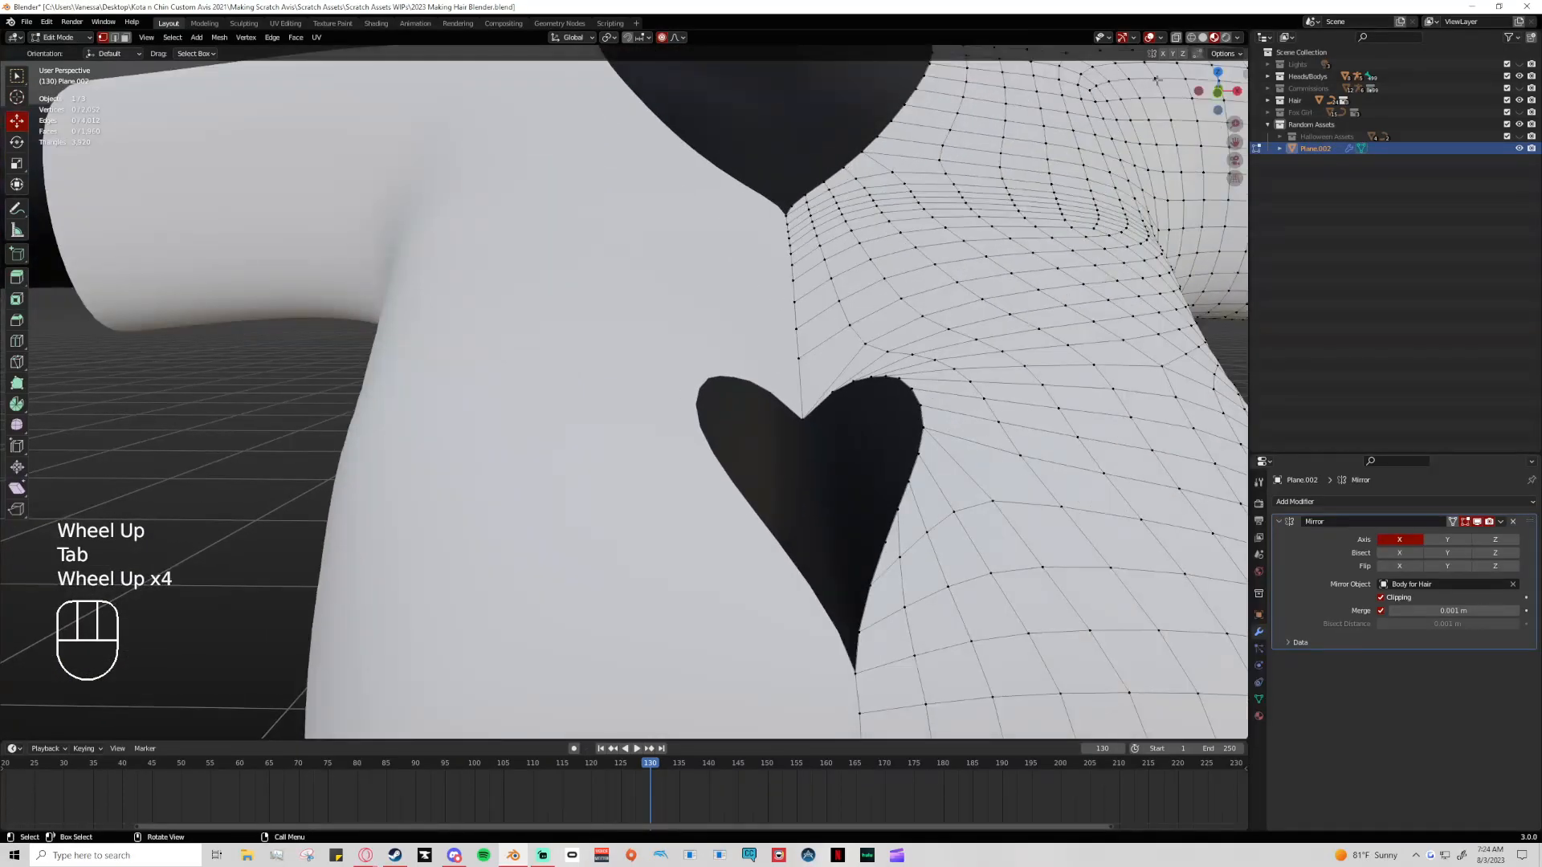
Move the neckline's lowest vertex onto the centre seam and shape it into a clean V point
{"action": "left_click", "coordinate": [1217, 92]}
{"action": "middle_click_drag", "start_coordinate": [836, 196], "coordinate": [683, 349], "text": "shift"}
{"action": "left_click", "coordinate": [684, 349]}
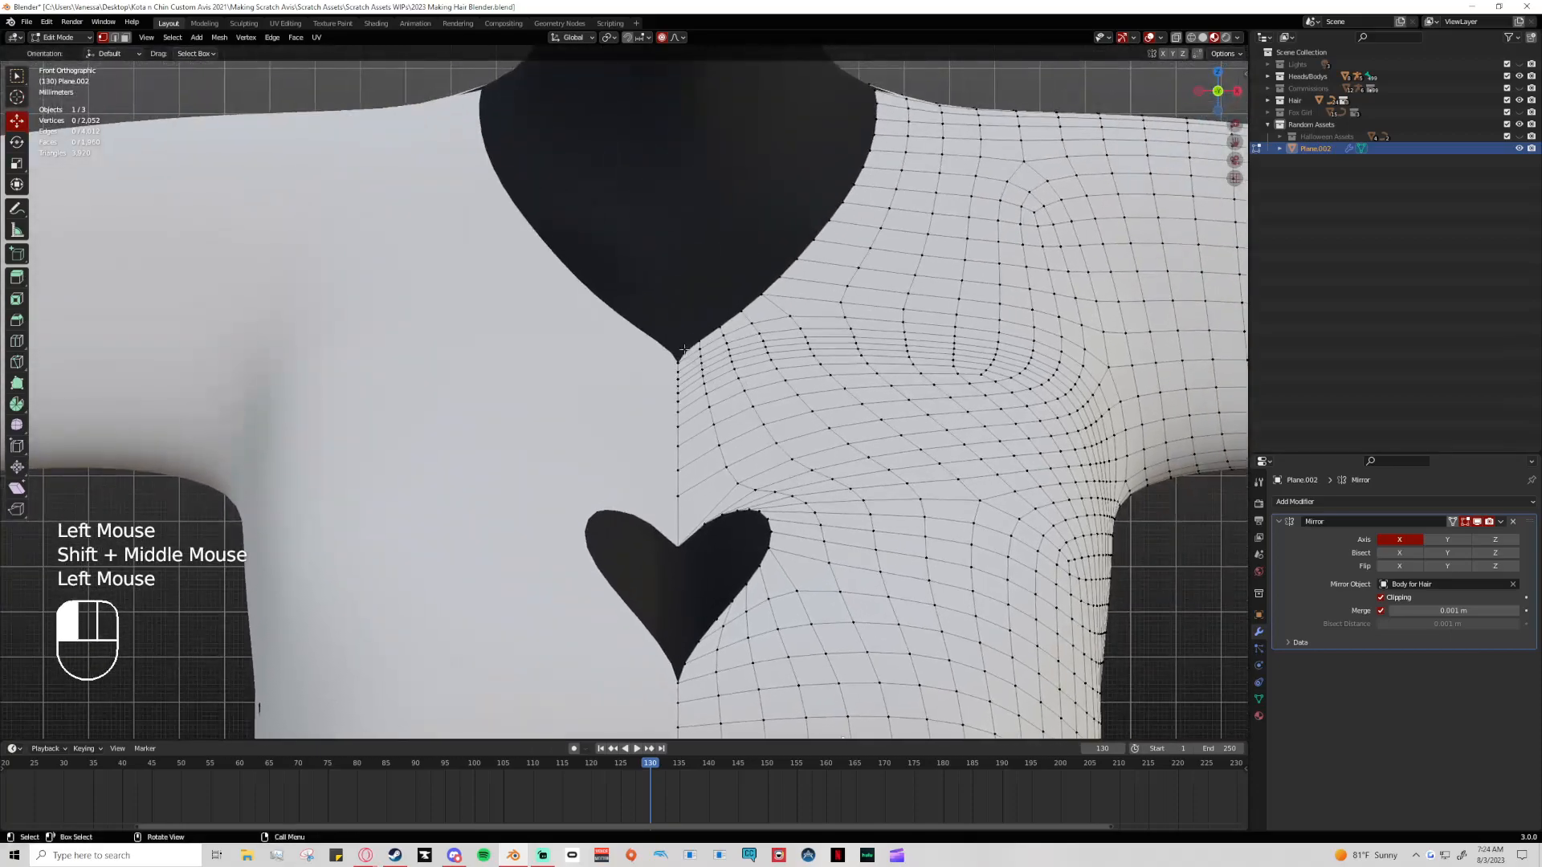
{"action": "left_click_drag", "start_coordinate": [683, 352], "coordinate": [678, 351]}
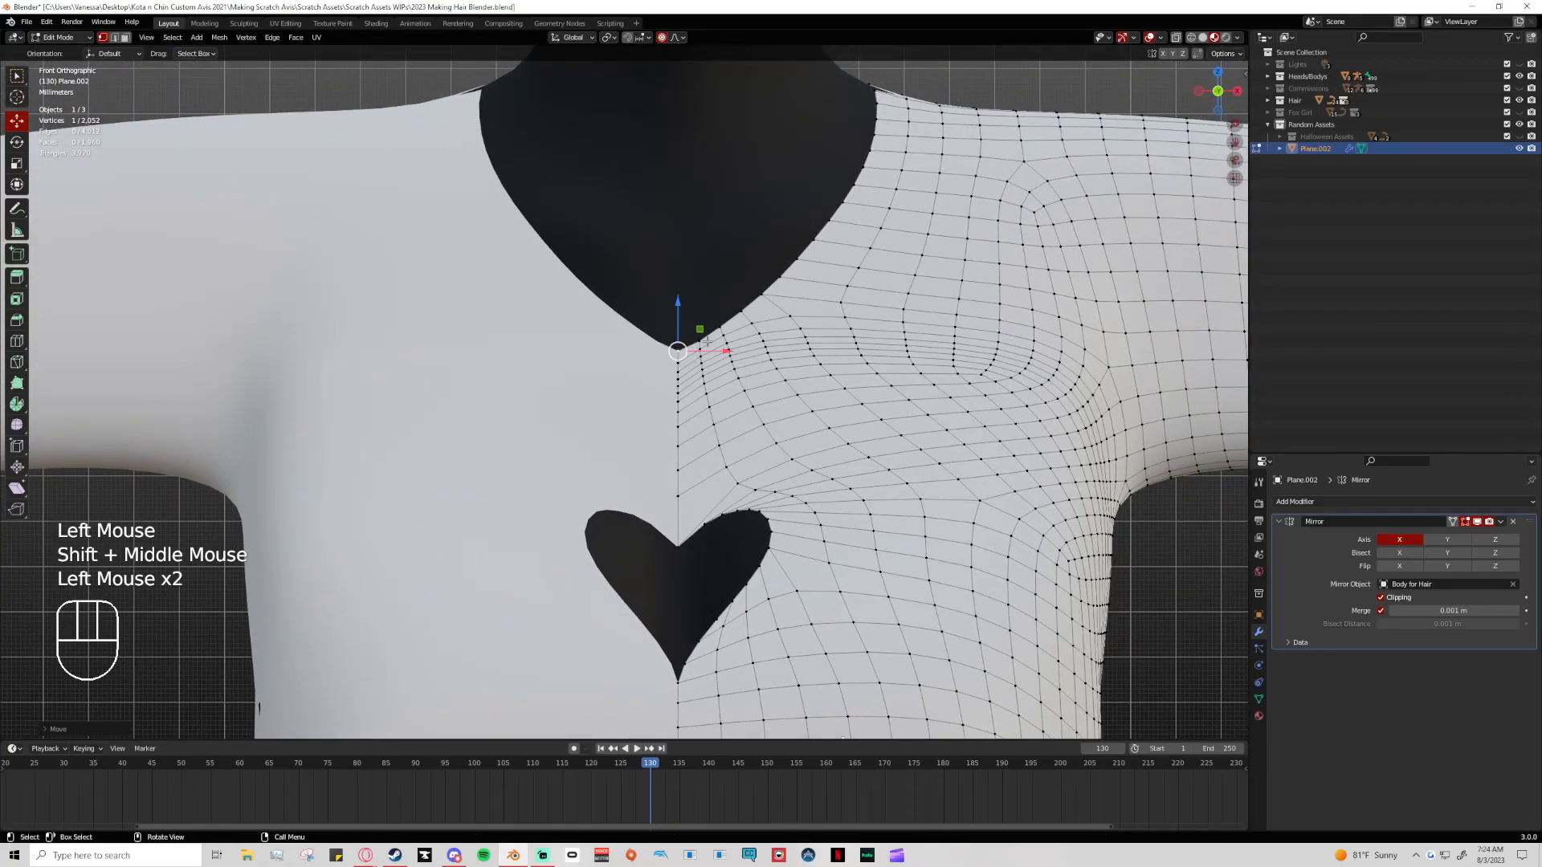
{"action": "scroll", "coordinate": [677, 346], "scroll_direction": "down", "scroll_amount": 8}
{"action": "left_click_drag", "start_coordinate": [677, 350], "coordinate": [679, 314]}
{"action": "scroll", "coordinate": [673, 323], "scroll_direction": "up", "scroll_amount": 7}
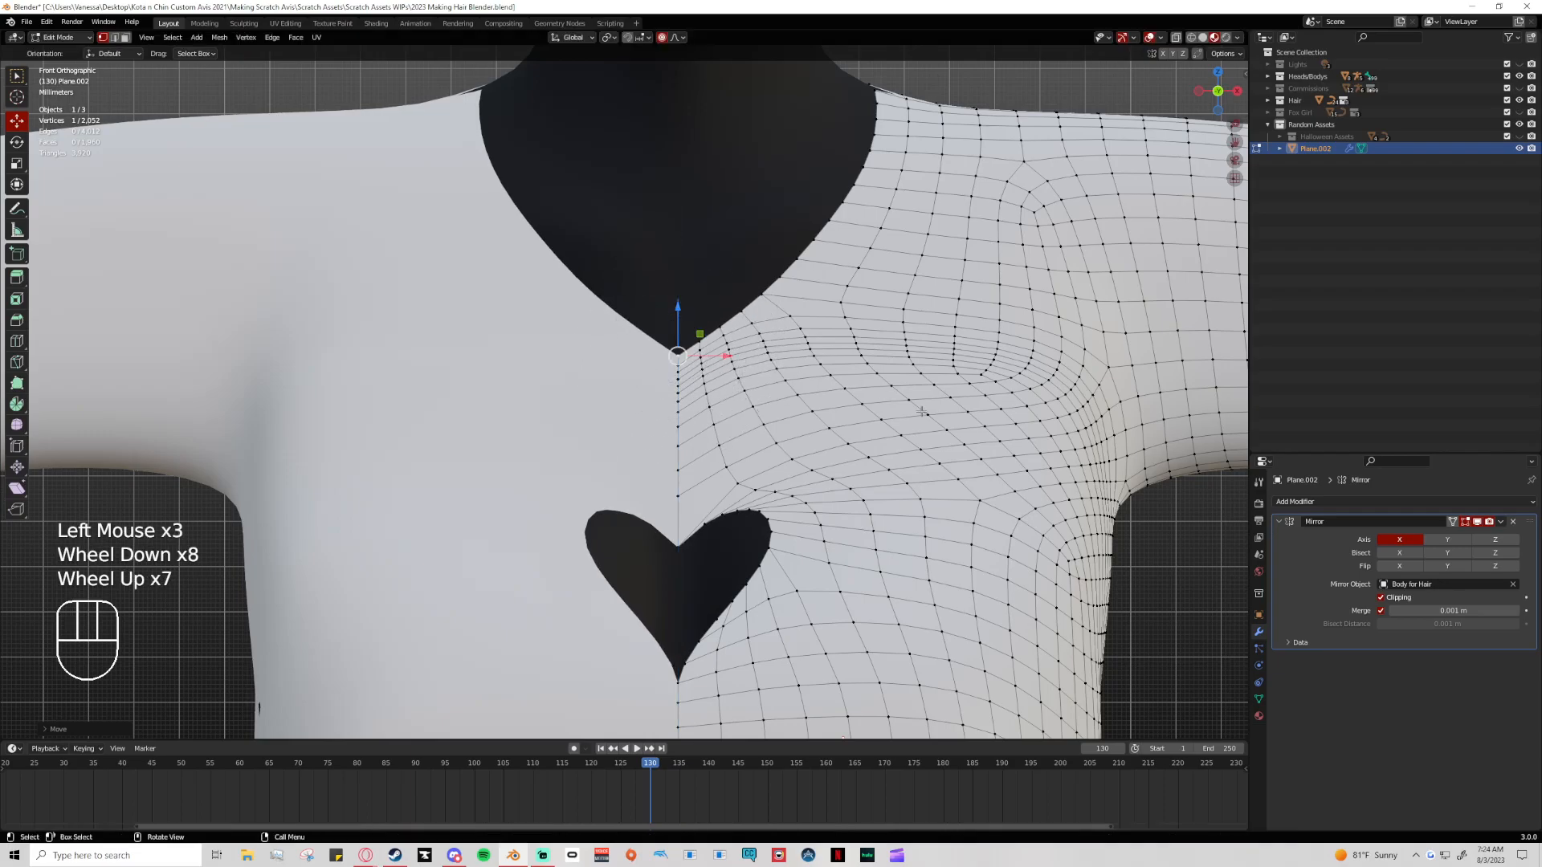
Close the notch at the front centre of the hem by moving its vertices to the seam and level with the hem
{"action": "scroll", "coordinate": [715, 334], "scroll_direction": "down", "scroll_amount": 3}
{"action": "scroll", "coordinate": [715, 334], "scroll_direction": "up", "scroll_amount": 1, "text": "shift"}
{"action": "middle_click_drag", "start_coordinate": [763, 707], "coordinate": [765, 418], "text": "shift"}
{"action": "left_click", "coordinate": [651, 407]}
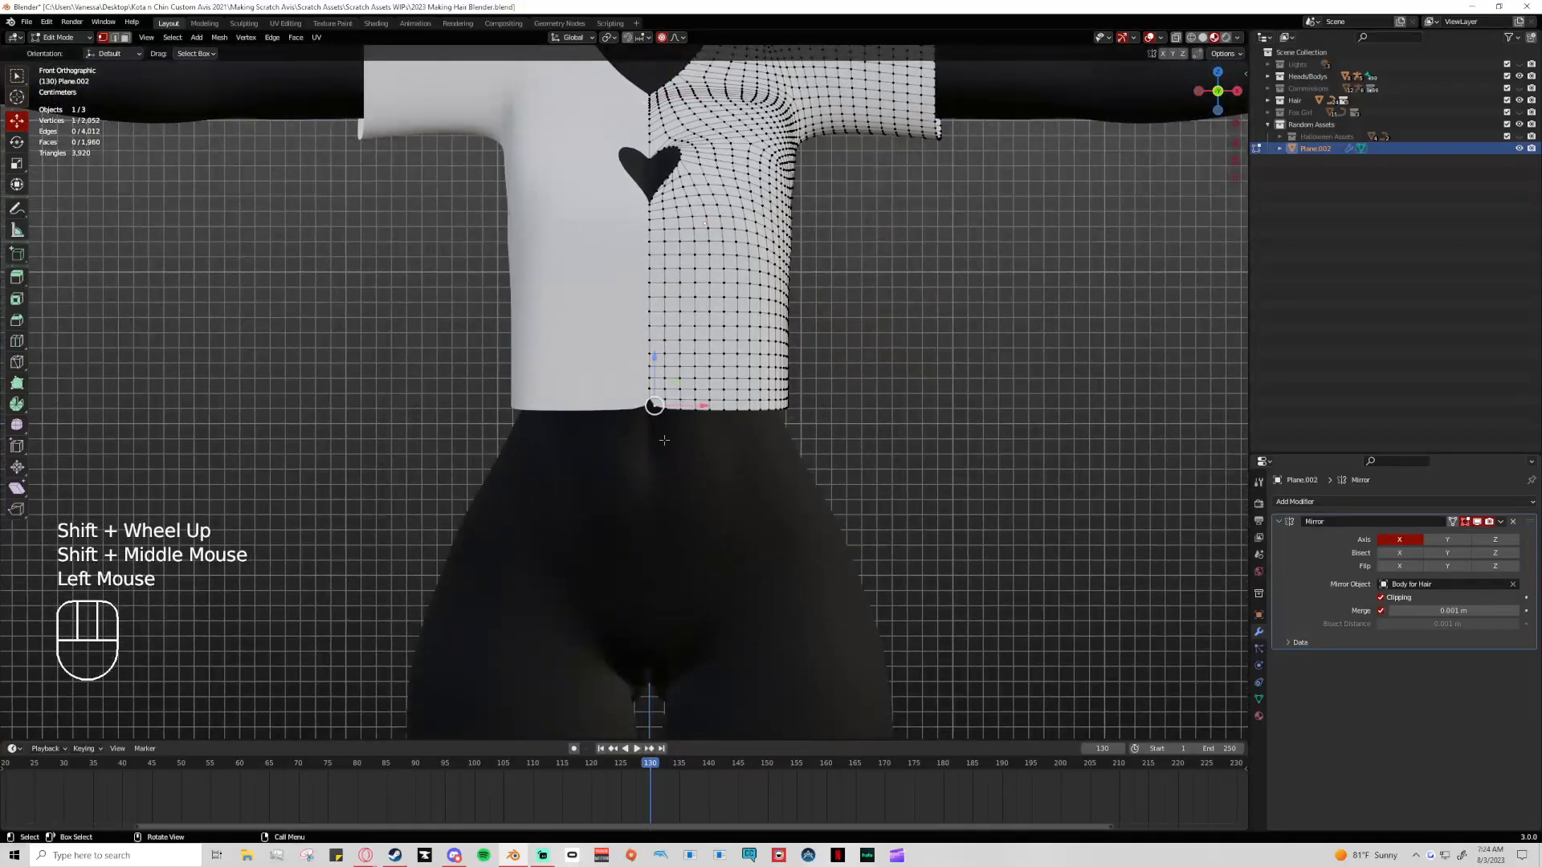
{"action": "scroll", "coordinate": [690, 461], "scroll_direction": "up", "scroll_amount": 4}
{"action": "left_click_drag", "start_coordinate": [773, 438], "coordinate": [749, 438]}
{"action": "left_click_drag", "start_coordinate": [716, 389], "coordinate": [715, 405]}
{"action": "scroll", "coordinate": [996, 461], "scroll_direction": "down", "scroll_amount": 2}
Move the back hem's centre vertex to the seam to close the notch, and leave Edit Mode
{"action": "middle_click_drag", "start_coordinate": [1028, 460], "coordinate": [740, 453]}
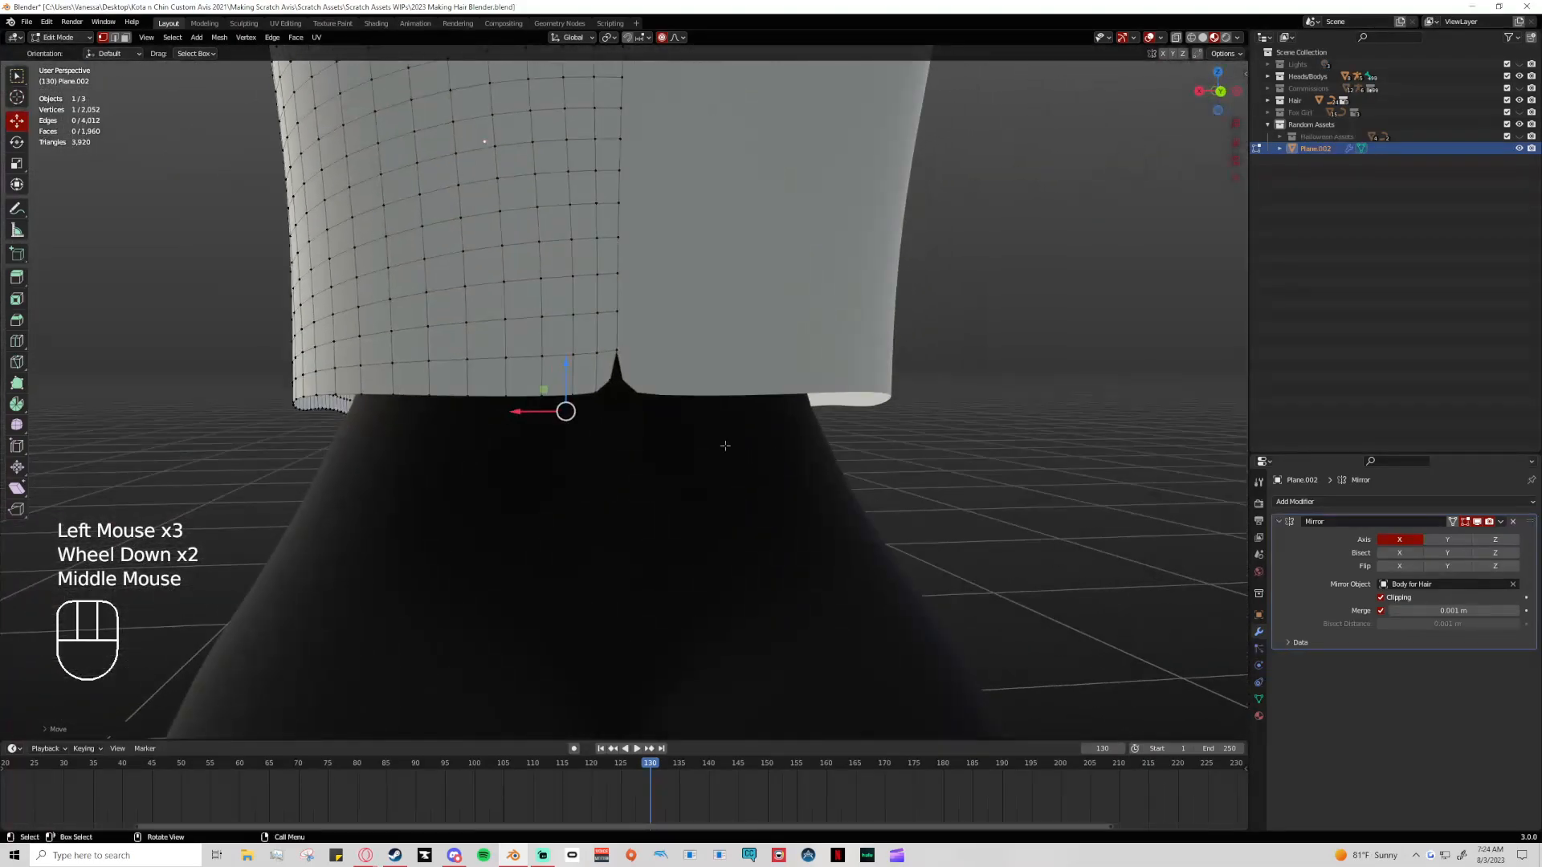
{"action": "left_click", "coordinate": [609, 387]}
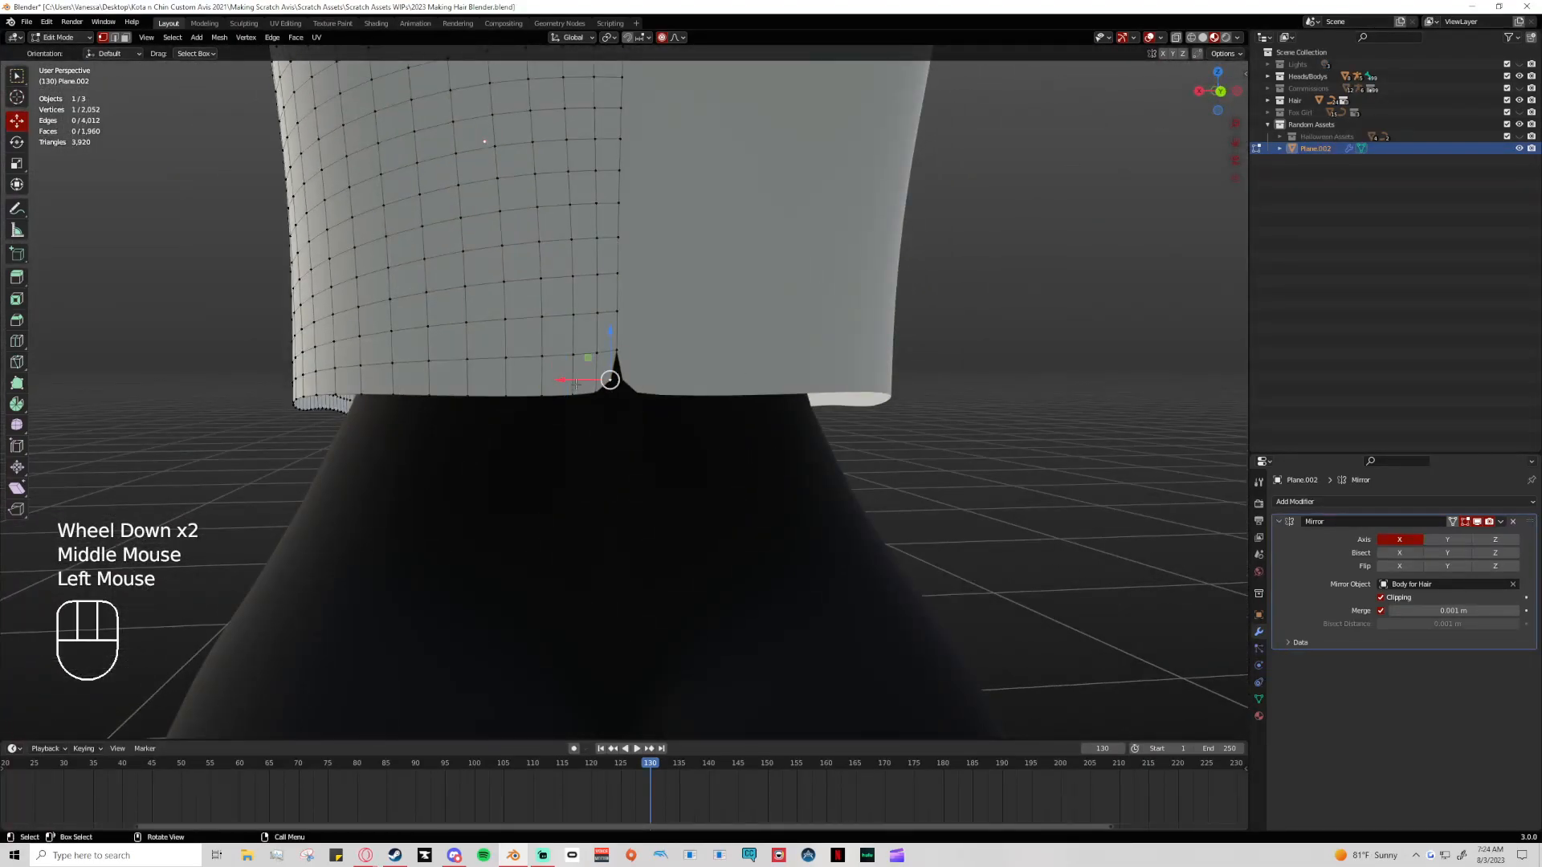
{"action": "left_click_drag", "start_coordinate": [563, 379], "coordinate": [617, 345]}
{"action": "key", "text": "Tab"}
Switch the shirt to Sculpt Mode and display it in wireframe from the front
{"action": "scroll", "coordinate": [803, 431], "scroll_direction": "down", "scroll_amount": 4}
{"action": "middle_click_drag", "start_coordinate": [803, 431], "coordinate": [469, 273]}
{"action": "left_click", "coordinate": [61, 37]}
{"action": "left_click", "coordinate": [64, 77]}
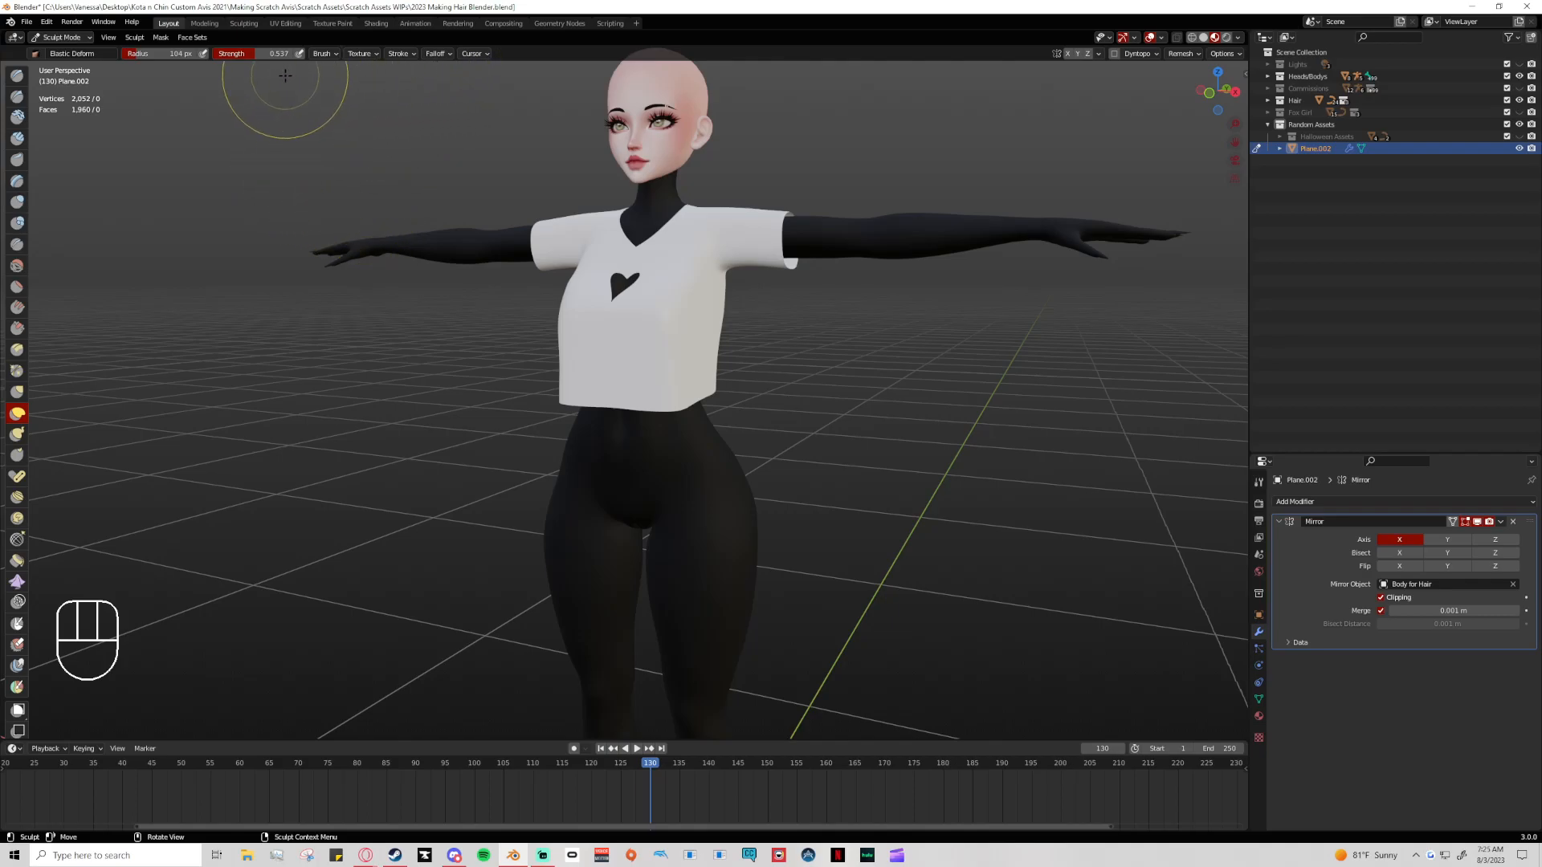
{"action": "left_click", "coordinate": [399, 53]}
{"action": "mouse_move", "coordinate": [441, 54]}
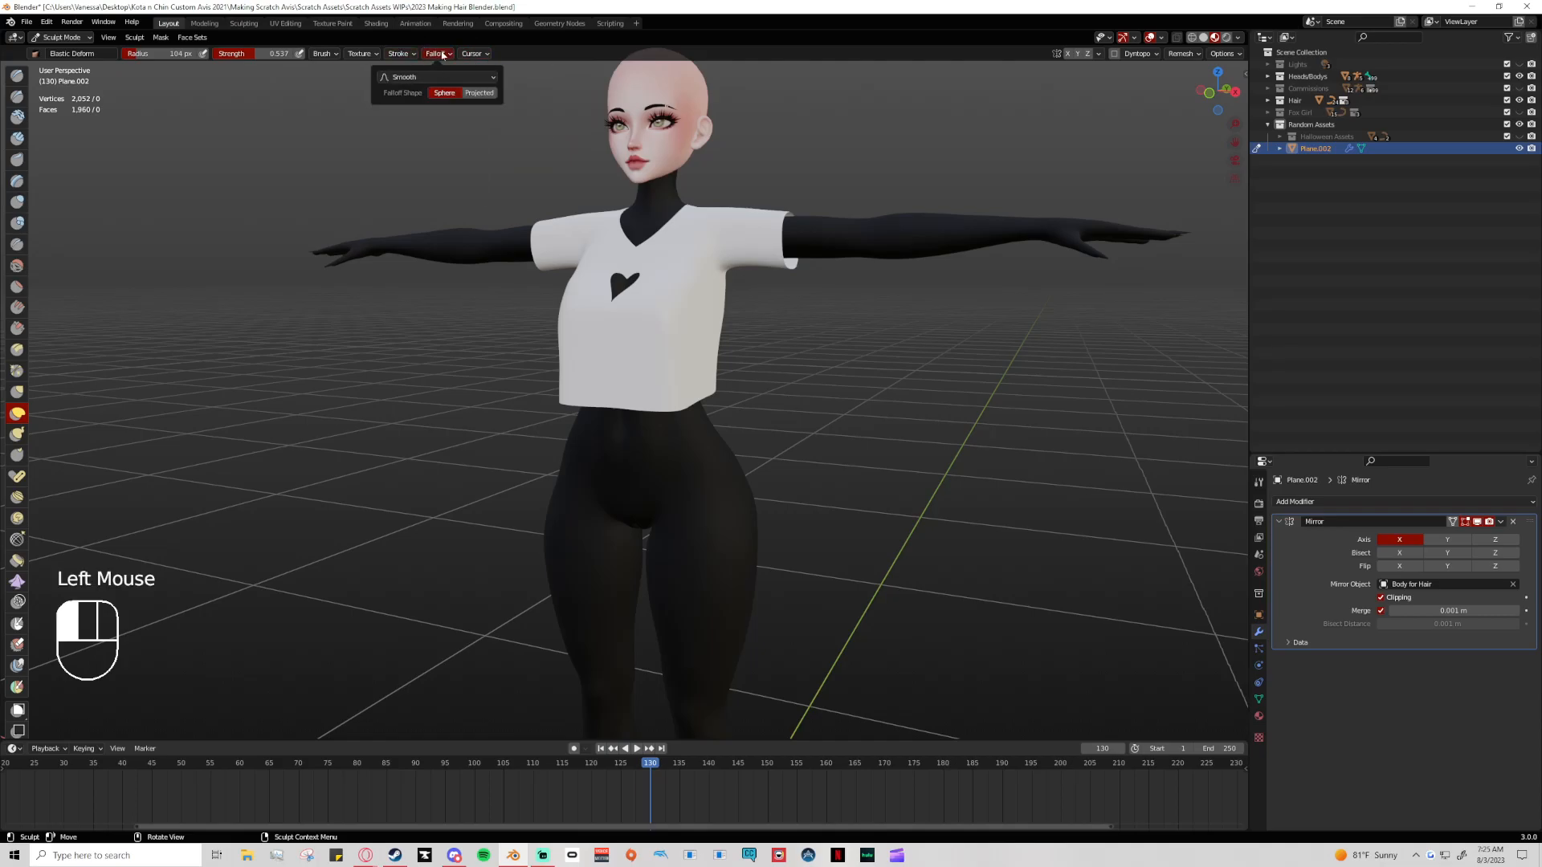
{"action": "left_click", "coordinate": [1209, 92]}
{"action": "scroll", "coordinate": [647, 293], "scroll_direction": "up", "scroll_amount": 5}
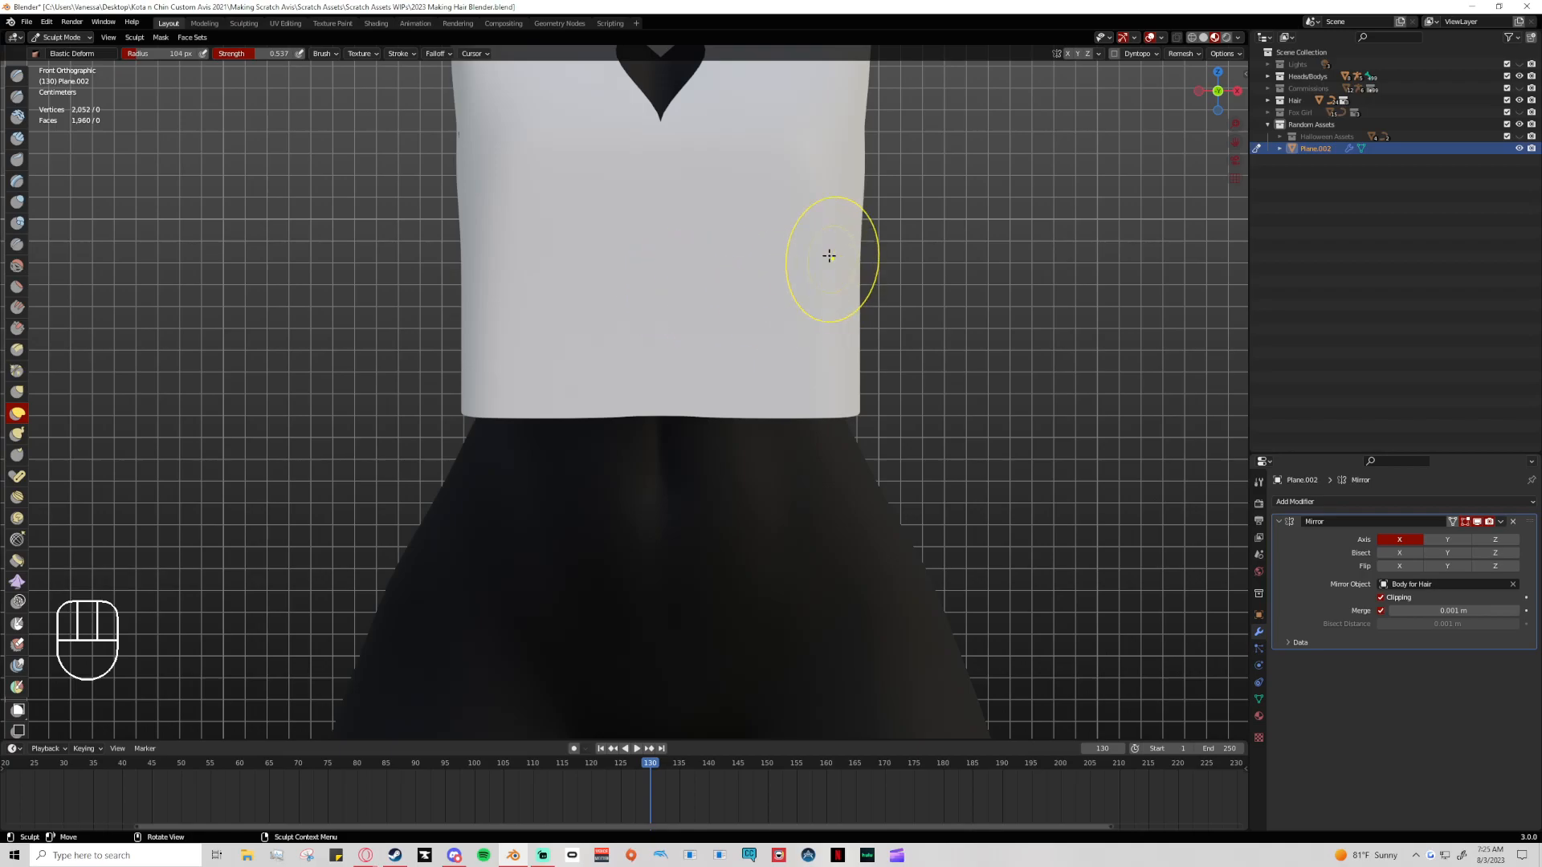
{"action": "left_click", "coordinate": [1192, 37]}
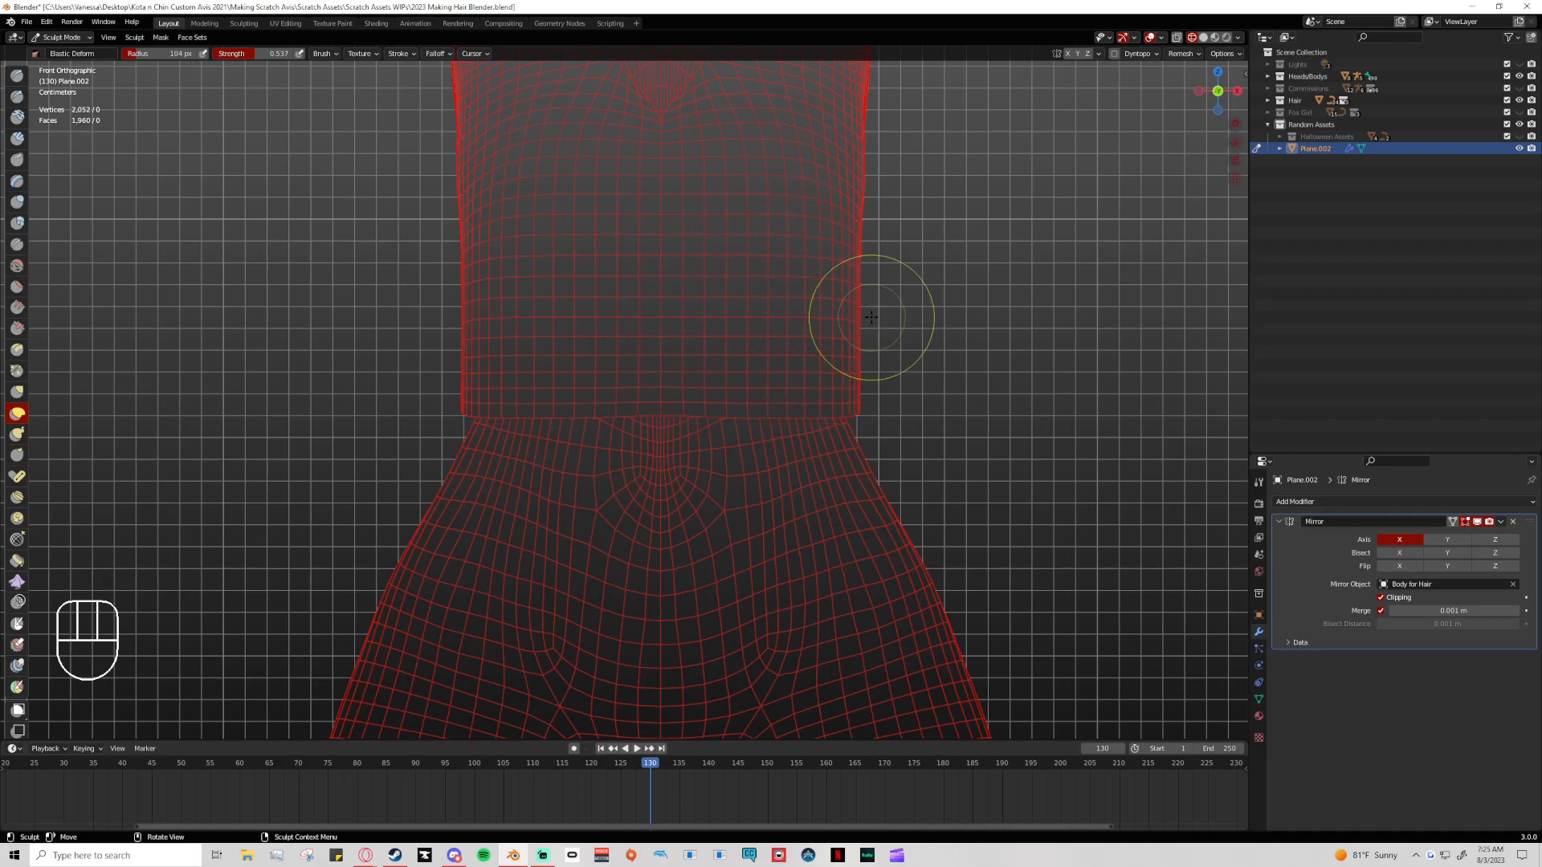
Pull the shirt's lower side outward near the hem with the Elastic Deform brush and undo the last stroke
{"action": "left_click", "coordinate": [148, 56]}
{"action": "left_click", "coordinate": [205, 98]}
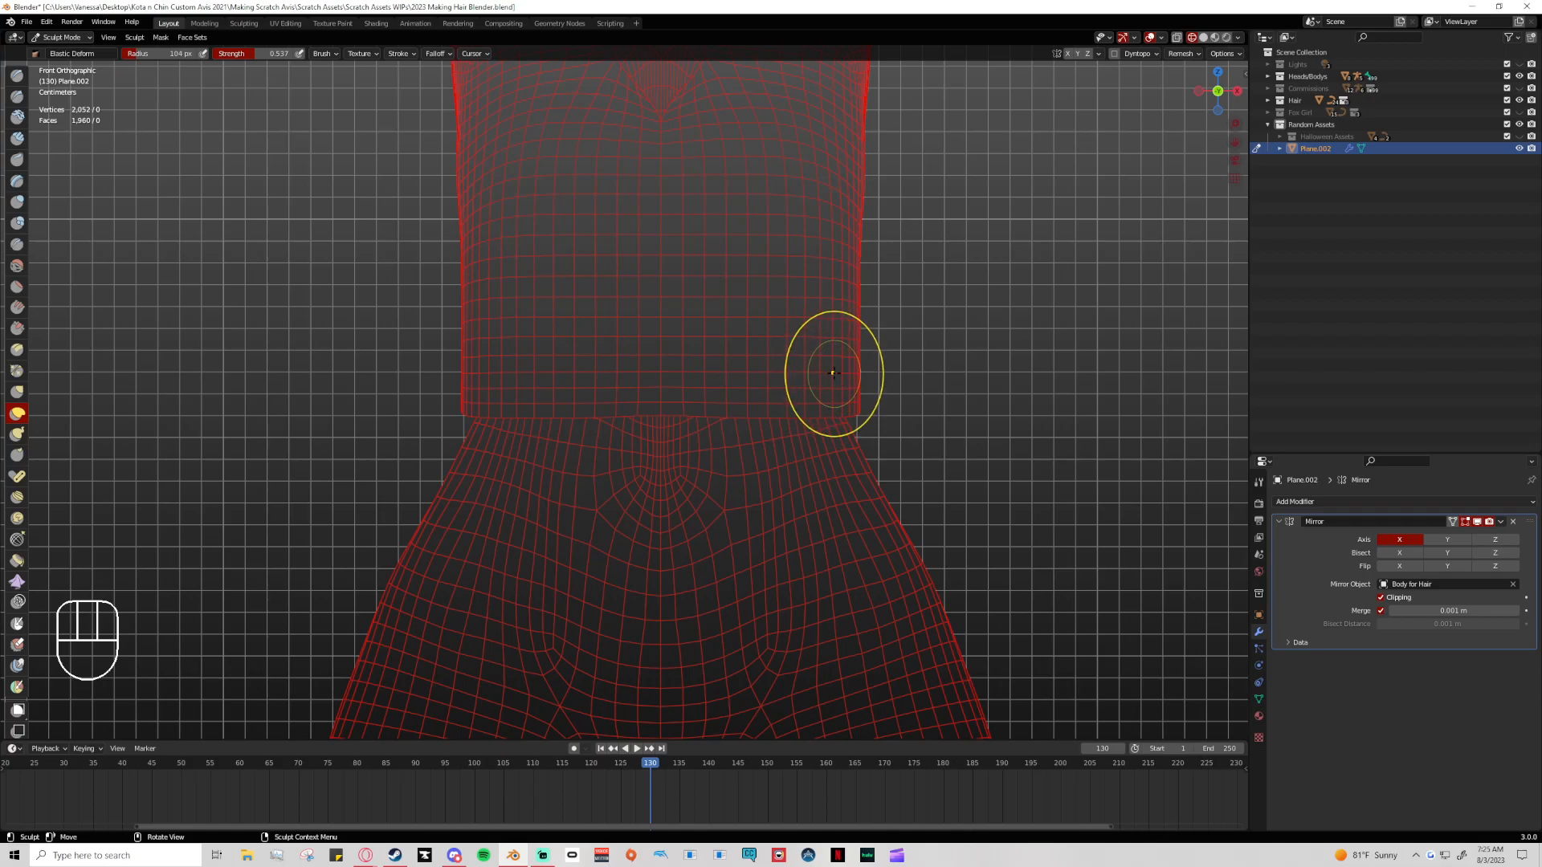
{"action": "left_click_drag", "start_coordinate": [832, 373], "coordinate": [871, 375]}
{"action": "mouse_move", "coordinate": [765, 364]}
{"action": "left_mouse_down"}
{"action": "mouse_move", "coordinate": [890, 374]}
{"action": "mouse_move", "coordinate": [756, 362]}
{"action": "left_mouse_up"}
{"action": "mouse_move", "coordinate": [922, 374]}
{"action": "left_mouse_down"}
{"action": "mouse_move", "coordinate": [736, 375]}
{"action": "mouse_move", "coordinate": [1116, 390]}
{"action": "mouse_move", "coordinate": [774, 372]}
{"action": "mouse_move", "coordinate": [1104, 389]}
{"action": "mouse_move", "coordinate": [836, 356]}
{"action": "left_mouse_up"}
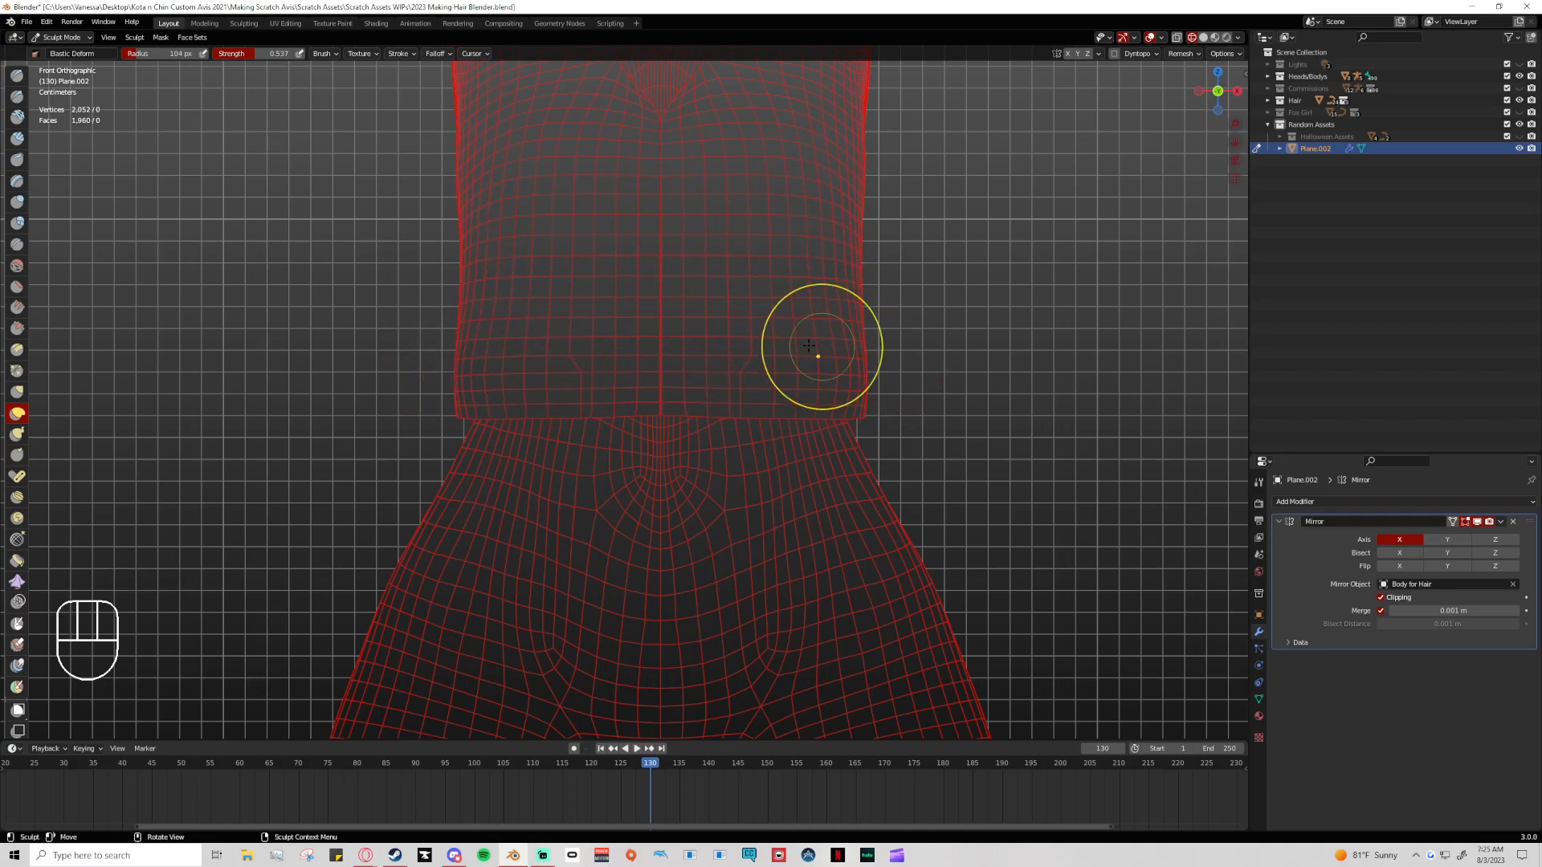
{"action": "key", "text": "ctrl+z"}
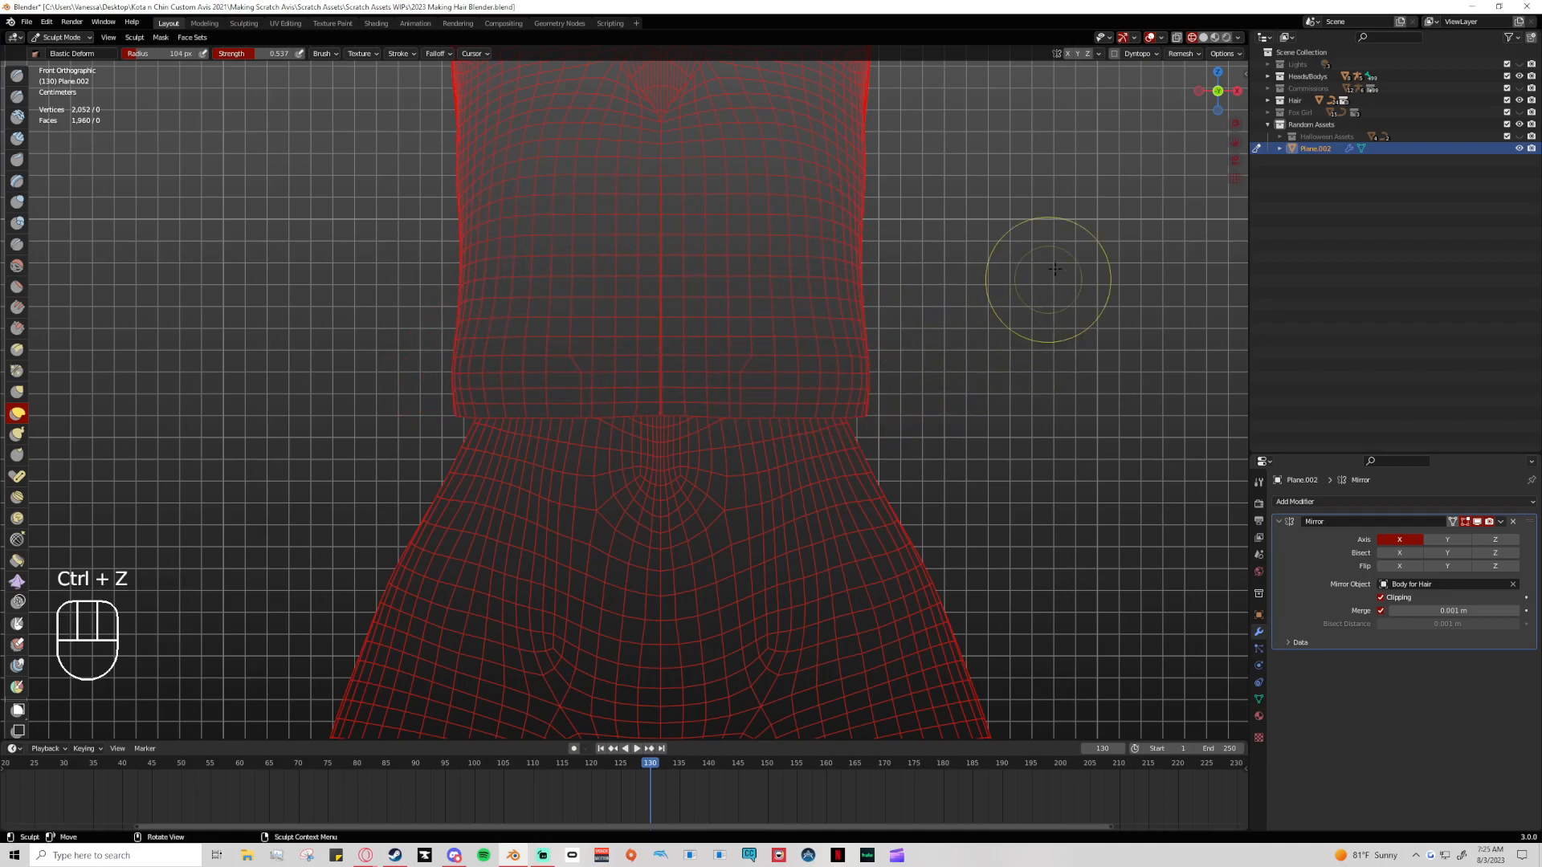
Try Elastic Deform strokes on the shirt's lower side with X-ray toggled and with Projected falloff, undoing each one
{"action": "left_click", "coordinate": [1177, 38]}
{"action": "left_click_drag", "start_coordinate": [854, 389], "coordinate": [851, 361]}
{"action": "key", "text": "ctrl+z"}
{"action": "left_click", "coordinate": [1177, 38]}
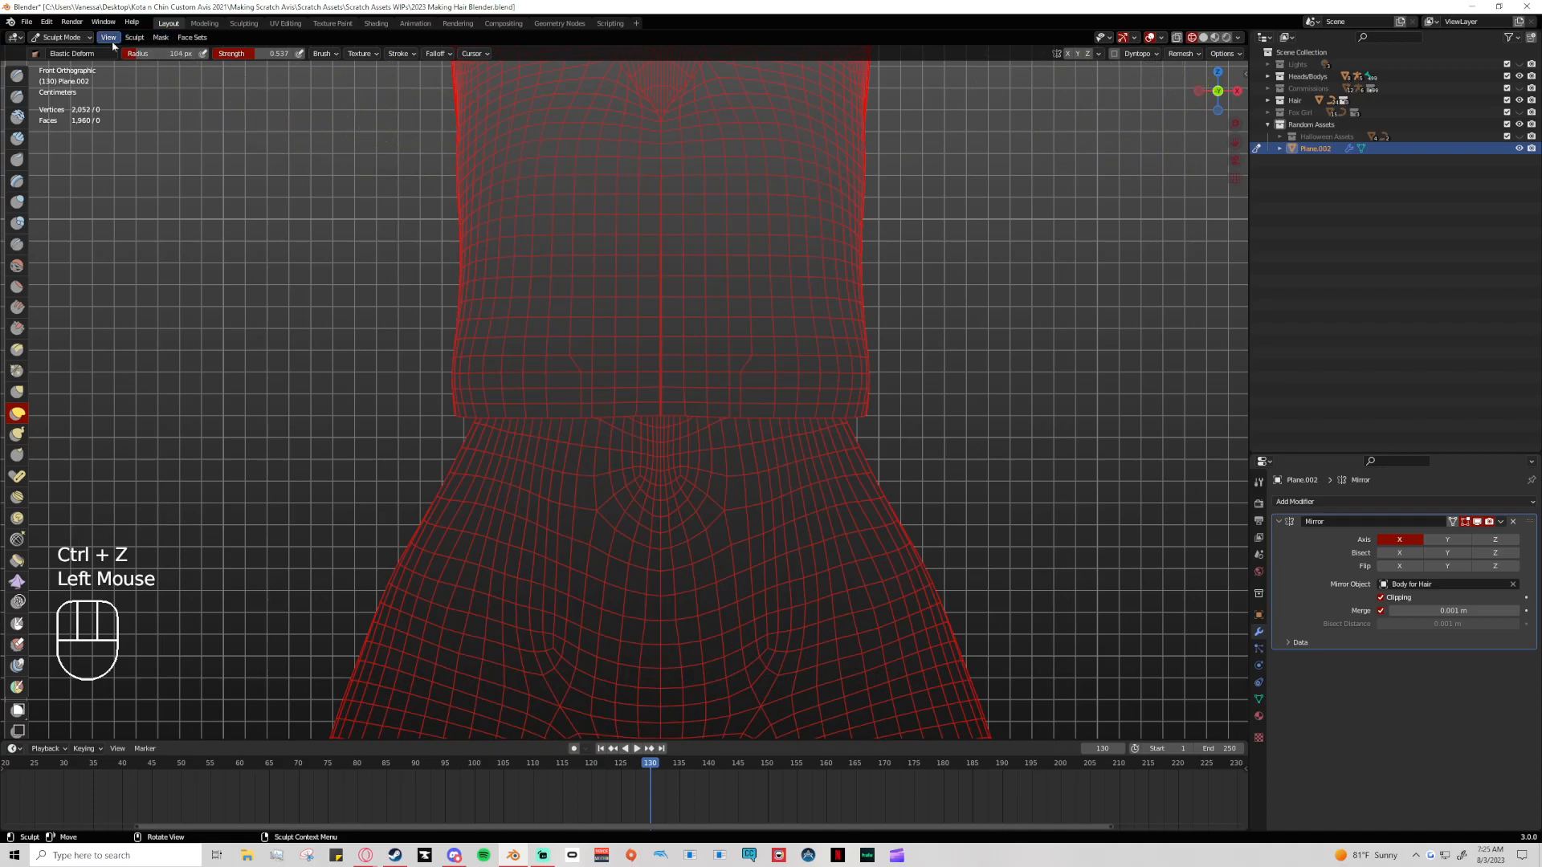
{"action": "left_click", "coordinate": [438, 54]}
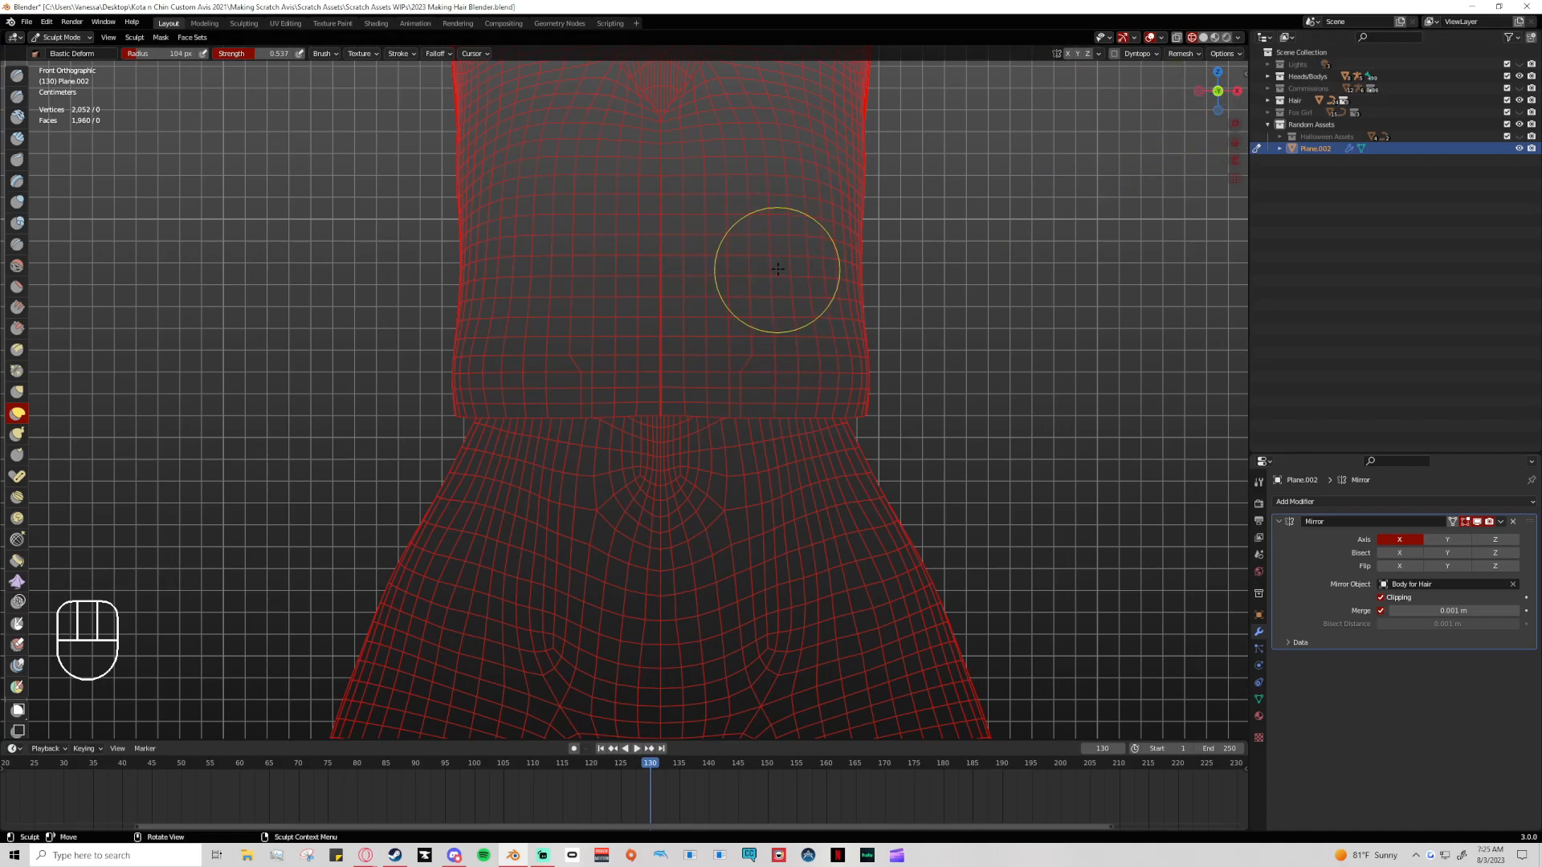
{"action": "left_click_drag", "start_coordinate": [818, 362], "coordinate": [1004, 354]}
{"action": "middle_click_drag", "start_coordinate": [1039, 384], "coordinate": [775, 398]}
{"action": "left_click", "coordinate": [1204, 90]}
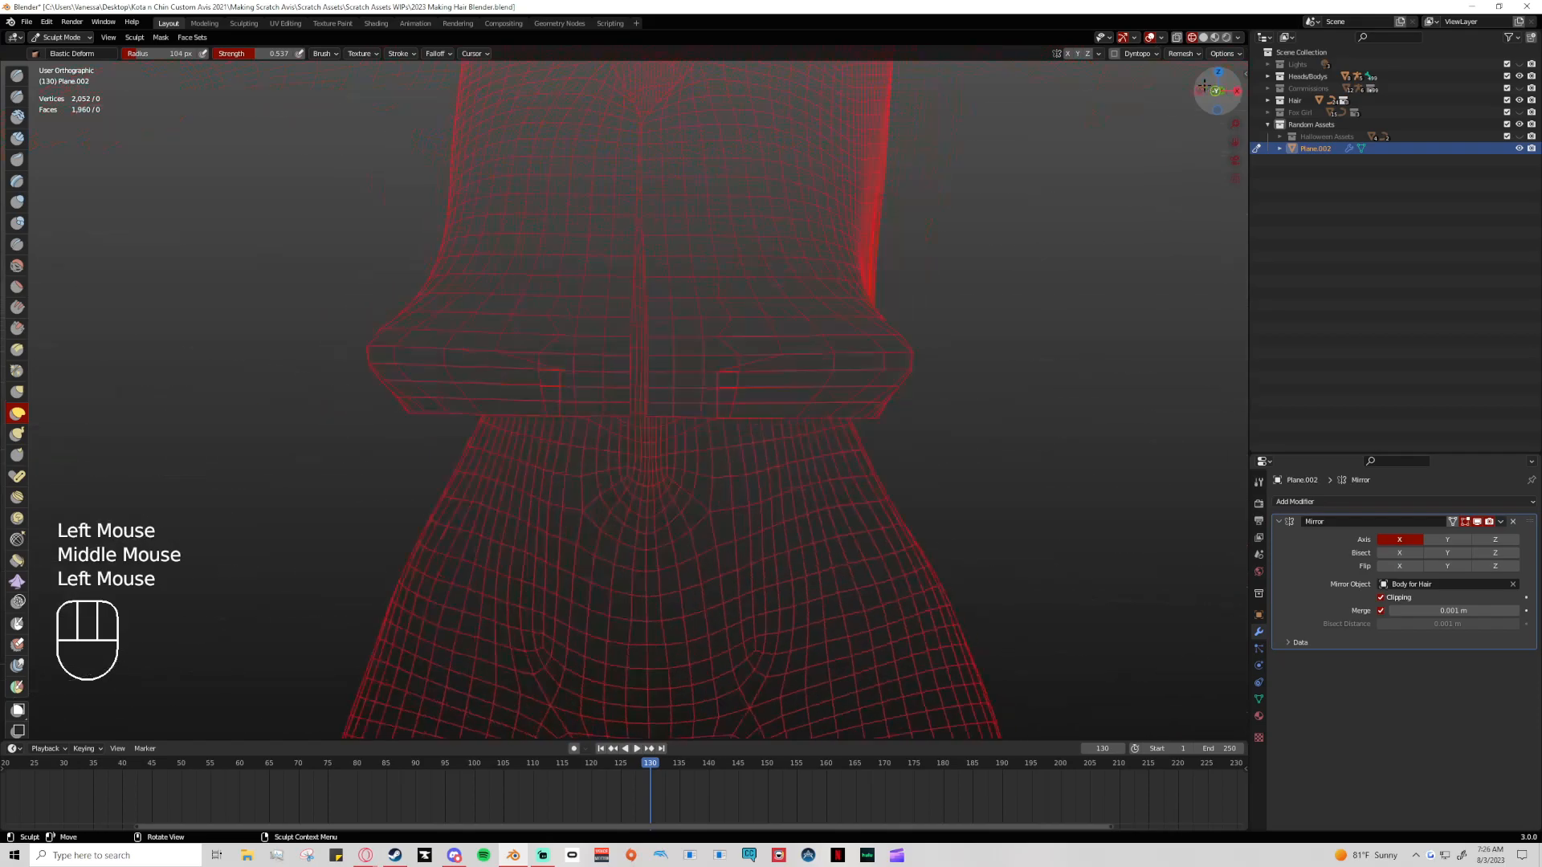
{"action": "key", "text": "ctrl+z"}
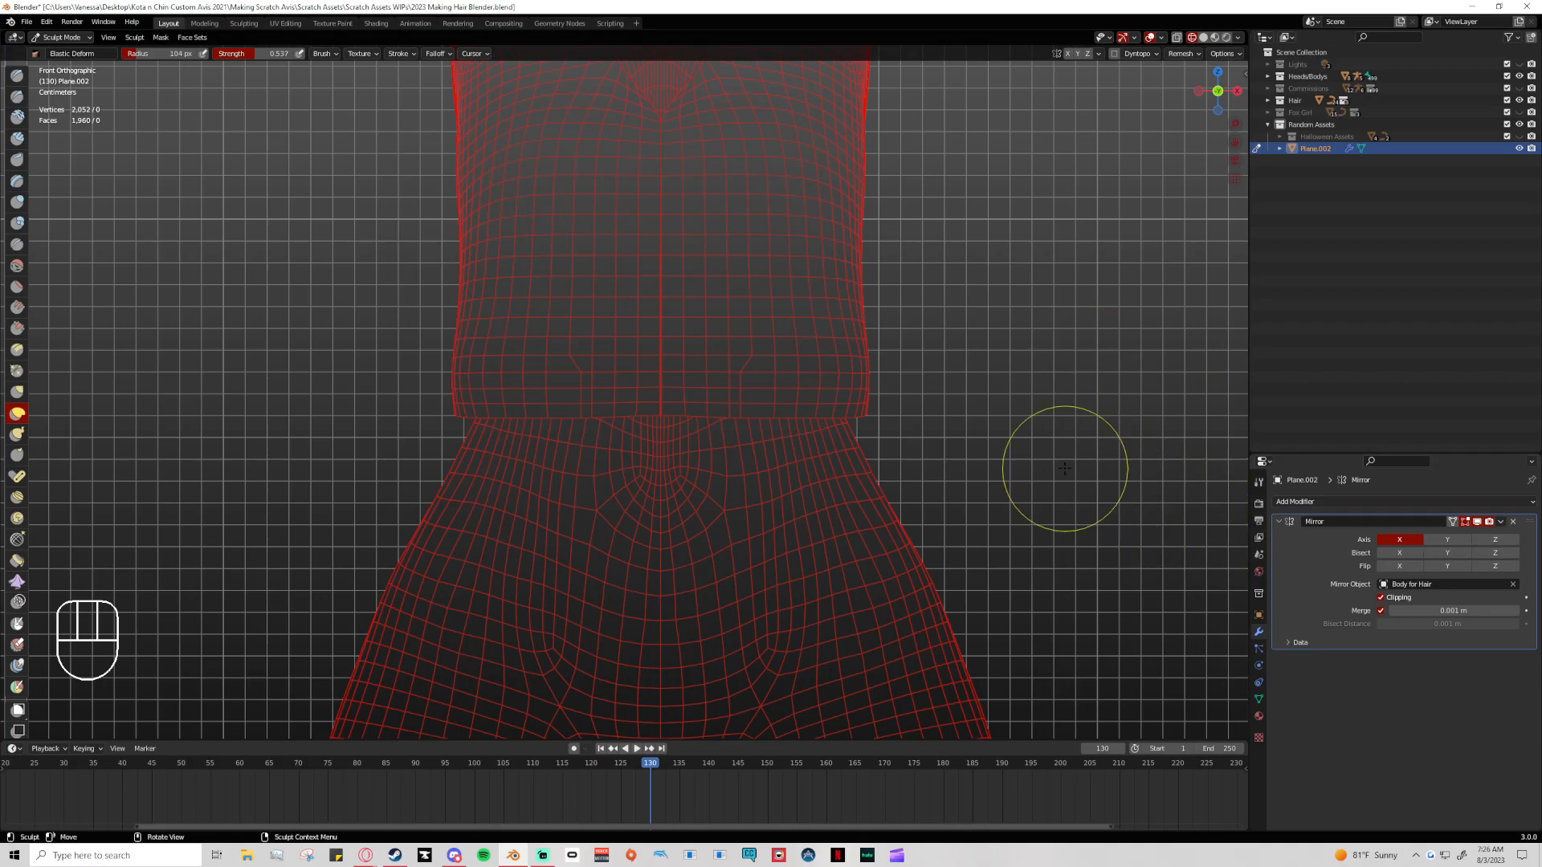
Select the Grab brush and set its falloff shape to Projected
{"action": "left_click", "coordinate": [17, 392]}
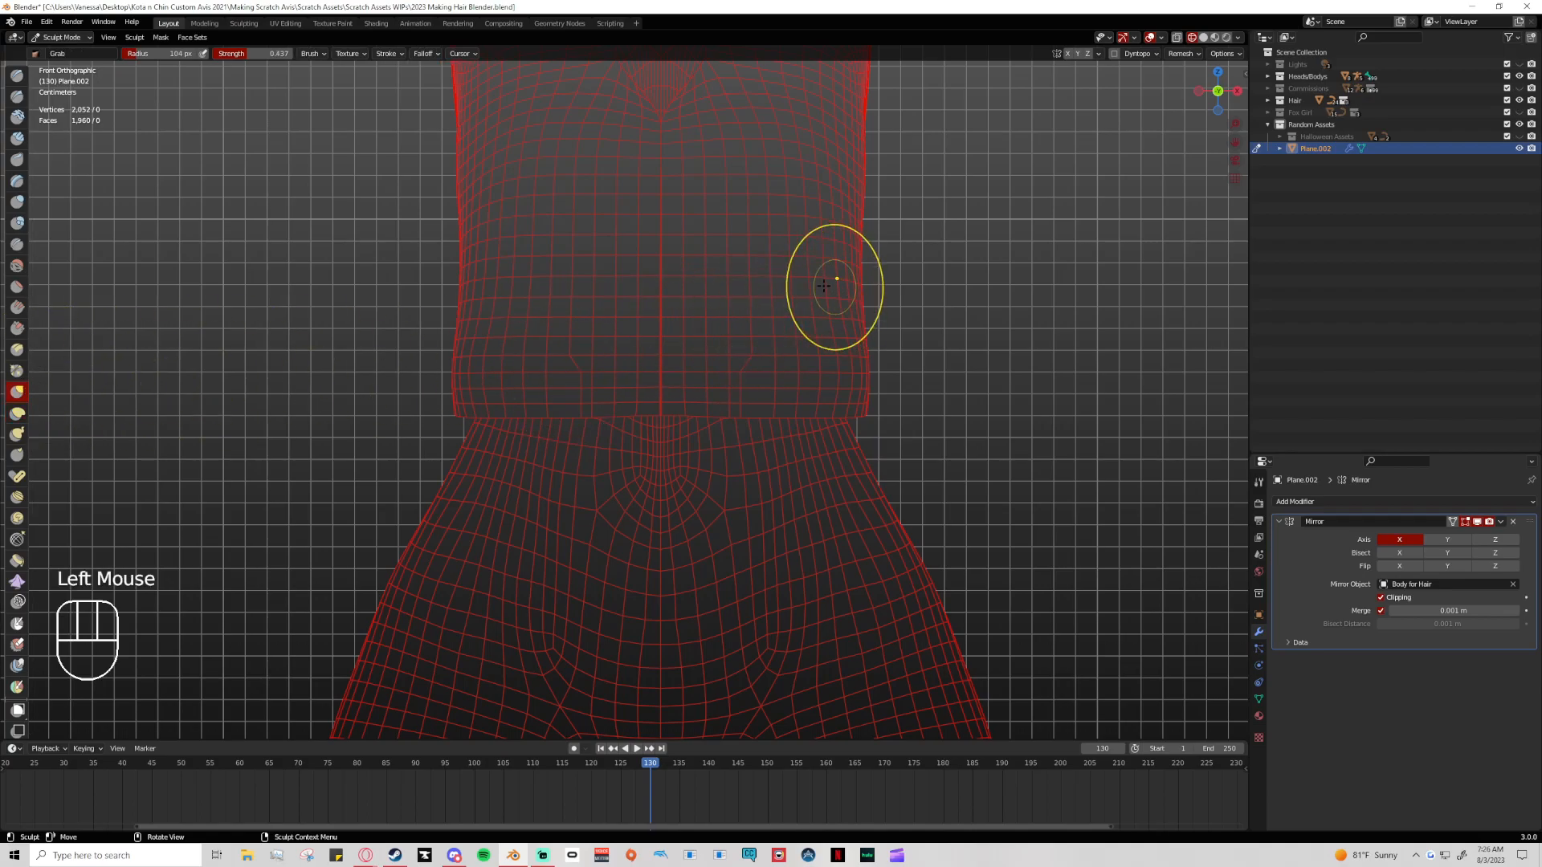
{"action": "left_click", "coordinate": [426, 53]}
Try pulling the middle of the sleeve downward with the Grab brush, inspect it from several angles, and undo the stroke
{"action": "middle_click_drag", "start_coordinate": [795, 244], "coordinate": [775, 533], "text": "shift"}
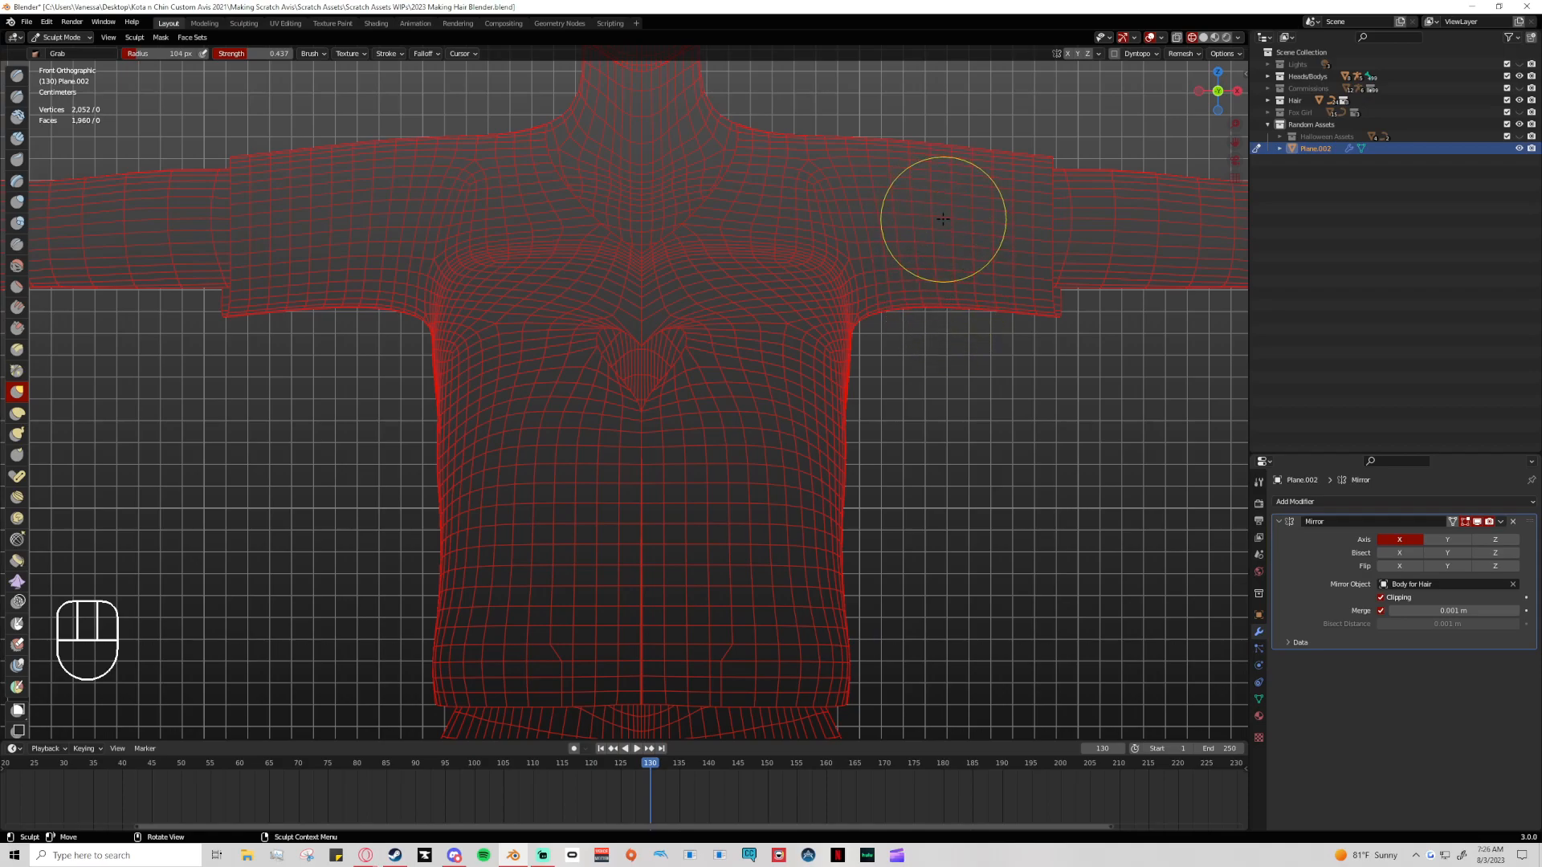
{"action": "left_click_drag", "start_coordinate": [941, 212], "coordinate": [943, 266]}
{"action": "scroll", "coordinate": [956, 494], "scroll_direction": "down", "scroll_amount": 2}
{"action": "middle_click_drag", "start_coordinate": [967, 492], "coordinate": [763, 473]}
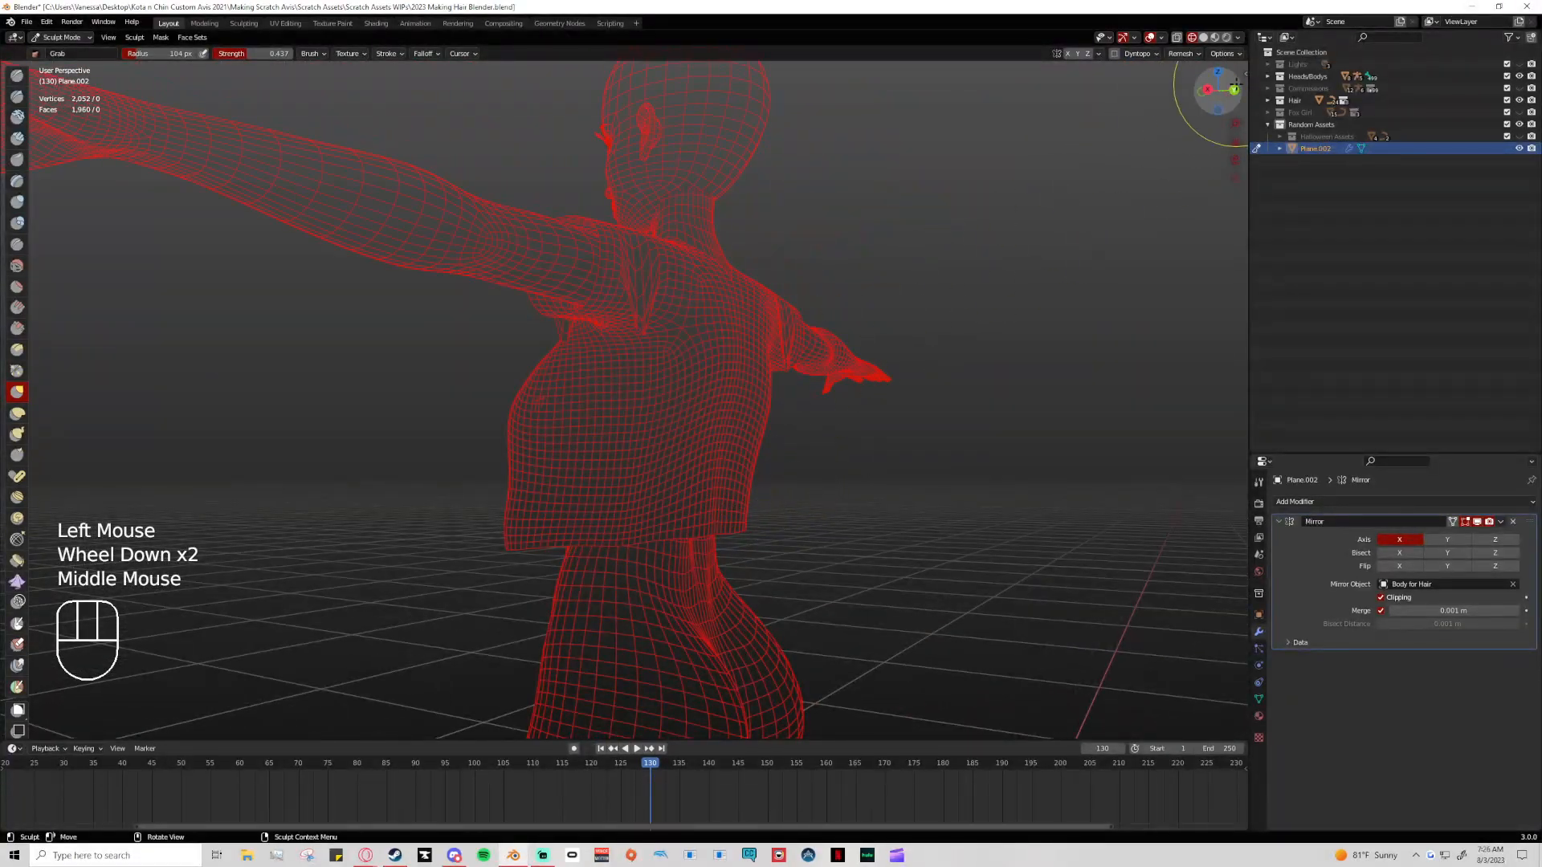
{"action": "middle_click_drag", "start_coordinate": [557, 316], "coordinate": [838, 347]}
{"action": "scroll", "coordinate": [837, 347], "scroll_direction": "up", "scroll_amount": 2}
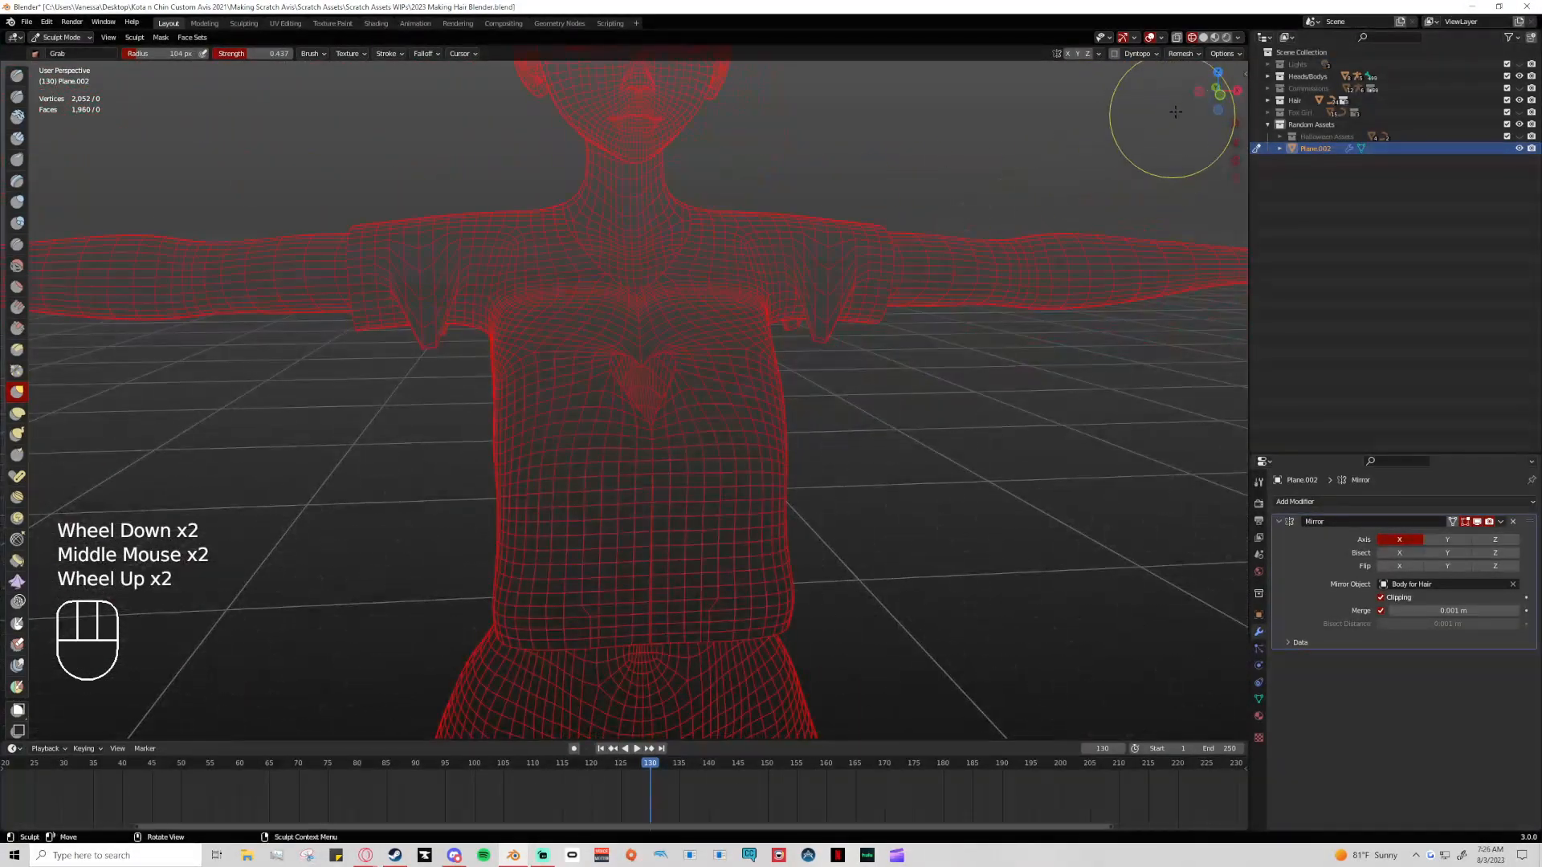
{"action": "left_click", "coordinate": [1214, 100]}
{"action": "left_click", "coordinate": [423, 61]}
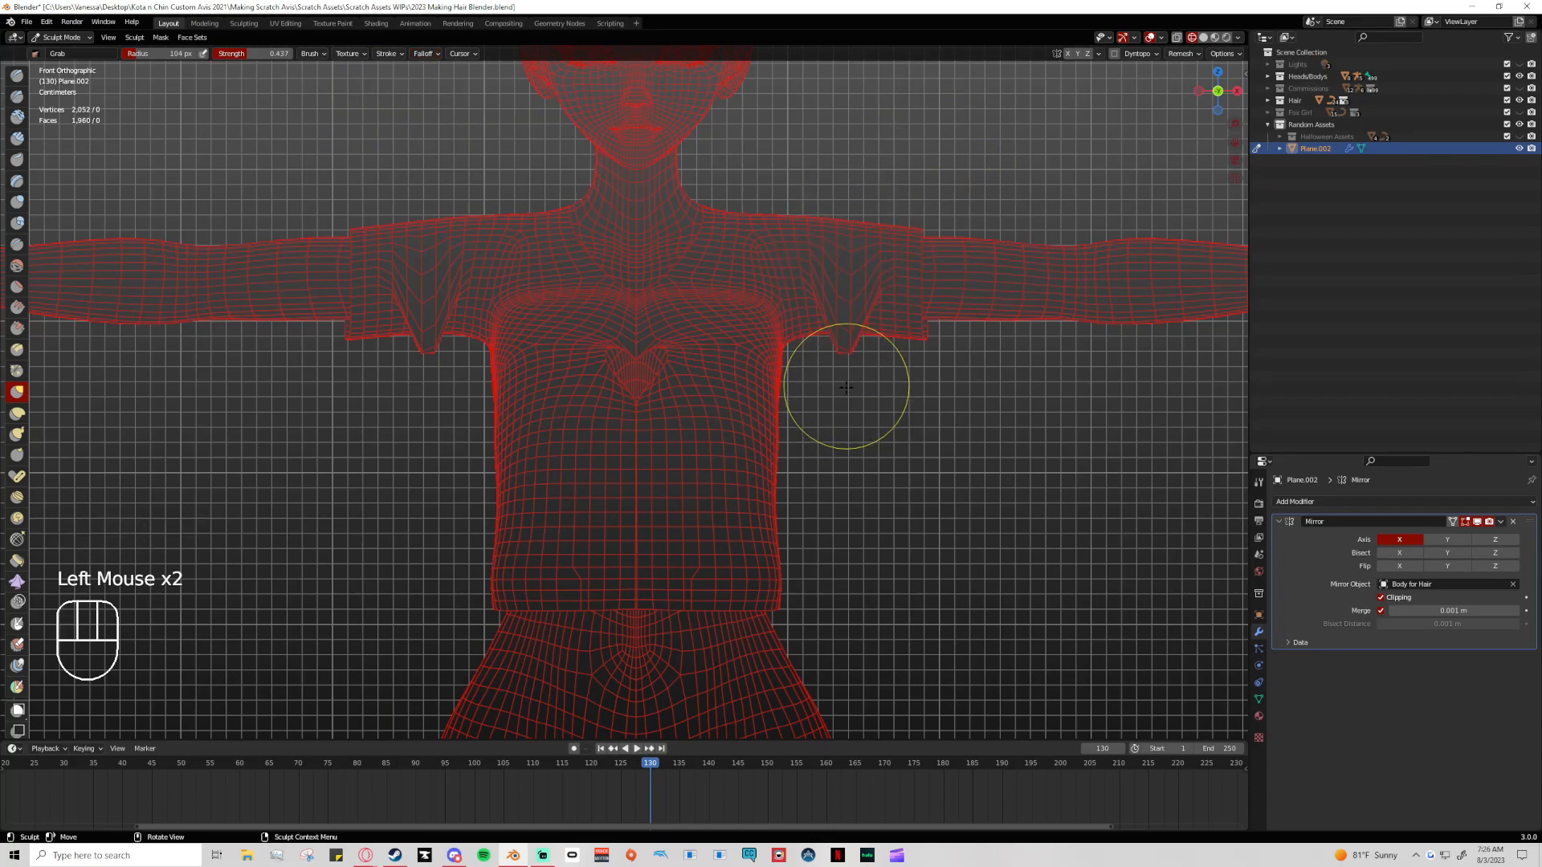
{"action": "middle_click_drag", "start_coordinate": [846, 395], "coordinate": [498, 196]}
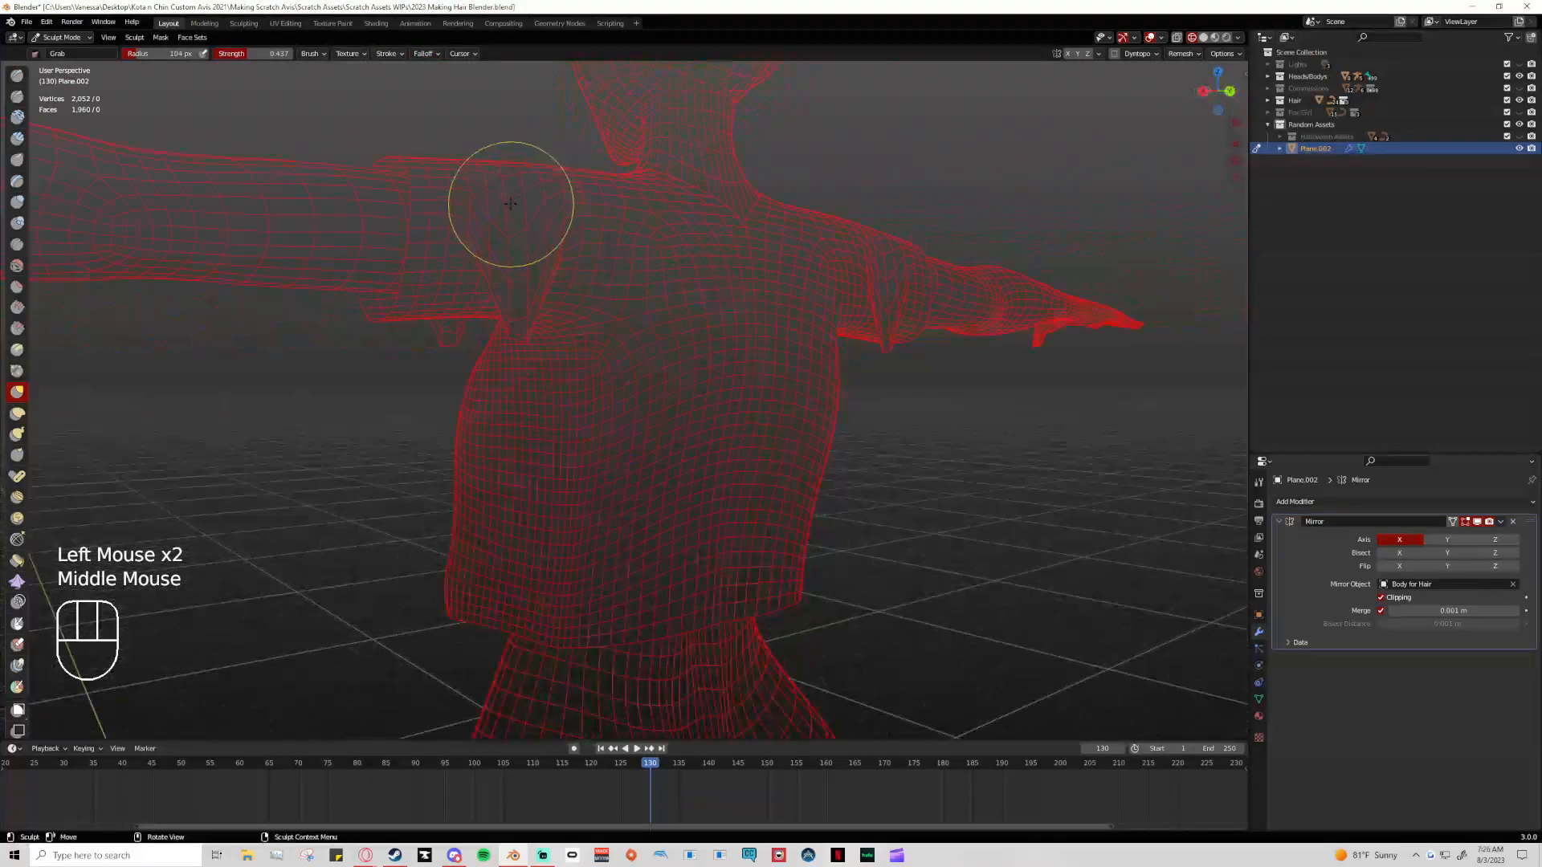
{"action": "left_click", "coordinate": [1206, 84]}
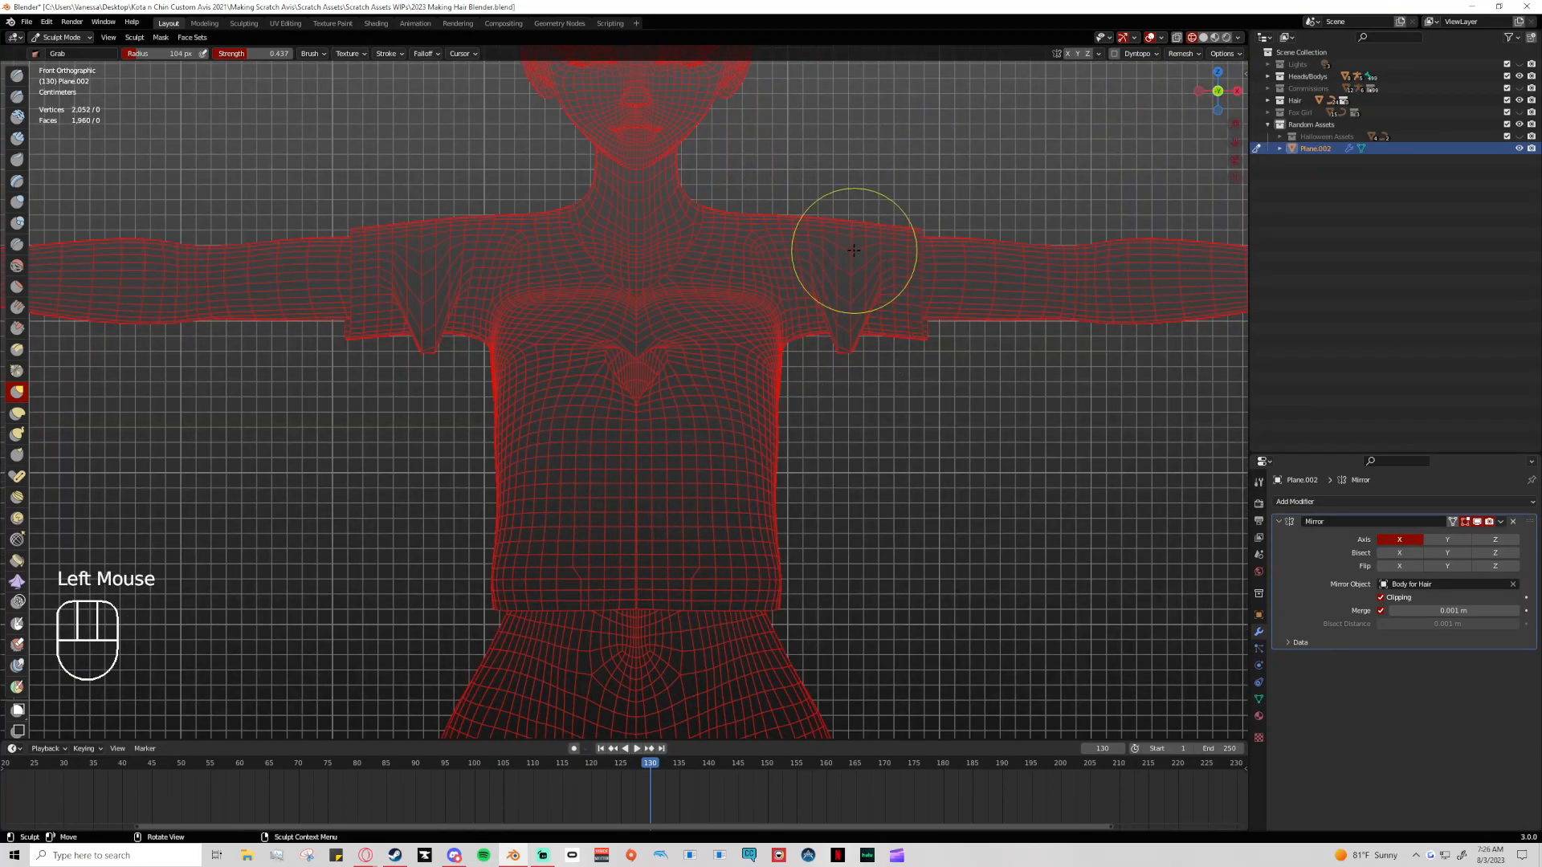
{"action": "key", "text": "ctrl+z"}
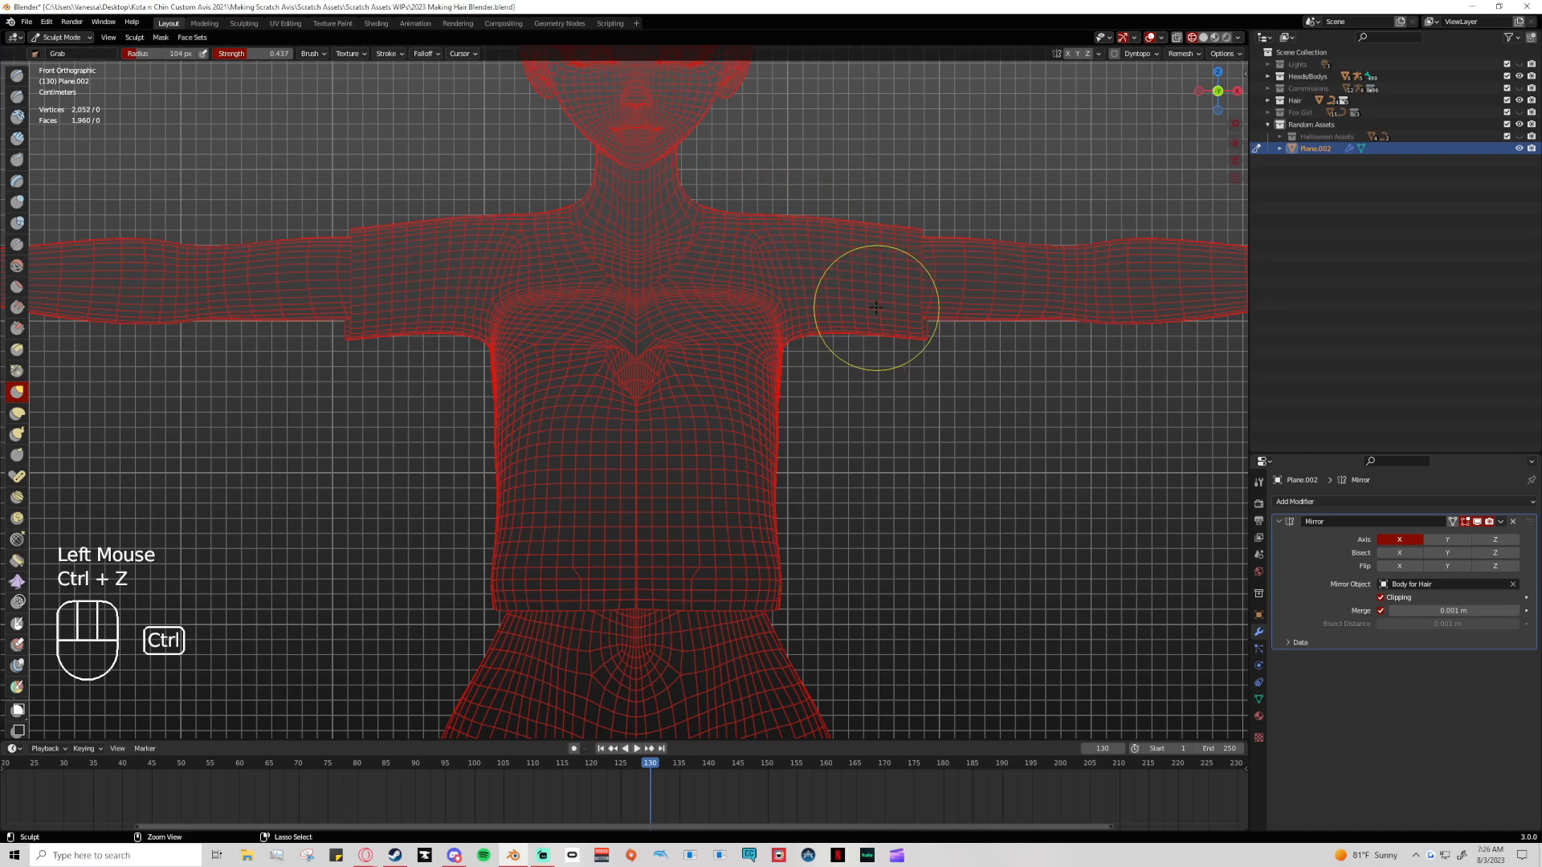
Widen the sleeve opening by pulling its top edge upward and its cuff outward with the Grab brush
{"action": "left_click", "coordinate": [363, 242]}
{"action": "left_click", "coordinate": [362, 241]}
{"action": "left_click", "coordinate": [363, 240]}
{"action": "left_click", "coordinate": [402, 248]}
{"action": "left_click", "coordinate": [888, 257]}
{"action": "left_click", "coordinate": [914, 230]}
{"action": "left_click_drag", "start_coordinate": [914, 230], "coordinate": [919, 220]}
{"action": "mouse_move", "coordinate": [916, 237]}
{"action": "left_mouse_down"}
{"action": "mouse_move", "coordinate": [935, 251]}
{"action": "mouse_move", "coordinate": [929, 291]}
{"action": "left_mouse_up"}
{"action": "left_click_drag", "start_coordinate": [921, 308], "coordinate": [931, 305]}
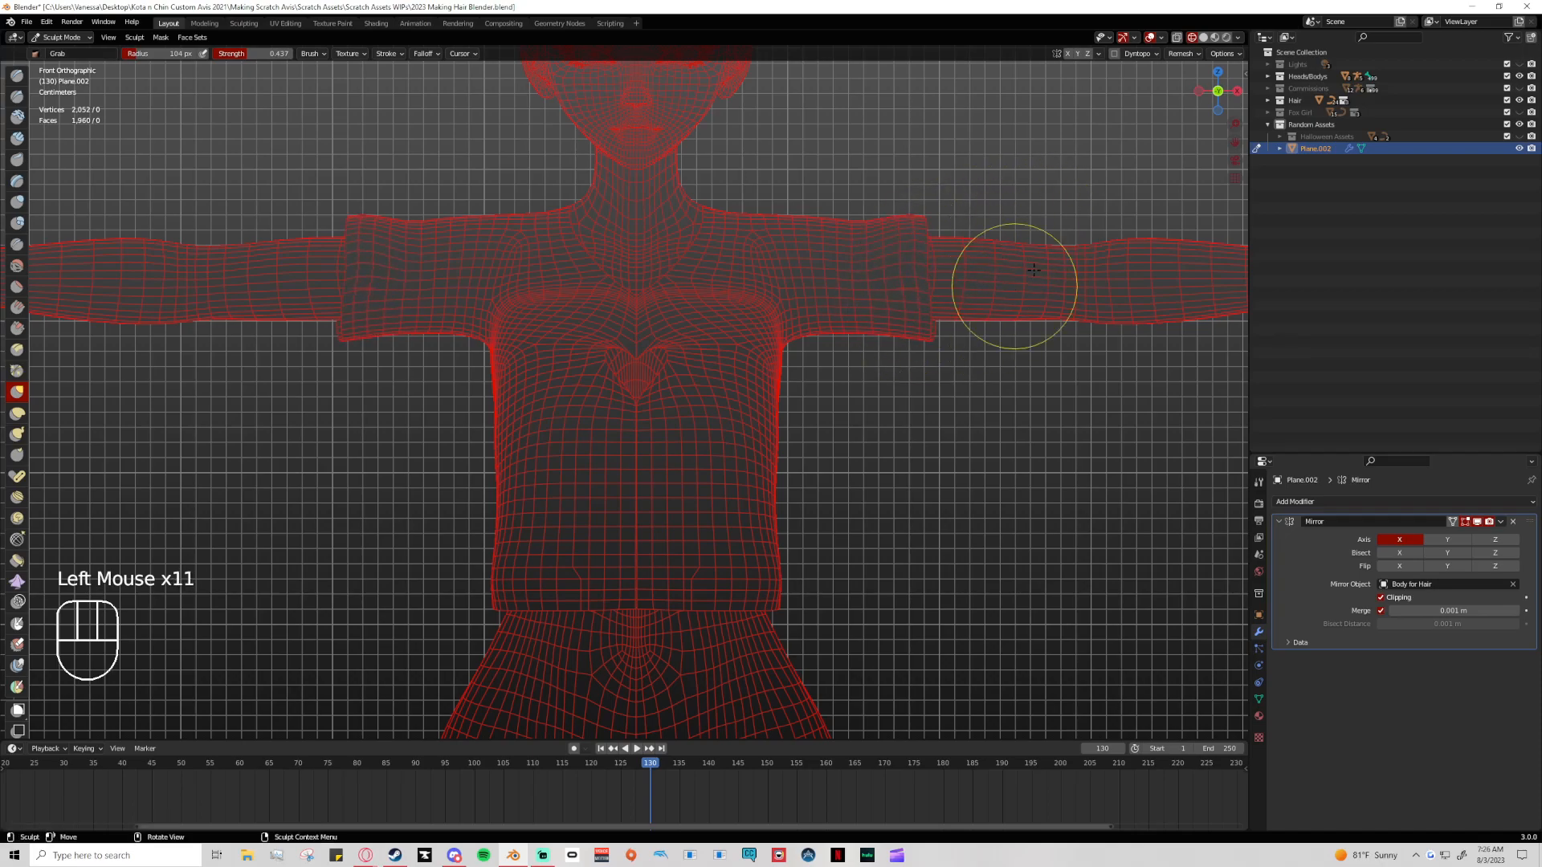
Inspect the widened sleeve at an angle, undo the last Grab strokes on it, and return to the front view
{"action": "middle_click_drag", "start_coordinate": [1008, 290], "coordinate": [992, 281]}
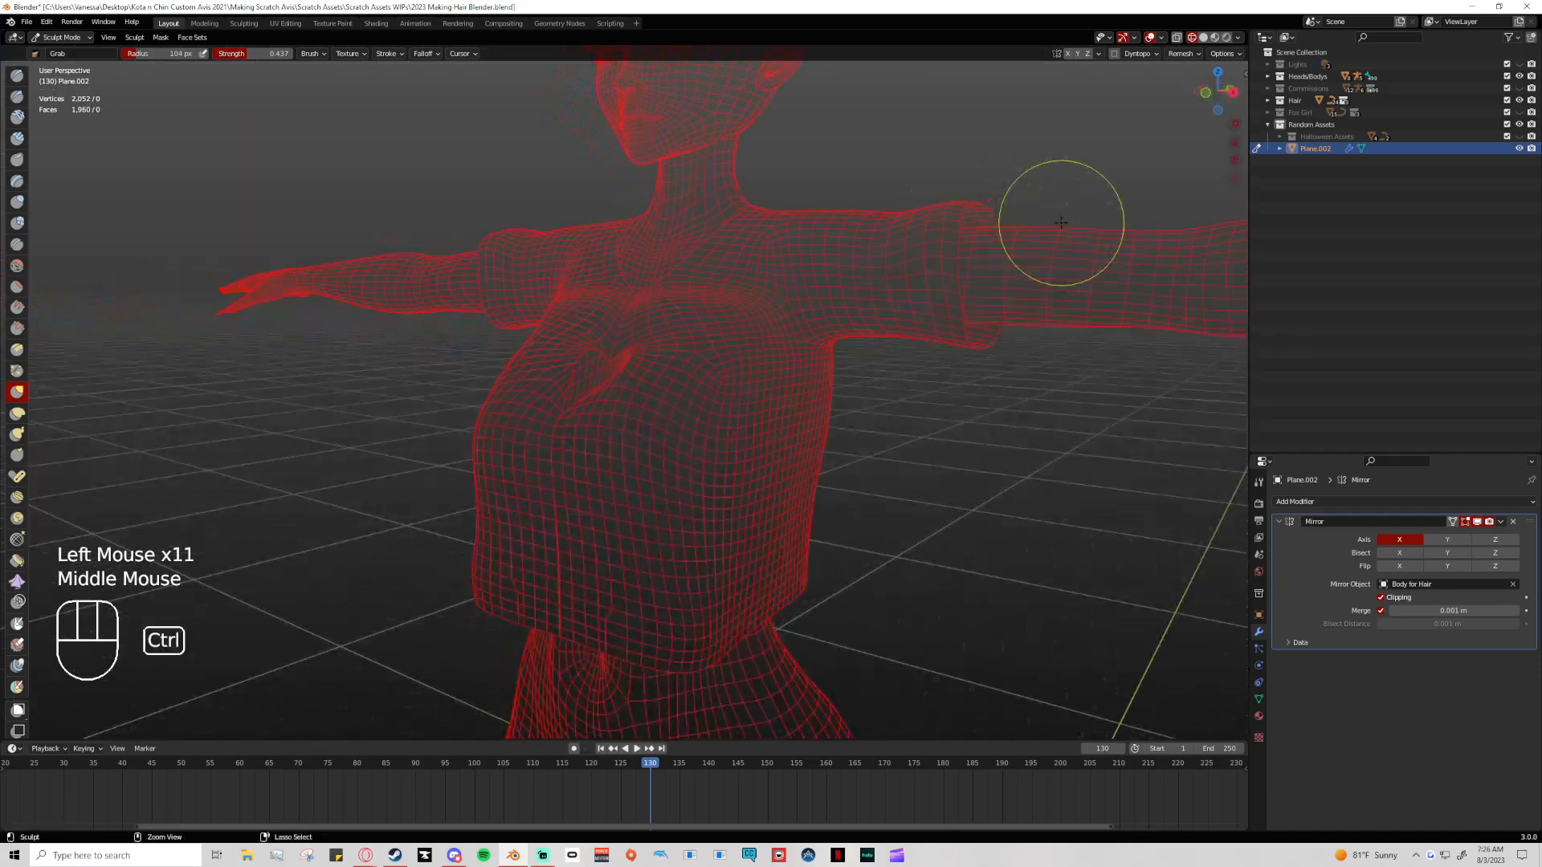
{"action": "key", "text": "ctrl+z"}
{"action": "key", "text": "ctrl+z"}
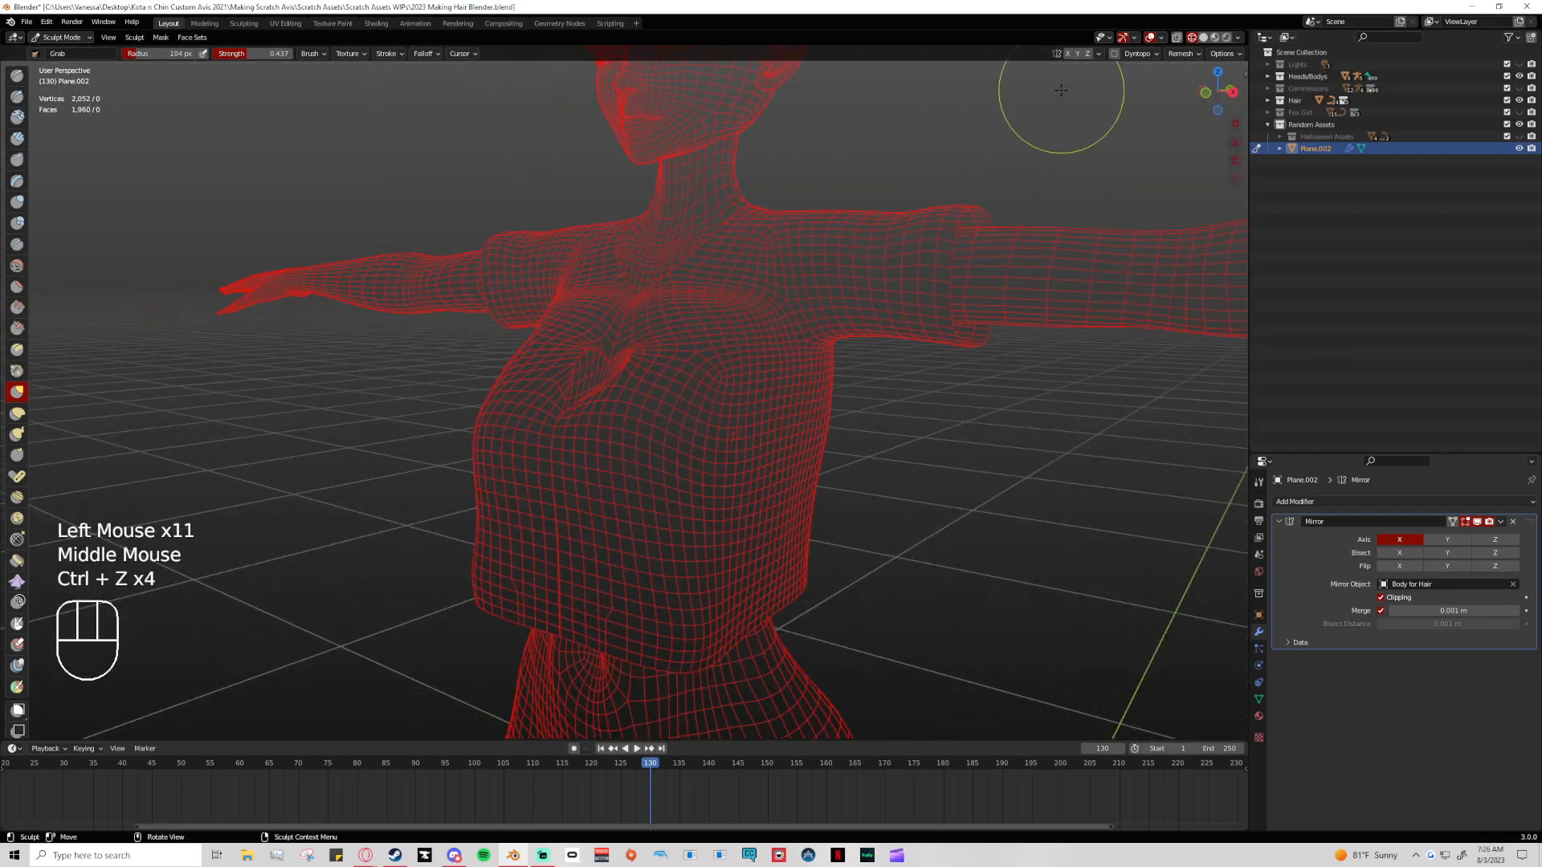
{"action": "left_click", "coordinate": [1230, 90]}
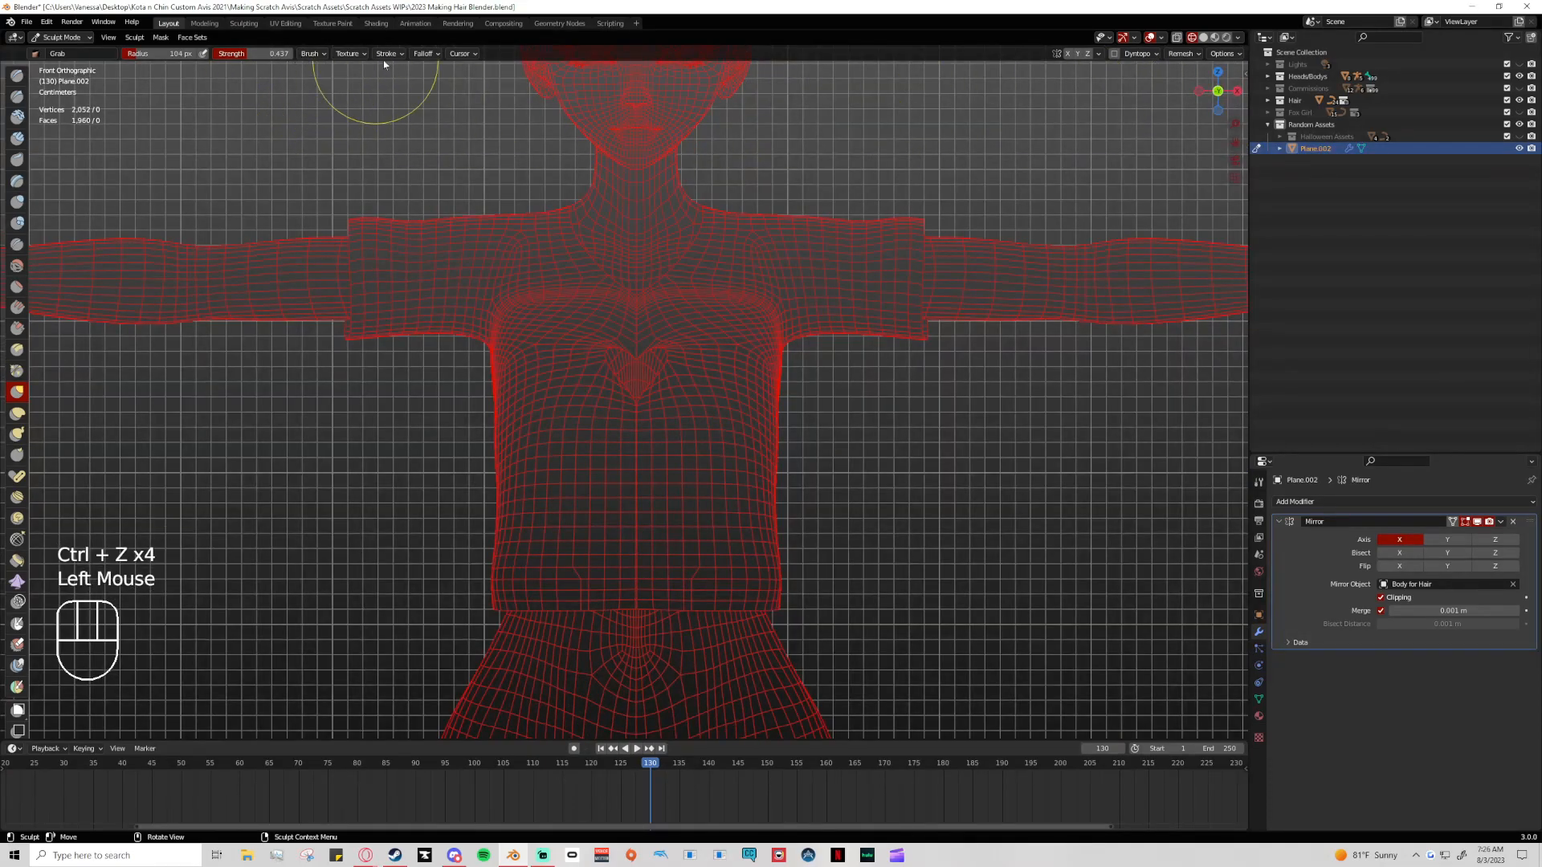
Try pulling the centre of the neckline downward with the Grab brush using Sphere falloff, undoing the strokes
{"action": "left_click", "coordinate": [423, 53]}
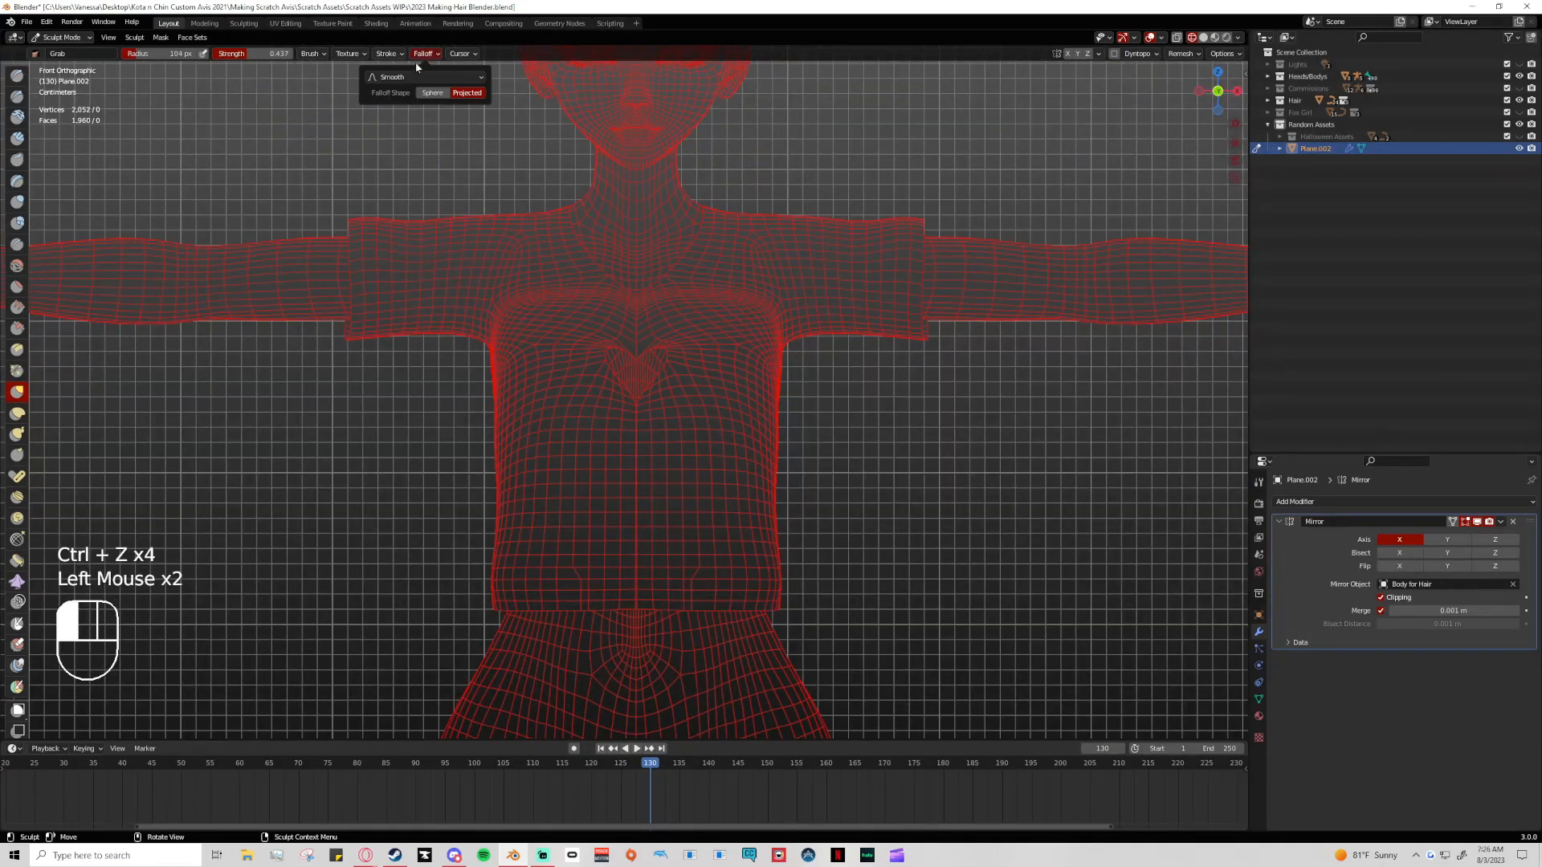
{"action": "left_click_drag", "start_coordinate": [635, 296], "coordinate": [635, 300]}
{"action": "left_click", "coordinate": [634, 300]}
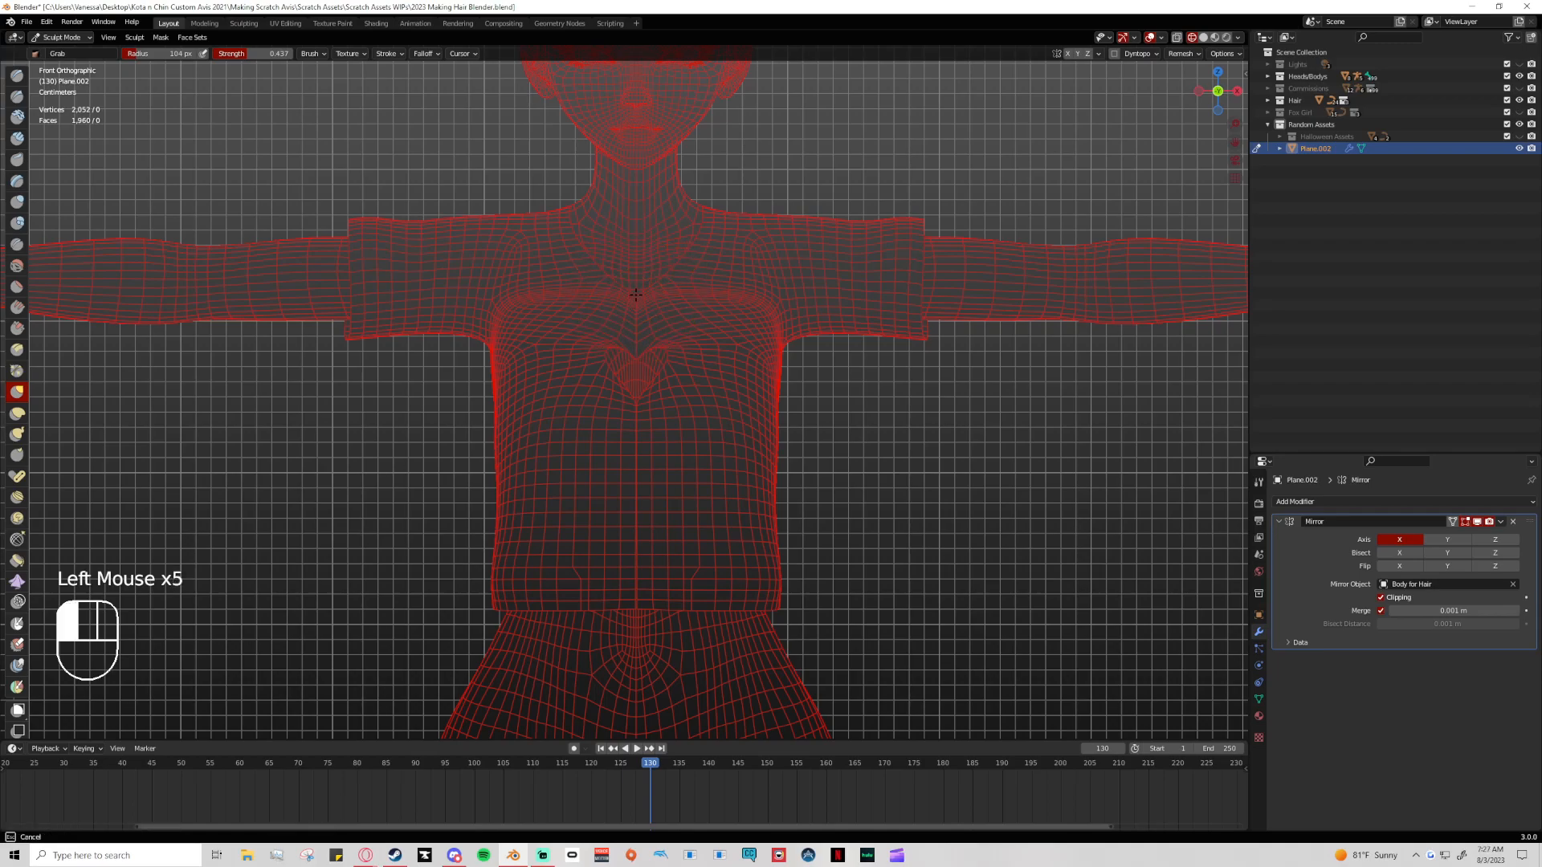
{"action": "scroll", "coordinate": [647, 354], "scroll_direction": "up", "scroll_amount": 2}
{"action": "left_click_drag", "start_coordinate": [646, 226], "coordinate": [649, 262]}
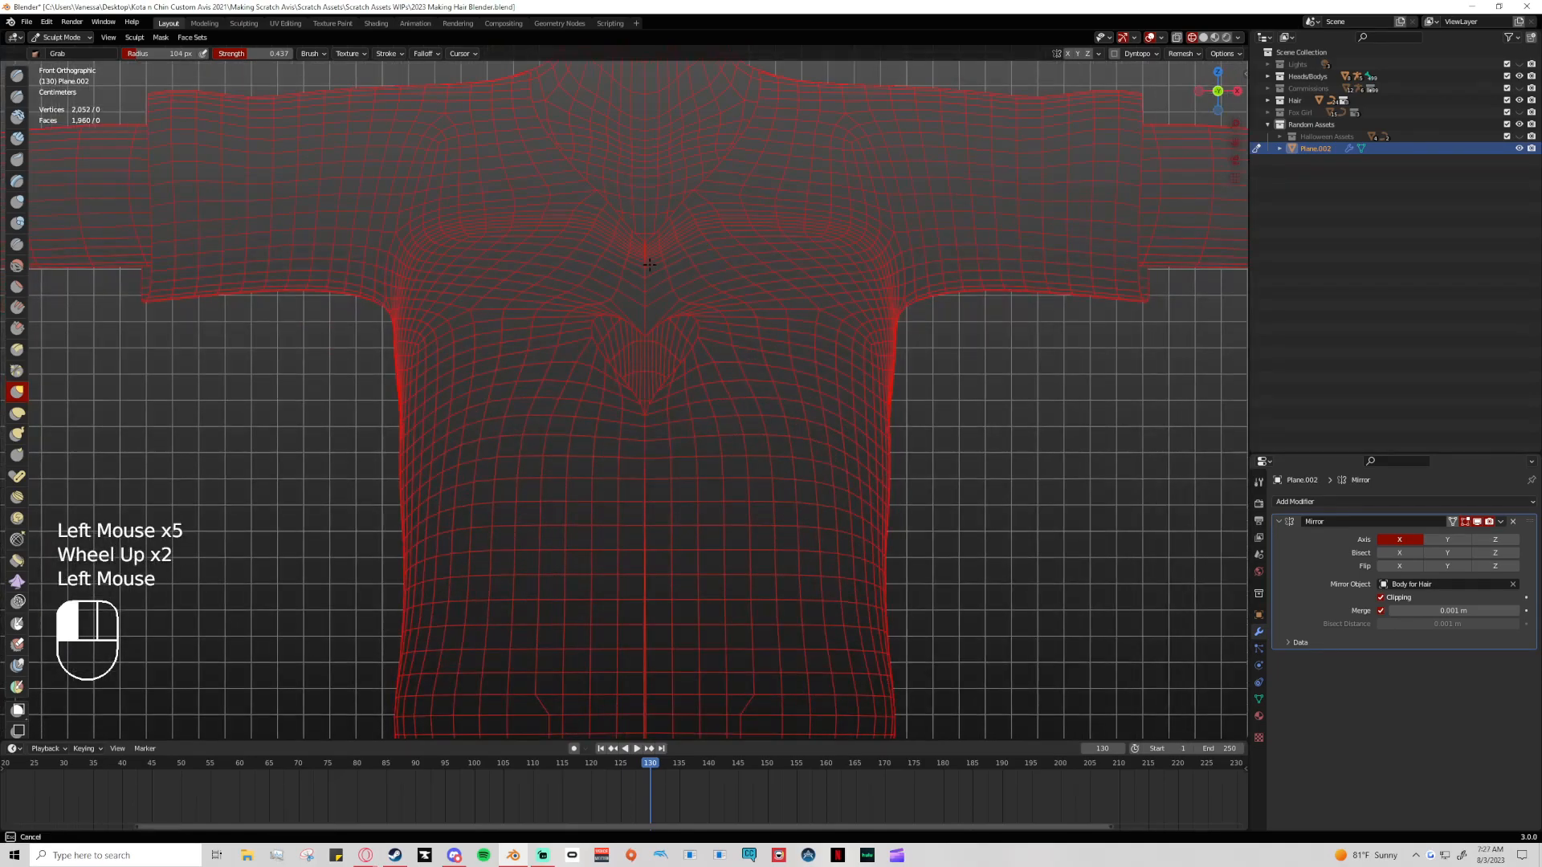
{"action": "left_click_drag", "start_coordinate": [618, 164], "coordinate": [614, 164]}
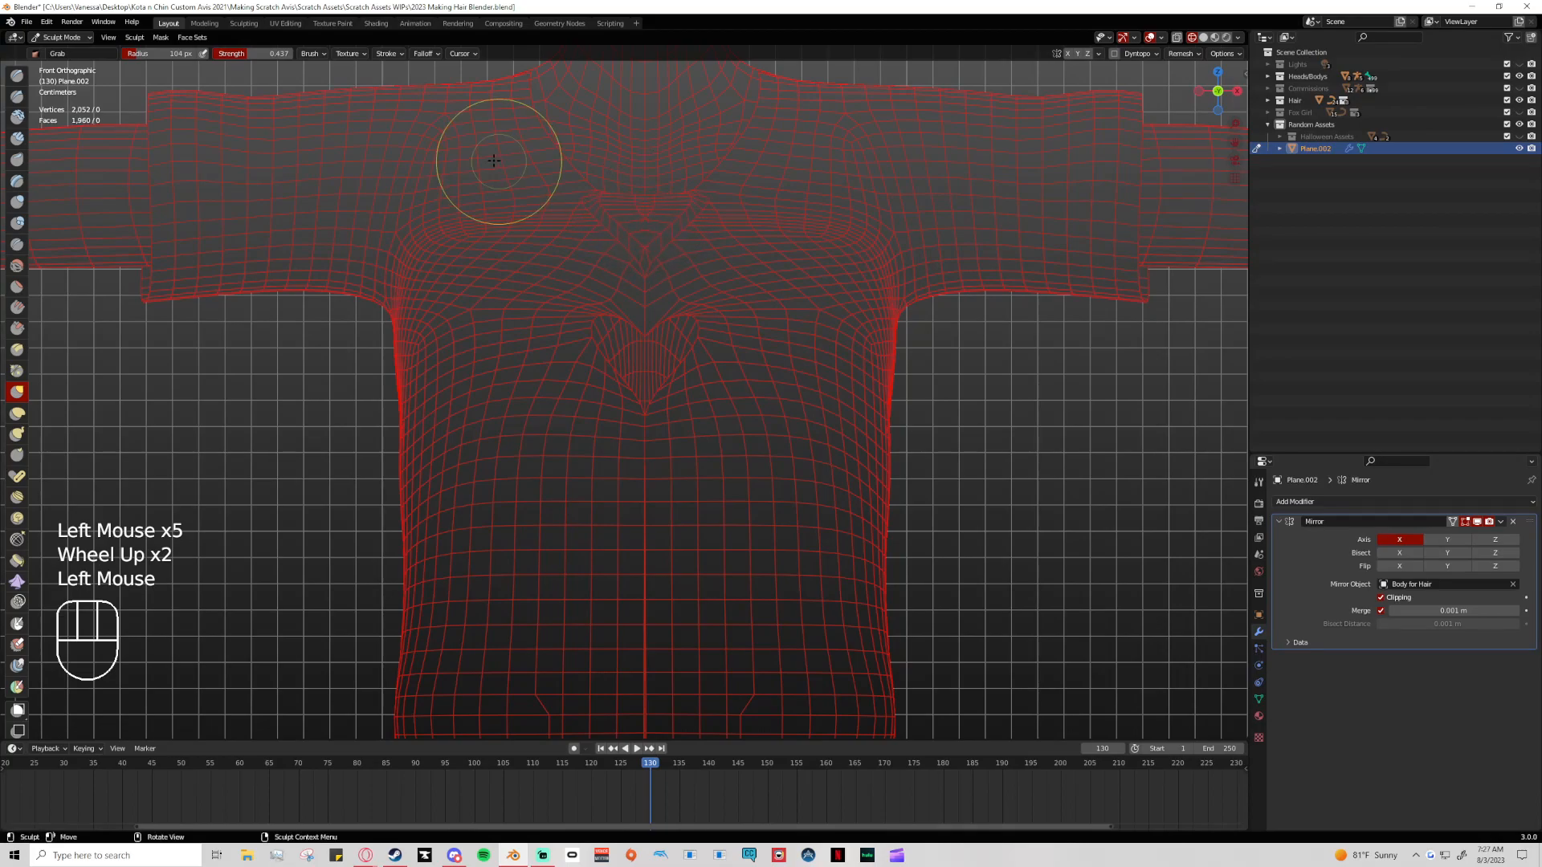
{"action": "left_click", "coordinate": [411, 63]}
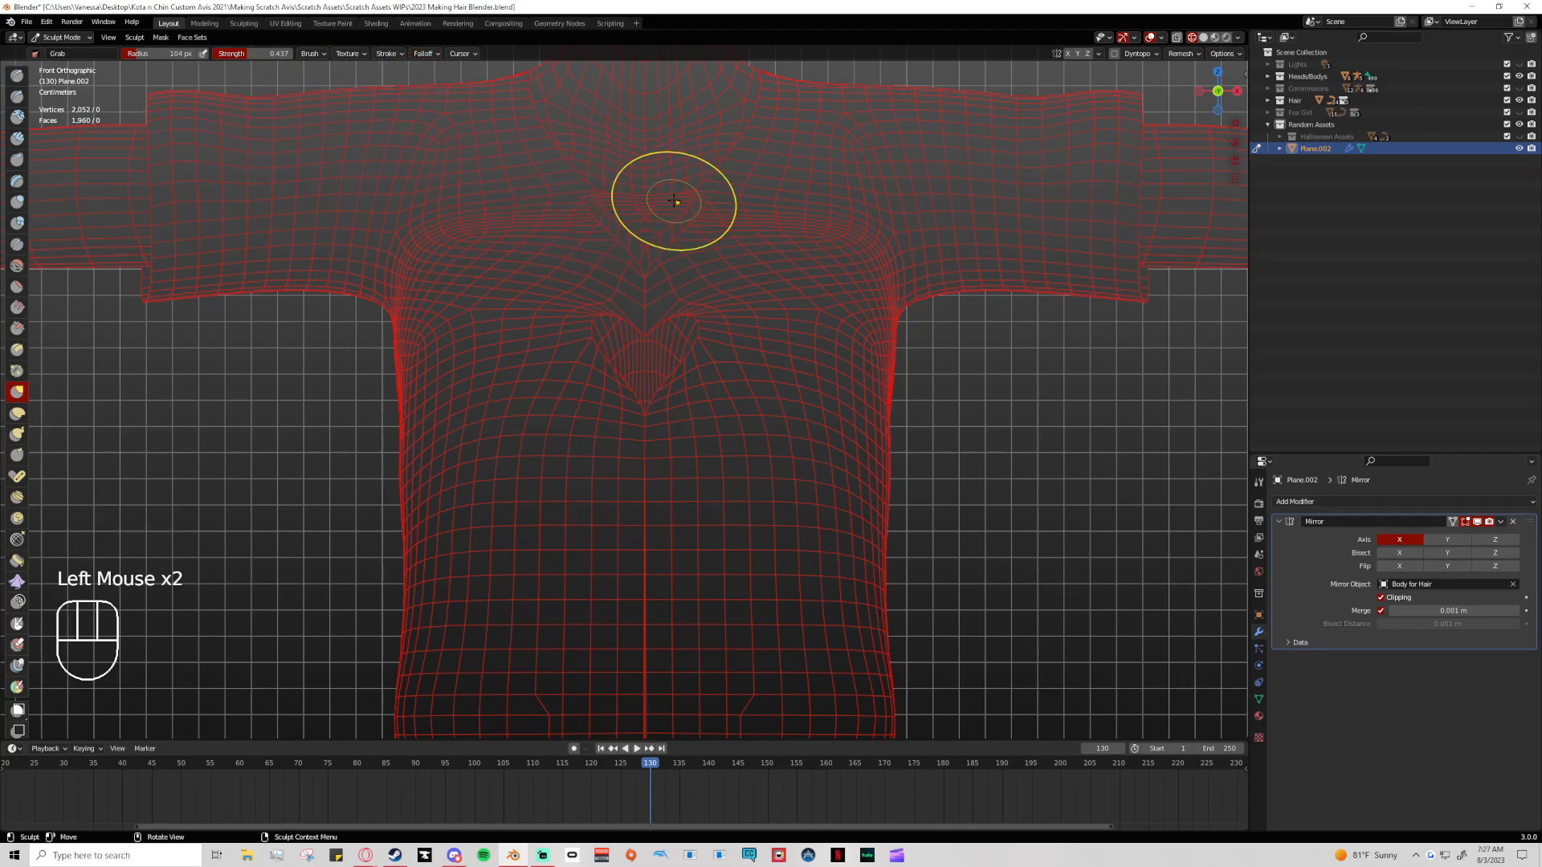
{"action": "key", "text": "ctrl+z"}
{"action": "mouse_move", "coordinate": [648, 220]}
{"action": "left_mouse_down"}
{"action": "mouse_move", "coordinate": [629, 224]}
{"action": "mouse_move", "coordinate": [793, 232]}
{"action": "mouse_move", "coordinate": [753, 227]}
{"action": "left_mouse_up"}
{"action": "left_click", "coordinate": [632, 226]}
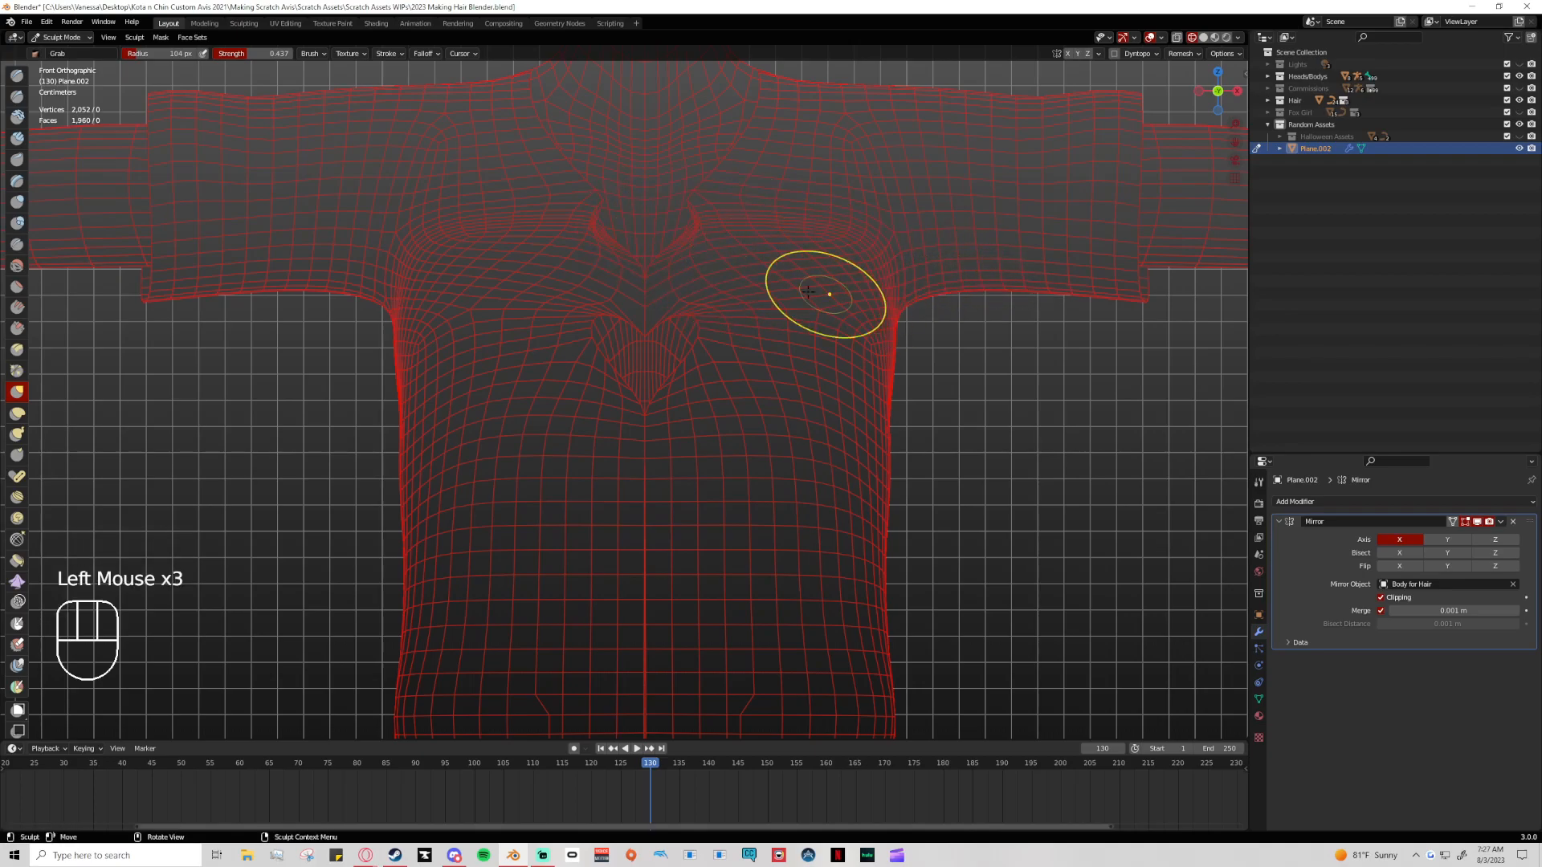
{"action": "key", "text": "ctrl+z"}
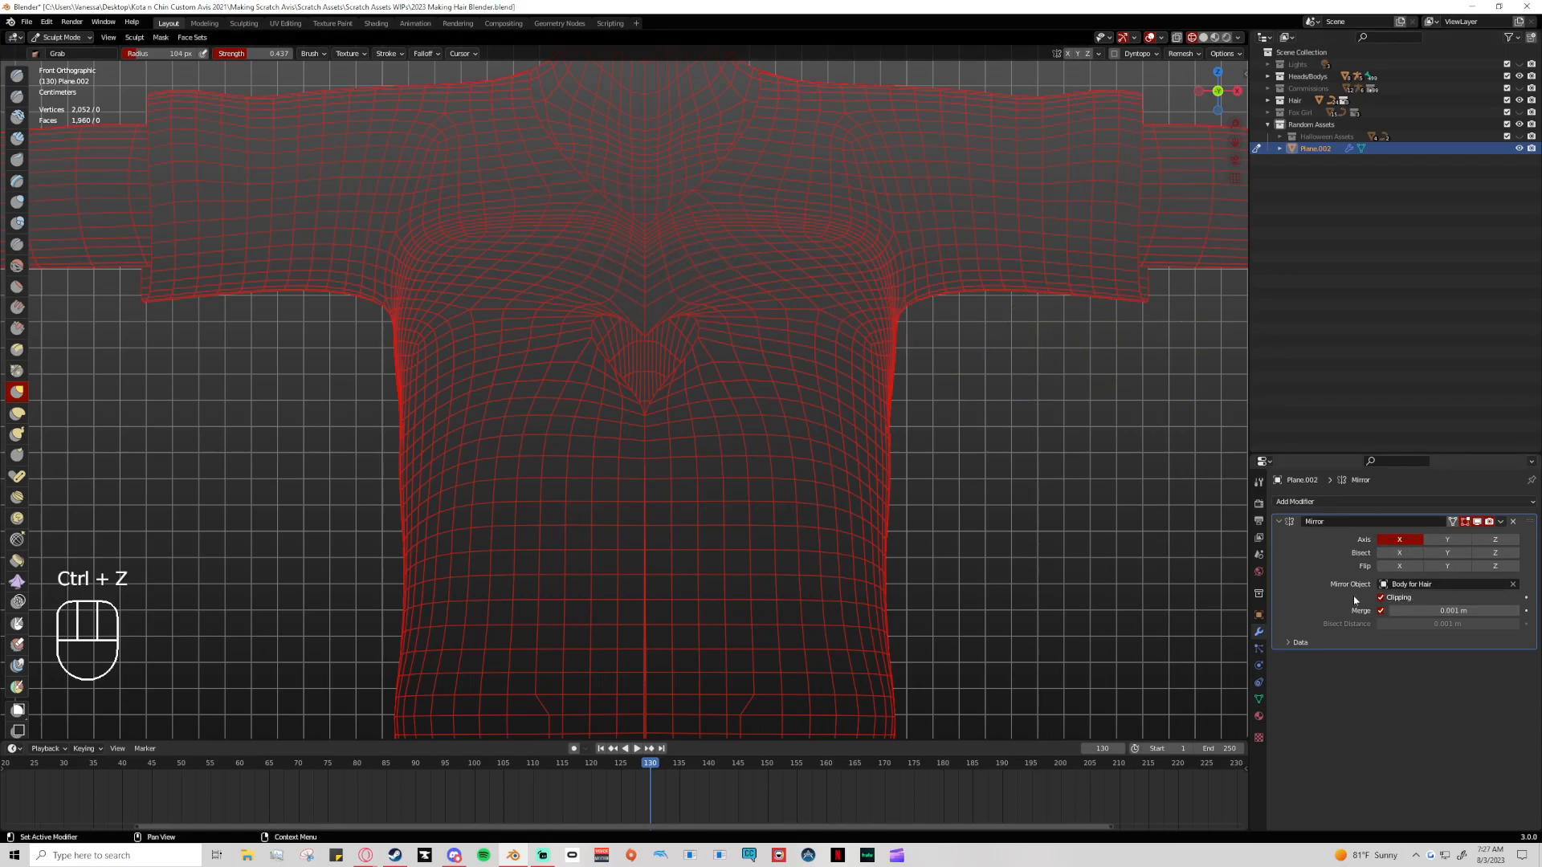
Undo the last Grab stroke and show the back of the shirt in Material Preview shading
{"action": "scroll", "coordinate": [1066, 533], "scroll_direction": "down", "scroll_amount": 3}
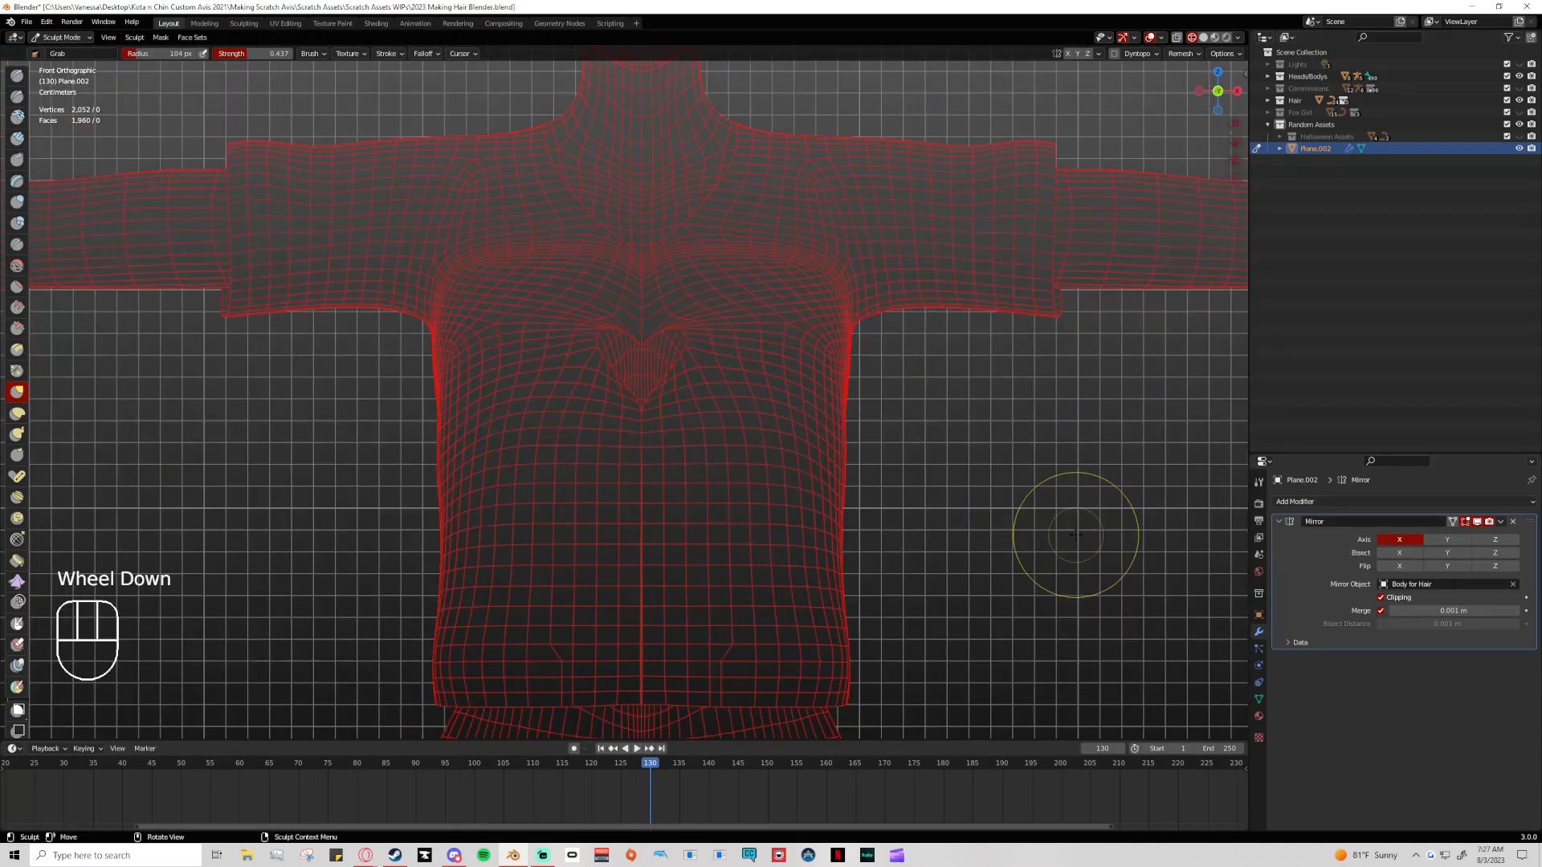
{"action": "left_click", "coordinate": [1217, 91]}
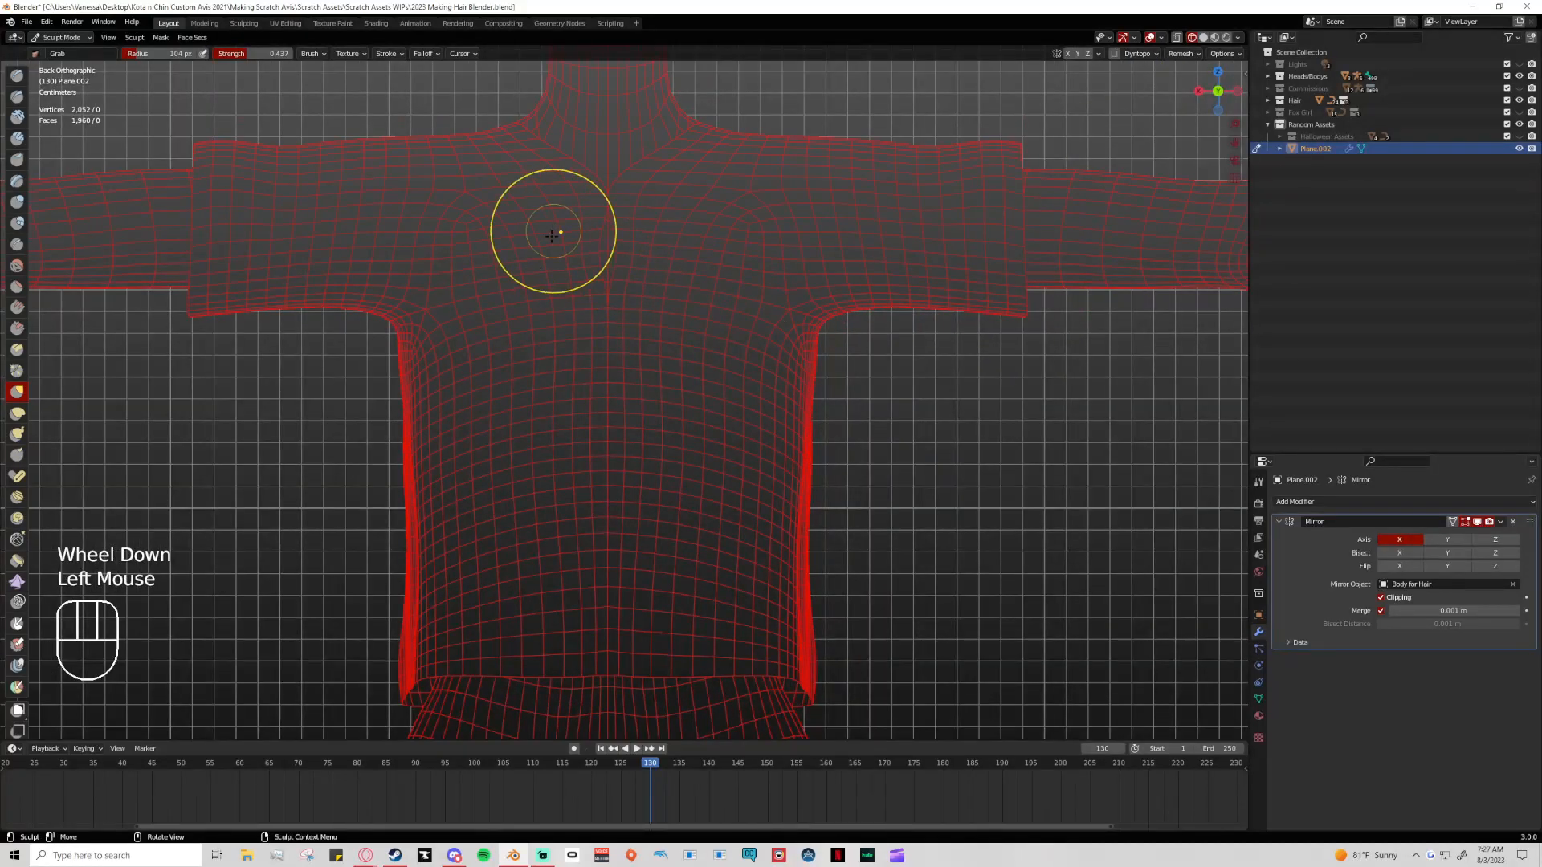
{"action": "key", "text": "ctrl+z"}
{"action": "scroll", "coordinate": [482, 361], "scroll_direction": "down", "scroll_amount": 2}
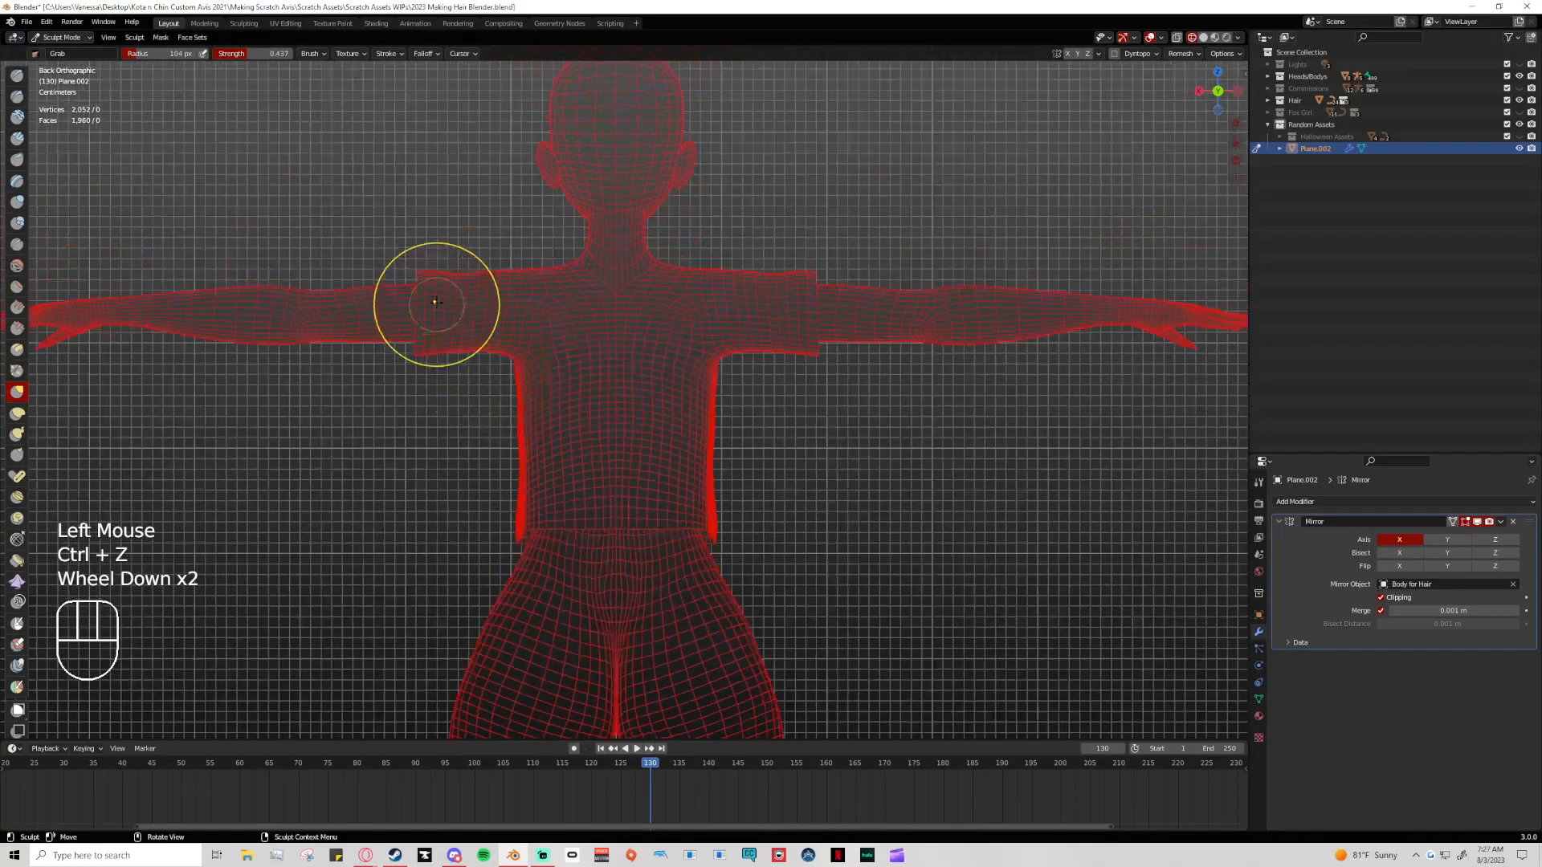
{"action": "left_click", "coordinate": [1225, 38]}
{"action": "left_click", "coordinate": [1214, 38]}
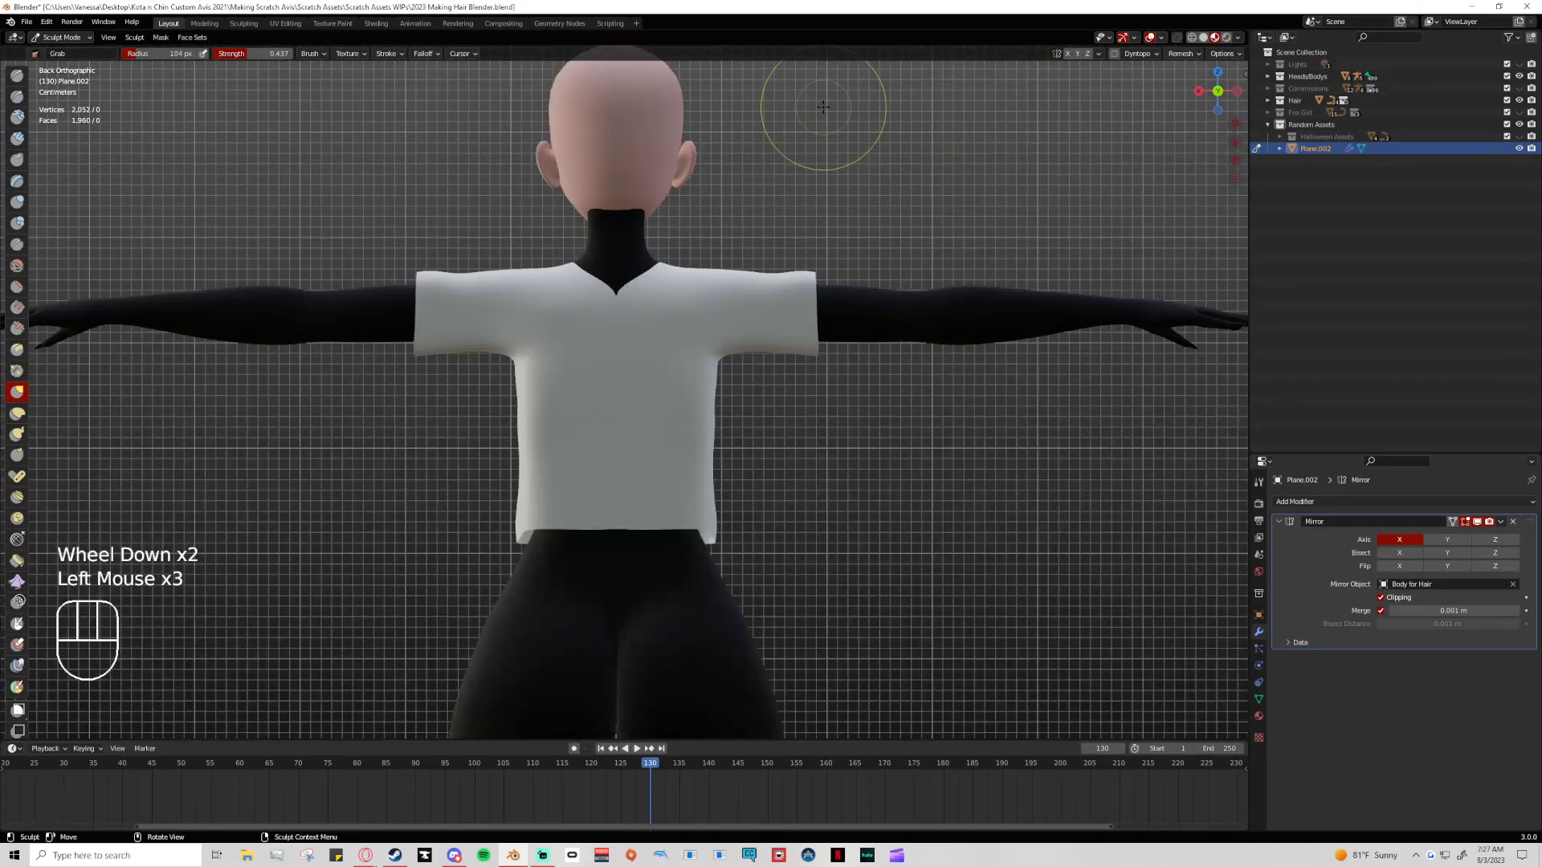
Raise the centre vertex of the shirt's back neckline slightly in Edit Mode and return to Sculpt Mode
{"action": "scroll", "coordinate": [687, 255], "scroll_direction": "up", "scroll_amount": 3}
{"action": "key", "text": "Tab"}
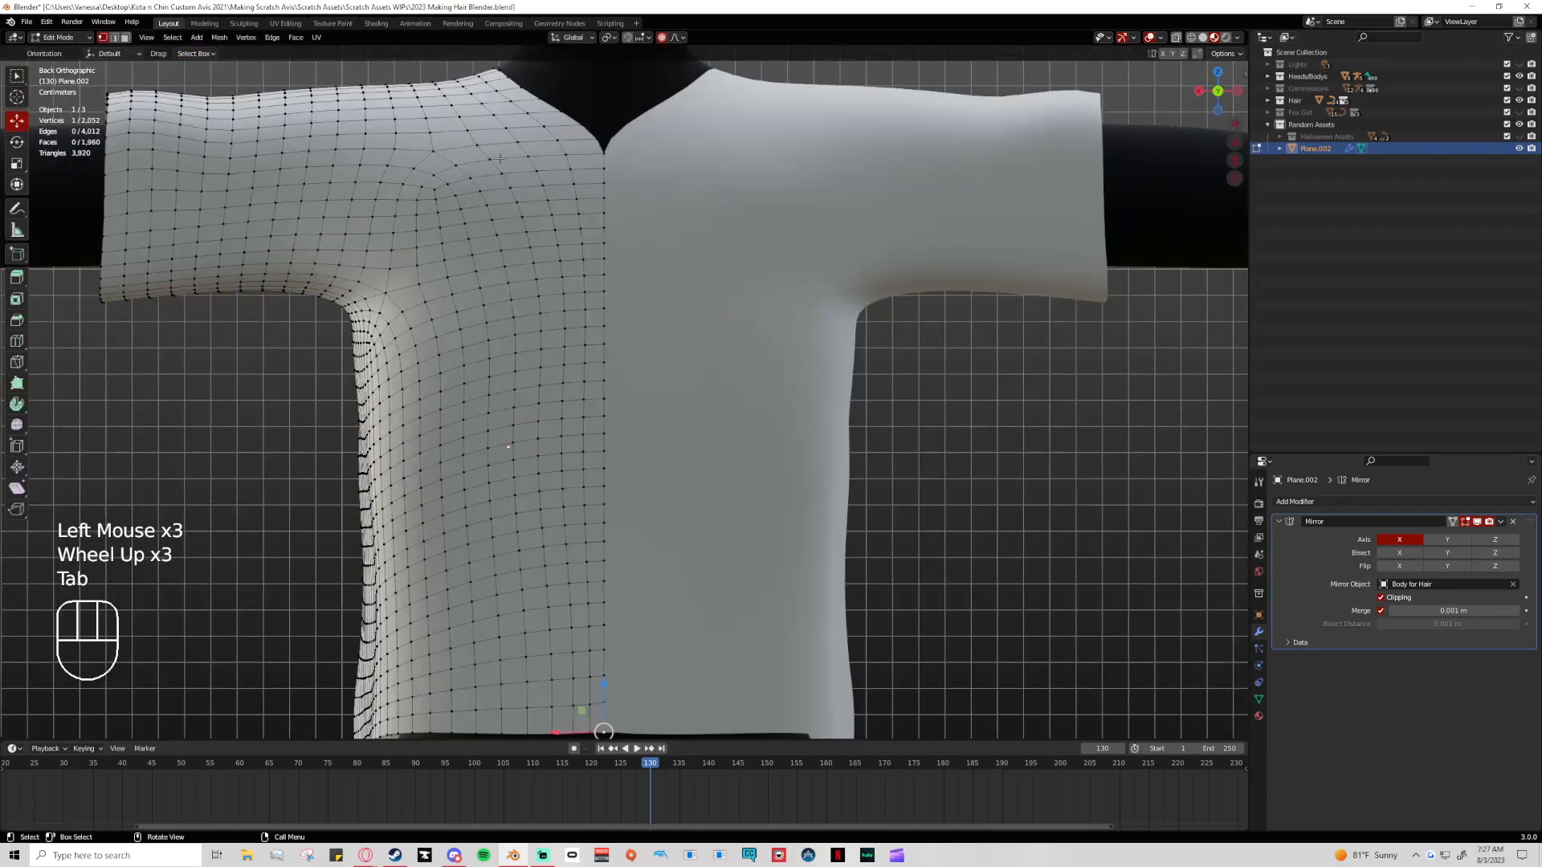
{"action": "left_click", "coordinate": [585, 137]}
{"action": "left_click", "coordinate": [603, 144]}
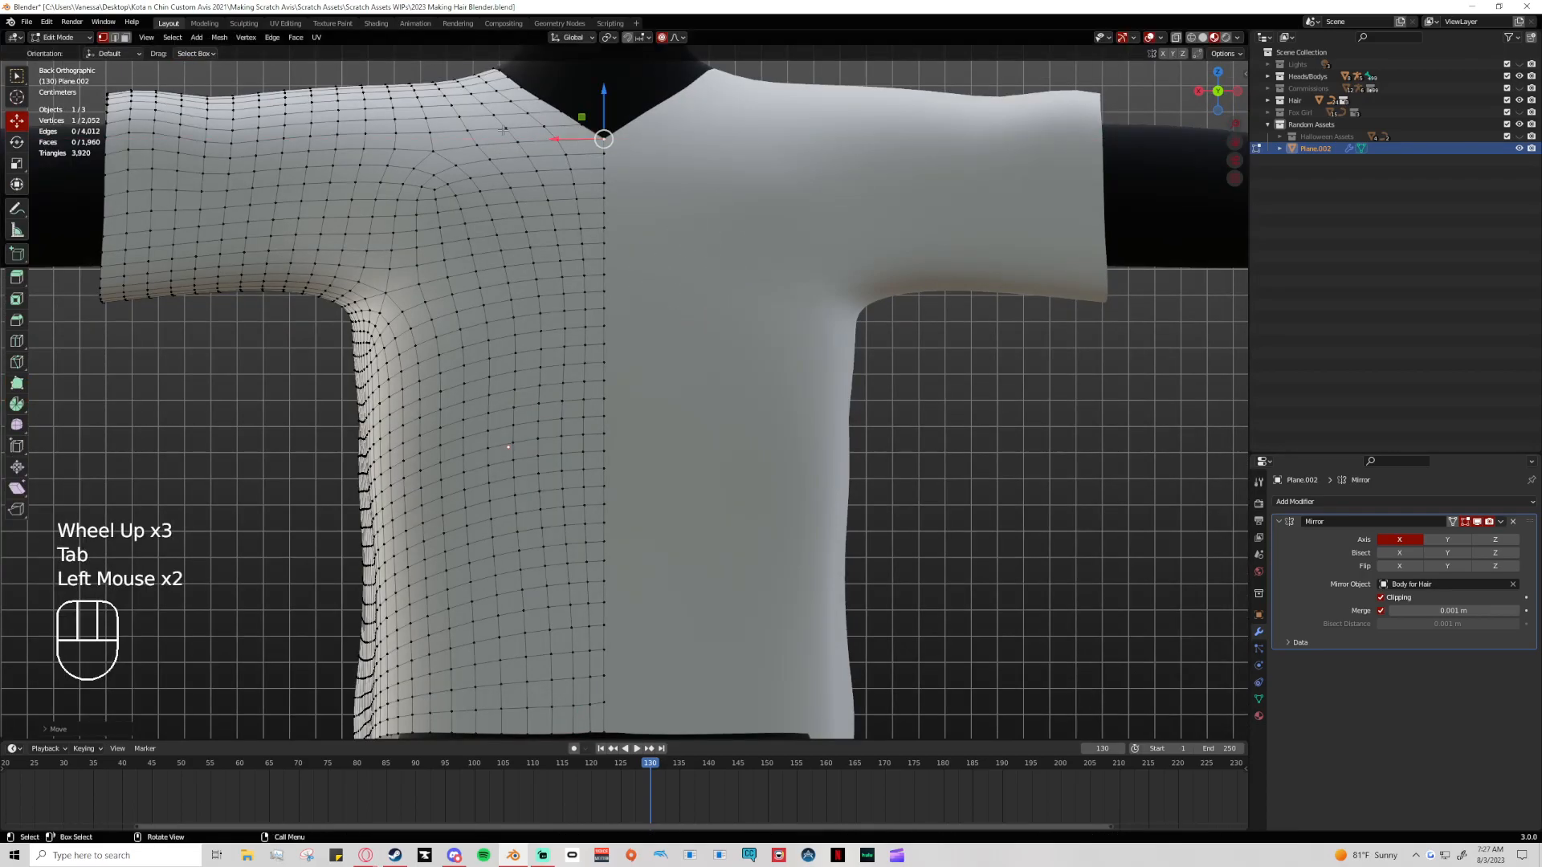
{"action": "key", "text": "Tab"}
{"action": "scroll", "coordinate": [317, 182], "scroll_direction": "down", "scroll_amount": 3}
{"action": "middle_click_drag", "start_coordinate": [386, 224], "coordinate": [798, 303]}
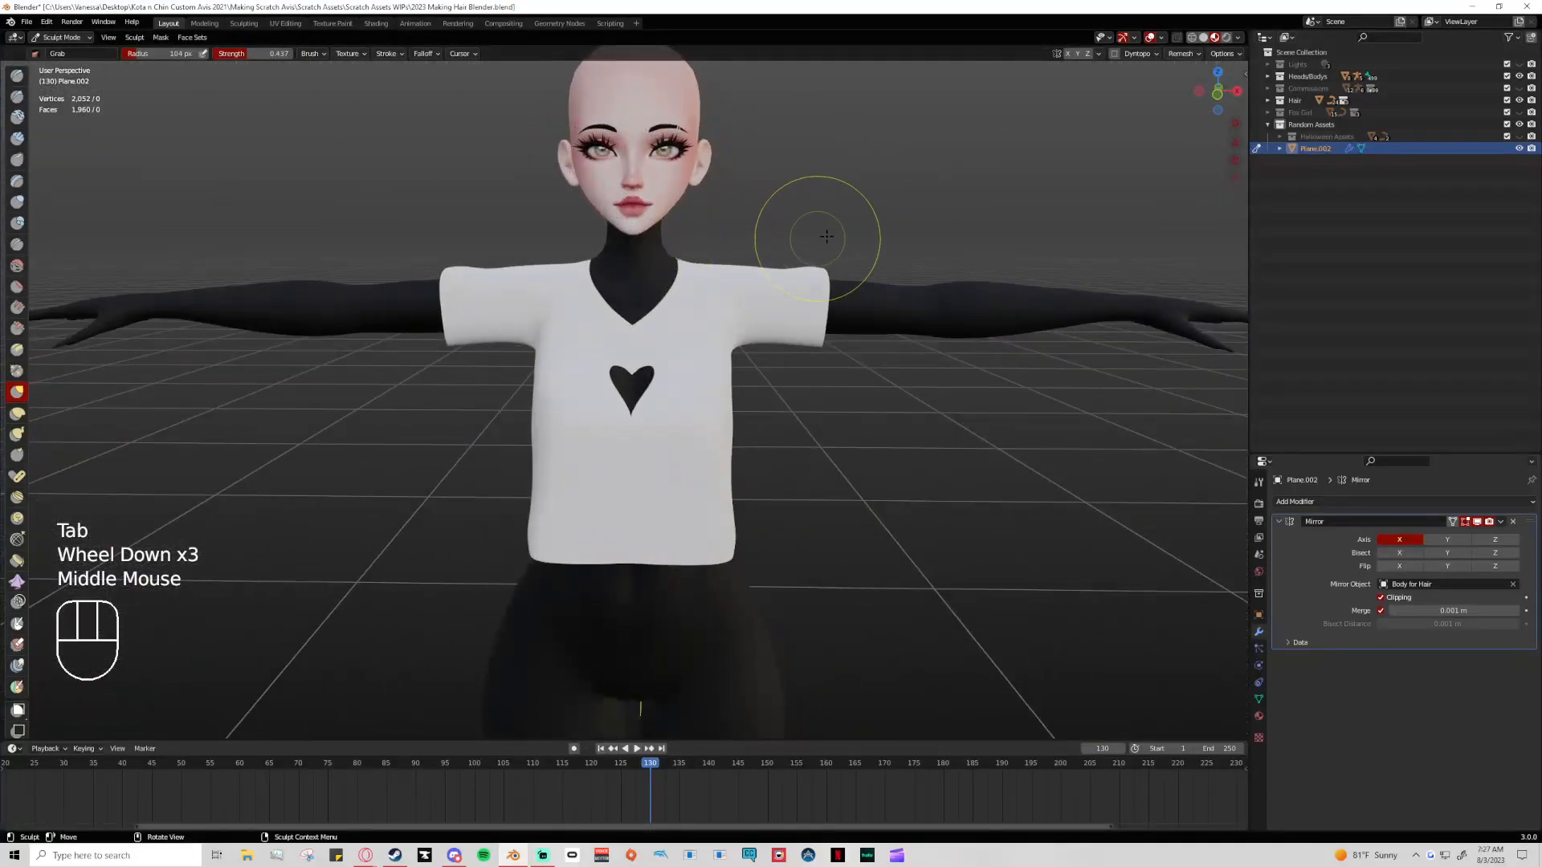
Show the shirt from the front and set the Grab brush's falloff shape to Projected
{"action": "left_click", "coordinate": [1217, 93]}
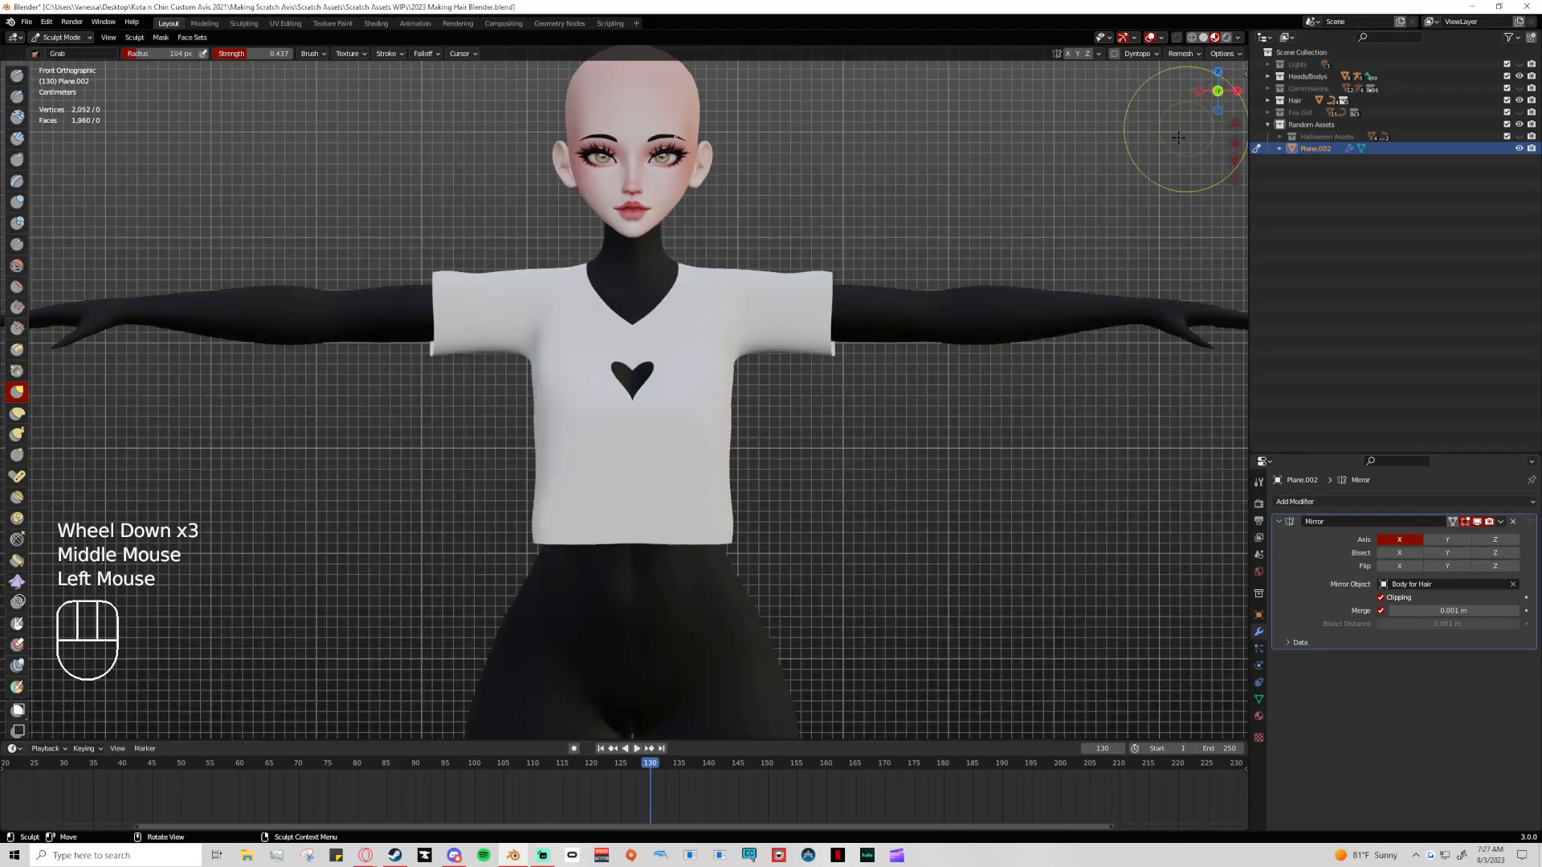
{"action": "scroll", "coordinate": [911, 254], "scroll_direction": "up", "scroll_amount": 1}
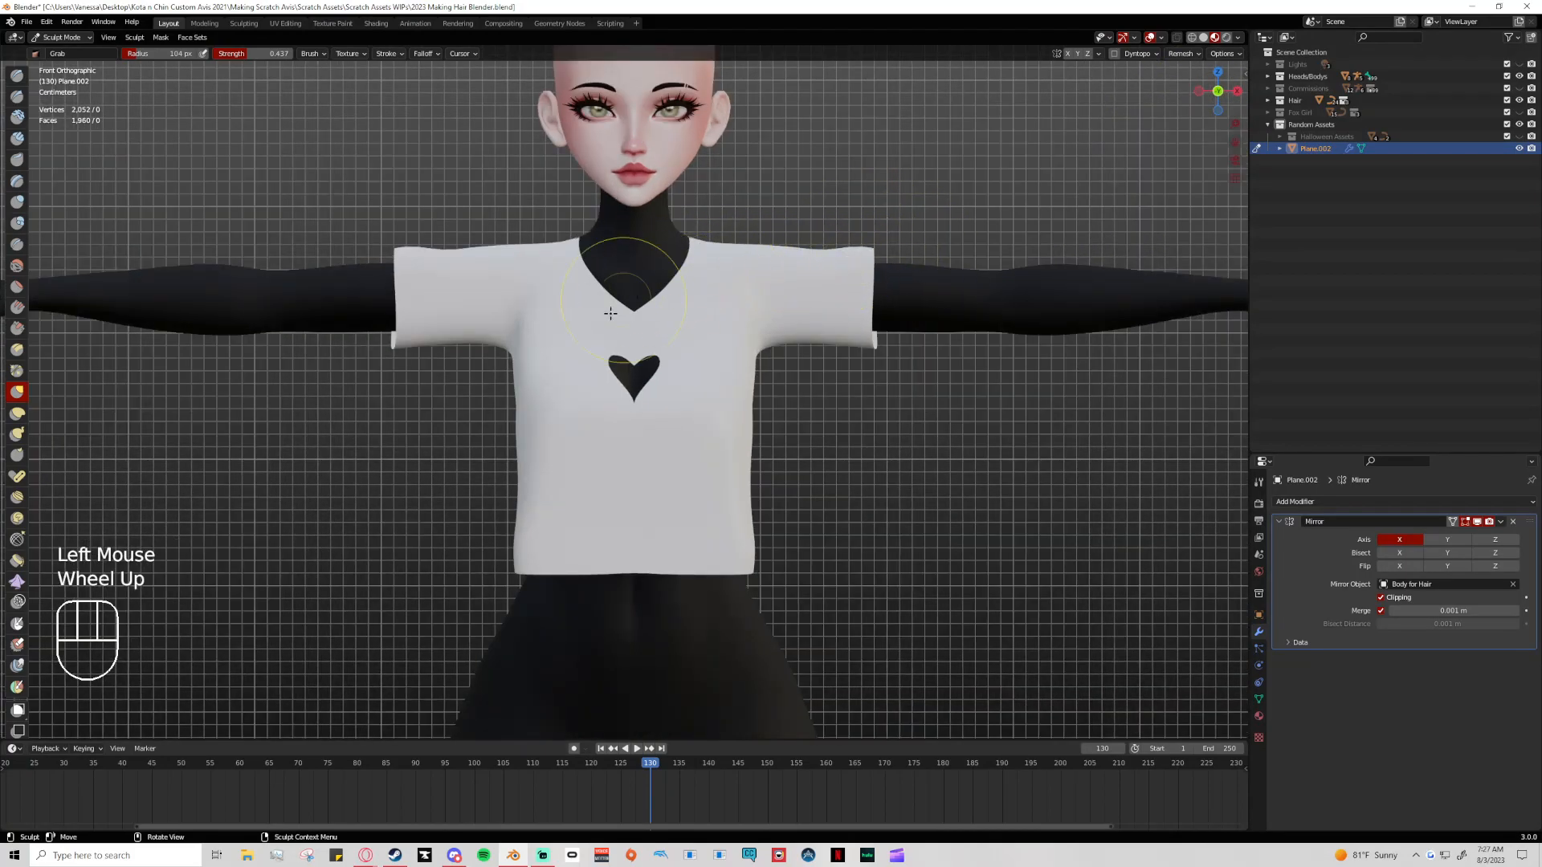
{"action": "scroll", "coordinate": [751, 495], "scroll_direction": "down", "scroll_amount": 1}
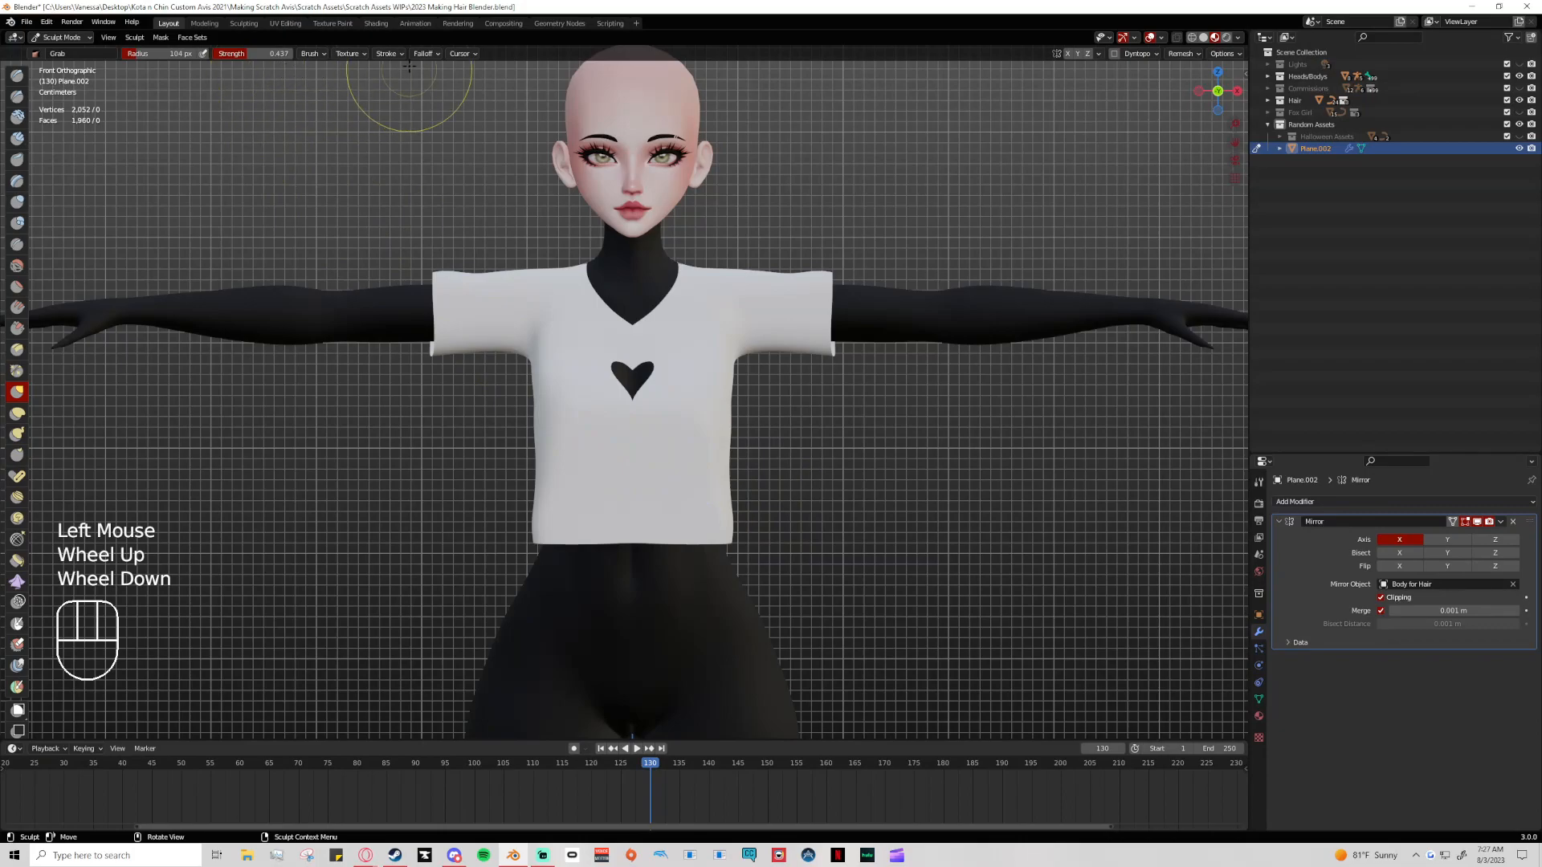
{"action": "left_click", "coordinate": [425, 85]}
{"action": "scroll", "coordinate": [467, 103], "scroll_direction": "up", "scroll_amount": 1}
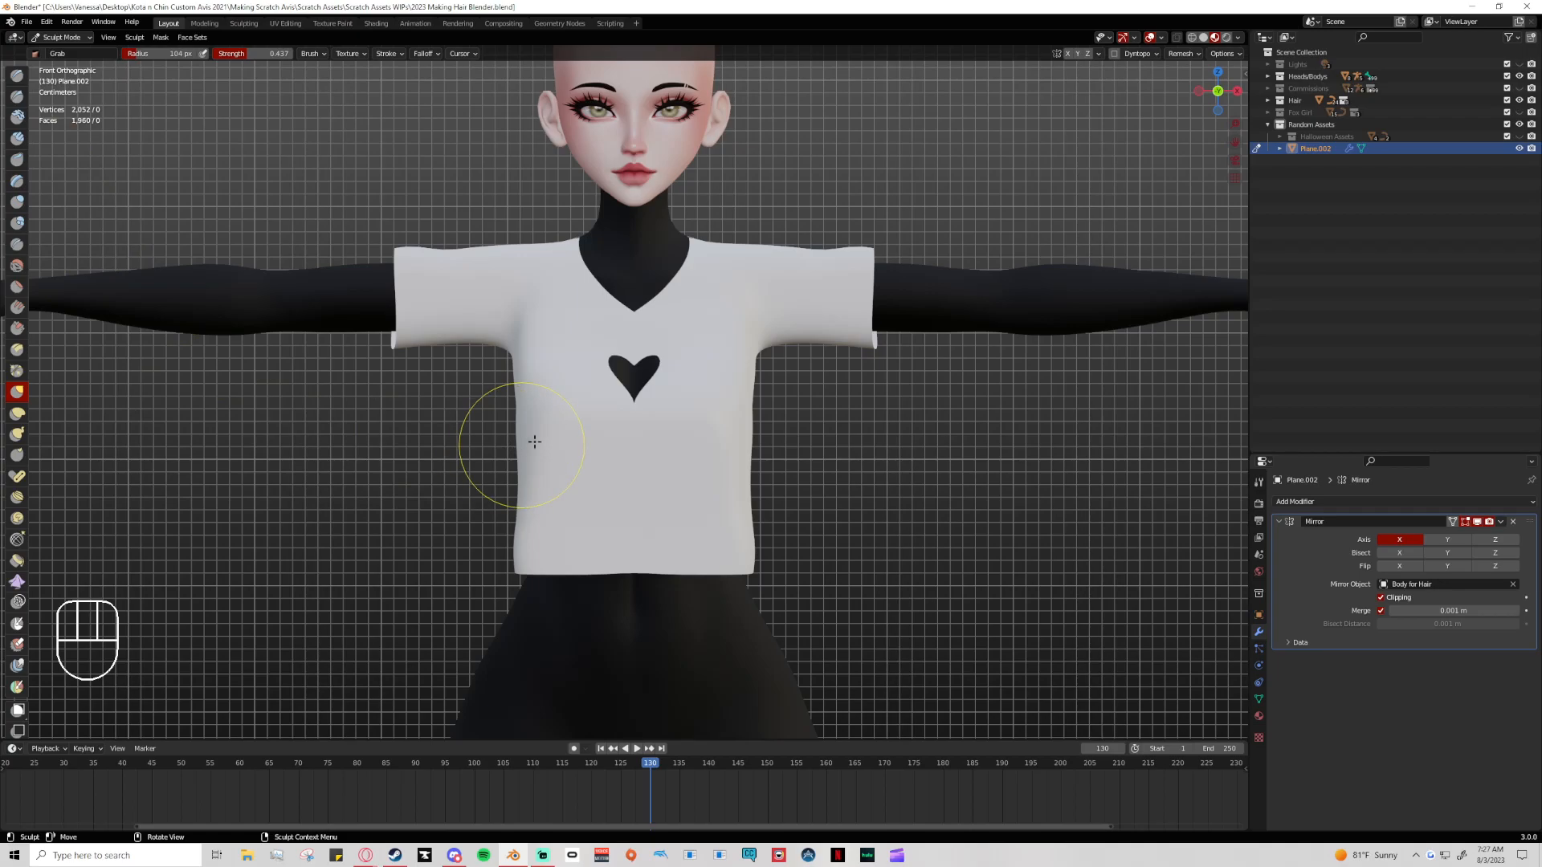
{"action": "scroll", "coordinate": [757, 516], "scroll_direction": "up", "scroll_amount": 2}
{"action": "scroll", "coordinate": [811, 530], "scroll_direction": "down", "scroll_amount": 1}
{"action": "middle_click_drag", "start_coordinate": [801, 523], "coordinate": [776, 434], "text": "shift"}
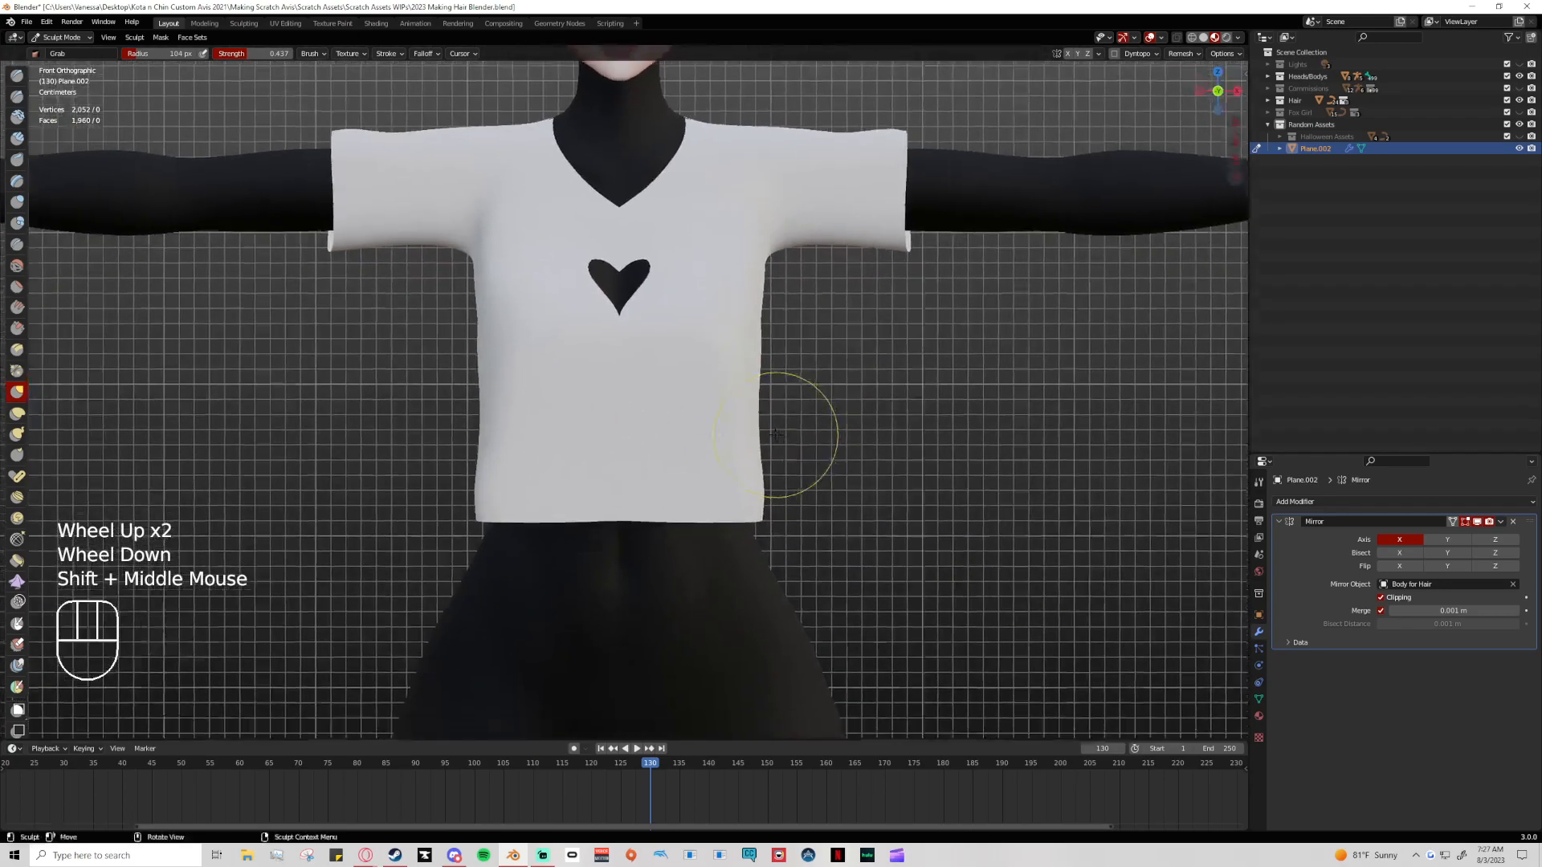
Try pushing the shirt's side inward and pulling it outward at the waist with the Grab brush, undoing each stroke
{"action": "left_click", "coordinate": [753, 439]}
{"action": "left_click", "coordinate": [790, 366]}
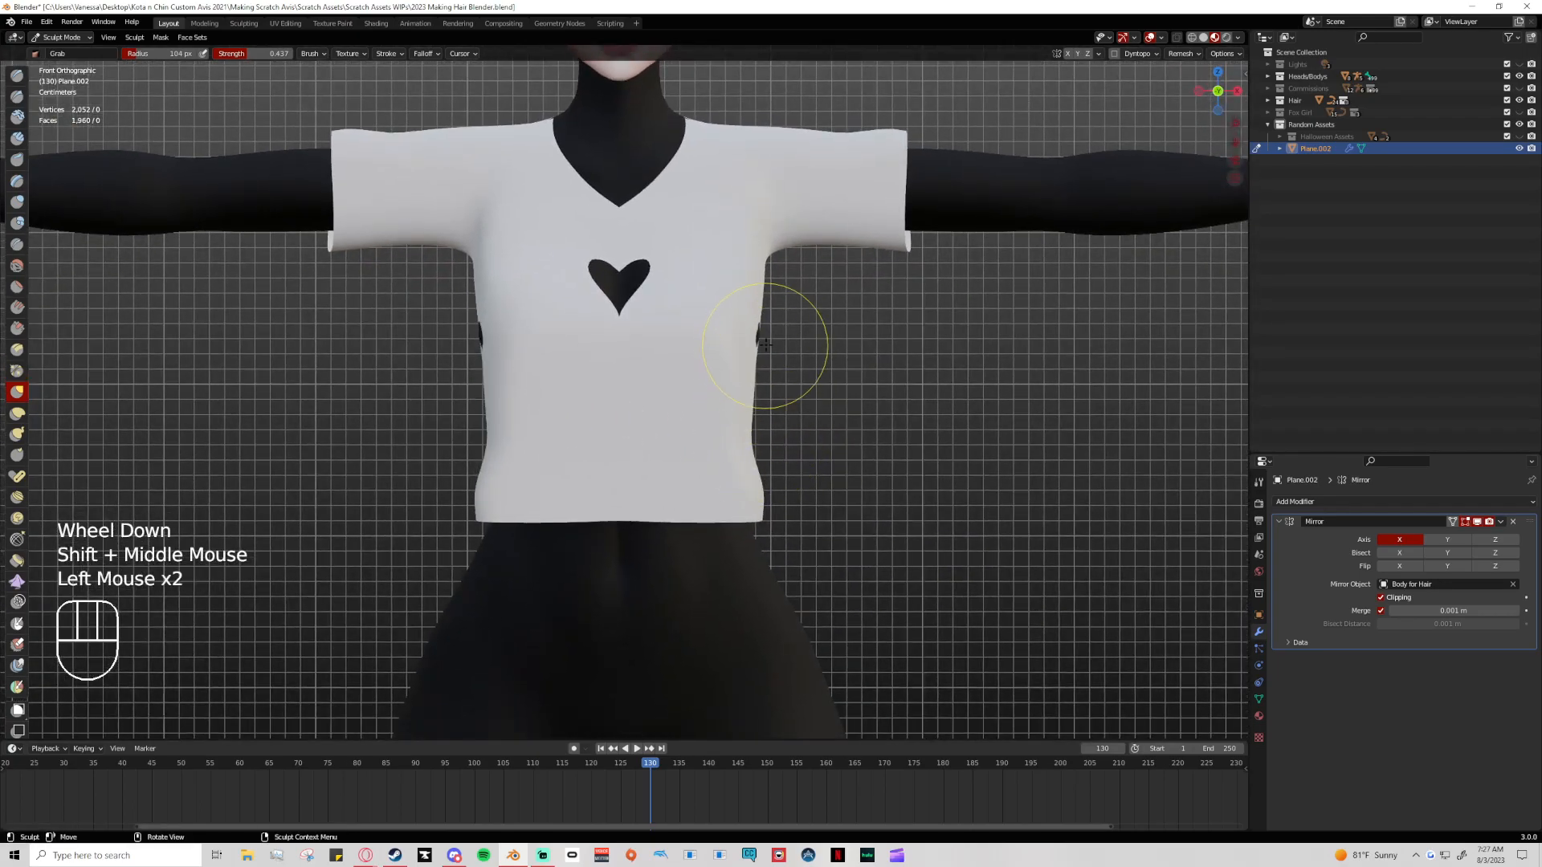
{"action": "key", "text": "ctrl+z"}
{"action": "key", "text": "ctrl+z"}
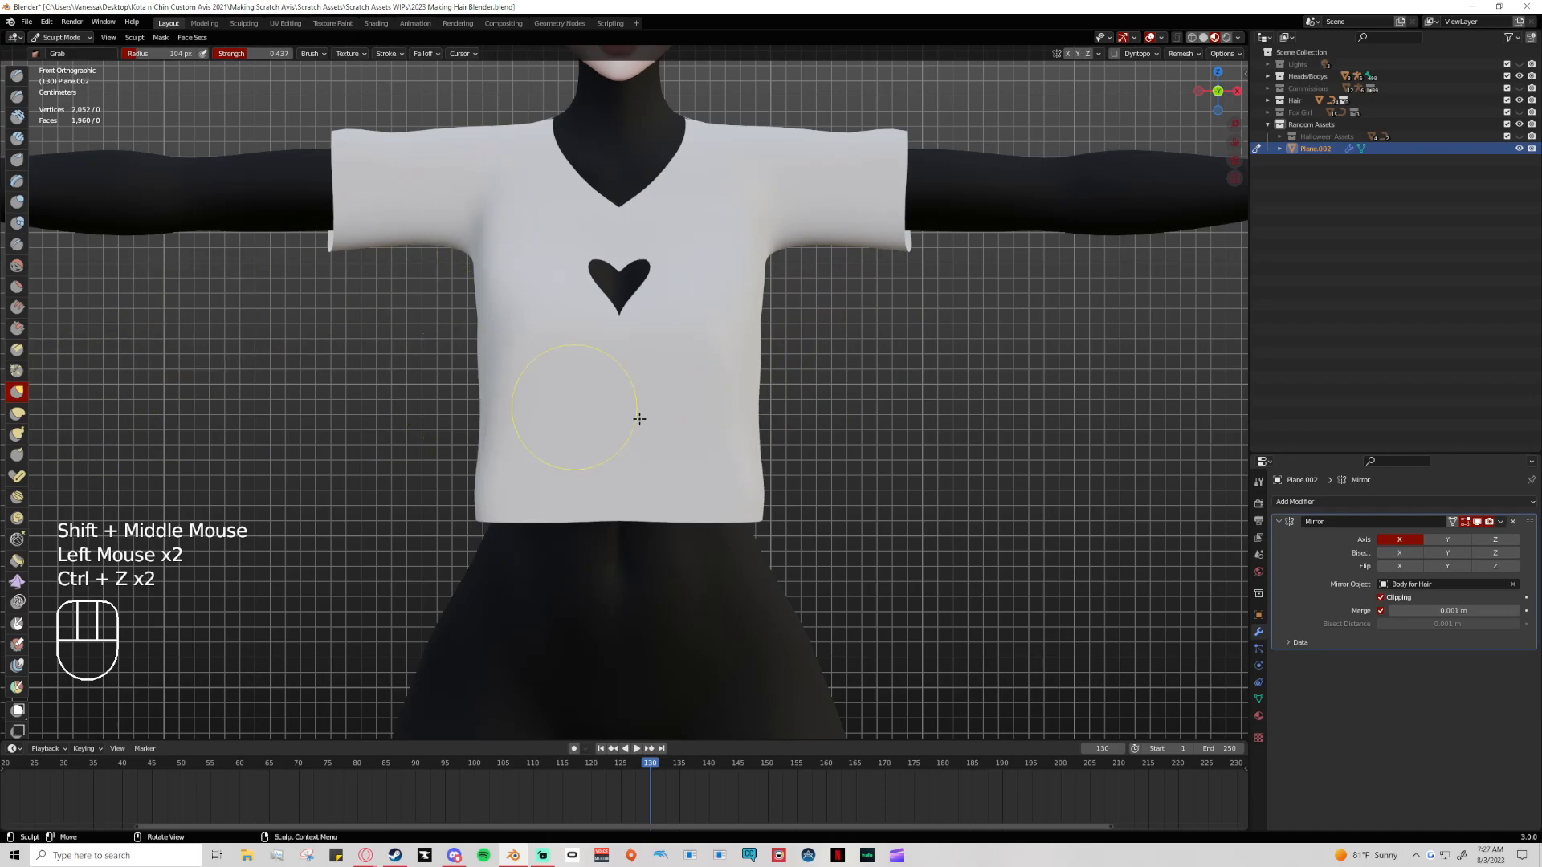
{"action": "left_click_drag", "start_coordinate": [774, 413], "coordinate": [997, 407]}
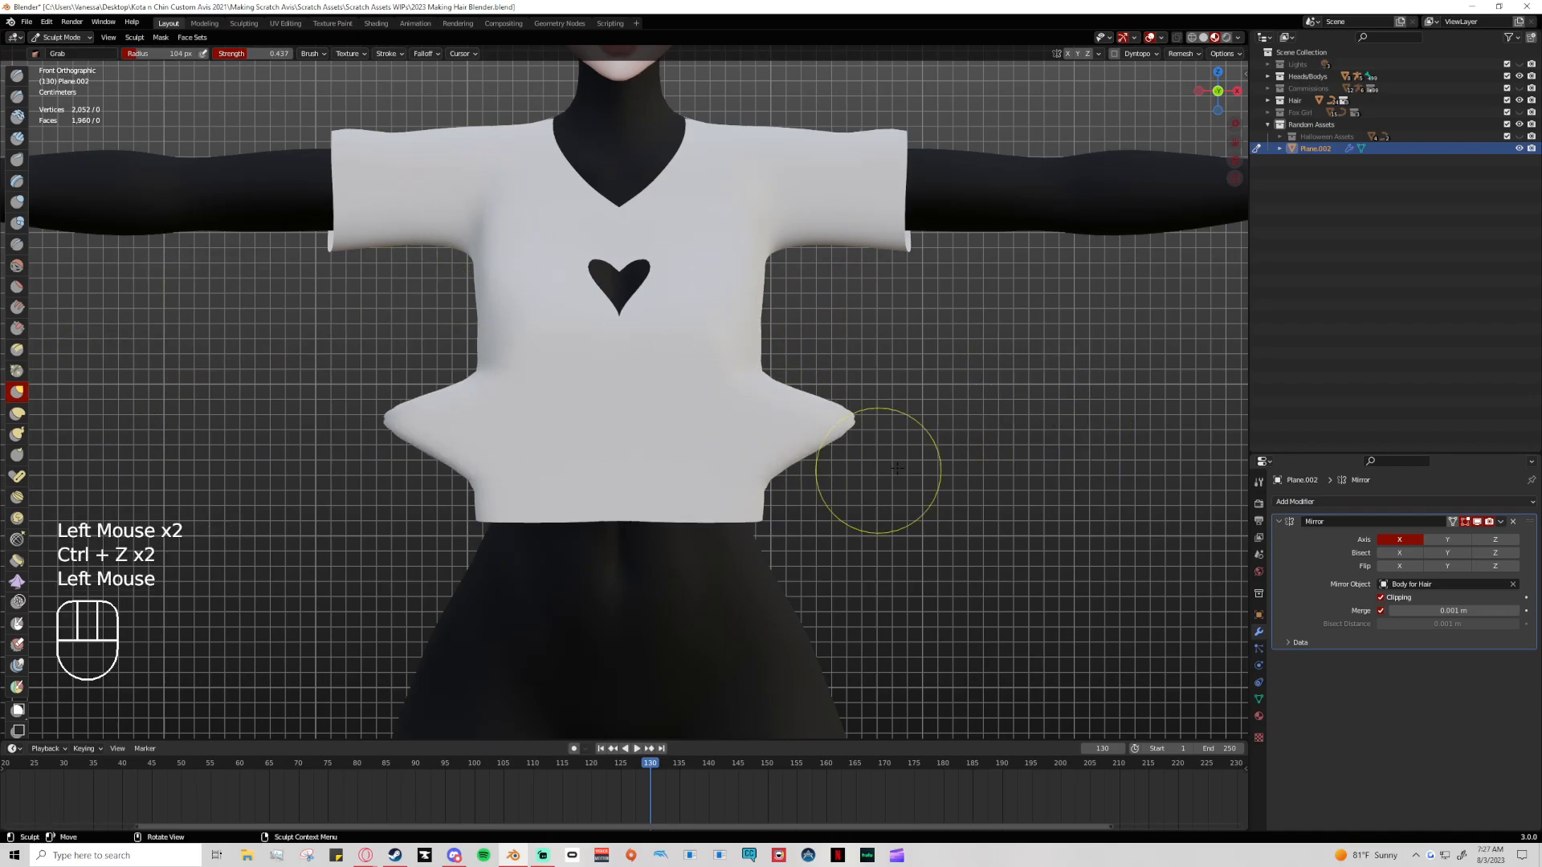
{"action": "key", "text": "ctrl+z"}
Select the Elastic Deform brush, set its falloff shape to Sphere, and try pulling the shirt's lower side outward, undoing each stroke
{"action": "left_click", "coordinate": [18, 414]}
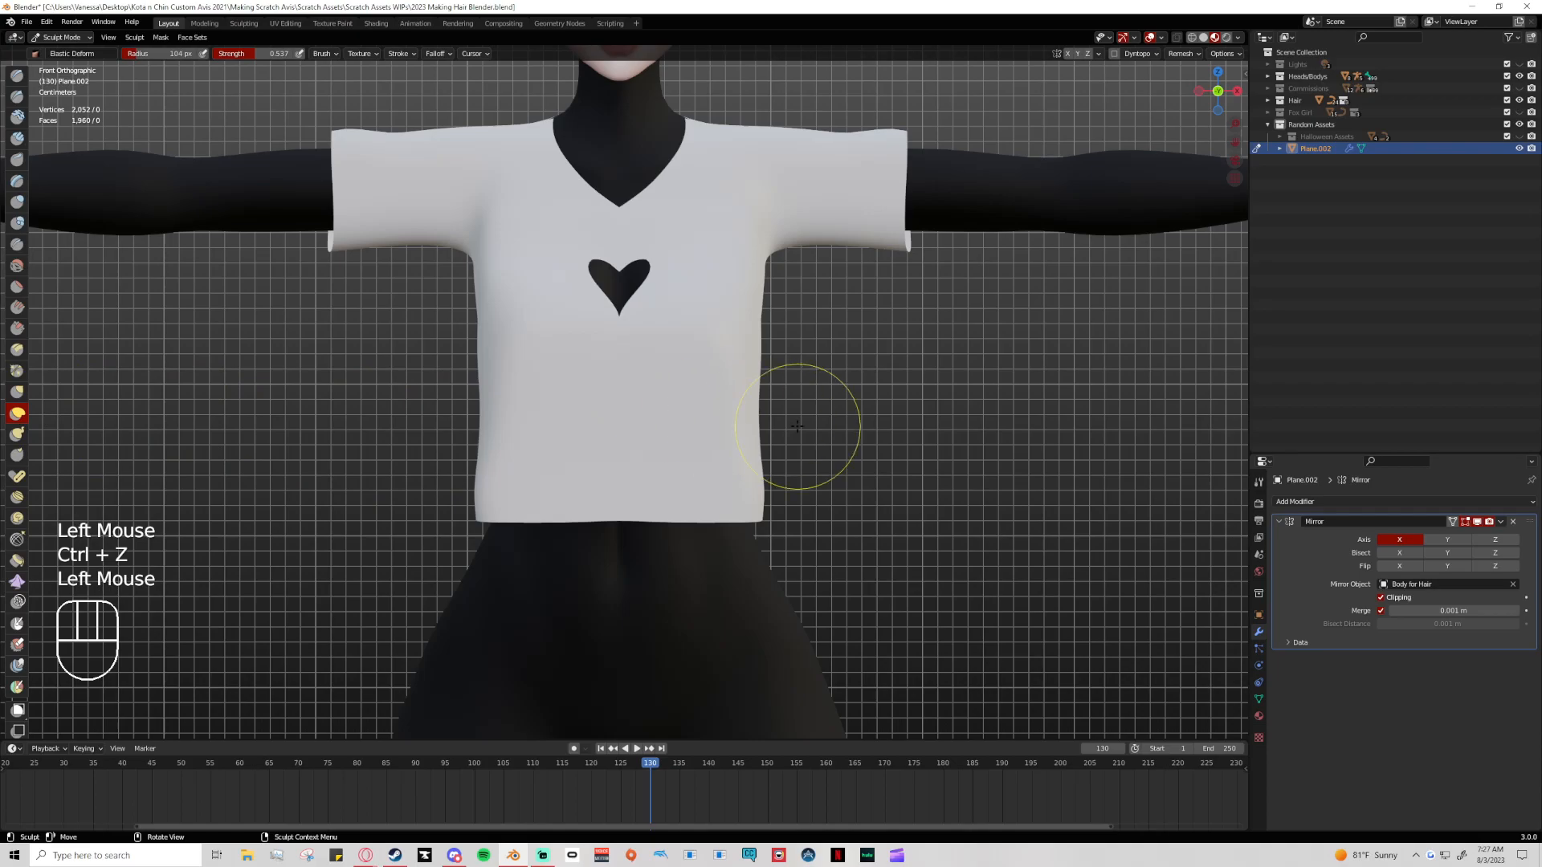
{"action": "left_click", "coordinate": [440, 54]}
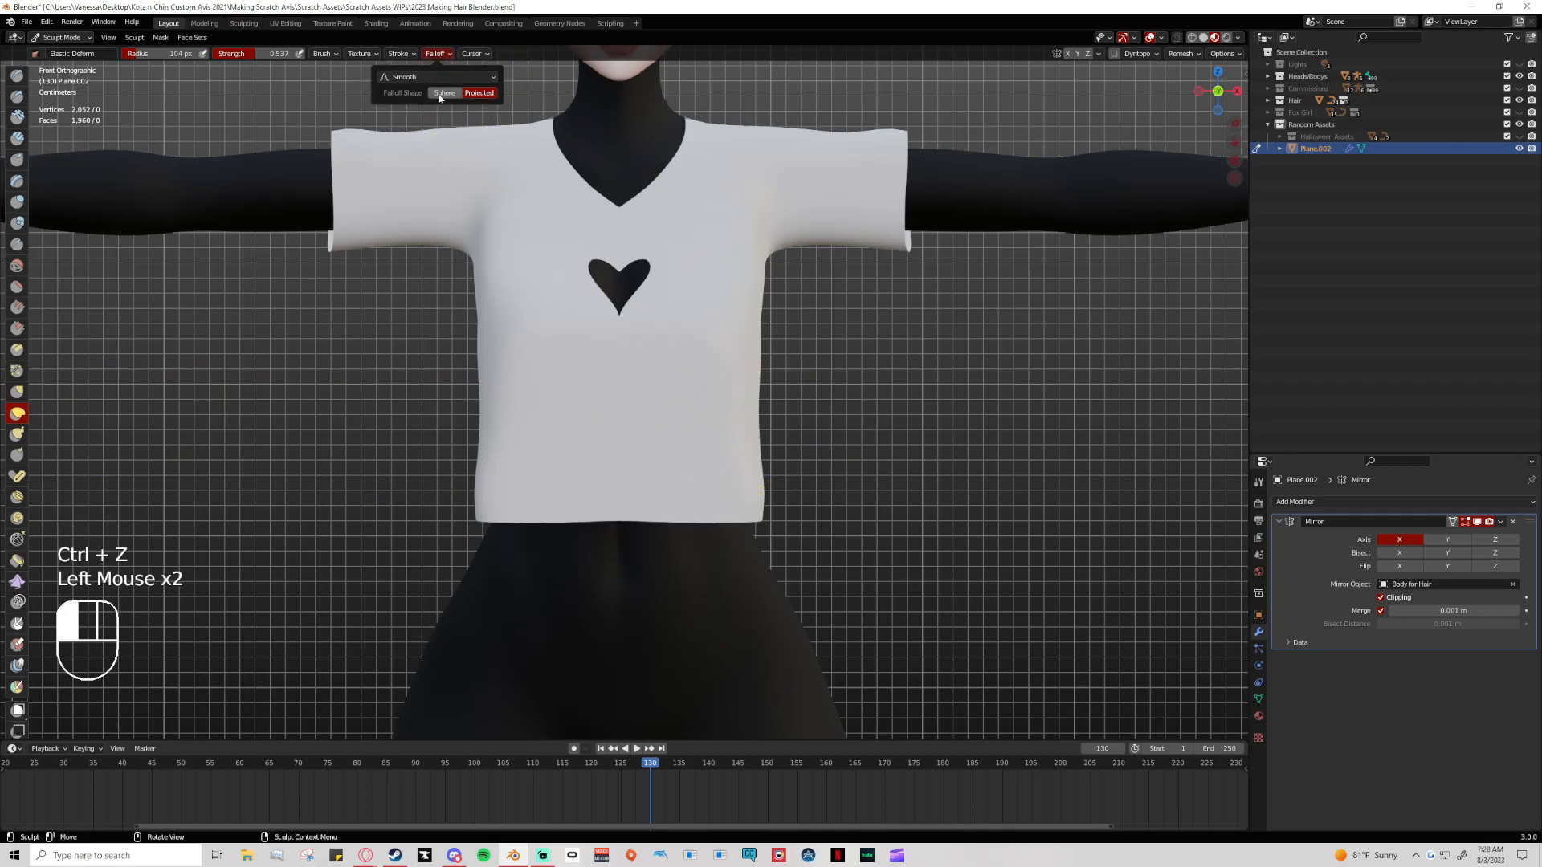
{"action": "left_click_drag", "start_coordinate": [769, 440], "coordinate": [867, 446]}
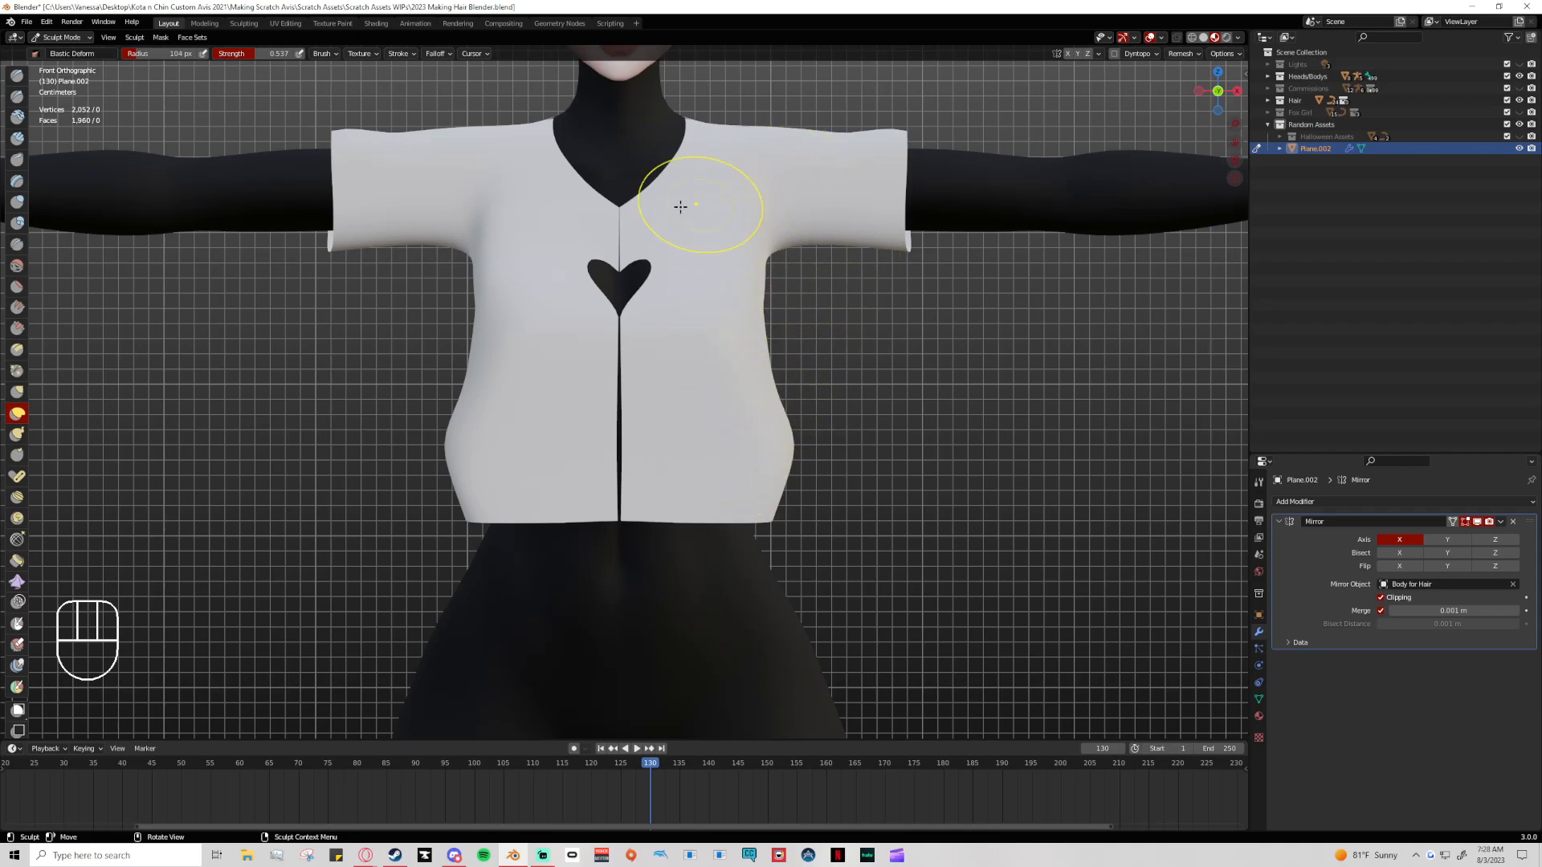
{"action": "key", "text": "ctrl+z"}
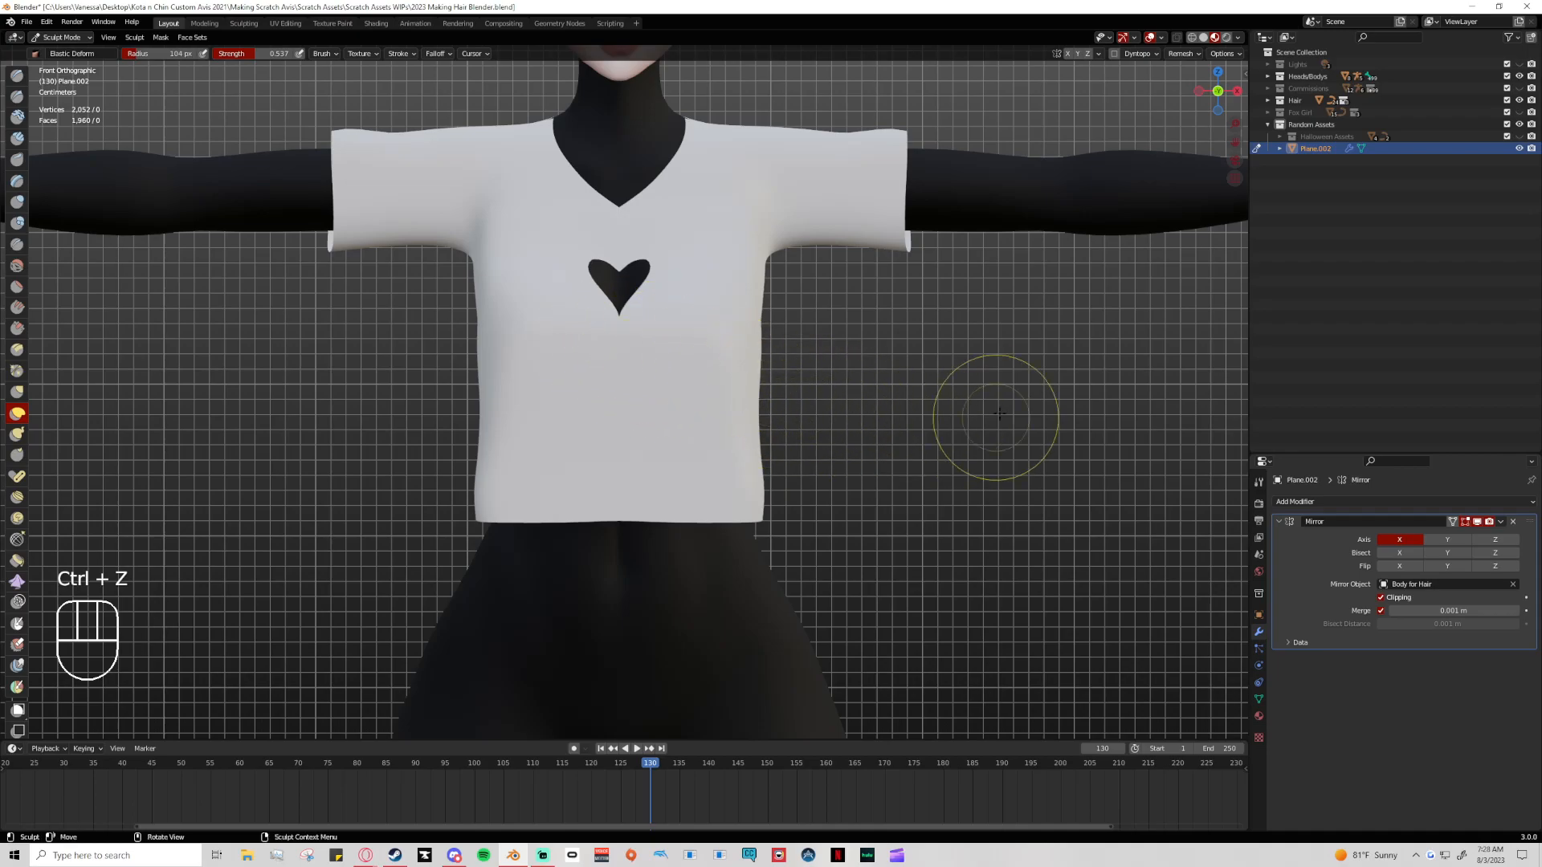
{"action": "left_click_drag", "start_coordinate": [790, 429], "coordinate": [803, 434]}
{"action": "key", "text": "ctrl+z"}
Apply the shirt's Mirror modifier so both halves become real geometry
{"action": "left_click", "coordinate": [1500, 521]}
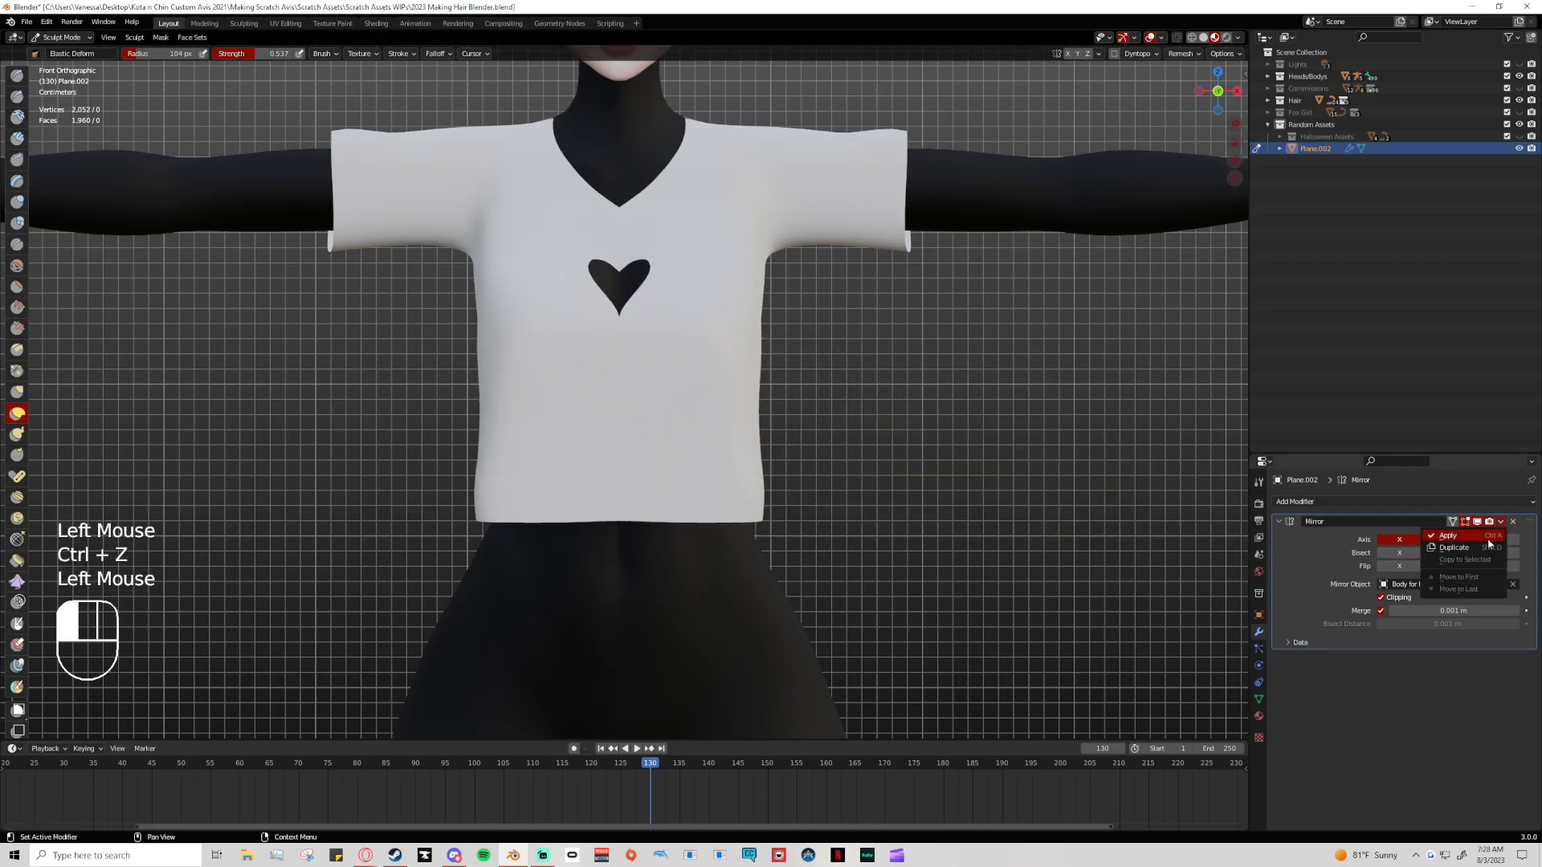
{"action": "left_click", "coordinate": [1458, 534]}
{"action": "key", "text": "Tab"}
{"action": "key", "text": "Tab"}
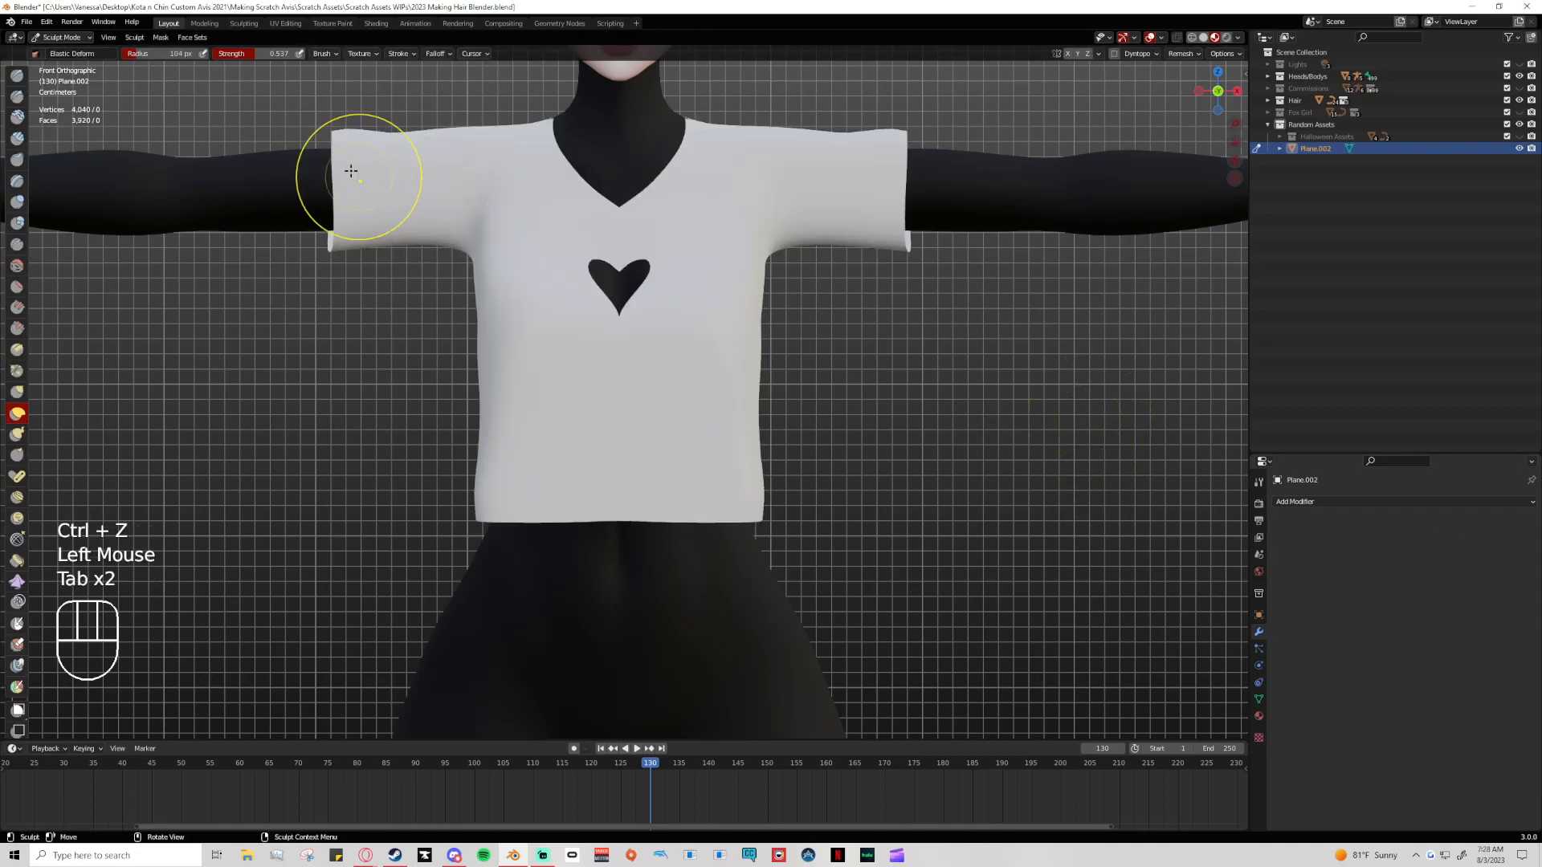
Switch the shirt to Object Mode and set its origin to its geometry
{"action": "left_click", "coordinate": [63, 38]}
{"action": "left_click", "coordinate": [64, 52]}
{"action": "left_click", "coordinate": [514, 213]}
{"action": "left_click", "coordinate": [514, 212]}
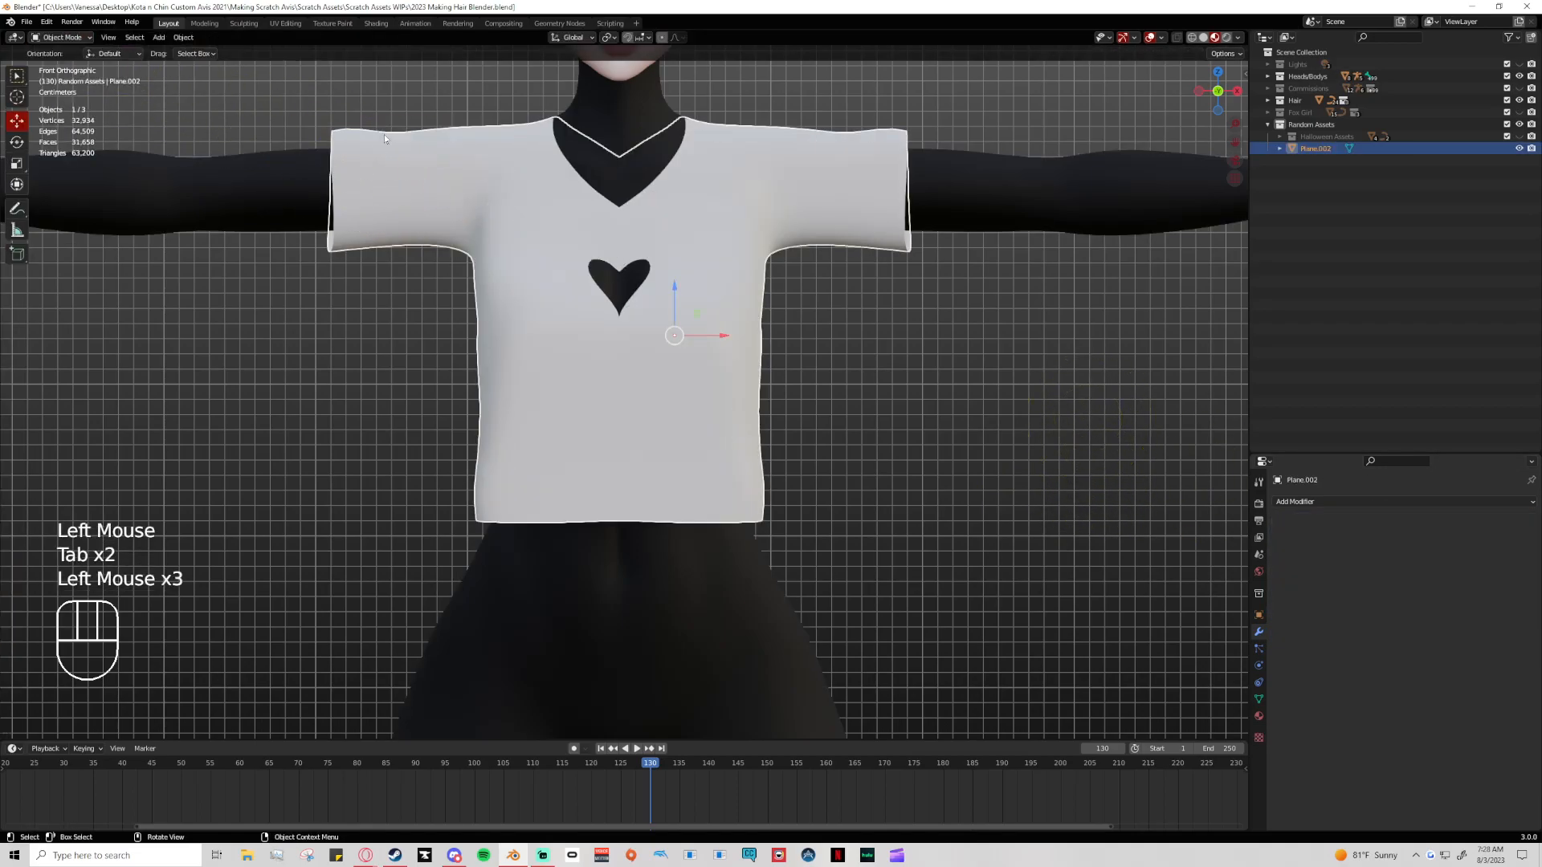
{"action": "right_click", "coordinate": [325, 132]}
{"action": "mouse_move", "coordinate": [321, 175]}
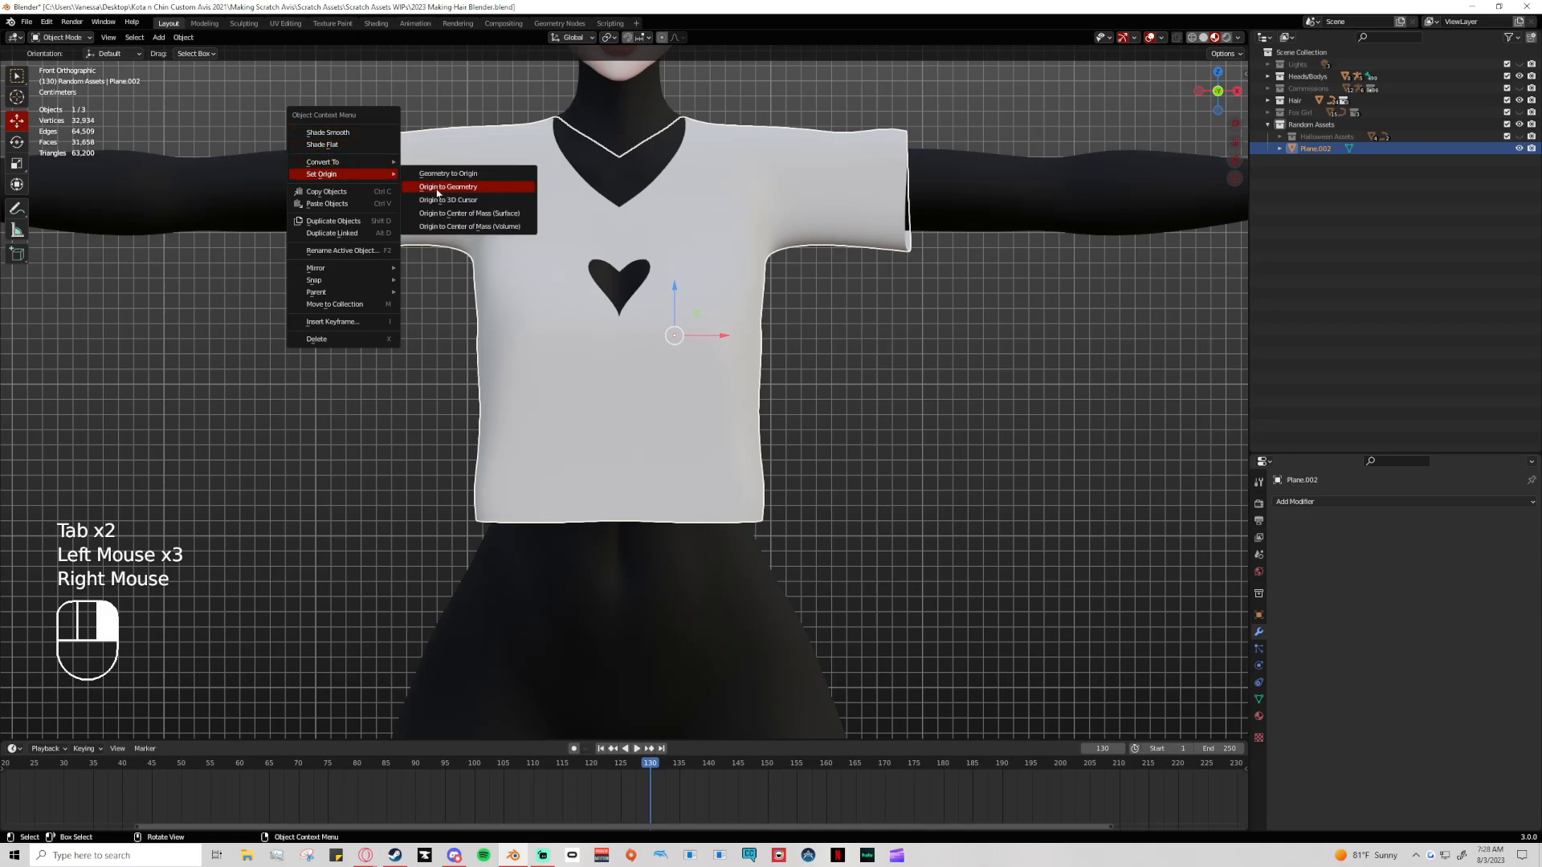
{"action": "left_click", "coordinate": [446, 184]}
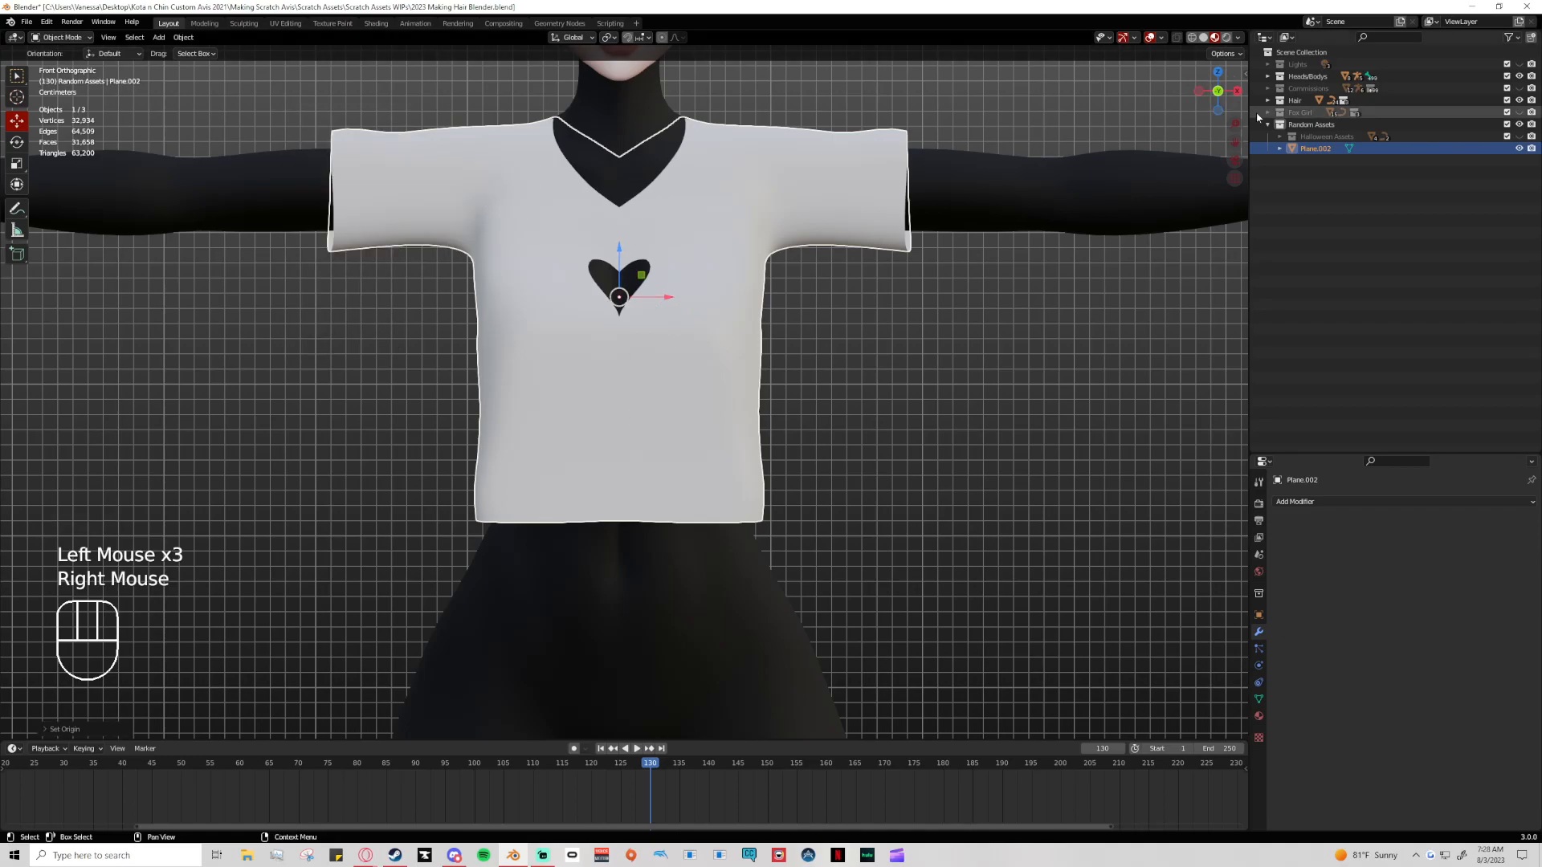
Put the shirt in Sculpt Mode and try lifting its shoulder and shifting the heart cutout with Elastic Deform, undoing each stroke
{"action": "left_click", "coordinate": [63, 37]}
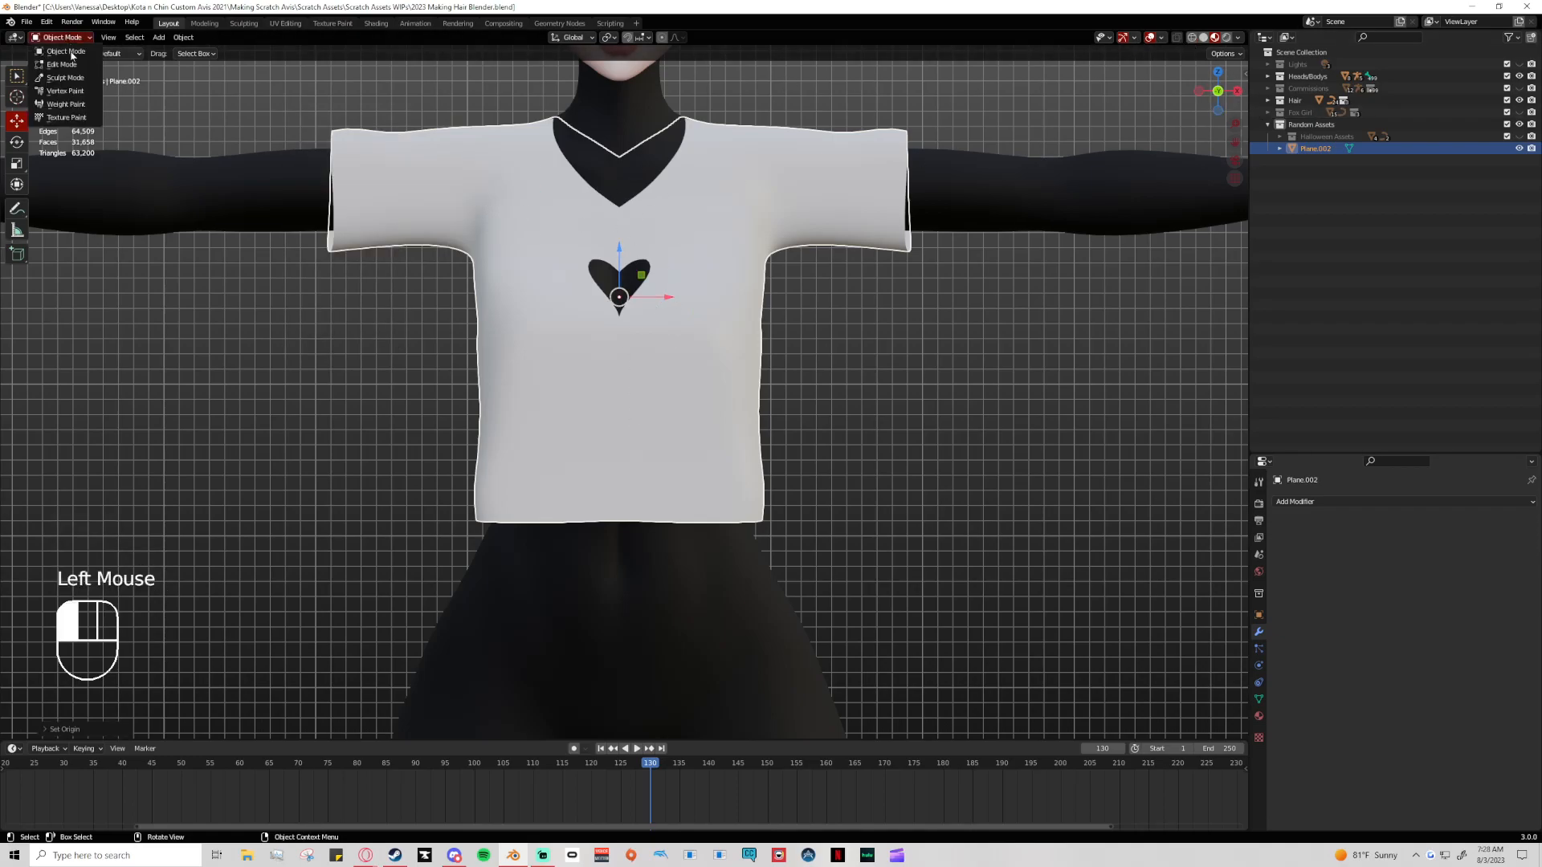
{"action": "left_click", "coordinate": [64, 77]}
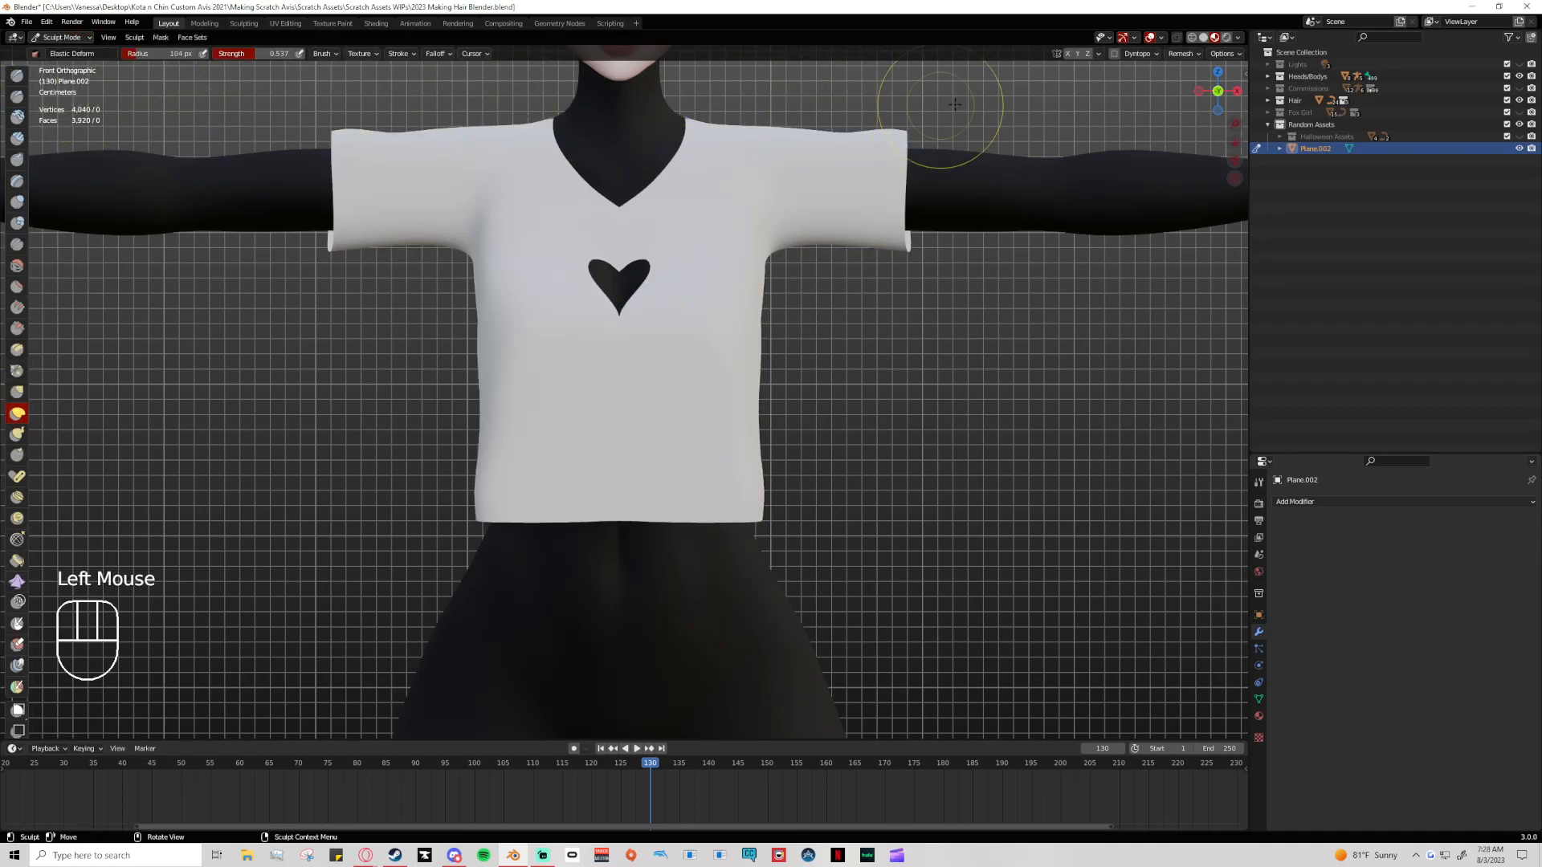
{"action": "left_click_drag", "start_coordinate": [765, 145], "coordinate": [799, 71]}
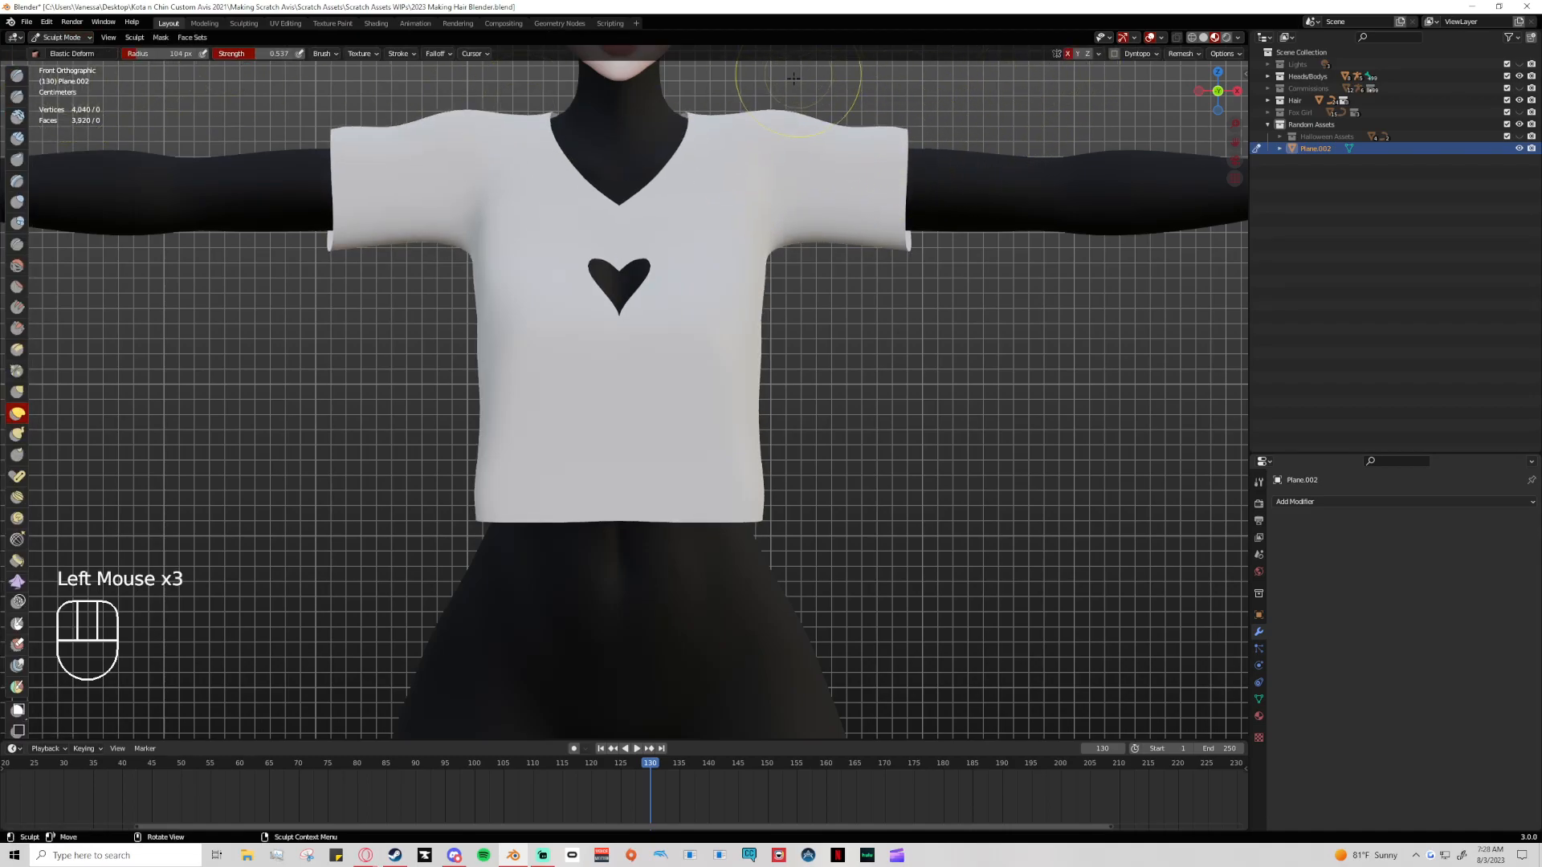
{"action": "key", "text": "ctrl+z"}
{"action": "mouse_move", "coordinate": [705, 282]}
{"action": "left_mouse_down"}
{"action": "mouse_move", "coordinate": [770, 281]}
{"action": "mouse_move", "coordinate": [699, 273]}
{"action": "left_mouse_up"}
{"action": "key", "text": "ctrl+z"}
Try deforming the shirt's lower side with Elastic Deform and undo everything back to Object Mode
{"action": "middle_click_drag", "start_coordinate": [836, 386], "coordinate": [860, 354], "text": "shift"}
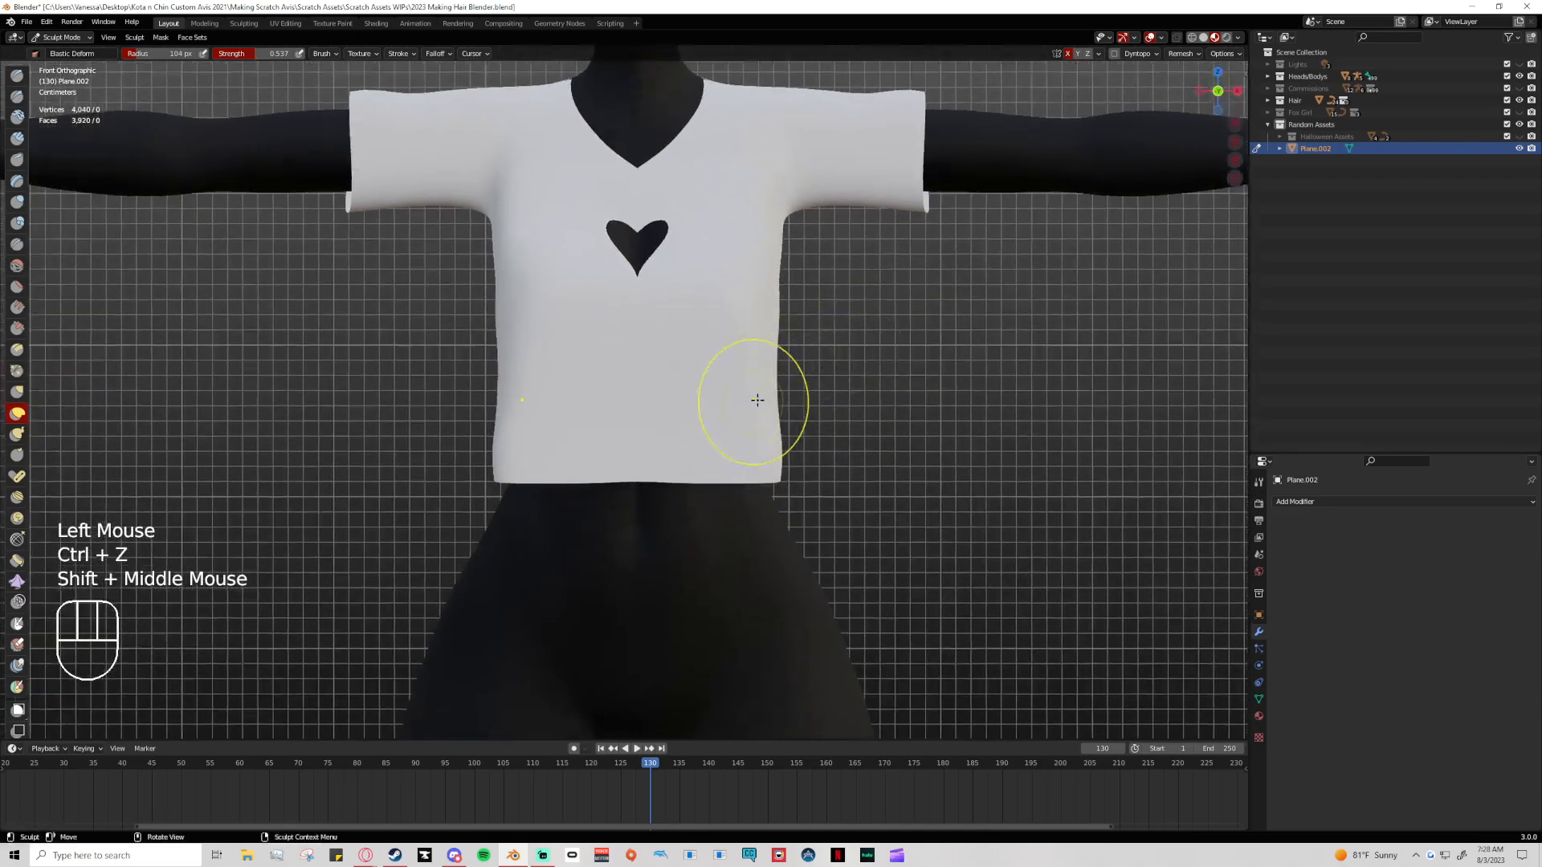
{"action": "scroll", "coordinate": [752, 383], "scroll_direction": "down", "scroll_amount": 1}
{"action": "mouse_move", "coordinate": [752, 383]}
{"action": "left_mouse_down"}
{"action": "mouse_move", "coordinate": [722, 369]}
{"action": "mouse_move", "coordinate": [798, 276]}
{"action": "mouse_move", "coordinate": [778, 348]}
{"action": "mouse_move", "coordinate": [766, 299]}
{"action": "mouse_move", "coordinate": [795, 318]}
{"action": "left_mouse_up"}
{"action": "scroll", "coordinate": [755, 337], "scroll_direction": "up", "scroll_amount": 2}
{"action": "key", "text": "ctrl+z"}
{"action": "scroll", "coordinate": [788, 343], "scroll_direction": "down", "scroll_amount": 1}
{"action": "scroll", "coordinate": [717, 403], "scroll_direction": "down", "scroll_amount": 2}
{"action": "key", "text": "ctrl+z"}
{"action": "key", "text": "ctrl+z"}
{"action": "key", "text": "ctrl+z"}
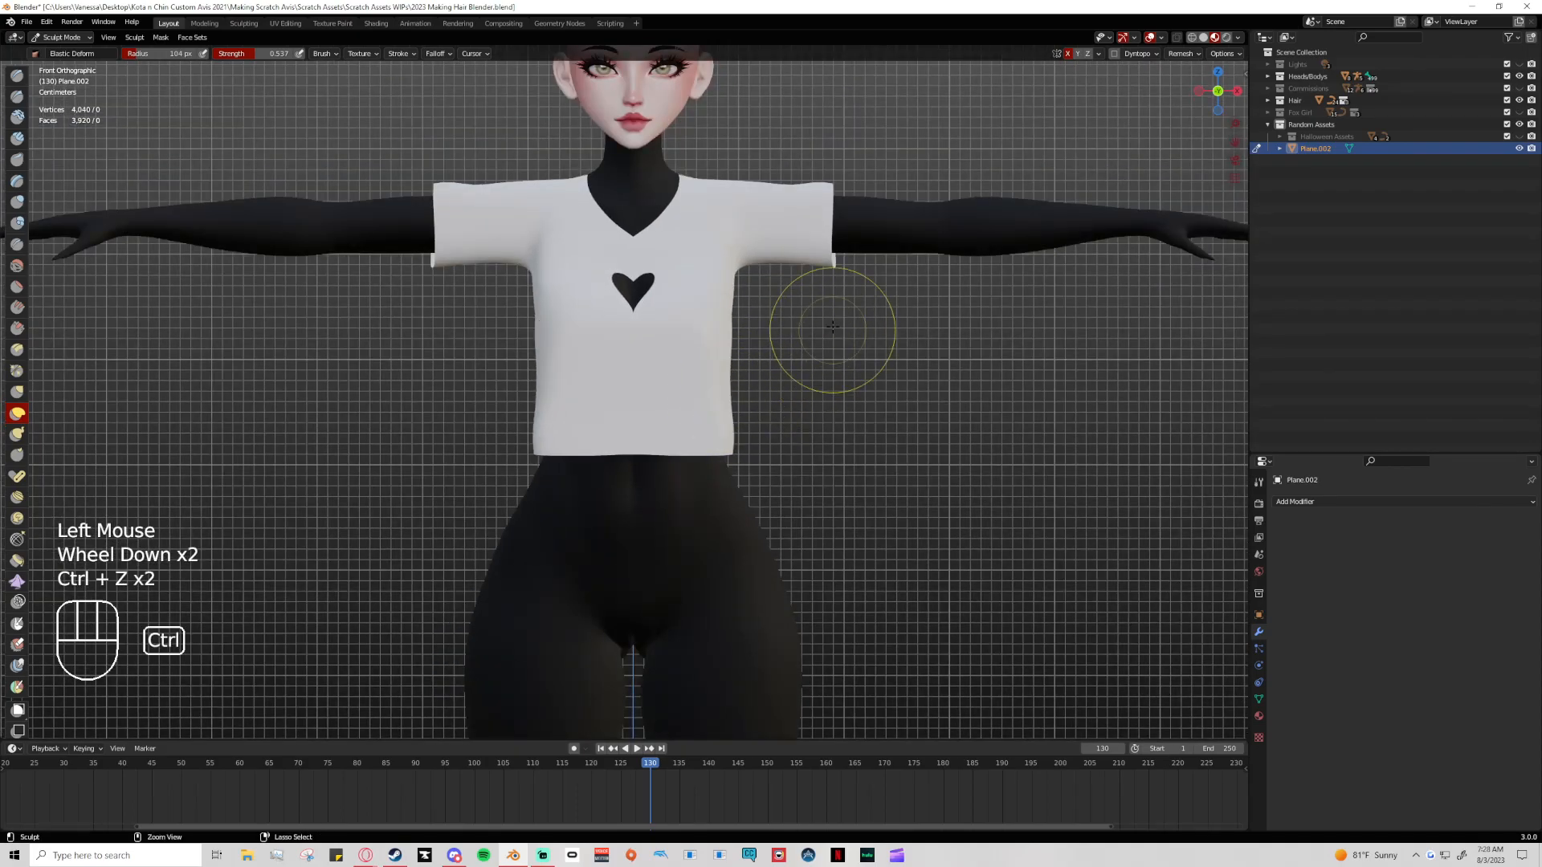
Switch the shirt to Sculpt Mode and enable sculpting symmetry across the X axis
{"action": "left_click", "coordinate": [65, 38]}
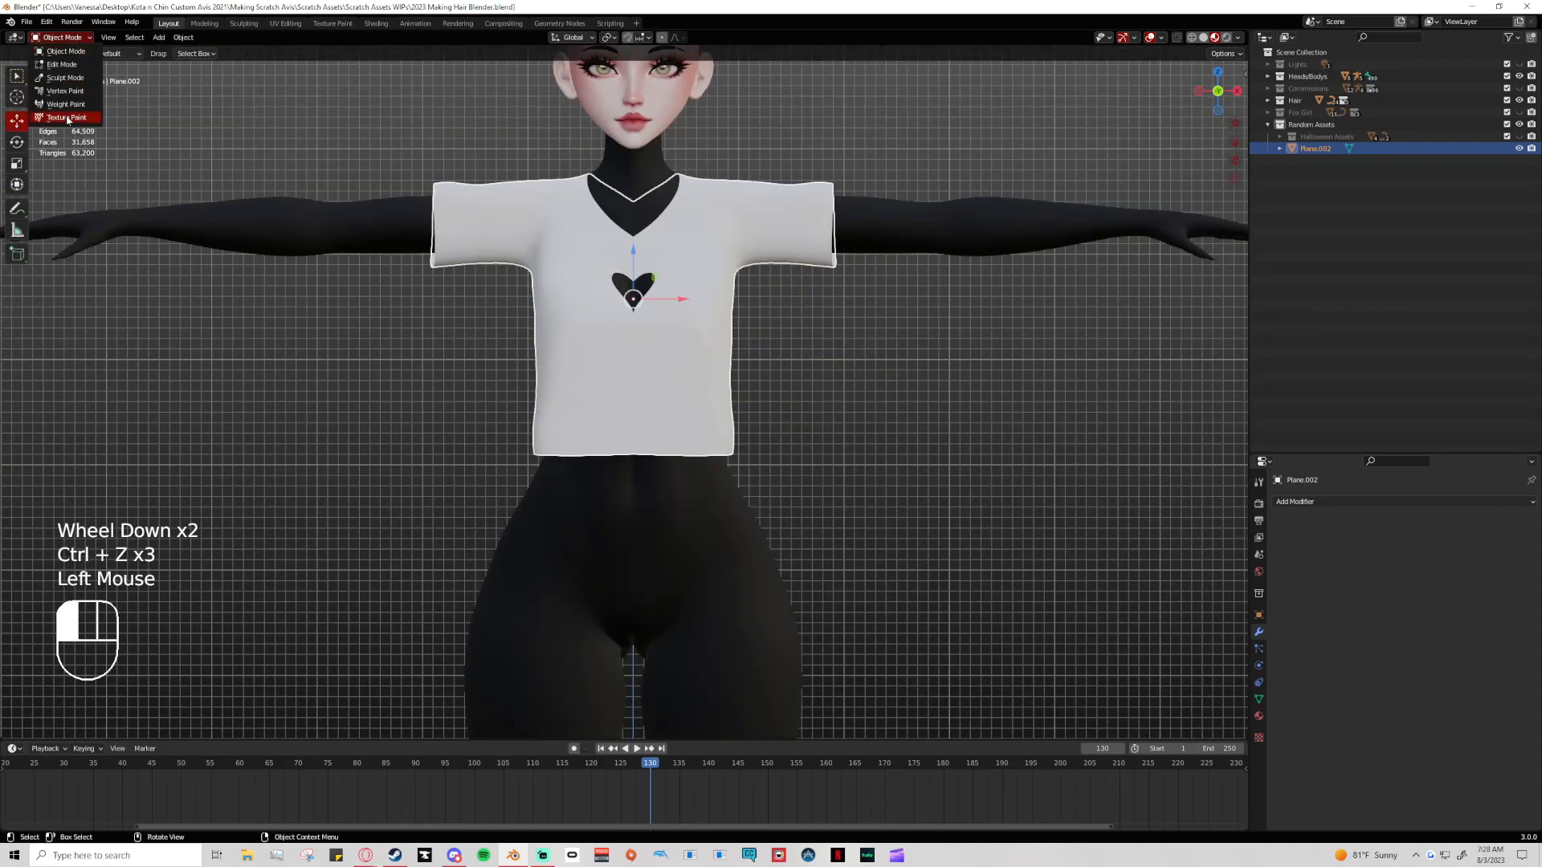
{"action": "left_click", "coordinate": [64, 77]}
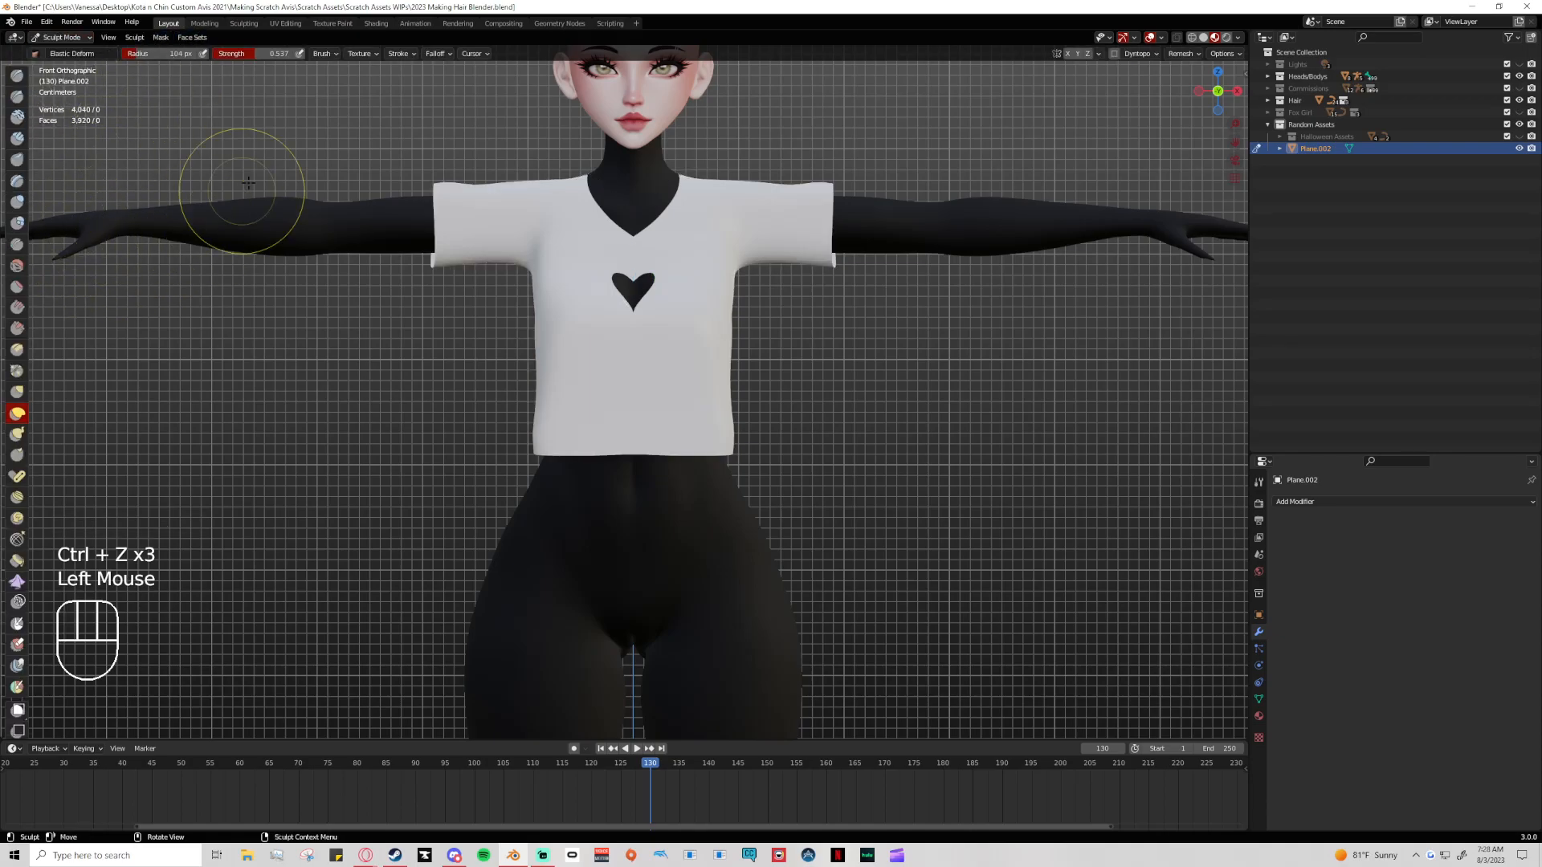
{"action": "left_click", "coordinate": [429, 53]}
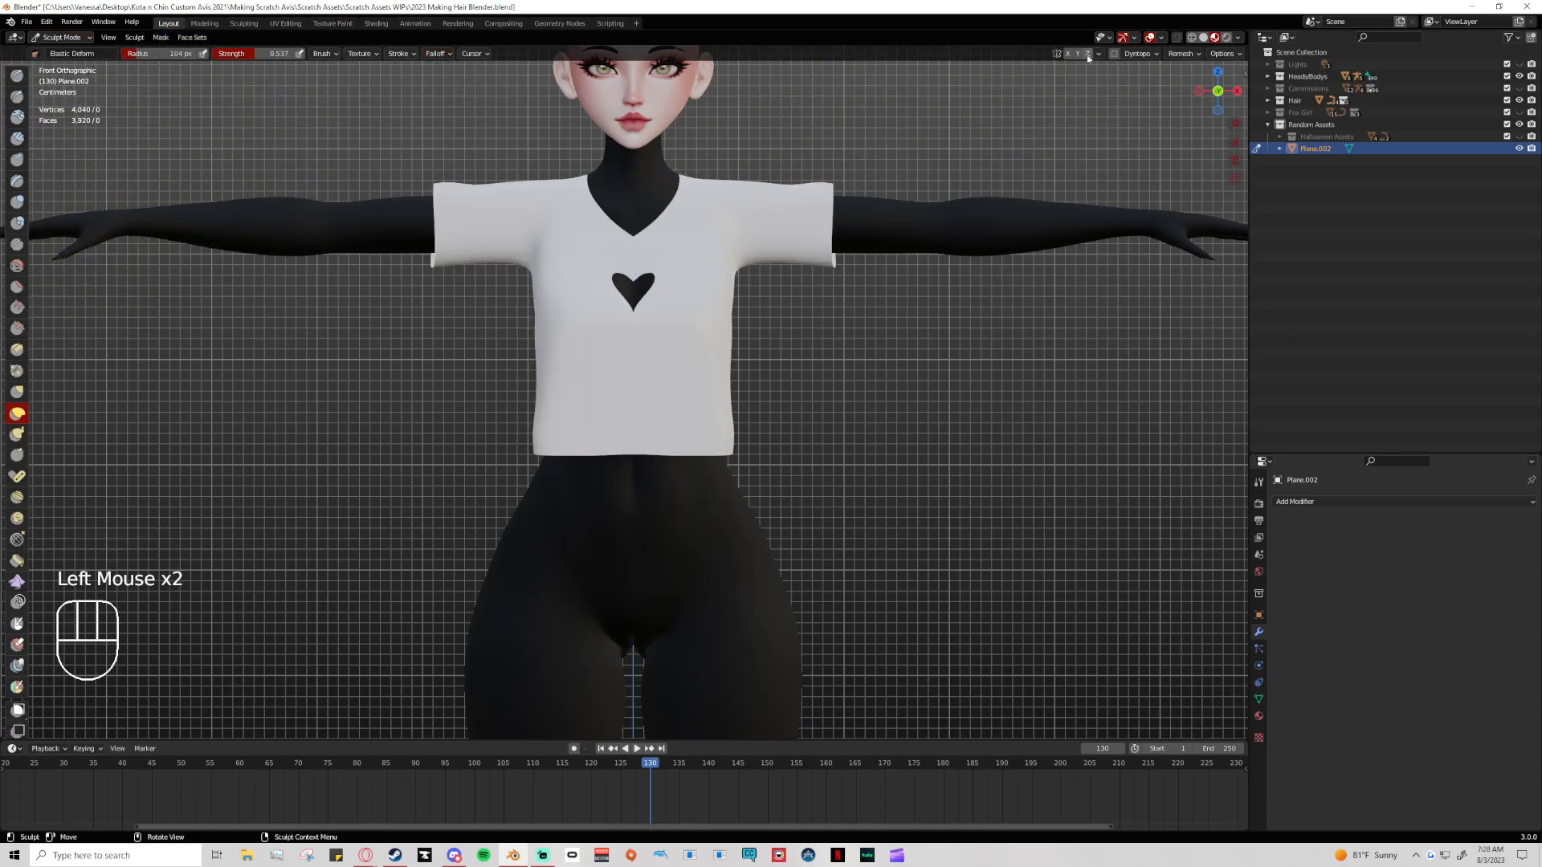
{"action": "left_click", "coordinate": [434, 54]}
{"action": "left_click", "coordinate": [435, 53]}
Pull the shirt's lower sides inward at the waist with the Elastic Deform brush and check the fit from an angle
{"action": "left_click_drag", "start_coordinate": [739, 424], "coordinate": [688, 432]}
{"action": "scroll", "coordinate": [767, 442], "scroll_direction": "up", "scroll_amount": 2}
{"action": "mouse_move", "coordinate": [782, 315]}
{"action": "left_mouse_down"}
{"action": "mouse_move", "coordinate": [776, 294]}
{"action": "mouse_move", "coordinate": [789, 324]}
{"action": "left_mouse_up"}
{"action": "scroll", "coordinate": [699, 430], "scroll_direction": "down", "scroll_amount": 1}
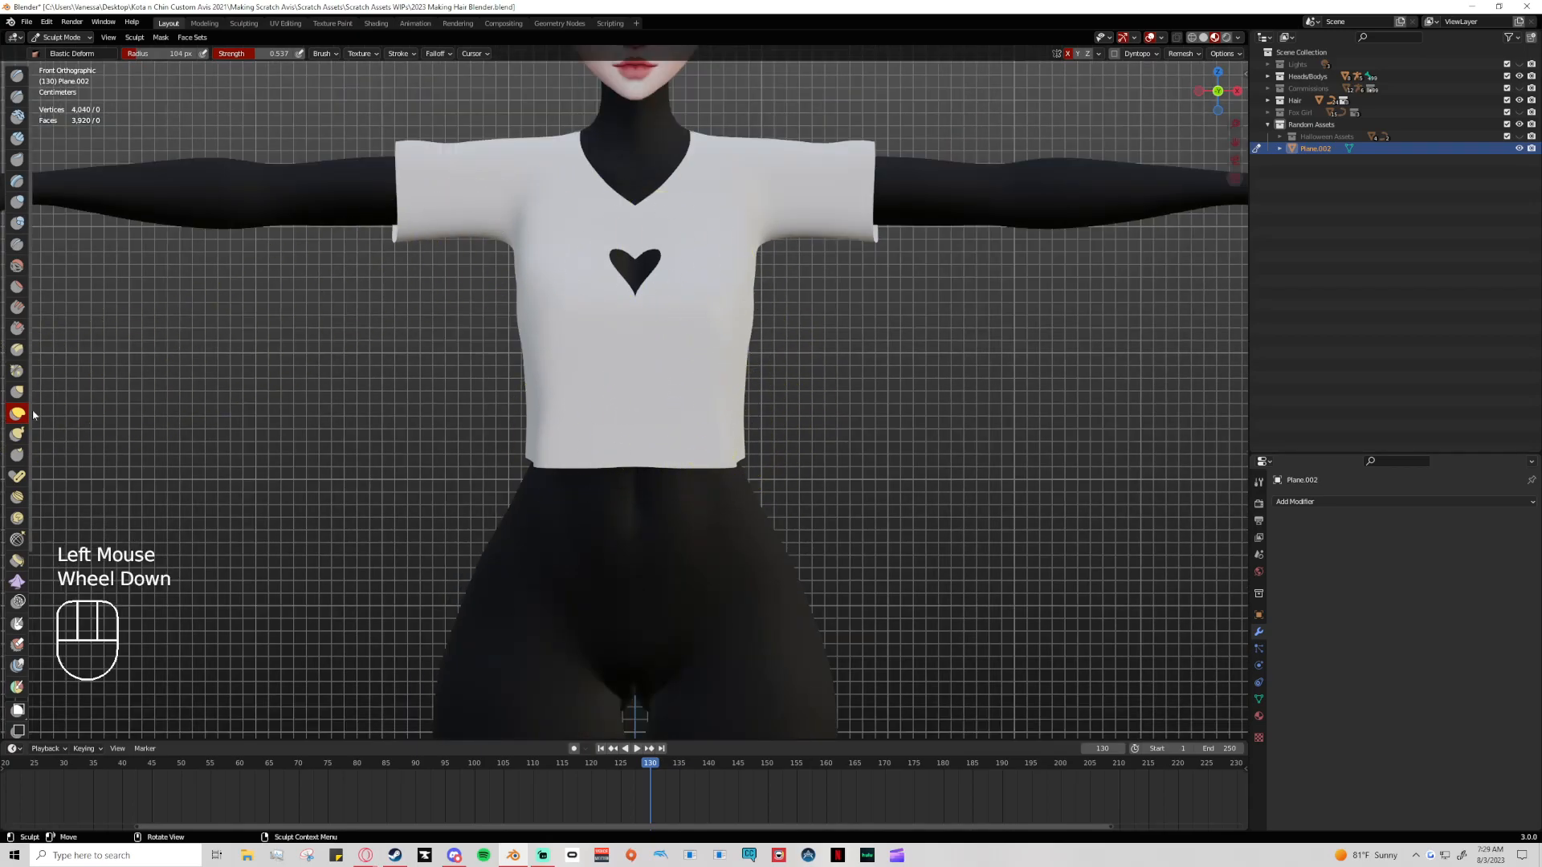
{"action": "scroll", "coordinate": [739, 482], "scroll_direction": "down", "scroll_amount": 1}
{"action": "middle_click_drag", "start_coordinate": [739, 499], "coordinate": [1066, 258]}
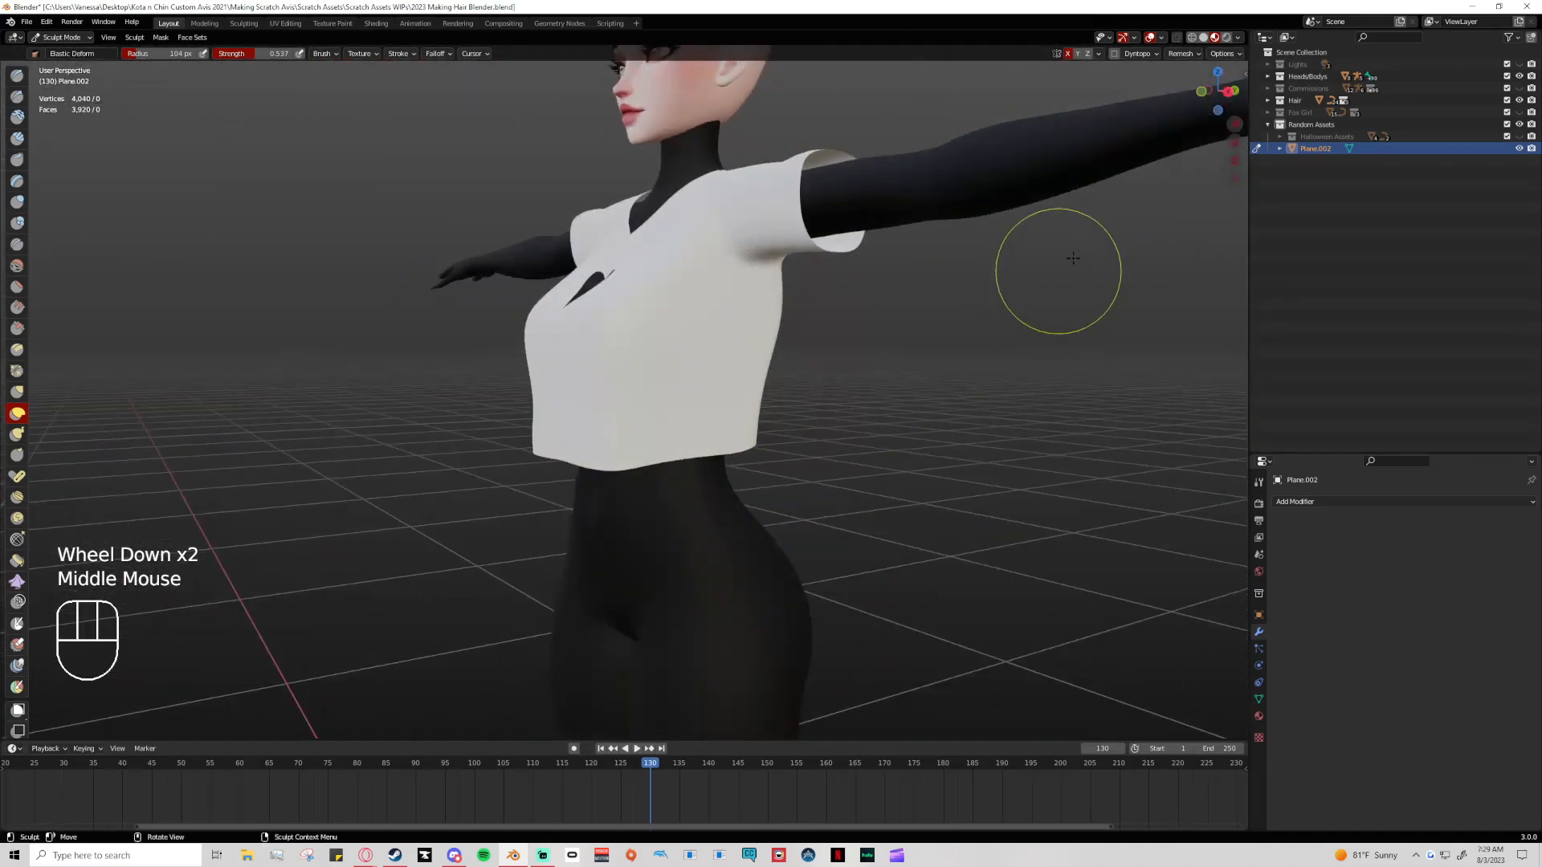
From the front view, draw the shirt's sides in beneath the armpits and shape them around the bust with Elastic Deform
{"action": "left_click", "coordinate": [1221, 86]}
{"action": "scroll", "coordinate": [763, 456], "scroll_direction": "up", "scroll_amount": 1}
{"action": "left_click_drag", "start_coordinate": [764, 453], "coordinate": [781, 407]}
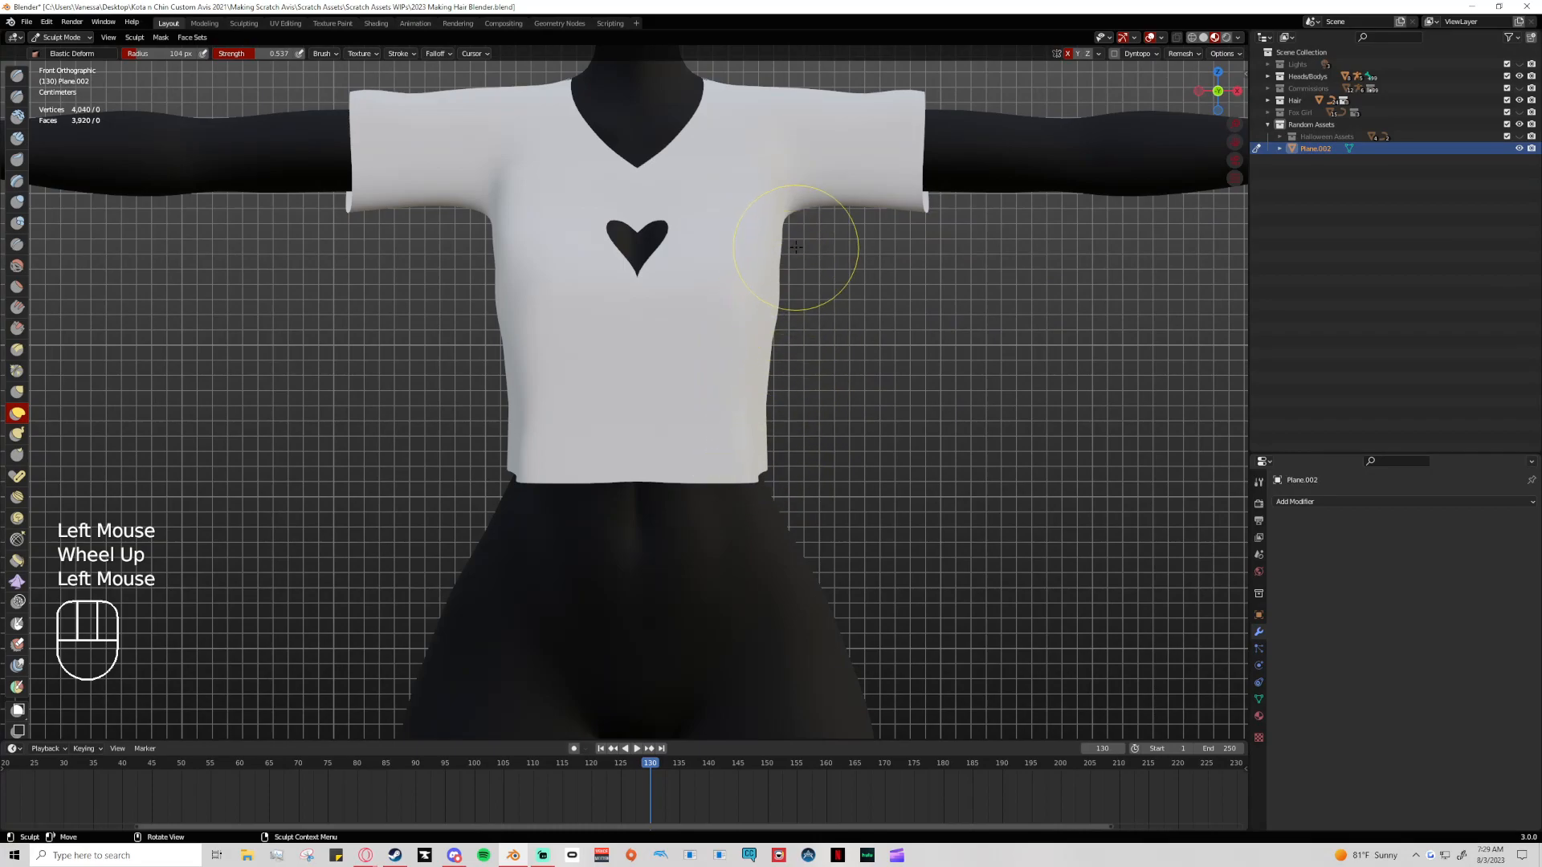
{"action": "mouse_move", "coordinate": [772, 227]}
{"action": "left_mouse_down"}
{"action": "mouse_move", "coordinate": [755, 226]}
{"action": "mouse_move", "coordinate": [783, 217]}
{"action": "mouse_move", "coordinate": [735, 207]}
{"action": "left_mouse_up"}
{"action": "mouse_move", "coordinate": [748, 235]}
{"action": "left_mouse_down"}
{"action": "mouse_move", "coordinate": [779, 249]}
{"action": "mouse_move", "coordinate": [782, 293]}
{"action": "left_mouse_up"}
{"action": "scroll", "coordinate": [816, 268], "scroll_direction": "up", "scroll_amount": 2}
{"action": "left_click_drag", "start_coordinate": [929, 138], "coordinate": [853, 133]}
{"action": "scroll", "coordinate": [921, 320], "scroll_direction": "down", "scroll_amount": 2}
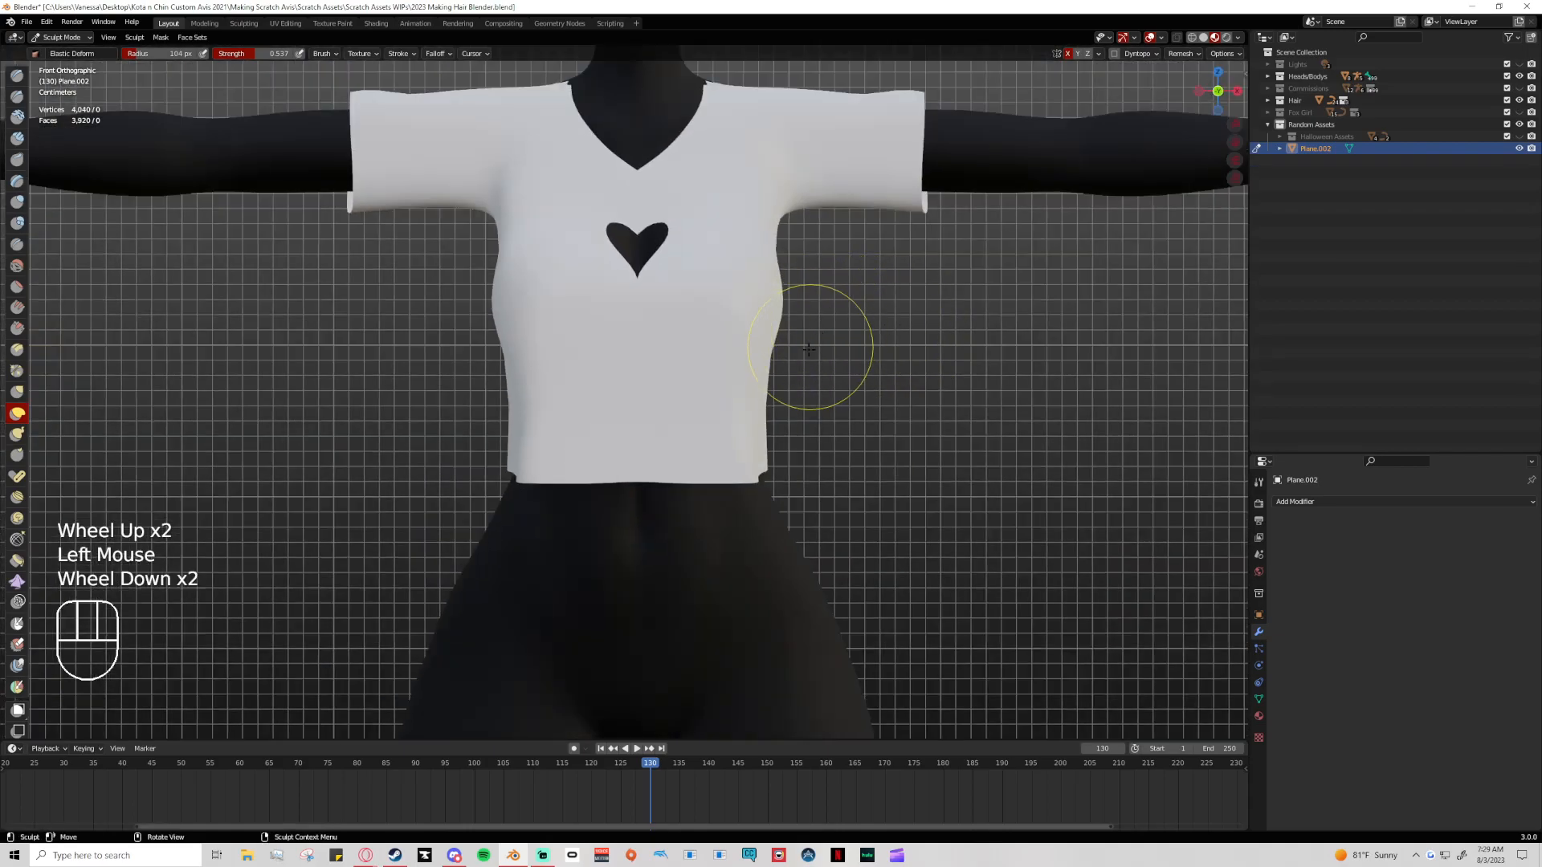
Sculpt the tops of the shoulders and sleeves so they slope down from the neckline toward the arms
{"action": "middle_click_drag", "start_coordinate": [800, 354], "coordinate": [794, 372], "text": "shift"}
{"action": "left_click_drag", "start_coordinate": [698, 158], "coordinate": [700, 149]}
{"action": "left_click_drag", "start_coordinate": [887, 159], "coordinate": [889, 177]}
{"action": "left_click_drag", "start_coordinate": [901, 166], "coordinate": [905, 179]}
{"action": "left_click_drag", "start_coordinate": [906, 182], "coordinate": [905, 193]}
{"action": "mouse_move", "coordinate": [787, 166]}
{"action": "left_mouse_down"}
{"action": "mouse_move", "coordinate": [789, 186]}
{"action": "mouse_move", "coordinate": [790, 169]}
{"action": "mouse_move", "coordinate": [720, 157]}
{"action": "mouse_move", "coordinate": [798, 205]}
{"action": "mouse_move", "coordinate": [792, 188]}
{"action": "left_mouse_up"}
{"action": "left_click_drag", "start_coordinate": [790, 197], "coordinate": [796, 169]}
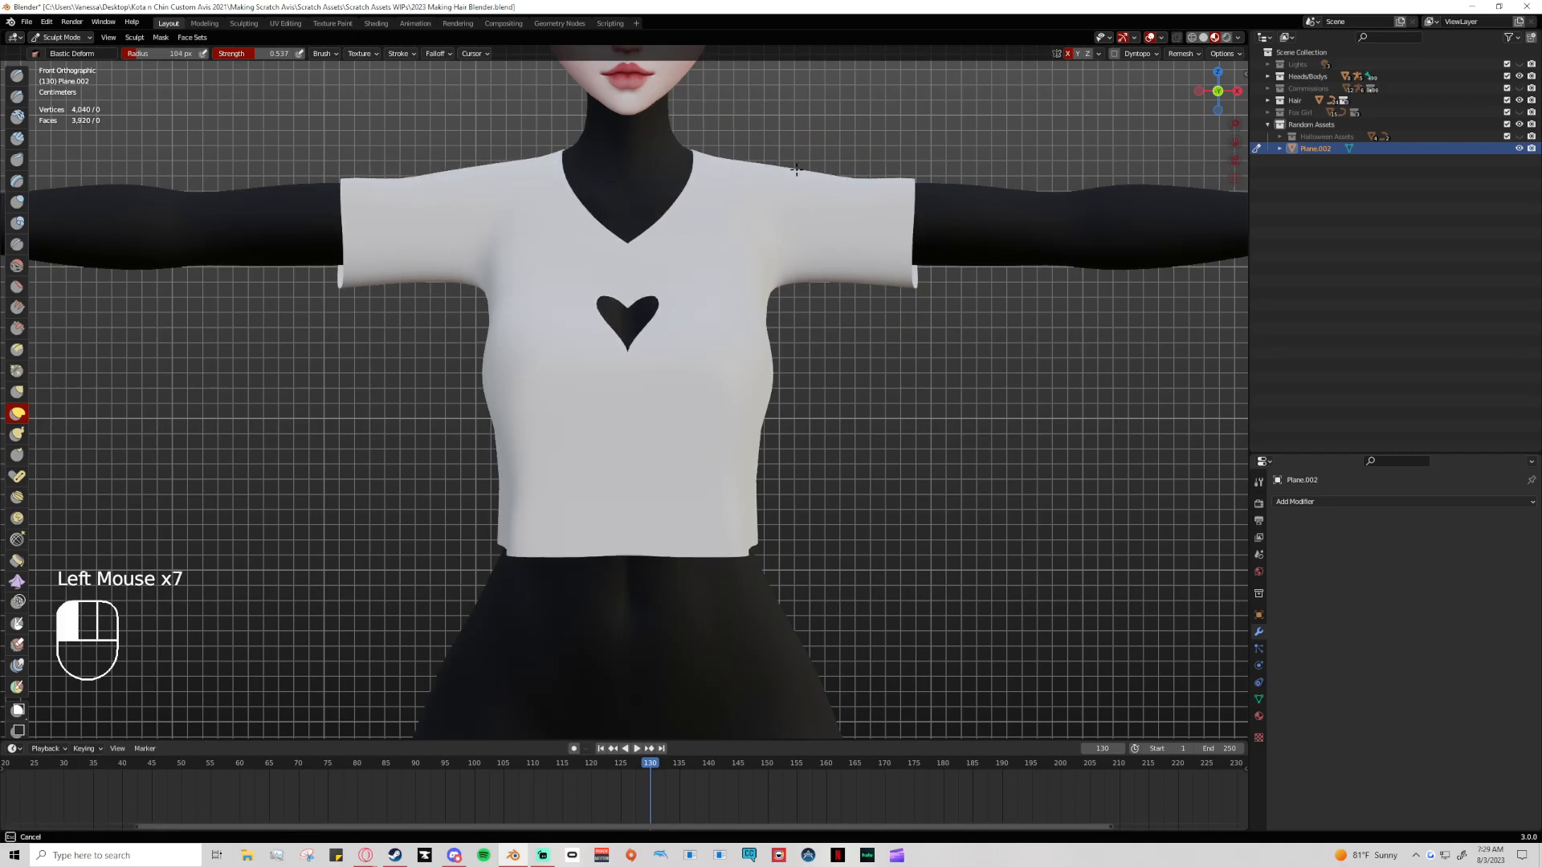
{"action": "scroll", "coordinate": [835, 329], "scroll_direction": "down", "scroll_amount": 1}
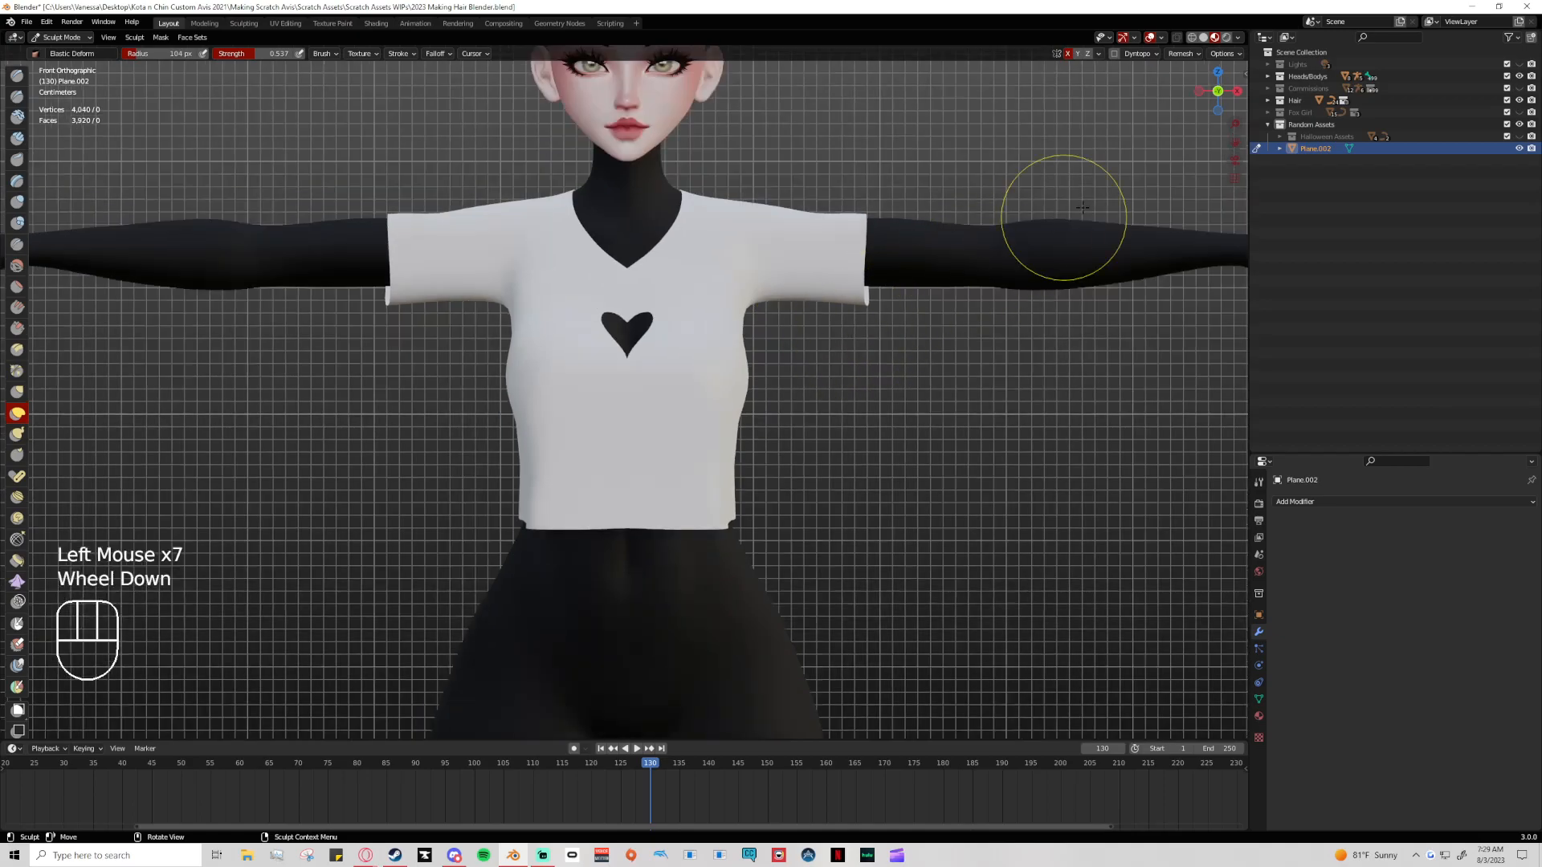
Contour the shirt's back and the area below the arm with Elastic Deform strokes from the side and from angled views
{"action": "left_click", "coordinate": [1236, 91]}
{"action": "mouse_move", "coordinate": [810, 361]}
{"action": "left_mouse_down"}
{"action": "mouse_move", "coordinate": [734, 359]}
{"action": "mouse_move", "coordinate": [785, 317]}
{"action": "left_mouse_up"}
{"action": "middle_click_drag", "start_coordinate": [785, 316], "coordinate": [546, 337]}
{"action": "left_click_drag", "start_coordinate": [540, 339], "coordinate": [522, 340]}
{"action": "middle_click_drag", "start_coordinate": [689, 344], "coordinate": [757, 321]}
{"action": "left_click_drag", "start_coordinate": [757, 320], "coordinate": [776, 316]}
Shape the shirt's upper back and lower back near the hem with Elastic Deform strokes
{"action": "left_click", "coordinate": [1204, 91]}
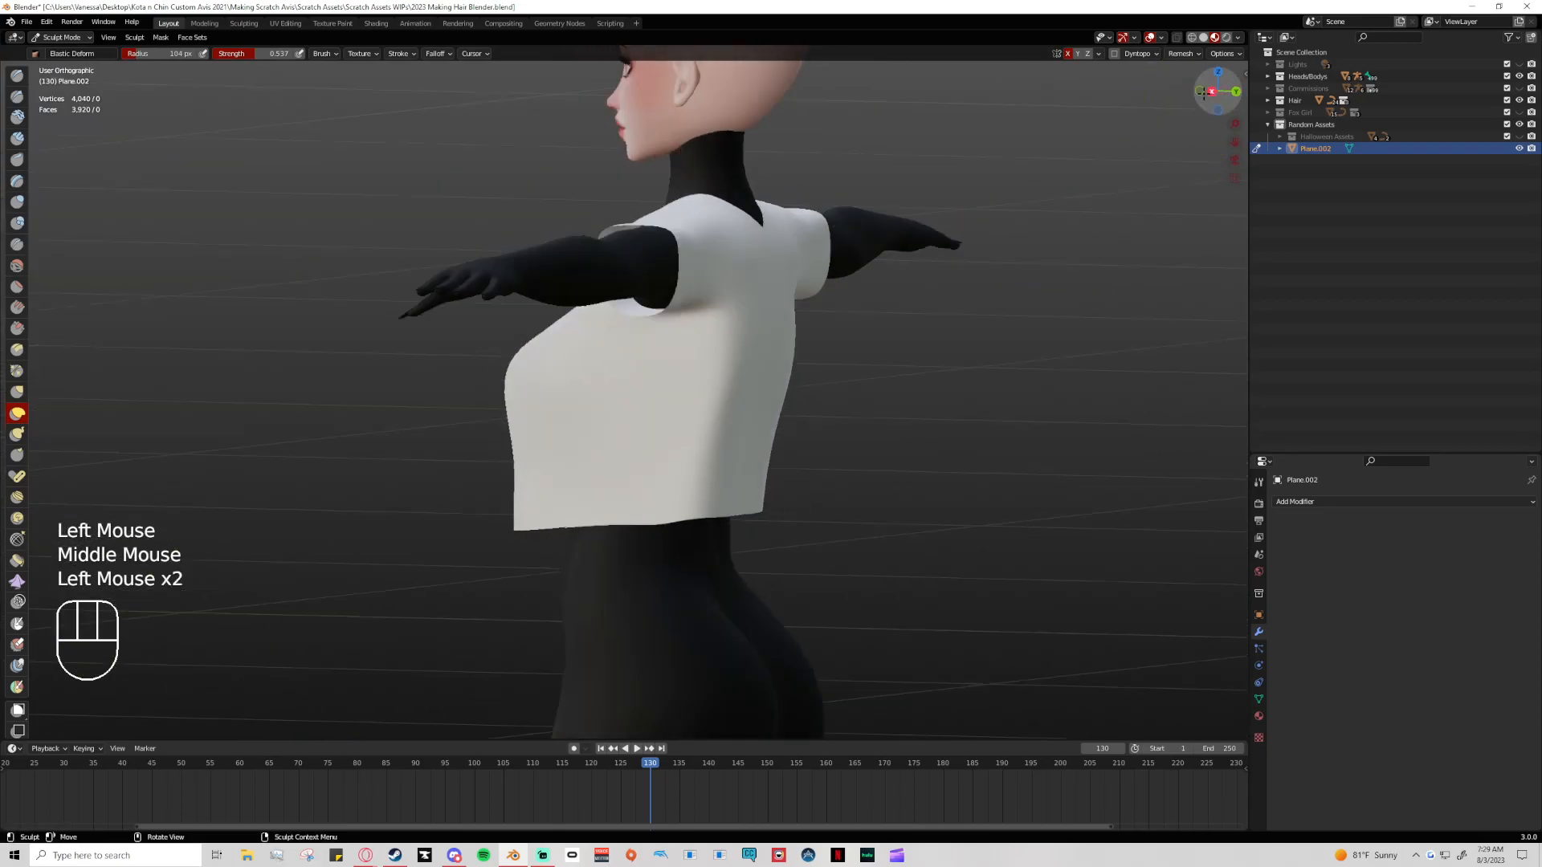
{"action": "scroll", "coordinate": [767, 447], "scroll_direction": "down", "scroll_amount": 1}
{"action": "mouse_move", "coordinate": [716, 449]}
{"action": "left_mouse_down"}
{"action": "mouse_move", "coordinate": [667, 456]}
{"action": "mouse_move", "coordinate": [731, 450]}
{"action": "mouse_move", "coordinate": [711, 459]}
{"action": "mouse_move", "coordinate": [723, 468]}
{"action": "left_mouse_up"}
{"action": "left_click_drag", "start_coordinate": [750, 317], "coordinate": [760, 318]}
{"action": "middle_click_drag", "start_coordinate": [846, 456], "coordinate": [768, 461]}
{"action": "mouse_move", "coordinate": [682, 461]}
{"action": "left_mouse_down"}
{"action": "mouse_move", "coordinate": [706, 451]}
{"action": "mouse_move", "coordinate": [709, 420]}
{"action": "mouse_move", "coordinate": [752, 461]}
{"action": "left_mouse_up"}
From the back view, narrow the shirt's waist and adjust the ribs and hem corners symmetrically
{"action": "middle_click_drag", "start_coordinate": [808, 481], "coordinate": [848, 416]}
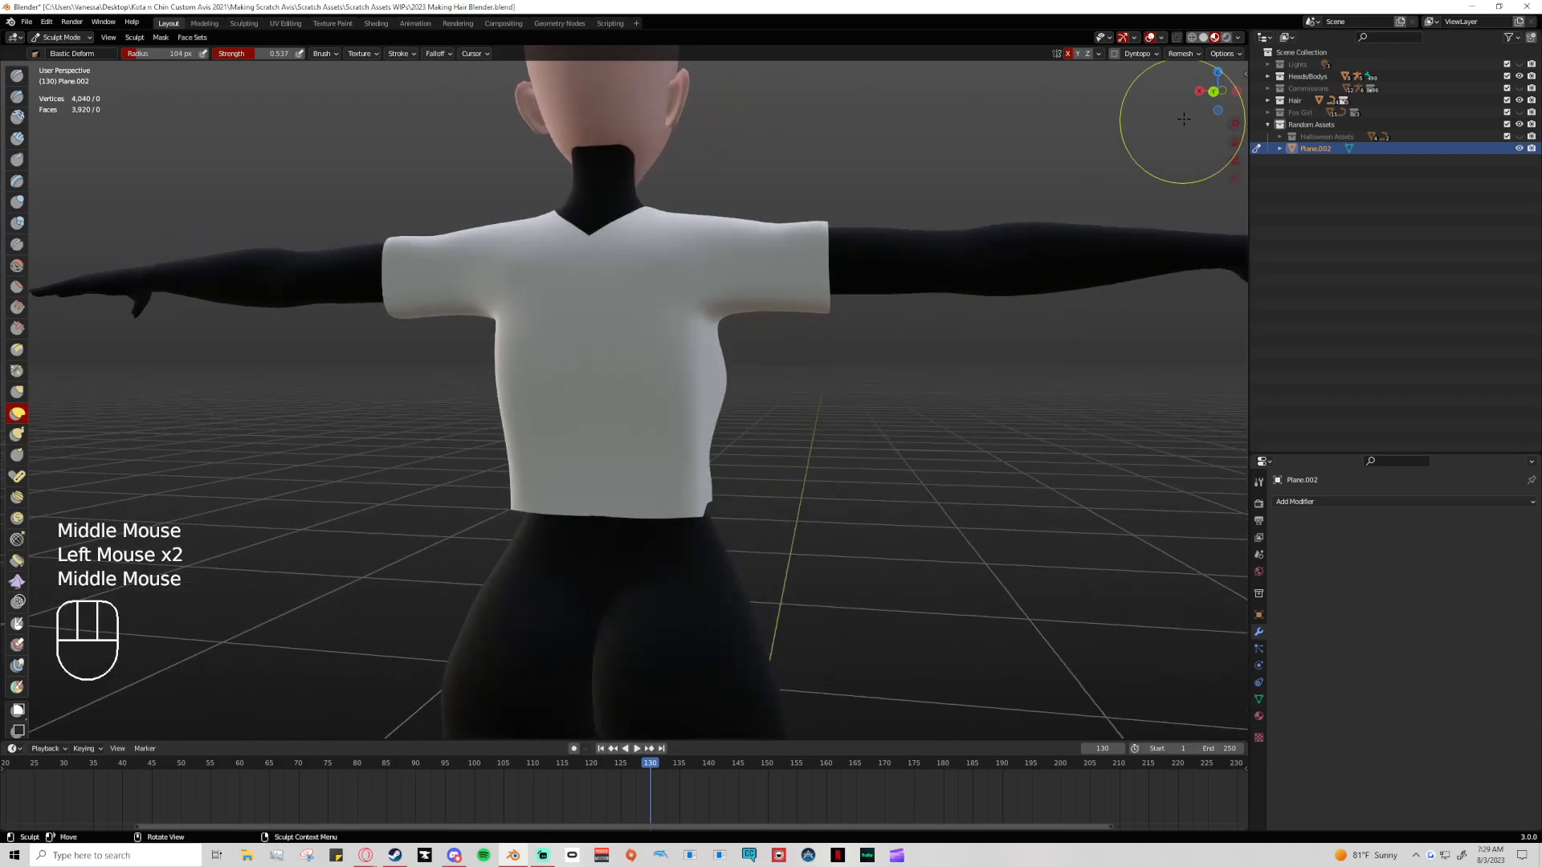
{"action": "left_click", "coordinate": [1213, 91]}
{"action": "left_click_drag", "start_coordinate": [718, 455], "coordinate": [666, 444]}
{"action": "left_click_drag", "start_coordinate": [715, 344], "coordinate": [763, 300]}
{"action": "scroll", "coordinate": [706, 382], "scroll_direction": "up", "scroll_amount": 2}
{"action": "scroll", "coordinate": [728, 461], "scroll_direction": "down", "scroll_amount": 1}
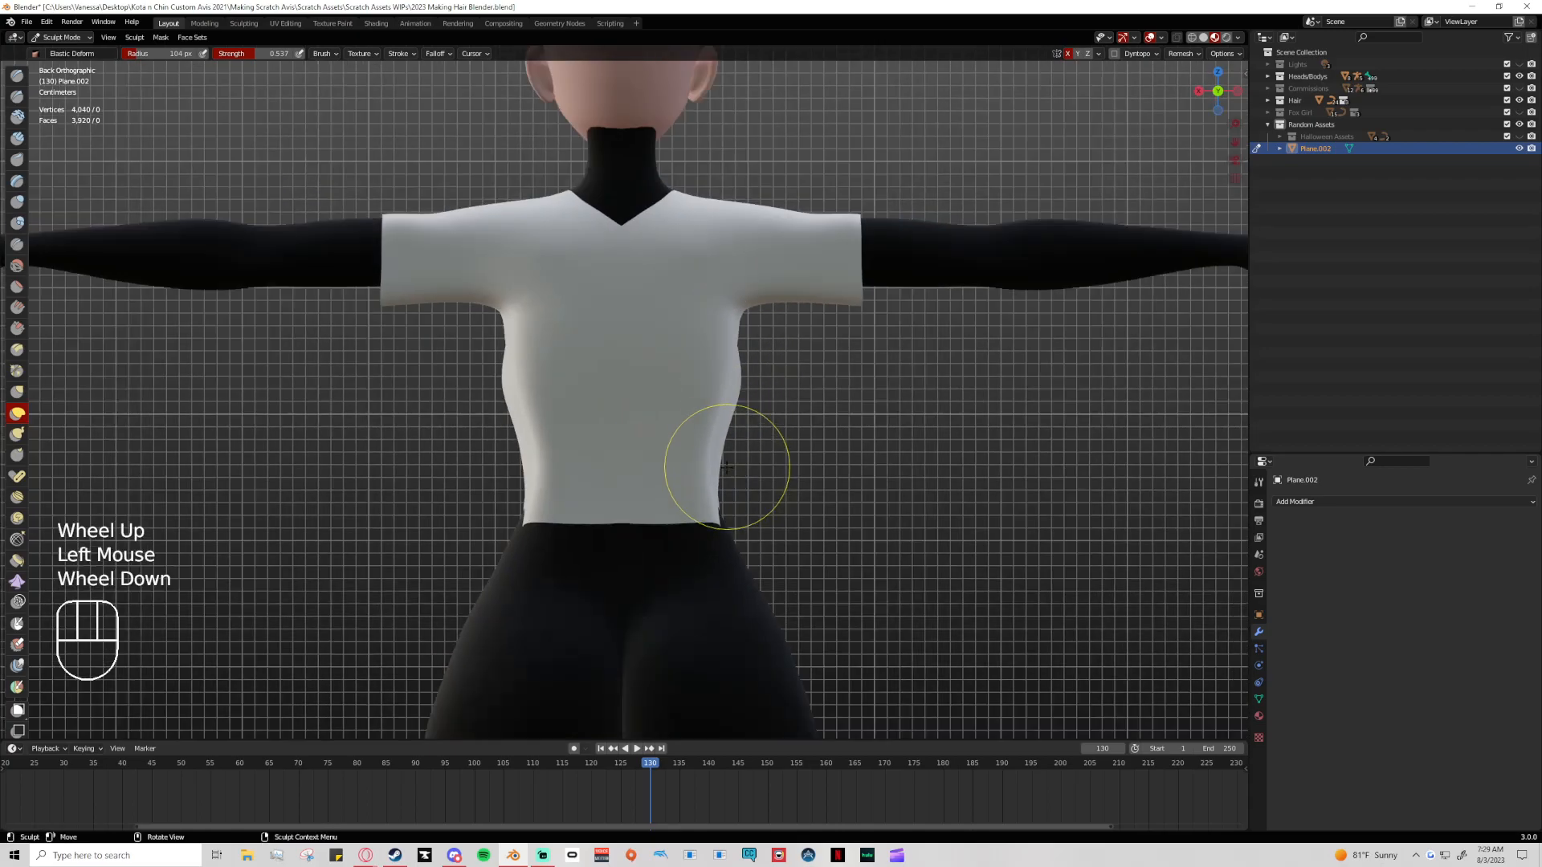
{"action": "left_click_drag", "start_coordinate": [716, 511], "coordinate": [732, 519]}
Nudge the side hem outward and refine the underarm contours from several angles with Elastic Deform
{"action": "middle_click_drag", "start_coordinate": [592, 533], "coordinate": [797, 523]}
{"action": "left_click_drag", "start_coordinate": [730, 527], "coordinate": [744, 525]}
{"action": "left_click_drag", "start_coordinate": [655, 317], "coordinate": [666, 325]}
{"action": "scroll", "coordinate": [678, 333], "scroll_direction": "up", "scroll_amount": 1}
{"action": "mouse_move", "coordinate": [678, 333]}
{"action": "middle_mouse_down"}
{"action": "mouse_move", "coordinate": [726, 451]}
{"action": "mouse_move", "coordinate": [563, 444]}
{"action": "middle_mouse_up"}
{"action": "mouse_move", "coordinate": [470, 355]}
{"action": "left_mouse_down"}
{"action": "mouse_move", "coordinate": [516, 354]}
{"action": "mouse_move", "coordinate": [475, 354]}
{"action": "mouse_move", "coordinate": [502, 408]}
{"action": "mouse_move", "coordinate": [482, 344]}
{"action": "left_mouse_up"}
{"action": "mouse_move", "coordinate": [482, 343]}
{"action": "middle_mouse_down"}
{"action": "mouse_move", "coordinate": [568, 447]}
{"action": "mouse_move", "coordinate": [798, 438]}
{"action": "middle_mouse_up"}
{"action": "scroll", "coordinate": [798, 437], "scroll_direction": "down", "scroll_amount": 1}
{"action": "left_click_drag", "start_coordinate": [767, 336], "coordinate": [776, 332]}
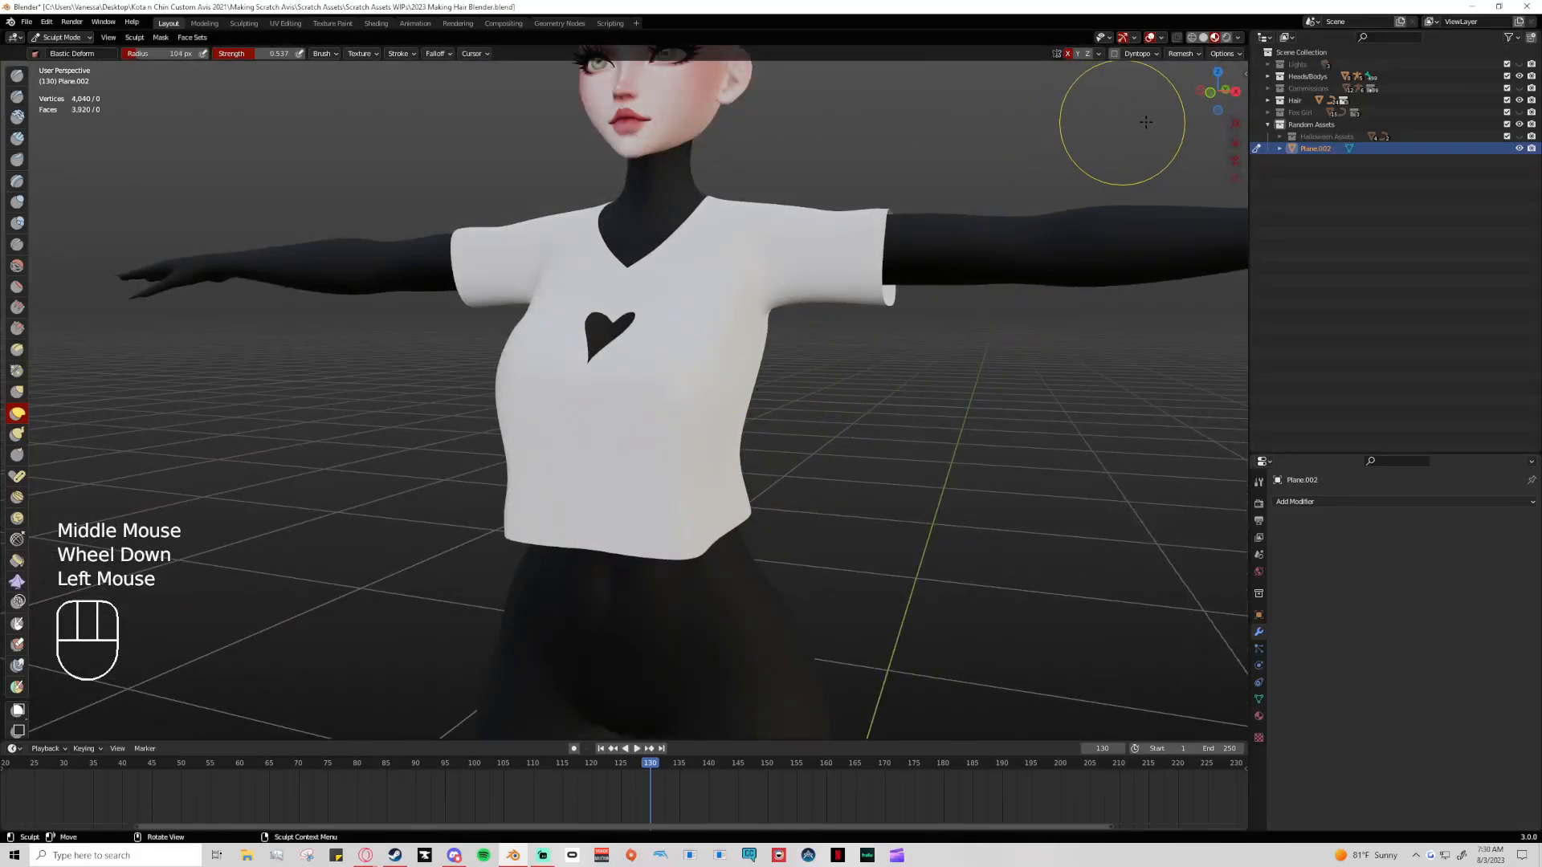
From the left side view, push the shirt's upper chest slightly inward with Elastic Deform
{"action": "left_click", "coordinate": [1221, 90]}
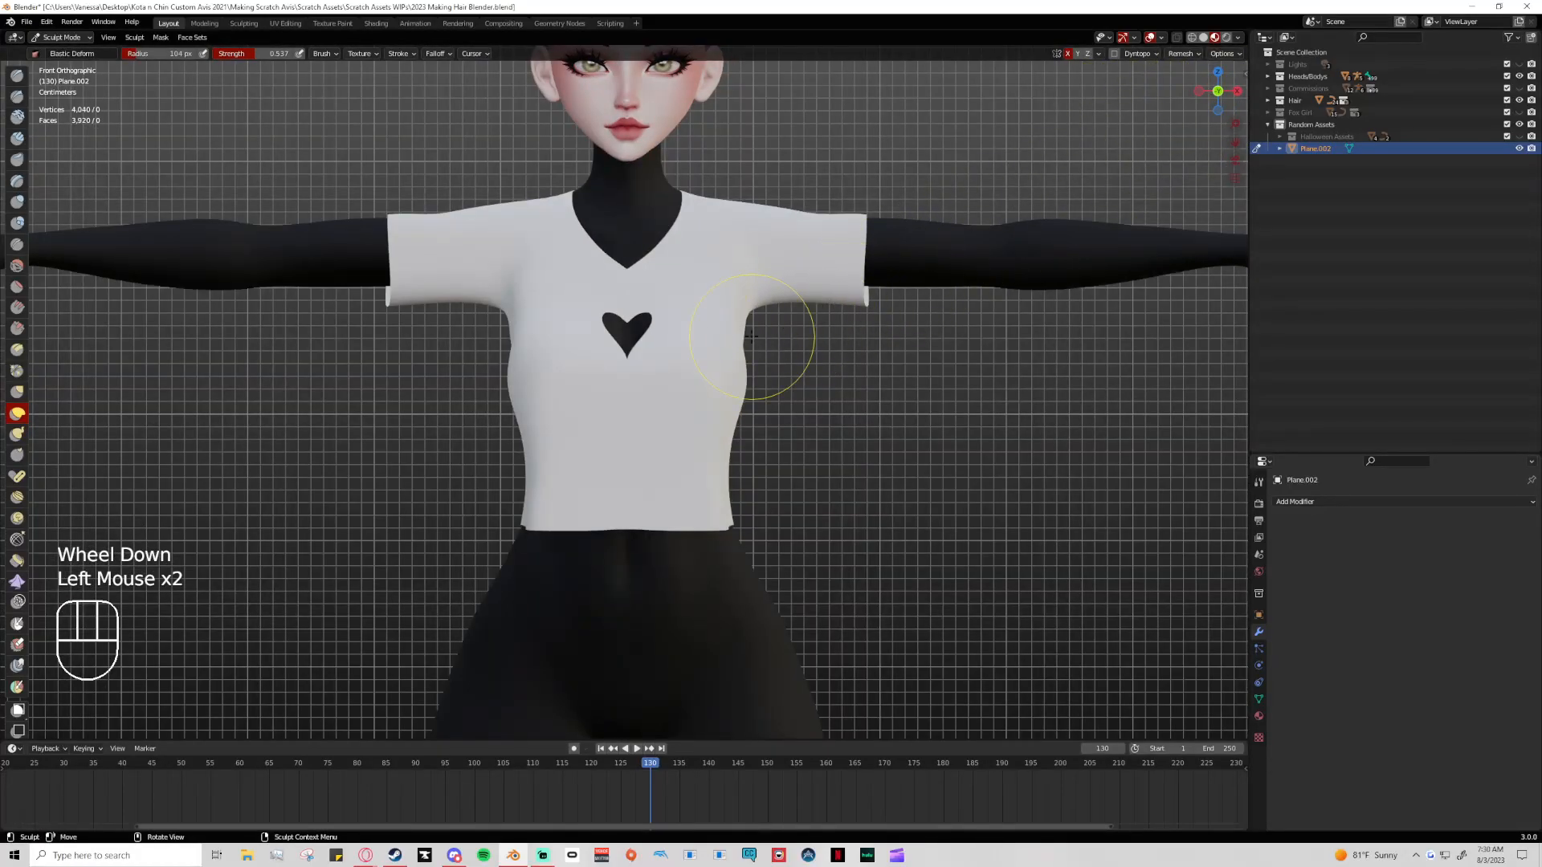
{"action": "scroll", "coordinate": [705, 354], "scroll_direction": "up", "scroll_amount": 1}
{"action": "middle_click_drag", "start_coordinate": [634, 370], "coordinate": [967, 241]}
{"action": "left_click", "coordinate": [1208, 94]}
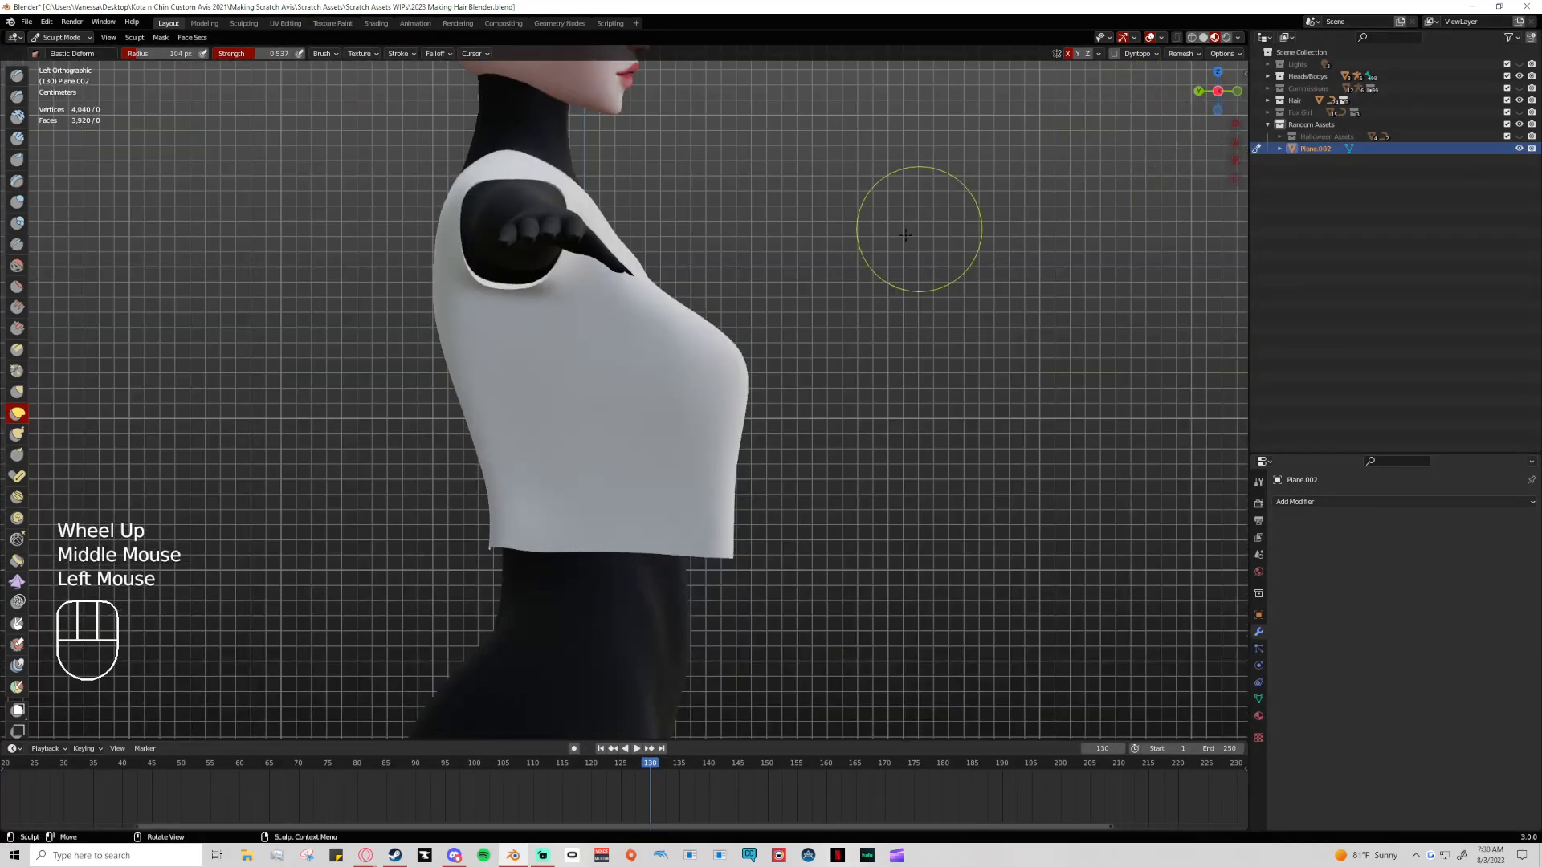
{"action": "left_click_drag", "start_coordinate": [691, 301], "coordinate": [660, 303]}
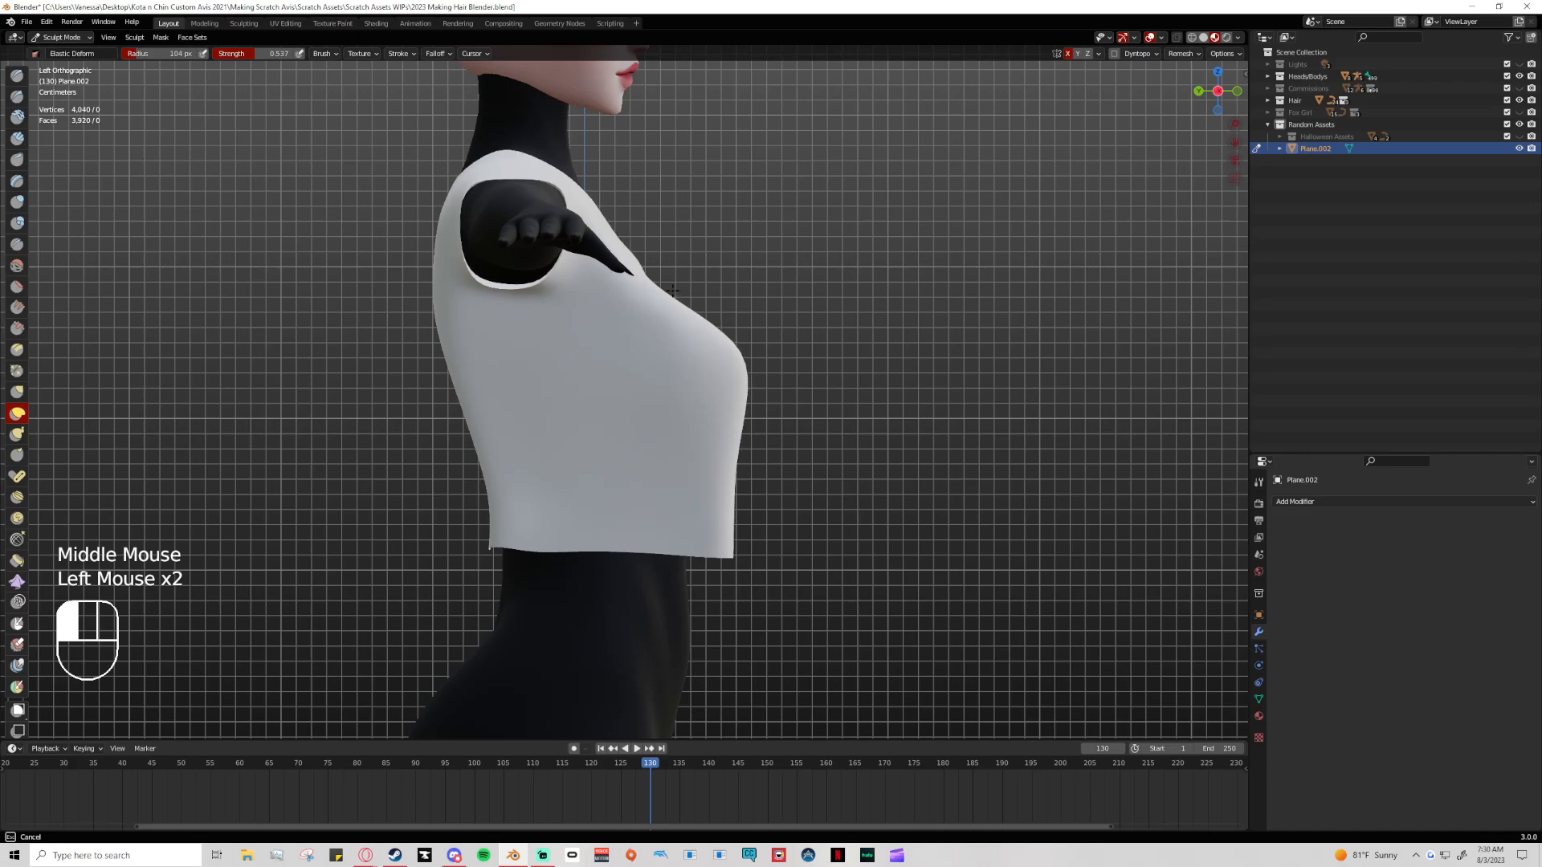
Try pulling the shirt's front in below the bust with Elastic Deform, undoing the strokes
{"action": "mouse_move", "coordinate": [771, 372]}
{"action": "left_mouse_down"}
{"action": "mouse_move", "coordinate": [711, 373]}
{"action": "mouse_move", "coordinate": [729, 507]}
{"action": "left_mouse_up"}
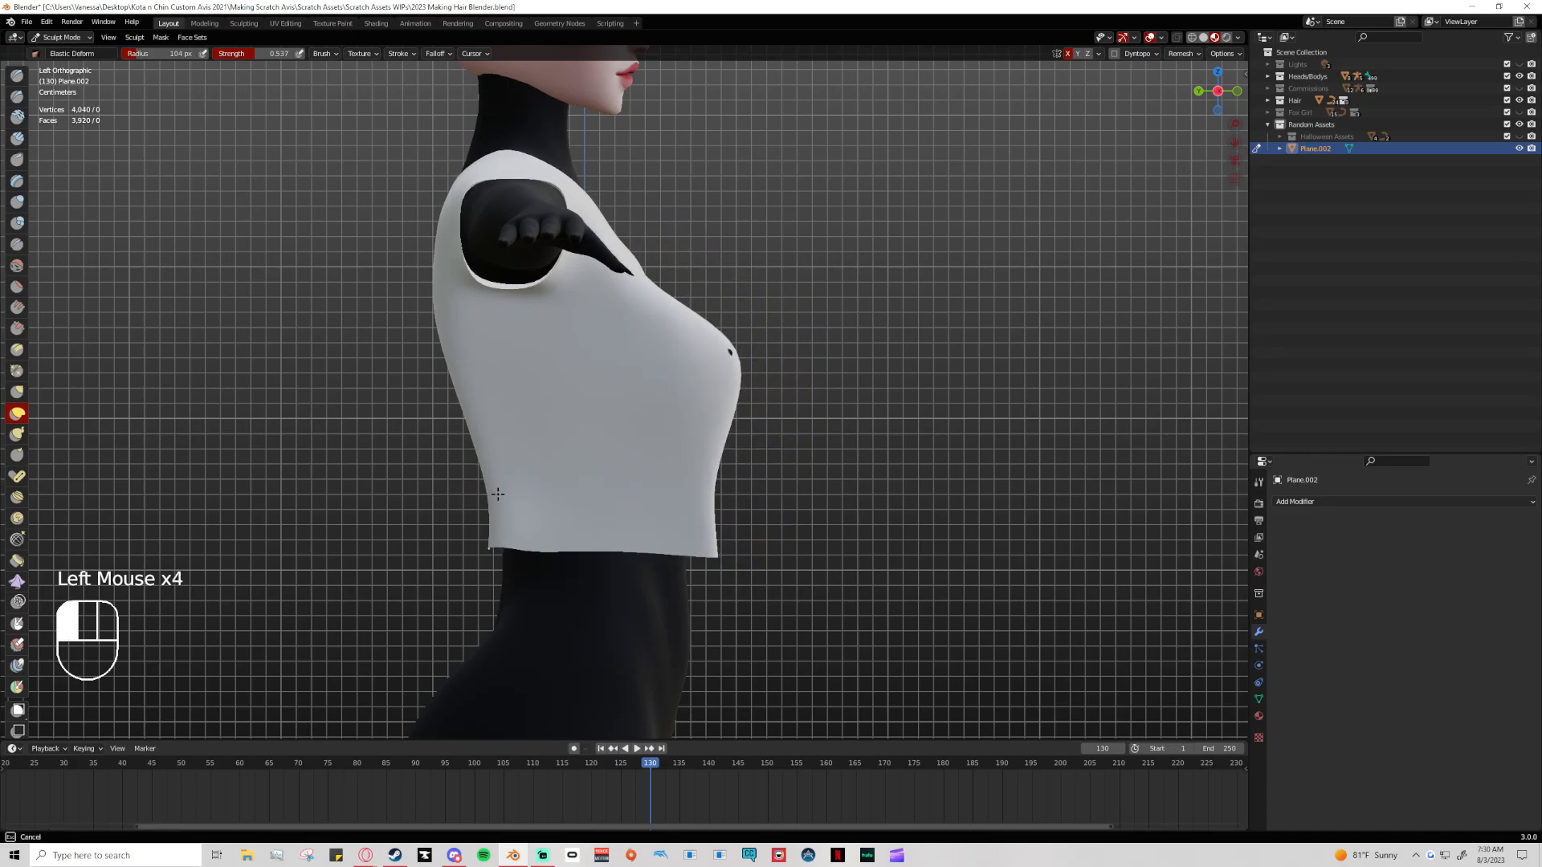
{"action": "mouse_move", "coordinate": [176, 491]}
{"action": "left_mouse_down"}
{"action": "mouse_move", "coordinate": [138, 502]}
{"action": "mouse_move", "coordinate": [265, 510]}
{"action": "left_mouse_up"}
{"action": "left_click_drag", "start_coordinate": [721, 366], "coordinate": [740, 413]}
{"action": "key", "text": "ctrl+z"}
{"action": "key", "text": "ctrl+z"}
Select the Grab brush and try pushing the shirt's lower front inward up close, undoing the stroke
{"action": "left_click", "coordinate": [17, 391]}
{"action": "scroll", "coordinate": [785, 482], "scroll_direction": "down", "scroll_amount": 2}
{"action": "scroll", "coordinate": [691, 483], "scroll_direction": "up", "scroll_amount": 3}
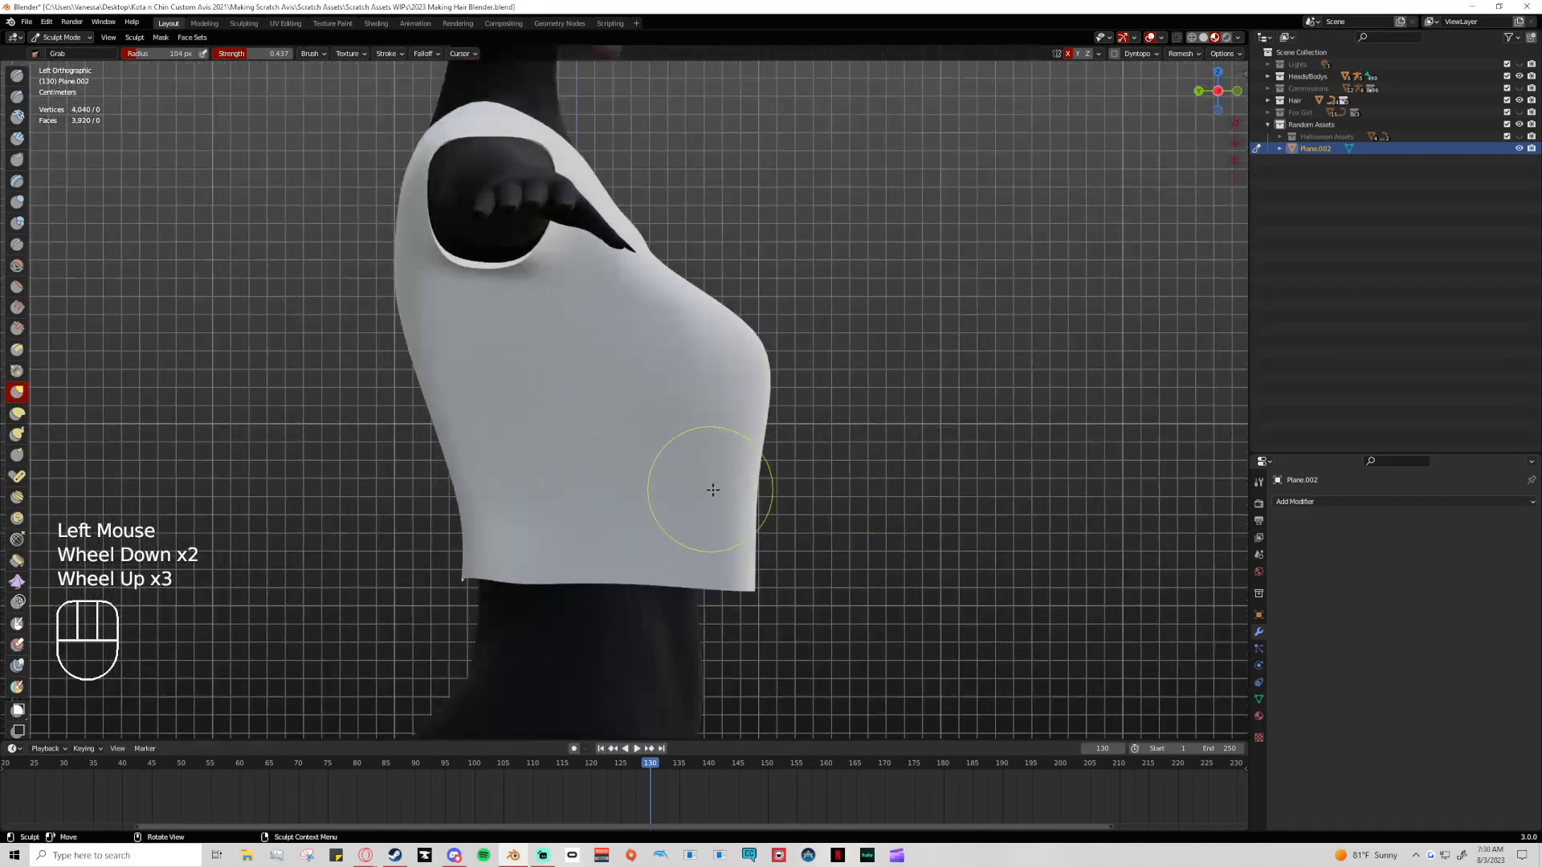
{"action": "scroll", "coordinate": [750, 513], "scroll_direction": "up", "scroll_amount": 2}
{"action": "left_click_drag", "start_coordinate": [806, 534], "coordinate": [770, 534]}
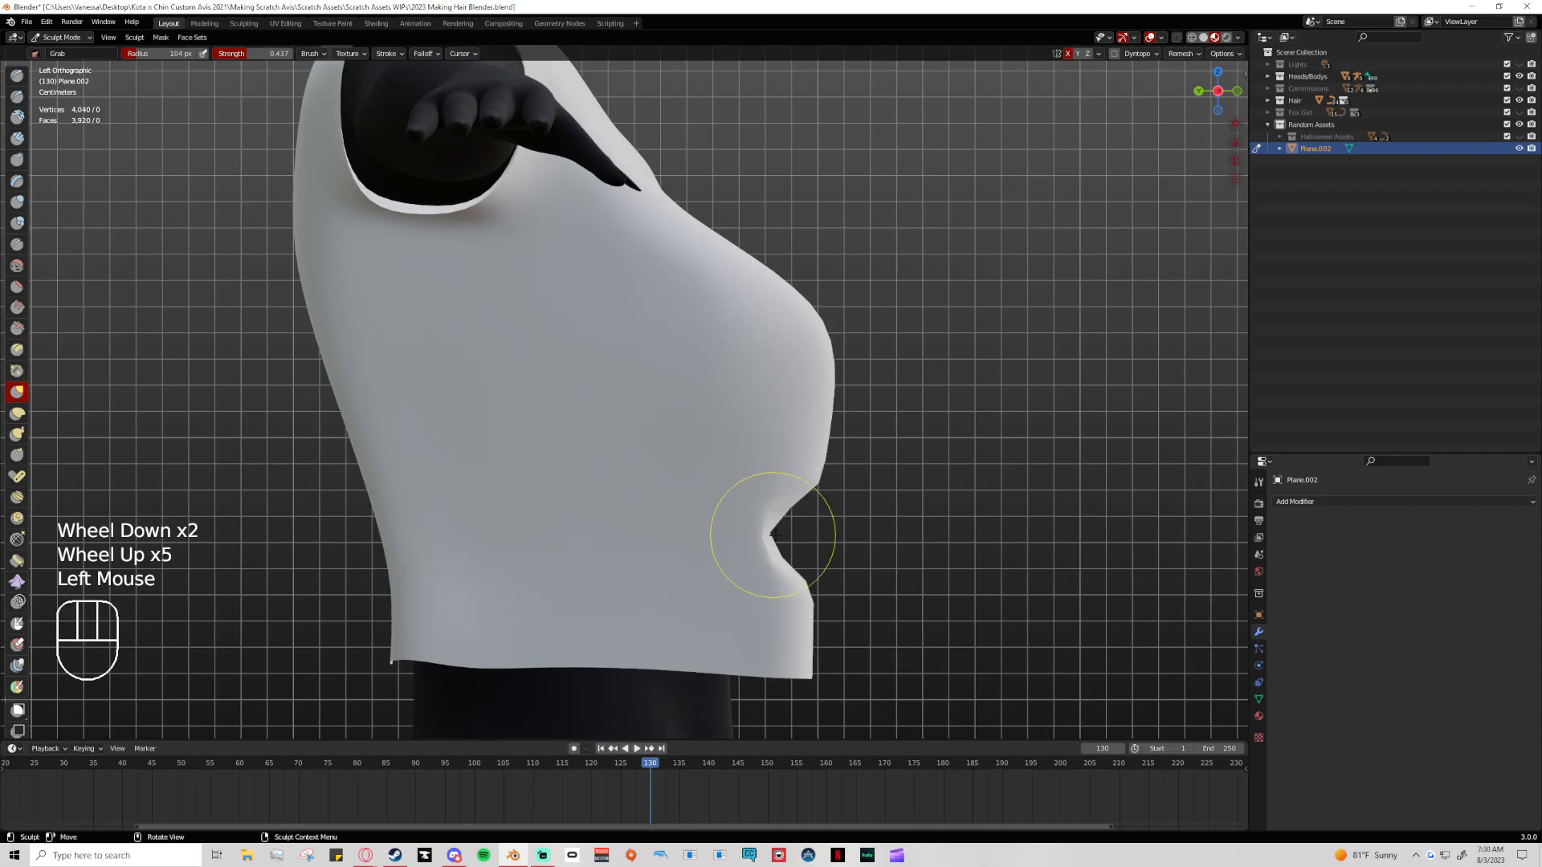
{"action": "key", "text": "ctrl+z"}
Zoomed out in the side view, pull the shirt's front toward the stomach below the bust and at the hem with Grab
{"action": "scroll", "coordinate": [784, 527], "scroll_direction": "down", "scroll_amount": 5}
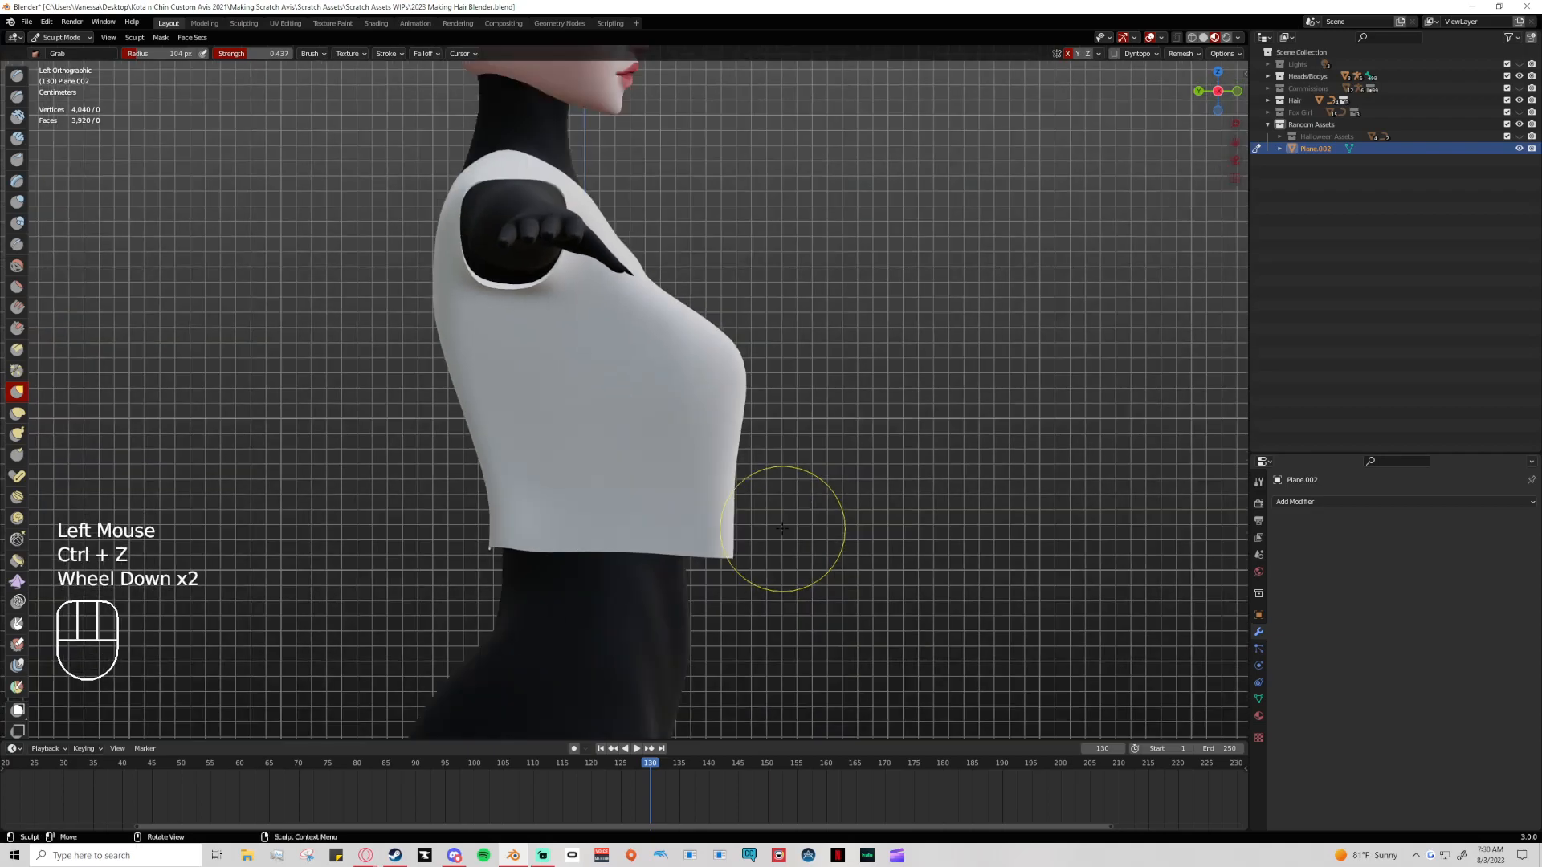
{"action": "left_click_drag", "start_coordinate": [686, 467], "coordinate": [675, 462]}
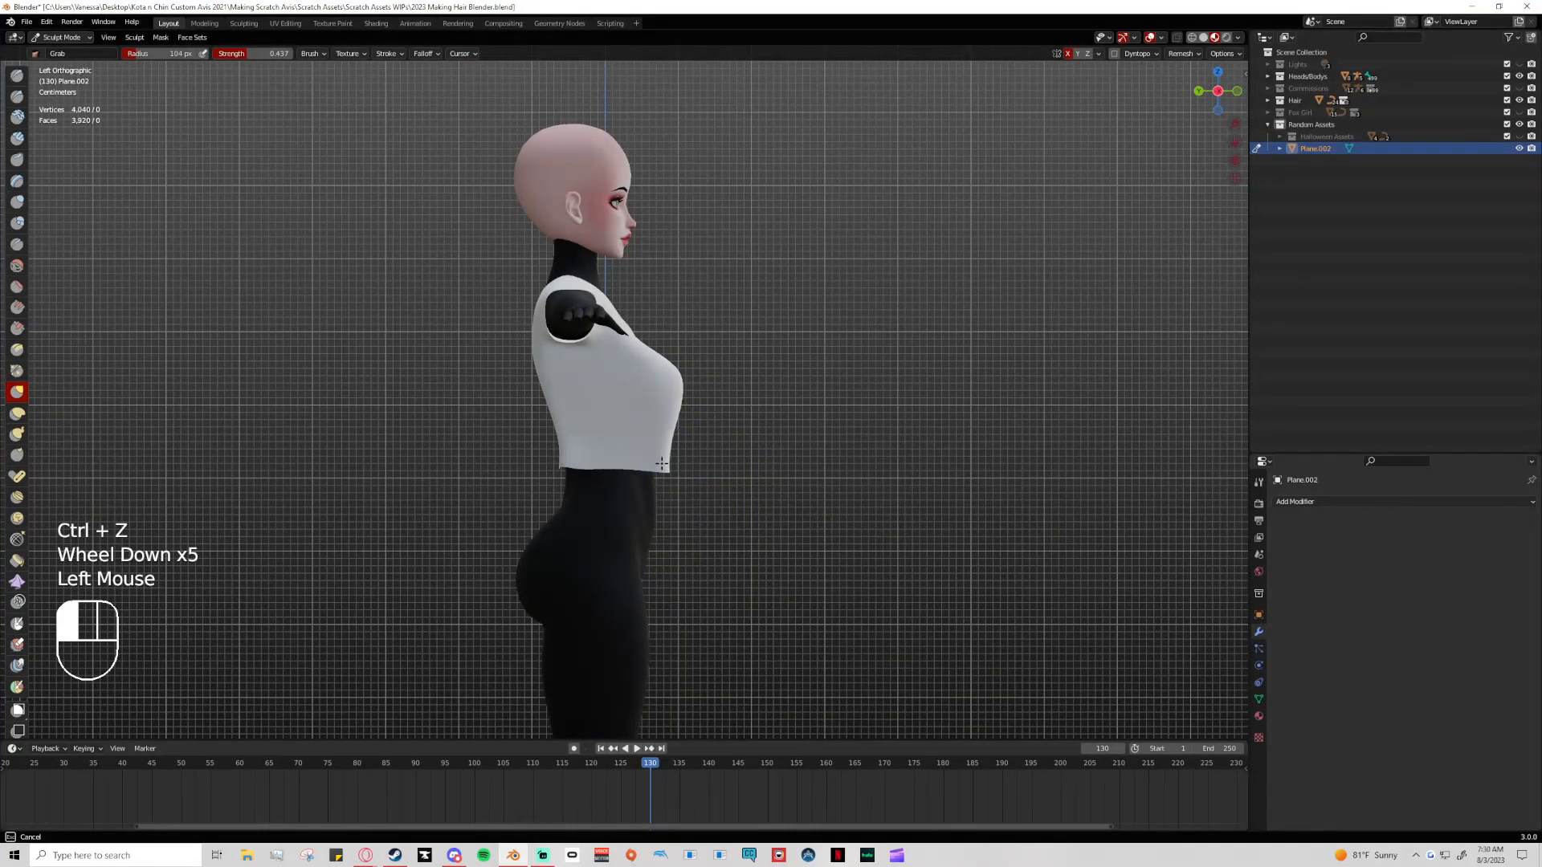
{"action": "mouse_move", "coordinate": [648, 470]}
{"action": "left_mouse_down"}
{"action": "mouse_move", "coordinate": [678, 459]}
{"action": "mouse_move", "coordinate": [682, 430]}
{"action": "mouse_move", "coordinate": [659, 419]}
{"action": "mouse_move", "coordinate": [694, 427]}
{"action": "mouse_move", "coordinate": [640, 430]}
{"action": "mouse_move", "coordinate": [657, 432]}
{"action": "left_mouse_up"}
{"action": "scroll", "coordinate": [723, 459], "scroll_direction": "up", "scroll_amount": 2}
{"action": "left_click_drag", "start_coordinate": [706, 498], "coordinate": [669, 497]}
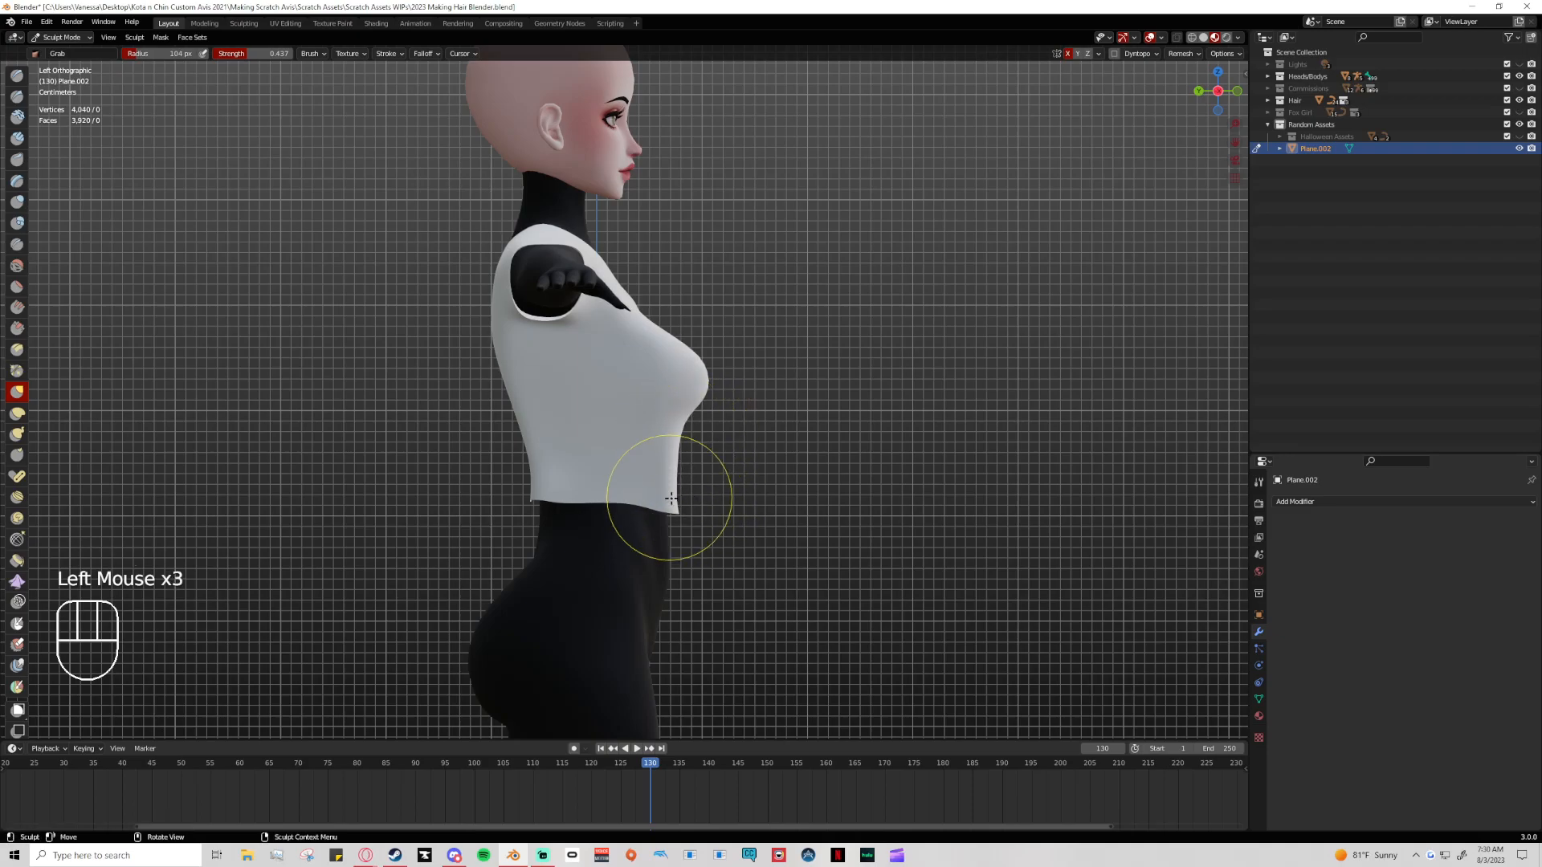
Adjust the shirt's side hem corner with Grab strokes from the front and from behind
{"action": "middle_click_drag", "start_coordinate": [733, 509], "coordinate": [679, 502]}
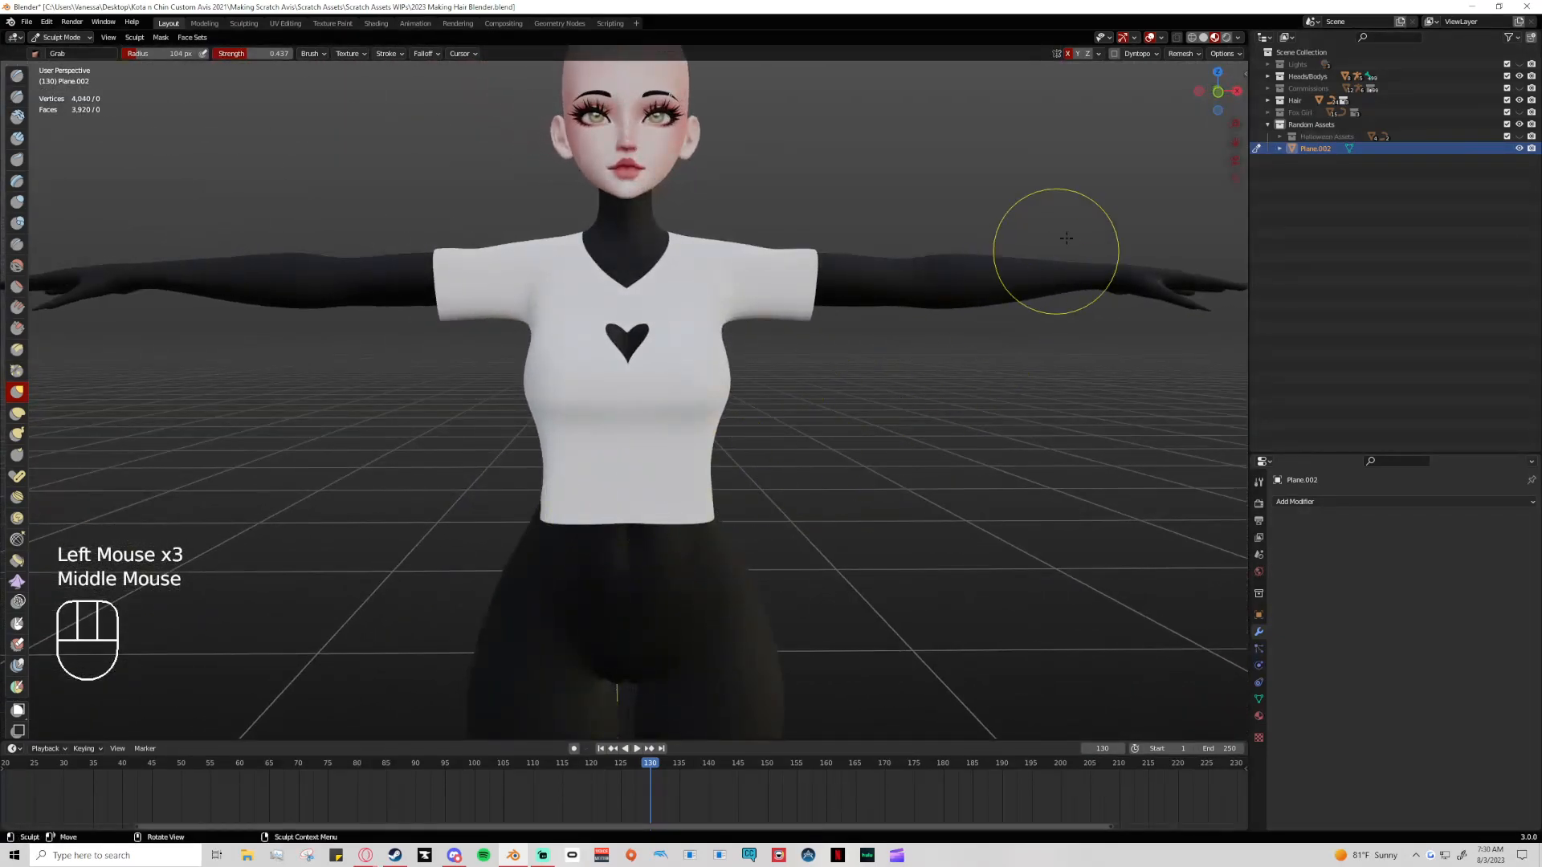
{"action": "left_click", "coordinate": [1217, 91]}
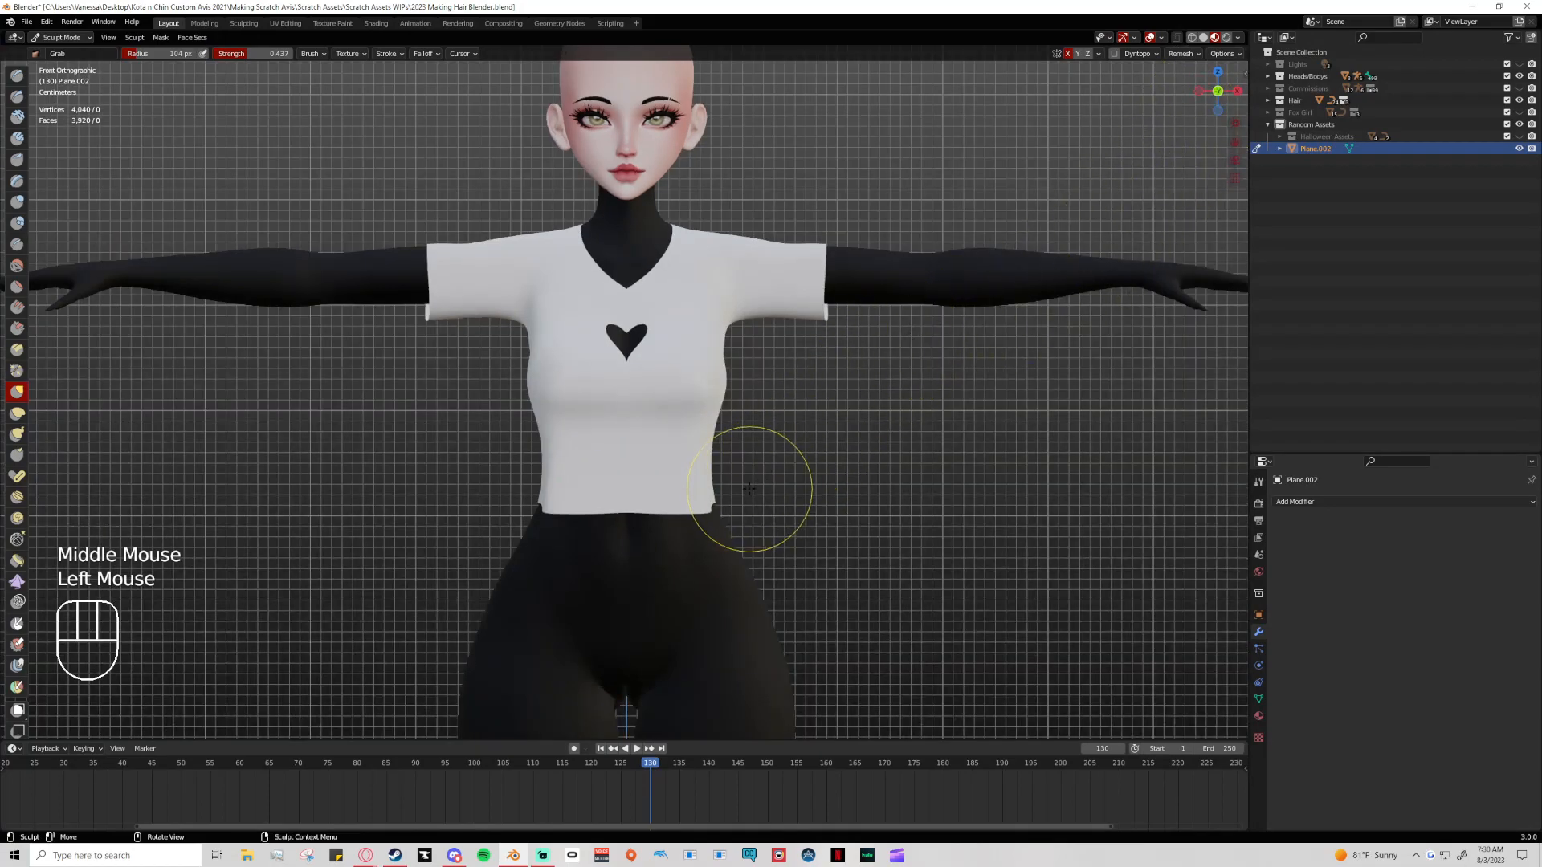
{"action": "scroll", "coordinate": [749, 488], "scroll_direction": "up", "scroll_amount": 2}
{"action": "left_click_drag", "start_coordinate": [750, 557], "coordinate": [761, 554]}
{"action": "middle_click_drag", "start_coordinate": [860, 516], "coordinate": [553, 524]}
{"action": "mouse_move", "coordinate": [477, 501]}
{"action": "left_mouse_down"}
{"action": "mouse_move", "coordinate": [494, 547]}
{"action": "mouse_move", "coordinate": [474, 551]}
{"action": "mouse_move", "coordinate": [493, 563]}
{"action": "left_mouse_up"}
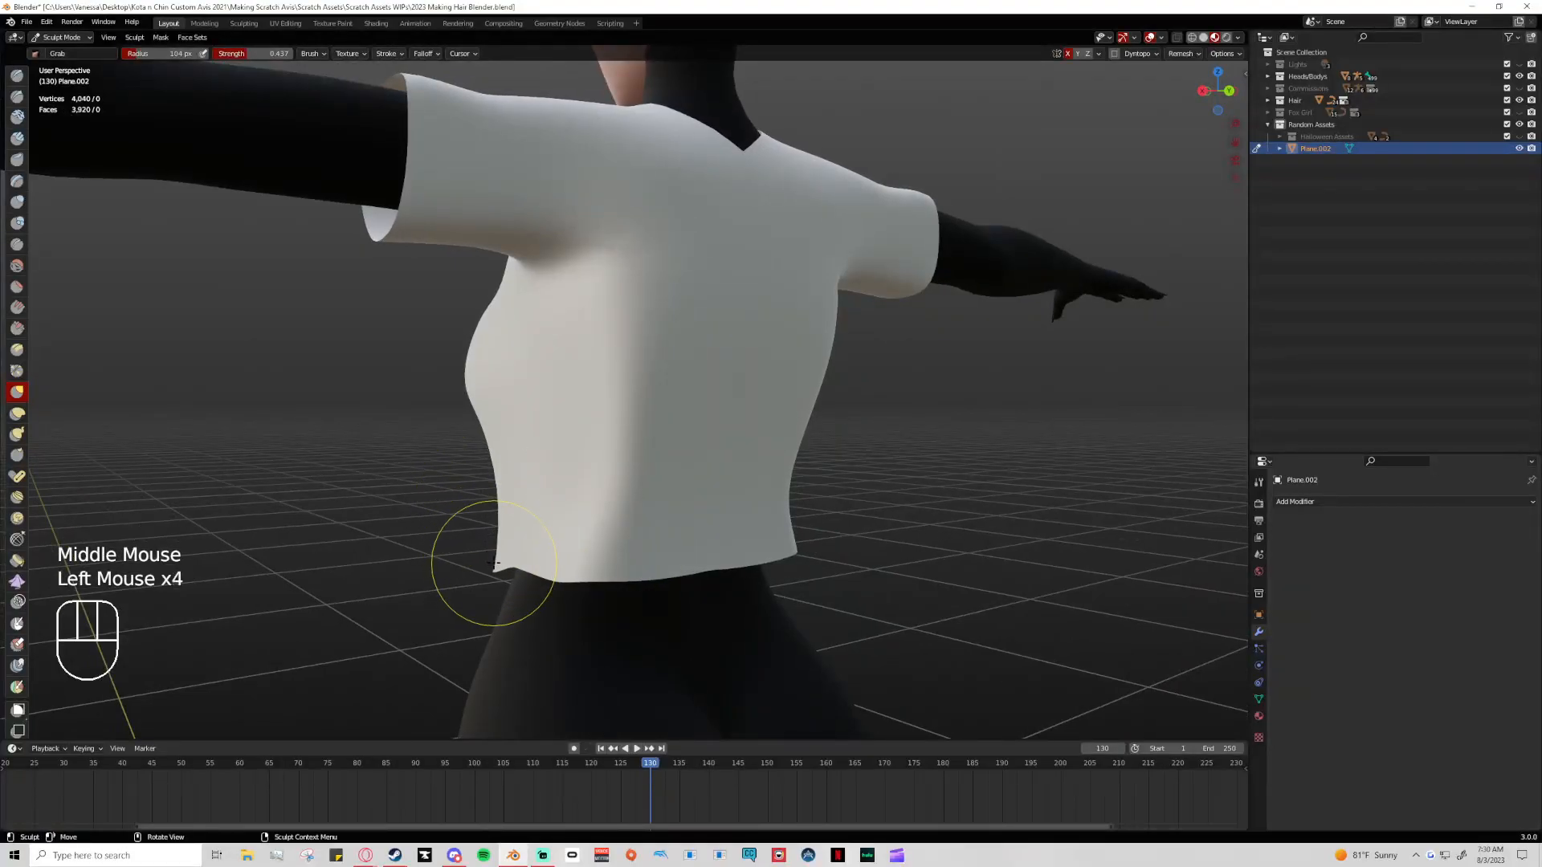
{"action": "scroll", "coordinate": [838, 444], "scroll_direction": "down", "scroll_amount": 2}
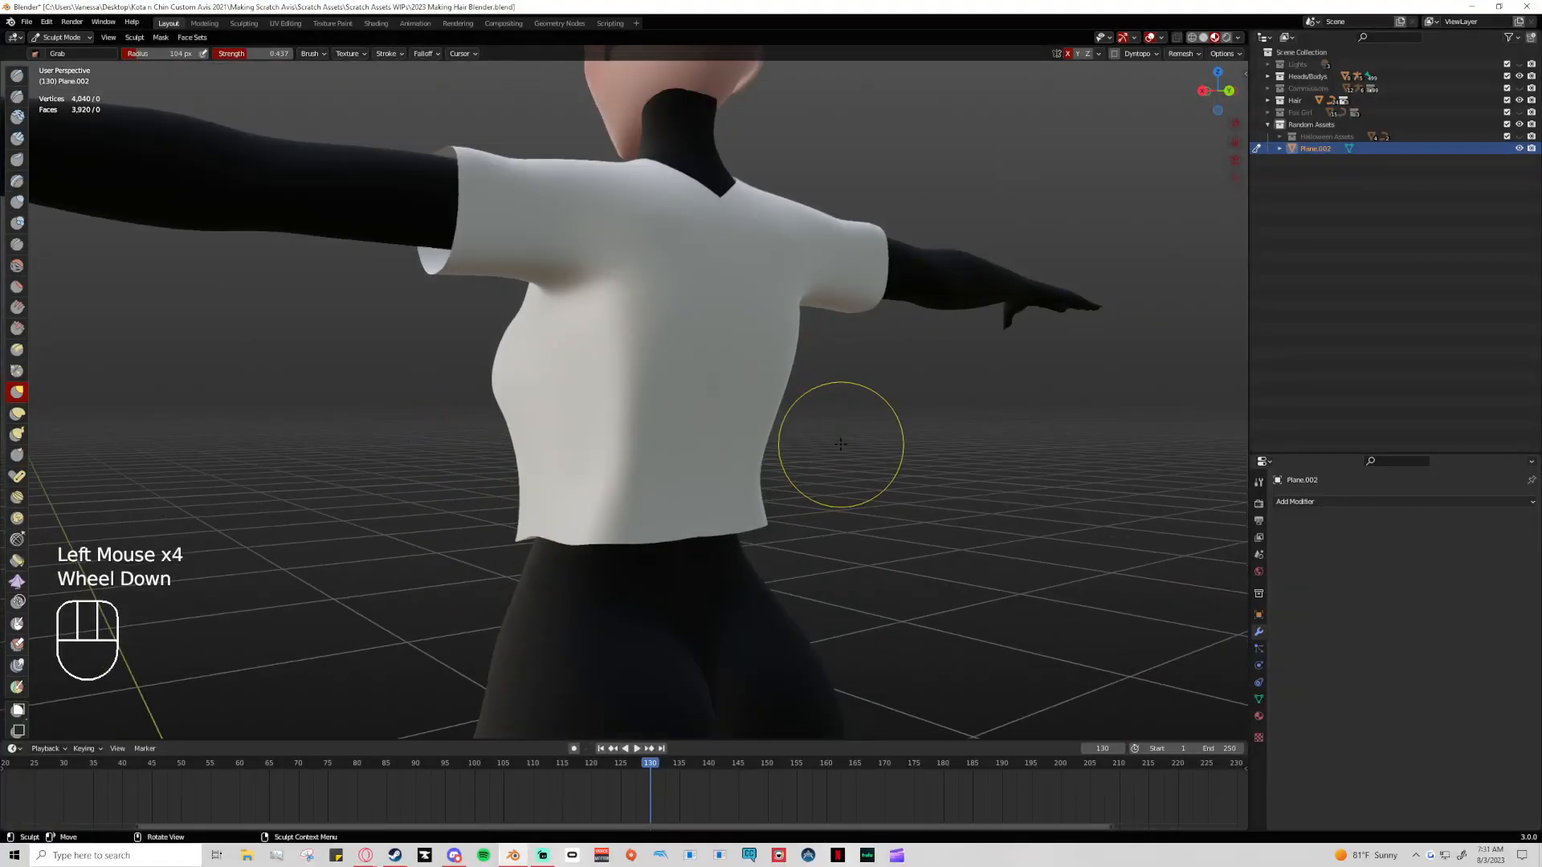
From behind, nudge the shirt's side contours and pull the hem corners outward with the Grab brush
{"action": "mouse_move", "coordinate": [767, 488]}
{"action": "middle_mouse_down"}
{"action": "mouse_move", "coordinate": [834, 491]}
{"action": "mouse_move", "coordinate": [608, 481]}
{"action": "middle_mouse_up"}
{"action": "left_click_drag", "start_coordinate": [483, 383], "coordinate": [484, 378]}
{"action": "left_click_drag", "start_coordinate": [683, 389], "coordinate": [692, 389]}
{"action": "left_click_drag", "start_coordinate": [714, 386], "coordinate": [719, 386]}
{"action": "left_click", "coordinate": [501, 502]}
{"action": "left_click", "coordinate": [506, 504]}
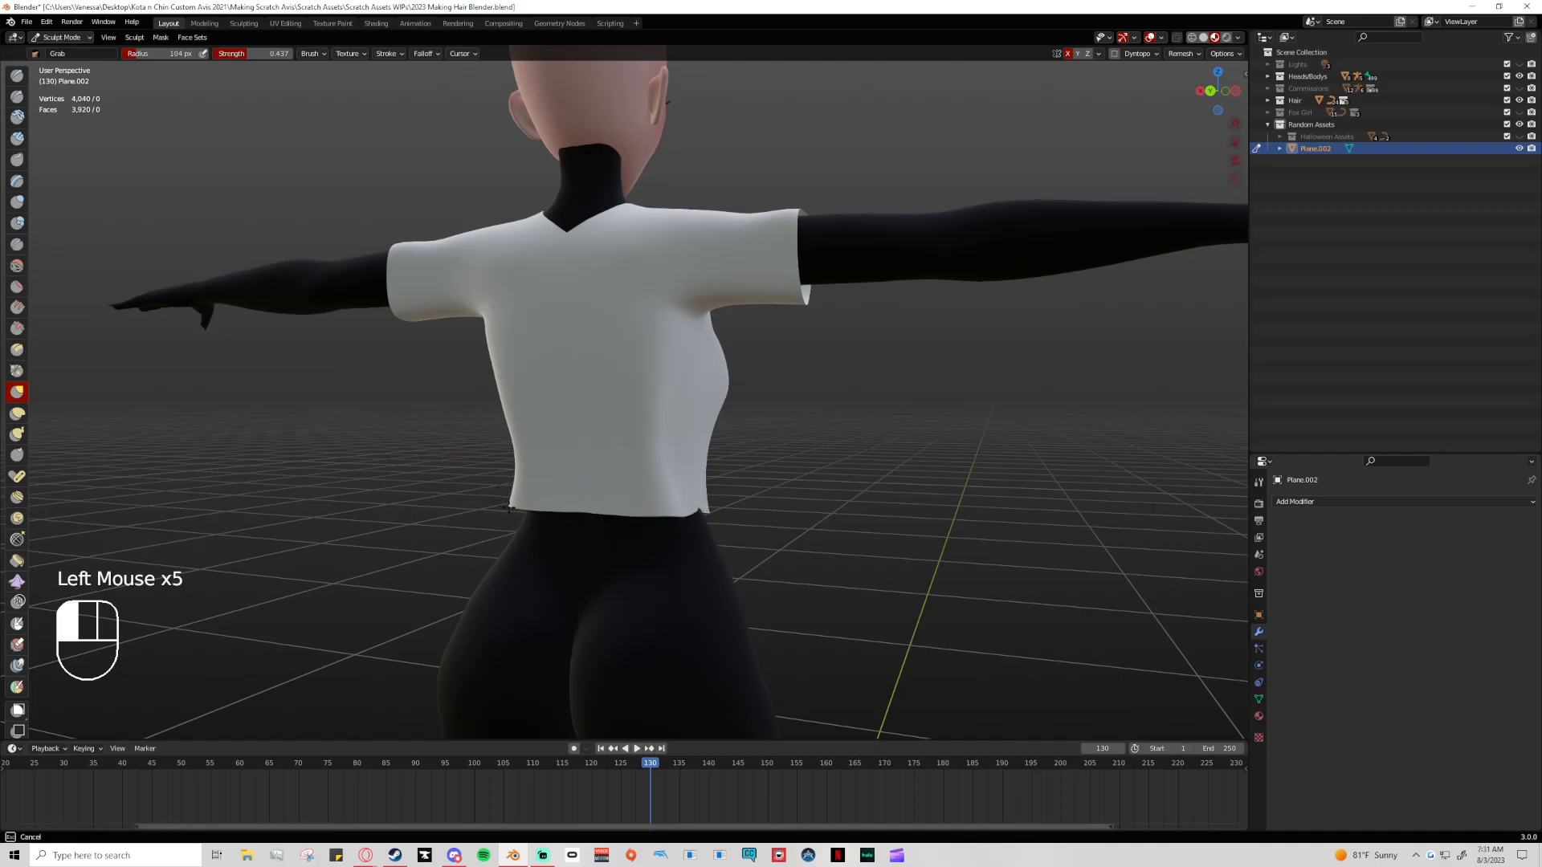
{"action": "scroll", "coordinate": [735, 524], "scroll_direction": "up", "scroll_amount": 2}
{"action": "left_click_drag", "start_coordinate": [733, 570], "coordinate": [747, 562]}
{"action": "scroll", "coordinate": [878, 533], "scroll_direction": "down", "scroll_amount": 2}
From the front view, zoom in on the notch at the side hem corner and pull its edges downward with Grab
{"action": "mouse_move", "coordinate": [878, 533]}
{"action": "middle_mouse_down"}
{"action": "mouse_move", "coordinate": [940, 412]}
{"action": "mouse_move", "coordinate": [725, 476]}
{"action": "mouse_move", "coordinate": [791, 421]}
{"action": "mouse_move", "coordinate": [785, 441]}
{"action": "mouse_move", "coordinate": [967, 372]}
{"action": "middle_mouse_up"}
{"action": "left_click", "coordinate": [1216, 92]}
{"action": "scroll", "coordinate": [888, 447], "scroll_direction": "up", "scroll_amount": 3}
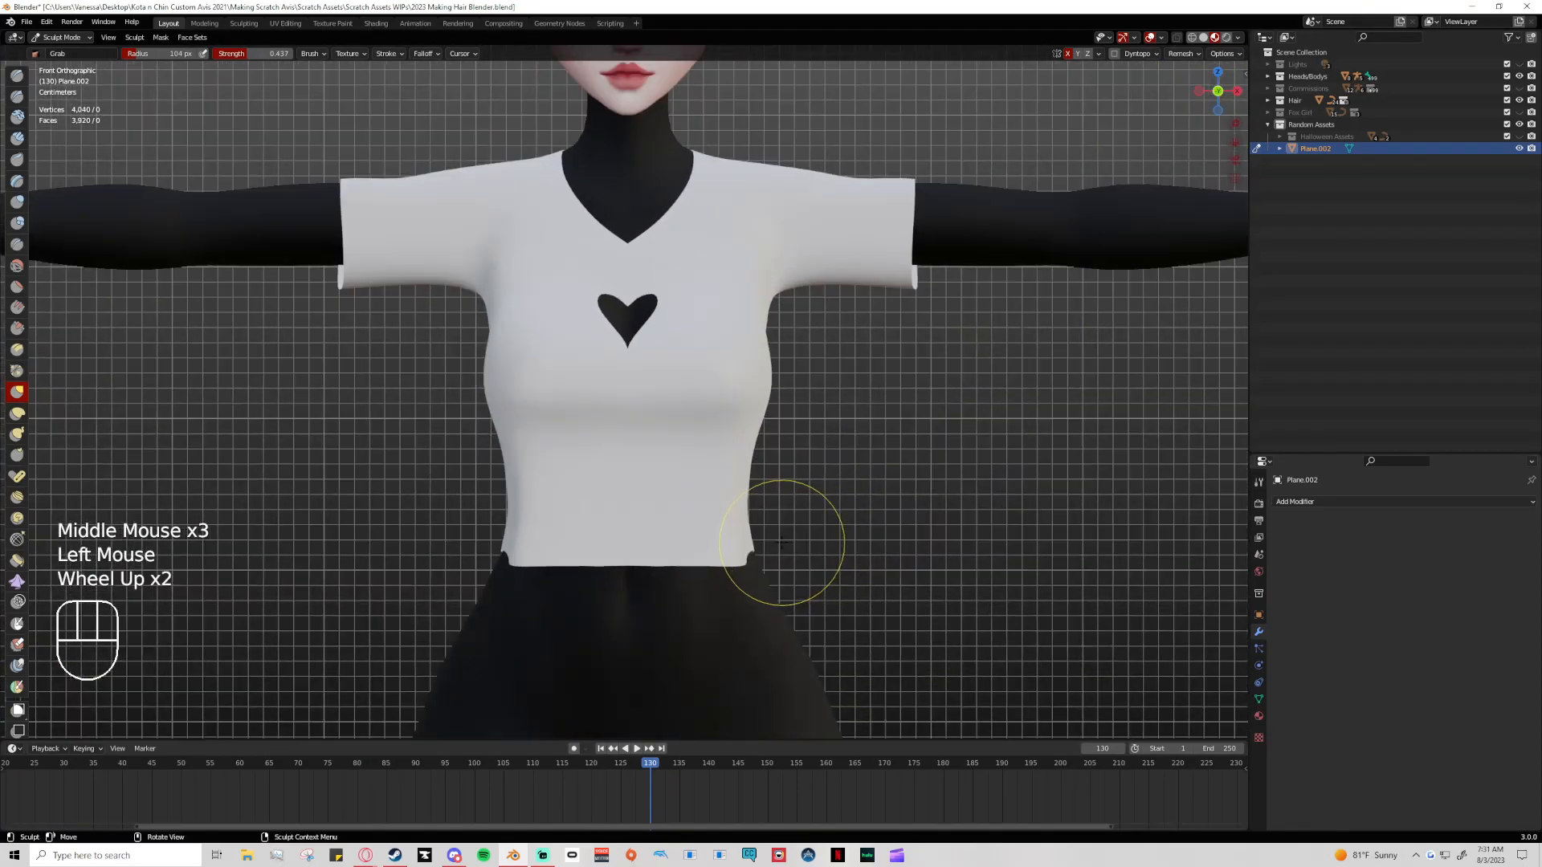
{"action": "scroll", "coordinate": [797, 565], "scroll_direction": "up", "scroll_amount": 2}
{"action": "middle_click_drag", "start_coordinate": [798, 565], "coordinate": [598, 452], "text": "shift"}
{"action": "scroll", "coordinate": [598, 452], "scroll_direction": "up", "scroll_amount": 1}
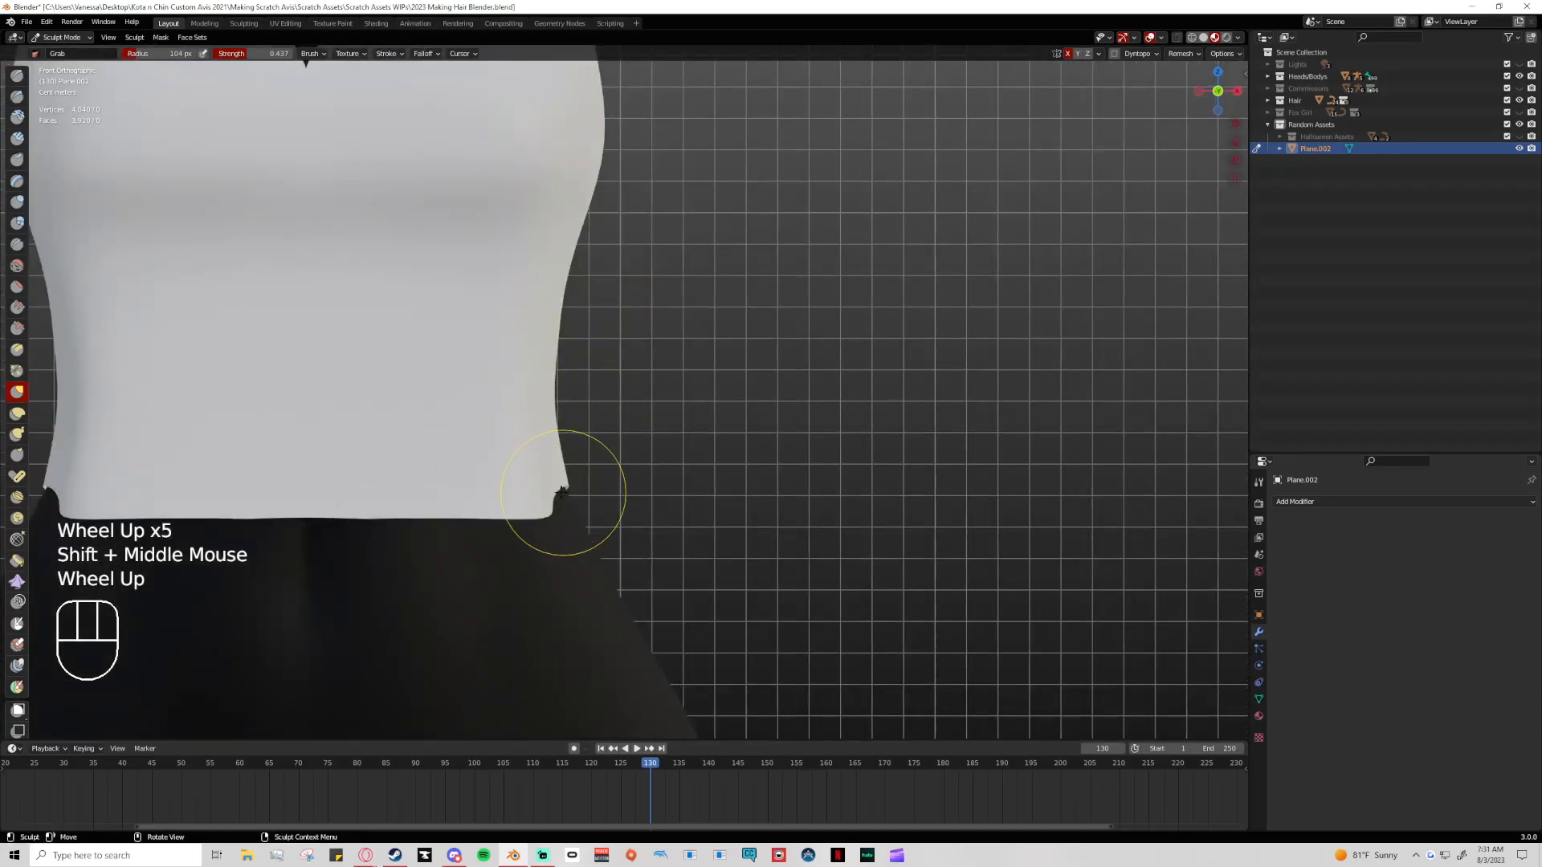
{"action": "left_click_drag", "start_coordinate": [554, 489], "coordinate": [551, 500]}
{"action": "scroll", "coordinate": [551, 498], "scroll_direction": "up", "scroll_amount": 2}
{"action": "mouse_move", "coordinate": [517, 586]}
{"action": "left_mouse_down"}
{"action": "mouse_move", "coordinate": [489, 606]}
{"action": "mouse_move", "coordinate": [512, 575]}
{"action": "mouse_move", "coordinate": [531, 589]}
{"action": "left_mouse_up"}
{"action": "left_click_drag", "start_coordinate": [519, 579], "coordinate": [520, 587]}
Pull the notched edge at the side hem corner downward and outward with Grab to close the notch
{"action": "mouse_move", "coordinate": [503, 602]}
{"action": "left_mouse_down"}
{"action": "mouse_move", "coordinate": [407, 609]}
{"action": "mouse_move", "coordinate": [433, 611]}
{"action": "mouse_move", "coordinate": [453, 572]}
{"action": "left_mouse_up"}
{"action": "left_click", "coordinate": [443, 604]}
{"action": "scroll", "coordinate": [437, 602], "scroll_direction": "down", "scroll_amount": 1}
{"action": "left_click", "coordinate": [458, 569]}
{"action": "left_click", "coordinate": [518, 561]}
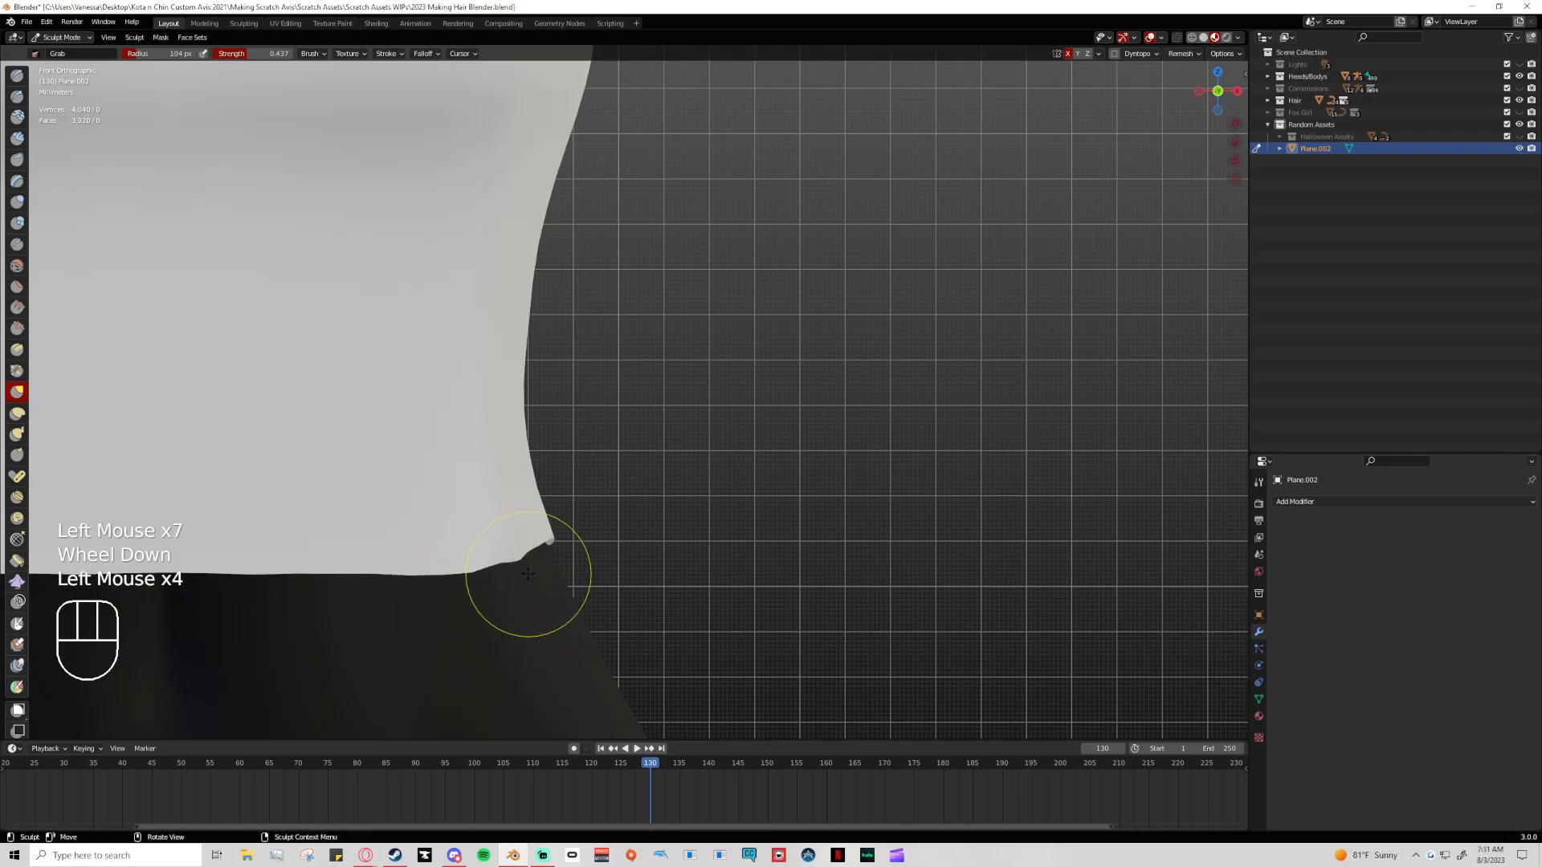
Even out the jagged hem edge at the shirt's side corner with short strokes of the Smooth brush
{"action": "scroll", "coordinate": [516, 566], "scroll_direction": "up", "scroll_amount": 1}
{"action": "left_click", "coordinate": [16, 265]}
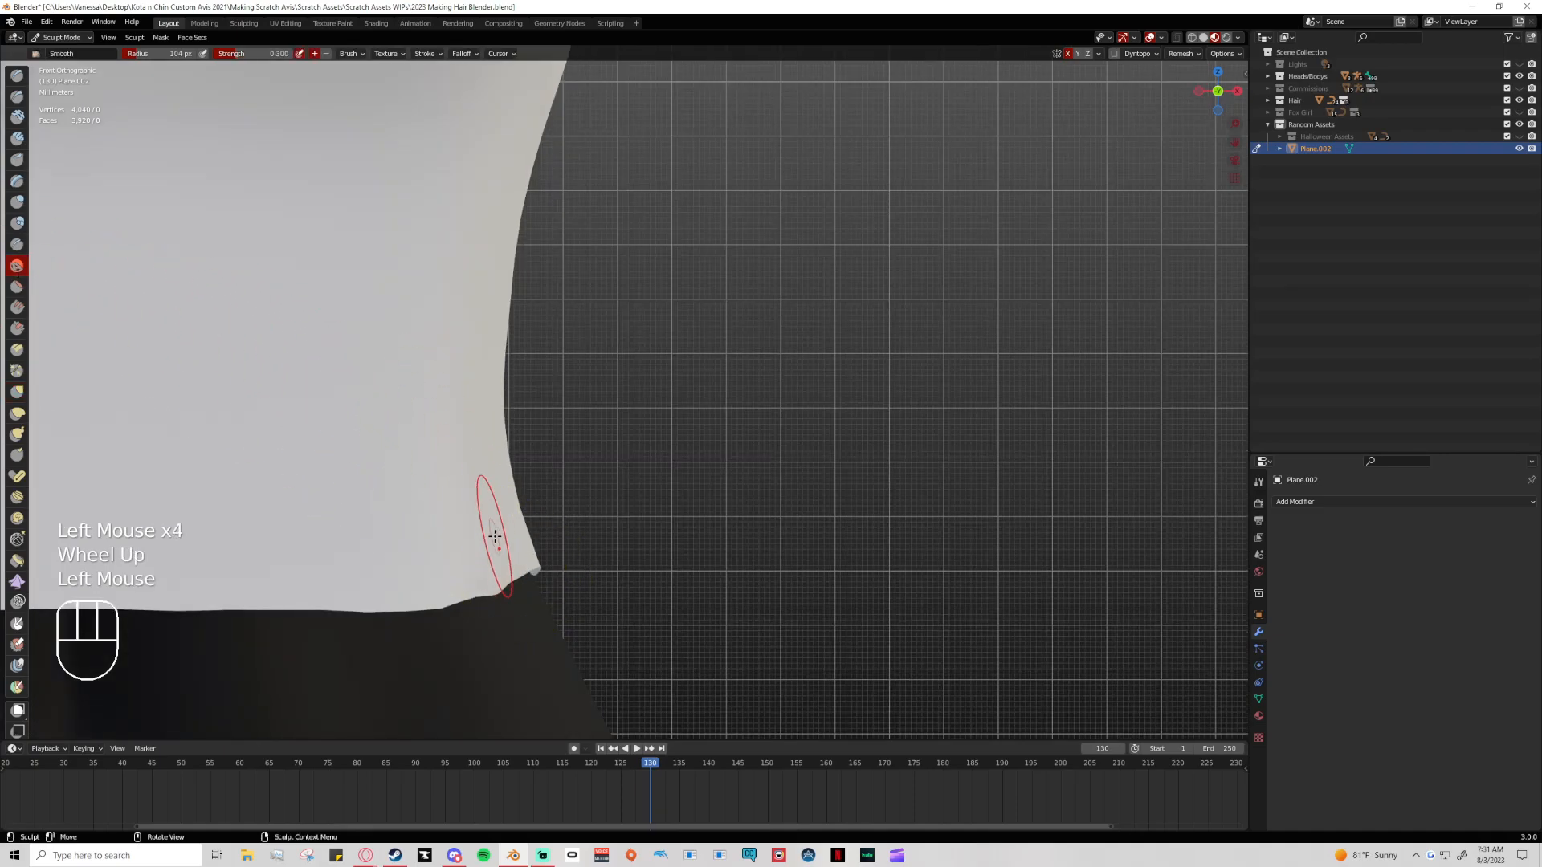
{"action": "left_click", "coordinate": [498, 589]}
{"action": "left_click", "coordinate": [499, 590]}
{"action": "left_click", "coordinate": [500, 590]}
{"action": "left_click", "coordinate": [501, 591]}
{"action": "left_click", "coordinate": [502, 591]}
{"action": "left_click", "coordinate": [503, 590]}
{"action": "left_click", "coordinate": [504, 592]}
{"action": "left_click", "coordinate": [486, 598]}
{"action": "left_click", "coordinate": [470, 603]}
{"action": "left_click", "coordinate": [446, 611]}
{"action": "left_click", "coordinate": [474, 598]}
{"action": "left_click", "coordinate": [506, 582]}
{"action": "left_click", "coordinate": [432, 606]}
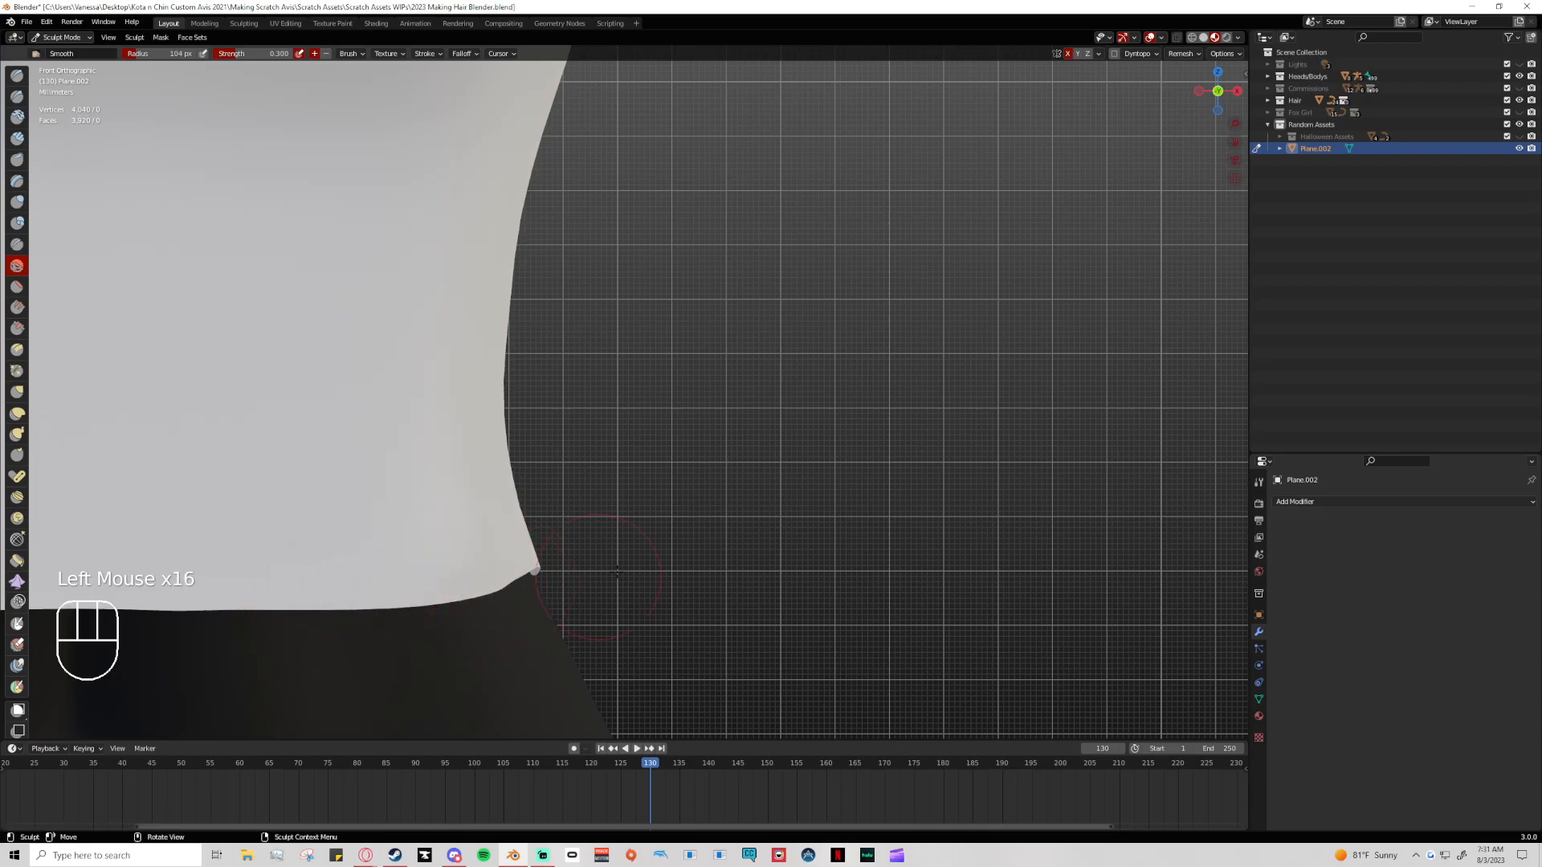
Show the wireframe, smooth the mesh just above the side hem corner, and return to material preview
{"action": "left_click", "coordinate": [1192, 37]}
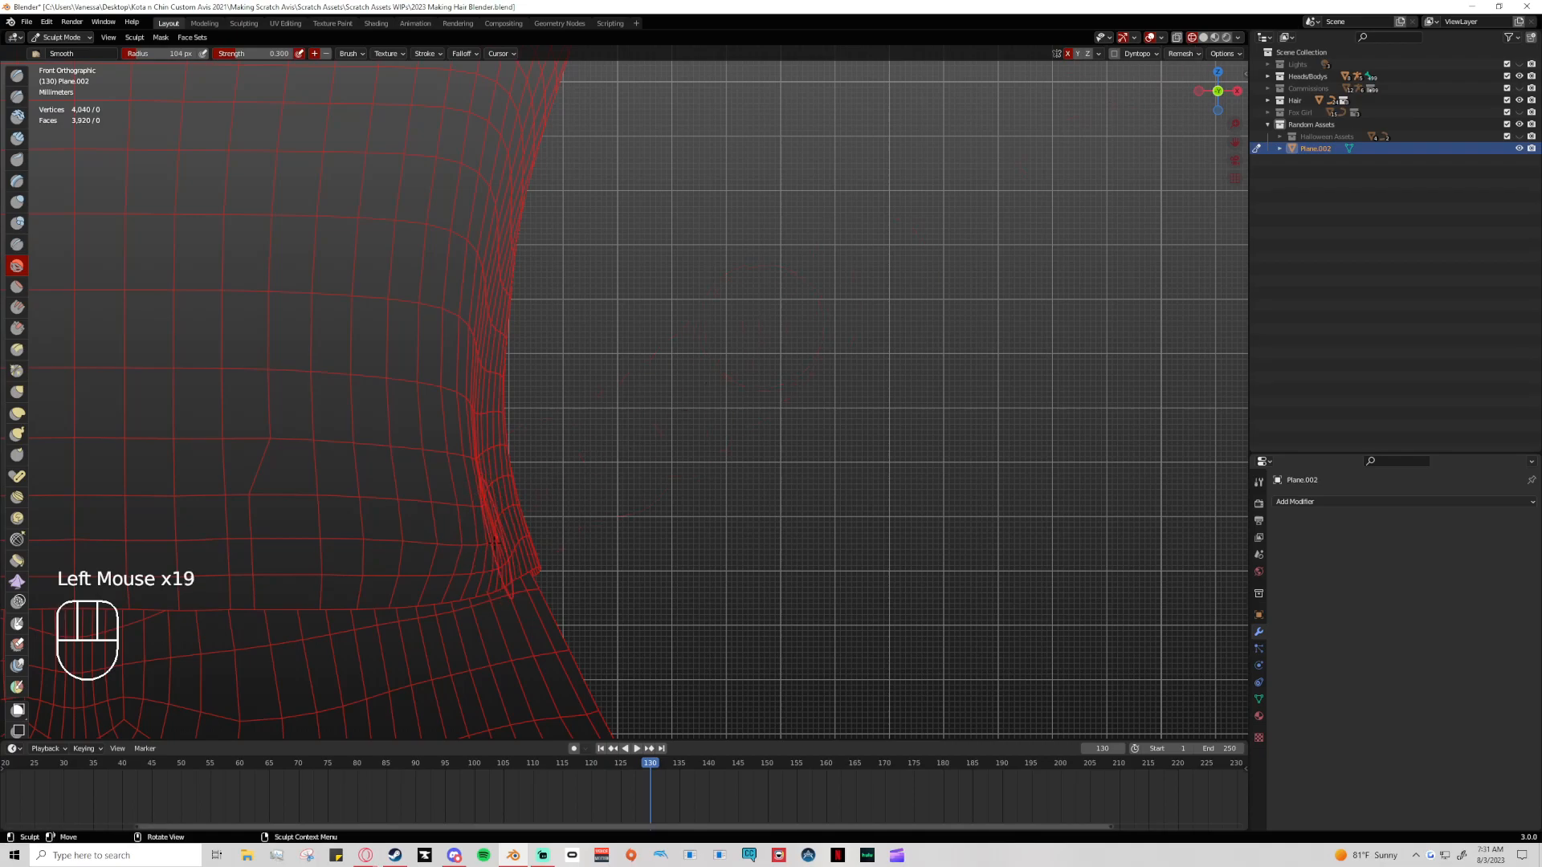
{"action": "left_click", "coordinate": [440, 558]}
{"action": "left_click", "coordinate": [488, 565]}
{"action": "scroll", "coordinate": [801, 377], "scroll_direction": "down", "scroll_amount": 4}
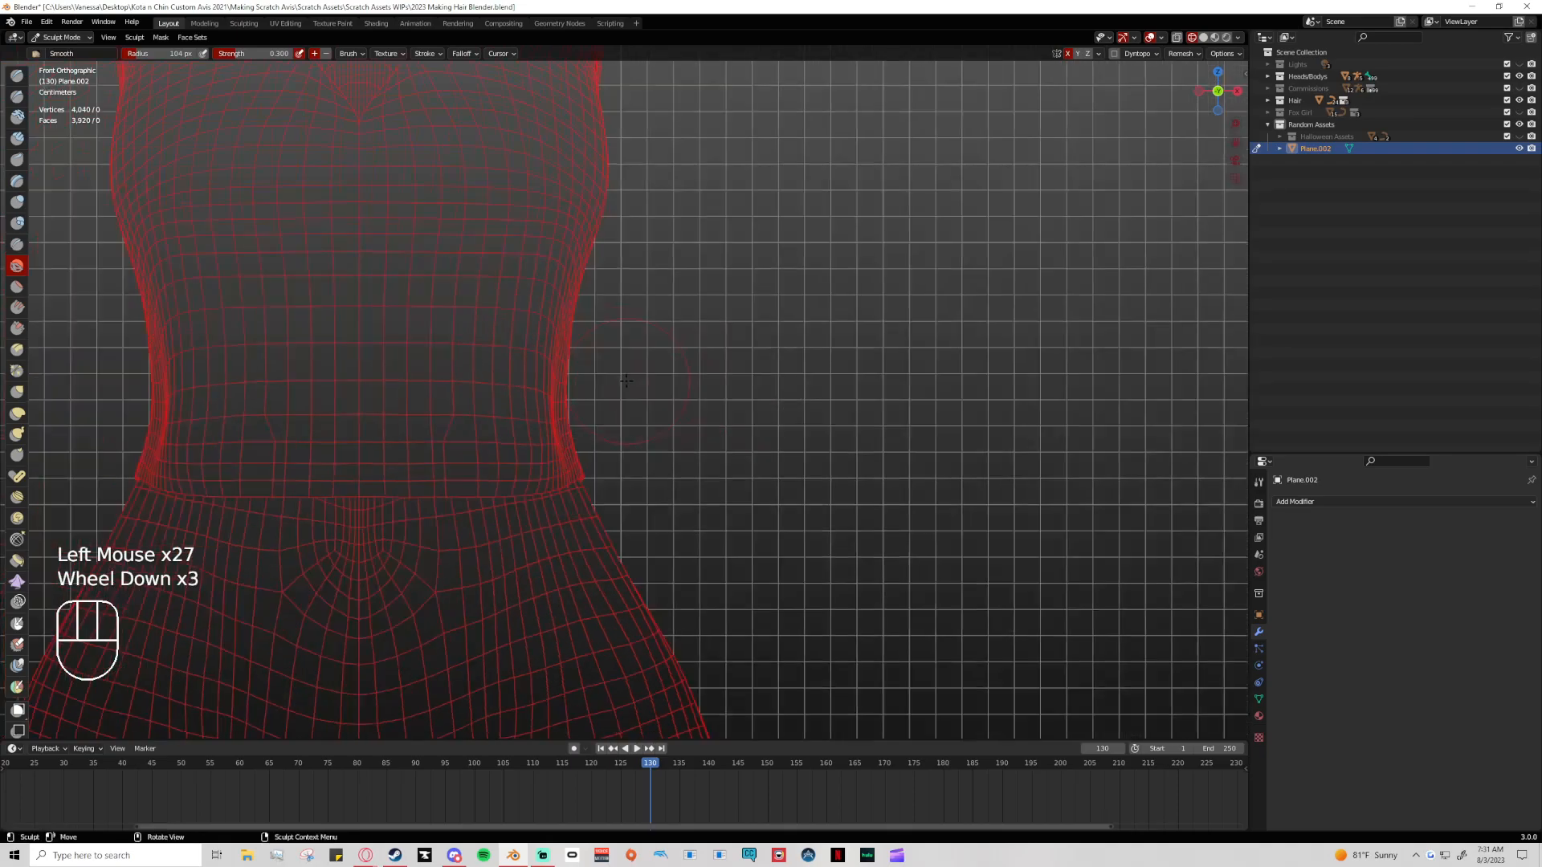
{"action": "scroll", "coordinate": [803, 401], "scroll_direction": "down", "scroll_amount": 1, "text": "shift"}
{"action": "middle_click_drag", "start_coordinate": [802, 402], "coordinate": [836, 489], "text": "shift"}
{"action": "scroll", "coordinate": [836, 489], "scroll_direction": "up", "scroll_amount": 1}
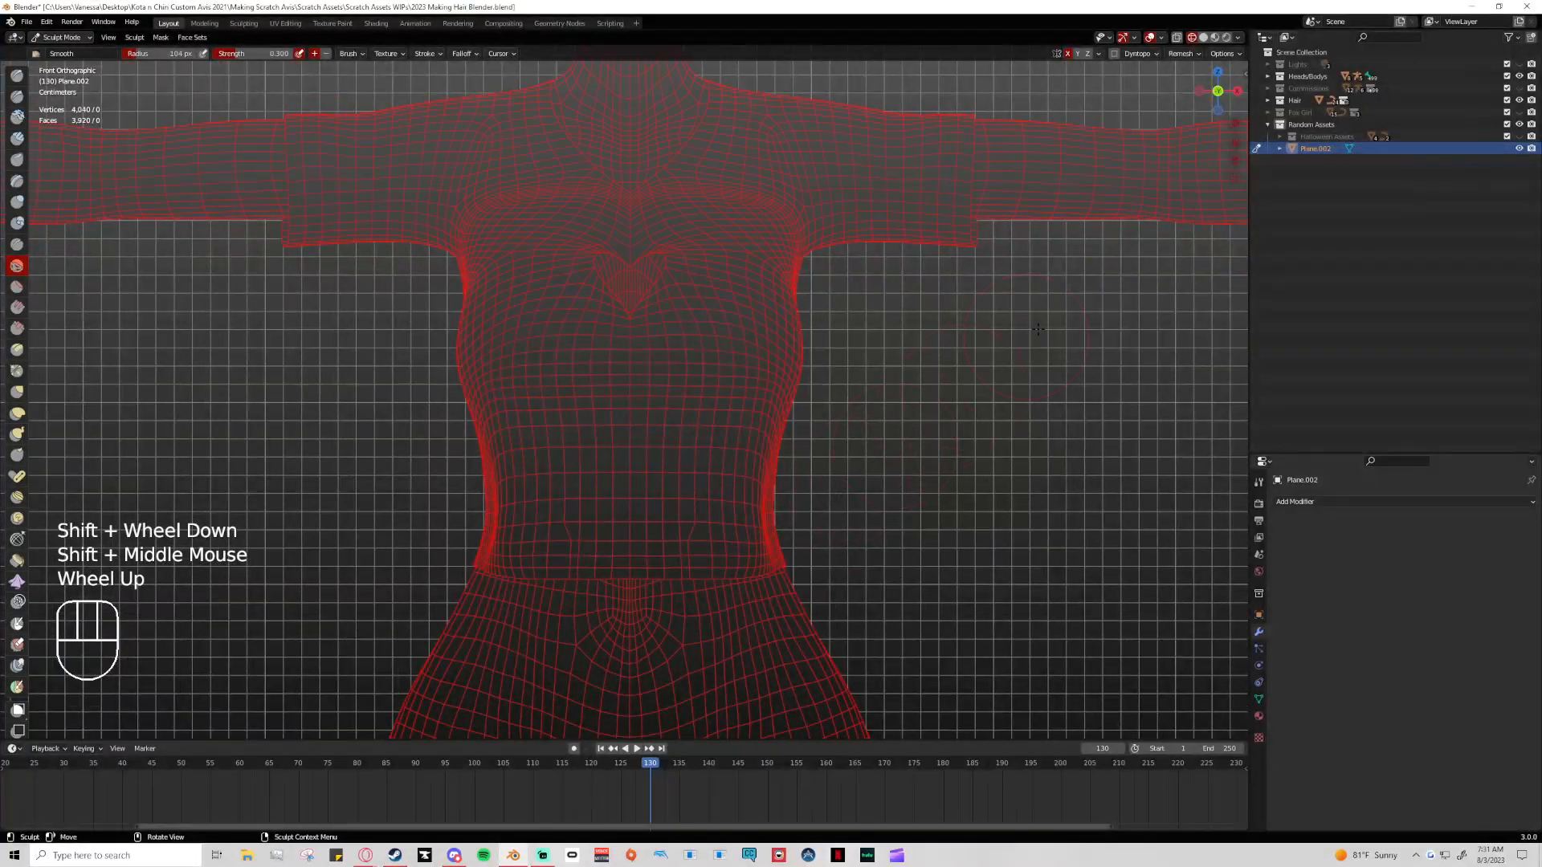
{"action": "left_click", "coordinate": [1215, 37]}
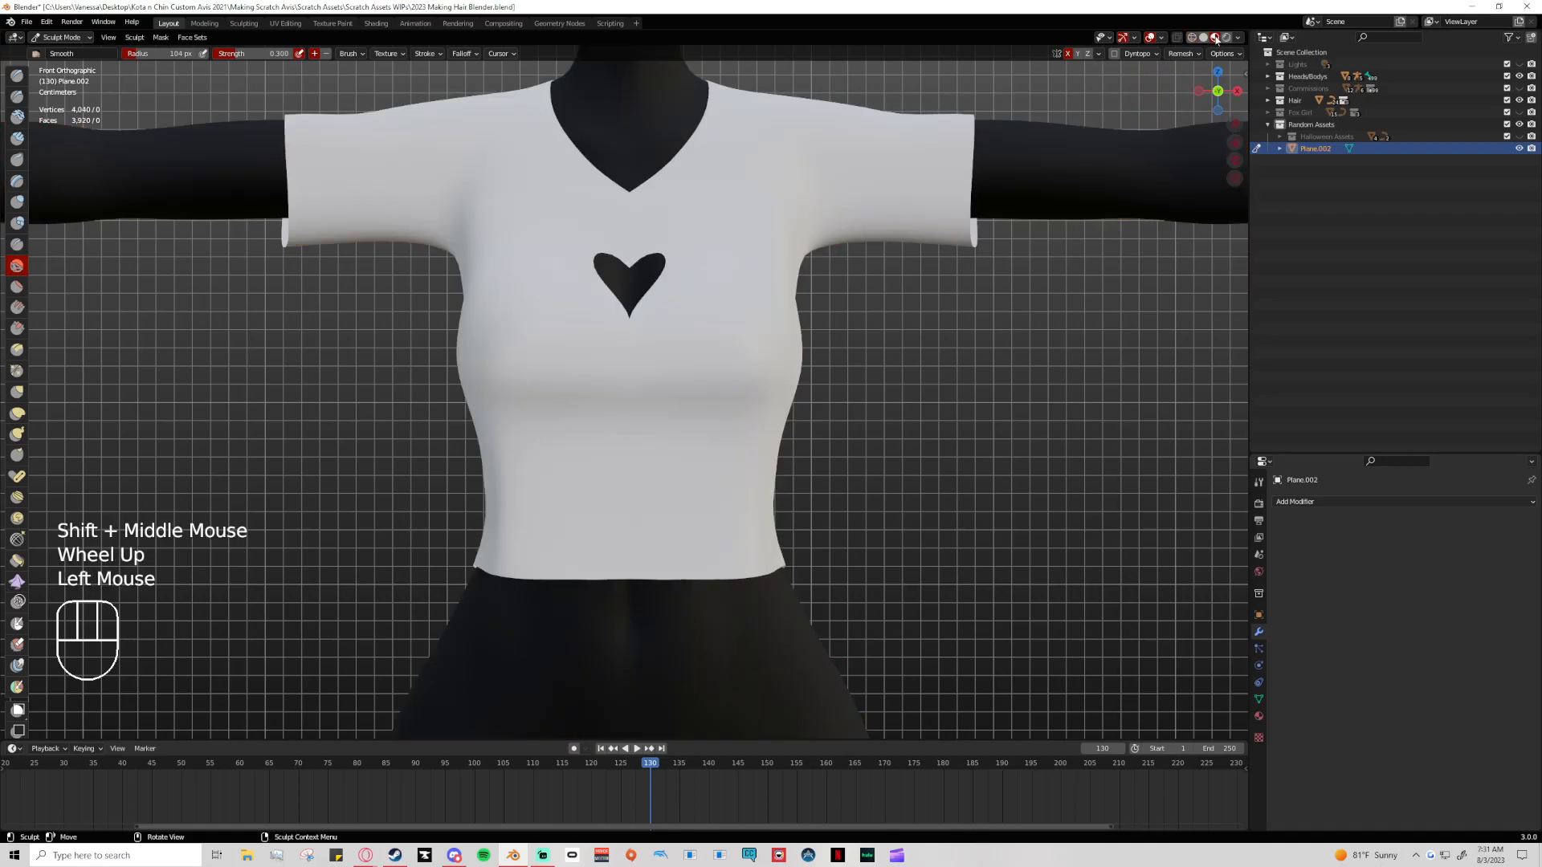
Smooth the shirt's upper chest between the shoulder and the heart cutout from an angled view
{"action": "scroll", "coordinate": [1013, 292], "scroll_direction": "down", "scroll_amount": 2}
{"action": "middle_click_drag", "start_coordinate": [1013, 291], "coordinate": [633, 289]}
{"action": "left_click_drag", "start_coordinate": [524, 292], "coordinate": [524, 292]}
{"action": "left_click_drag", "start_coordinate": [523, 292], "coordinate": [539, 278]}
{"action": "left_click_drag", "start_coordinate": [546, 277], "coordinate": [598, 275]}
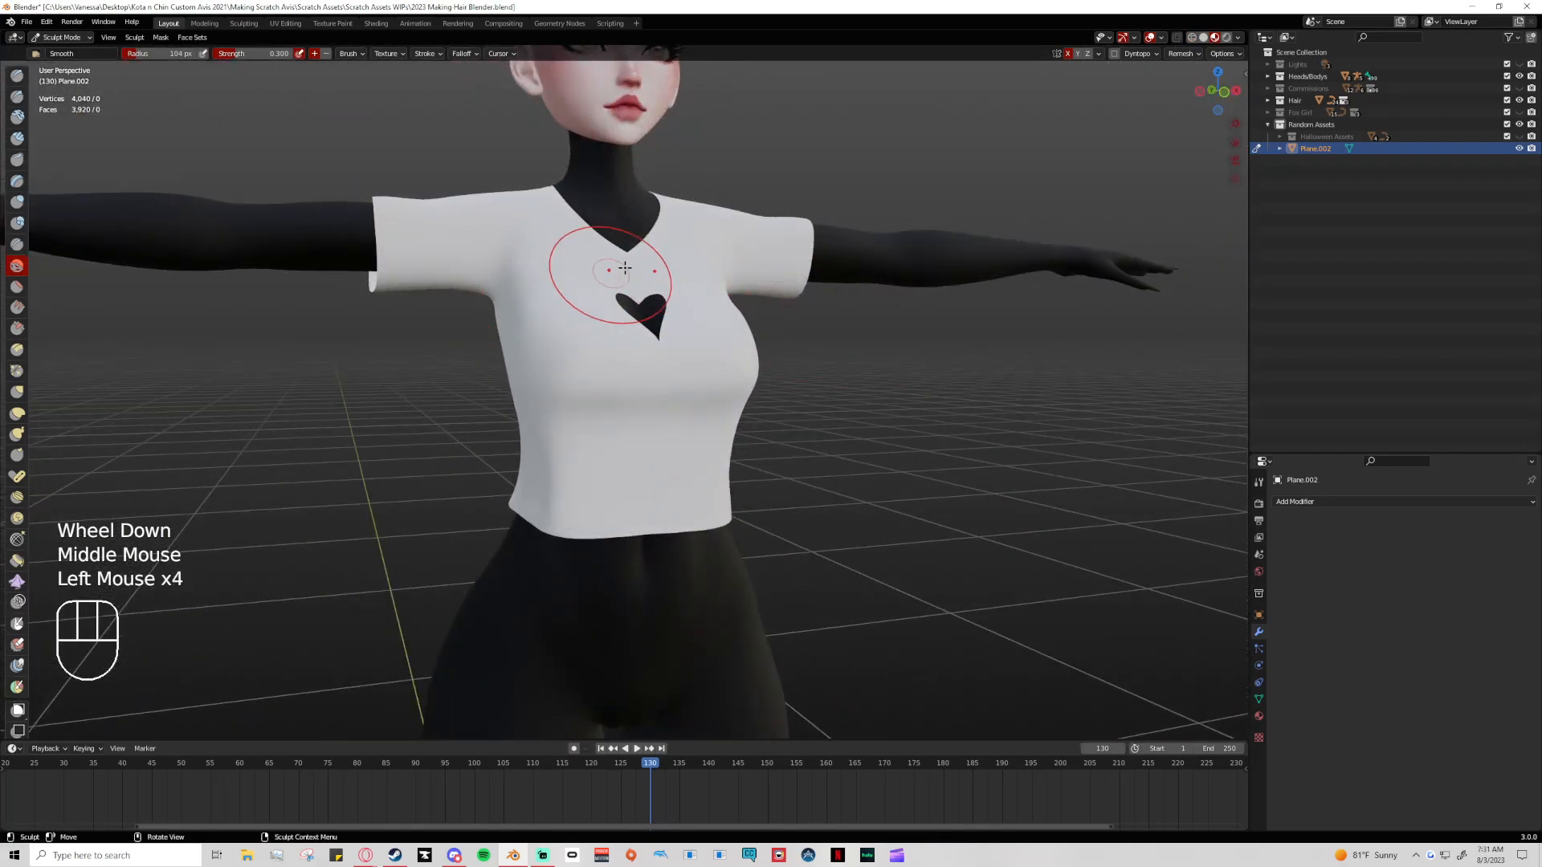
{"action": "middle_click_drag", "start_coordinate": [728, 257], "coordinate": [755, 265]}
Try smoothing the top of the shirt's shoulder from the front view, and undo the stroke
{"action": "left_click", "coordinate": [1213, 94]}
{"action": "middle_click_drag", "start_coordinate": [771, 337], "coordinate": [736, 393], "text": "shift"}
{"action": "scroll", "coordinate": [736, 393], "scroll_direction": "up", "scroll_amount": 2}
{"action": "mouse_move", "coordinate": [737, 393]}
{"action": "left_mouse_down"}
{"action": "mouse_move", "coordinate": [749, 306]}
{"action": "mouse_move", "coordinate": [767, 290]}
{"action": "left_mouse_up"}
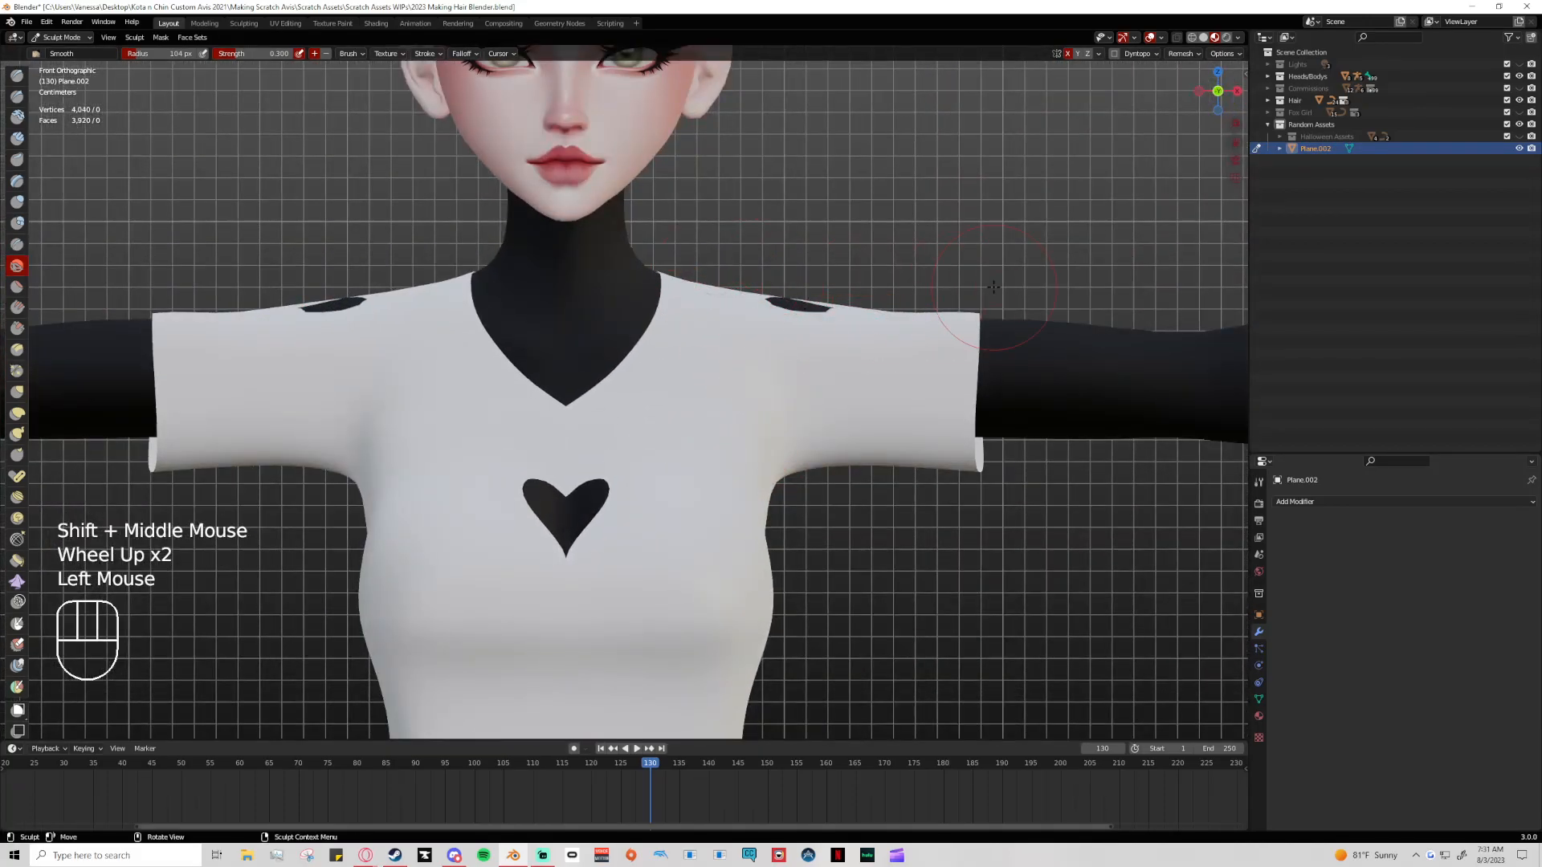
{"action": "key", "text": "ctrl+z"}
{"action": "scroll", "coordinate": [771, 390], "scroll_direction": "down", "scroll_amount": 3}
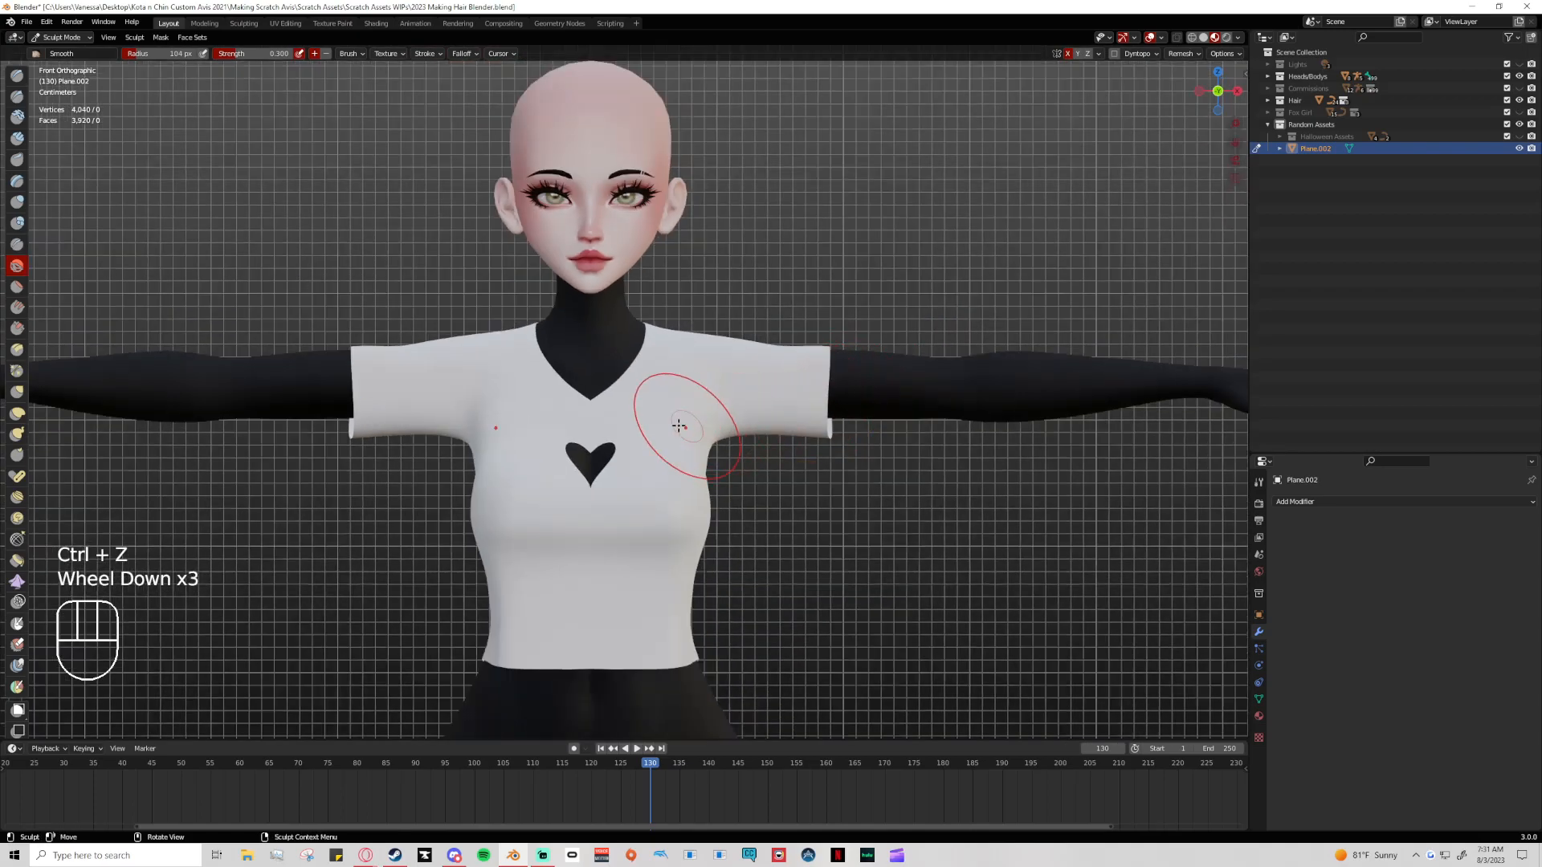
Smooth the shirt's chest from the front and the bust from the side, and undo the last two strokes
{"action": "mouse_move", "coordinate": [470, 451]}
{"action": "left_mouse_down"}
{"action": "mouse_move", "coordinate": [492, 426]}
{"action": "mouse_move", "coordinate": [507, 456]}
{"action": "left_mouse_up"}
{"action": "middle_click_drag", "start_coordinate": [785, 516], "coordinate": [937, 500]}
{"action": "left_click_drag", "start_coordinate": [611, 411], "coordinate": [621, 418]}
{"action": "mouse_move", "coordinate": [634, 429]}
{"action": "left_mouse_down"}
{"action": "mouse_move", "coordinate": [671, 462]}
{"action": "mouse_move", "coordinate": [695, 536]}
{"action": "left_mouse_up"}
{"action": "left_click_drag", "start_coordinate": [697, 539], "coordinate": [708, 512]}
{"action": "left_click_drag", "start_coordinate": [710, 511], "coordinate": [720, 505]}
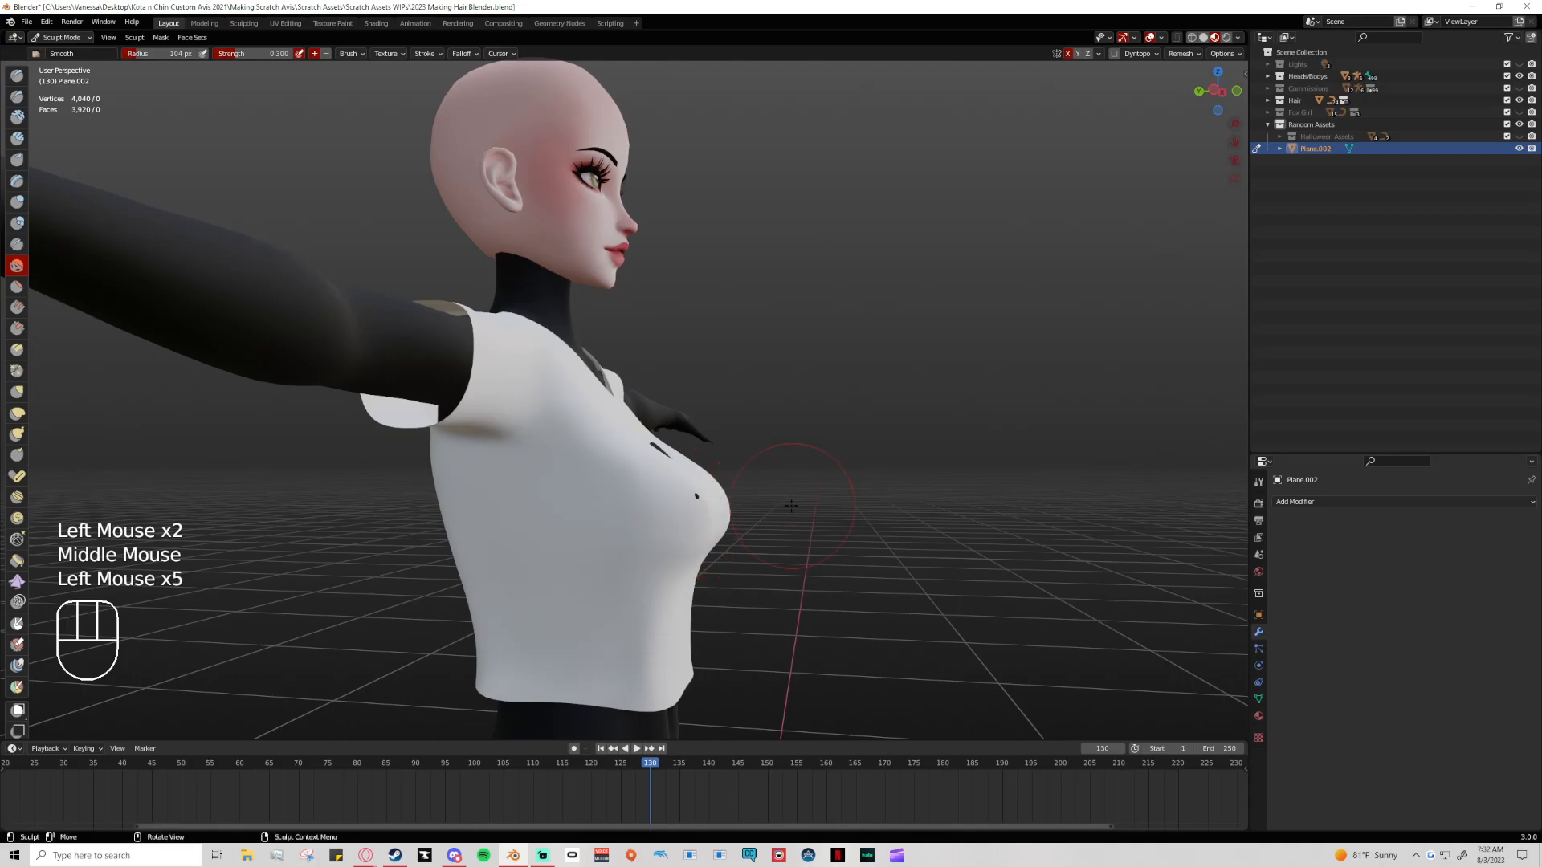
{"action": "key", "text": "ctrl+z"}
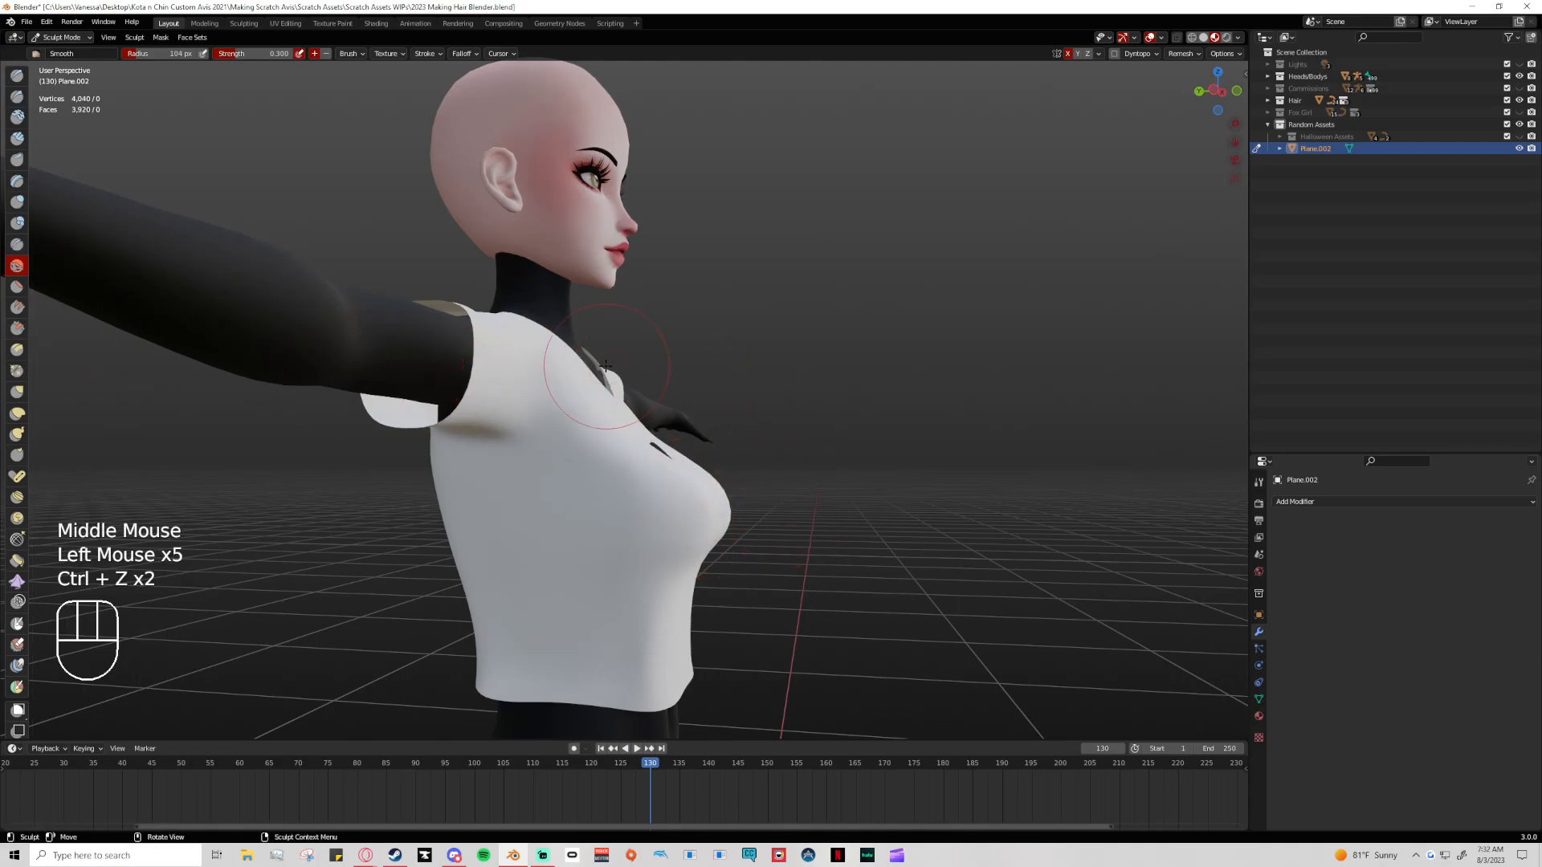
Smooth the shirt around the V-neck edge from the side, and undo the last stroke
{"action": "left_click_drag", "start_coordinate": [596, 370], "coordinate": [599, 367]}
{"action": "mouse_move", "coordinate": [855, 434]}
{"action": "middle_mouse_down"}
{"action": "mouse_move", "coordinate": [787, 437]}
{"action": "mouse_move", "coordinate": [843, 433]}
{"action": "middle_mouse_up"}
{"action": "left_click_drag", "start_coordinate": [606, 394], "coordinate": [600, 395]}
{"action": "left_click_drag", "start_coordinate": [598, 394], "coordinate": [595, 395]}
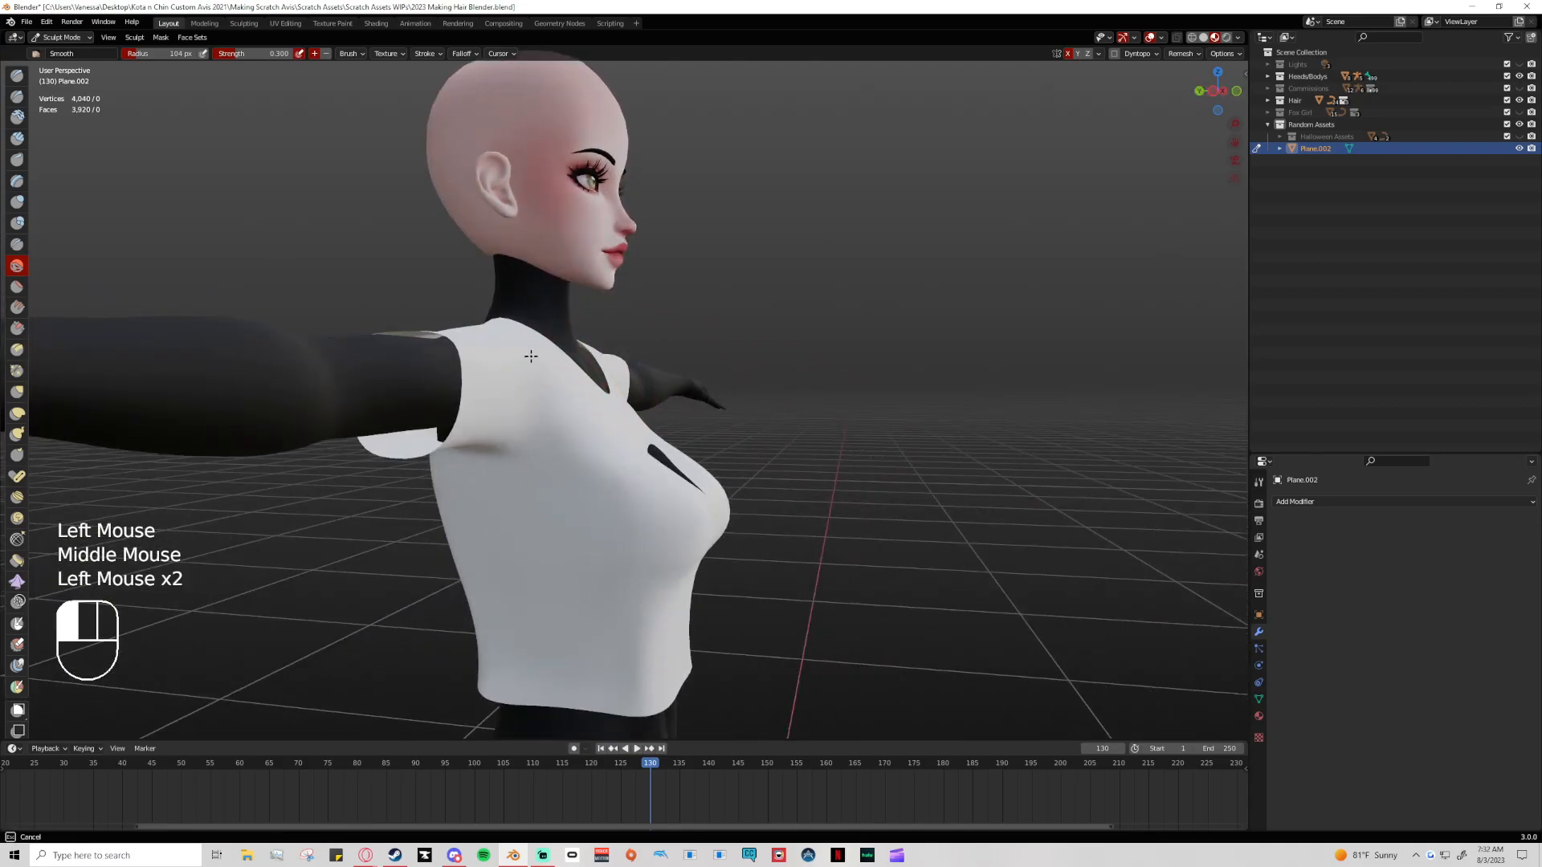
{"action": "left_click_drag", "start_coordinate": [606, 404], "coordinate": [606, 404]}
{"action": "middle_click_drag", "start_coordinate": [606, 404], "coordinate": [578, 404]}
{"action": "key", "text": "ctrl+z"}
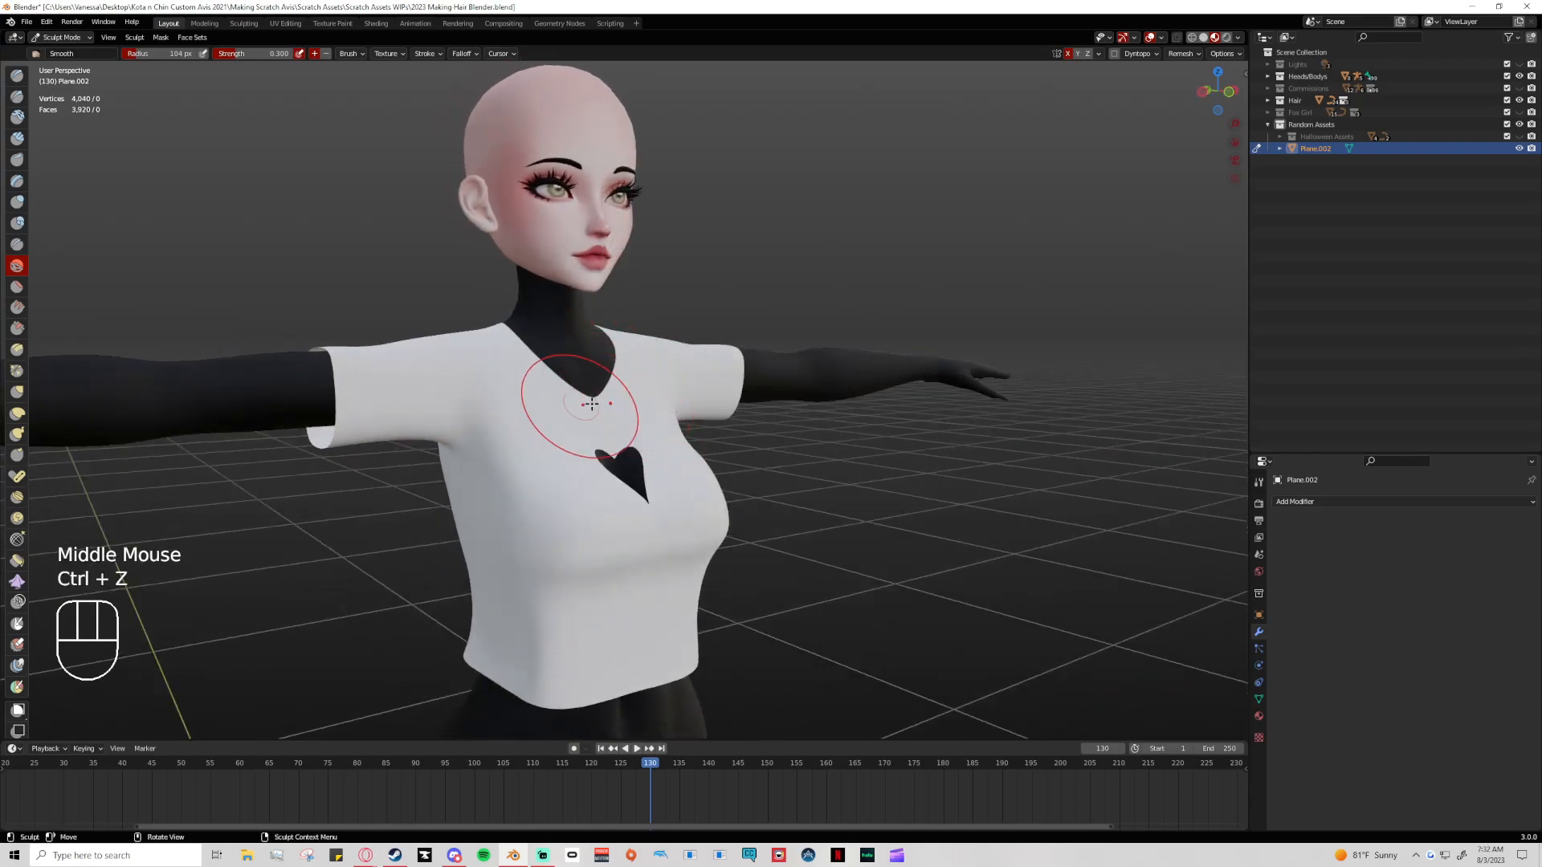
Try the Pinch/Magnify brush near the shirt's side hem corner from the front view, and undo the stroke
{"action": "scroll", "coordinate": [1120, 235], "scroll_direction": "down", "scroll_amount": 2}
{"action": "middle_click_drag", "start_coordinate": [1057, 251], "coordinate": [999, 253]}
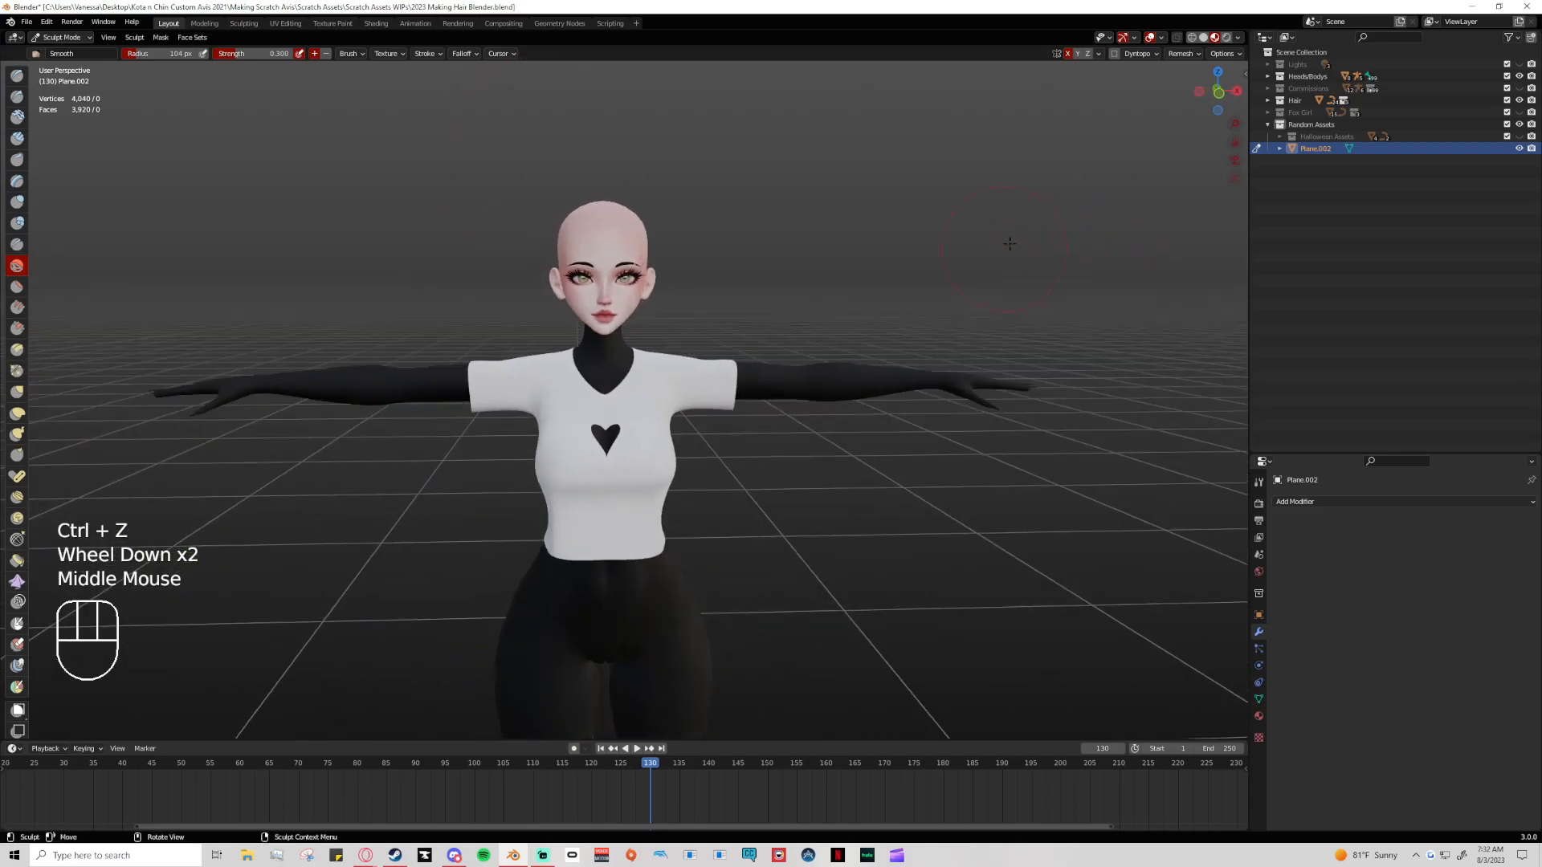
{"action": "left_click", "coordinate": [1218, 93]}
{"action": "scroll", "coordinate": [883, 370], "scroll_direction": "up", "scroll_amount": 3}
{"action": "middle_click_drag", "start_coordinate": [884, 370], "coordinate": [918, 222], "text": "shift"}
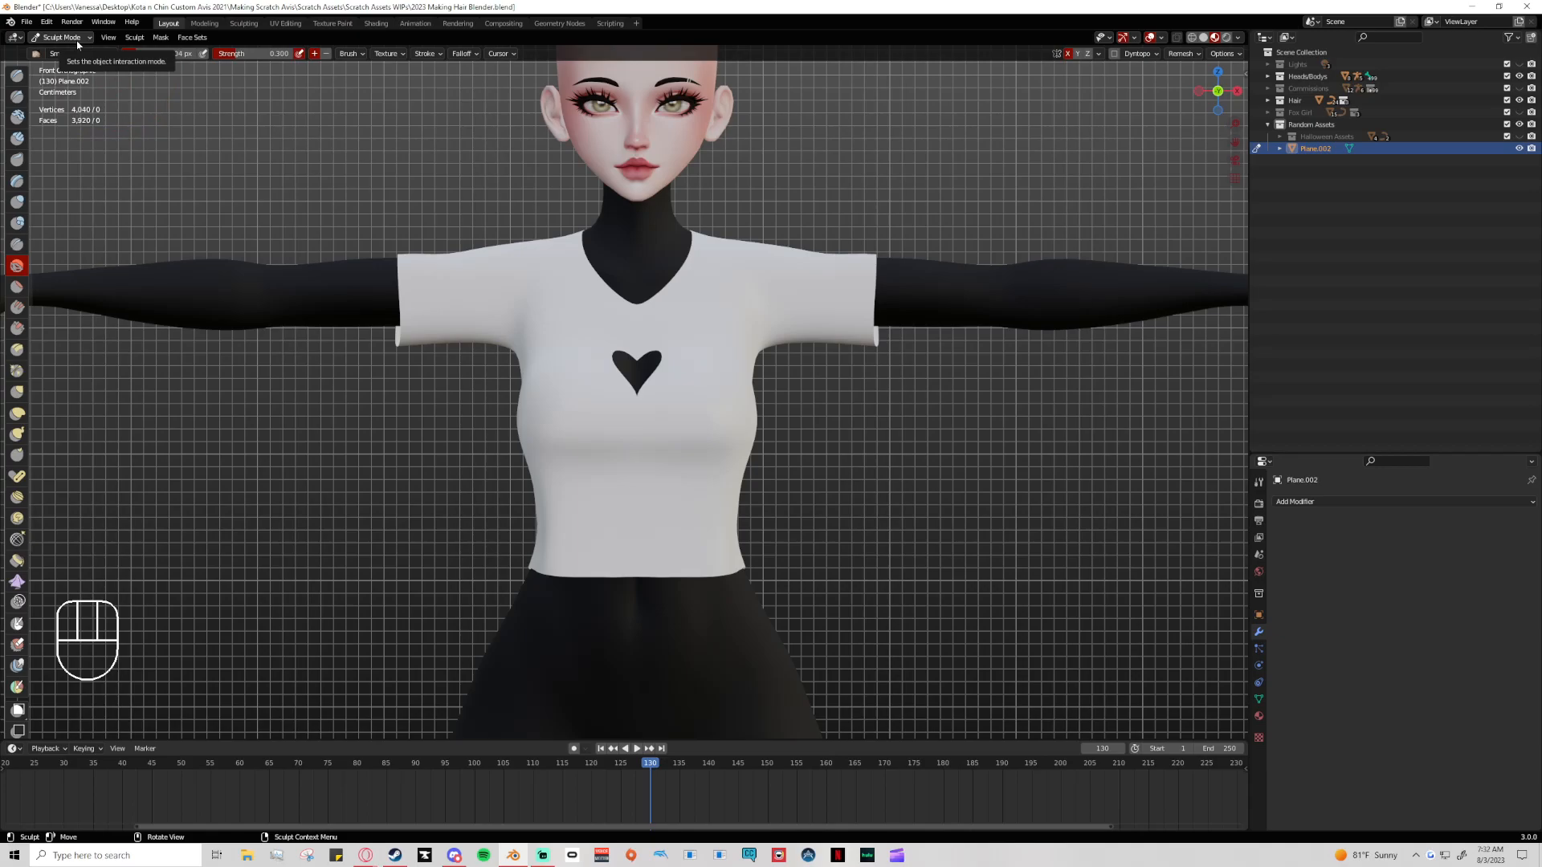
{"action": "left_click", "coordinate": [19, 374]}
{"action": "scroll", "coordinate": [752, 586], "scroll_direction": "up", "scroll_amount": 2}
{"action": "middle_click_drag", "start_coordinate": [752, 585], "coordinate": [671, 377], "text": "shift"}
{"action": "left_click_drag", "start_coordinate": [664, 480], "coordinate": [649, 458]}
{"action": "middle_click_drag", "start_coordinate": [735, 459], "coordinate": [636, 455]}
{"action": "key", "text": "ctrl+z"}
Switch to wireframe shading, try Pinch/Magnify strokes along the shirt's lower side, and undo them
{"action": "left_click", "coordinate": [1191, 38]}
{"action": "mouse_move", "coordinate": [586, 430]}
{"action": "left_mouse_down"}
{"action": "mouse_move", "coordinate": [602, 433]}
{"action": "mouse_move", "coordinate": [602, 463]}
{"action": "left_mouse_up"}
{"action": "middle_click_drag", "start_coordinate": [603, 463], "coordinate": [784, 447]}
{"action": "key", "text": "ctrl+z"}
{"action": "left_click_drag", "start_coordinate": [462, 497], "coordinate": [465, 498]}
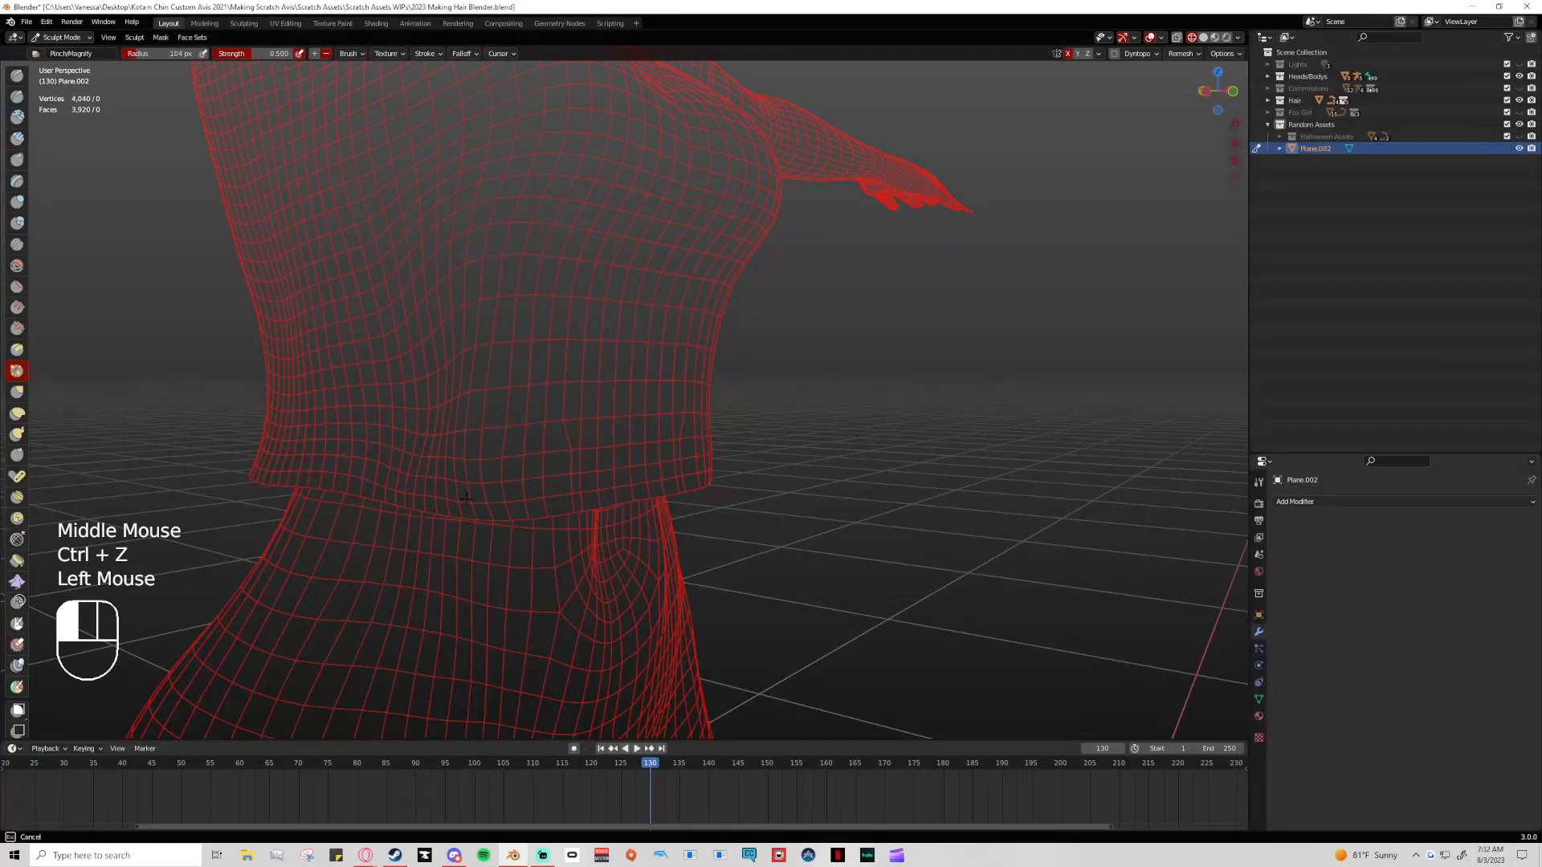
{"action": "left_click_drag", "start_coordinate": [478, 327], "coordinate": [561, 426]}
{"action": "middle_click_drag", "start_coordinate": [561, 426], "coordinate": [802, 416]}
{"action": "key", "text": "ctrl+z"}
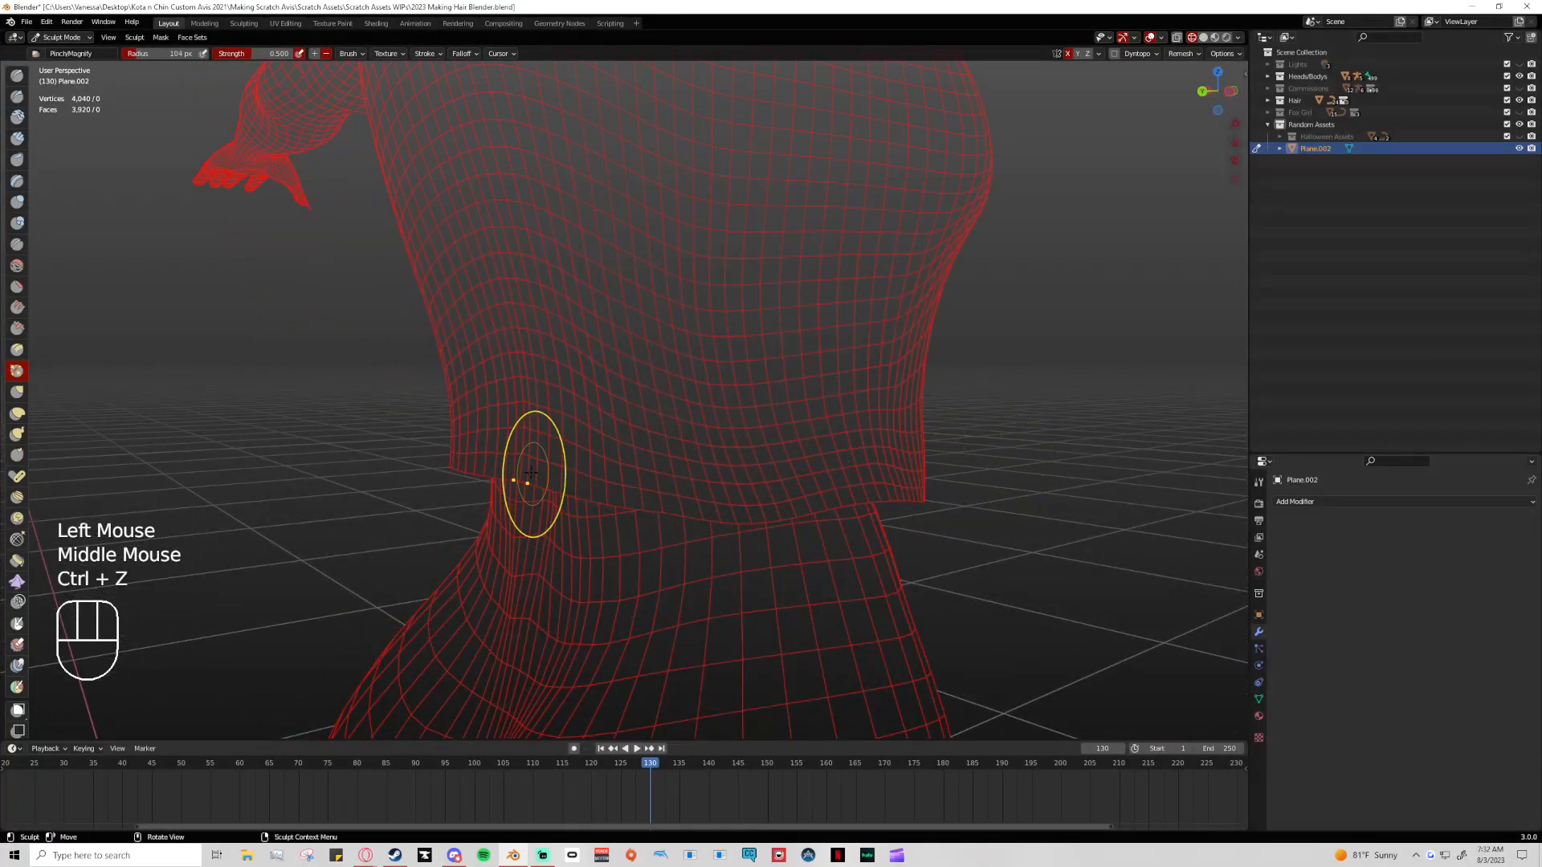
Try Pinch/Magnify strokes at the side hem and up the shirt's centre back, and undo them
{"action": "left_click_drag", "start_coordinate": [523, 345], "coordinate": [523, 344]}
{"action": "left_click_drag", "start_coordinate": [513, 494], "coordinate": [515, 507]}
{"action": "middle_click_drag", "start_coordinate": [554, 492], "coordinate": [684, 480]}
{"action": "left_click_drag", "start_coordinate": [794, 474], "coordinate": [794, 147]}
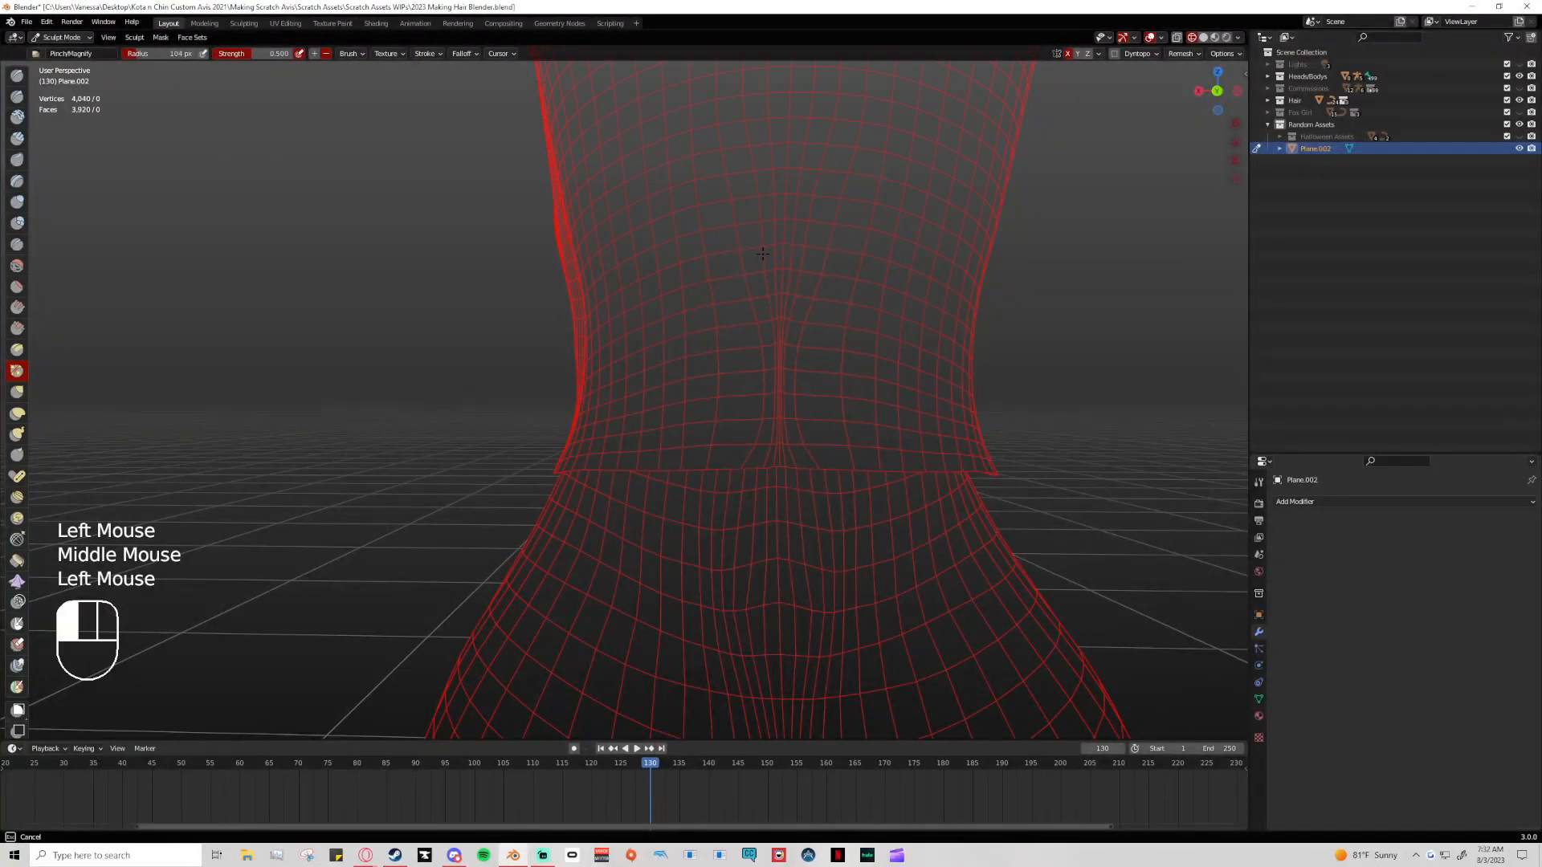
{"action": "middle_click_drag", "start_coordinate": [798, 509], "coordinate": [902, 511]}
{"action": "scroll", "coordinate": [948, 462], "scroll_direction": "up", "scroll_amount": 3}
{"action": "middle_click_drag", "start_coordinate": [959, 458], "coordinate": [867, 445]}
{"action": "left_click_drag", "start_coordinate": [951, 533], "coordinate": [924, 275]}
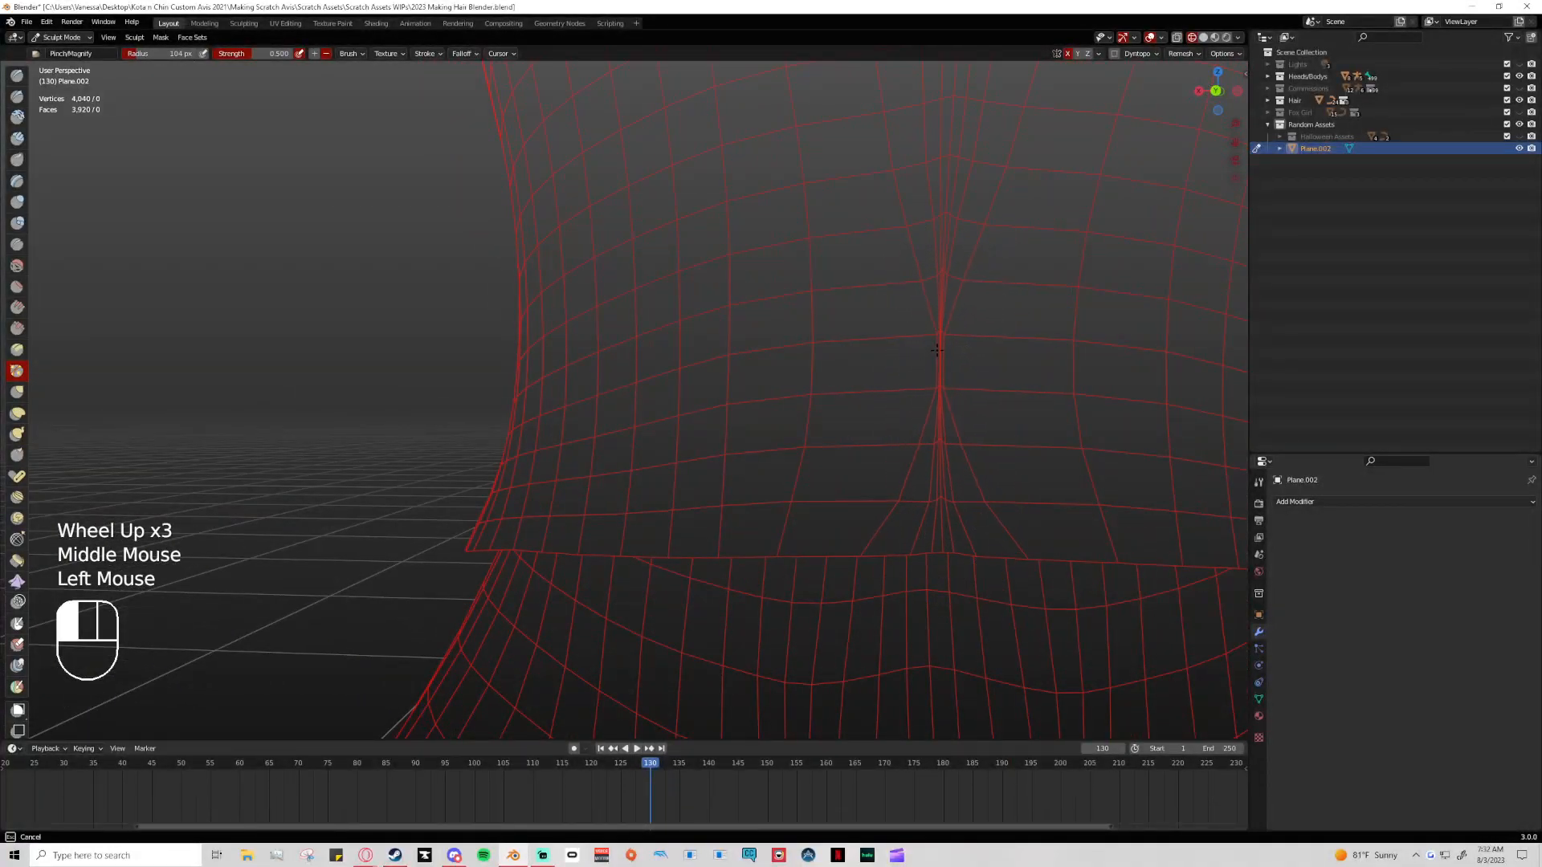
{"action": "left_click_drag", "start_coordinate": [937, 346], "coordinate": [955, 386]}
{"action": "key", "text": "ctrl+z"}
{"action": "key", "text": "ctrl+z"}
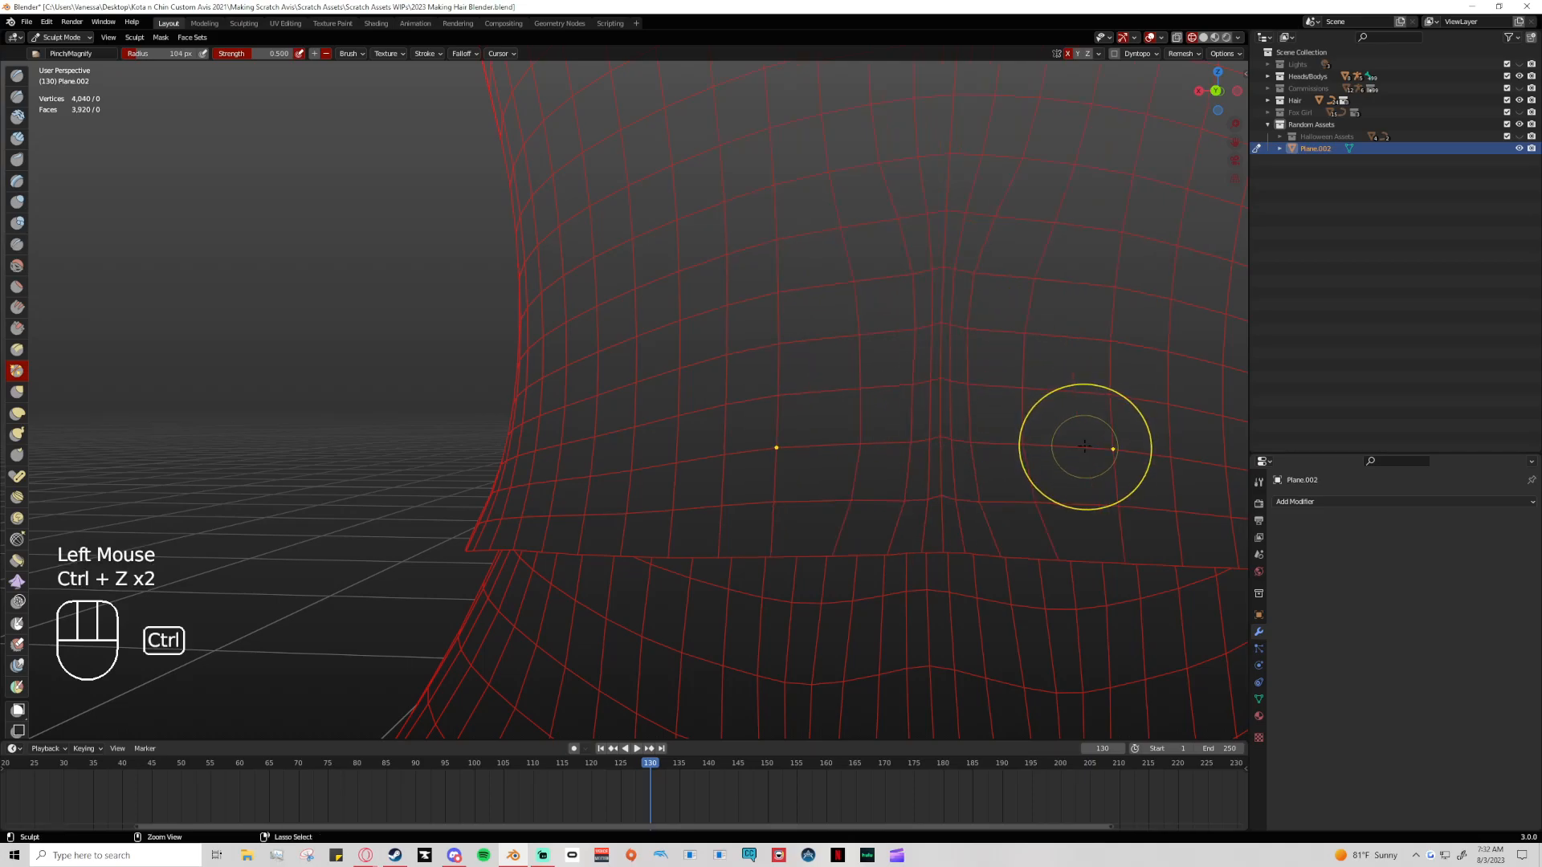
{"action": "key", "text": "ctrl+z"}
Choose the Crease brush, try it up the shirt's centre back from the back view, and undo it
{"action": "scroll", "coordinate": [889, 458], "scroll_direction": "down", "scroll_amount": 3}
{"action": "middle_click_drag", "start_coordinate": [889, 458], "coordinate": [971, 475]}
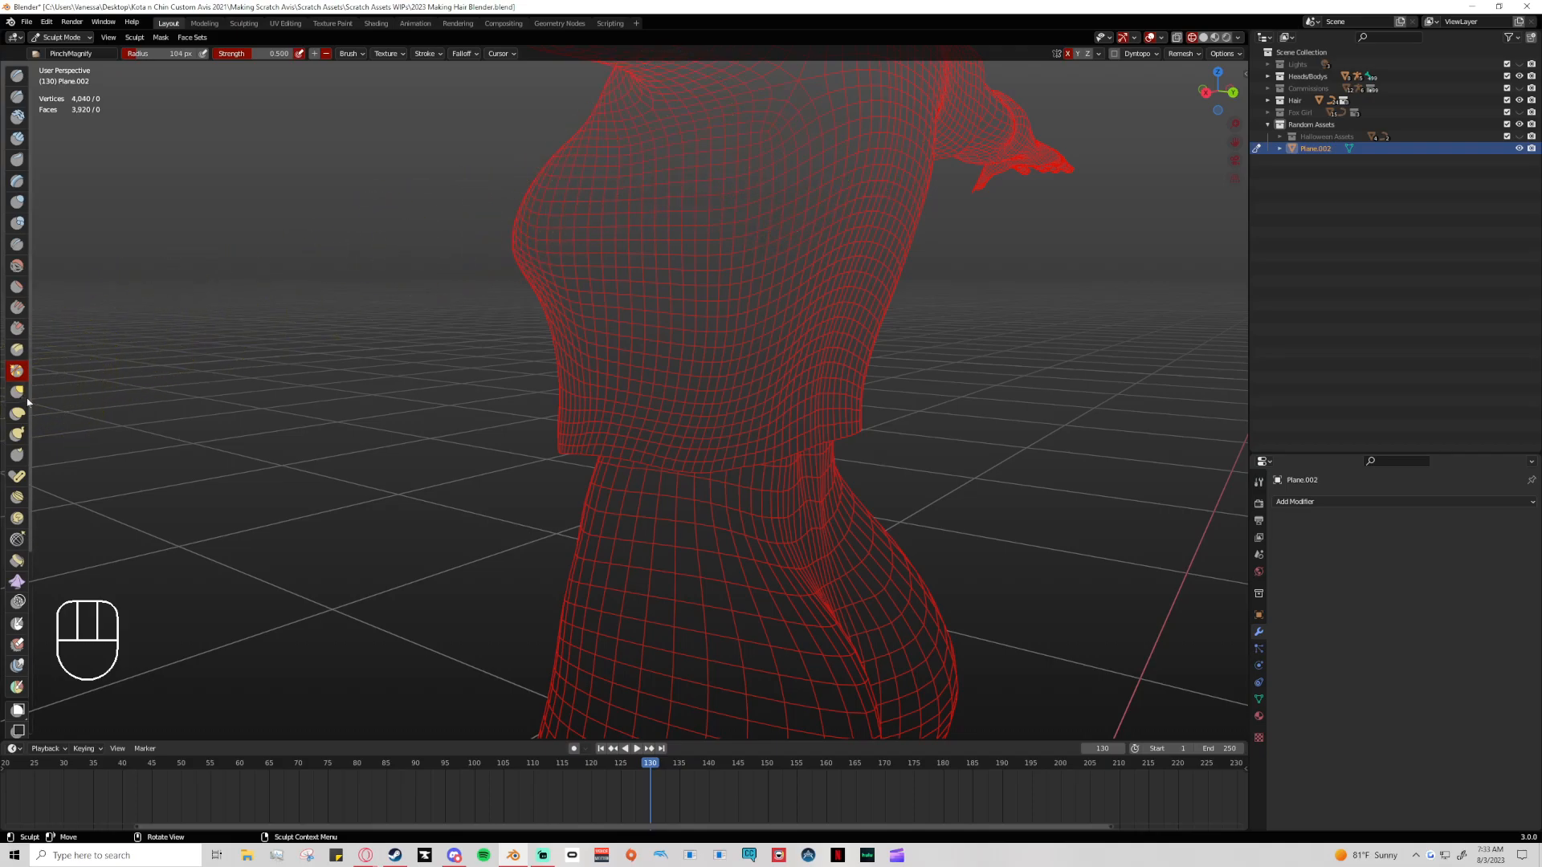
{"action": "left_click", "coordinate": [18, 245]}
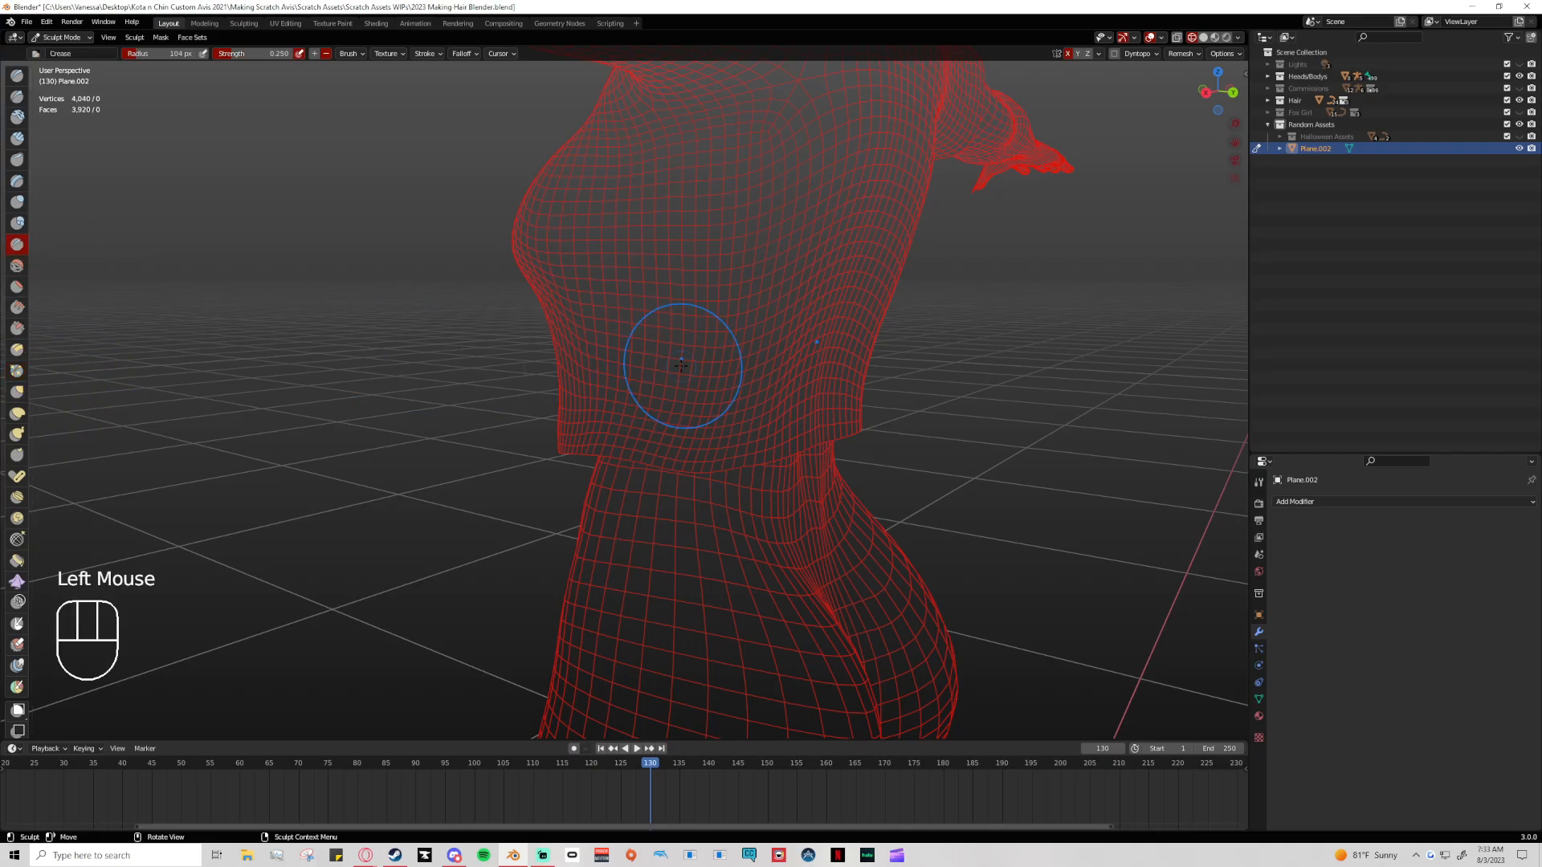
{"action": "left_click", "coordinate": [1232, 92]}
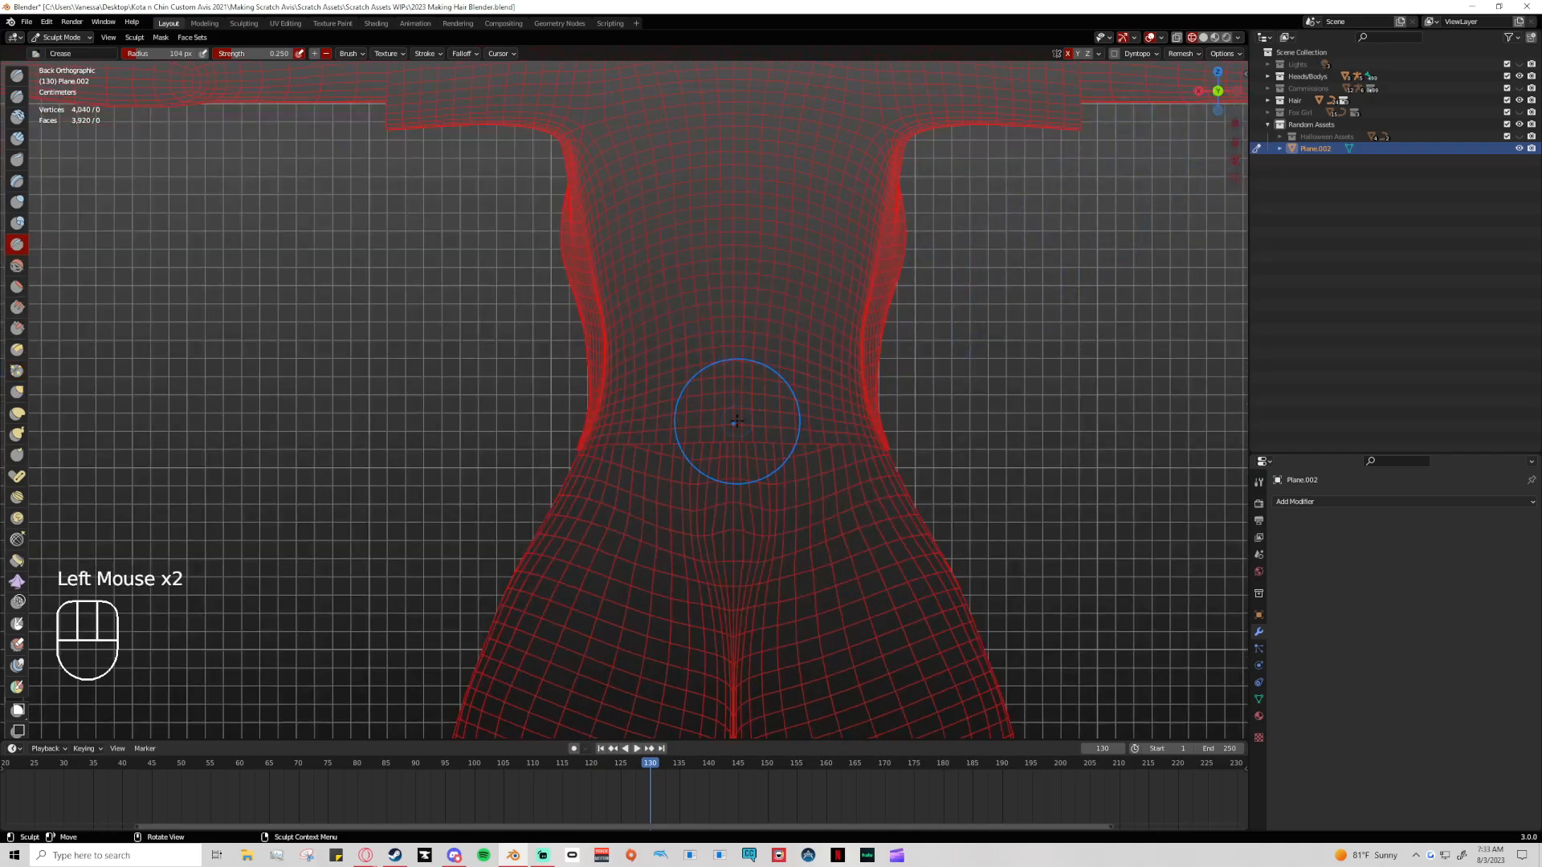
{"action": "scroll", "coordinate": [737, 421], "scroll_direction": "up", "scroll_amount": 2}
{"action": "left_click_drag", "start_coordinate": [784, 450], "coordinate": [796, 401]}
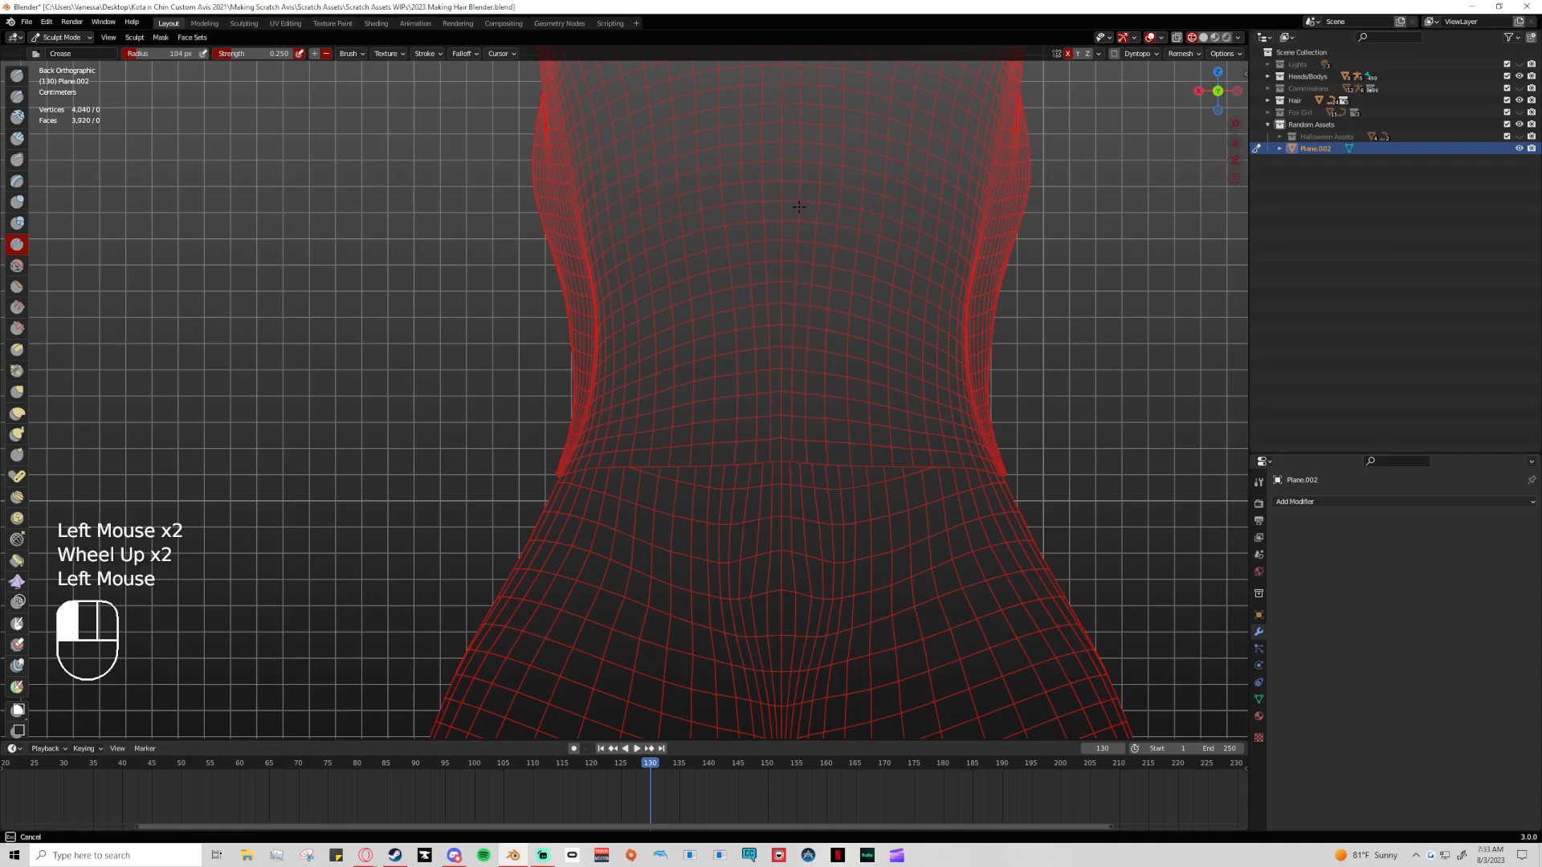
{"action": "middle_click_drag", "start_coordinate": [802, 471], "coordinate": [895, 396]}
{"action": "left_click", "coordinate": [895, 396]}
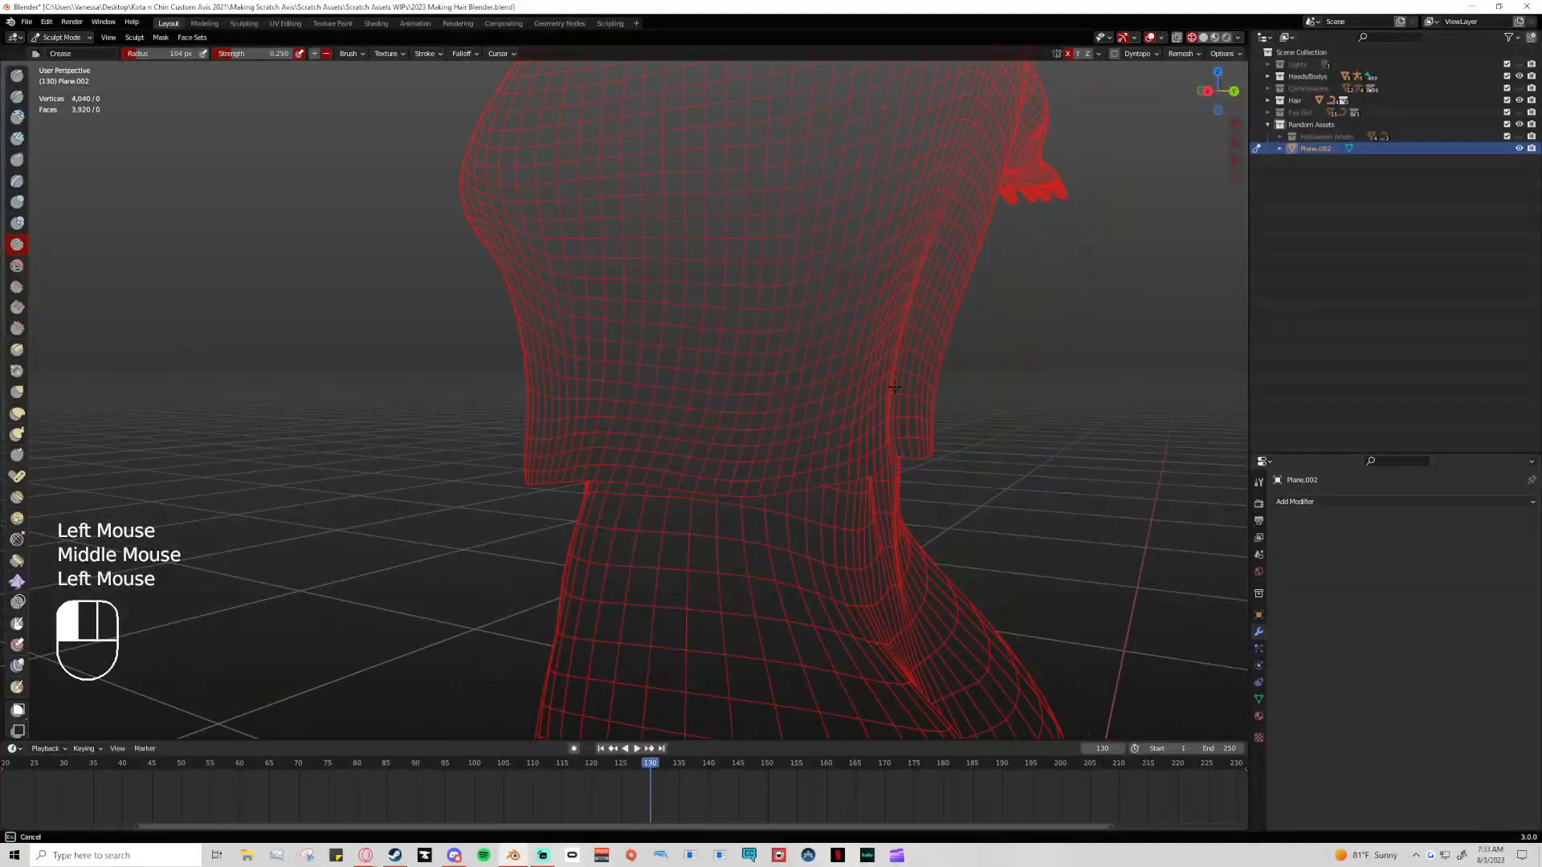
{"action": "left_click_drag", "start_coordinate": [907, 489], "coordinate": [909, 499]}
{"action": "middle_click_drag", "start_coordinate": [1038, 487], "coordinate": [954, 486]}
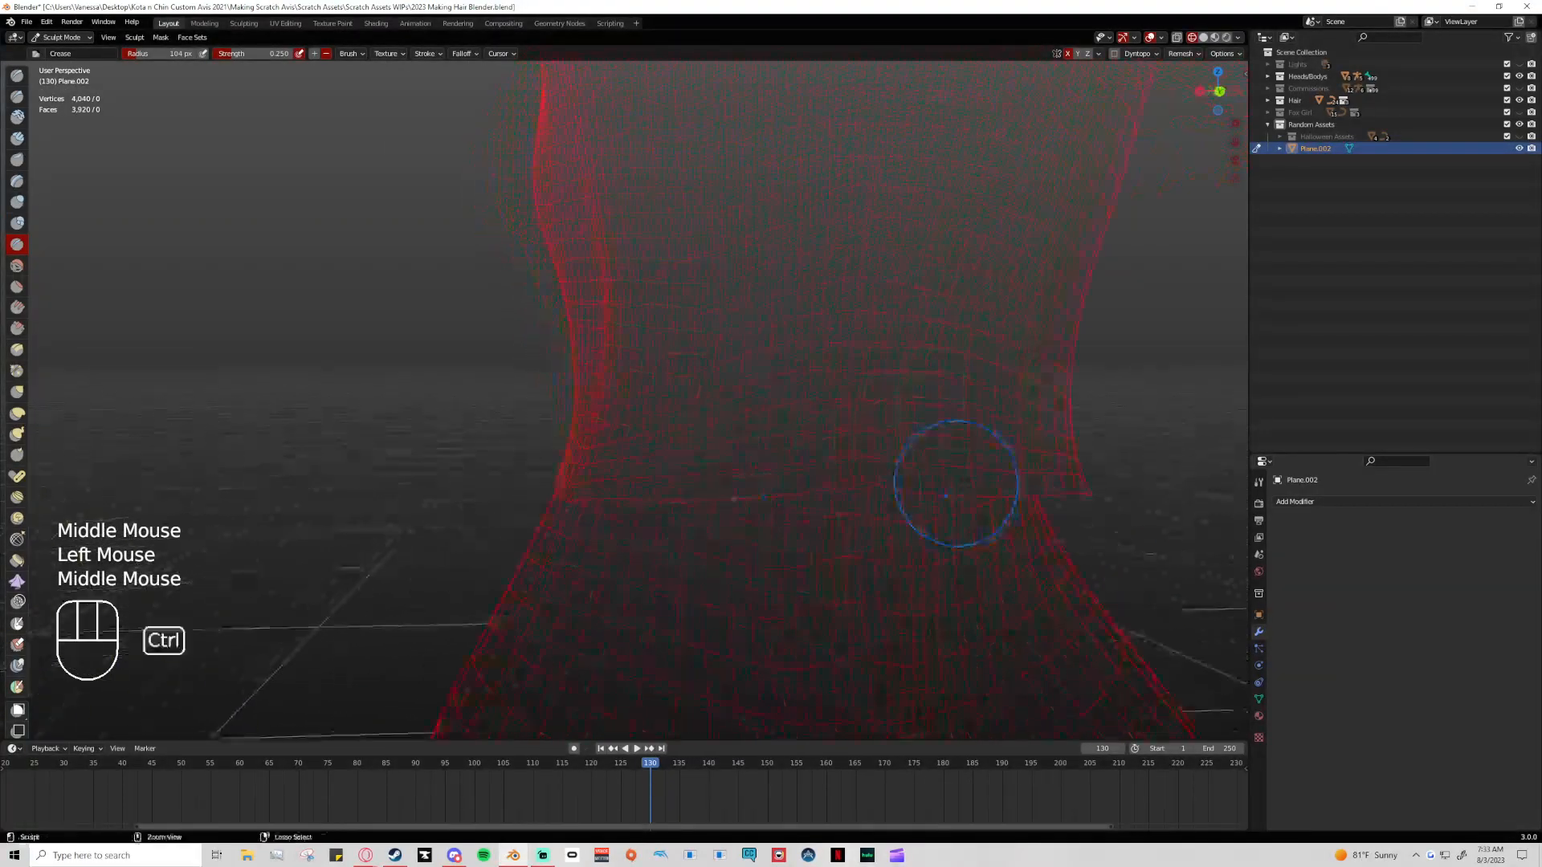
{"action": "key", "text": "ctrl+z"}
Retry Crease strokes down the middle of the shirt's lower back, and undo them
{"action": "scroll", "coordinate": [784, 436], "scroll_direction": "down", "scroll_amount": 1}
{"action": "left_click", "coordinate": [783, 378]}
{"action": "left_click_drag", "start_coordinate": [779, 257], "coordinate": [781, 320]}
{"action": "middle_click_drag", "start_coordinate": [907, 499], "coordinate": [851, 498]}
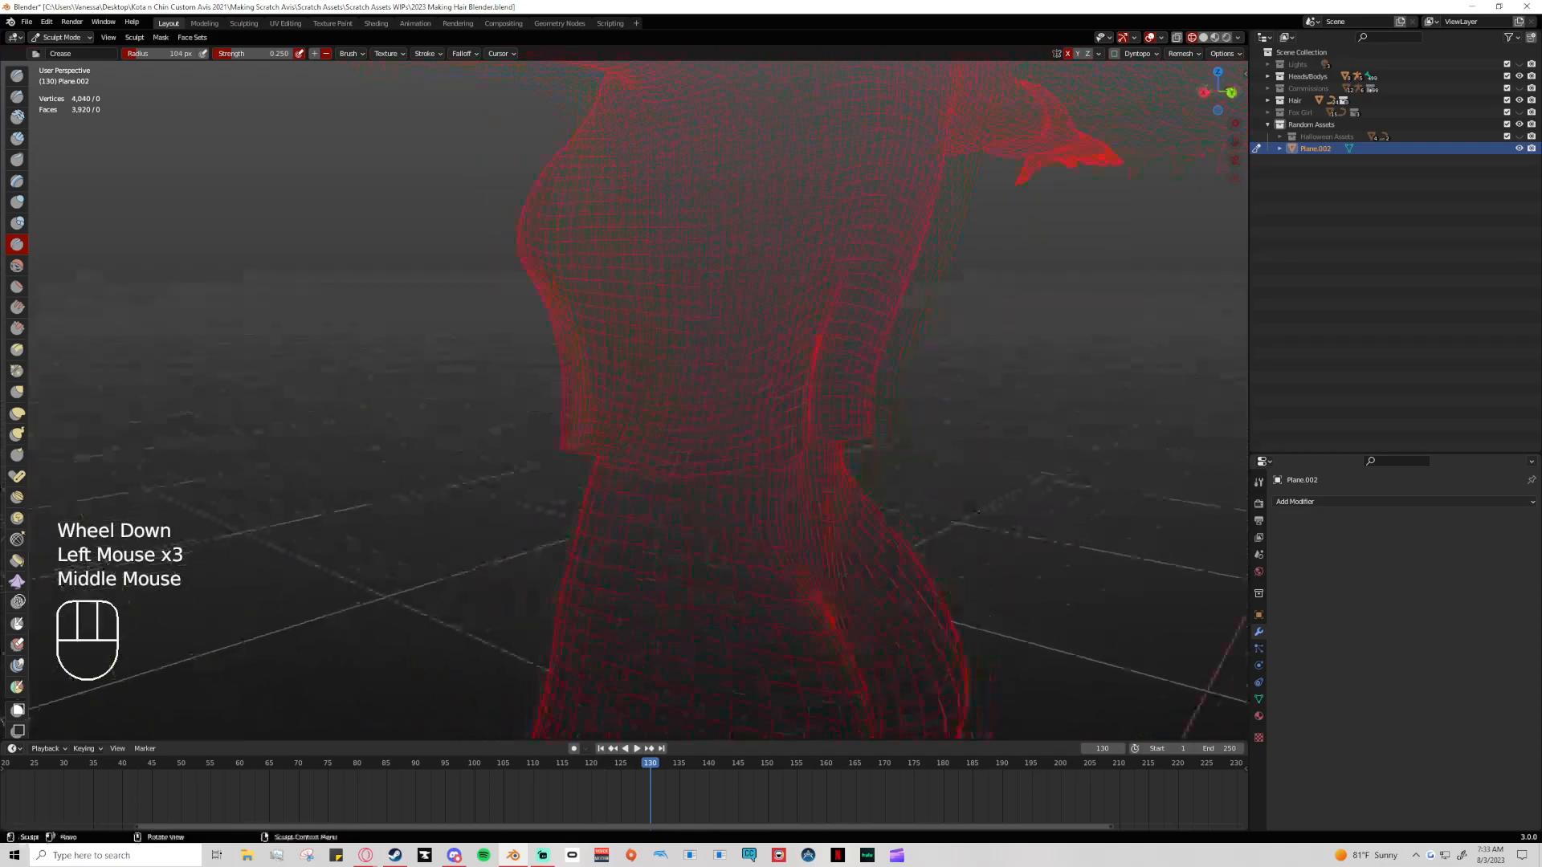
{"action": "key", "text": "ctrl+z"}
Dab the Crease brush along the shirt's side hem, and undo the last three strokes
{"action": "middle_click_drag", "start_coordinate": [936, 445], "coordinate": [602, 478]}
{"action": "left_click_drag", "start_coordinate": [610, 440], "coordinate": [613, 437]}
{"action": "left_click", "coordinate": [606, 480]}
{"action": "left_click", "coordinate": [613, 482]}
{"action": "left_click", "coordinate": [622, 485]}
{"action": "left_click", "coordinate": [624, 488]}
{"action": "left_click", "coordinate": [629, 444]}
{"action": "middle_click_drag", "start_coordinate": [629, 443], "coordinate": [929, 457]}
{"action": "key", "text": "ctrl+z"}
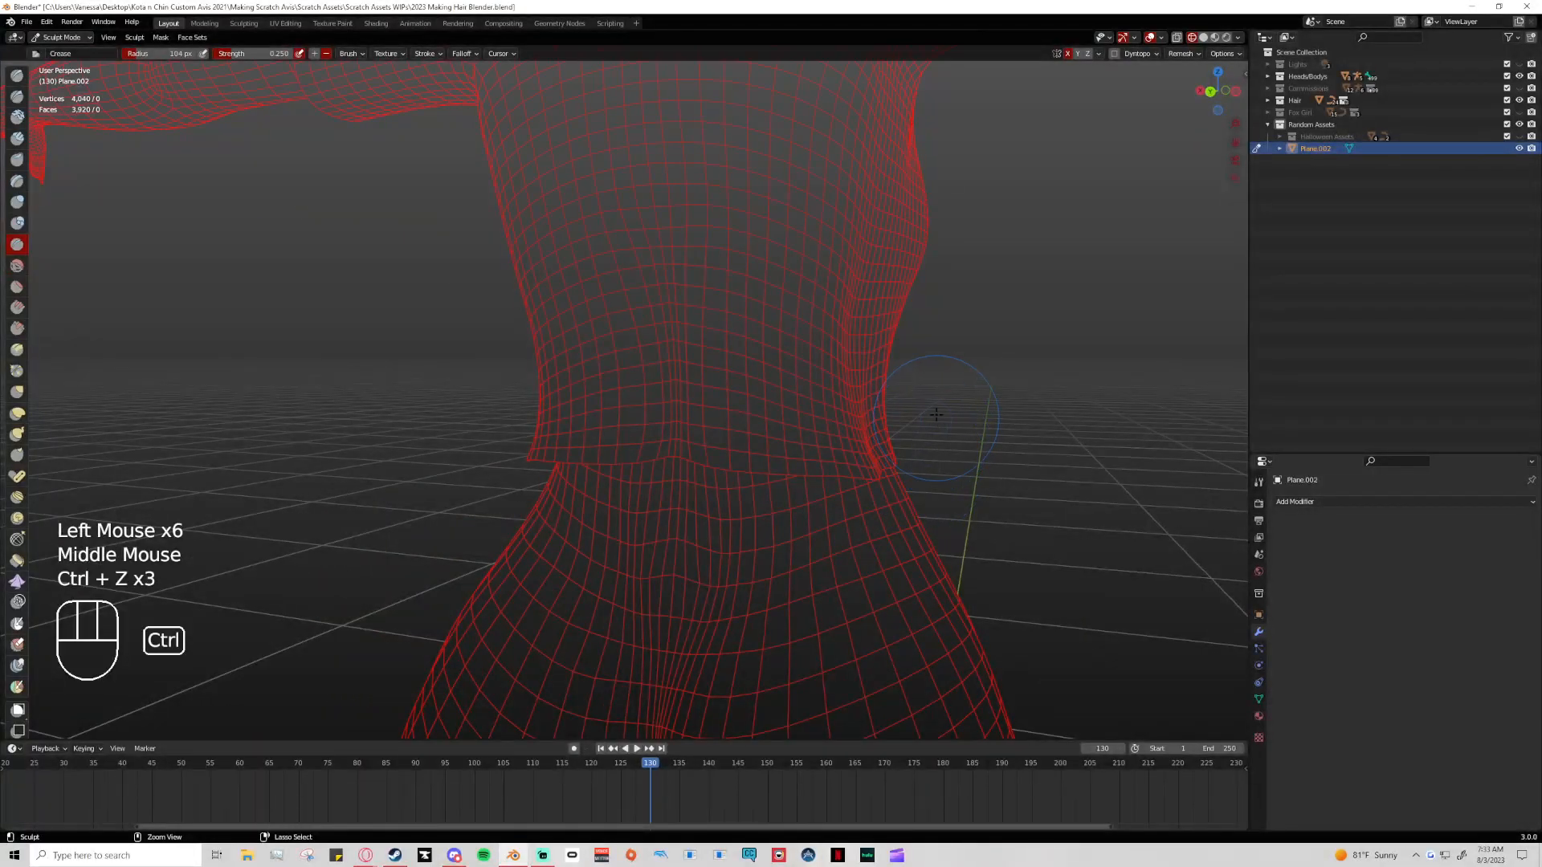
Crease the shirt's lower side just above the hem with short strokes, working in wireframe view
{"action": "left_click", "coordinate": [888, 457]}
{"action": "middle_click_drag", "start_coordinate": [657, 459], "coordinate": [886, 455]}
{"action": "scroll", "coordinate": [723, 458], "scroll_direction": "up", "scroll_amount": 1}
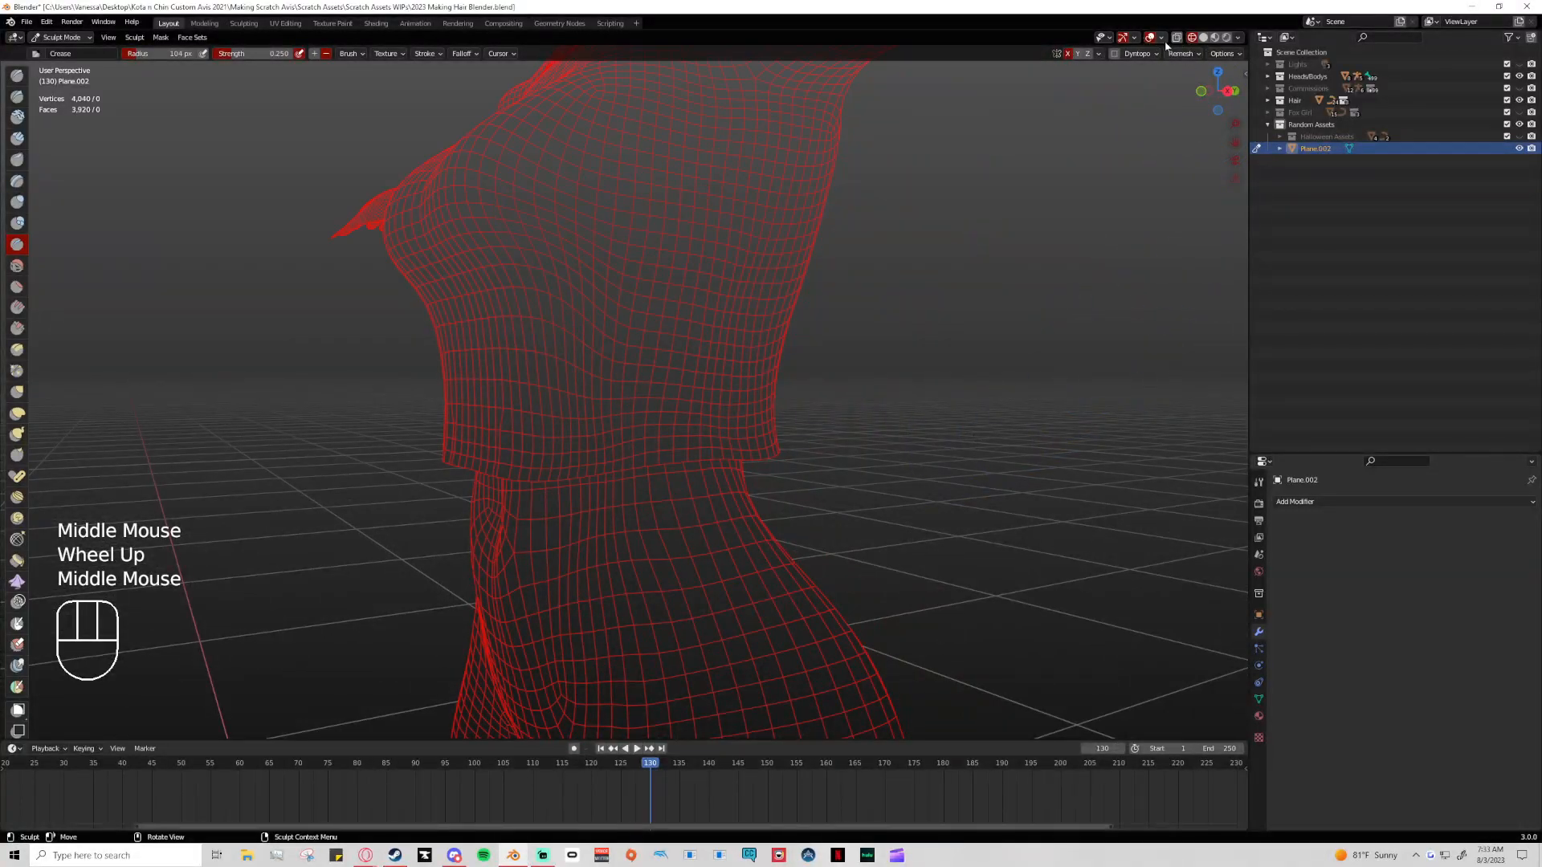
{"action": "middle_click_drag", "start_coordinate": [936, 351], "coordinate": [733, 430]}
{"action": "scroll", "coordinate": [591, 475], "scroll_direction": "up", "scroll_amount": 1}
{"action": "middle_click_drag", "start_coordinate": [592, 474], "coordinate": [815, 465]}
{"action": "left_click", "coordinate": [702, 414]}
{"action": "left_click", "coordinate": [691, 432]}
{"action": "left_click", "coordinate": [698, 418]}
{"action": "left_click", "coordinate": [699, 418]}
{"action": "left_click", "coordinate": [706, 410]}
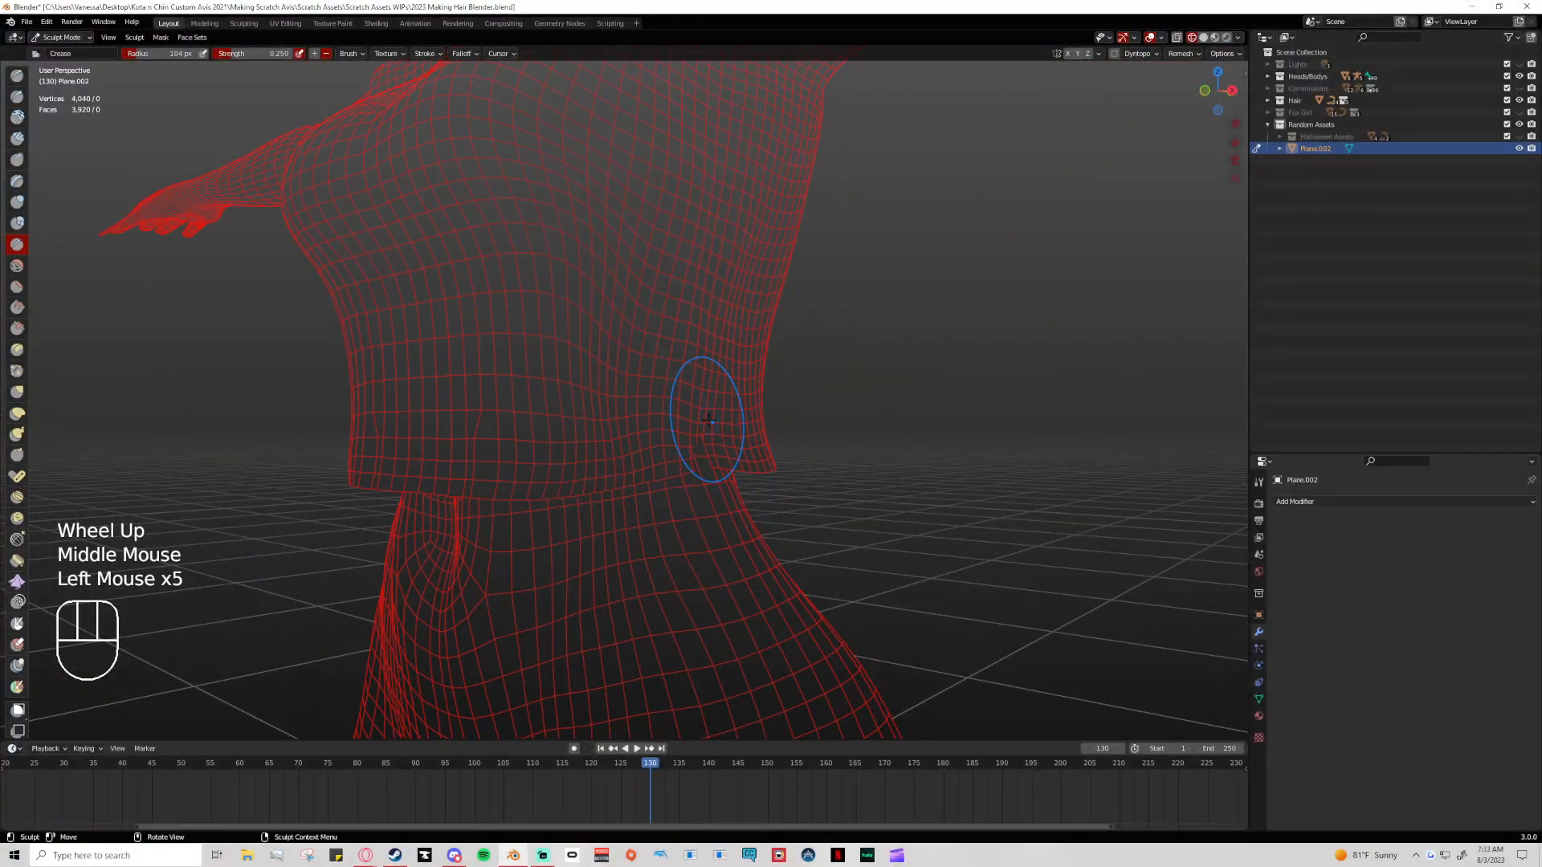
Add Crease strokes to the shirt's side near the front of the hem
{"action": "scroll", "coordinate": [722, 484], "scroll_direction": "down", "scroll_amount": 2}
{"action": "middle_click_drag", "start_coordinate": [671, 396], "coordinate": [619, 407]}
{"action": "scroll", "coordinate": [447, 447], "scroll_direction": "up", "scroll_amount": 2}
{"action": "mouse_move", "coordinate": [447, 447]}
{"action": "middle_mouse_down"}
{"action": "mouse_move", "coordinate": [585, 435]}
{"action": "mouse_move", "coordinate": [396, 472]}
{"action": "middle_mouse_up"}
{"action": "left_click", "coordinate": [395, 474]}
{"action": "left_click", "coordinate": [382, 455]}
{"action": "left_click", "coordinate": [421, 345]}
Apply short Crease strokes across the lower front of the shirt
{"action": "scroll", "coordinate": [651, 351], "scroll_direction": "down", "scroll_amount": 2}
{"action": "middle_click_drag", "start_coordinate": [651, 370], "coordinate": [608, 371]}
{"action": "mouse_move", "coordinate": [652, 381]}
{"action": "middle_mouse_down"}
{"action": "mouse_move", "coordinate": [580, 395]}
{"action": "mouse_move", "coordinate": [706, 388]}
{"action": "mouse_move", "coordinate": [682, 406]}
{"action": "middle_mouse_up"}
{"action": "left_click", "coordinate": [577, 400]}
{"action": "left_click", "coordinate": [583, 422]}
{"action": "left_click", "coordinate": [526, 440]}
{"action": "left_click", "coordinate": [481, 437]}
{"action": "left_click", "coordinate": [517, 396]}
Return to material preview and inspect the shirt's front and hem up close from the front view
{"action": "scroll", "coordinate": [717, 385], "scroll_direction": "up", "scroll_amount": 1}
{"action": "scroll", "coordinate": [703, 415], "scroll_direction": "up", "scroll_amount": 1}
{"action": "scroll", "coordinate": [728, 428], "scroll_direction": "down", "scroll_amount": 1}
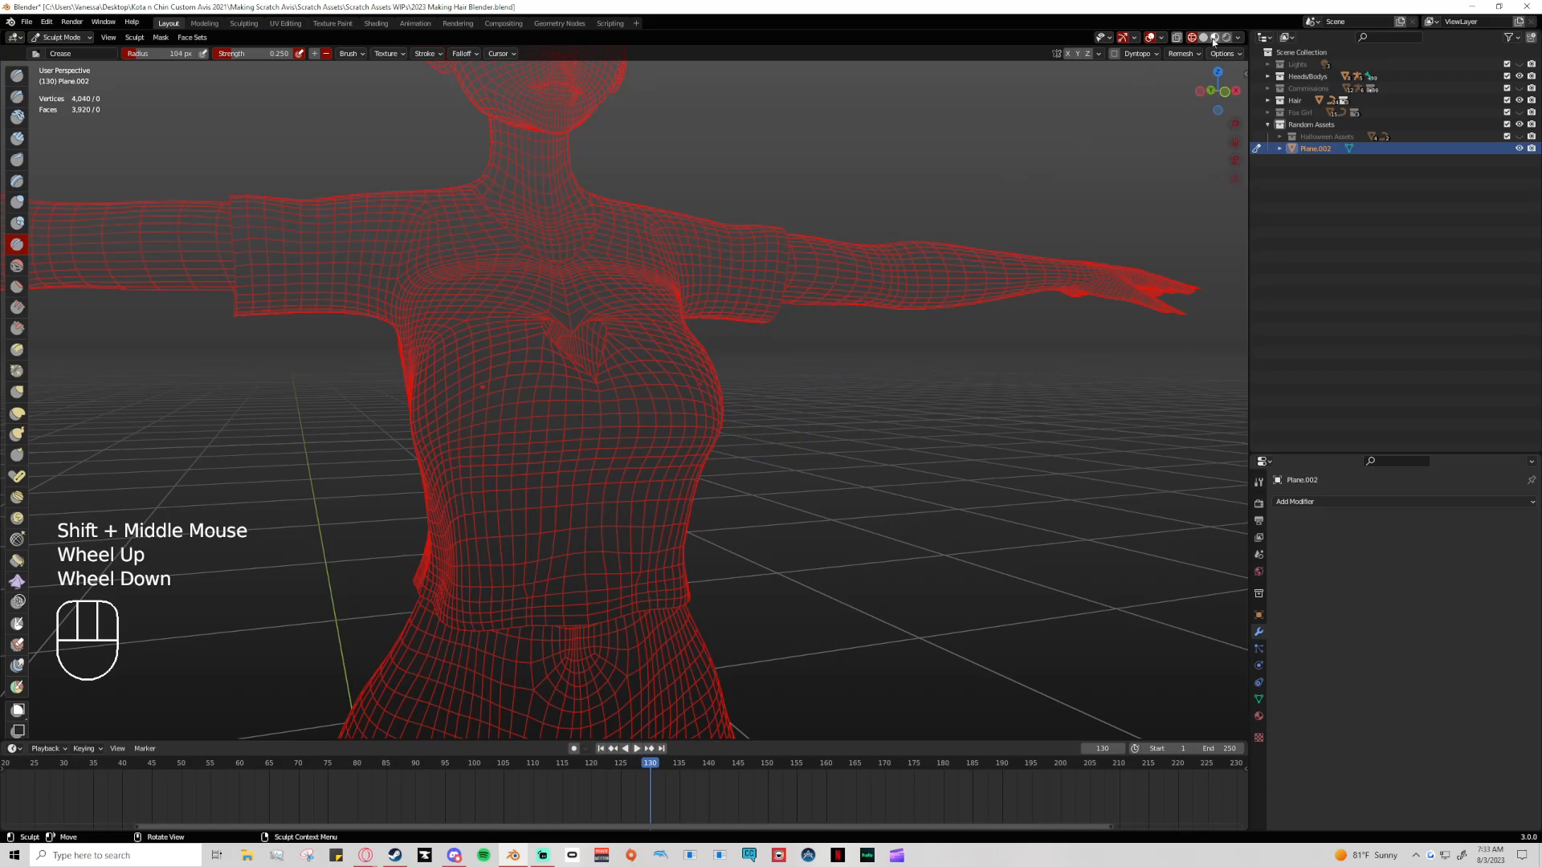
{"action": "left_click", "coordinate": [1214, 37]}
{"action": "mouse_move", "coordinate": [905, 293]}
{"action": "middle_mouse_down"}
{"action": "mouse_move", "coordinate": [883, 297]}
{"action": "mouse_move", "coordinate": [933, 302]}
{"action": "middle_mouse_up"}
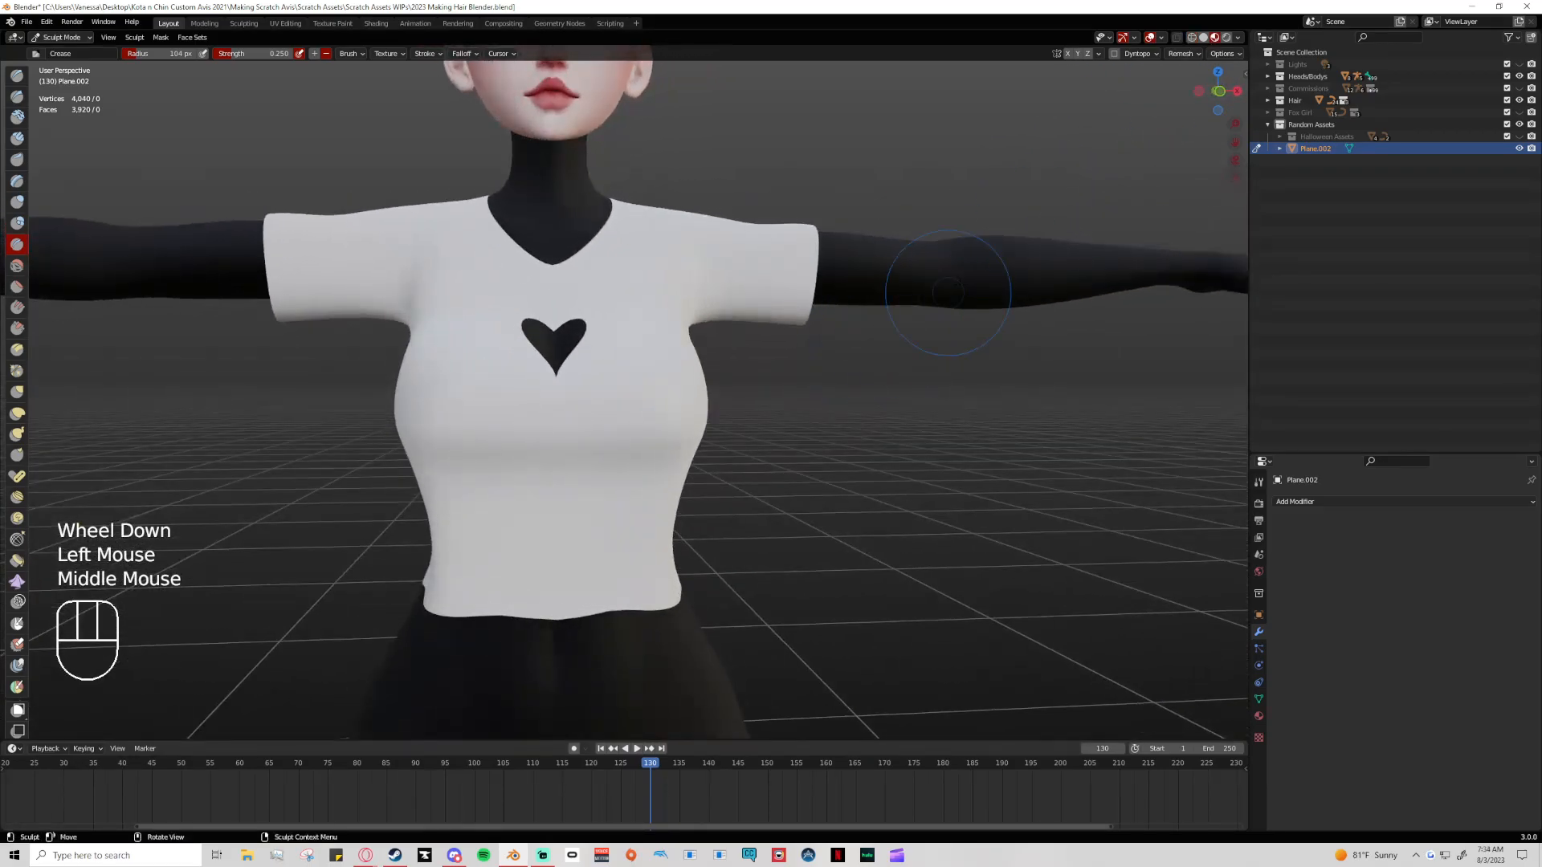
{"action": "left_click", "coordinate": [1197, 90]}
{"action": "scroll", "coordinate": [523, 388], "scroll_direction": "up", "scroll_amount": 1}
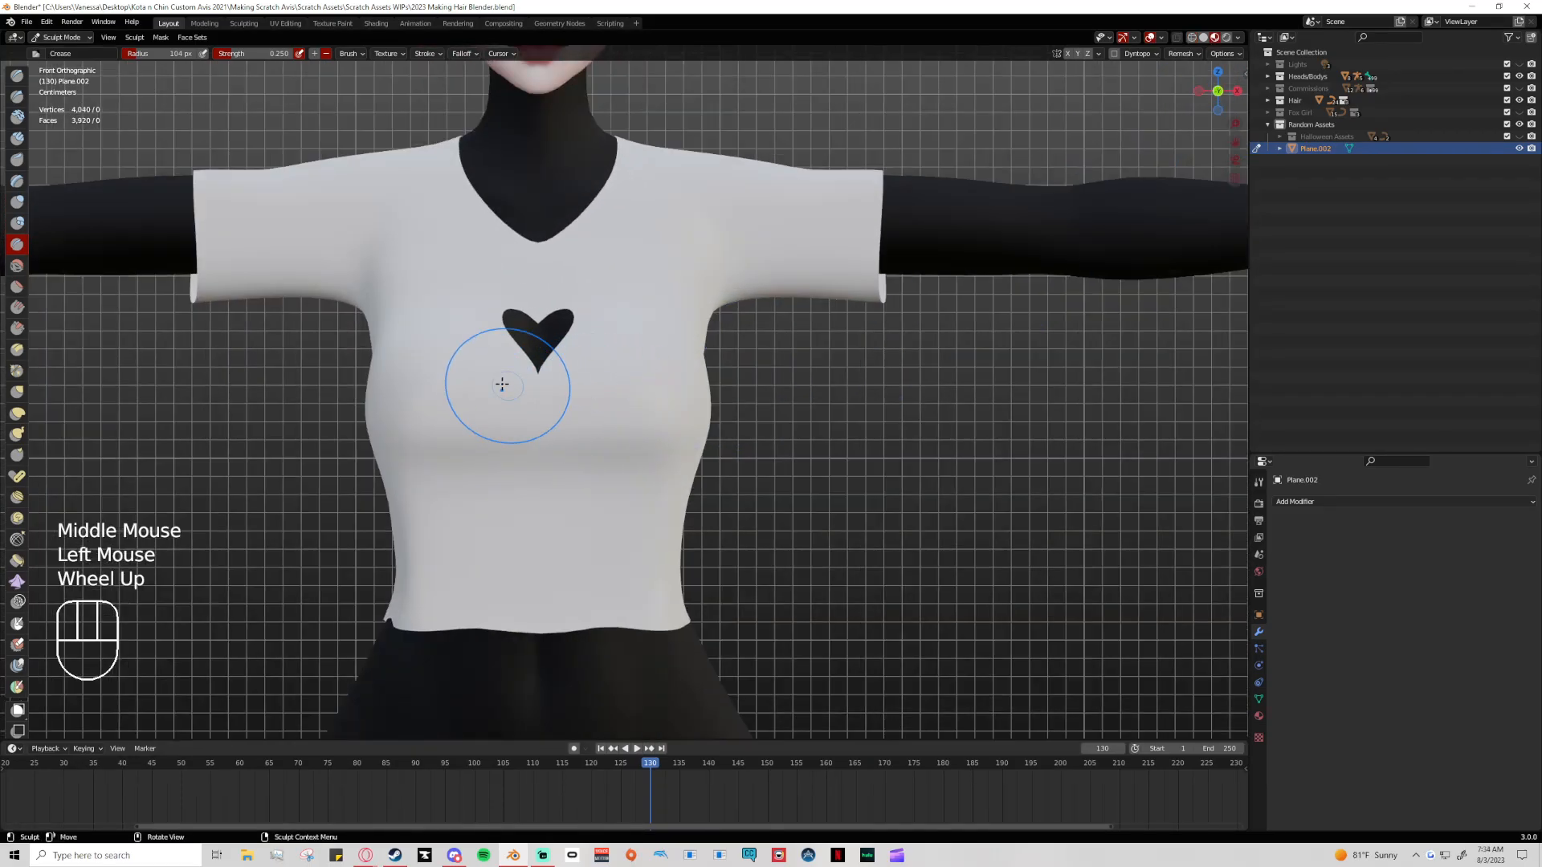
{"action": "scroll", "coordinate": [389, 480], "scroll_direction": "up", "scroll_amount": 2}
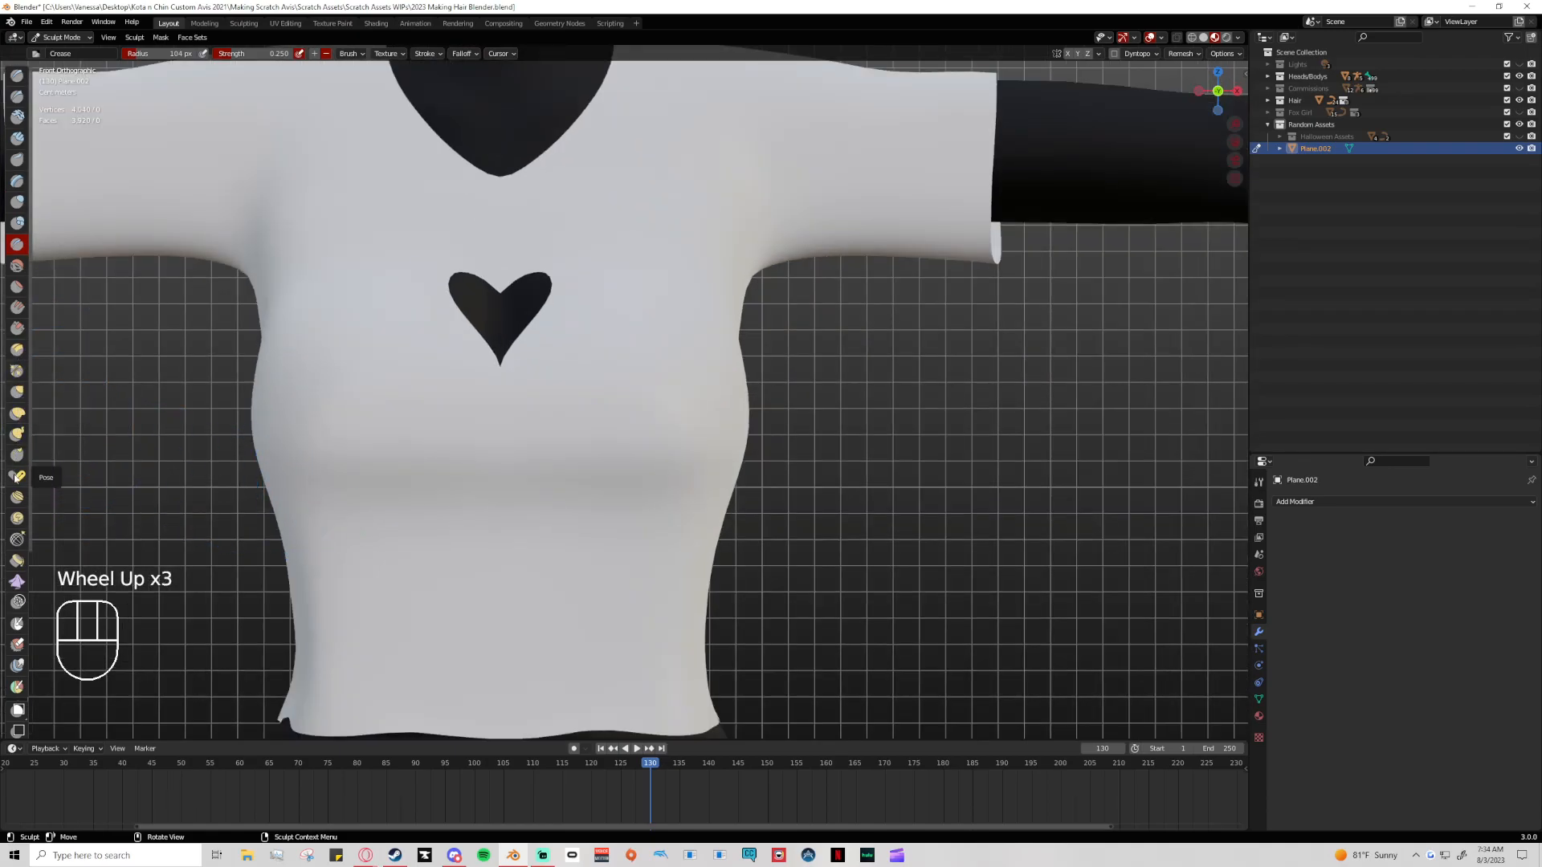
Apply Cloth brush strokes to the shirt's lower front and chest at strength 0.500
{"action": "left_click", "coordinate": [17, 582]}
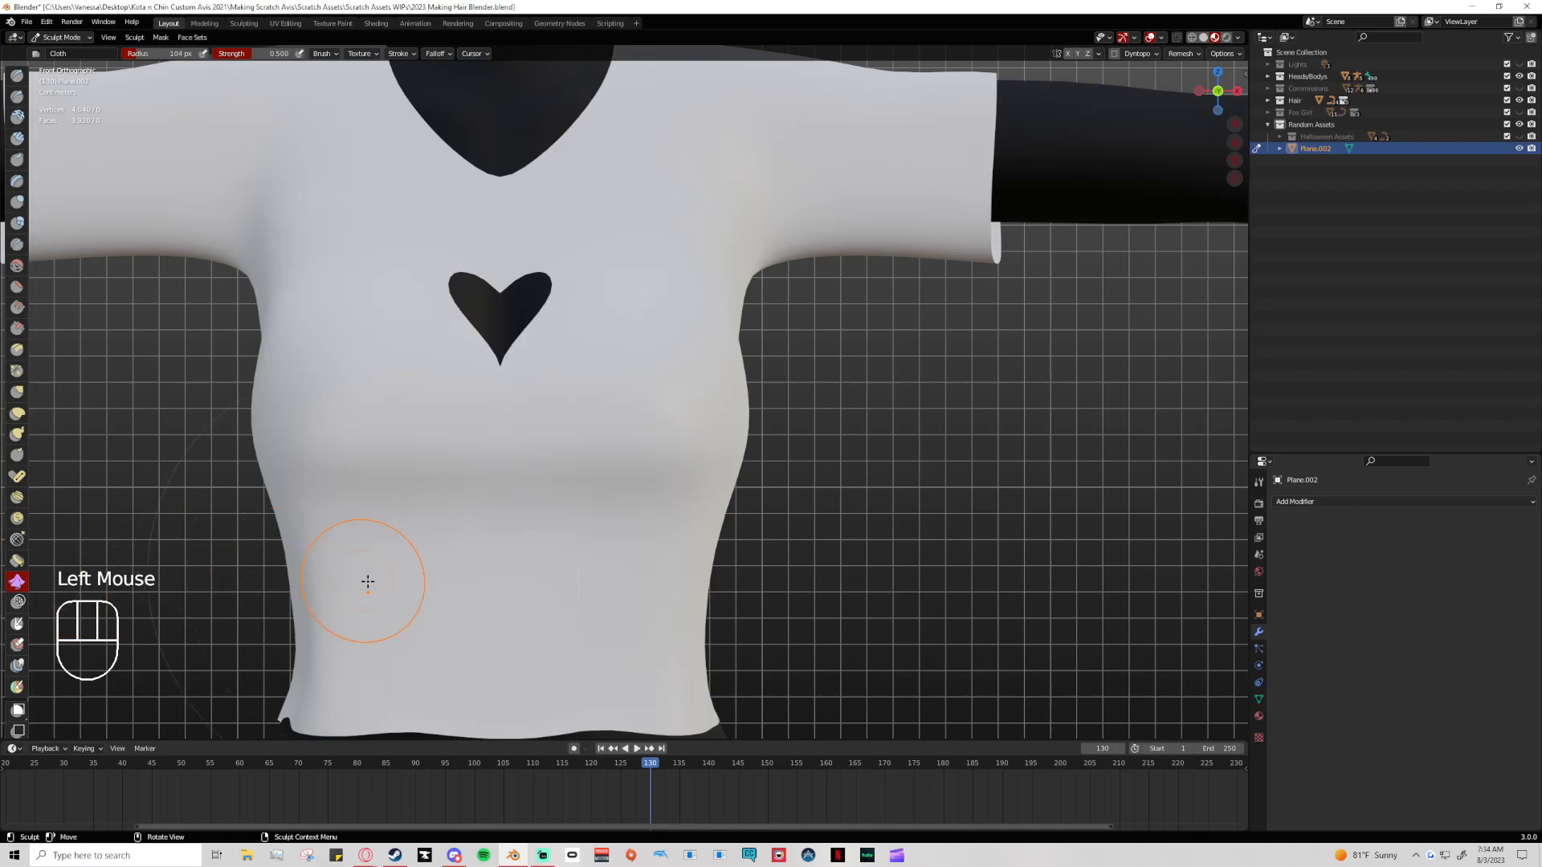
{"action": "scroll", "coordinate": [361, 578], "scroll_direction": "down", "scroll_amount": 2}
{"action": "scroll", "coordinate": [458, 606], "scroll_direction": "up", "scroll_amount": 1}
{"action": "middle_click_drag", "start_coordinate": [458, 606], "coordinate": [543, 557], "text": "shift"}
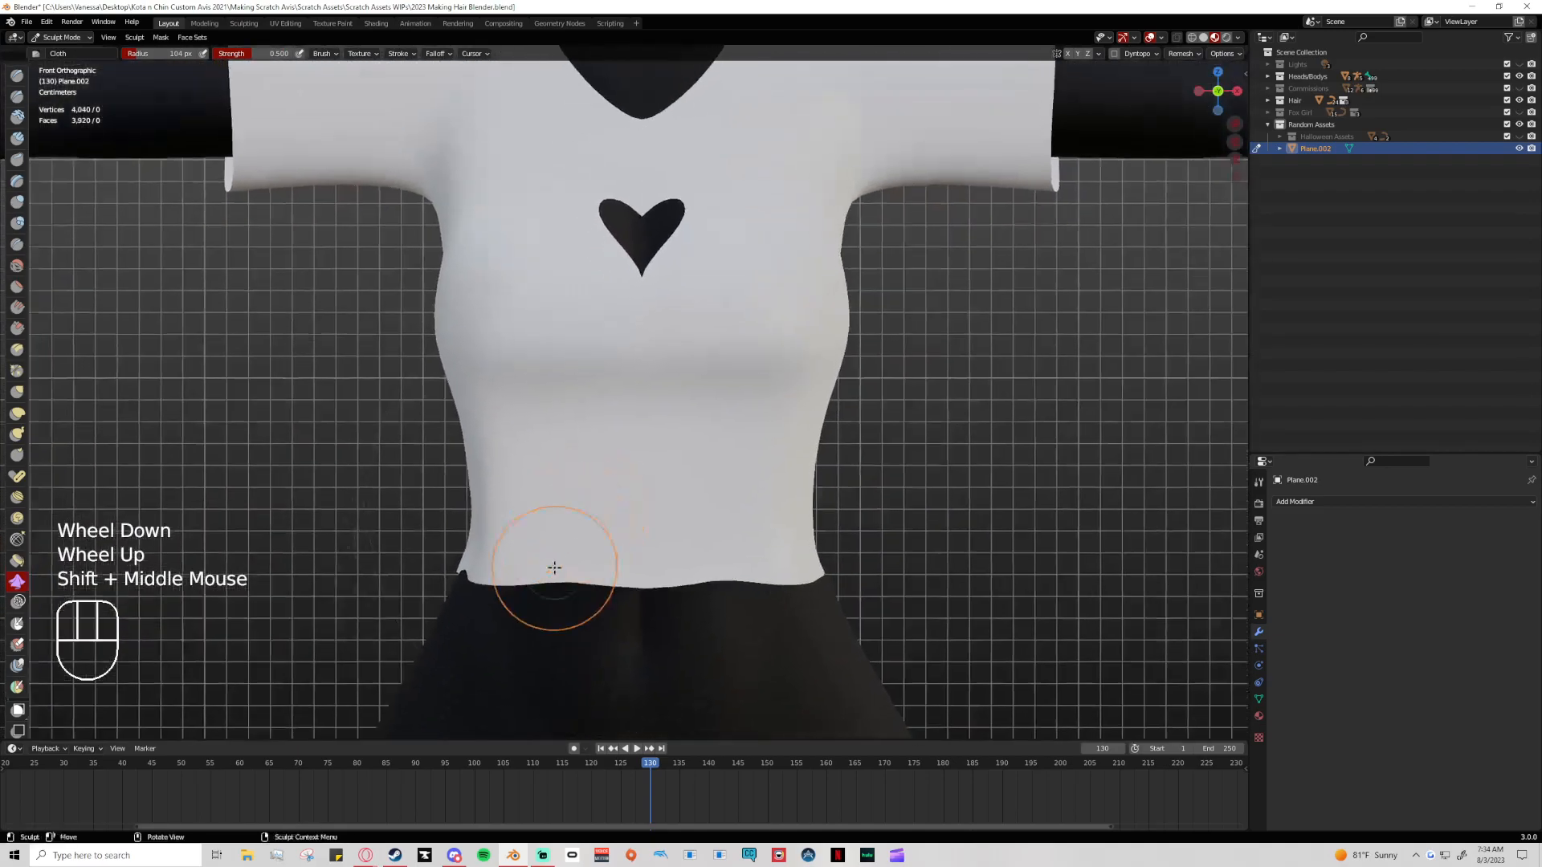
{"action": "double_click", "coordinate": [626, 555]}
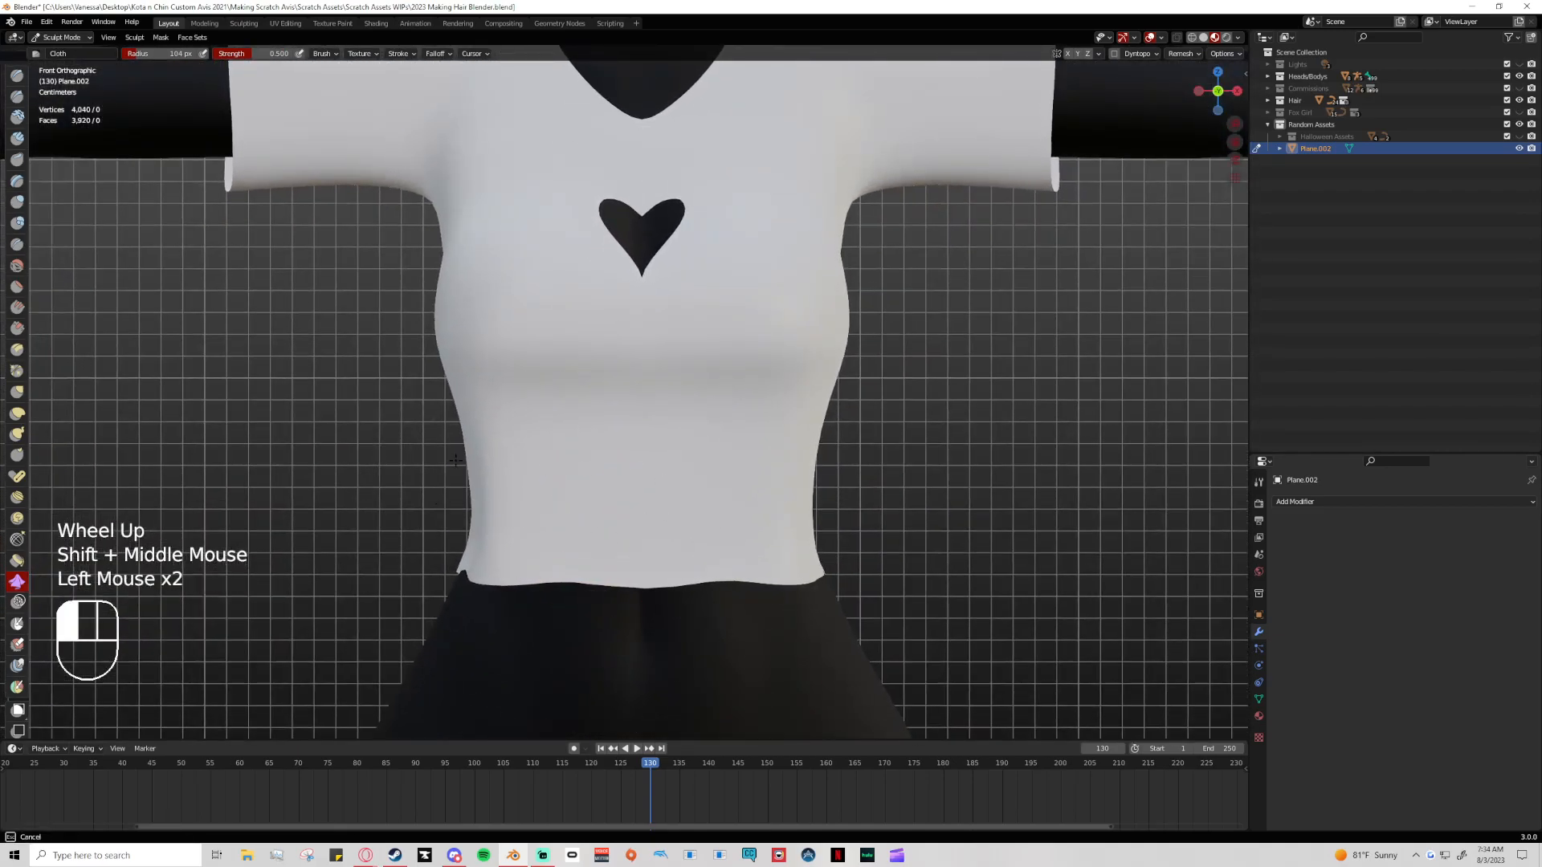
{"action": "left_click", "coordinate": [530, 281]}
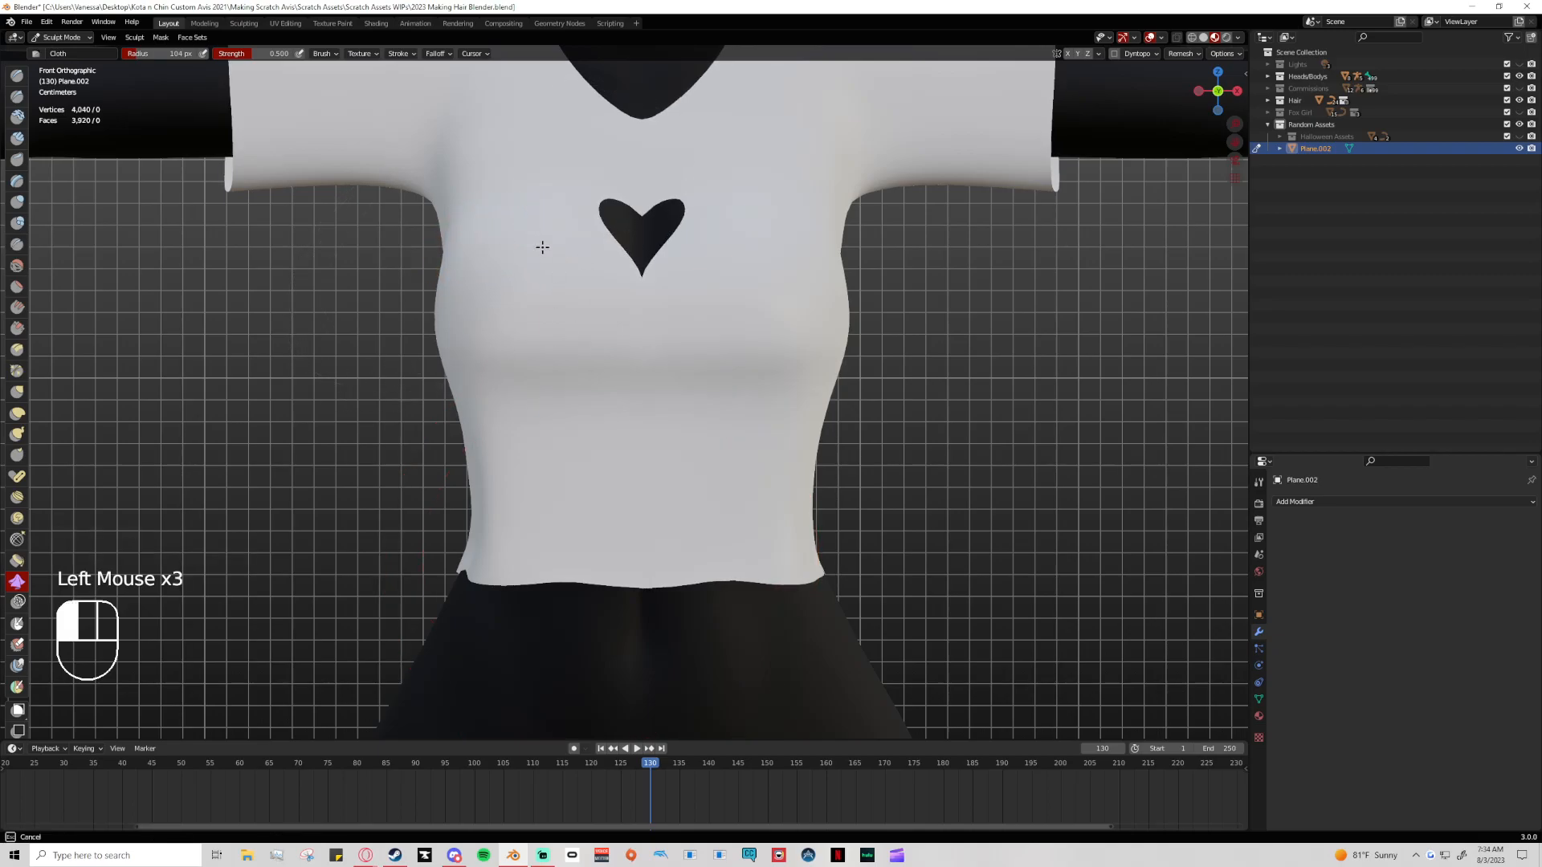
Brush Cloth strokes across the fold under the bust and along the side of the waist
{"action": "left_click", "coordinate": [803, 363]}
{"action": "left_click", "coordinate": [604, 358]}
{"action": "left_click", "coordinate": [530, 361]}
{"action": "left_click_drag", "start_coordinate": [477, 363], "coordinate": [522, 369]}
{"action": "mouse_move", "coordinate": [679, 381]}
{"action": "left_mouse_down"}
{"action": "mouse_move", "coordinate": [720, 382]}
{"action": "mouse_move", "coordinate": [630, 375]}
{"action": "mouse_move", "coordinate": [787, 375]}
{"action": "mouse_move", "coordinate": [517, 368]}
{"action": "left_mouse_up"}
{"action": "left_click_drag", "start_coordinate": [448, 501], "coordinate": [465, 516]}
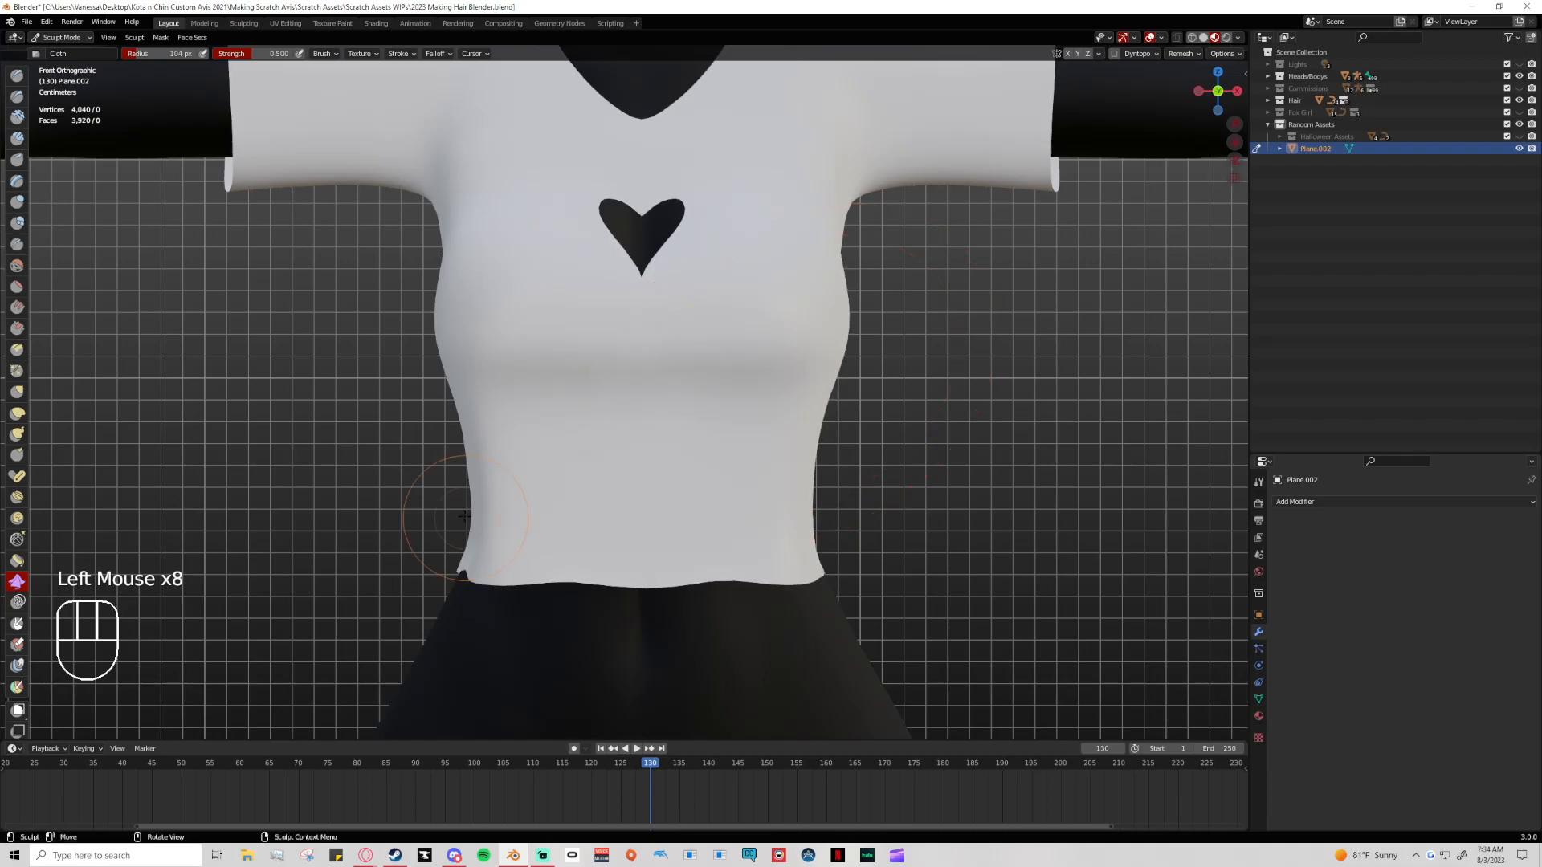
Apply short Cloth strokes along the cuff and upper edge of one sleeve
{"action": "scroll", "coordinate": [398, 481], "scroll_direction": "down", "scroll_amount": 3}
{"action": "mouse_move", "coordinate": [399, 481]}
{"action": "middle_mouse_down"}
{"action": "mouse_move", "coordinate": [803, 482]}
{"action": "mouse_move", "coordinate": [684, 479]}
{"action": "mouse_move", "coordinate": [803, 450]}
{"action": "mouse_move", "coordinate": [730, 403]}
{"action": "mouse_move", "coordinate": [575, 406]}
{"action": "middle_mouse_up"}
{"action": "scroll", "coordinate": [684, 479], "scroll_direction": "up", "scroll_amount": 2}
{"action": "scroll", "coordinate": [575, 406], "scroll_direction": "down", "scroll_amount": 2}
{"action": "left_click", "coordinate": [513, 405]}
{"action": "left_click", "coordinate": [367, 174]}
{"action": "mouse_move", "coordinate": [367, 174]}
{"action": "left_mouse_down"}
{"action": "mouse_move", "coordinate": [397, 156]}
{"action": "mouse_move", "coordinate": [360, 231]}
{"action": "left_mouse_up"}
{"action": "mouse_move", "coordinate": [365, 237]}
{"action": "left_mouse_down"}
{"action": "mouse_move", "coordinate": [395, 238]}
{"action": "mouse_move", "coordinate": [381, 227]}
{"action": "left_mouse_up"}
{"action": "left_click_drag", "start_coordinate": [365, 205], "coordinate": [397, 179]}
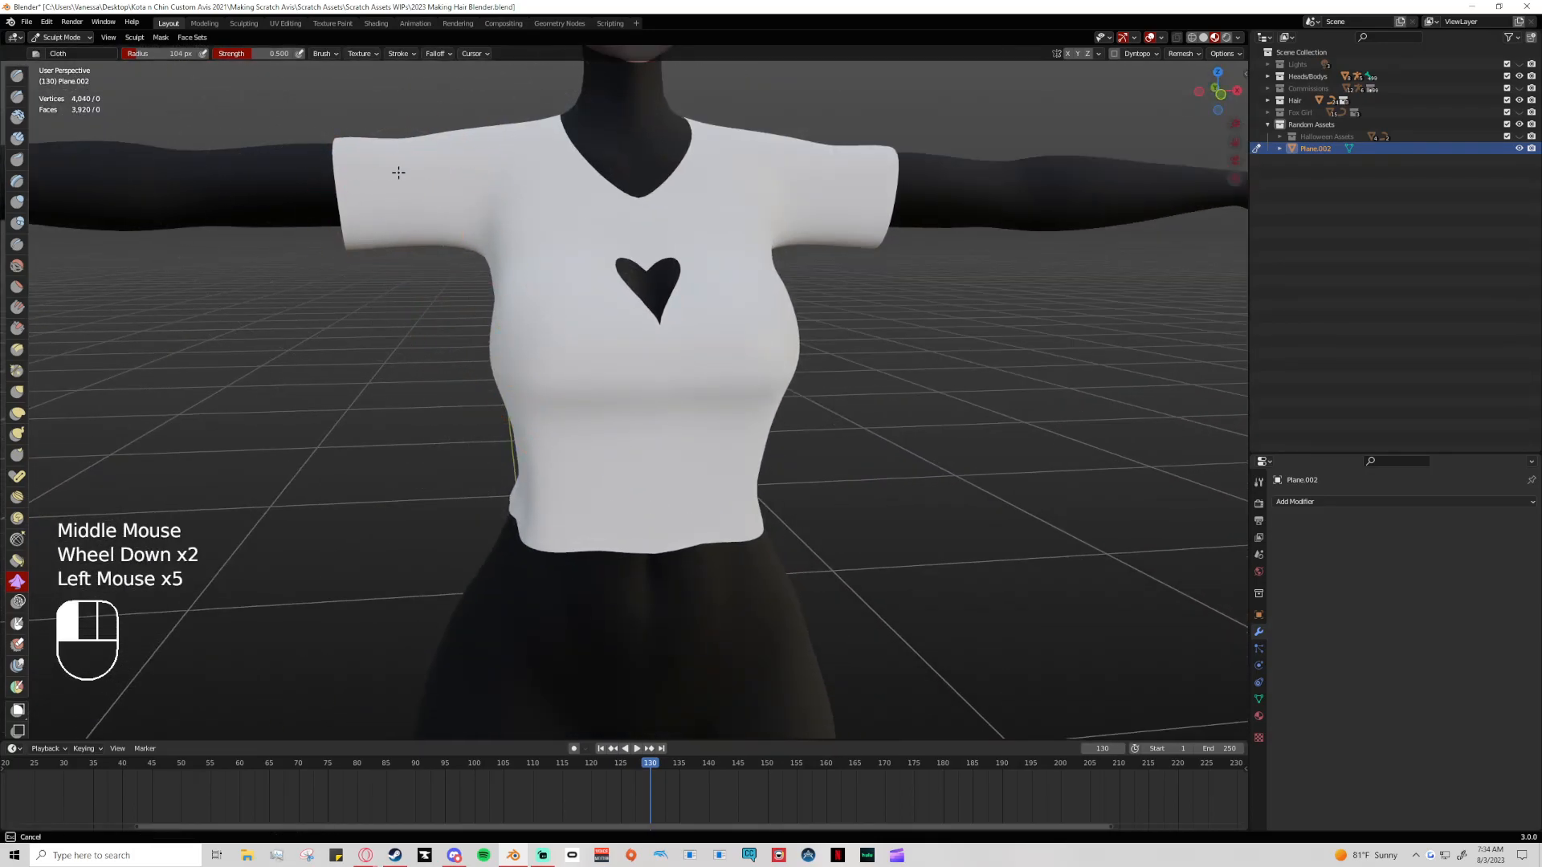
{"action": "left_click", "coordinate": [348, 150]}
{"action": "left_click", "coordinate": [372, 148]}
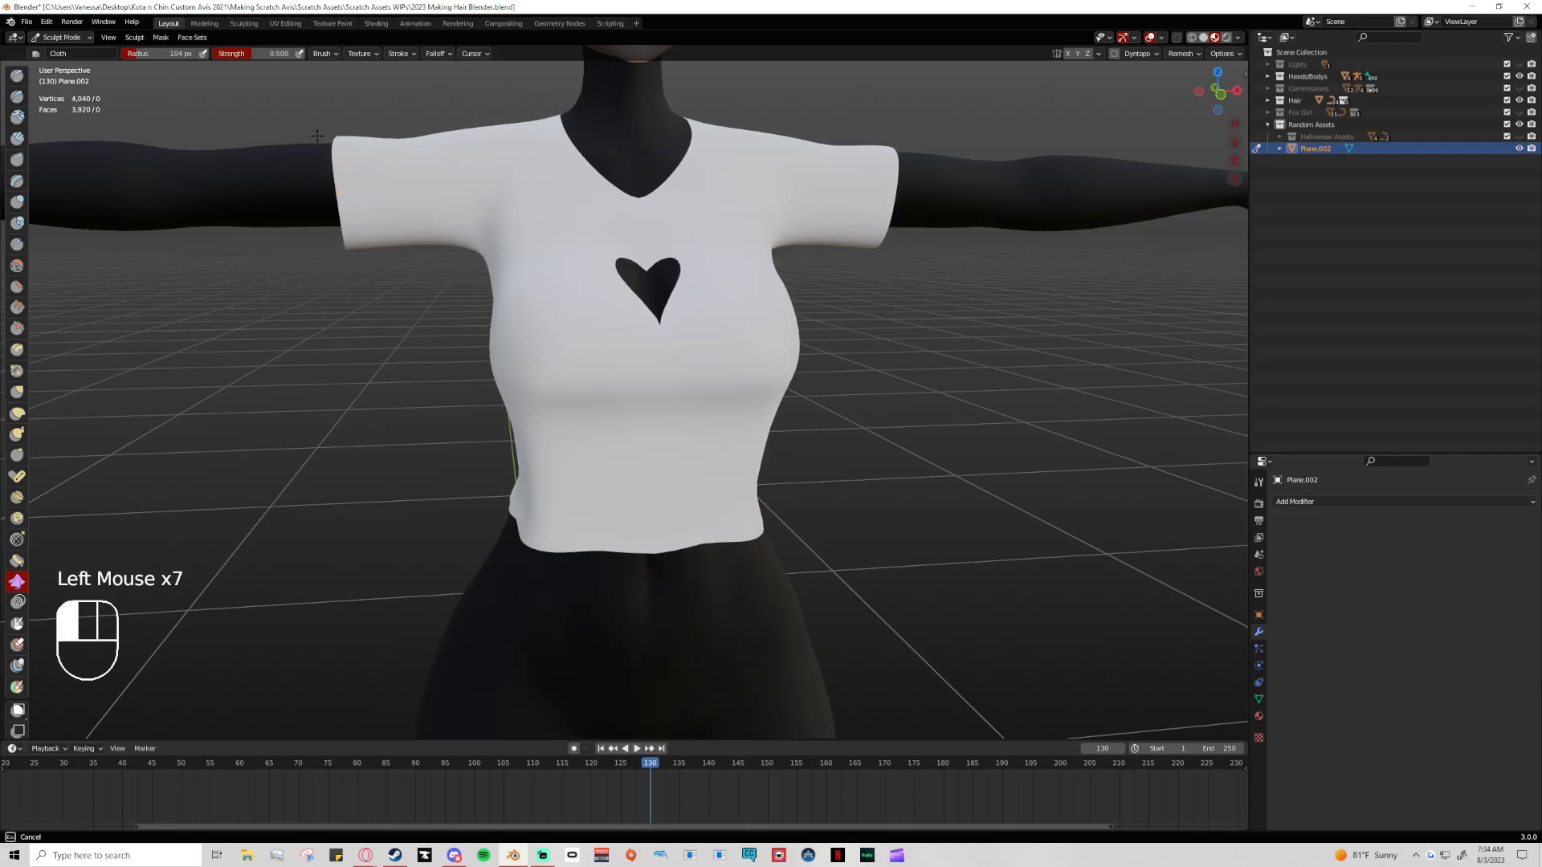
Try further Cloth strokes on both sleeves, undoing them and switching to the front view
{"action": "left_click", "coordinate": [362, 152]}
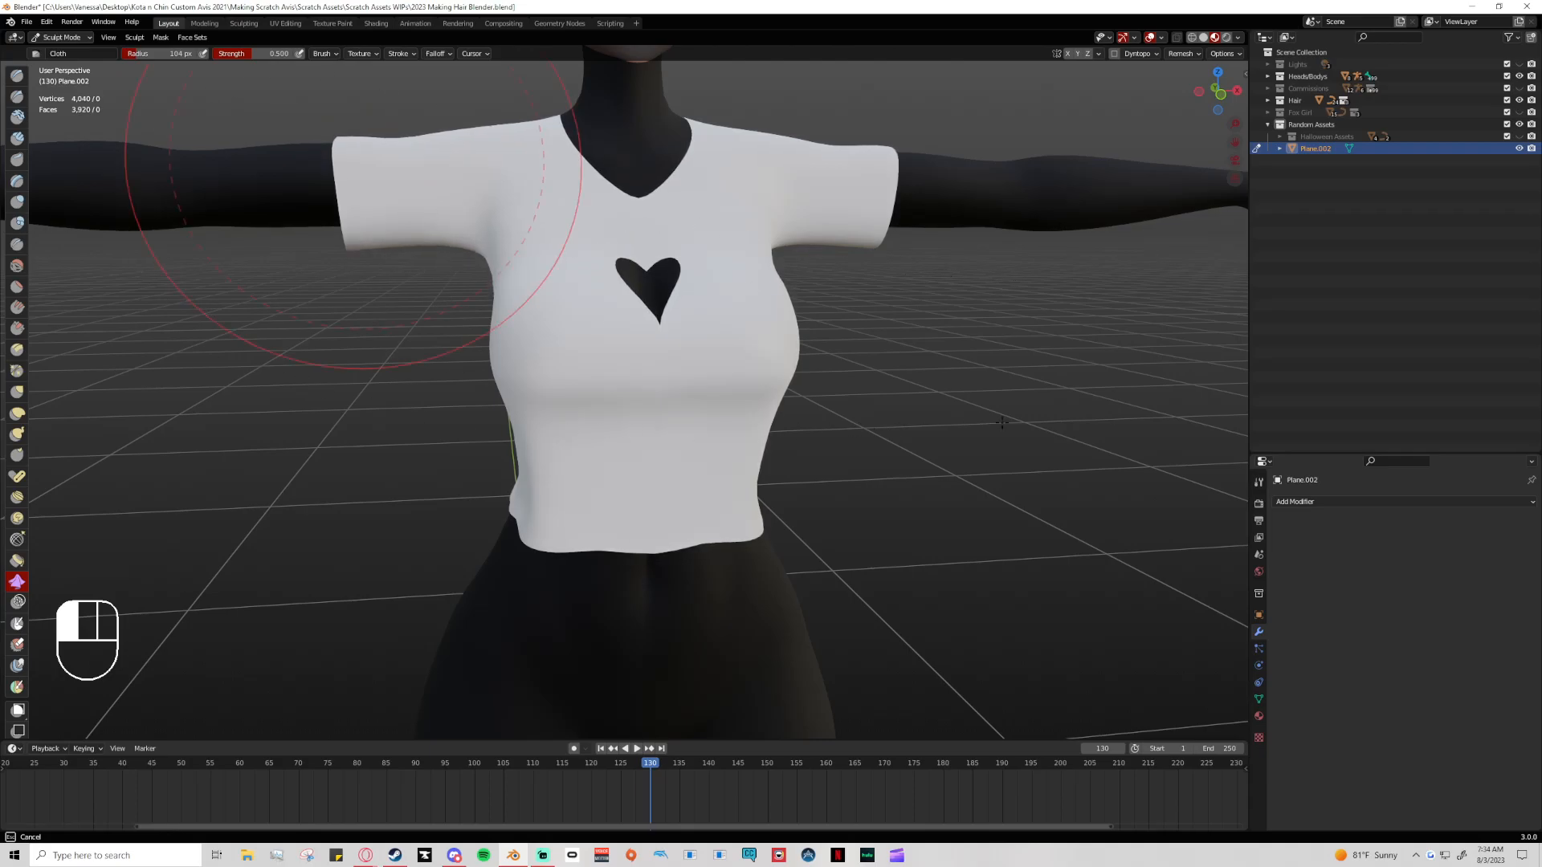
{"action": "key", "text": "ctrl+z"}
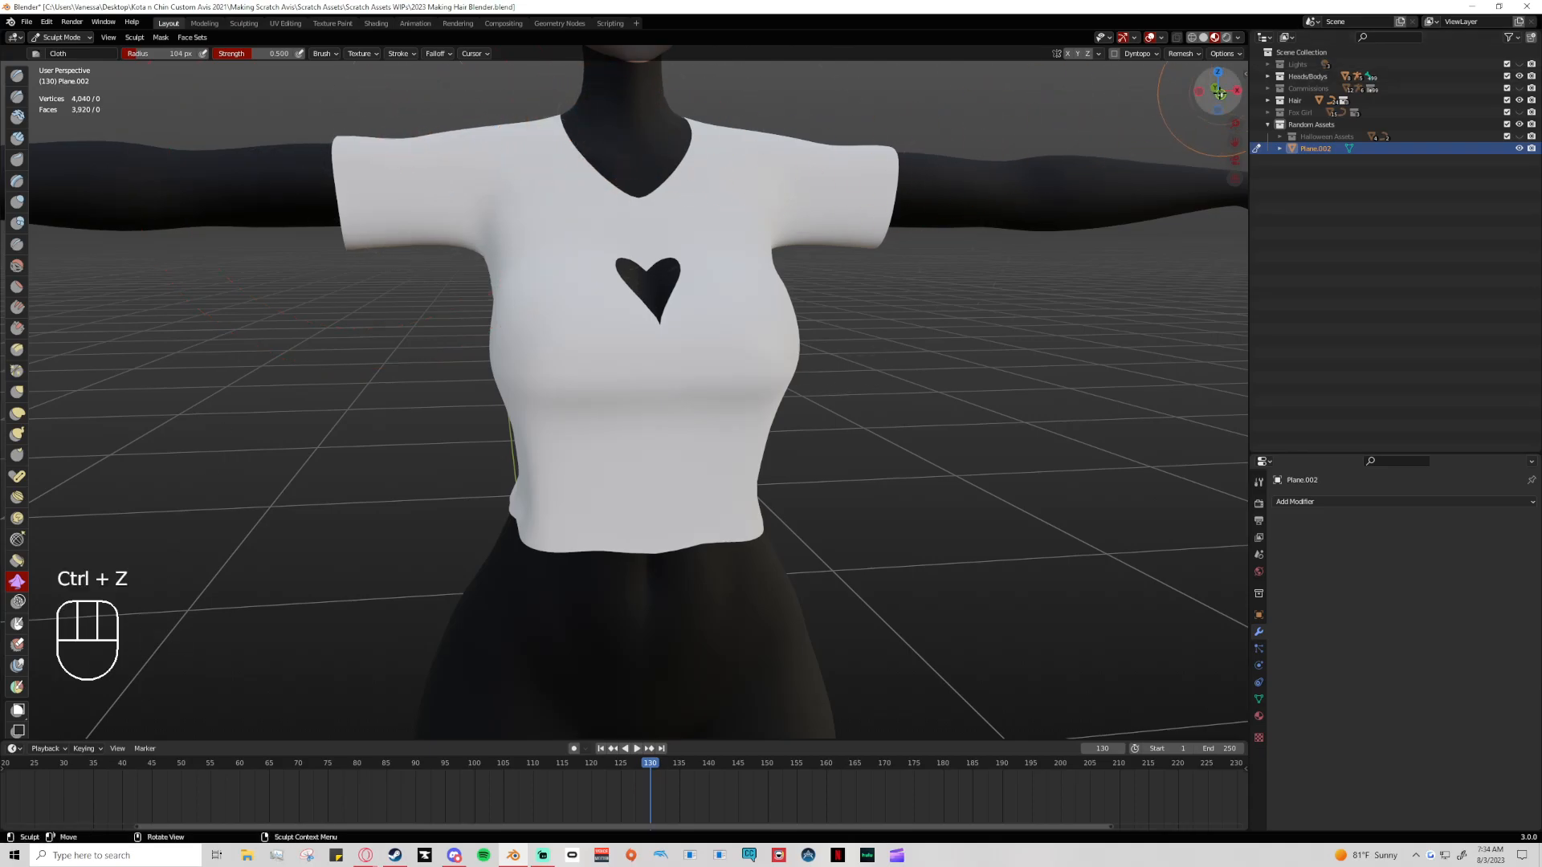
{"action": "left_click", "coordinate": [1219, 93]}
{"action": "left_click", "coordinate": [754, 131]}
{"action": "key", "text": "ctrl+z"}
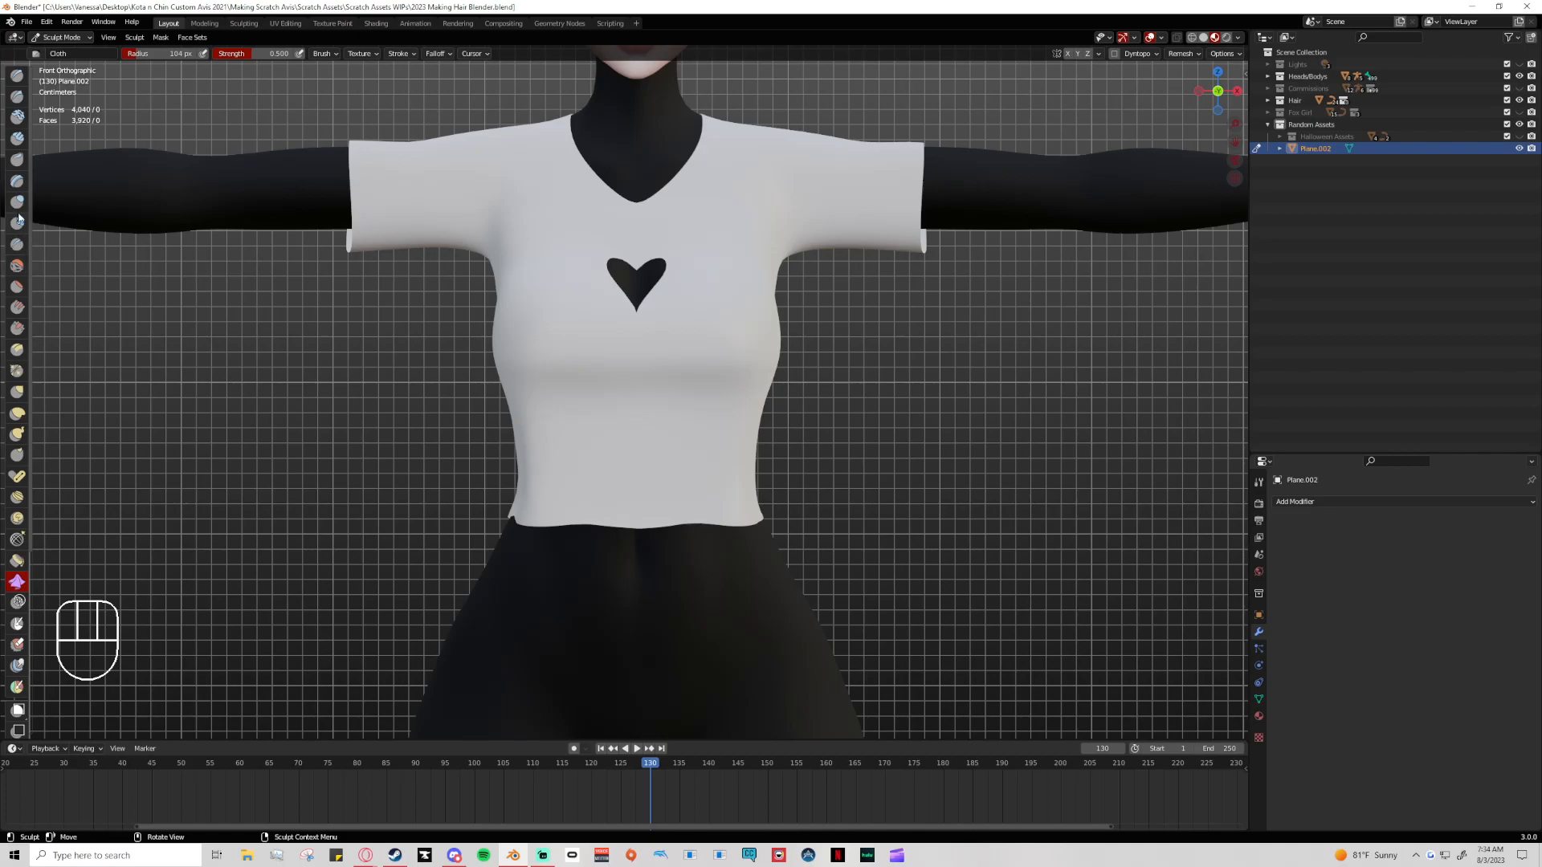
Try Layer brush strokes on the shirt's lower front and hem at strength 1.000
{"action": "left_click", "coordinate": [17, 181]}
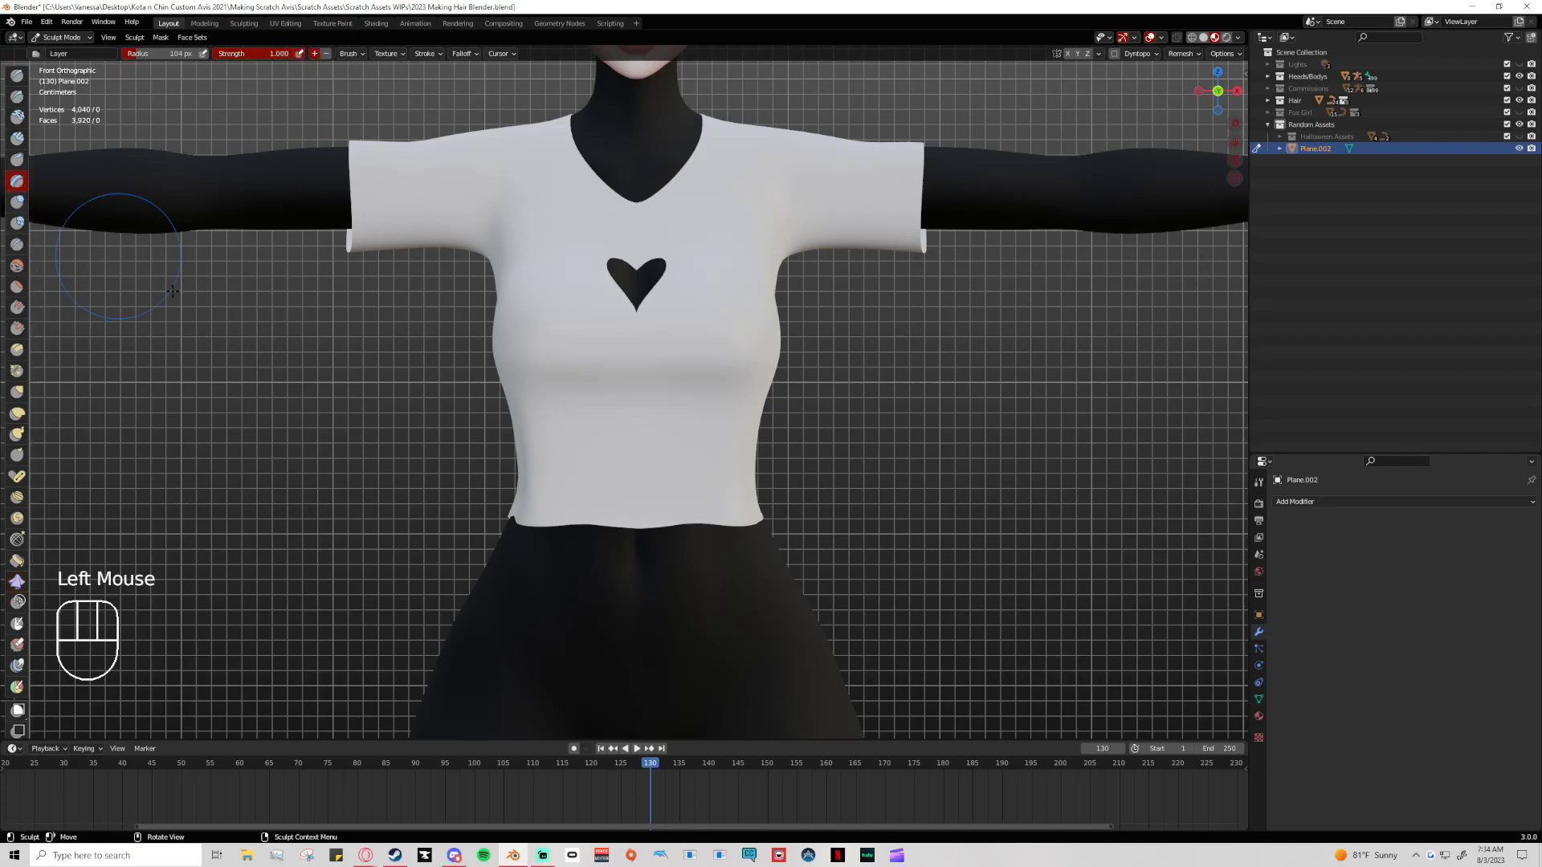
{"action": "left_click", "coordinate": [590, 477]}
{"action": "left_click", "coordinate": [589, 440]}
{"action": "left_click", "coordinate": [610, 494]}
{"action": "middle_click_drag", "start_coordinate": [612, 499], "coordinate": [728, 454]}
{"action": "left_click", "coordinate": [706, 534]}
{"action": "left_click", "coordinate": [706, 534]}
{"action": "middle_click_drag", "start_coordinate": [723, 578], "coordinate": [827, 579]}
{"action": "key", "text": "ctrl+z"}
{"action": "scroll", "coordinate": [811, 406], "scroll_direction": "down", "scroll_amount": 3}
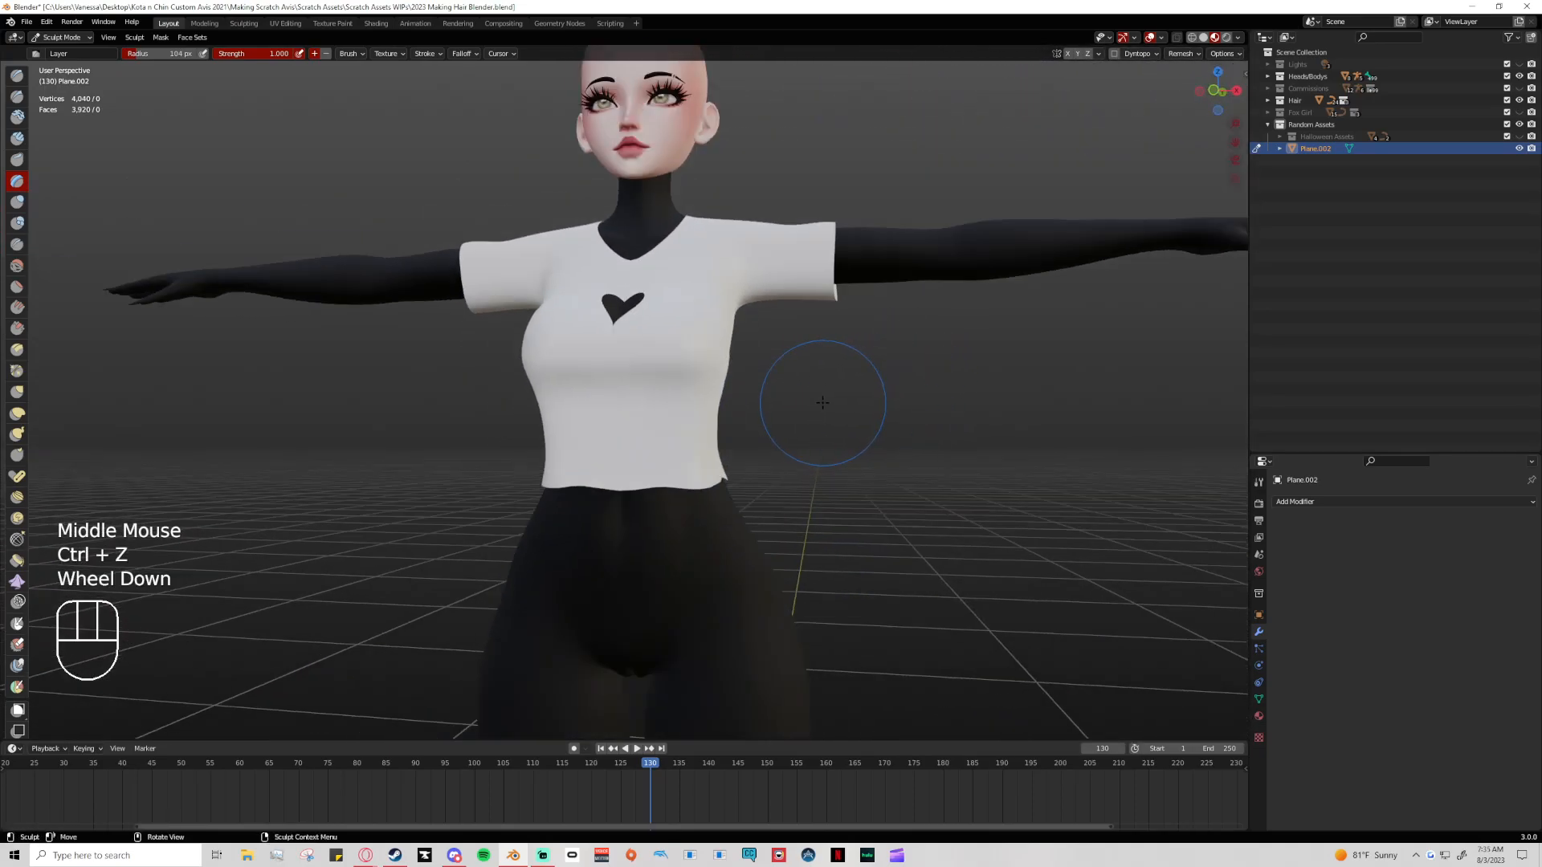
{"action": "middle_click_drag", "start_coordinate": [812, 406], "coordinate": [842, 407]}
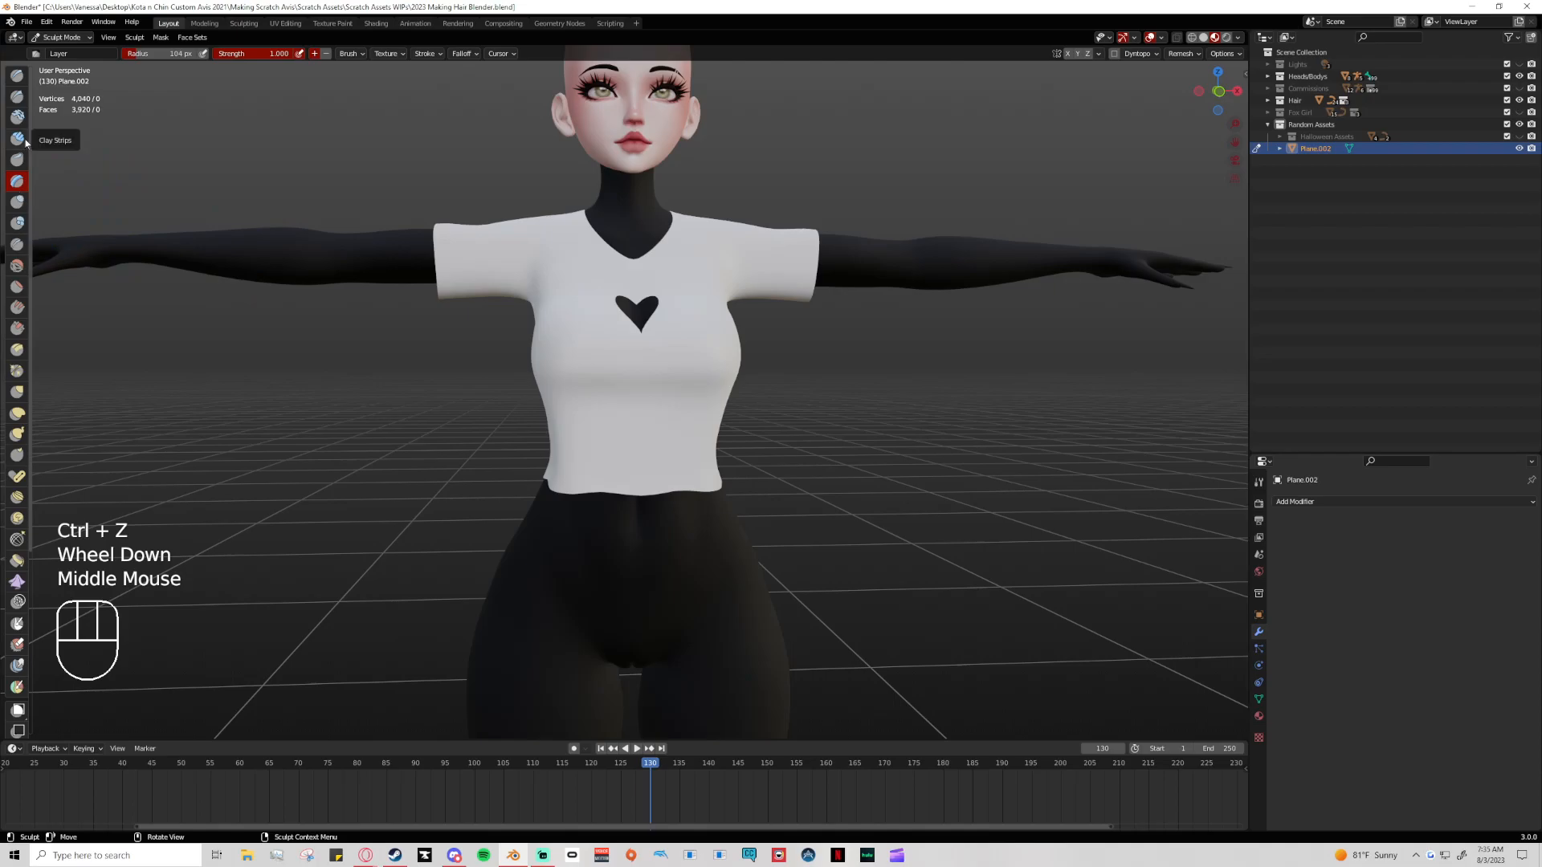
Try a short vertical Draw Sharp stroke just above the front hem
{"action": "left_click", "coordinate": [17, 97]}
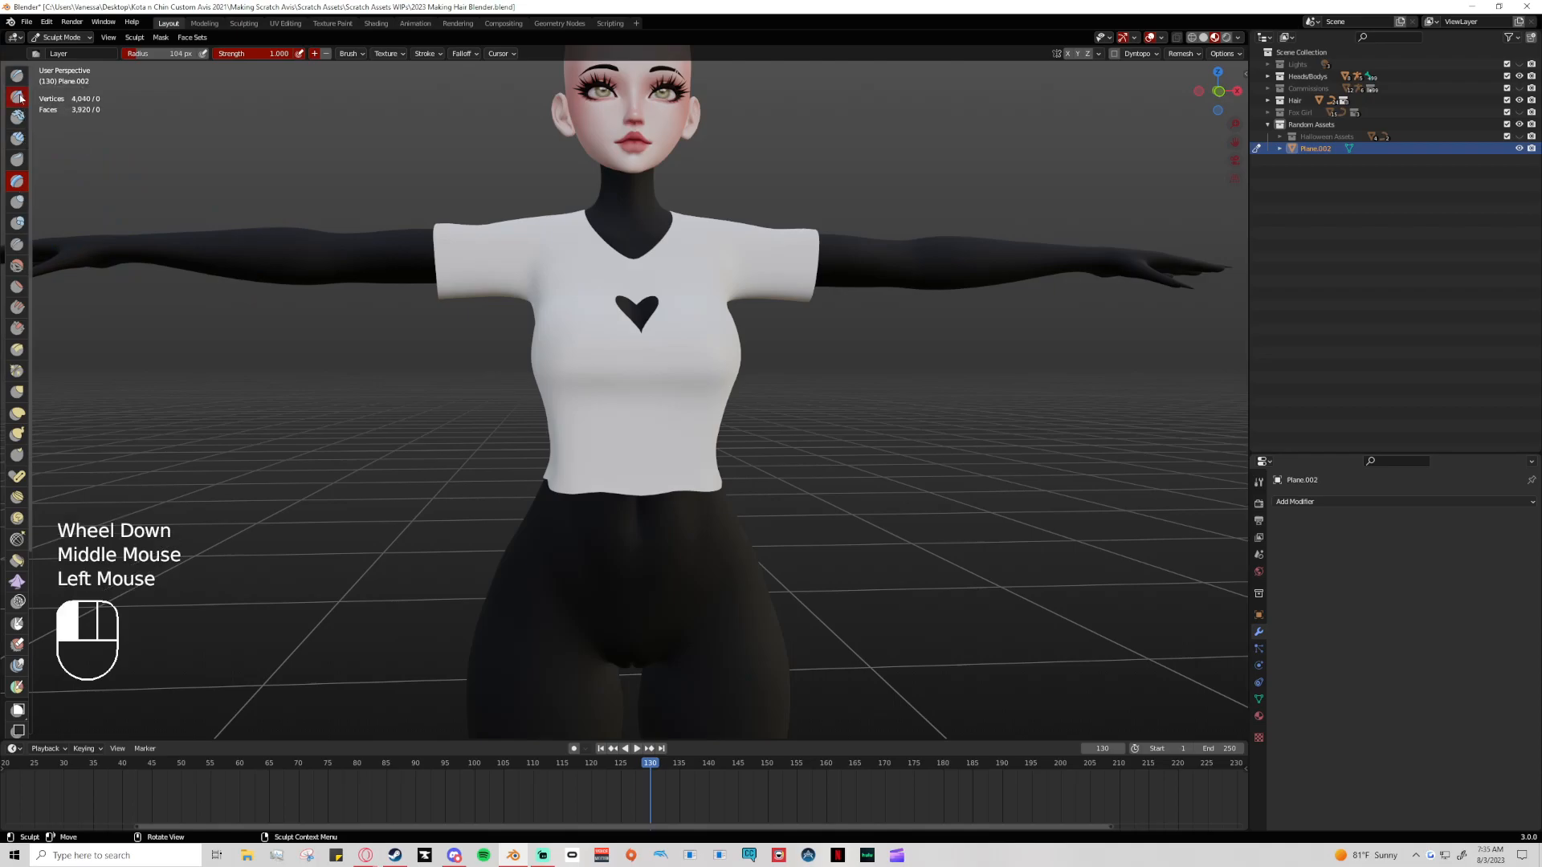
{"action": "scroll", "coordinate": [599, 567], "scroll_direction": "up", "scroll_amount": 3}
{"action": "left_click_drag", "start_coordinate": [599, 567], "coordinate": [595, 527]}
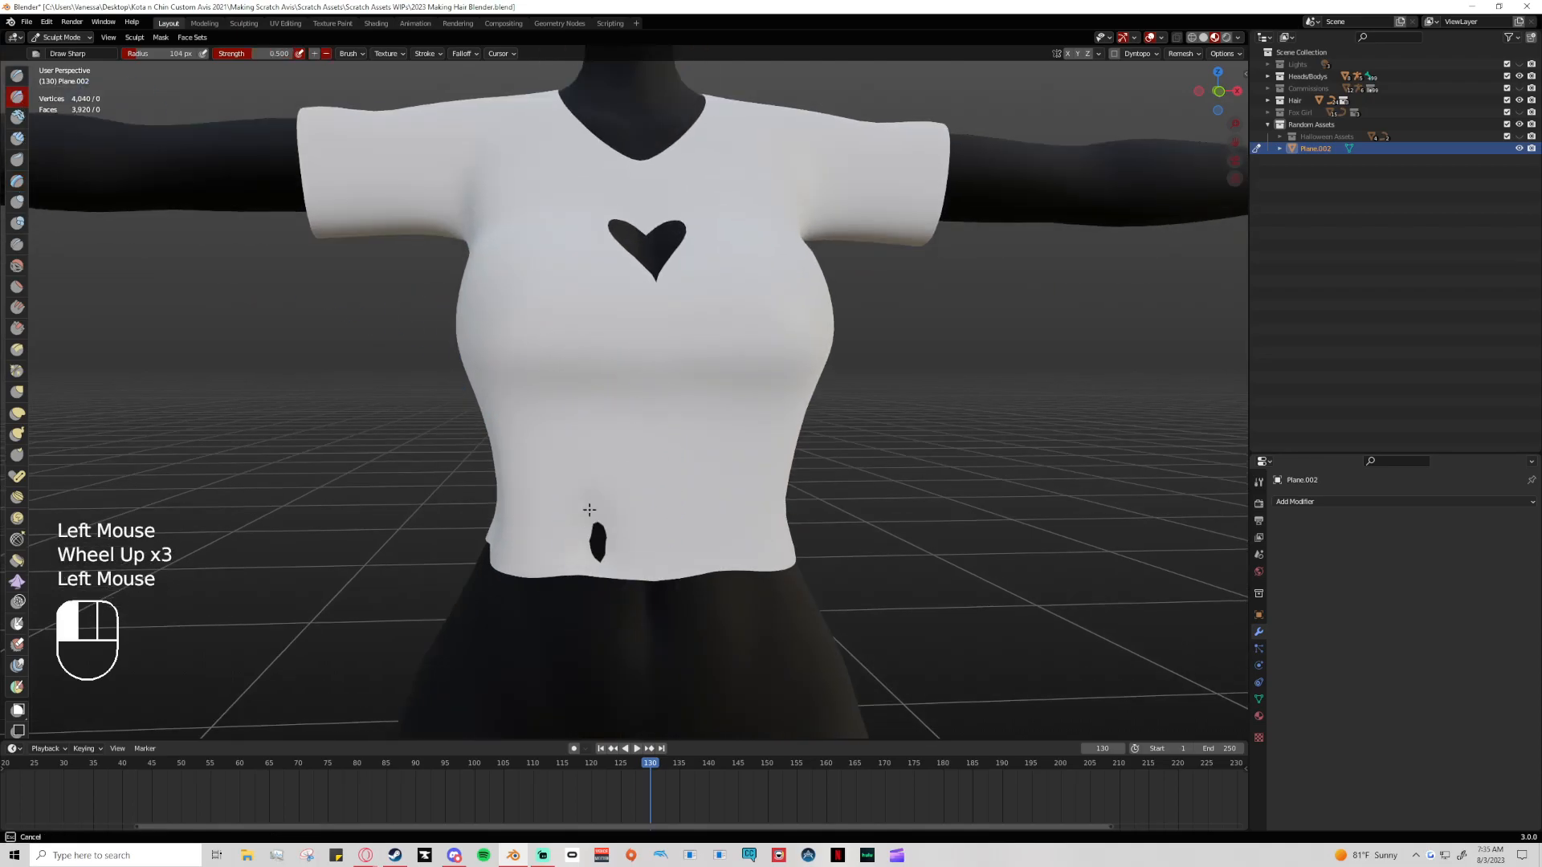
{"action": "scroll", "coordinate": [677, 458], "scroll_direction": "down", "scroll_amount": 2}
{"action": "key", "text": "ctrl+z"}
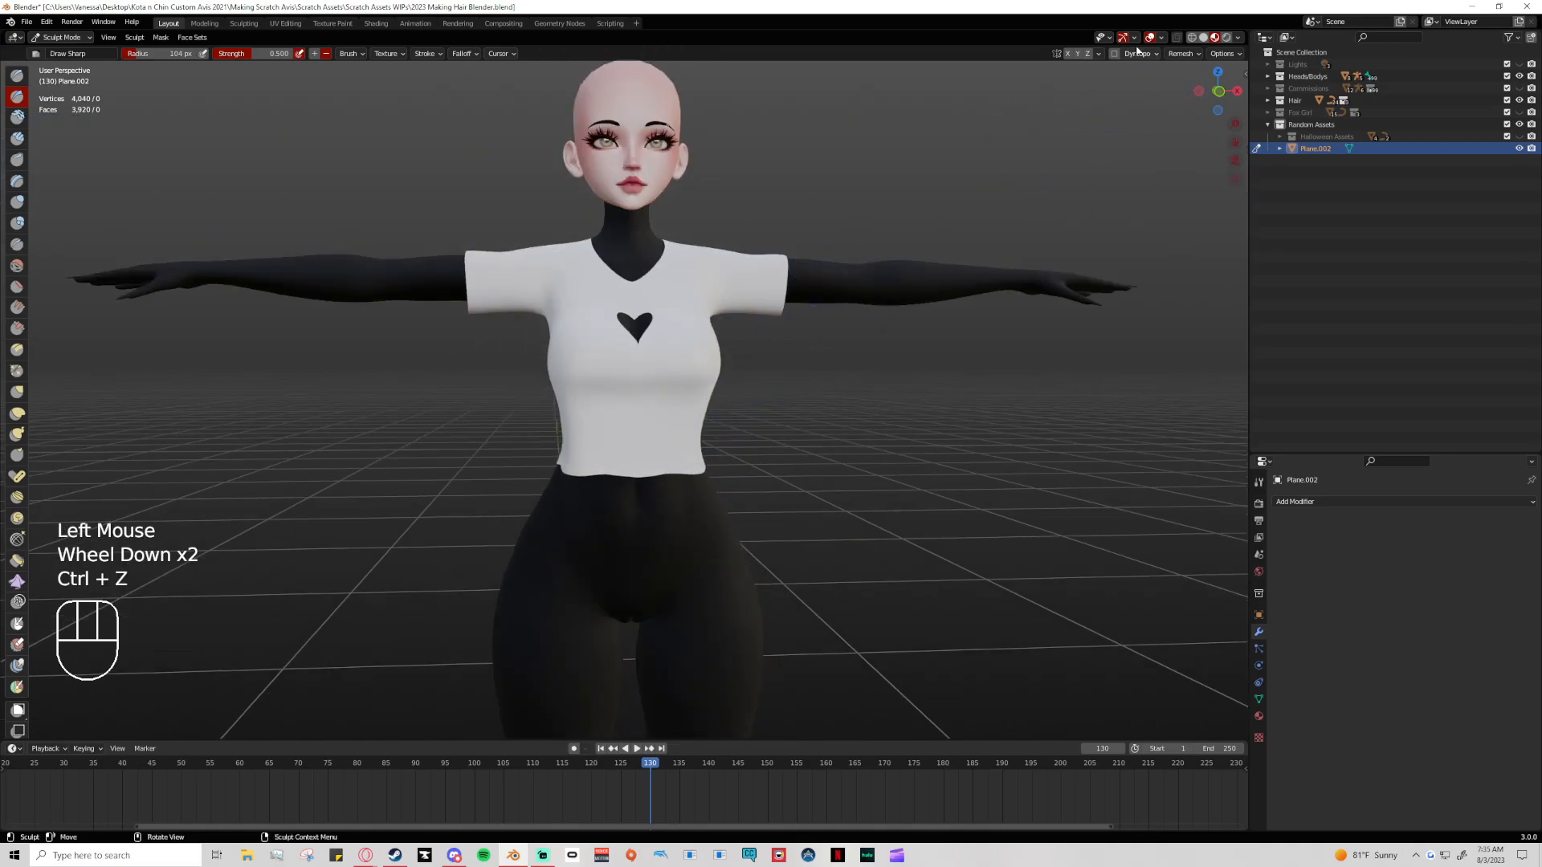
Try Draw Sharp strokes on the upper chest, shoulder and sleeve in wireframe view
{"action": "left_click", "coordinate": [1076, 57]}
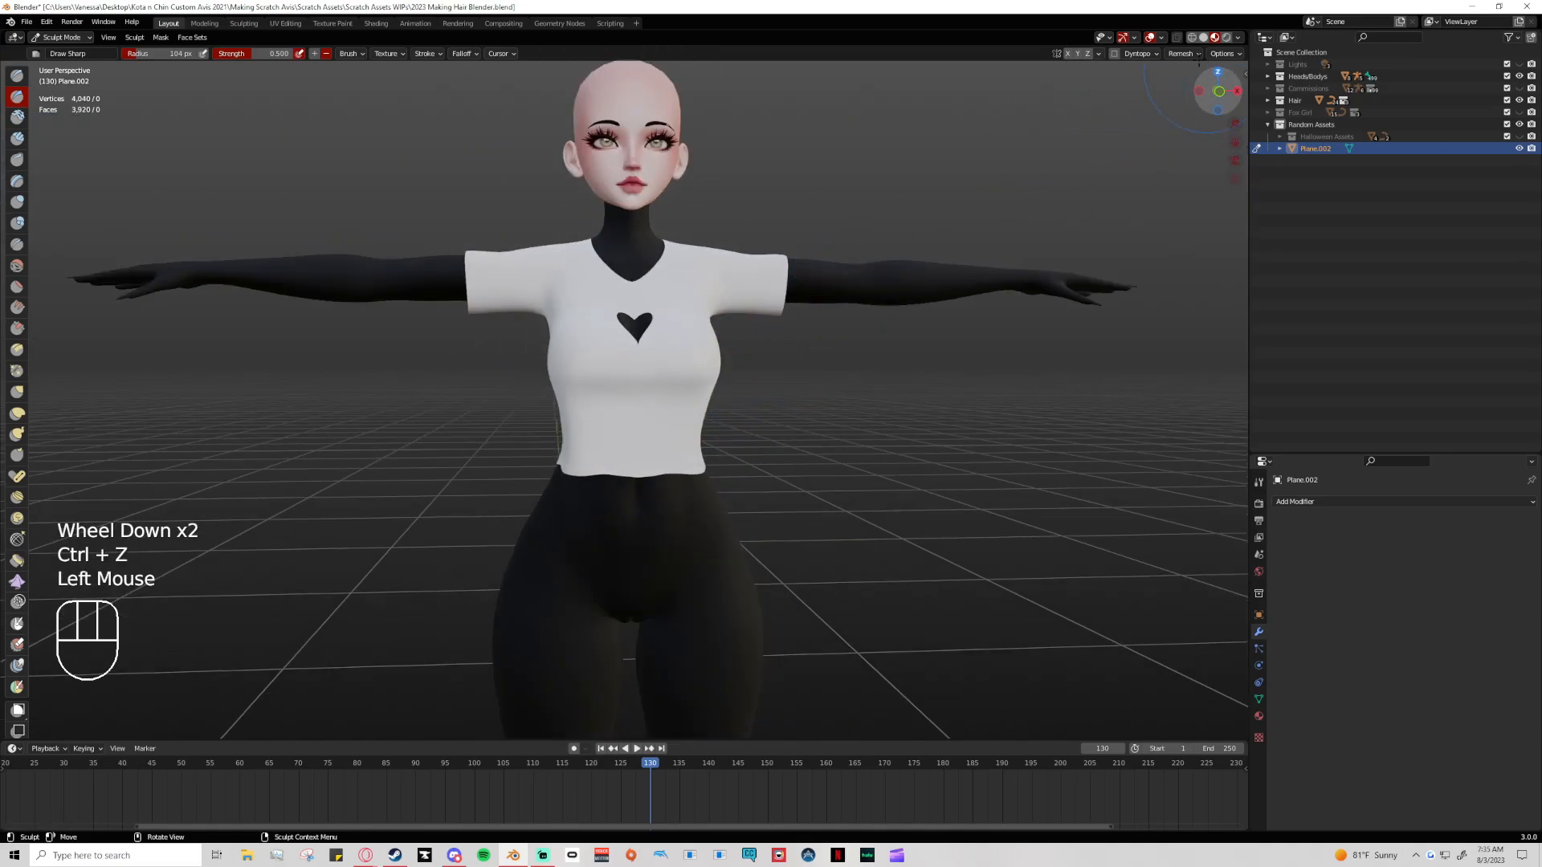
{"action": "left_click", "coordinate": [1192, 38]}
{"action": "scroll", "coordinate": [883, 161], "scroll_direction": "up", "scroll_amount": 3}
{"action": "scroll", "coordinate": [835, 104], "scroll_direction": "up", "scroll_amount": 1, "text": "shift"}
{"action": "middle_click_drag", "start_coordinate": [835, 100], "coordinate": [740, 280], "text": "shift"}
{"action": "scroll", "coordinate": [739, 281], "scroll_direction": "down", "scroll_amount": 1}
{"action": "scroll", "coordinate": [739, 281], "scroll_direction": "up", "scroll_amount": 1}
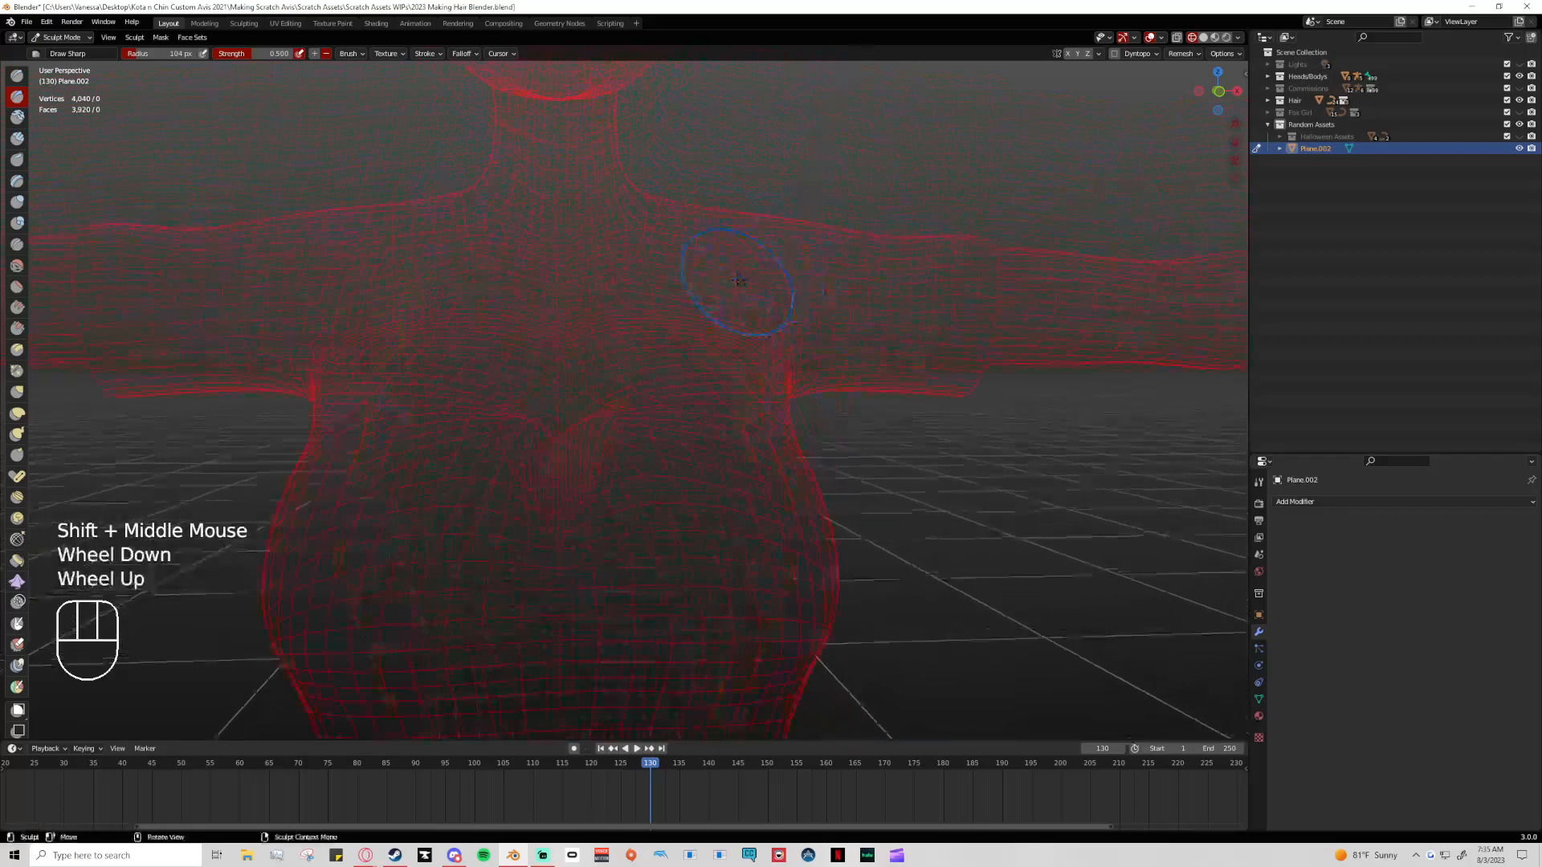
{"action": "left_click", "coordinate": [620, 316]}
{"action": "left_click", "coordinate": [833, 344]}
{"action": "key", "text": "ctrl+z"}
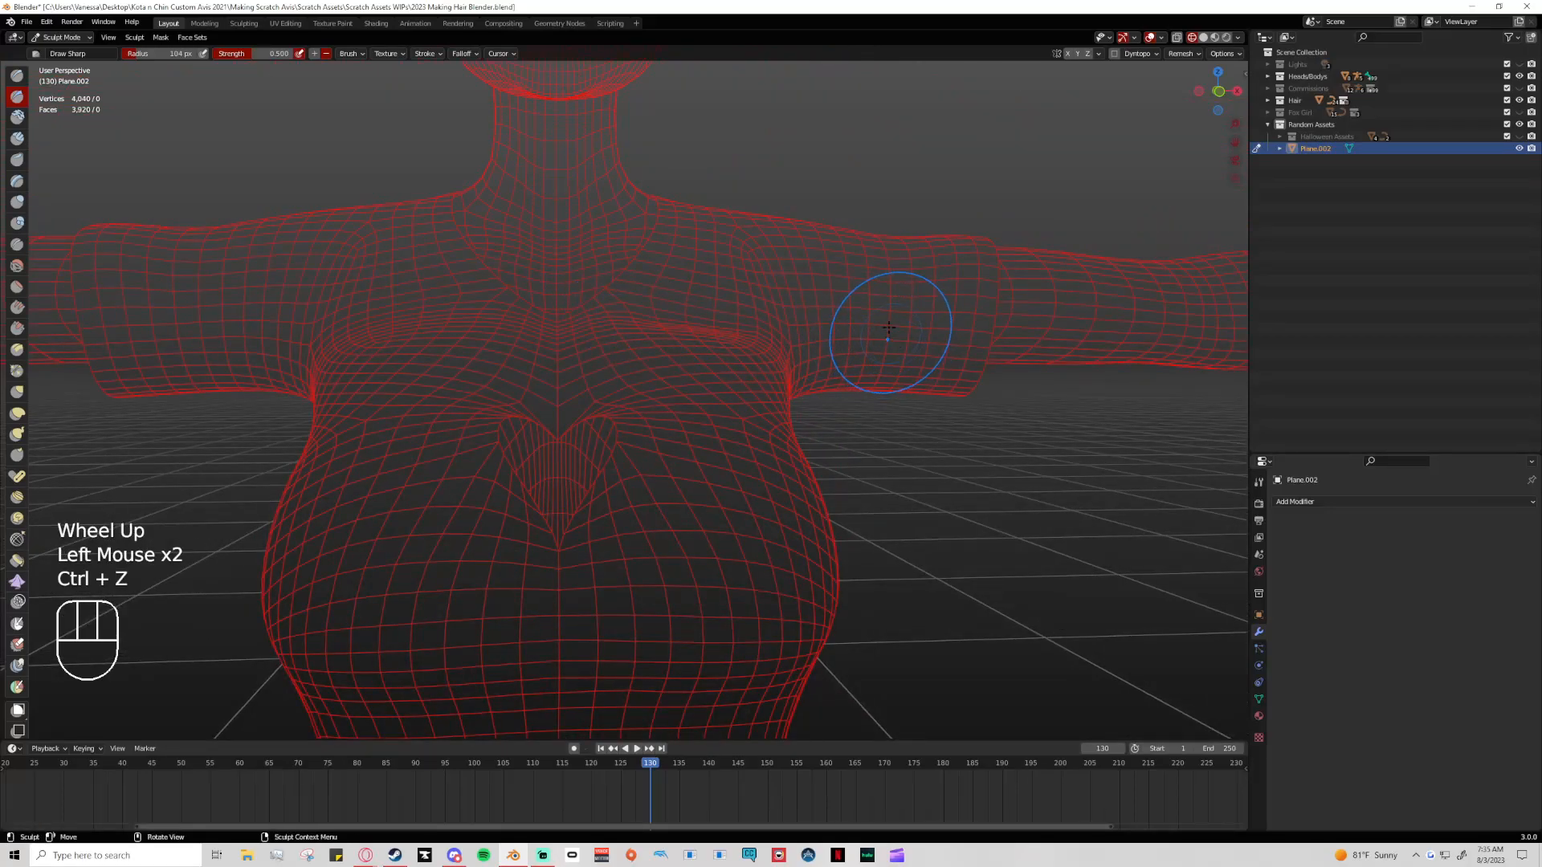
{"action": "left_click", "coordinate": [833, 248]}
{"action": "left_click", "coordinate": [912, 316]}
{"action": "key", "text": "ctrl+z"}
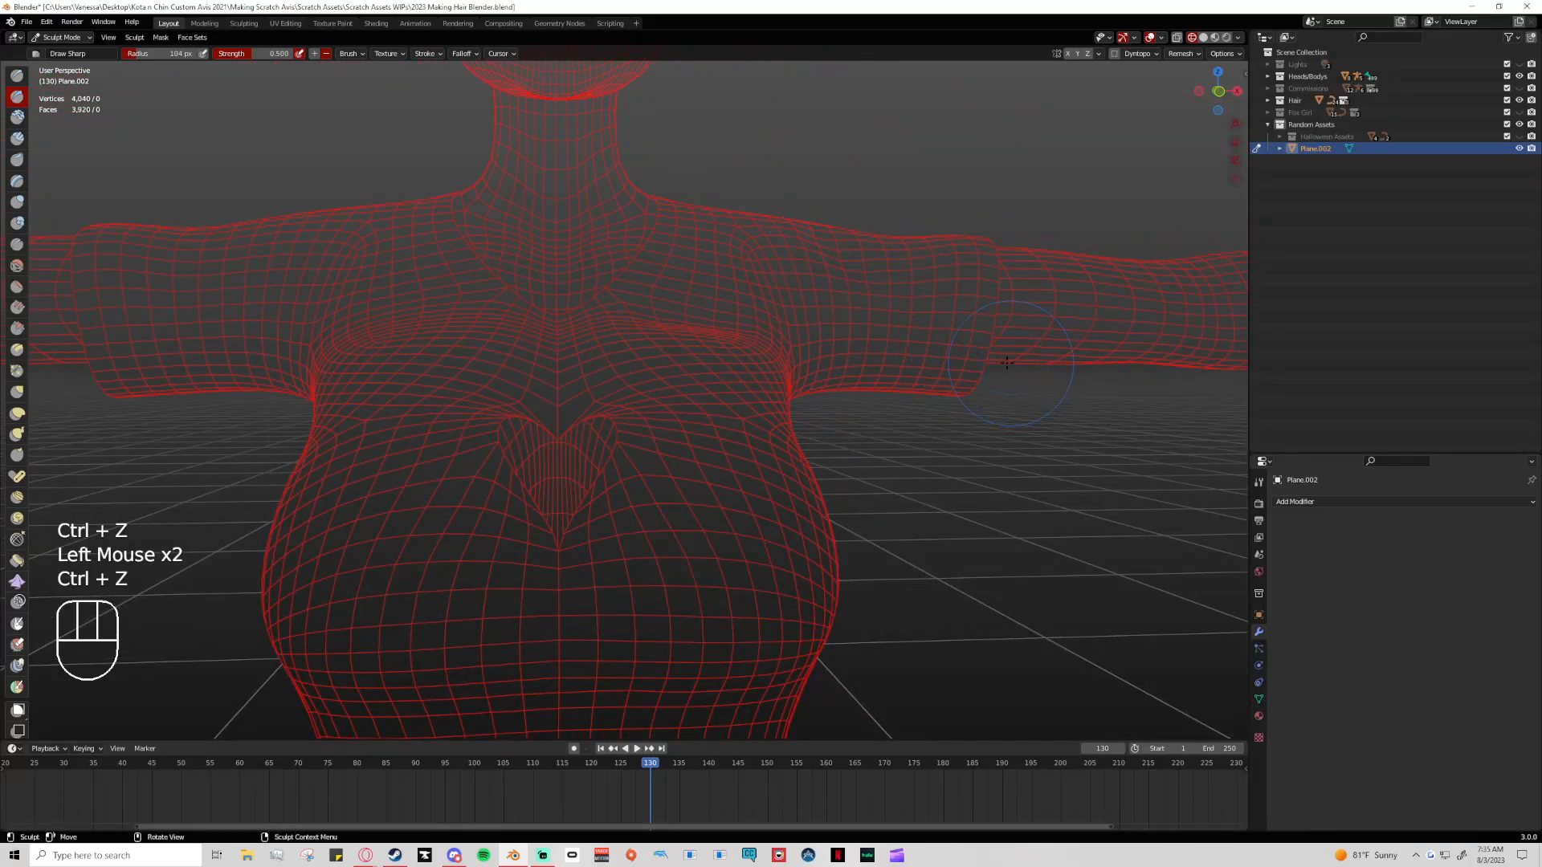
Try Draw Sharp strokes around the underarm and sleeve up close
{"action": "scroll", "coordinate": [860, 329], "scroll_direction": "up", "scroll_amount": 2}
{"action": "middle_click_drag", "start_coordinate": [860, 329], "coordinate": [681, 377], "text": "shift"}
{"action": "scroll", "coordinate": [681, 377], "scroll_direction": "up", "scroll_amount": 1}
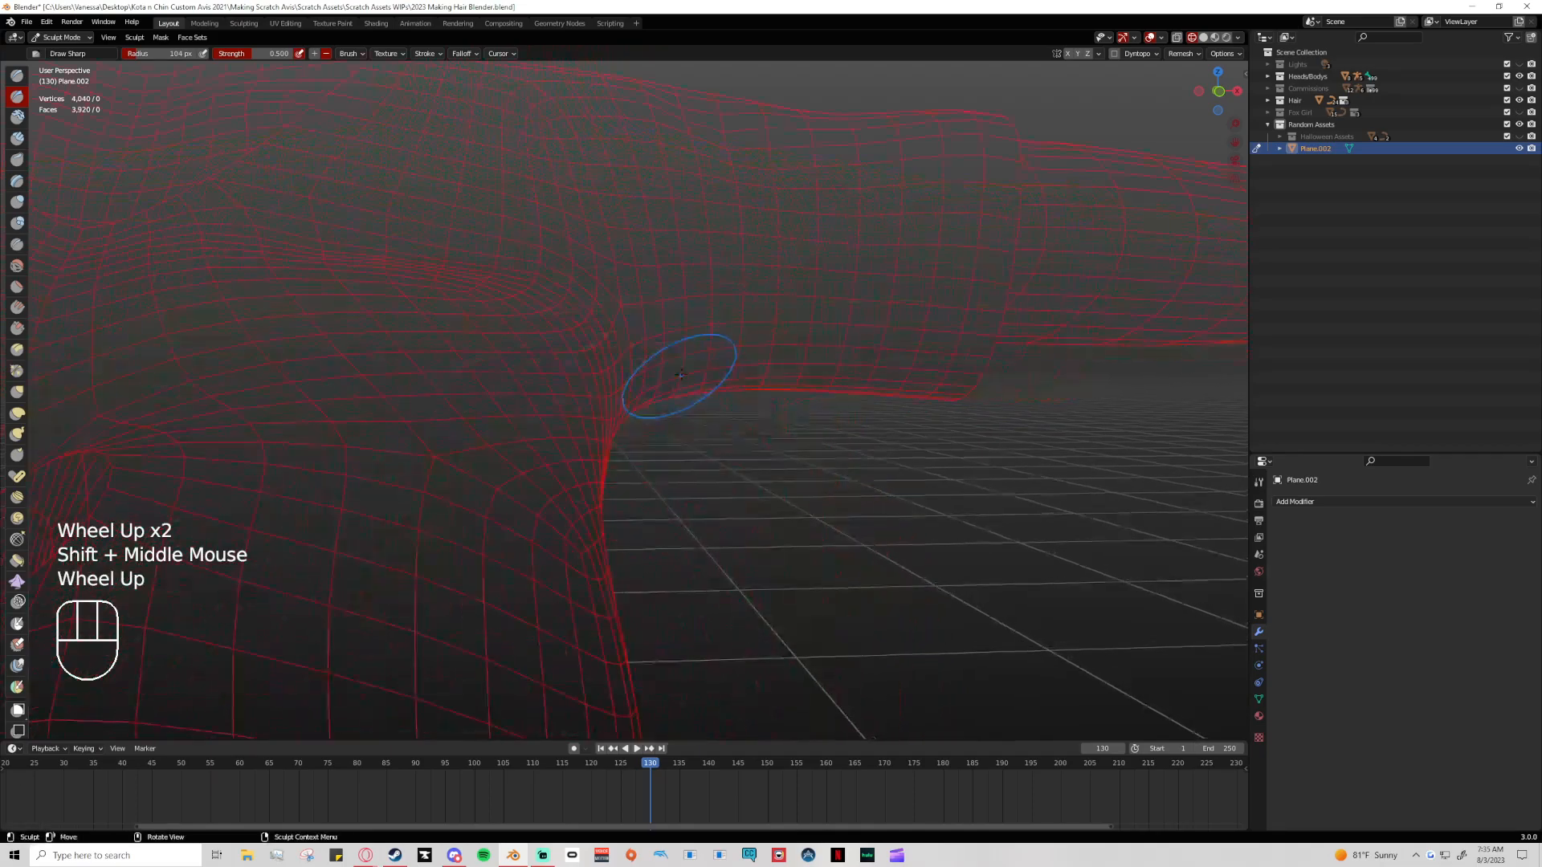
{"action": "left_click", "coordinate": [740, 348]}
{"action": "left_click", "coordinate": [817, 258]}
{"action": "left_click", "coordinate": [820, 238]}
{"action": "left_click", "coordinate": [804, 391]}
{"action": "middle_click_drag", "start_coordinate": [804, 391], "coordinate": [803, 324]}
{"action": "scroll", "coordinate": [803, 324], "scroll_direction": "down", "scroll_amount": 1}
{"action": "middle_click_drag", "start_coordinate": [884, 371], "coordinate": [1029, 326]}
{"action": "key", "text": "ctrl+z"}
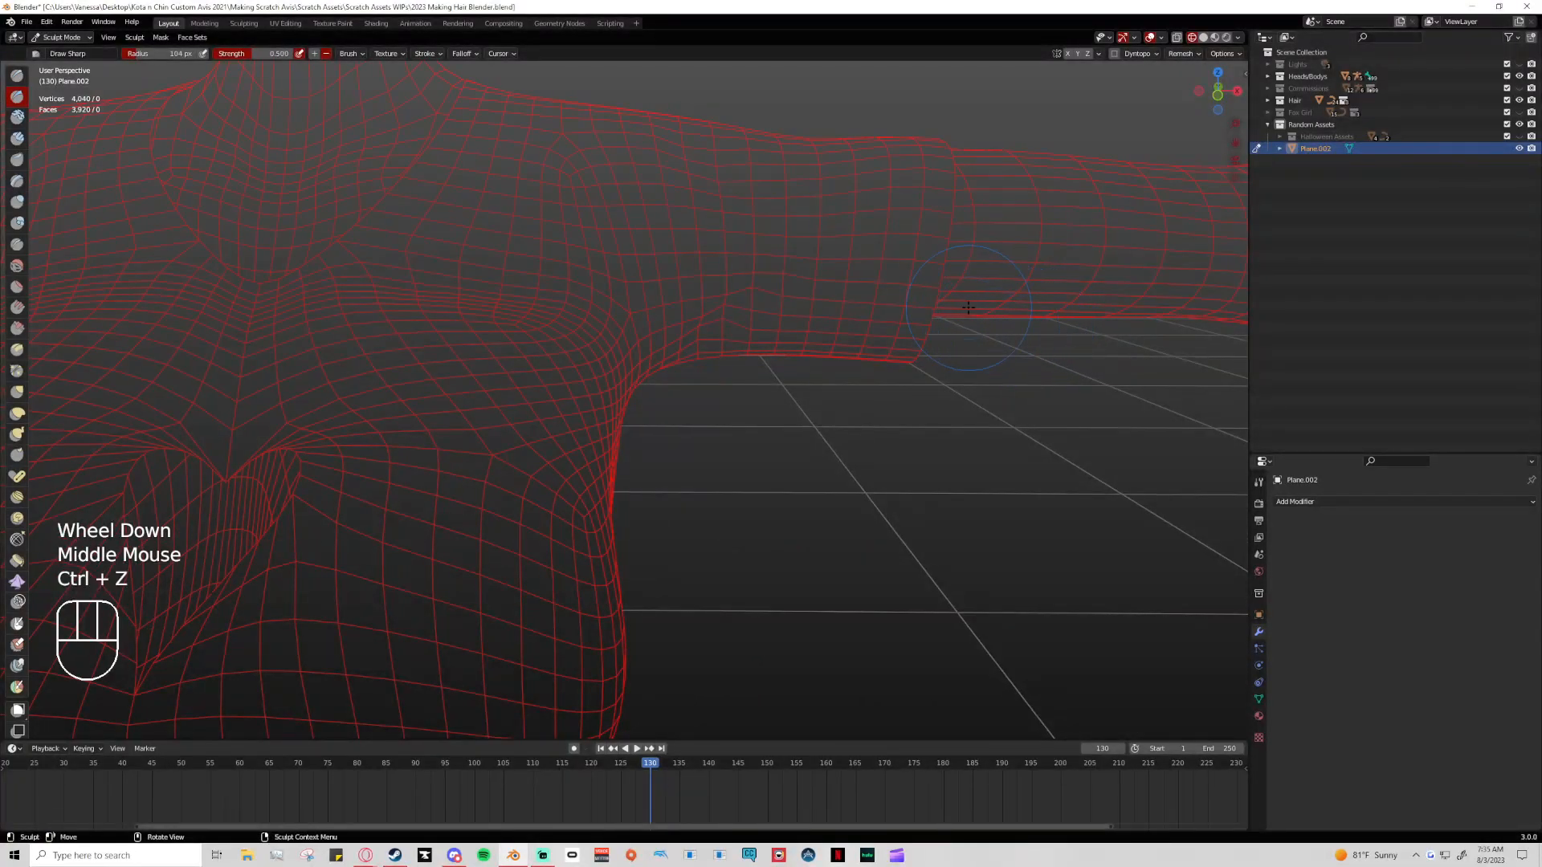
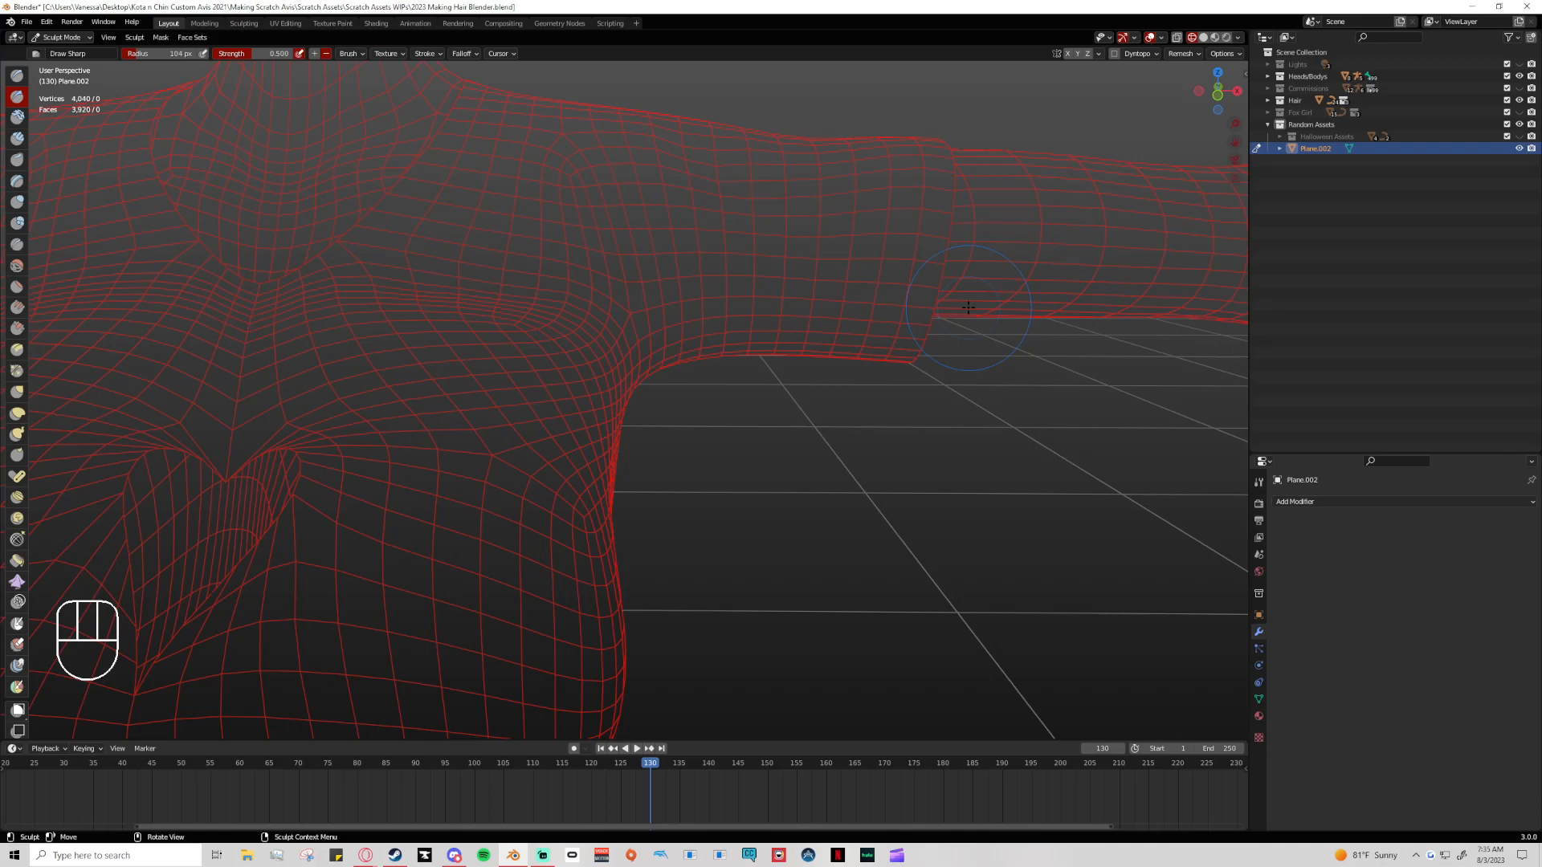
Return to the front view and switch the shading back to material preview
{"action": "left_click", "coordinate": [1217, 93]}
{"action": "scroll", "coordinate": [746, 300], "scroll_direction": "down", "scroll_amount": 2}
{"action": "scroll", "coordinate": [746, 300], "scroll_direction": "down", "scroll_amount": 2}
{"action": "middle_click_drag", "start_coordinate": [746, 301], "coordinate": [511, 235], "text": "shift"}
{"action": "left_click", "coordinate": [76, 38]}
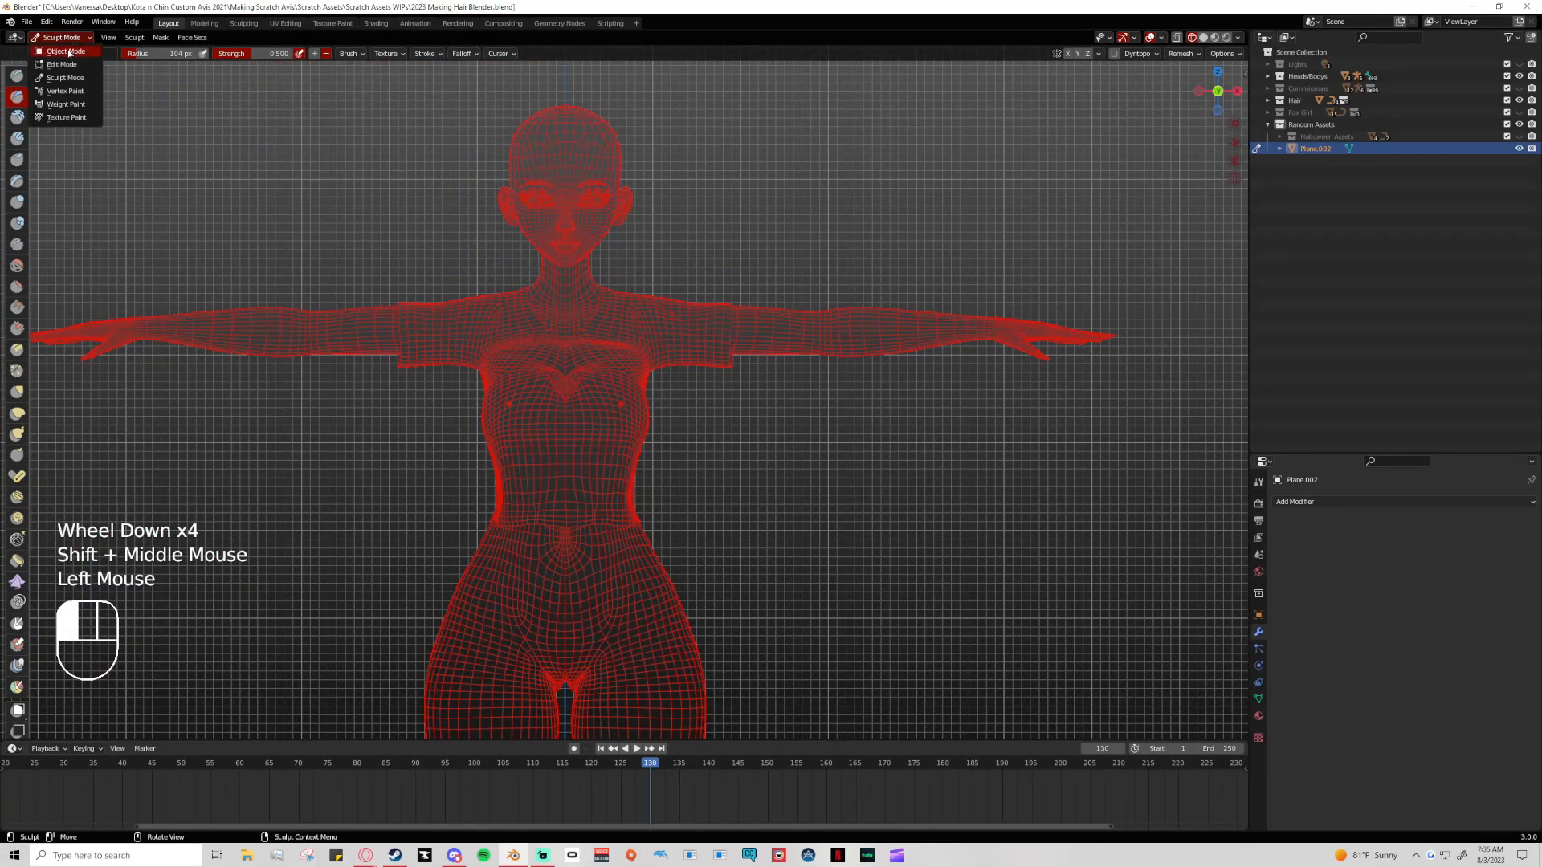
{"action": "left_click", "coordinate": [1226, 38]}
{"action": "left_click", "coordinate": [1214, 37]}
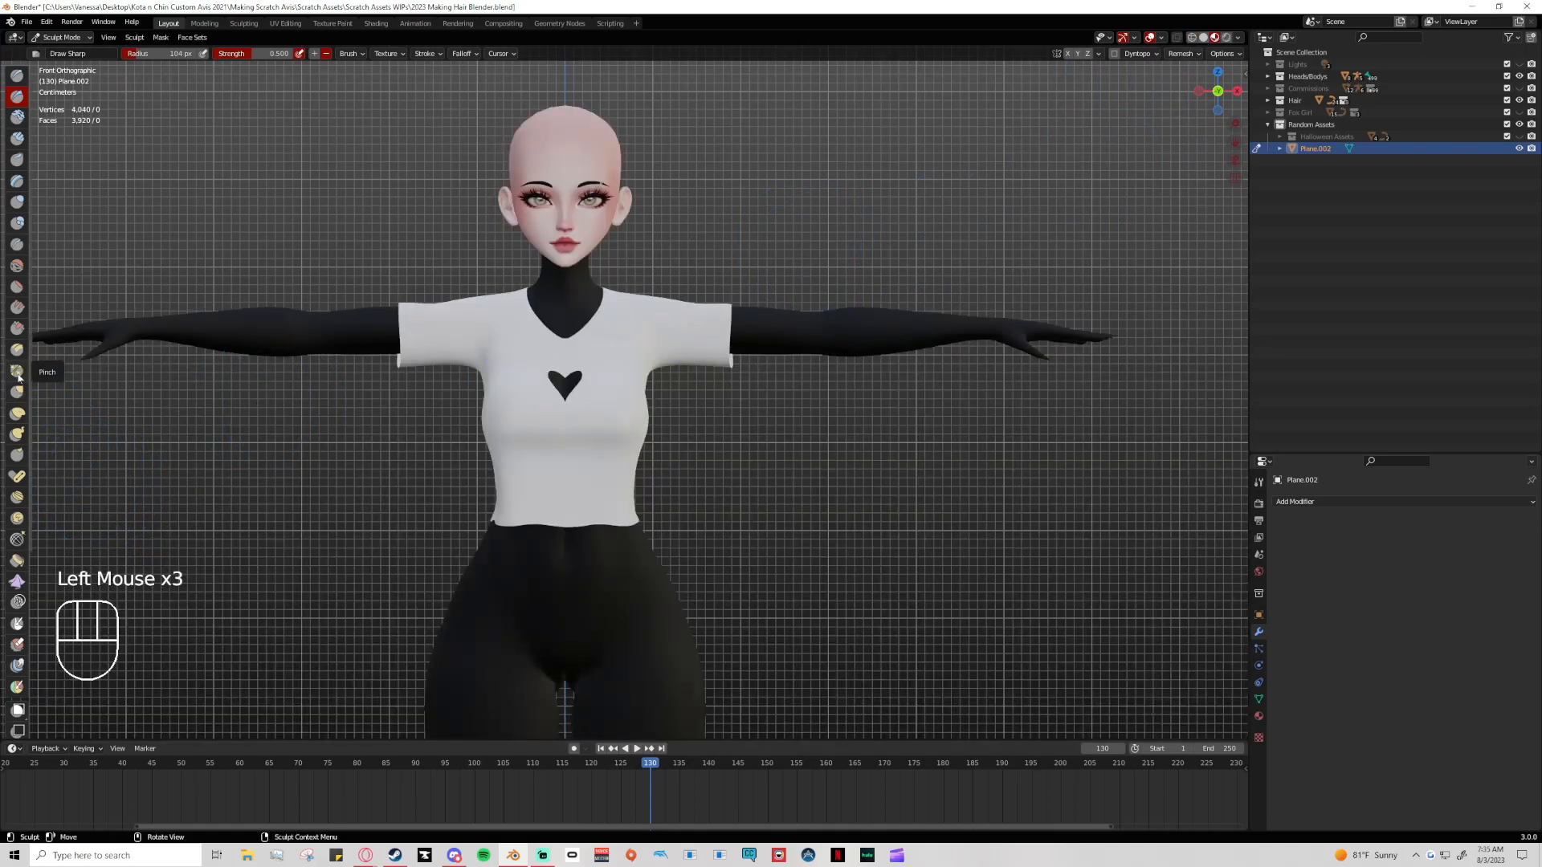
Adjust the side of the shirt's waist with the Elastic Deform brush
{"action": "left_click", "coordinate": [17, 413]}
{"action": "scroll", "coordinate": [606, 474], "scroll_direction": "up", "scroll_amount": 2}
{"action": "mouse_move", "coordinate": [606, 475]}
{"action": "middle_mouse_down"}
{"action": "mouse_move", "coordinate": [681, 480]}
{"action": "mouse_move", "coordinate": [674, 465]}
{"action": "middle_mouse_up"}
{"action": "left_click", "coordinate": [509, 440]}
{"action": "left_click", "coordinate": [485, 437]}
{"action": "scroll", "coordinate": [657, 601], "scroll_direction": "up", "scroll_amount": 1}
{"action": "middle_click_drag", "start_coordinate": [657, 601], "coordinate": [646, 449], "text": "shift"}
Reshape the hem near the front and at its side corner with Elastic Deform strokes, starting from the left view
{"action": "left_click", "coordinate": [1212, 93]}
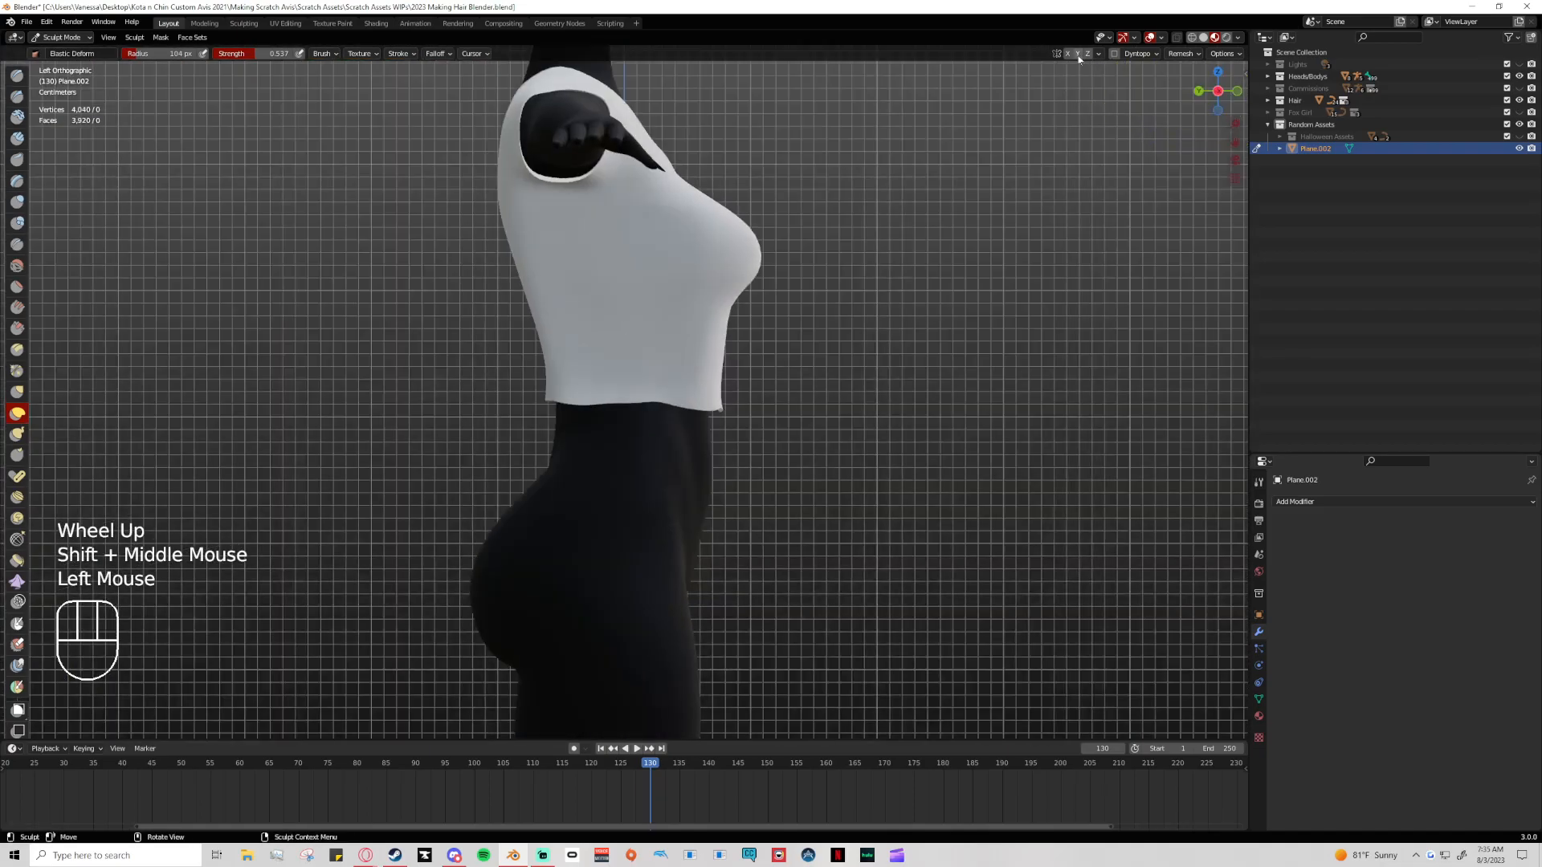
{"action": "scroll", "coordinate": [637, 464], "scroll_direction": "up", "scroll_amount": 2}
{"action": "left_click", "coordinate": [689, 413]}
{"action": "left_click_drag", "start_coordinate": [668, 428], "coordinate": [664, 411]}
{"action": "scroll", "coordinate": [672, 434], "scroll_direction": "up", "scroll_amount": 1}
{"action": "middle_click_drag", "start_coordinate": [671, 435], "coordinate": [559, 452]}
{"action": "scroll", "coordinate": [554, 451], "scroll_direction": "down", "scroll_amount": 2}
{"action": "left_click_drag", "start_coordinate": [325, 441], "coordinate": [312, 435]}
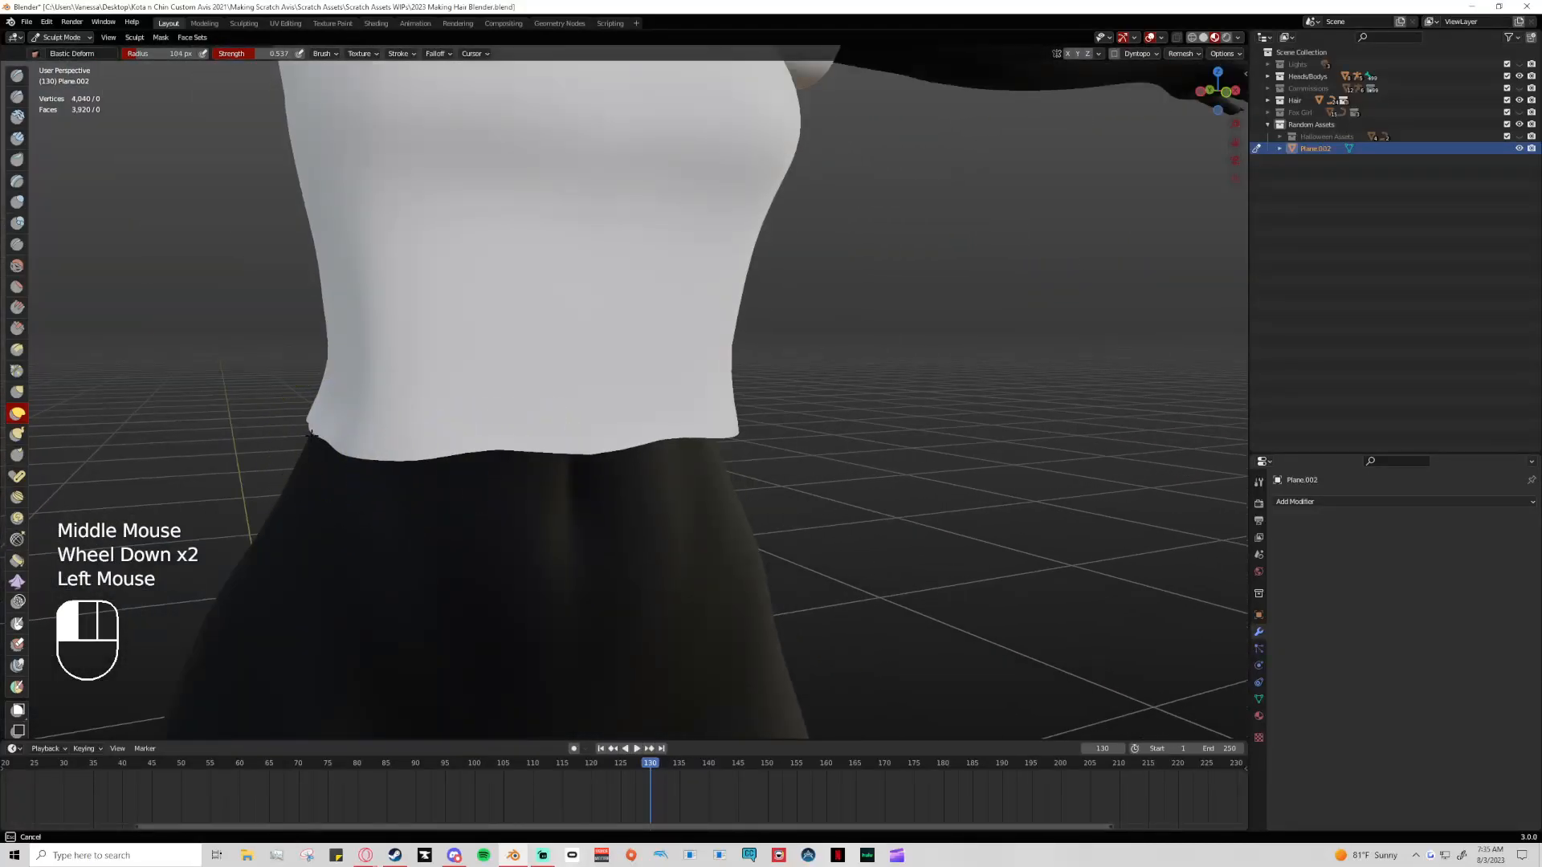
Try pulling the side of the hem upward with Elastic Deform
{"action": "scroll", "coordinate": [514, 474], "scroll_direction": "down", "scroll_amount": 2}
{"action": "middle_click_drag", "start_coordinate": [764, 420], "coordinate": [629, 434]}
{"action": "left_click_drag", "start_coordinate": [630, 433], "coordinate": [640, 406]}
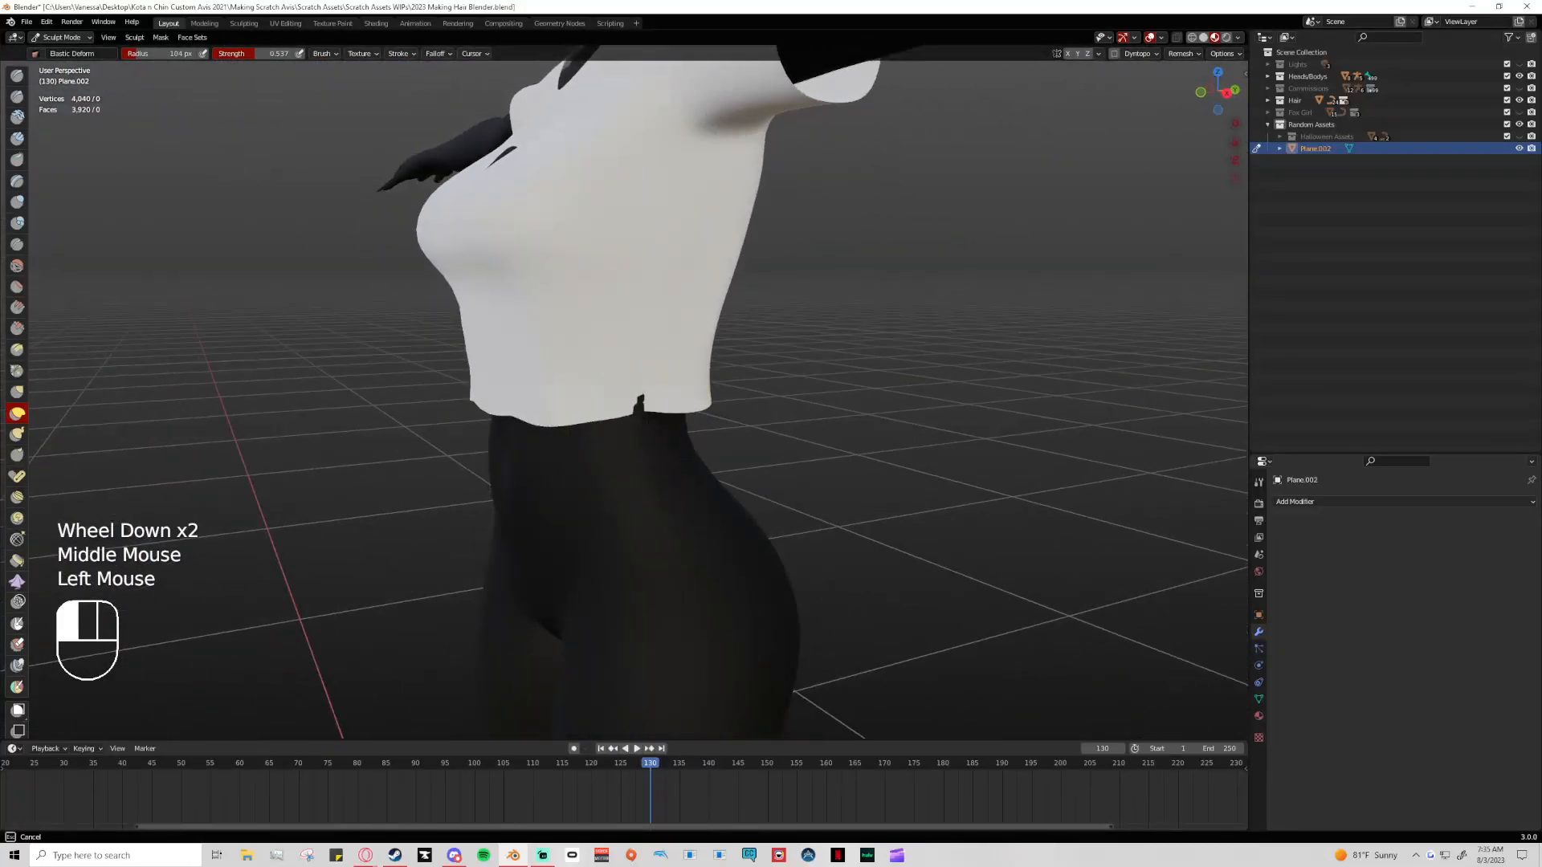
{"action": "key", "text": "ctrl+z"}
Even out the hem along the shirt's side with small Grab brush adjustments
{"action": "left_click", "coordinate": [17, 391]}
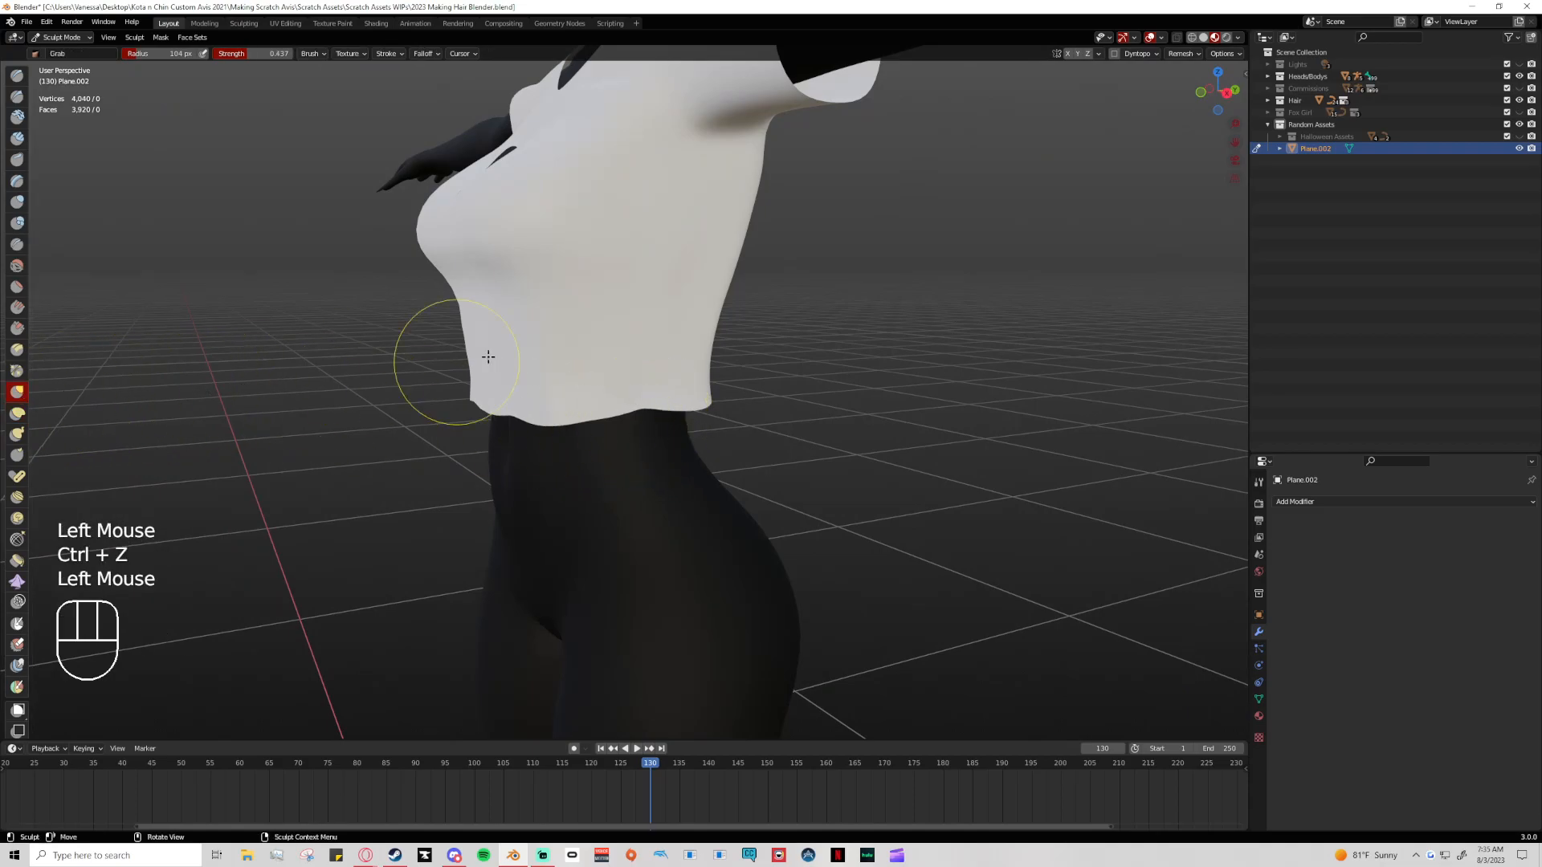
{"action": "left_click", "coordinate": [1228, 92]}
{"action": "scroll", "coordinate": [691, 385], "scroll_direction": "up", "scroll_amount": 3}
{"action": "left_click_drag", "start_coordinate": [606, 412], "coordinate": [603, 417]}
{"action": "left_click_drag", "start_coordinate": [605, 410], "coordinate": [603, 419]}
{"action": "left_click_drag", "start_coordinate": [652, 419], "coordinate": [657, 417]}
{"action": "middle_click_drag", "start_coordinate": [660, 416], "coordinate": [807, 416]}
{"action": "scroll", "coordinate": [750, 422], "scroll_direction": "down", "scroll_amount": 1}
{"action": "left_click_drag", "start_coordinate": [701, 401], "coordinate": [708, 402]}
{"action": "scroll", "coordinate": [622, 424], "scroll_direction": "down", "scroll_amount": 2}
{"action": "middle_click_drag", "start_coordinate": [560, 418], "coordinate": [605, 414]}
Examine the shirt's back and rear hem from the back view and from the side
{"action": "left_click", "coordinate": [1213, 94]}
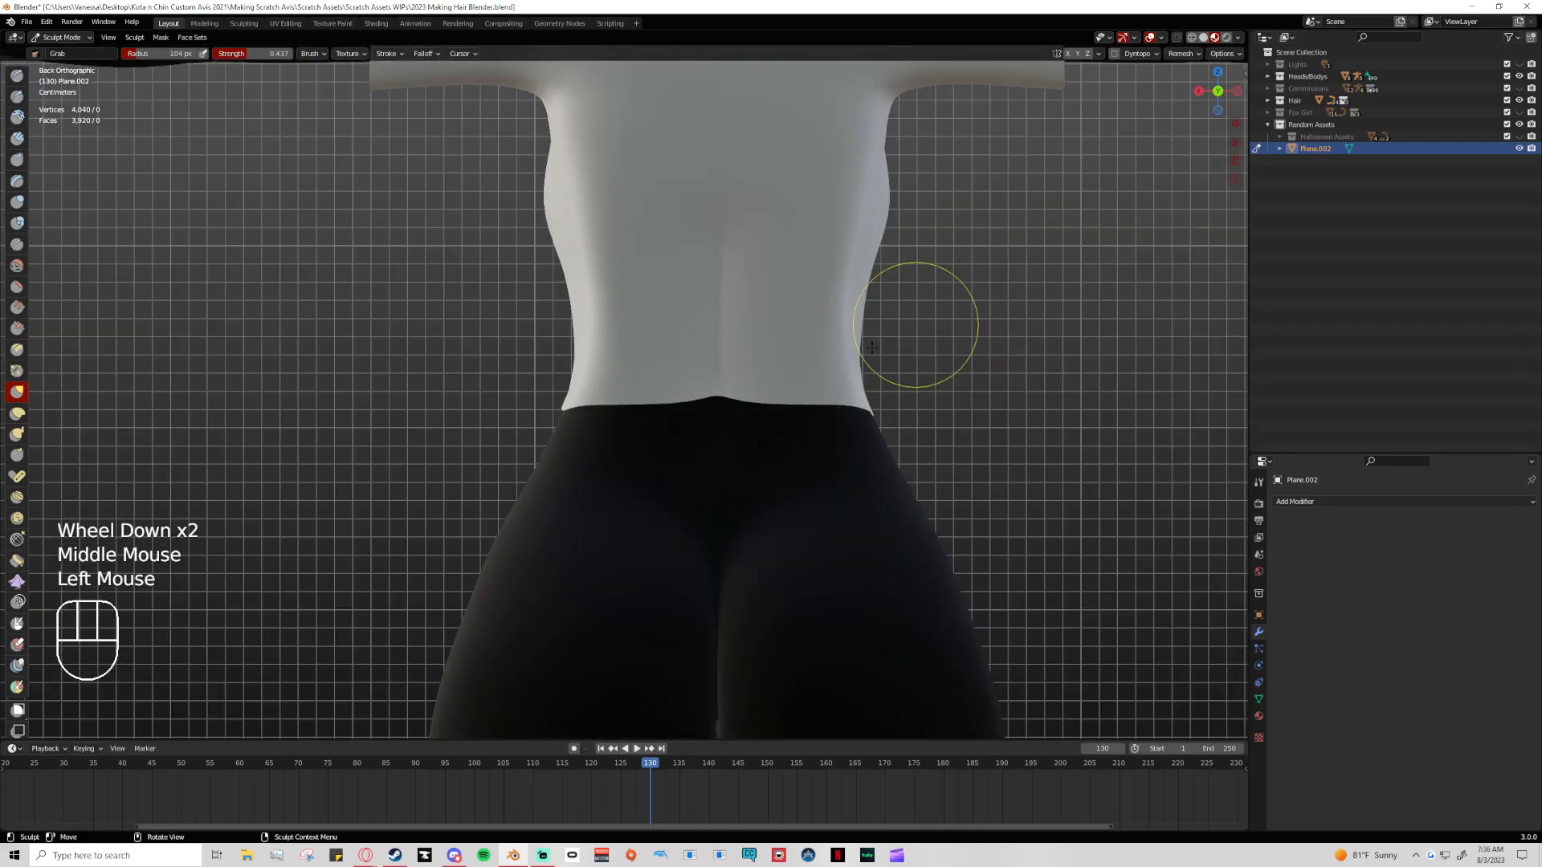
{"action": "scroll", "coordinate": [835, 354], "scroll_direction": "down", "scroll_amount": 3}
{"action": "scroll", "coordinate": [815, 351], "scroll_direction": "up", "scroll_amount": 3}
{"action": "scroll", "coordinate": [771, 330], "scroll_direction": "down", "scroll_amount": 2}
{"action": "mouse_move", "coordinate": [783, 321]}
{"action": "middle_mouse_down", "text": "shift"}
{"action": "mouse_move", "coordinate": [746, 426]}
{"action": "mouse_move", "coordinate": [874, 420]}
{"action": "mouse_move", "coordinate": [792, 392]}
{"action": "mouse_move", "coordinate": [982, 420]}
{"action": "mouse_move", "coordinate": [802, 410]}
{"action": "mouse_move", "coordinate": [915, 411]}
{"action": "middle_mouse_up", "text": "shift"}
{"action": "scroll", "coordinate": [733, 441], "scroll_direction": "up", "scroll_amount": 3}
{"action": "scroll", "coordinate": [635, 427], "scroll_direction": "down", "scroll_amount": 2}
{"action": "middle_click_drag", "start_coordinate": [635, 426], "coordinate": [559, 432]}
{"action": "scroll", "coordinate": [559, 432], "scroll_direction": "up", "scroll_amount": 2}
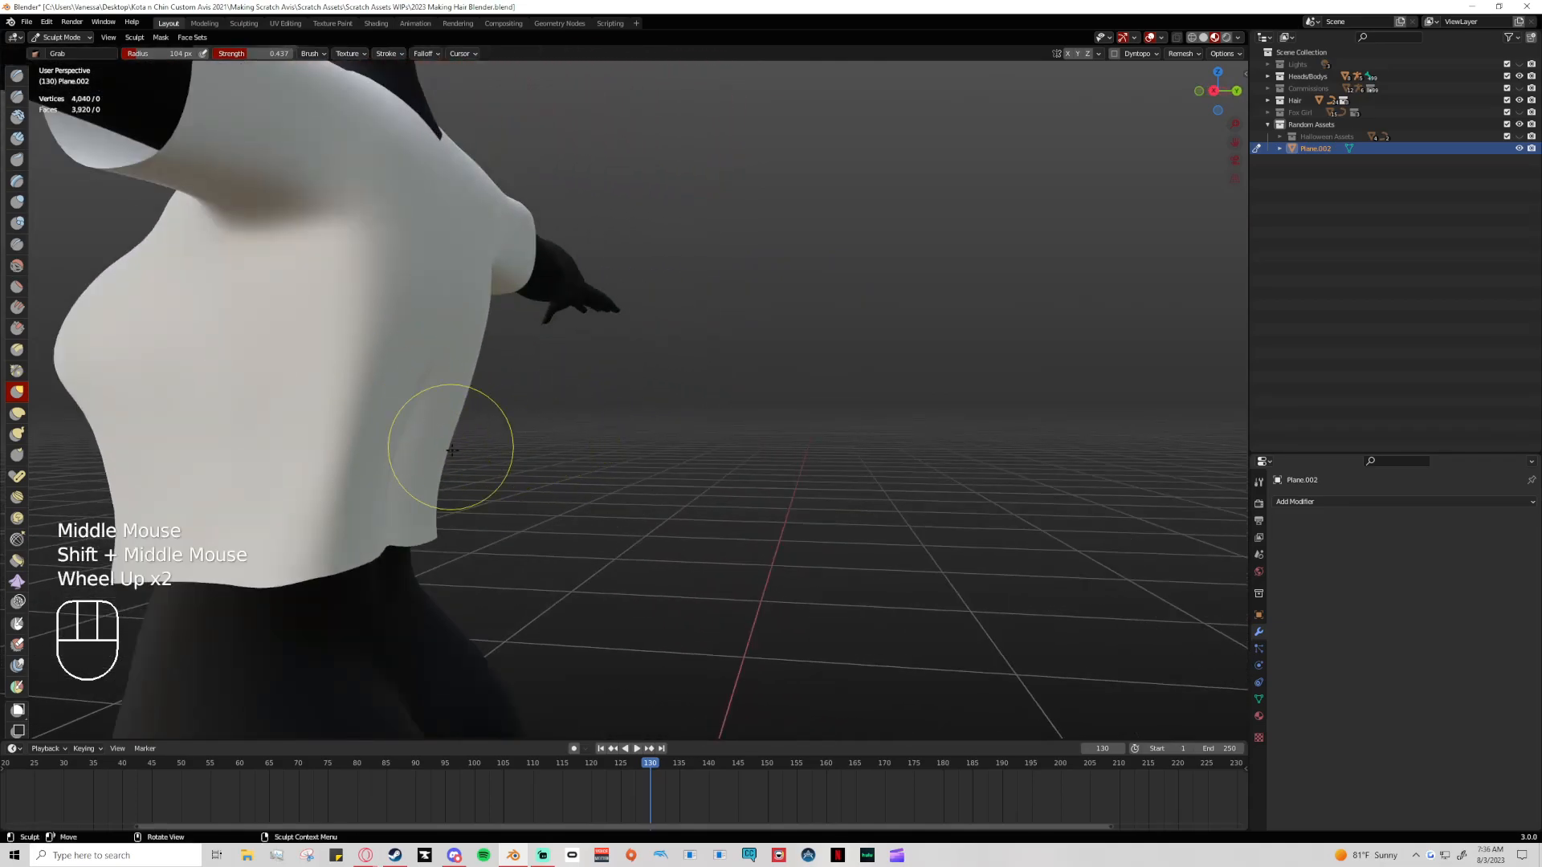
Smooth the rumpled area on the shirt's lower back with the Smooth brush at strength 0.300
{"action": "left_click", "coordinate": [17, 266]}
{"action": "left_click_drag", "start_coordinate": [406, 505], "coordinate": [407, 508]}
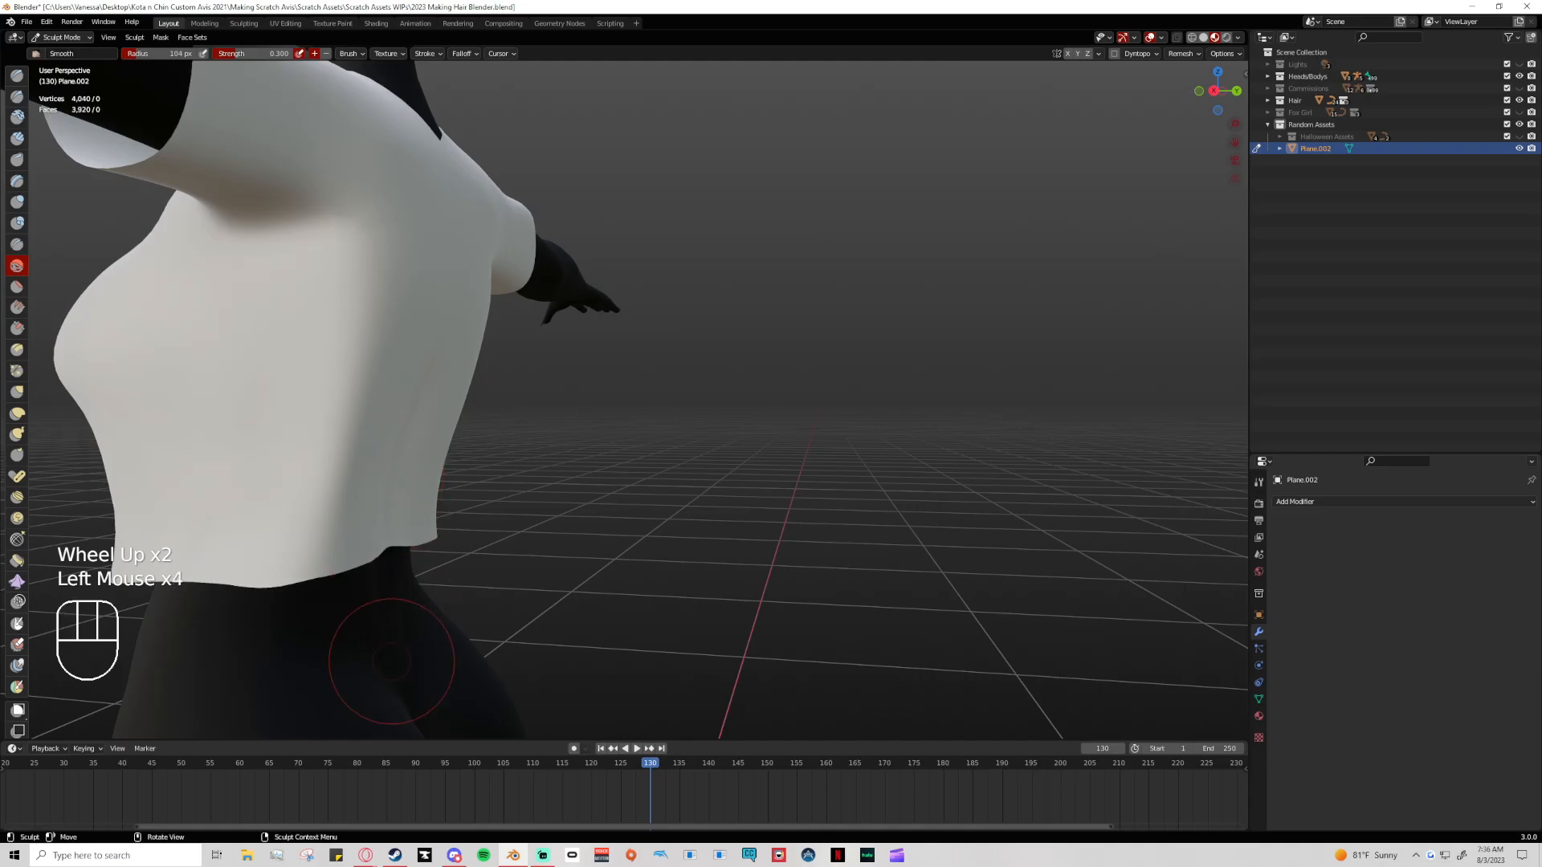
{"action": "scroll", "coordinate": [391, 661], "scroll_direction": "down", "scroll_amount": 1}
{"action": "middle_click_drag", "start_coordinate": [391, 660], "coordinate": [578, 468]}
{"action": "left_click", "coordinate": [490, 414]}
Smooth the shirt's opposite side and its hem between the back and front
{"action": "scroll", "coordinate": [774, 516], "scroll_direction": "up", "scroll_amount": 2}
{"action": "mouse_move", "coordinate": [774, 516]}
{"action": "middle_mouse_down", "text": "shift"}
{"action": "mouse_move", "coordinate": [688, 509]}
{"action": "mouse_move", "coordinate": [634, 450]}
{"action": "middle_mouse_up", "text": "shift"}
{"action": "left_click", "coordinate": [627, 421]}
{"action": "left_click", "coordinate": [712, 506]}
{"action": "left_click", "coordinate": [740, 516]}
{"action": "left_click", "coordinate": [666, 528]}
{"action": "left_click", "coordinate": [666, 524]}
{"action": "left_click", "coordinate": [666, 515]}
{"action": "left_click", "coordinate": [656, 514]}
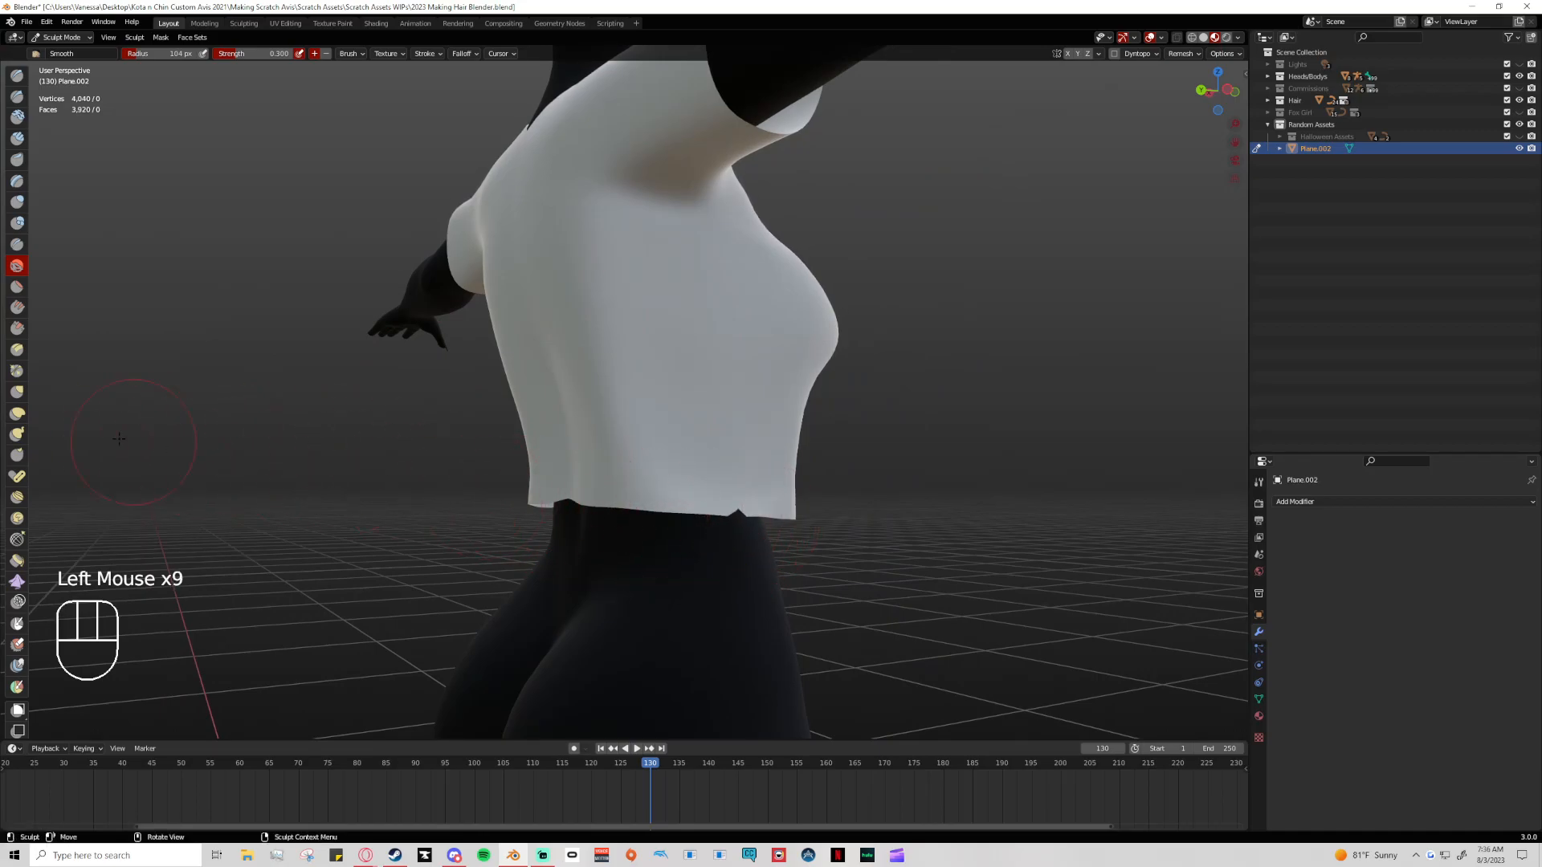
Close the notch in the side hem and even out the rear hem with Elastic Deform
{"action": "left_click", "coordinate": [19, 412]}
{"action": "left_click", "coordinate": [731, 518]}
{"action": "middle_click_drag", "start_coordinate": [730, 574], "coordinate": [833, 578]}
{"action": "left_click", "coordinate": [665, 515]}
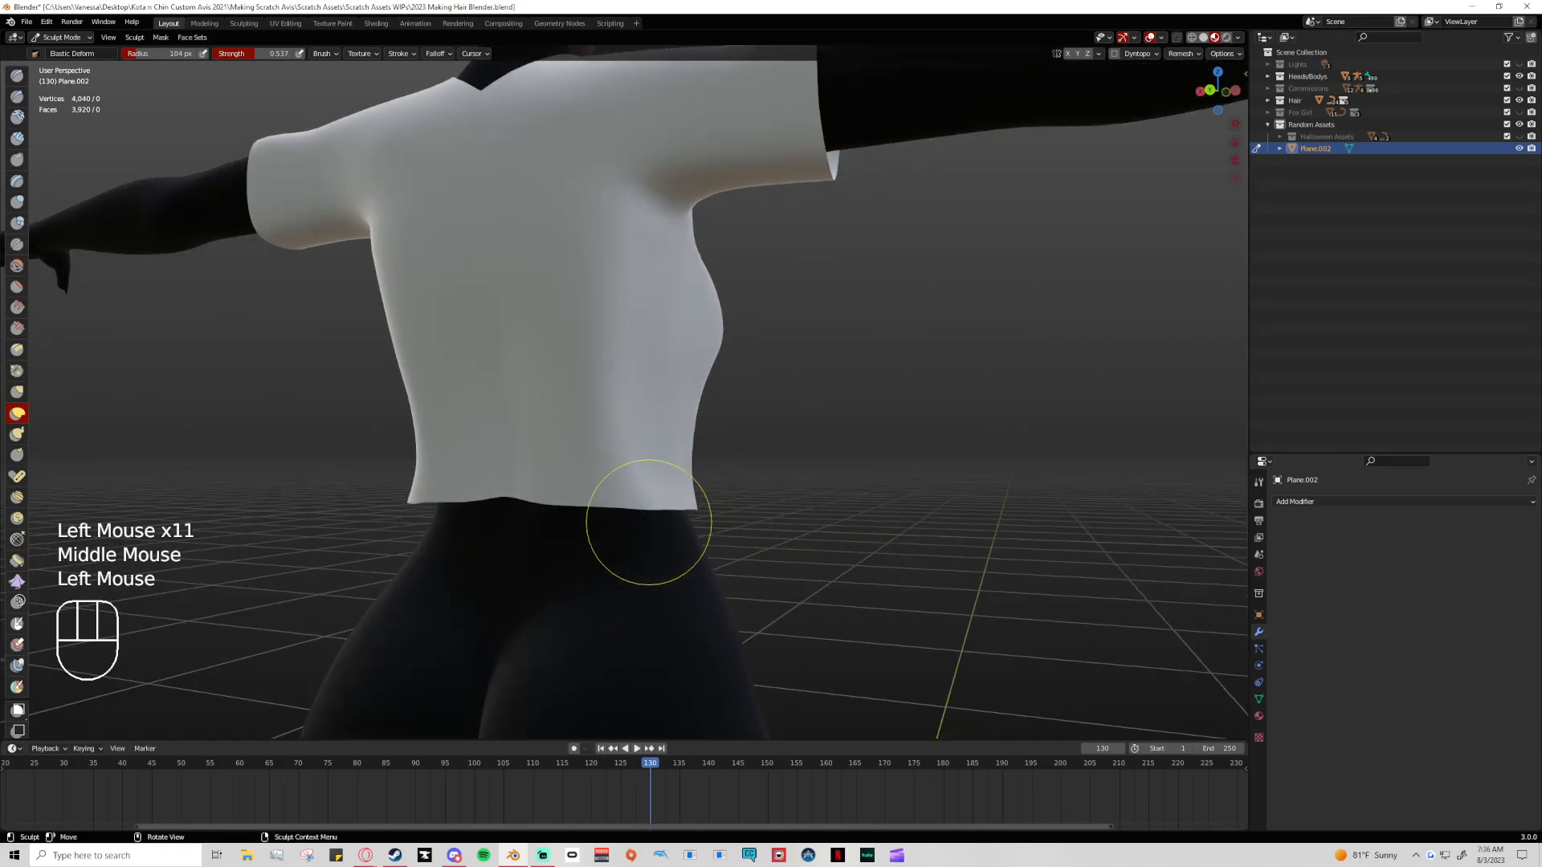
{"action": "middle_click_drag", "start_coordinate": [386, 394], "coordinate": [492, 384]}
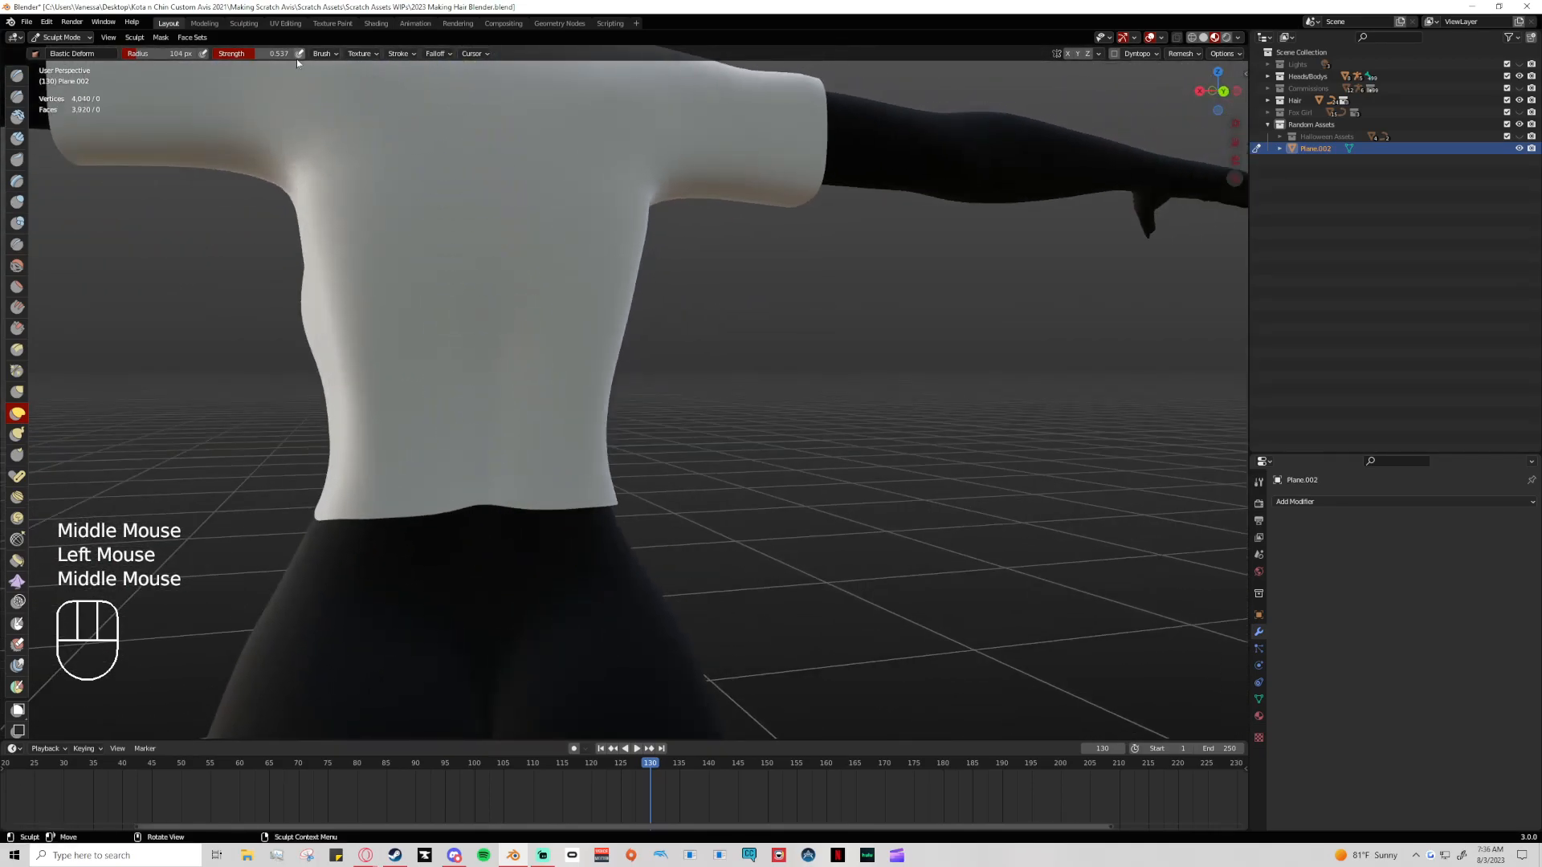
Pull the notch in the middle of the rear hem down with Elastic Deform
{"action": "left_click", "coordinate": [432, 54]}
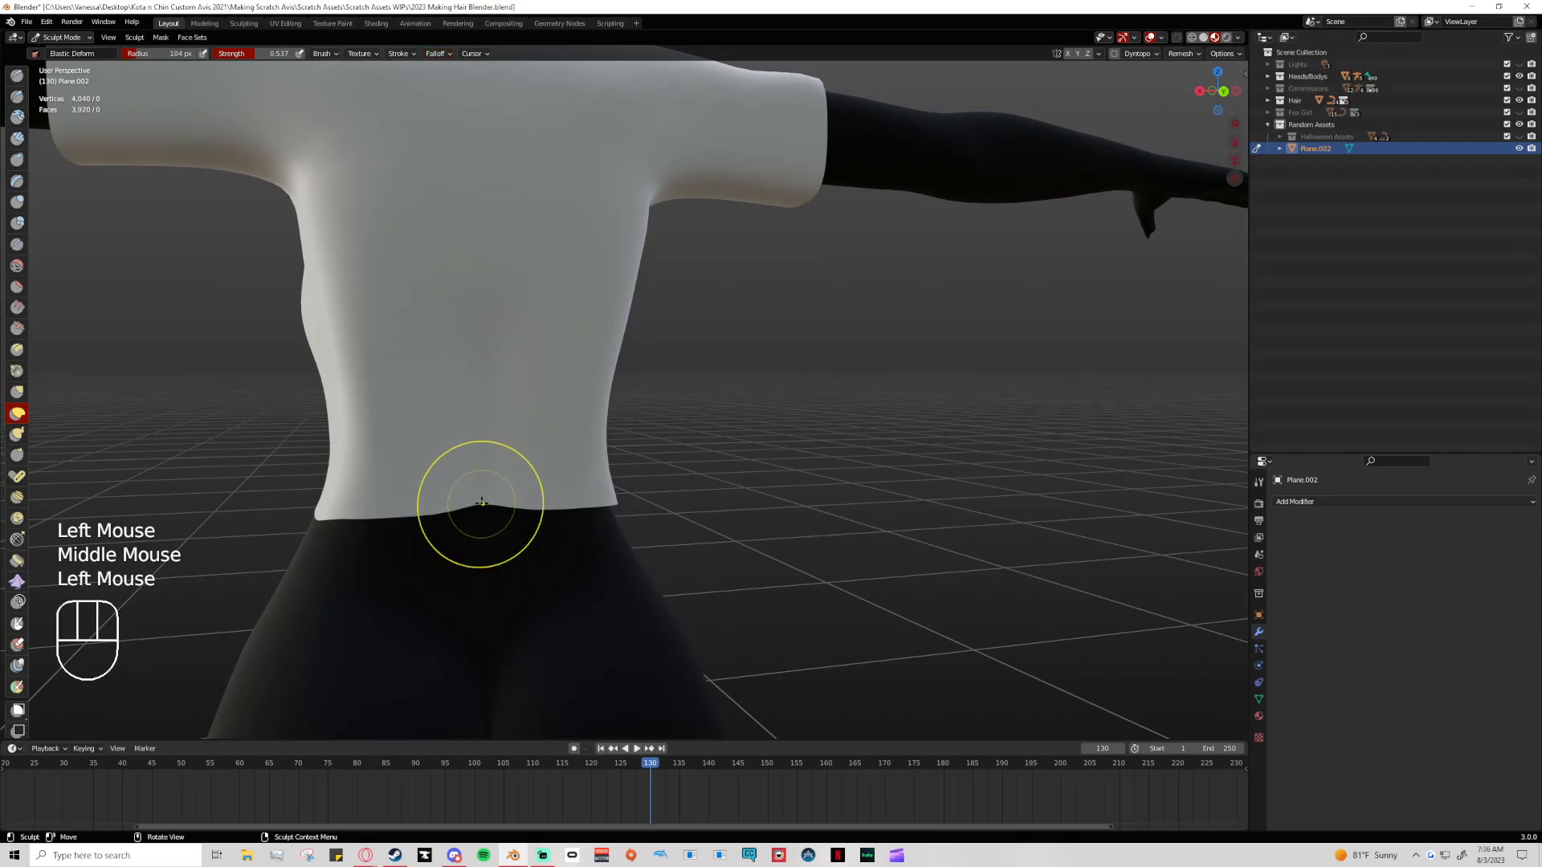
{"action": "left_click_drag", "start_coordinate": [483, 501], "coordinate": [483, 509]}
{"action": "scroll", "coordinate": [483, 509], "scroll_direction": "up", "scroll_amount": 2}
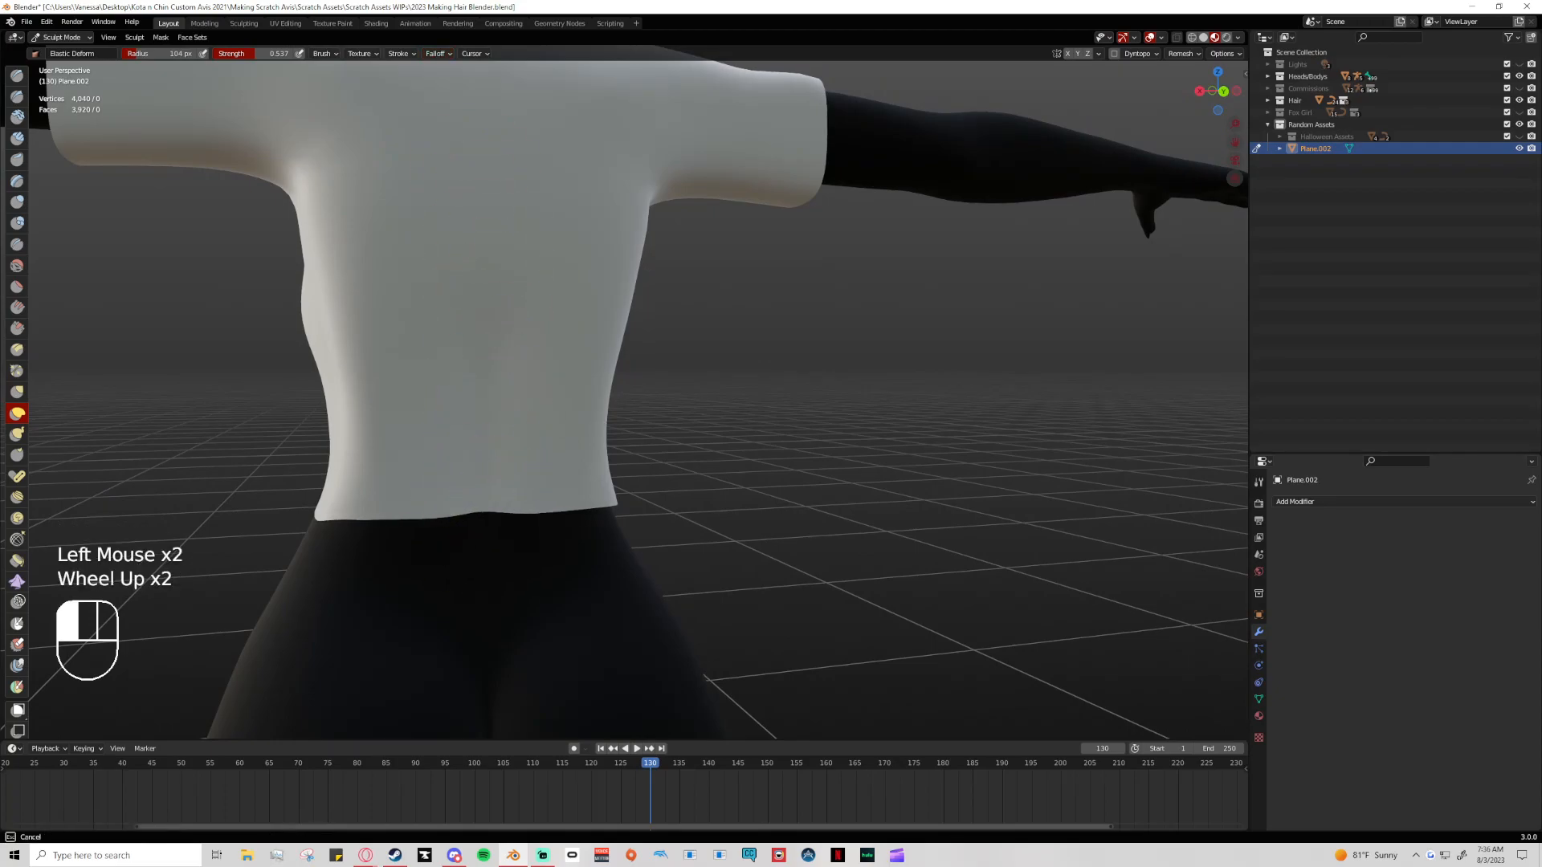
{"action": "scroll", "coordinate": [344, 551], "scroll_direction": "down", "scroll_amount": 2}
Reshape the corner of the shirt's side hem with Elastic Deform so it flows into the front hem
{"action": "middle_click_drag", "start_coordinate": [344, 551], "coordinate": [654, 533]}
{"action": "scroll", "coordinate": [781, 488], "scroll_direction": "up", "scroll_amount": 1}
{"action": "left_click", "coordinate": [791, 488]}
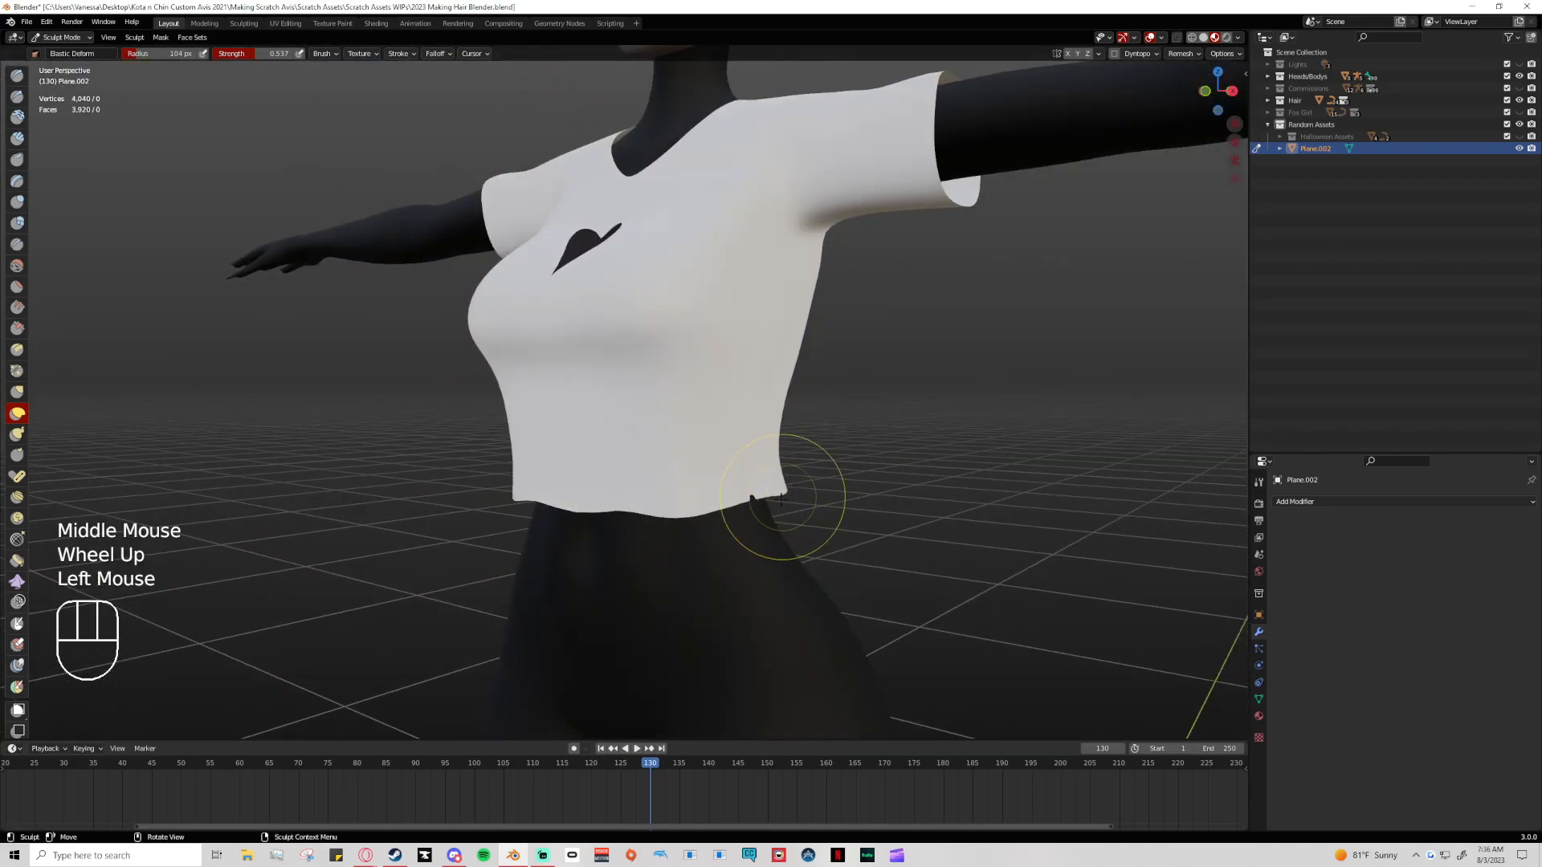
{"action": "scroll", "coordinate": [798, 492], "scroll_direction": "up", "scroll_amount": 2}
{"action": "left_click_drag", "start_coordinate": [836, 568], "coordinate": [876, 562]}
{"action": "left_click", "coordinate": [876, 561]}
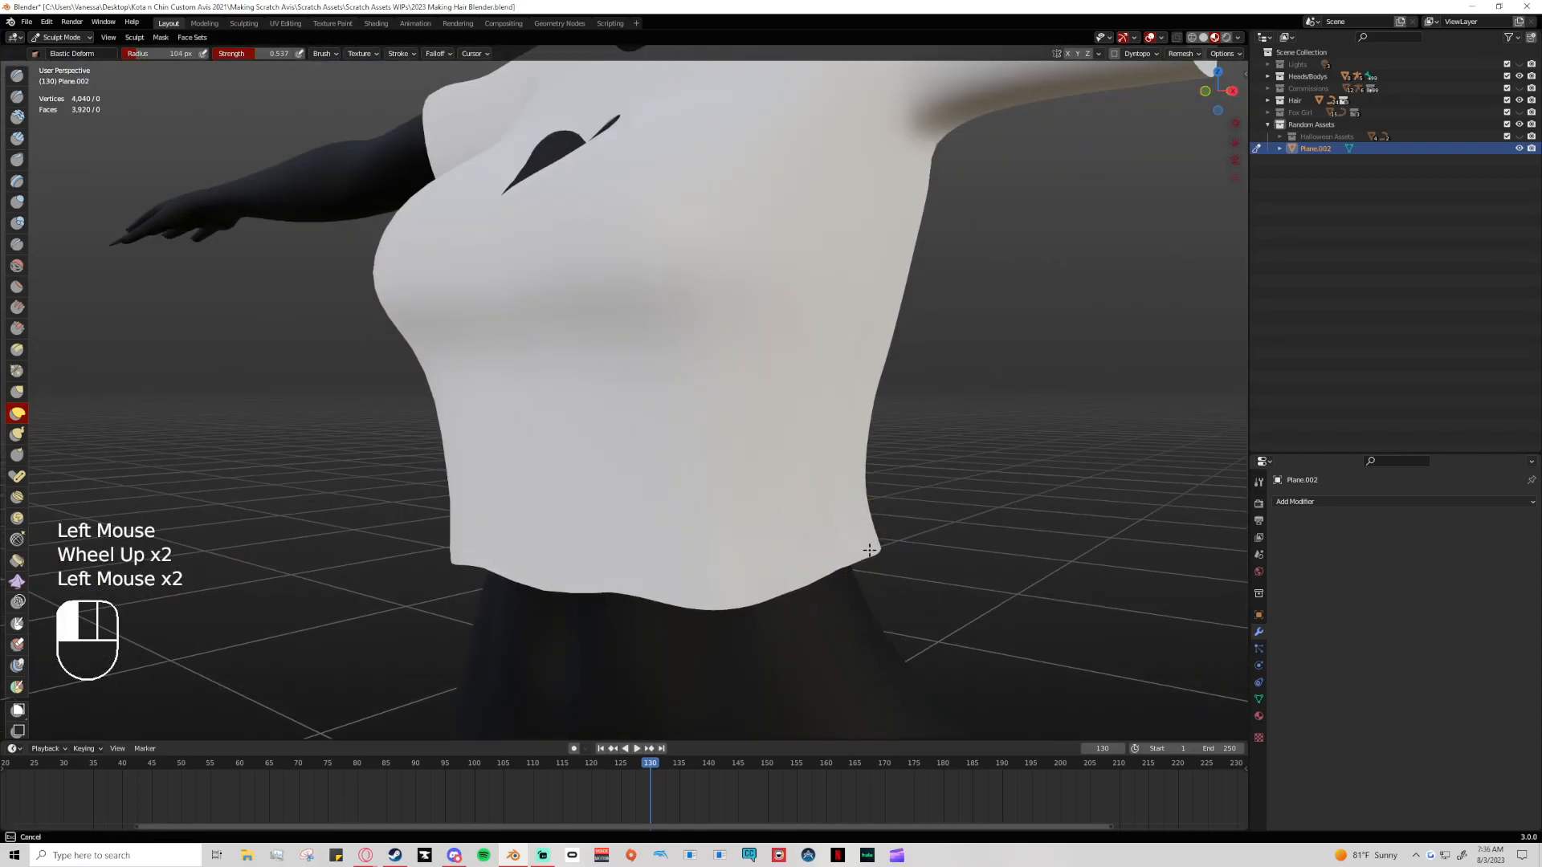
Even out the waves in the front hem with Elastic Deform from the front view
{"action": "scroll", "coordinate": [585, 570], "scroll_direction": "down", "scroll_amount": 2}
{"action": "middle_click_drag", "start_coordinate": [586, 570], "coordinate": [654, 561]}
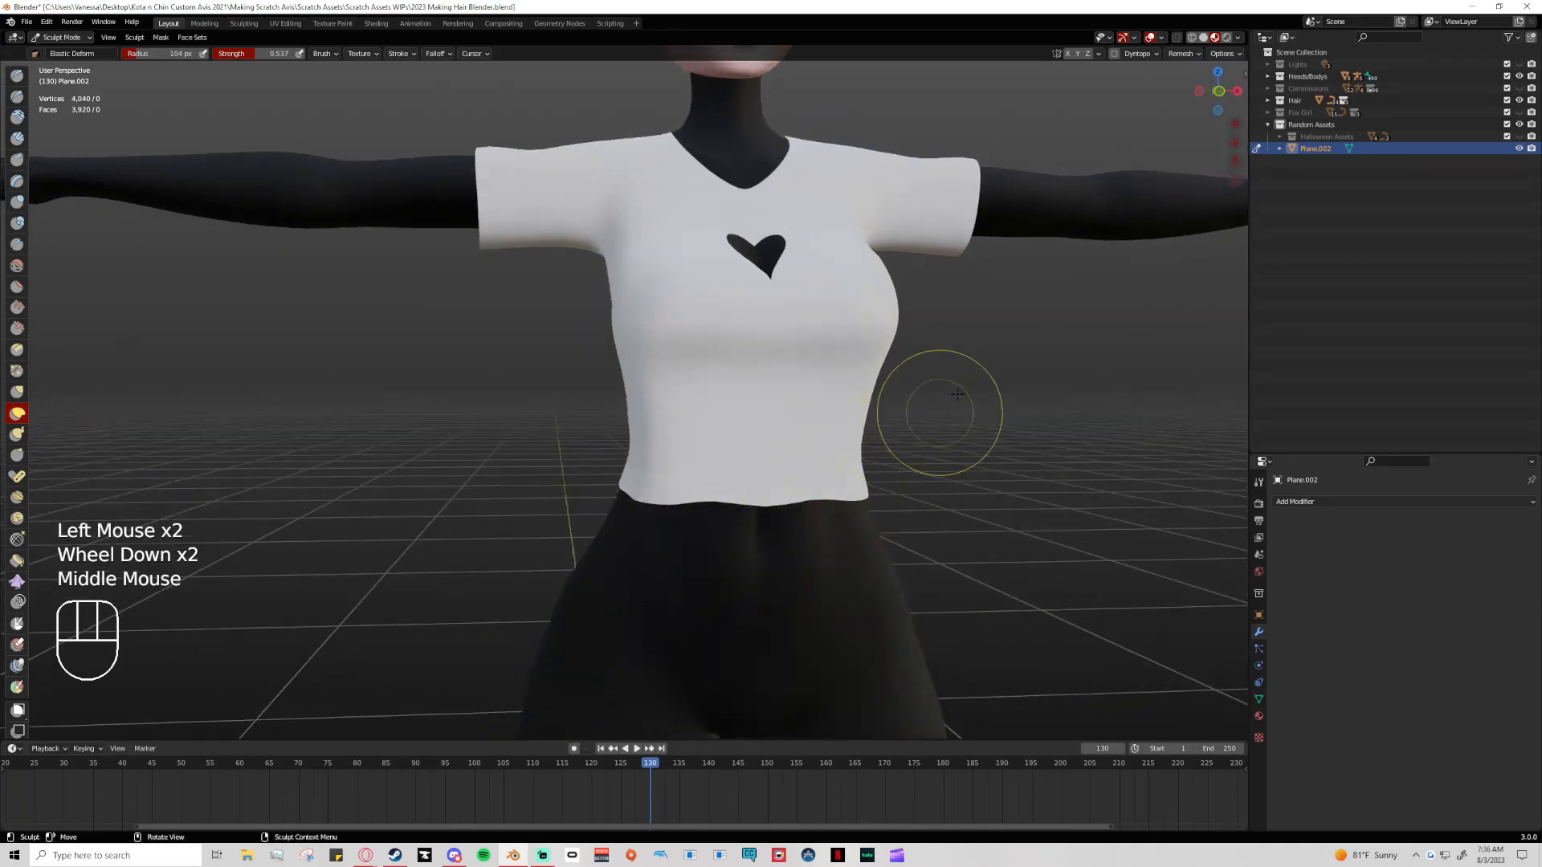
{"action": "left_click", "coordinate": [1218, 90]}
{"action": "scroll", "coordinate": [746, 495], "scroll_direction": "up", "scroll_amount": 2}
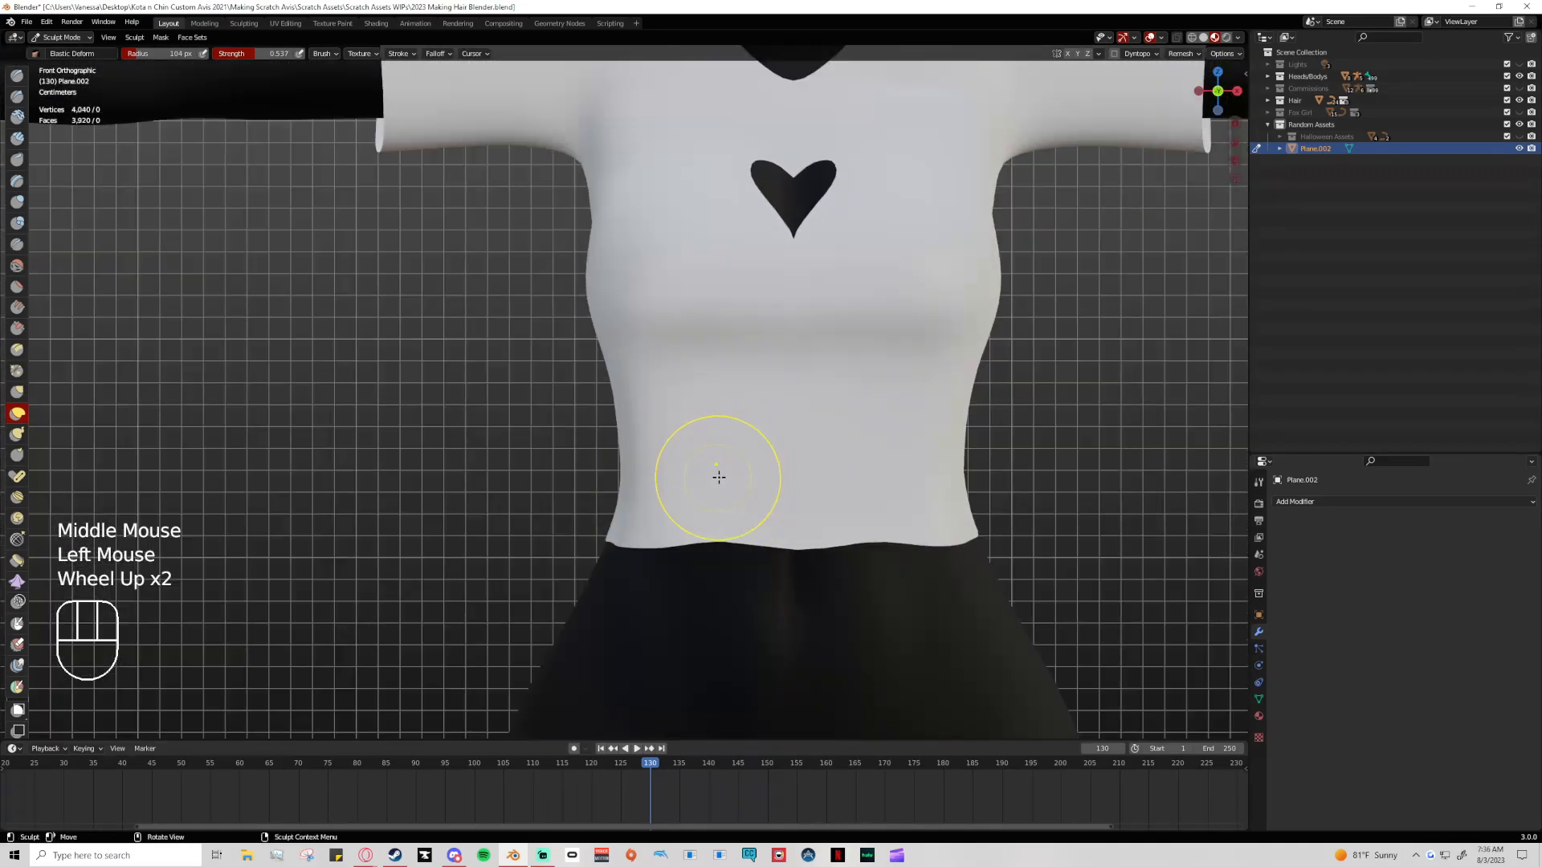
{"action": "left_click", "coordinate": [712, 554]}
{"action": "left_click", "coordinate": [879, 544]}
{"action": "left_click", "coordinate": [896, 542]}
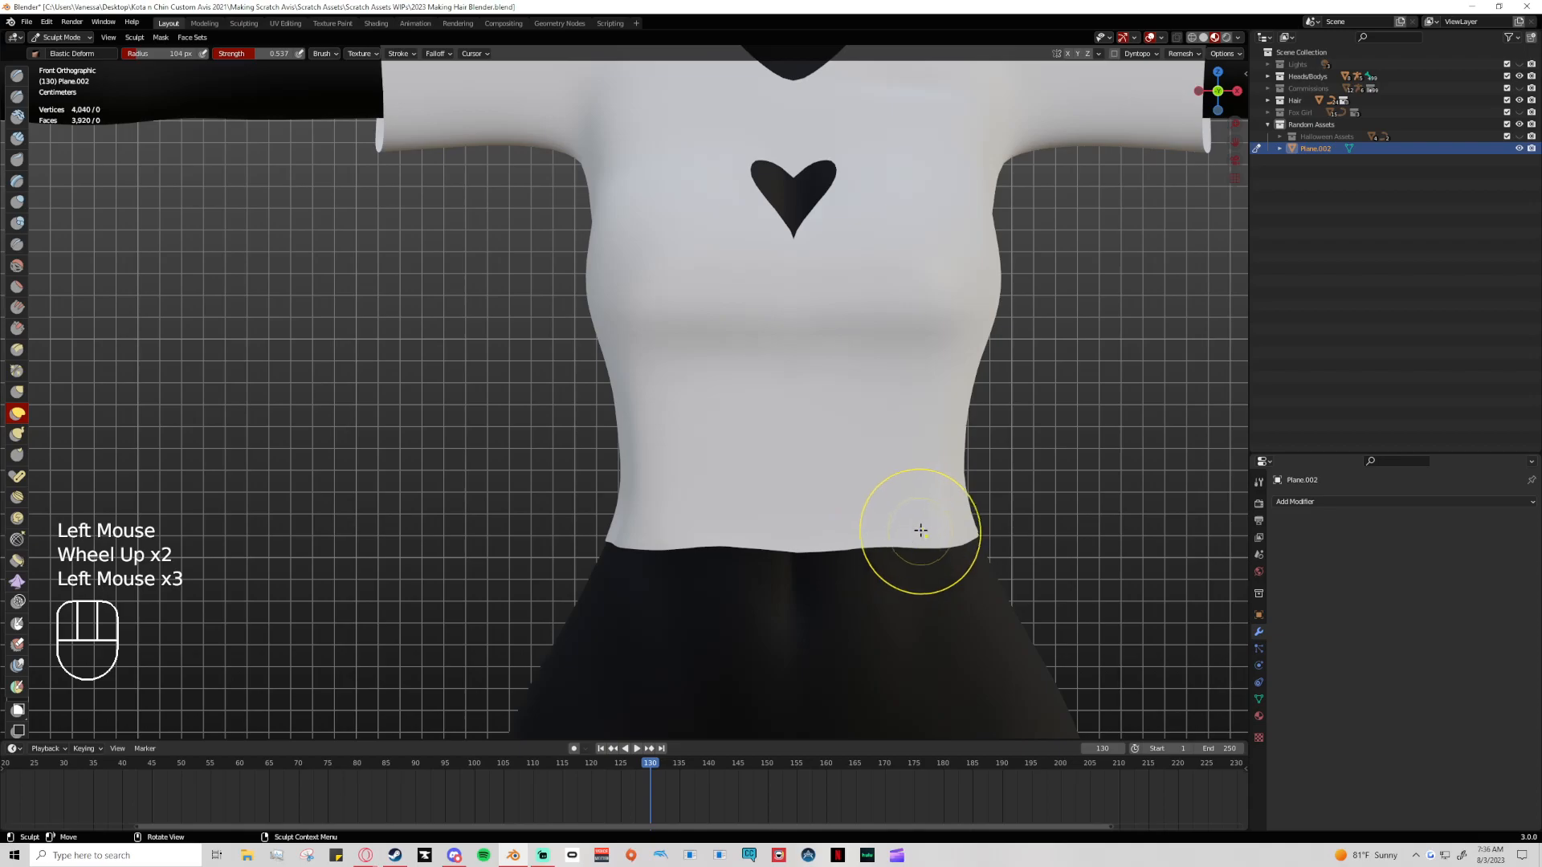
Switch to Object Mode, deselect the shirt and examine its overall shape and fit from the front
{"action": "scroll", "coordinate": [921, 526], "scroll_direction": "down", "scroll_amount": 4}
{"action": "scroll", "coordinate": [920, 526], "scroll_direction": "up", "scroll_amount": 2}
{"action": "middle_click_drag", "start_coordinate": [921, 526], "coordinate": [787, 516], "text": "shift"}
{"action": "scroll", "coordinate": [805, 452], "scroll_direction": "down", "scroll_amount": 2}
{"action": "scroll", "coordinate": [803, 451], "scroll_direction": "up", "scroll_amount": 1}
{"action": "scroll", "coordinate": [803, 451], "scroll_direction": "up", "scroll_amount": 1}
{"action": "scroll", "coordinate": [803, 451], "scroll_direction": "down", "scroll_amount": 1}
{"action": "scroll", "coordinate": [803, 451], "scroll_direction": "up", "scroll_amount": 1}
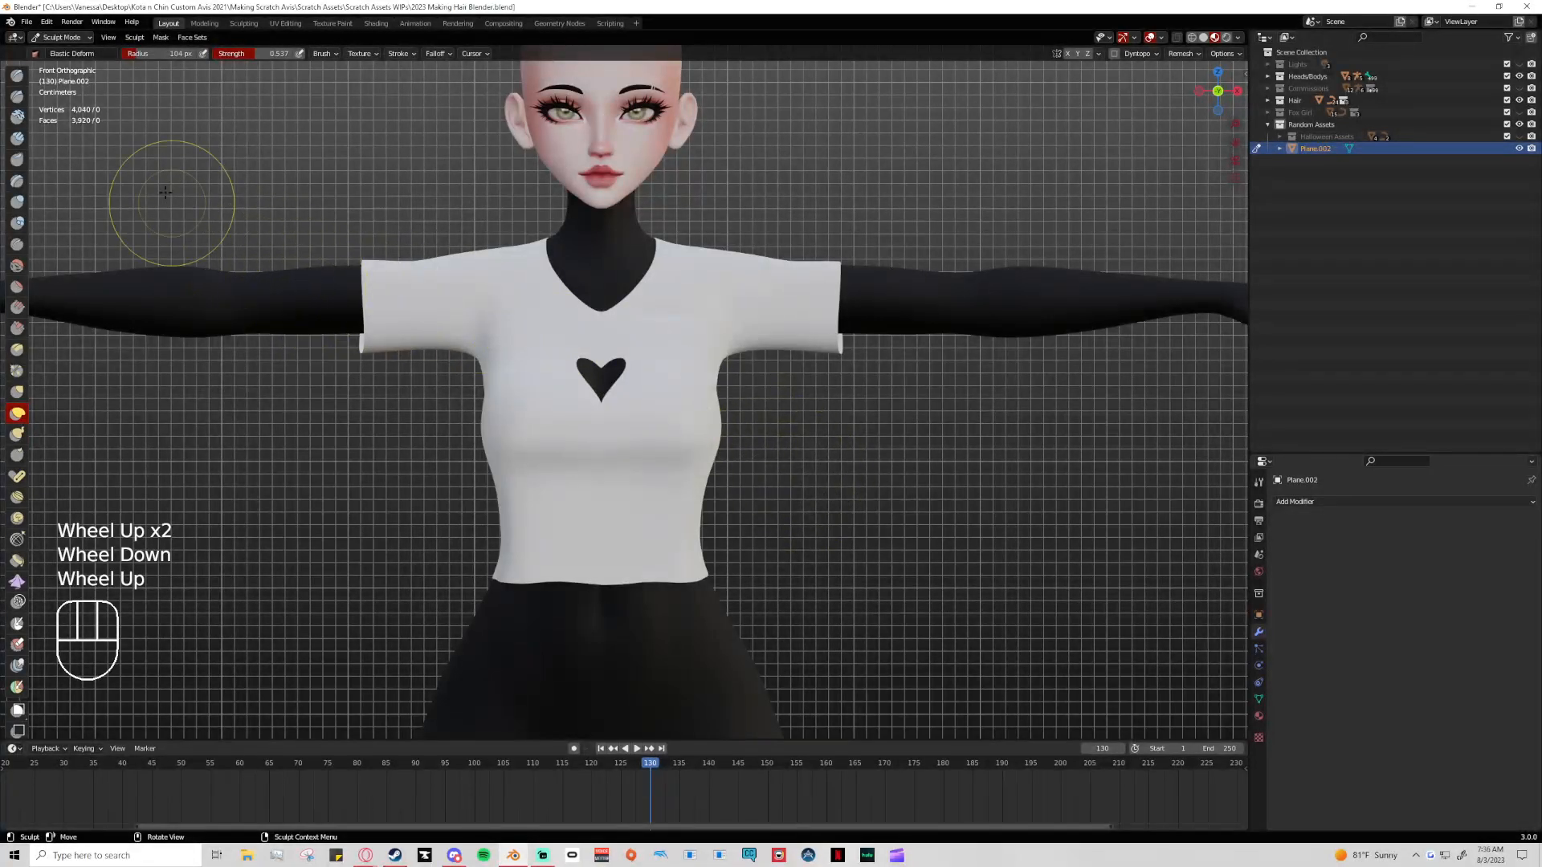
{"action": "left_click", "coordinate": [61, 37]}
{"action": "left_click", "coordinate": [72, 64]}
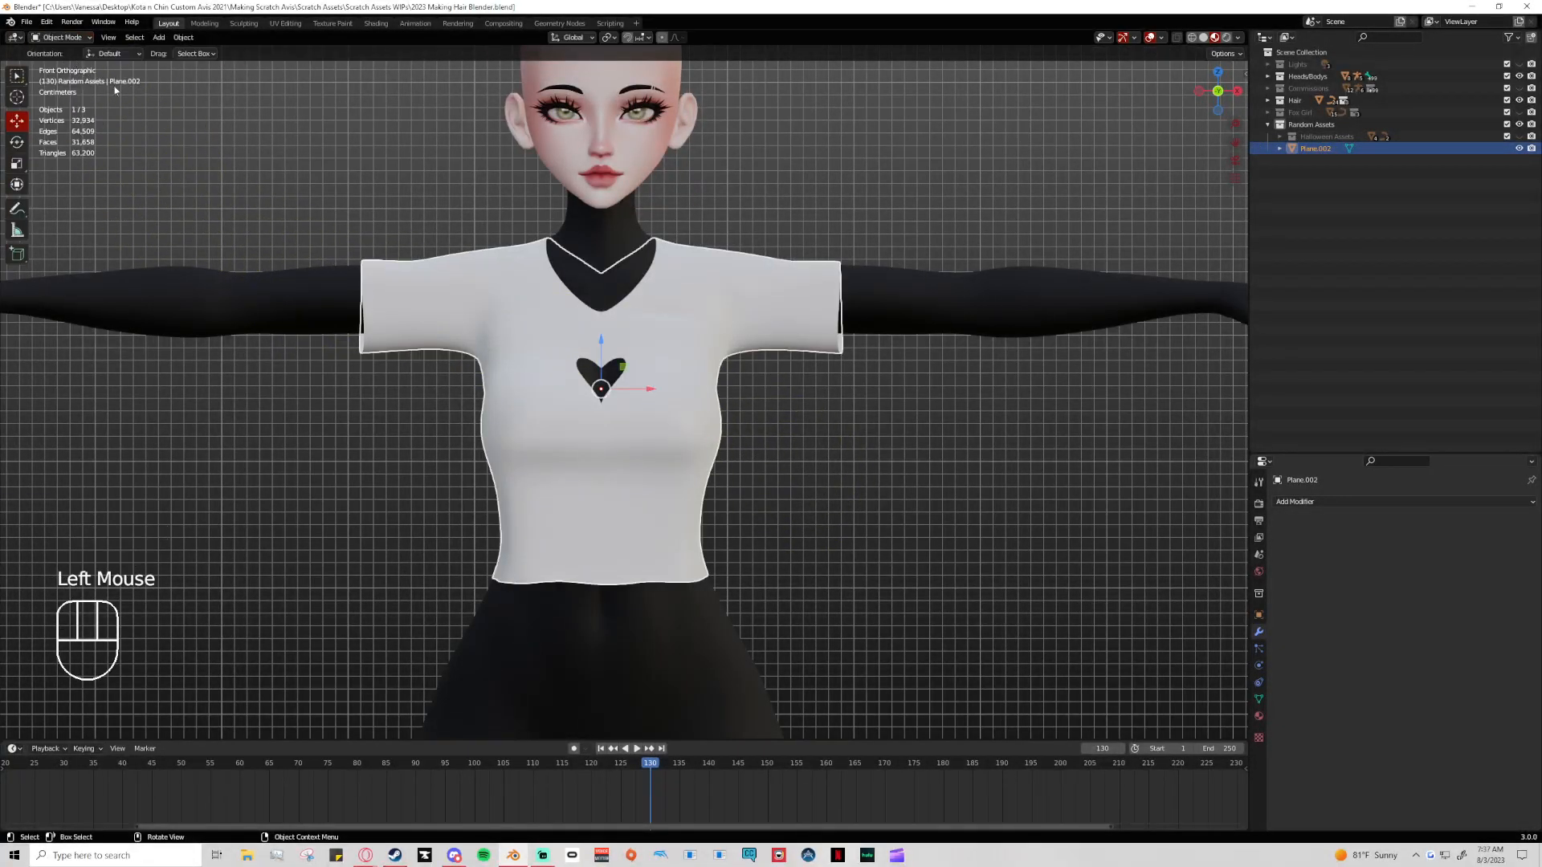
{"action": "left_click", "coordinate": [890, 417]}
{"action": "scroll", "coordinate": [823, 451], "scroll_direction": "down", "scroll_amount": 1}
{"action": "middle_click_drag", "start_coordinate": [819, 450], "coordinate": [1081, 229]}
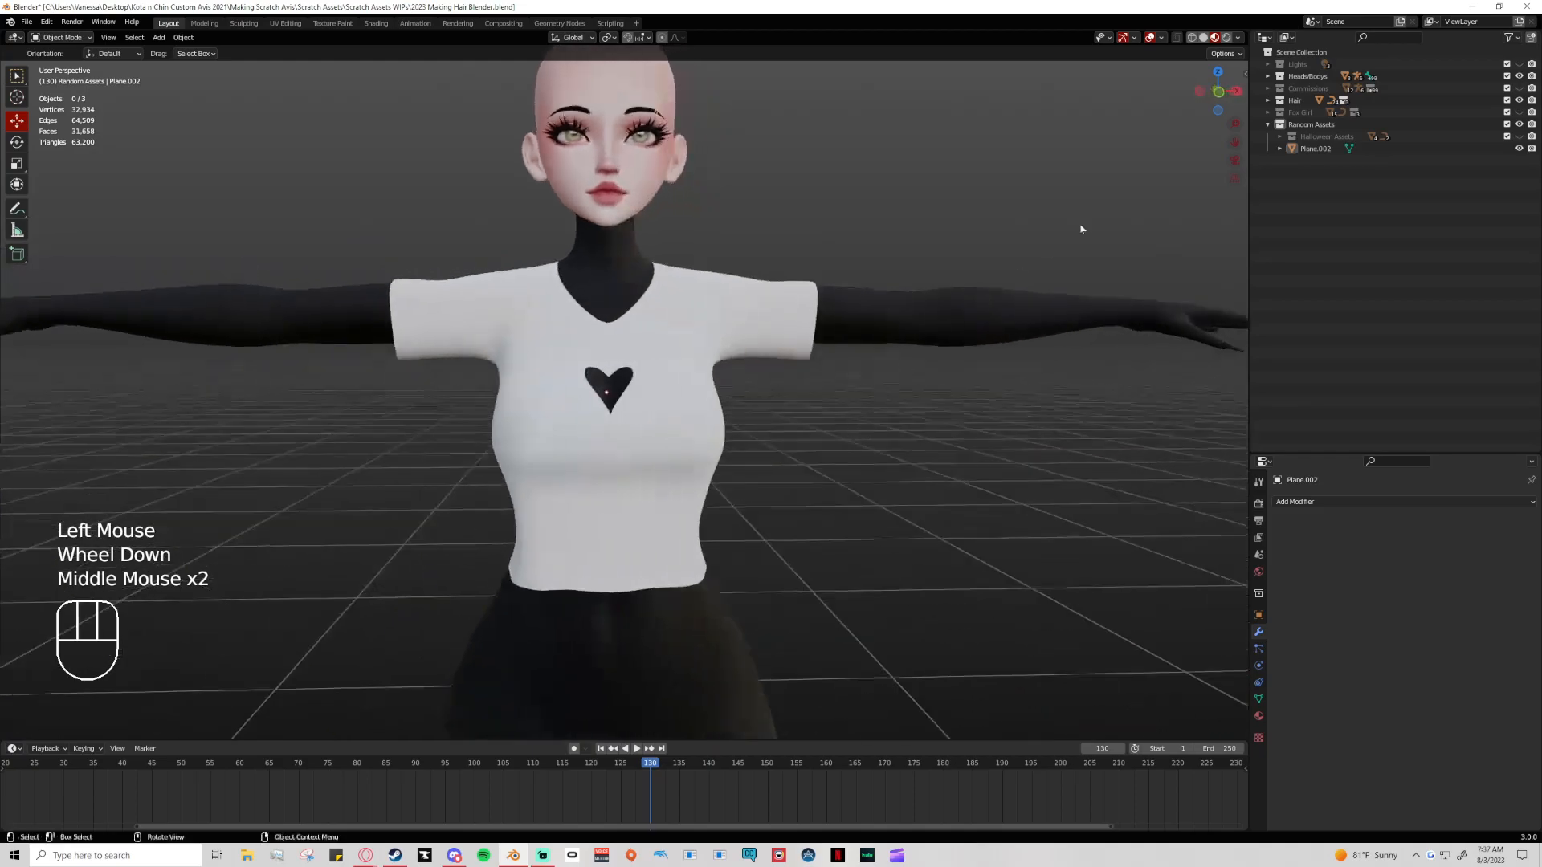
{"action": "left_click", "coordinate": [1220, 93]}
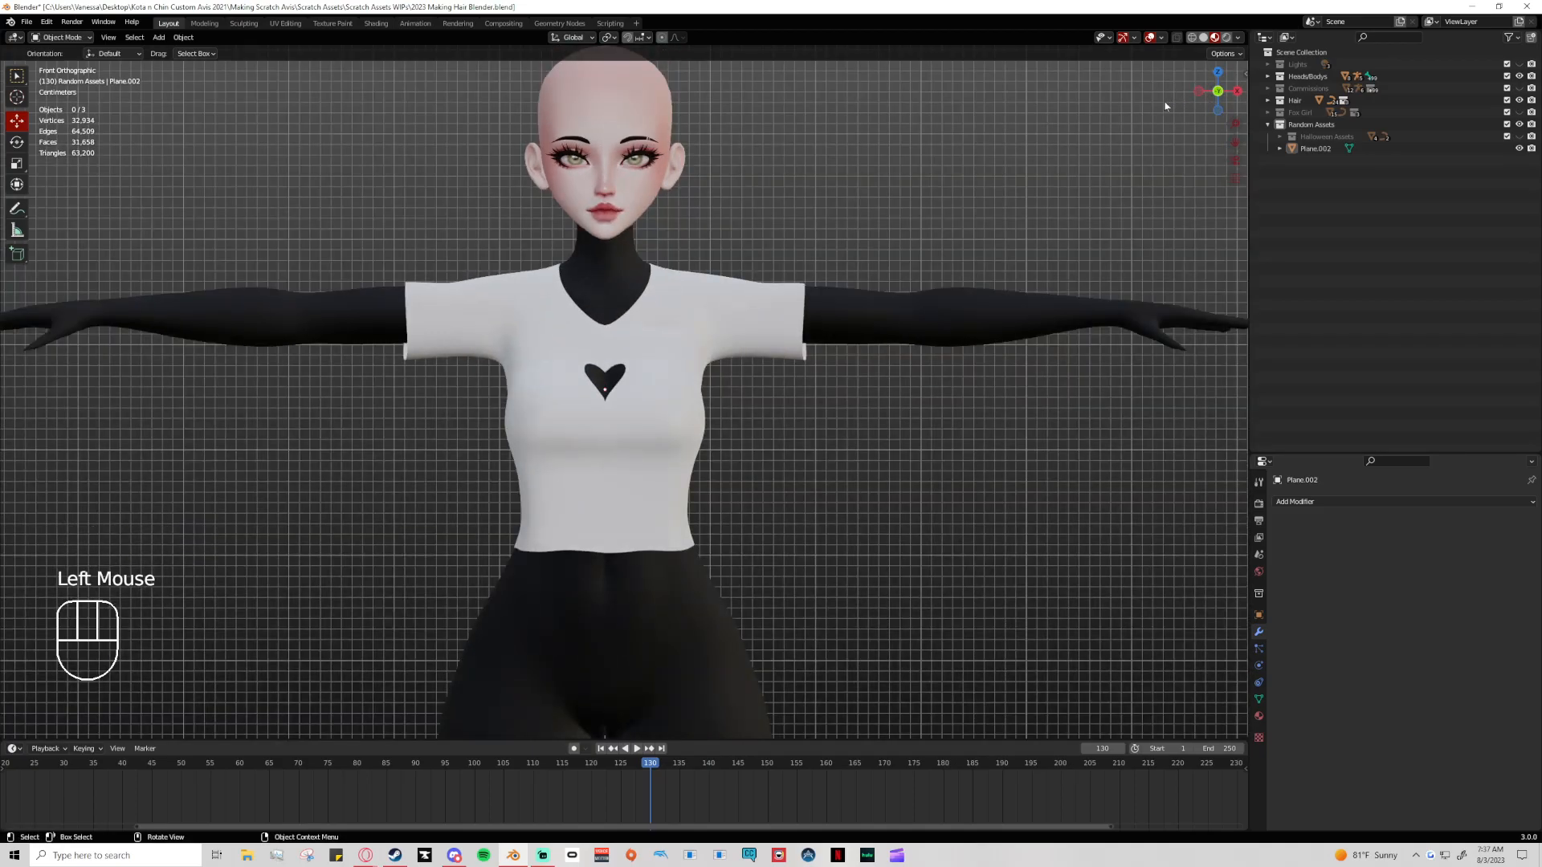
{"action": "scroll", "coordinate": [925, 292], "scroll_direction": "down", "scroll_amount": 1}
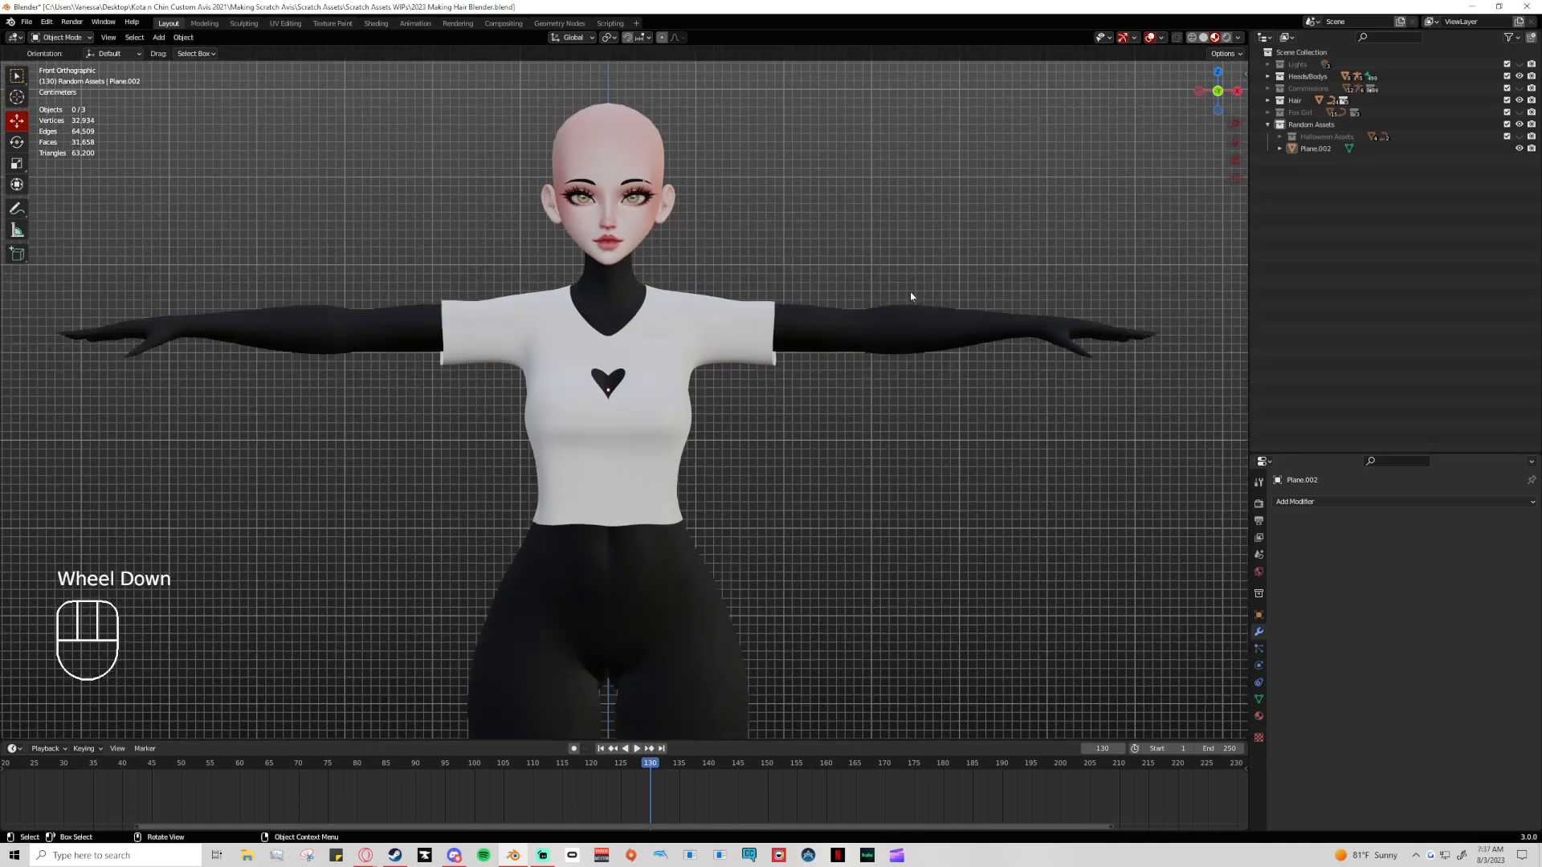
{"action": "scroll", "coordinate": [859, 319], "scroll_direction": "up", "scroll_amount": 2}
{"action": "middle_click_drag", "start_coordinate": [797, 479], "coordinate": [809, 354], "text": "shift"}
{"action": "scroll", "coordinate": [787, 349], "scroll_direction": "down", "scroll_amount": 1}
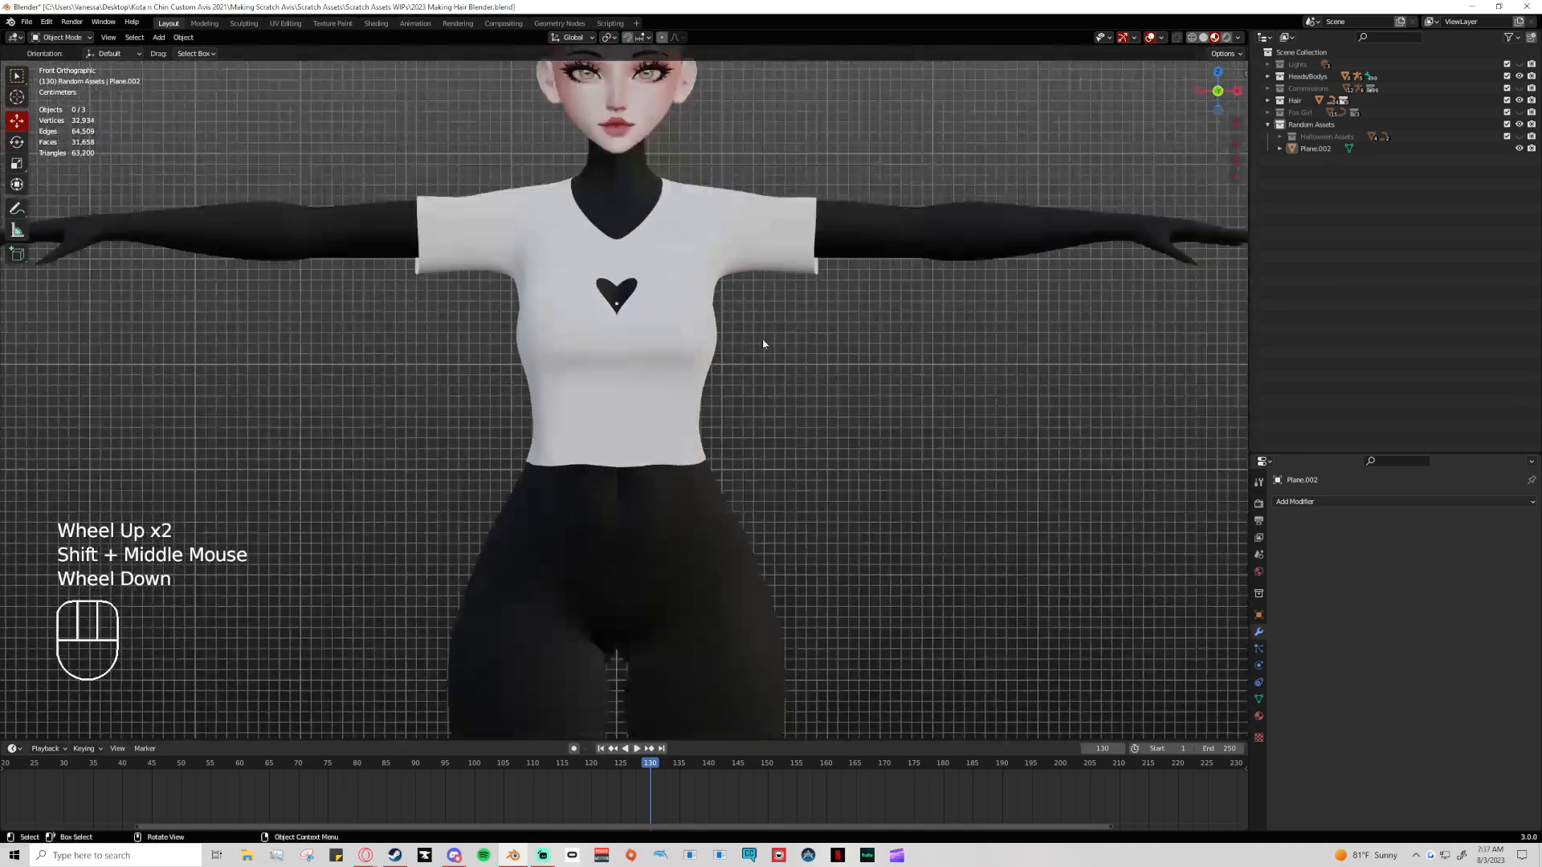
{"action": "scroll", "coordinate": [734, 347], "scroll_direction": "up", "scroll_amount": 1}
{"action": "scroll", "coordinate": [381, 303], "scroll_direction": "up", "scroll_amount": 1}
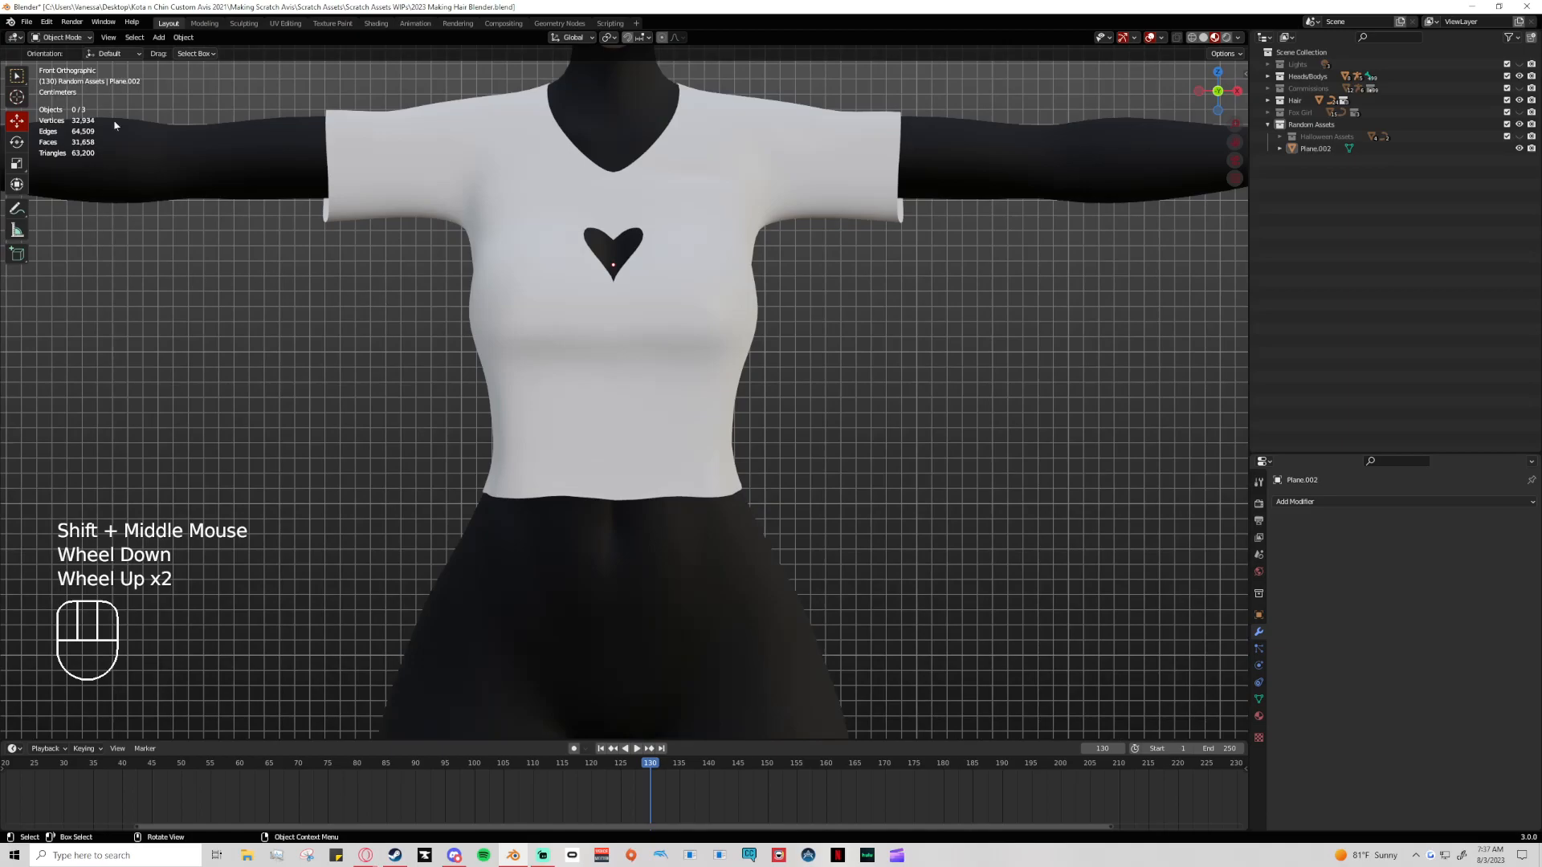
In Sculpt Mode, carve creases under the bust using the Crease brush at strength 0.250 with X-axis symmetry
{"action": "left_click", "coordinate": [64, 38]}
{"action": "left_click", "coordinate": [65, 78]}
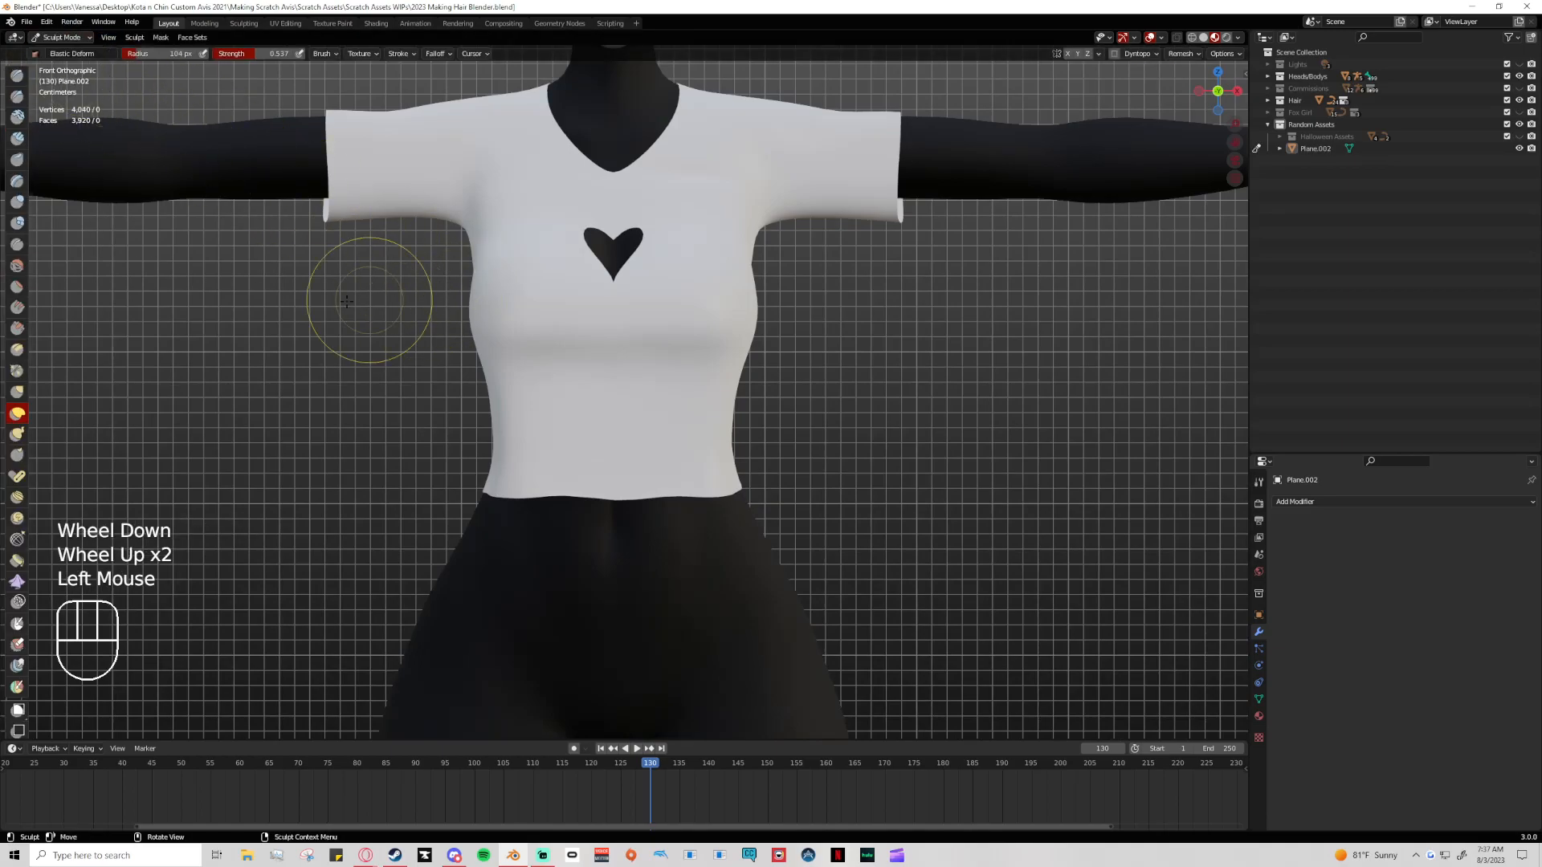
{"action": "scroll", "coordinate": [378, 292], "scroll_direction": "up", "scroll_amount": 1}
{"action": "left_click", "coordinate": [16, 244]}
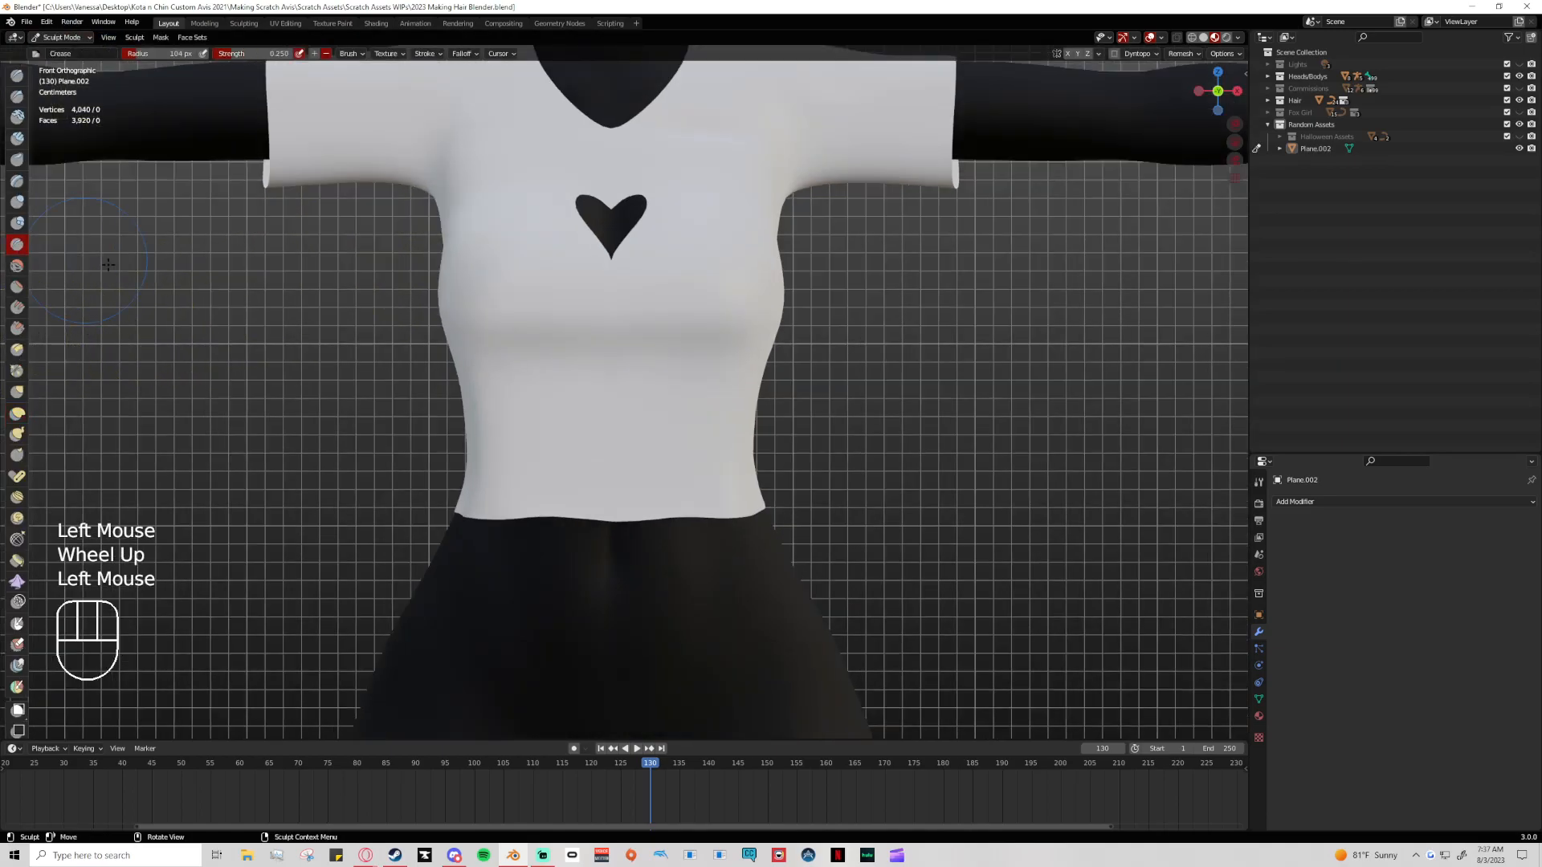
{"action": "scroll", "coordinate": [620, 316], "scroll_direction": "up", "scroll_amount": 2}
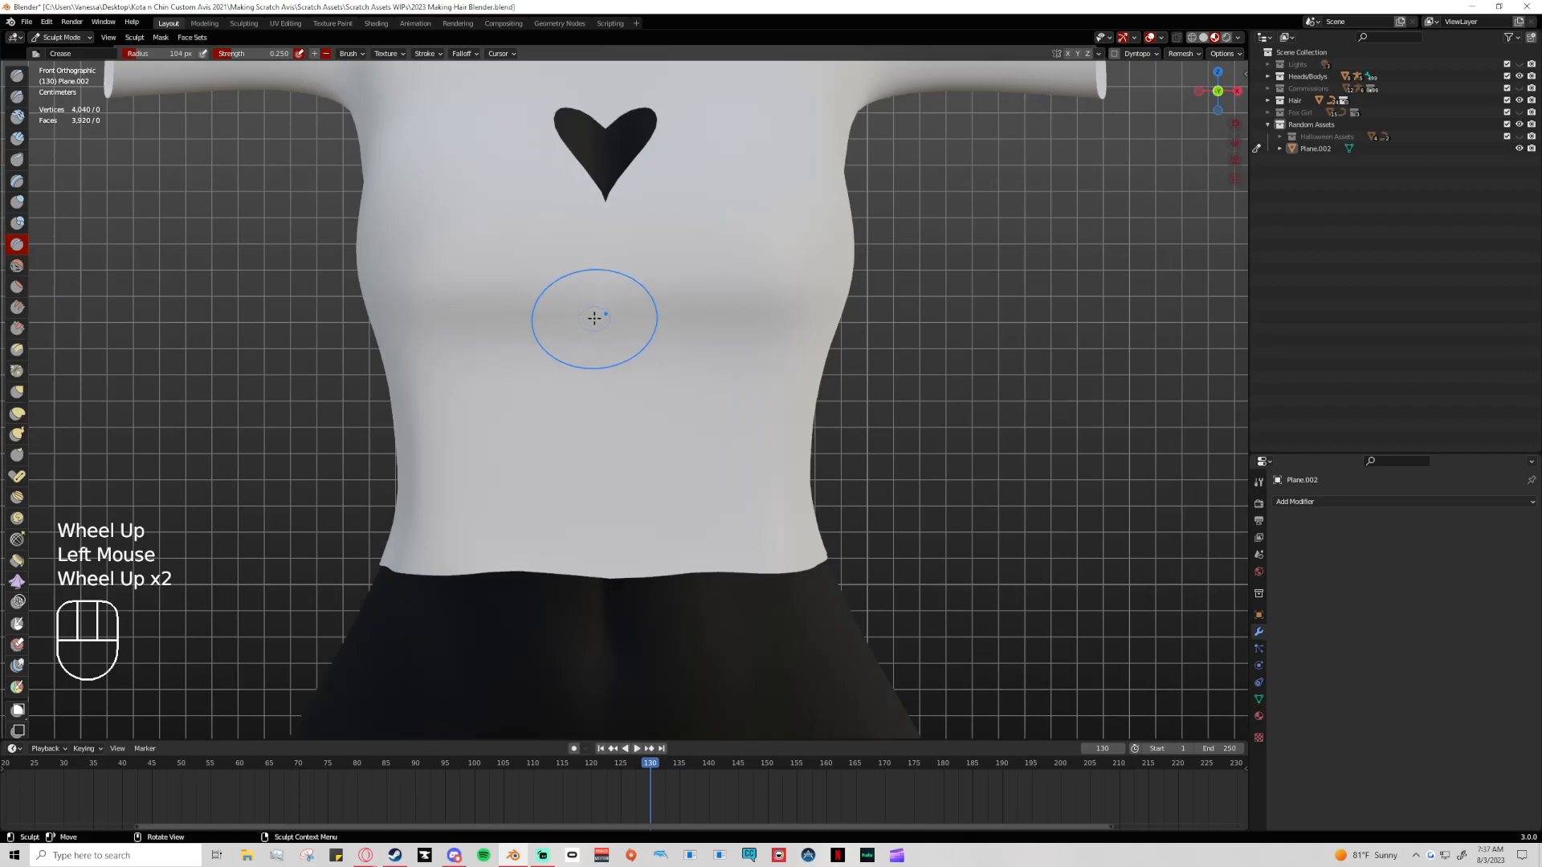
{"action": "left_click", "coordinate": [1068, 54]}
{"action": "left_click_drag", "start_coordinate": [699, 293], "coordinate": [642, 312]}
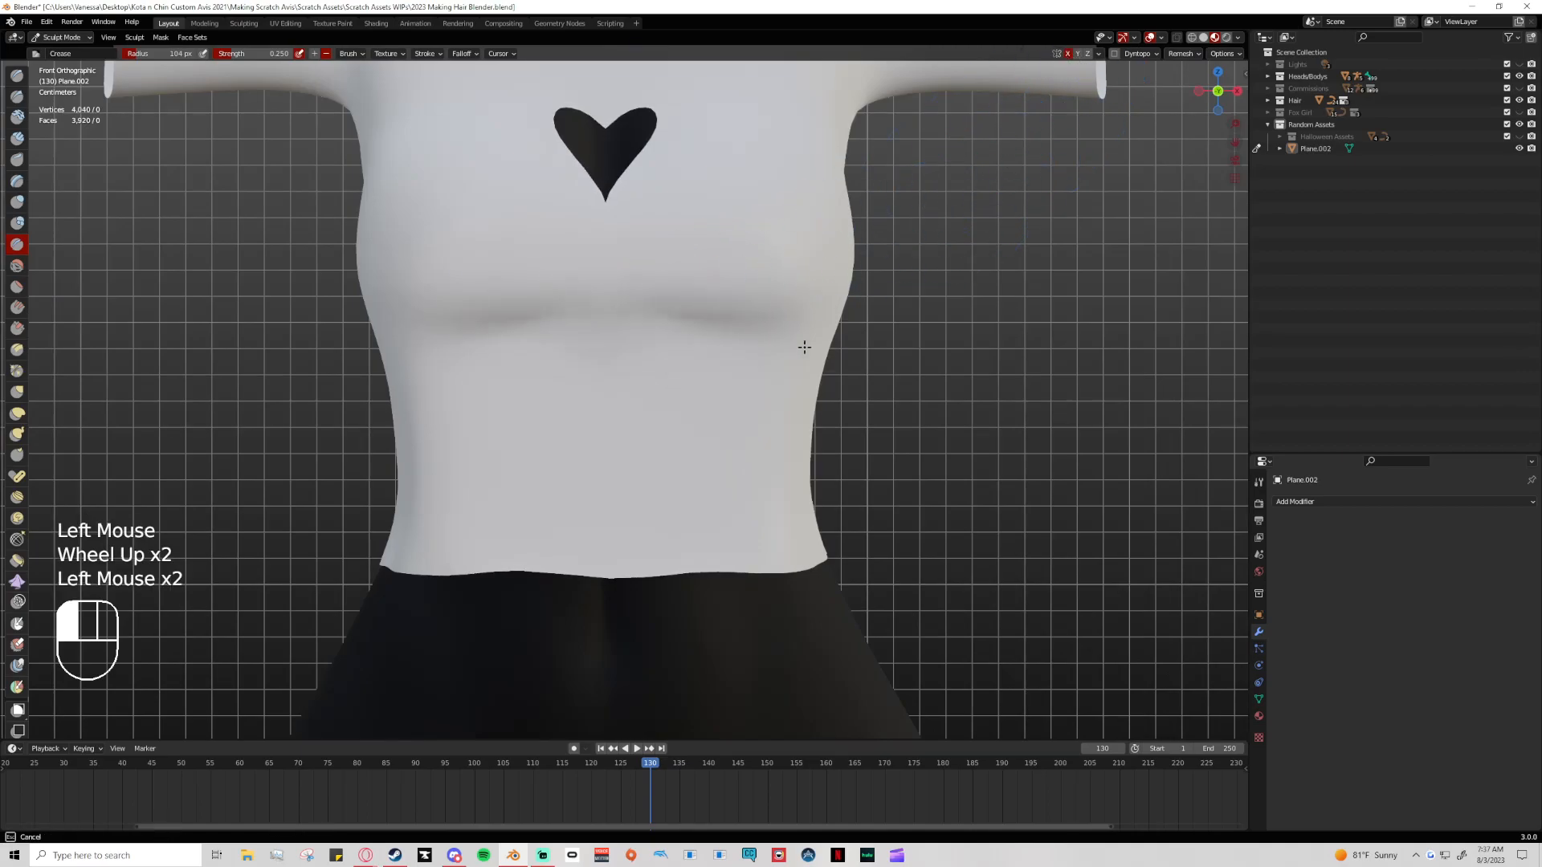
{"action": "left_click_drag", "start_coordinate": [791, 347], "coordinate": [793, 347]}
{"action": "left_click_drag", "start_coordinate": [663, 315], "coordinate": [792, 342]}
{"action": "scroll", "coordinate": [653, 351], "scroll_direction": "up", "scroll_amount": 2}
{"action": "mouse_move", "coordinate": [663, 283]}
{"action": "left_mouse_down"}
{"action": "mouse_move", "coordinate": [836, 492]}
{"action": "mouse_move", "coordinate": [835, 466]}
{"action": "mouse_move", "coordinate": [864, 473]}
{"action": "left_mouse_up"}
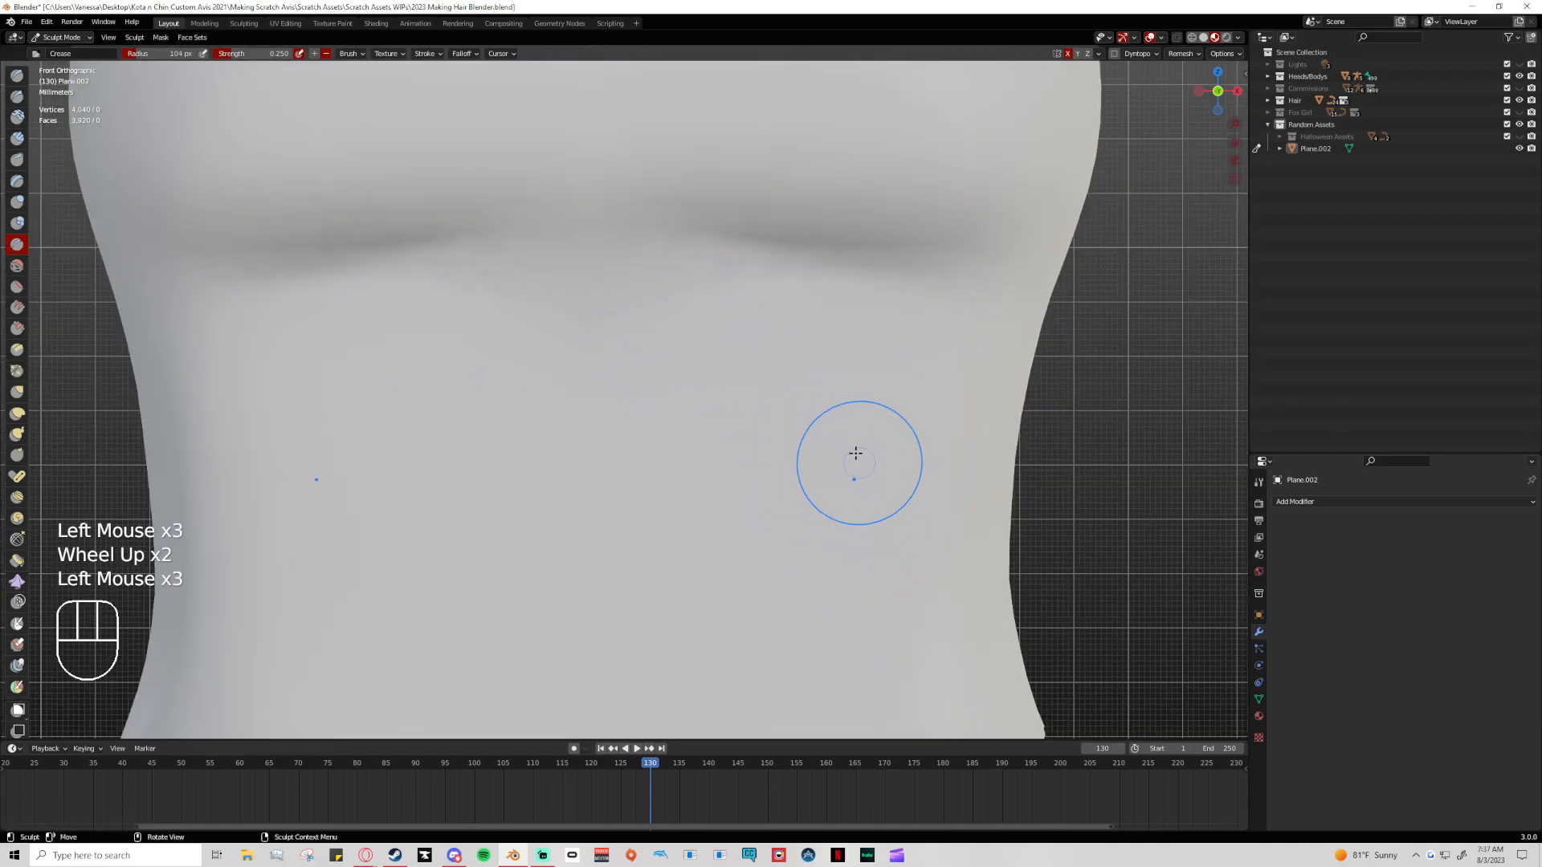
Extend the underbust creases toward the shirt's sides and touch up the upper chest with the Crease brush
{"action": "scroll", "coordinate": [859, 461], "scroll_direction": "down", "scroll_amount": 3}
{"action": "scroll", "coordinate": [760, 327], "scroll_direction": "up", "scroll_amount": 2}
{"action": "left_click", "coordinate": [928, 275]}
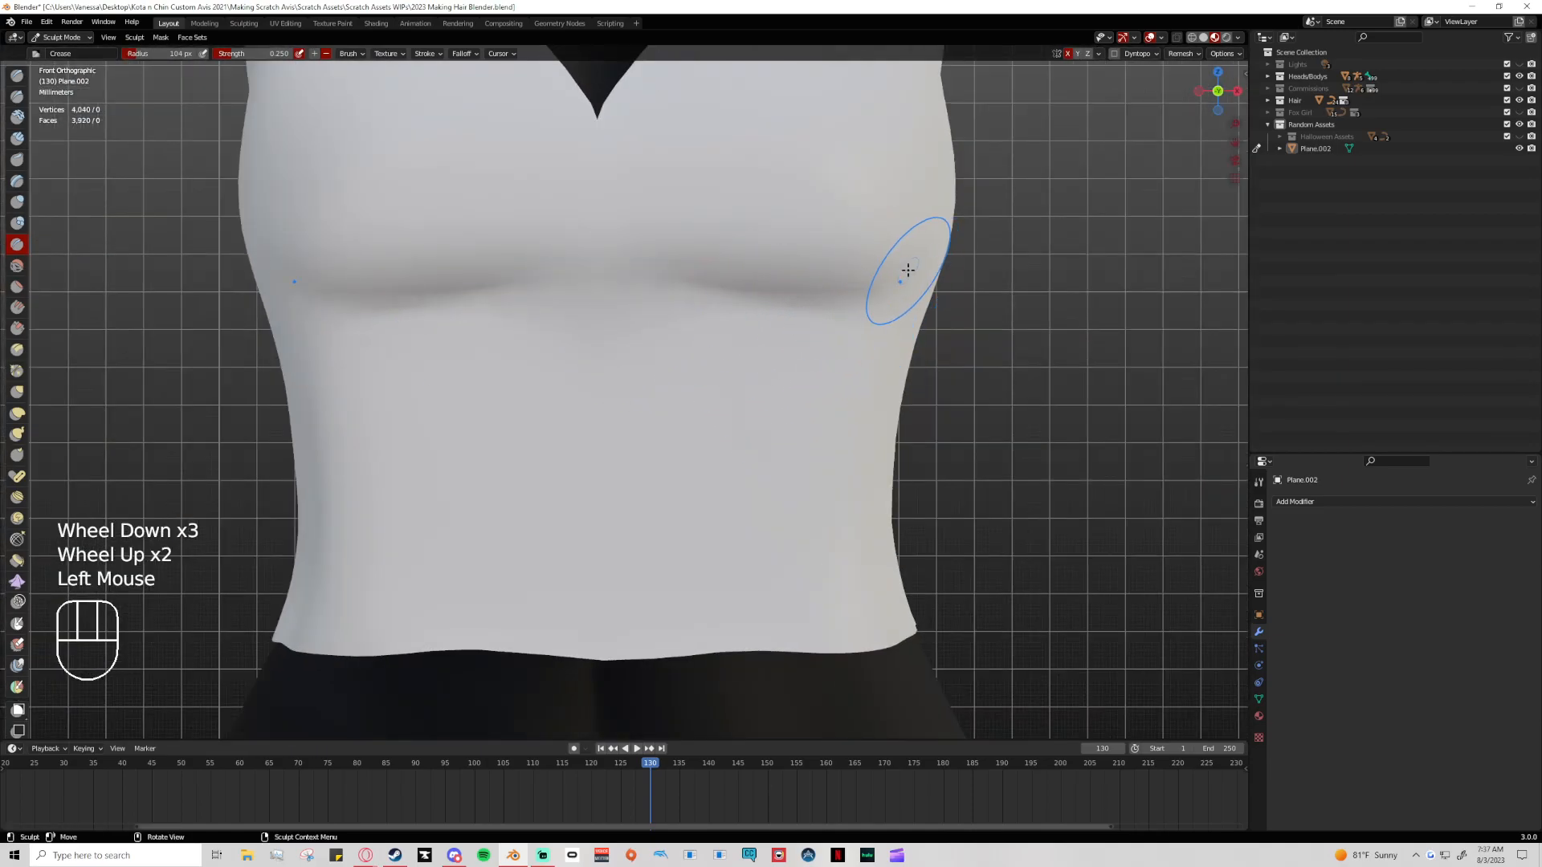
{"action": "scroll", "coordinate": [691, 201], "scroll_direction": "down", "scroll_amount": 2}
{"action": "left_click", "coordinate": [720, 207]}
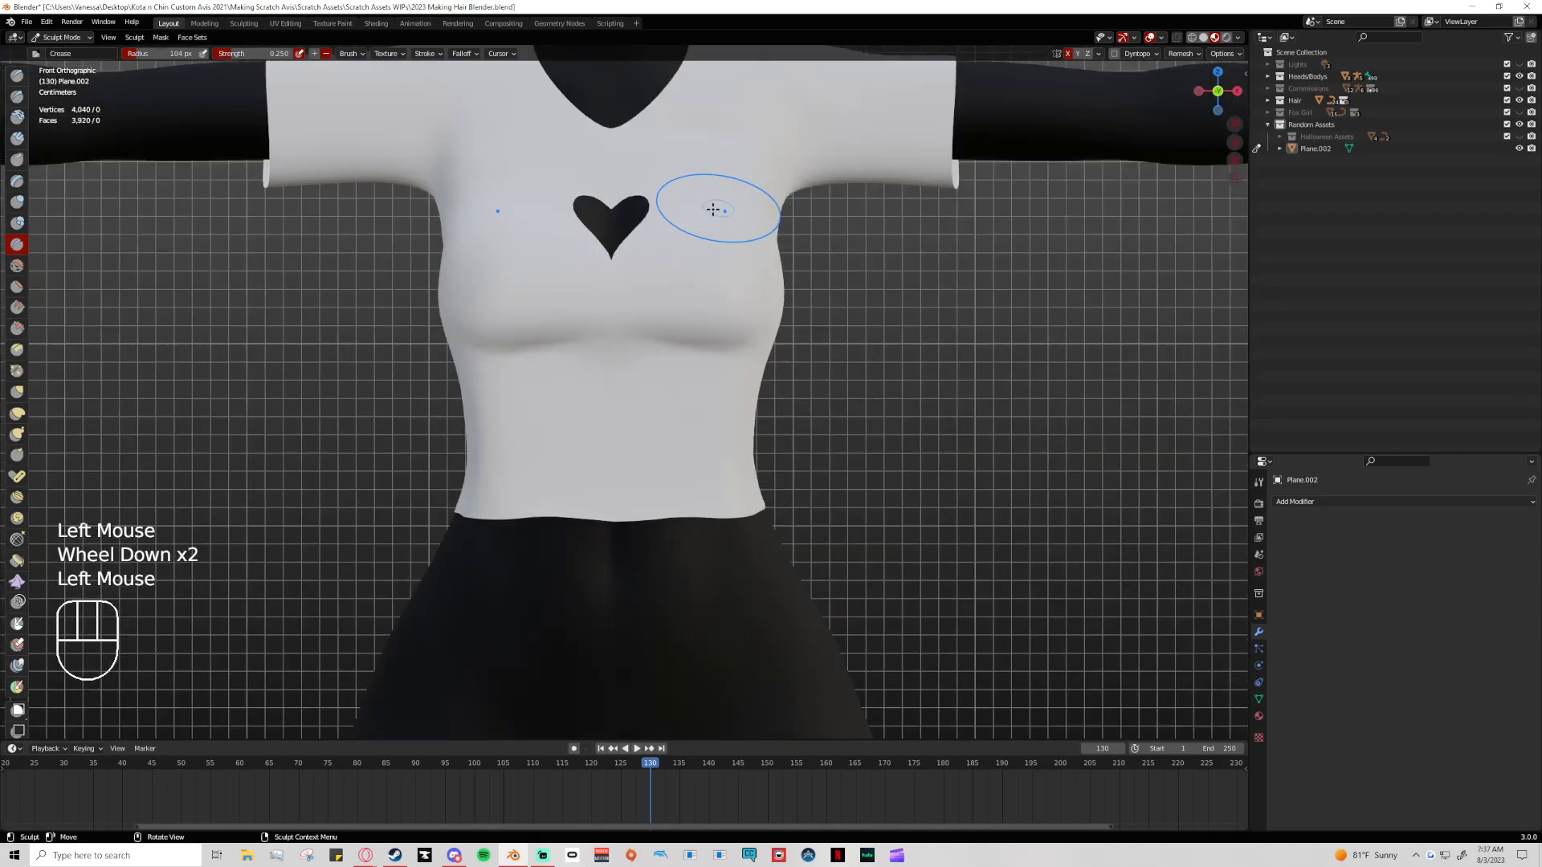
Soften the crease beneath the bust with the Flatten/Contrast brush at strength 0.500 from an angled side view
{"action": "middle_click_drag", "start_coordinate": [880, 282], "coordinate": [892, 315]}
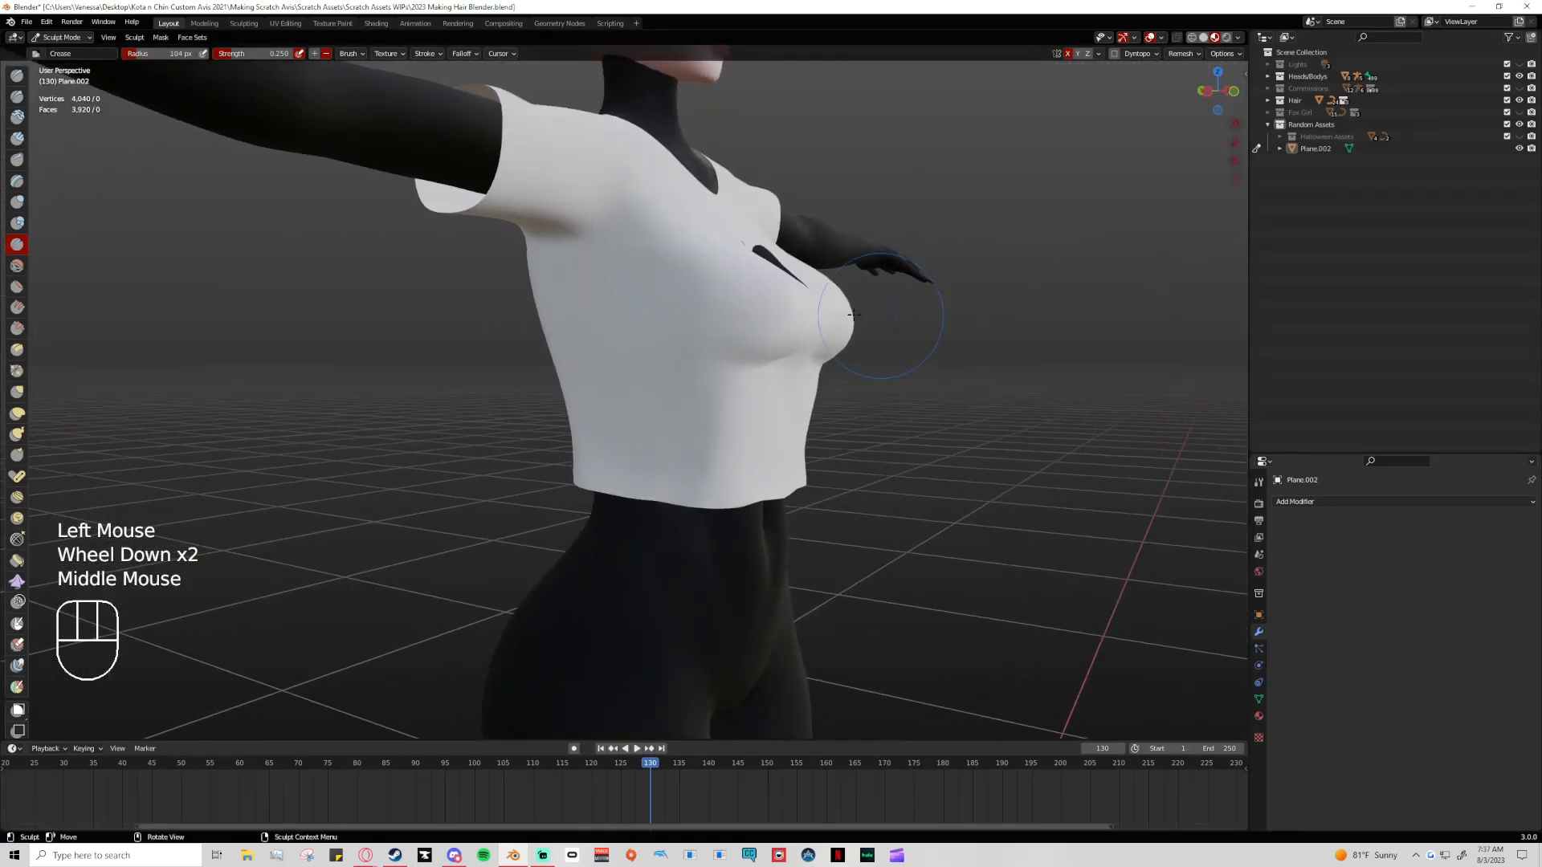
{"action": "left_click", "coordinate": [17, 288]}
{"action": "left_click", "coordinate": [705, 321]}
{"action": "left_click", "coordinate": [737, 369]}
{"action": "left_click", "coordinate": [778, 363]}
{"action": "left_click", "coordinate": [777, 362]}
{"action": "left_click", "coordinate": [755, 364]}
{"action": "left_click", "coordinate": [735, 363]}
{"action": "left_click", "coordinate": [763, 361]}
{"action": "left_click", "coordinate": [785, 358]}
{"action": "scroll", "coordinate": [843, 389], "scroll_direction": "down", "scroll_amount": 1}
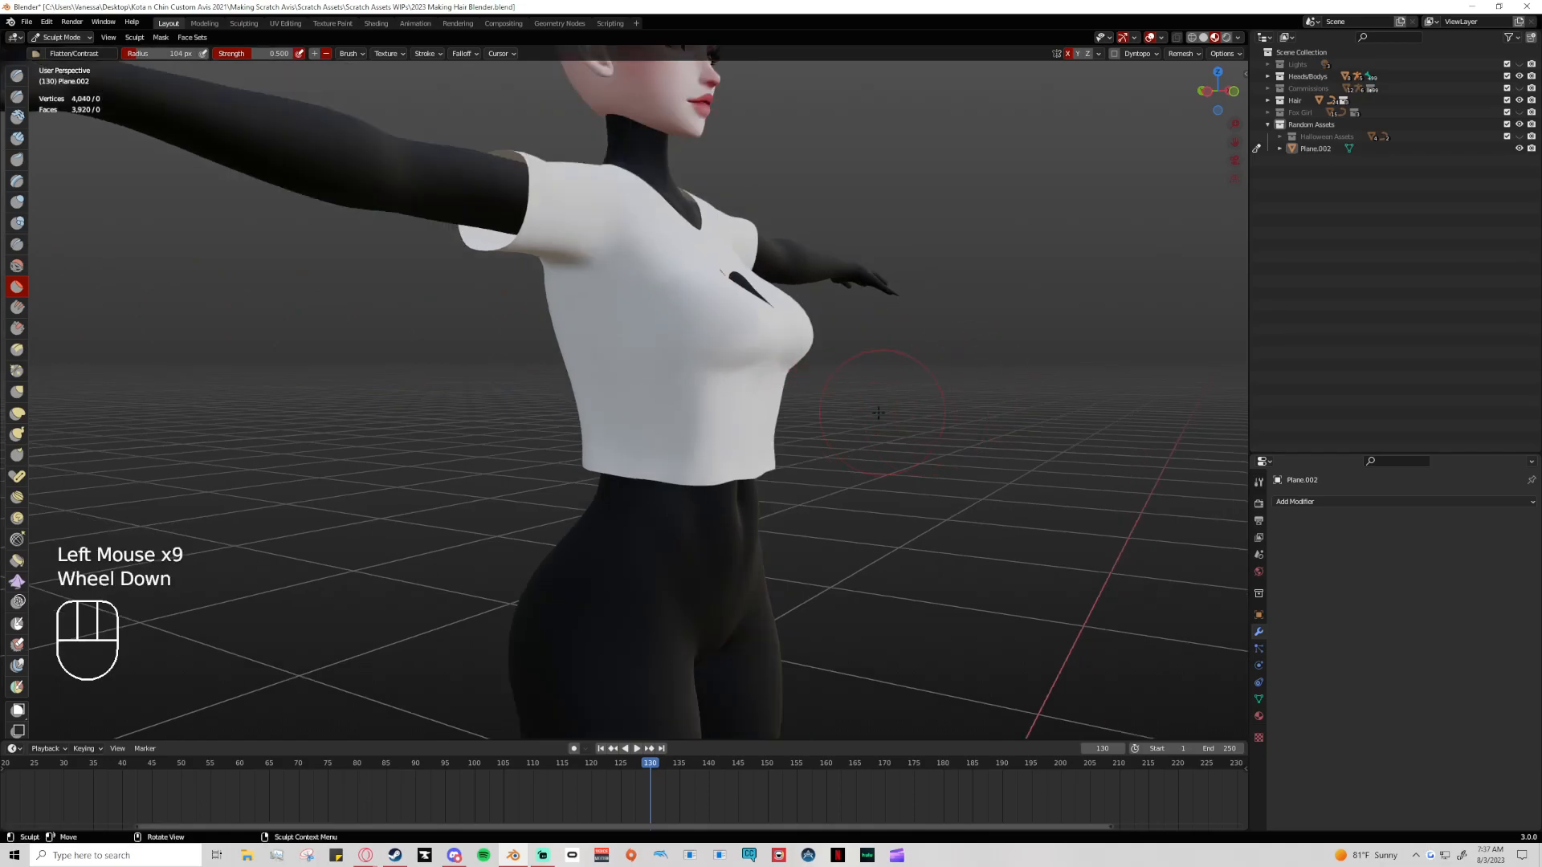
Flatten the underbust area further from the opposite side and check the resulting profile
{"action": "middle_click_drag", "start_coordinate": [882, 410], "coordinate": [753, 408]}
{"action": "left_click", "coordinate": [682, 376]}
{"action": "left_click", "coordinate": [650, 381]}
{"action": "left_click", "coordinate": [648, 382]}
{"action": "left_click", "coordinate": [646, 384]}
{"action": "left_click", "coordinate": [648, 383]}
{"action": "scroll", "coordinate": [648, 383], "scroll_direction": "down", "scroll_amount": 2}
{"action": "middle_click_drag", "start_coordinate": [648, 394], "coordinate": [623, 419]}
{"action": "scroll", "coordinate": [541, 385], "scroll_direction": "up", "scroll_amount": 1}
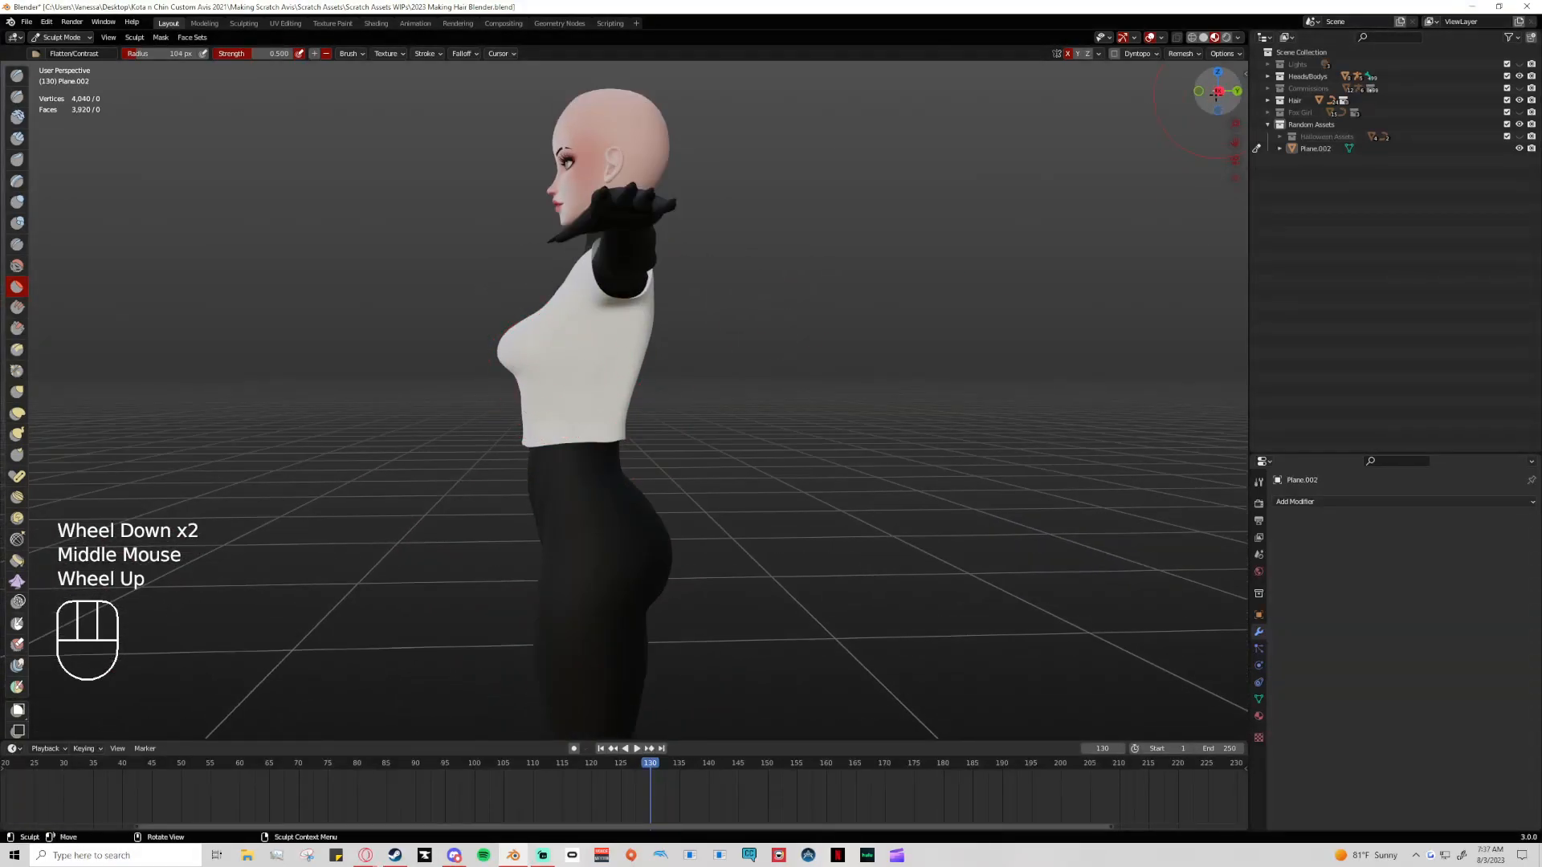
Reshape the bust's profile in the right side view with Elastic Deform
{"action": "left_click", "coordinate": [1219, 91]}
{"action": "scroll", "coordinate": [635, 322], "scroll_direction": "up", "scroll_amount": 2}
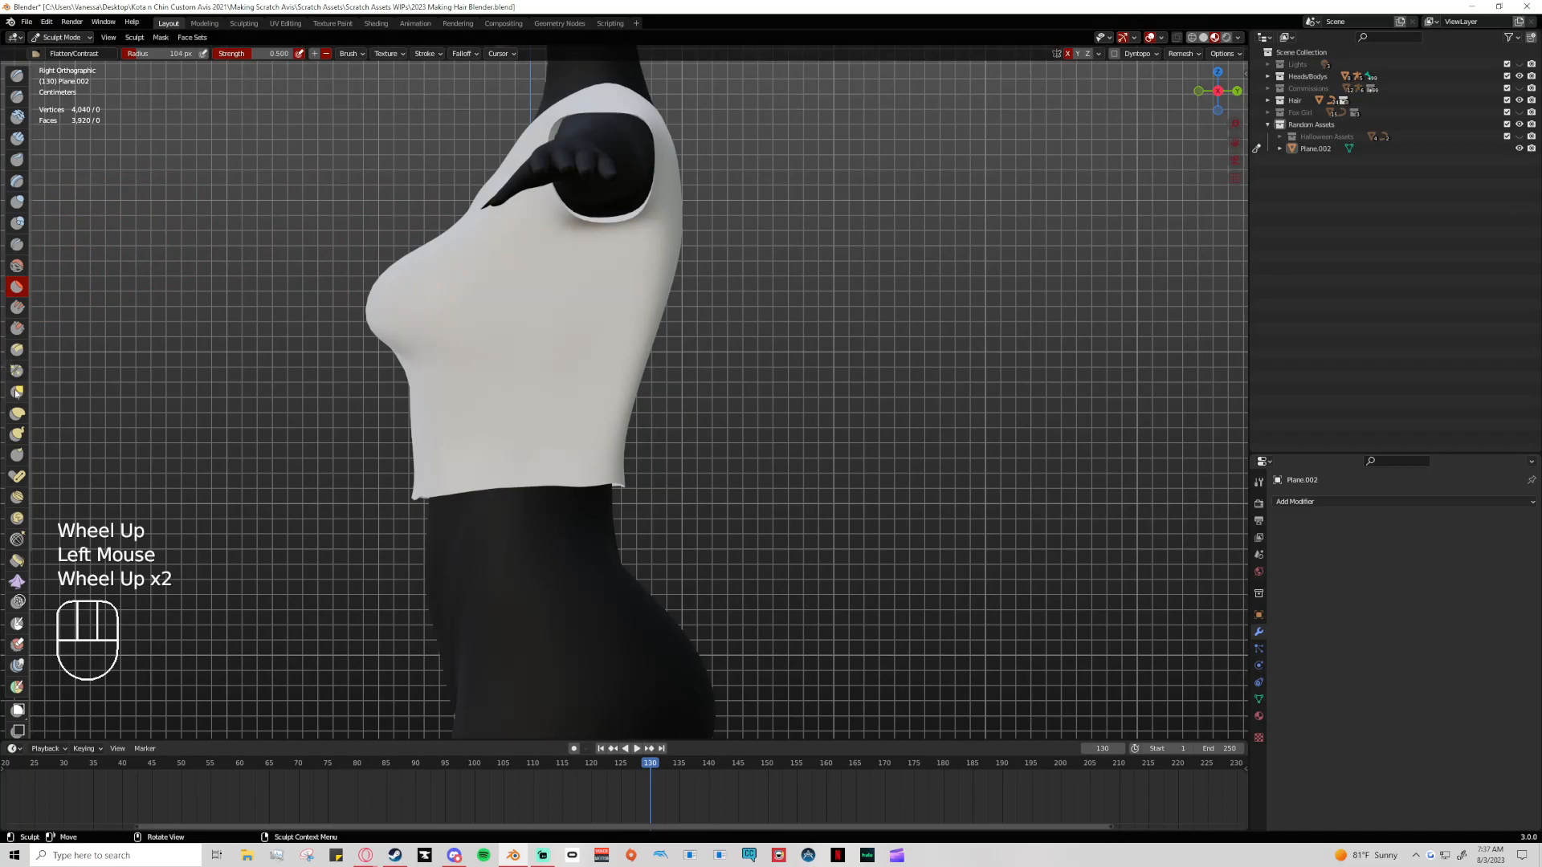
{"action": "left_click", "coordinate": [17, 413]}
{"action": "mouse_move", "coordinate": [385, 259]}
{"action": "left_mouse_down"}
{"action": "mouse_move", "coordinate": [408, 286]}
{"action": "mouse_move", "coordinate": [372, 317]}
{"action": "left_mouse_up"}
{"action": "scroll", "coordinate": [372, 316], "scroll_direction": "up", "scroll_amount": 2}
{"action": "left_click_drag", "start_coordinate": [275, 309], "coordinate": [270, 287]}
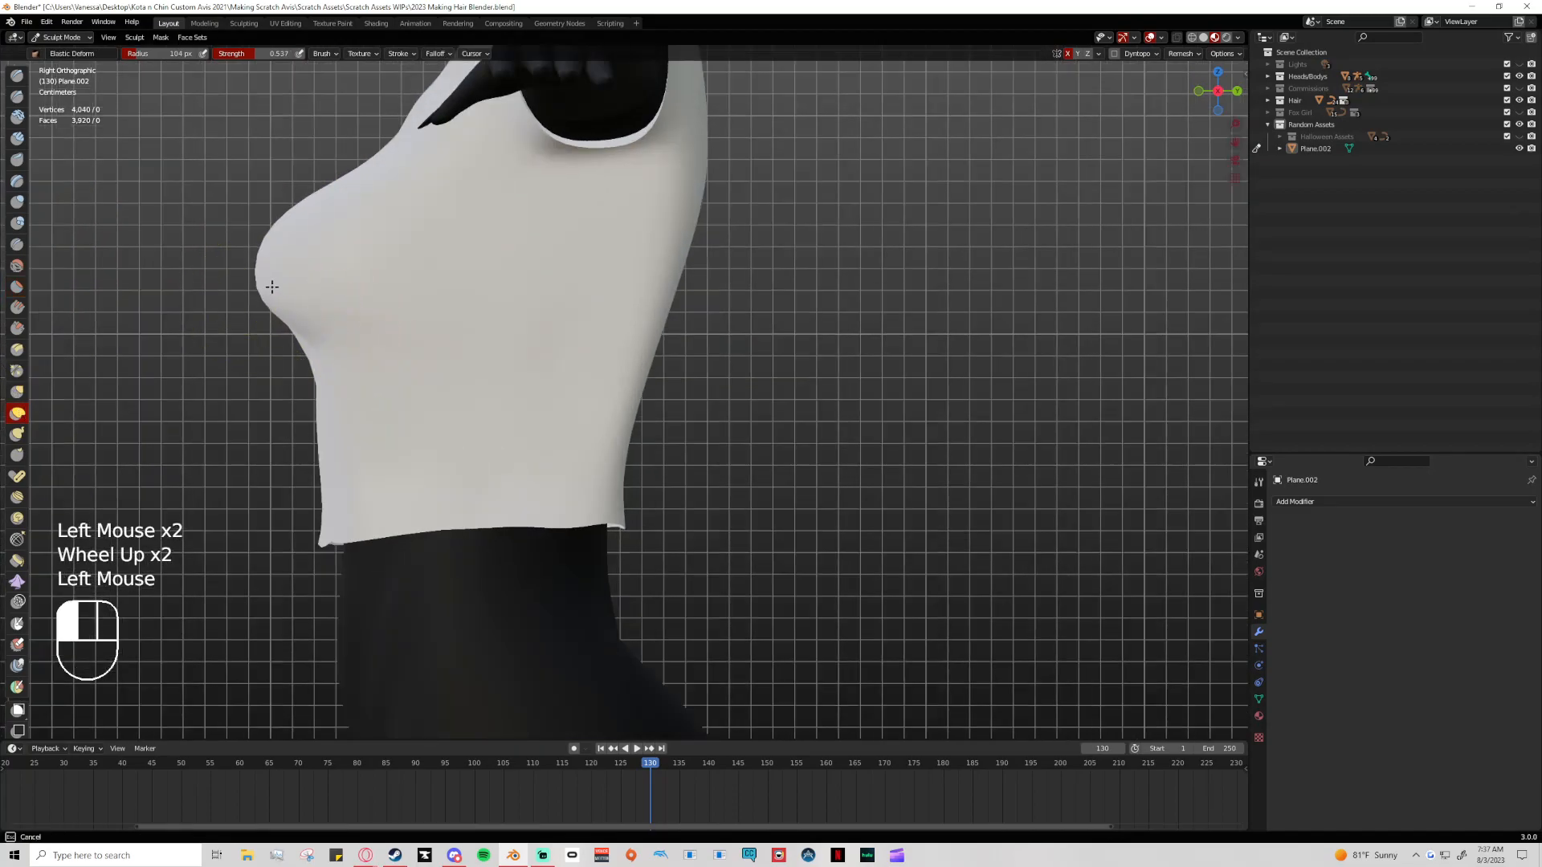
{"action": "left_click_drag", "start_coordinate": [306, 234], "coordinate": [293, 241]}
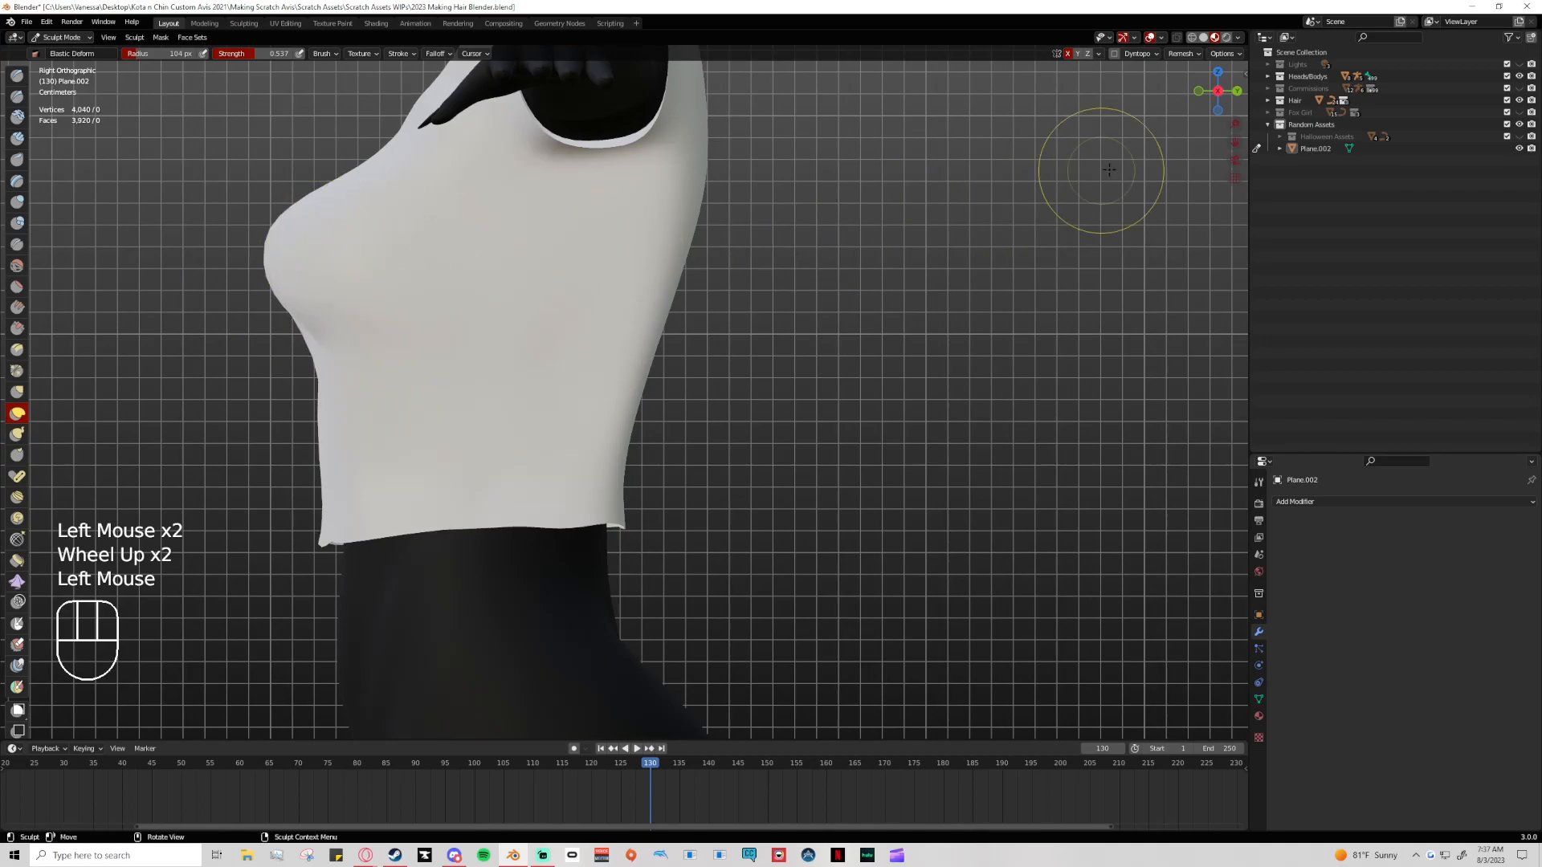
Adjust the bust and front contours with Elastic Deform against the body mesh in Wireframe shading
{"action": "left_click", "coordinate": [1191, 37]}
{"action": "left_click", "coordinate": [1176, 39]}
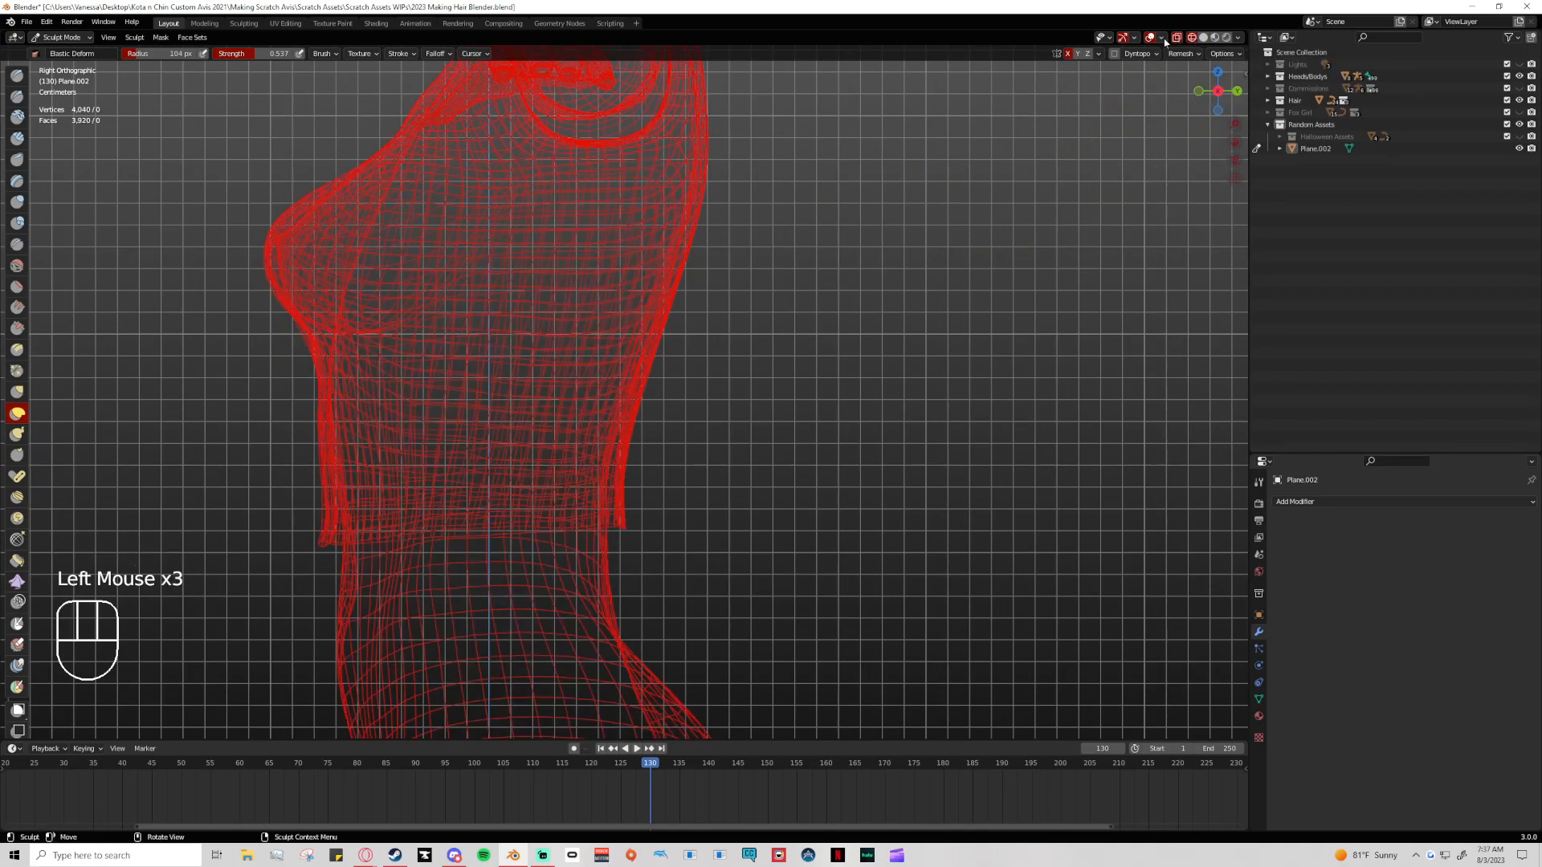
{"action": "left_click_drag", "start_coordinate": [299, 212], "coordinate": [290, 221]}
{"action": "left_click", "coordinate": [291, 322]}
{"action": "left_click_drag", "start_coordinate": [289, 324], "coordinate": [292, 319]}
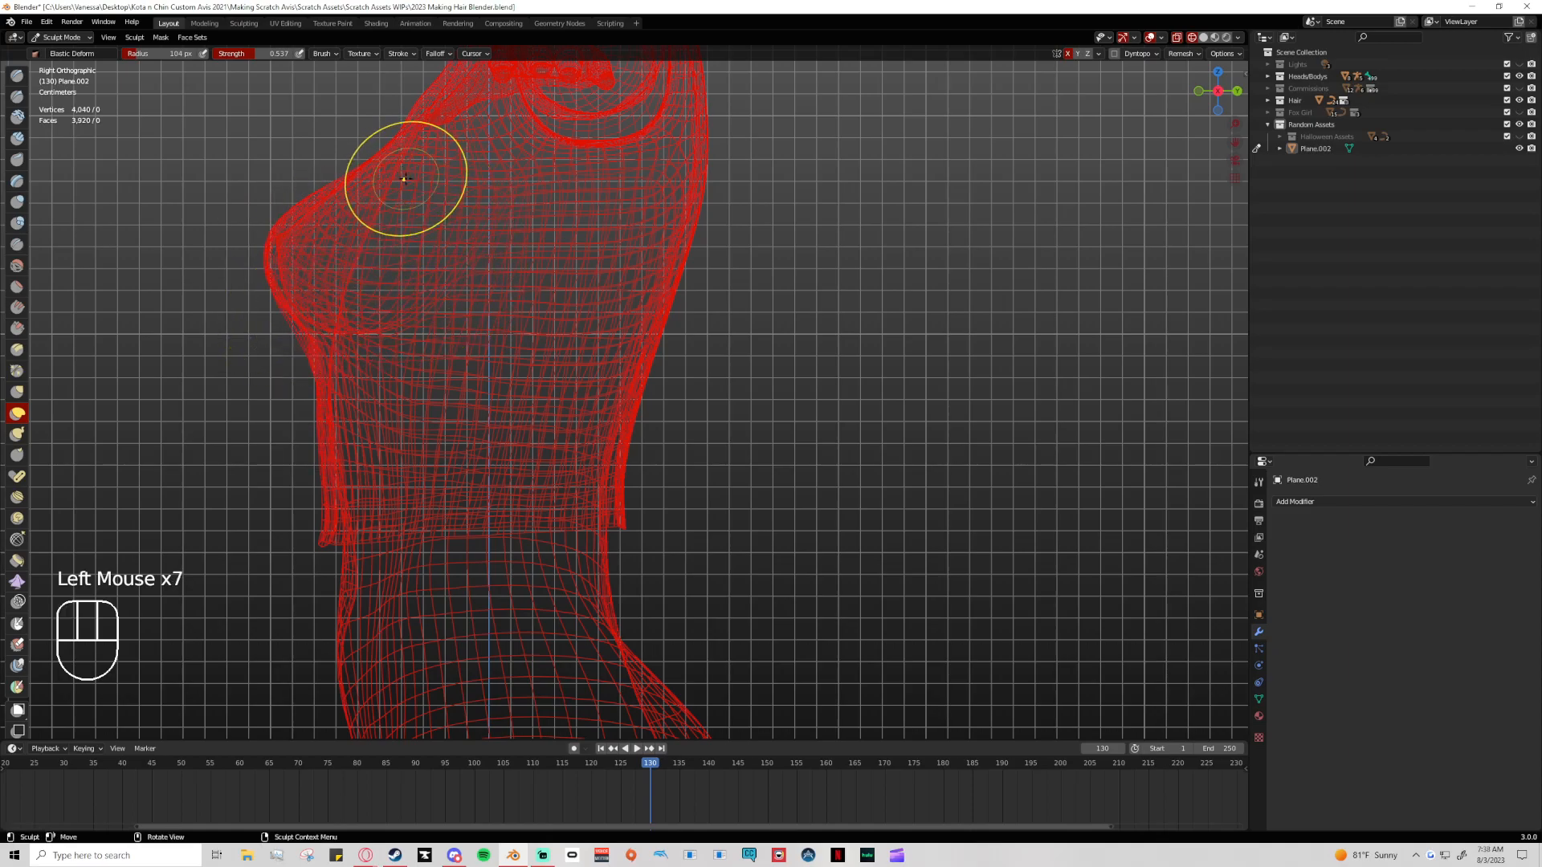
{"action": "scroll", "coordinate": [618, 394], "scroll_direction": "down", "scroll_amount": 1}
{"action": "left_click", "coordinate": [377, 443]}
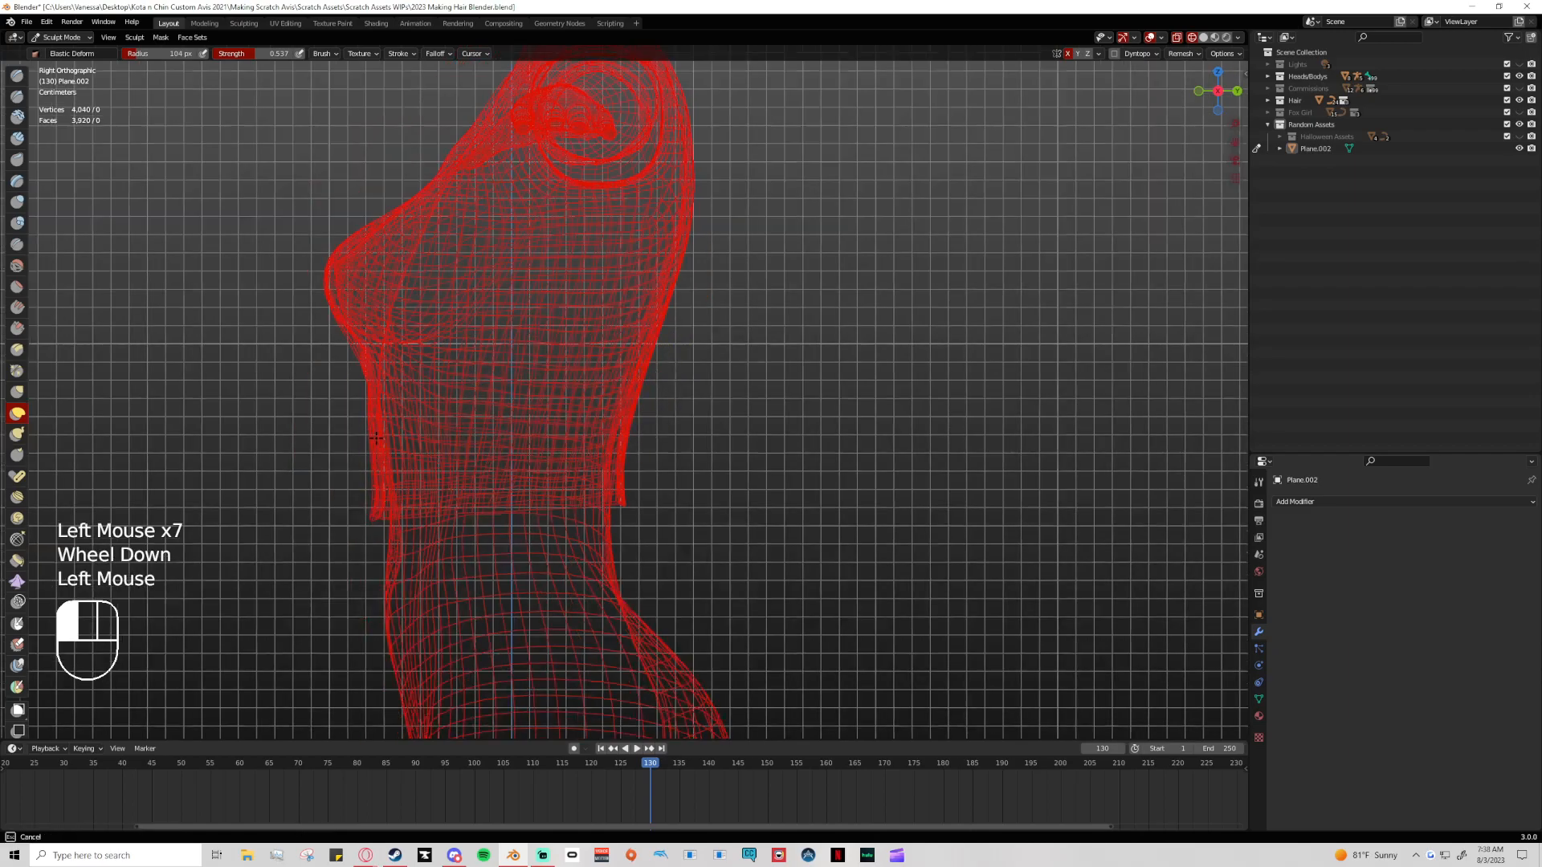
{"action": "left_click_drag", "start_coordinate": [348, 241], "coordinate": [347, 241]}
Return the viewport to Material Preview shading with the shirt seen at an angle from the front
{"action": "scroll", "coordinate": [611, 354], "scroll_direction": "down", "scroll_amount": 2}
{"action": "mouse_move", "coordinate": [613, 354]}
{"action": "middle_mouse_down"}
{"action": "mouse_move", "coordinate": [675, 366]}
{"action": "mouse_move", "coordinate": [883, 345]}
{"action": "middle_mouse_up"}
{"action": "left_click", "coordinate": [1214, 37]}
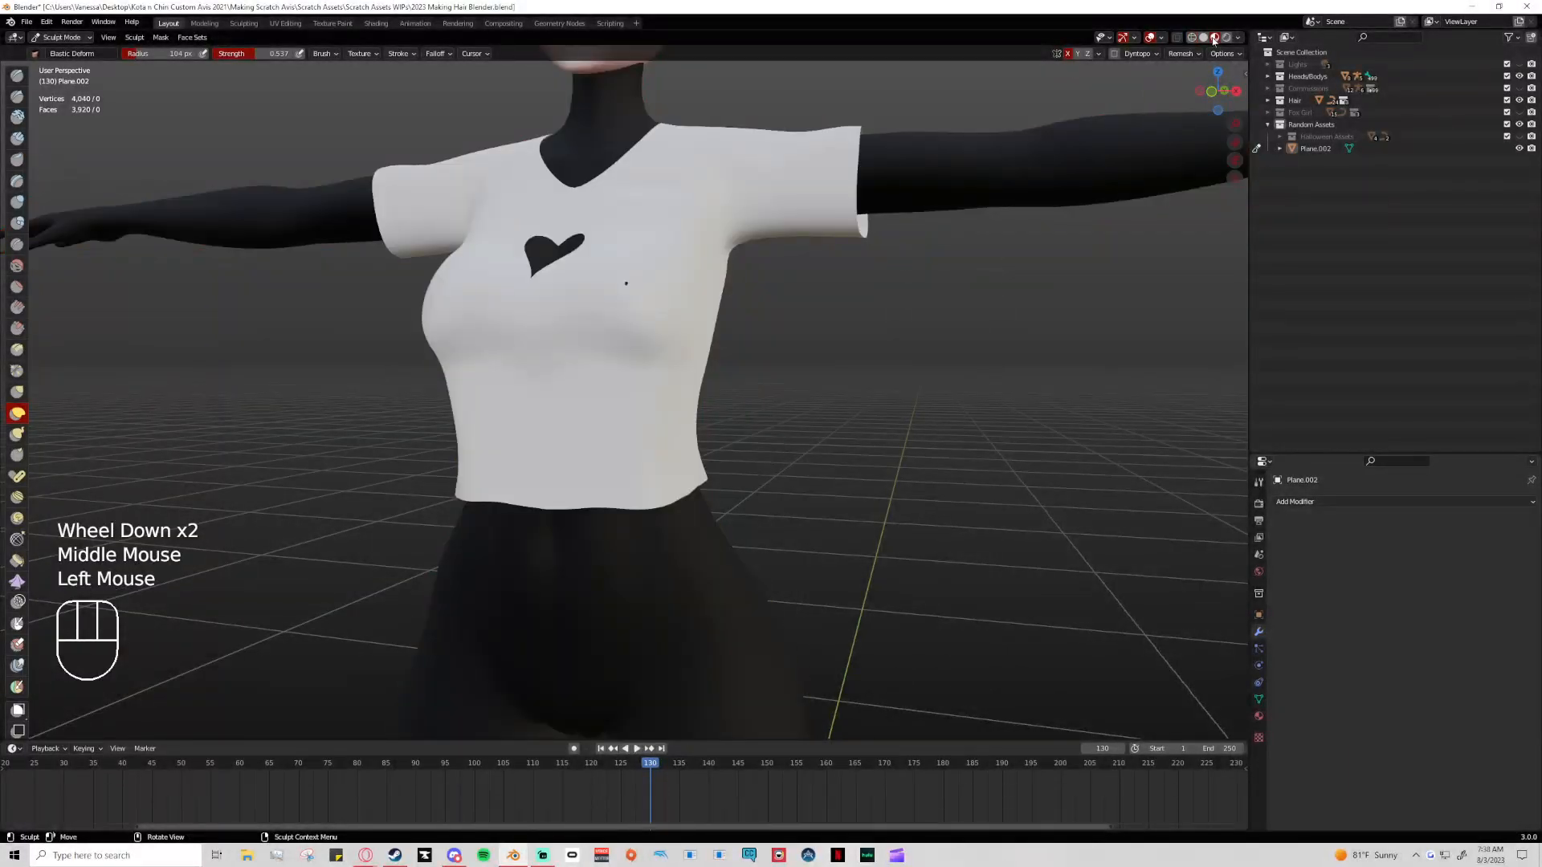
{"action": "left_click", "coordinate": [1176, 39]}
Fine-tune the bust contours from both sides with Elastic Deform
{"action": "middle_click_drag", "start_coordinate": [668, 300], "coordinate": [565, 329]}
{"action": "left_click_drag", "start_coordinate": [481, 348], "coordinate": [467, 349]}
{"action": "scroll", "coordinate": [387, 356], "scroll_direction": "down", "scroll_amount": 2}
{"action": "middle_click_drag", "start_coordinate": [441, 344], "coordinate": [712, 357]}
{"action": "left_click_drag", "start_coordinate": [737, 352], "coordinate": [805, 354]}
{"action": "middle_click_drag", "start_coordinate": [805, 354], "coordinate": [836, 345]}
{"action": "scroll", "coordinate": [826, 321], "scroll_direction": "up", "scroll_amount": 2}
{"action": "left_click_drag", "start_coordinate": [810, 262], "coordinate": [806, 271]}
{"action": "scroll", "coordinate": [894, 345], "scroll_direction": "down", "scroll_amount": 2}
{"action": "middle_click_drag", "start_coordinate": [895, 345], "coordinate": [766, 349]}
Return to Object Mode in the front view with the shirt deselected
{"action": "left_click_drag", "start_coordinate": [62, 37], "coordinate": [61, 51]}
{"action": "left_click", "coordinate": [1218, 92]}
{"action": "scroll", "coordinate": [819, 289], "scroll_direction": "down", "scroll_amount": 2}
{"action": "scroll", "coordinate": [819, 289], "scroll_direction": "up", "scroll_amount": 2}
{"action": "scroll", "coordinate": [819, 289], "scroll_direction": "up", "scroll_amount": 1}
{"action": "middle_click_drag", "start_coordinate": [819, 289], "coordinate": [839, 313], "text": "shift"}
{"action": "left_click", "coordinate": [841, 314]}
{"action": "left_click", "coordinate": [1302, 501]}
{"action": "left_click", "coordinate": [1120, 484]}
Assign the existing Flat Color 4.001 material to the shirt and bring up its Metallic, Specular and Roughness settings
{"action": "left_click", "coordinate": [1258, 716]}
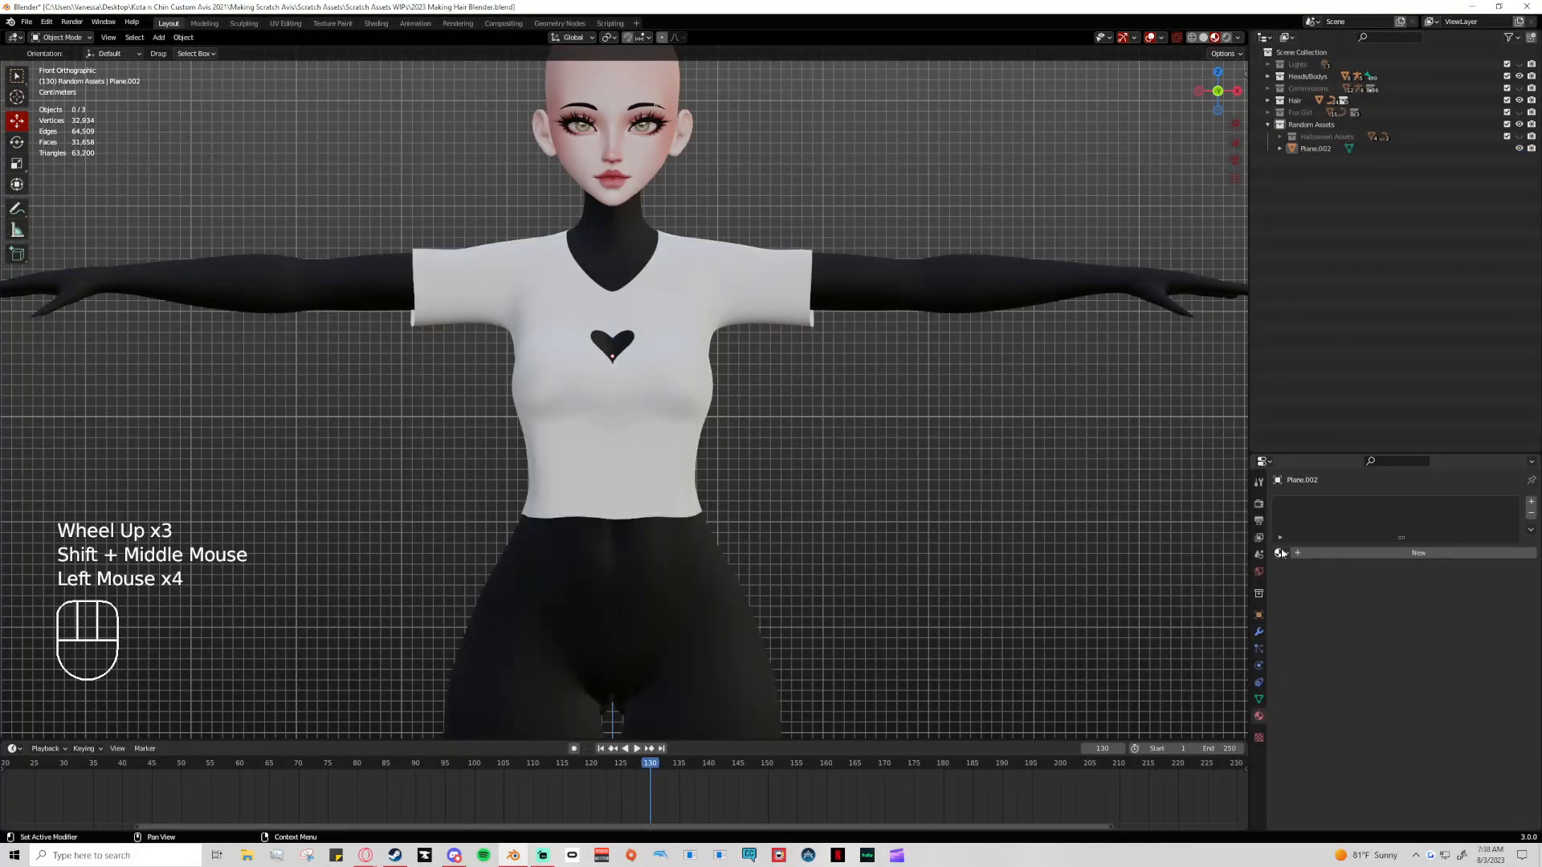
{"action": "left_click", "coordinate": [1279, 553]}
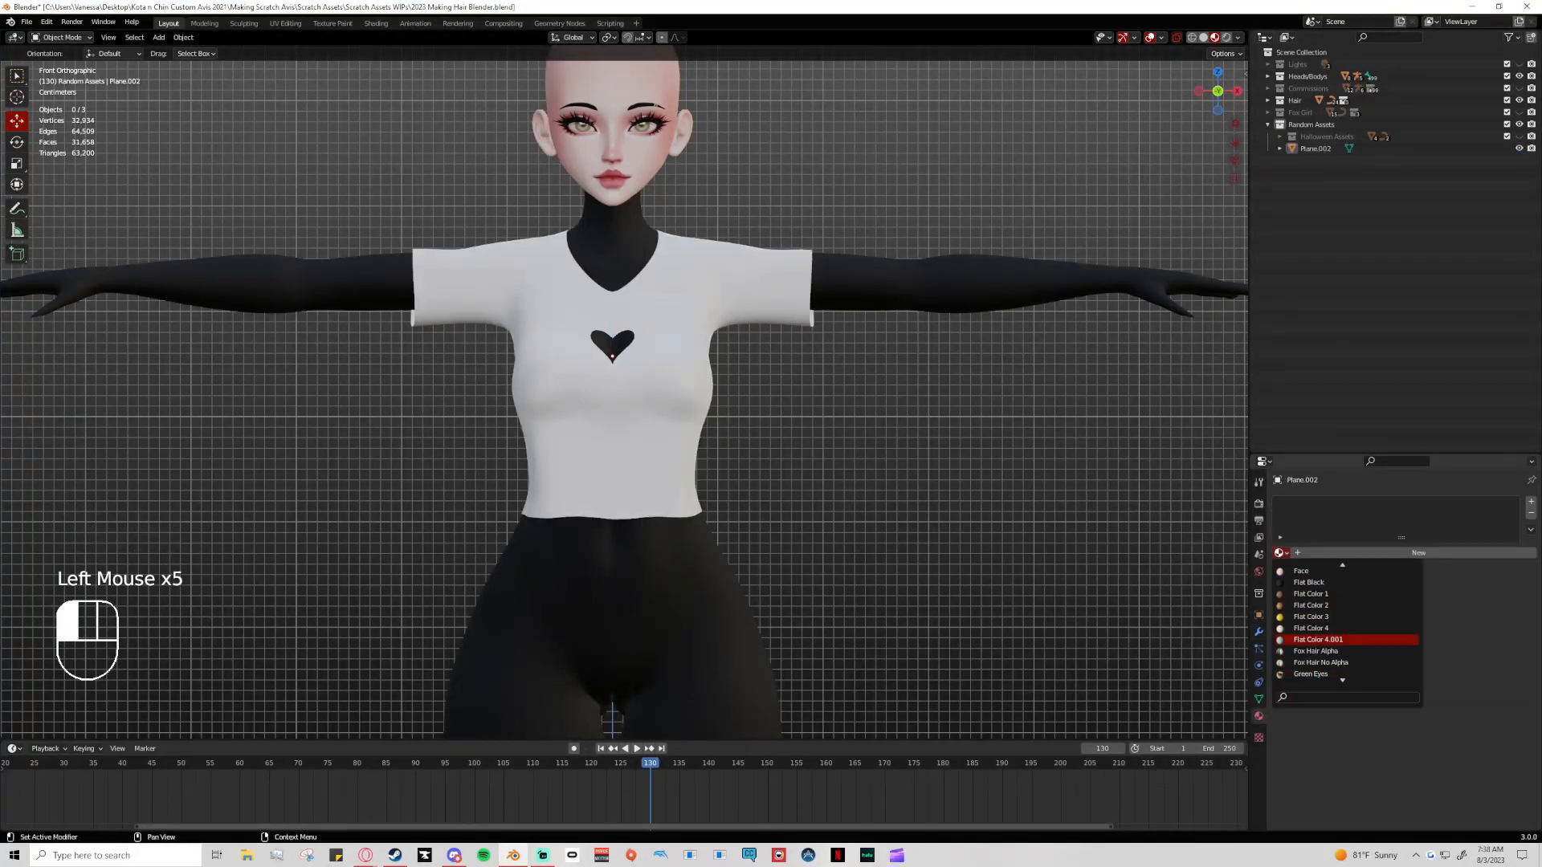
{"action": "left_click", "coordinate": [1317, 640]}
{"action": "scroll", "coordinate": [978, 536], "scroll_direction": "up", "scroll_amount": 2}
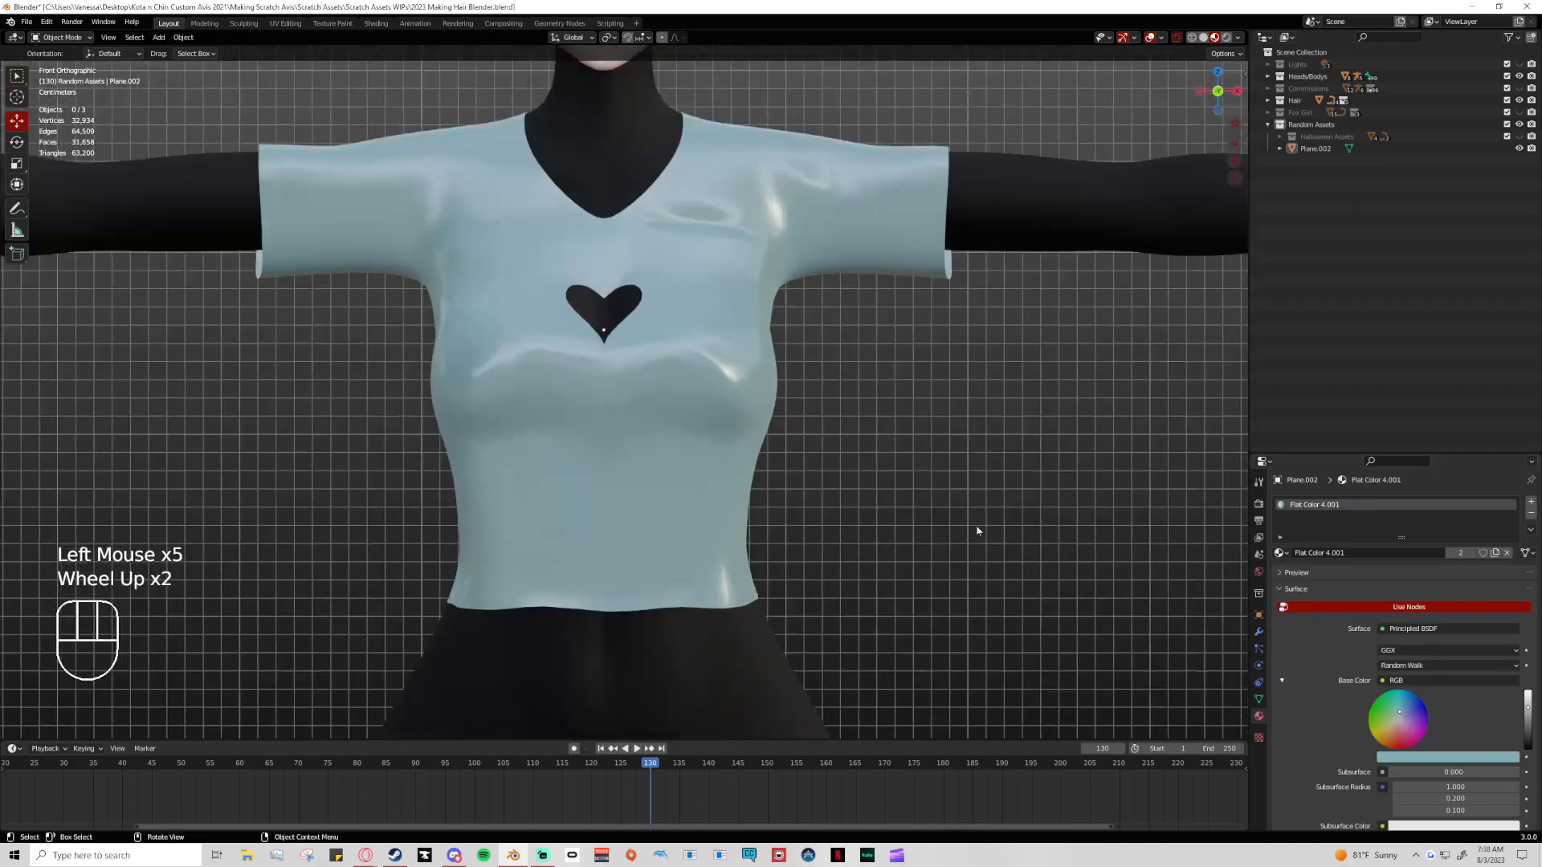
{"action": "middle_click_drag", "start_coordinate": [979, 536], "coordinate": [1000, 554], "text": "shift"}
{"action": "scroll", "coordinate": [1001, 554], "scroll_direction": "down", "scroll_amount": 1, "text": "shift"}
{"action": "scroll", "coordinate": [1361, 701], "scroll_direction": "down", "scroll_amount": 4}
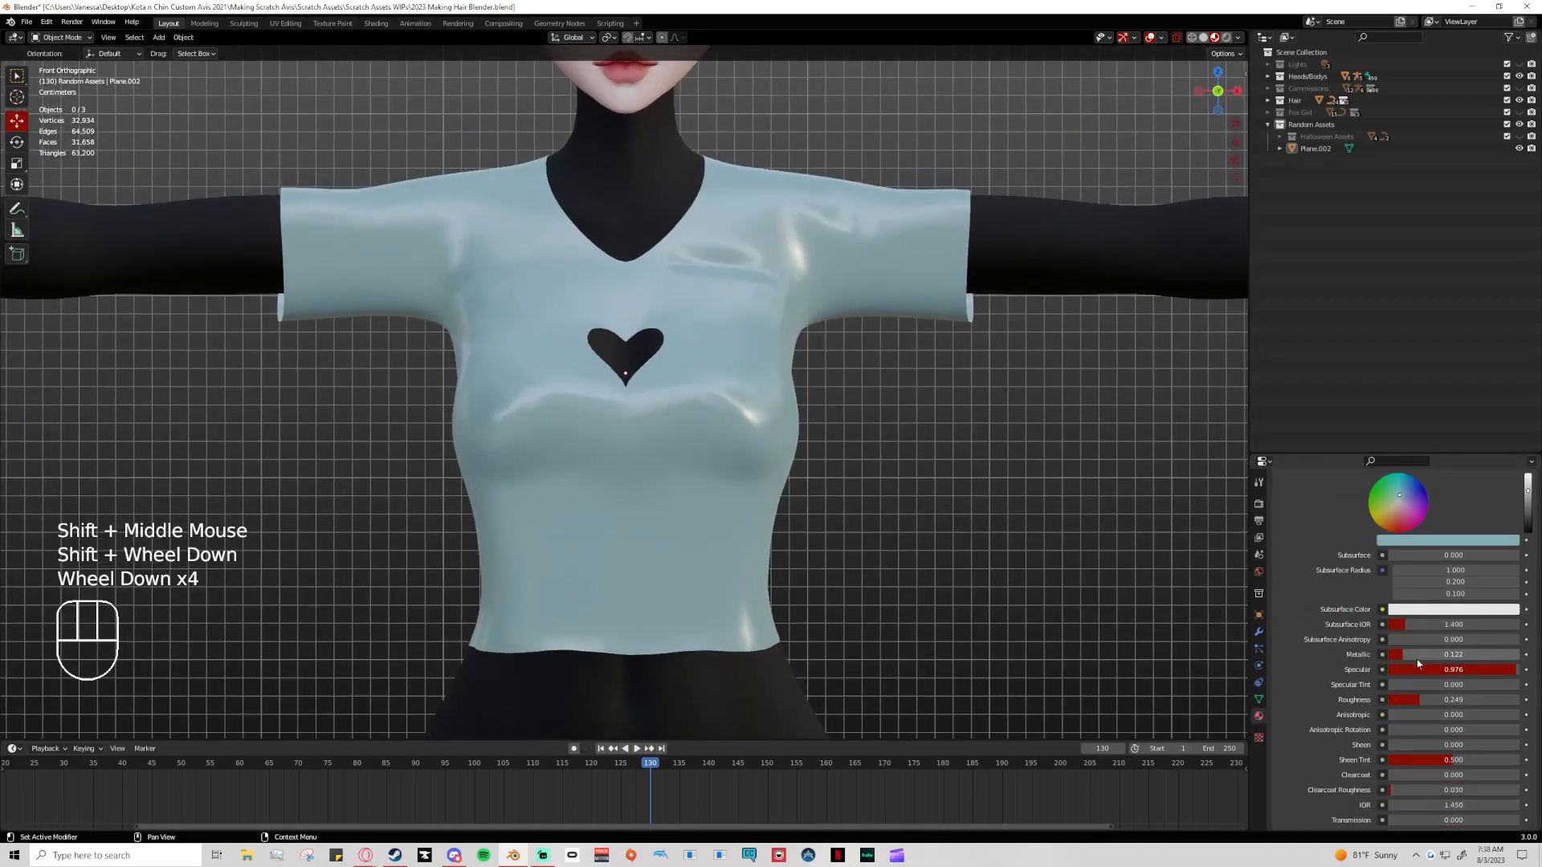
Set the shirt material's Metallic to 0.332, Specular to 0.237 and Roughness to 0.642
{"action": "left_click", "coordinate": [1417, 658]}
{"action": "left_click_drag", "start_coordinate": [1417, 654], "coordinate": [1450, 655]}
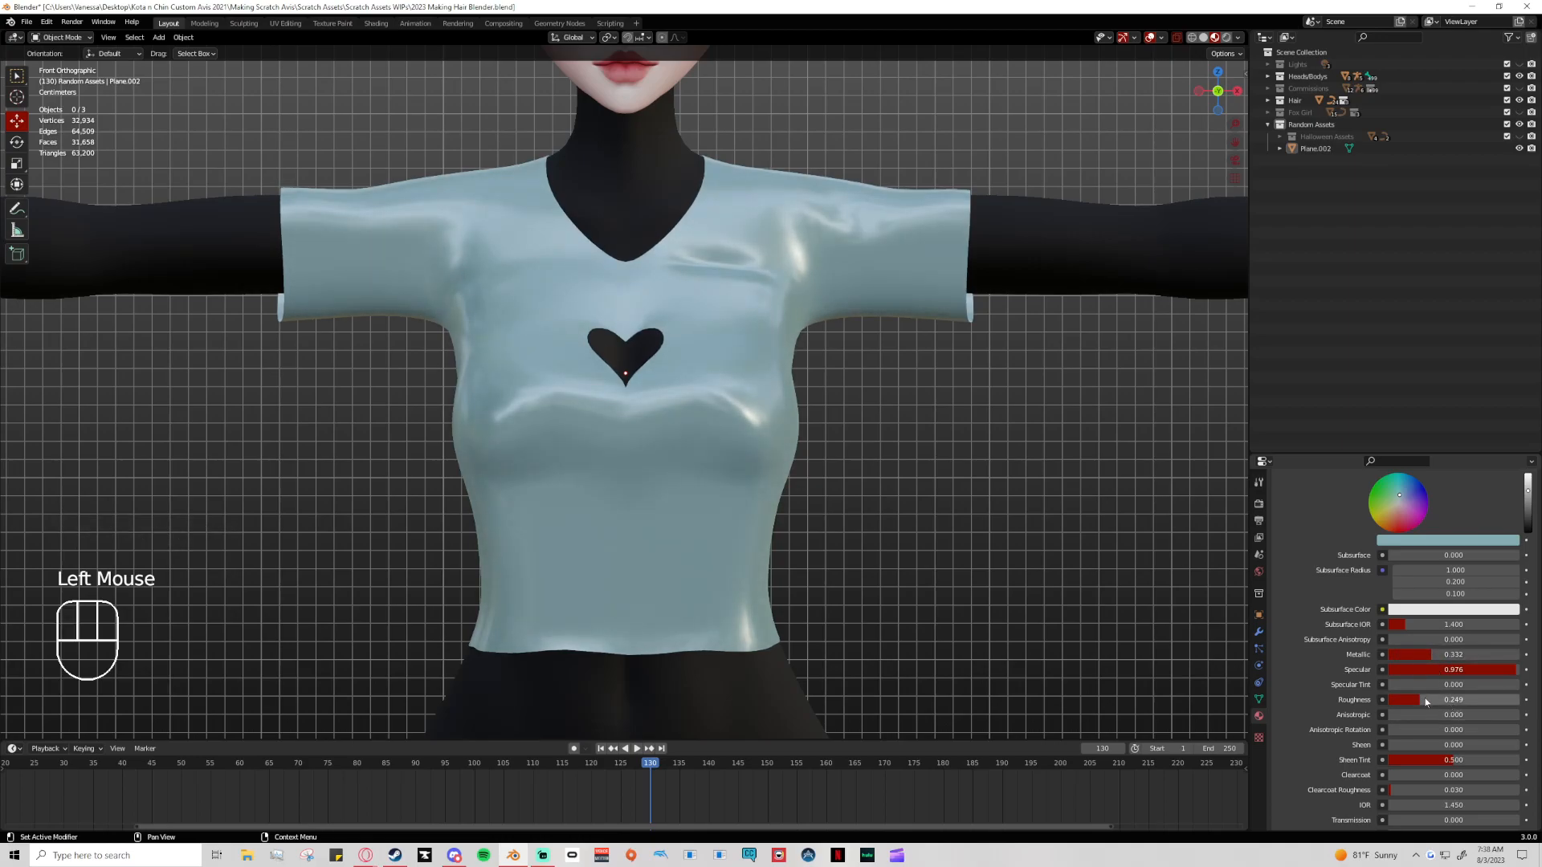
{"action": "left_click_drag", "start_coordinate": [1424, 670], "coordinate": [1519, 699]}
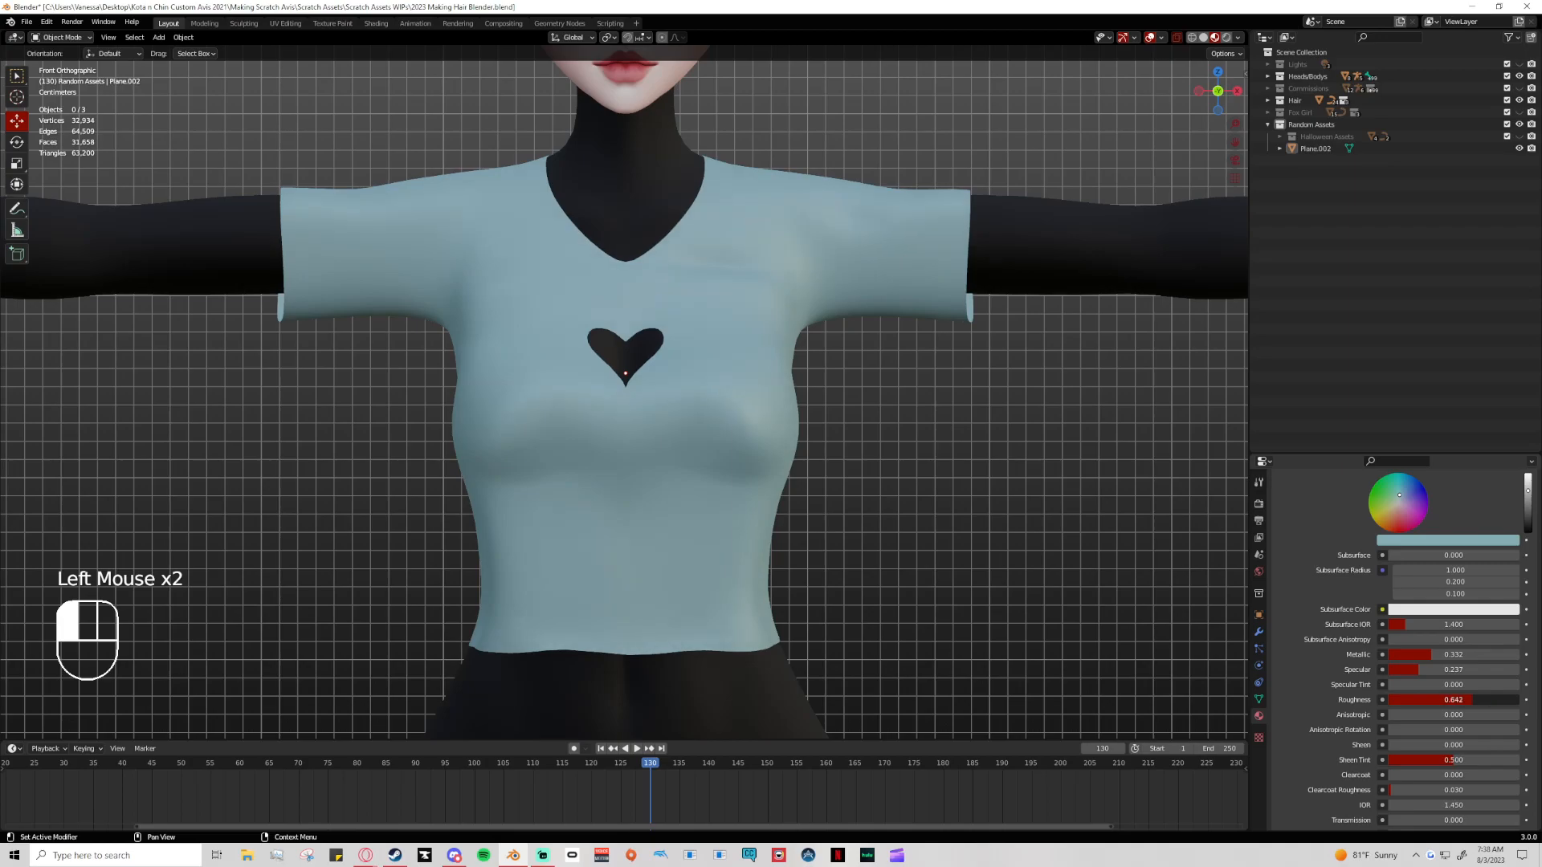
{"action": "middle_click_drag", "start_coordinate": [1063, 468], "coordinate": [1016, 427]}
{"action": "scroll", "coordinate": [1426, 714], "scroll_direction": "down", "scroll_amount": 1}
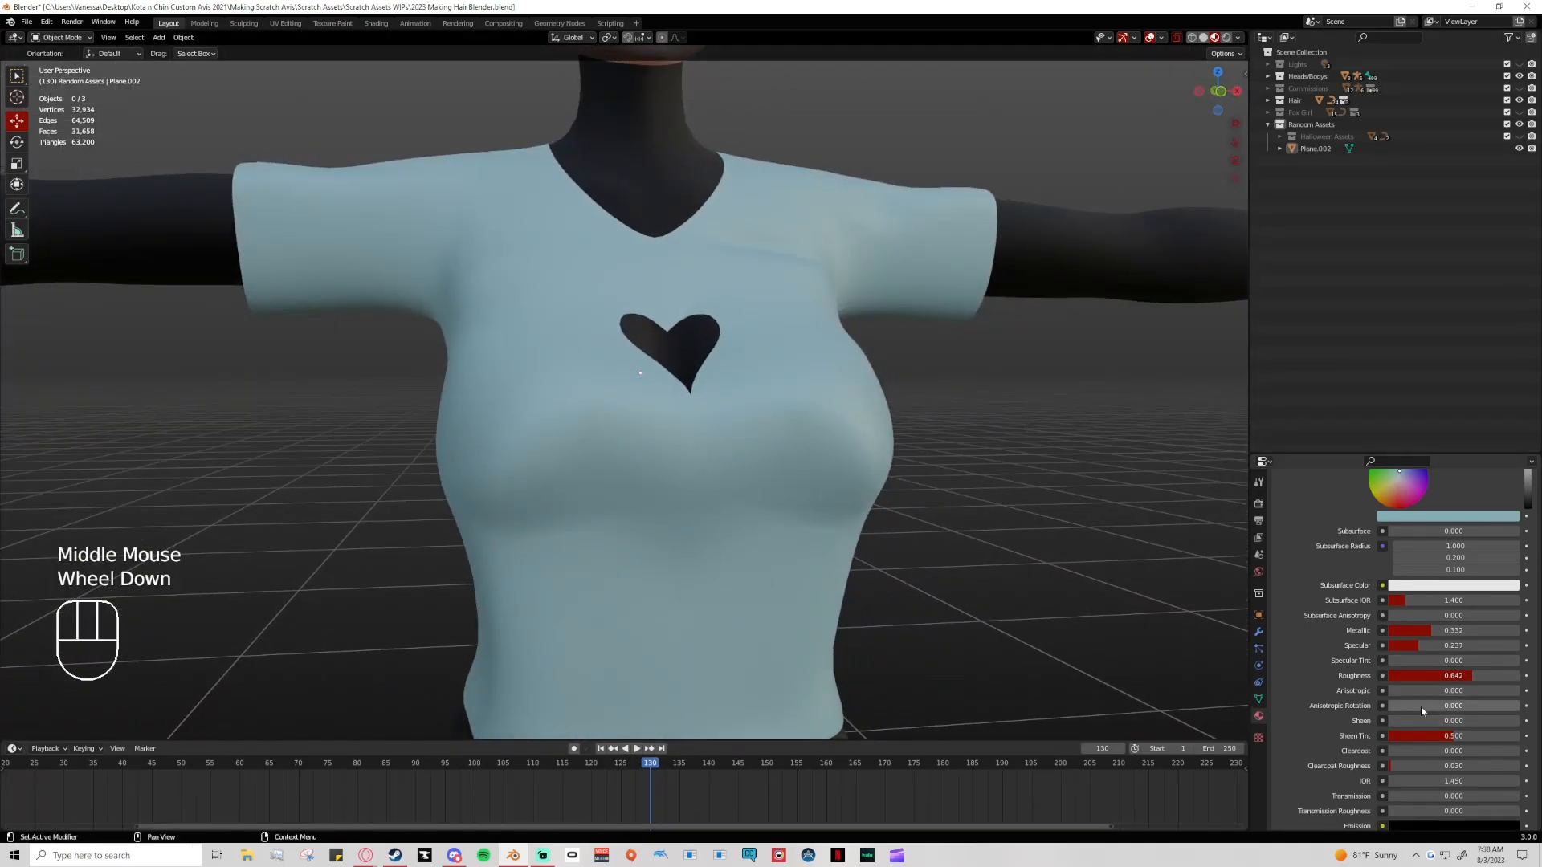
Try the shirt material with Roughness 0, and settle on Metallic 0.186 and Roughness 0.607
{"action": "mouse_move", "coordinate": [1467, 676]}
{"action": "left_mouse_down"}
{"action": "mouse_move", "coordinate": [1518, 676]}
{"action": "mouse_move", "coordinate": [1388, 679]}
{"action": "left_mouse_up"}
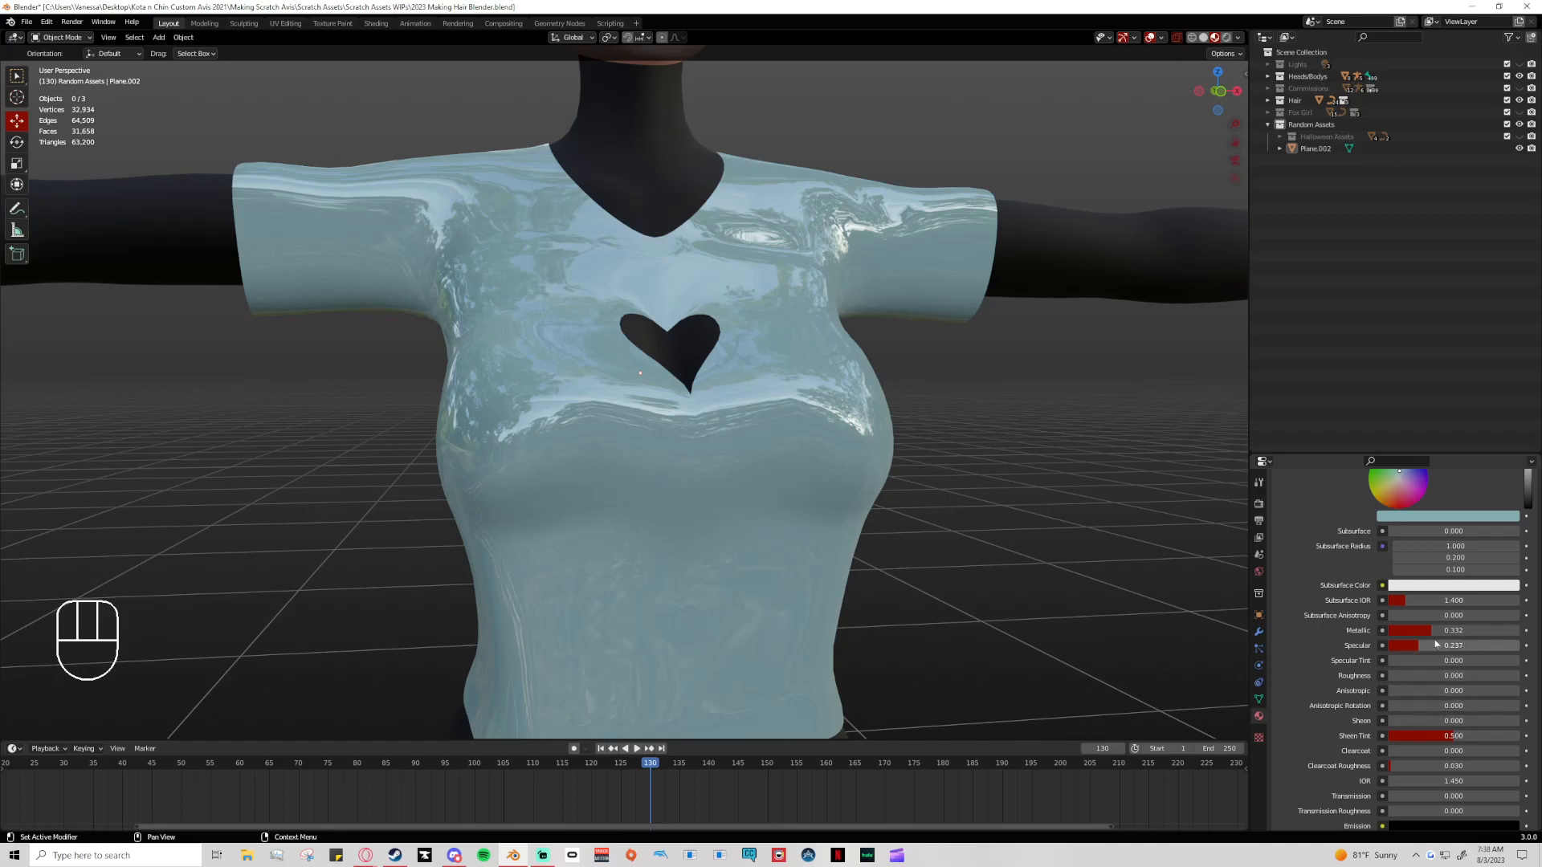
{"action": "left_click_drag", "start_coordinate": [1431, 635], "coordinate": [1441, 677]}
{"action": "left_click", "coordinate": [1407, 665]}
{"action": "left_click", "coordinate": [1403, 676]}
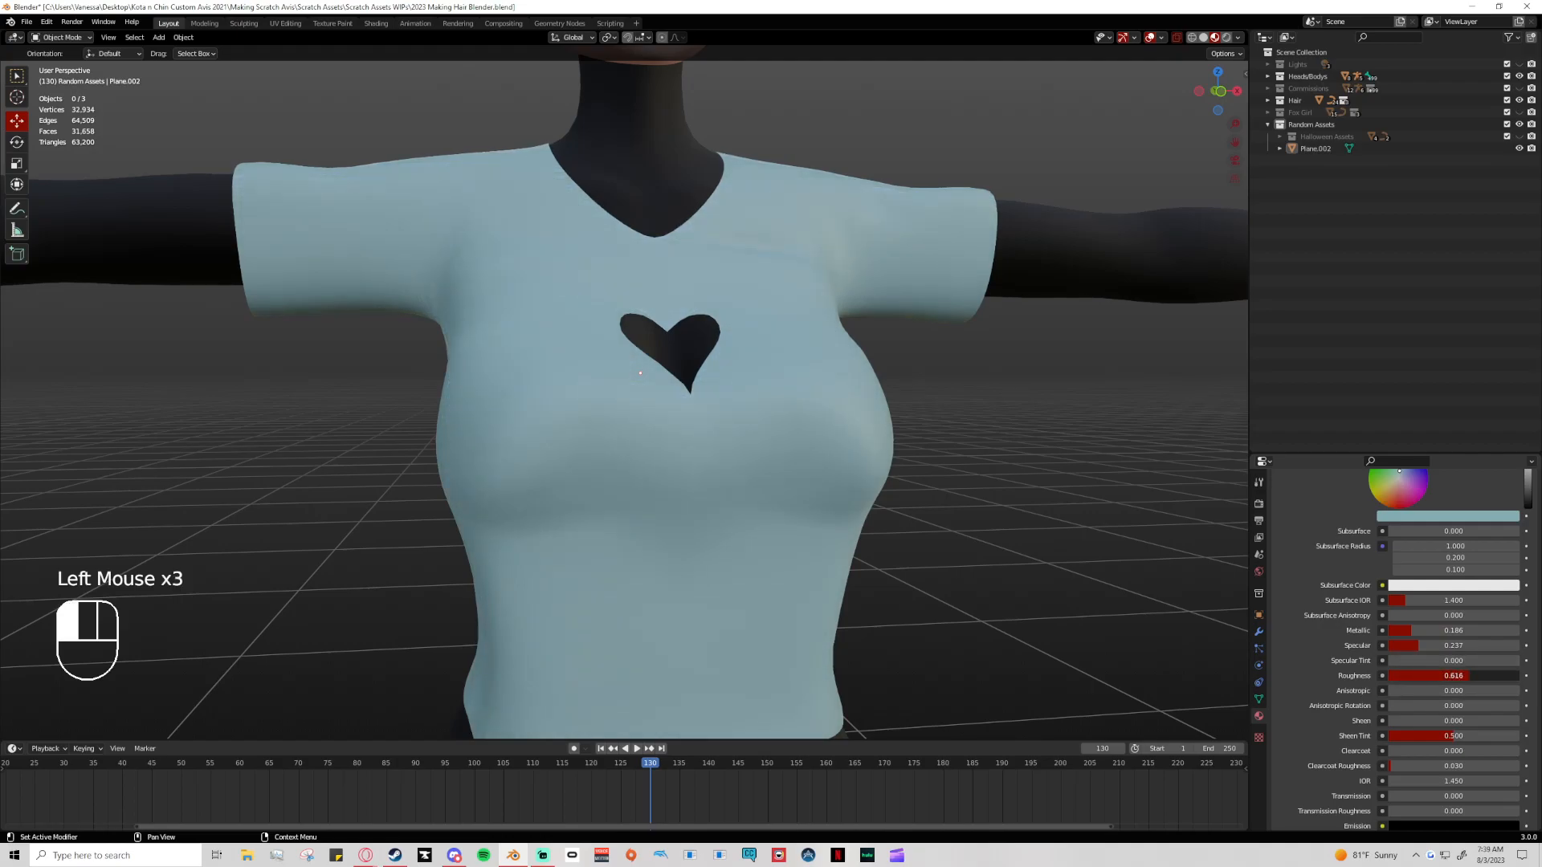
Smooth the uneven area of the shirt's chest beside the neckline with the Smooth brush in Sculpt Mode
{"action": "scroll", "coordinate": [1001, 461], "scroll_direction": "down", "scroll_amount": 2}
{"action": "scroll", "coordinate": [884, 464], "scroll_direction": "up", "scroll_amount": 2}
{"action": "middle_click_drag", "start_coordinate": [883, 464], "coordinate": [611, 362]}
{"action": "left_click", "coordinate": [466, 252]}
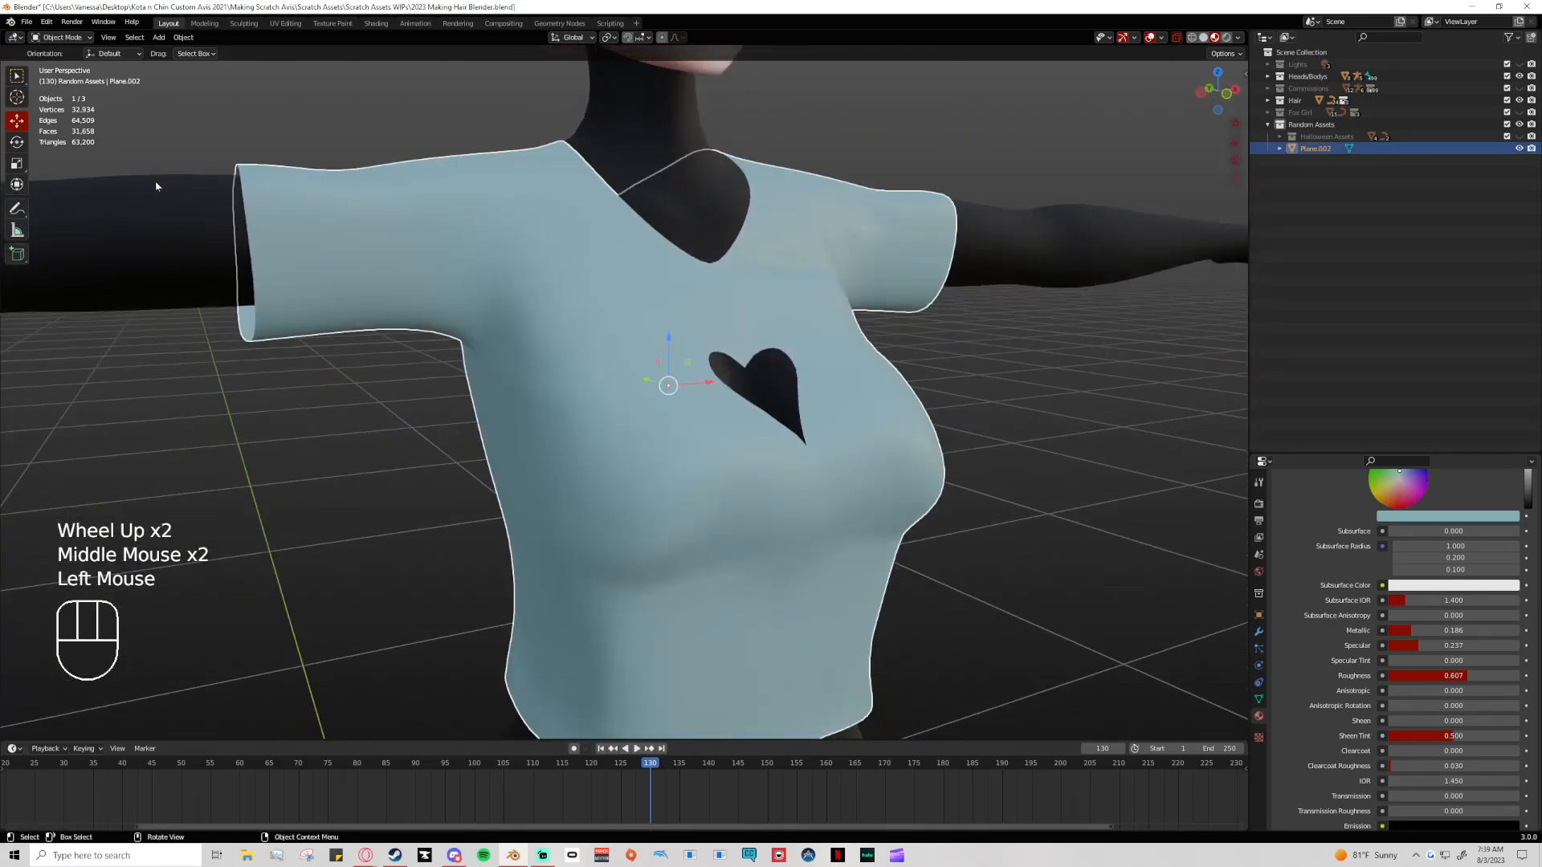
{"action": "left_click", "coordinate": [64, 38]}
{"action": "left_click", "coordinate": [57, 78]}
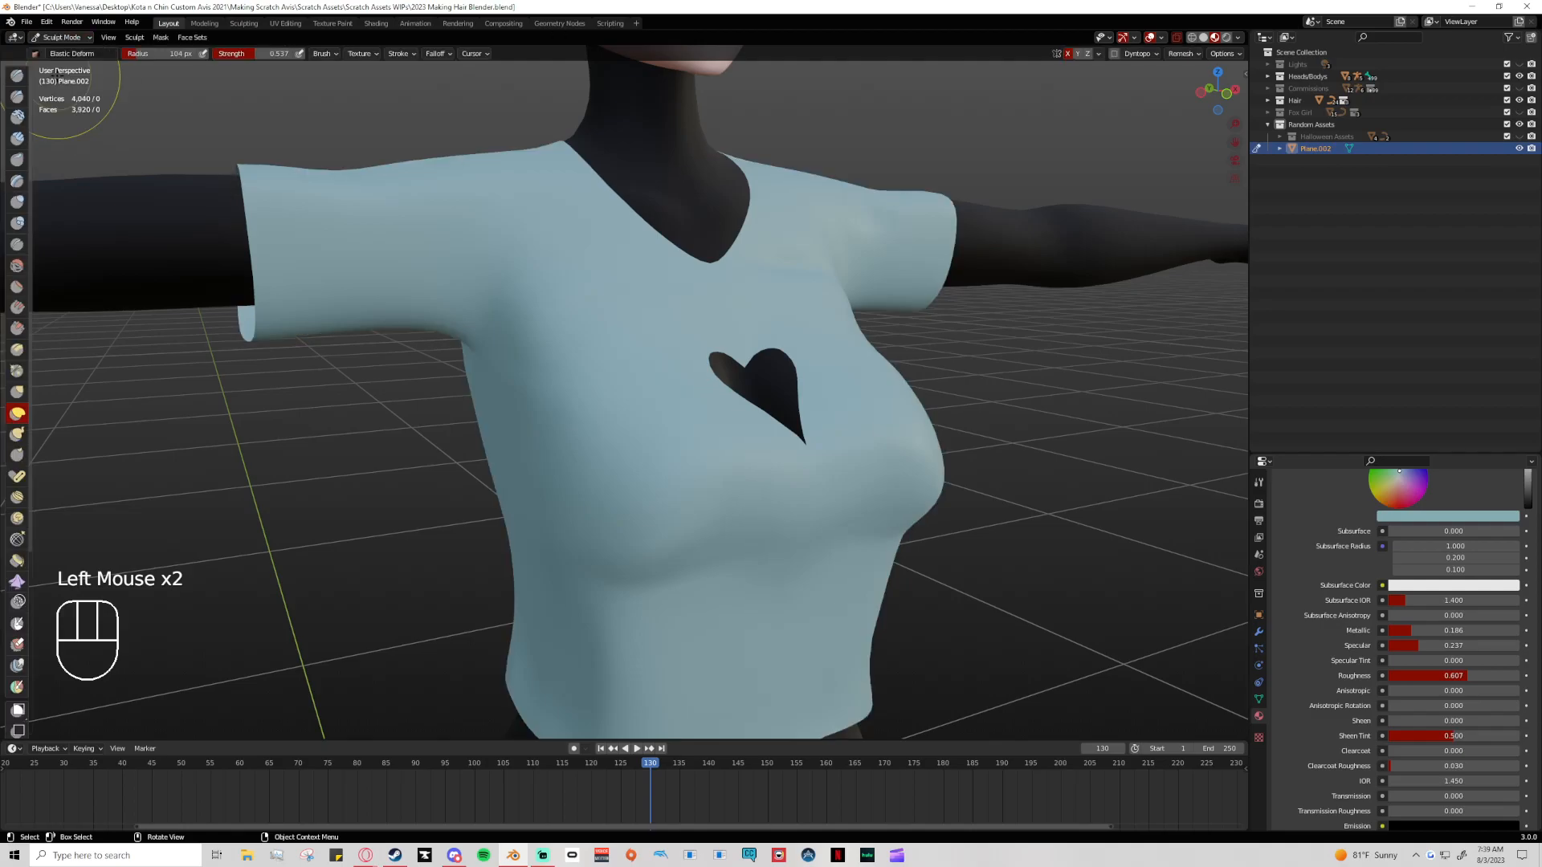
{"action": "left_click", "coordinate": [17, 264]}
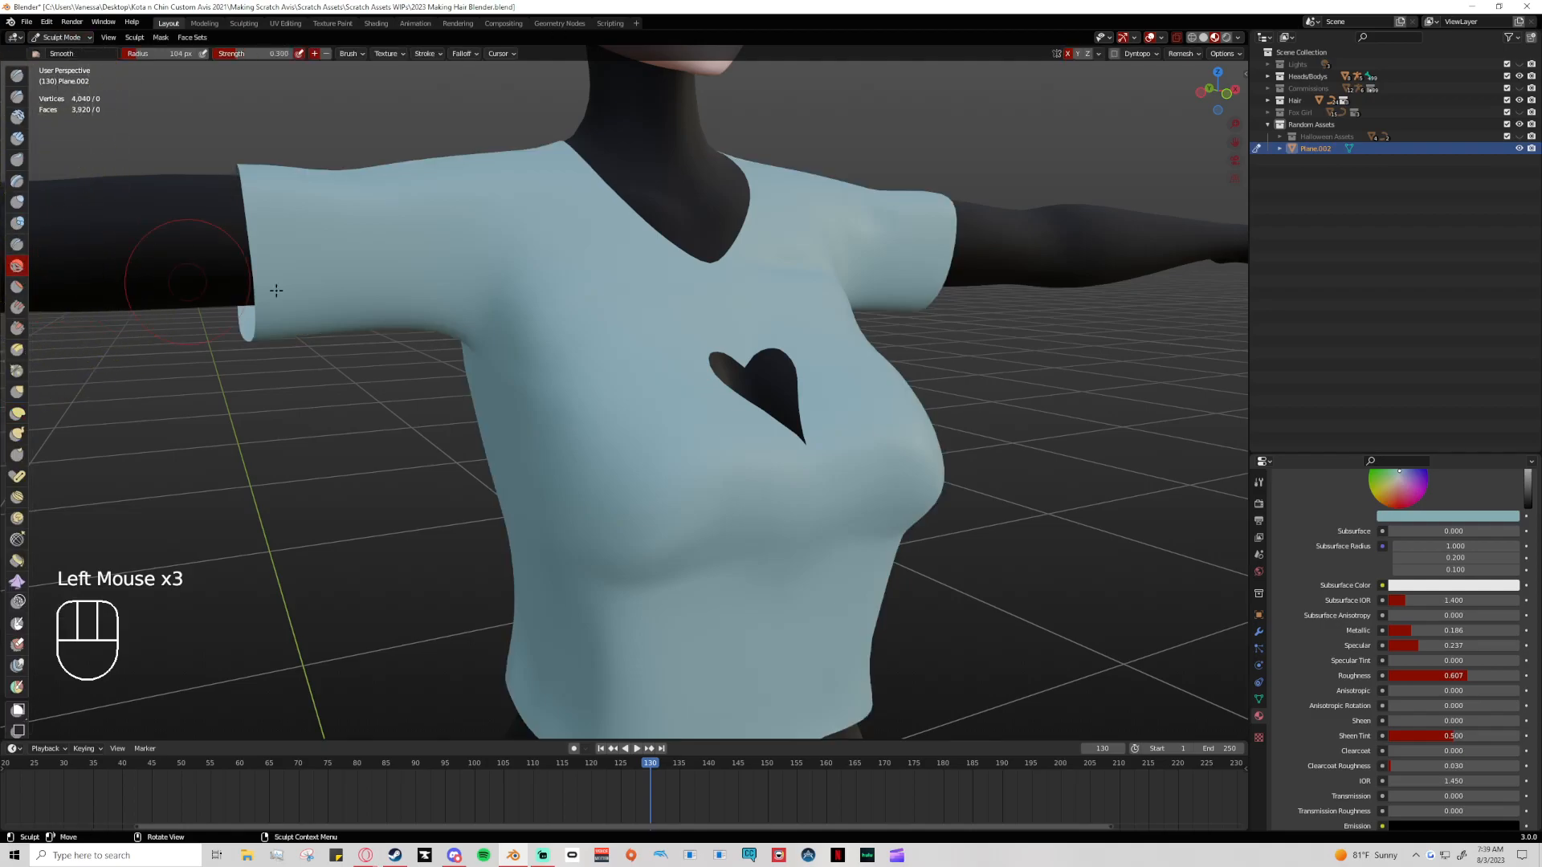
{"action": "mouse_move", "coordinate": [804, 263]}
{"action": "middle_mouse_down"}
{"action": "mouse_move", "coordinate": [1084, 345]}
{"action": "mouse_move", "coordinate": [1033, 378]}
{"action": "mouse_move", "coordinate": [799, 291]}
{"action": "middle_mouse_up"}
{"action": "left_click", "coordinate": [799, 290]}
{"action": "left_click", "coordinate": [818, 272]}
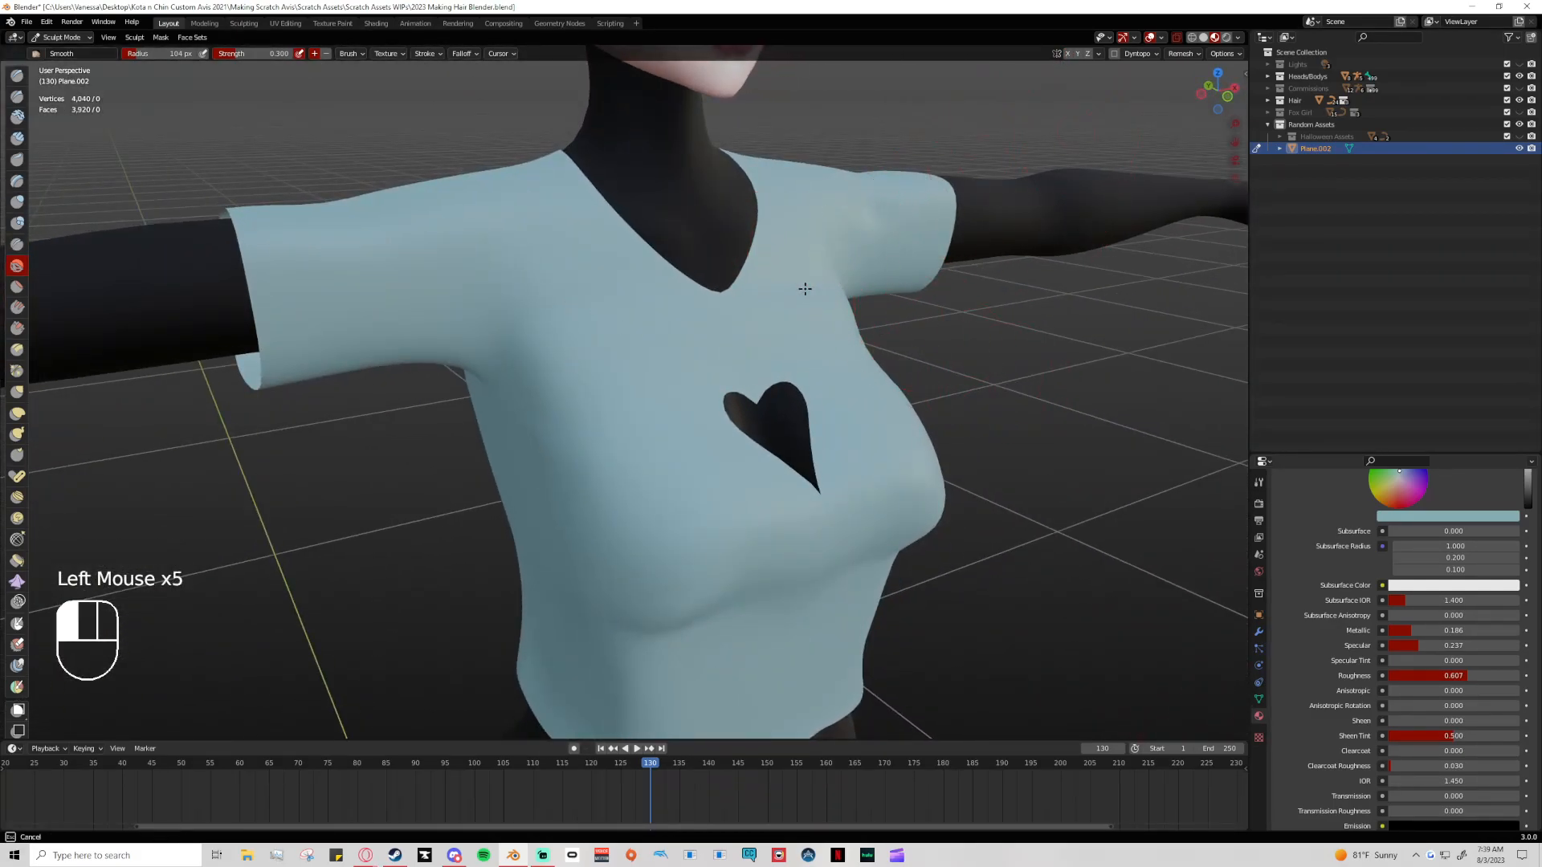
Smooth the shirt's upper chest and the side just below the armpit from a side view
{"action": "middle_click_drag", "start_coordinate": [894, 321], "coordinate": [955, 296]}
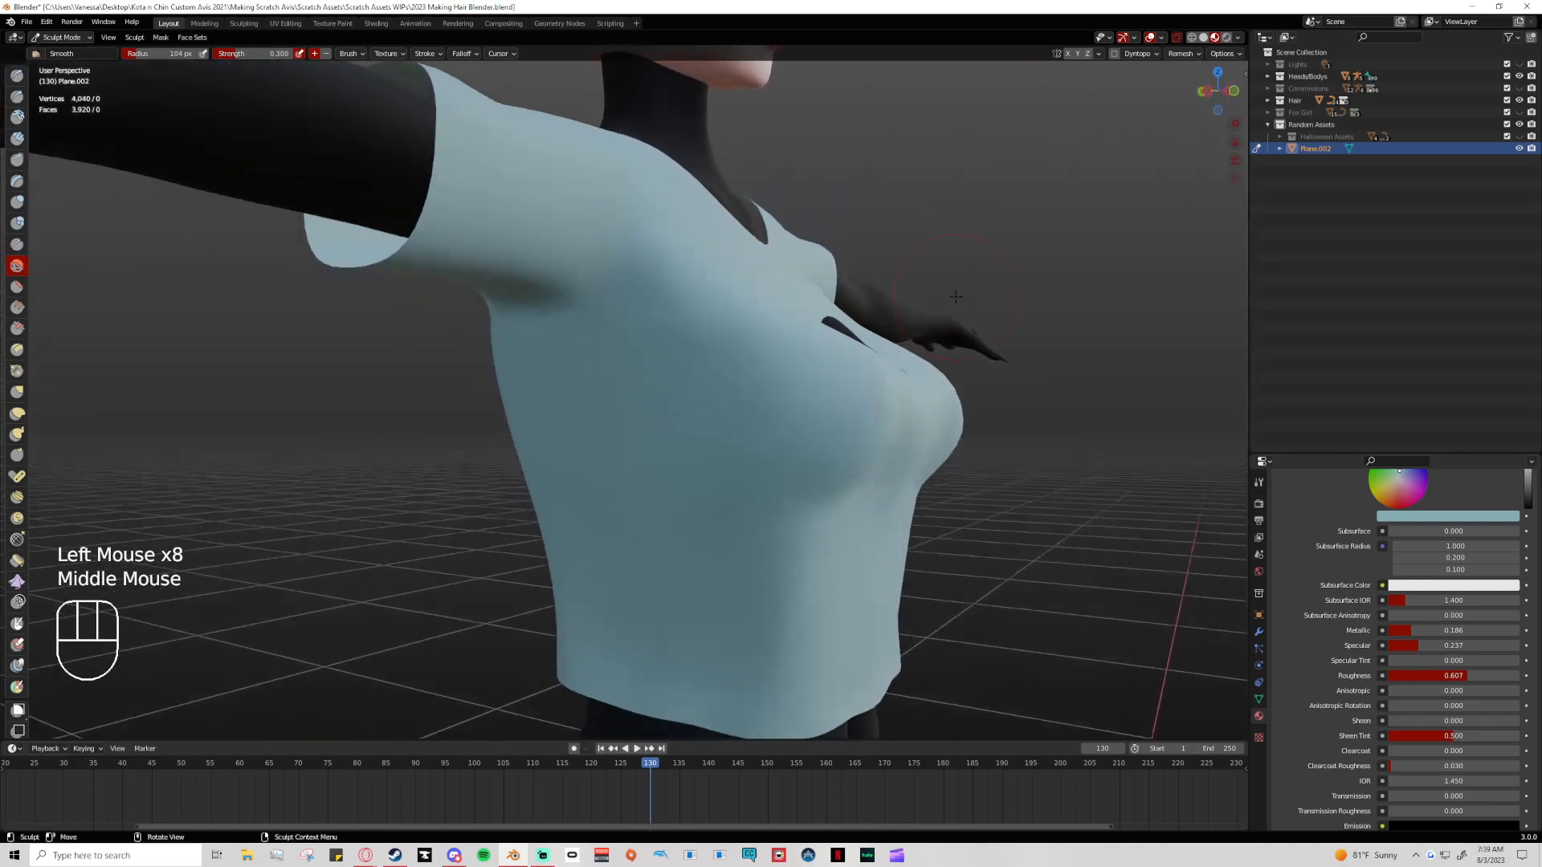
{"action": "left_click", "coordinate": [749, 287]}
{"action": "left_click", "coordinate": [735, 301]}
{"action": "left_click", "coordinate": [722, 312]}
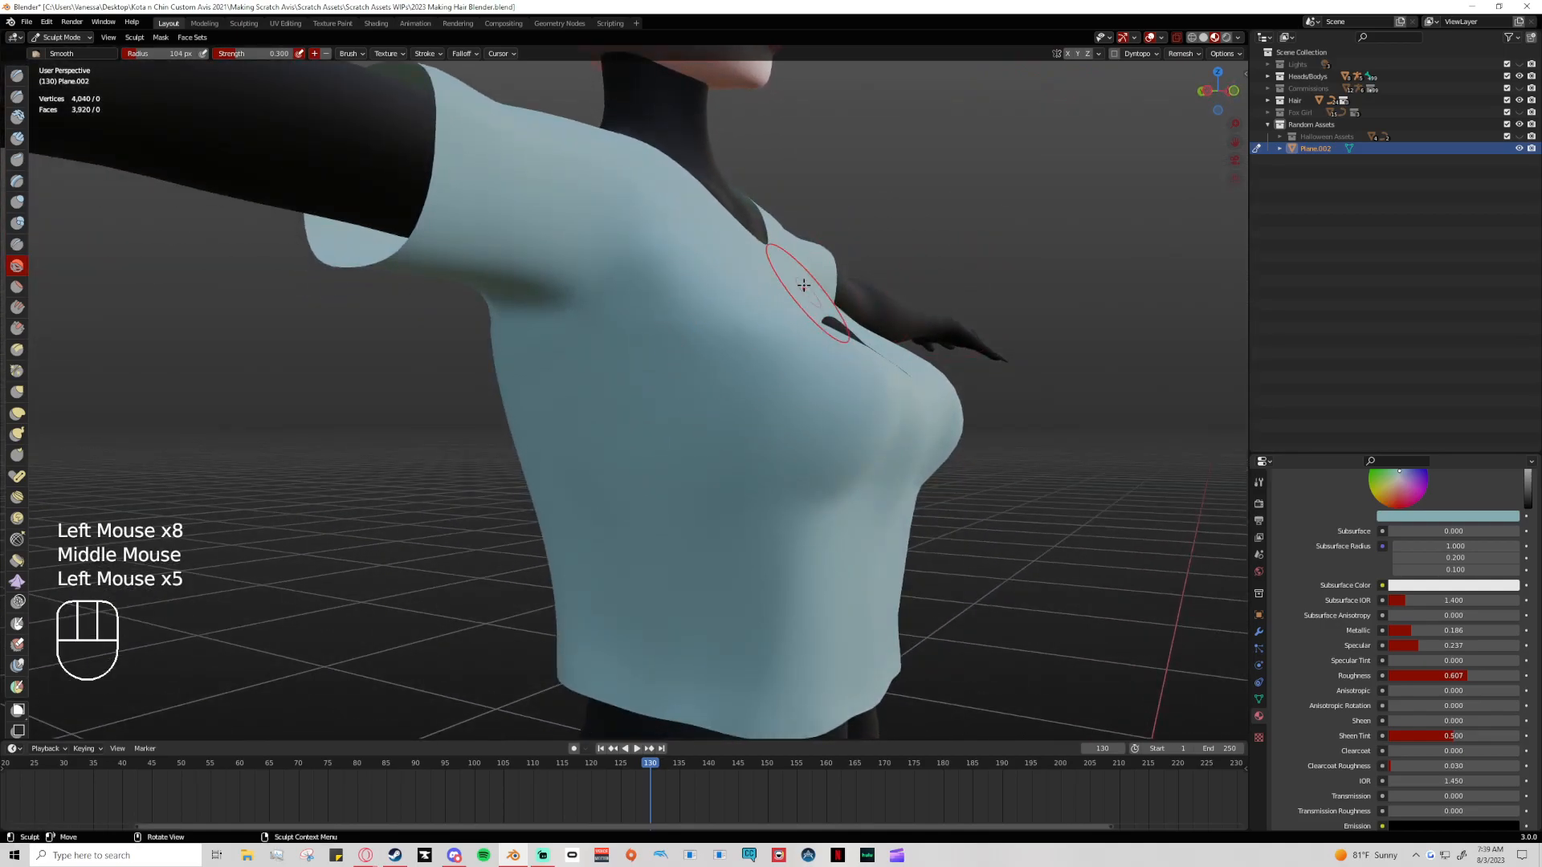
{"action": "scroll", "coordinate": [778, 395], "scroll_direction": "down", "scroll_amount": 1}
{"action": "left_click", "coordinate": [536, 361]}
{"action": "left_click", "coordinate": [536, 362]}
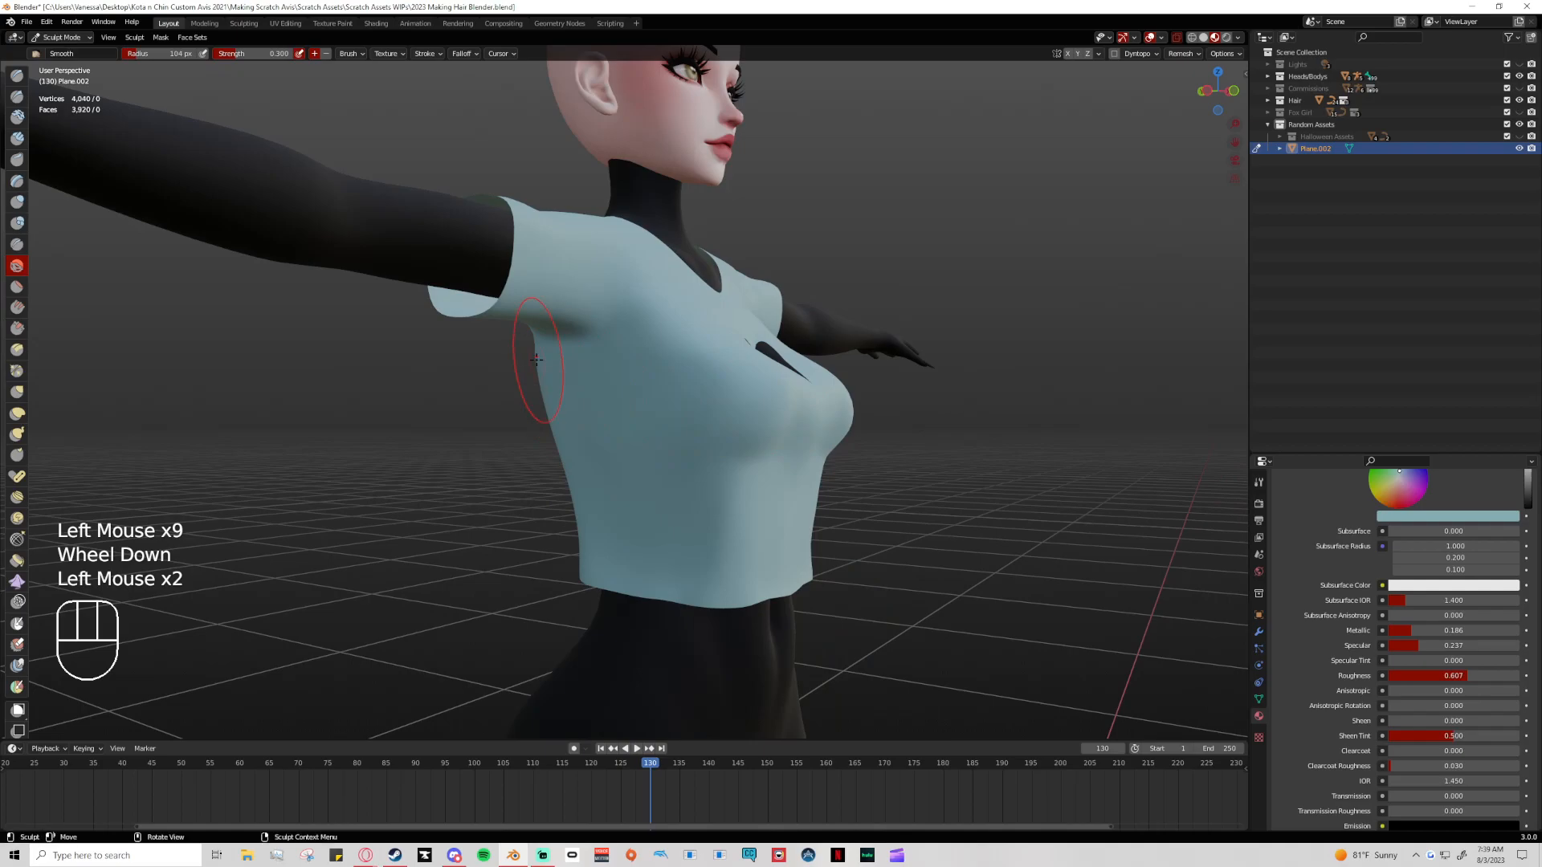
{"action": "left_click", "coordinate": [533, 371]}
{"action": "left_click", "coordinate": [533, 371]}
Touch up the remaining uneven areas on the shirt's front and shoulder with the Smooth brush from other angles
{"action": "middle_click_drag", "start_coordinate": [533, 370], "coordinate": [684, 382]}
{"action": "left_click", "coordinate": [684, 382]}
{"action": "scroll", "coordinate": [568, 298], "scroll_direction": "down", "scroll_amount": 2}
{"action": "middle_click_drag", "start_coordinate": [568, 298], "coordinate": [715, 309]}
{"action": "left_click", "coordinate": [622, 531]}
{"action": "mouse_move", "coordinate": [623, 531]}
{"action": "middle_mouse_down"}
{"action": "mouse_move", "coordinate": [571, 343]}
{"action": "mouse_move", "coordinate": [741, 444]}
{"action": "middle_mouse_up"}
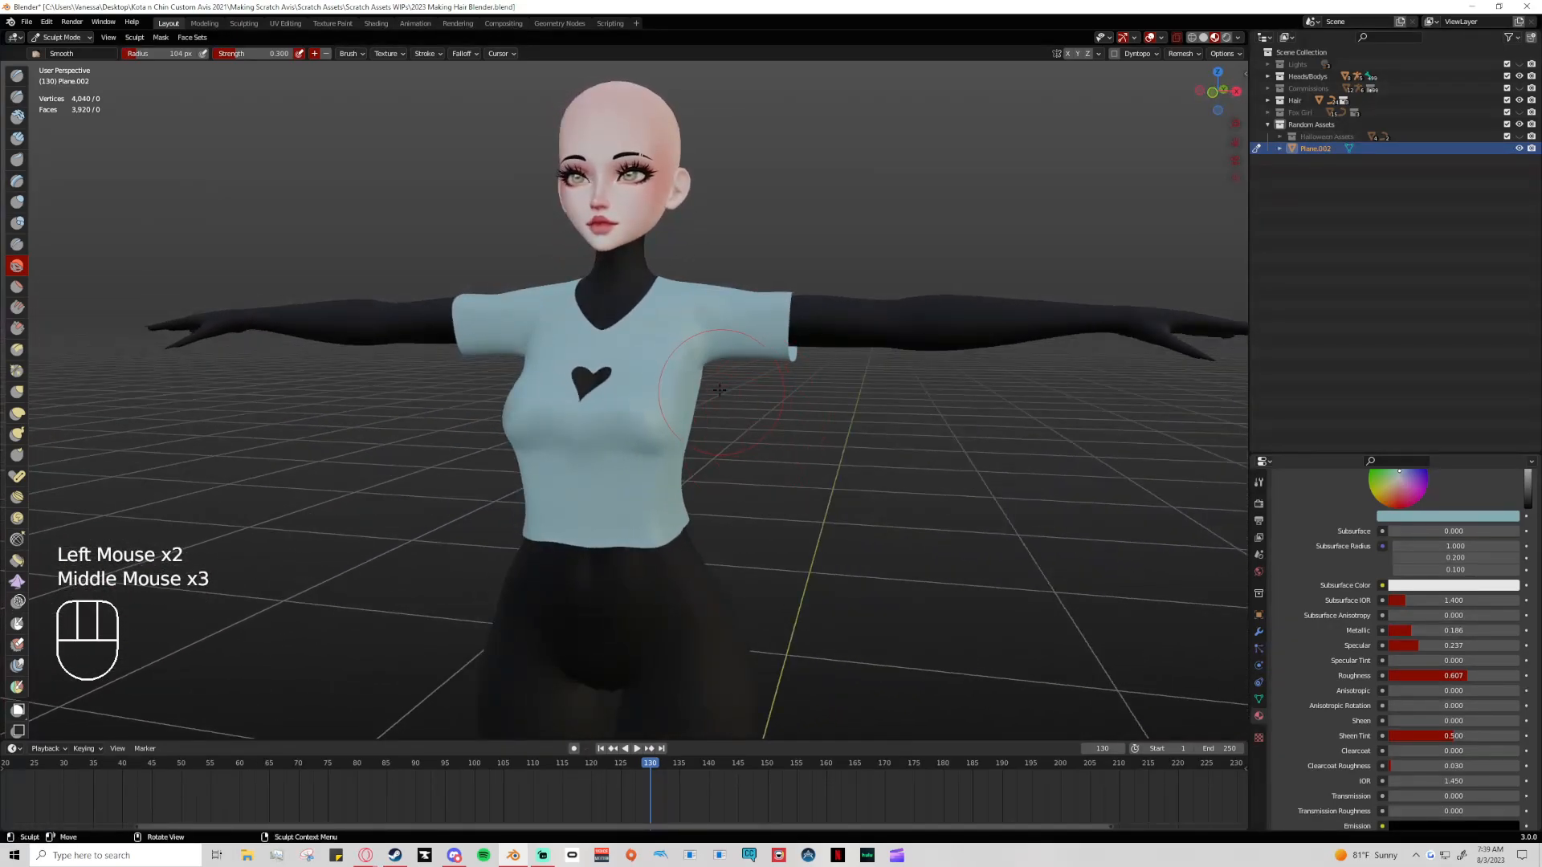
{"action": "left_click", "coordinate": [740, 296]}
Return to Object Mode with the shirt deselected and seen from the front
{"action": "mouse_move", "coordinate": [739, 295]}
{"action": "middle_mouse_down"}
{"action": "mouse_move", "coordinate": [887, 466]}
{"action": "mouse_move", "coordinate": [933, 483]}
{"action": "mouse_move", "coordinate": [546, 289]}
{"action": "middle_mouse_up"}
{"action": "scroll", "coordinate": [933, 483], "scroll_direction": "up", "scroll_amount": 1}
{"action": "left_click", "coordinate": [61, 37]}
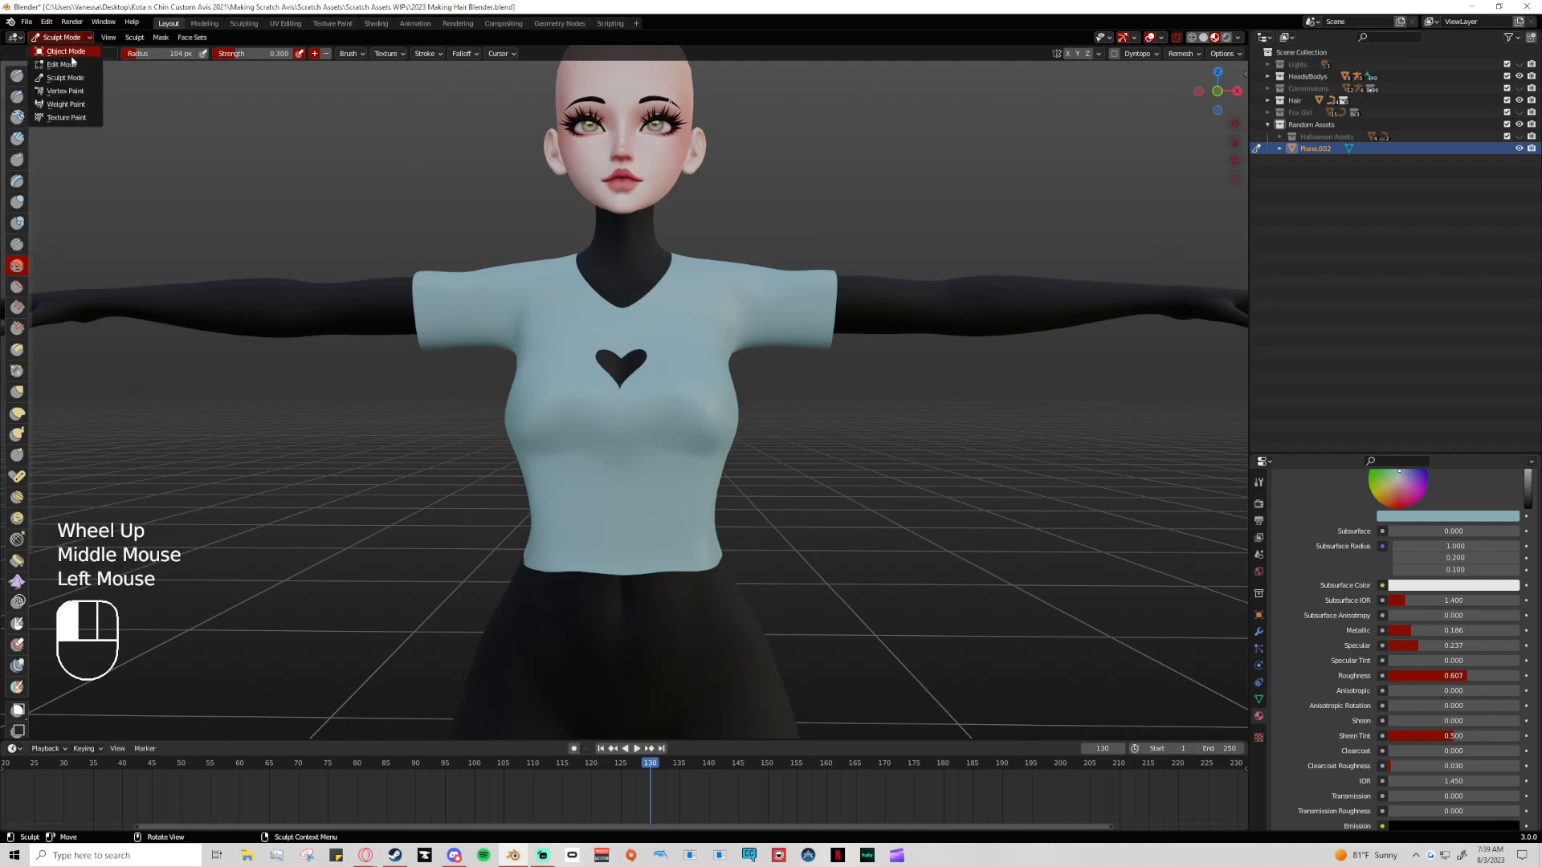
{"action": "left_click", "coordinate": [56, 54]}
{"action": "left_click", "coordinate": [764, 179]}
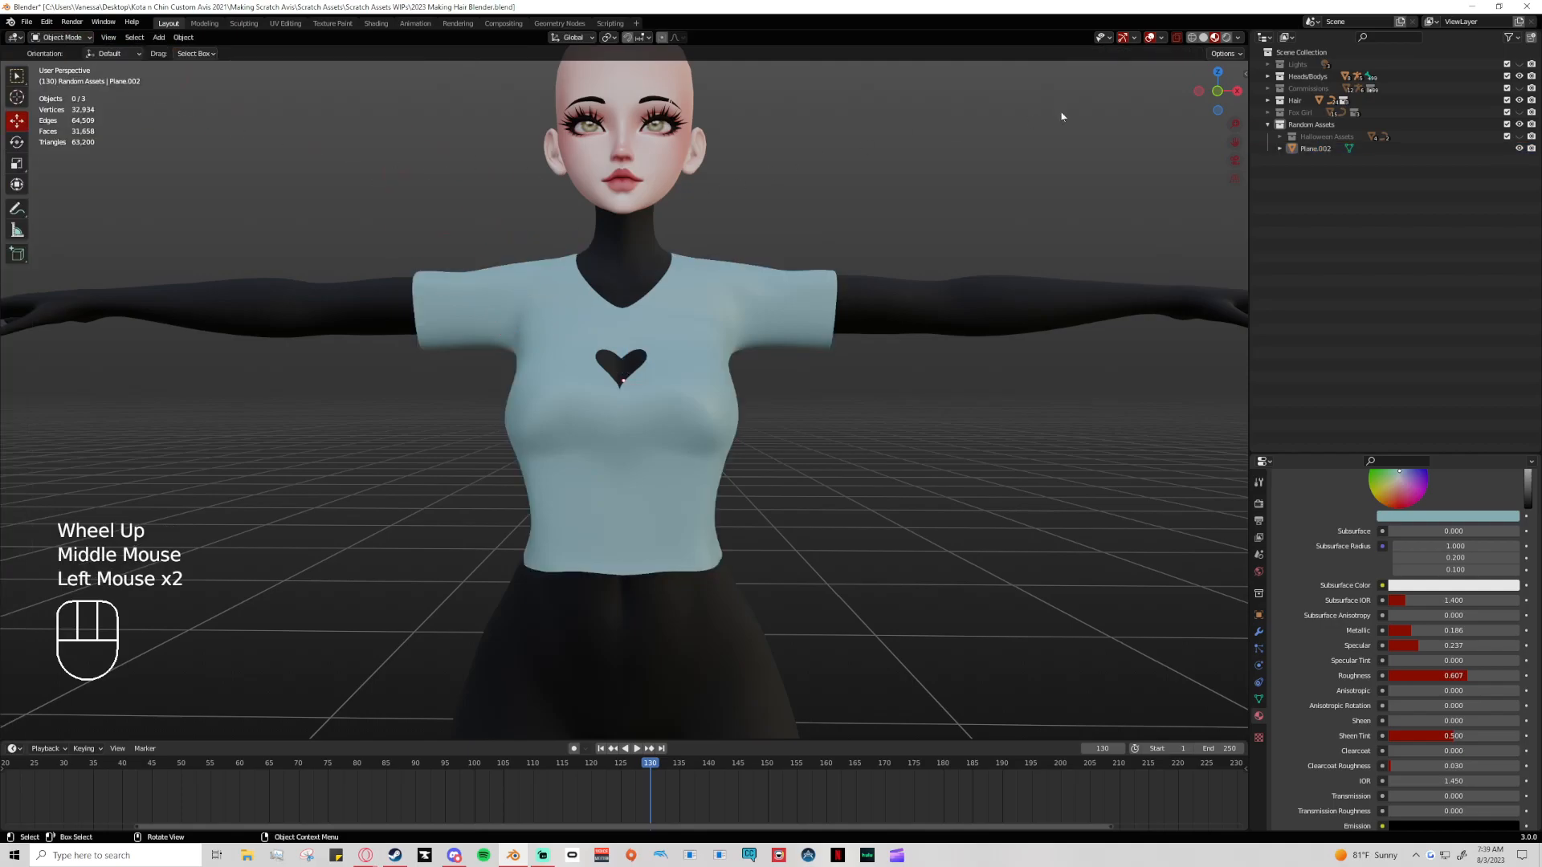
{"action": "left_click", "coordinate": [1211, 94]}
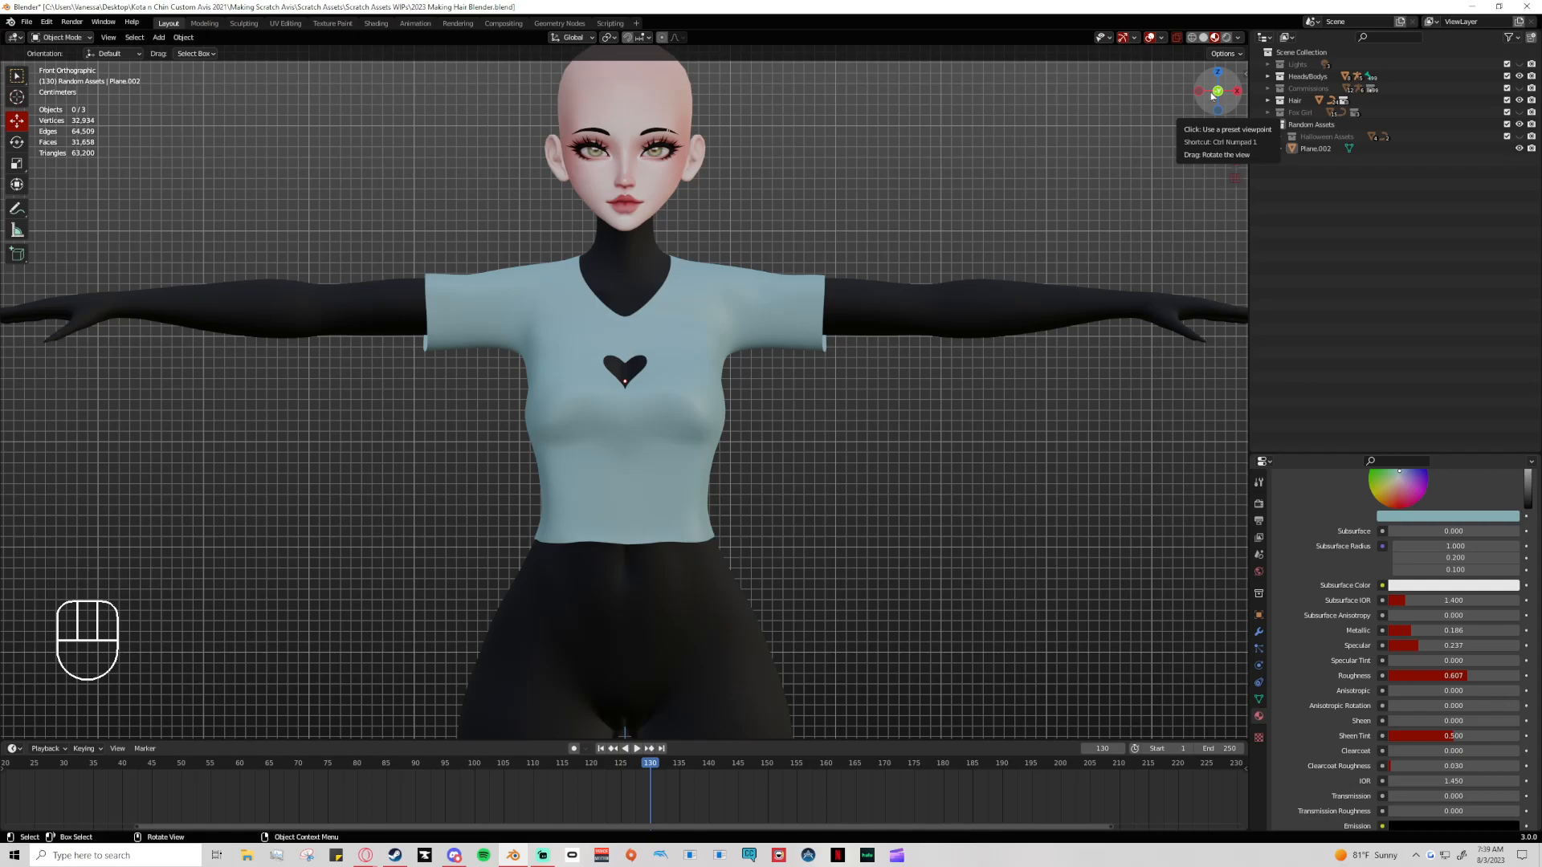
Hide the heads and bodies collection and examine the shirt on its own from several angles
{"action": "left_click", "coordinate": [1518, 77]}
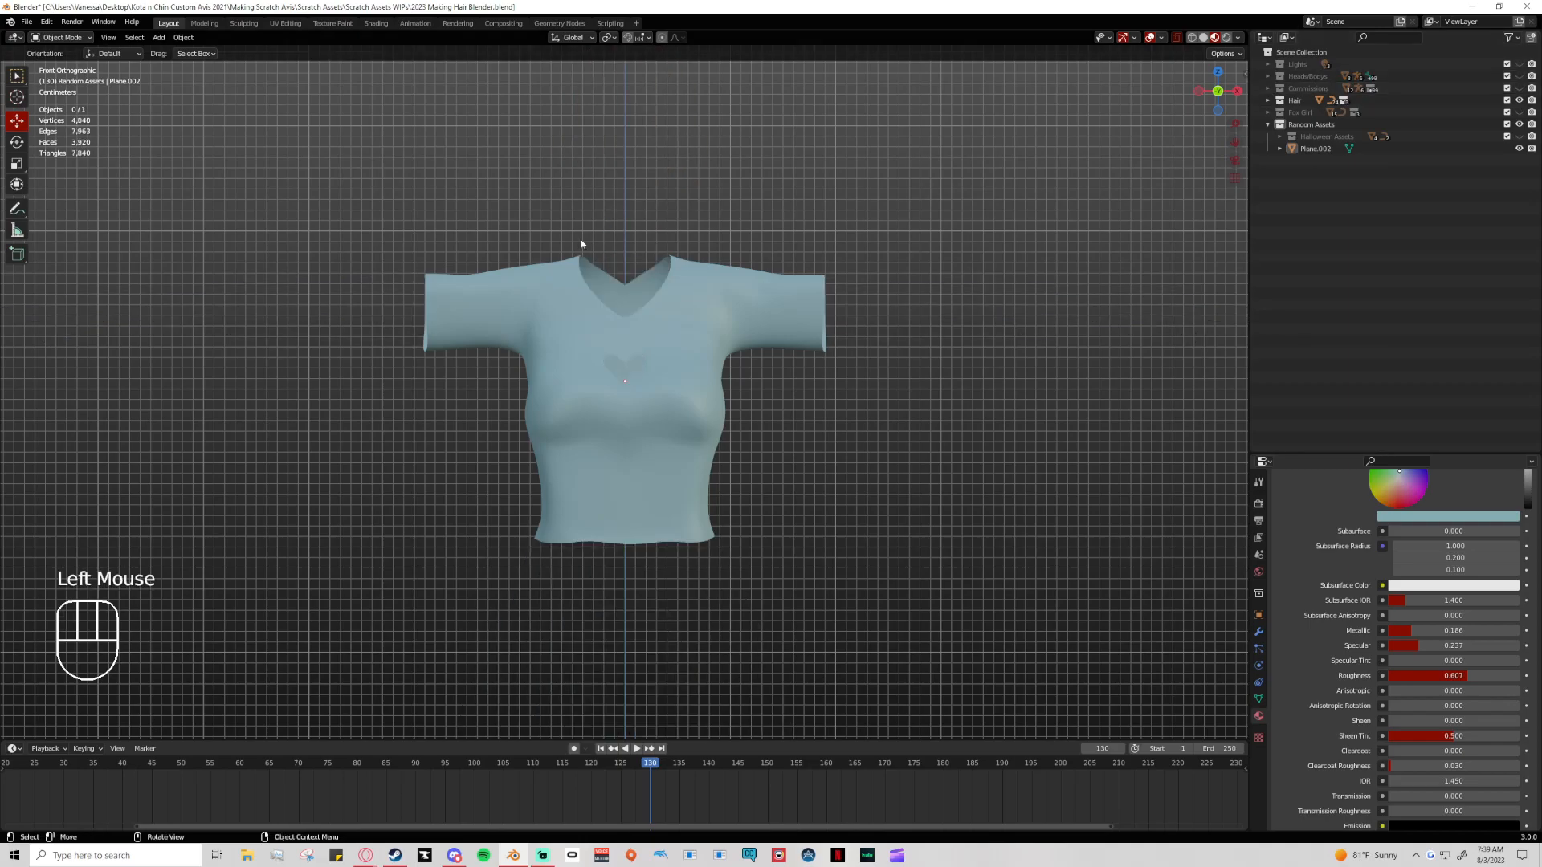
{"action": "left_click", "coordinate": [598, 273]}
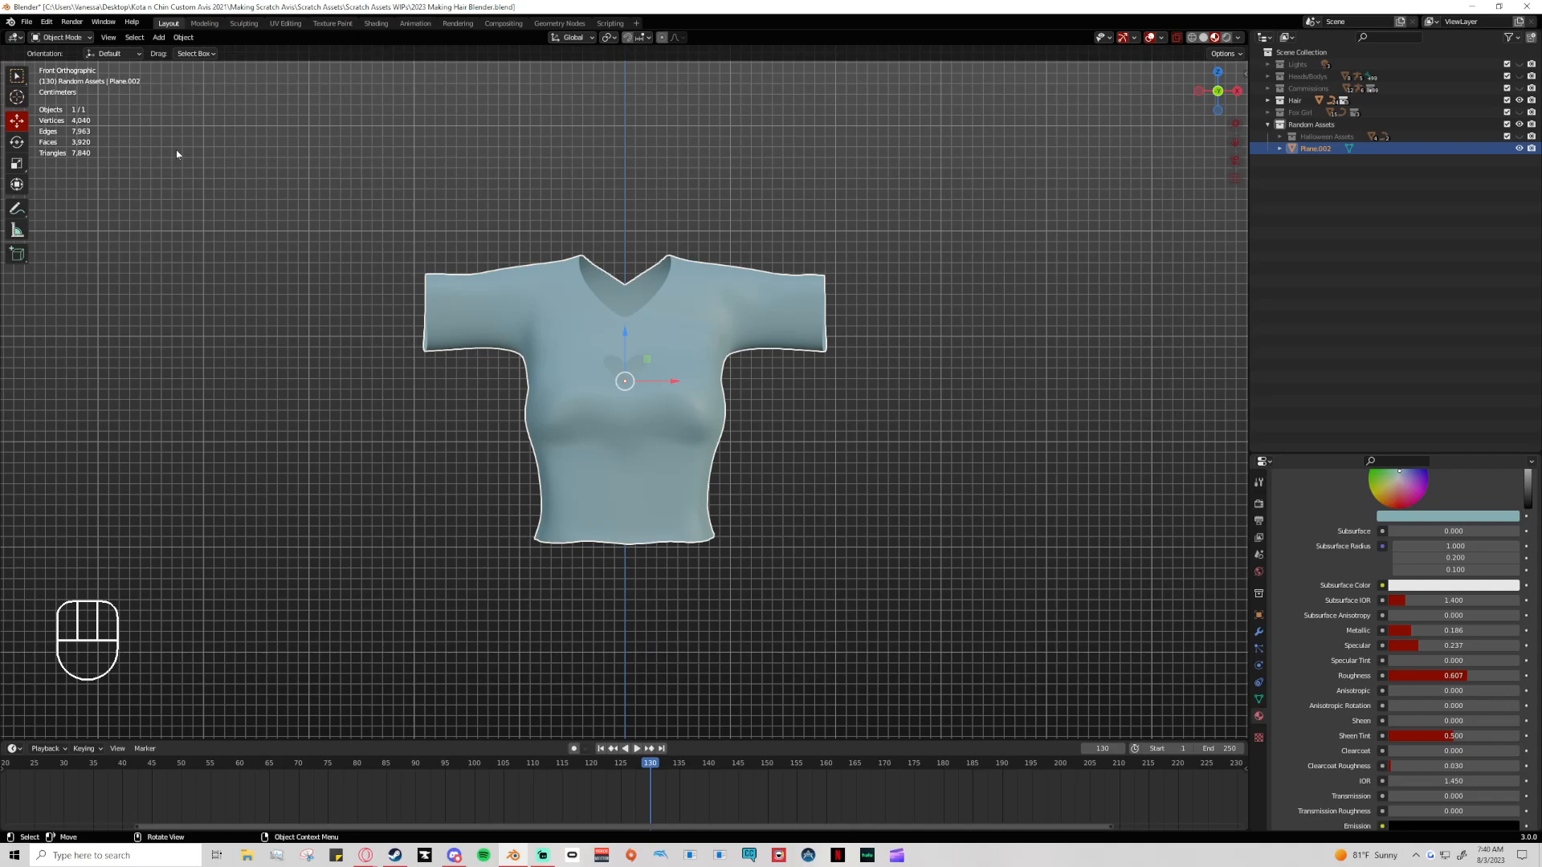
{"action": "scroll", "coordinate": [595, 294], "scroll_direction": "up", "scroll_amount": 2}
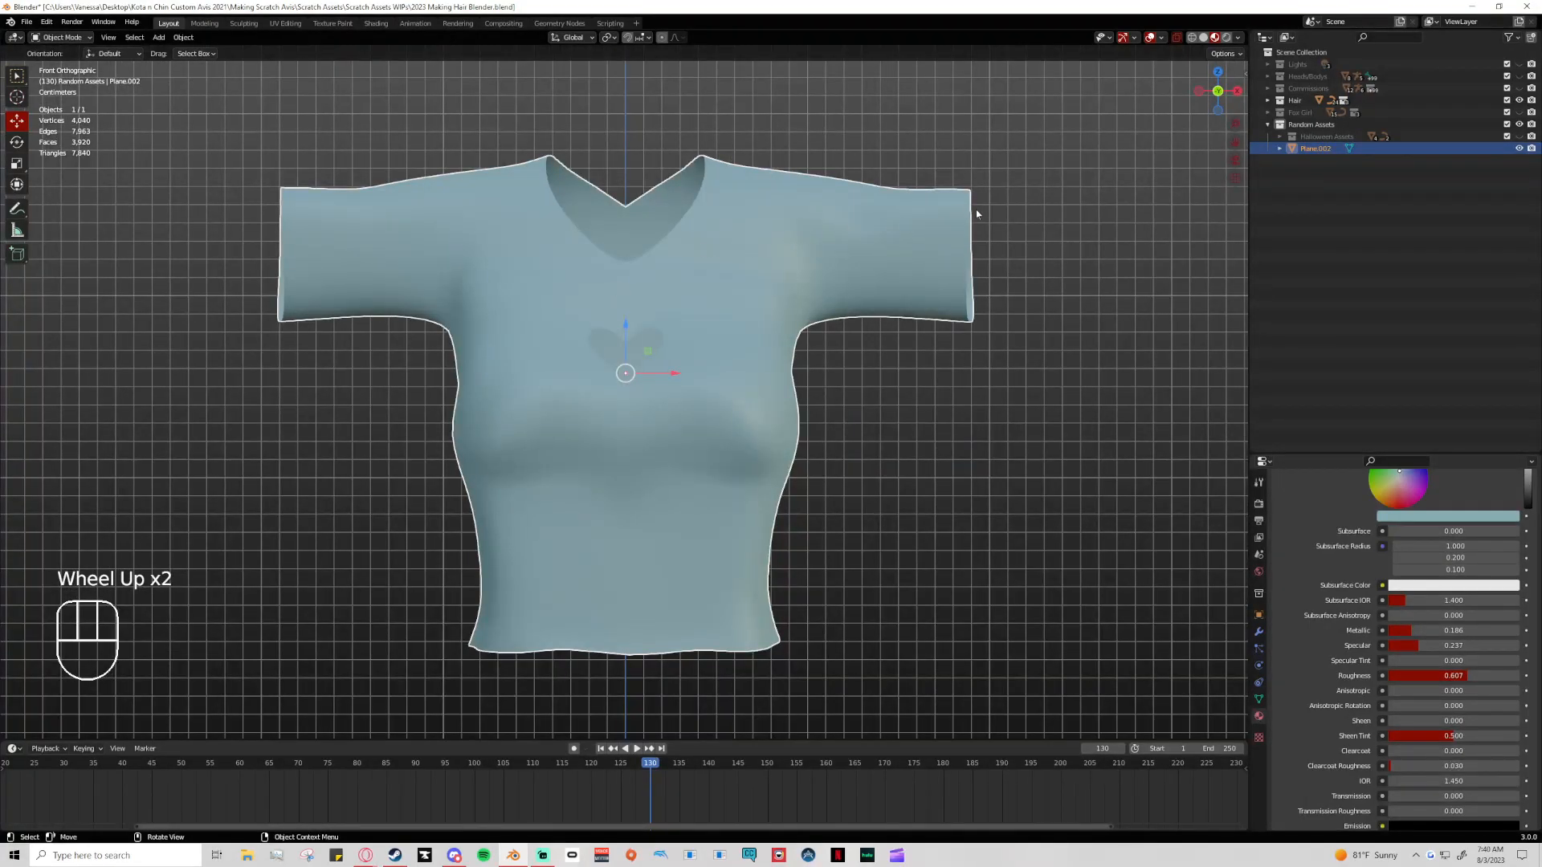
{"action": "scroll", "coordinate": [674, 267], "scroll_direction": "up", "scroll_amount": 1}
{"action": "middle_click_drag", "start_coordinate": [674, 268], "coordinate": [756, 296]}
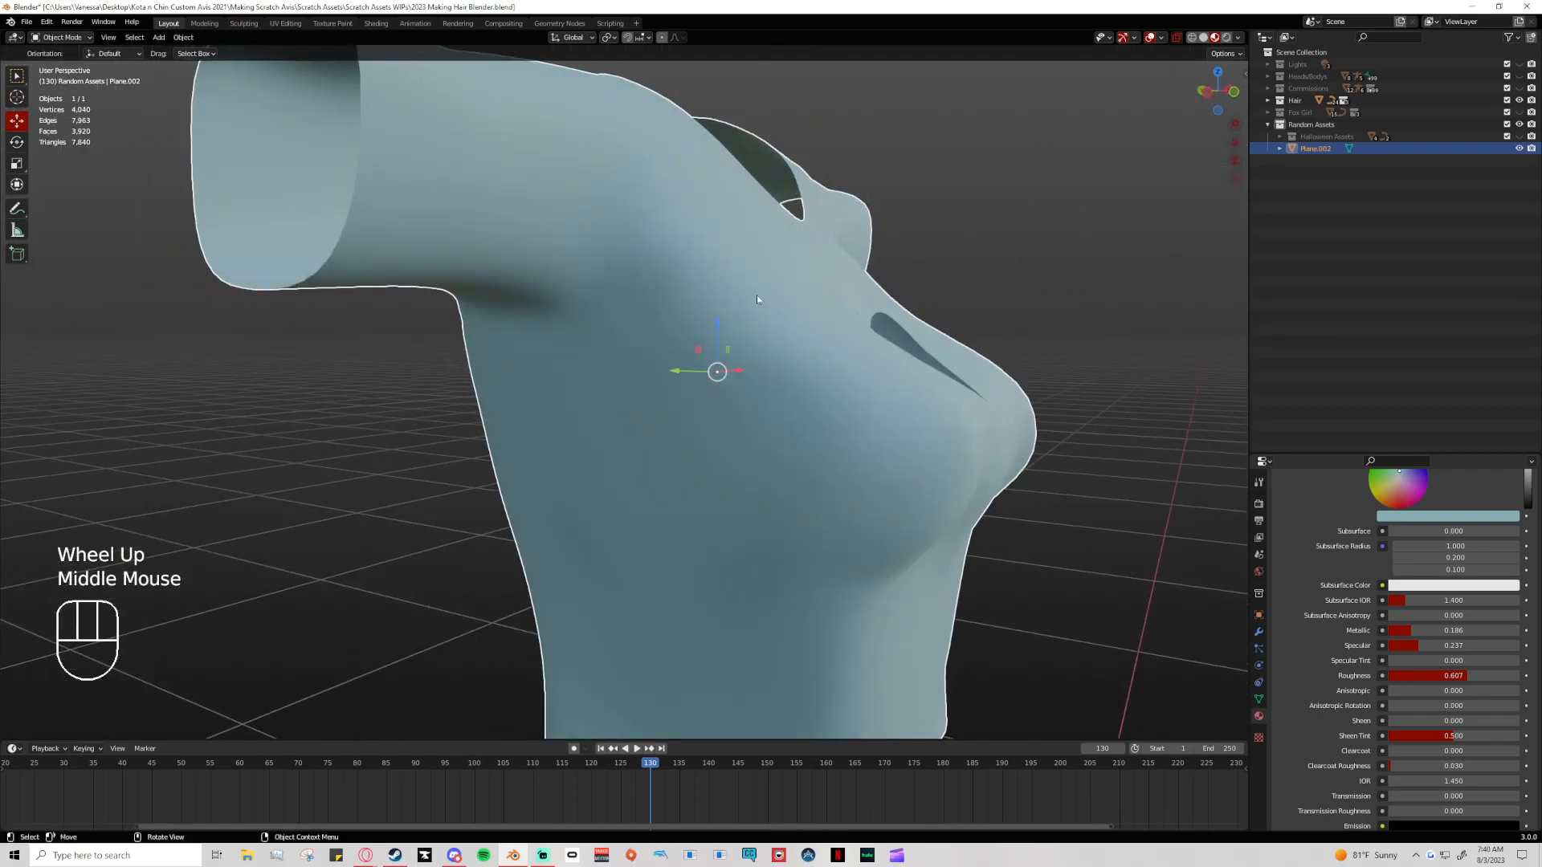
{"action": "middle_click_drag", "start_coordinate": [759, 277], "coordinate": [902, 354]}
{"action": "scroll", "coordinate": [1025, 349], "scroll_direction": "down", "scroll_amount": 2}
{"action": "scroll", "coordinate": [1025, 348], "scroll_direction": "down", "scroll_amount": 1}
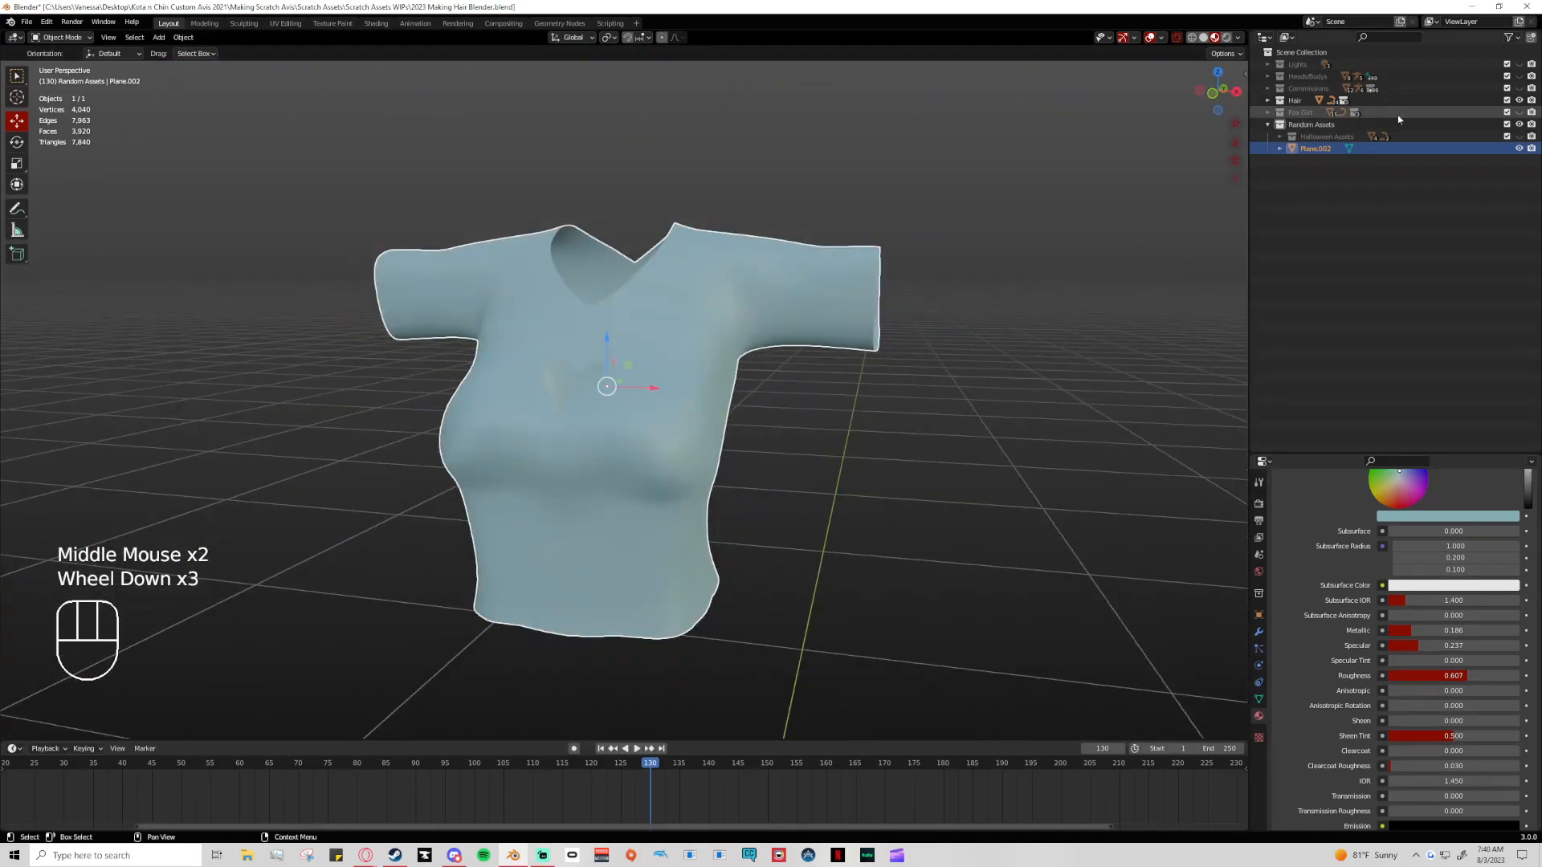
Show the heads and bodies collection again and return to the front view with the shirt deselected
{"action": "left_click", "coordinate": [1518, 75]}
{"action": "left_click", "coordinate": [970, 166]}
{"action": "middle_click_drag", "start_coordinate": [970, 165], "coordinate": [1188, 119]}
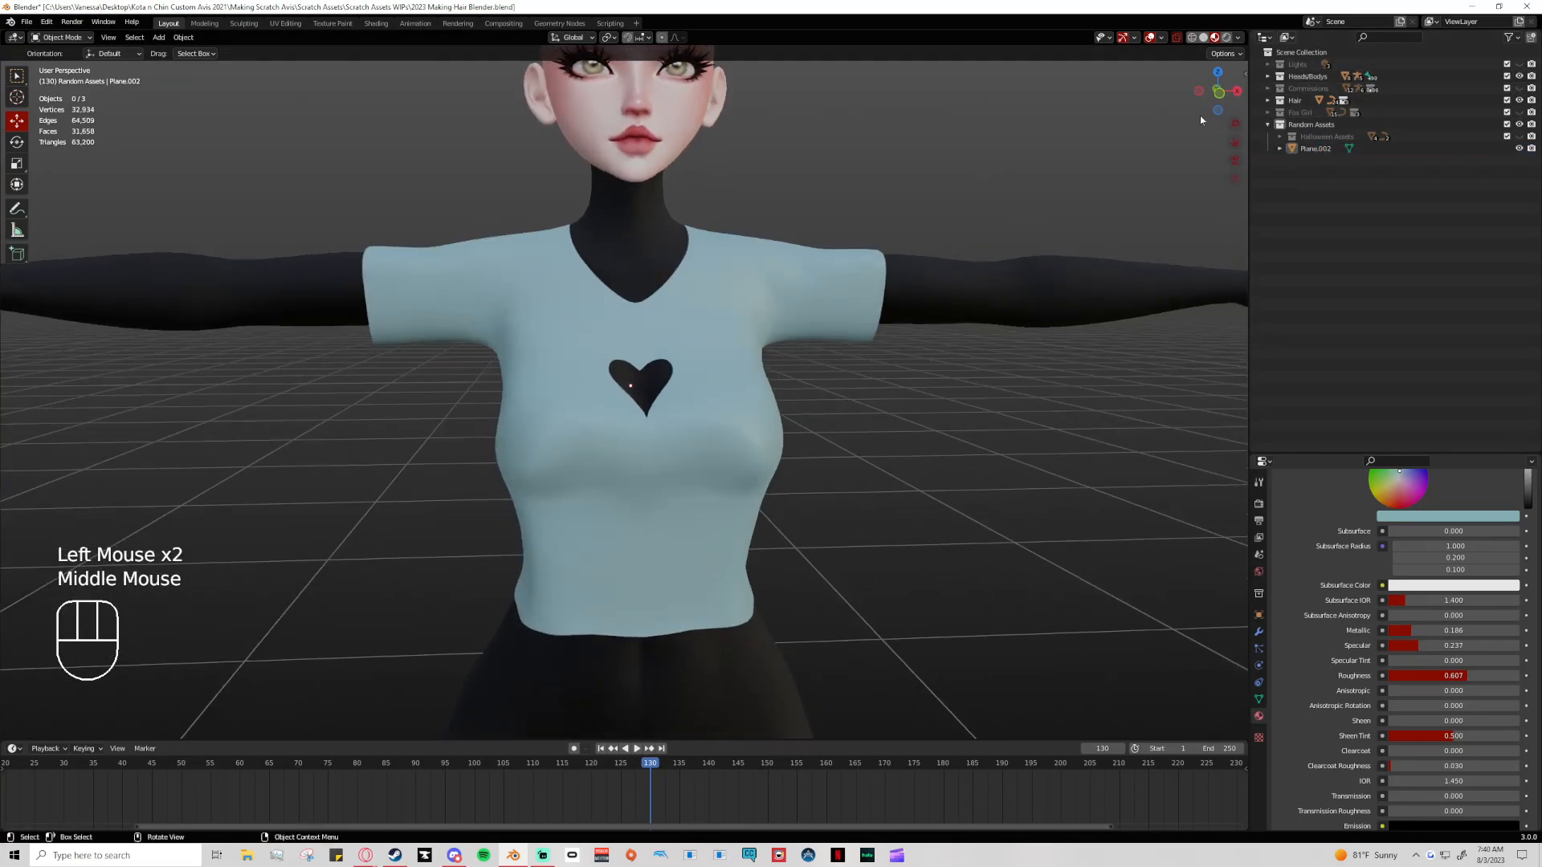
{"action": "left_click", "coordinate": [1218, 91]}
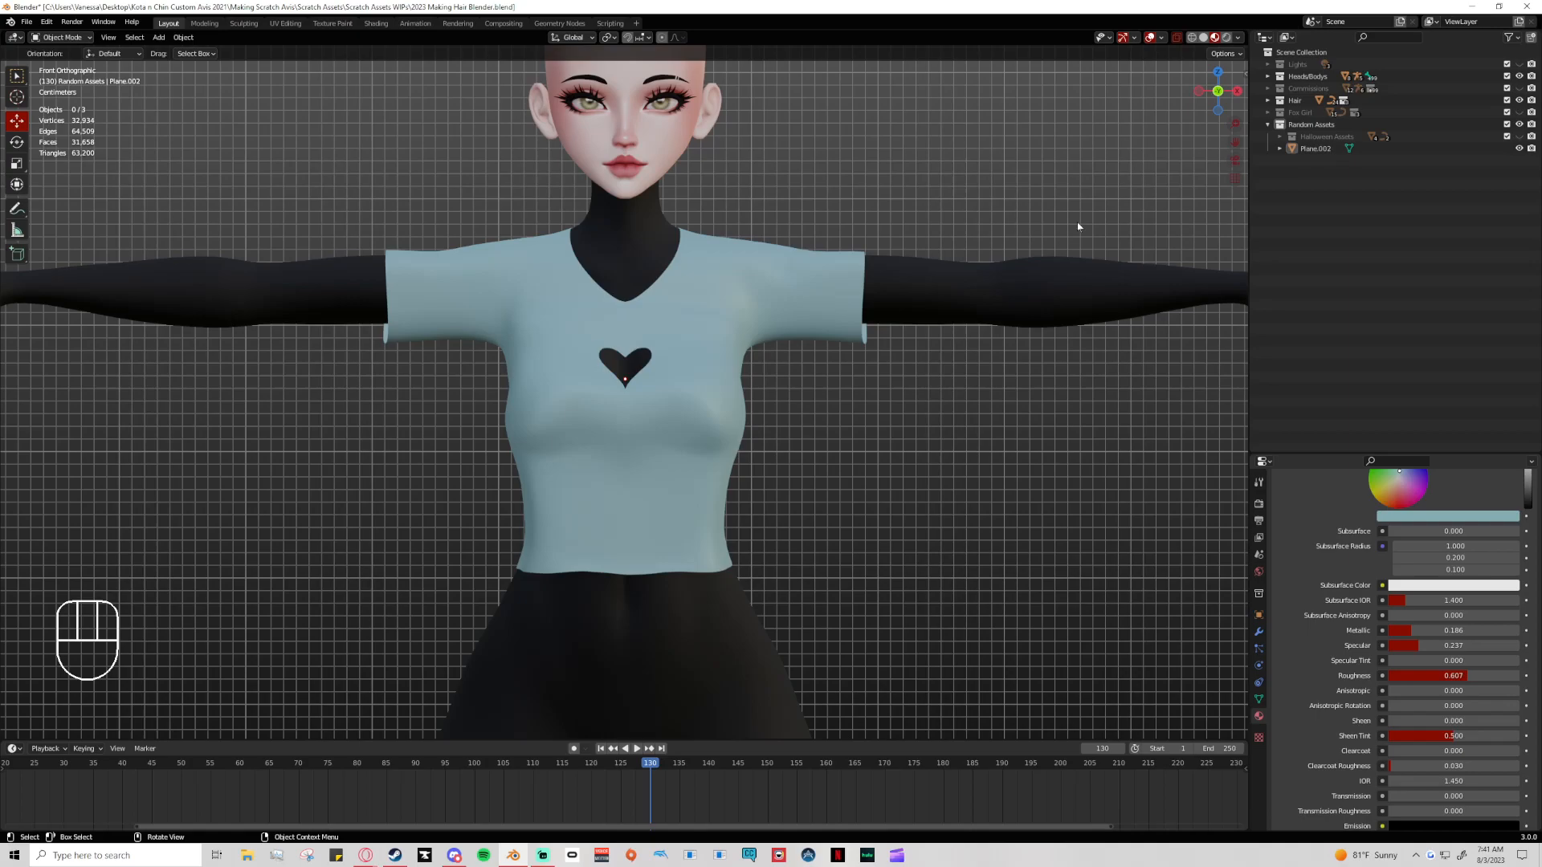
Check the selected shirt's mesh data properties and look through the modifiers that can be added to it
{"action": "left_click", "coordinate": [1028, 270]}
{"action": "left_click", "coordinate": [860, 282]}
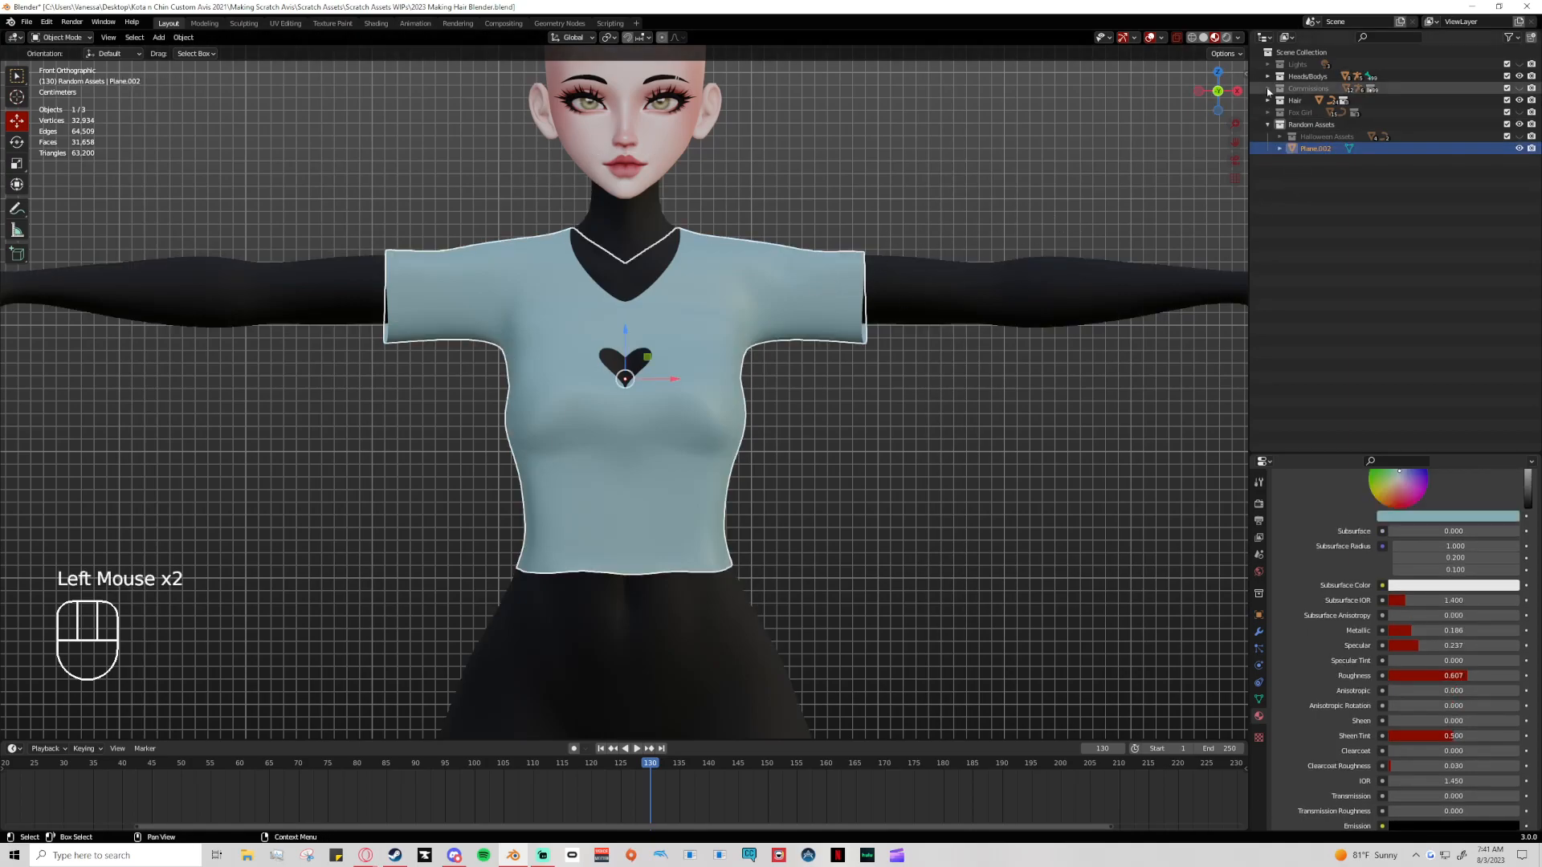
{"action": "left_click", "coordinate": [1258, 700]}
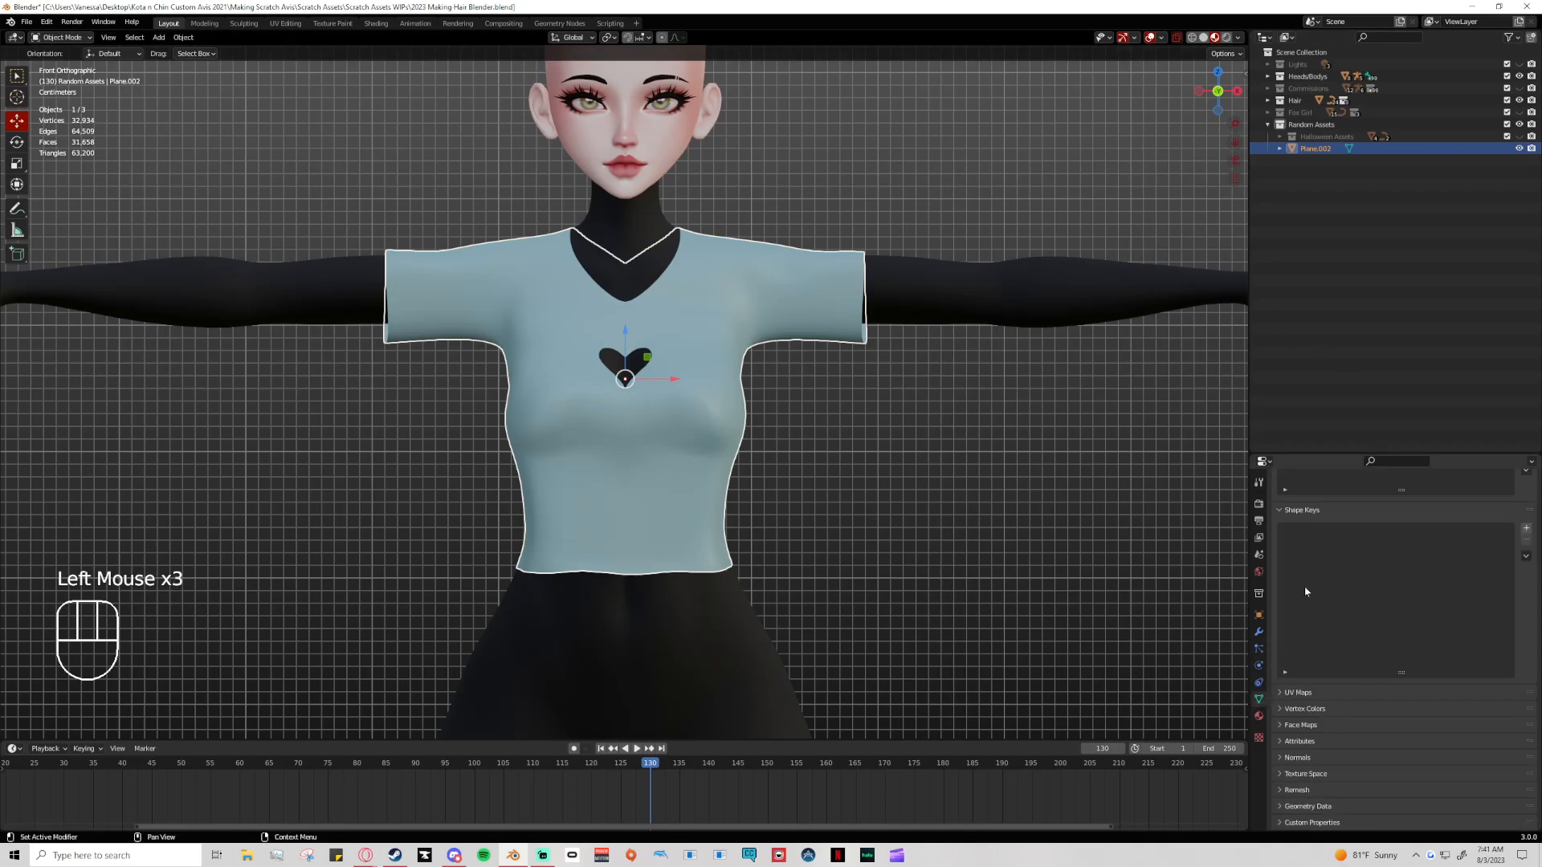
{"action": "left_click", "coordinate": [1259, 632]}
{"action": "left_click", "coordinate": [1312, 508]}
{"action": "left_click", "coordinate": [1312, 504]}
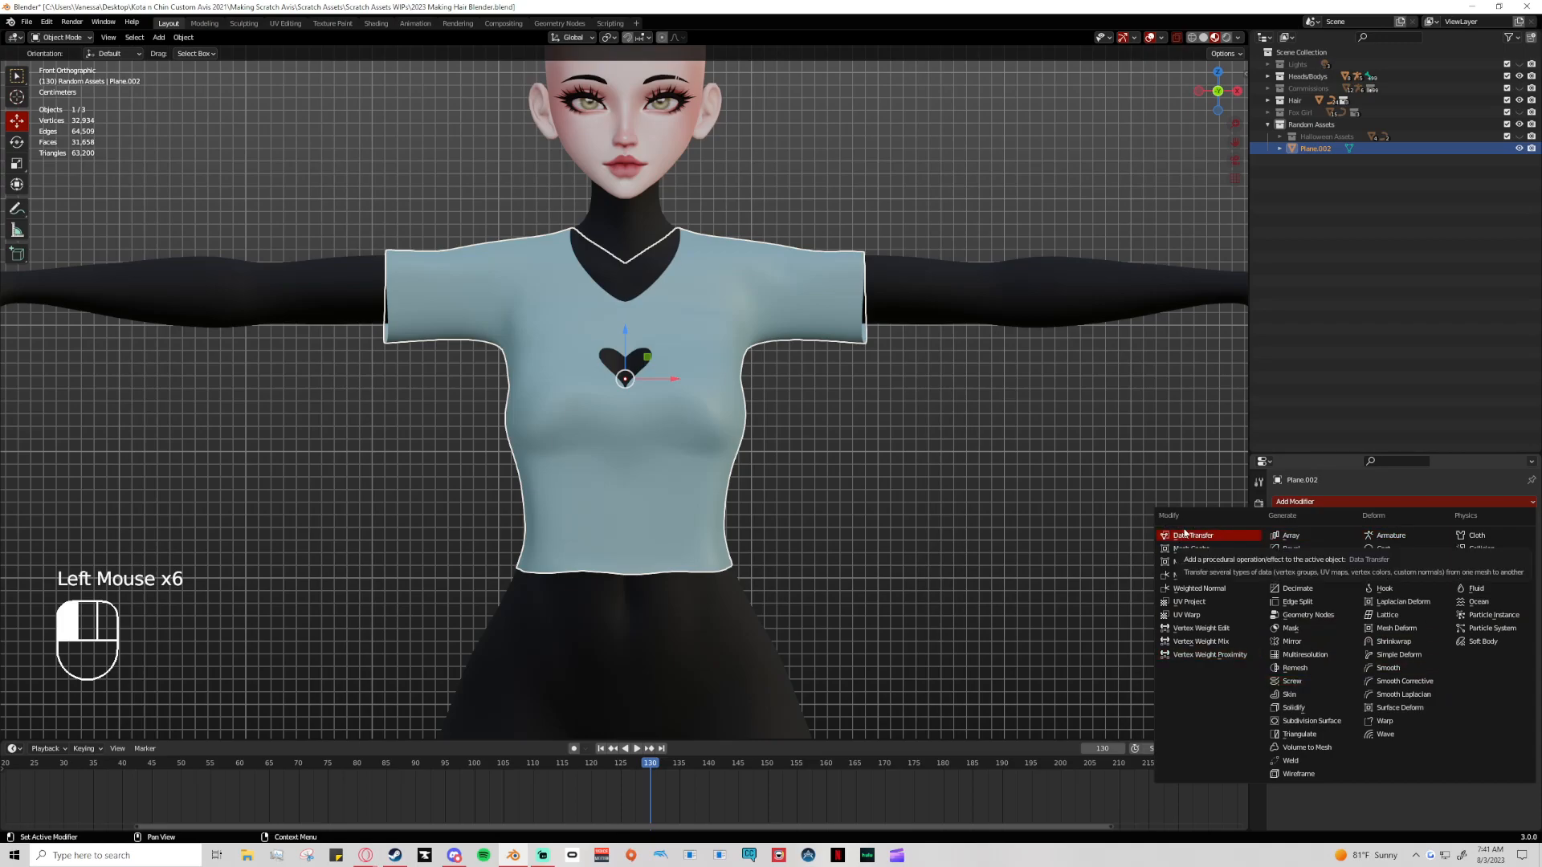
{"action": "left_click_drag", "start_coordinate": [950, 294], "coordinate": [924, 278]}
Compare the modifiers on the body and the shirt, and leave nothing selected
{"action": "left_click", "coordinate": [845, 254]}
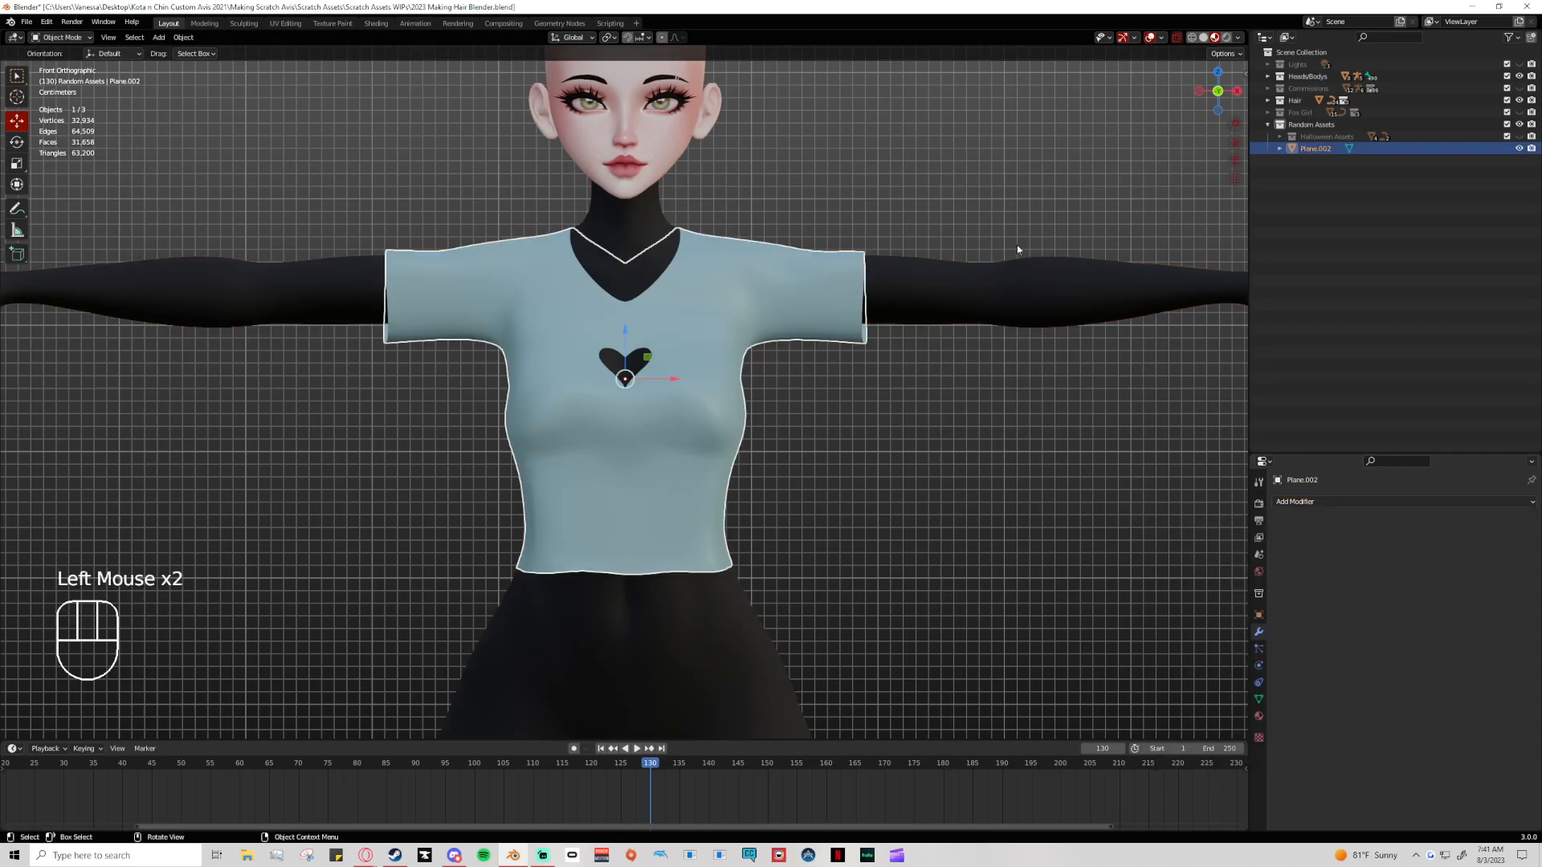
{"action": "left_click", "coordinate": [824, 256]}
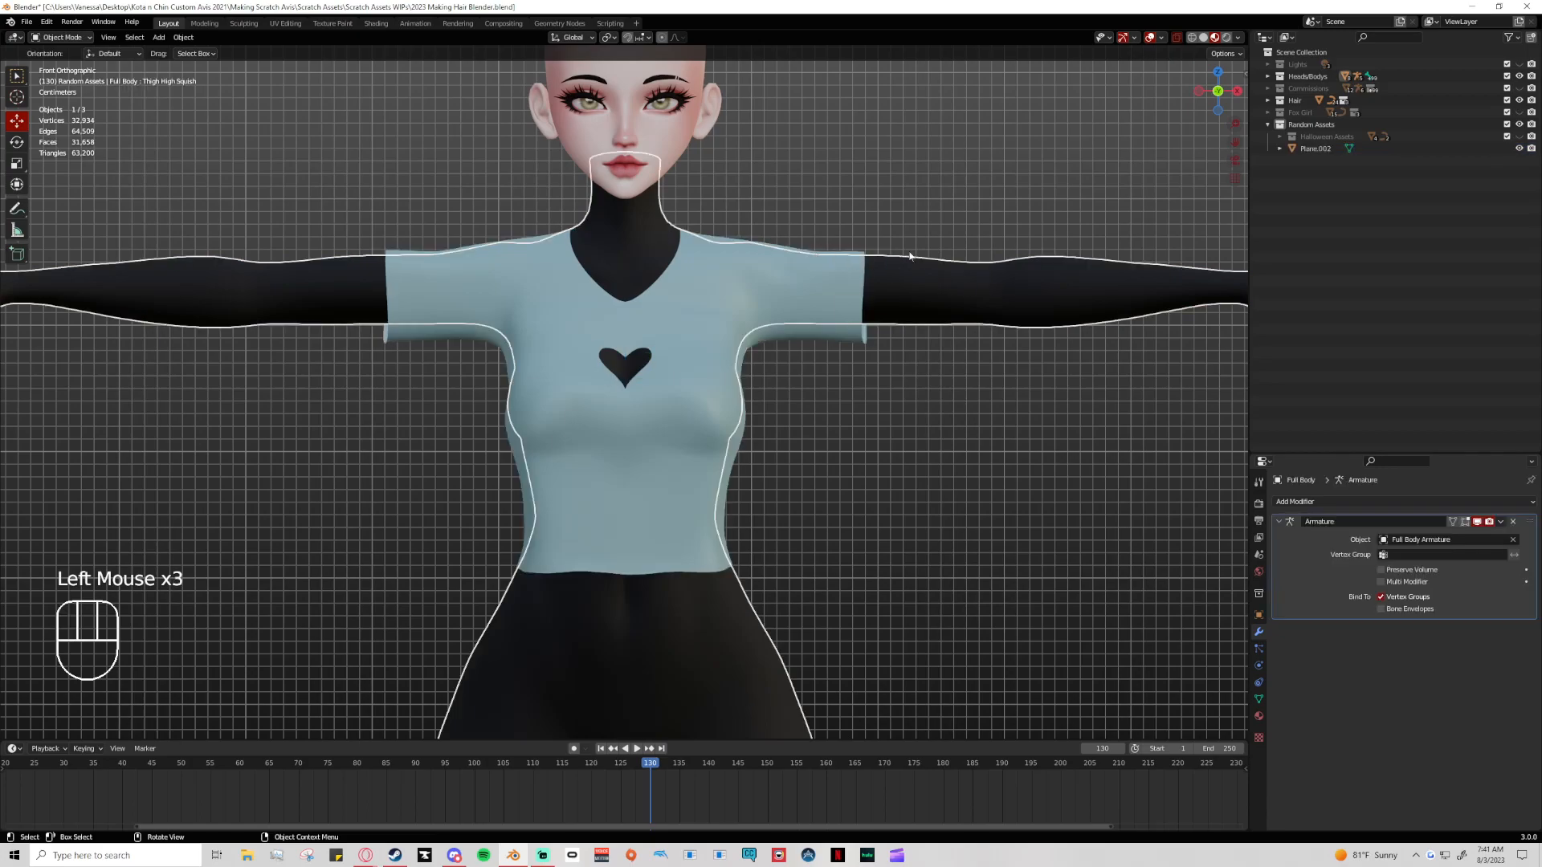
{"action": "left_click", "coordinate": [809, 241]}
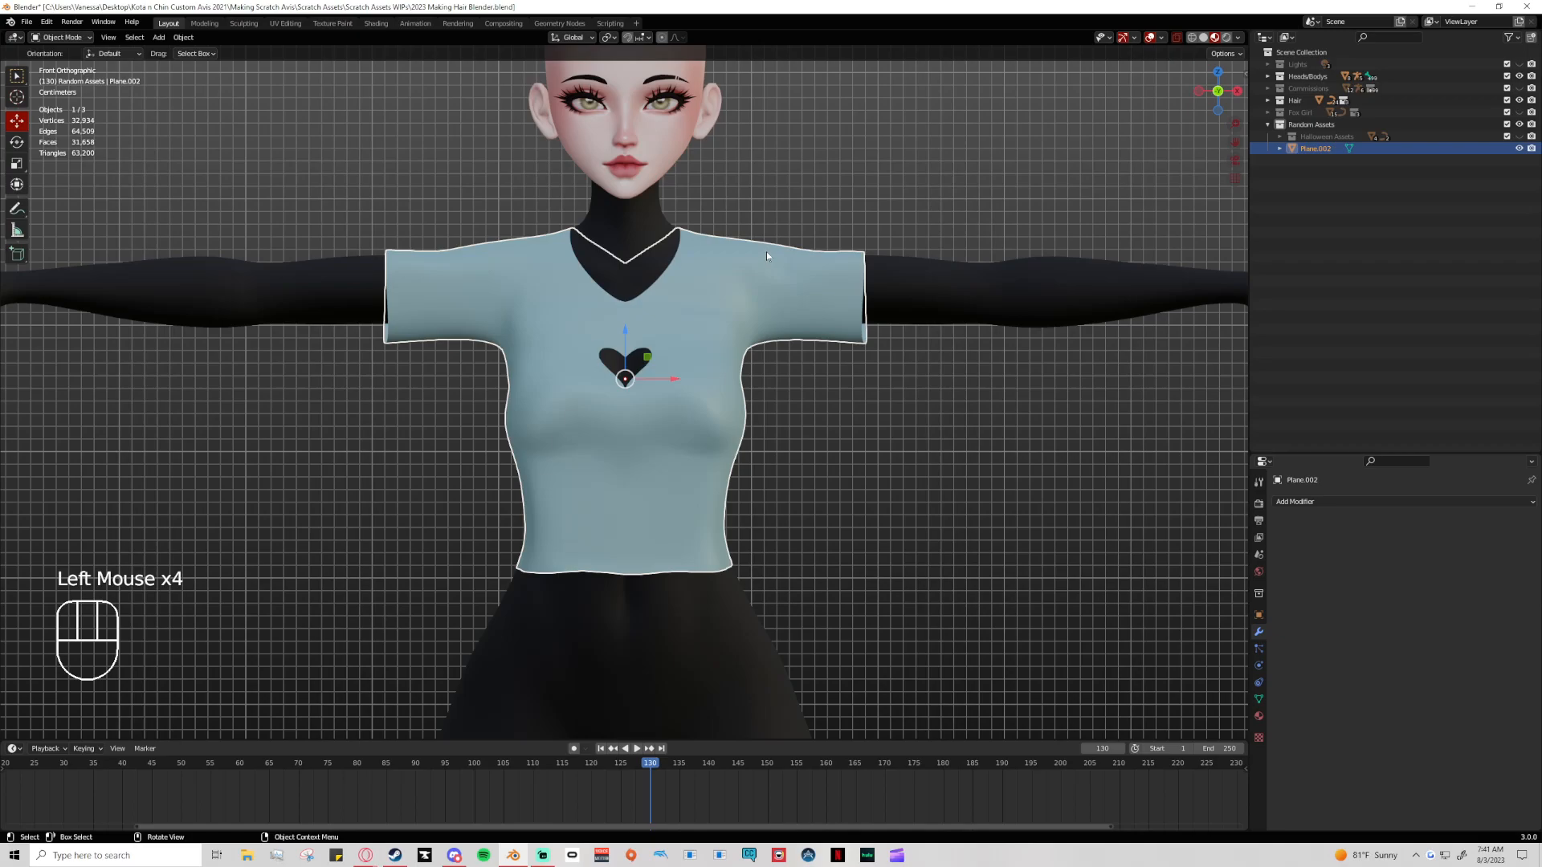
{"action": "left_click", "coordinate": [936, 175]}
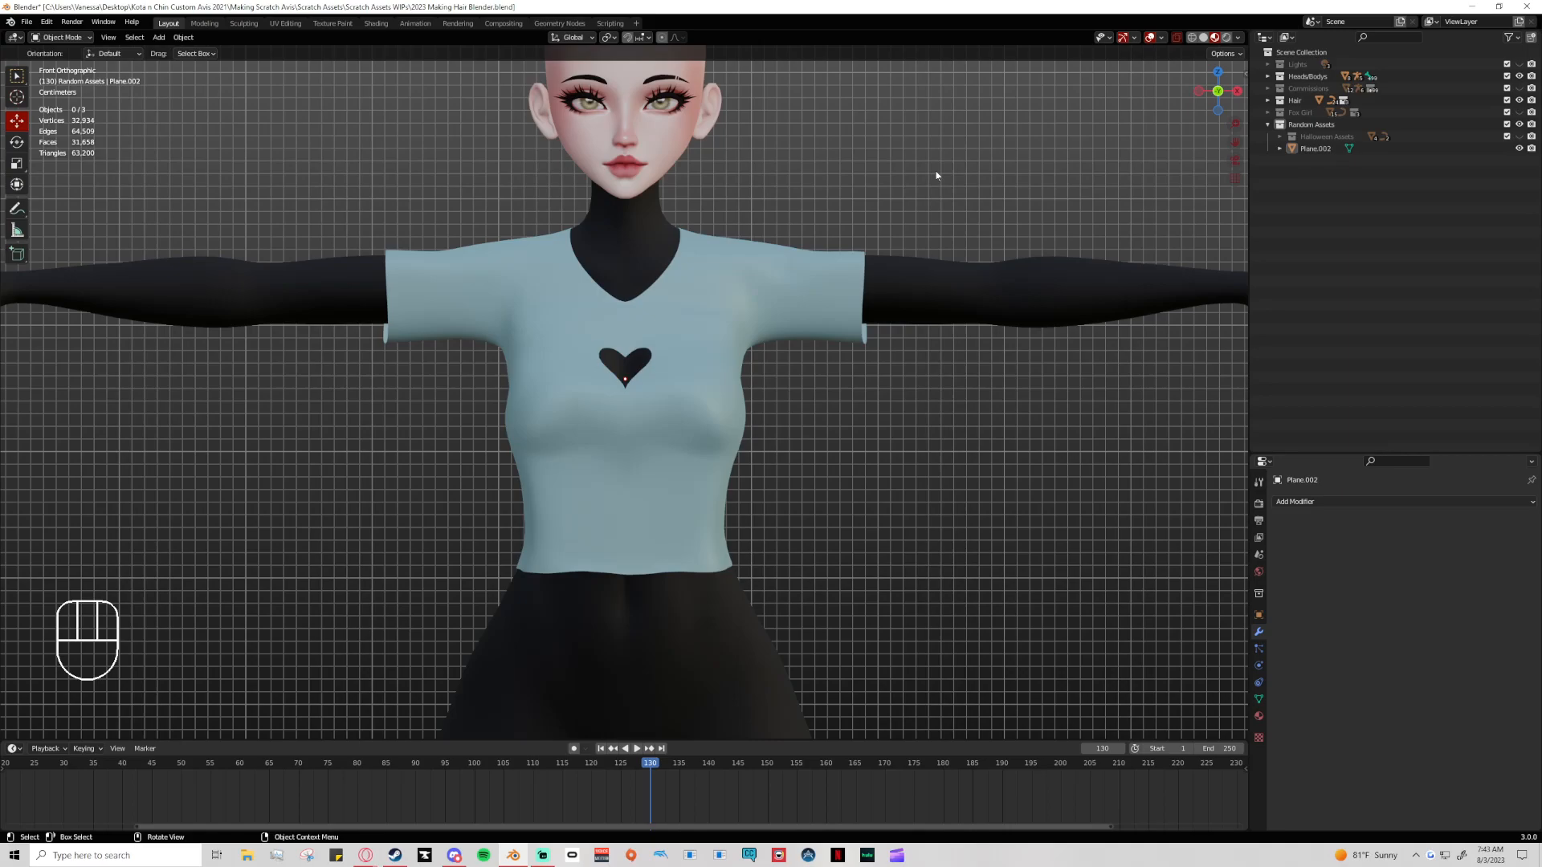
Open the shirt in the UV Editing workspace and select its entire mesh in the front view
{"action": "left_click", "coordinate": [673, 298]}
{"action": "left_click", "coordinate": [456, 278]}
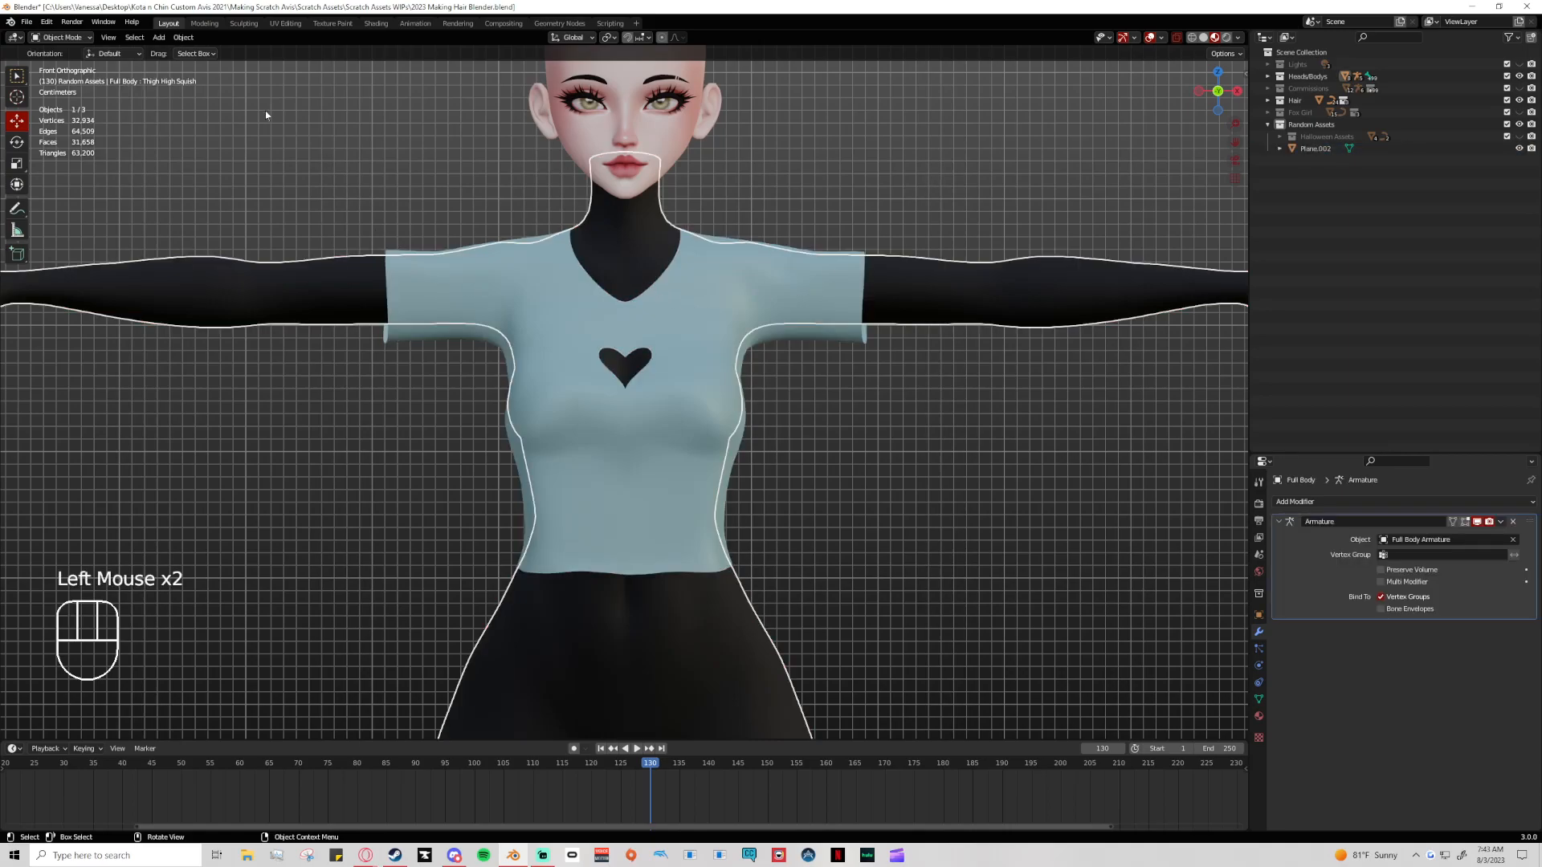
{"action": "left_click", "coordinate": [399, 262]}
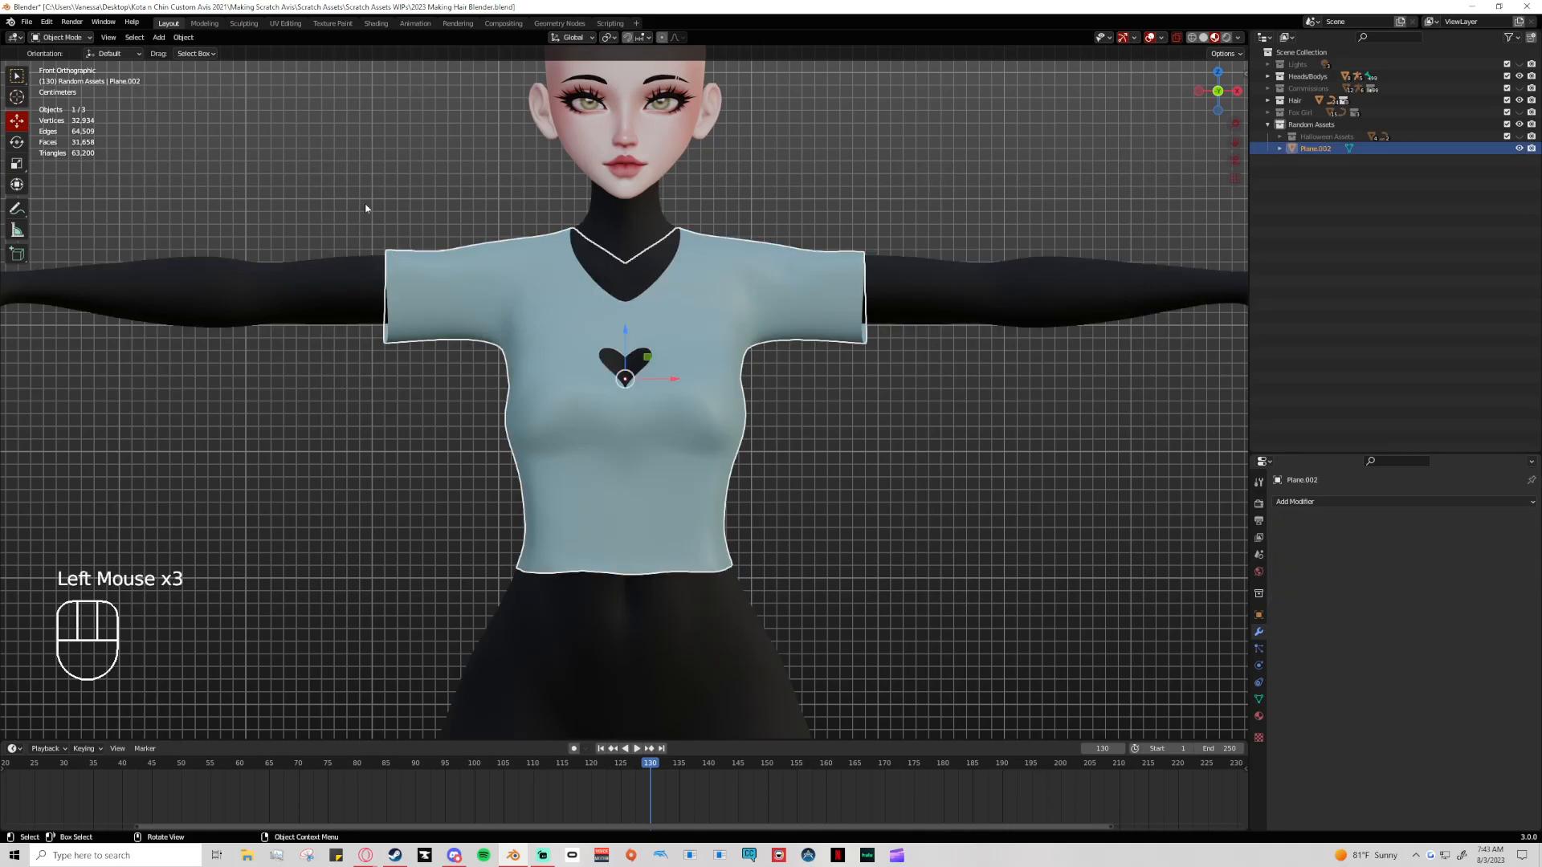
{"action": "left_click", "coordinate": [285, 24]}
{"action": "scroll", "coordinate": [772, 258], "scroll_direction": "down", "scroll_amount": 3}
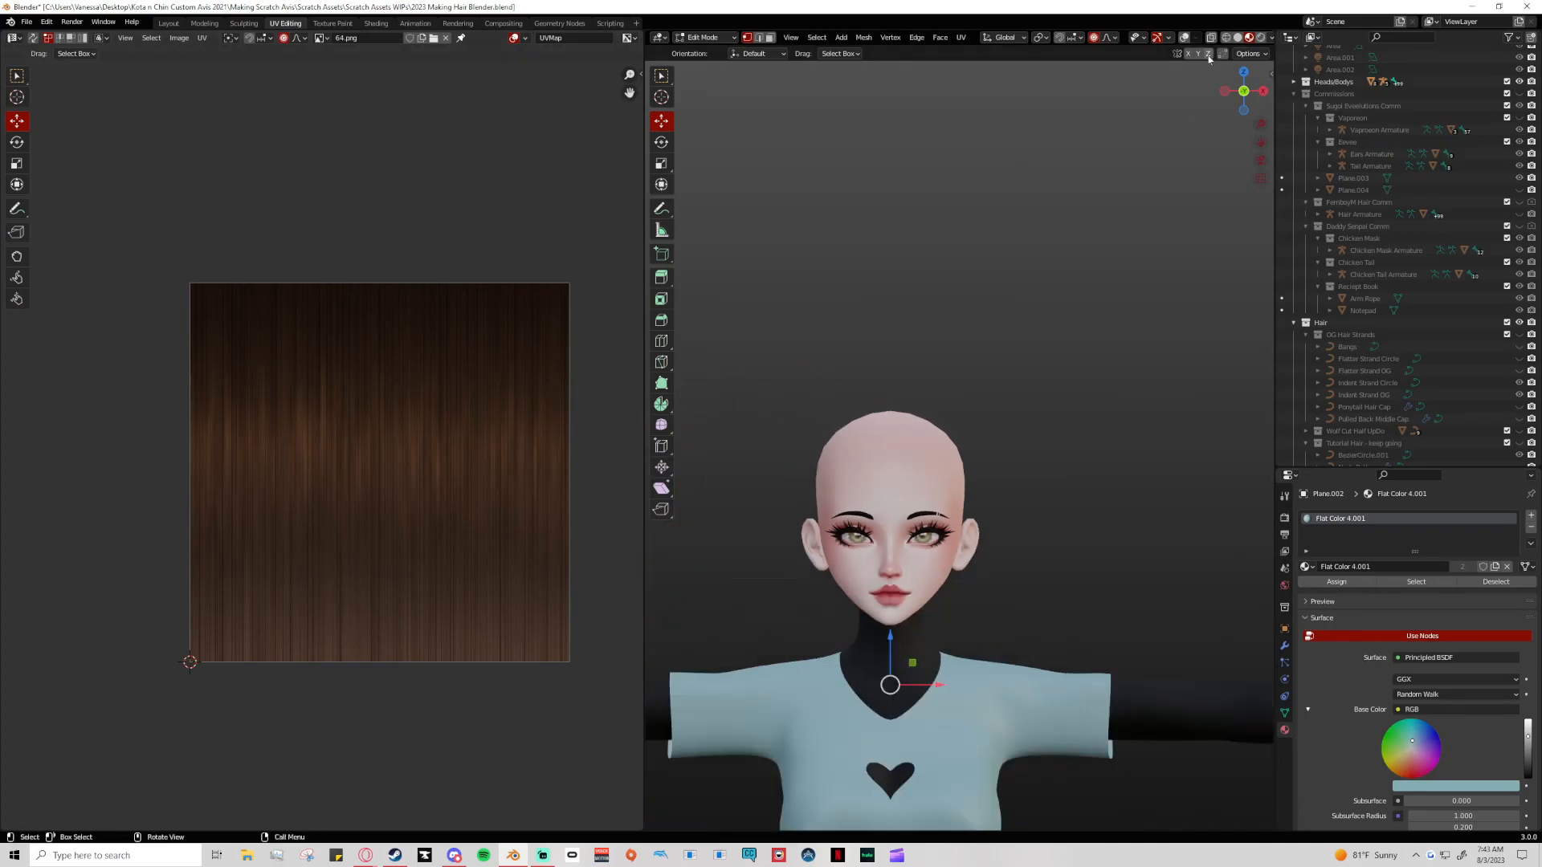
{"action": "key", "text": "KP_1"}
{"action": "left_click_drag", "start_coordinate": [1263, 142], "coordinate": [1284, 0]}
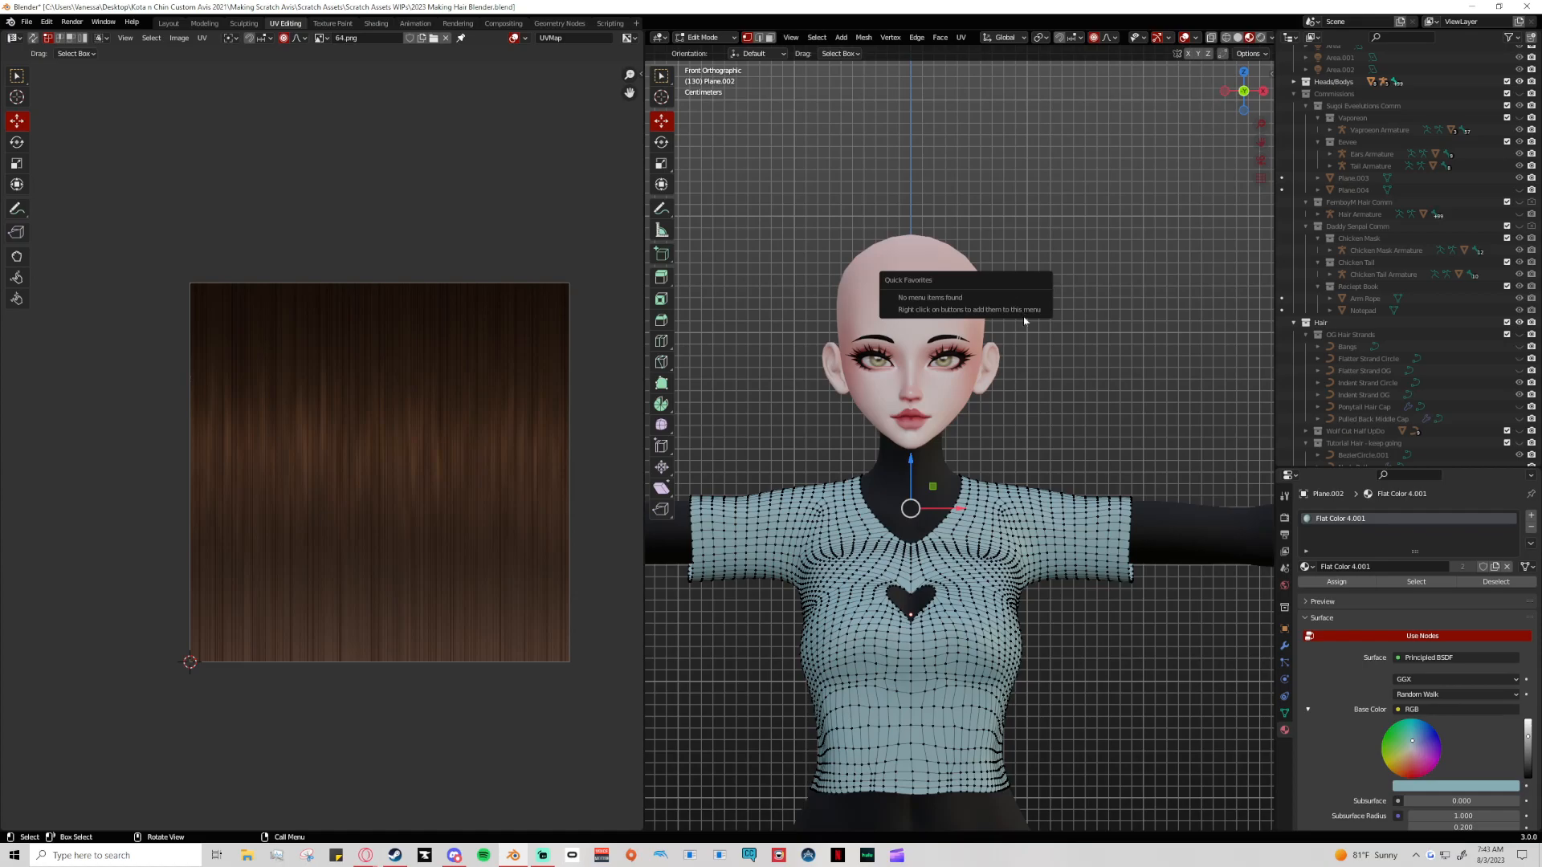
{"action": "key", "text": "a"}
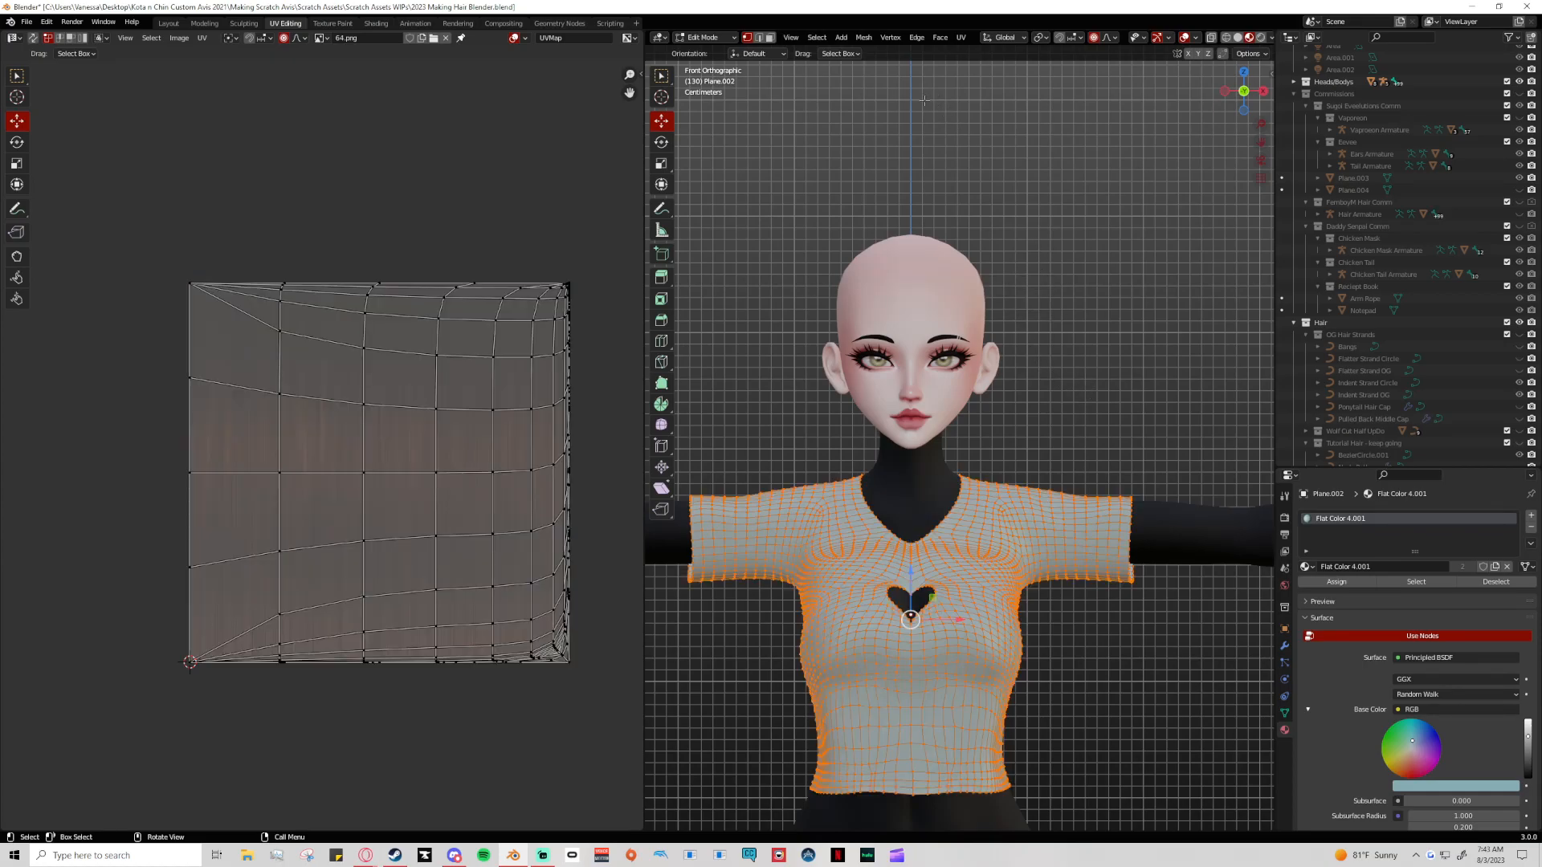
Try unwrapping the whole shirt mesh with Smart UV Project, mark seams on the resulting UV islands, and clear the selection
{"action": "left_click", "coordinate": [960, 37]}
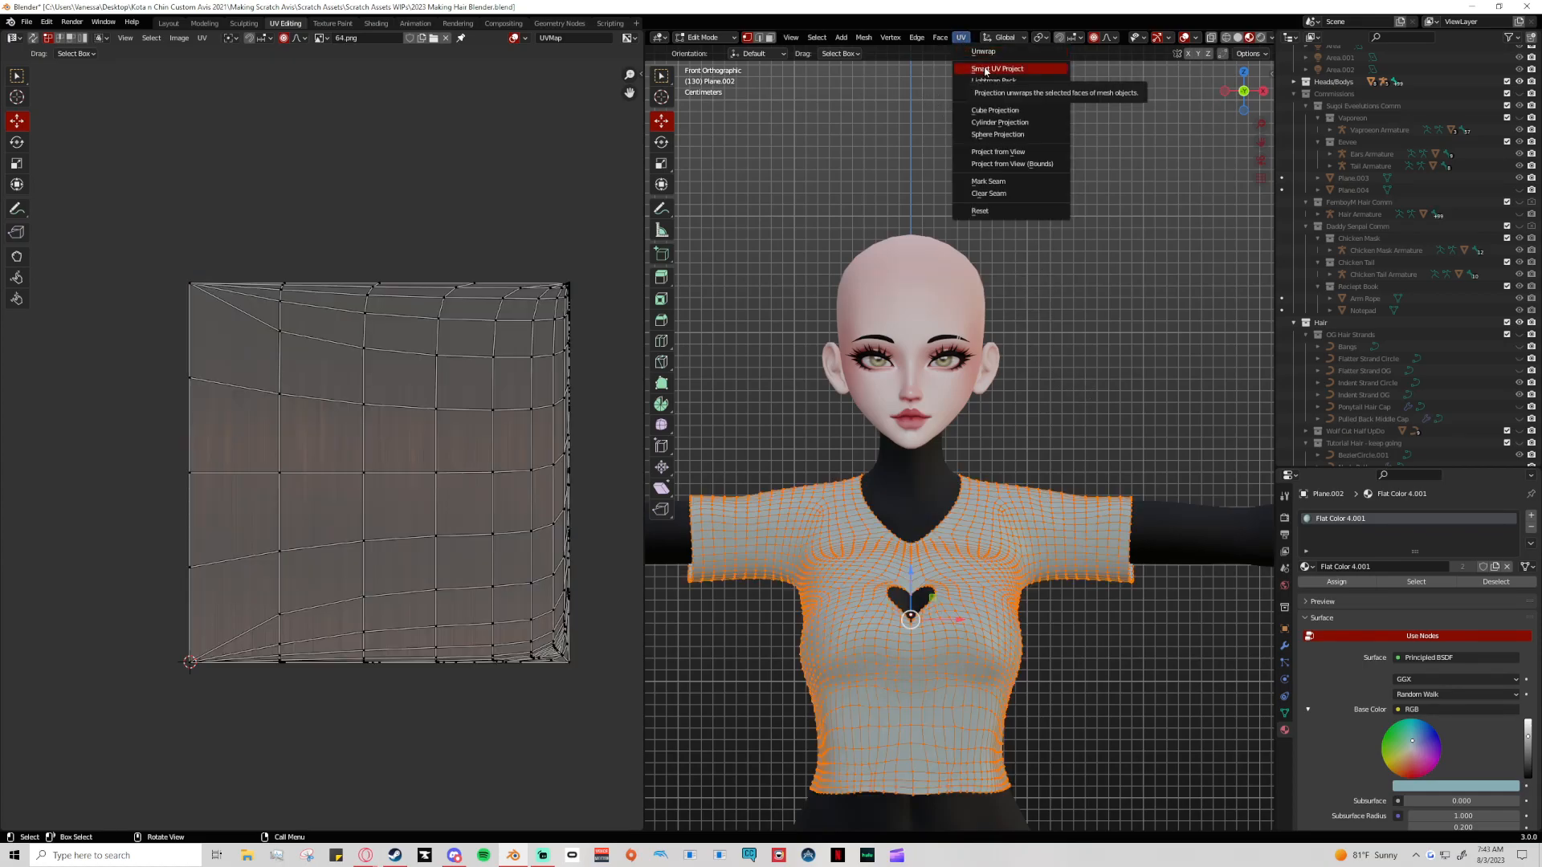
{"action": "left_click", "coordinate": [985, 69]}
{"action": "left_click", "coordinate": [972, 161]}
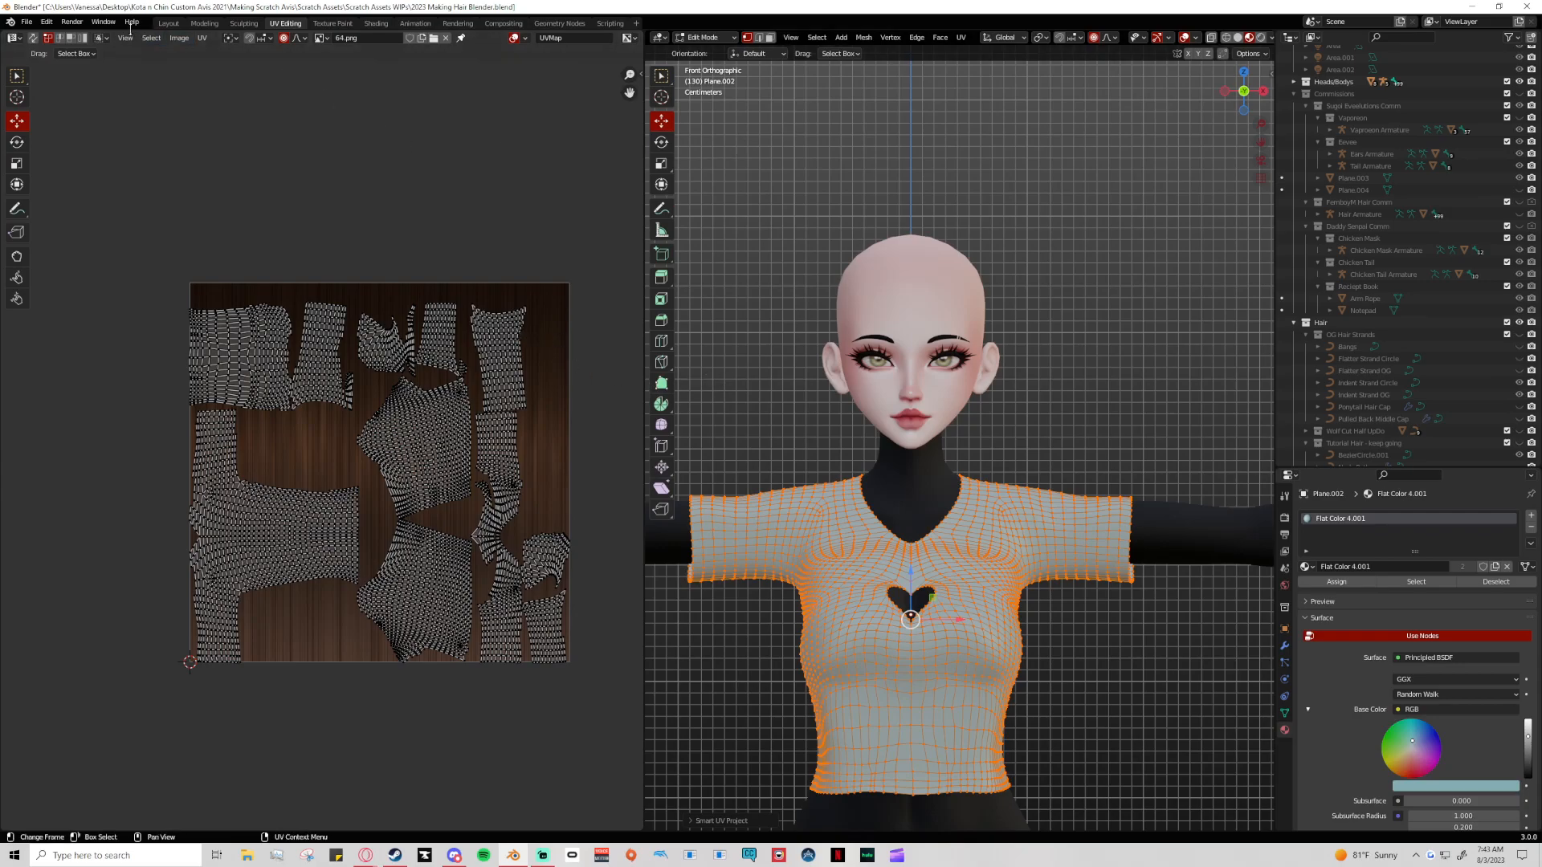
{"action": "left_click", "coordinate": [202, 38]}
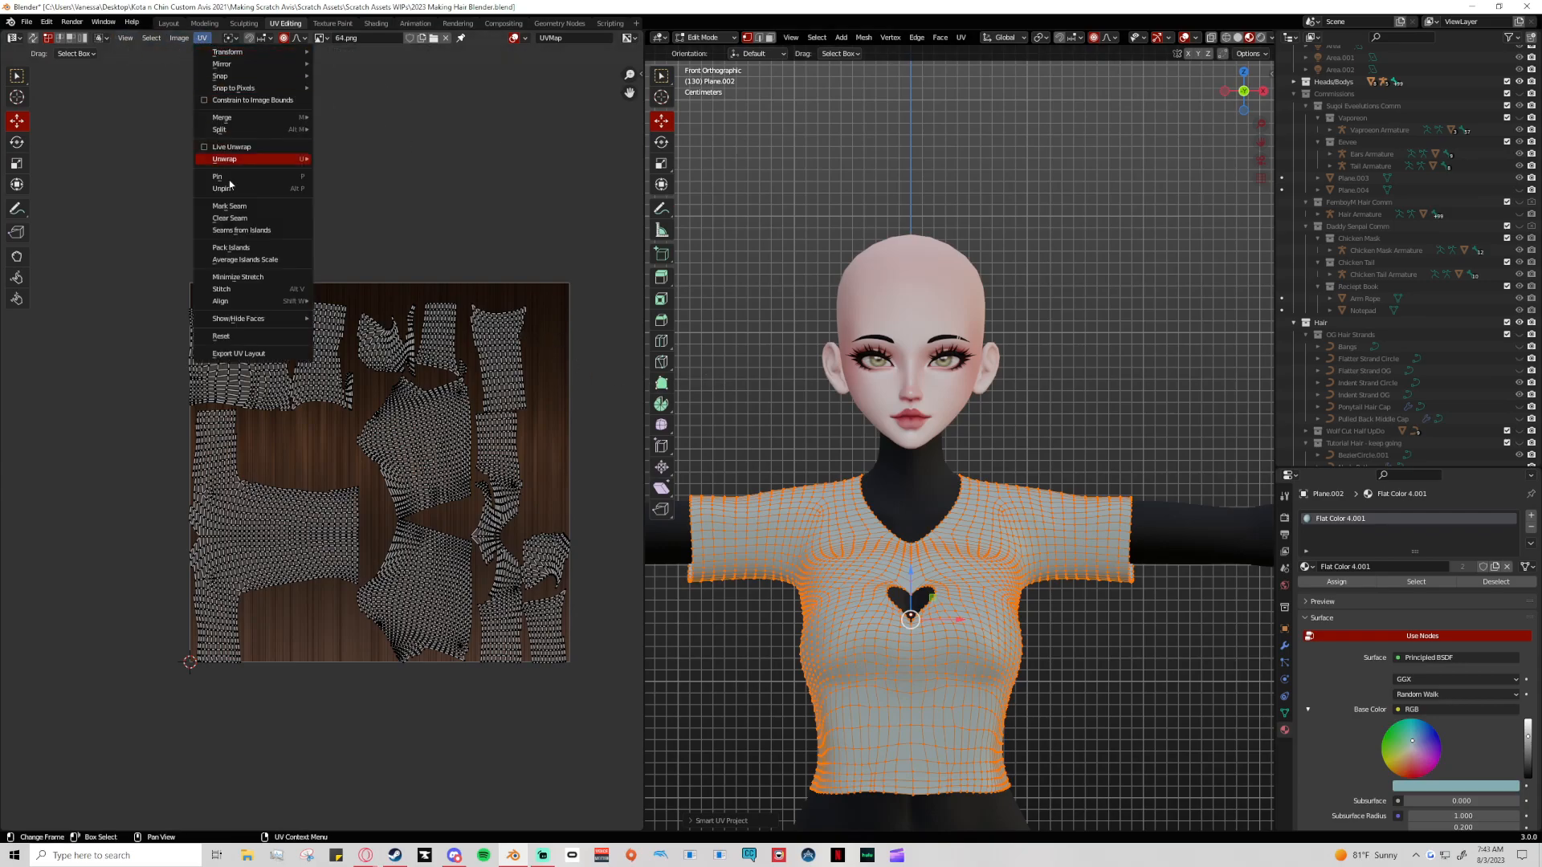
{"action": "left_click", "coordinate": [228, 205]}
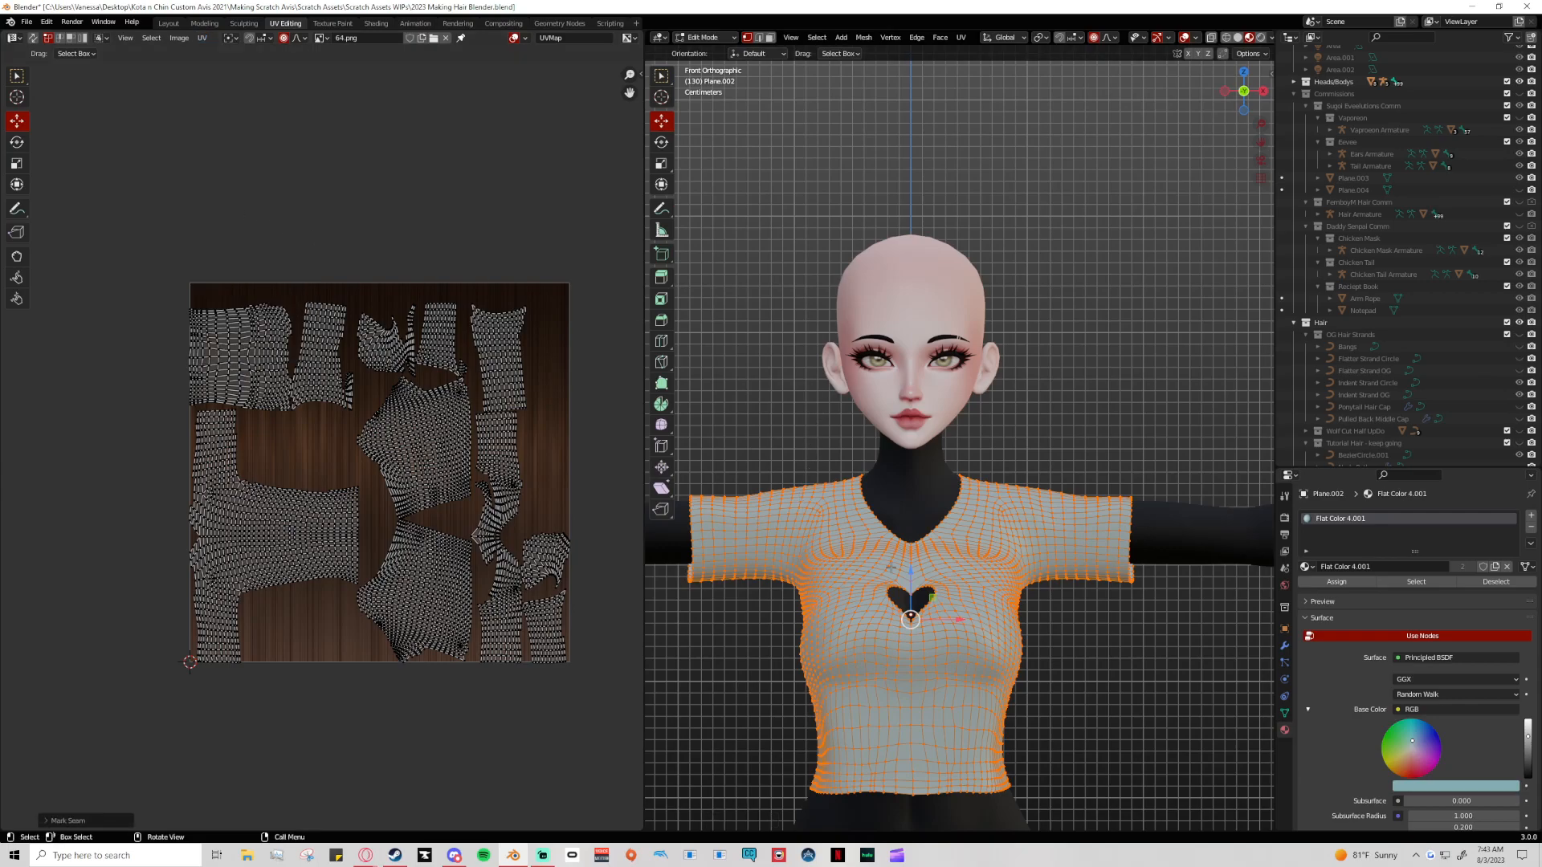
{"action": "left_click", "coordinate": [1063, 381]}
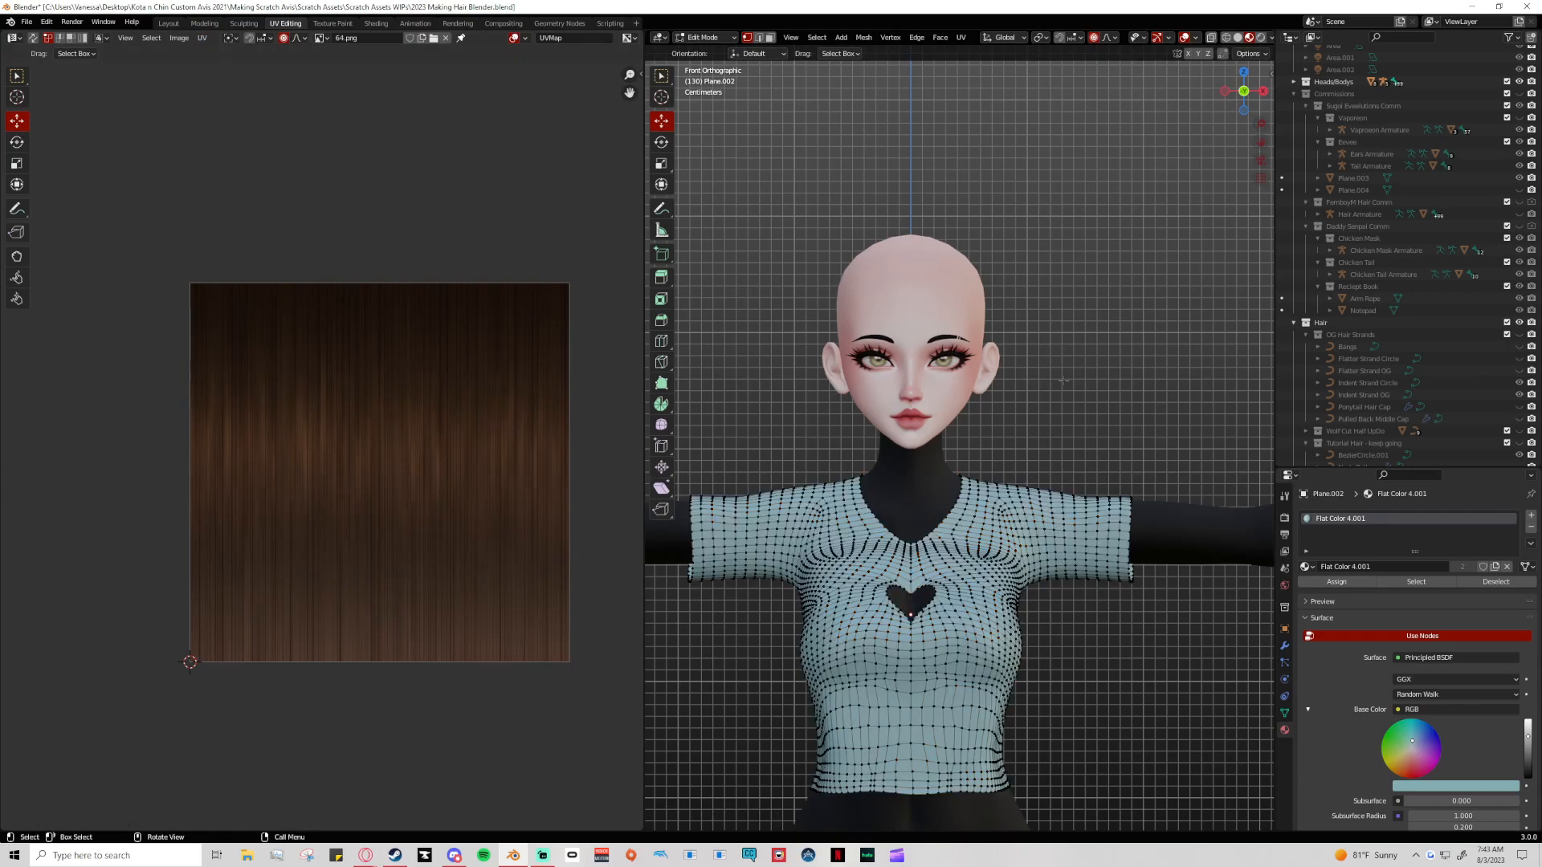
Deselect the entire shirt mesh and try Mark Seam from the UV editor with nothing selected
{"action": "left_click", "coordinate": [205, 40]}
{"action": "key", "text": "a"}
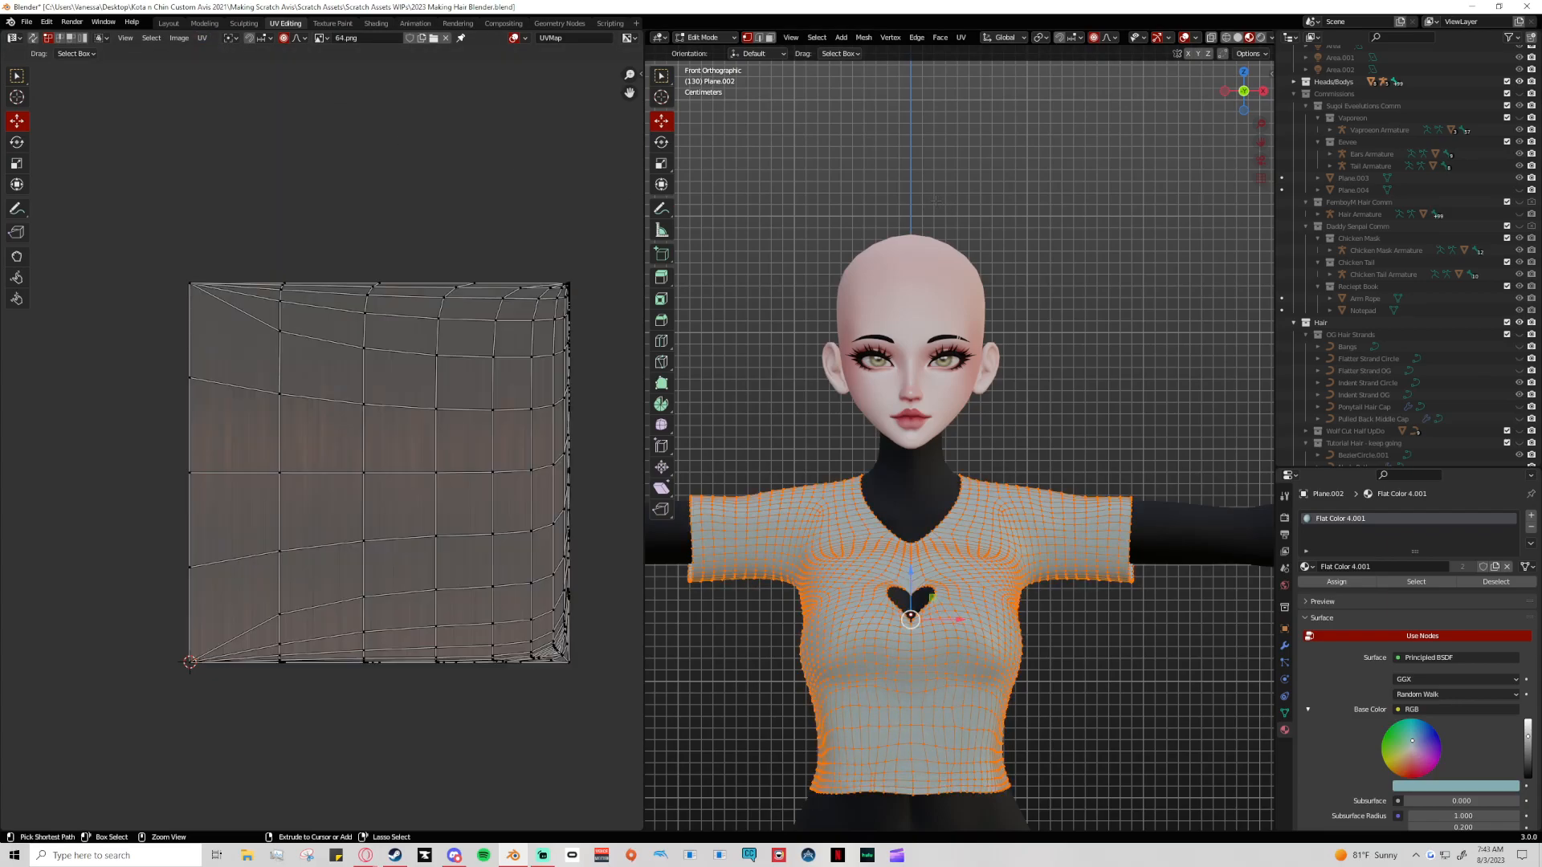
{"action": "key", "text": "alt+a"}
{"action": "left_click", "coordinate": [202, 38]}
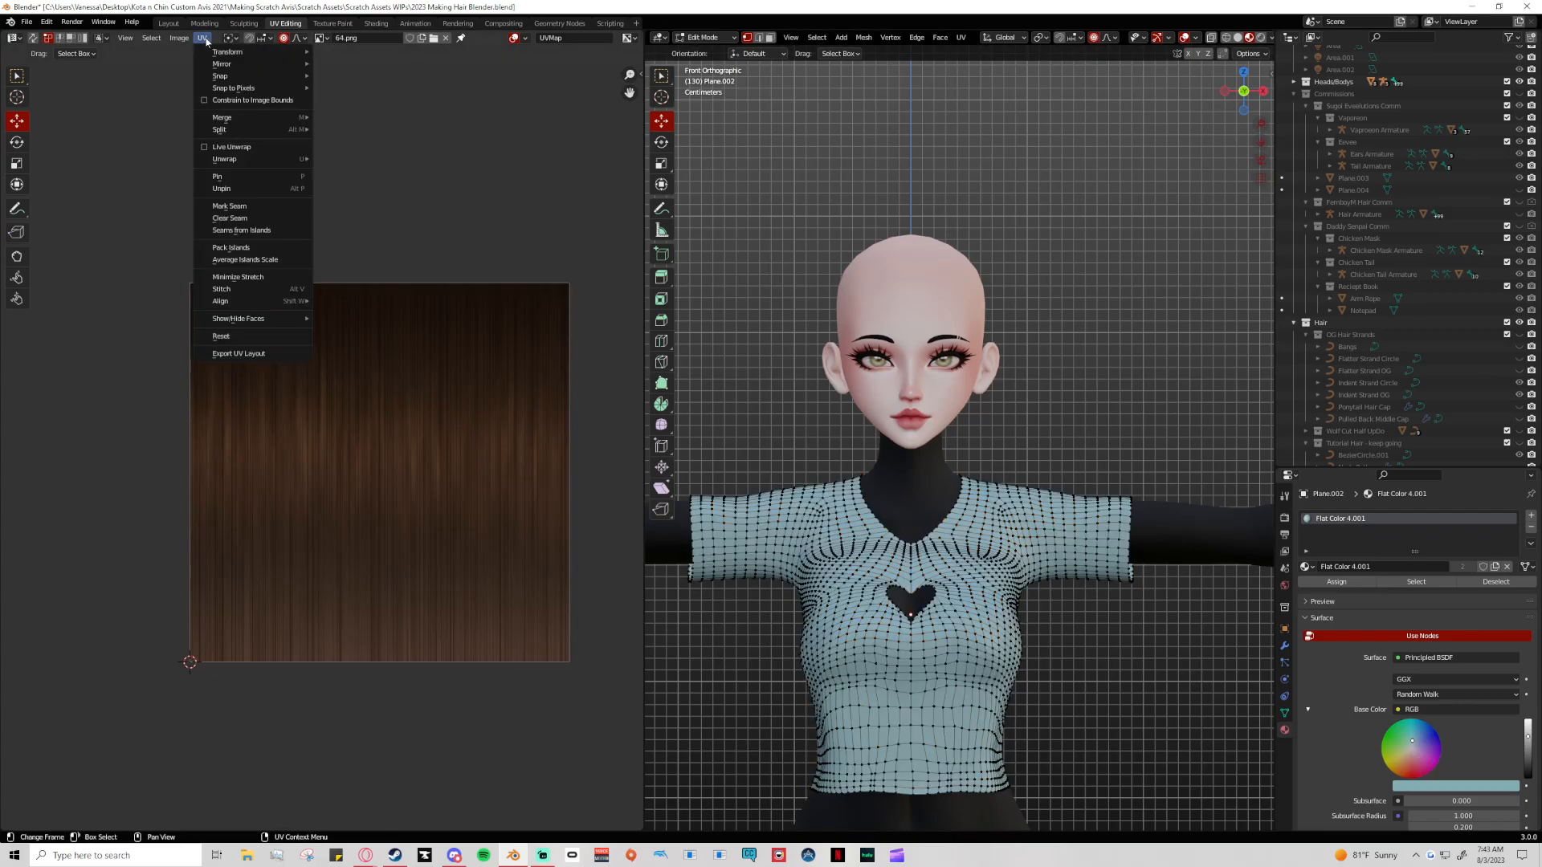
{"action": "left_click", "coordinate": [237, 211]}
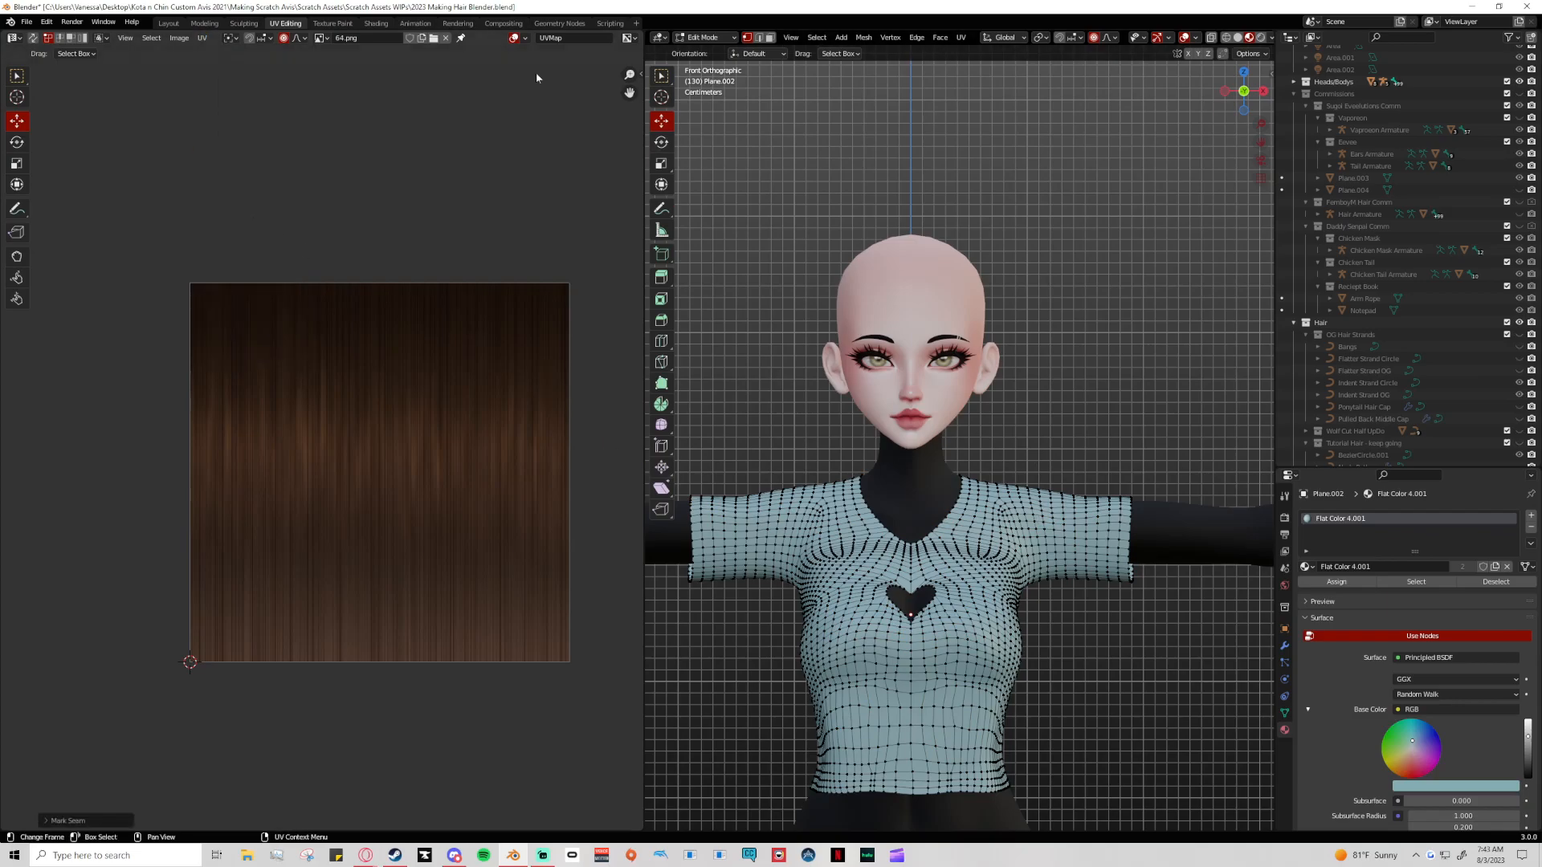
Return to the Layout workspace and leave the shirt object deselected
{"action": "left_click", "coordinate": [168, 22]}
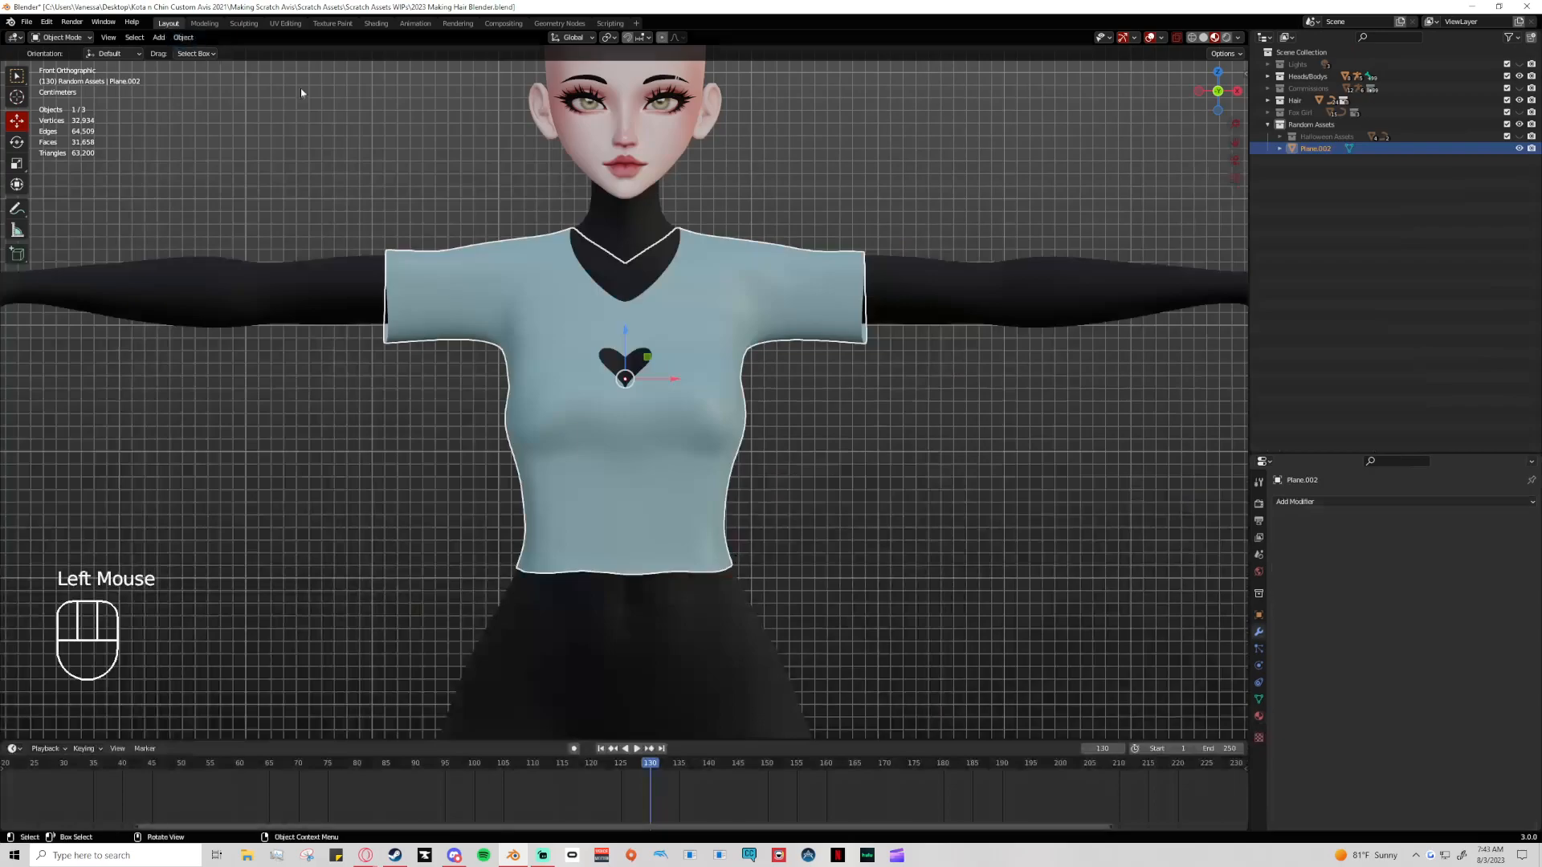
{"action": "left_click", "coordinate": [370, 142]}
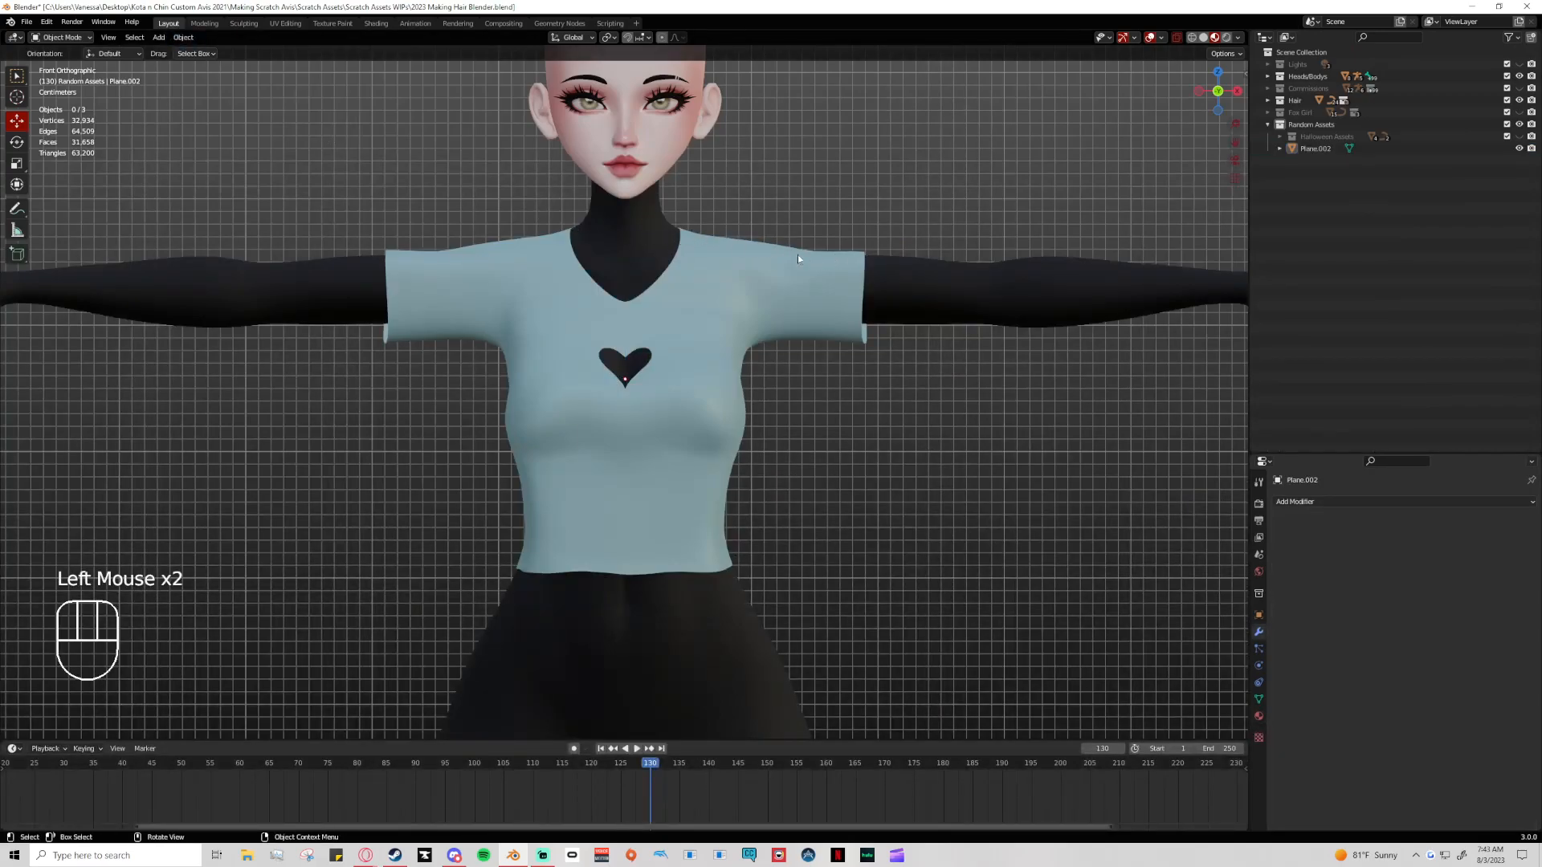